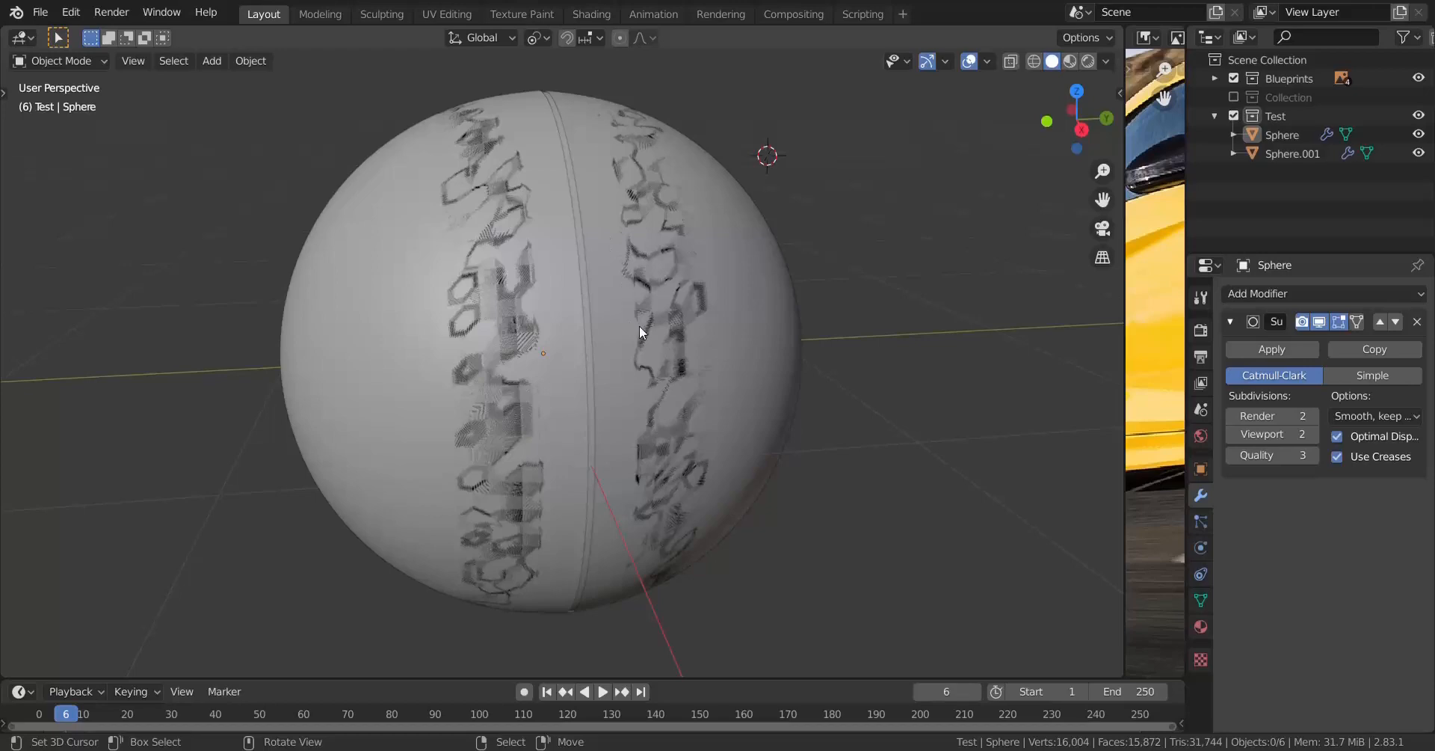
Step: Try moving the split sphere away from the plain sphere underneath it
middle_click_drag(622, 390, 577, 357)
left_click(607, 316)
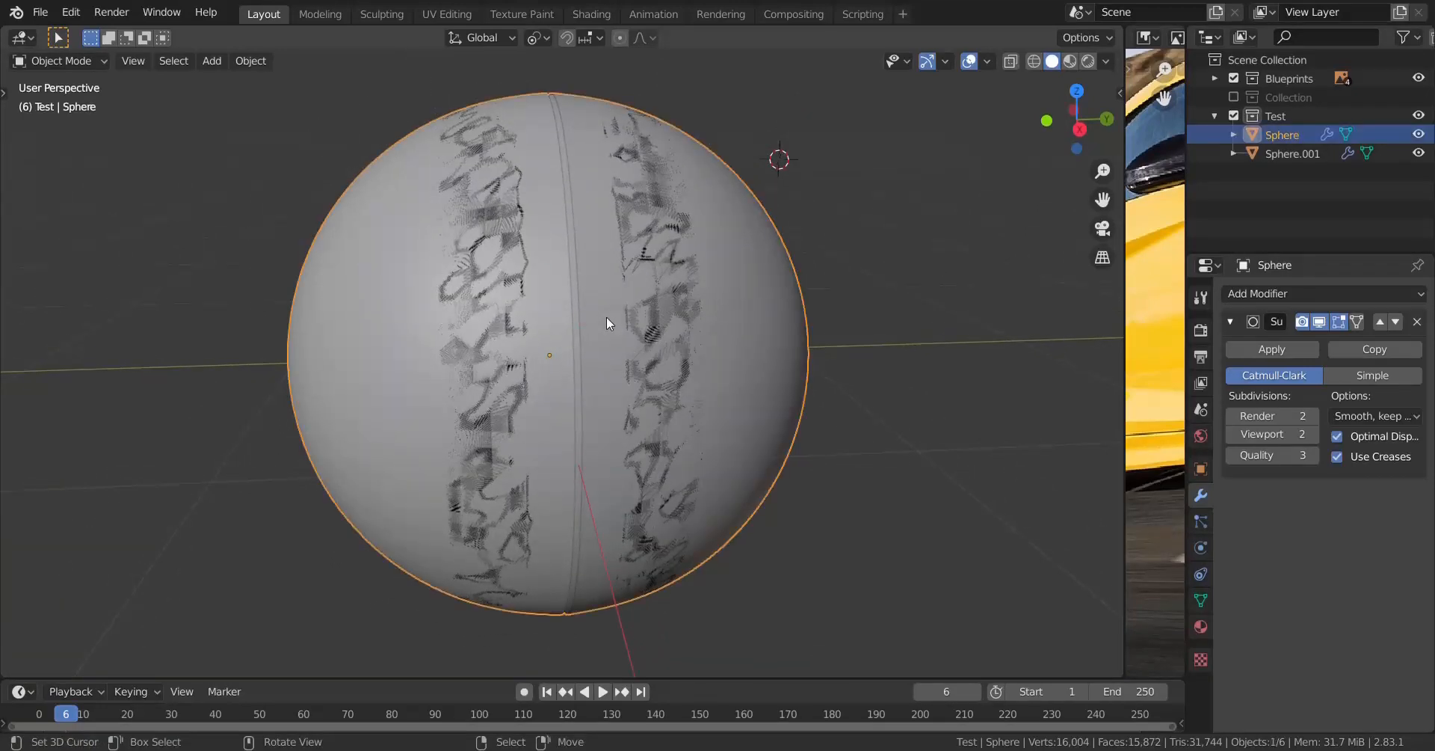
key("g")
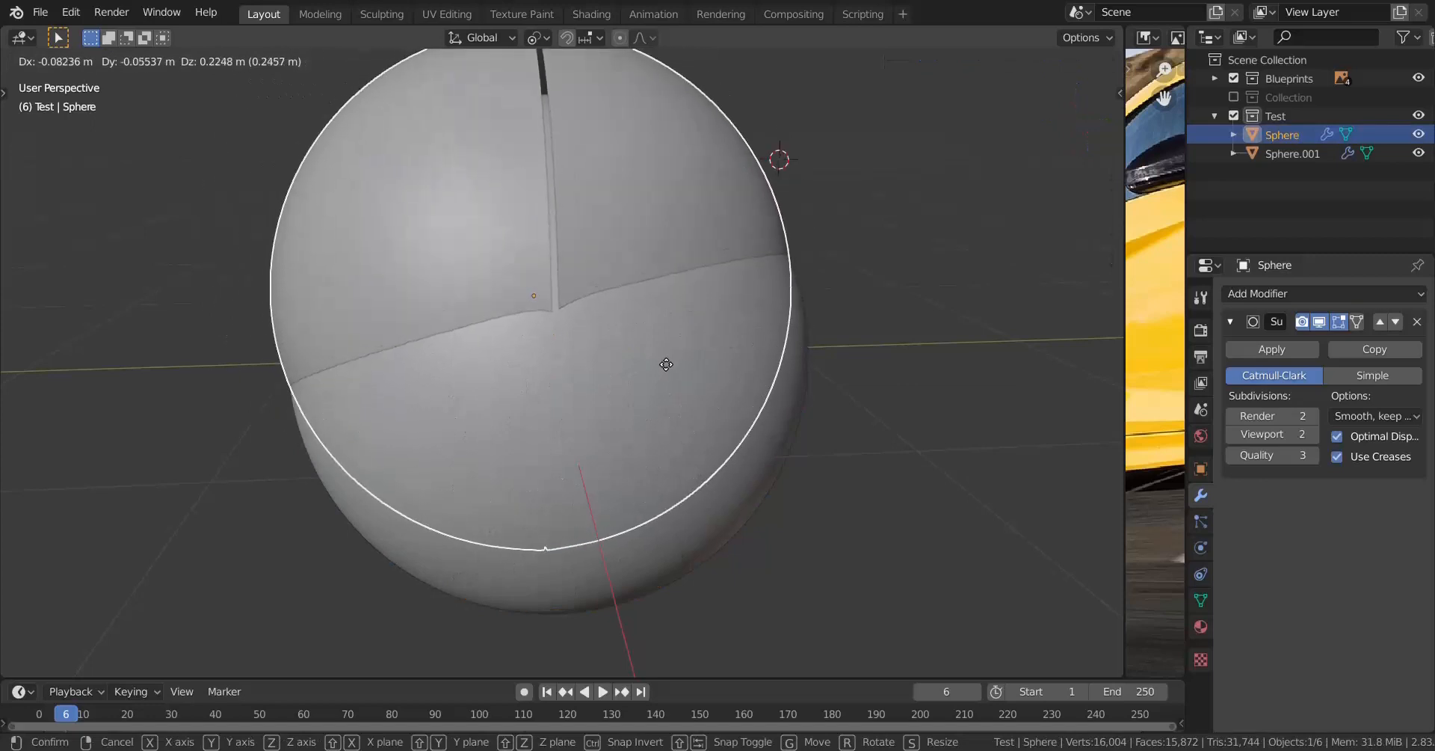
right_click(675, 376)
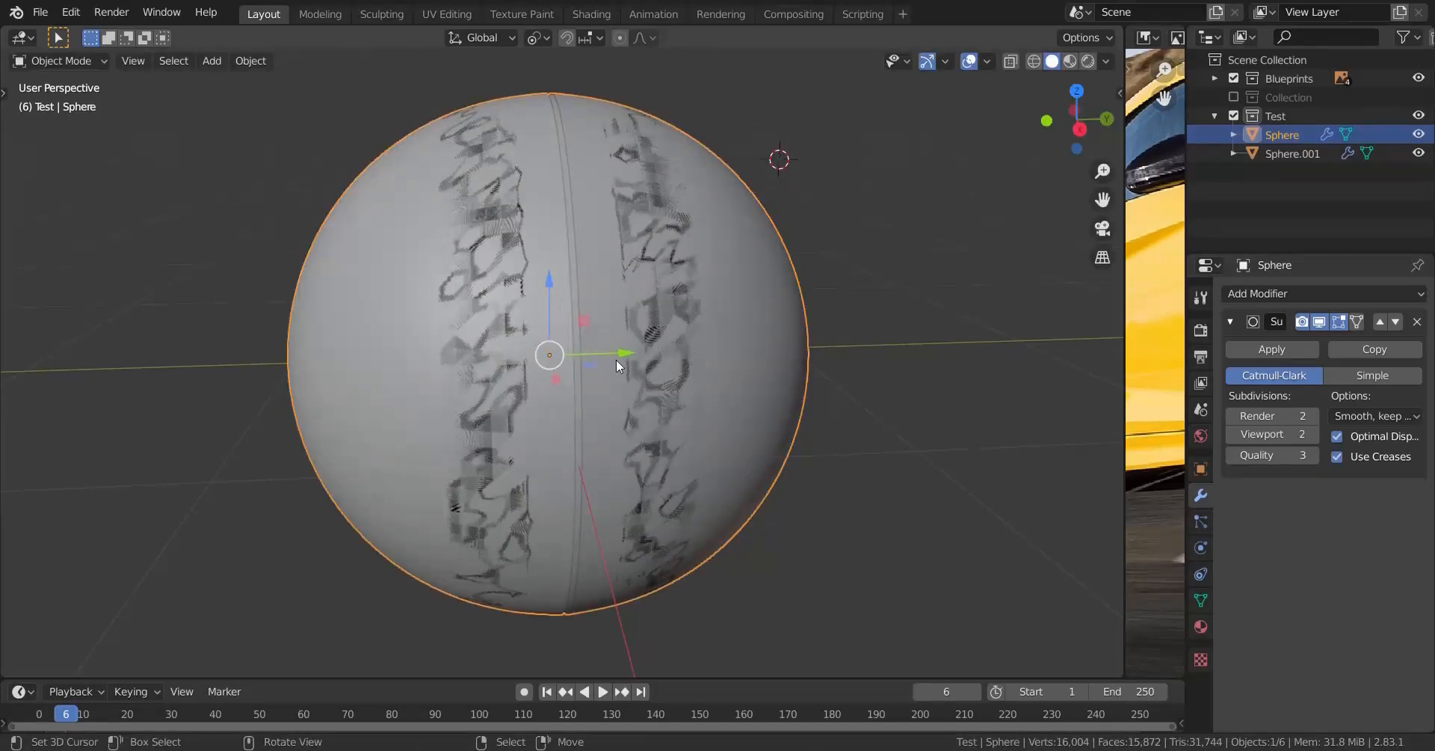
Step: Hide the split sphere and try moving the plain sphere beneath it
key("h")
left_click(720, 407)
key("g")
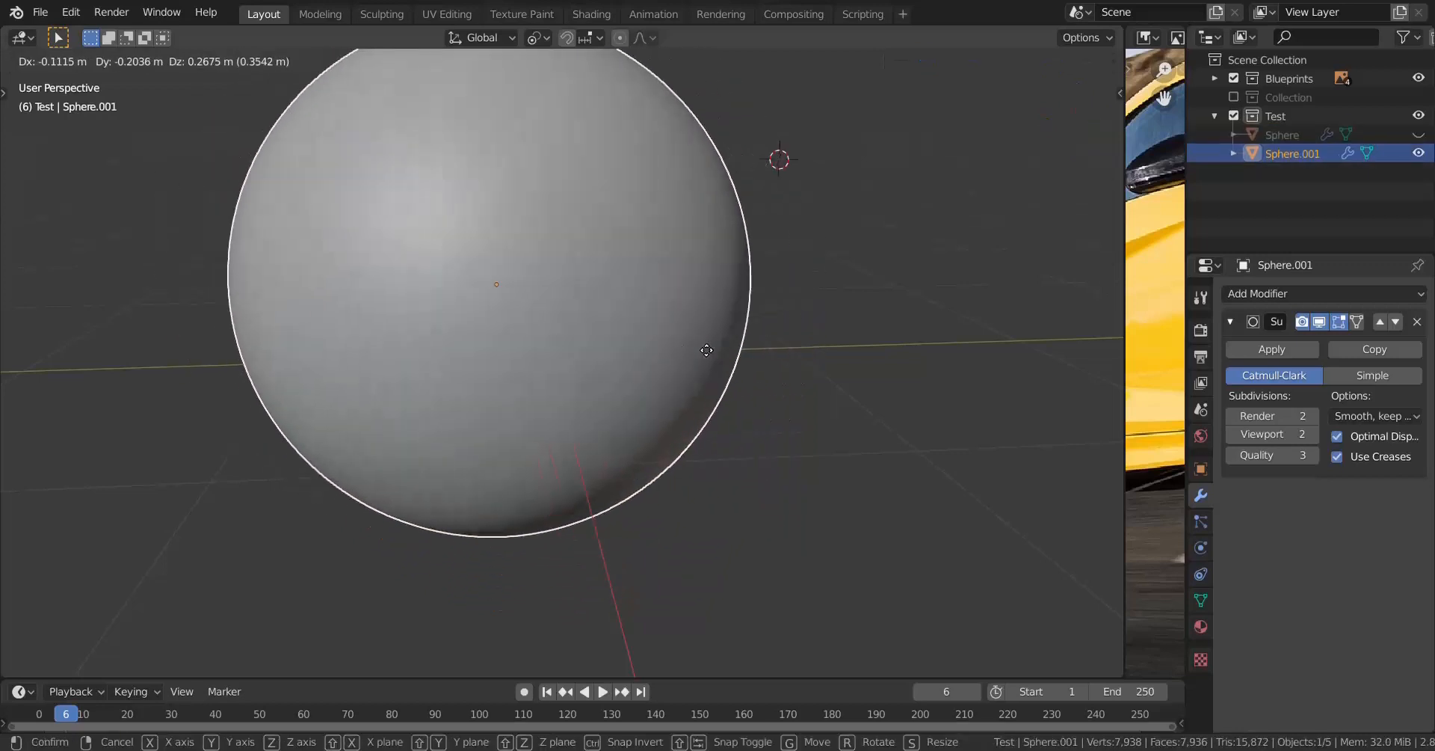
right_click(706, 350)
Step: Set the viewport lighting to MatCap with the glossy red preset that has a horizontal white highlight
left_click(1106, 61)
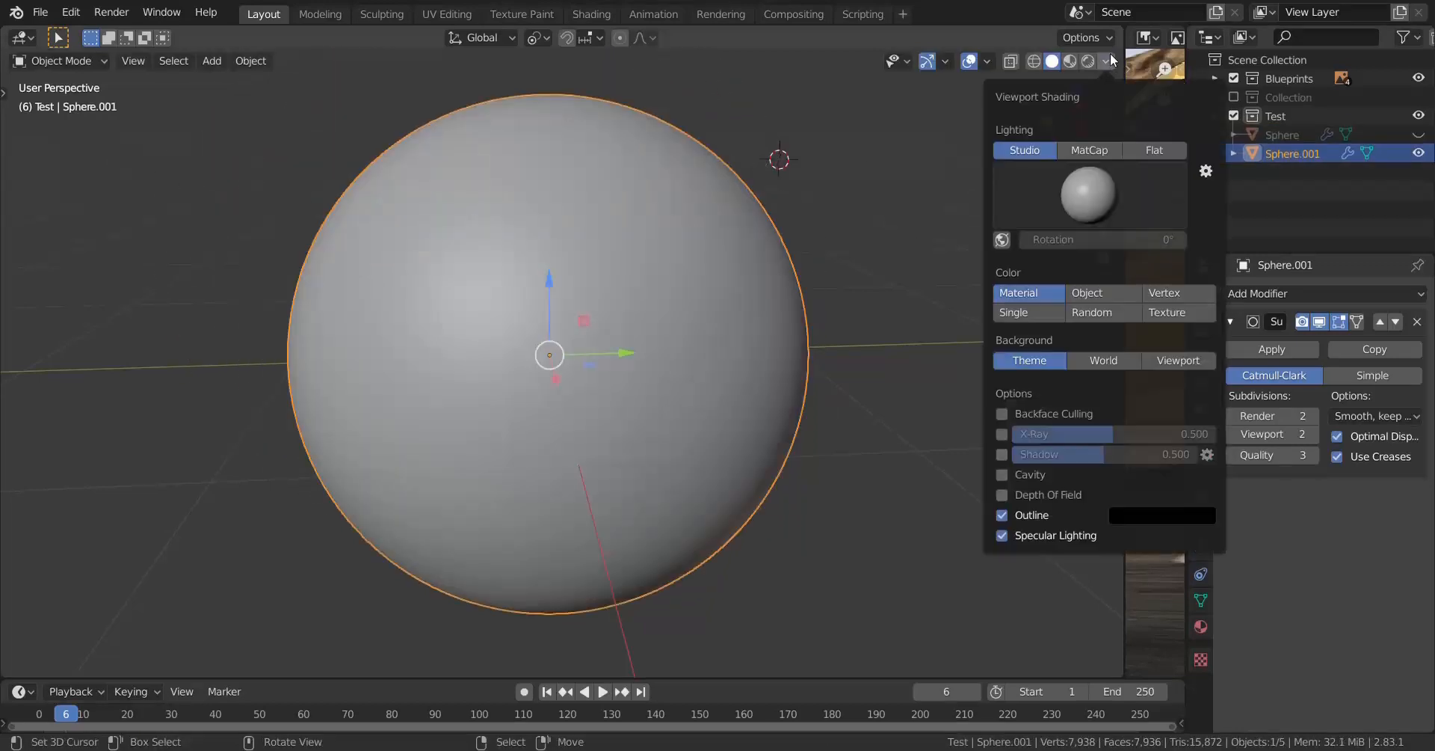
left_click(1080, 155)
left_click(1090, 196)
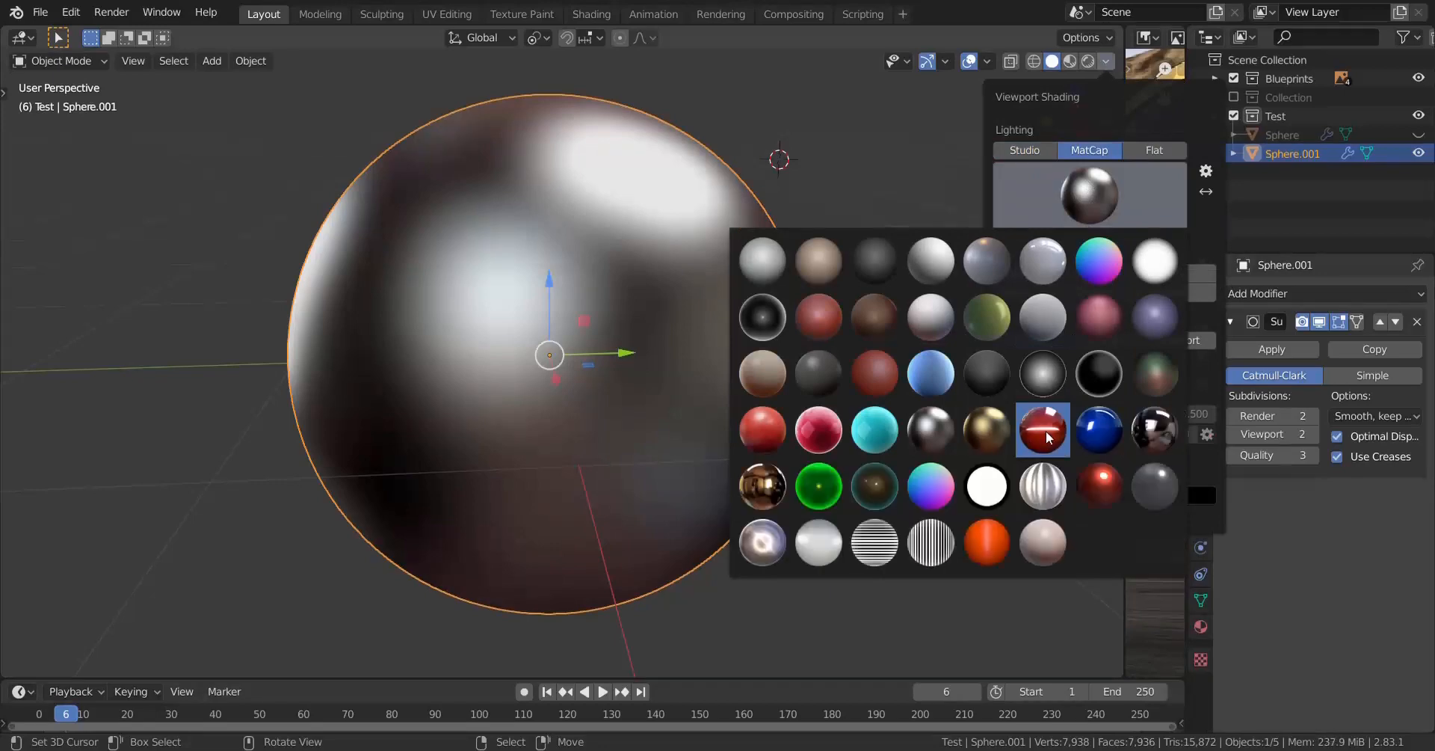
left_click(1049, 438)
Step: Examine the reflections across the split sphere's seam from several angles and distances
middle_click_drag(604, 402, 611, 358)
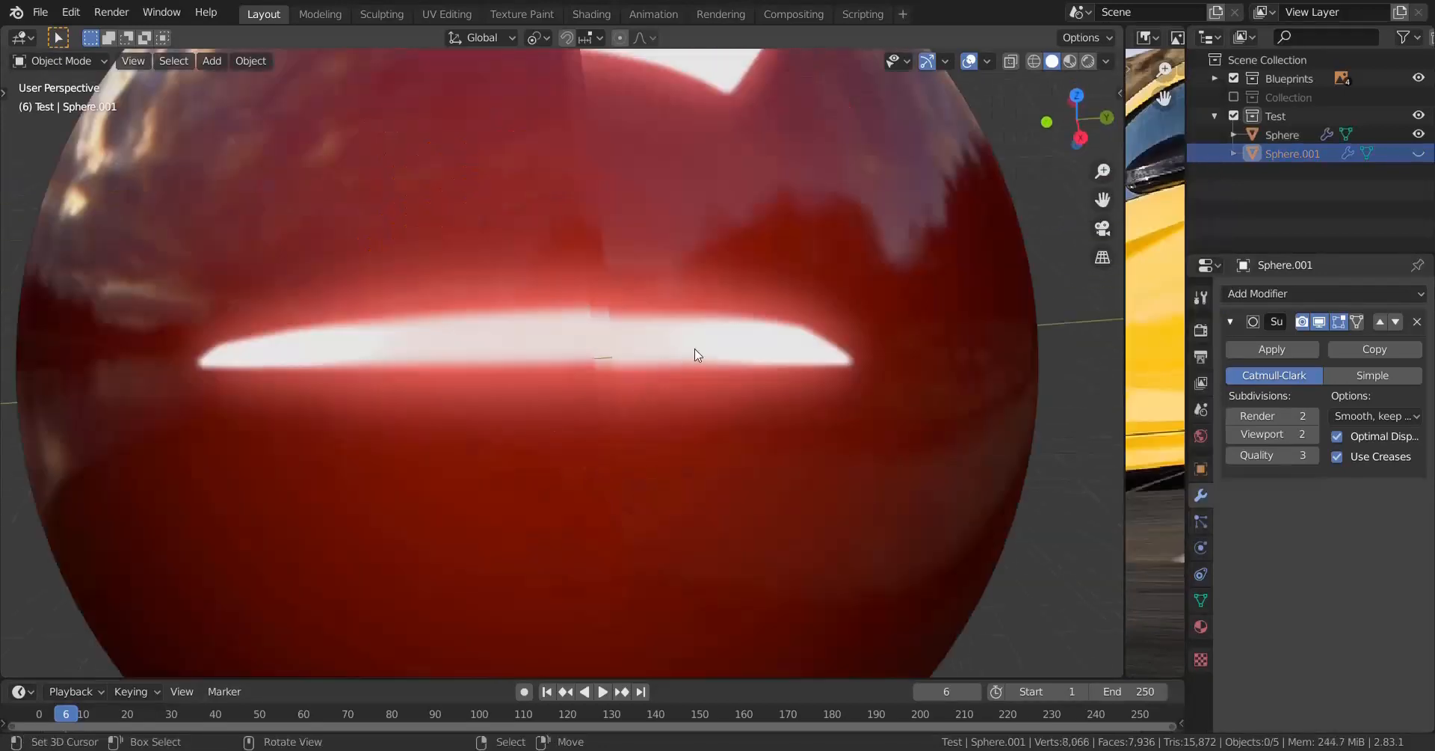
middle_click_drag(559, 375, 496, 308)
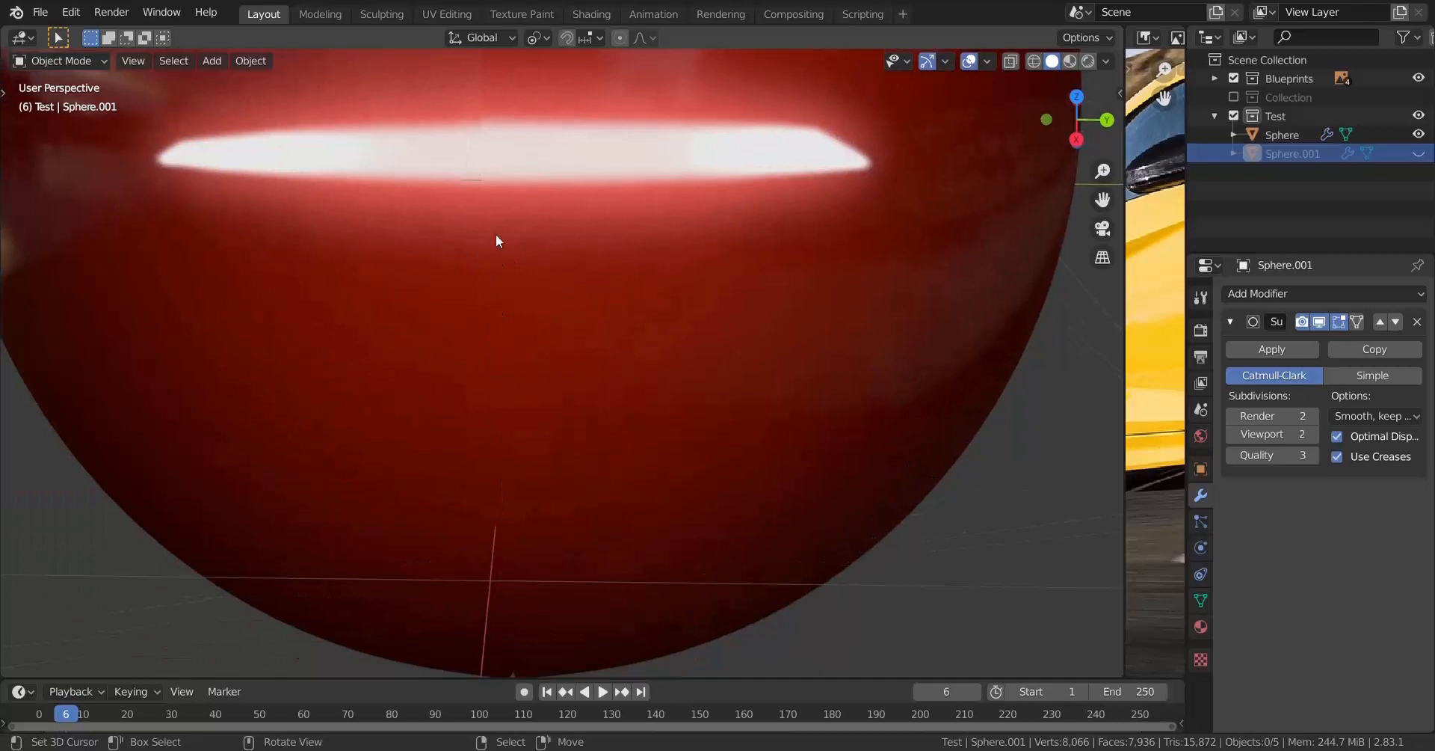
middle_click_drag(496, 237, 567, 326)
scroll(526, 263, "up", 1)
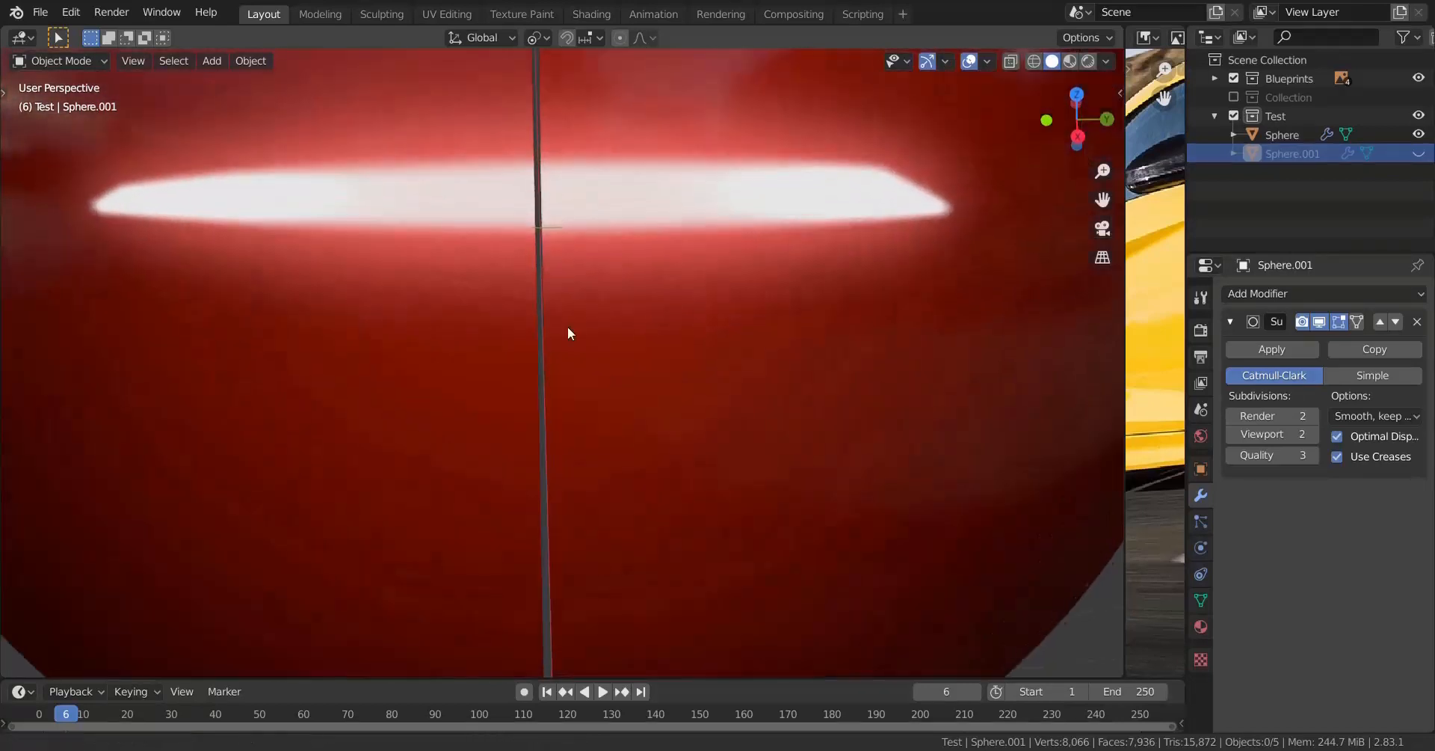
scroll(577, 346, "up", 1)
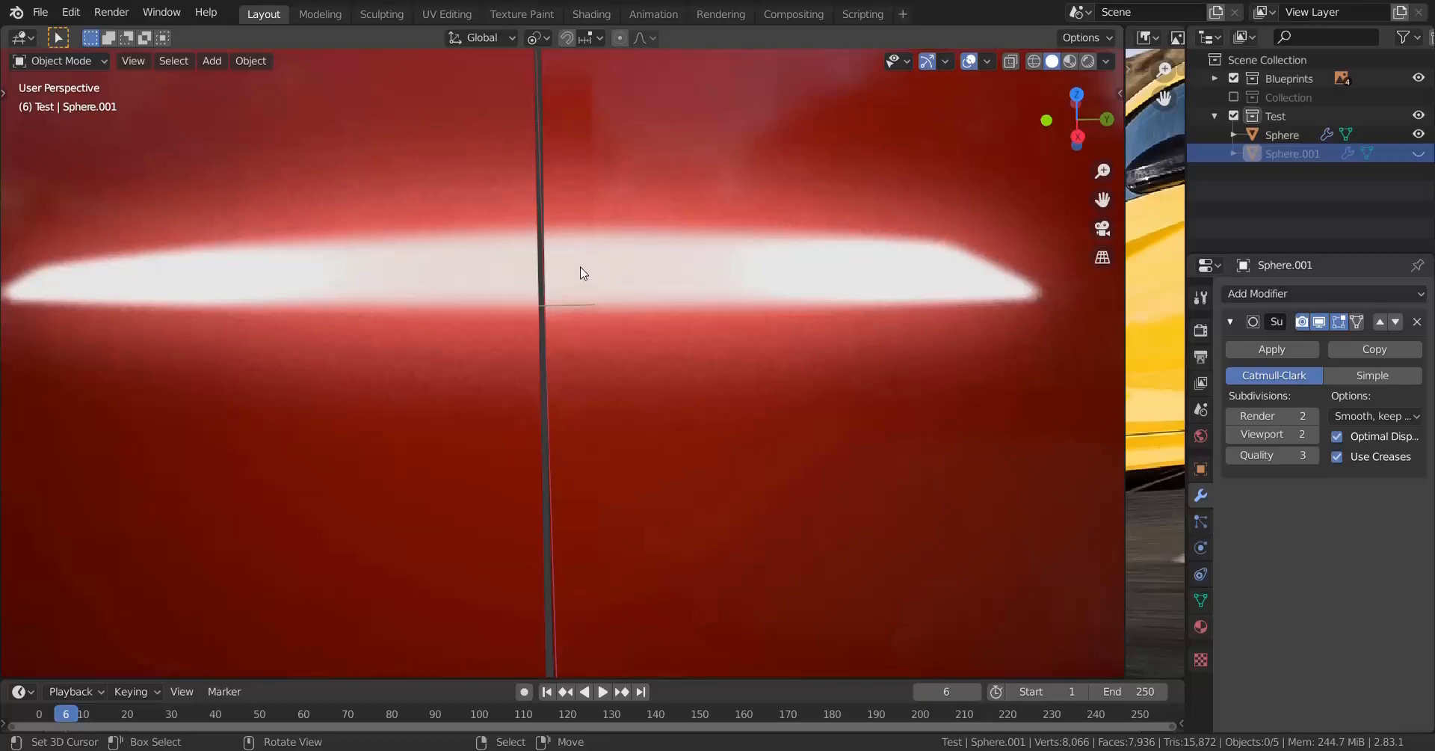
scroll(607, 223, "down", 1)
scroll(607, 222, "down", 3)
middle_click_drag(563, 251, 600, 253)
scroll(599, 253, "up", 2)
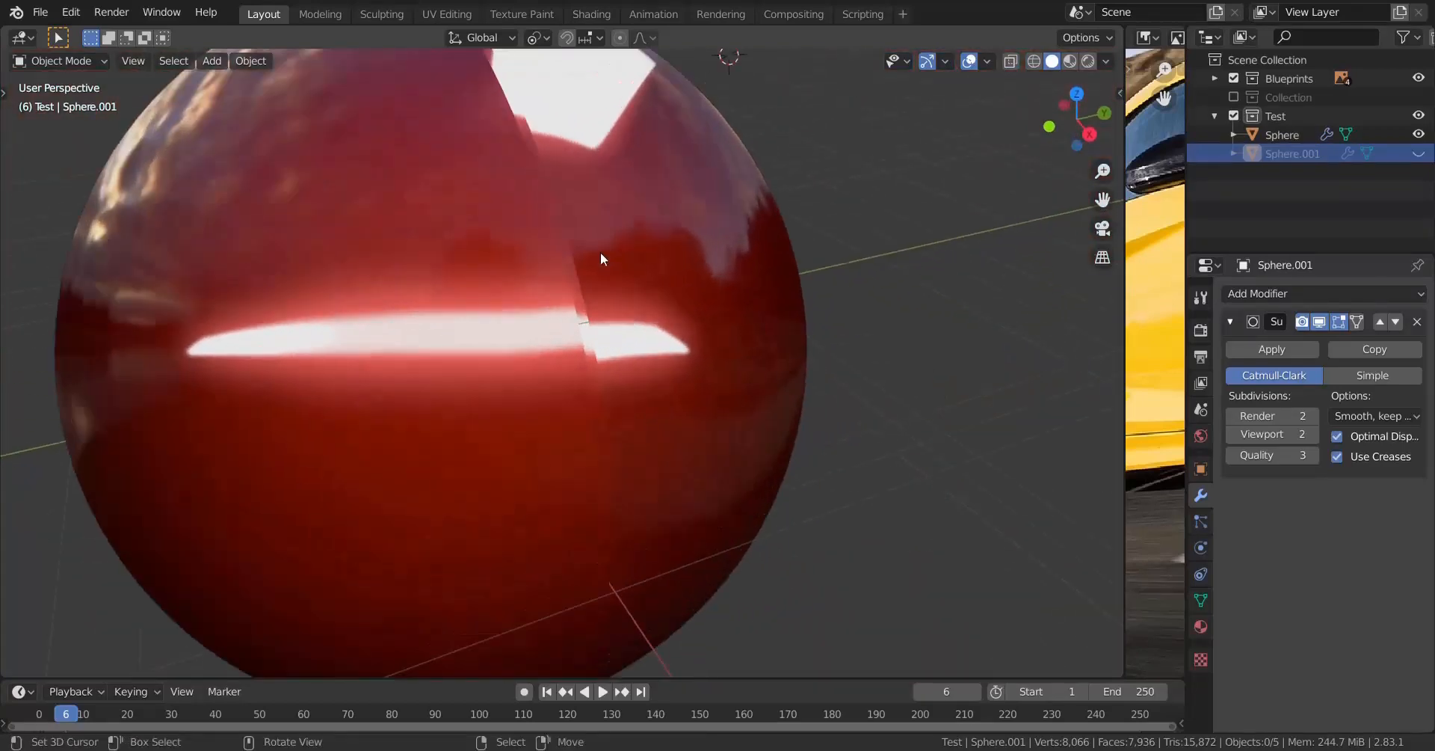
scroll(605, 272, "up", 2)
middle_click_drag(622, 327, 389, 363)
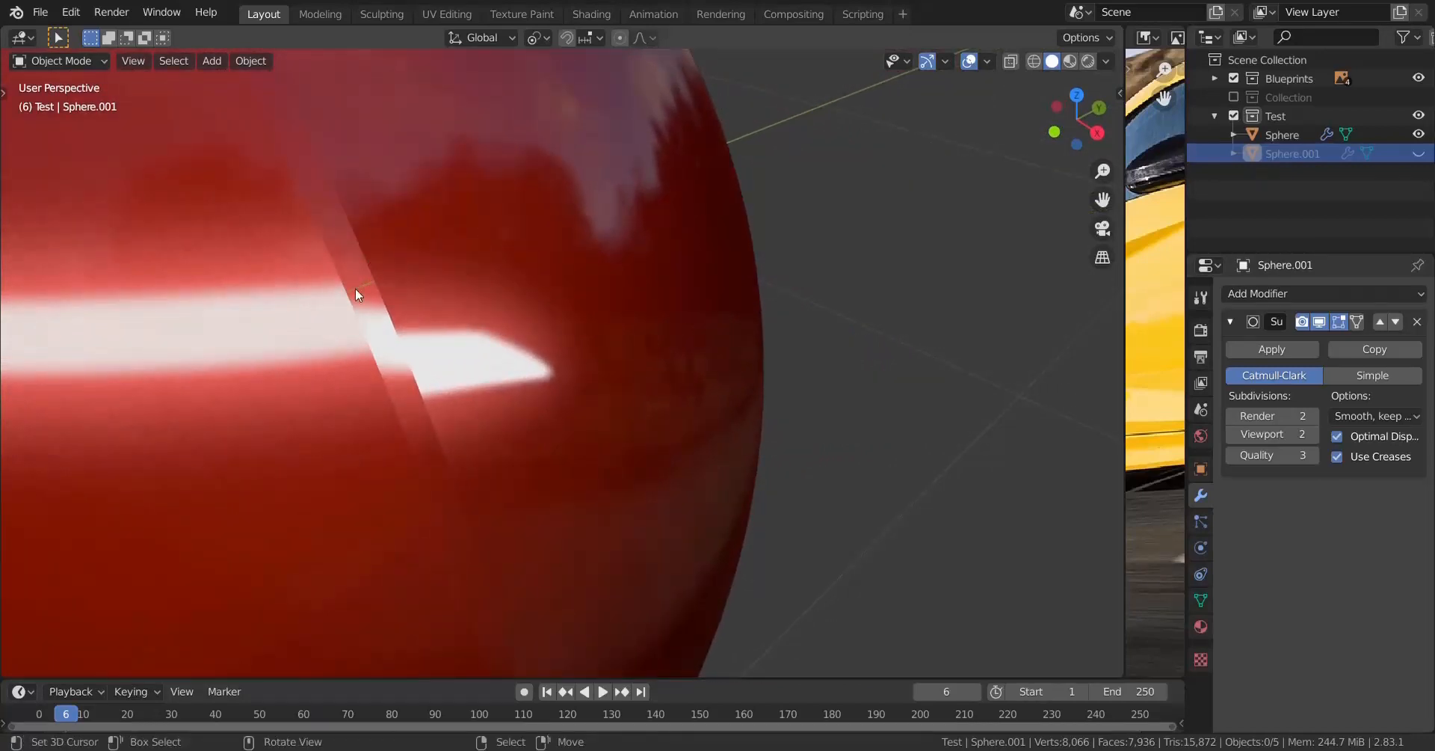
middle_click_drag(355, 289, 454, 288)
scroll(463, 288, "down", 4)
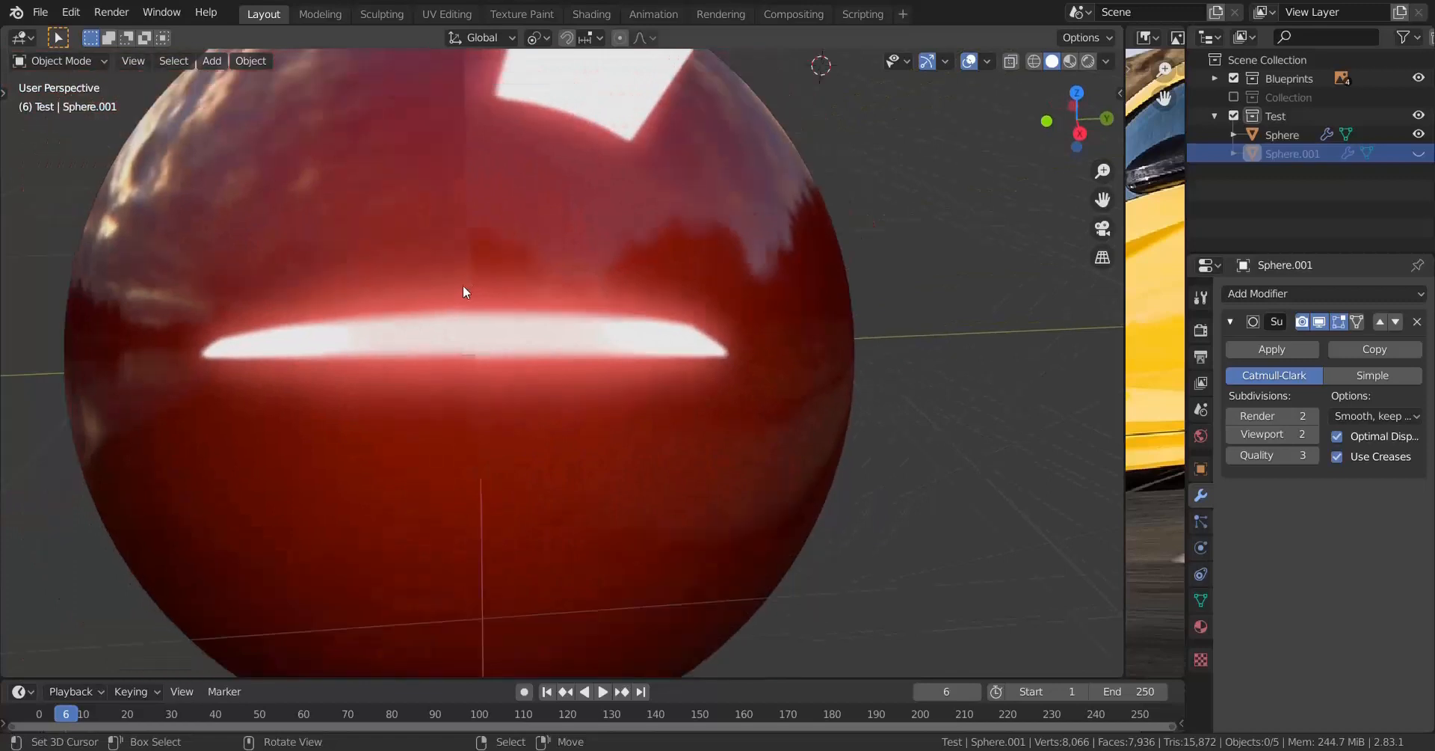
scroll(458, 280, "up", 6)
scroll(458, 280, "up", 2)
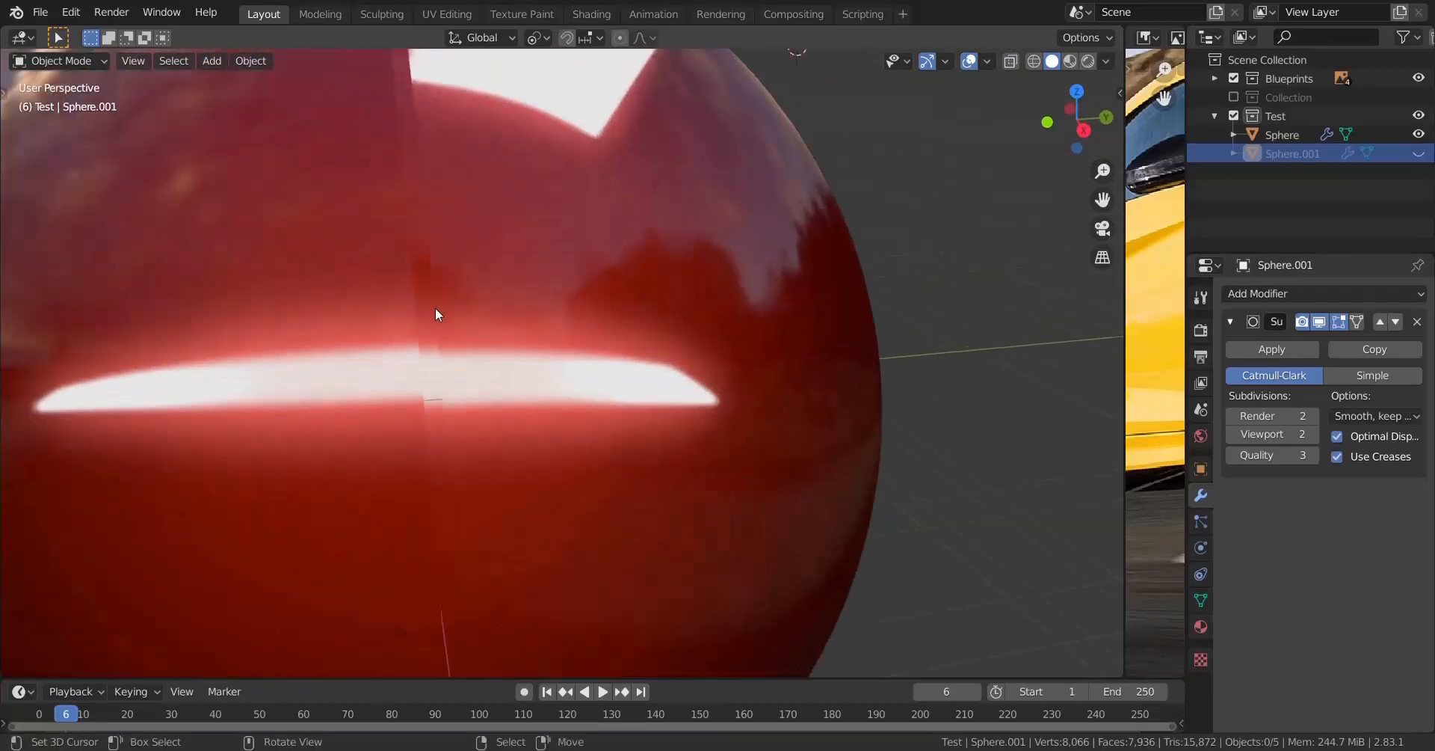
scroll(490, 311, "down", 2)
scroll(449, 357, "up", 1)
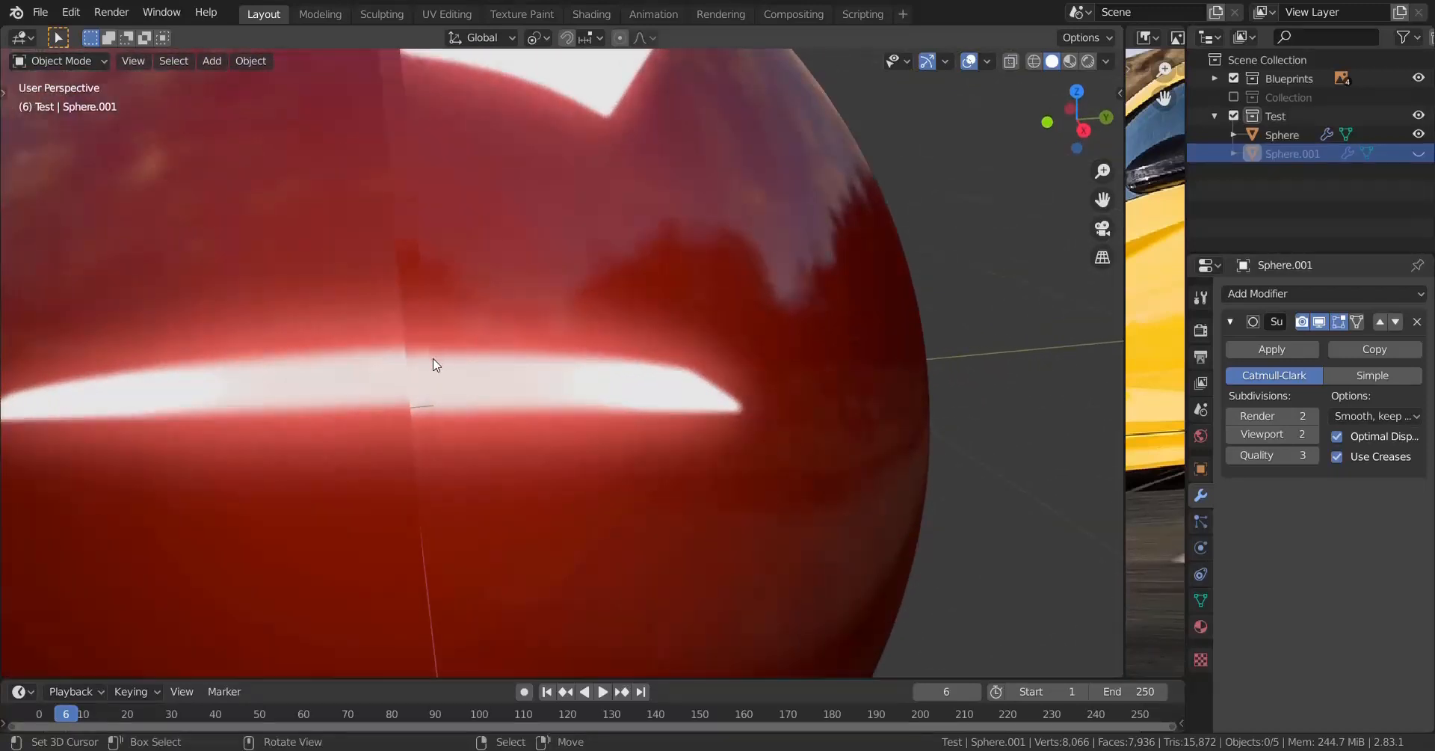
scroll(545, 352, "up", 1)
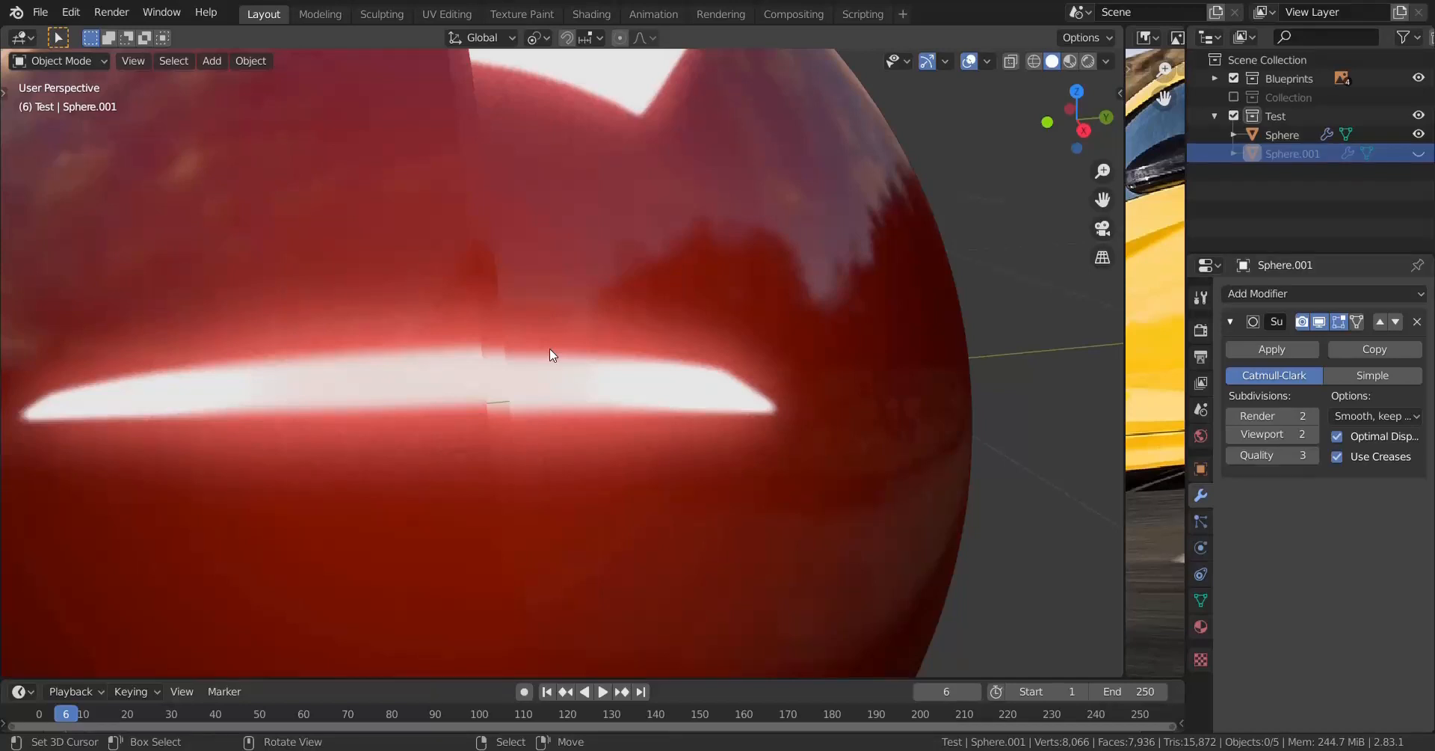
Step: Add a Shrinkwrap modifier to the split sphere
left_click(744, 277)
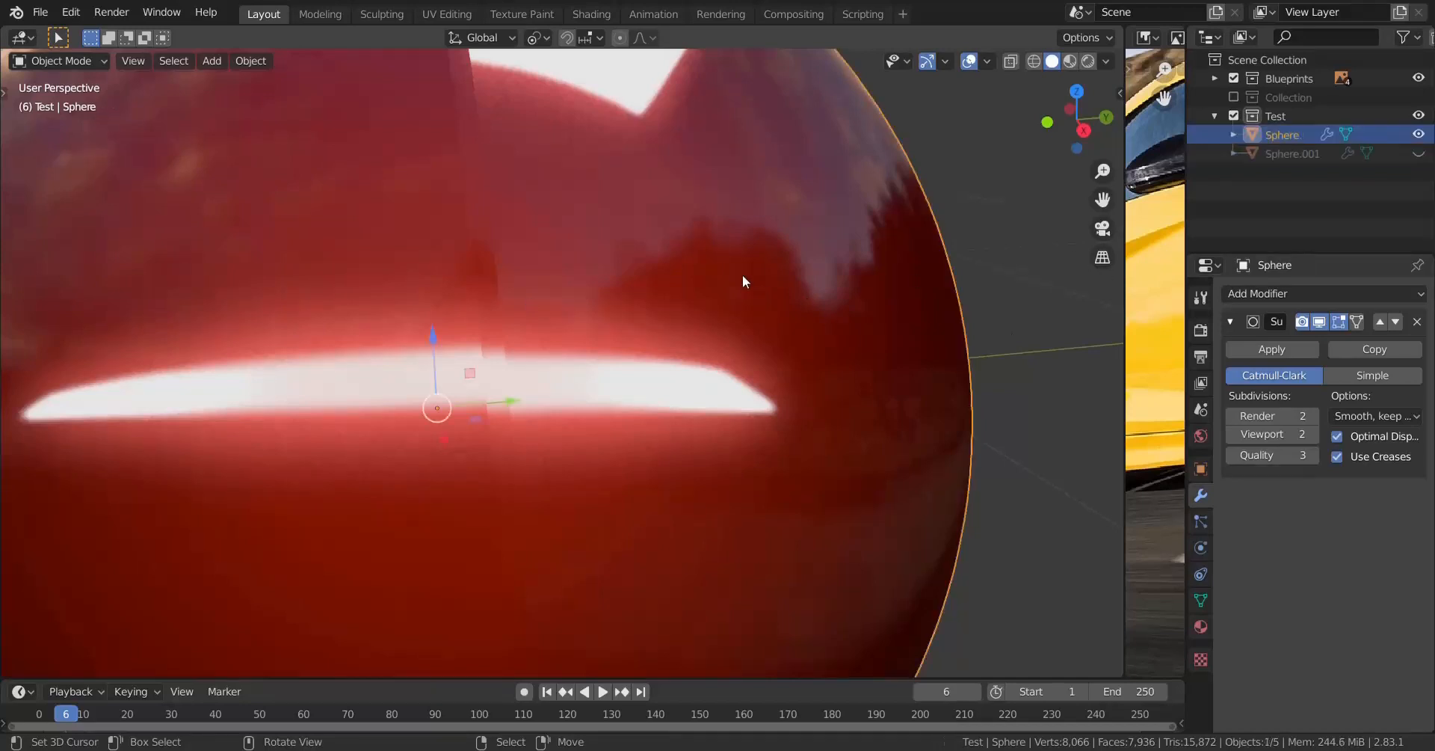
left_click(1326, 296)
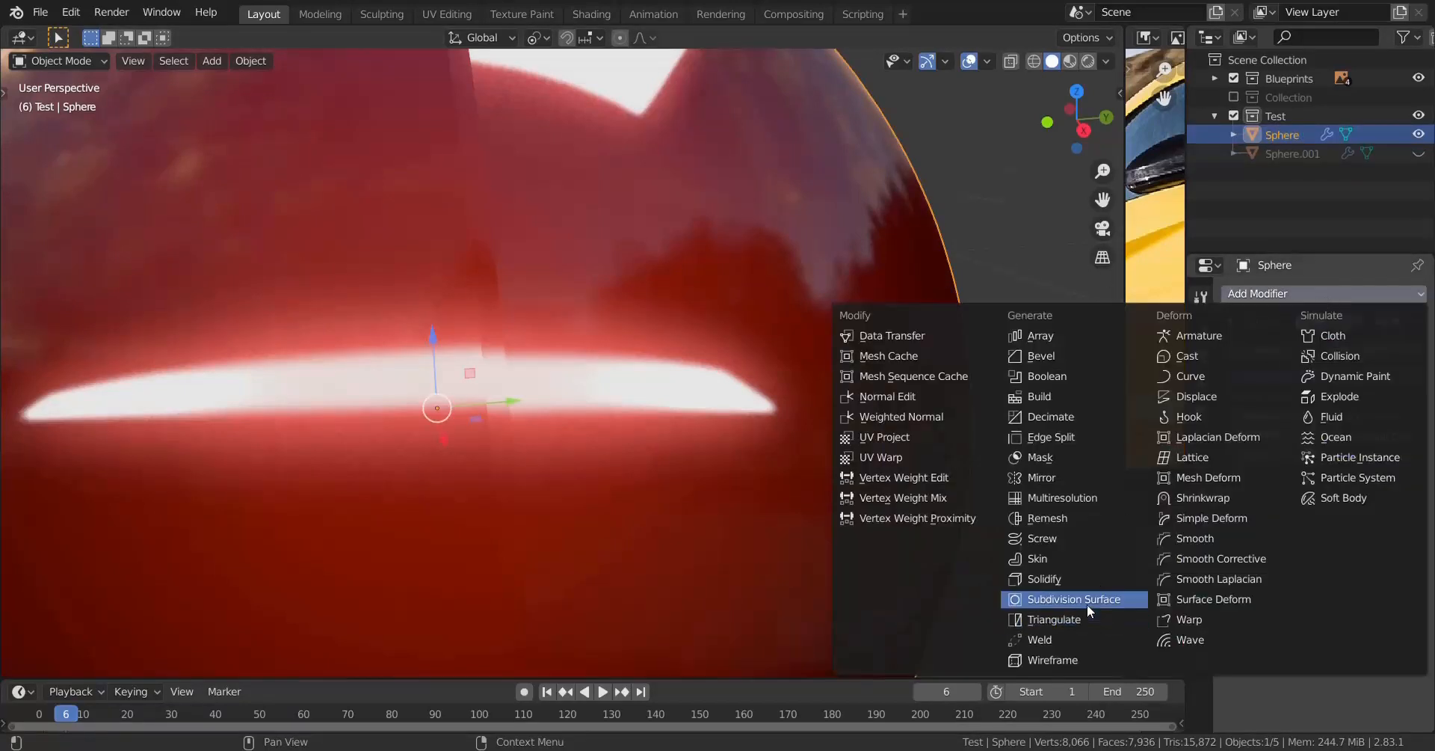
left_click(1210, 505)
Step: Show Sphere.001 over the split sphere and hide it again
scroll(711, 438, "down", 5)
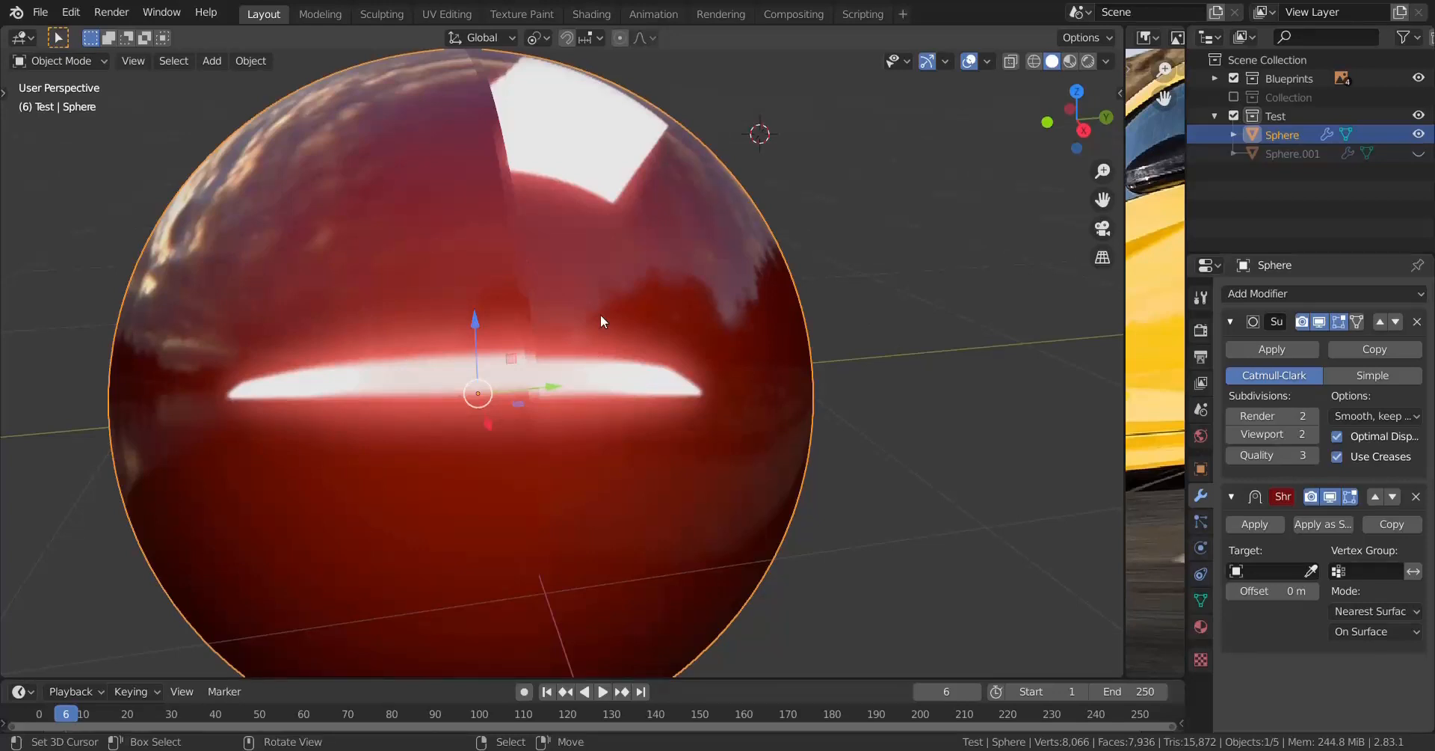
scroll(610, 323, "up", 3)
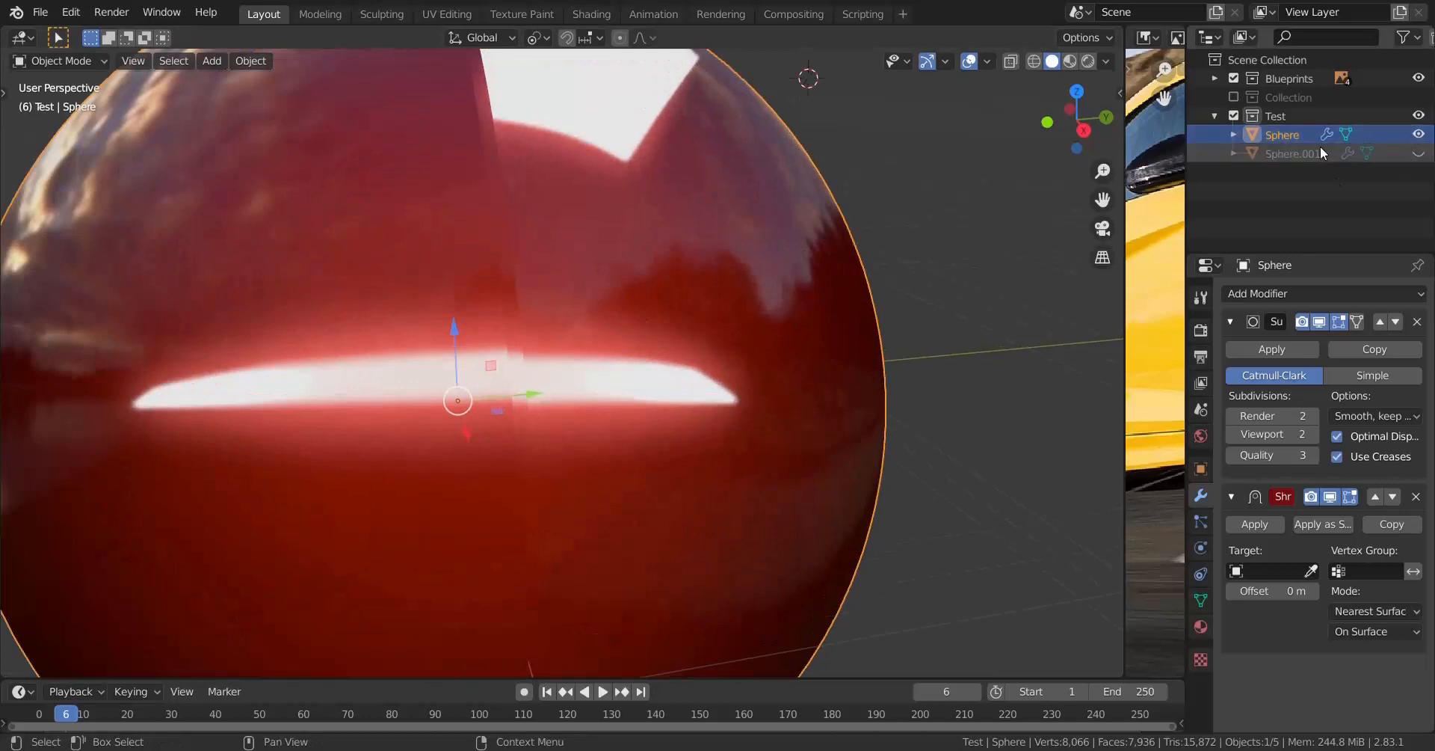
left_click(1418, 154)
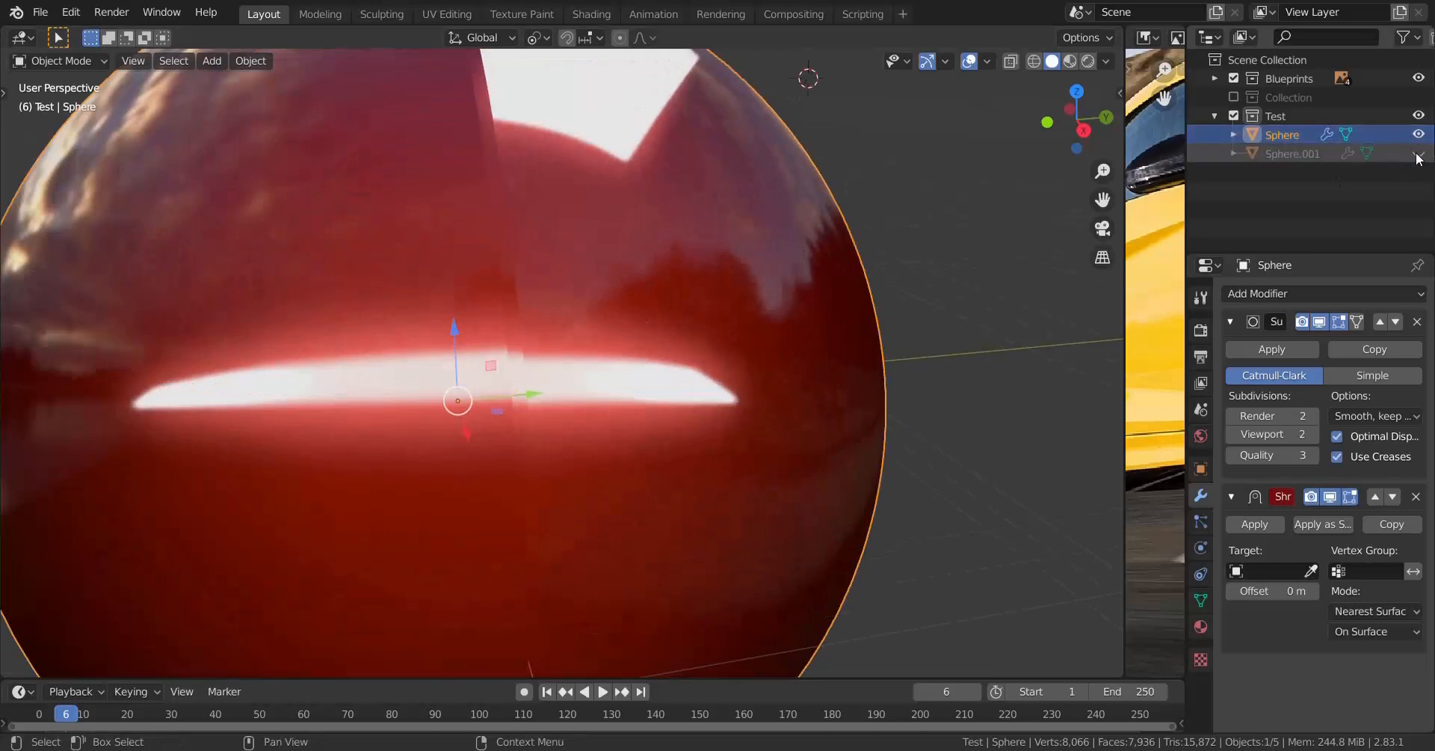
left_click(532, 316)
key("h")
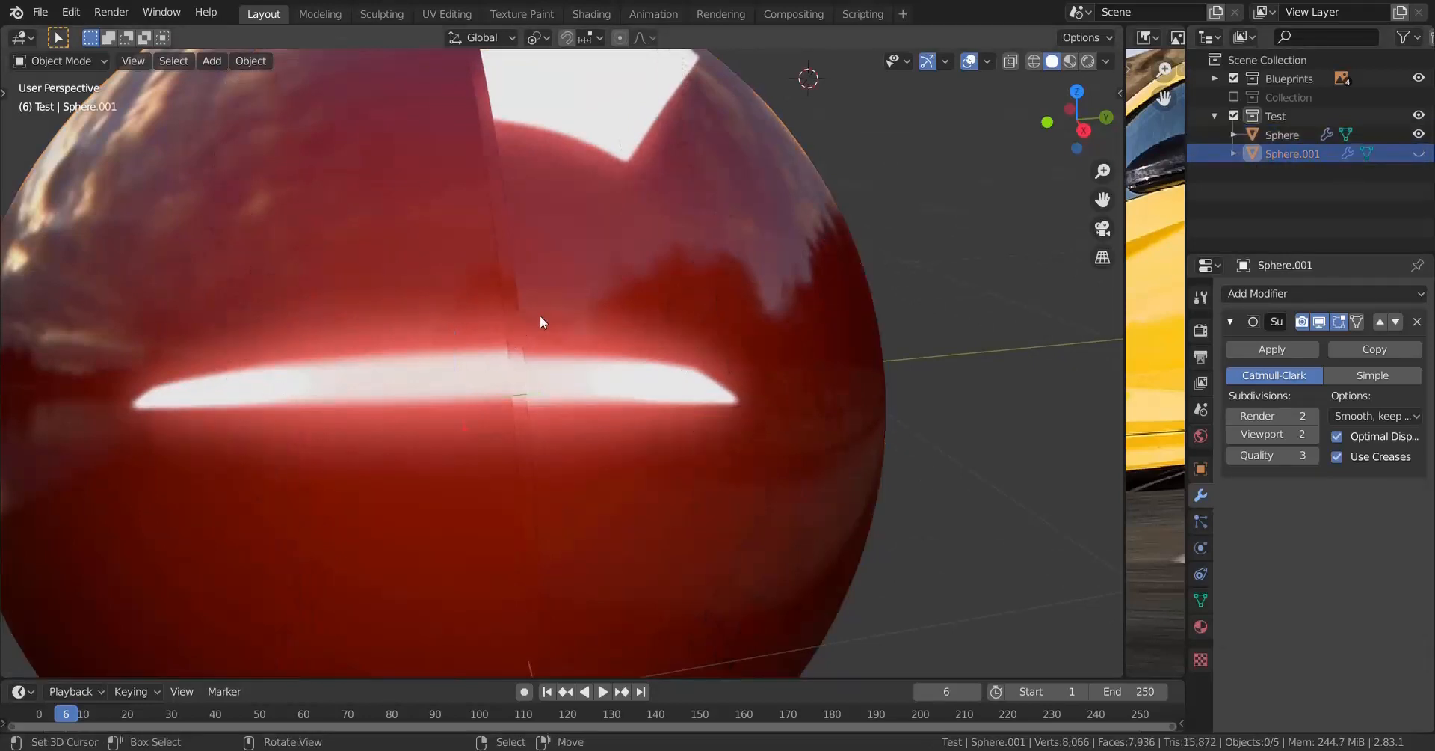
Step: Show Sphere.001 and hide the split Sphere to view the plain sphere's unbroken reflections
left_click(1418, 154)
left_click(1321, 133)
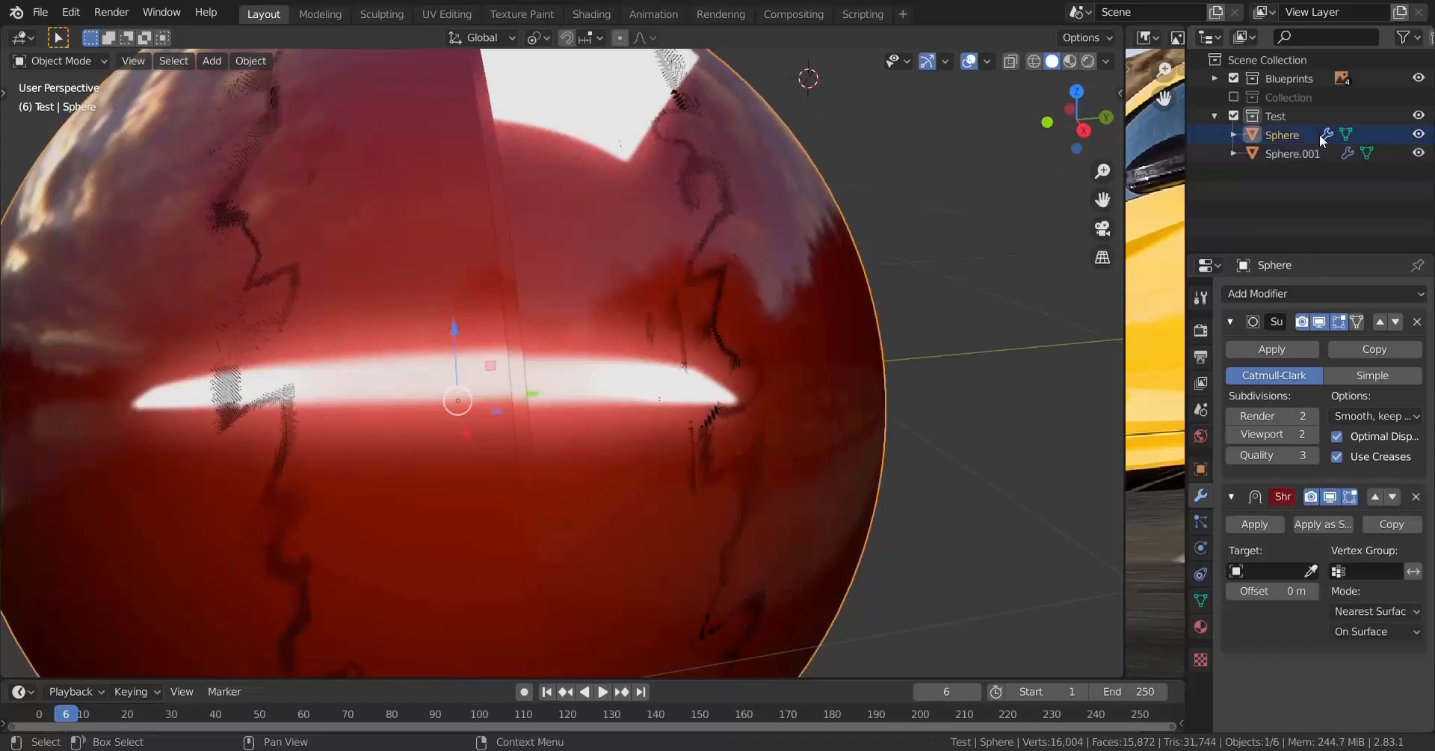
key("h")
middle_click_drag(576, 356, 597, 324)
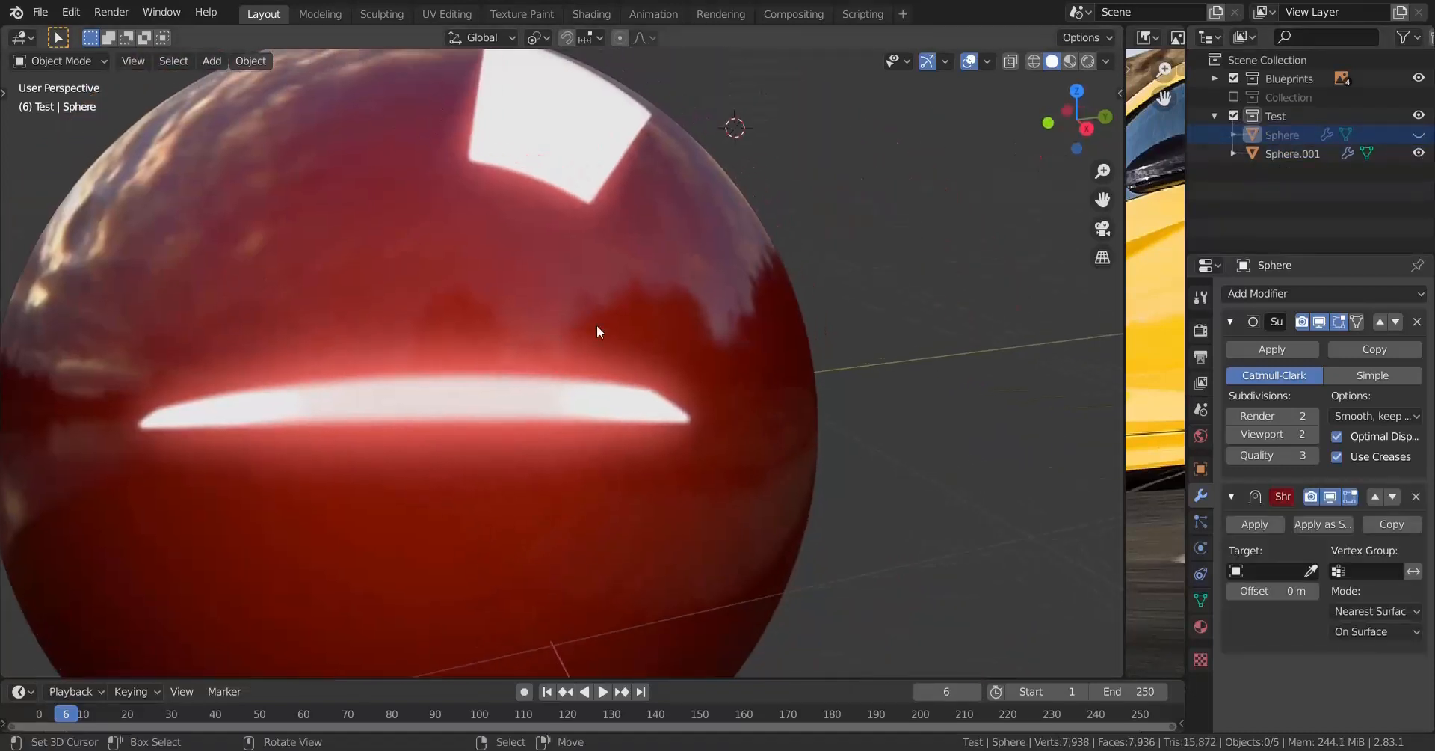
Step: Show the split Sphere again and inspect how it overlaps with Sphere.001
left_click(1418, 134)
scroll(628, 342, "up", 2)
scroll(628, 342, "down", 3)
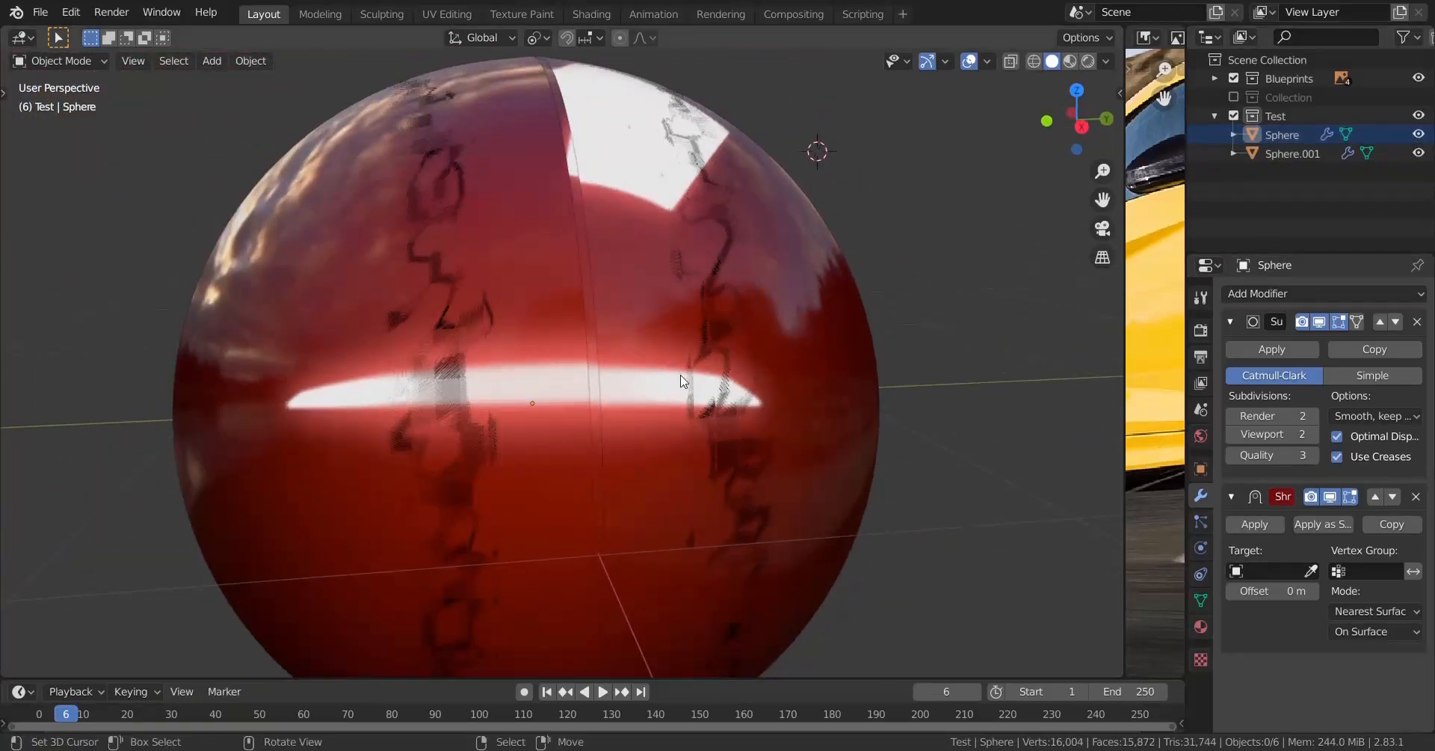
scroll(618, 397, "up", 3)
mouse_move(619, 397)
middle_mouse_down()
mouse_move(654, 368)
mouse_move(673, 311)
mouse_move(574, 362)
mouse_move(598, 384)
middle_mouse_up()
scroll(759, 333, "down", 1)
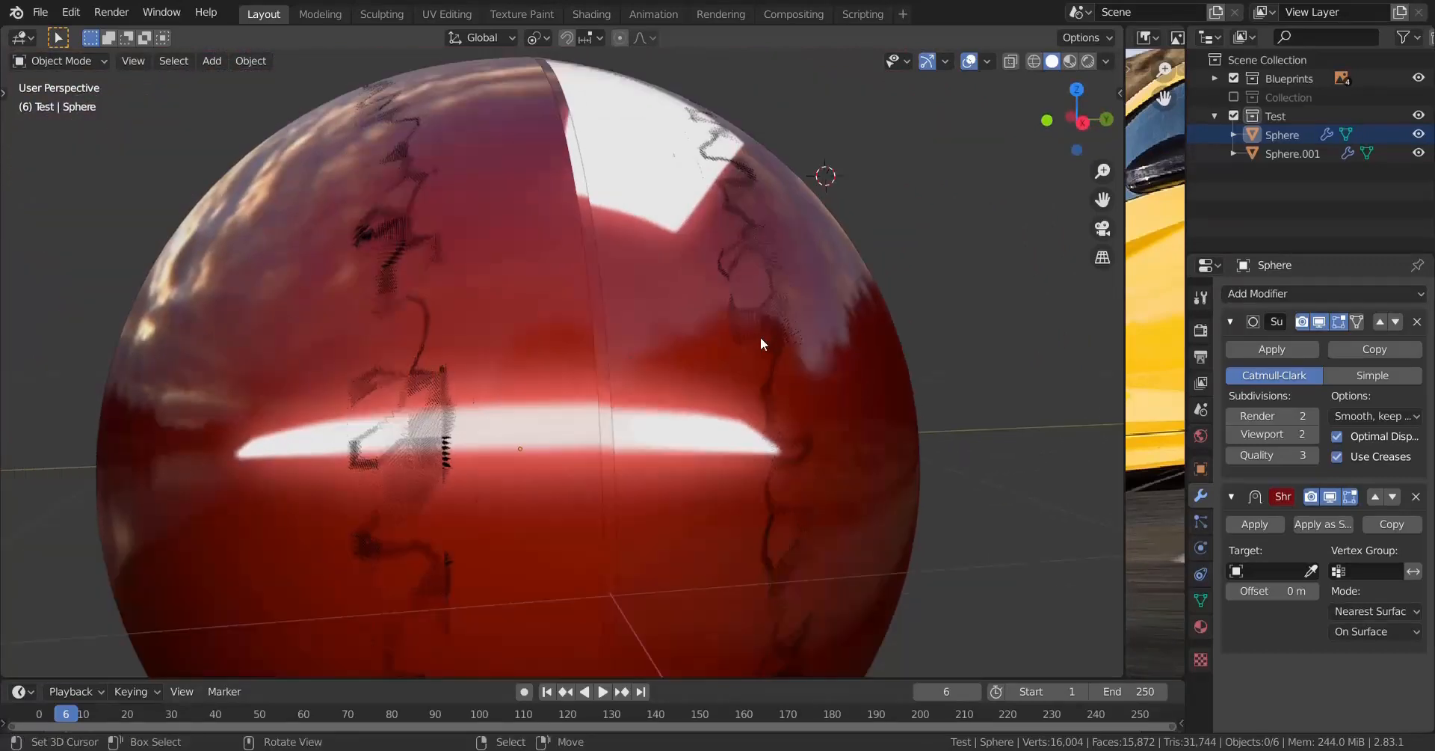
Step: Hide Sphere.001 and set it as the target of the split sphere's Shrinkwrap modifier
left_click(1418, 153)
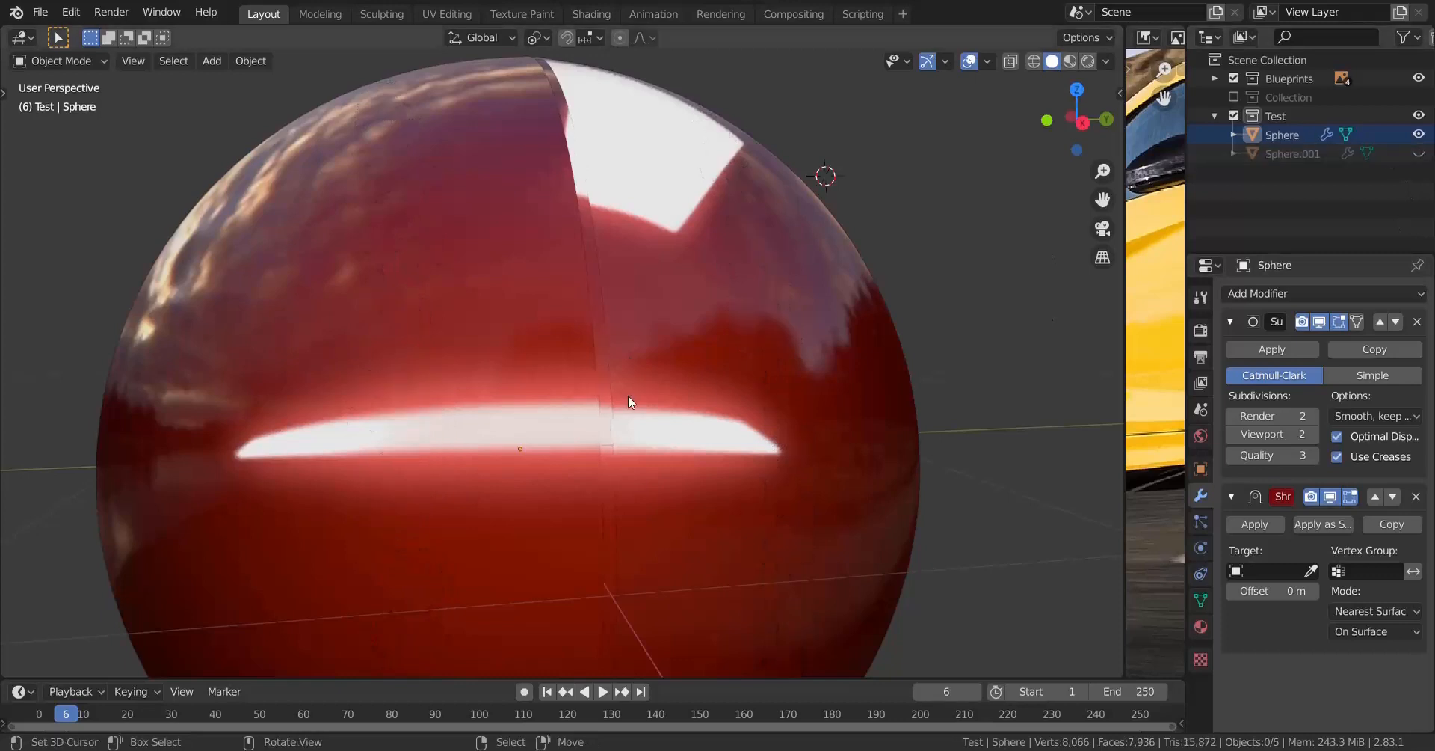
scroll(605, 448, "up", 4)
middle_click_drag(594, 432, 639, 408)
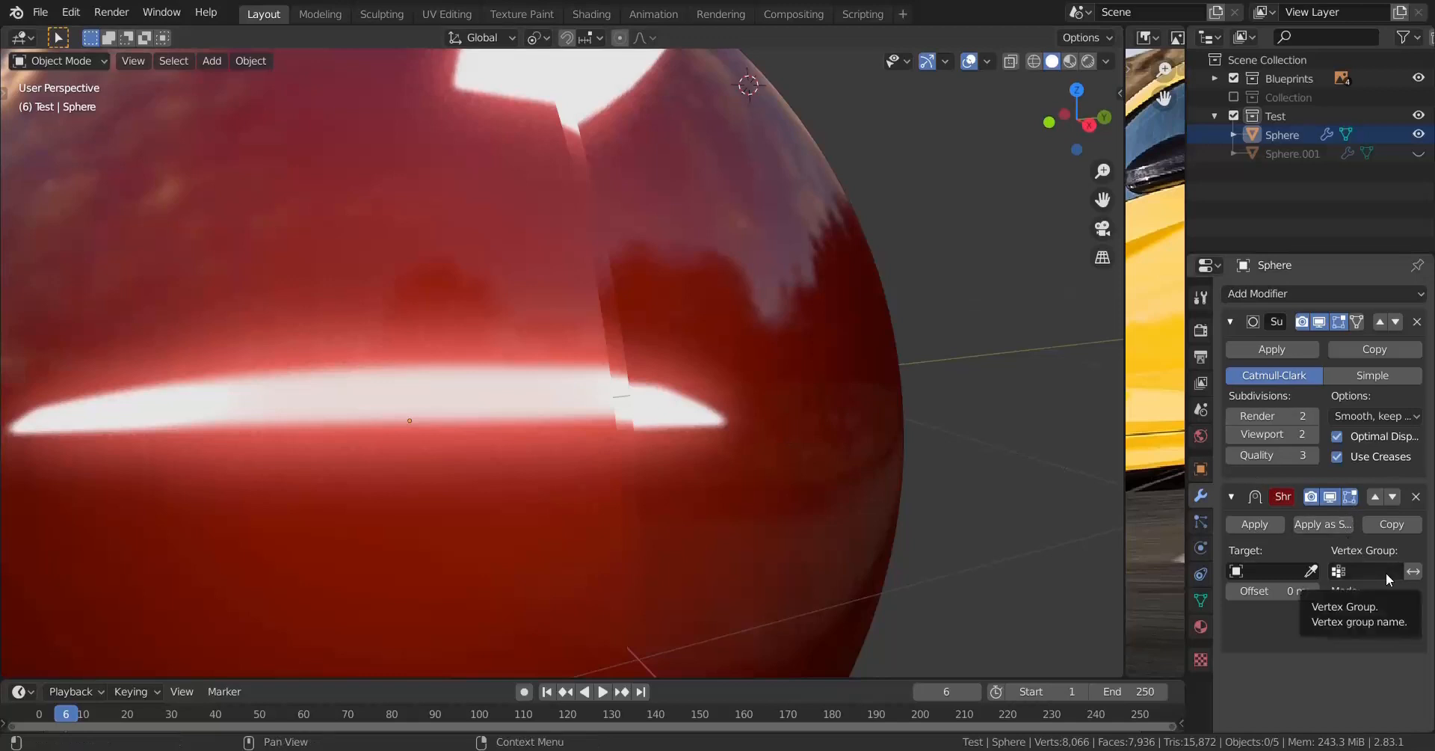
left_click(1308, 579)
type("sphe")
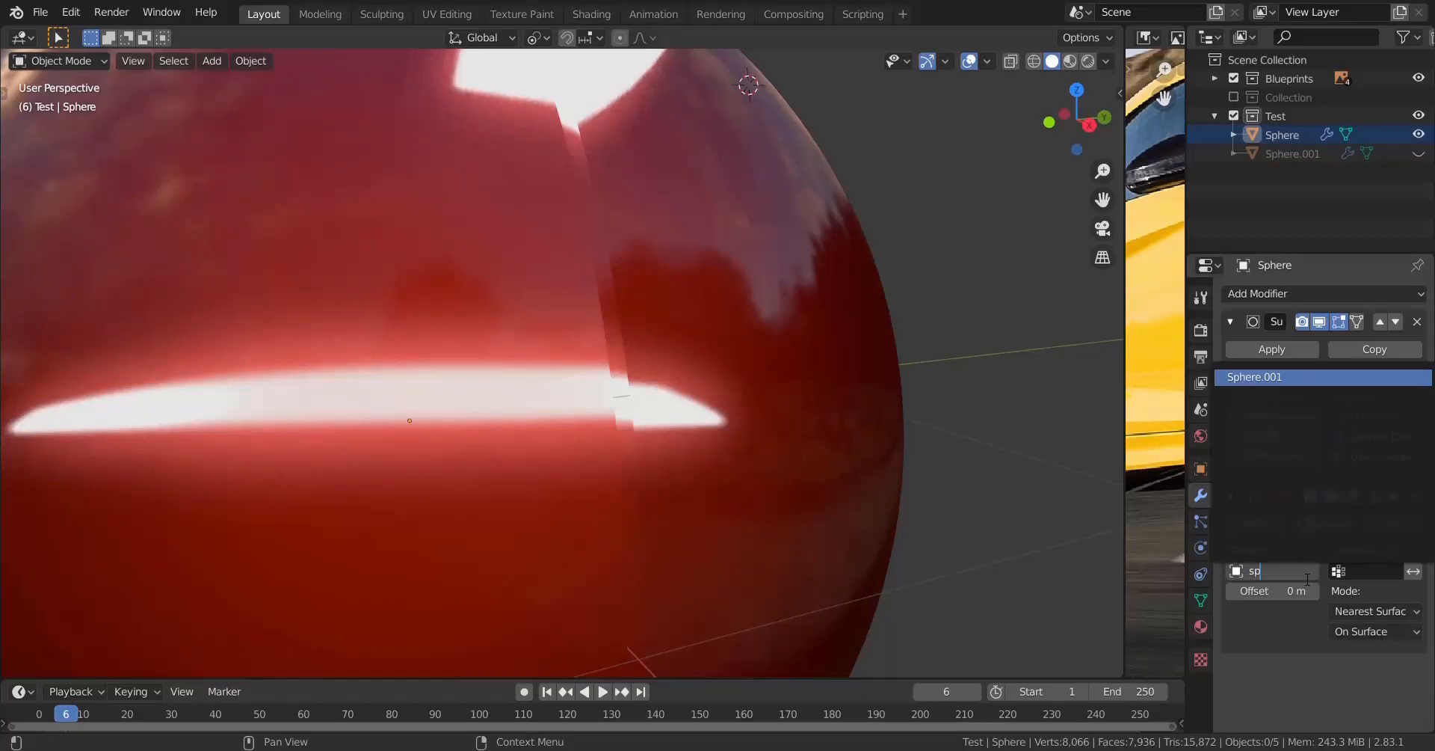
left_click(1309, 379)
Step: Compare the seam's reflections with the Shrinkwrap modifier's viewport display off and on, leaving it on
middle_click_drag(748, 440, 553, 460)
scroll(681, 433, "up", 1)
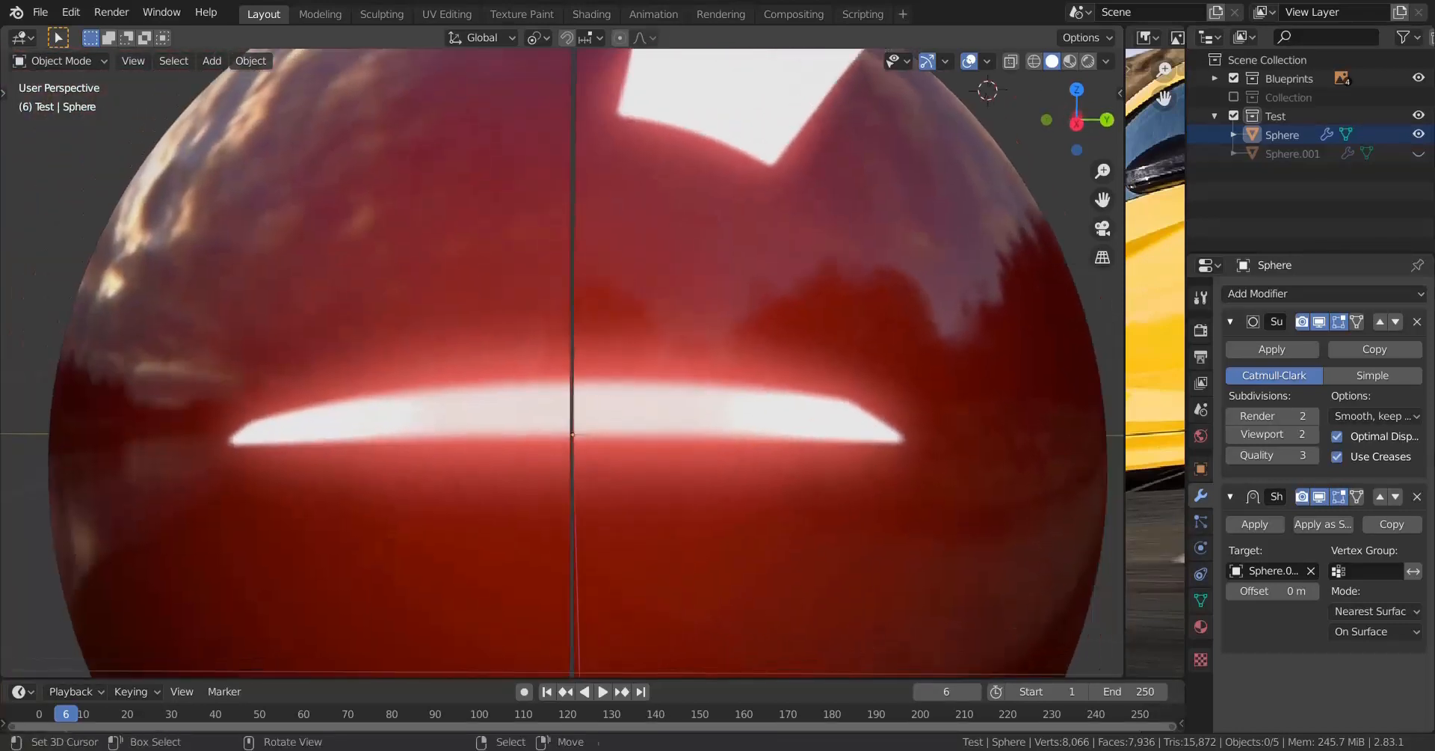
left_click(1319, 496)
mouse_move(510, 508)
middle_mouse_down()
mouse_move(555, 508)
mouse_move(531, 506)
middle_mouse_up()
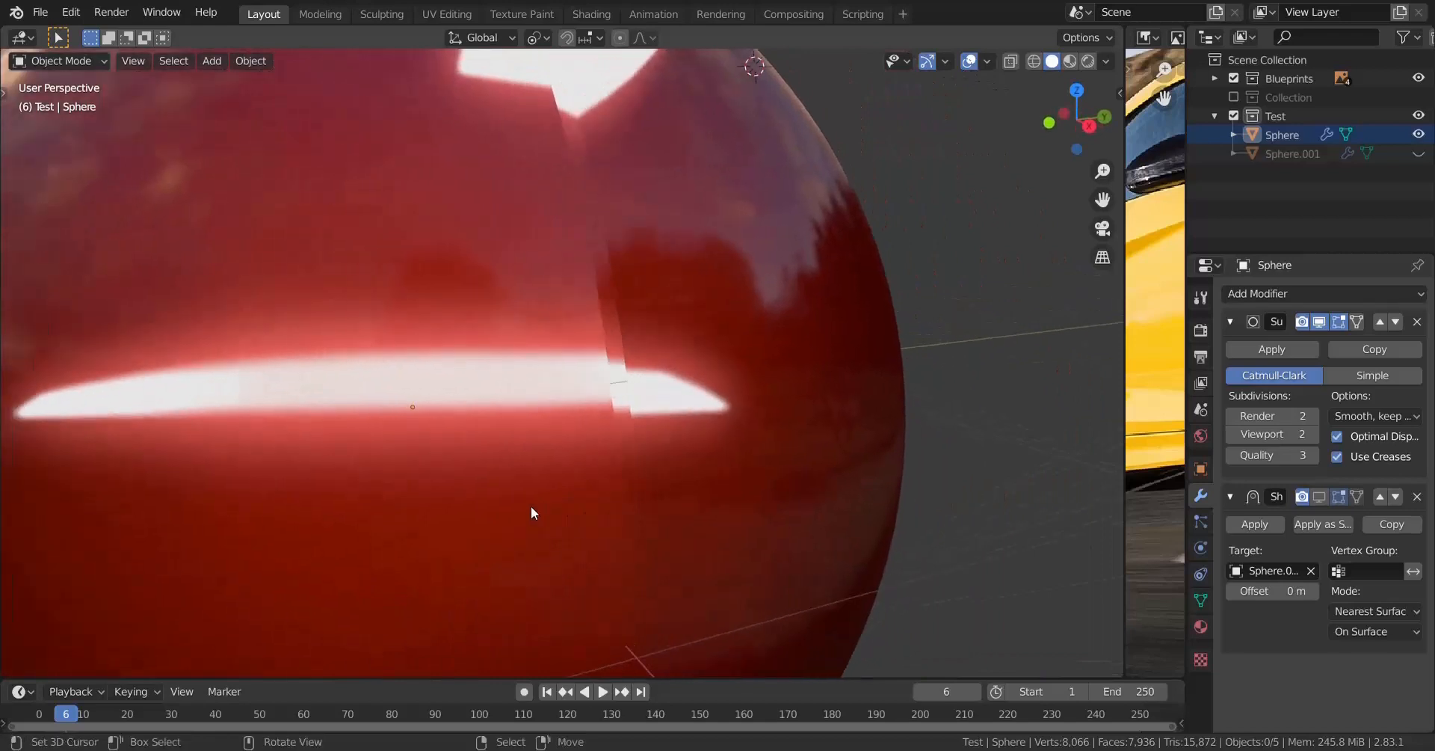
left_click(1320, 496)
left_click(1319, 496)
left_click(1319, 499)
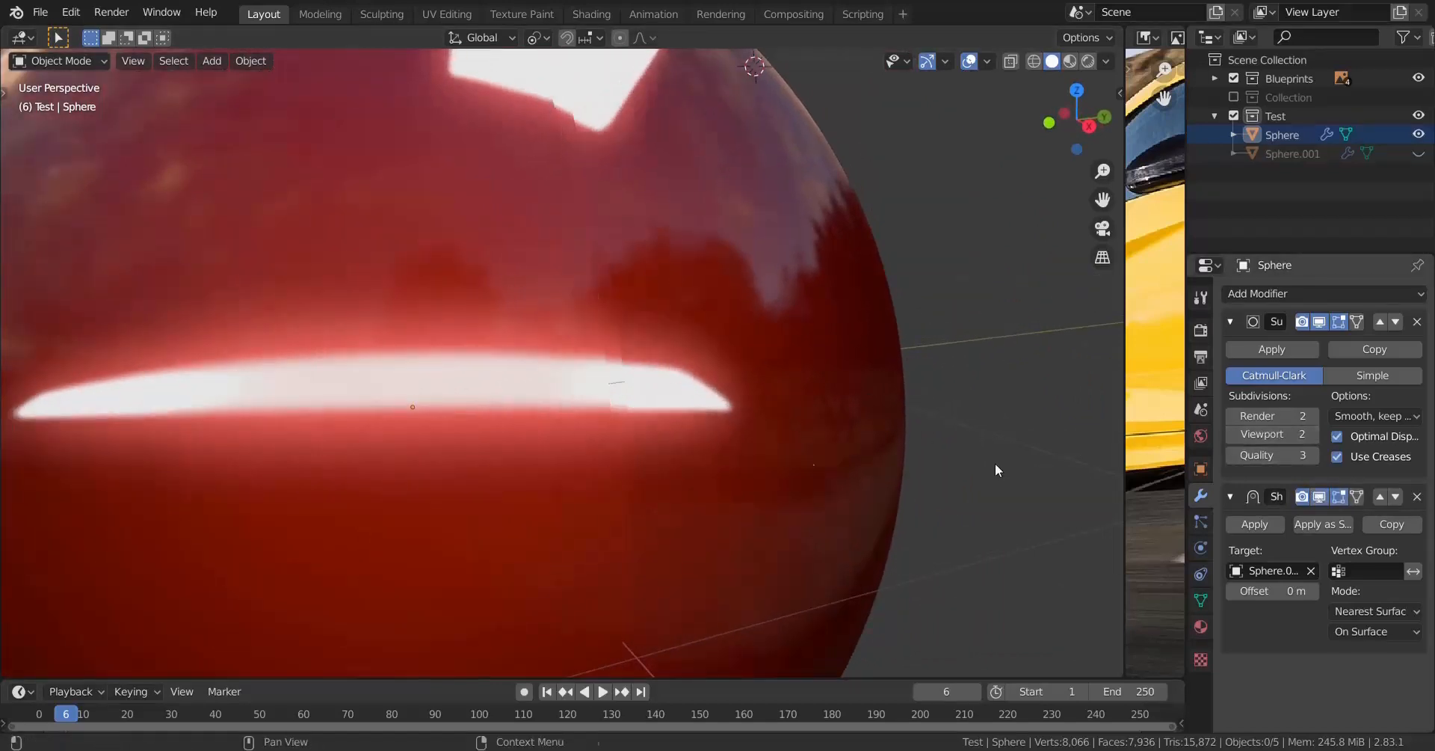
scroll(755, 441, "down", 3)
middle_click_drag(583, 420, 625, 422)
scroll(693, 382, "up", 1)
scroll(687, 382, "up", 1)
scroll(673, 411, "down", 3)
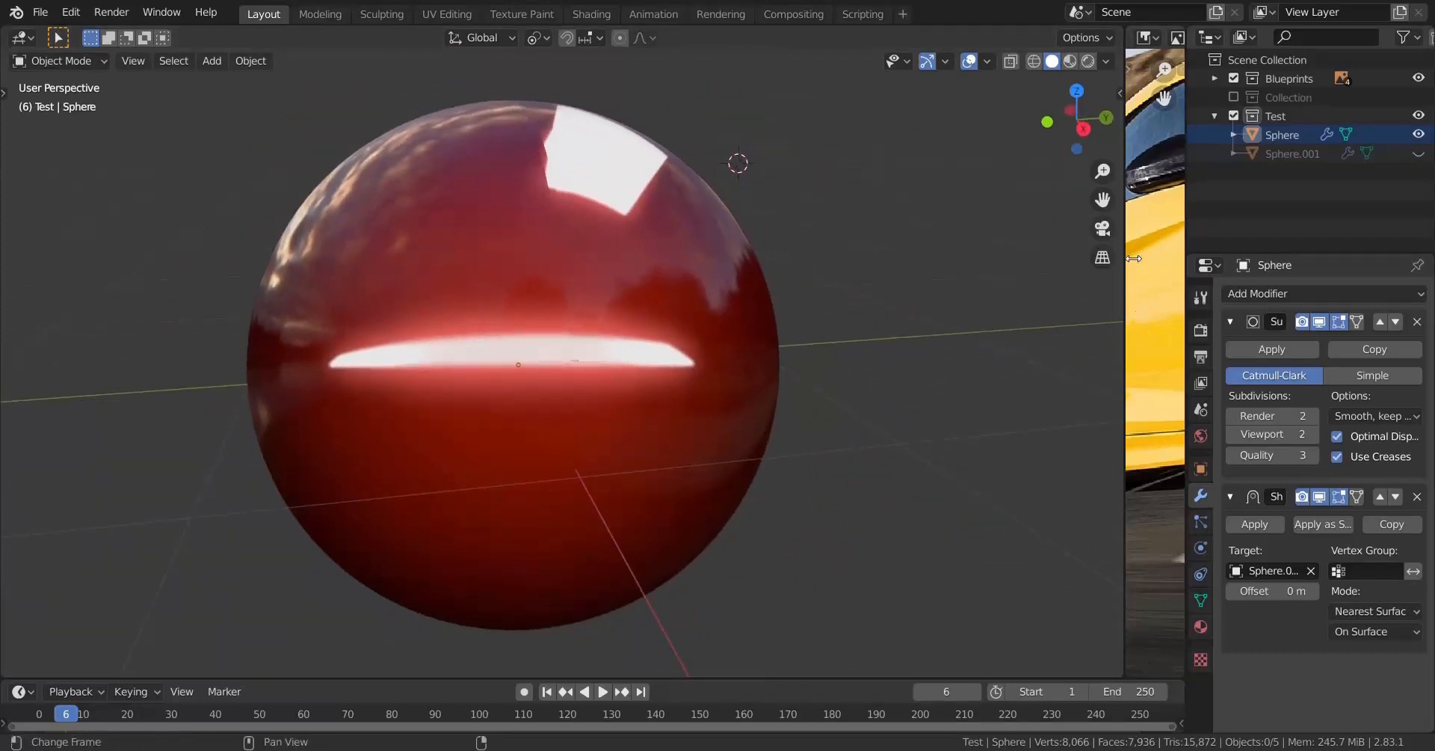
Step: Widen the image editor beside the 3D view and frame the yellow car reference photo in it
left_click_drag(1129, 273, 737, 273)
scroll(947, 271, "down", 2)
middle_click_drag(955, 228, 878, 273)
scroll(947, 270, "down", 1)
scroll(879, 276, "down", 1)
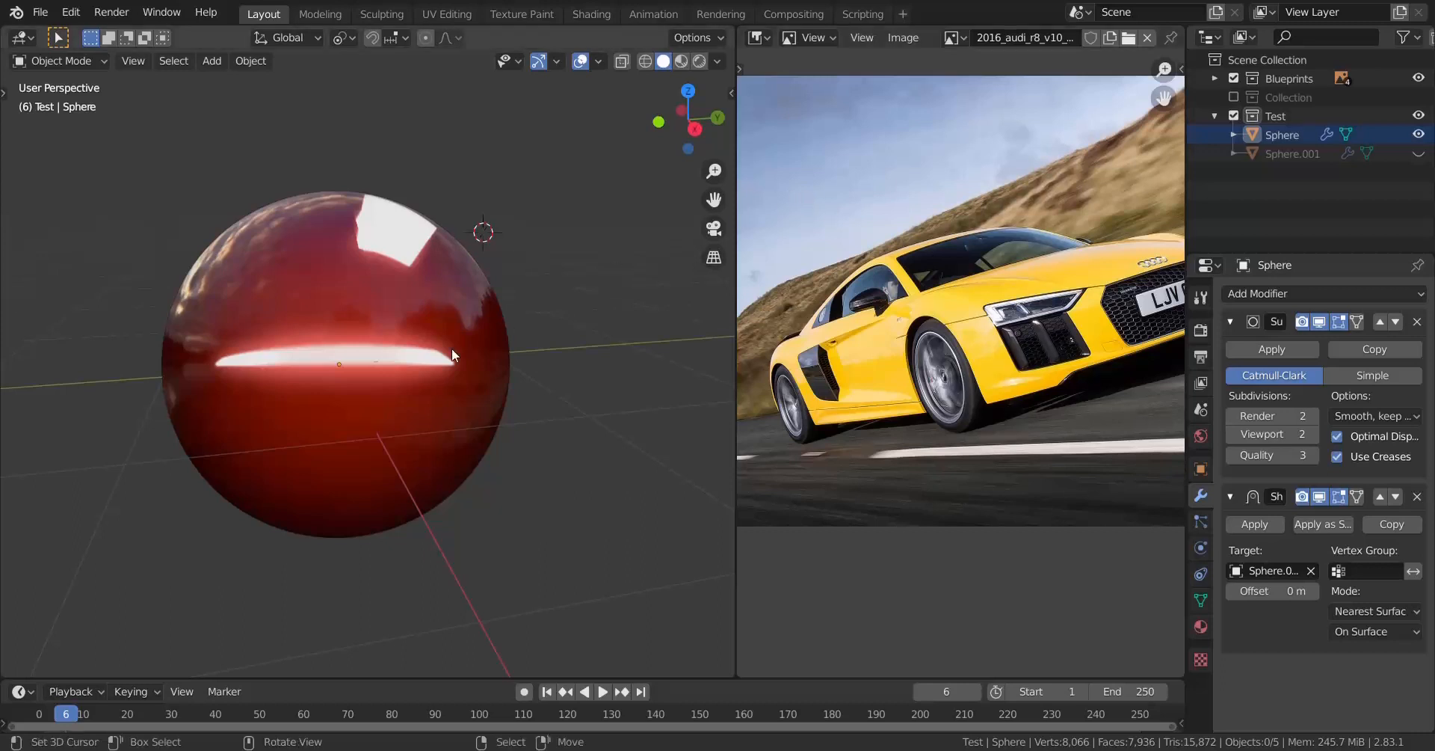
Step: Delete both test spheres and enable the collection containing the red car body panels
left_click(1418, 153)
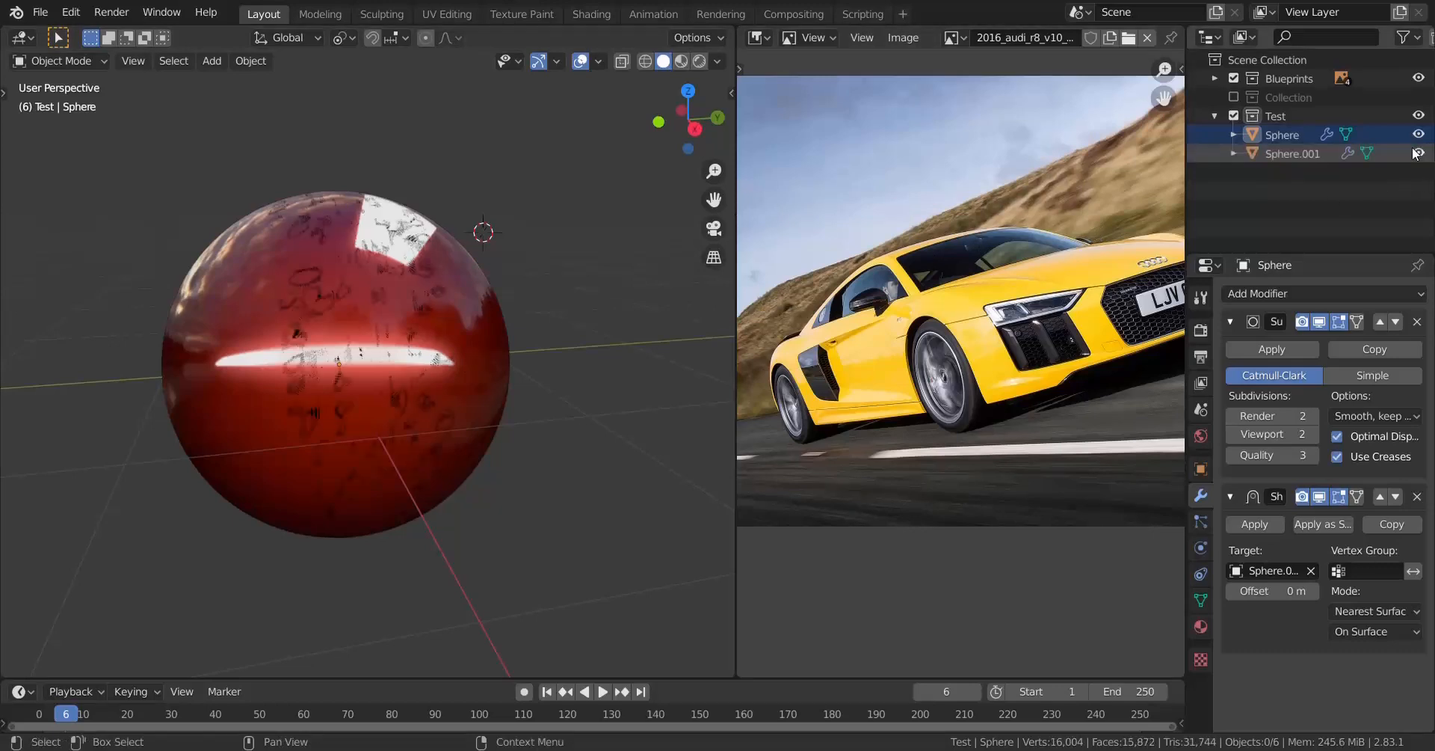
key("a")
key("Delete")
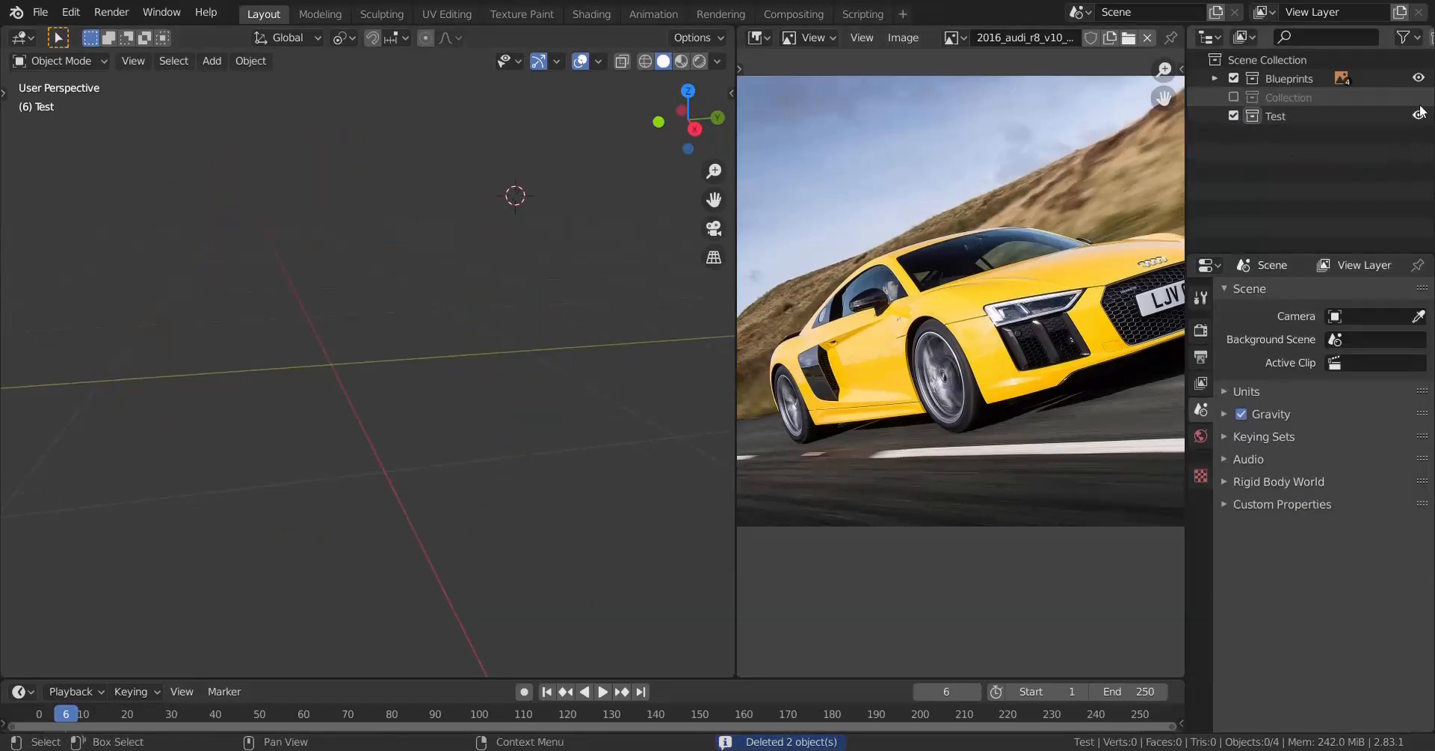
left_click(1234, 98)
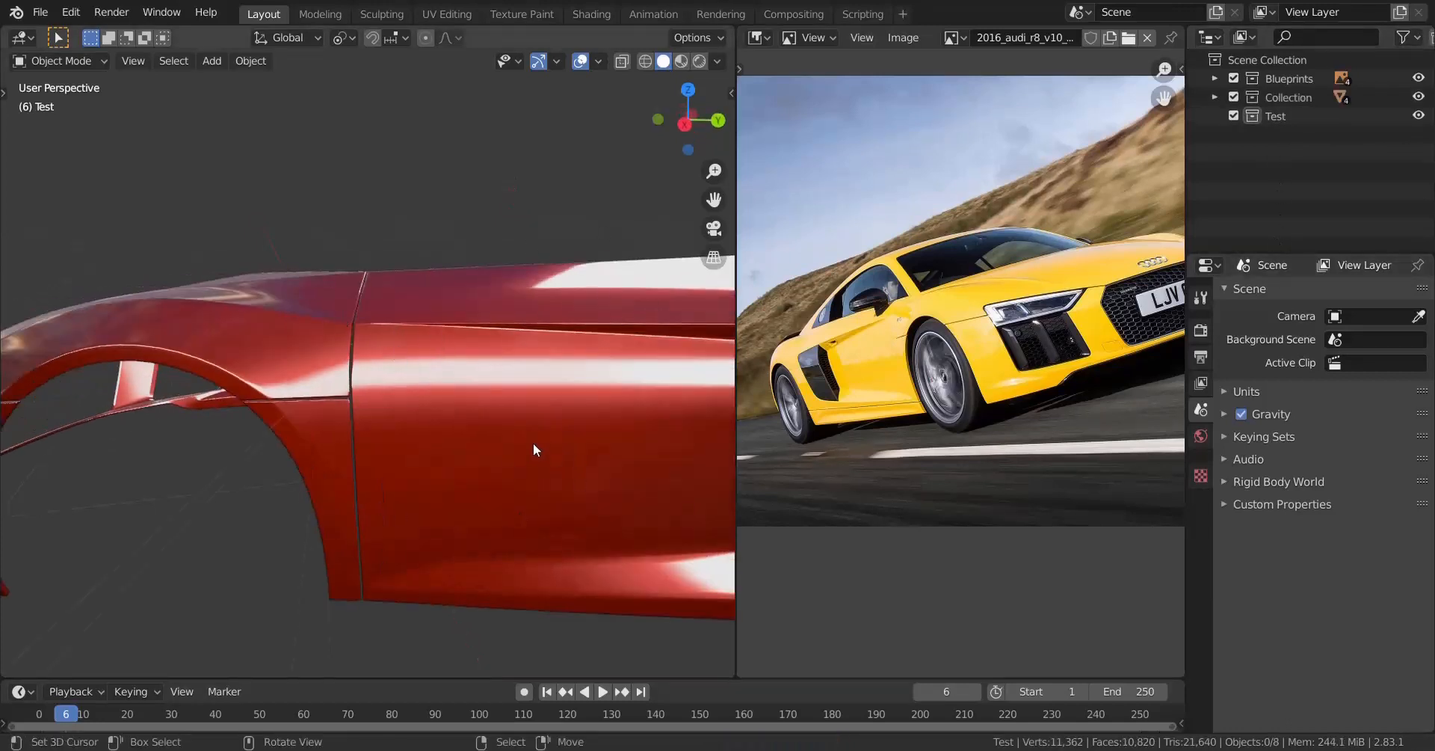
Step: Select the three panels meeting behind the front wheel arch and inspect the seams between them
middle_click_drag(394, 440, 333, 422)
right_click(333, 423)
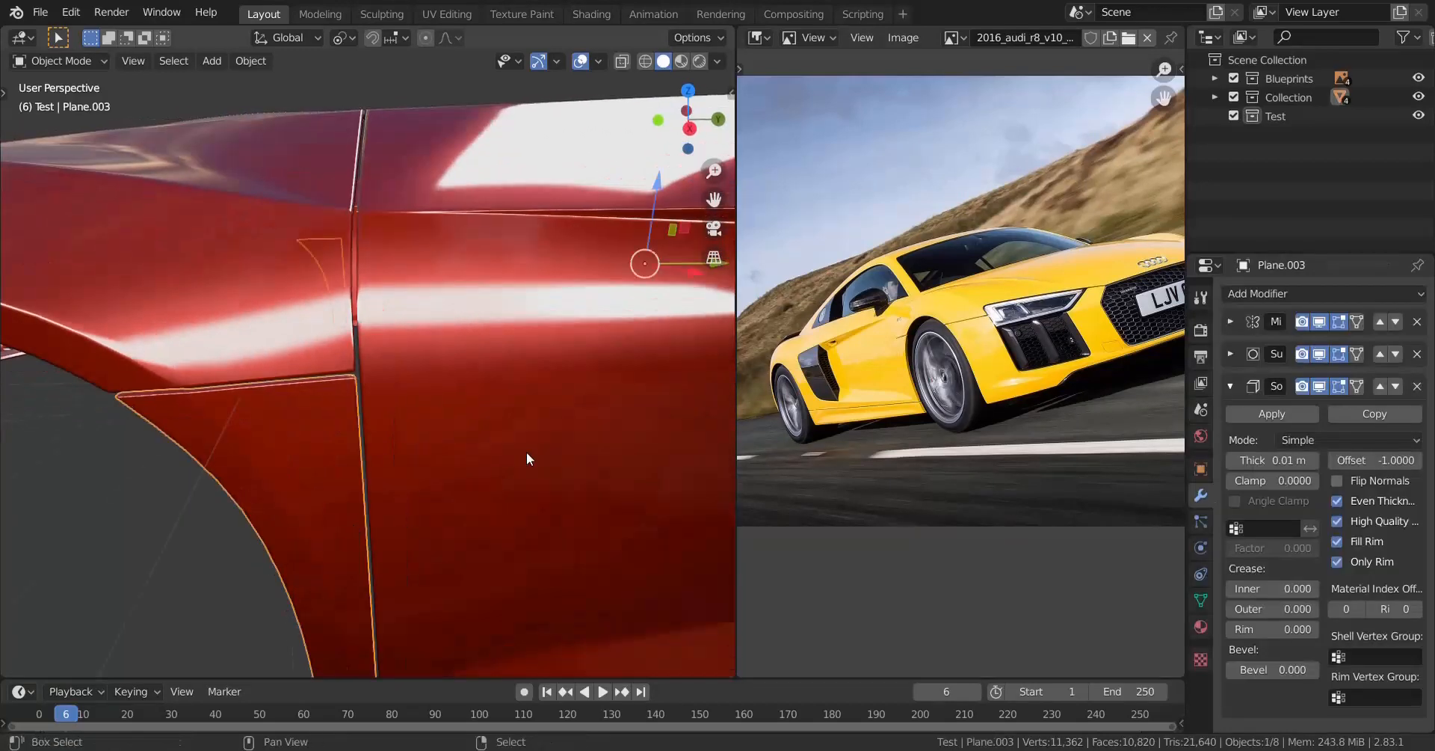
right_click(526, 452, "shift")
right_click(357, 313, "shift")
mouse_move(359, 367)
middle_mouse_down()
mouse_move(324, 355)
mouse_move(361, 359)
middle_mouse_up()
scroll(352, 334, "up", 2)
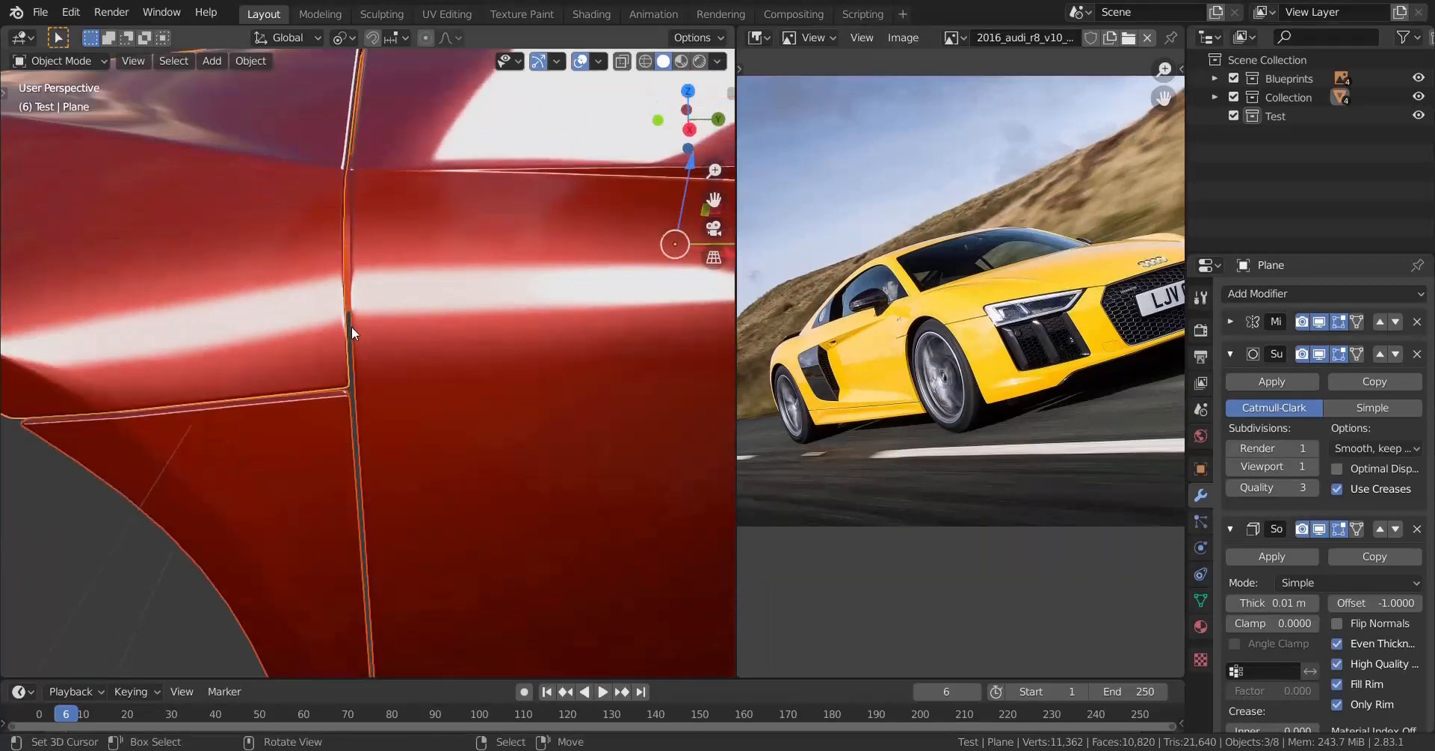
middle_click_drag(367, 300, 308, 316)
scroll(335, 374, "down", 5)
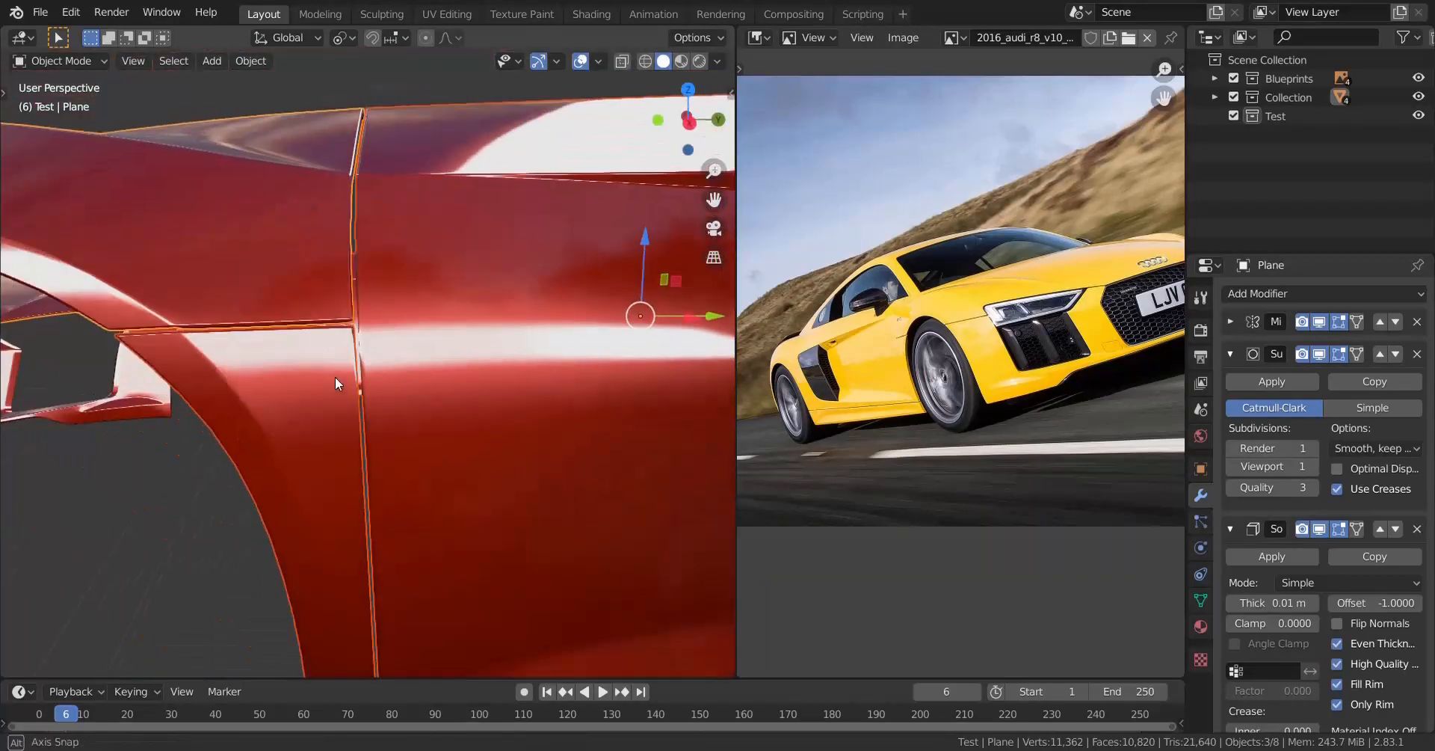
middle_click_drag(345, 373, 325, 423)
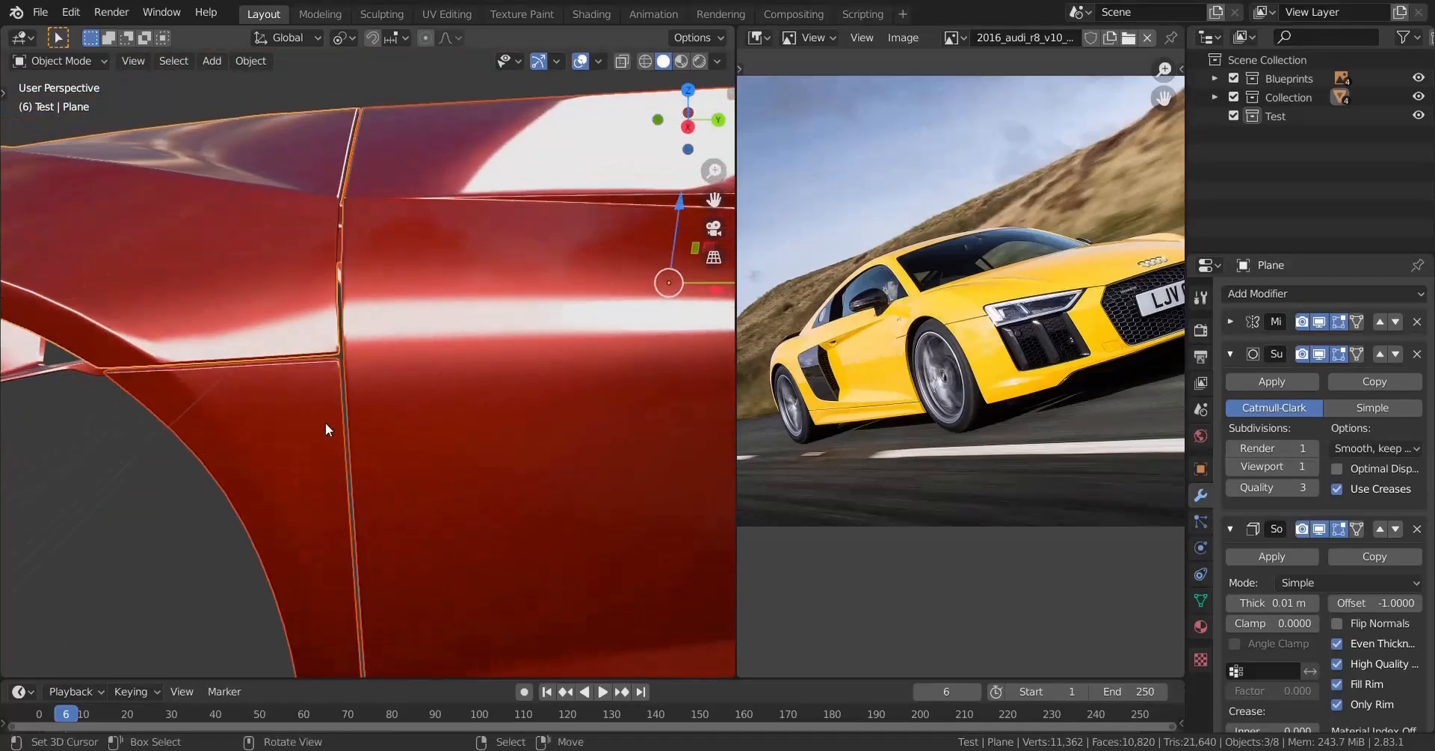
Step: Deselect the body panels and examine how the reflections run across the gap between fender and door
left_click(467, 396, "shift")
left_click(299, 416, "shift")
left_click(312, 280, "shift")
middle_click_drag(374, 322, 322, 342)
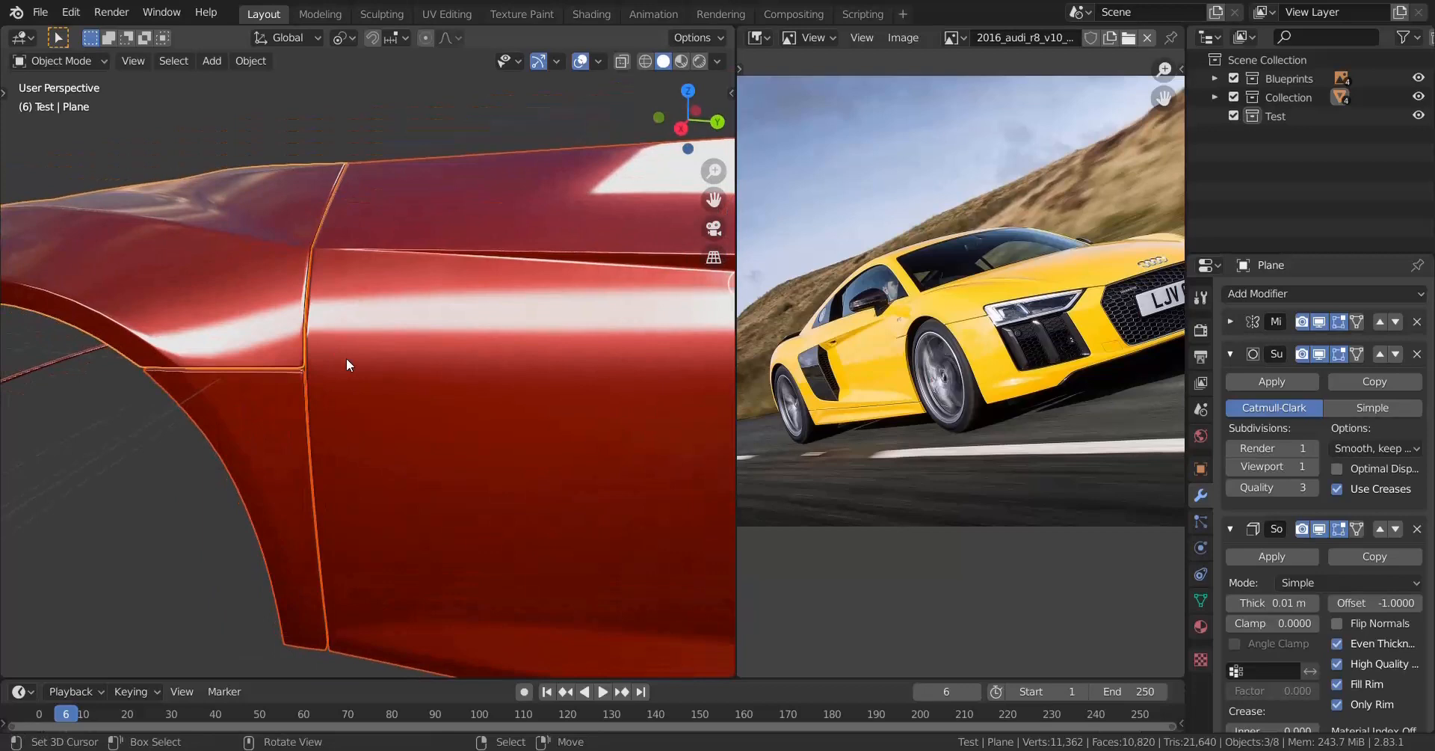
middle_click_drag(63, 362, 80, 367)
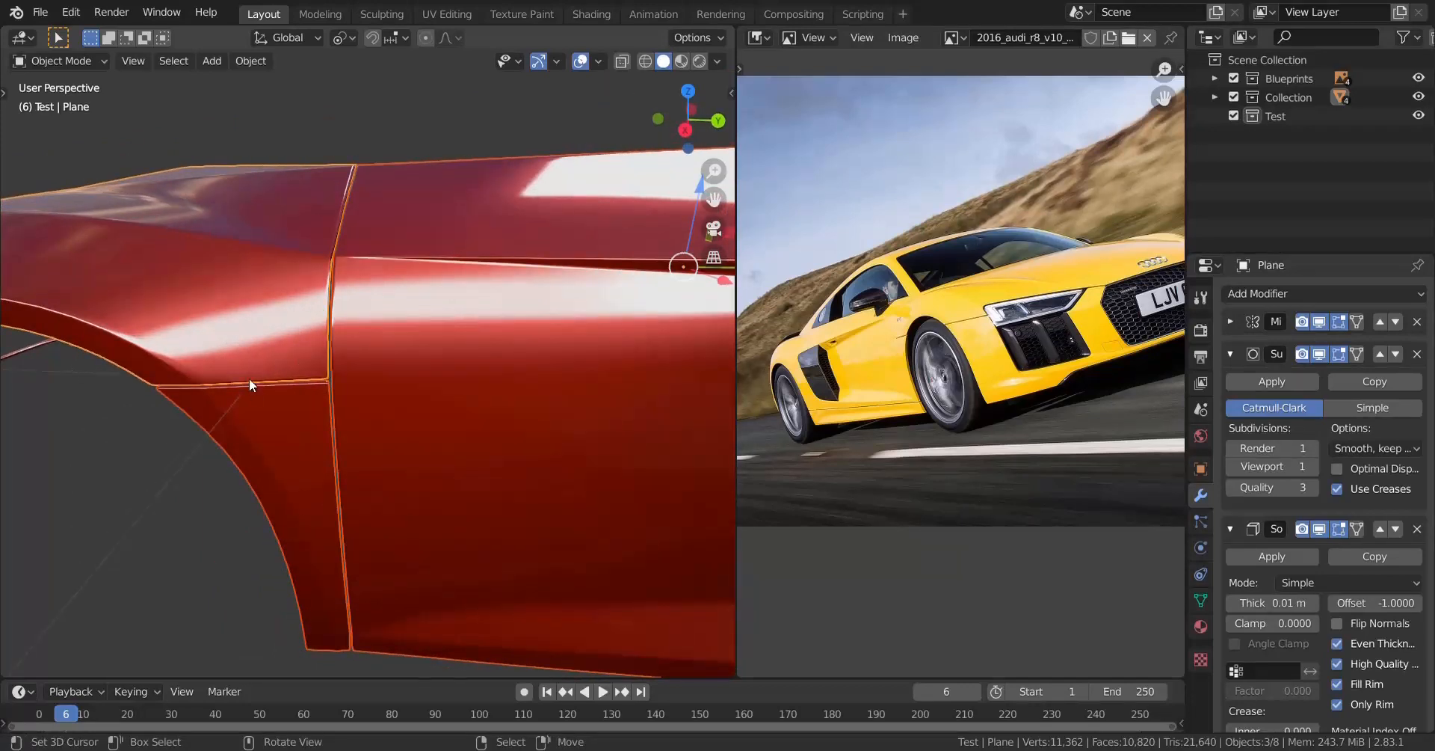
mouse_move(248, 378)
middle_mouse_down()
mouse_move(290, 432)
mouse_move(289, 388)
mouse_move(308, 392)
mouse_move(239, 374)
middle_mouse_up()
key("alt+a")
middle_click_drag(280, 369, 288, 385)
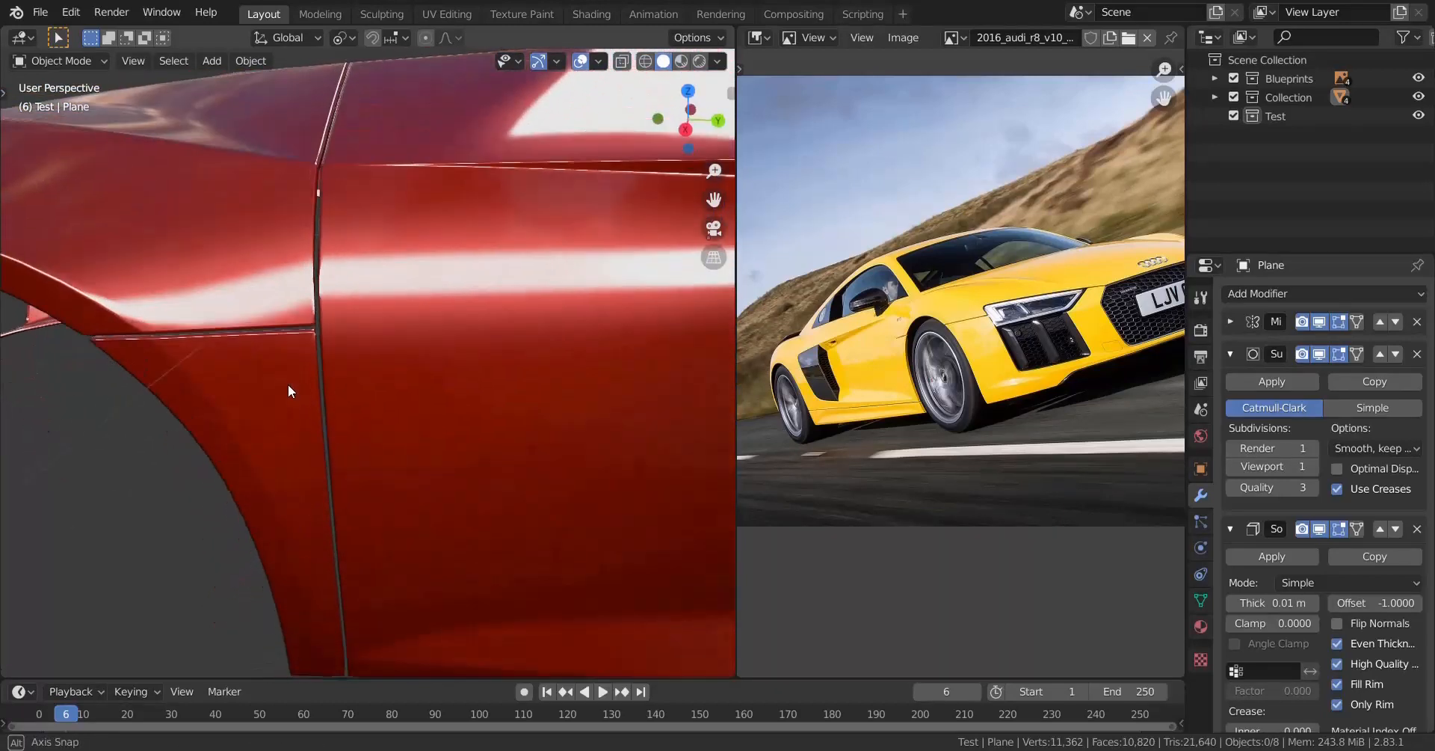
scroll(299, 382, "down", 2)
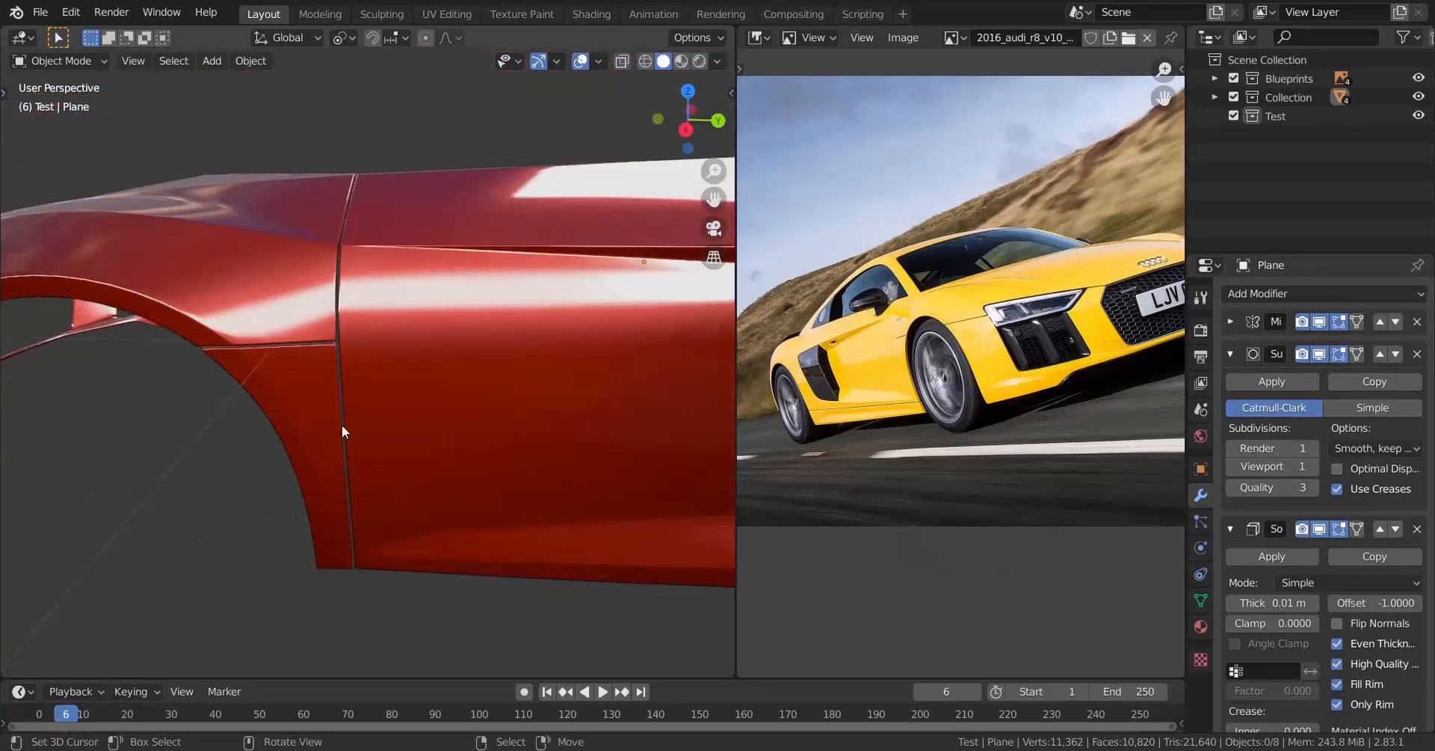
middle_click_drag(342, 425, 170, 366, "shift")
middle_click_drag(379, 477, 425, 471, "shift")
scroll(379, 474, "up", 2)
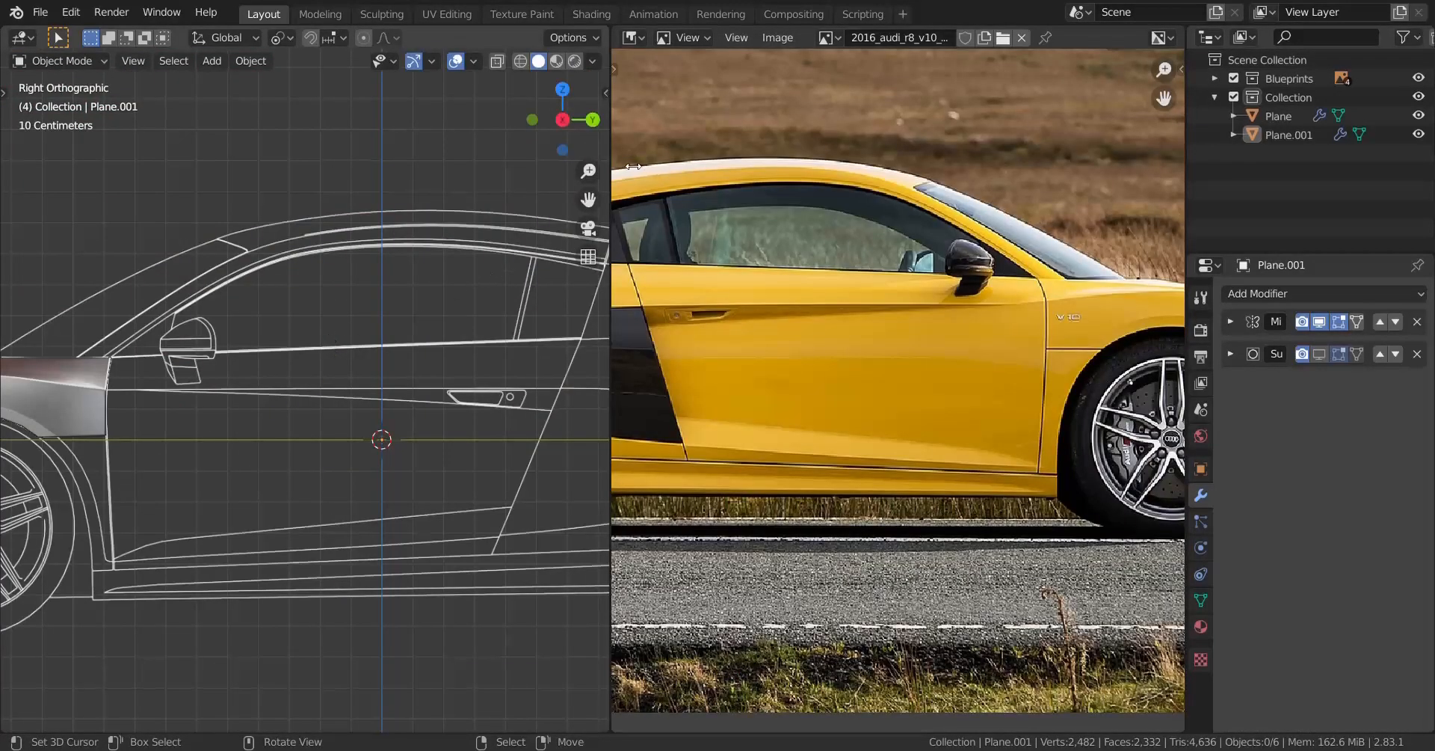
Step: Enlarge the 3D view beside the reference photo and open the front fender's mesh for editing
left_click_drag(613, 150, 936, 179)
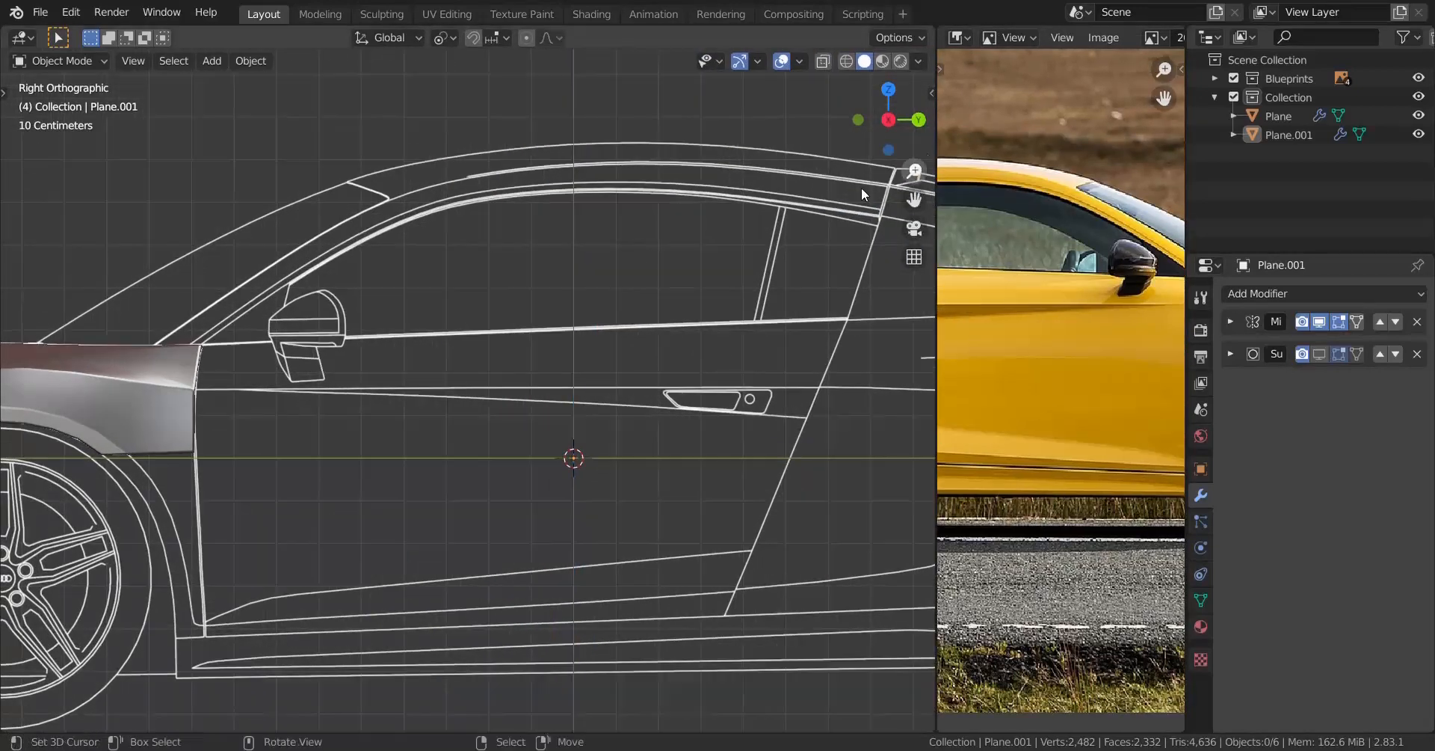
scroll(337, 351, "up", 1)
middle_click_drag(233, 385, 609, 412, "shift")
scroll(586, 422, "up", 2)
right_click(432, 474)
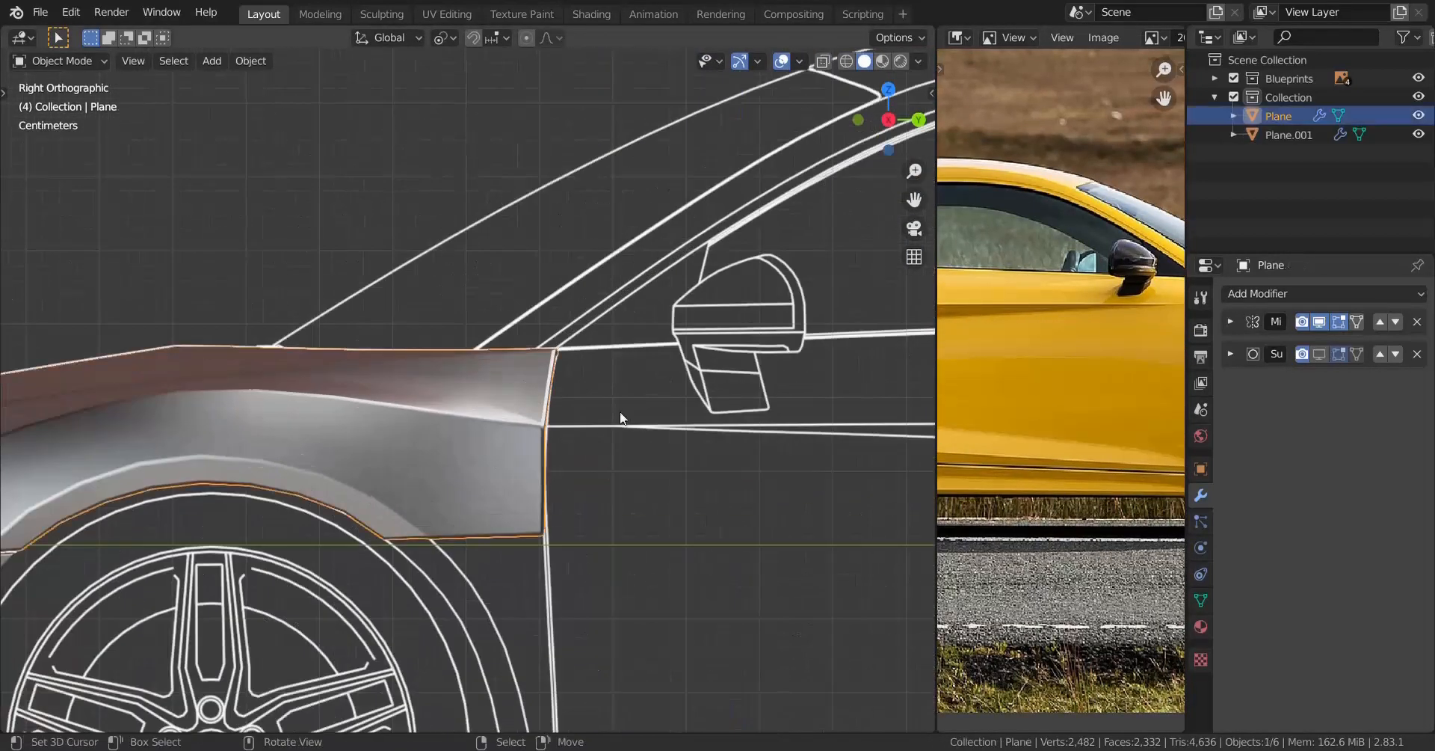
scroll(643, 524, "up", 5)
key("Tab")
Step: Duplicate the edge loop along the fender's door-side border and offset the copy slightly along Y
scroll(590, 457, "up", 3)
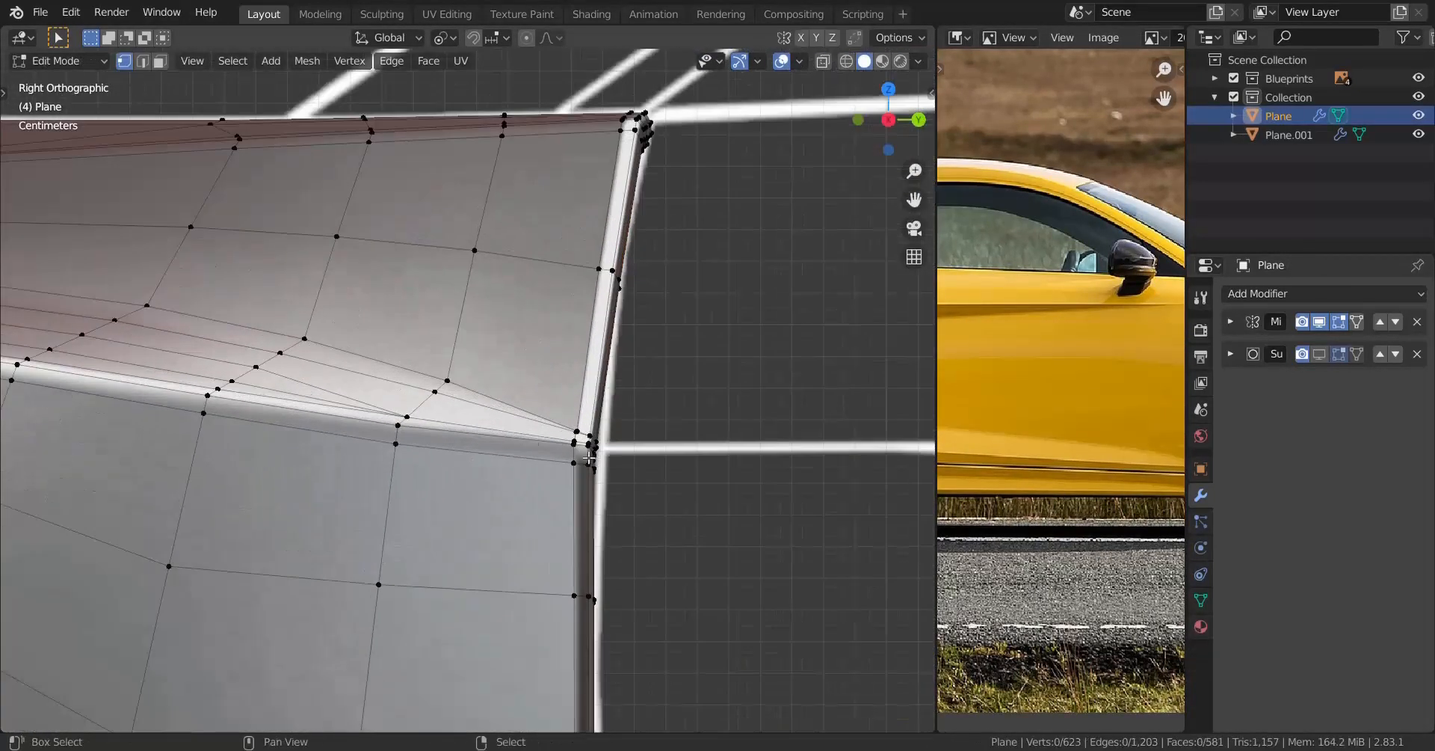
scroll(589, 457, "up", 3)
left_click(485, 371, "alt")
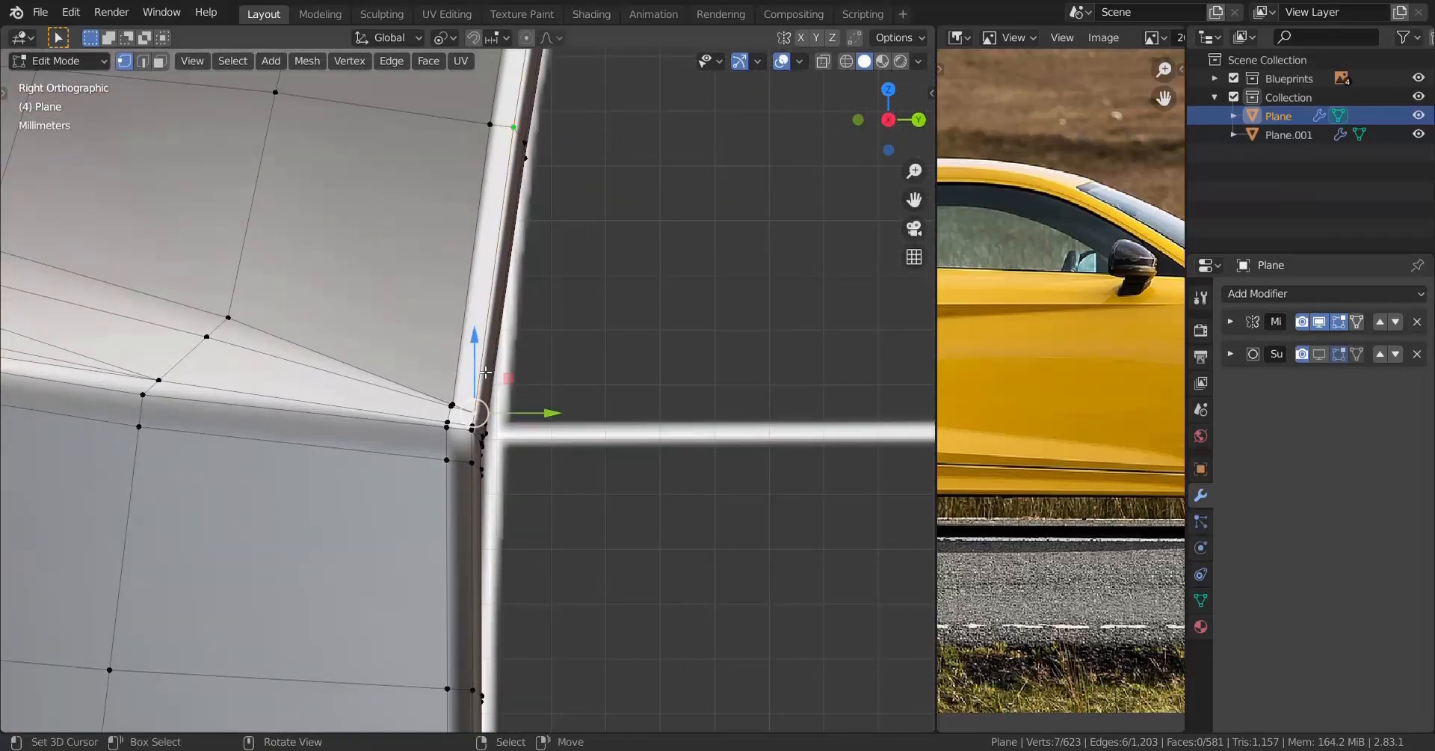
scroll(486, 372, "down", 2)
middle_click_drag(485, 372, 419, 287)
key("KP_Decimal")
right_click(411, 332, "alt+shift")
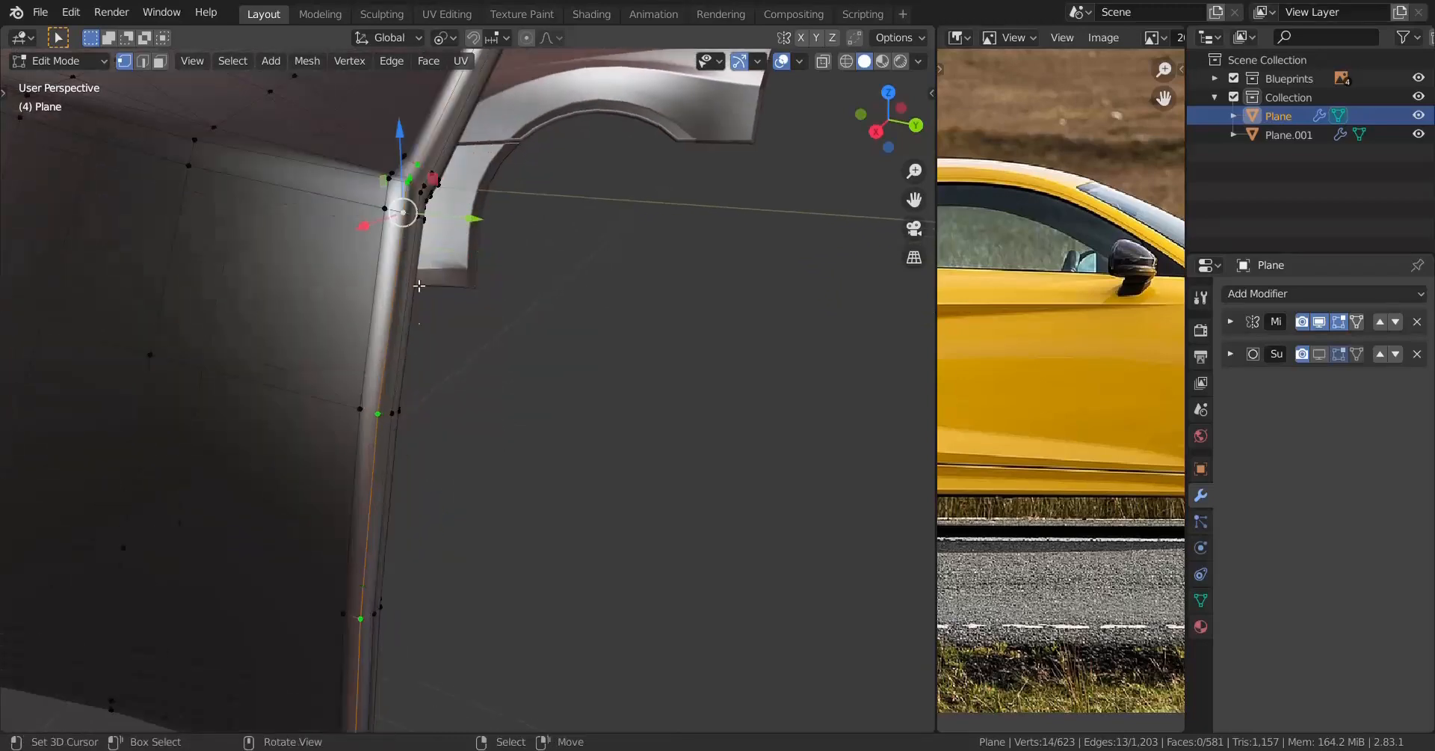
middle_click_drag(422, 194, 352, 396)
key("shift+d")
key("y")
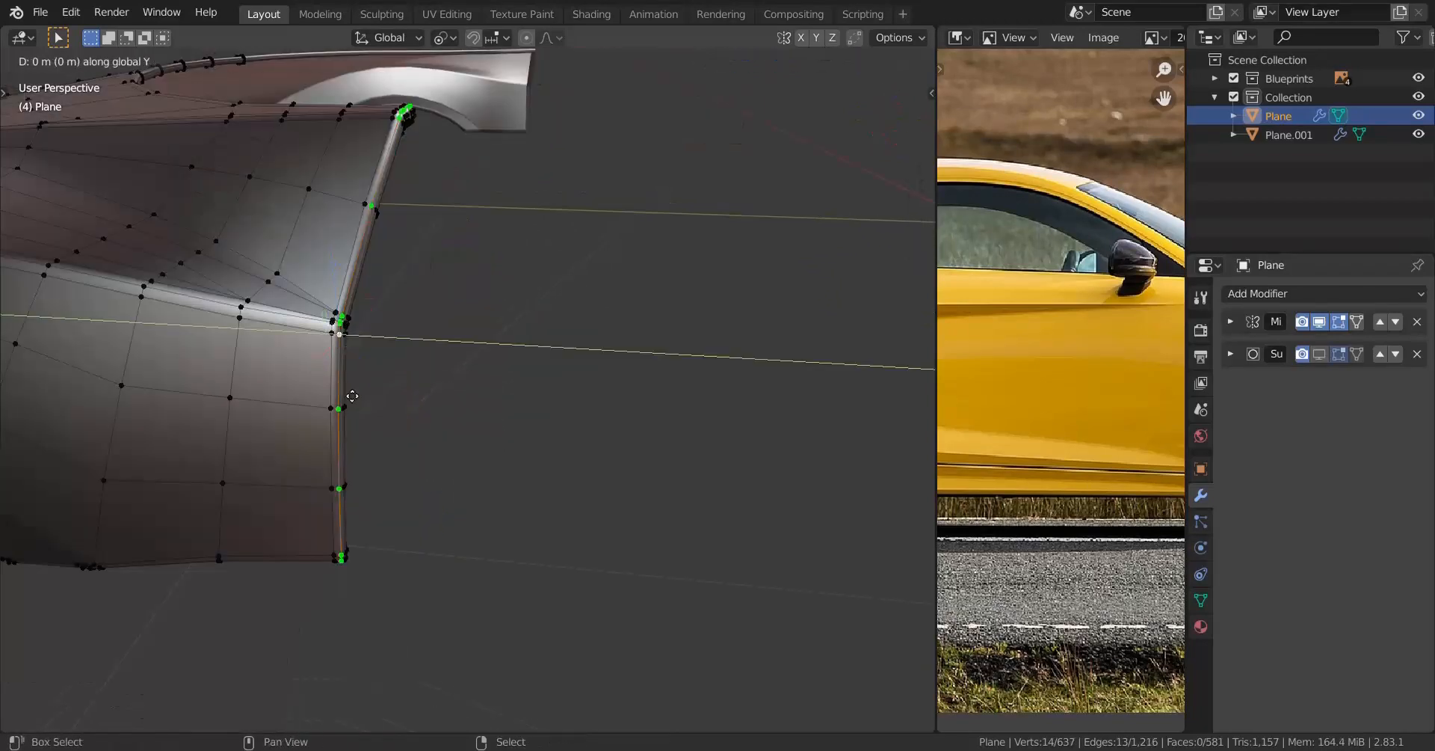
left_click(400, 364)
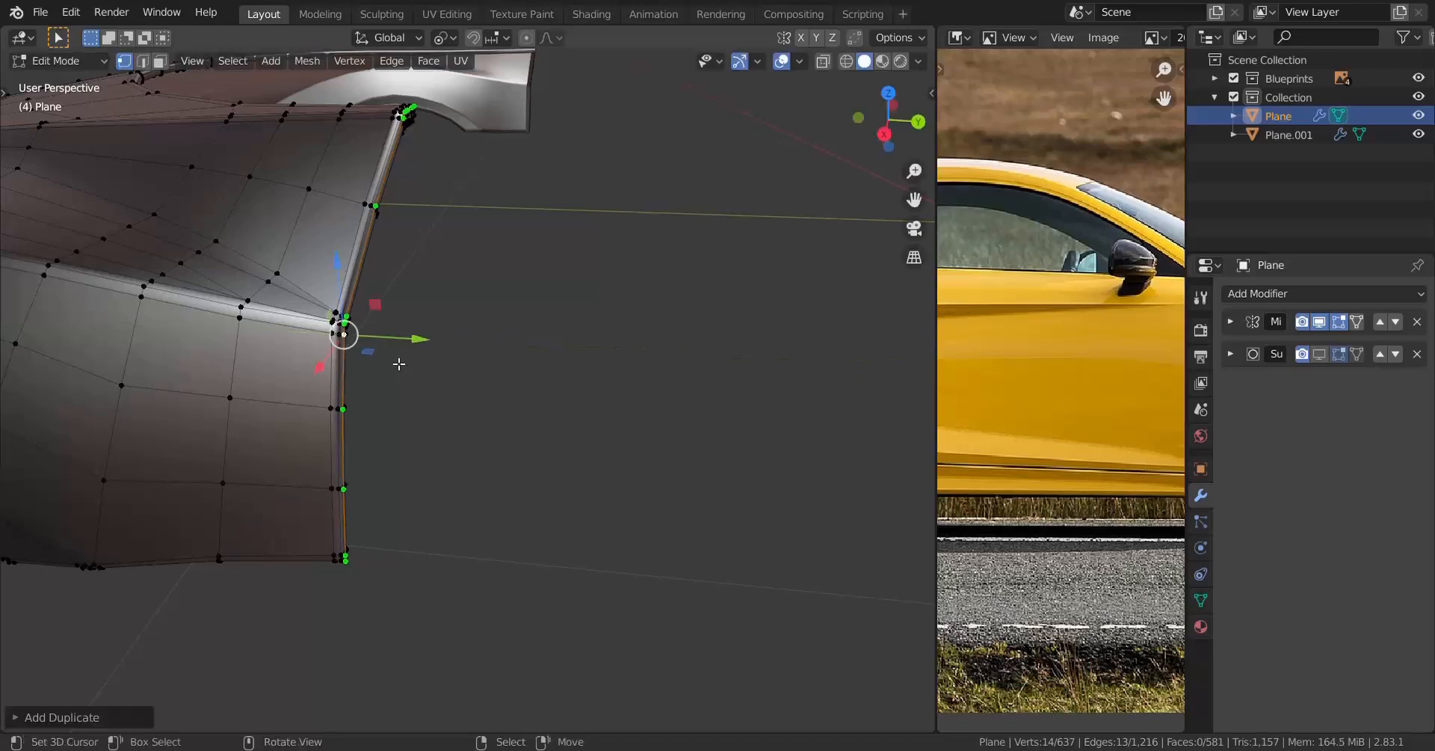
Step: Separate the duplicated edge loop into its own object and open that object for editing
key("p")
left_click(396, 359)
key("Tab")
left_click(356, 273)
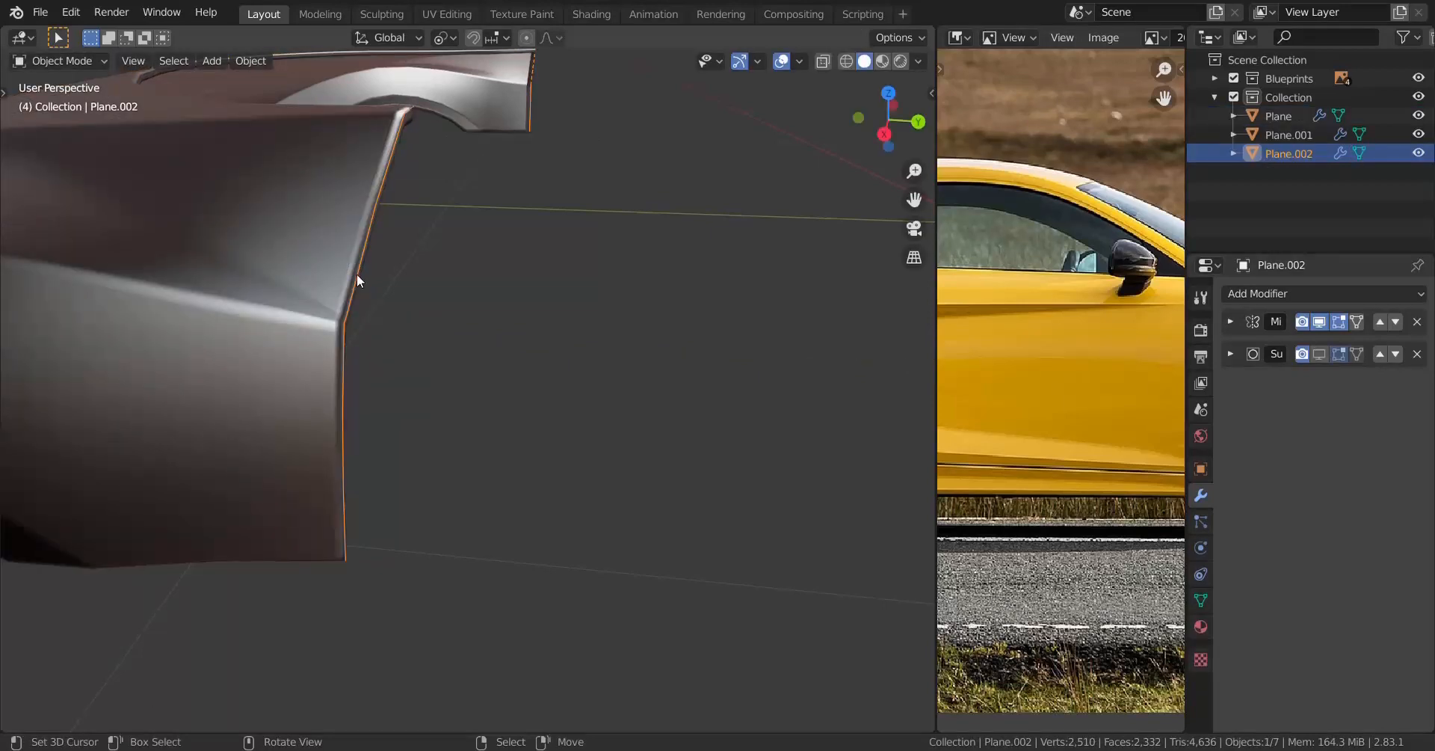
key("Tab")
Step: Dissolve the surplus vertices around the crease corner of the separated edge, keeping a single corner vertex
key("KP_3")
scroll(356, 273, "up", 2)
scroll(217, 271, "up", 4)
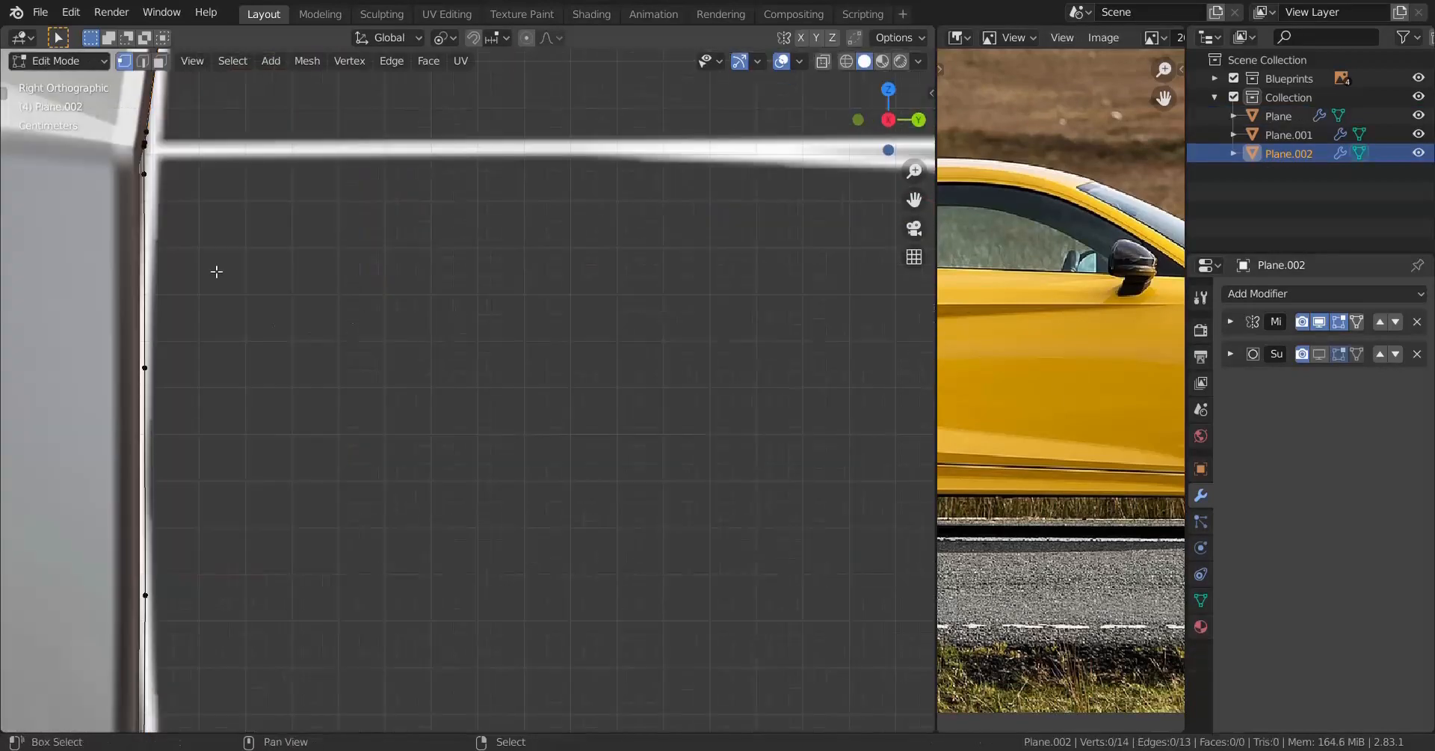
middle_click_drag(217, 271, 590, 414, "shift")
scroll(590, 413, "up", 3)
middle_click_drag(549, 322, 527, 538, "shift")
scroll(527, 538, "up", 4)
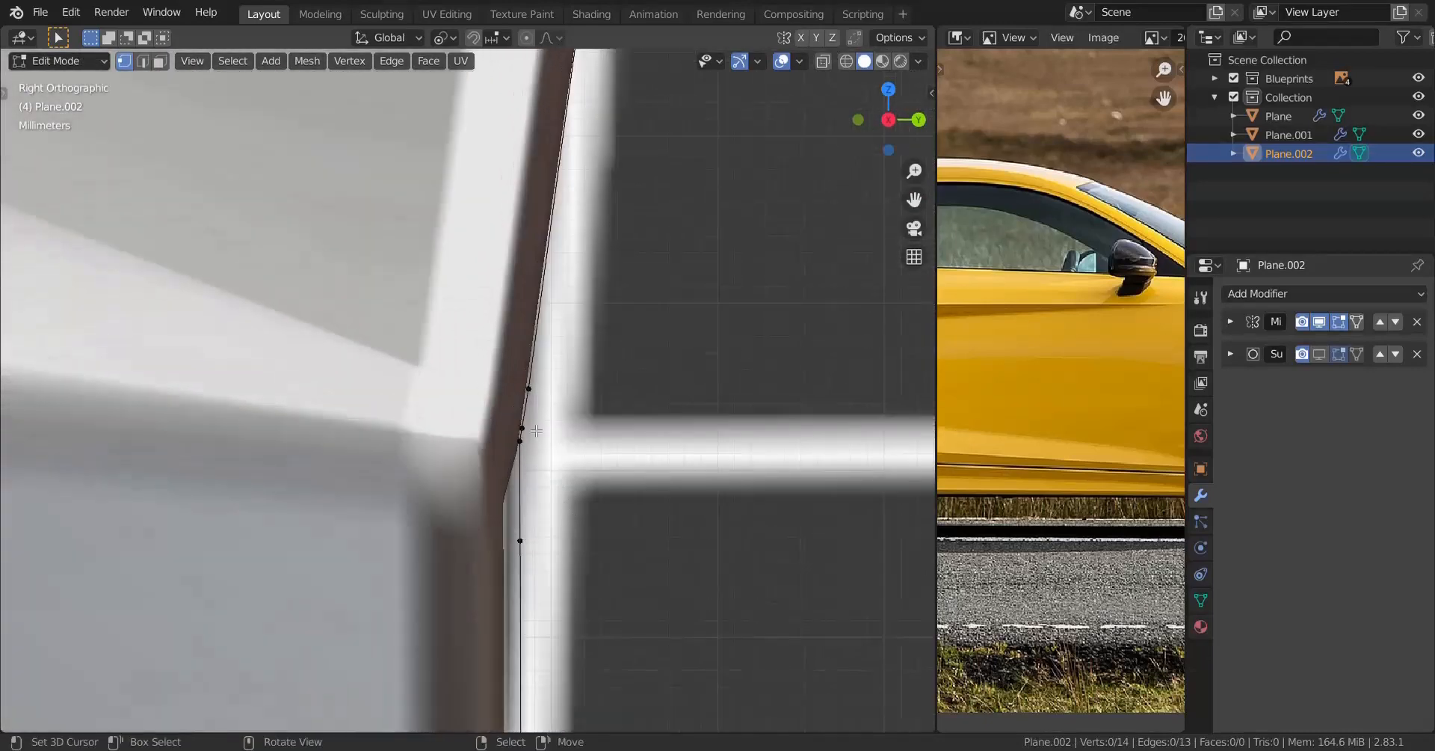
key("KP_Decimal")
middle_click_drag(536, 431, 493, 442)
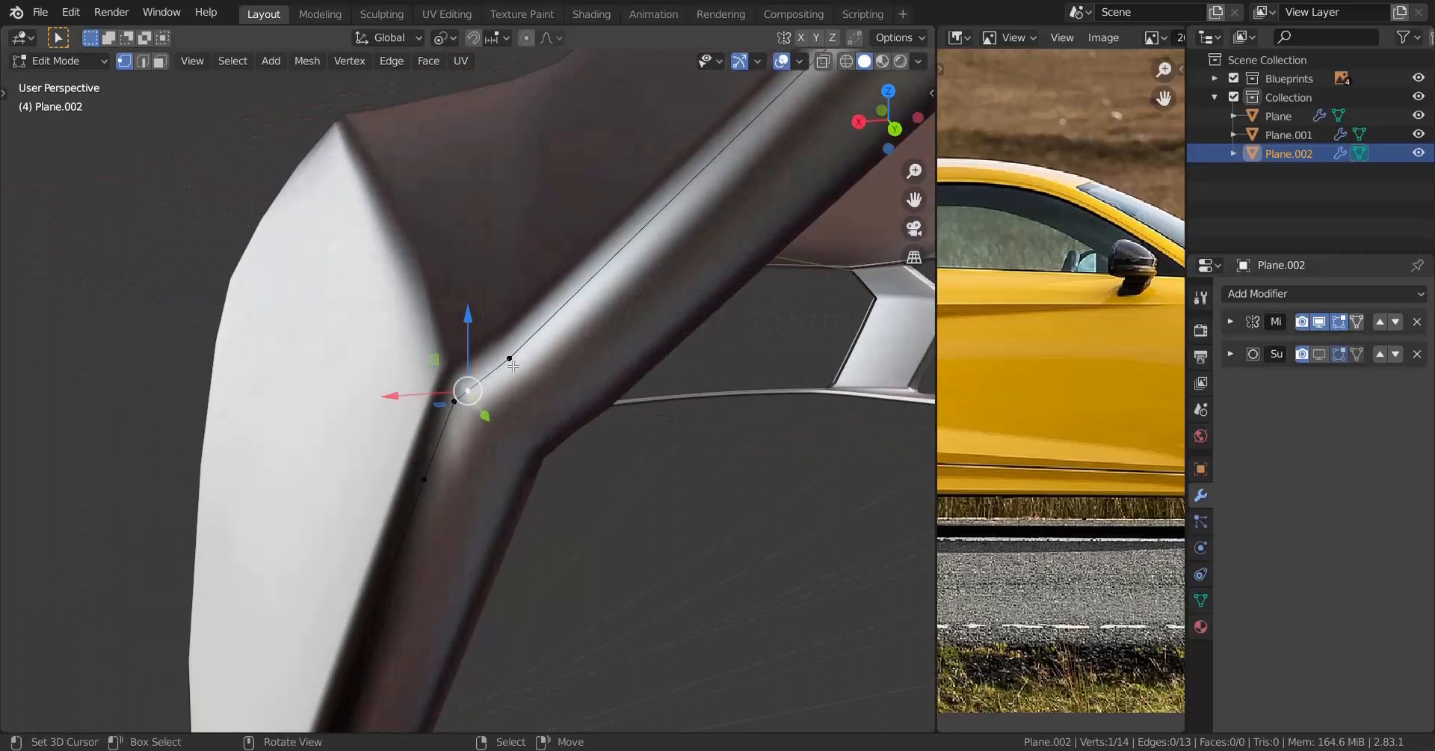
key("x")
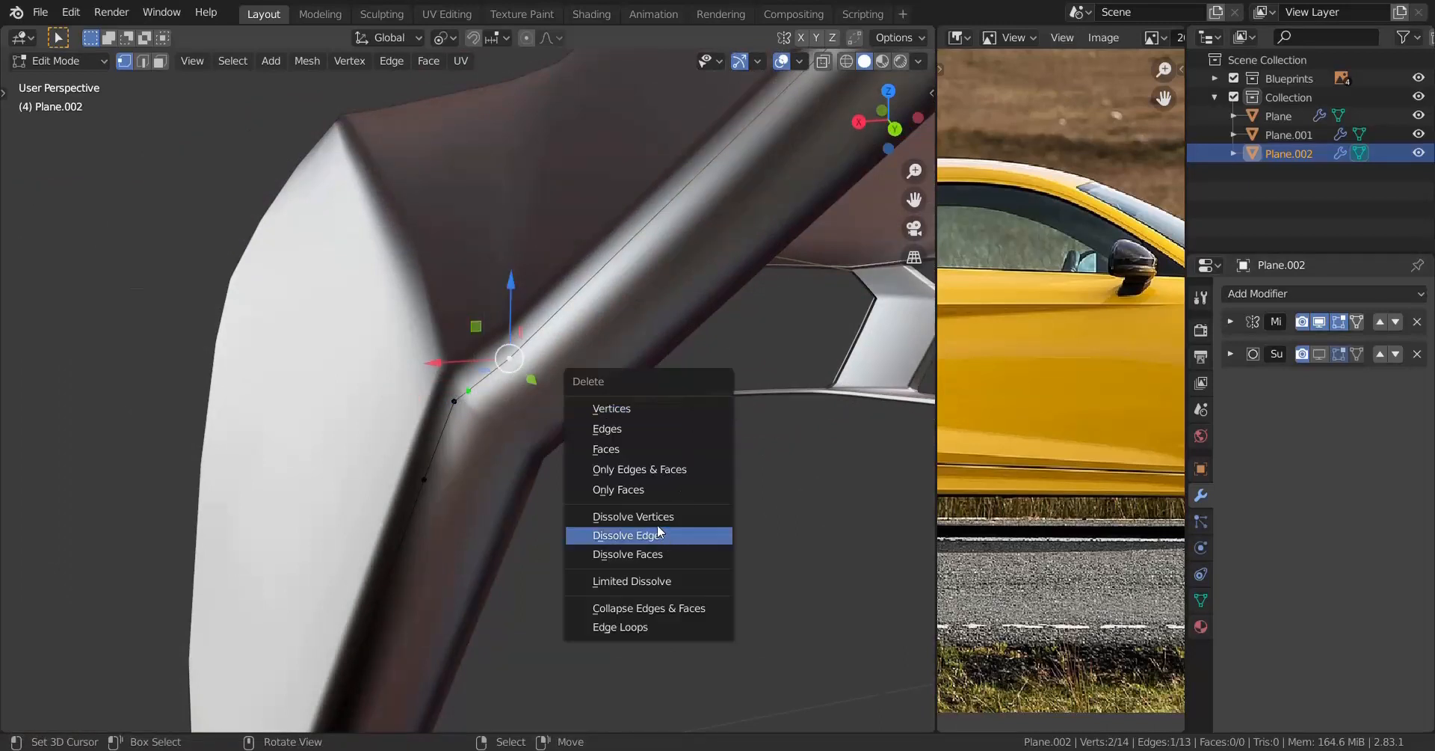
left_click(657, 534)
middle_click_drag(653, 520, 628, 408)
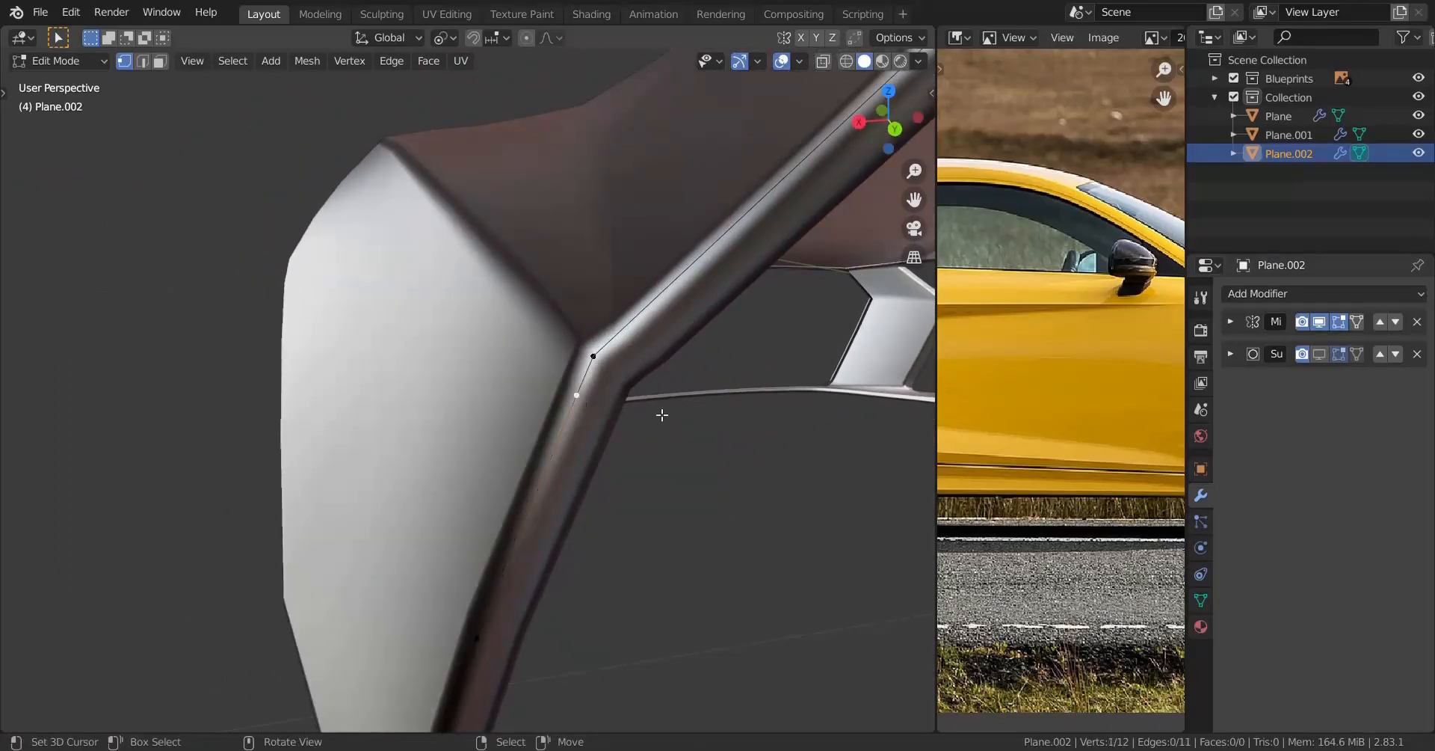
key("x")
left_click(818, 428)
Step: Dissolve the surplus vertex near the lower end of the separated edge
scroll(557, 513, "down", 5)
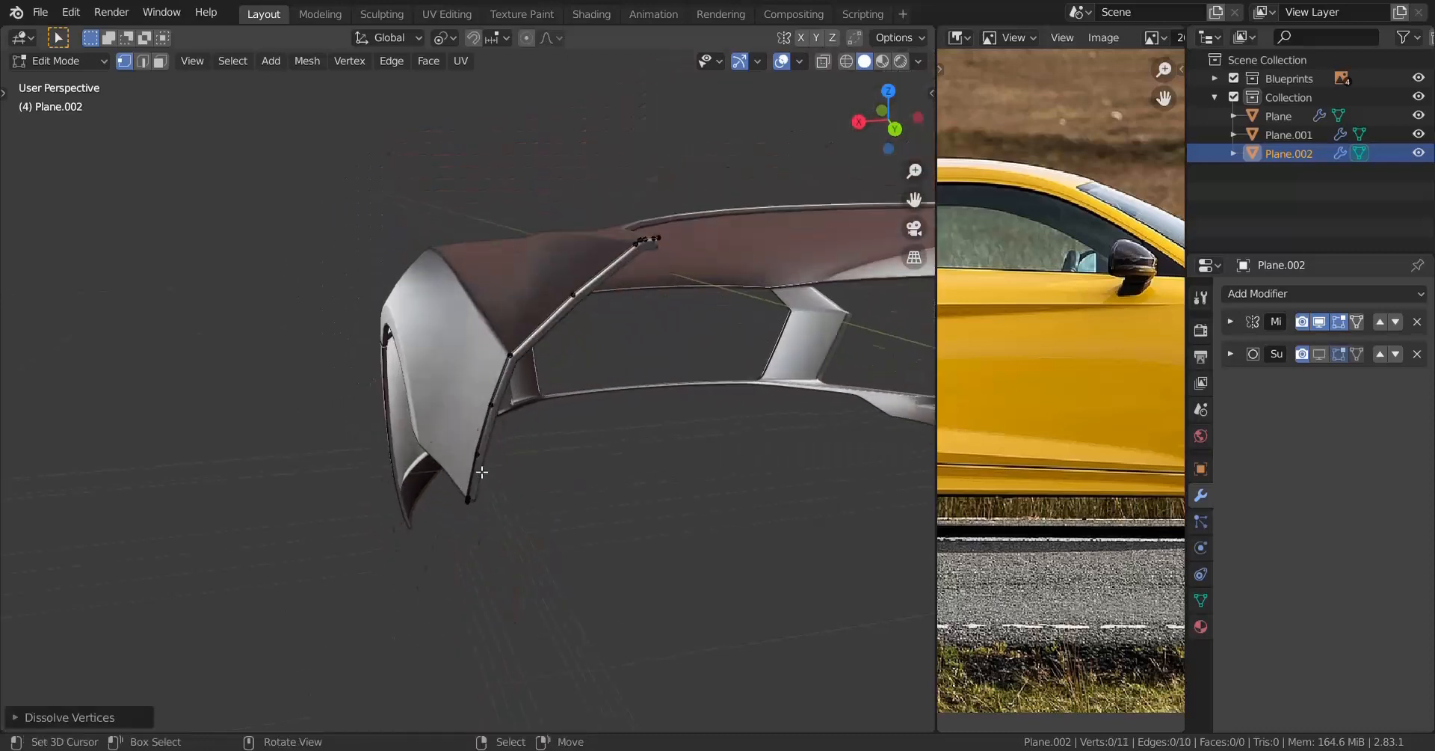
middle_click_drag(481, 471, 556, 399)
scroll(609, 391, "up", 3)
left_click(612, 385)
key("x")
left_click(557, 399)
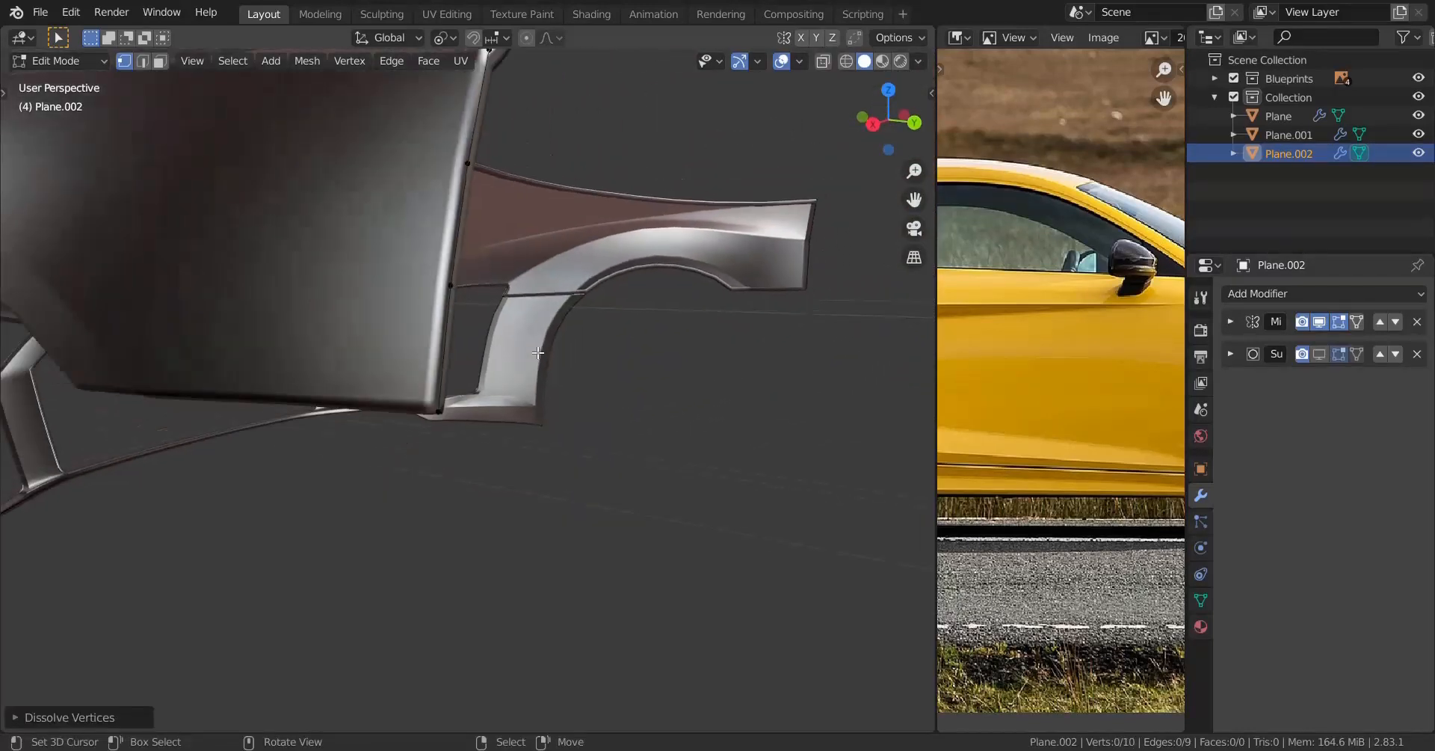
Step: Dissolve three surplus vertices around the bend at the upper end of the separated edge
scroll(537, 352, "down", 3)
middle_click_drag(538, 352, 358, 592)
scroll(482, 419, "up", 2)
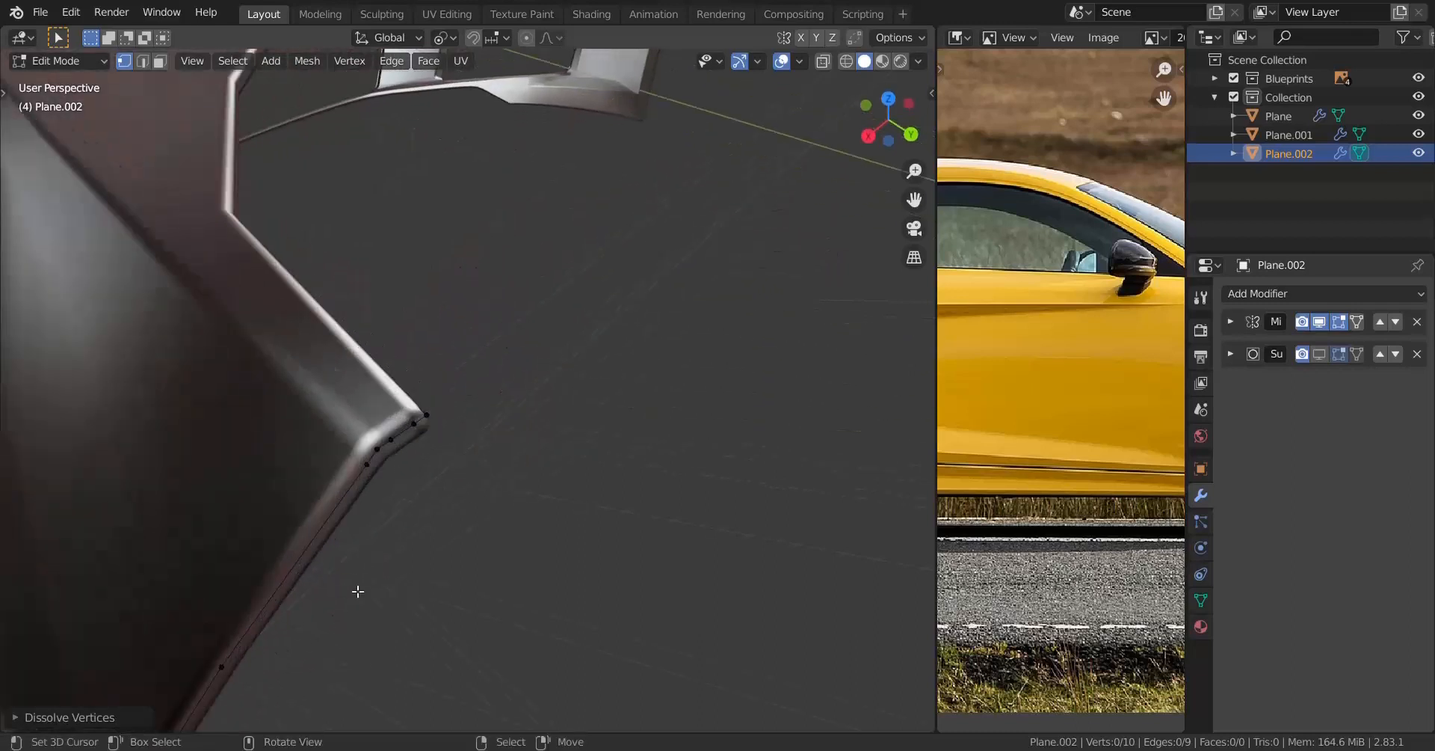
right_click(367, 464)
right_click(391, 441, "shift")
right_click(415, 424, "shift")
key("x")
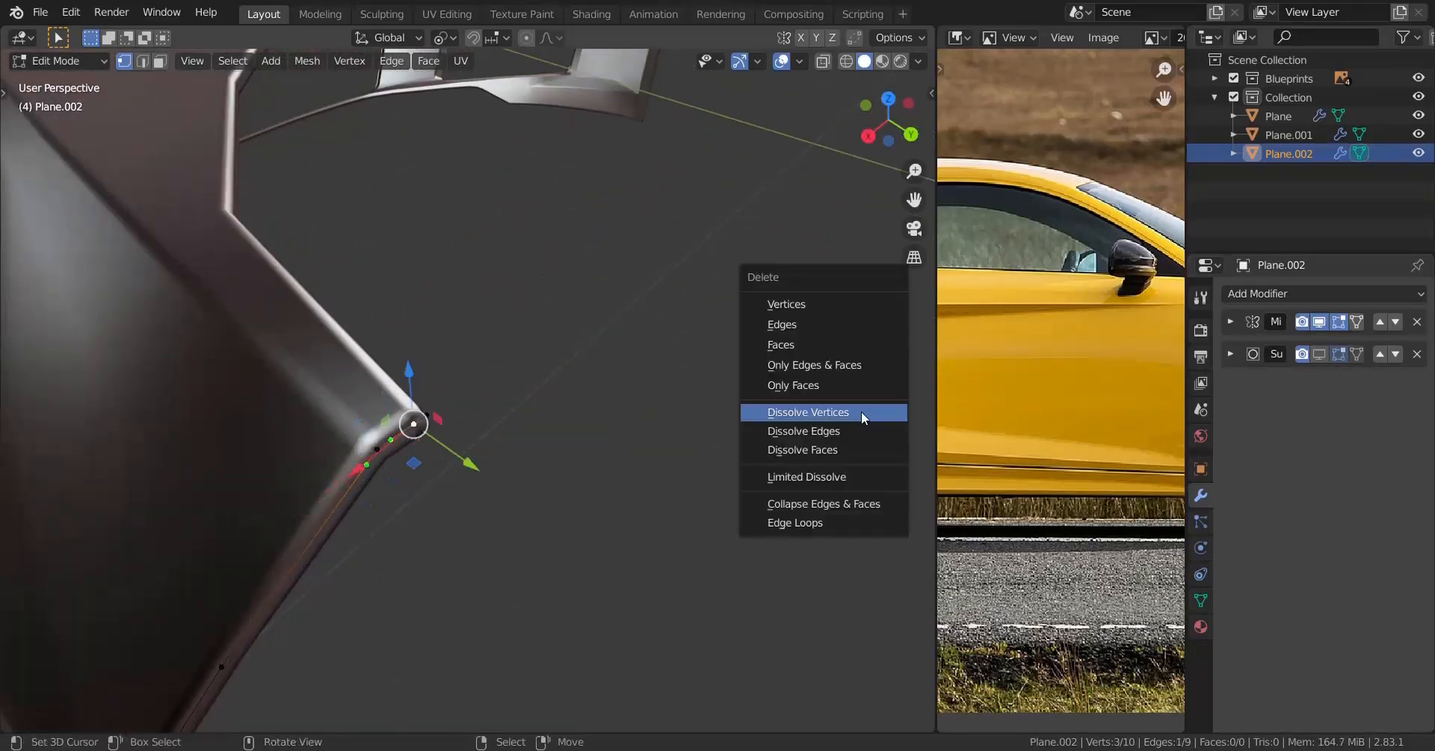
left_click(862, 413)
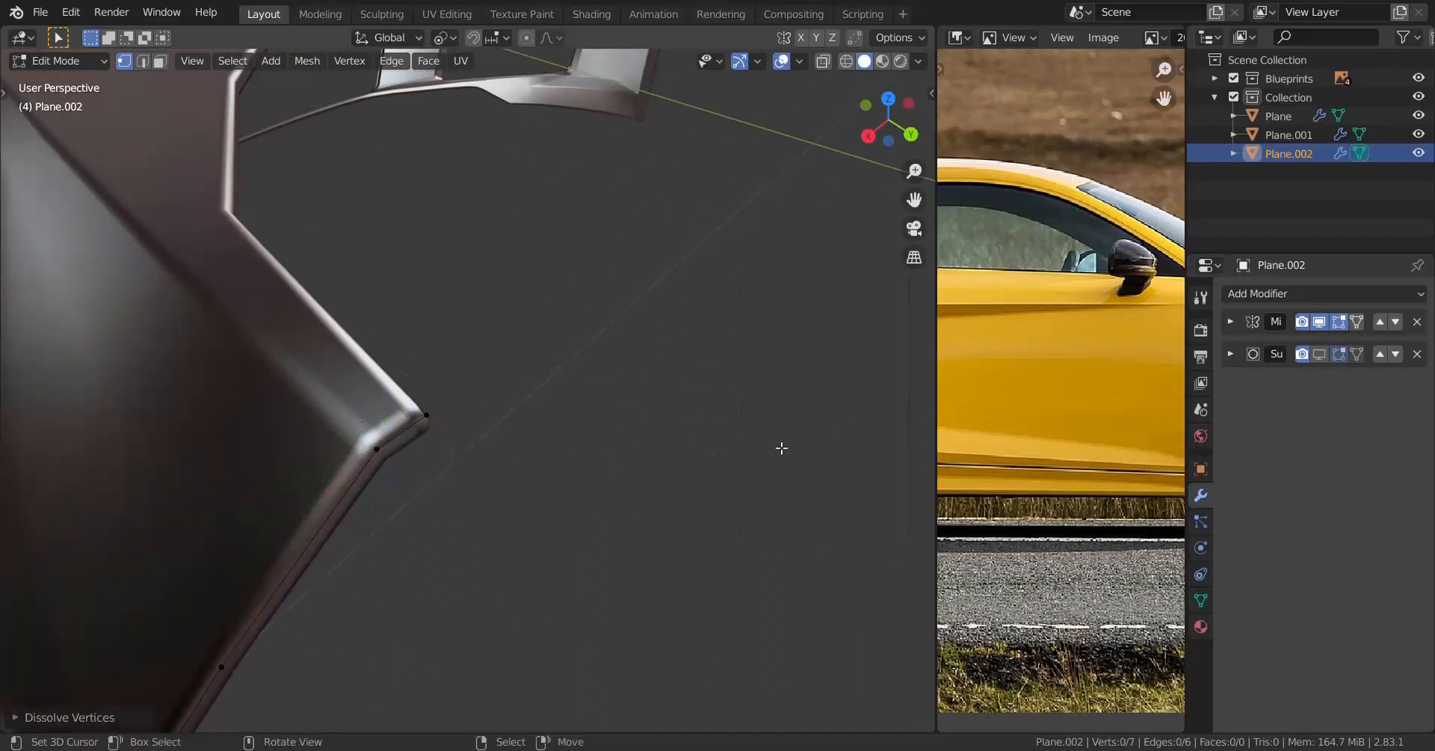
Step: Dissolve the two intermediate vertices between the crease corner and the lower end of the edge in side view
middle_click_drag(781, 447, 483, 465)
right_click(482, 465, "alt")
key("KP_3")
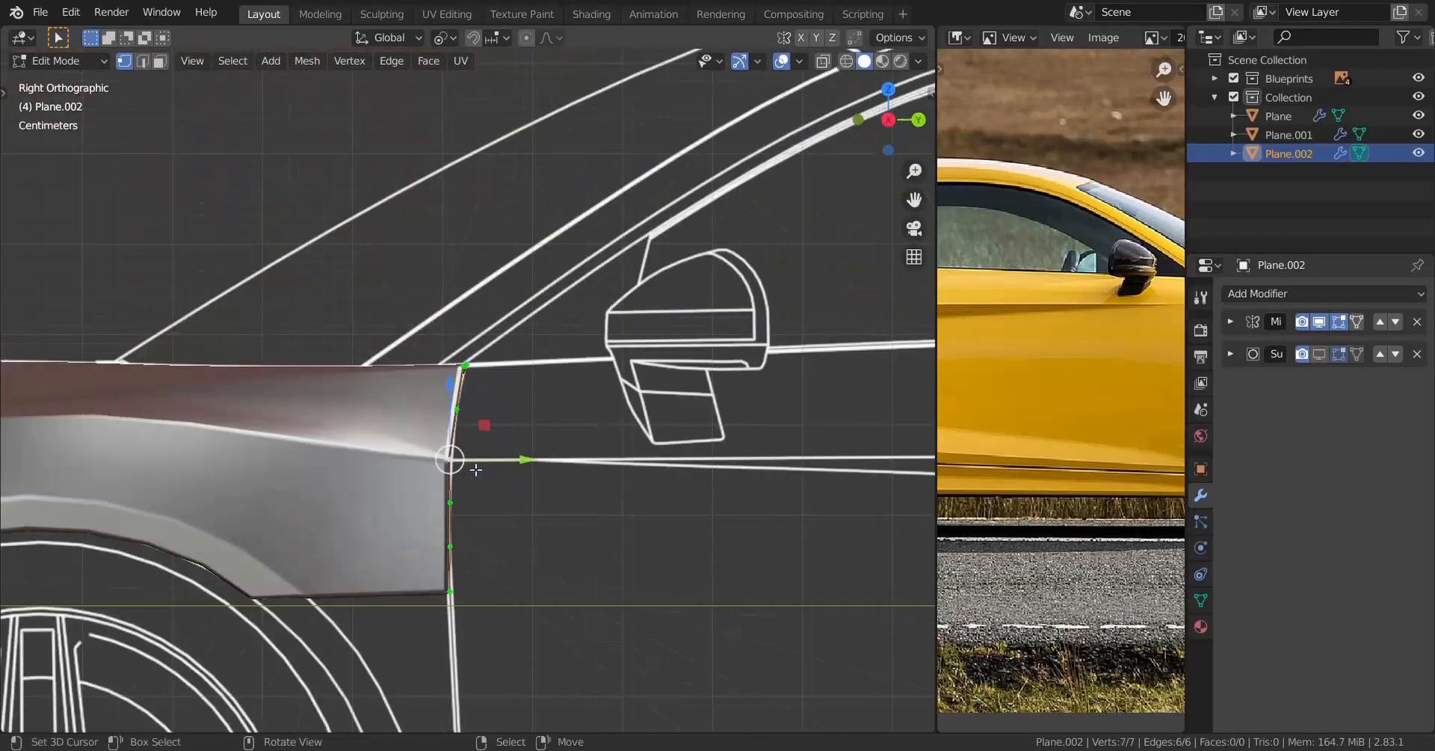
scroll(480, 482, "up", 3)
middle_click_drag(497, 528, 521, 222, "shift")
scroll(516, 240, "up", 1)
right_click(469, 427)
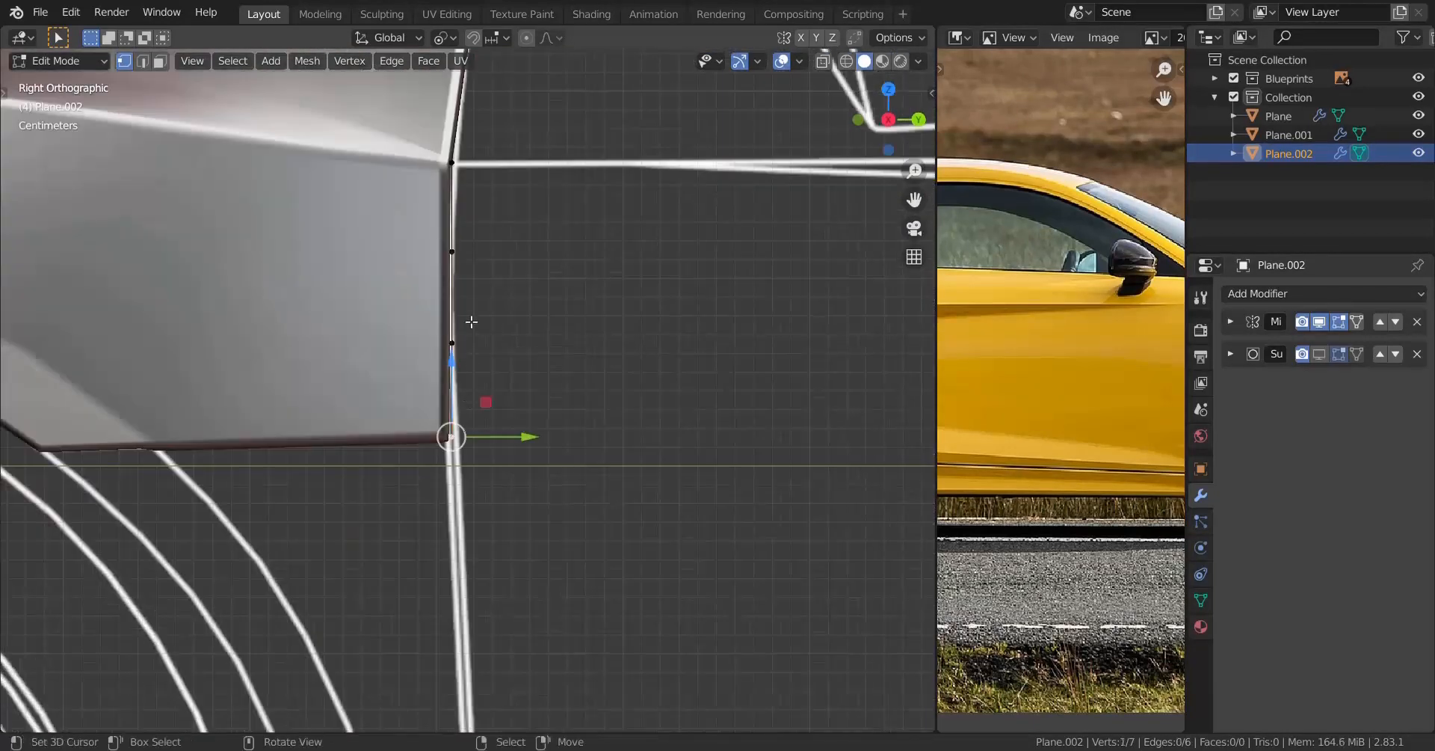
right_click(470, 329)
right_click(466, 264, "shift")
key("x")
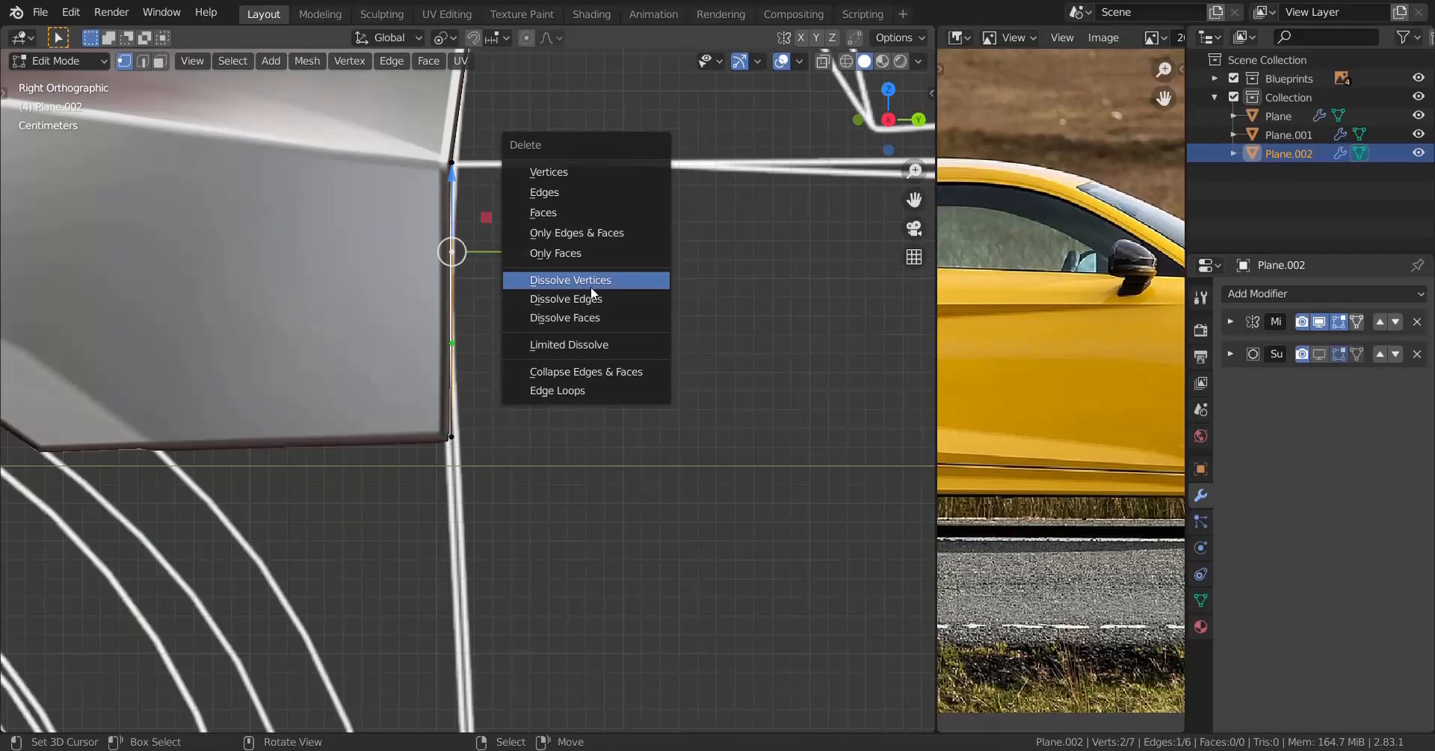
left_click(588, 284)
Step: Move the lower end vertex of the separated edge down onto the door's lower front corner in the side blueprint
key("a")
right_click(471, 431)
scroll(490, 486, "down", 3)
middle_click_drag(514, 583, 491, 303, "shift")
key("g")
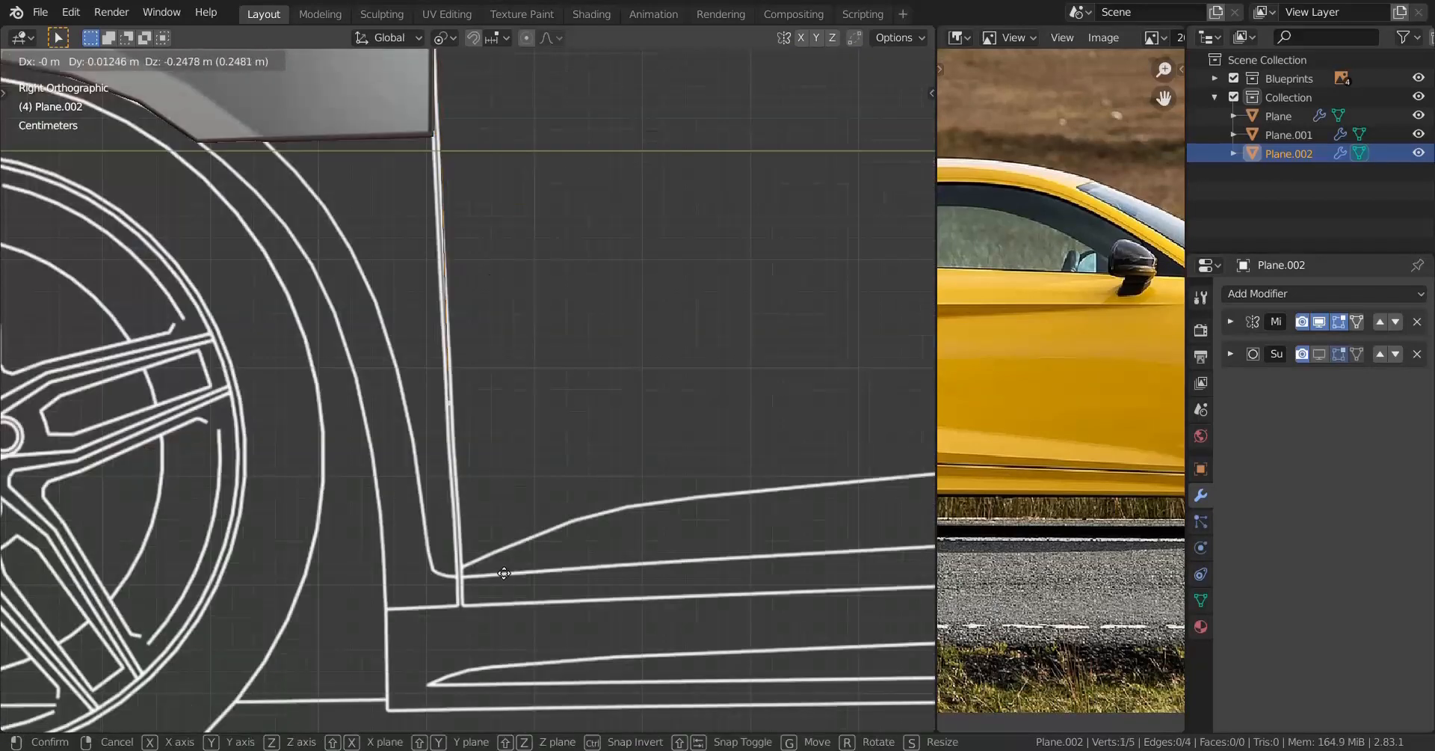
left_click(548, 706)
scroll(557, 516, "up", 3)
key("g")
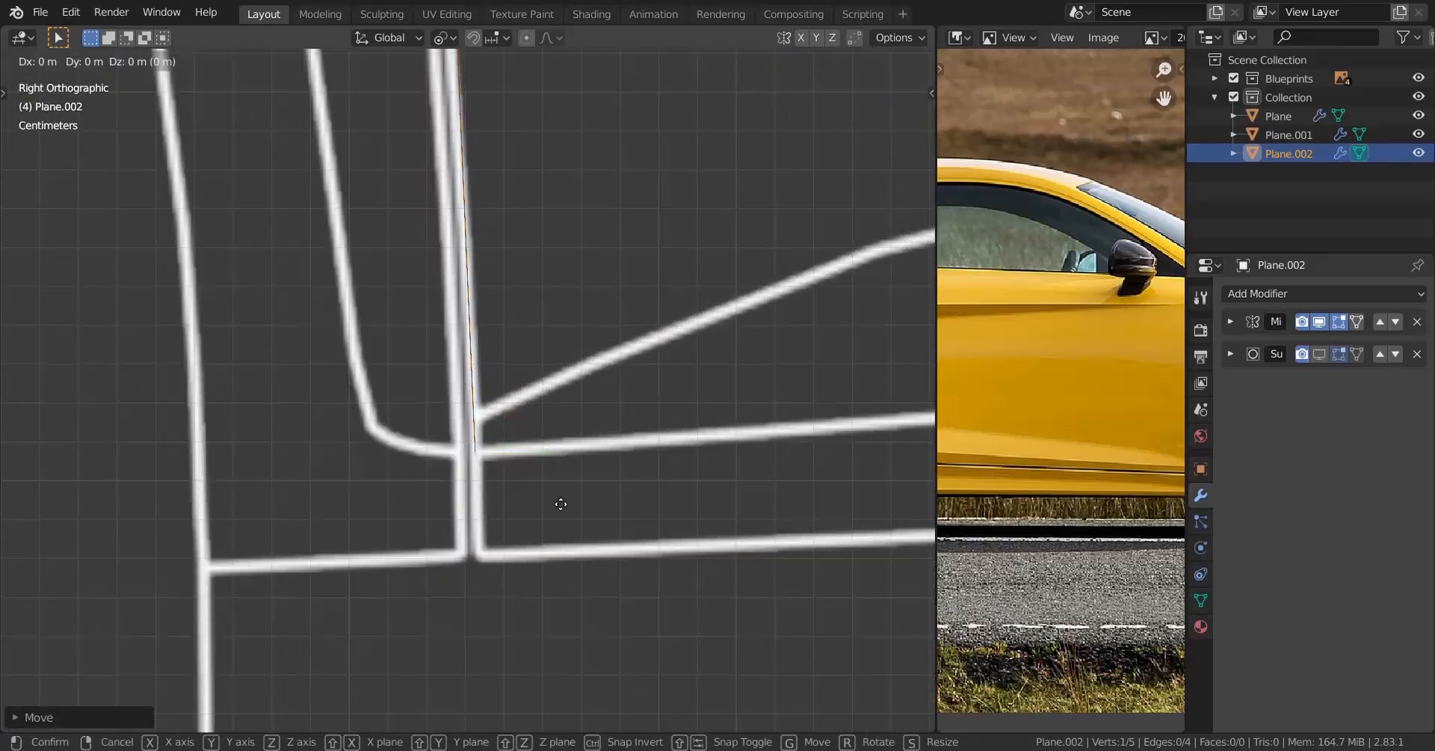
left_click(558, 504)
Step: Shift the lower end vertex along the X axis in top view
key("KP_7")
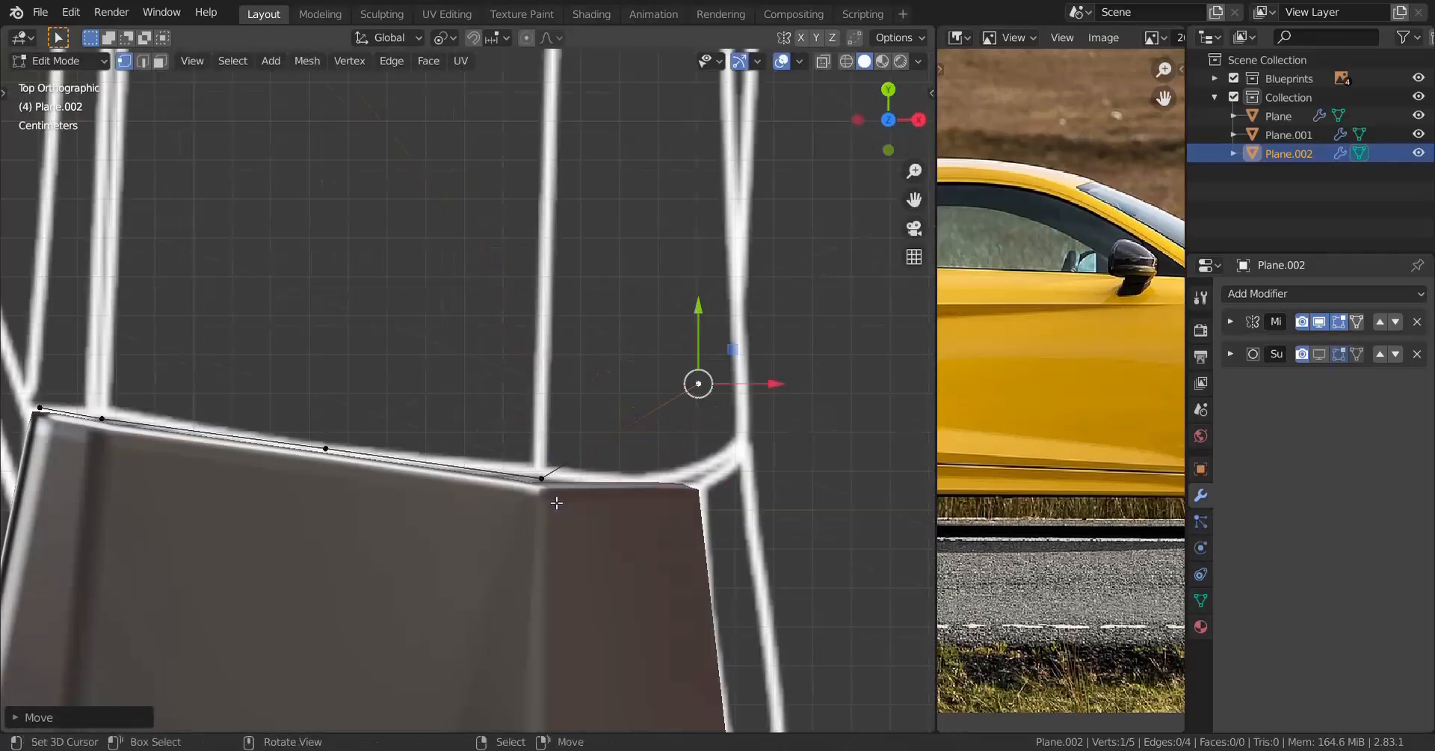
key("g")
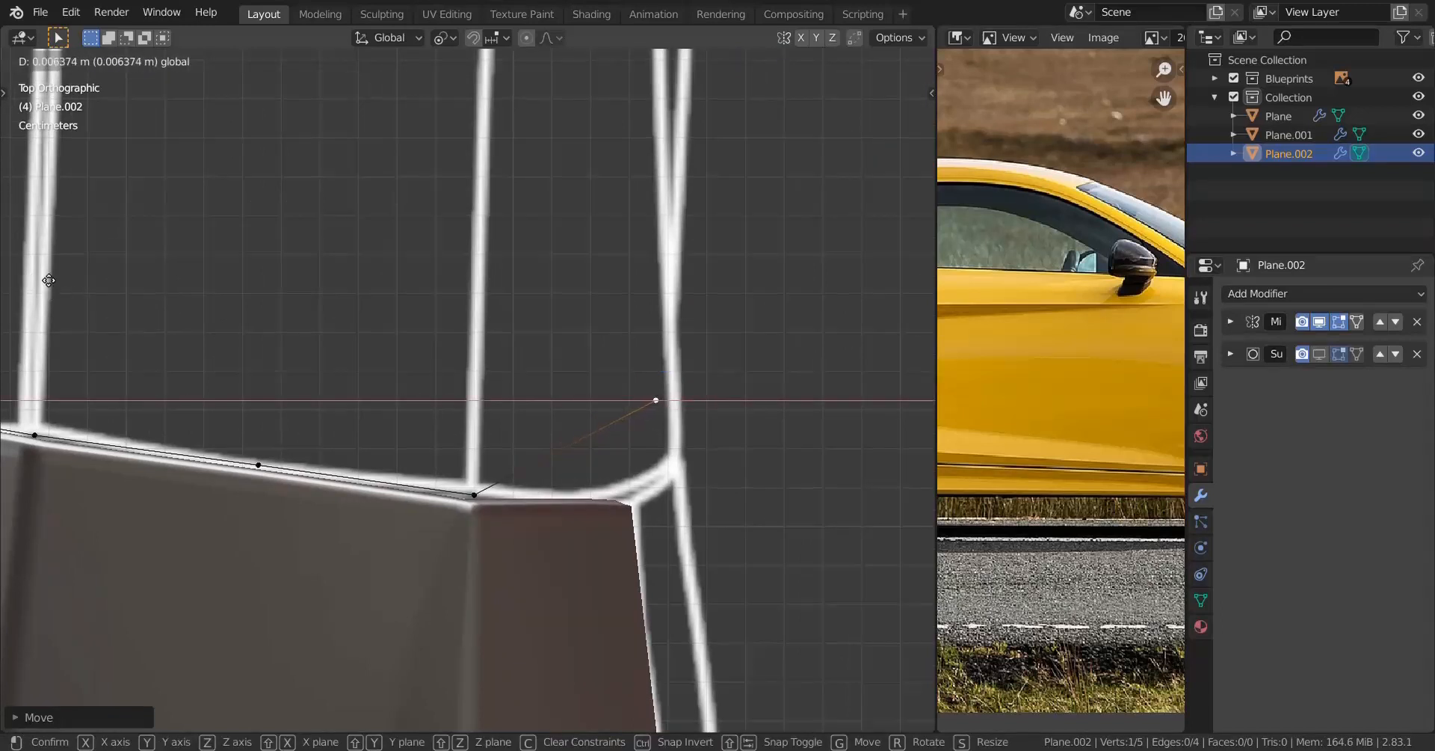
left_click(337, 432)
scroll(382, 455, "down", 5)
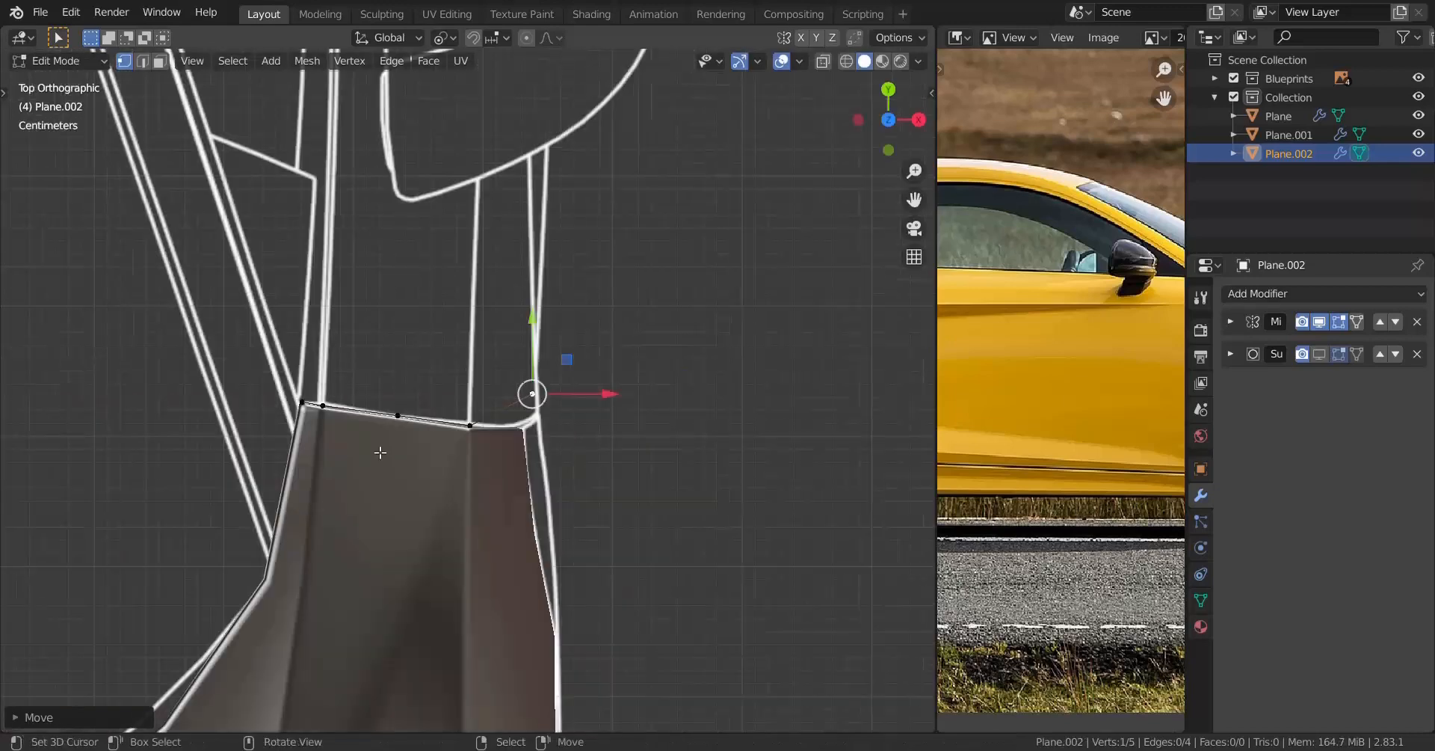
Step: Subdivide the long lower segment of the door edge with a loop cut of 5 cuts
key("KP_3")
scroll(525, 317, "down", 3)
middle_click_drag(526, 317, 535, 433, "shift")
key("ctrl+r")
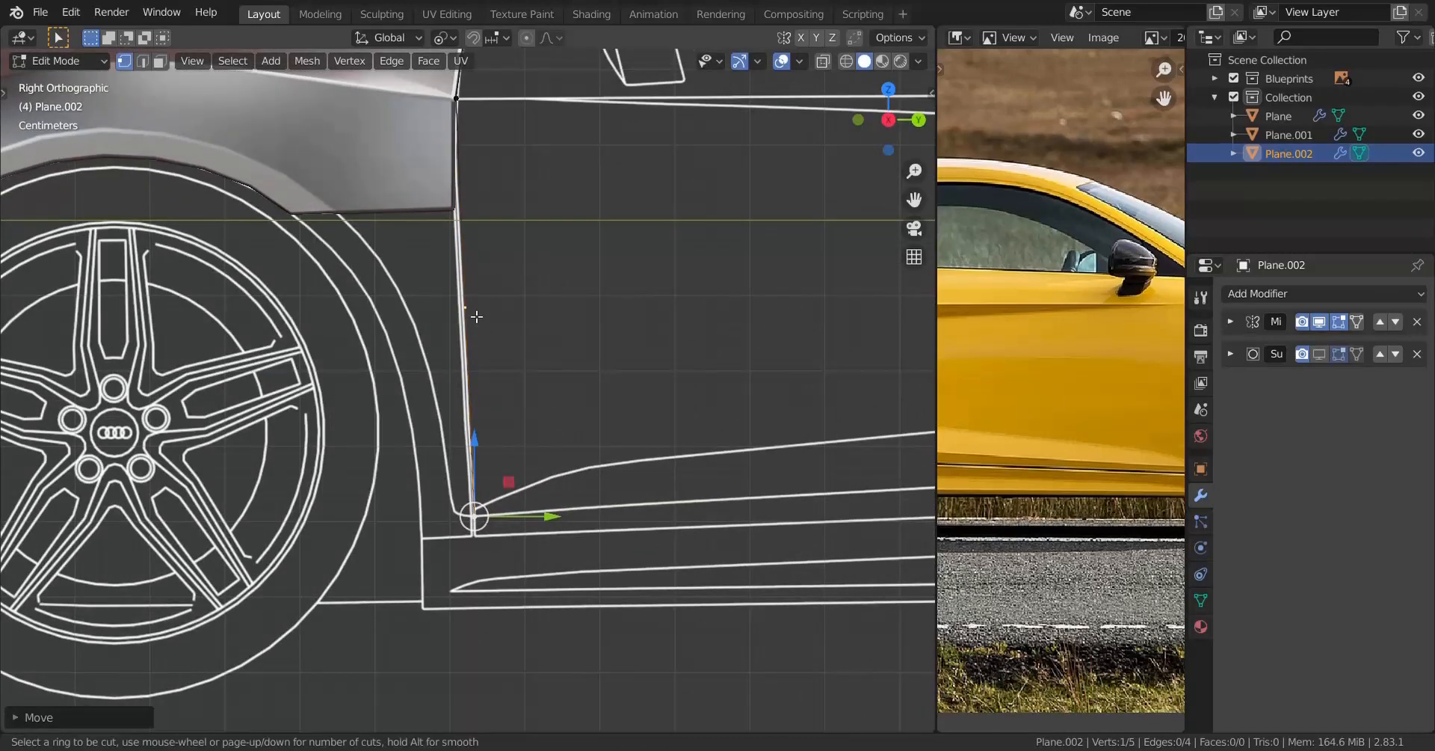
scroll(477, 316, "up", 1)
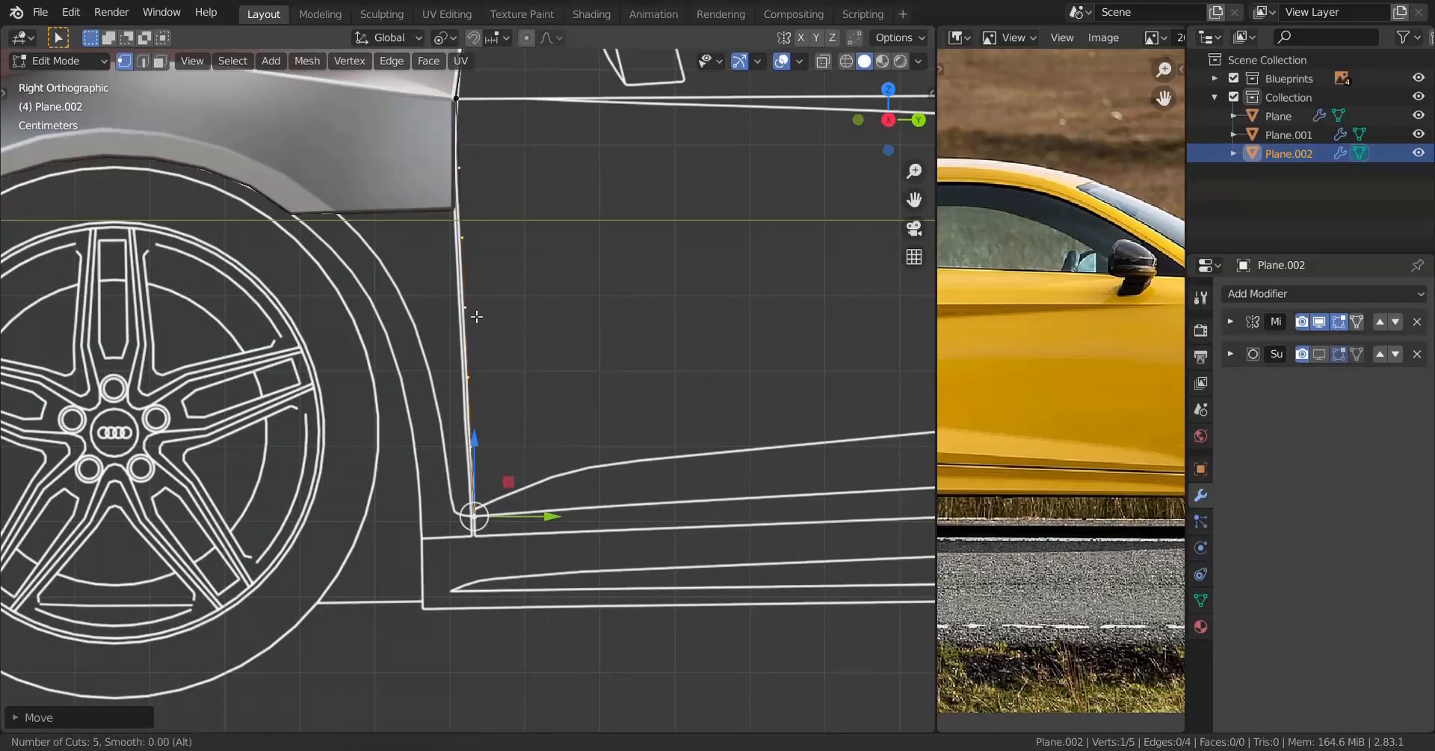
left_click(477, 316)
Step: Shift the upper two of the new vertices along Y onto the door seam in side view, using wireframe display
middle_click_drag(502, 300, 508, 527, "shift")
scroll(509, 392, "up", 2)
scroll(572, 569, "up", 3)
scroll(516, 478, "up", 1)
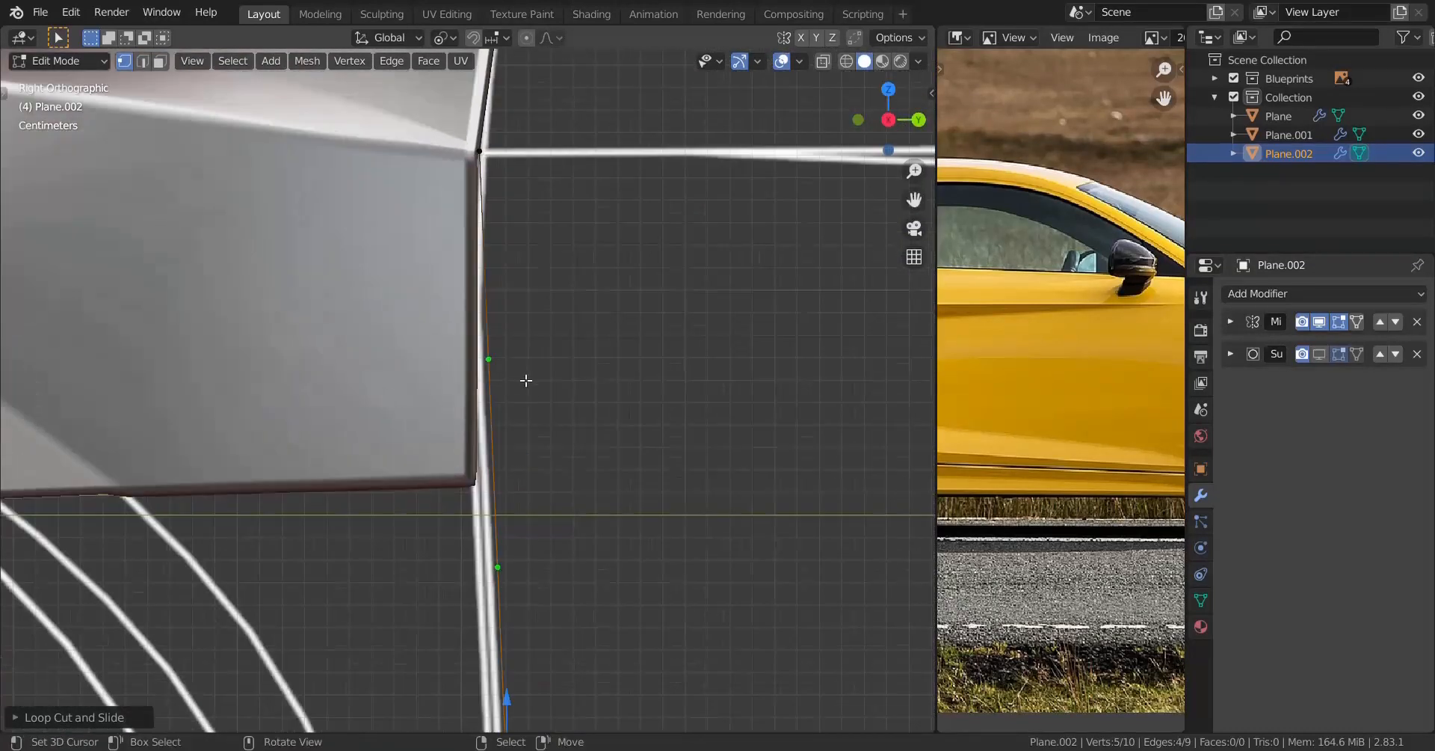
right_click(522, 362)
scroll(566, 411, "up", 1)
key("shift+z")
left_click_drag(566, 361, 447, 288)
middle_click_drag(584, 365, 551, 84, "shift")
scroll(527, 254, "up", 1)
right_click(509, 311)
left_click_drag(562, 313, 539, 317)
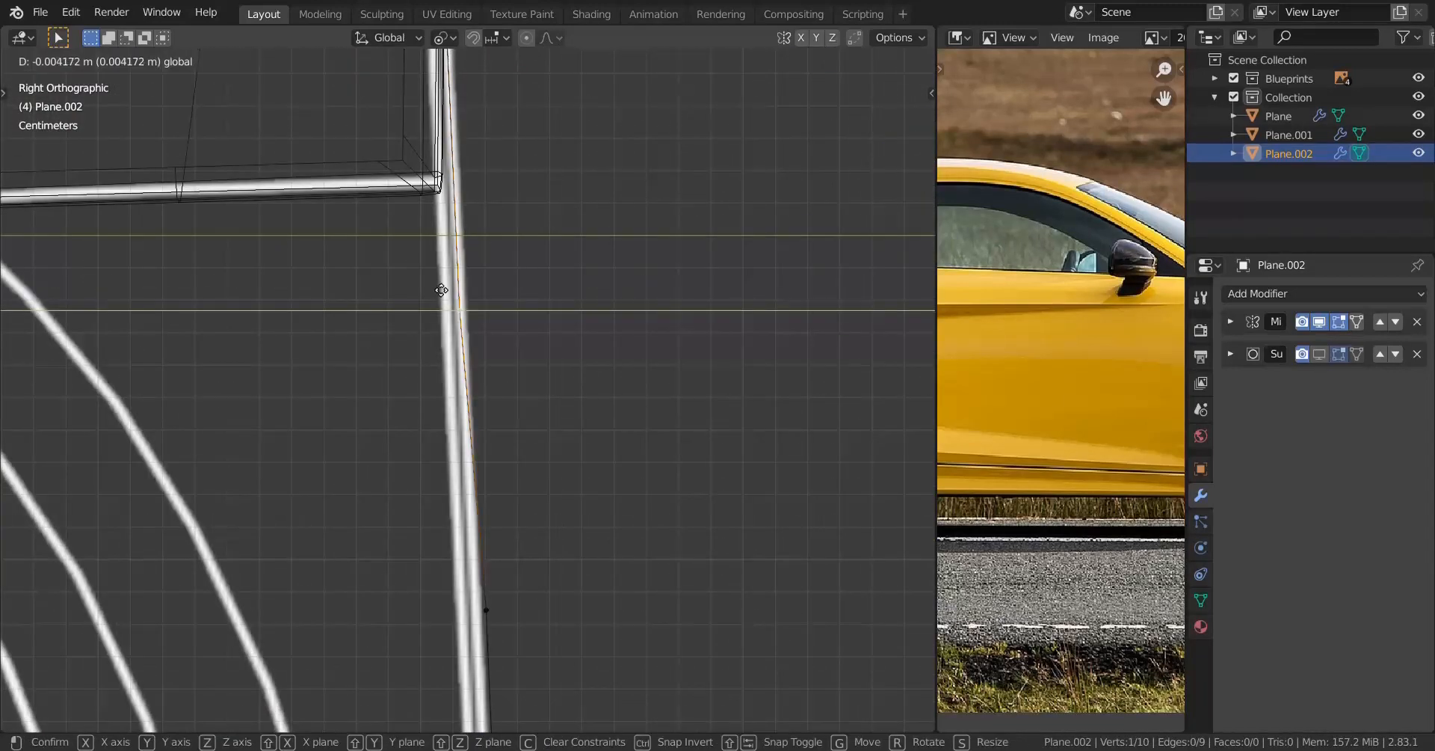
Step: Shift the remaining three new vertices along Y onto the door seam's lower stretch in side view
middle_click_drag(536, 598, 524, 433, "shift")
right_click(522, 445)
left_click_drag(552, 427, 545, 429)
scroll(520, 412, "down", 4)
middle_click_drag(504, 516, 499, 307, "shift")
right_click(495, 303)
left_click_drag(545, 295, 542, 295)
scroll(474, 430, "up", 2)
right_click(482, 438)
left_click_drag(559, 439, 556, 439)
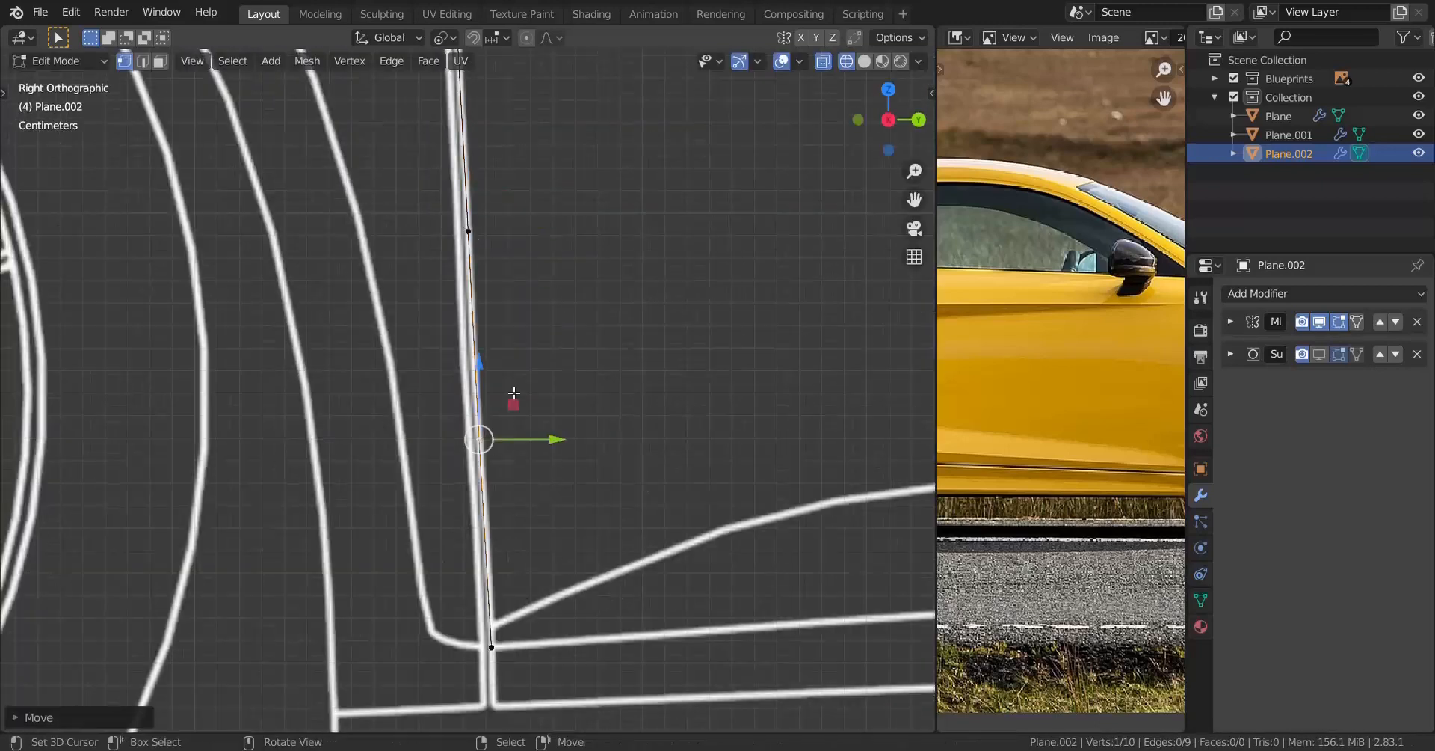
Step: Return to solid shading and move the three middle new vertices outward along X to the curved body line in top view
scroll(508, 433, "down", 4)
key("z")
left_click(540, 454)
key("KP_7")
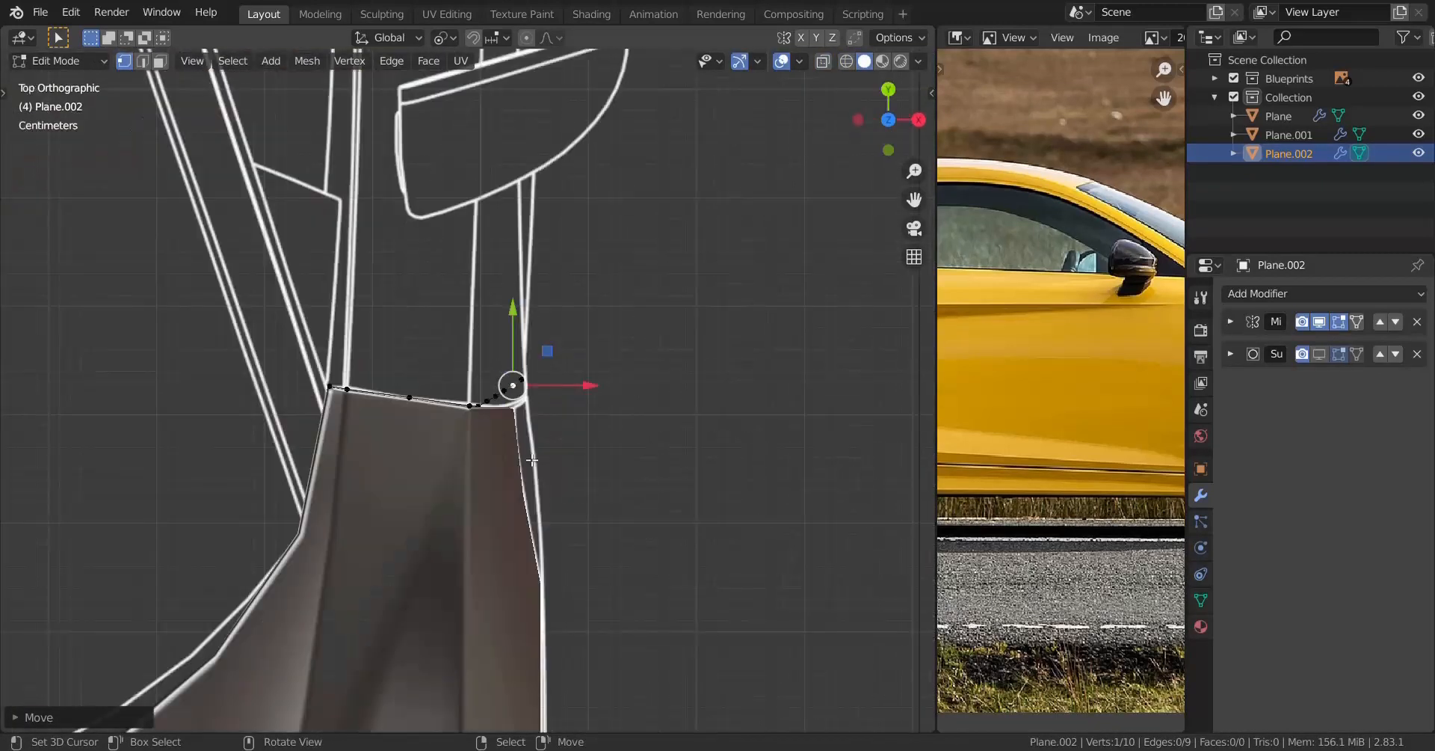
scroll(568, 457, "up", 4)
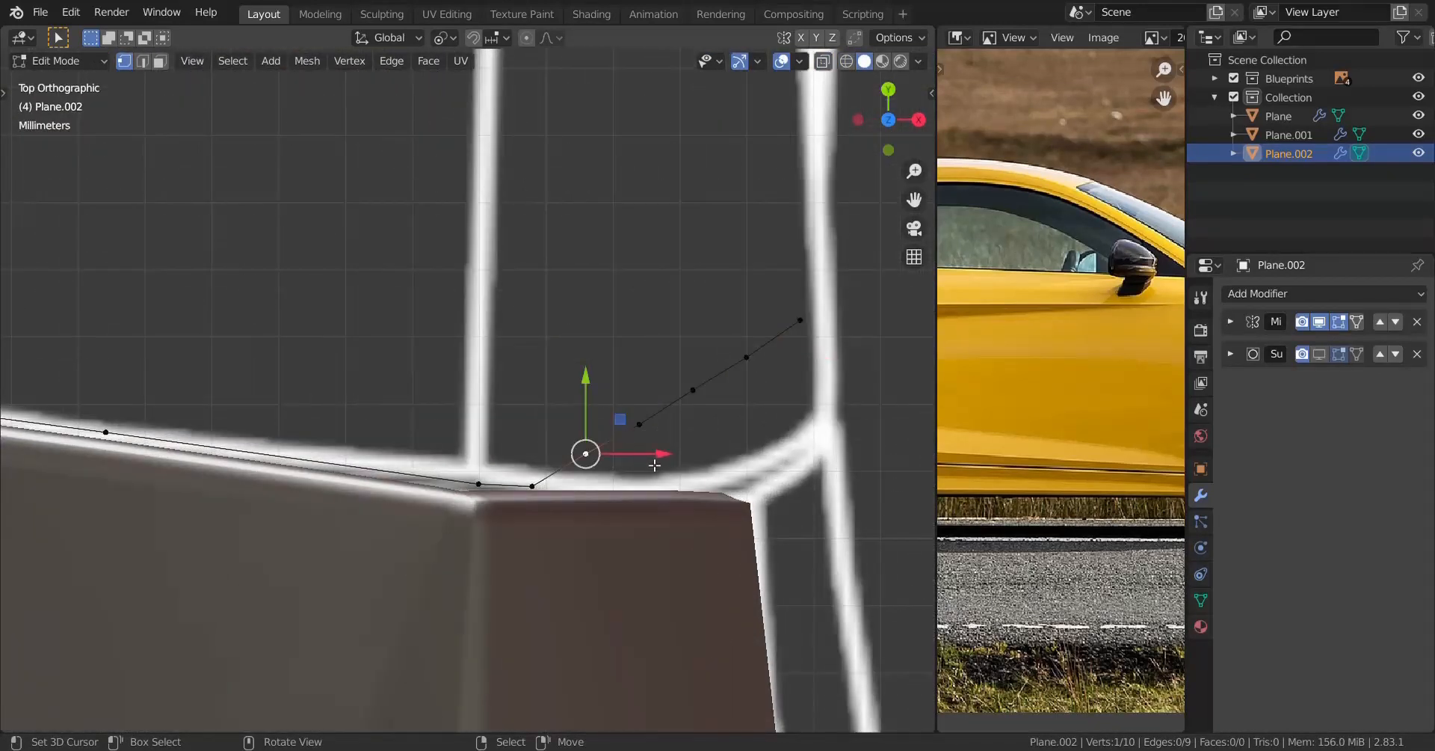
left_click_drag(655, 465, 788, 488)
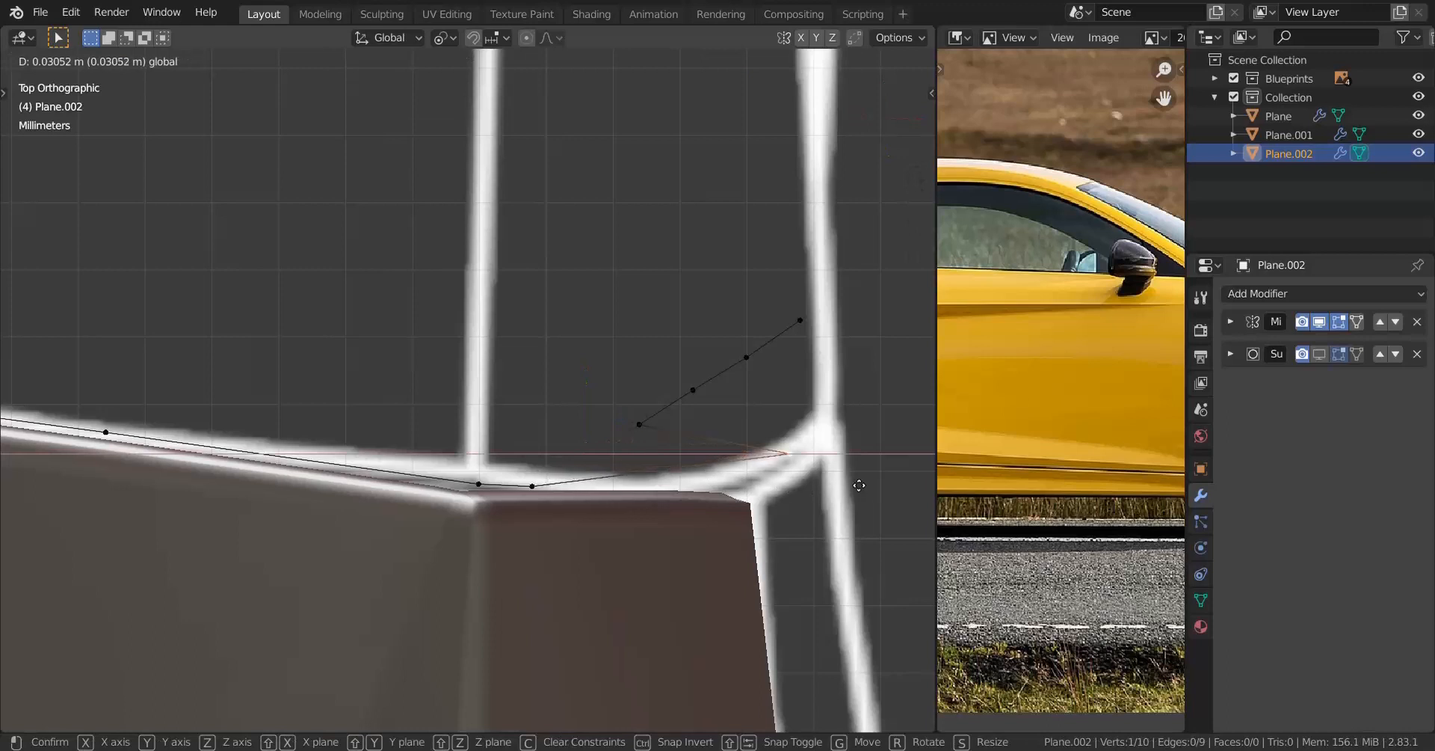
middle_click_drag(731, 467, 536, 502, "shift")
right_click(447, 459)
left_click_drag(525, 459, 721, 416)
right_click(499, 425)
left_click_drag(582, 425, 715, 406)
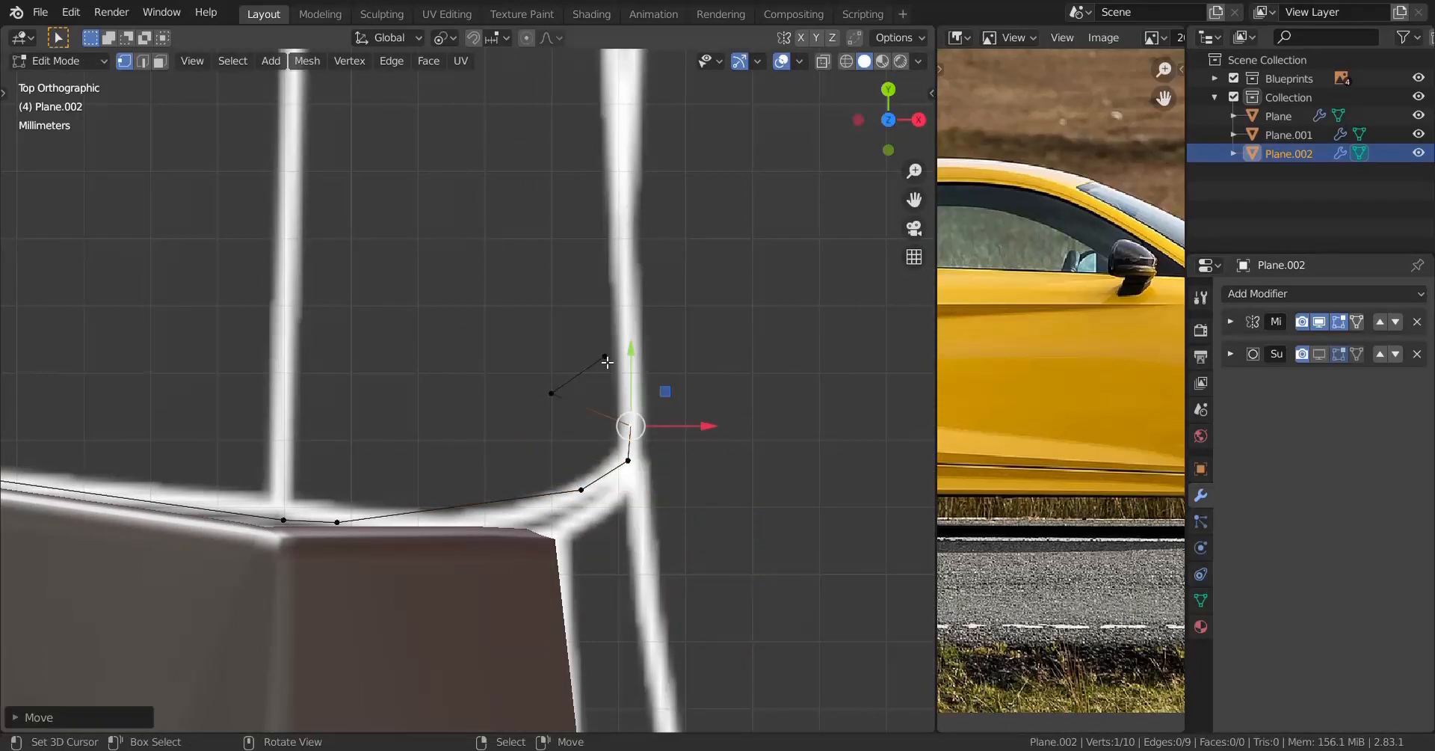
Step: Move the lowest new vertex outward along X to the body line and fine-tune two vertices around the bend
scroll(568, 389, "up", 2)
right_click(551, 394)
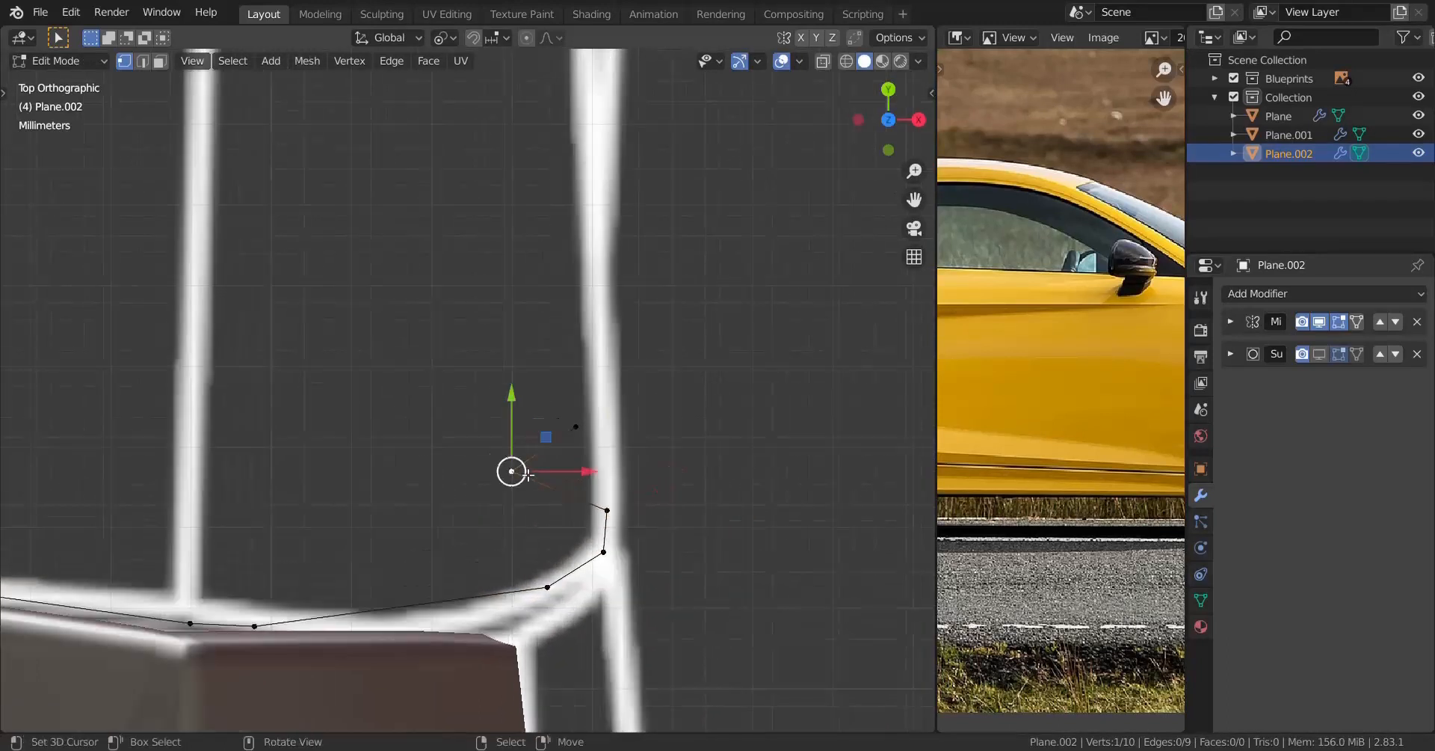
left_click_drag(593, 474, 639, 460)
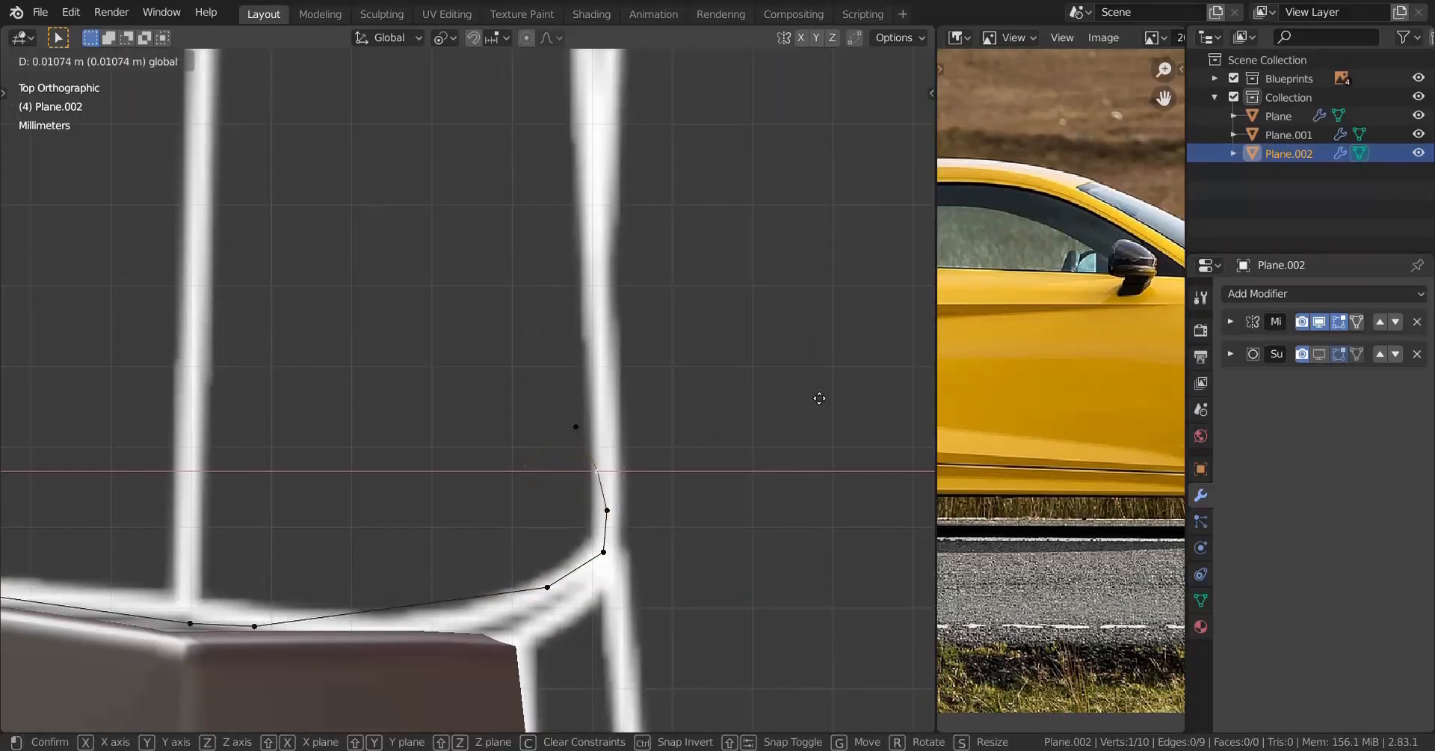
left_click_drag(800, 391, 618, 444)
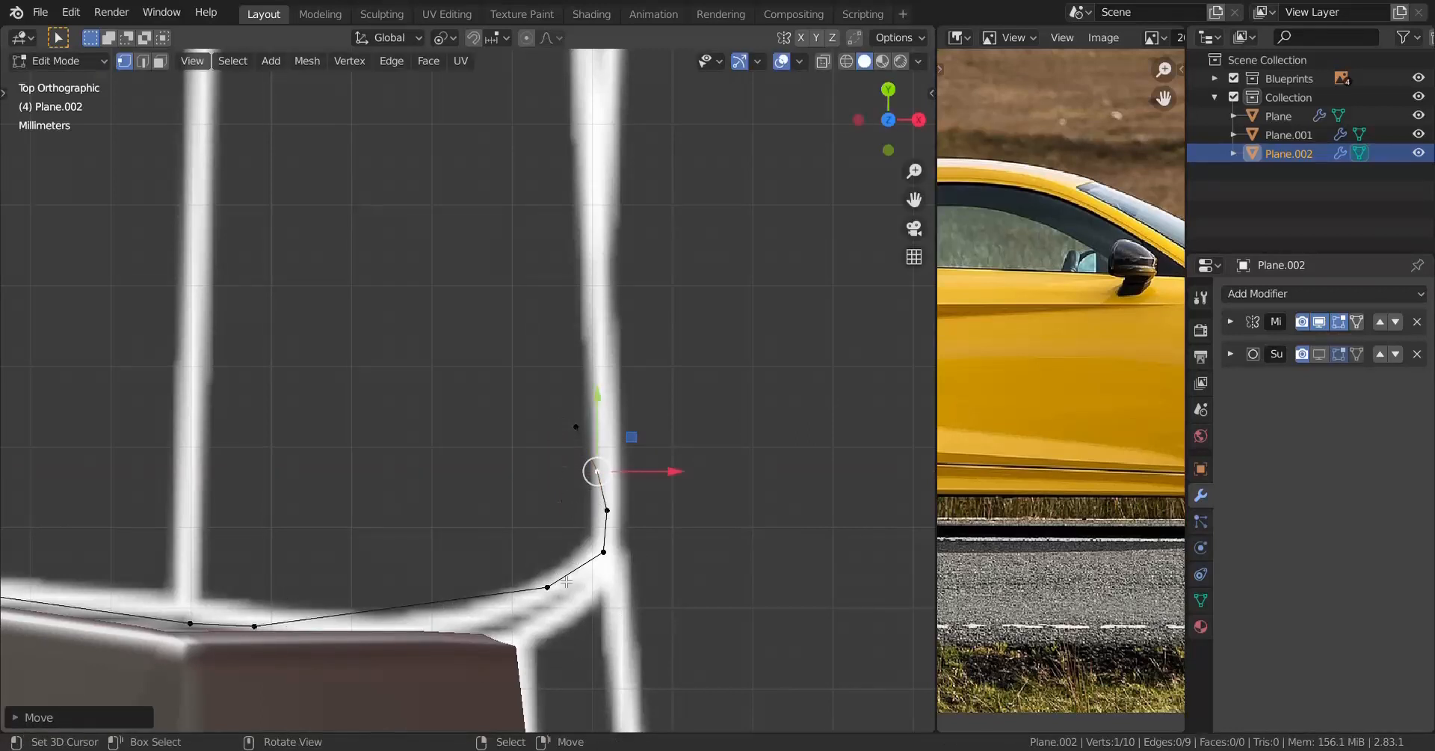
right_click(566, 582)
left_click_drag(618, 586, 672, 551)
right_click(622, 554)
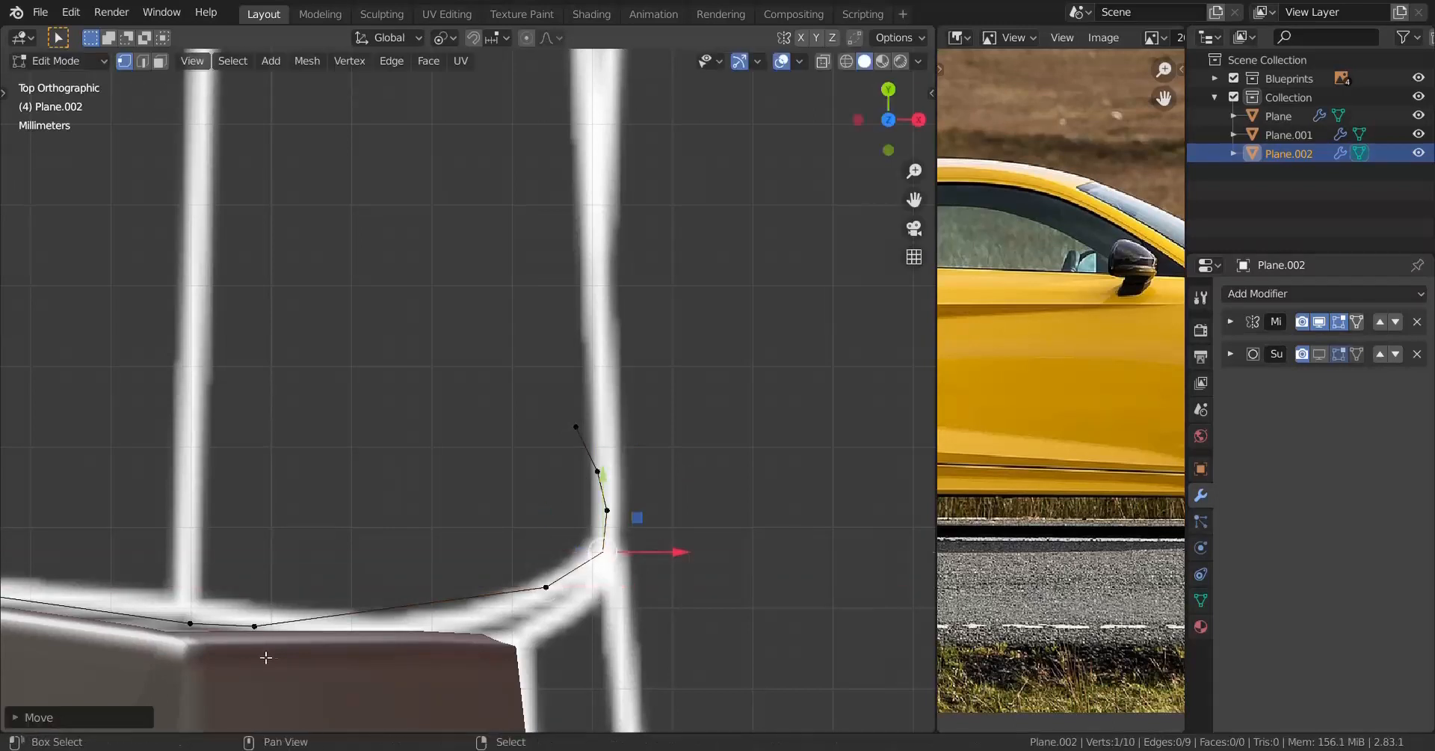
Step: Shift the new vertex nearest the crease corner outward along X onto the blueprint's curve
middle_click_drag(266, 657, 474, 586, "shift")
right_click(459, 558)
key("g")
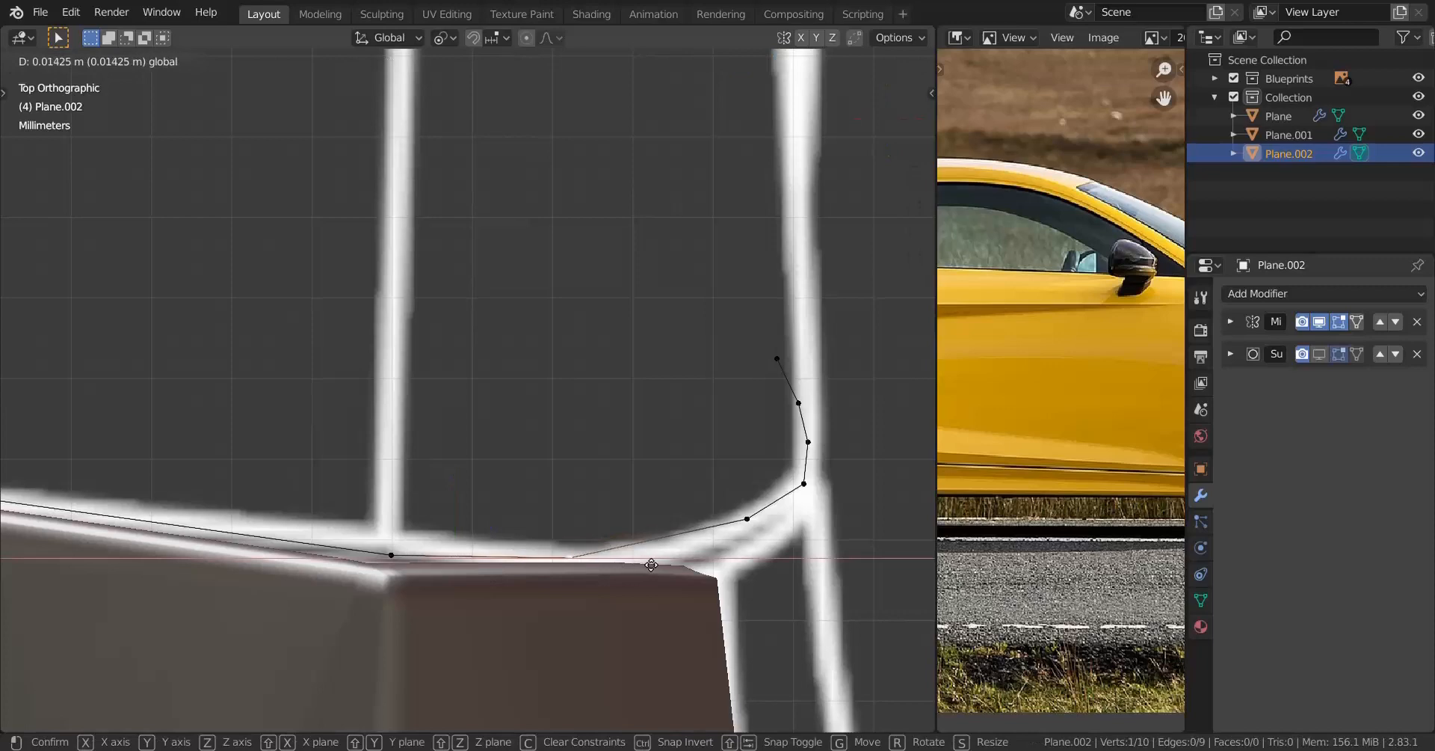
left_click(127, 461)
Step: Examine the curvature of the whole door edge in perspective and against the back-view blueprint in wireframe
scroll(391, 529, "down", 6)
middle_click_drag(391, 528, 169, 433)
scroll(413, 343, "down", 4)
middle_click_drag(413, 343, 486, 471, "shift")
middle_click_drag(486, 471, 345, 459)
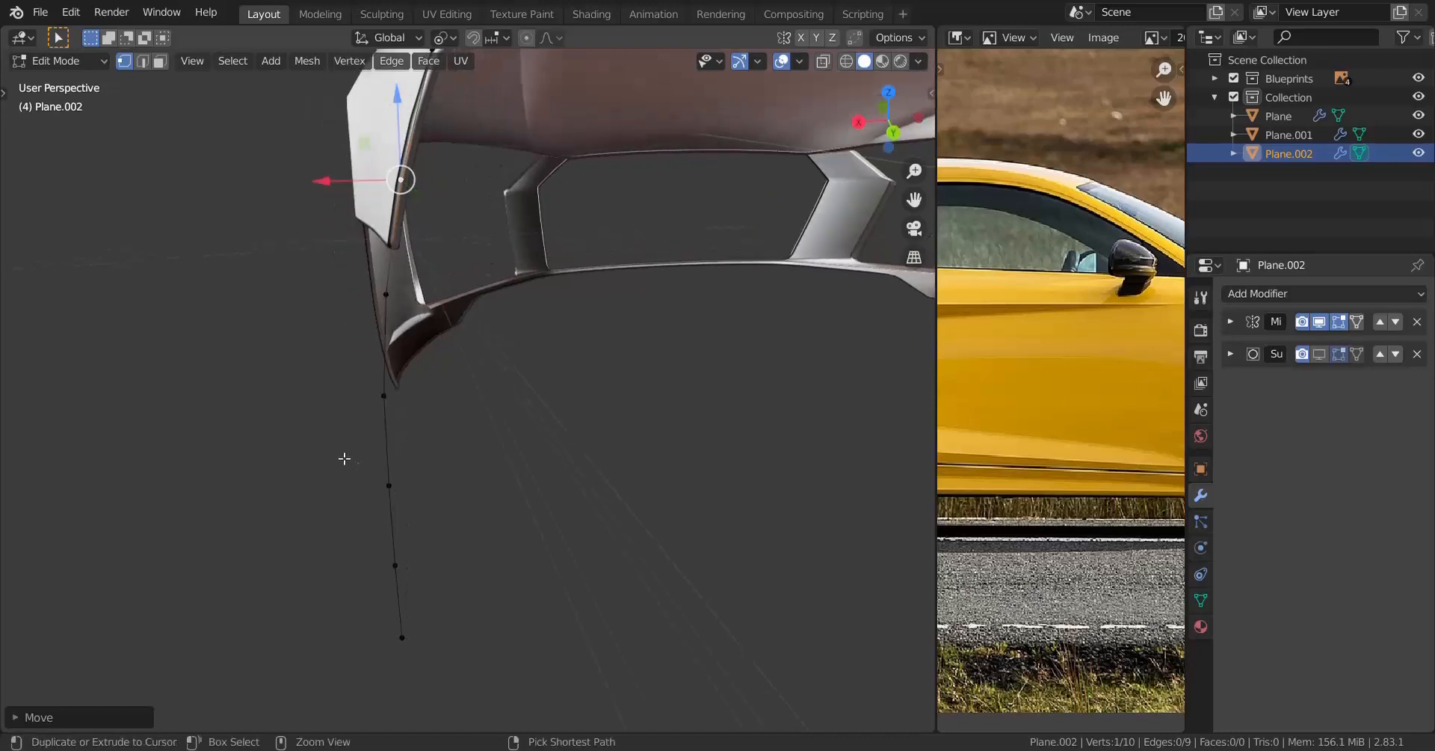
key("ctrl+KP_1")
key("a")
mouse_move(473, 388)
middle_mouse_down("shift")
mouse_move(484, 407)
mouse_move(534, 417)
middle_mouse_up("shift")
key("z")
scroll(503, 403, "up", 1)
scroll(511, 444, "down", 1)
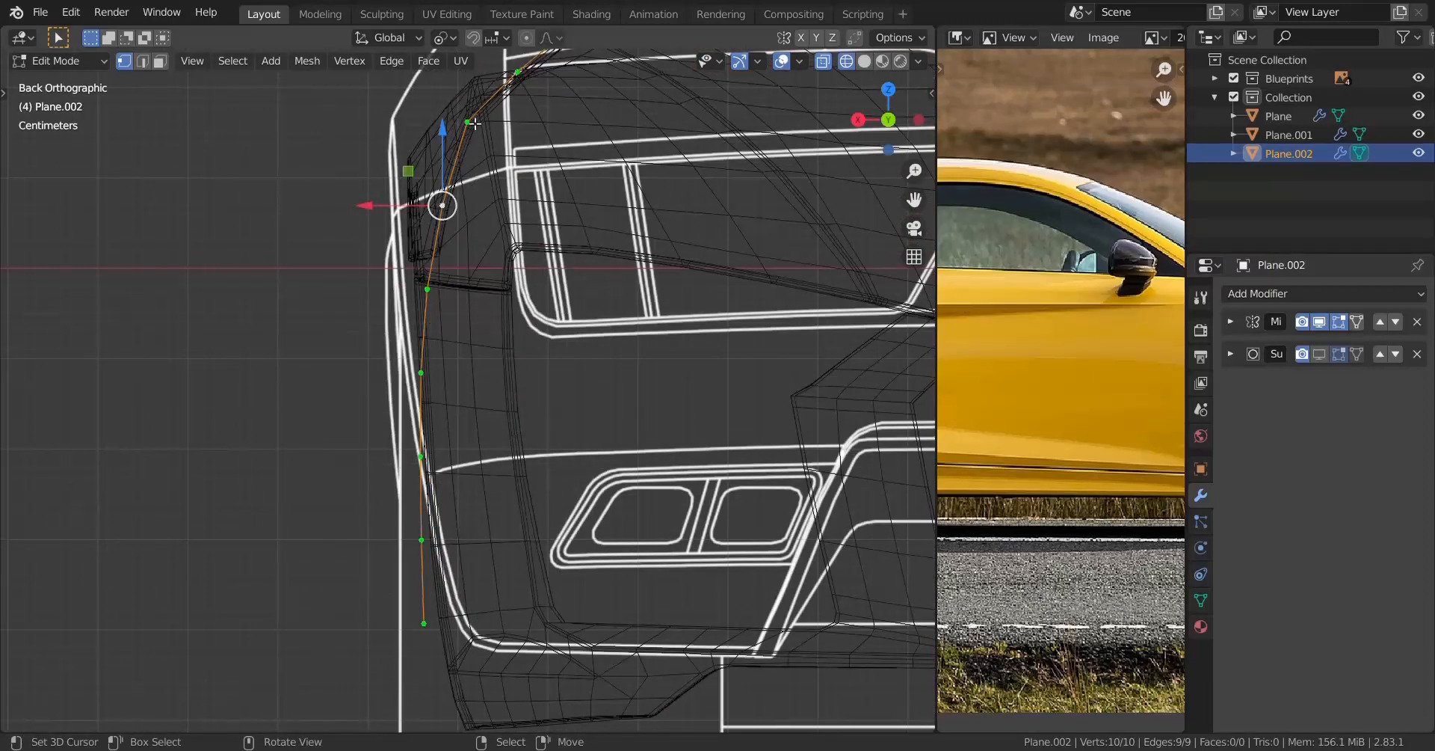
middle_click_drag(507, 502, 510, 449)
Step: Fine-tune the X positions of the vertices around the outer bend against the blueprint in top view
key("KP_7")
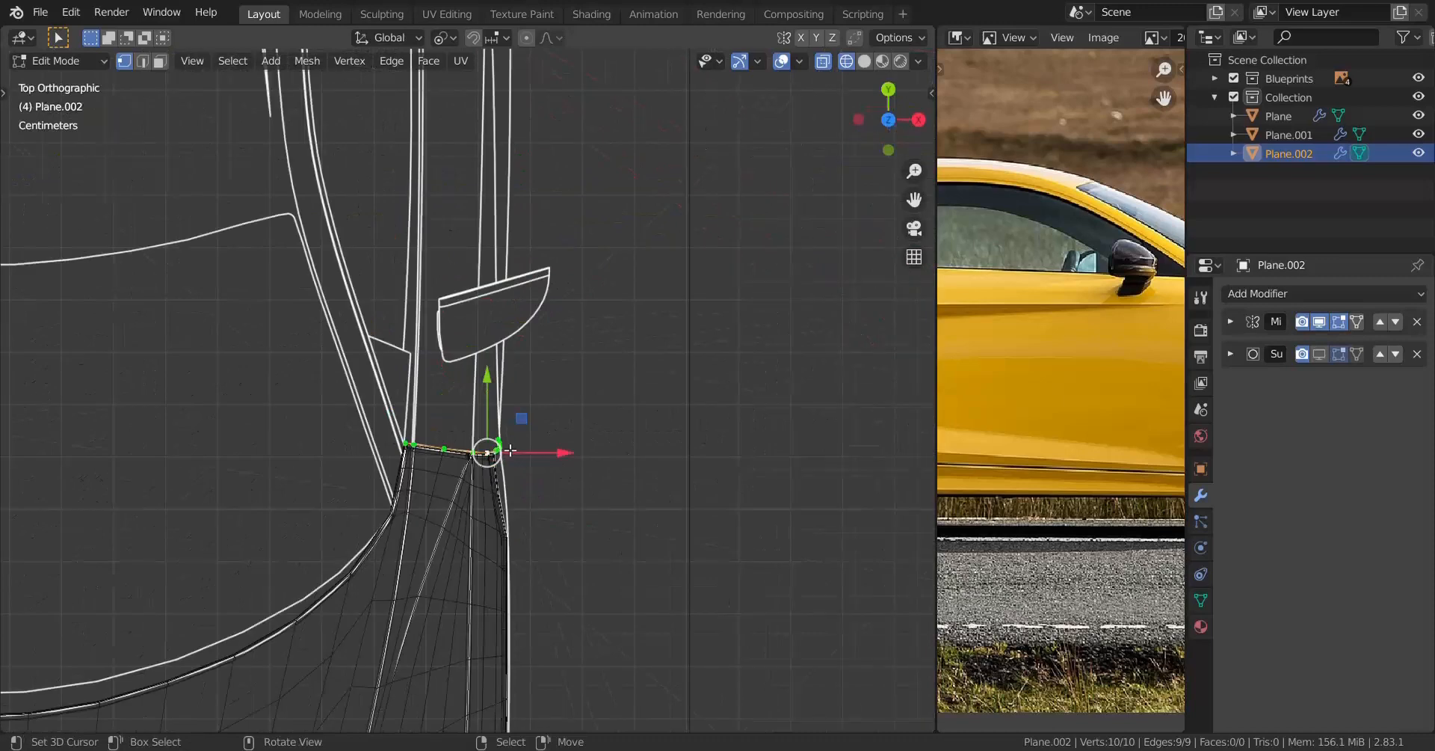
scroll(468, 391, "up", 7)
middle_click_drag(527, 552, 455, 373, "shift")
scroll(456, 373, "up", 5)
right_click(491, 514)
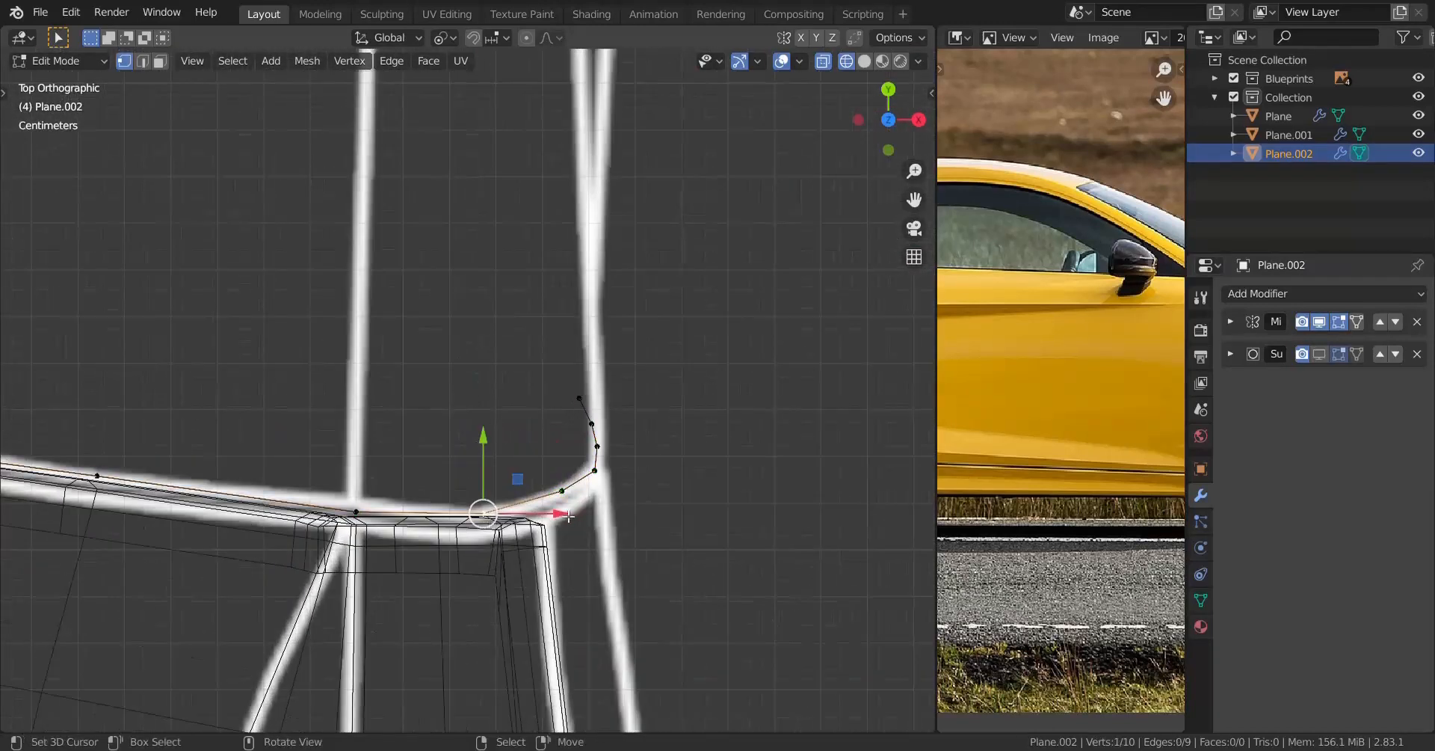
left_click_drag(561, 513, 643, 492)
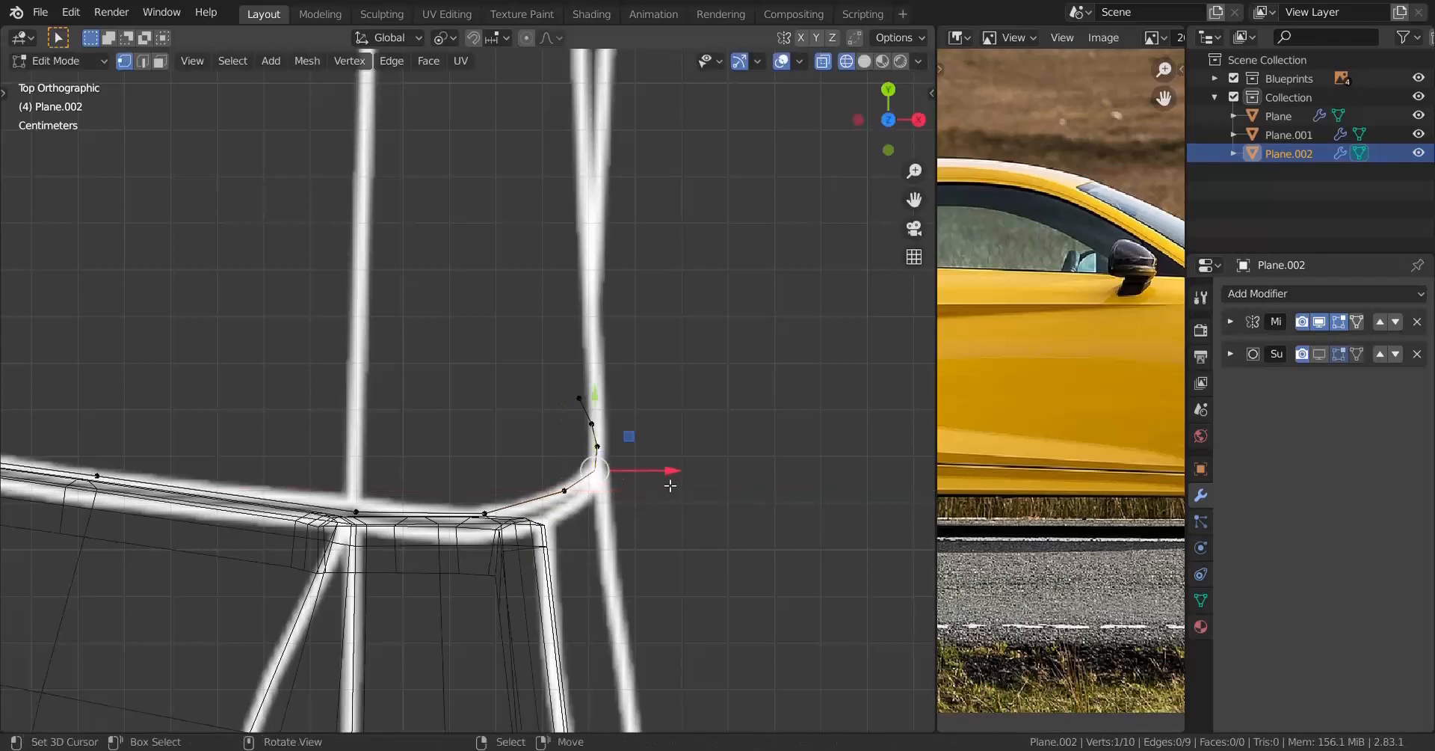
Step: Extrude the short segment at the upper end of the door edge rearward along the window line in top view
key("KP_3")
scroll(527, 338, "up", 10)
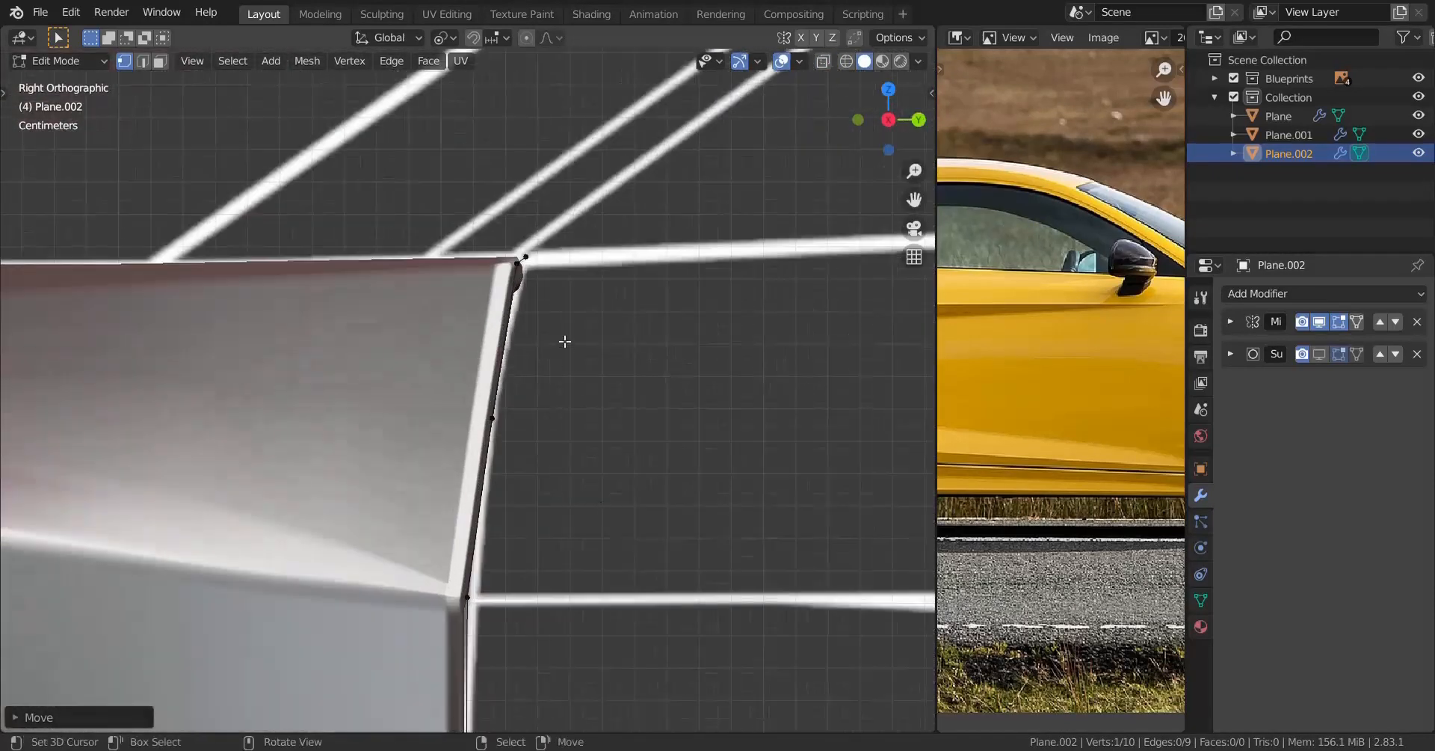
right_click(446, 272)
left_click(492, 415, "shift")
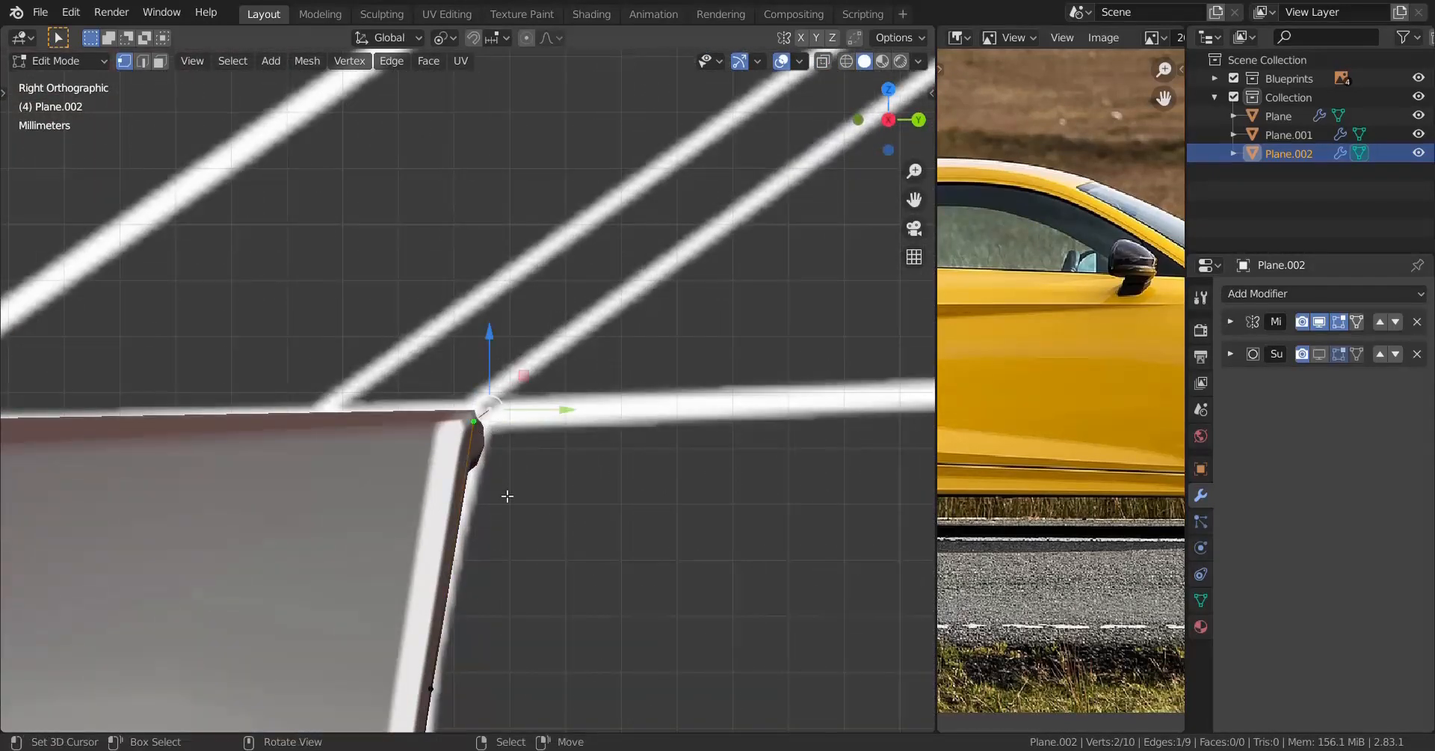
scroll(508, 496, "down", 8)
key("KP_7")
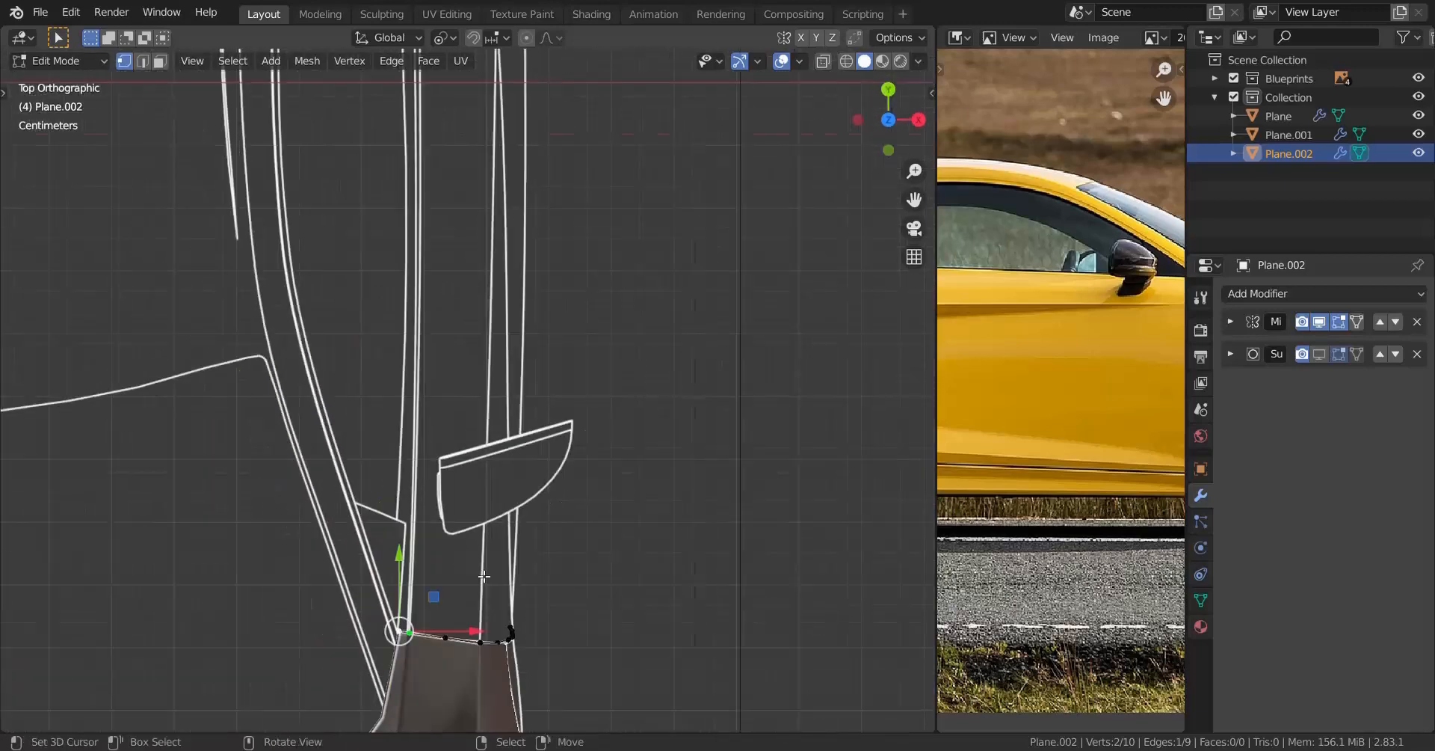
scroll(485, 576, "down", 2)
key("e")
left_click(438, 155)
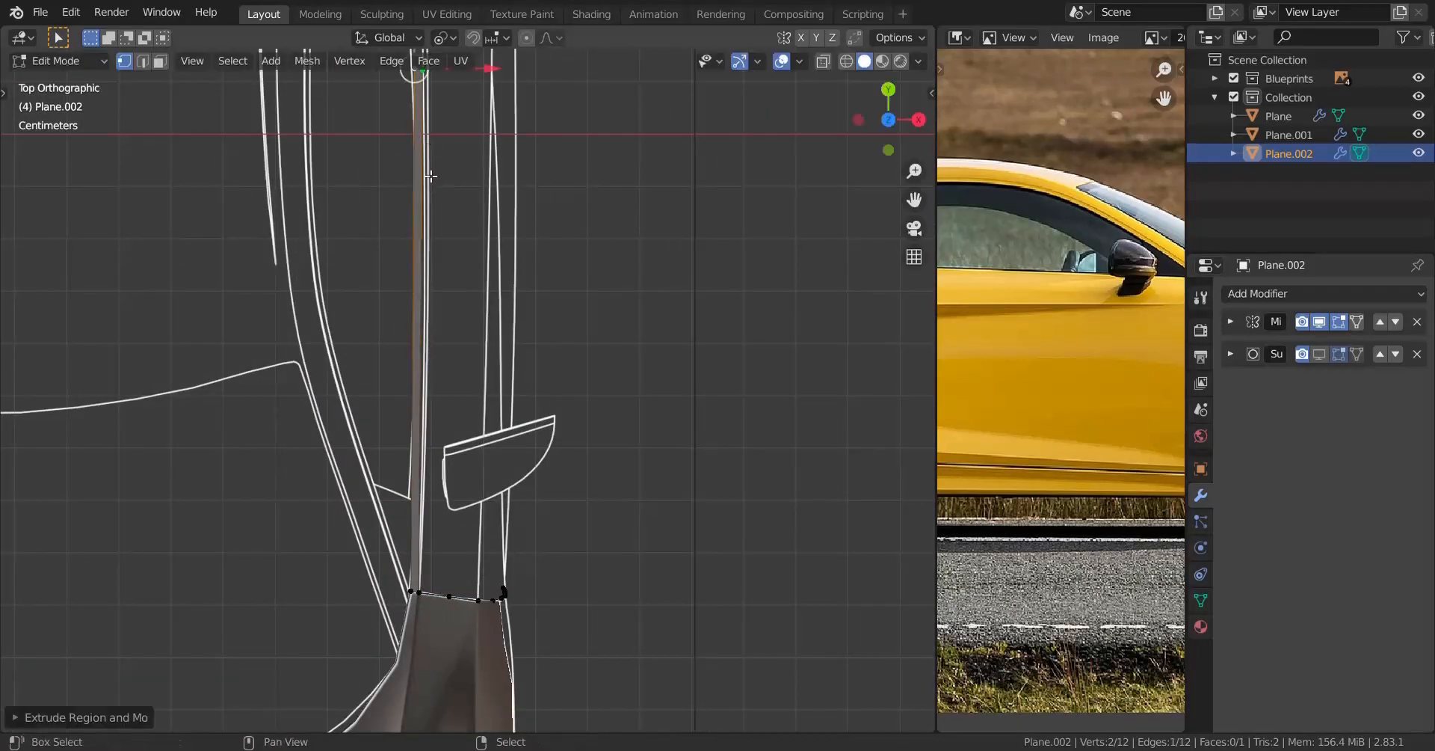
Step: Move the extruded edge further back to the door's rear end in the top blueprint
middle_click_drag(430, 177, 515, 539, "shift")
scroll(516, 539, "up", 2)
middle_click_drag(544, 330, 521, 496, "shift")
key("n")
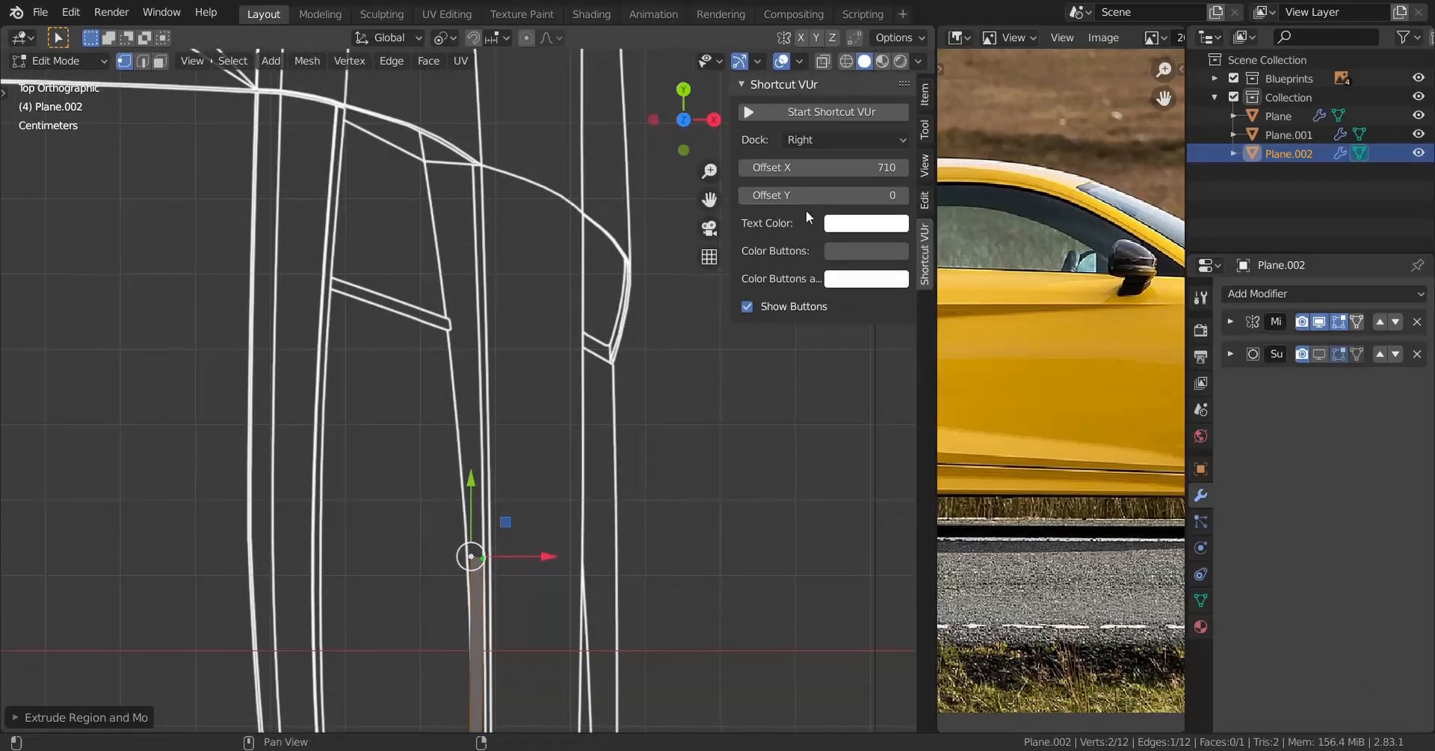
key("n")
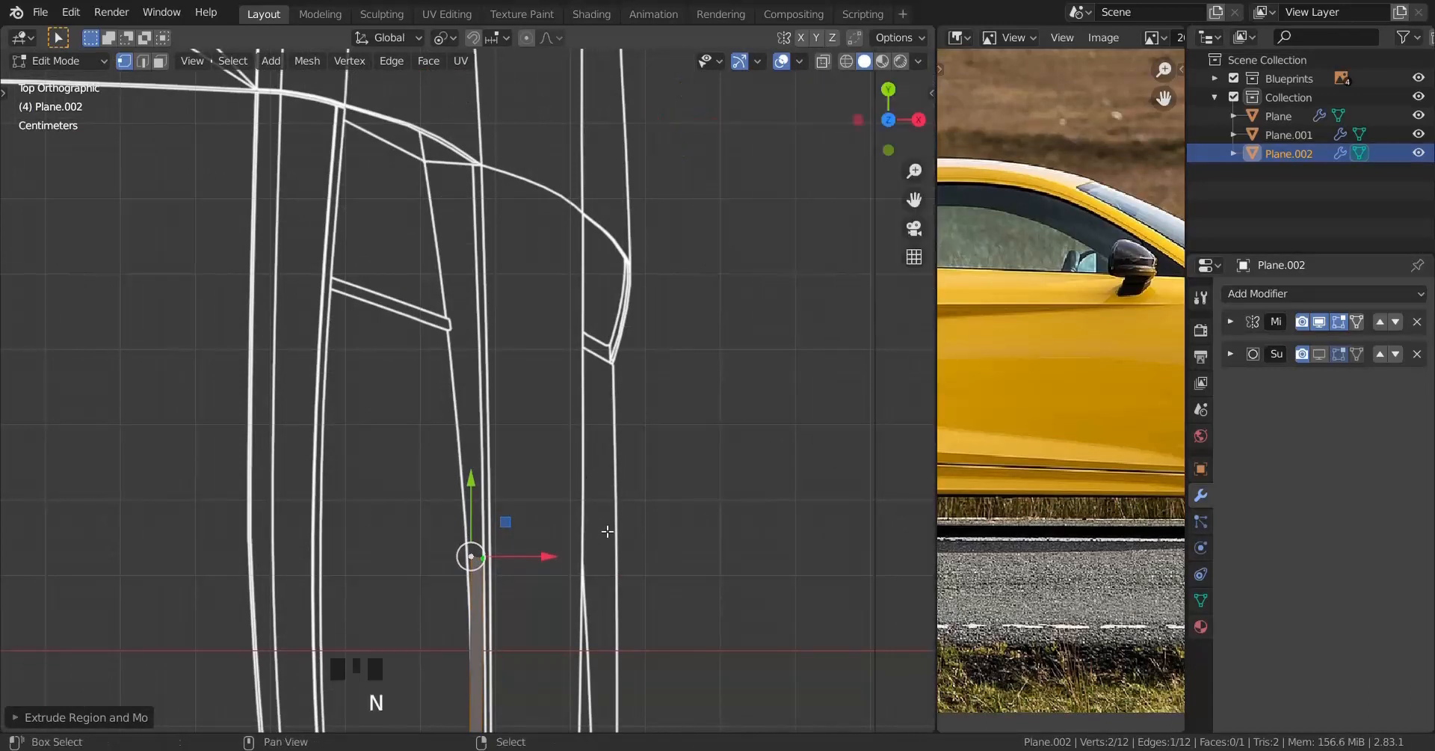
scroll(607, 531, "up", 1)
key("g")
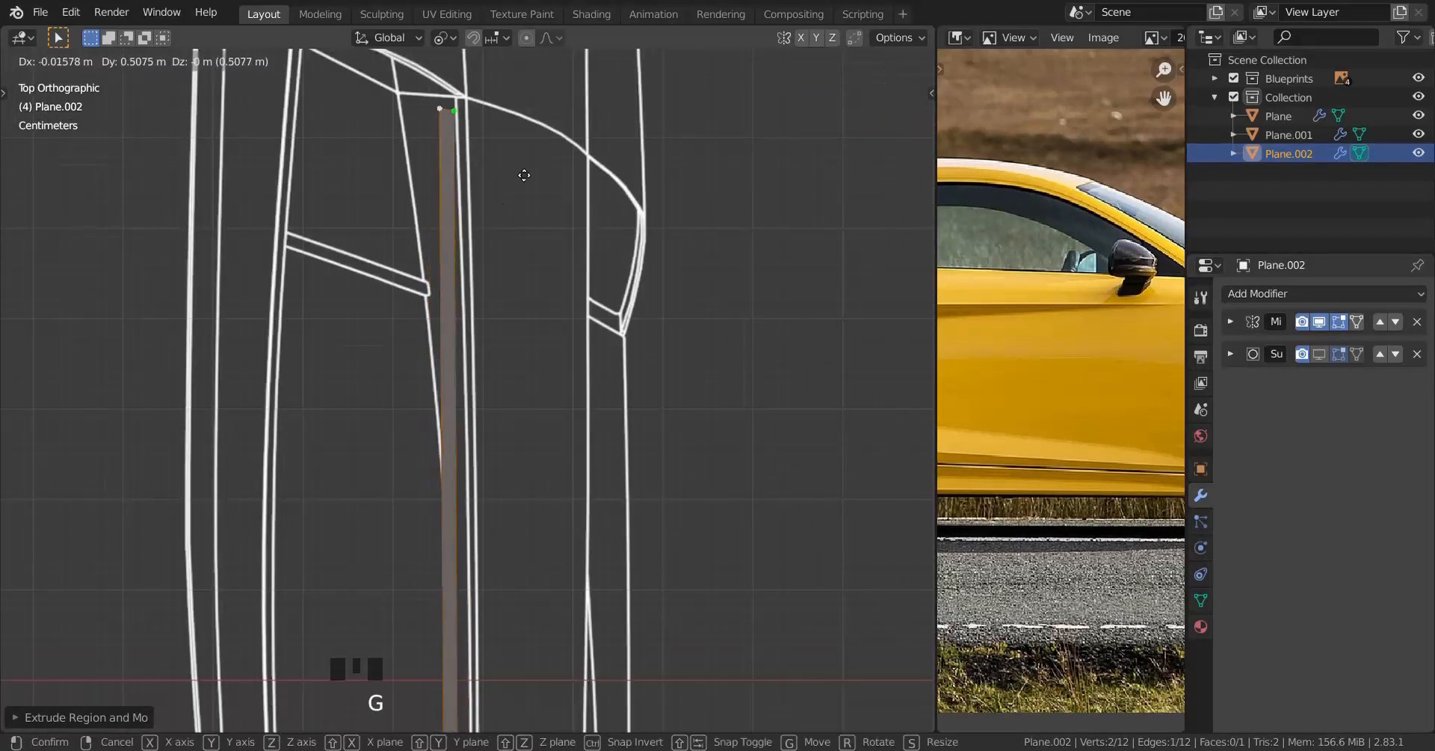
left_click(530, 173)
Step: Fine-position the extruded edge so its outer vertex meets the door's rear corner in the top blueprint
middle_click_drag(530, 175, 514, 489, "shift")
scroll(513, 494, "up", 6)
middle_click_drag(426, 578, 463, 553, "shift")
scroll(463, 552, "up", 4)
key("g")
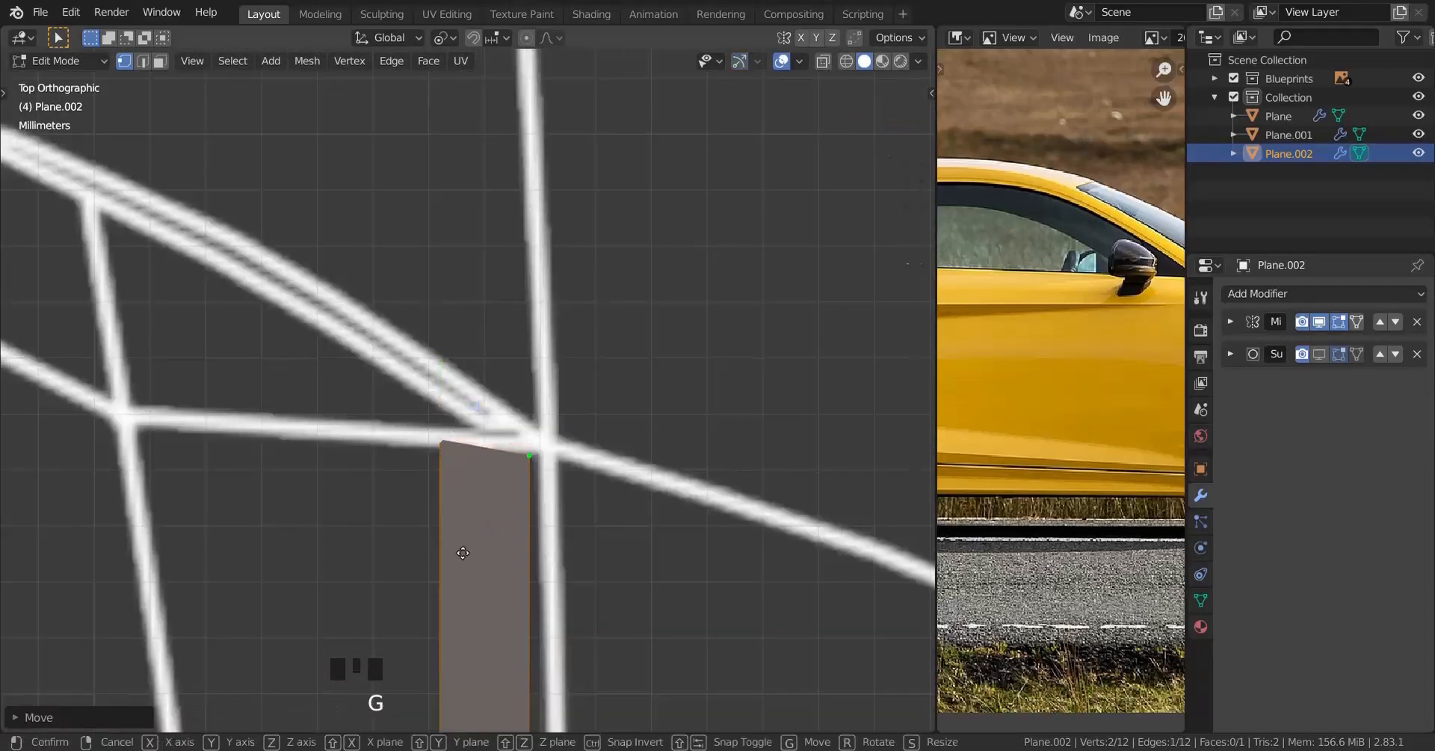
left_click(572, 467)
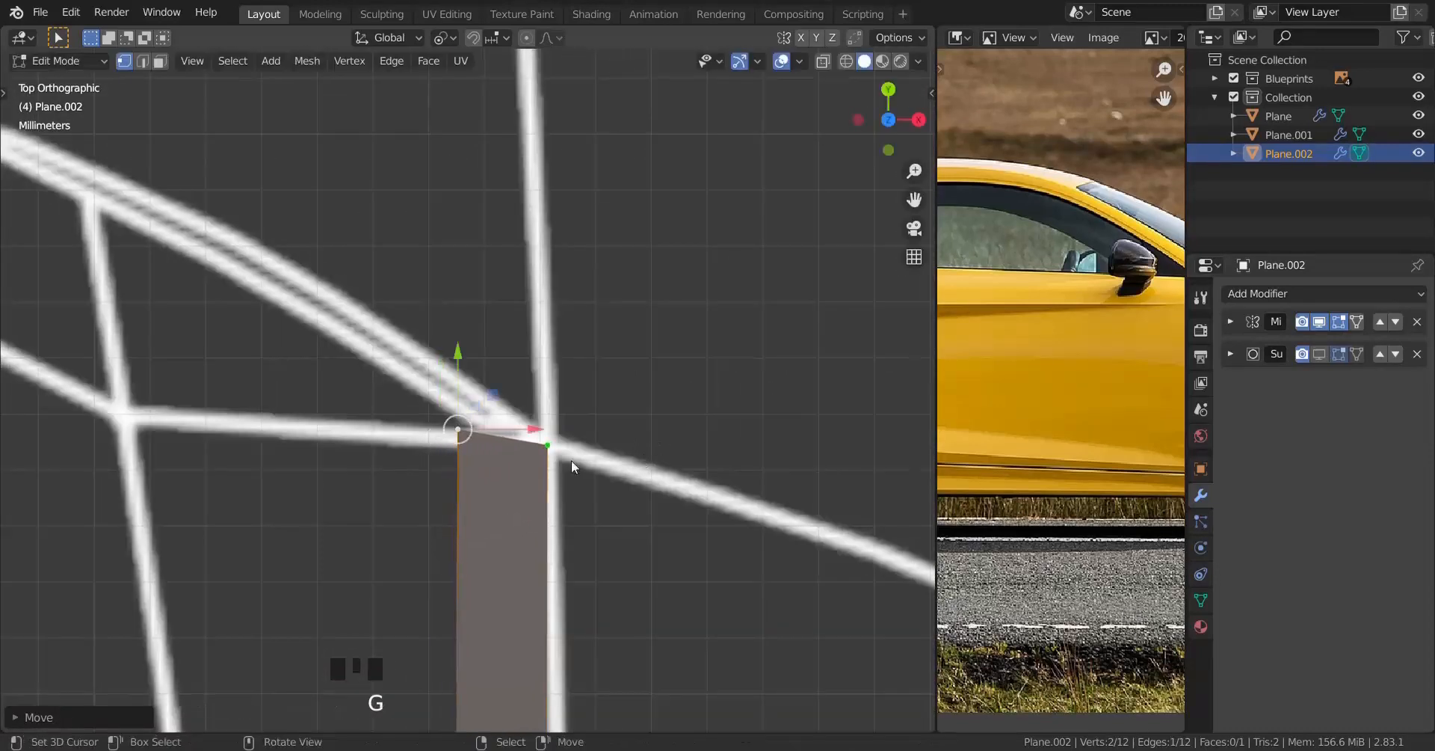
Step: Move the inner rear vertex inward along the blueprint's rear line, using see-through display
key("alt+z")
key("g")
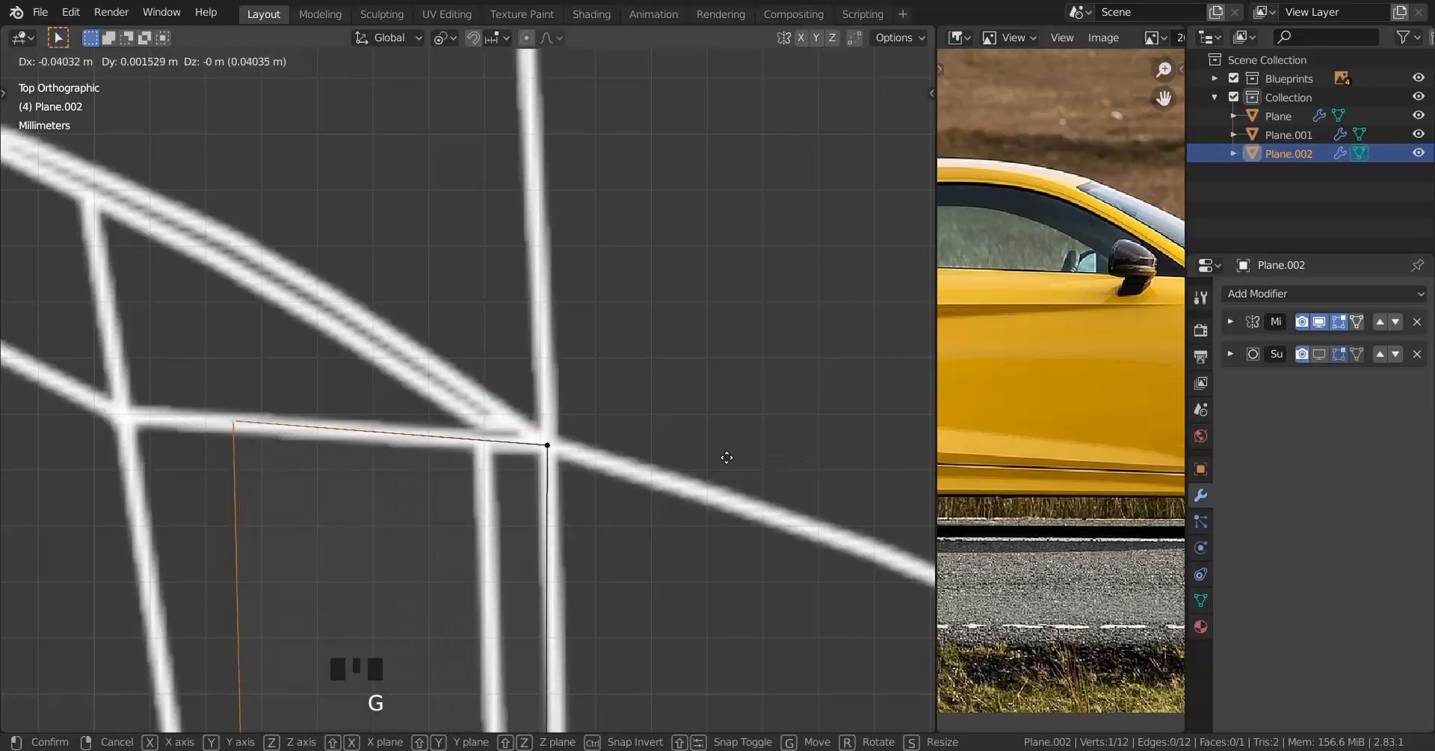
left_click(666, 483)
scroll(576, 564, "down", 13)
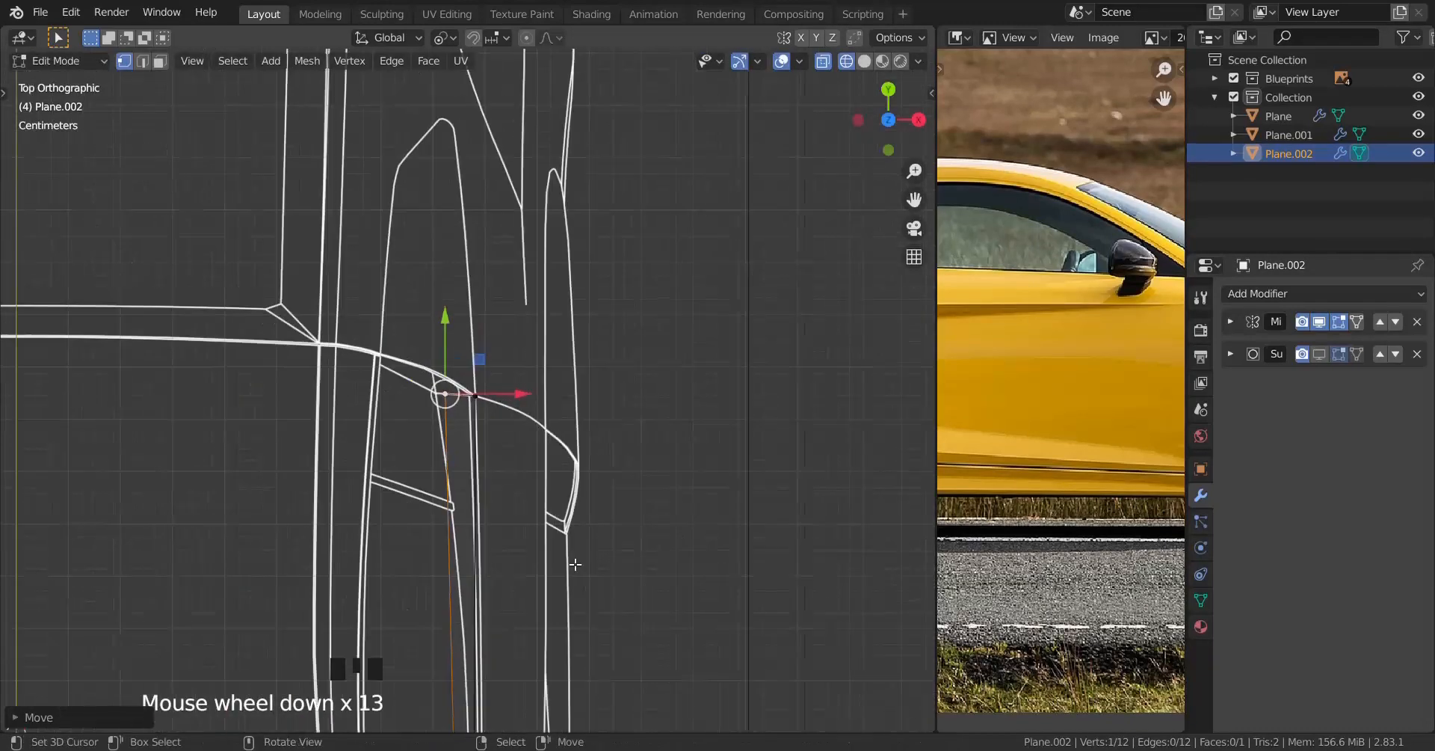
Step: Add 10 evenly spaced loop cuts across the door's window-line strip without sliding them
middle_click_drag(576, 564, 683, 273, "shift")
middle_click_drag(455, 257, 456, 346, "shift")
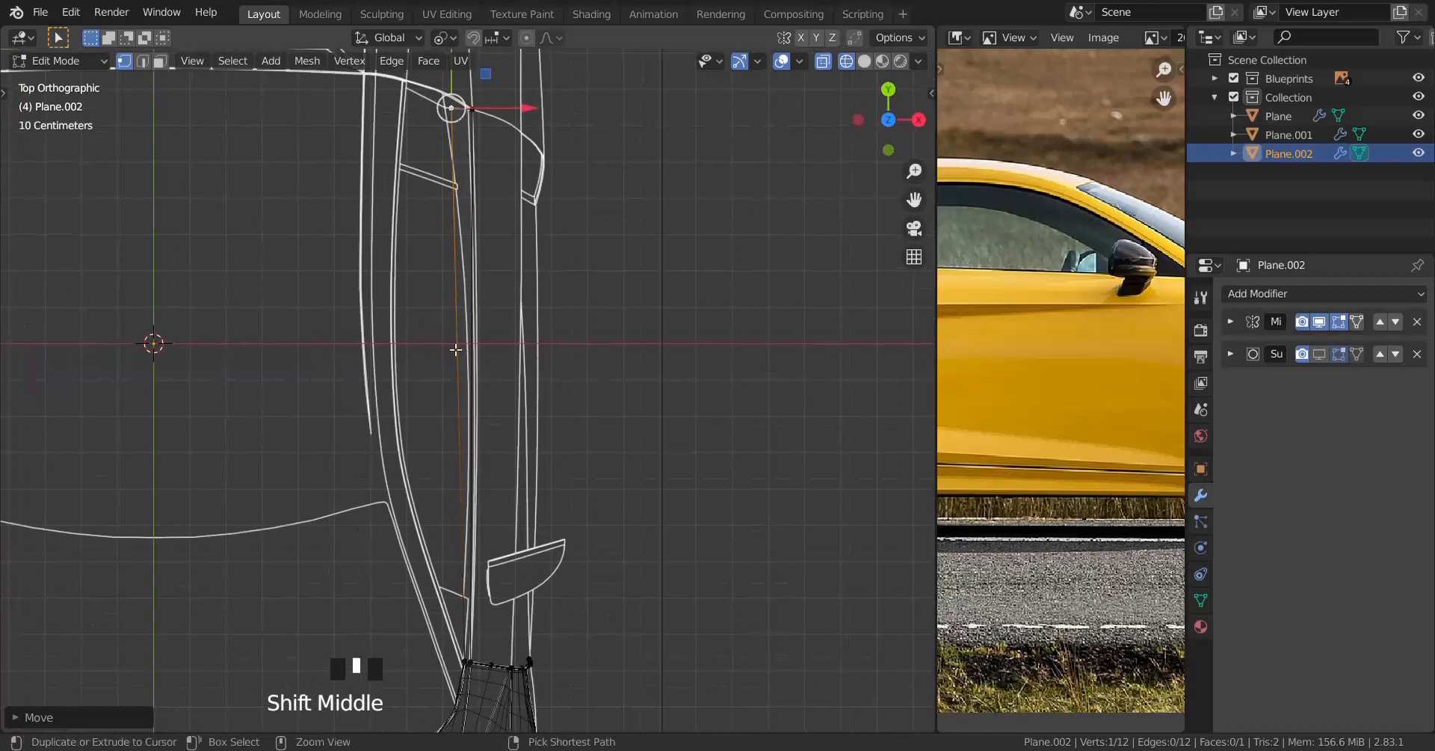
key("ctrl+r")
scroll(455, 349, "up", 9)
left_click(450, 344)
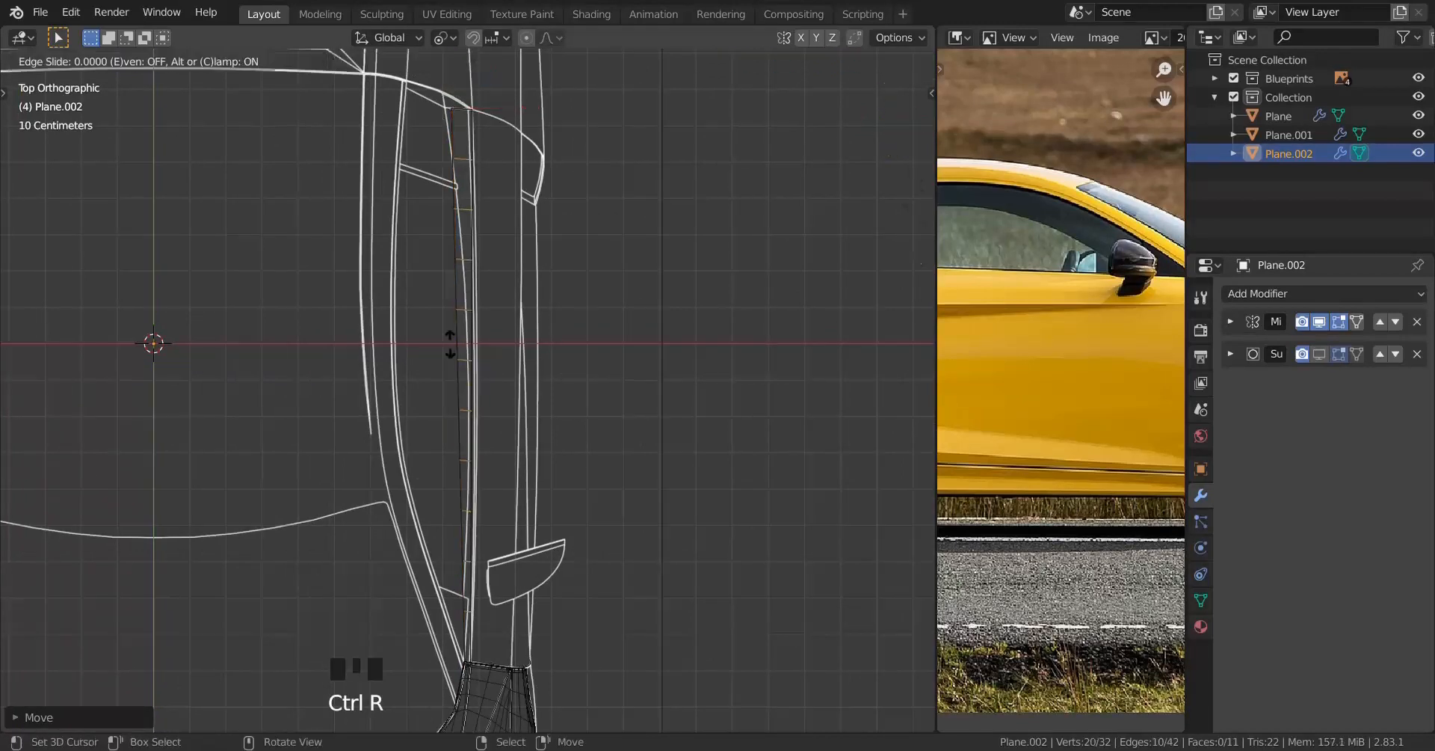
left_click(450, 344)
Step: Shift the two rearmost new cross edges of the strip outward along X onto the top blueprint's window line
scroll(458, 382, "up", 5)
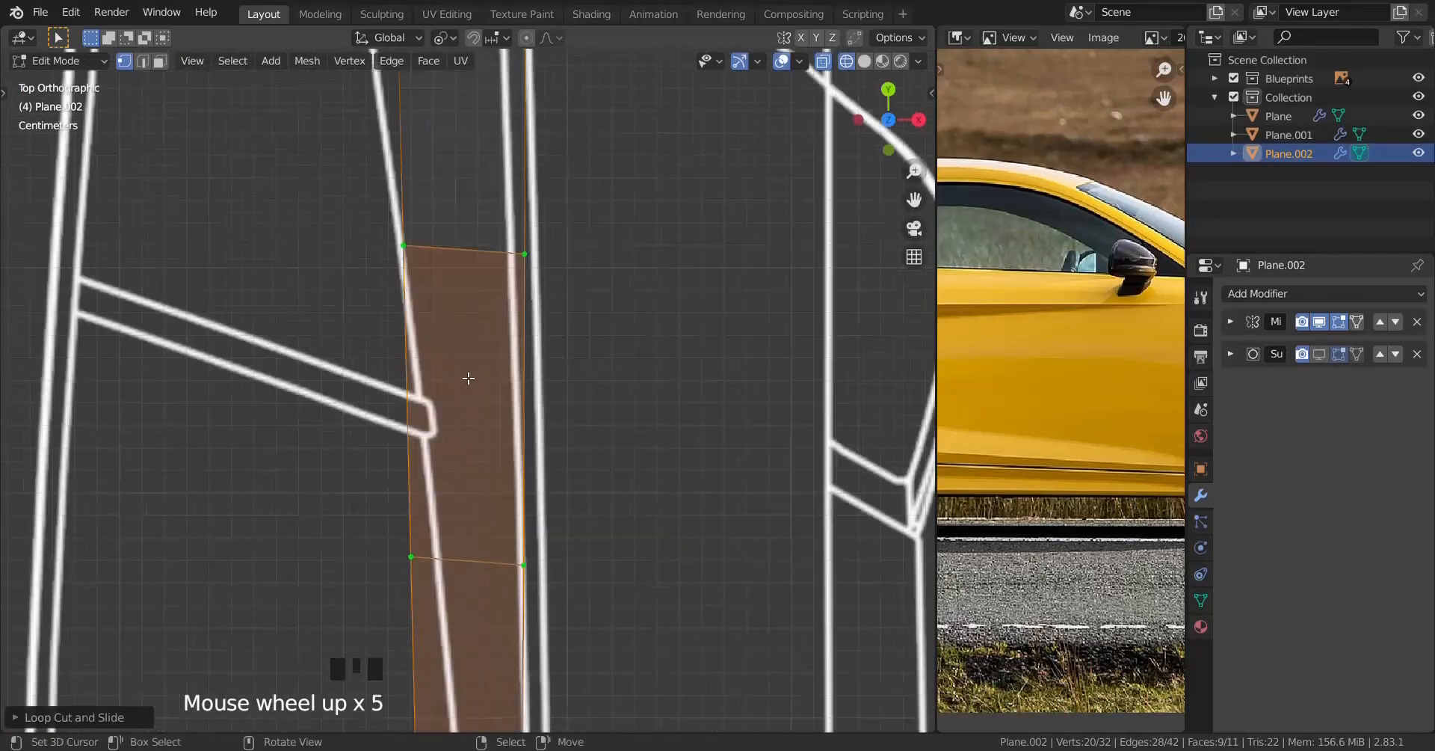
right_click(492, 270, "alt")
left_click_drag(601, 263, 702, 235)
middle_click_drag(493, 561, 492, 322, "shift")
right_click(457, 326, "alt")
left_click_drag(487, 323, 628, 323, "shift")
middle_click_drag(501, 632, 487, 370, "shift")
scroll(487, 370, "down", 1)
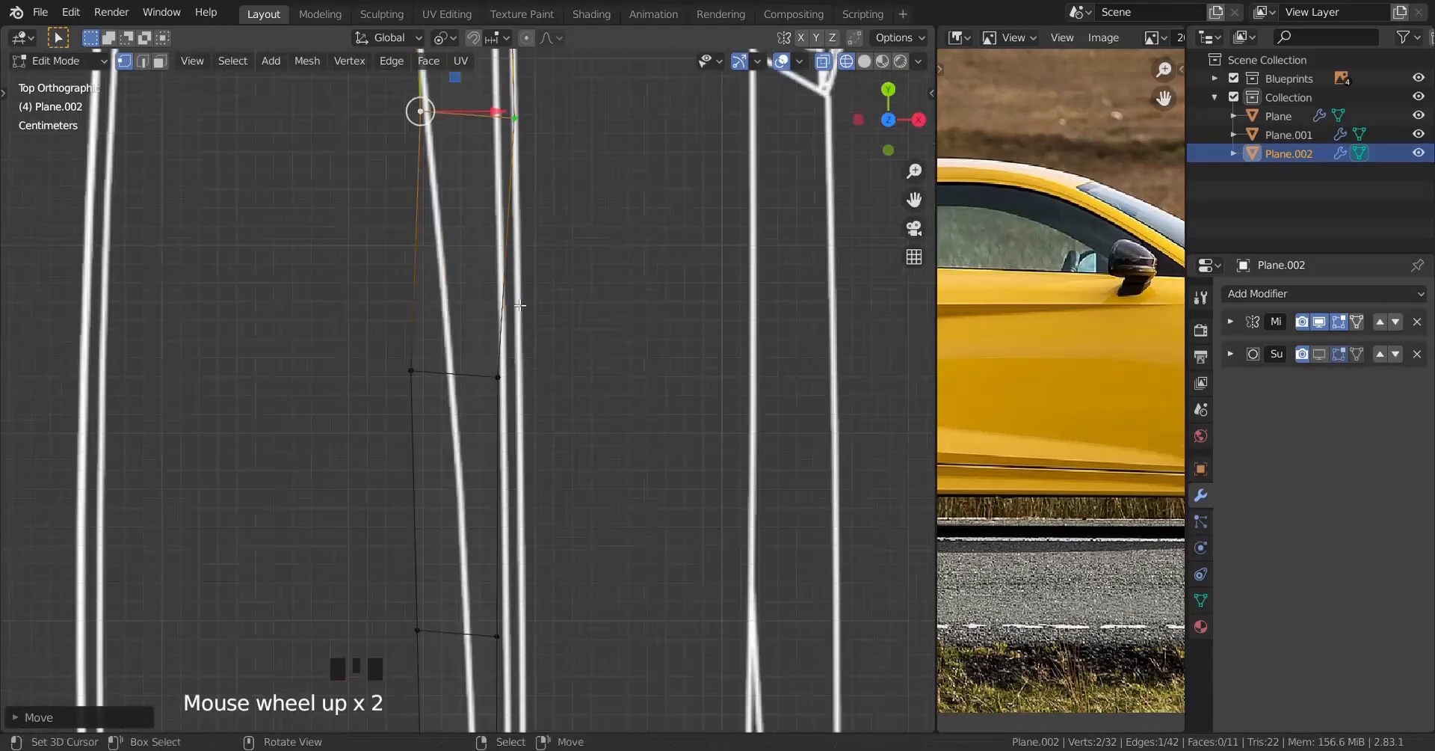
Step: Shift the next three cross edges toward the front outward along X to follow the blueprint's window line
right_click(482, 373, "alt")
left_click_drag(578, 376, 723, 340, "shift")
middle_click_drag(495, 636, 491, 272, "shift")
right_click(483, 272, "alt")
left_click_drag(570, 272, 688, 274, "shift")
scroll(516, 302, "up", 3)
right_click(514, 301, "alt")
left_click_drag(596, 302, 823, 295, "shift")
Step: Align the two cross edges around the middle of the door with the blueprint's outer window line along X
right_click(512, 302, "alt")
right_click(512, 559, "alt")
left_click_drag(598, 560, 628, 554)
middle_click_drag(628, 545, 618, 365, "shift")
right_click(505, 574, "alt")
left_click_drag(591, 576, 814, 503, "shift")
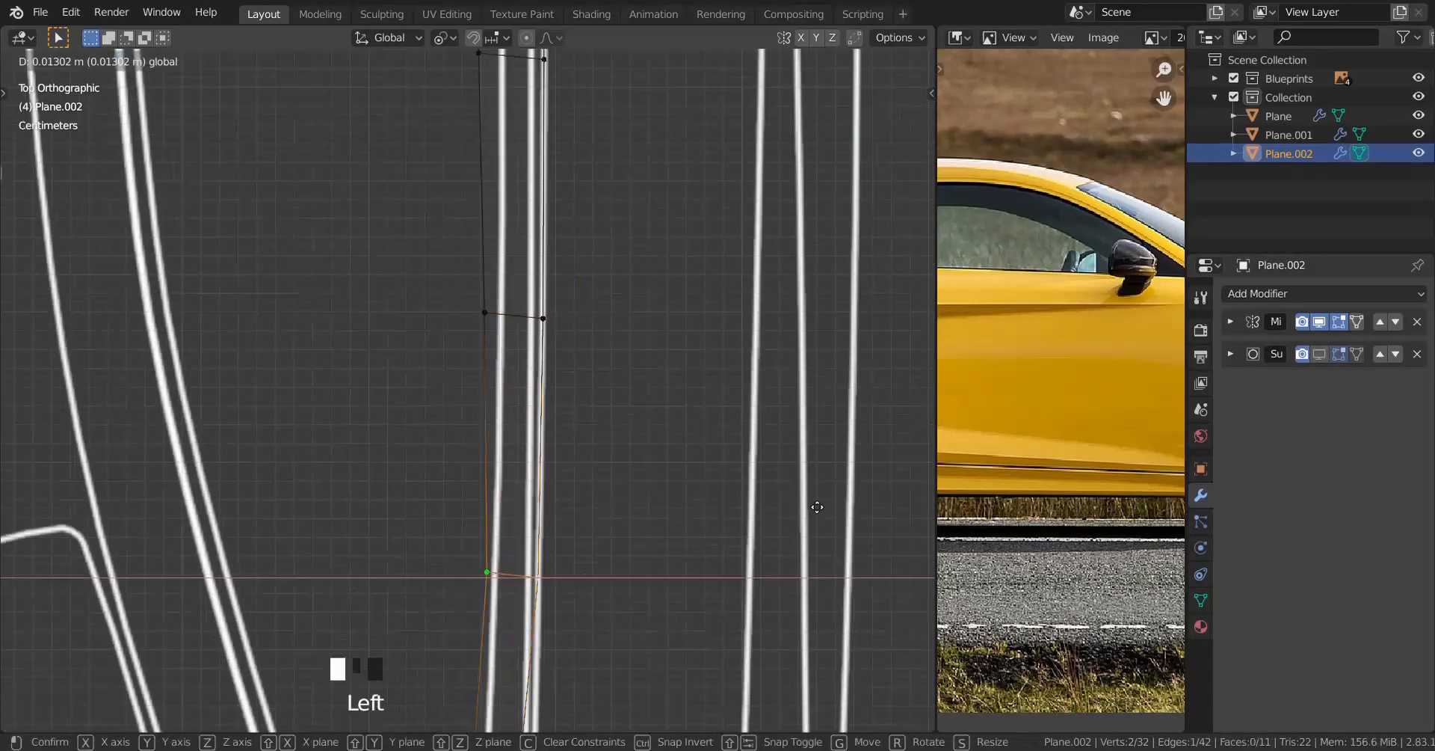
Step: Align two further cross edges just behind the mirror with the outer window line along X
middle_click_drag(539, 590, 546, 307, "shift")
right_click(489, 527, "alt")
left_click_drag(561, 527, 731, 494, "shift")
middle_click_drag(535, 621, 525, 383, "shift")
scroll(527, 389, "up", 1)
right_click(505, 527, "alt")
left_click_drag(586, 529, 697, 441, "shift")
Step: Move the three inner strip vertices behind the mirror outward along X onto the blueprint's inner window line
middle_click_drag(513, 368, 526, 429, "shift")
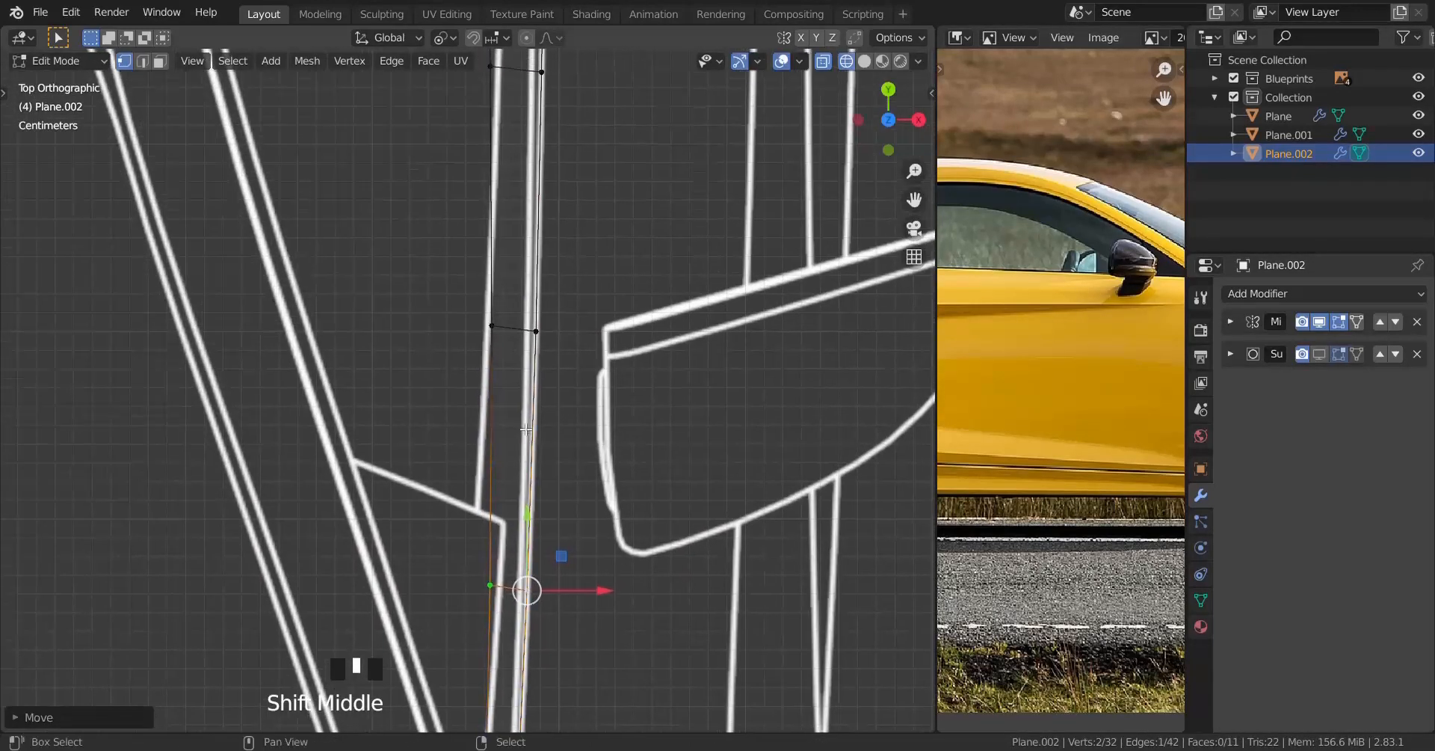
middle_click_drag(508, 317, 571, 423, "shift")
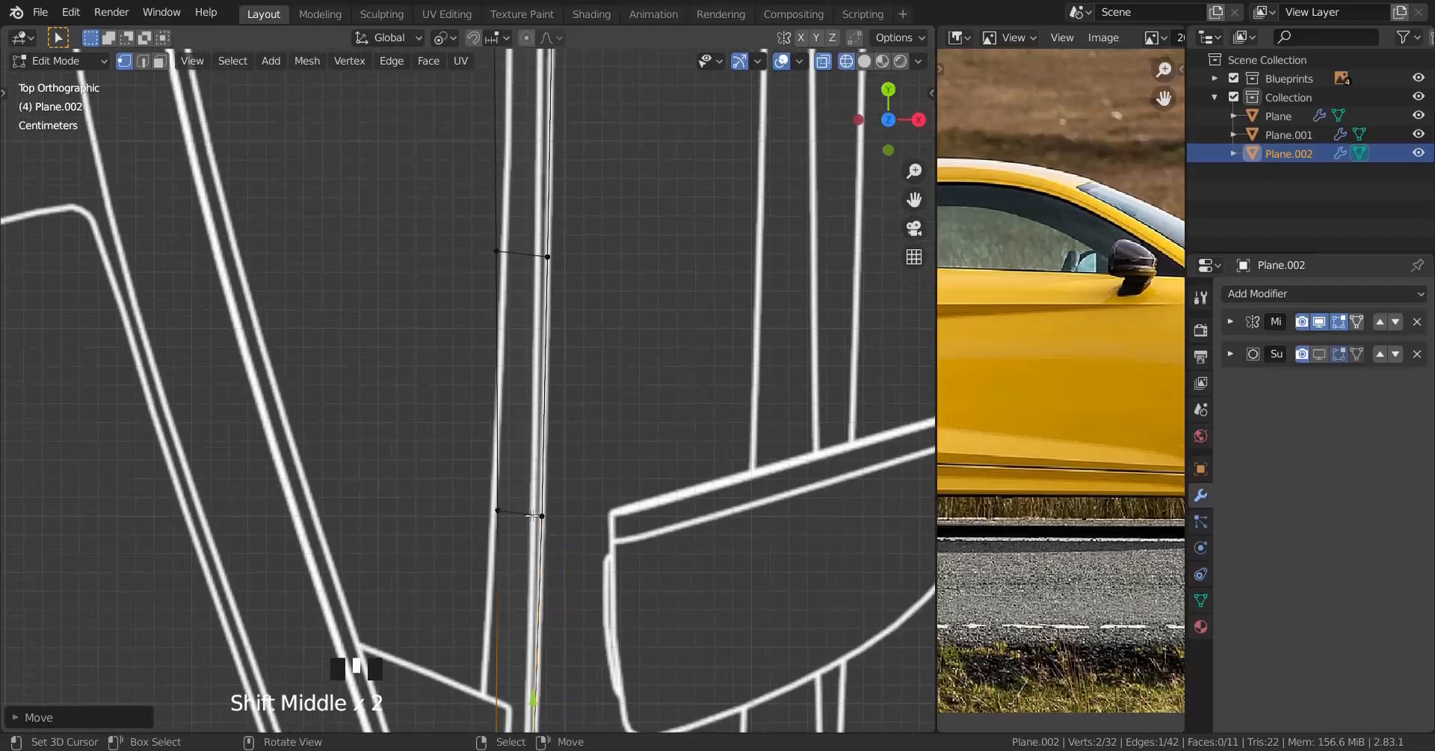
scroll(496, 344, "up", 1)
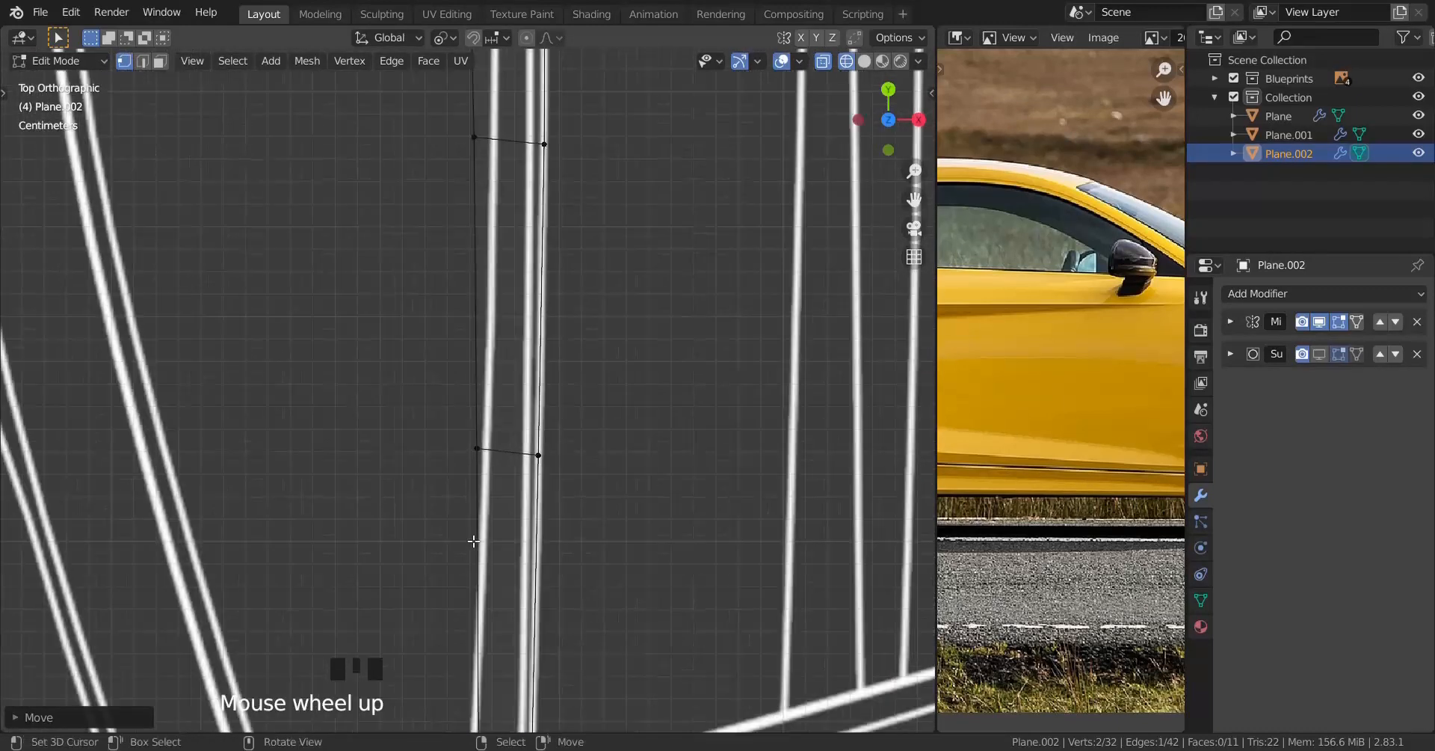
right_click(475, 451)
left_click_drag(563, 453, 658, 405)
middle_click_drag(471, 286, 486, 574, "shift")
right_click(485, 417)
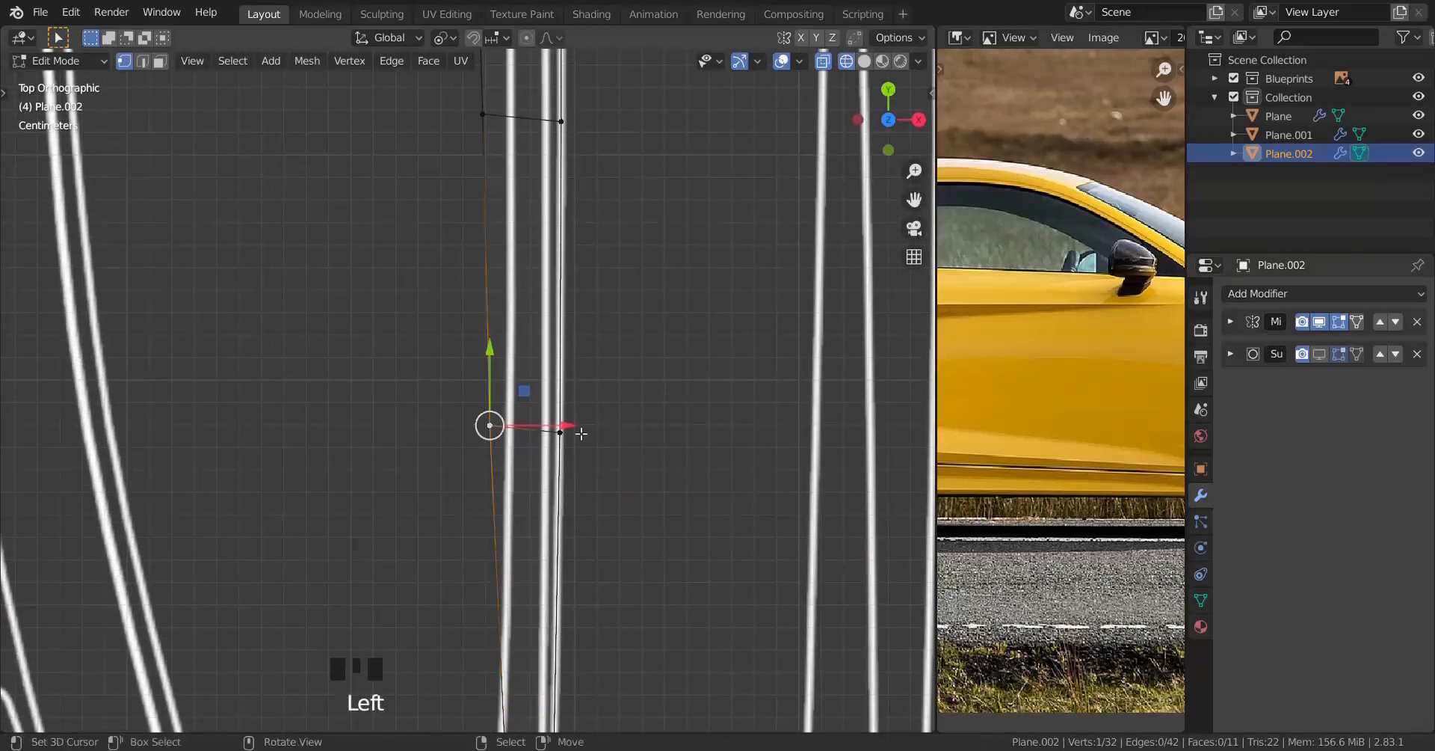
left_click_drag(573, 427, 707, 420)
middle_click_drag(522, 113, 532, 387, "shift")
right_click(497, 387)
left_click_drag(570, 387, 767, 381)
Step: Move the next three inner vertices around the middle of the door outward along X onto the inner window line
middle_click_drag(462, 255, 505, 553, "shift")
right_click(521, 376)
left_click_drag(599, 376, 857, 309)
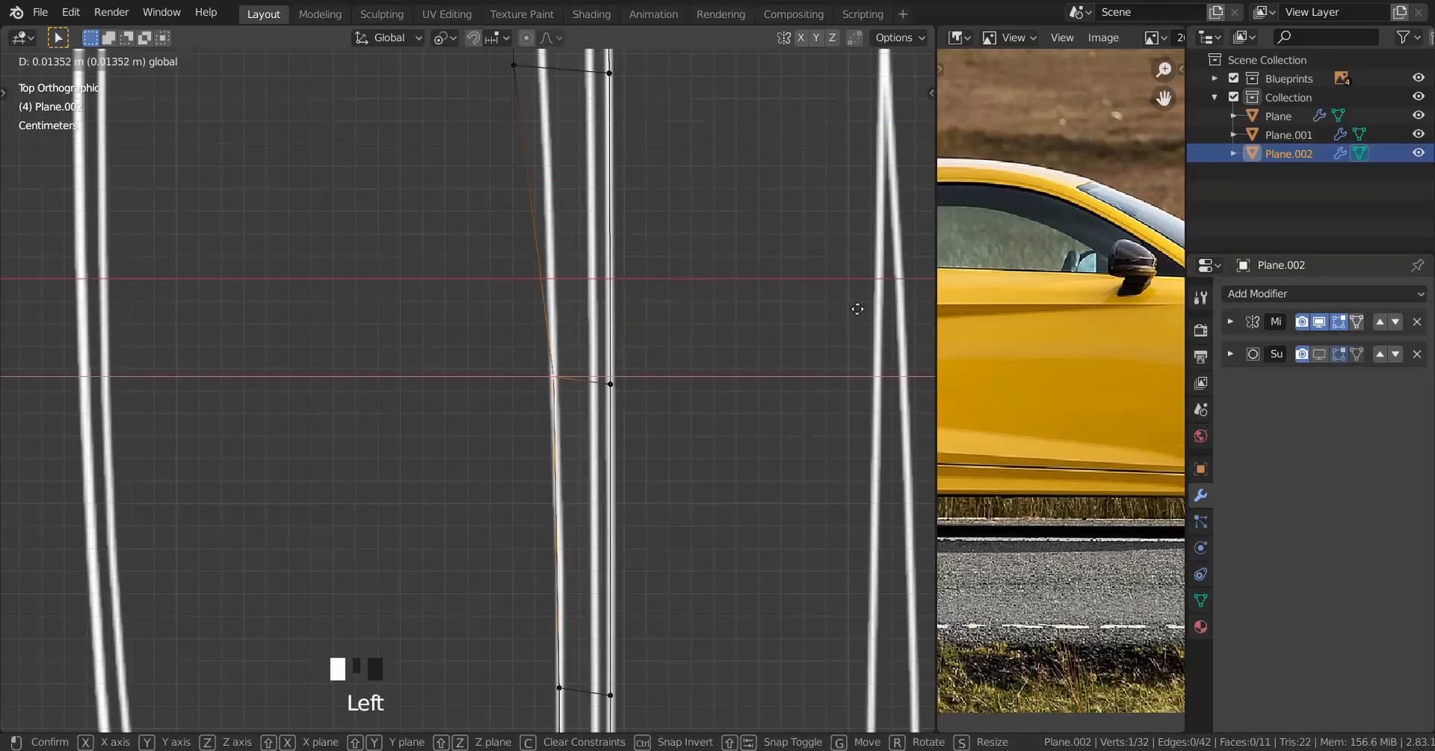
middle_click_drag(486, 262, 505, 552, "shift")
right_click(532, 356)
left_click_drag(607, 355, 901, 303)
right_click(559, 420)
left_click_drag(634, 420, 868, 343)
Step: Fit the remaining rear inner vertices to the inner window line and place the corner vertex on the blueprint's rear corner
right_click(564, 336)
left_click_drag(639, 336, 730, 321)
right_click(546, 453)
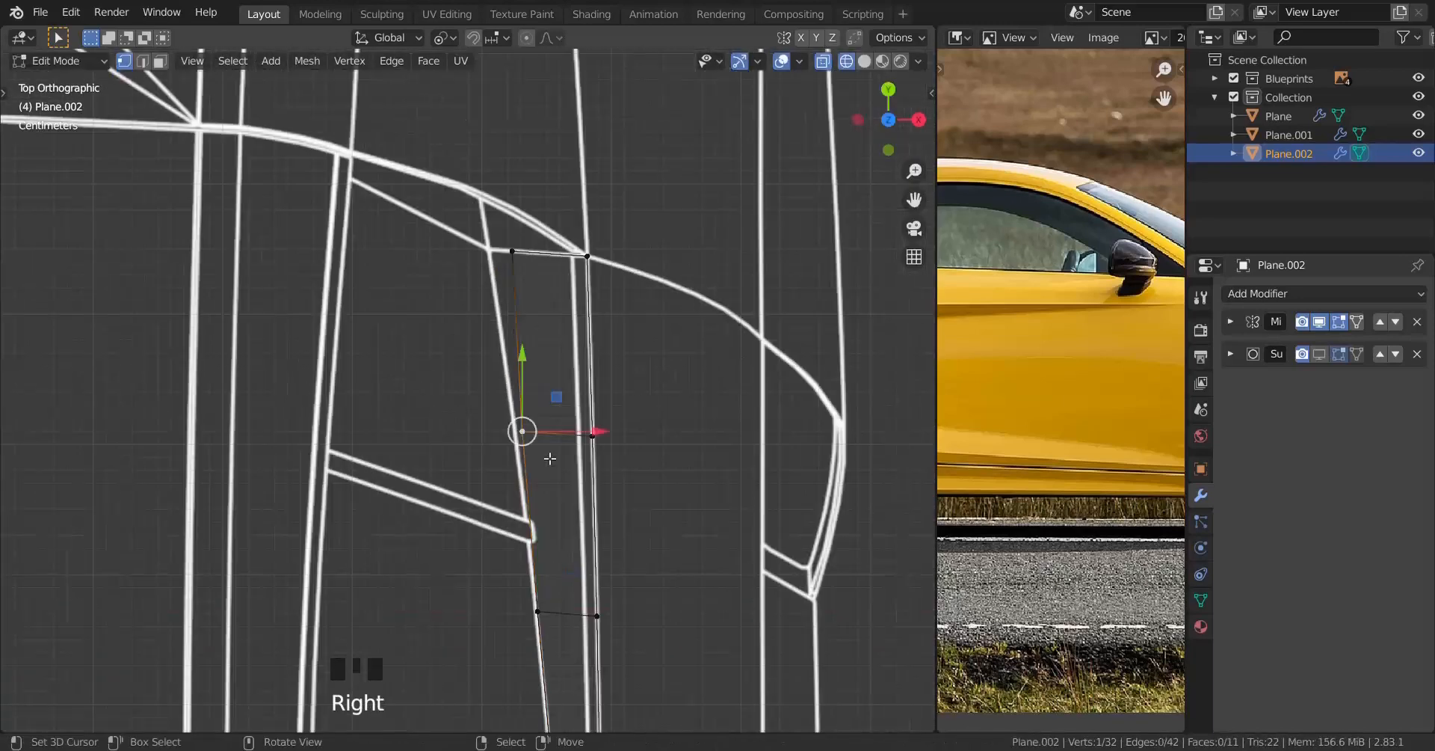
key("g")
left_click(487, 356)
Step: In side view, raise the strip's rear end and the neighbouring vertex pair along Z onto the window line
key("KP_3")
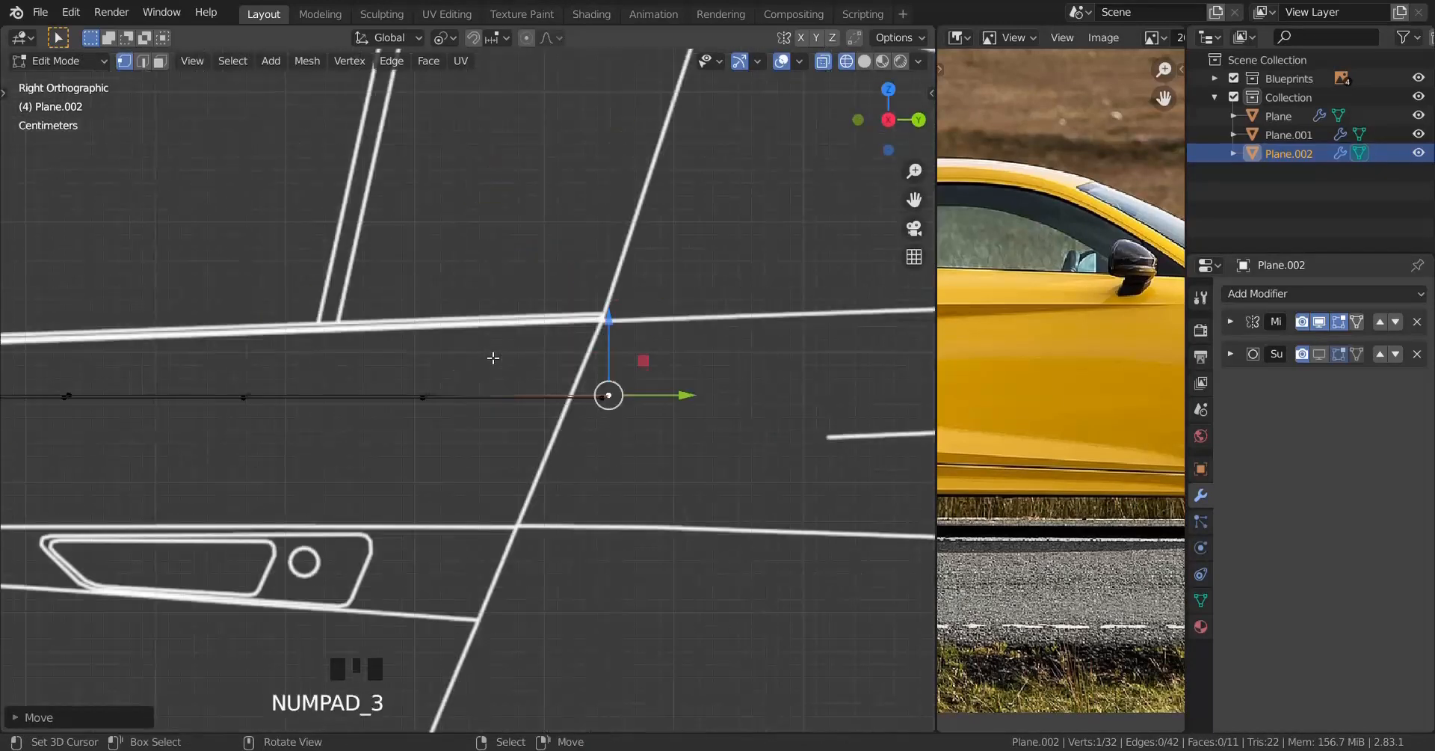
left_click_drag(544, 334, 705, 539)
scroll(527, 550, "up", 1)
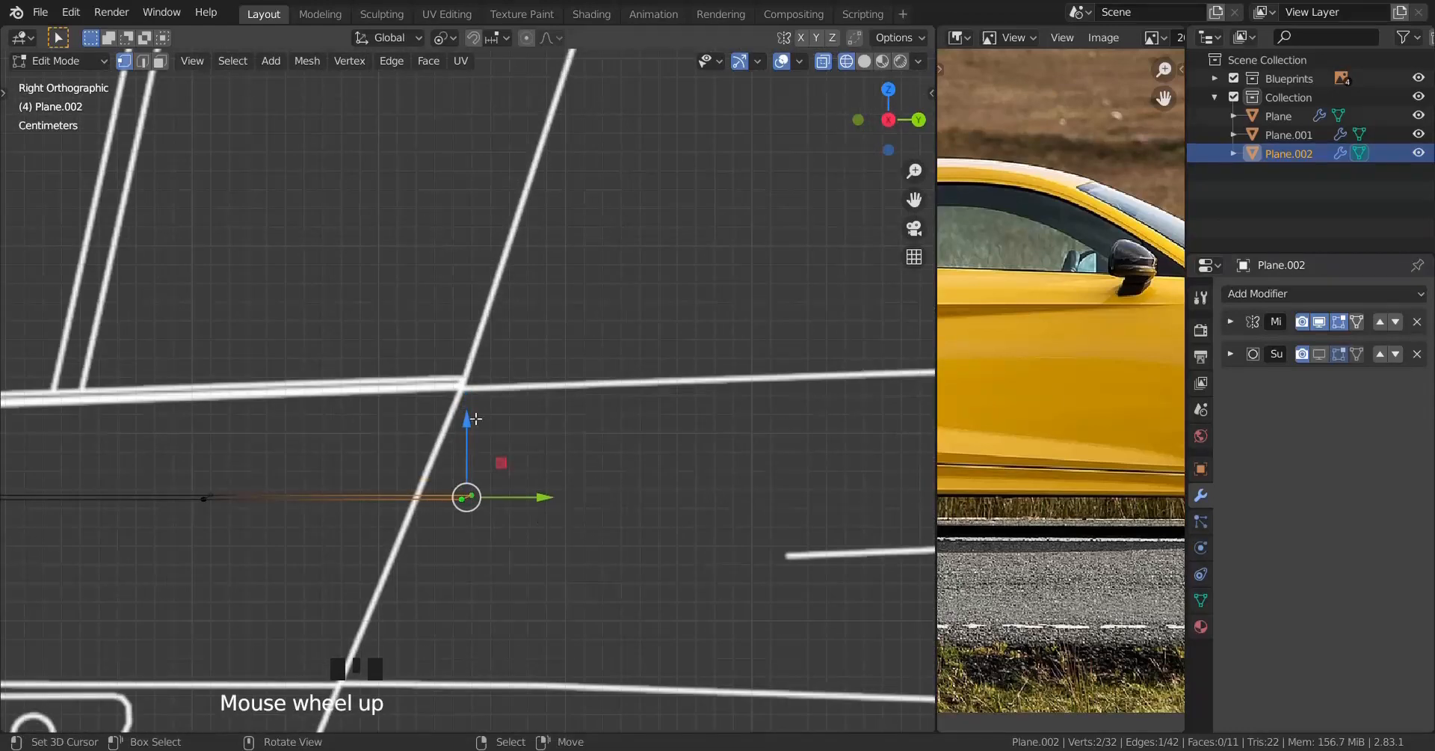
left_click_drag(467, 430, 466, 352)
middle_click_drag(202, 446, 469, 381, "shift")
left_click_drag(445, 407, 504, 457)
left_click_drag(475, 360, 516, 269)
Step: Raise the next two vertex pairs toward the front along Z onto the window line, and save the file
middle_click_drag(223, 402, 456, 382, "shift")
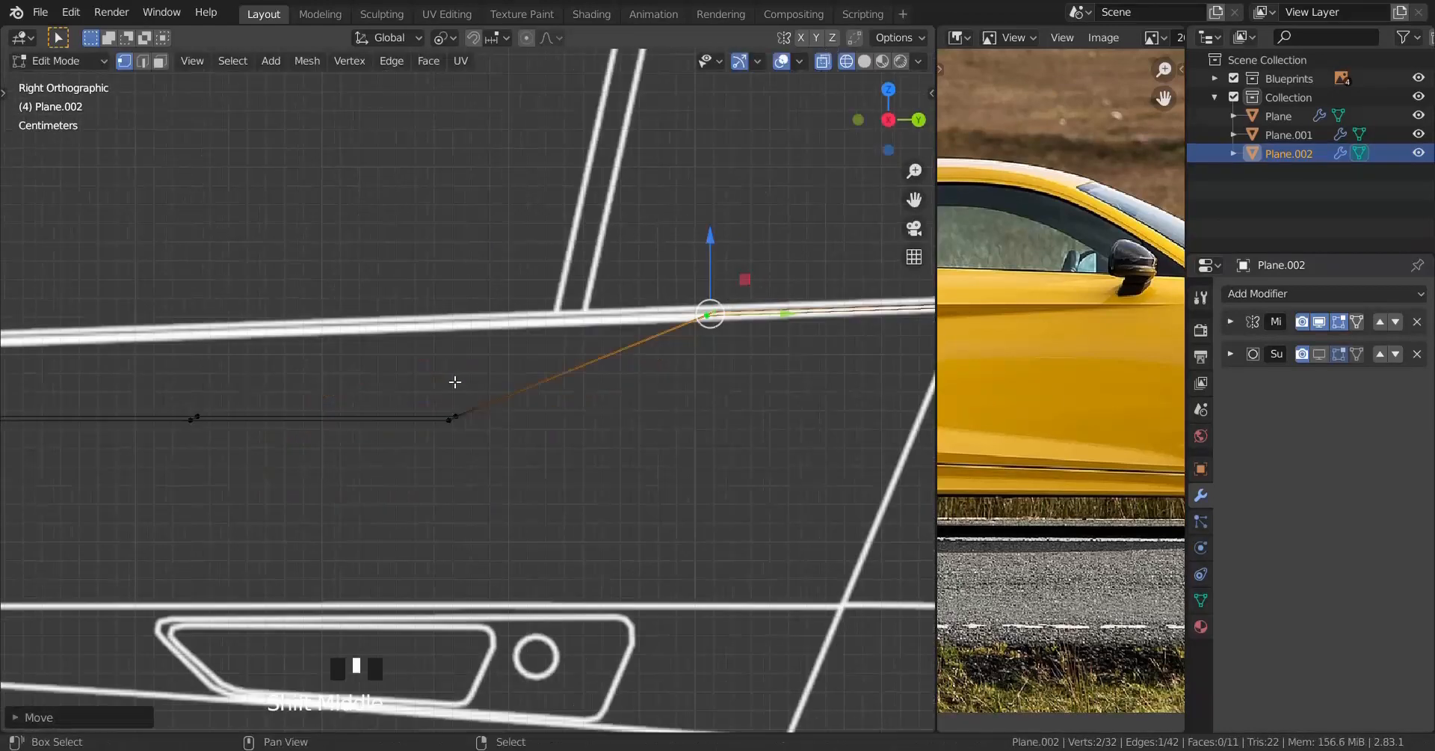
left_click_drag(432, 390, 487, 442)
left_click_drag(457, 351, 472, 258)
middle_click_drag(232, 328, 471, 330, "shift")
middle_click_drag(393, 327, 628, 328, "shift")
left_click_drag(639, 392, 695, 447)
left_click_drag(670, 341, 702, 253)
key("ctrl+s")
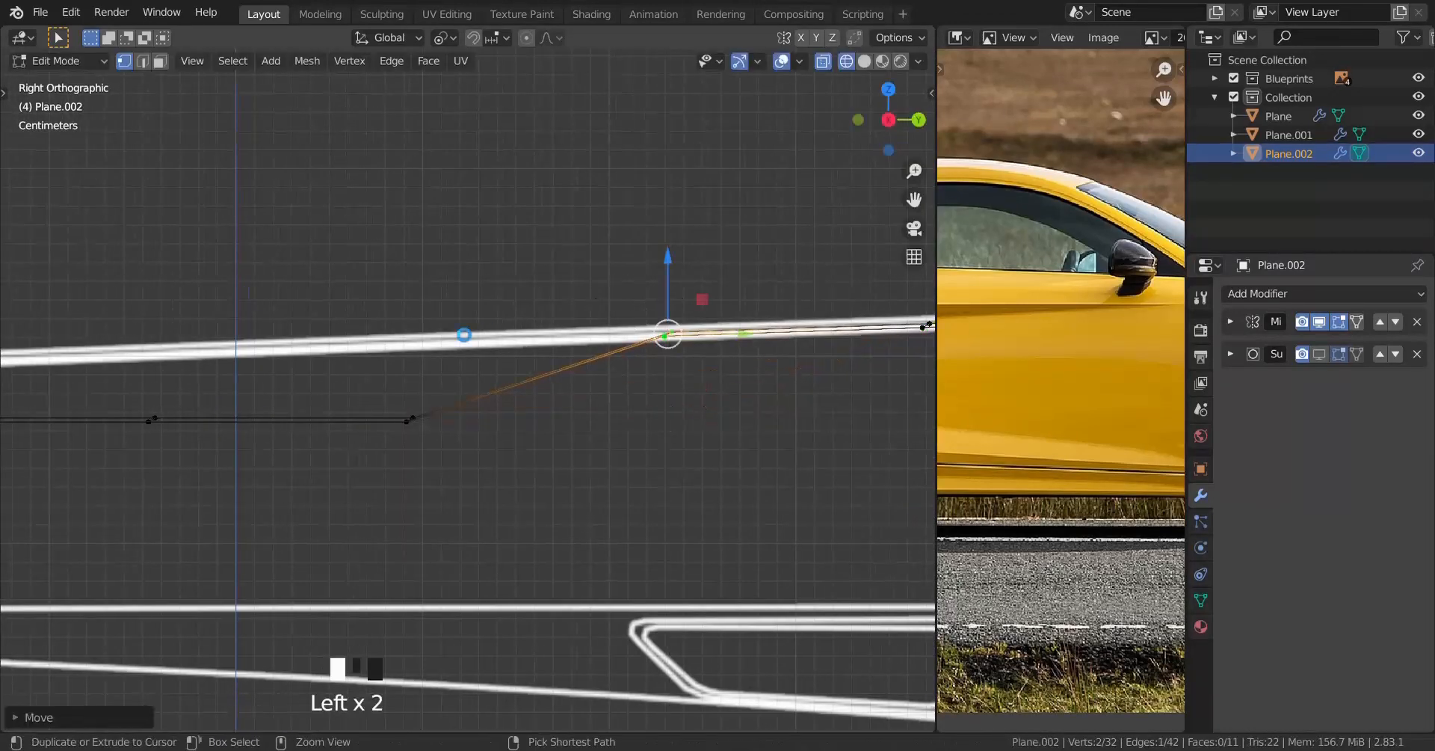
Step: Raise two more vertex pairs above and ahead of the door handle along Z onto the side blueprint's window line
scroll(461, 334, "up", 1)
middle_click_drag(461, 334, 627, 359, "shift")
left_click_drag(538, 432, 598, 487)
left_click_drag(566, 383, 583, 289)
middle_click_drag(448, 330, 663, 302, "shift")
left_click_drag(437, 385, 523, 478)
left_click_drag(473, 346, 516, 254)
Step: Raise the following two vertex pairs around the middle of the door along Z to meet the window line
middle_click_drag(359, 329, 544, 338, "shift")
left_click_drag(314, 374, 486, 541)
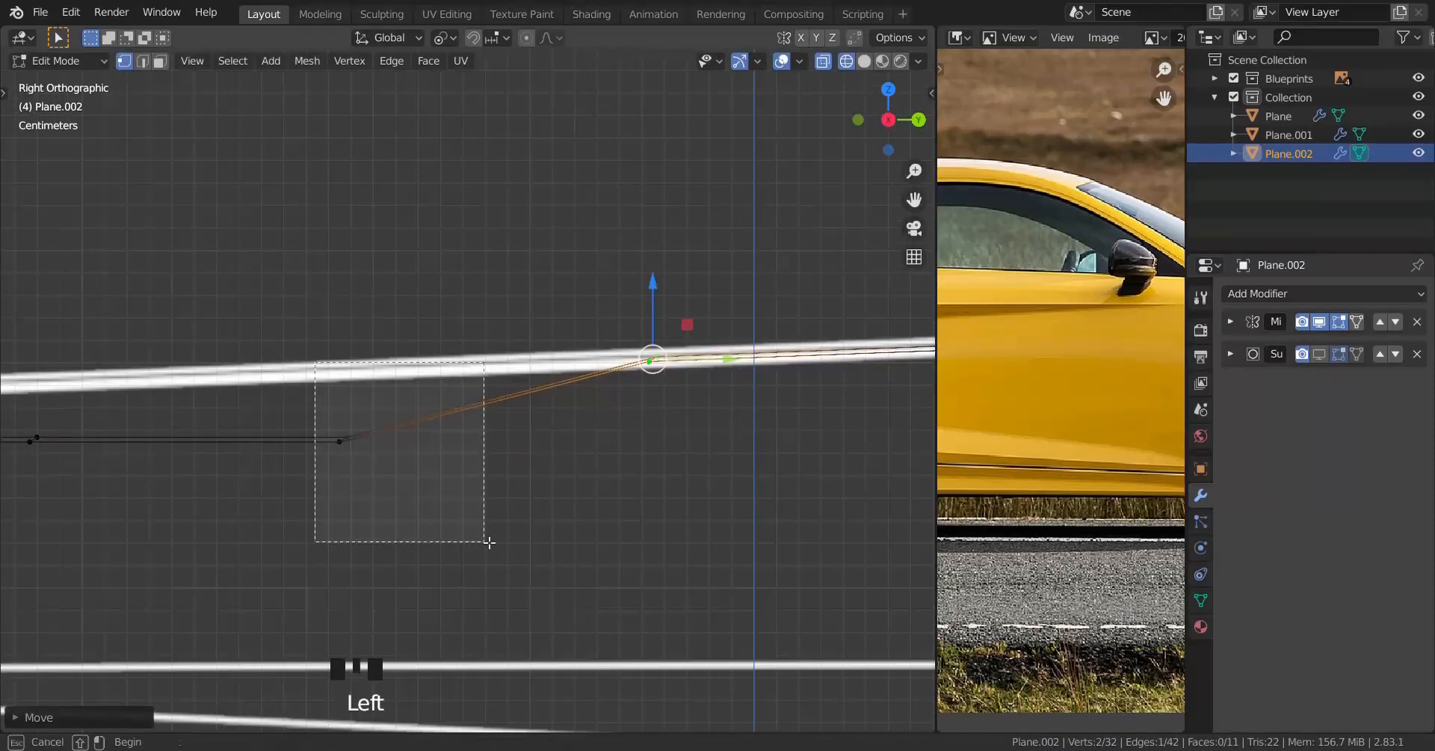
left_click_drag(350, 357, 478, 240)
middle_click_drag(164, 329, 510, 331, "shift")
left_click_drag(348, 404, 430, 490)
left_click_drag(380, 365, 393, 308)
Step: Raise the last three vertex pairs behind and beneath the mirror along Z onto the window line
middle_click_drag(45, 366, 580, 374, "shift")
left_click_drag(553, 408, 646, 490)
left_click_drag(606, 370, 617, 327)
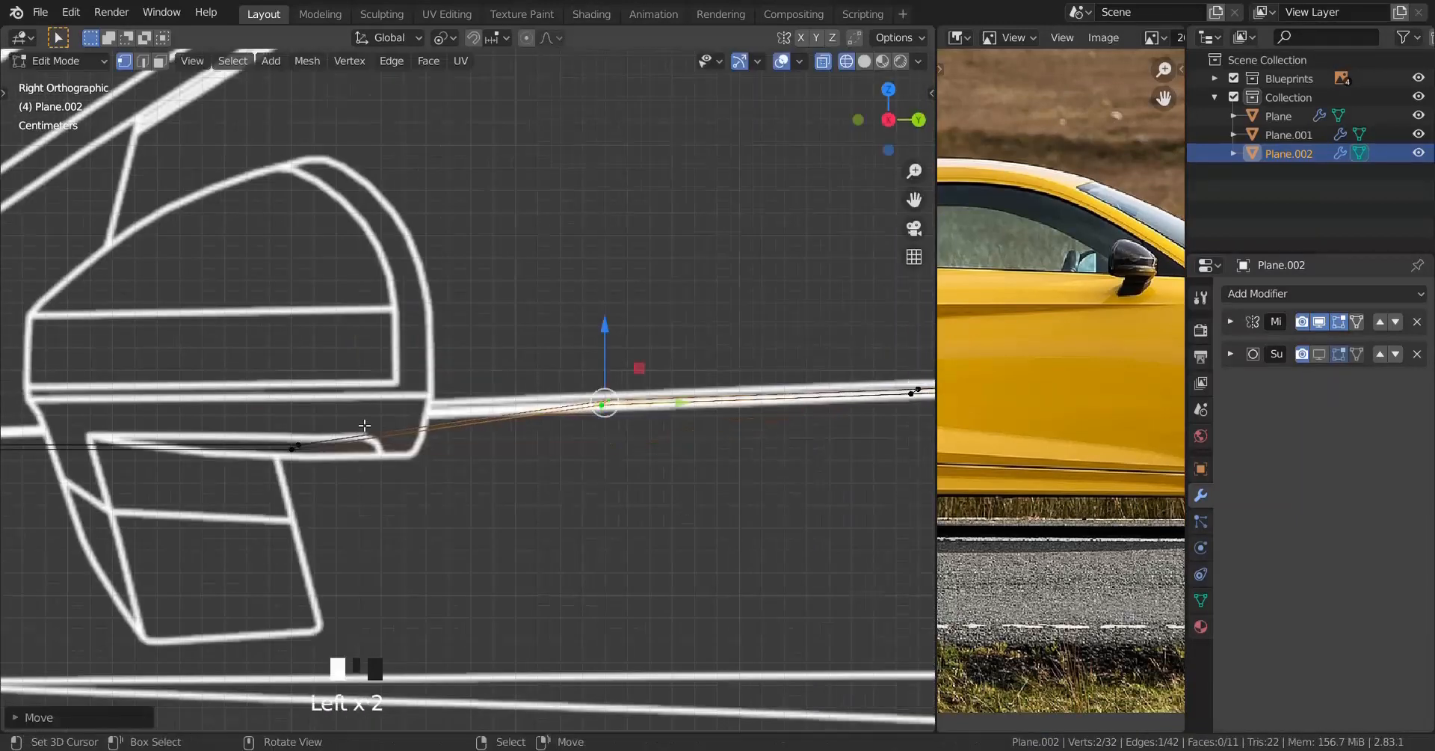
middle_click_drag(361, 426, 701, 444, "shift")
left_click_drag(587, 423, 680, 509)
left_click_drag(635, 388, 639, 365)
left_click_drag(277, 422, 374, 512)
left_click_drag(328, 390, 330, 375)
Step: Extrude the front door edge's vertex at the crease line about 1.46 m rearward to the door's rear seam
scroll(333, 381, "down", 7)
middle_click_drag(370, 515, 479, 498, "shift")
scroll(362, 487, "up", 3)
scroll(391, 550, "up", 6)
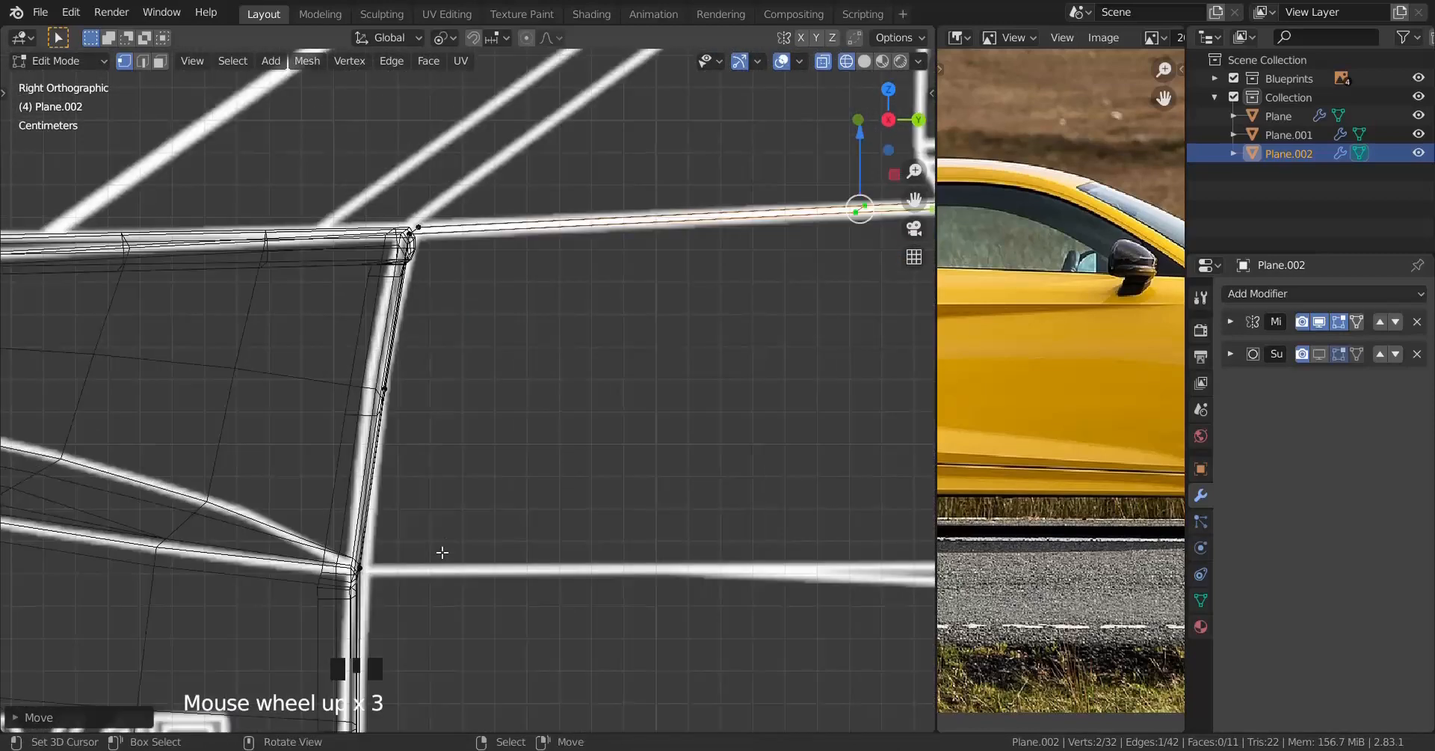
scroll(374, 575, "down", 14)
scroll(480, 560, "up", 5)
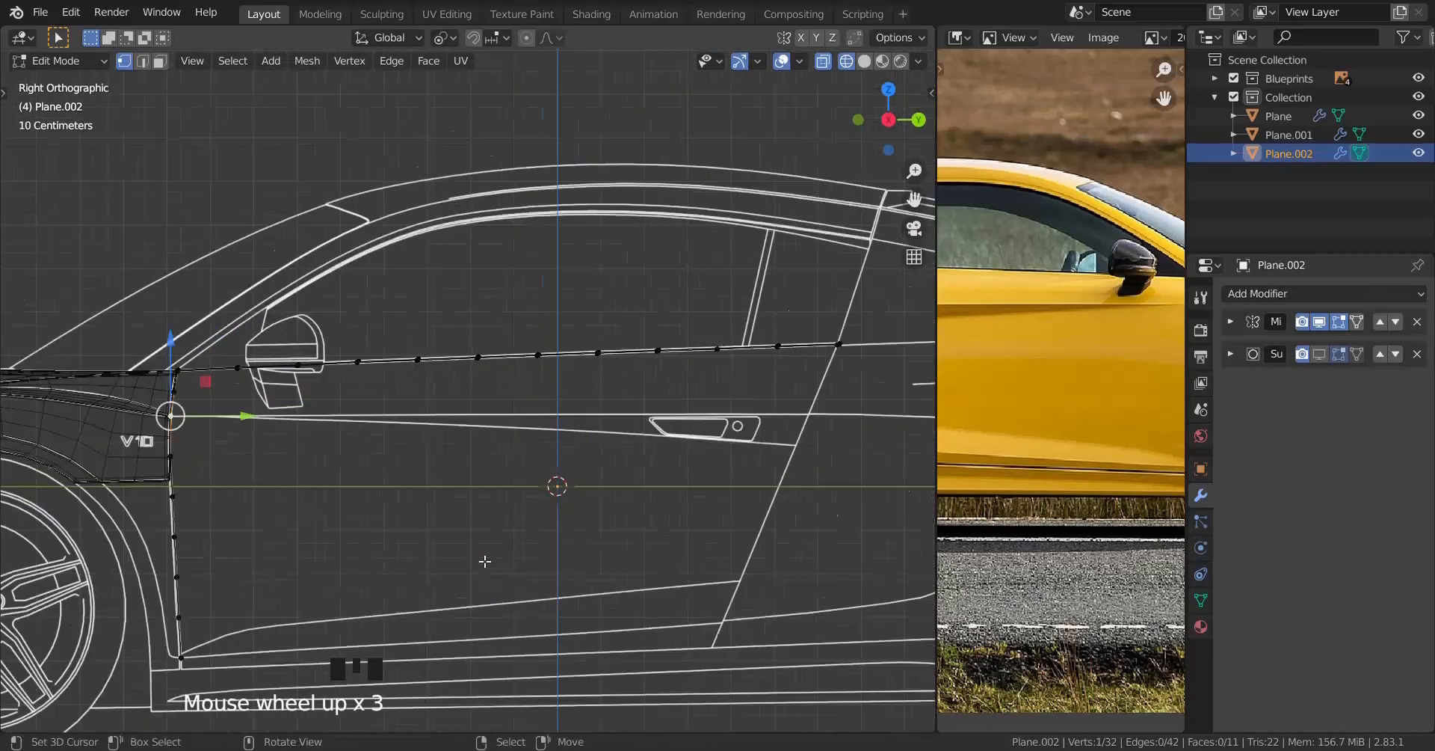
scroll(264, 561, "down", 1)
key("e")
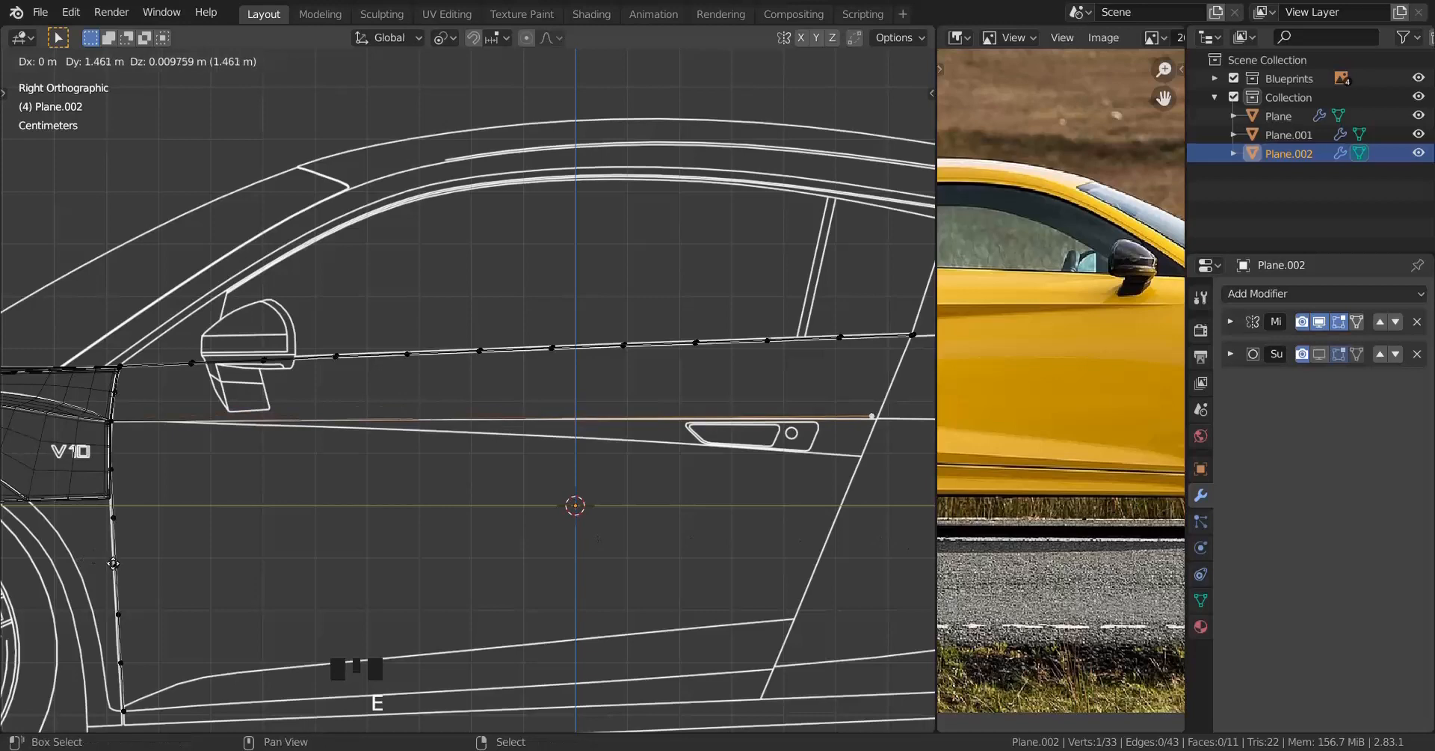
left_click(119, 566)
Step: Fine-position the extruded vertex where the crease line meets the door's rear seam in side view
middle_click_drag(523, 553, 306, 554, "shift")
scroll(517, 534, "up", 8)
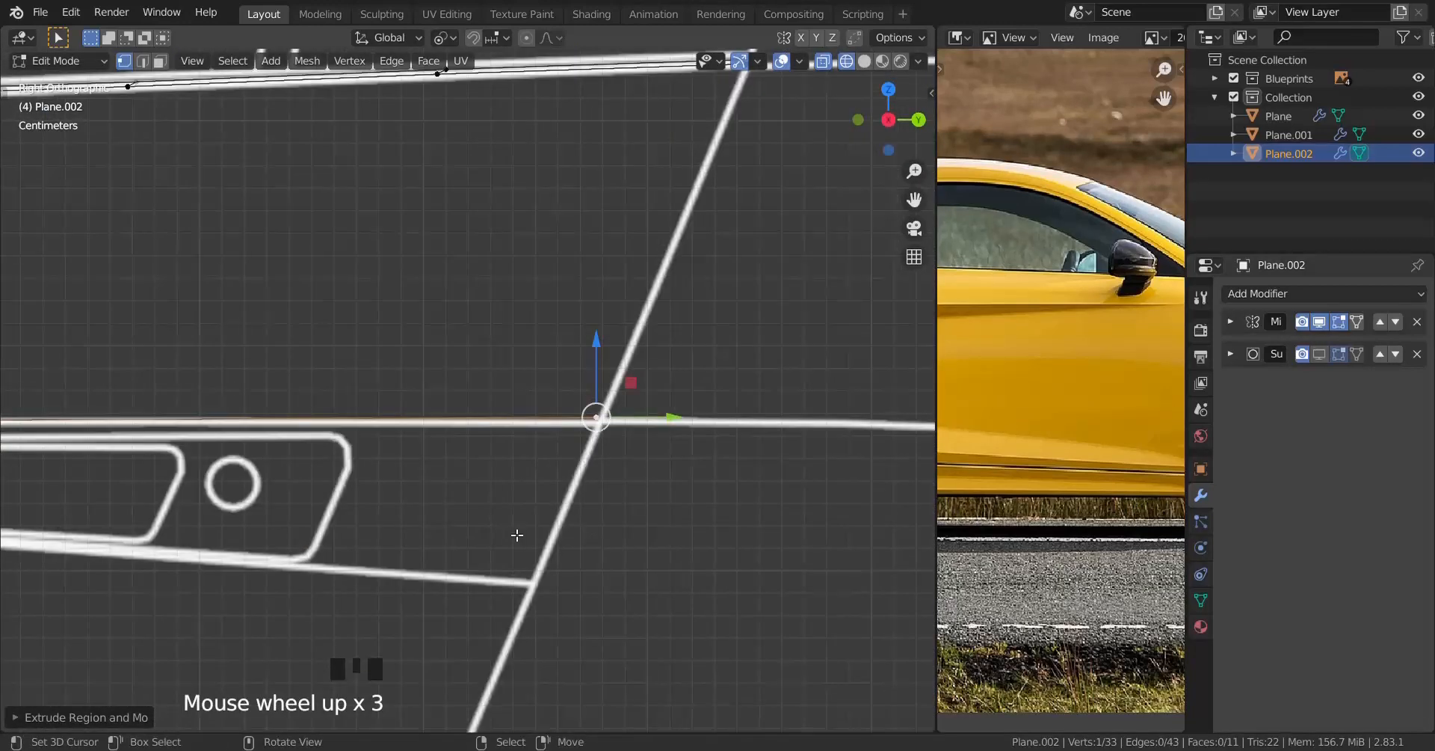
key("g")
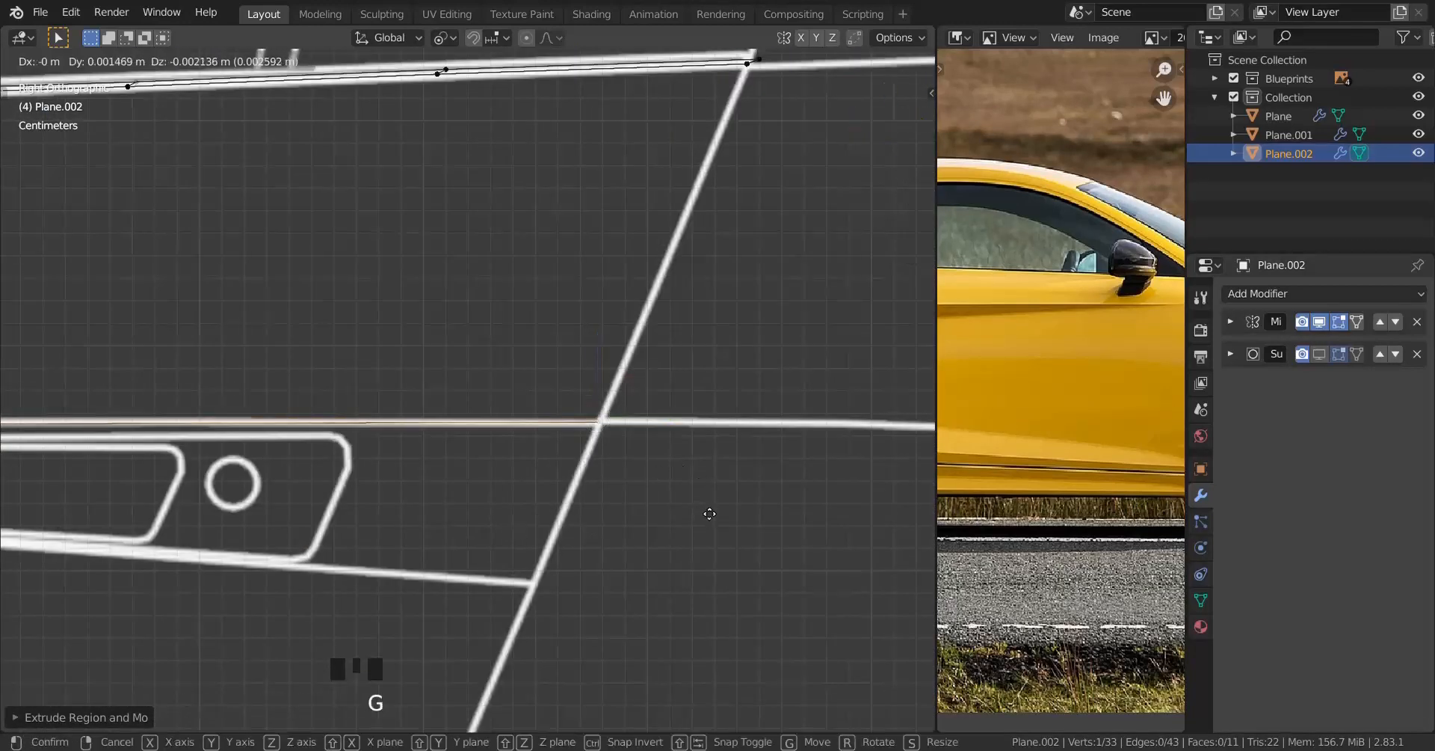
left_click(704, 514)
Step: In top view, move the crease's rear vertex outward about 0.027 m along X onto the body line's intersection with the rear seam
key("KP_7")
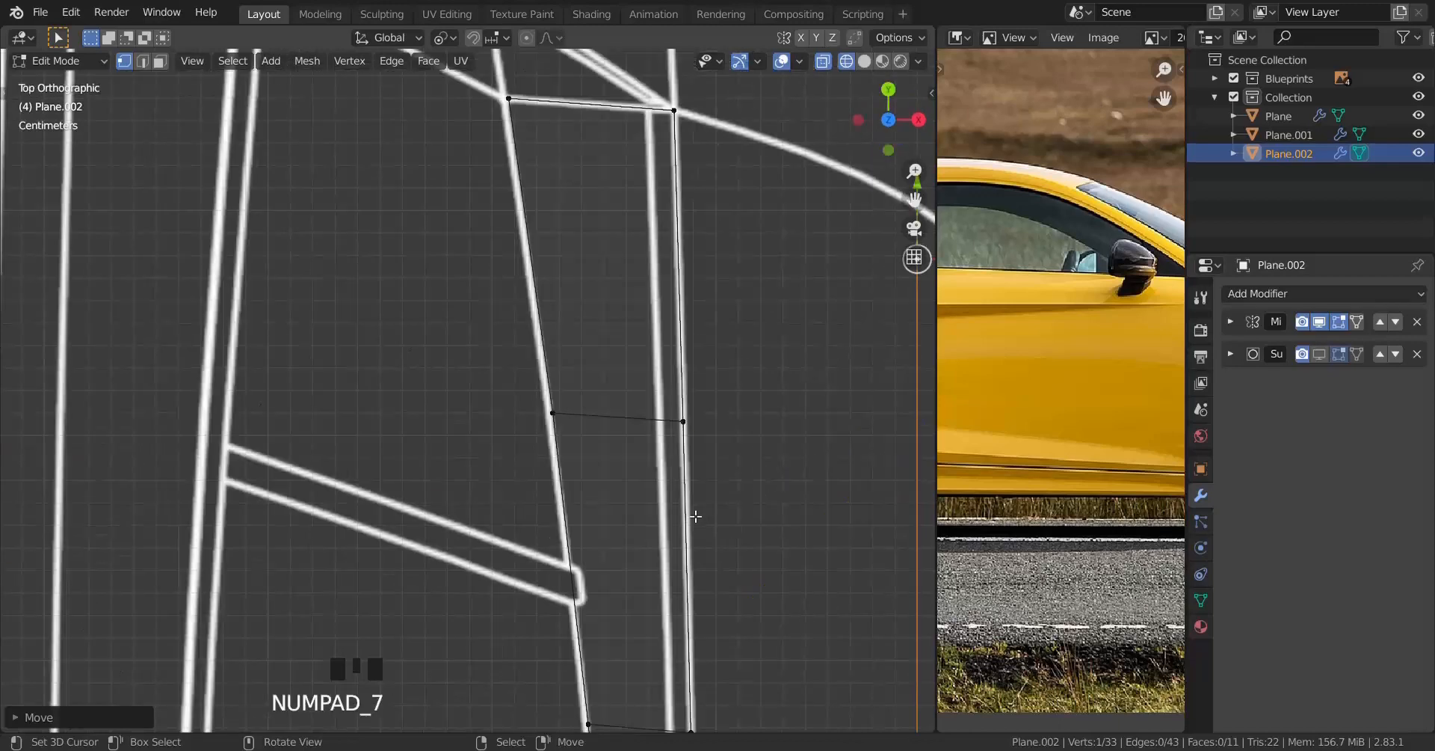
middle_click_drag(695, 516, 598, 515, "shift")
scroll(598, 523, "up", 4)
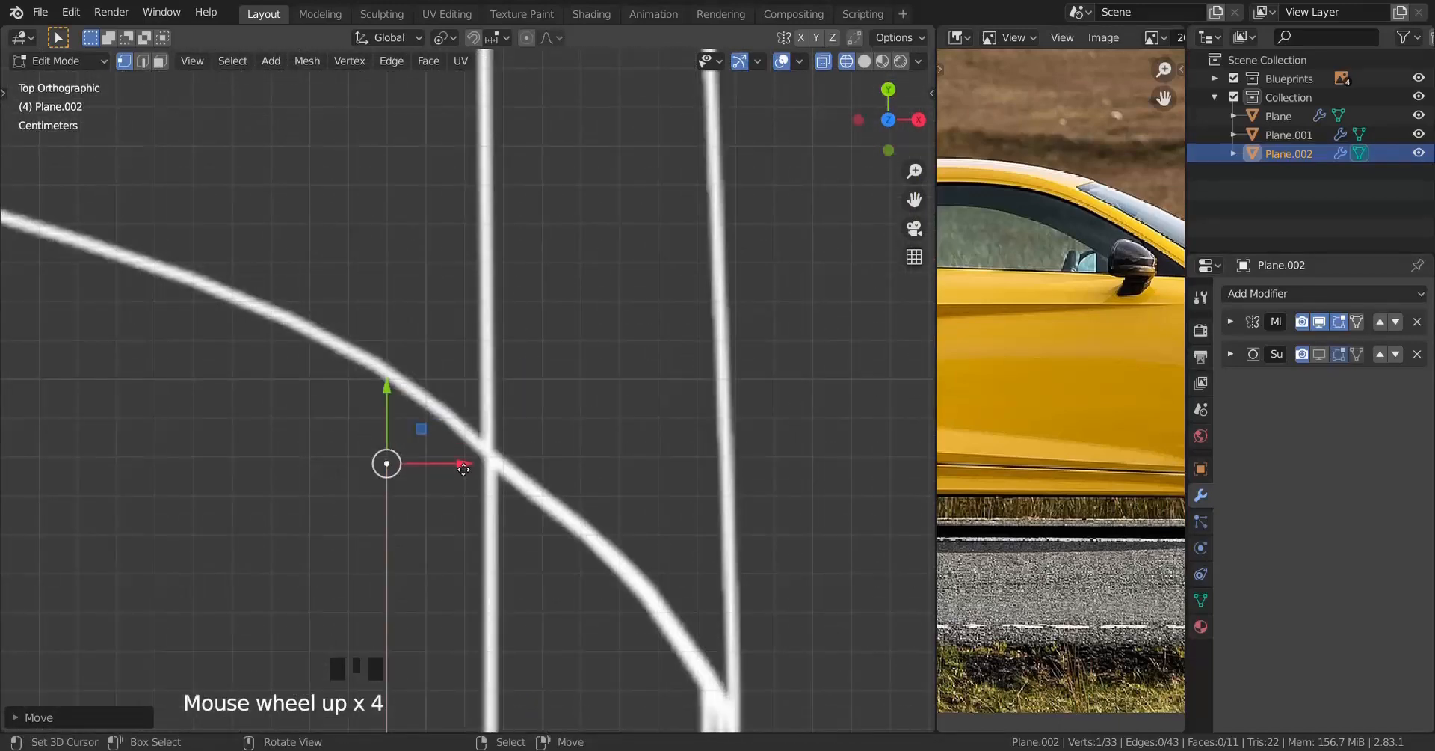
left_click_drag(464, 469, 583, 417)
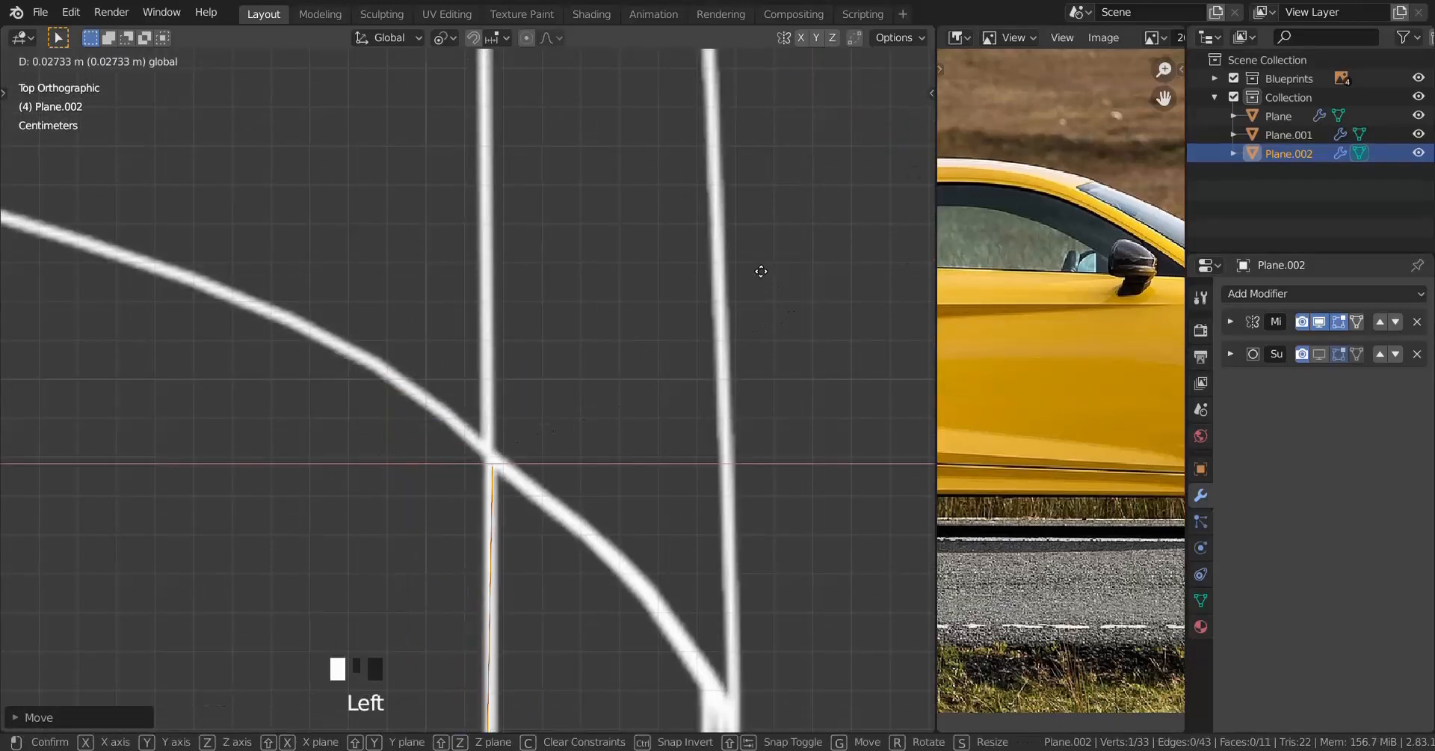
left_click_drag(761, 270, 762, 270)
Step: Subdivide the long crease edge with 10 evenly spaced cuts in side view, leaving them centred
scroll(551, 545, "down", 12)
middle_click_drag(503, 612, 306, 438, "shift")
key("KP_3")
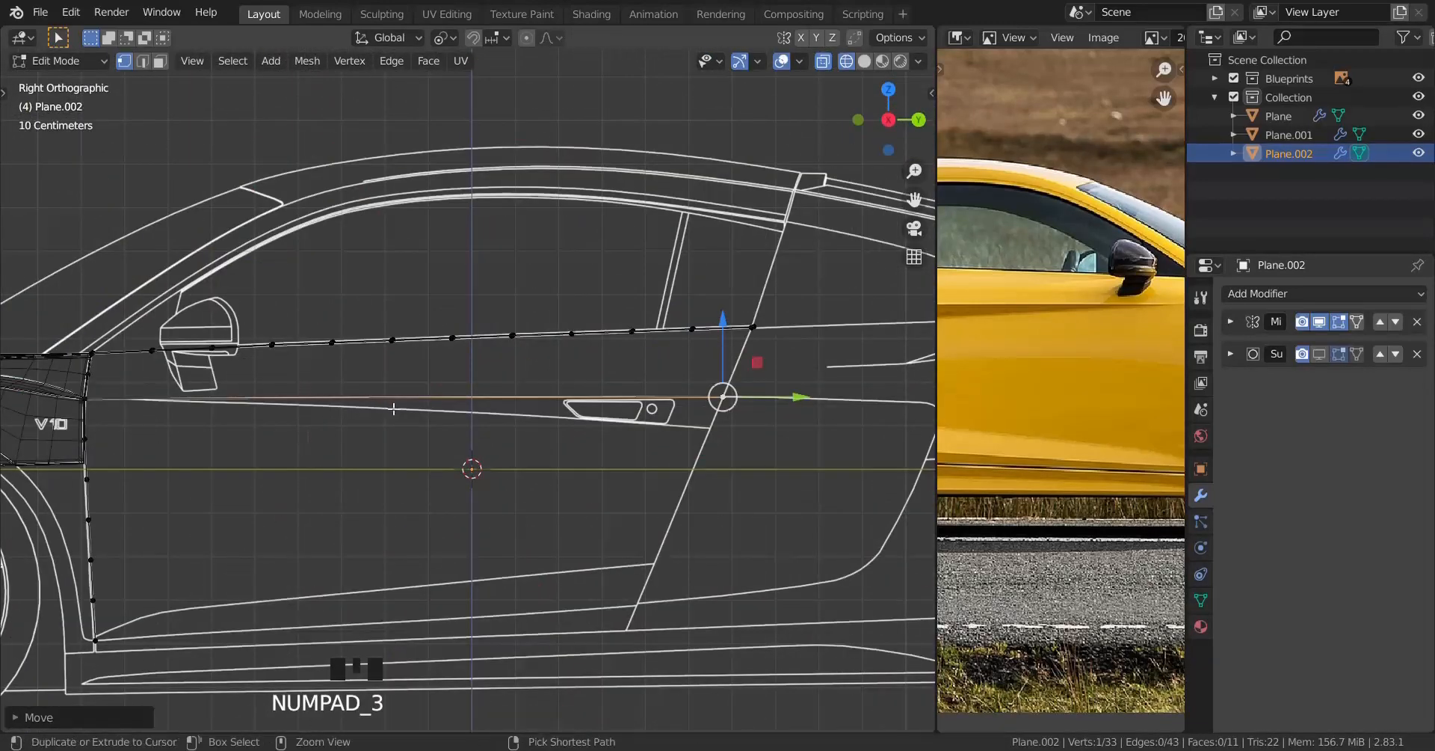
key("ctrl+r")
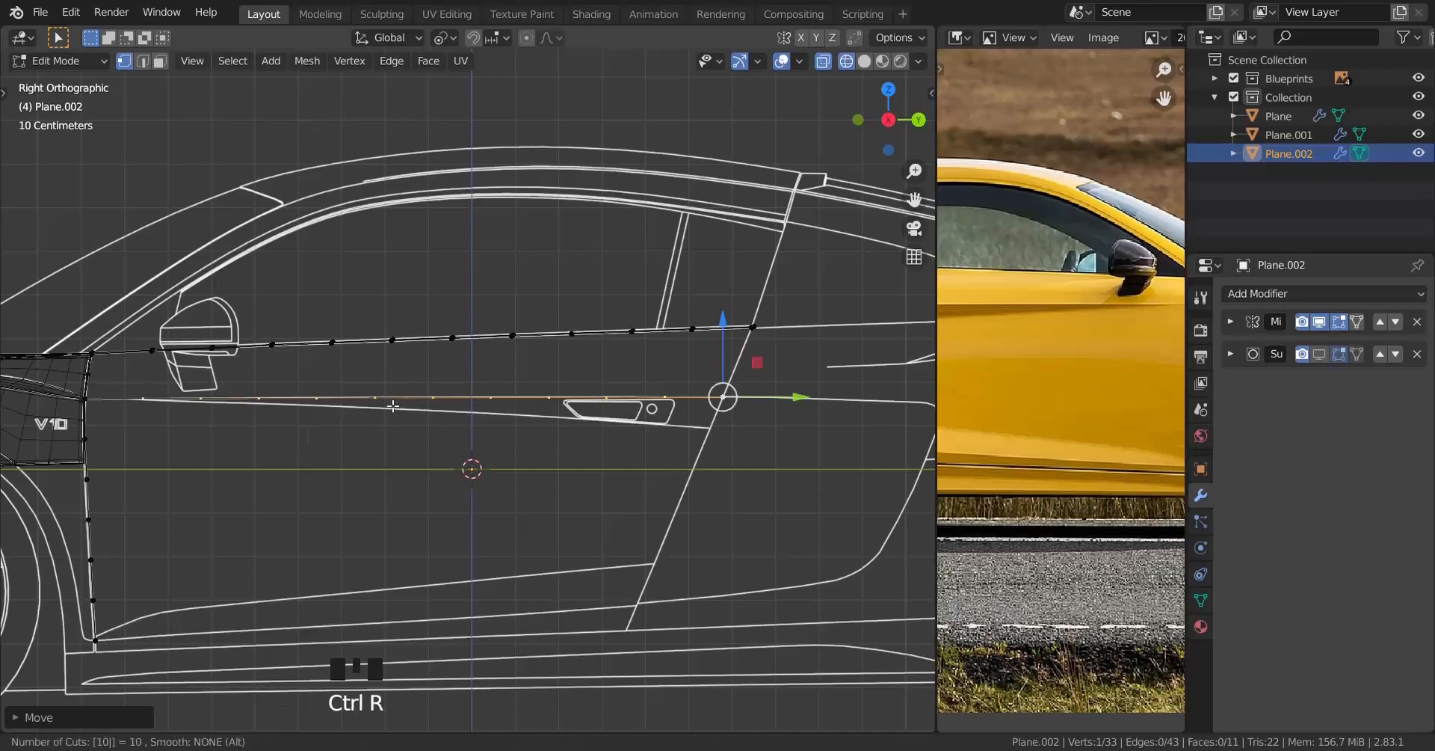
left_click(393, 406)
right_click(394, 405)
Step: Adjust two crease vertices in the front part of the door along Z onto the blueprint's crease line
scroll(299, 427, "up", 3)
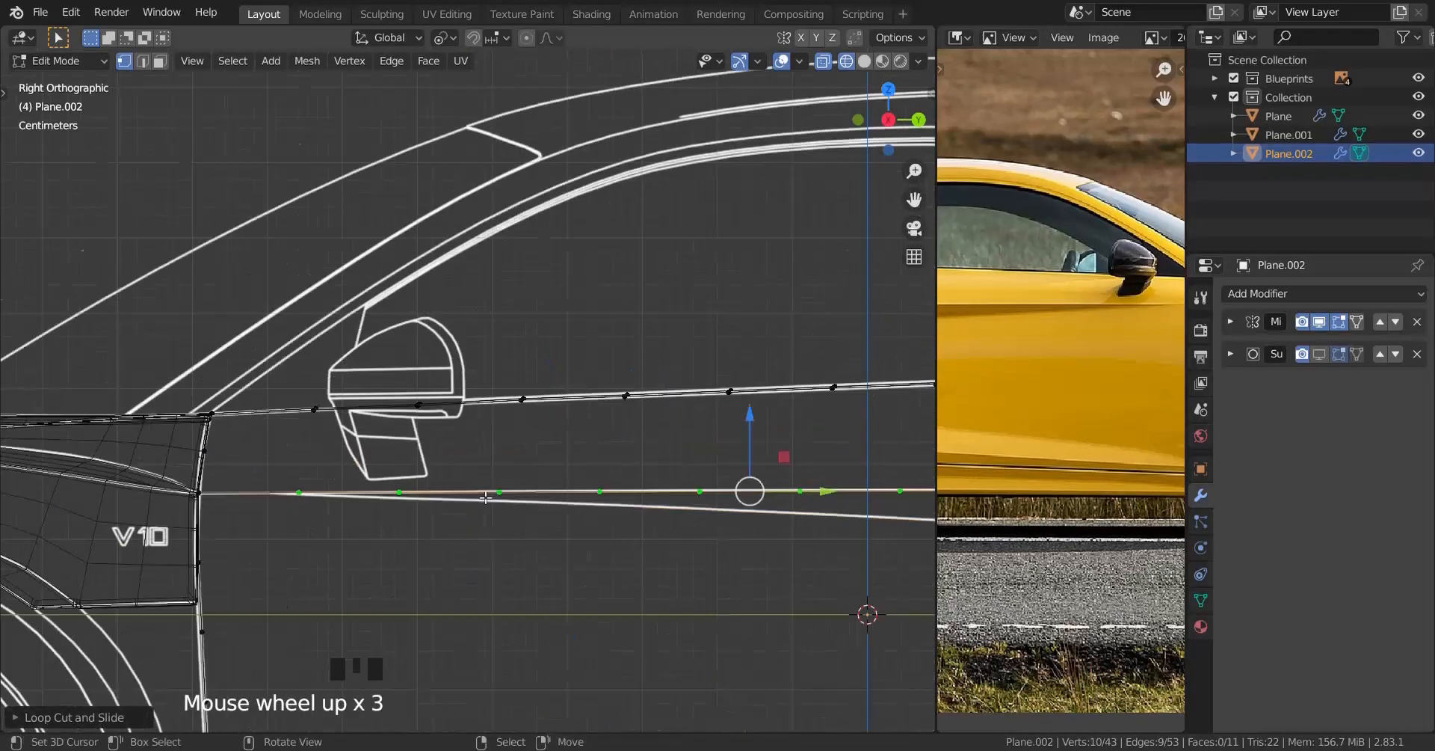
middle_click_drag(397, 459, 298, 446, "shift")
scroll(610, 393, "up", 3)
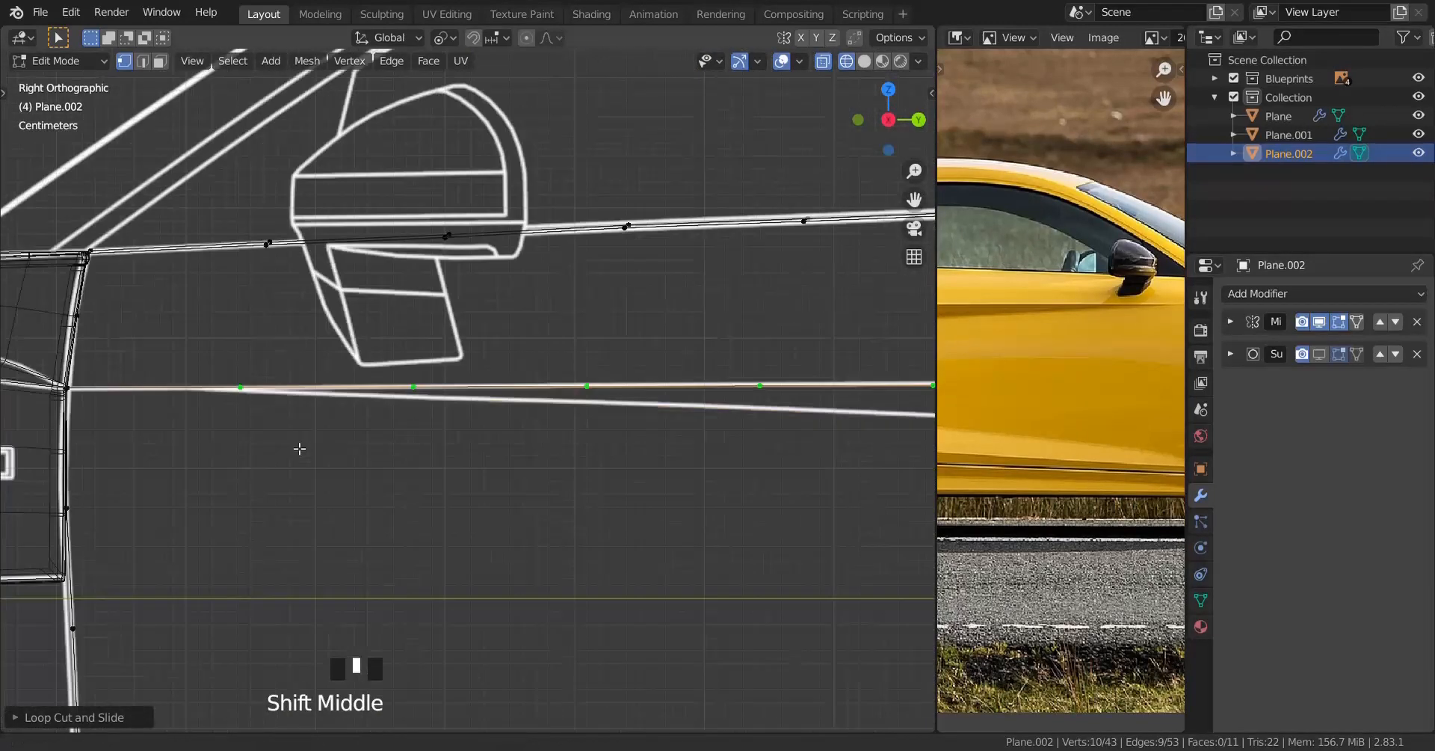
scroll(551, 452, "up", 1)
right_click(401, 411)
scroll(403, 379, "up", 1)
left_click_drag(404, 379, 398, 339)
middle_click_drag(630, 404, 269, 405, "shift")
right_click(341, 414)
left_click_drag(339, 348, 343, 340)
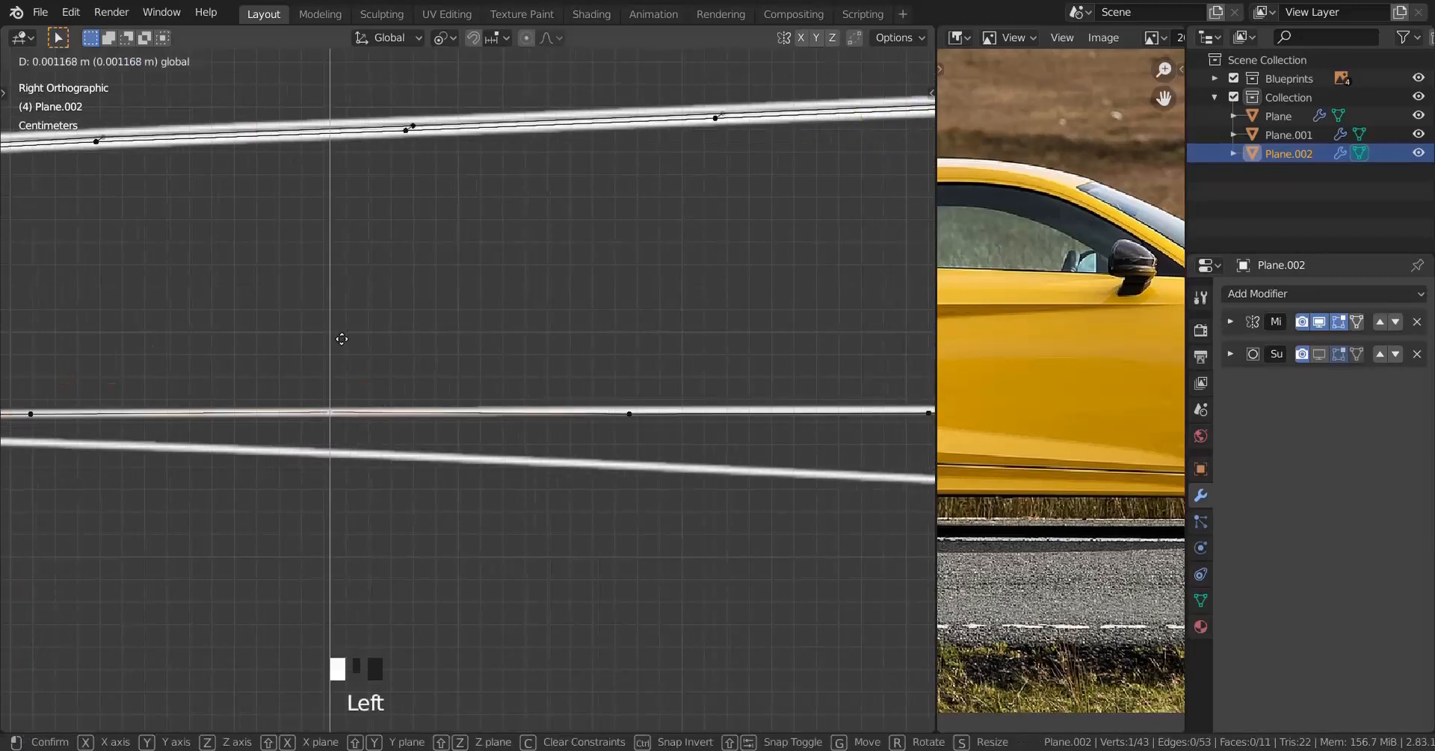
Step: Raise the next crease vertex slightly onto the blueprint line and check the remaining ones back past the door handle
middle_click_drag(636, 396, 400, 356, "shift")
right_click(401, 371)
left_click_drag(396, 303, 397, 299)
middle_click_drag(692, 366, 389, 364, "shift")
right_click(388, 370)
right_click(389, 376)
middle_click_drag(643, 384, 415, 378, "shift")
right_click(417, 378)
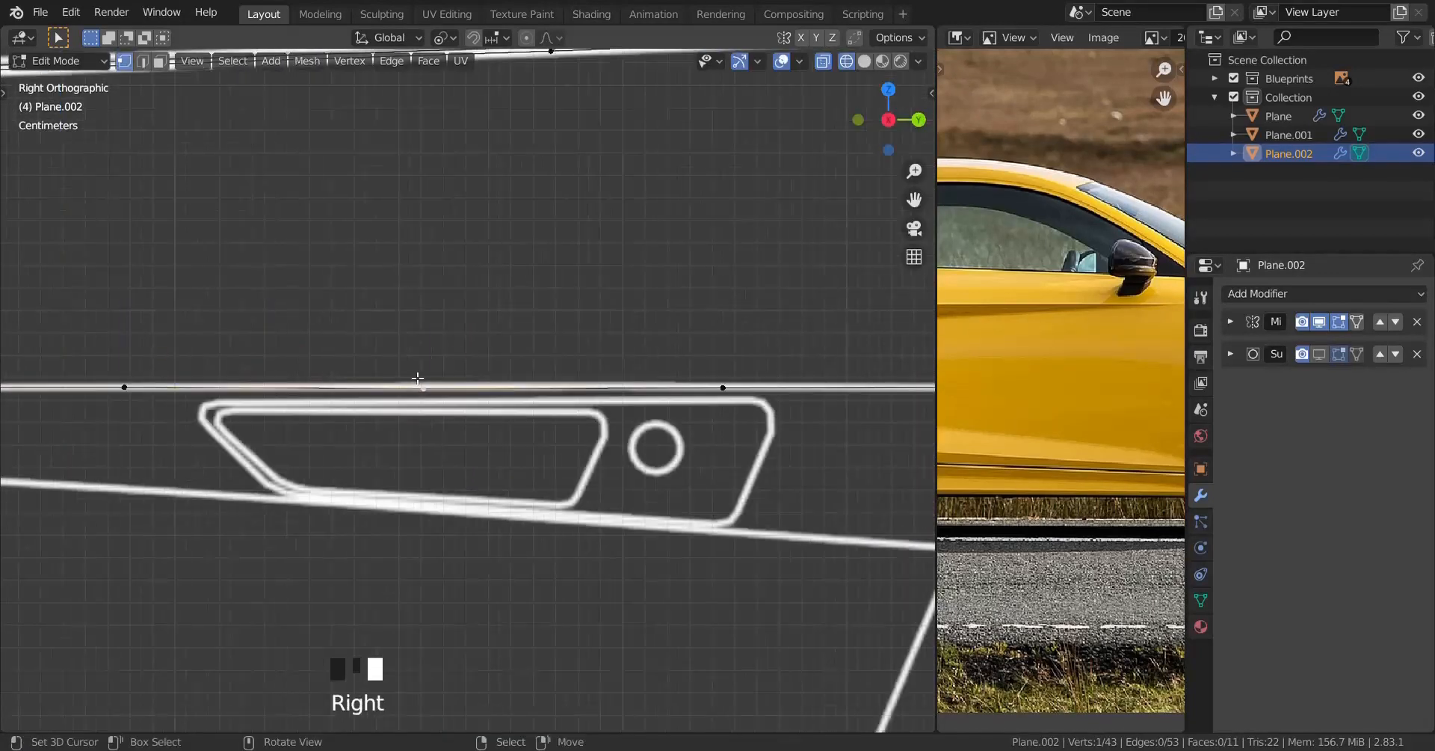
middle_click_drag(714, 377, 393, 383, "shift")
right_click(393, 384)
Step: In top view, nudge the foremost new crease vertex along X onto the body side line below the mirror
scroll(393, 384, "down", 10)
middle_click_drag(230, 397, 496, 406, "shift")
key("KP_7")
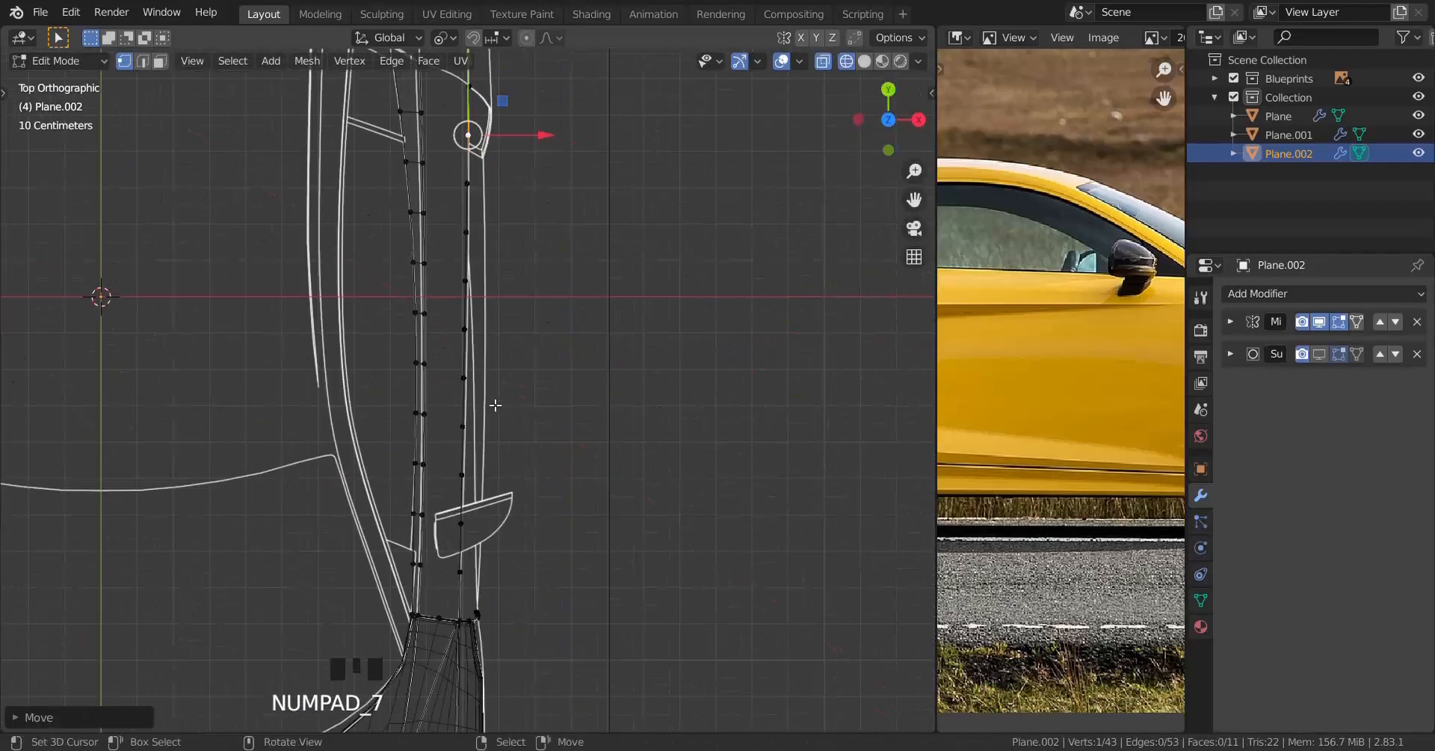
middle_click_drag(494, 629, 474, 461, "shift")
scroll(474, 462, "up", 6)
middle_click_drag(614, 516, 693, 486, "shift")
scroll(636, 500, "up", 4)
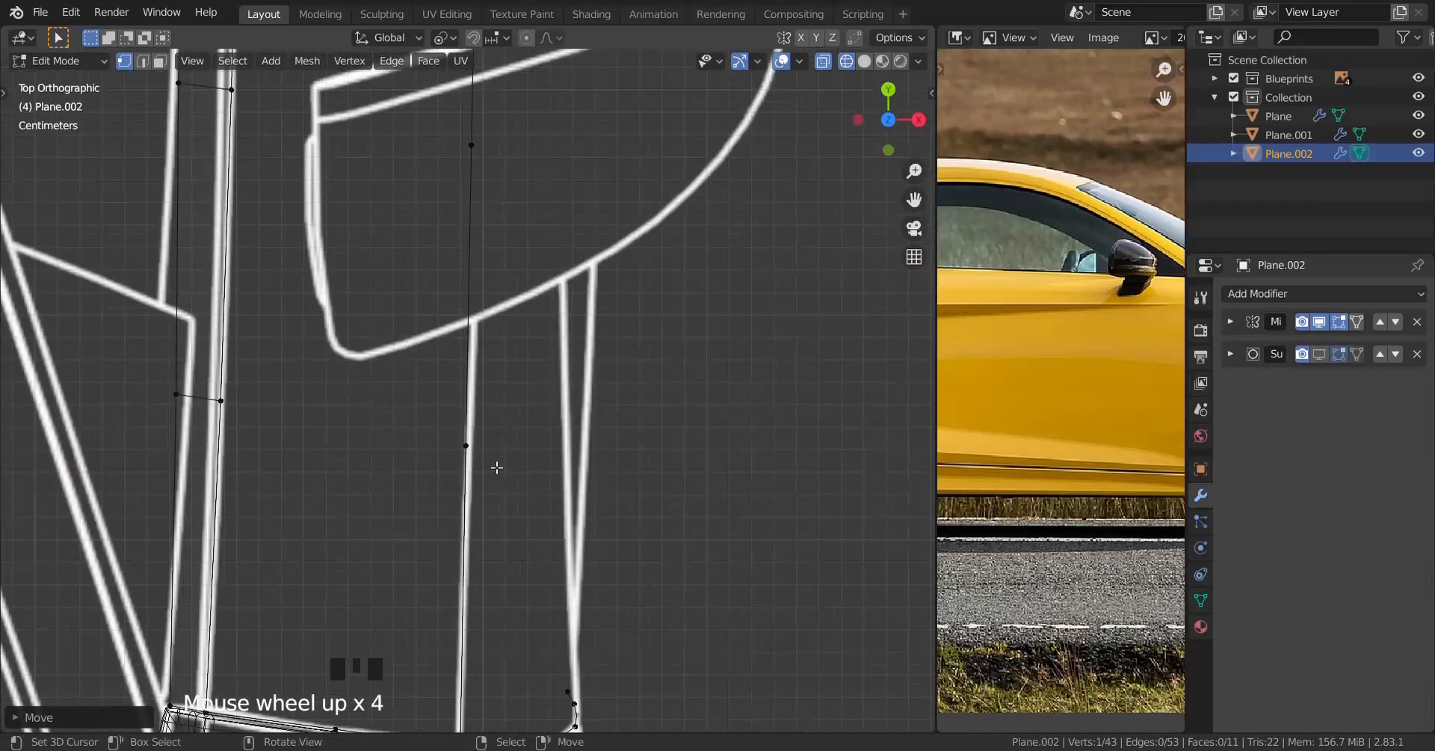
right_click(468, 446)
left_click_drag(542, 446, 545, 444)
Step: Shift the next three crease vertices toward the rear outward along X onto the top blueprint's body side line
middle_click_drag(518, 231, 536, 583, "shift")
right_click(489, 496)
left_click_drag(564, 496, 574, 493)
right_click(495, 196)
left_click_drag(567, 194, 643, 154)
middle_click_drag(636, 134, 650, 594, "shift")
right_click(515, 356)
left_click_drag(590, 356, 695, 320)
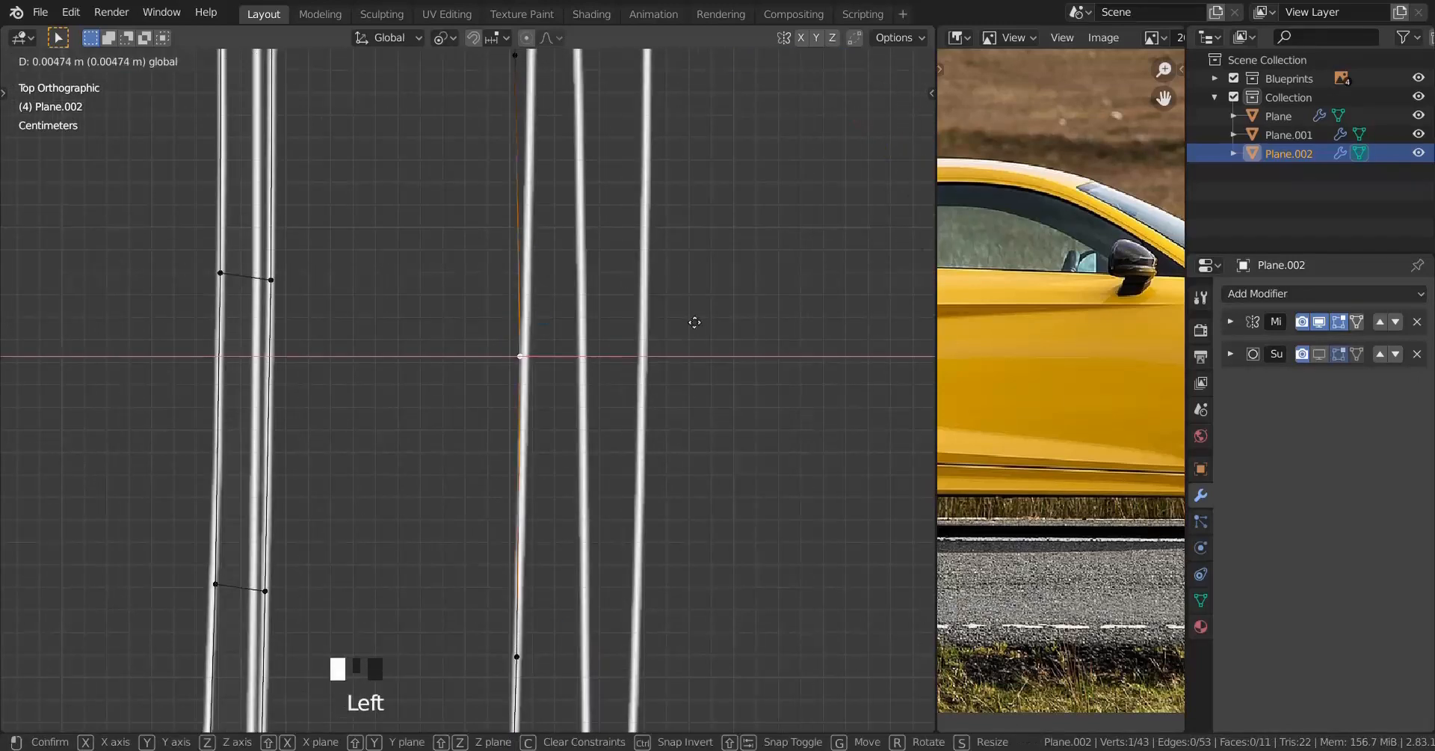
Step: Save the file and shift the next two crease vertices along X onto the top blueprint's body side line
key("ctrl+s")
scroll(580, 321, "down", 2)
middle_click_drag(561, 179, 586, 414, "shift")
right_click(587, 394)
left_click_drag(664, 394, 759, 314)
right_click(539, 426)
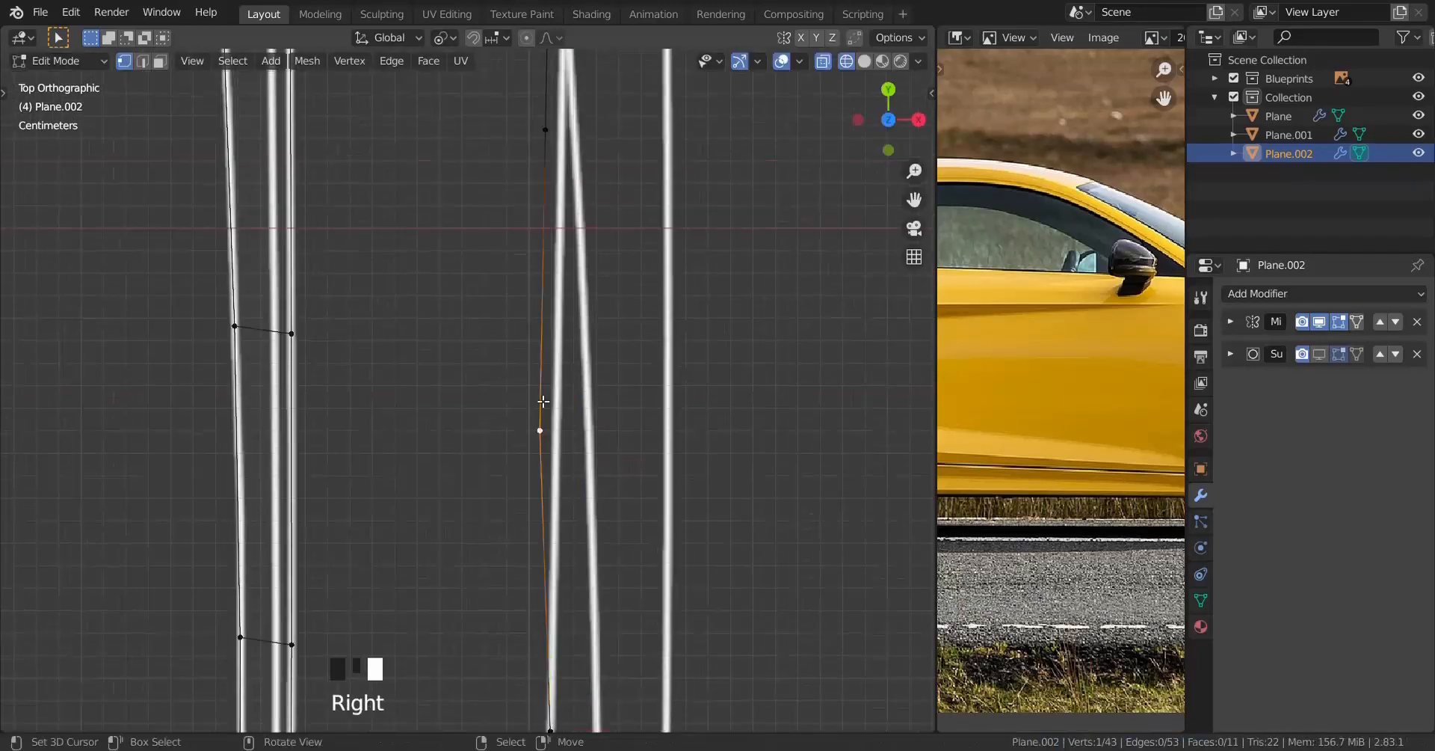
scroll(544, 437, "up", 1)
left_click_drag(614, 427, 639, 434)
Step: Align the following crease vertices further along the door with the body side line by moving them along X
right_click(545, 437)
middle_click_drag(617, 277, 619, 536, "shift")
right_click(554, 333)
left_click_drag(628, 334, 648, 333)
middle_click_drag(636, 179, 635, 526, "shift")
right_click(555, 317)
left_click_drag(630, 317, 763, 260)
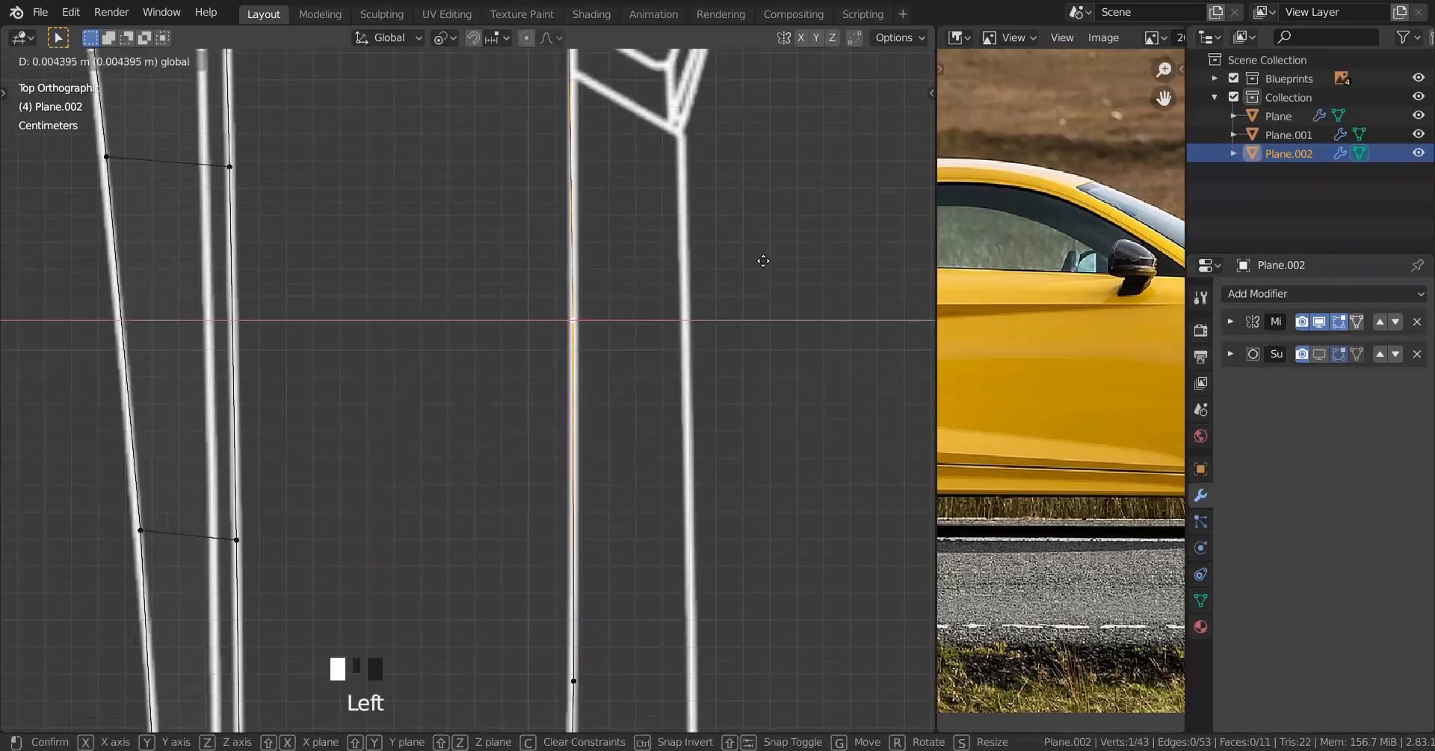
left_click_drag(610, 396, 612, 396)
Step: Nudge the last crease vertex at the end of the row along X onto the top blueprint's line
middle_click_drag(594, 157, 613, 523, "shift")
right_click(529, 404)
left_click_drag(594, 406, 600, 410)
scroll(599, 410, "down", 10)
middle_click_drag(583, 389, 416, 442, "shift")
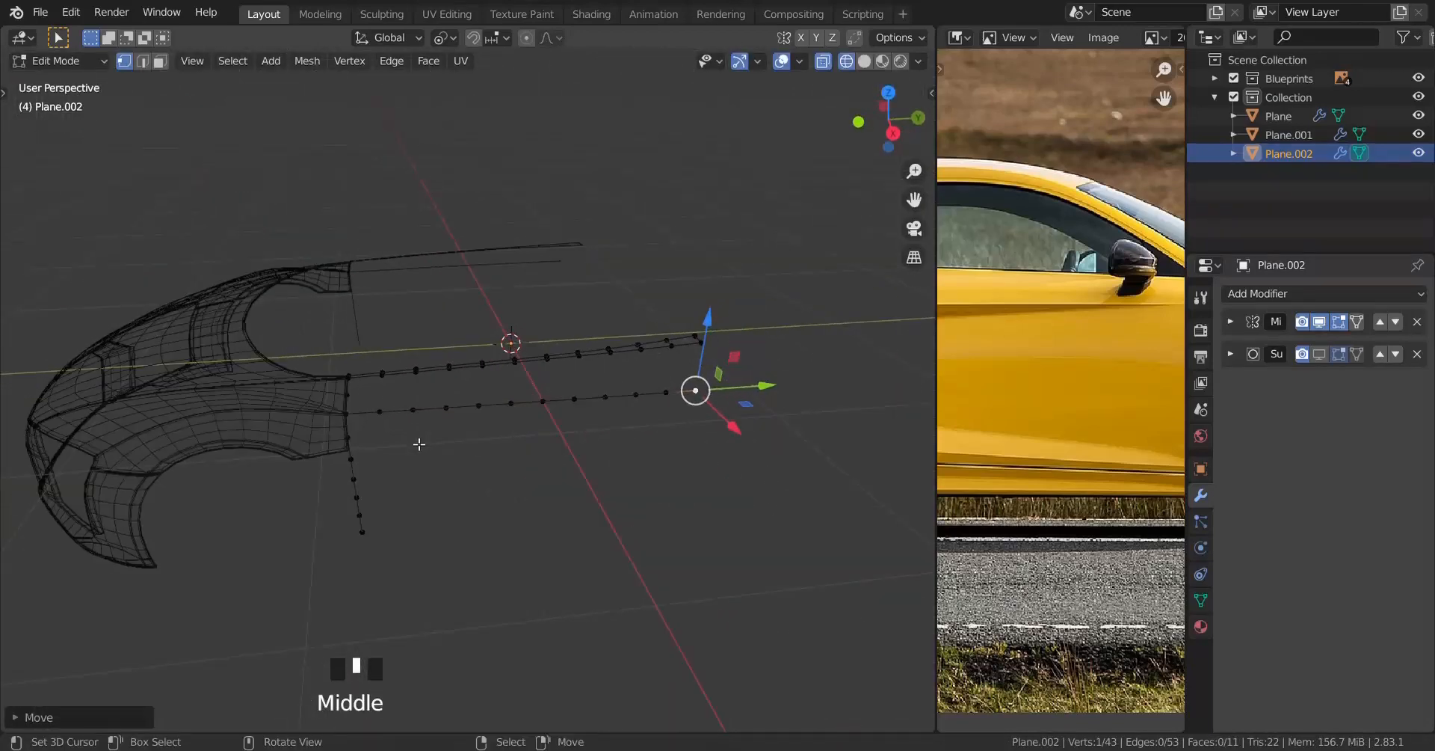
Step: In side view, select the crease row from the fender edge to the door's rear and space it evenly with LoopTools Space
key("KP_3")
scroll(419, 444, "up", 5)
scroll(464, 449, "up", 3)
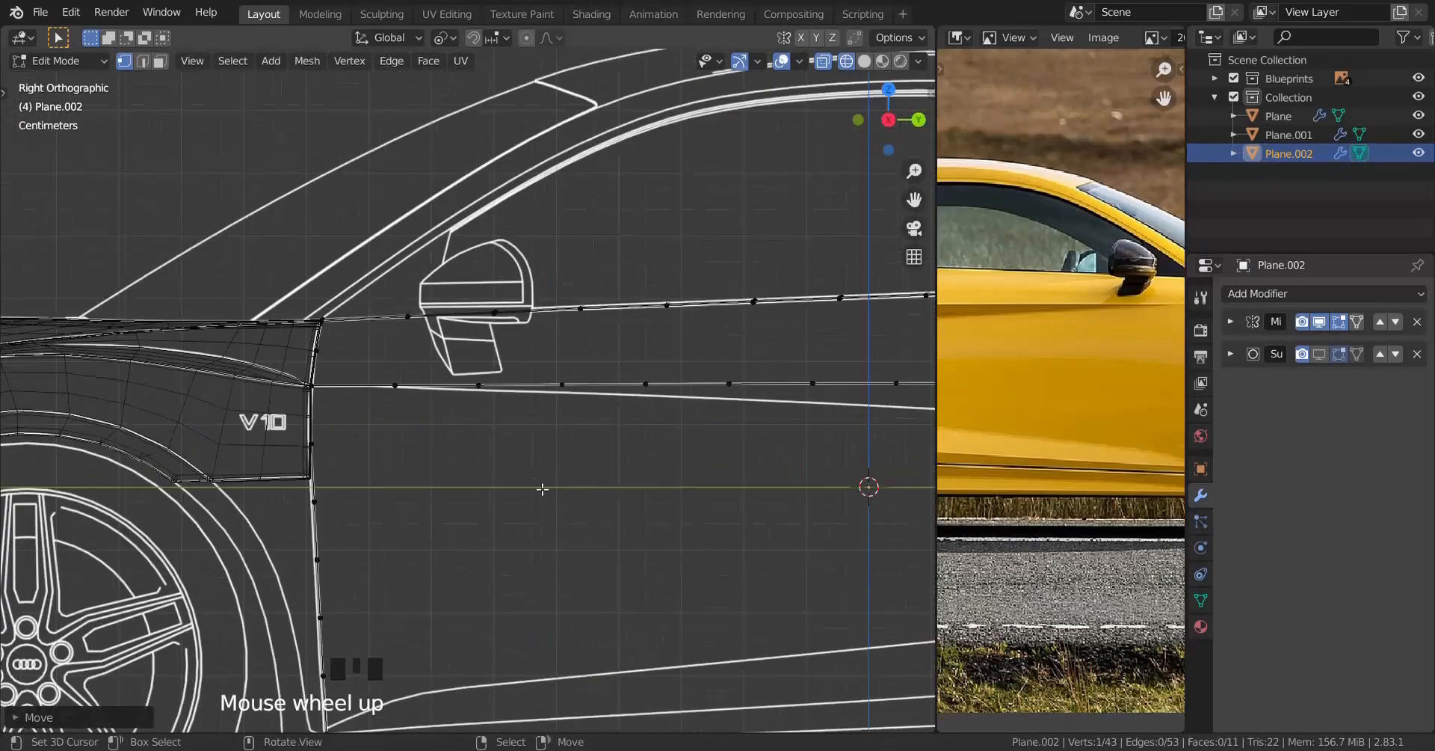
right_click(410, 468)
scroll(410, 467, "down", 7)
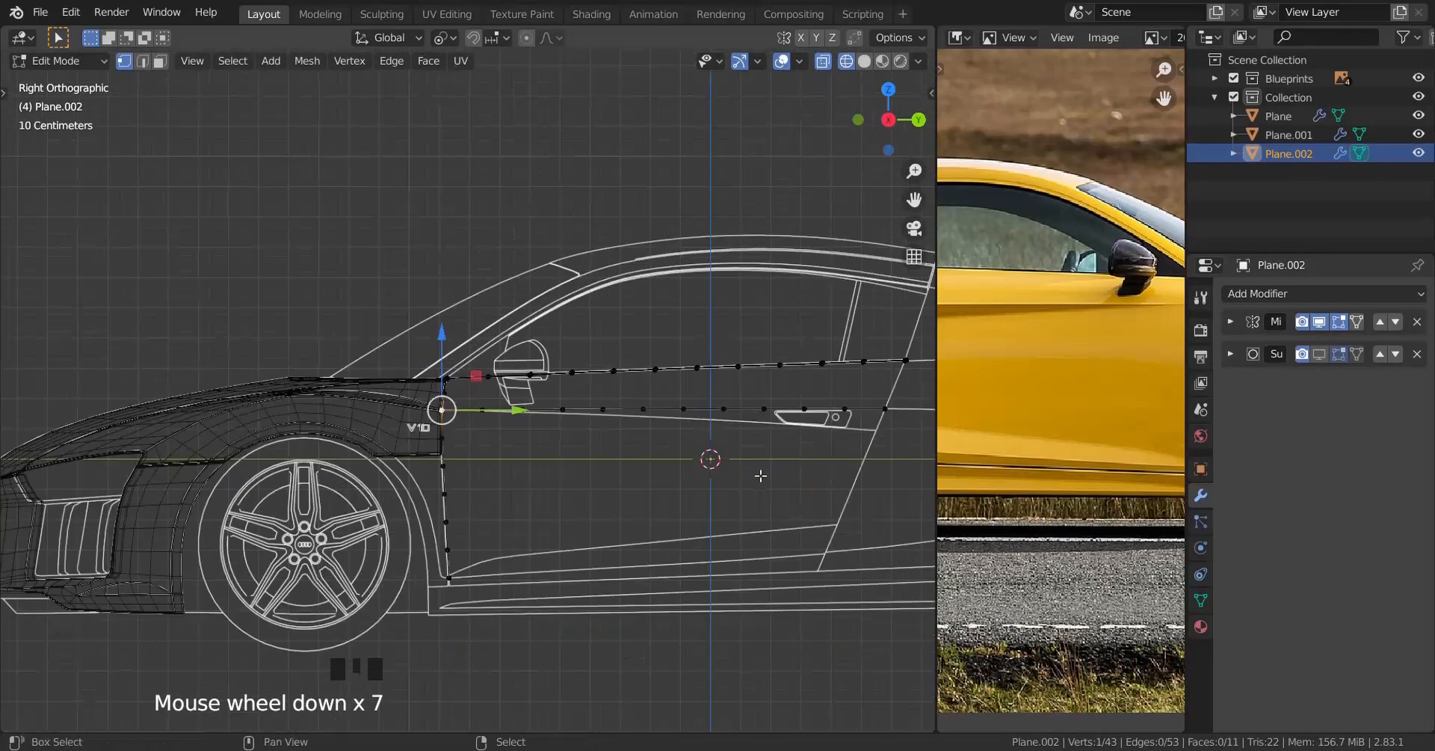
middle_click_drag(860, 381, 684, 374, "shift")
right_click(714, 407, "ctrl")
key("w")
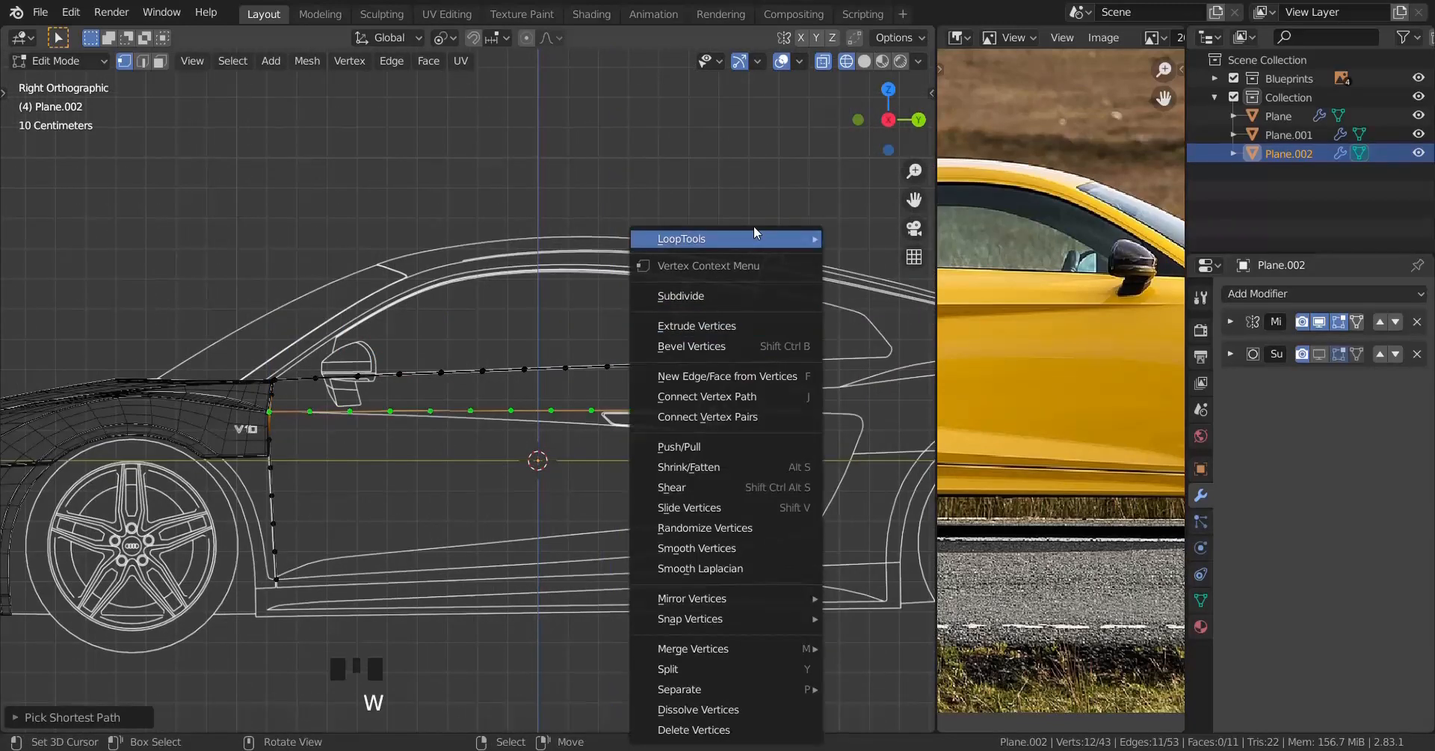
mouse_move(755, 236)
left_click(899, 369)
scroll(637, 443, "up", 2)
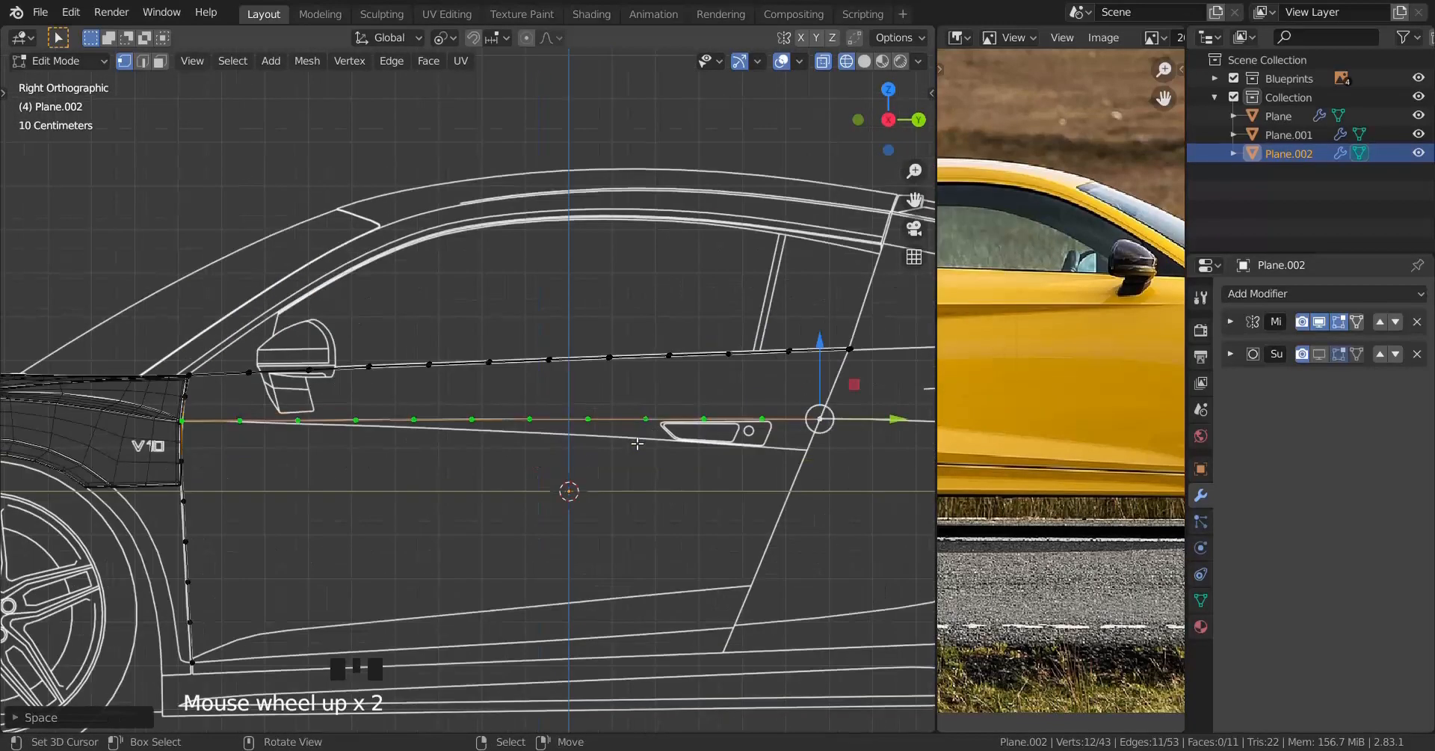
Step: Fill a face between the second and third vertices of the window line and of the crease row
middle_click_drag(345, 466, 366, 581)
scroll(441, 436, "up", 1)
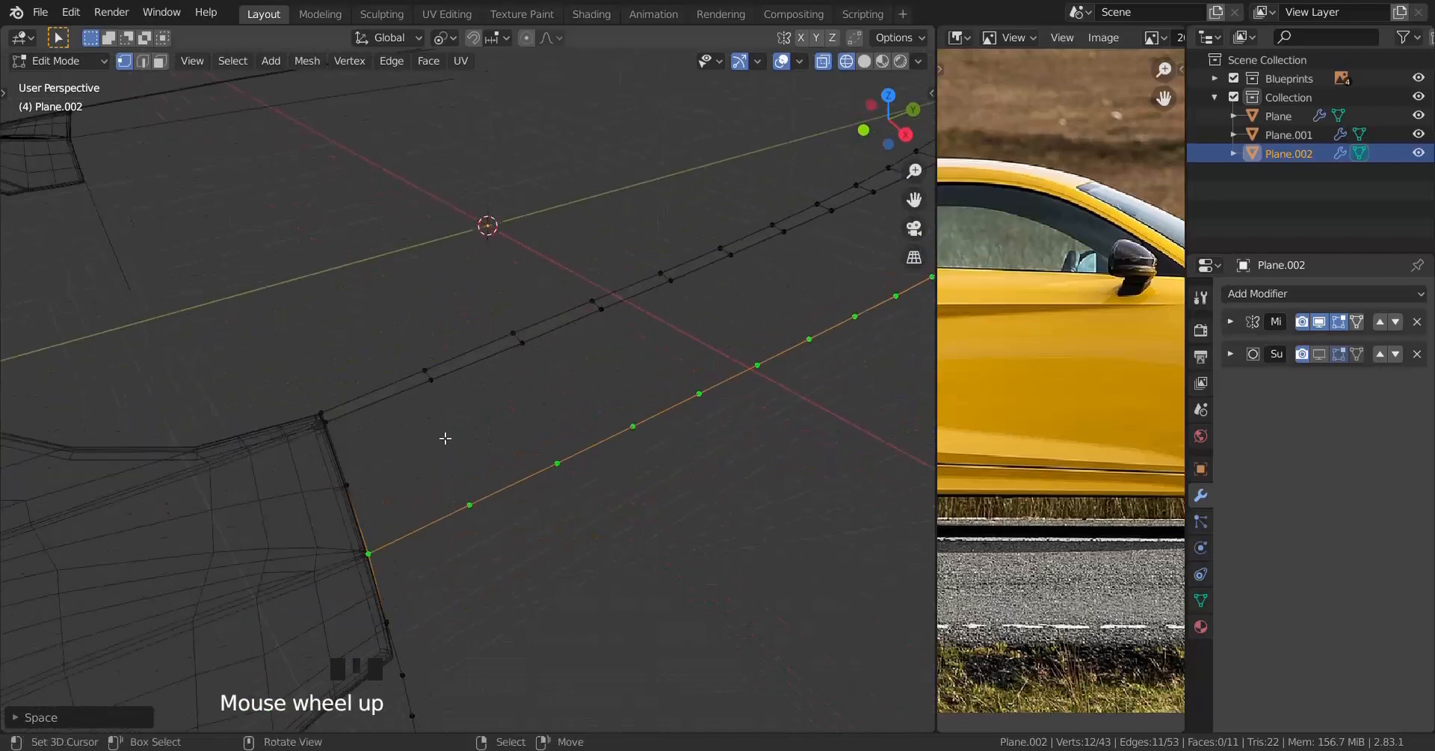
right_click(439, 405)
right_click(470, 505, "shift")
right_click(557, 462, "shift")
right_click(522, 342, "shift")
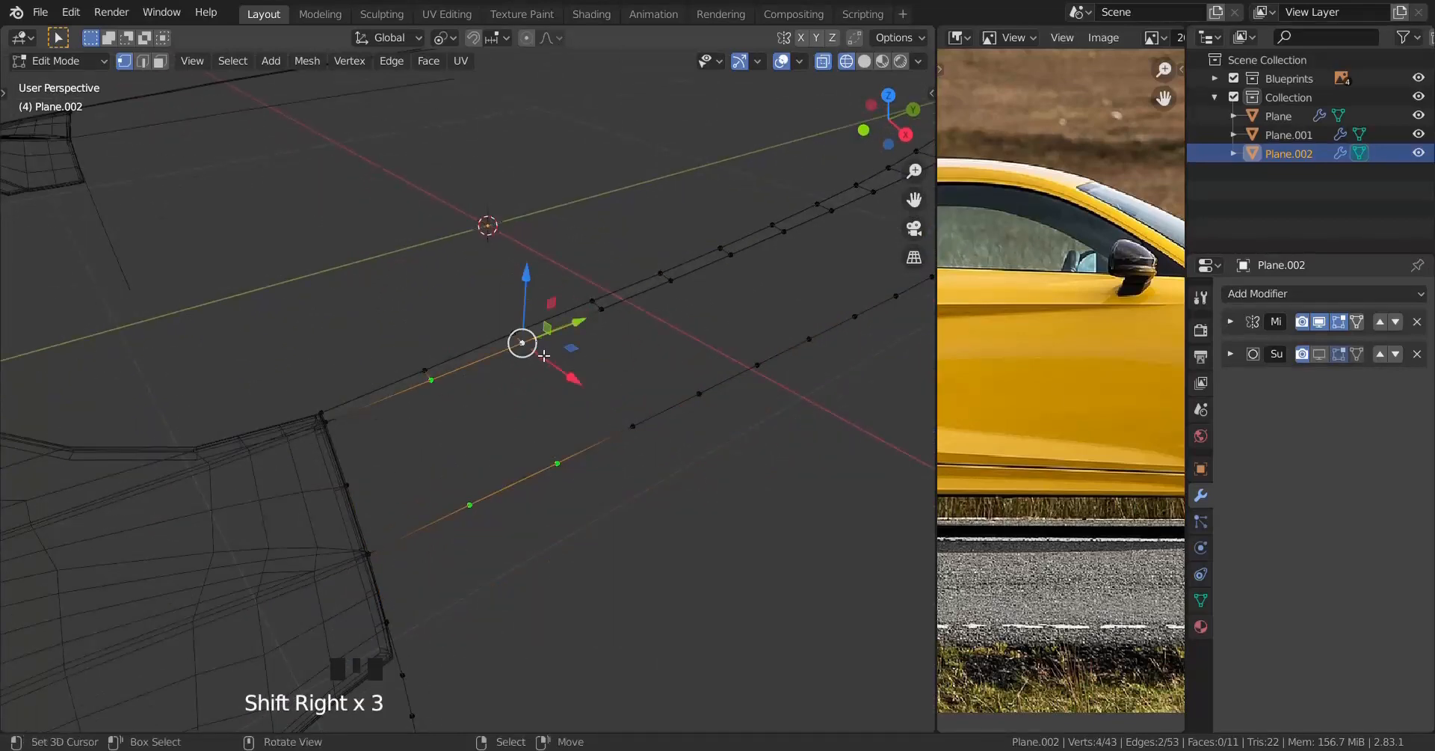
key("f")
Step: Fill the remaining faces between the window line and crease row toward the rear of the door
right_click(534, 356)
scroll(554, 463, "down", 5)
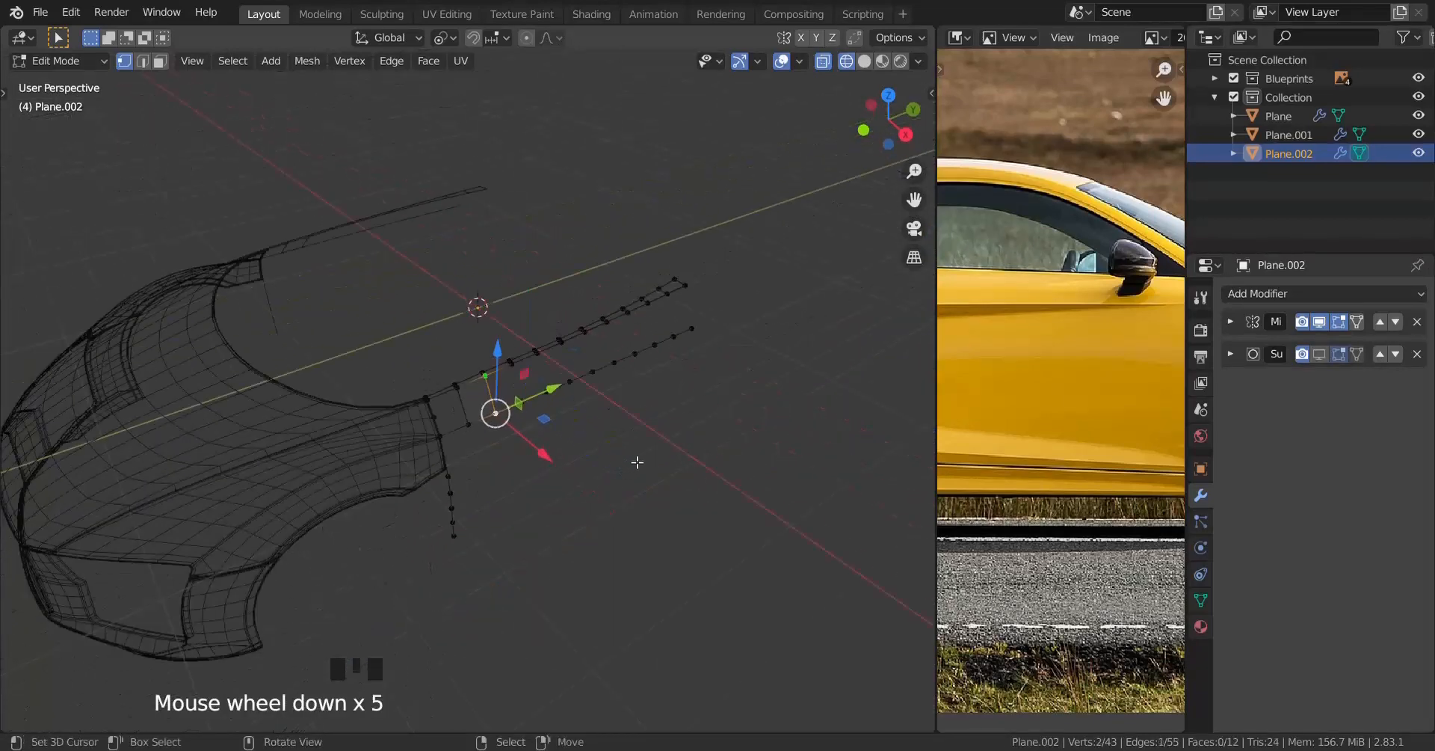
middle_click_drag(638, 459, 528, 451)
key("f")
key("f")
key("f")
key("f")
key("f")
key("f")
key("f")
key("f")
key("f")
key("f")
key("f")
key("f")
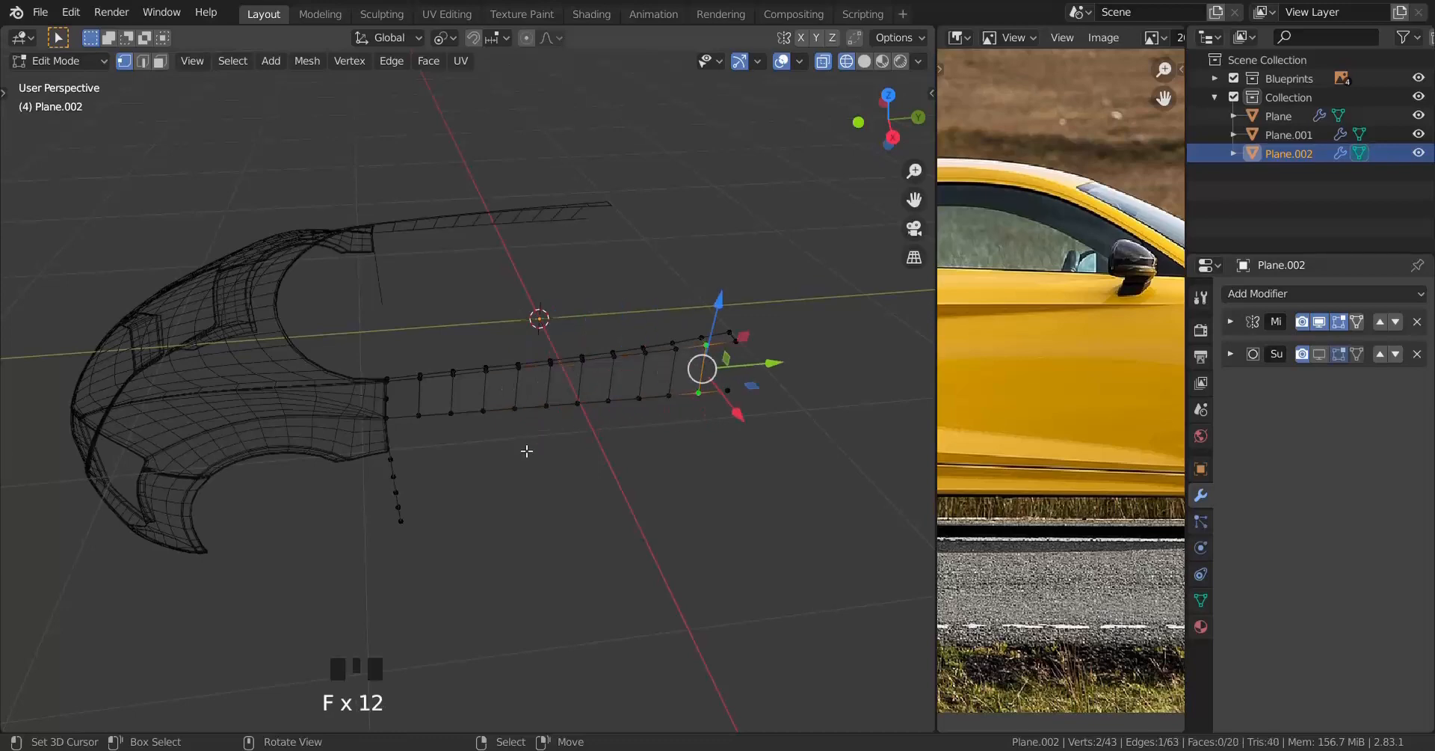
Step: In solid shading, cut an extra vertex into the door's front edge between its middle vertex and the crease corner
scroll(527, 450, "up", 8)
middle_click_drag(451, 493, 457, 459, "shift")
key("KP_Decimal")
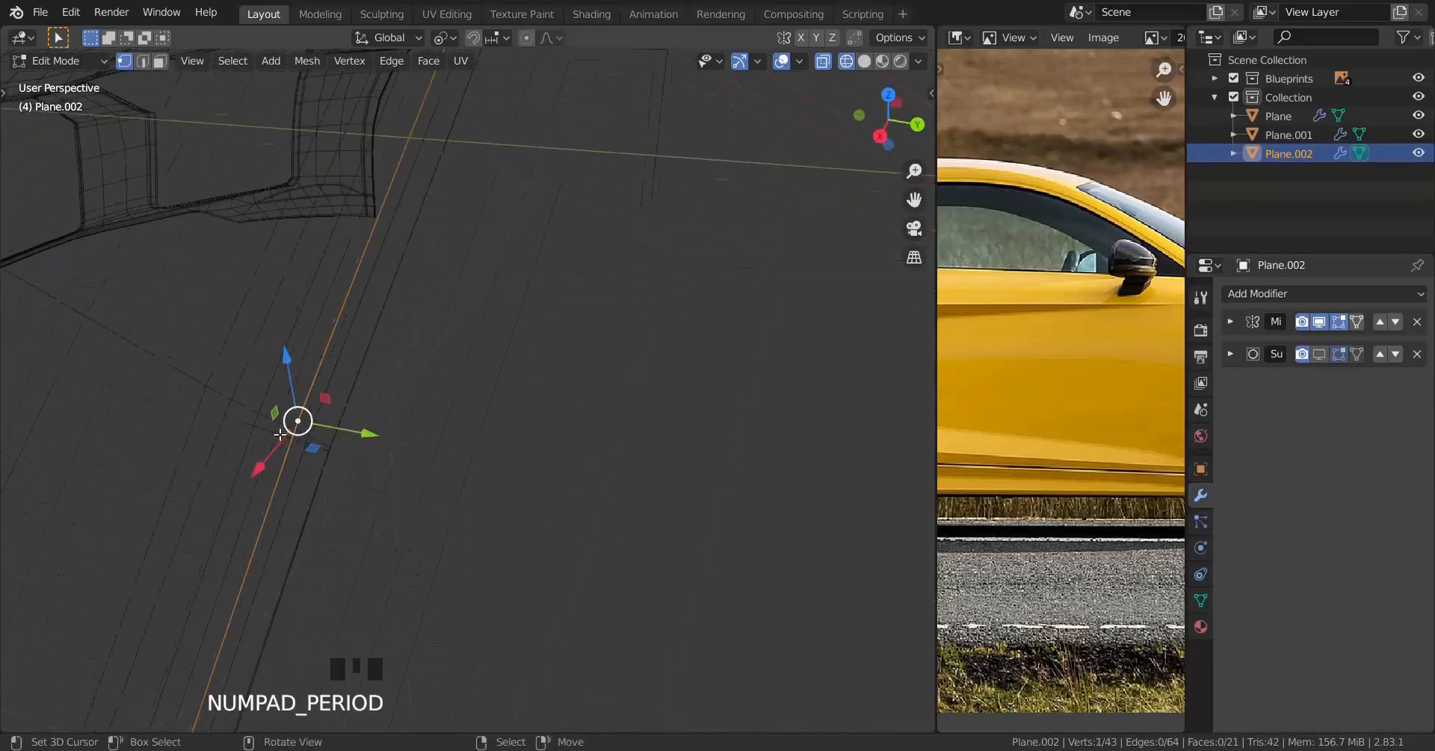
scroll(240, 416, "down", 12)
middle_click_drag(336, 532, 240, 514)
key("z")
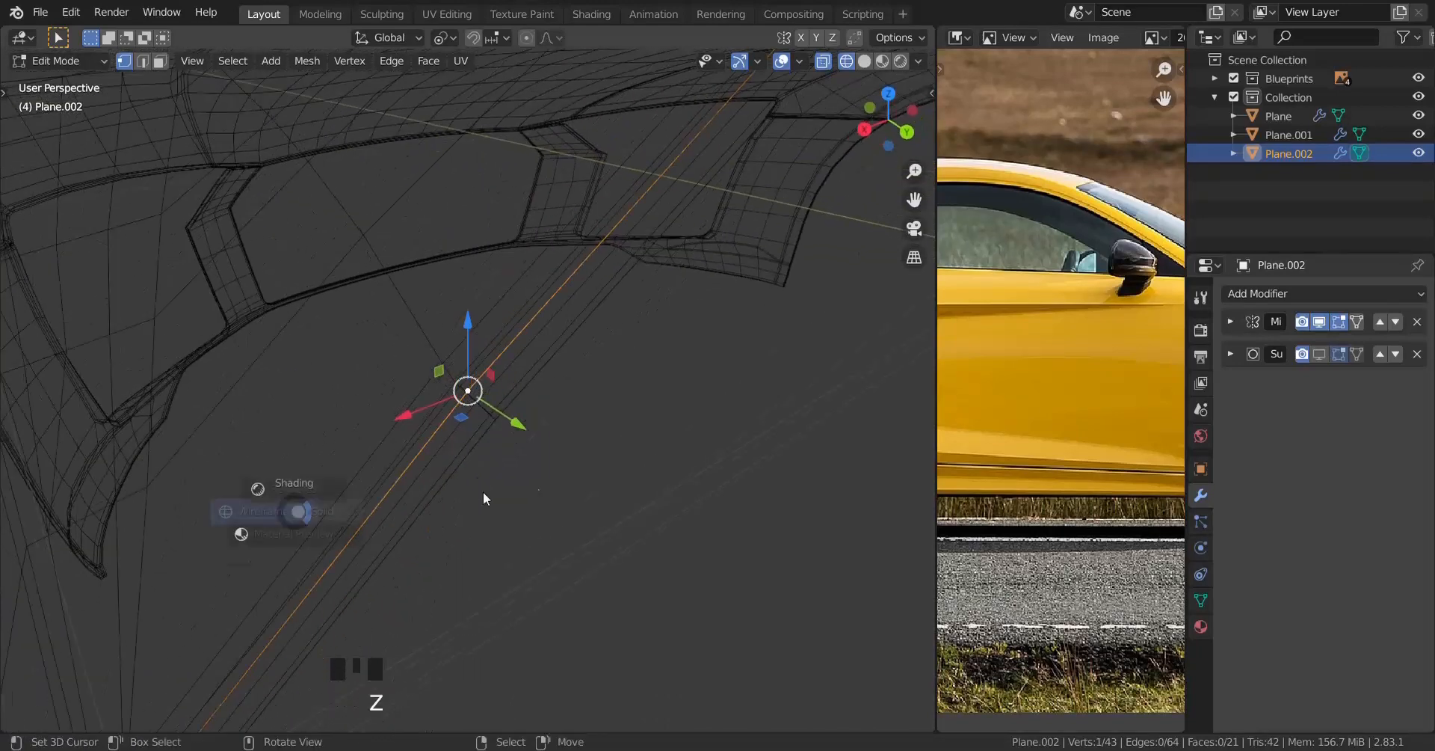
scroll(483, 494, "down", 5)
middle_click_drag(433, 497, 454, 481, "shift")
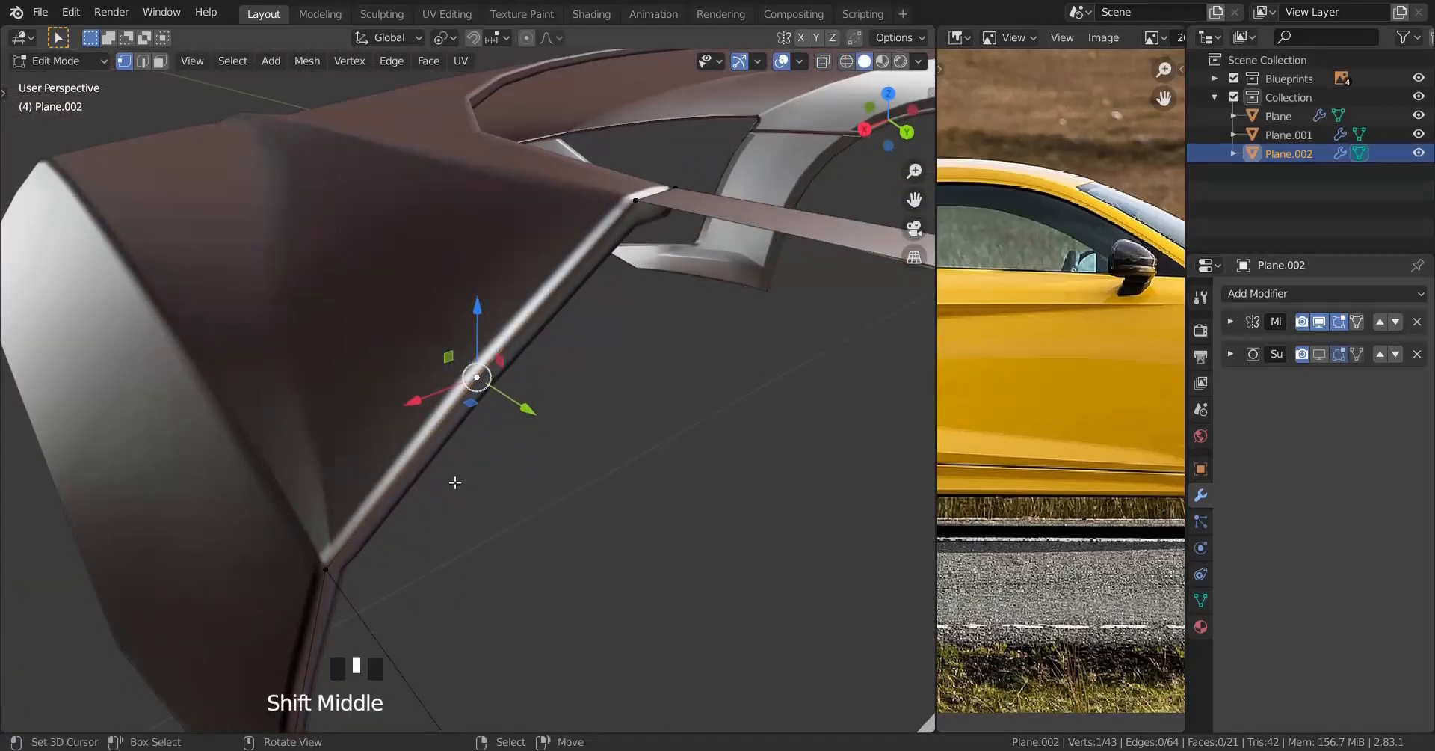
scroll(481, 503, "up", 4)
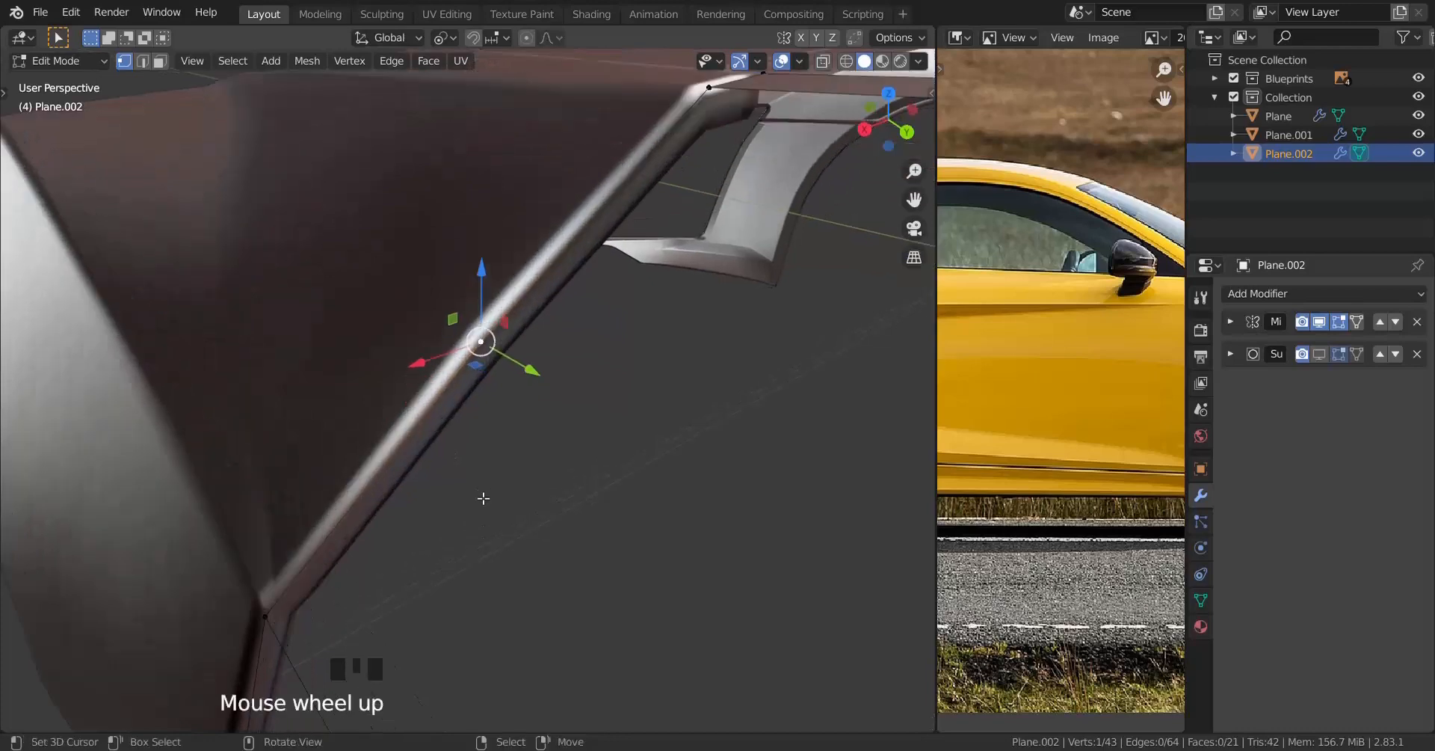
key("ctrl+r")
left_click(415, 507)
right_click(415, 507)
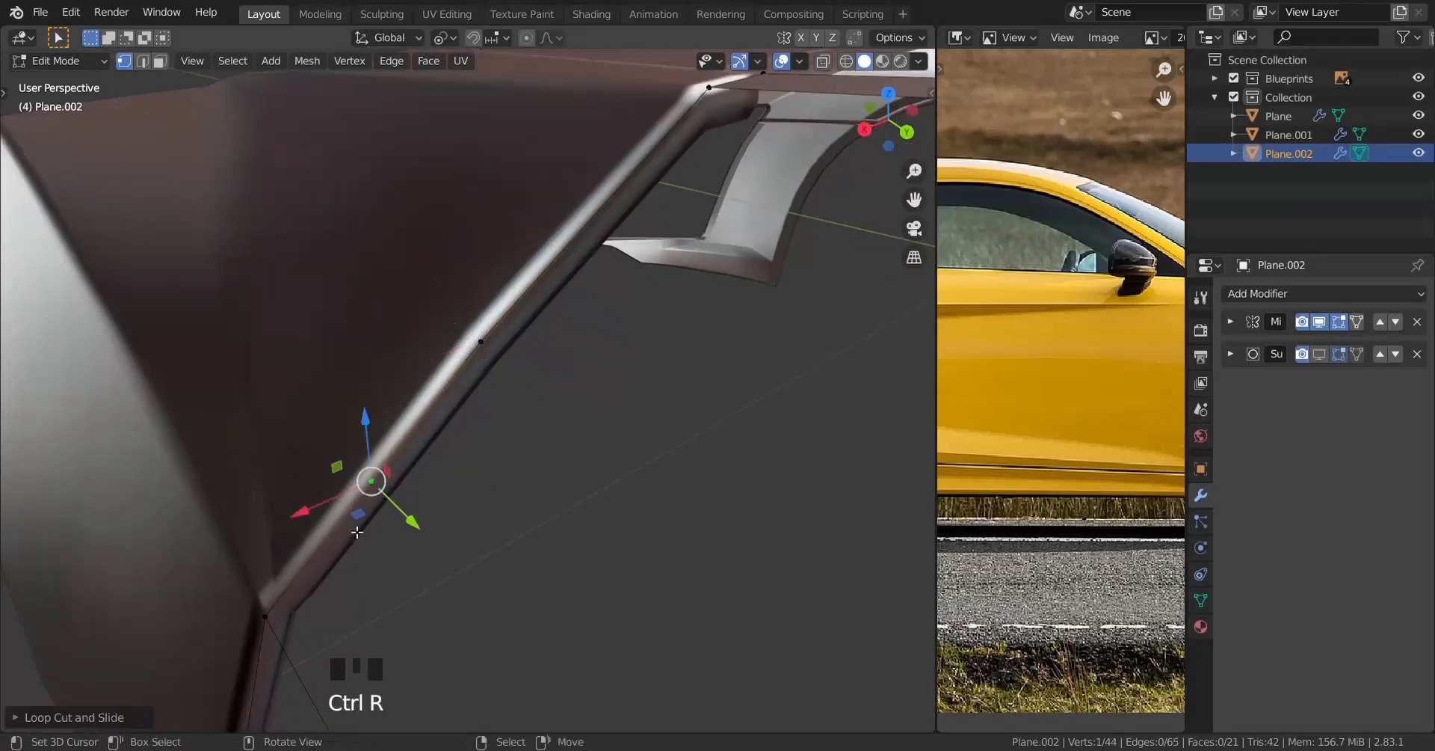
Step: Slide the two middle vertices of the door's front edge along the fender edge to distribute them between crease and window line
middle_click_drag(357, 532, 355, 438)
left_click_drag(362, 426, 363, 423)
right_click(496, 348)
key("g")
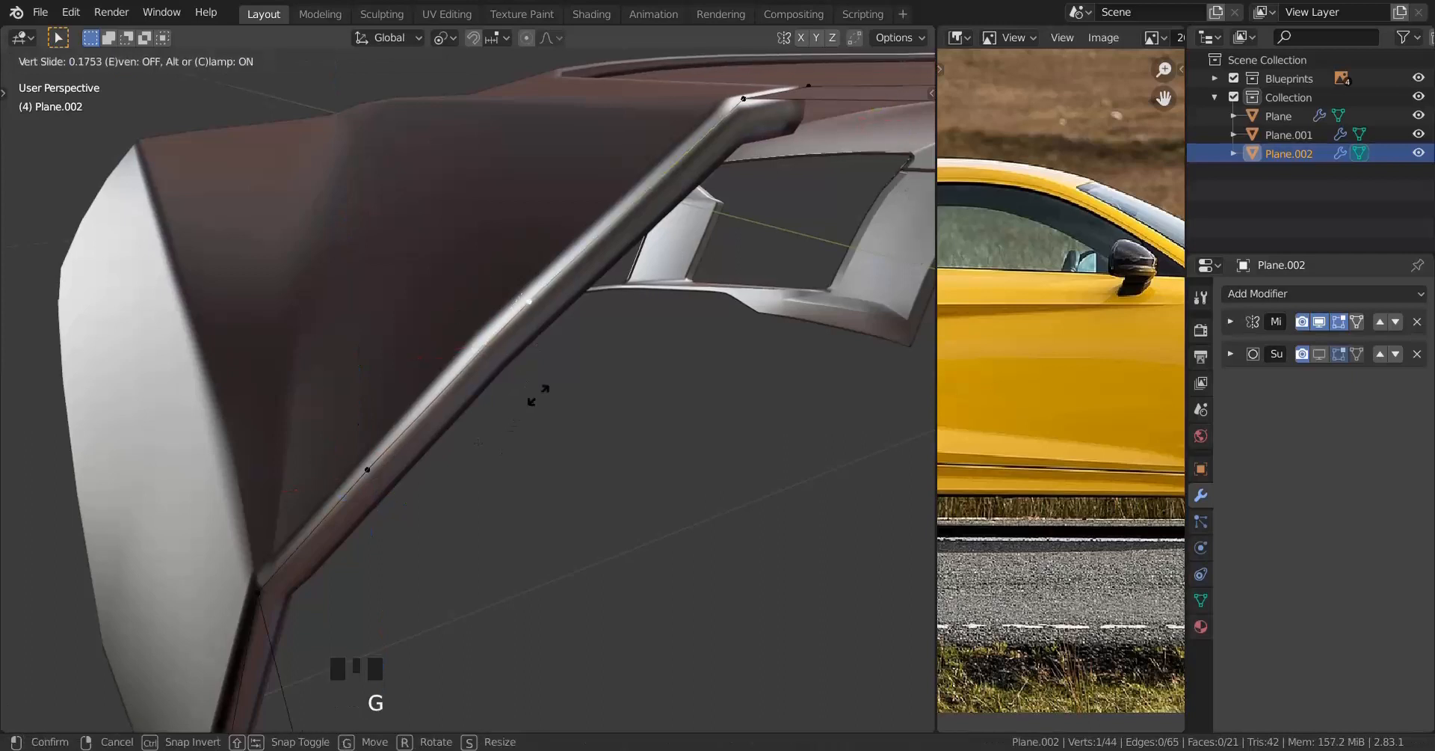
right_click(375, 486)
key("g")
key("g")
left_click(408, 463)
right_click(544, 316)
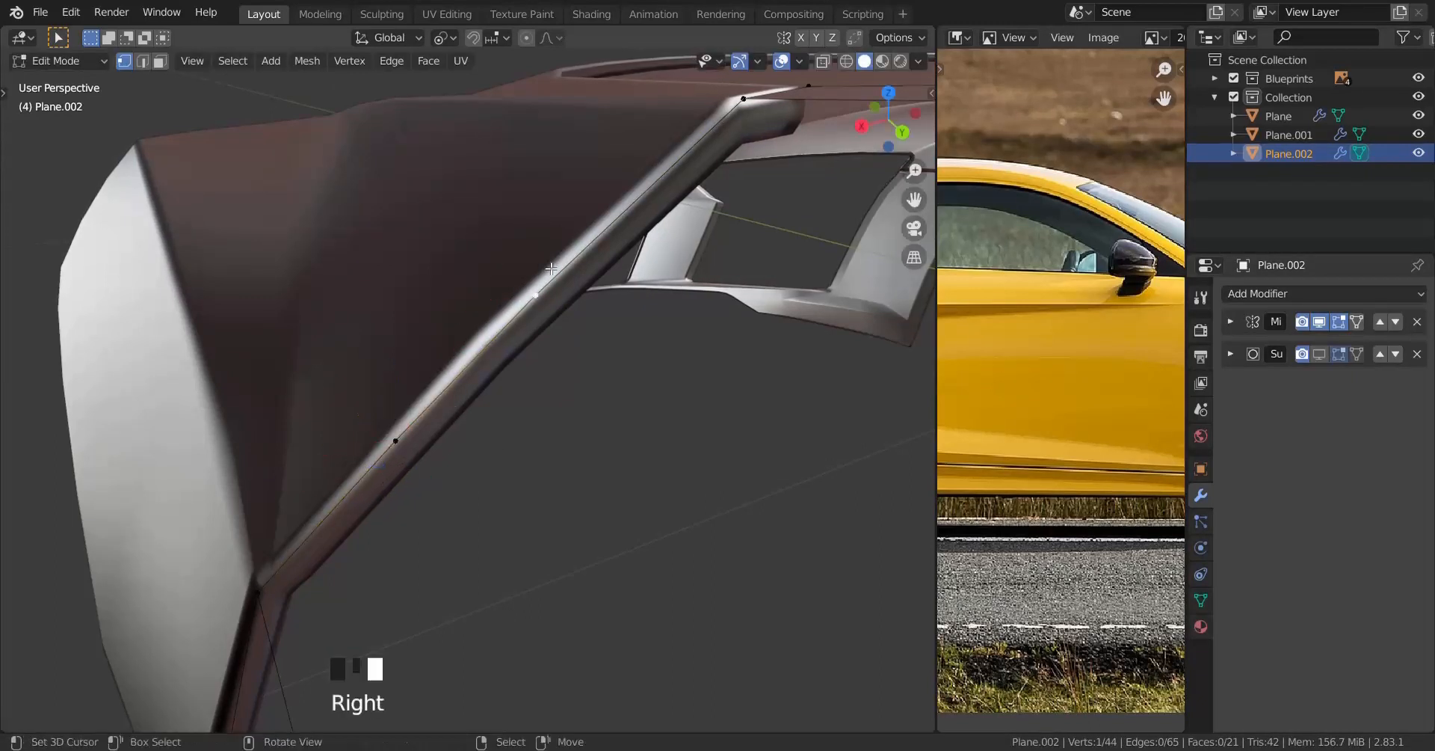
key("g")
key("g")
left_click(581, 313)
Step: Select the front edge path from the crease corner to the window line and even it out with LoopTools Space
right_click(262, 584)
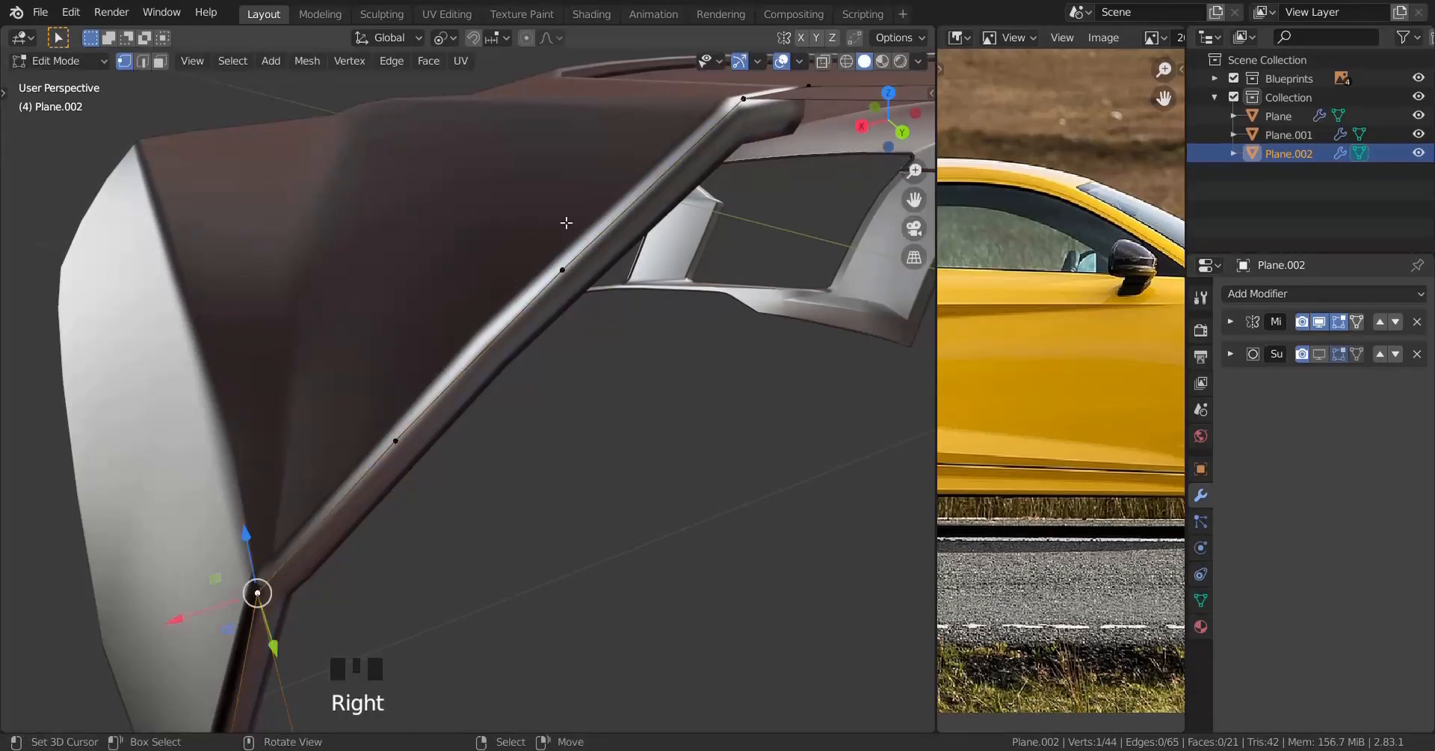
right_click(749, 128, "ctrl")
key("Tab")
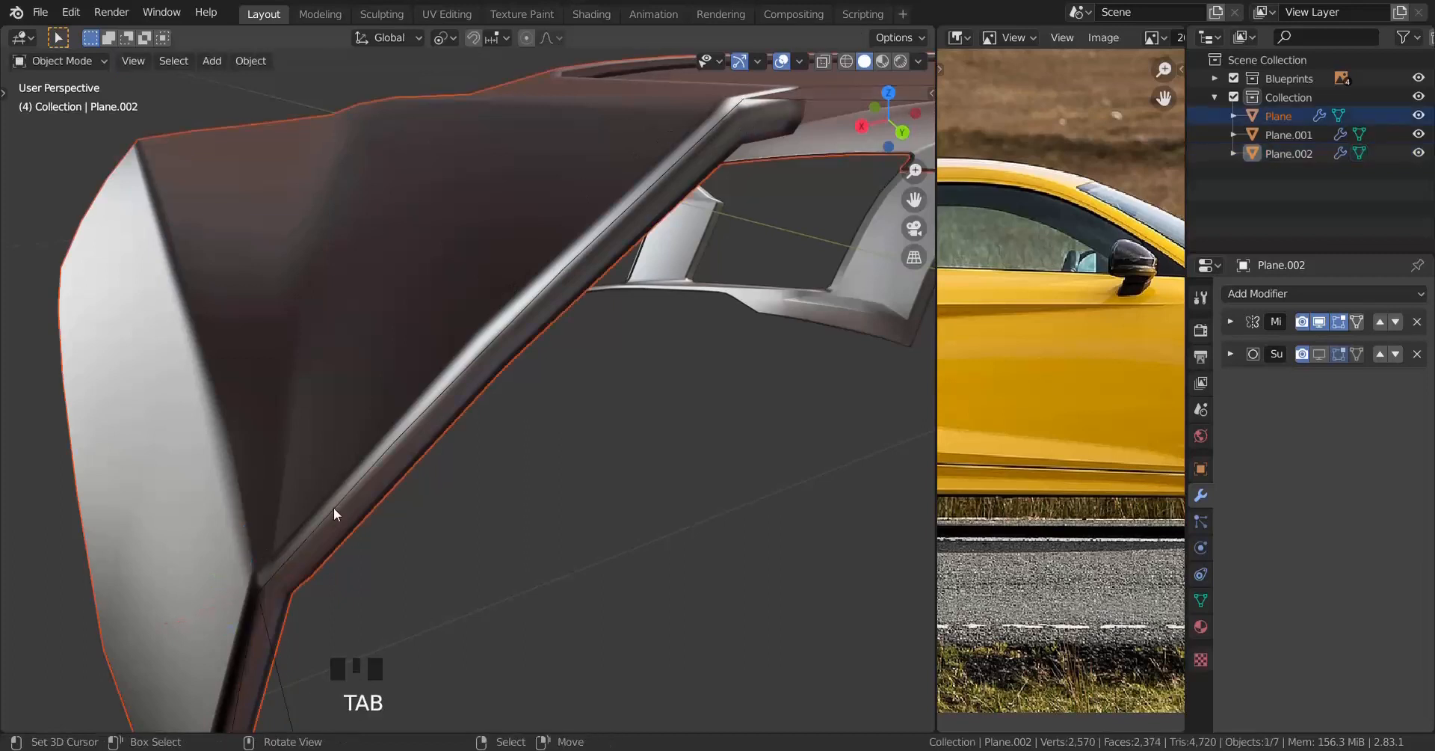
right_click(334, 507)
key("Tab")
right_click(748, 100, "ctrl")
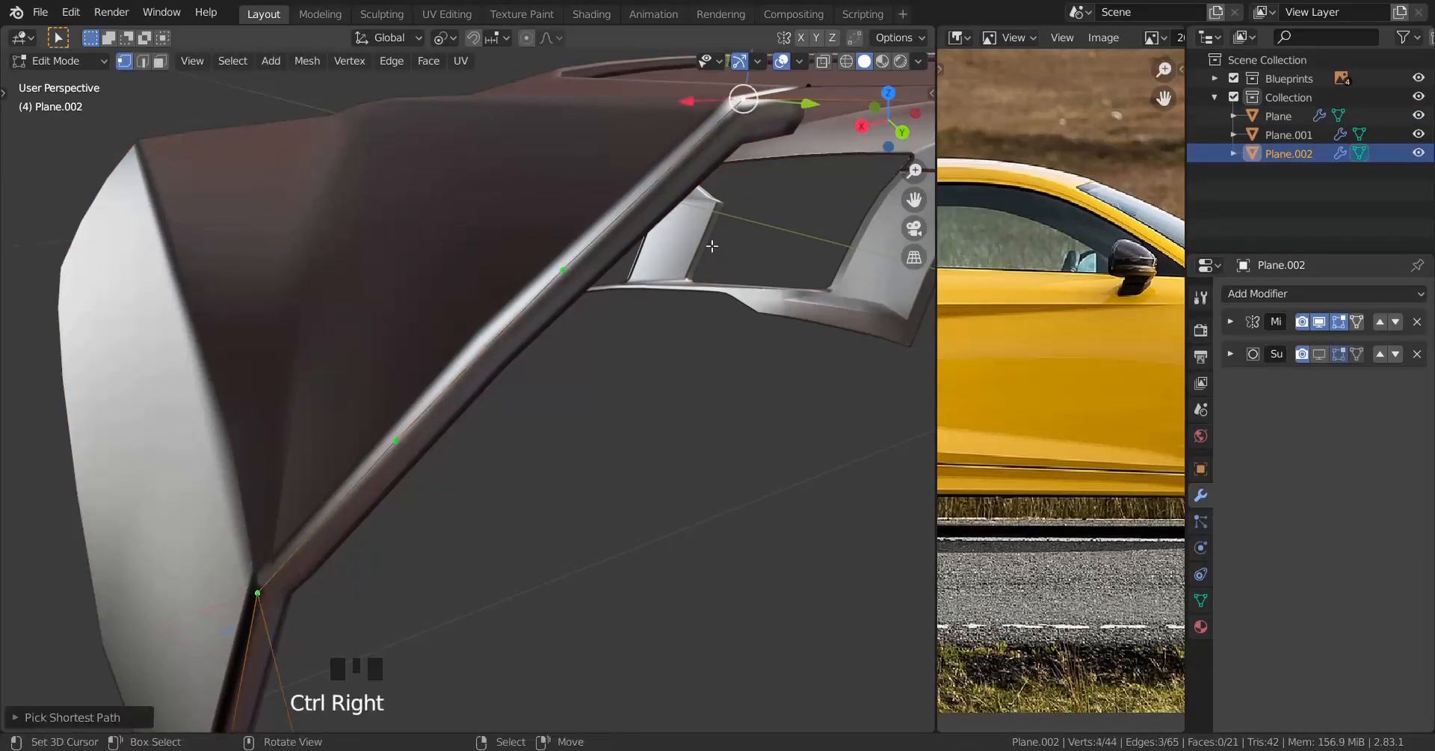
key("w")
mouse_move(676, 238)
left_click(823, 369)
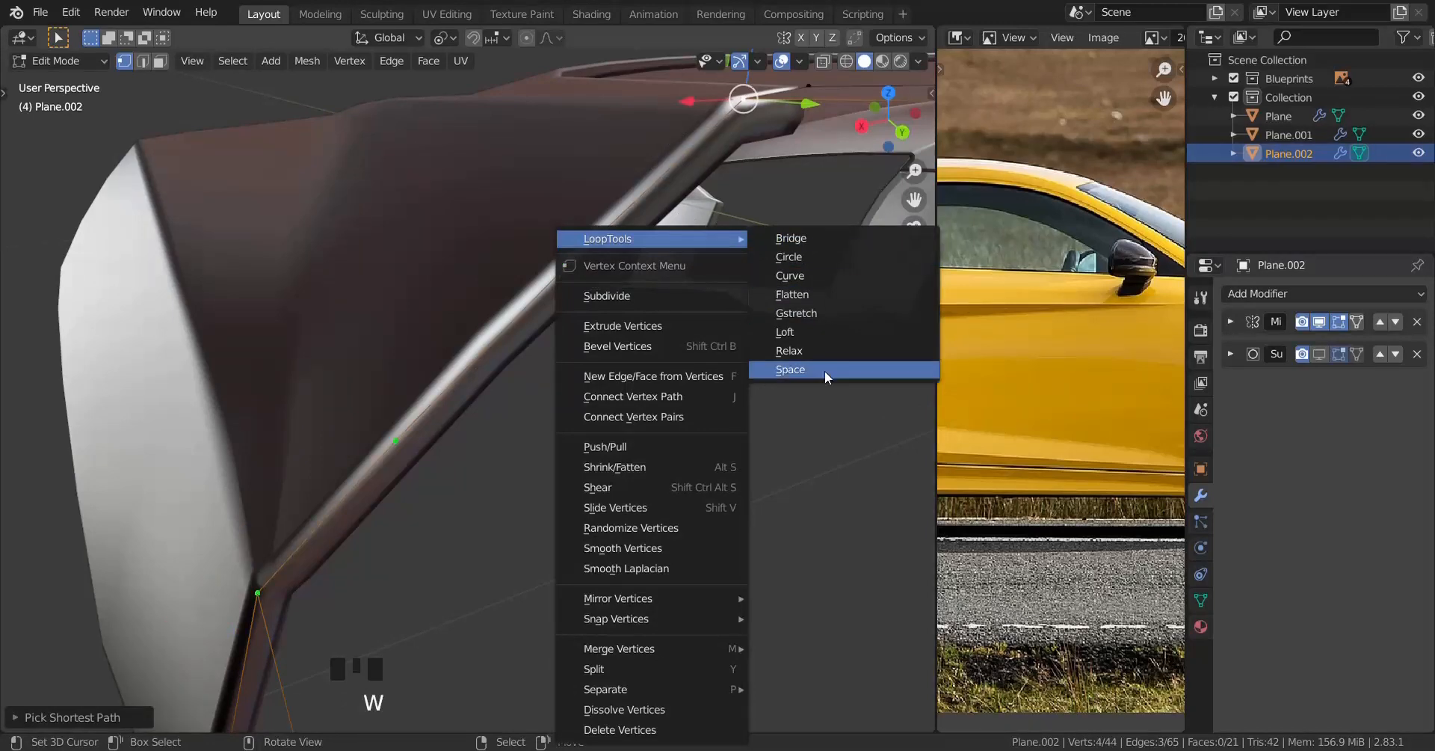
Step: Add two lengthwise loop cuts along the door strip between the window line and the crease
middle_click_drag(823, 370, 392, 475, "shift")
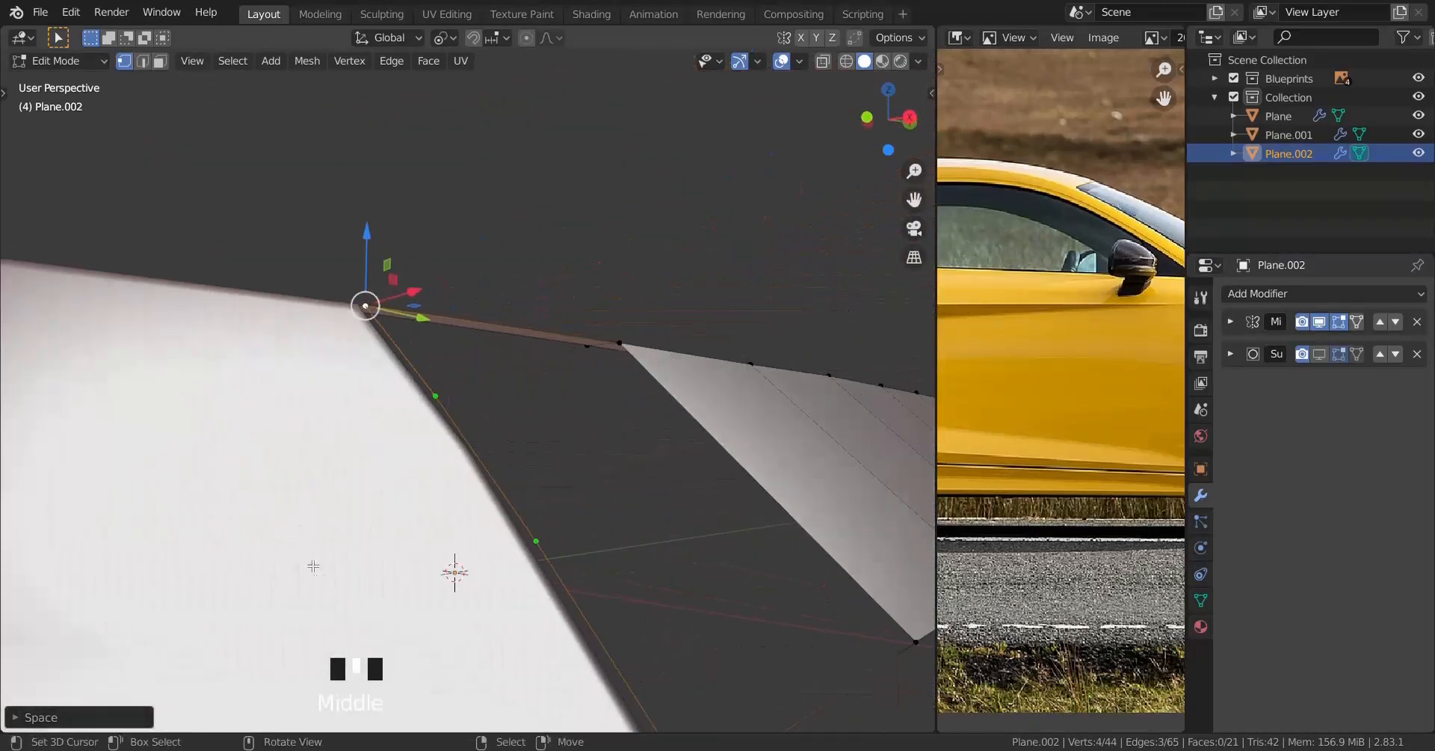
middle_click_drag(313, 566, 400, 621)
scroll(399, 621, "down", 3)
middle_click_drag(456, 516, 294, 583)
scroll(374, 516, "down", 3)
middle_click_drag(438, 447, 479, 415)
scroll(595, 421, "down", 4)
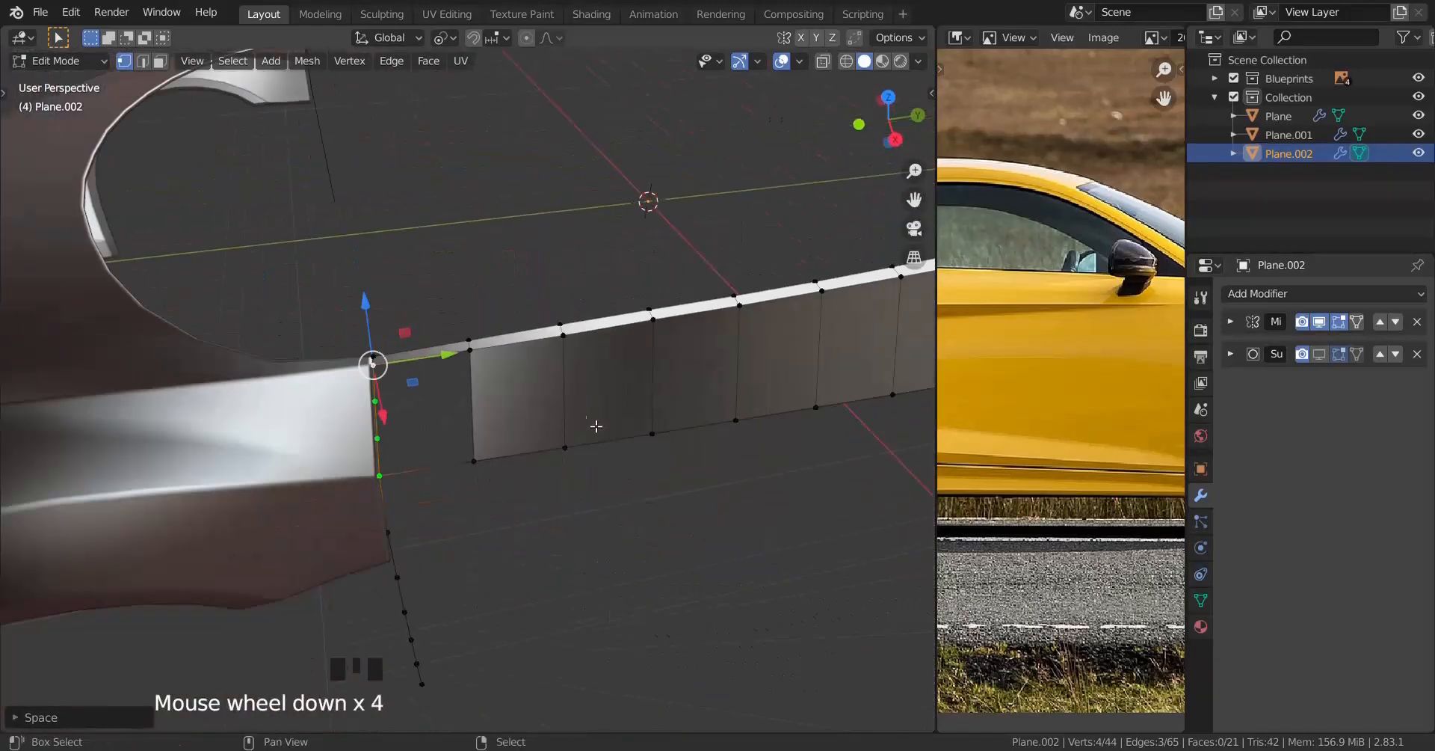
middle_click_drag(596, 420, 545, 416)
scroll(545, 416, "up", 2)
key("ctrl+r")
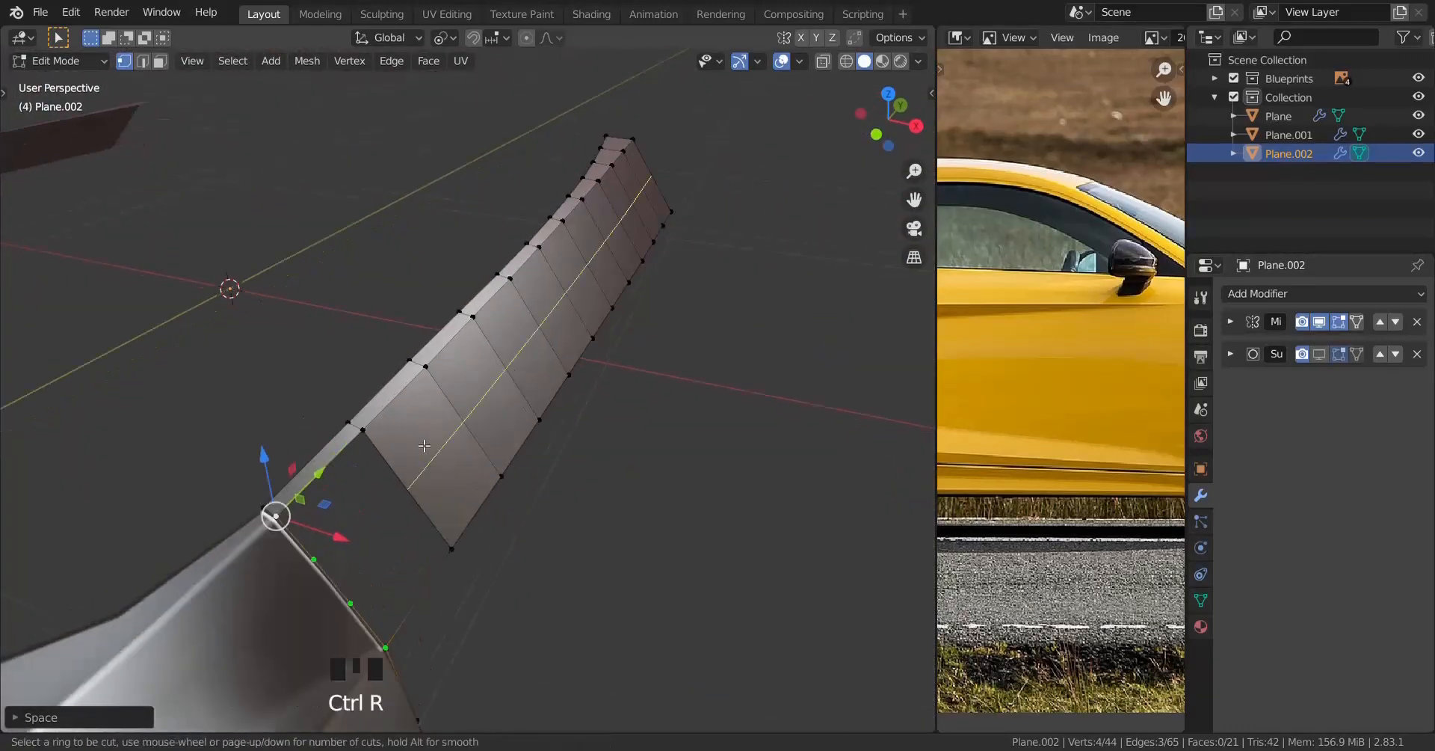
left_click(424, 446)
Step: Check the new loops against the front blueprint in wireframe and hide the Plane and Plane.001 objects
key("KP_1")
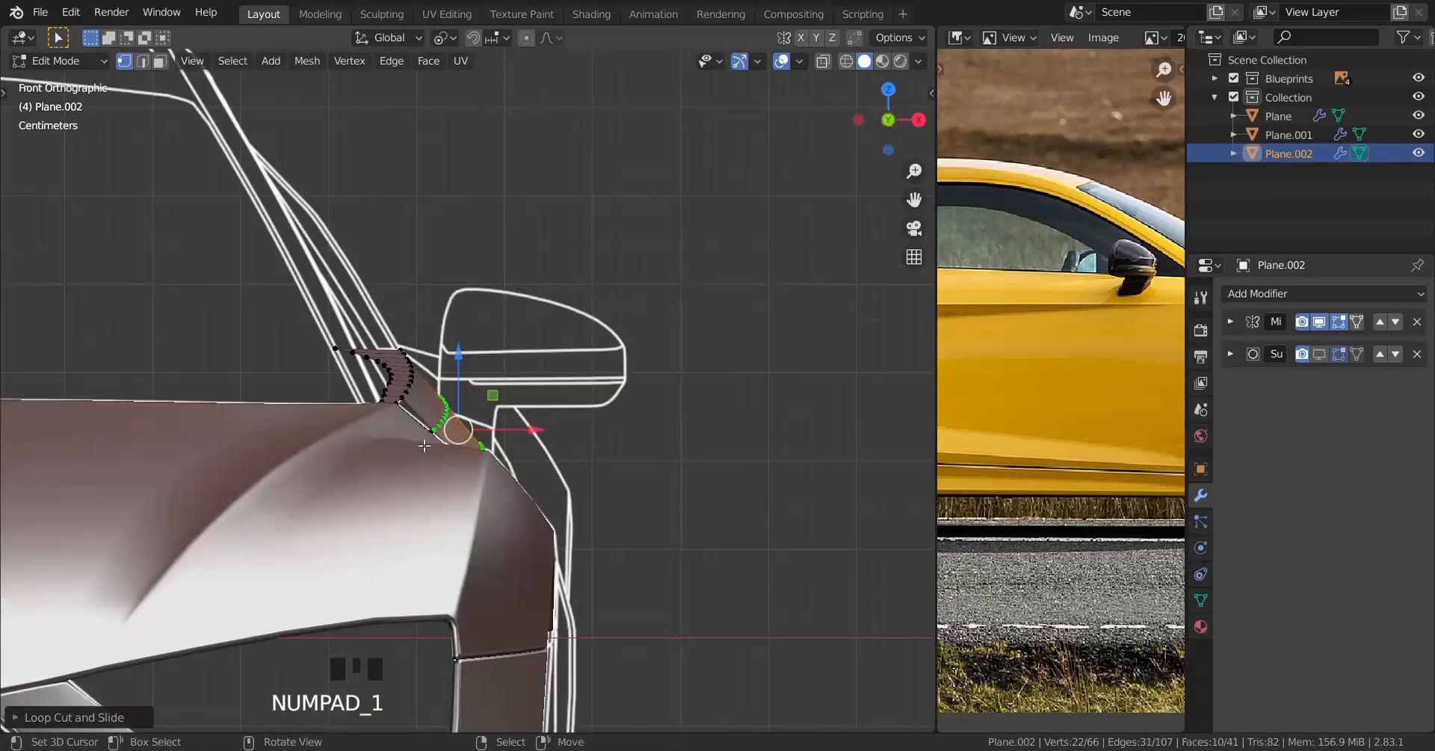
scroll(423, 445, "up", 7)
mouse_move(500, 618)
middle_mouse_down("shift")
mouse_move(525, 592)
mouse_move(573, 591)
middle_mouse_up("shift")
key("z")
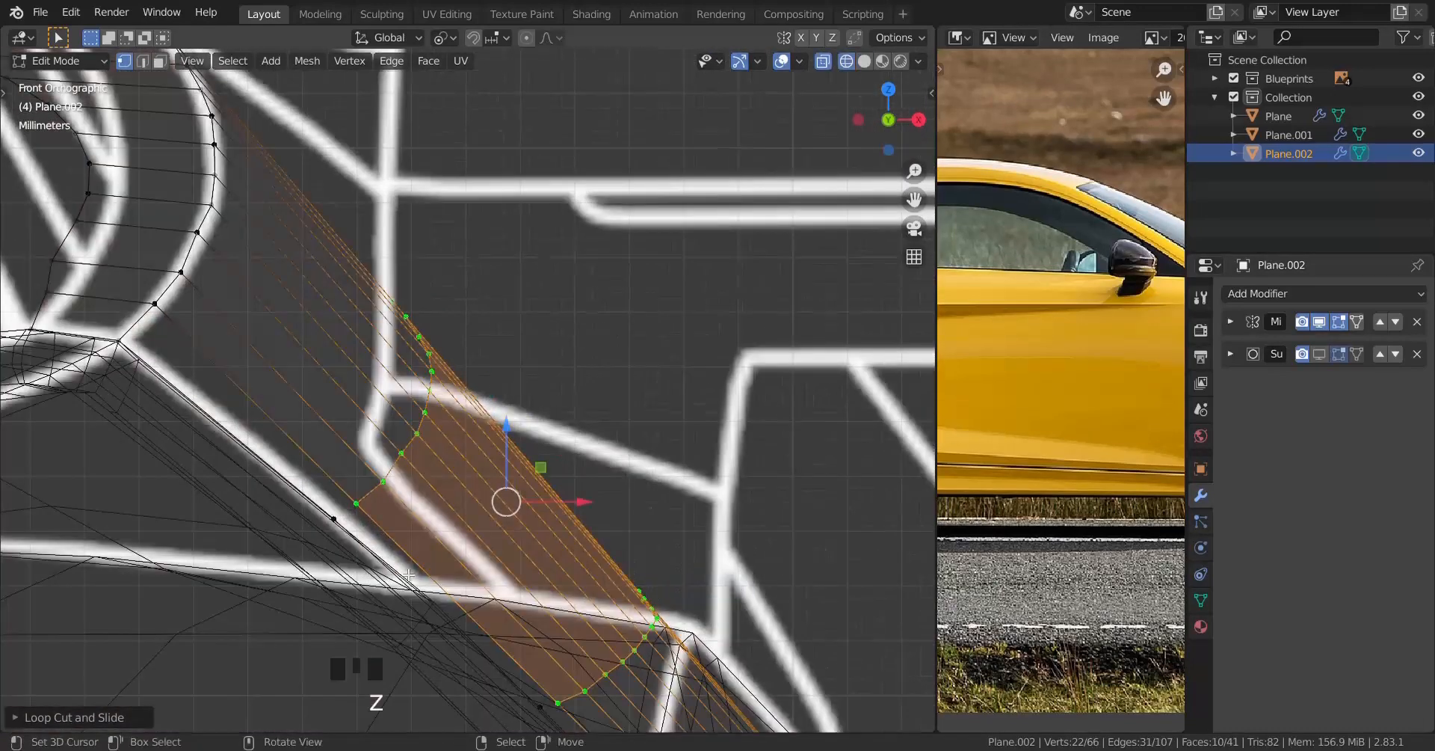
scroll(403, 574, "down", 5)
key("Tab")
key("z")
middle_click_drag(463, 540, 363, 575)
scroll(256, 545, "down", 3)
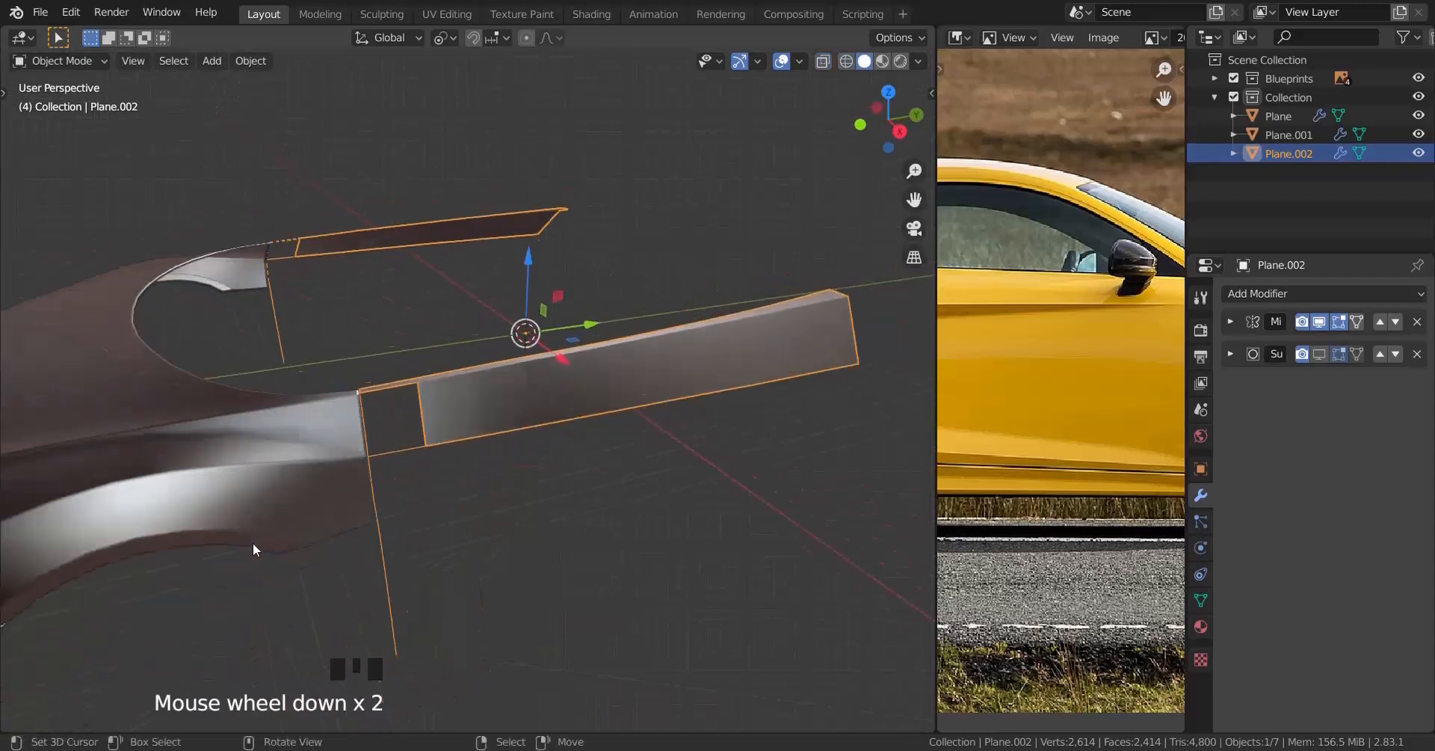
key("h")
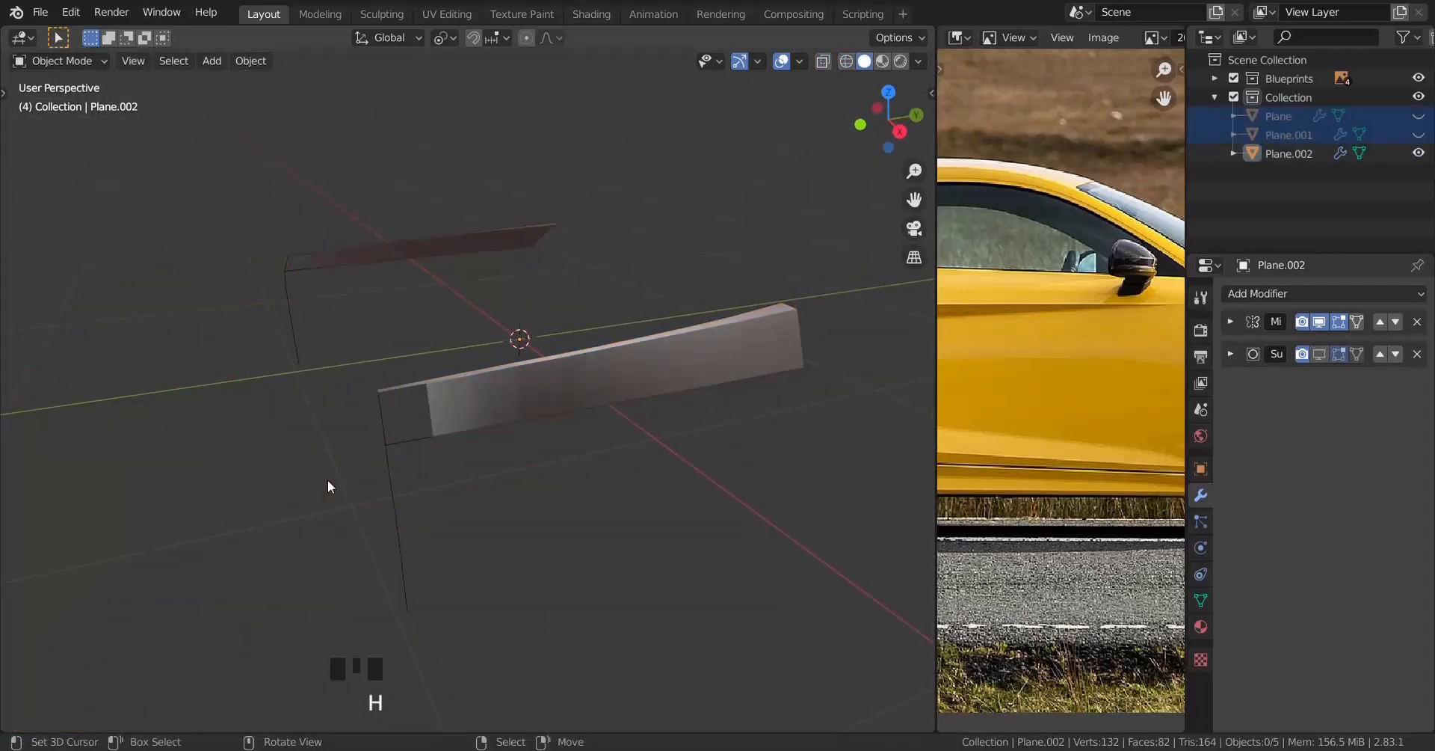
Step: In front view, push the two selected loops of the door strip outward by about 0.0017 with Shrink/Fatten
key("KP_1")
scroll(371, 464, "up", 9)
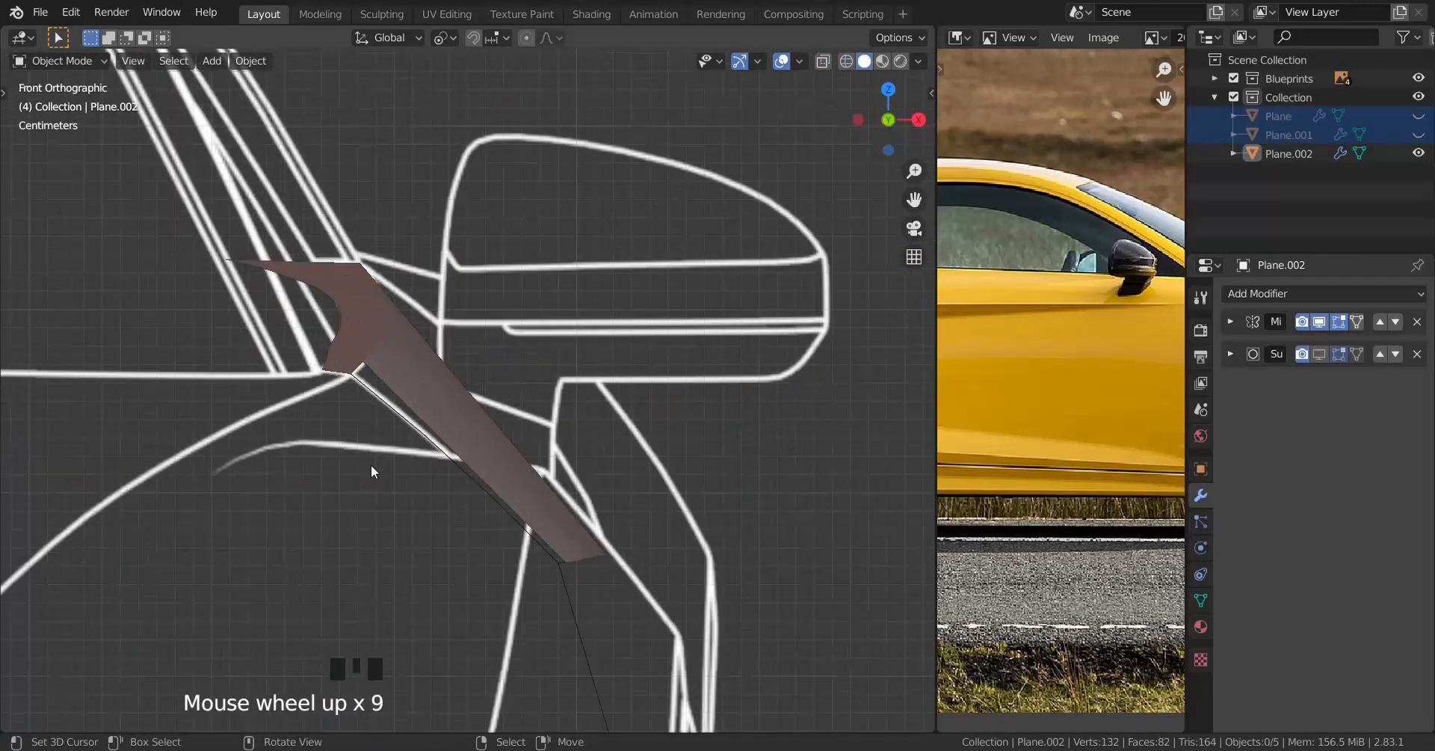
left_click(463, 430)
key("Tab")
middle_click_drag(531, 579, 506, 515, "shift")
scroll(506, 515, "up", 2)
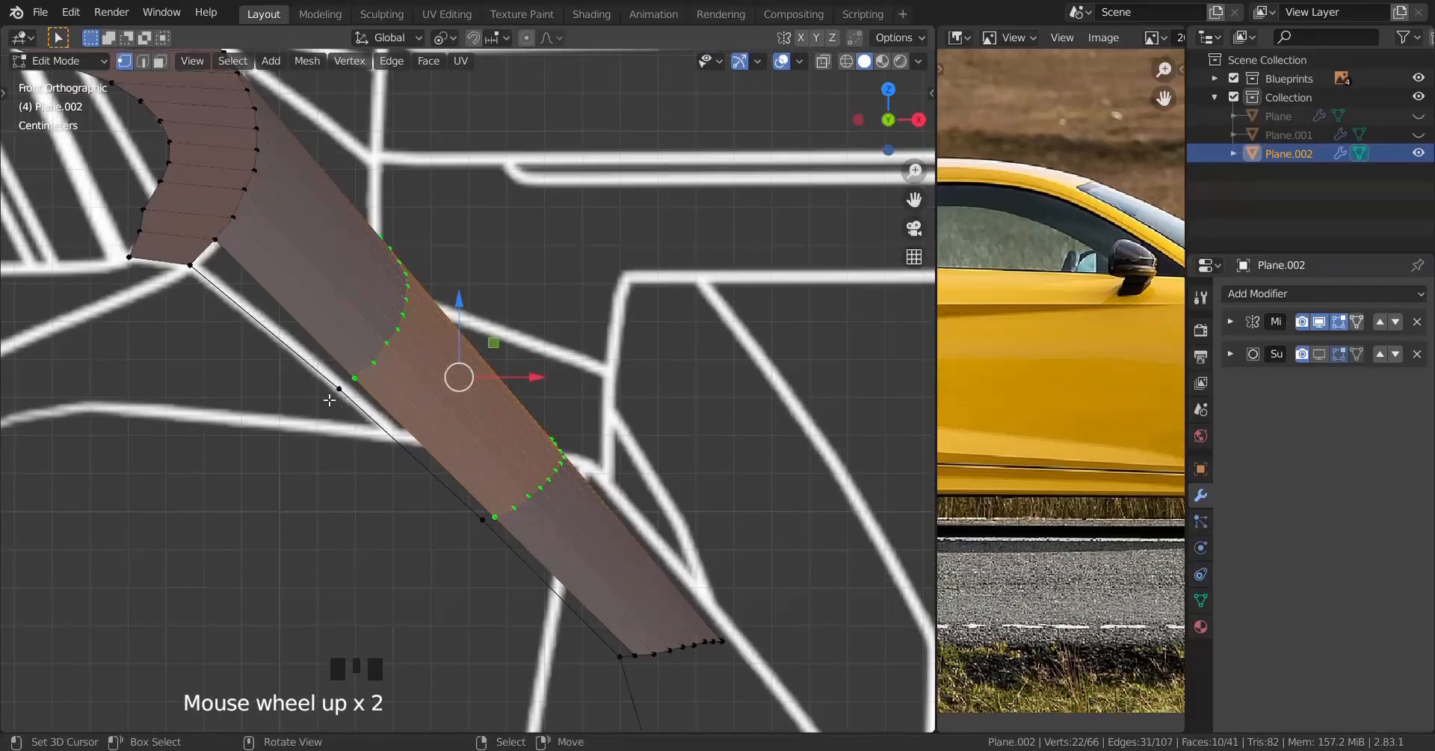
scroll(603, 633, "up", 1)
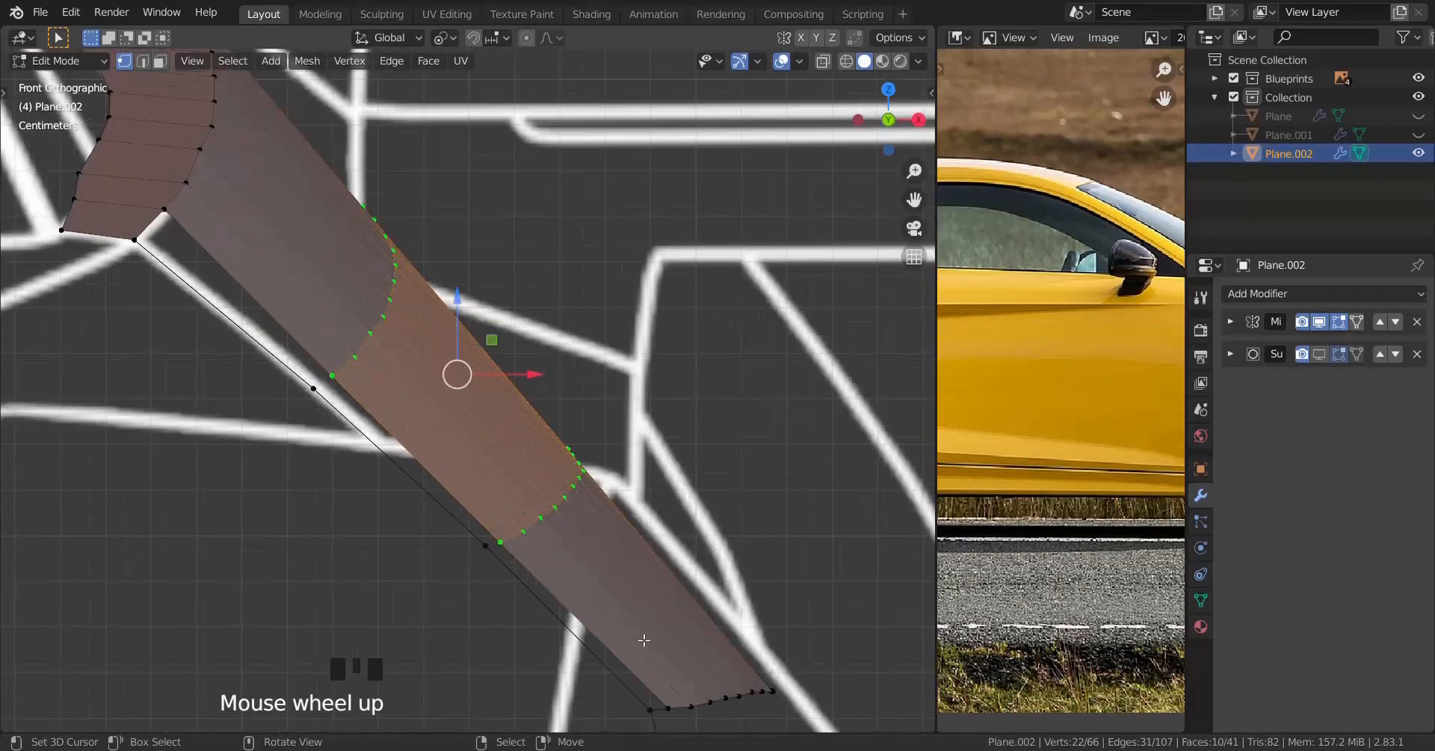
key("alt+s")
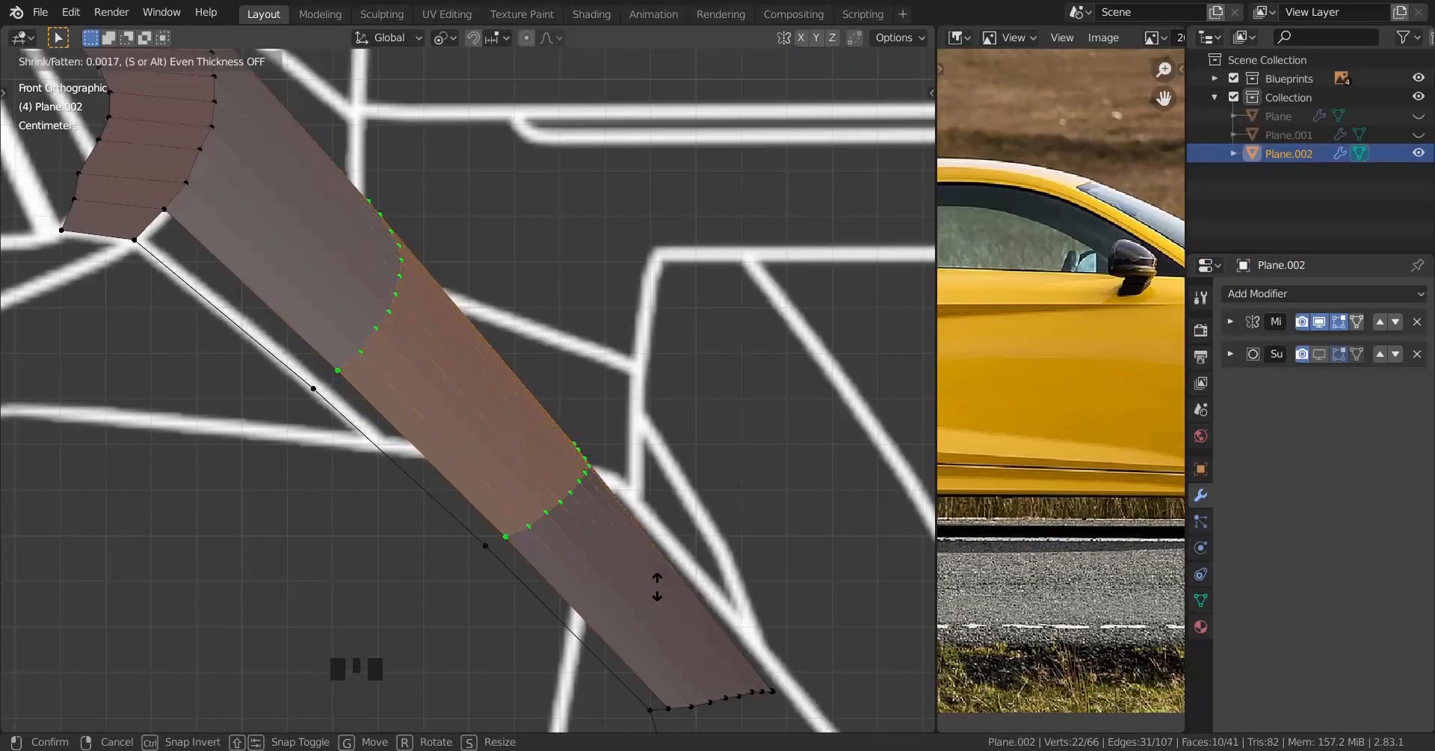
left_click(657, 587)
scroll(662, 589, "down", 5)
middle_click_drag(662, 589, 199, 331)
key("ctrl+shift+z")
key("ctrl+shift+z")
Step: Fill the open gap between the door's front edge vertices and the strip with faces from window line to crease
right_click(169, 341)
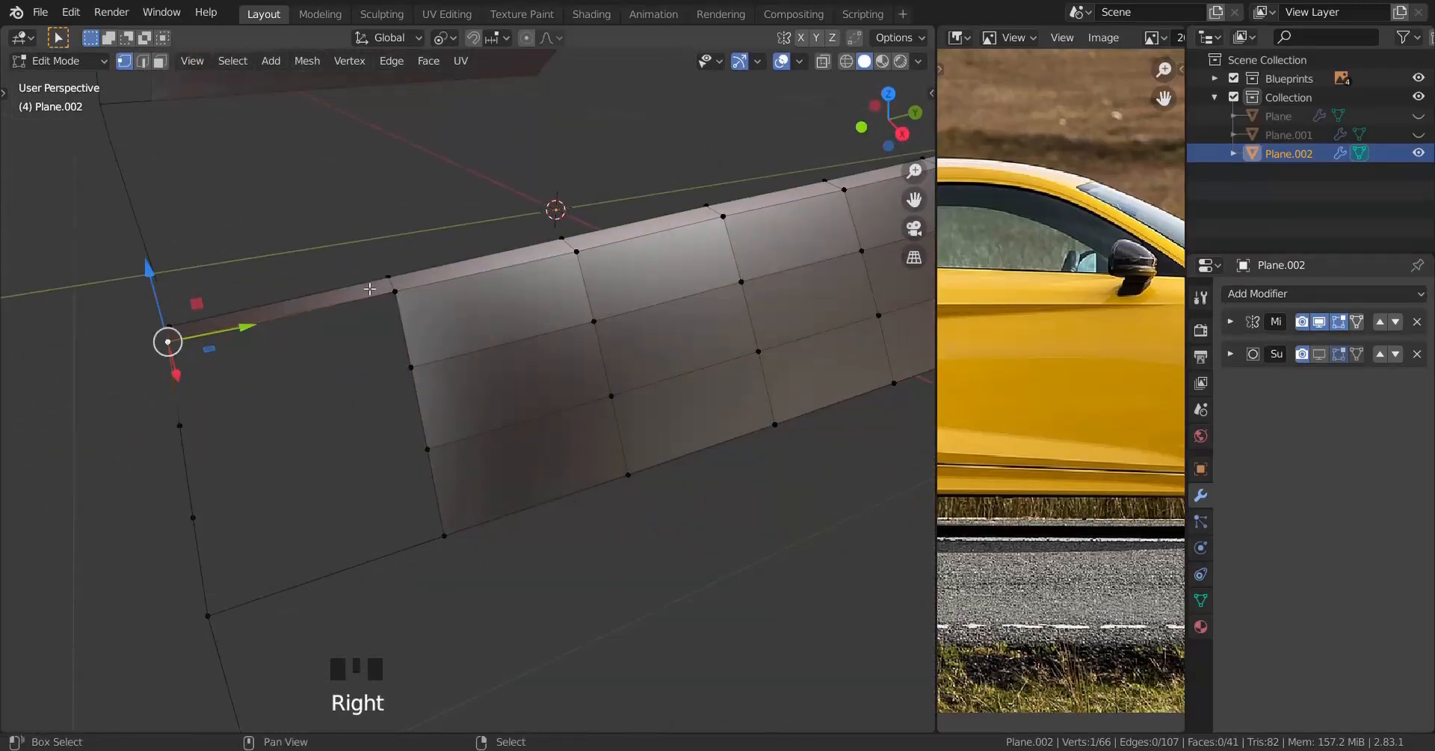
right_click(395, 291, "shift")
key("f")
key("f")
key("f")
key("f")
middle_click_drag(395, 290, 102, 388)
scroll(238, 444, "up", 3)
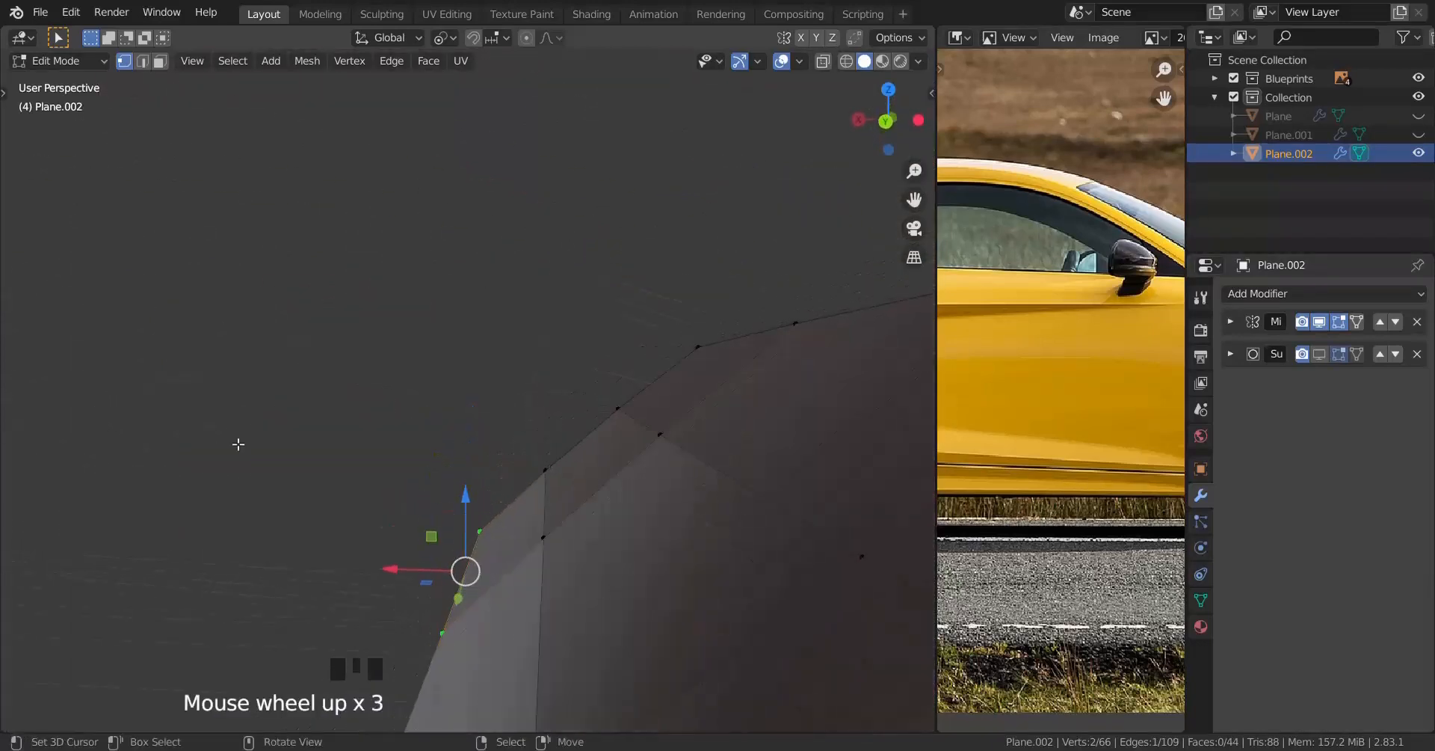
Step: Shear the door strip's upper lengthwise loop in front view, first sideways and then vertically, to curve the surface further outward
middle_click_drag(237, 444, 279, 459)
middle_click_drag(388, 468, 782, 430)
scroll(516, 503, "down", 1)
middle_click_drag(516, 503, 384, 593)
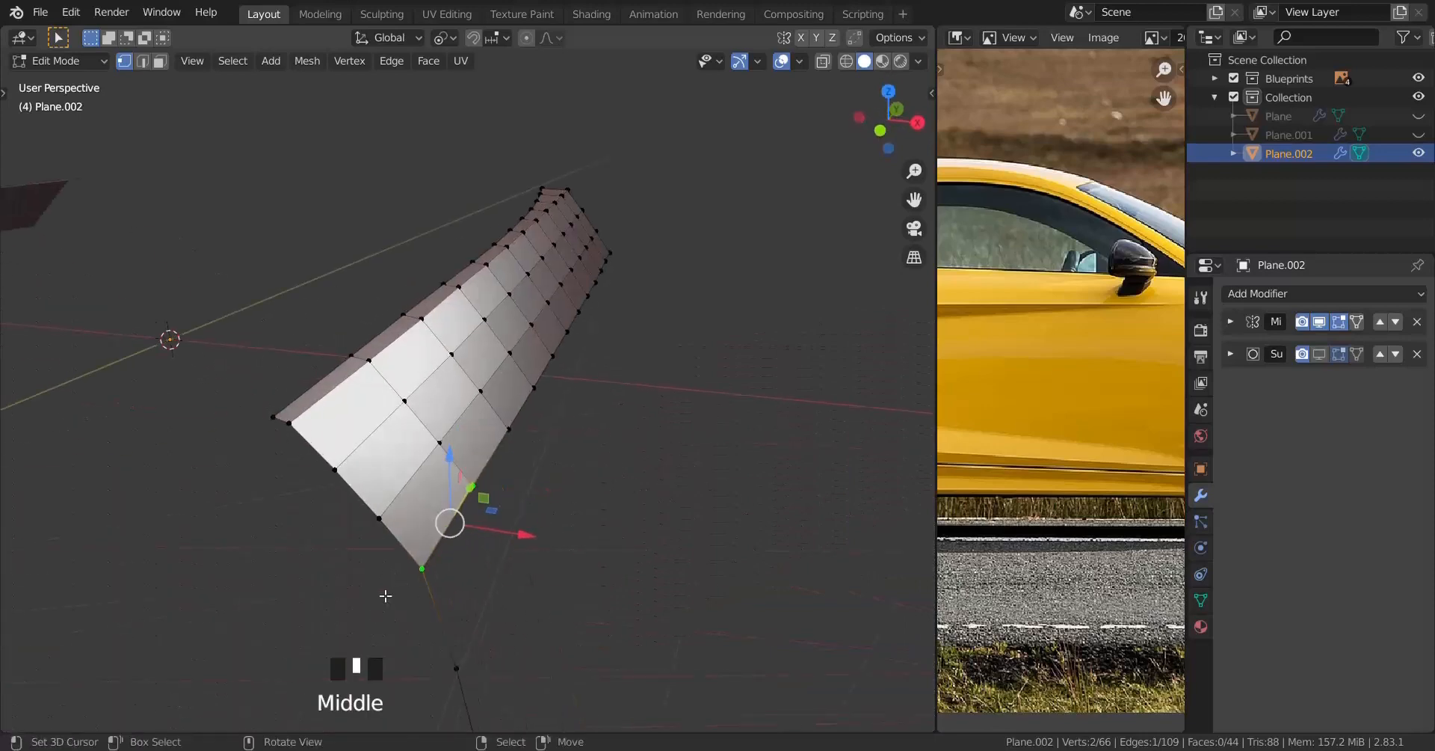
key("KP_1")
middle_click_drag(579, 574, 491, 635)
scroll(328, 462, "up", 2)
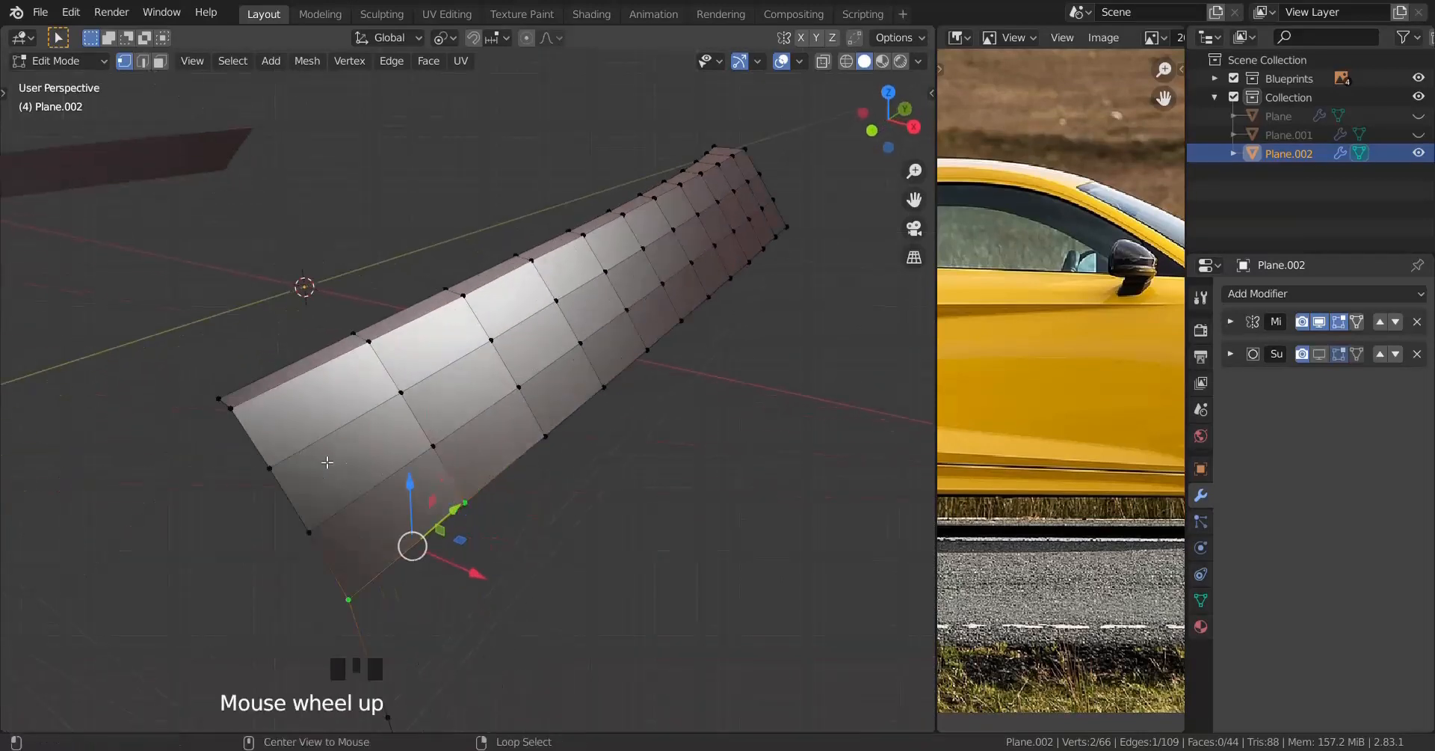
right_click(308, 461, "alt")
key("KP_1")
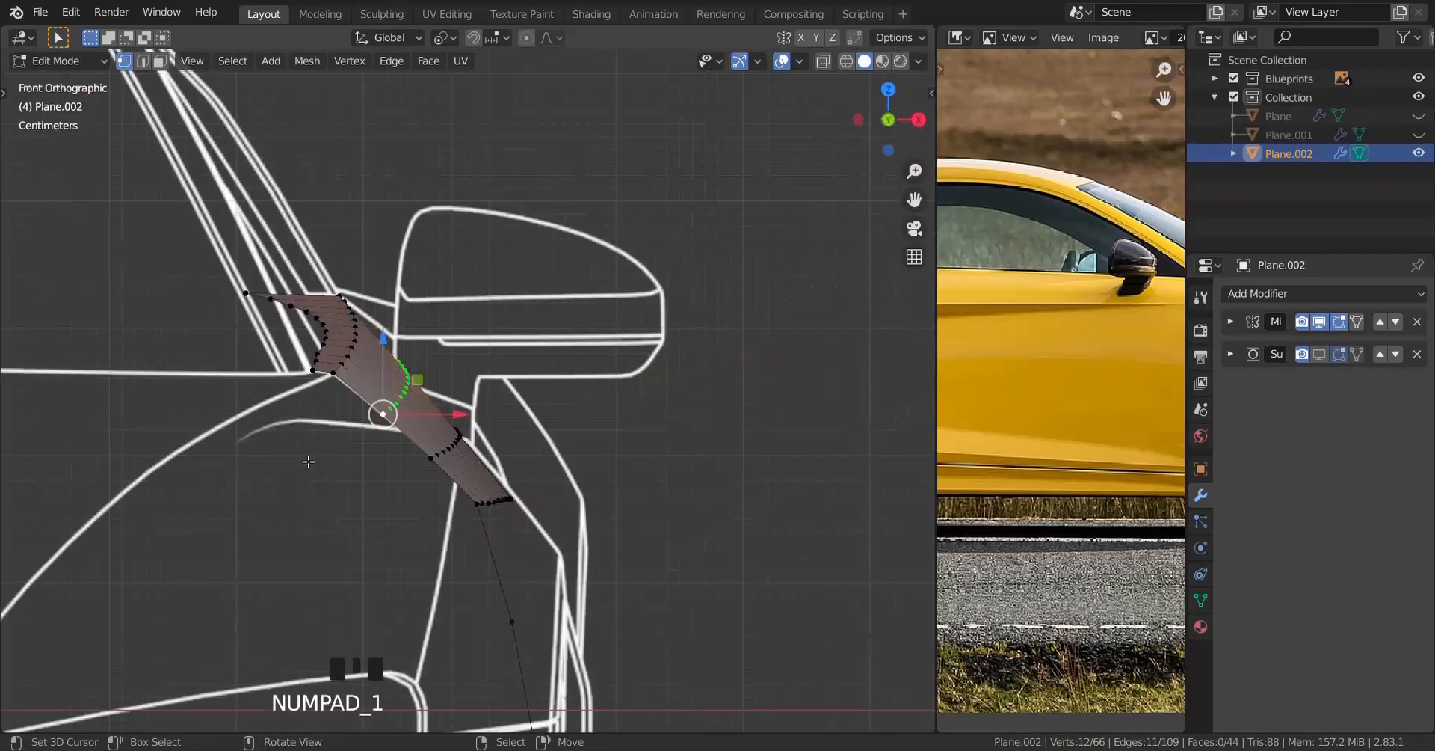
scroll(308, 462, "up", 7)
scroll(321, 496, "down", 5)
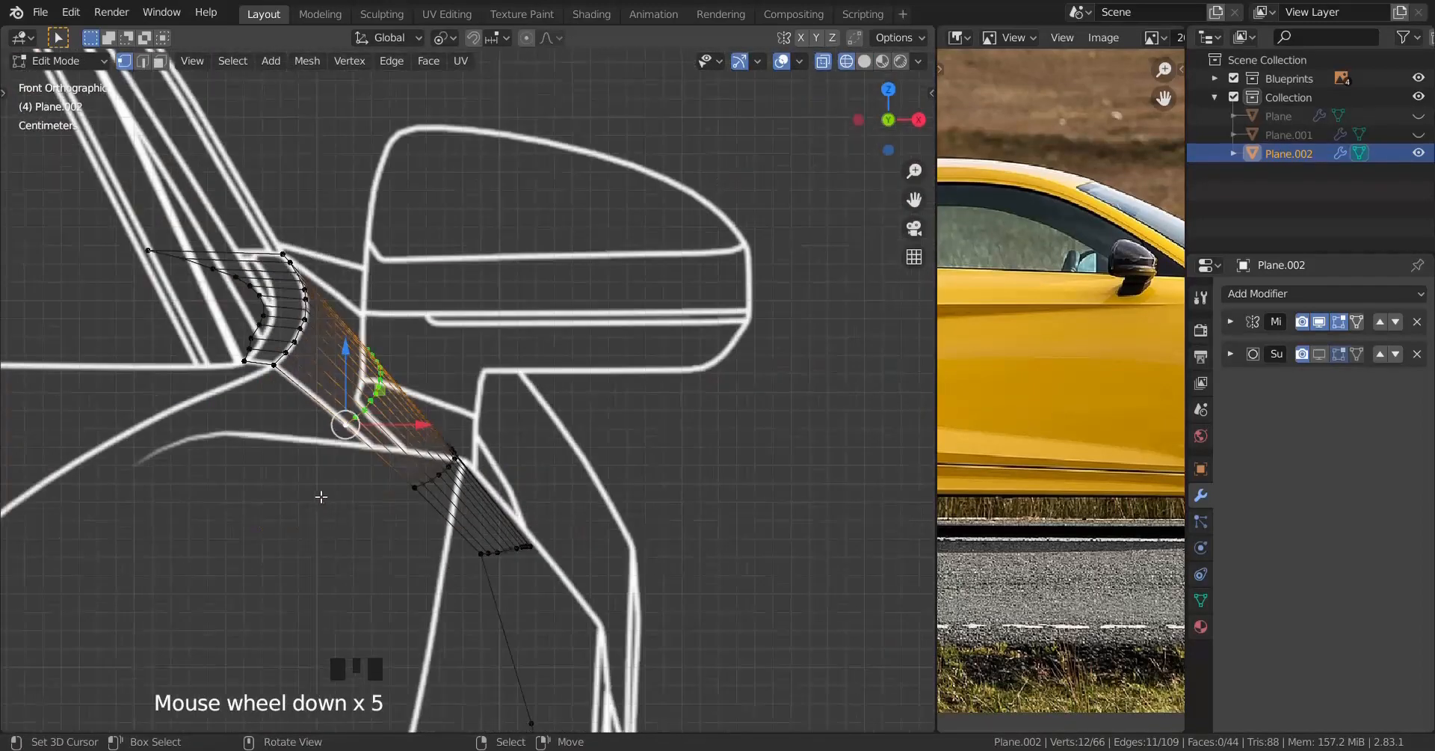
key("shift+ctrl+alt+s")
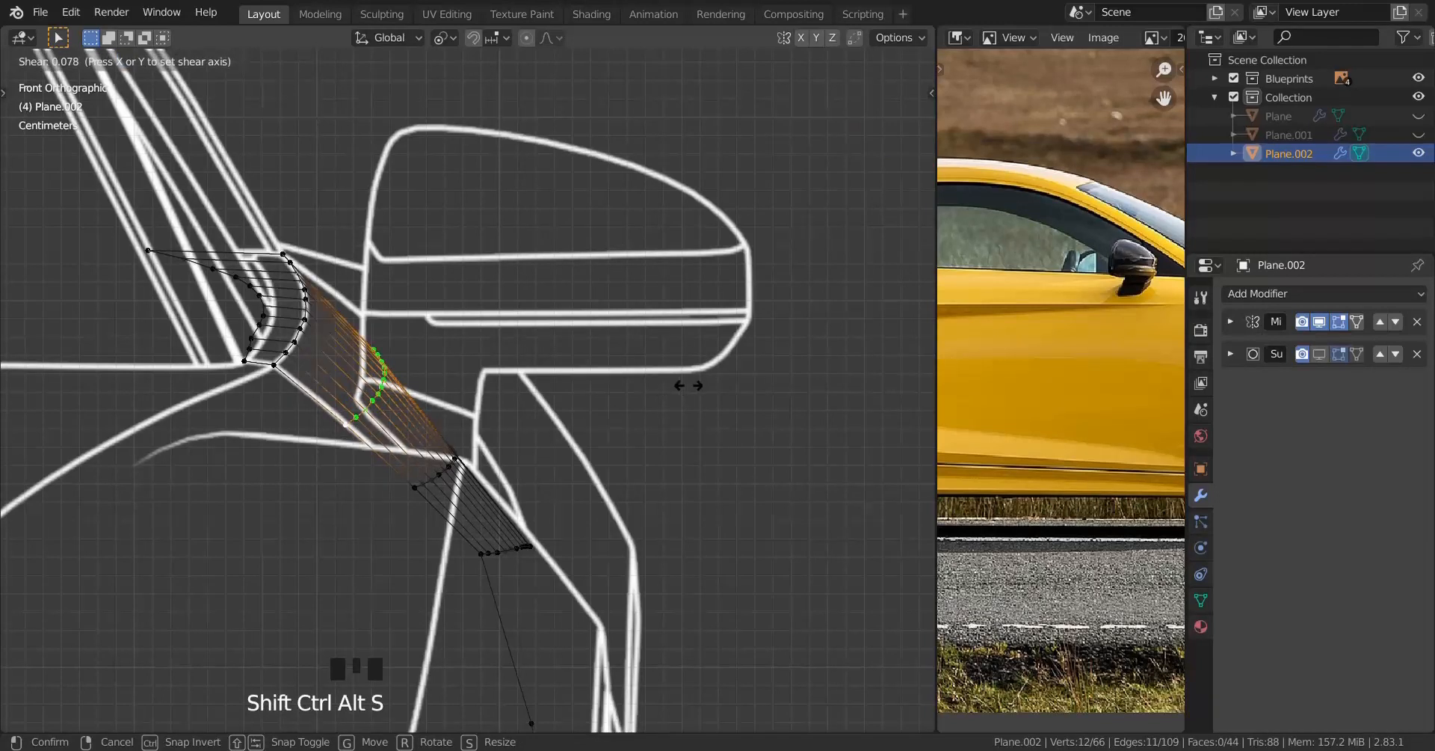
left_click(181, 222)
key("shift+ctrl+alt+s")
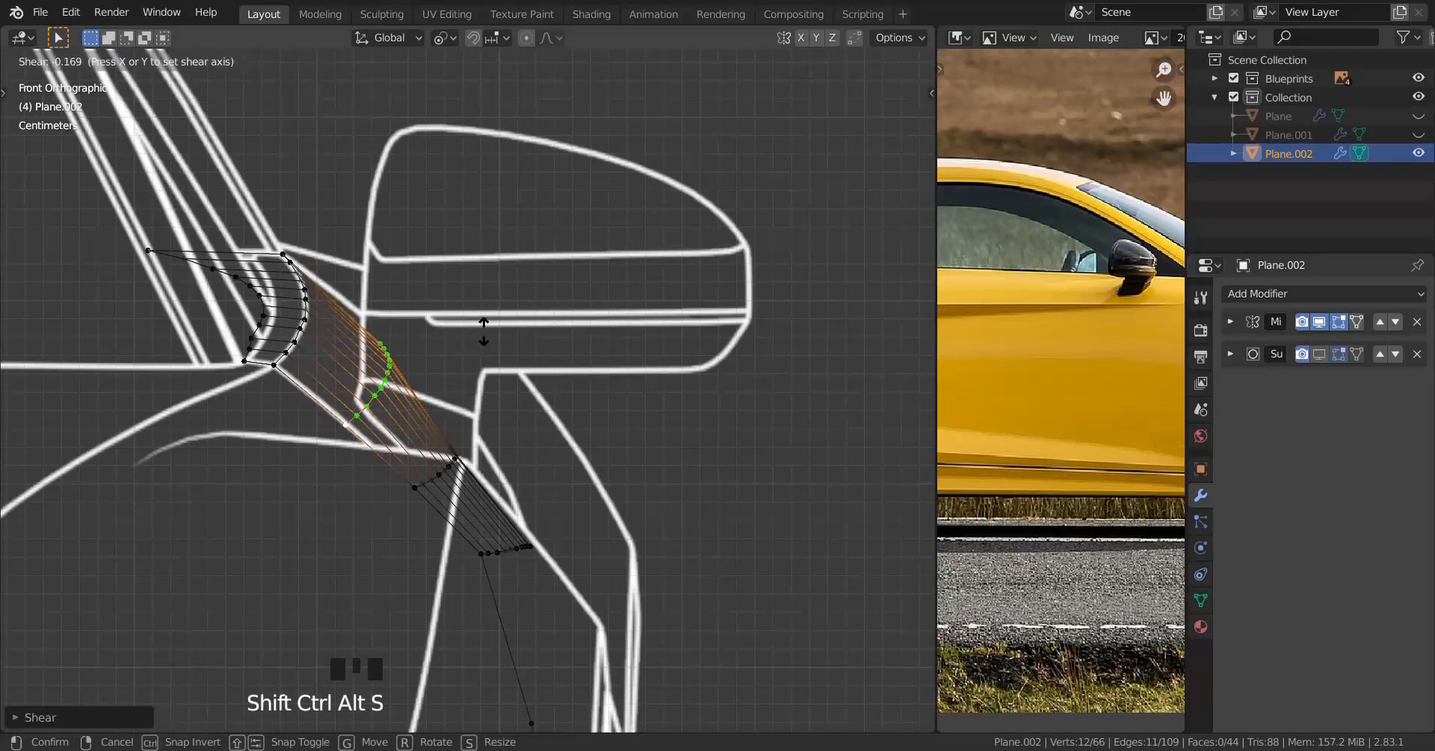
left_click(514, 245)
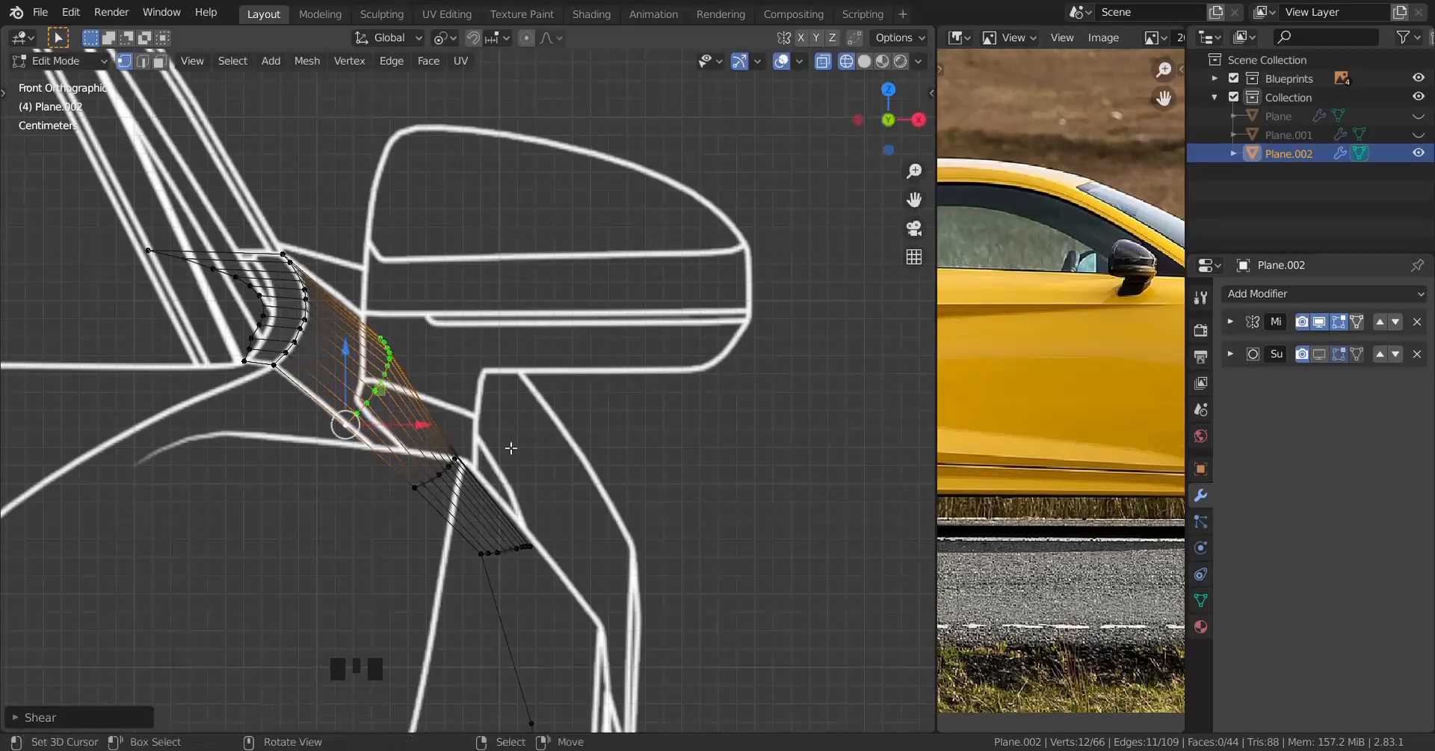
Step: Shear the door strip's lower lengthwise loop about its end vertex in front view, outward horizontally and upward, toward the blueprint's outer contour
scroll(401, 585, "up", 4)
right_click(375, 595, "alt")
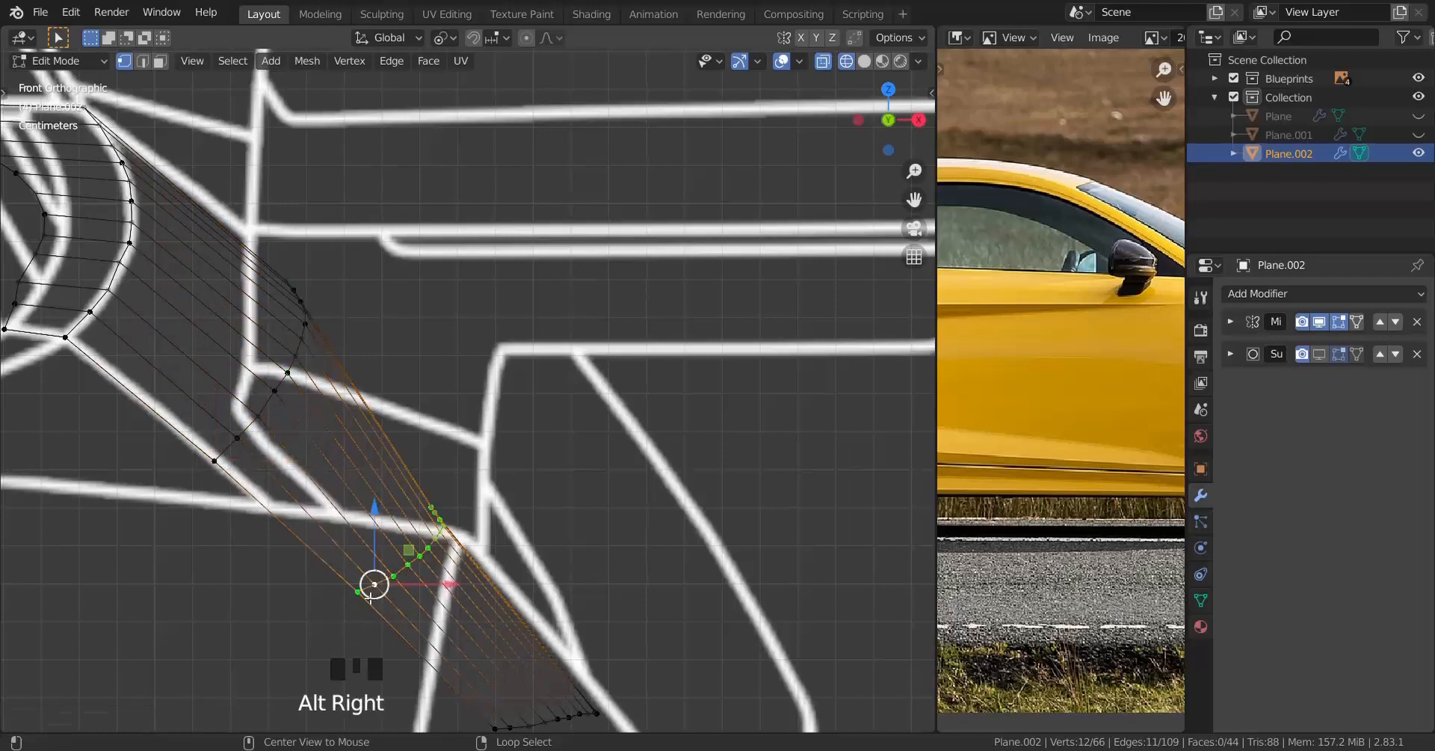
right_click(352, 586, "shift")
right_click(352, 586, "shift")
right_click(352, 586, "shift")
middle_click_drag(459, 591, 409, 522, "shift")
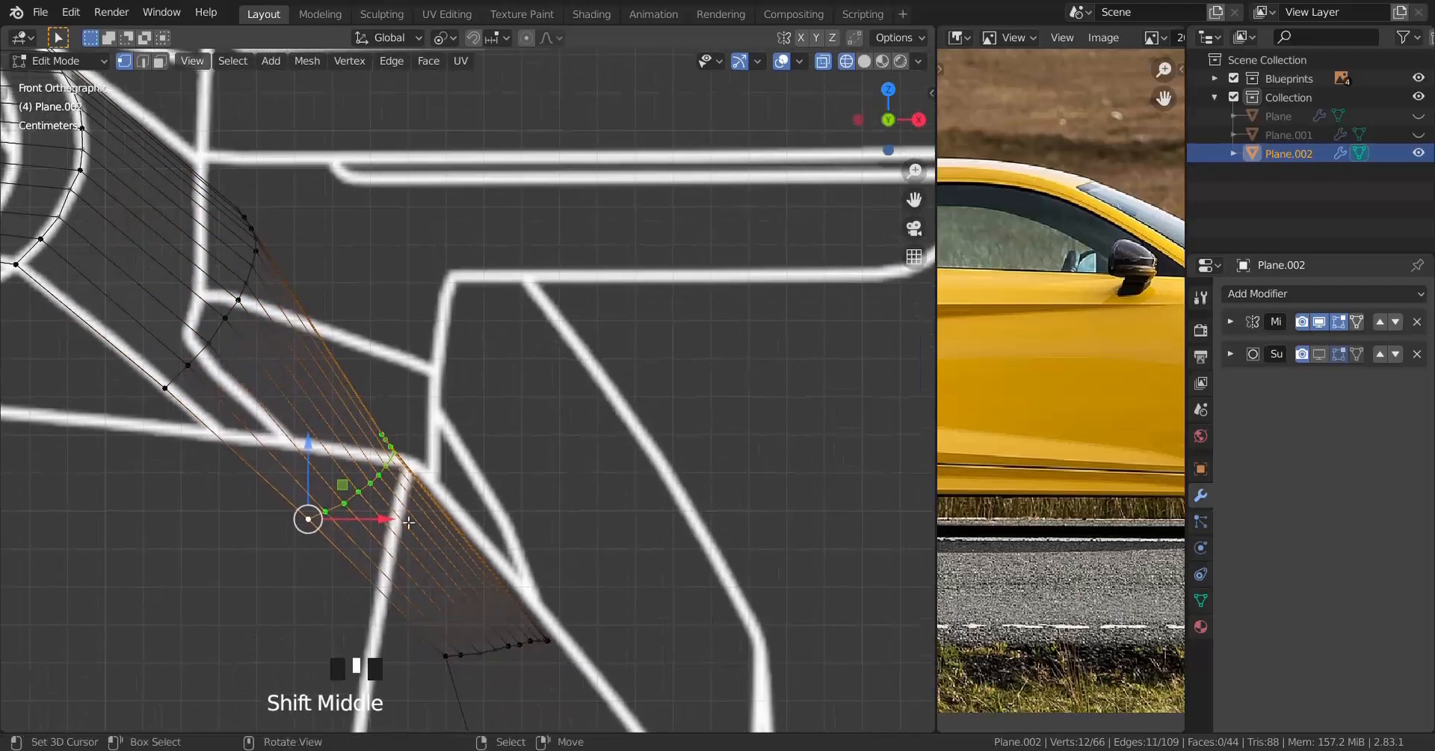
key("comma")
left_click(434, 558)
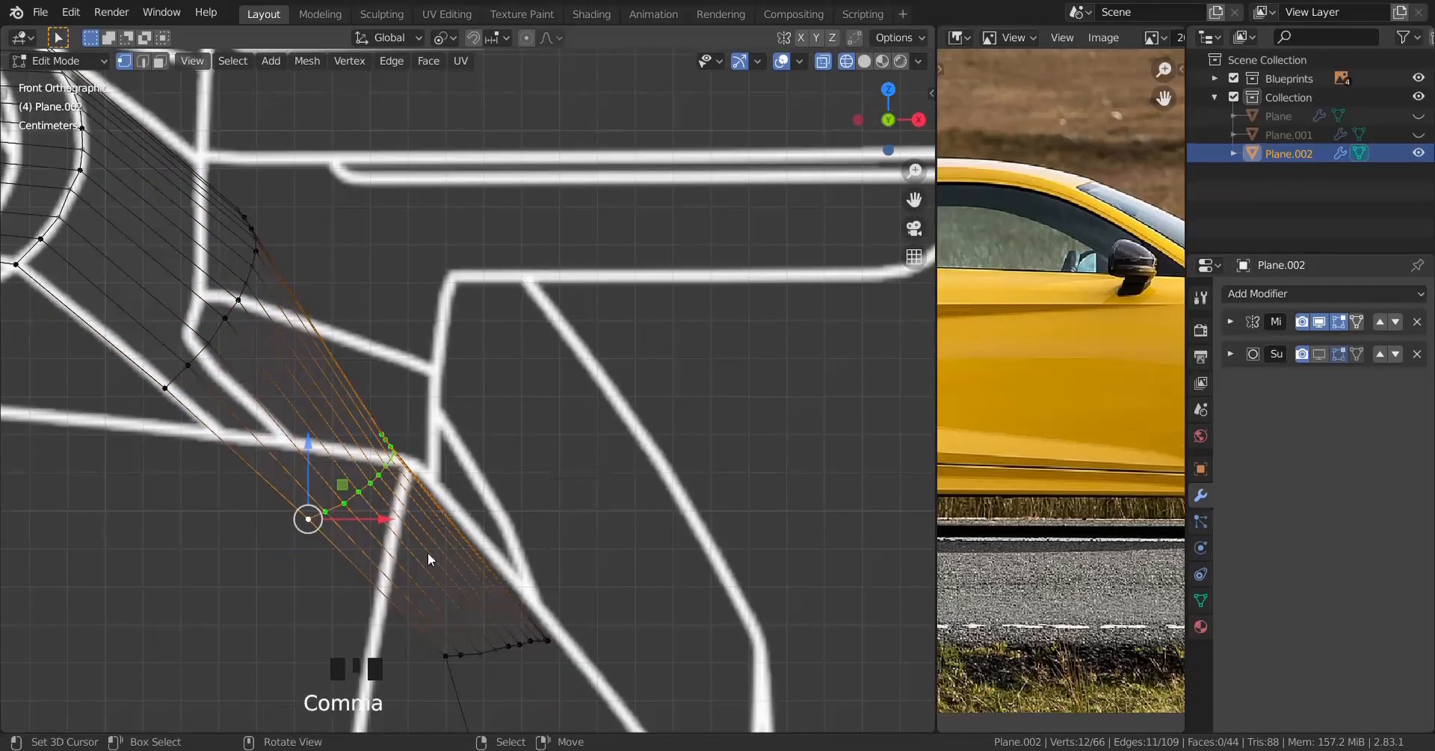
key("period")
left_click(406, 534)
key("shift+ctrl+alt+s")
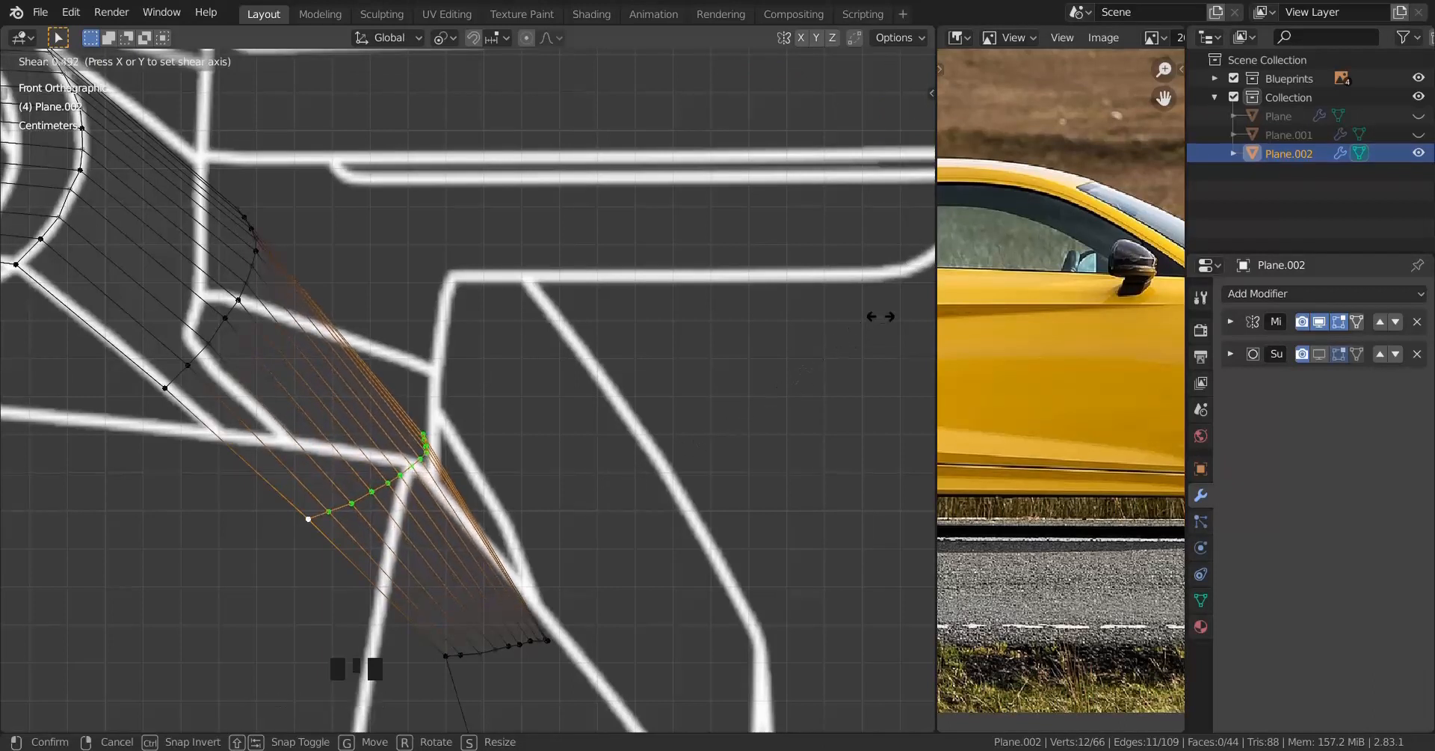
left_click(604, 468)
key("shift+ctrl+alt+s")
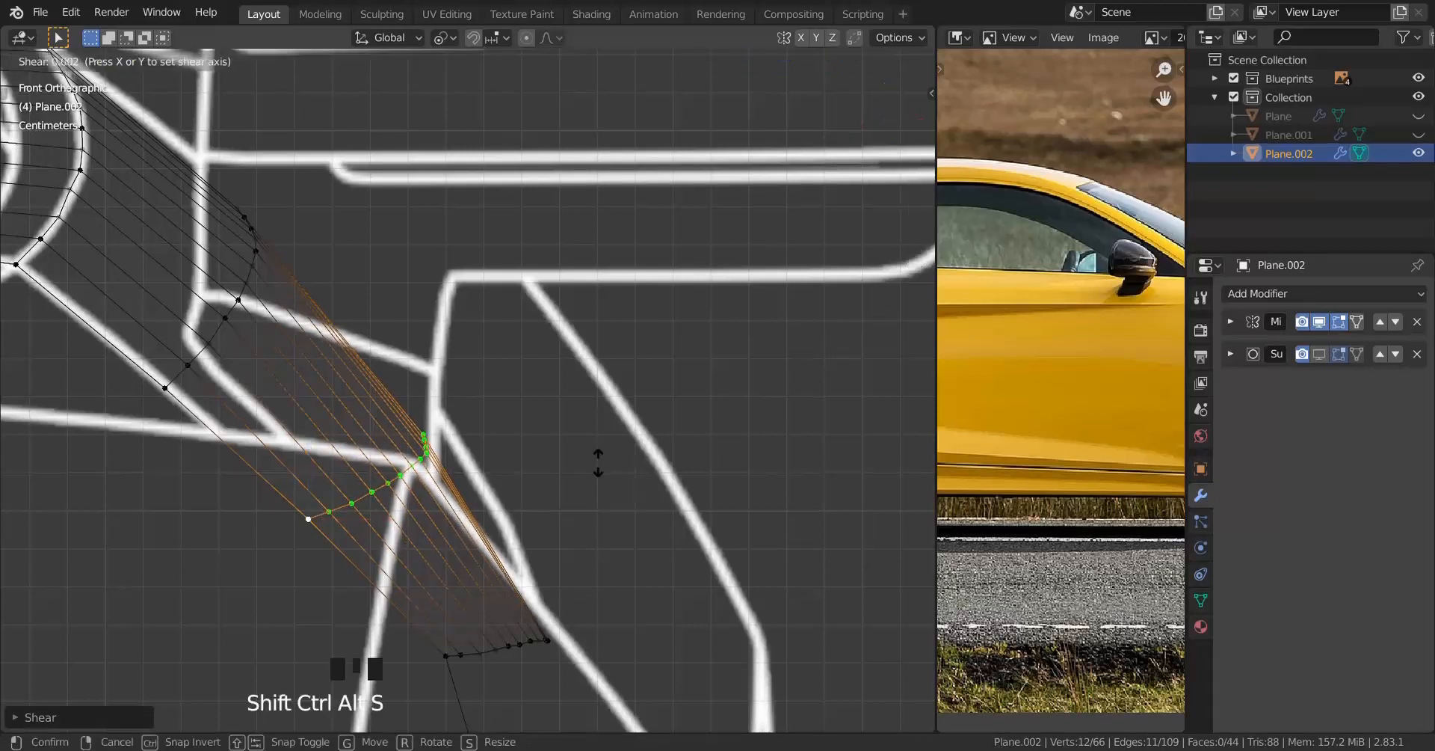
left_click(731, 222)
key("shift+ctrl+alt+s")
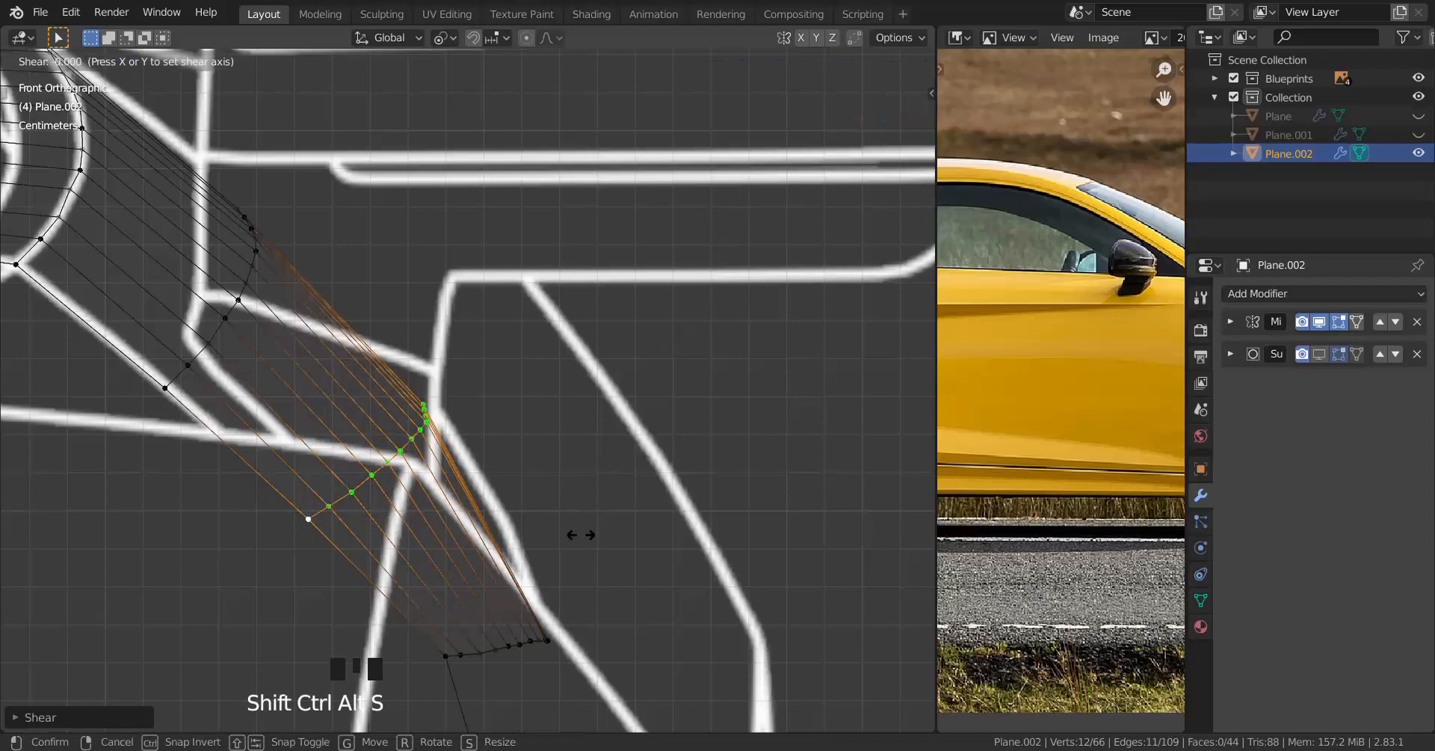
left_click(718, 433)
Step: Shear the upper lengthwise loop once more, horizontally and vertically, so its curve flows into the lower loop
middle_click_drag(496, 396, 662, 503, "shift")
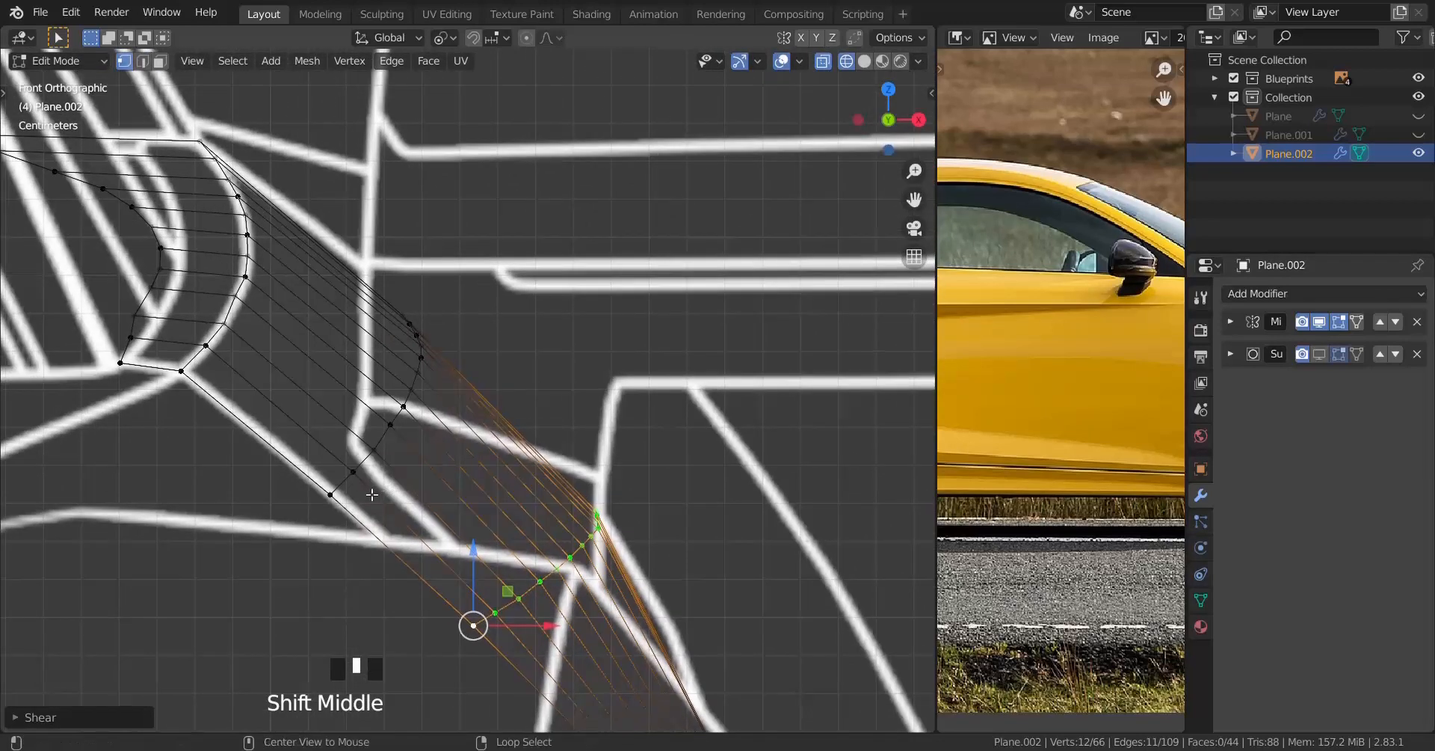
right_click(346, 495, "alt")
key("shift+ctrl+alt+s")
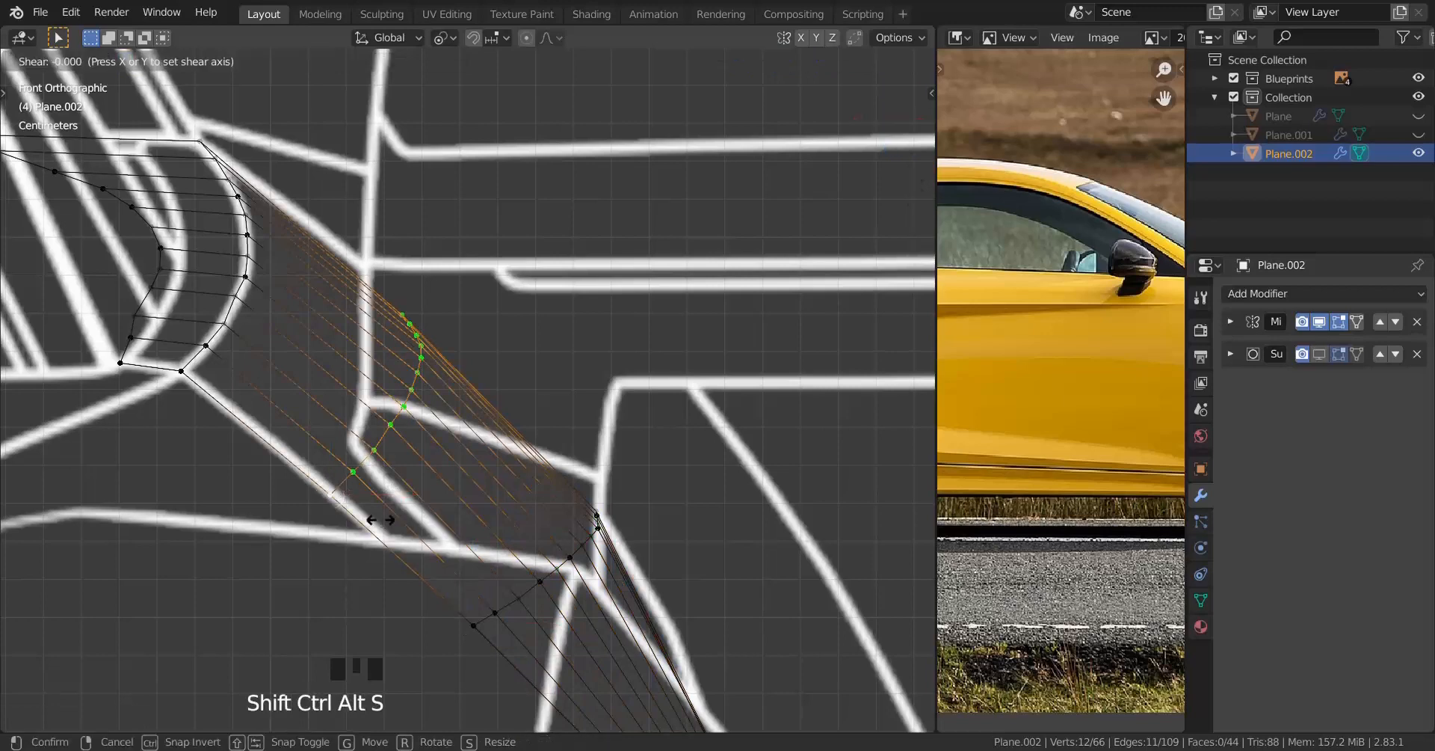
left_click(596, 394)
key("shift+ctrl+alt+s")
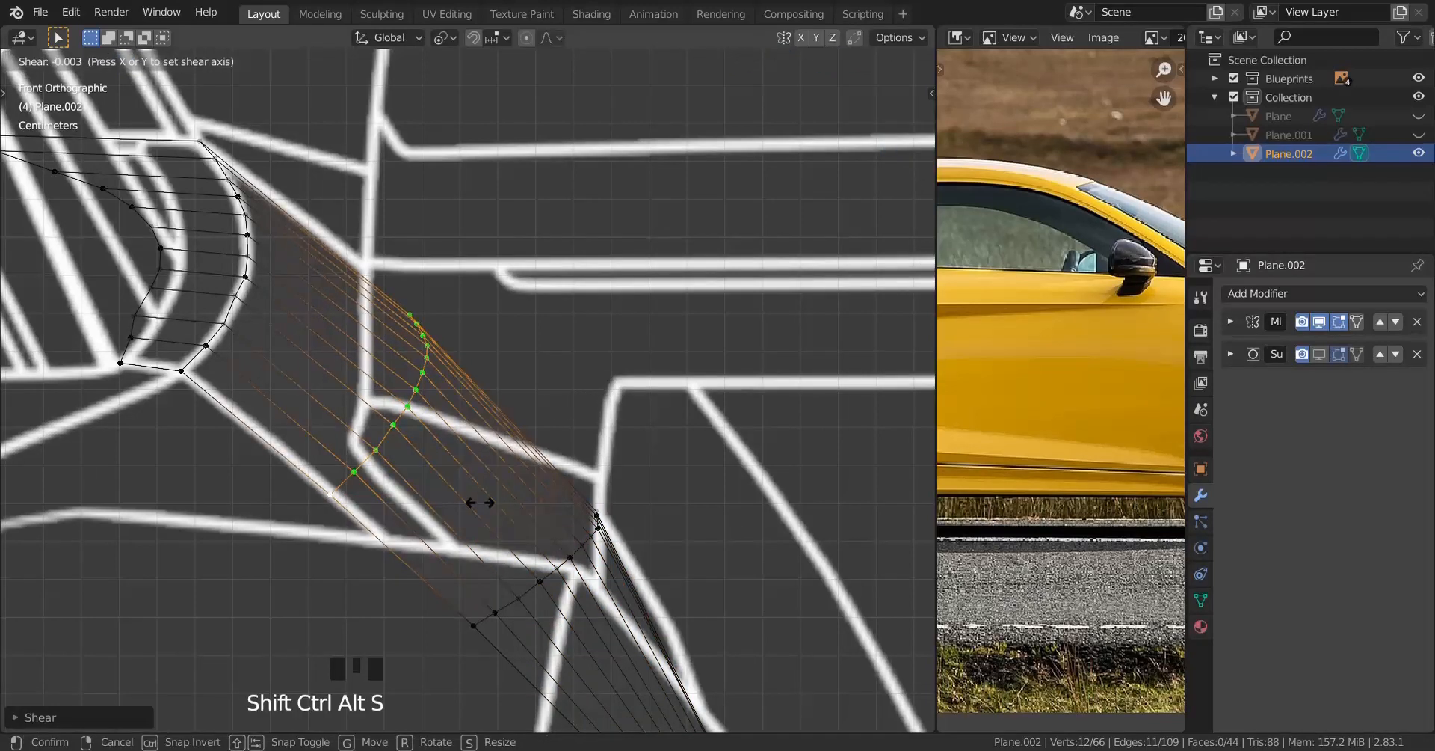
key("y")
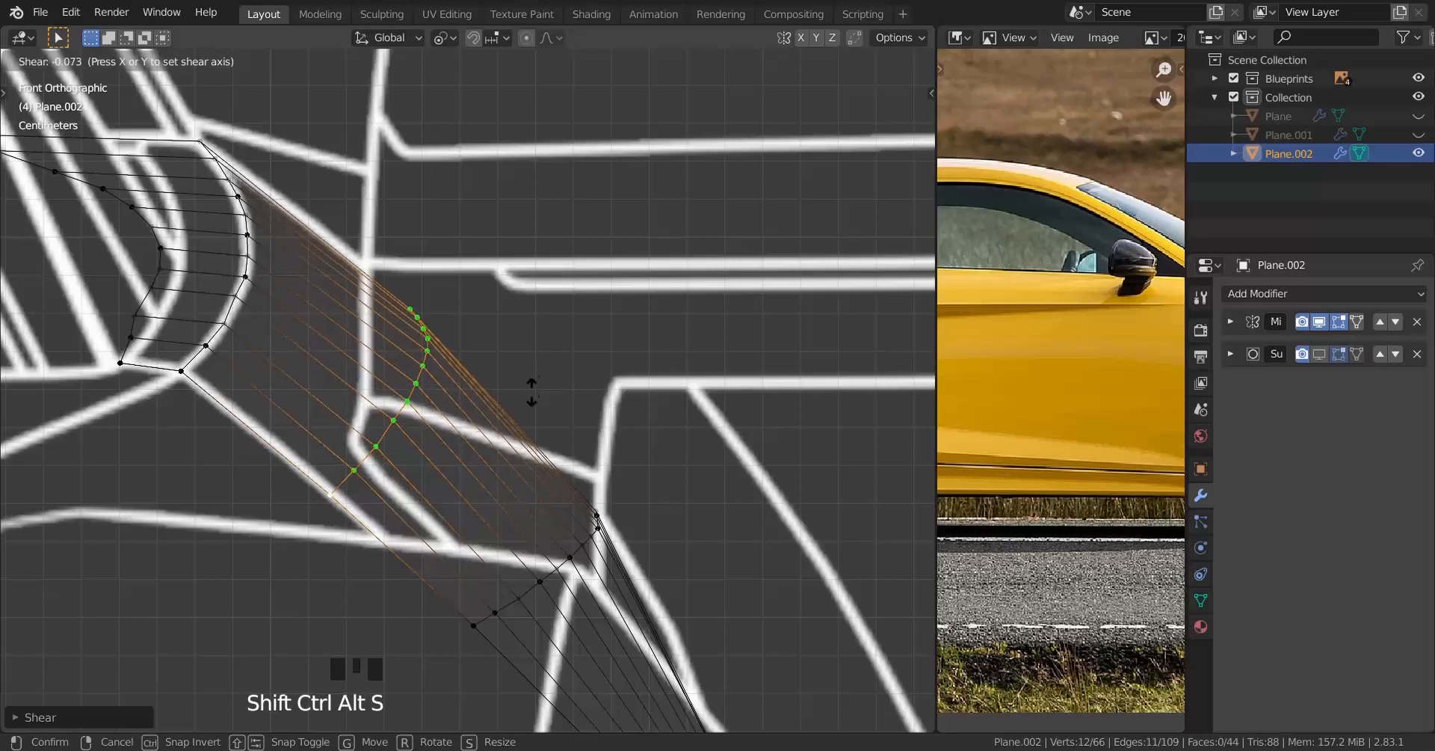
left_click(557, 329)
Step: Examine the sheared door strip's curvature in solid shading and Object Mode from both ends
scroll(557, 329, "down", 7)
middle_click_drag(549, 344, 344, 482)
key("z")
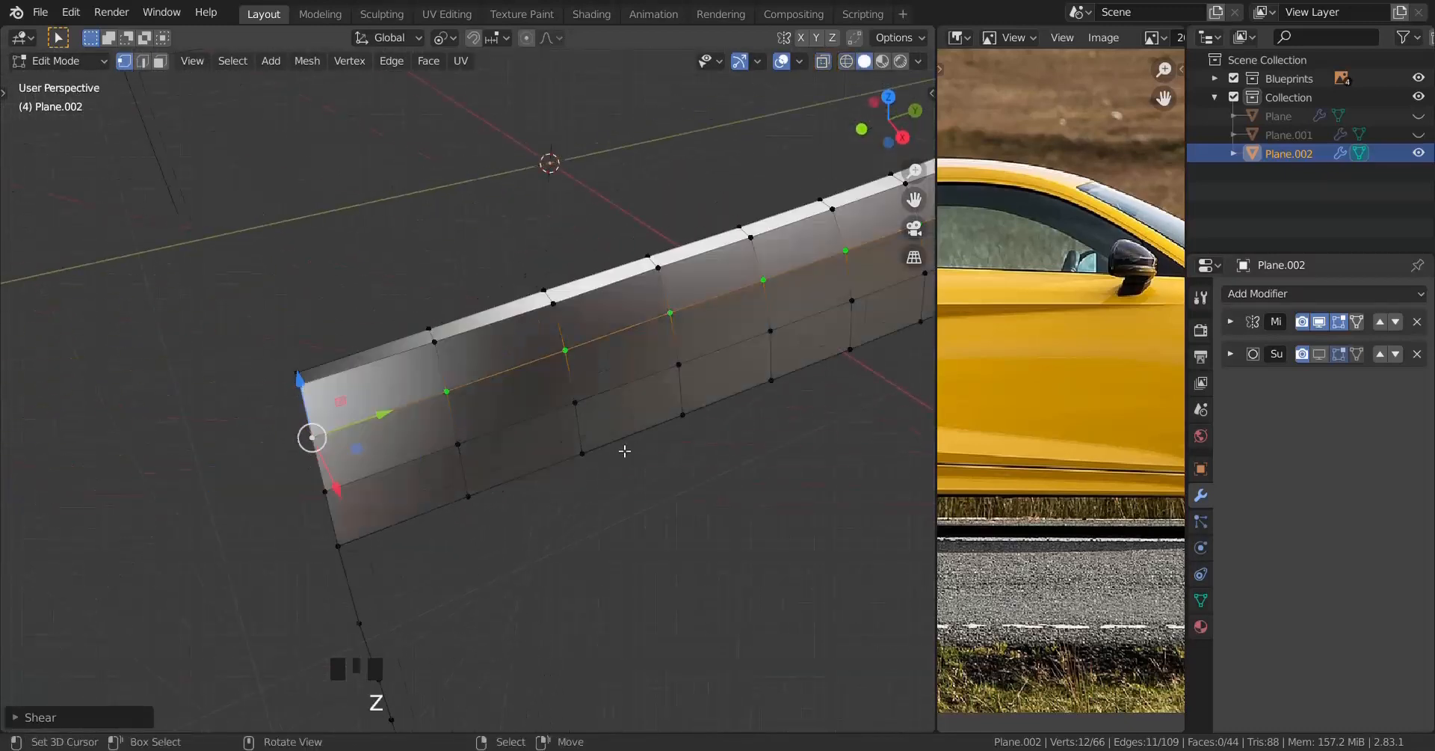
scroll(625, 449, "down", 3)
middle_click_drag(617, 434, 352, 509, "shift")
scroll(324, 487, "up", 3)
key("Tab")
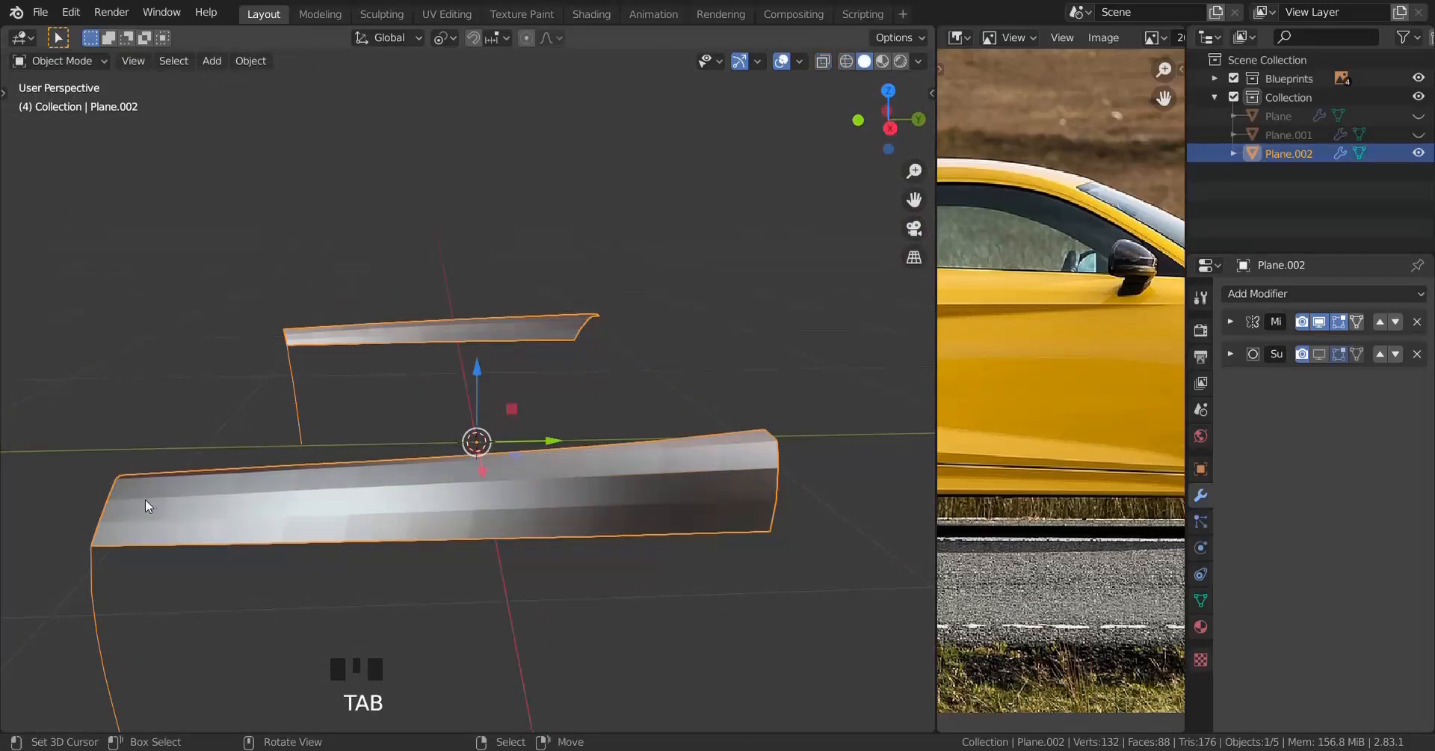
middle_click_drag(623, 481, 456, 460)
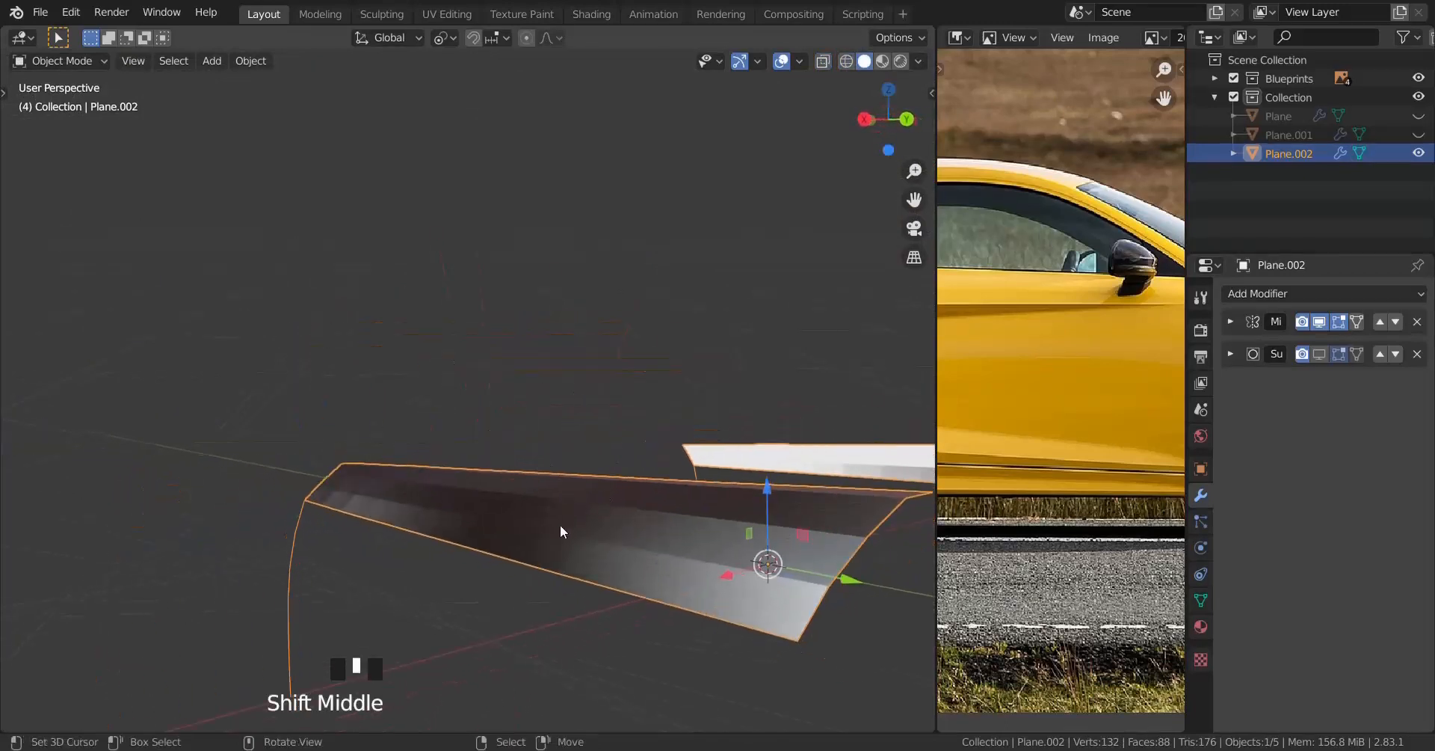
middle_click_drag(561, 527, 723, 412)
key("Tab")
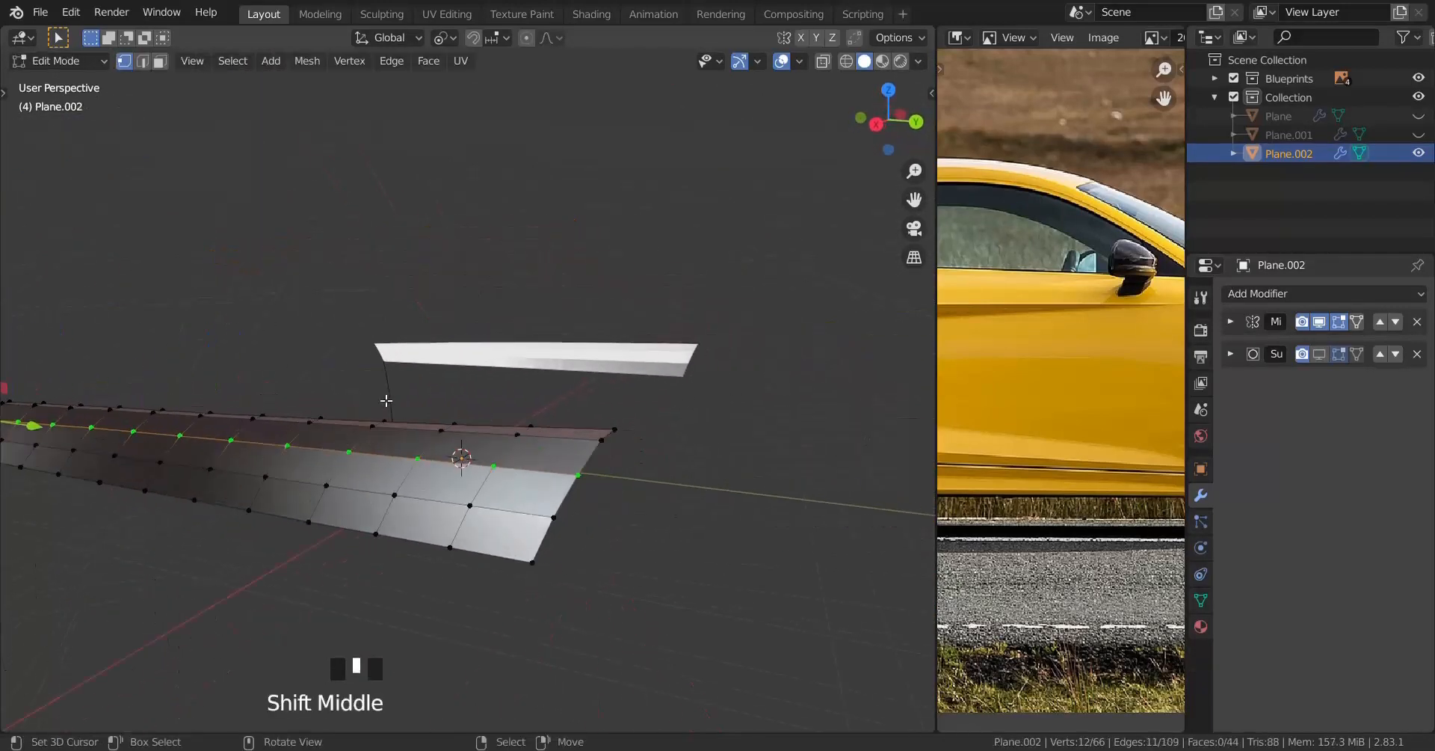
Step: In right view, slide the upper middle vertex of the strip's rear edge onto the blueprint's rear door line
key("KP_3")
middle_click_drag(384, 462, 385, 460, "shift")
scroll(385, 460, "up", 6)
middle_click_drag(333, 414, 544, 557, "shift")
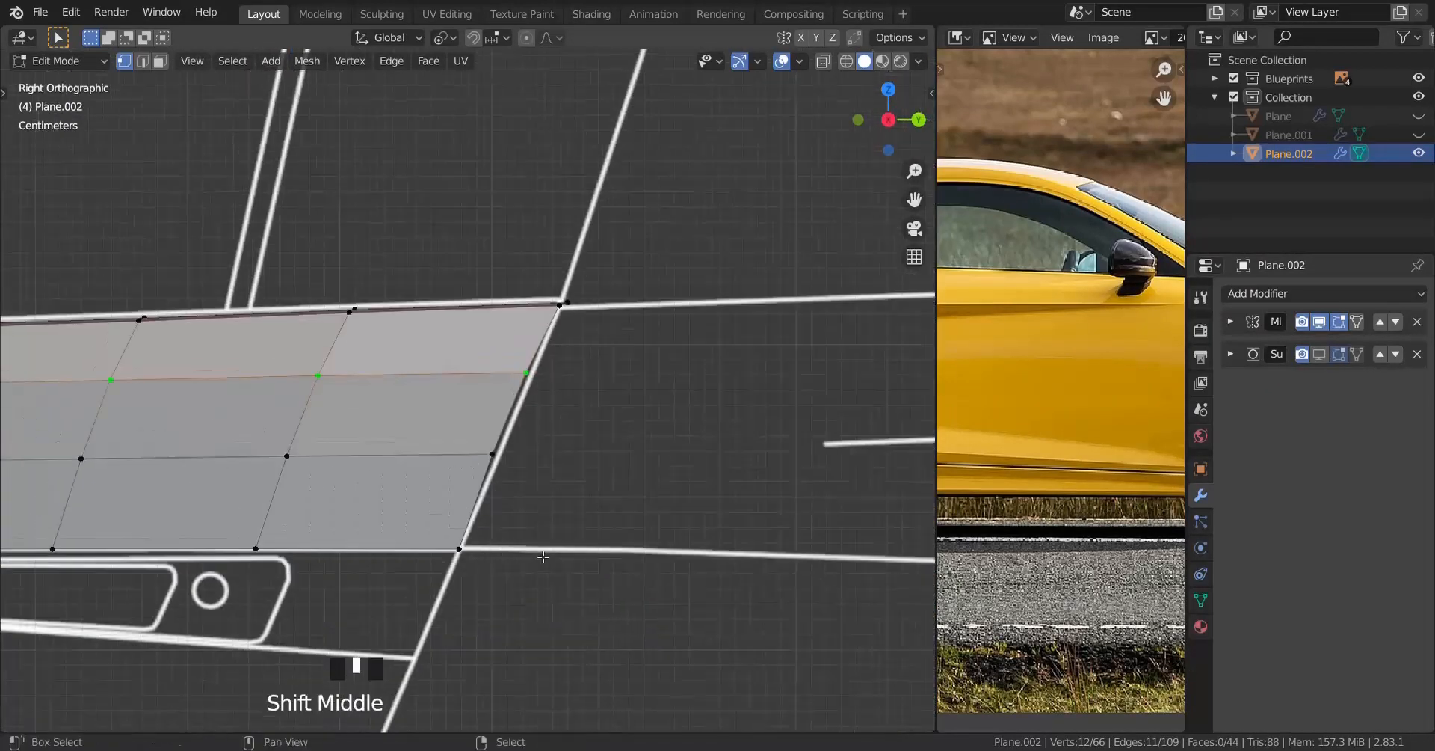
scroll(591, 374, "up", 3)
right_click(570, 359)
key("z")
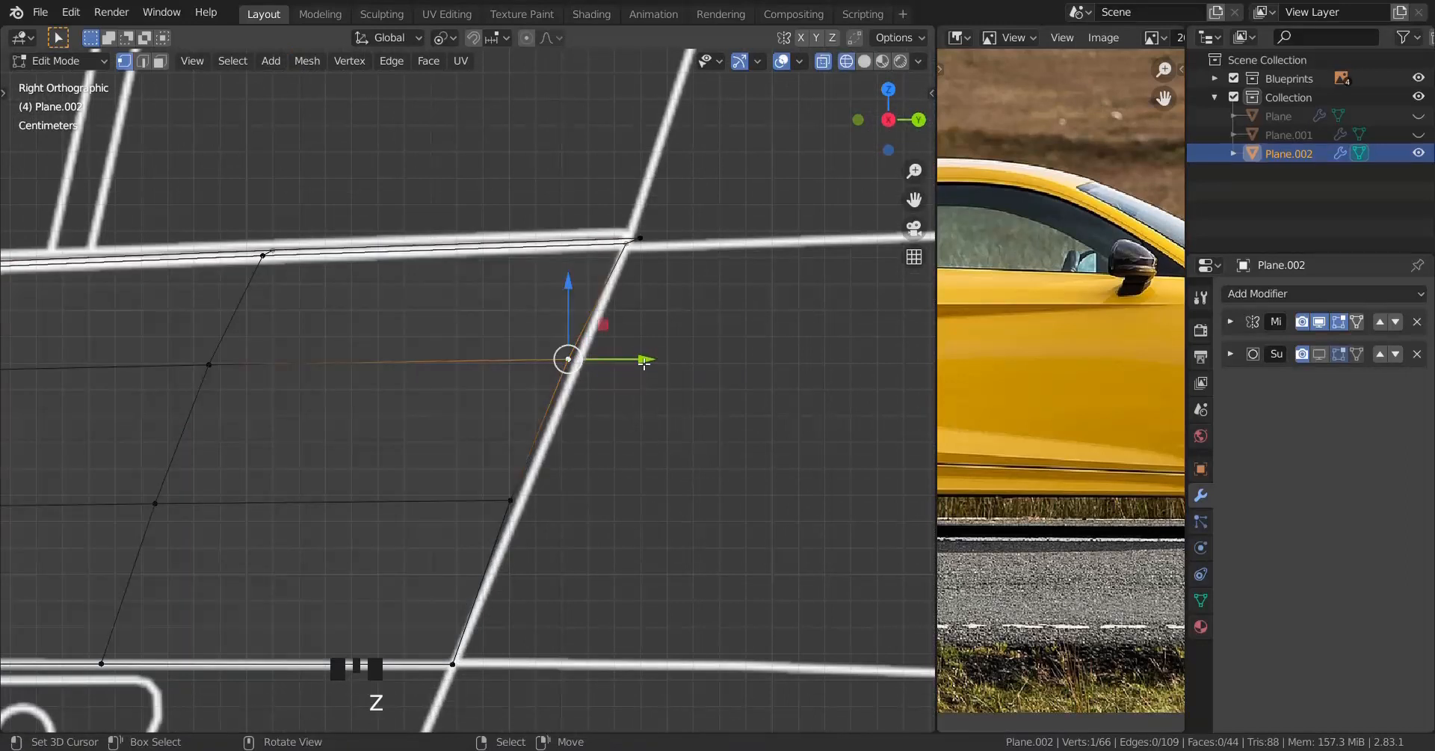
key("g")
key("g")
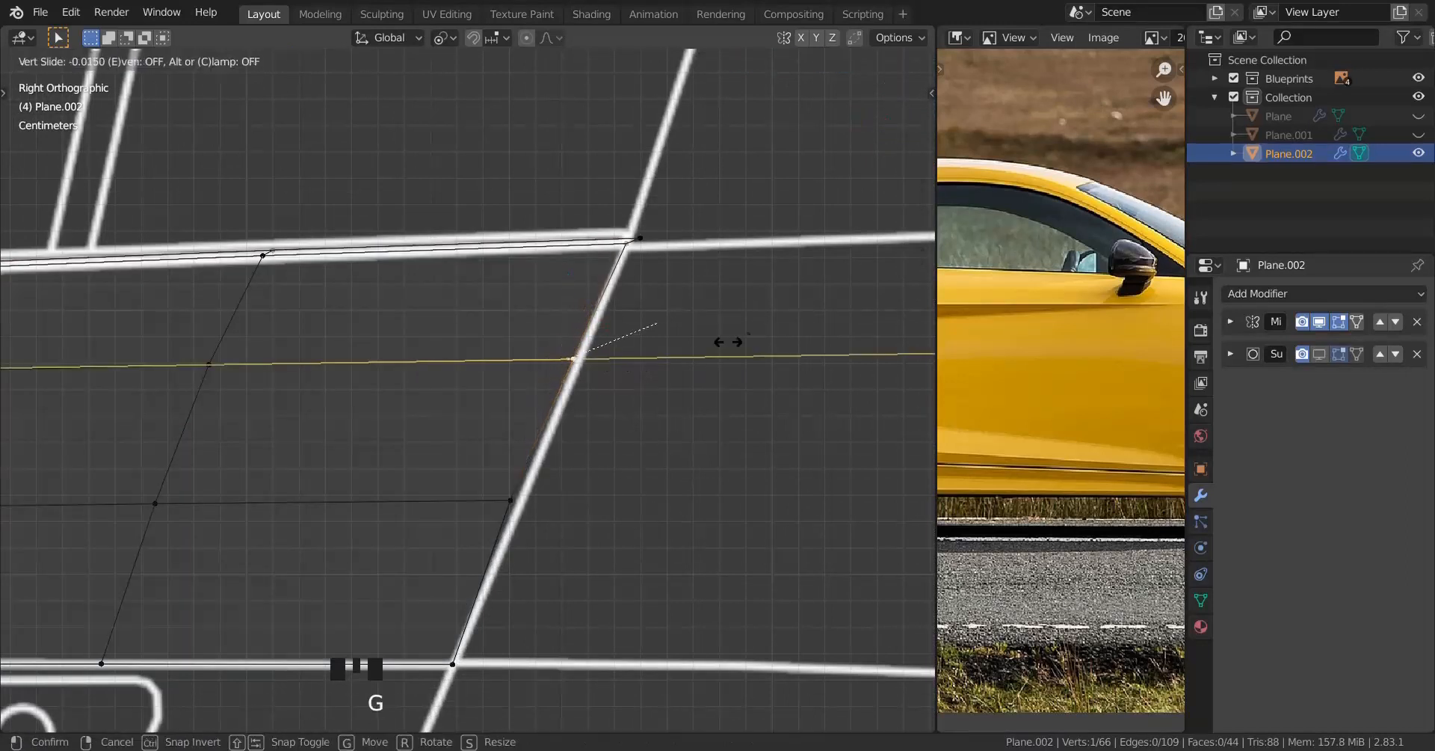
left_click(782, 307)
Step: Slide the lower middle vertex of the strip's rear edge onto the blueprint's rear door line
middle_click_drag(475, 407, 504, 294, "shift")
right_click(528, 389)
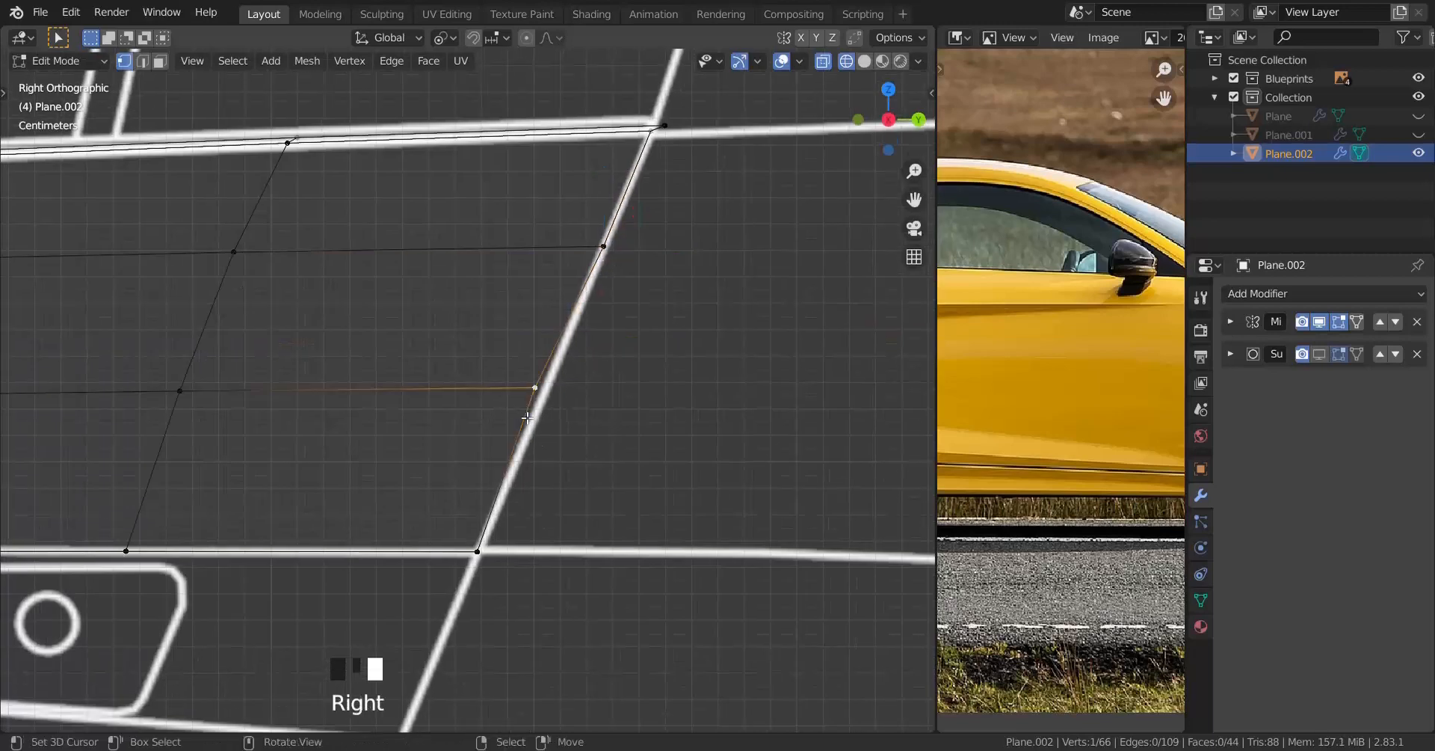
key("g")
key("g")
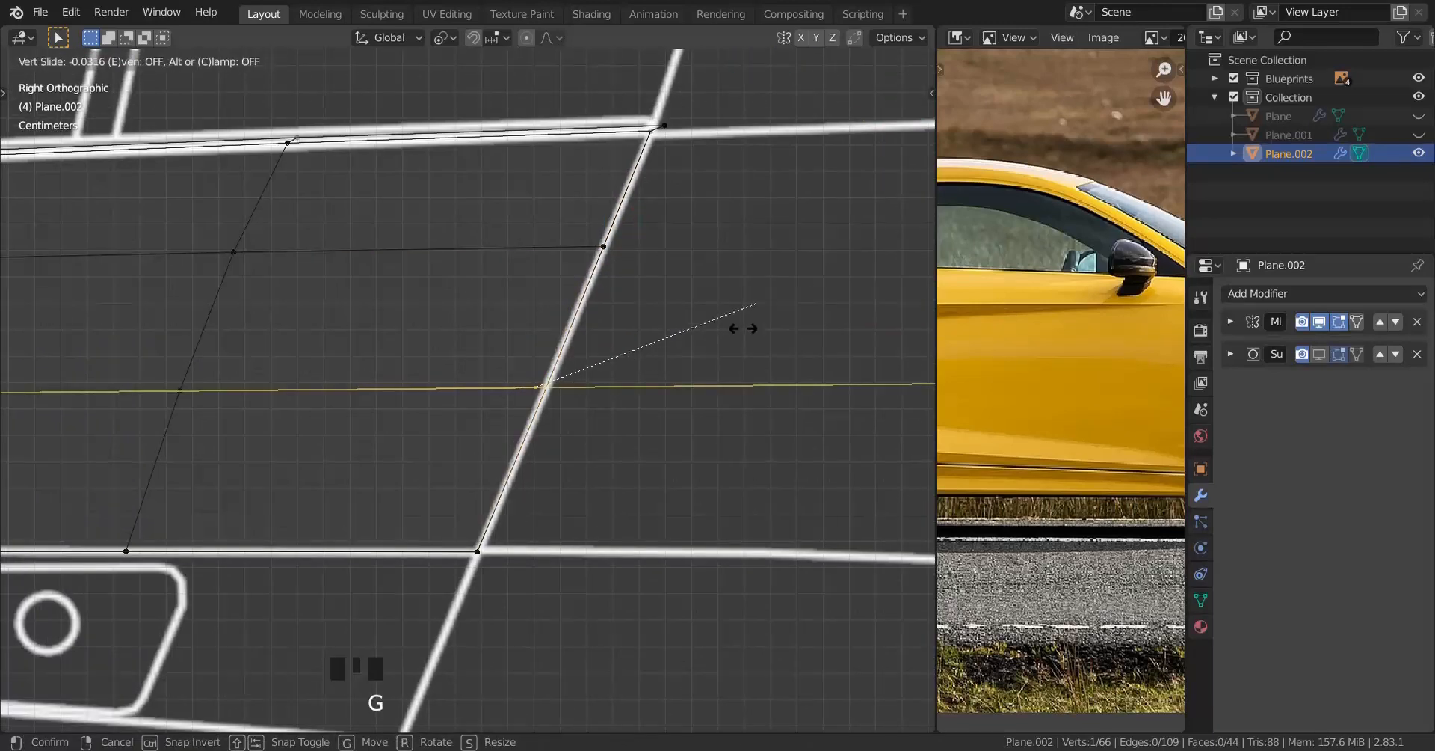
left_click(744, 329)
Step: Switch back to solid shading in Object Mode and save the Audi r8 v10 Plus.blend file
scroll(740, 329, "down", 12)
middle_click_drag(741, 329, 351, 528)
key("z")
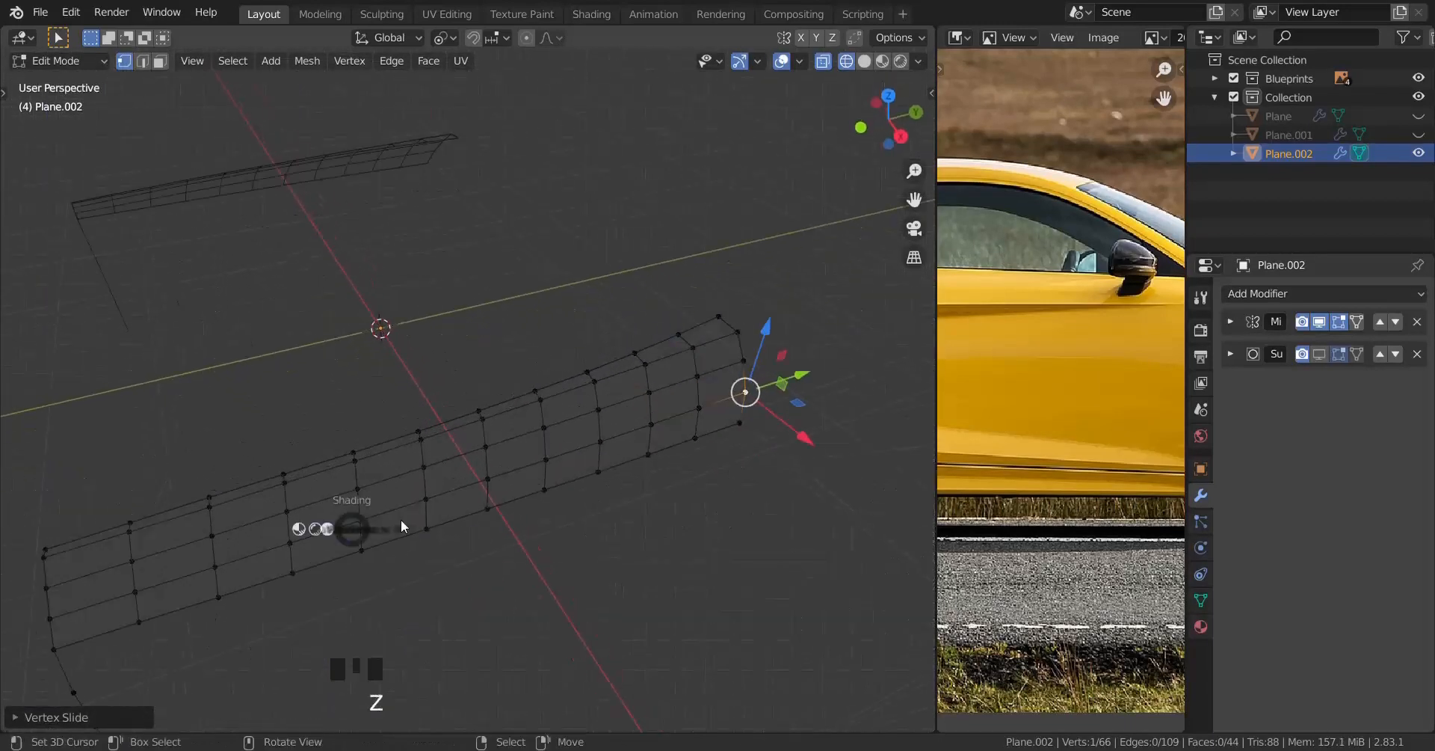
left_click(401, 521)
key("Tab")
key("ctrl+s")
Step: Extrude the bottom vertex of the door's front edge rearward to where the lower door line meets the rear door line
key("KP_3")
scroll(464, 432, "up", 3, "shift")
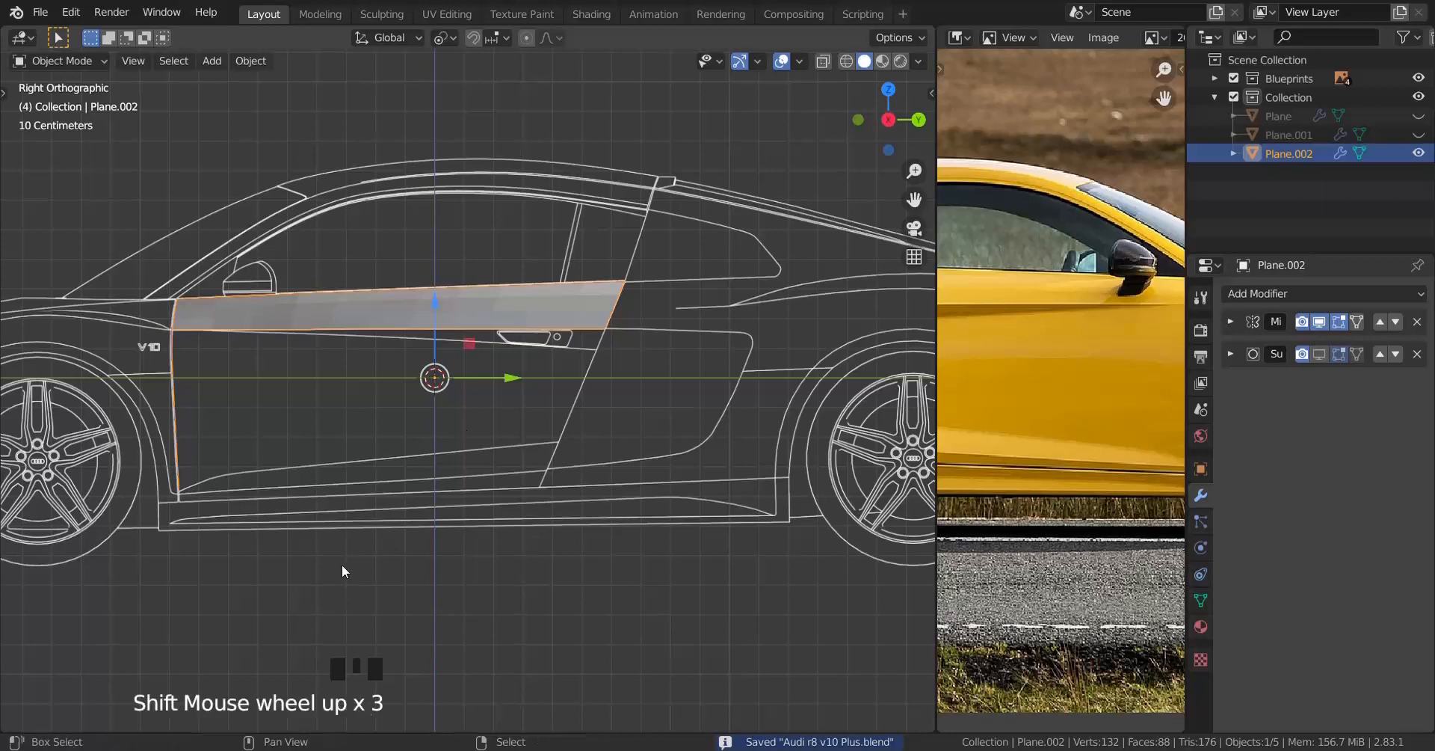
scroll(583, 503, "up", 3)
key("Tab")
scroll(570, 471, "up", 6)
scroll(441, 435, "up", 1)
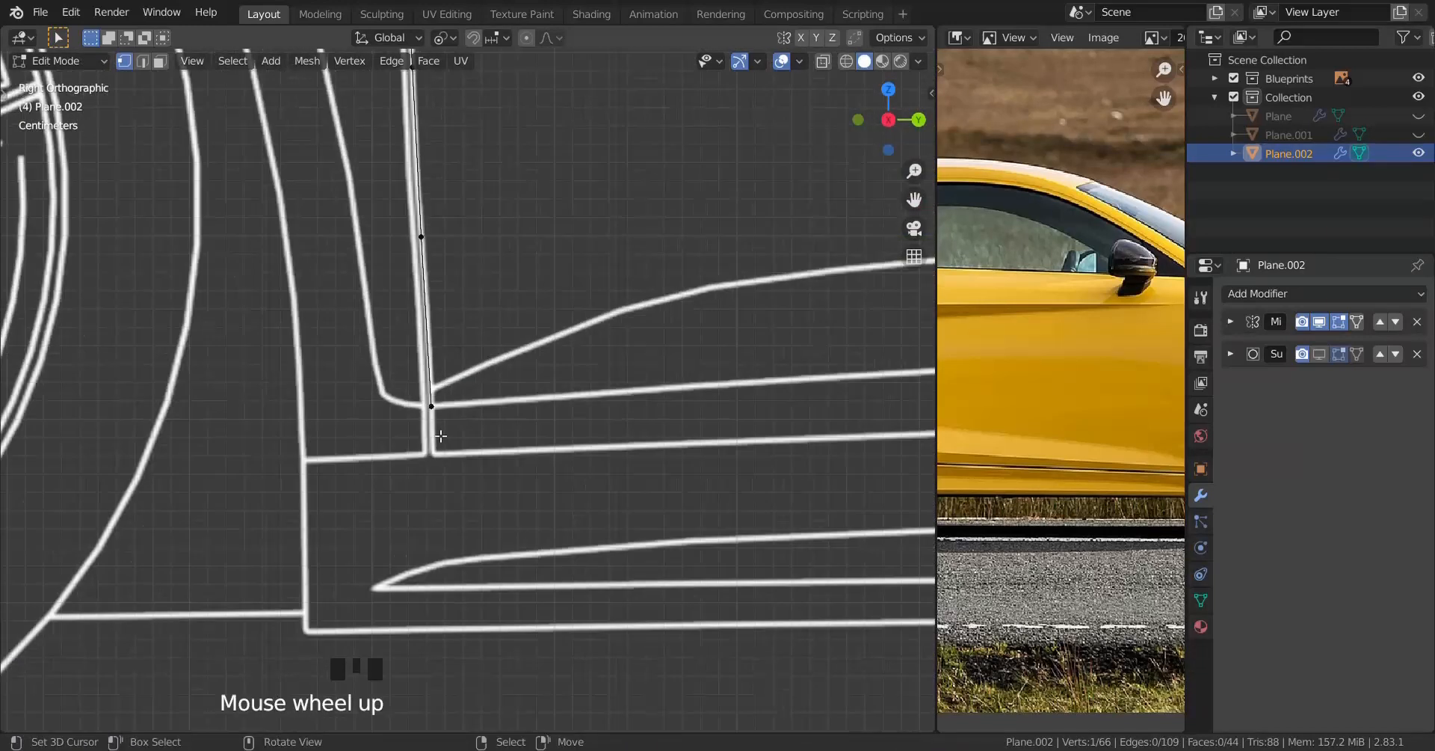
scroll(560, 434, "down", 9)
middle_click_drag(561, 501, 211, 503, "shift")
key("e")
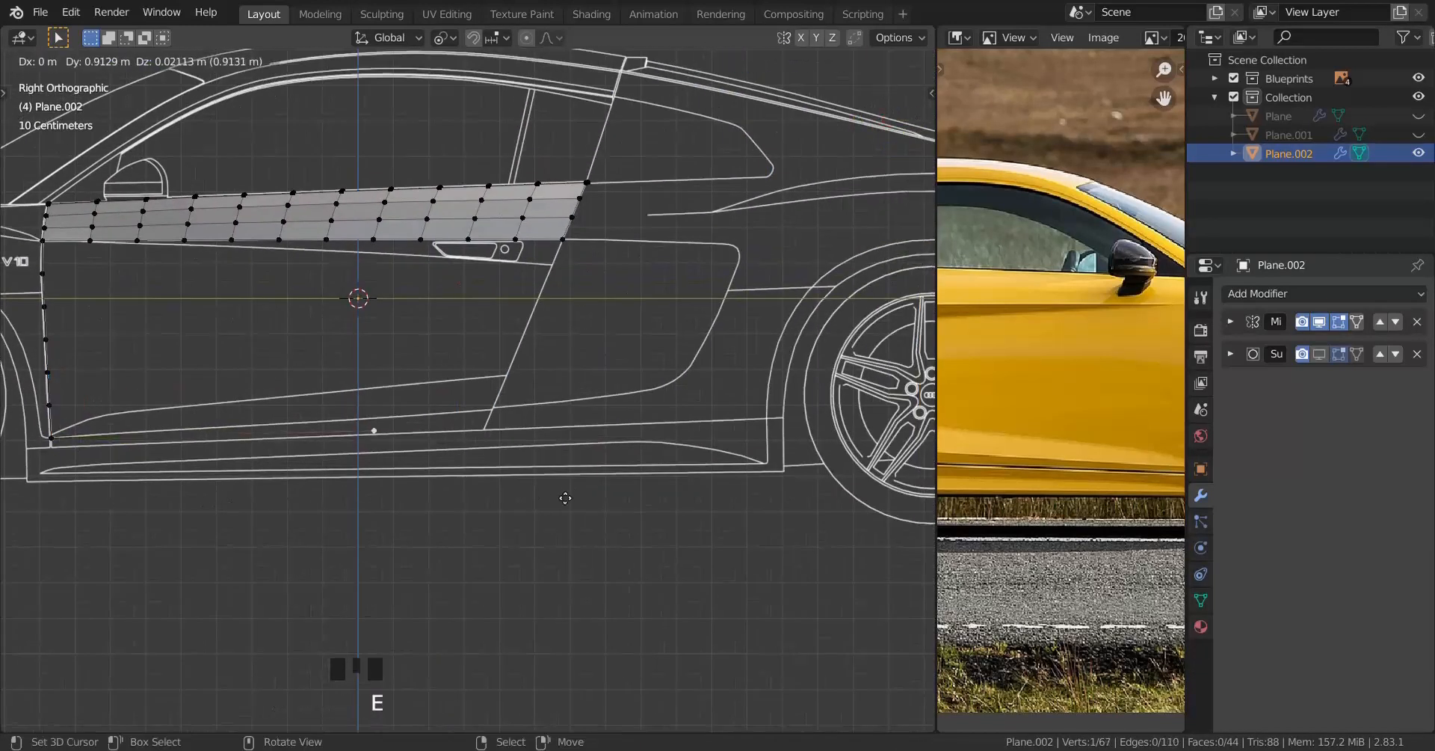
left_click(516, 415)
scroll(523, 426, "up", 6)
key("g")
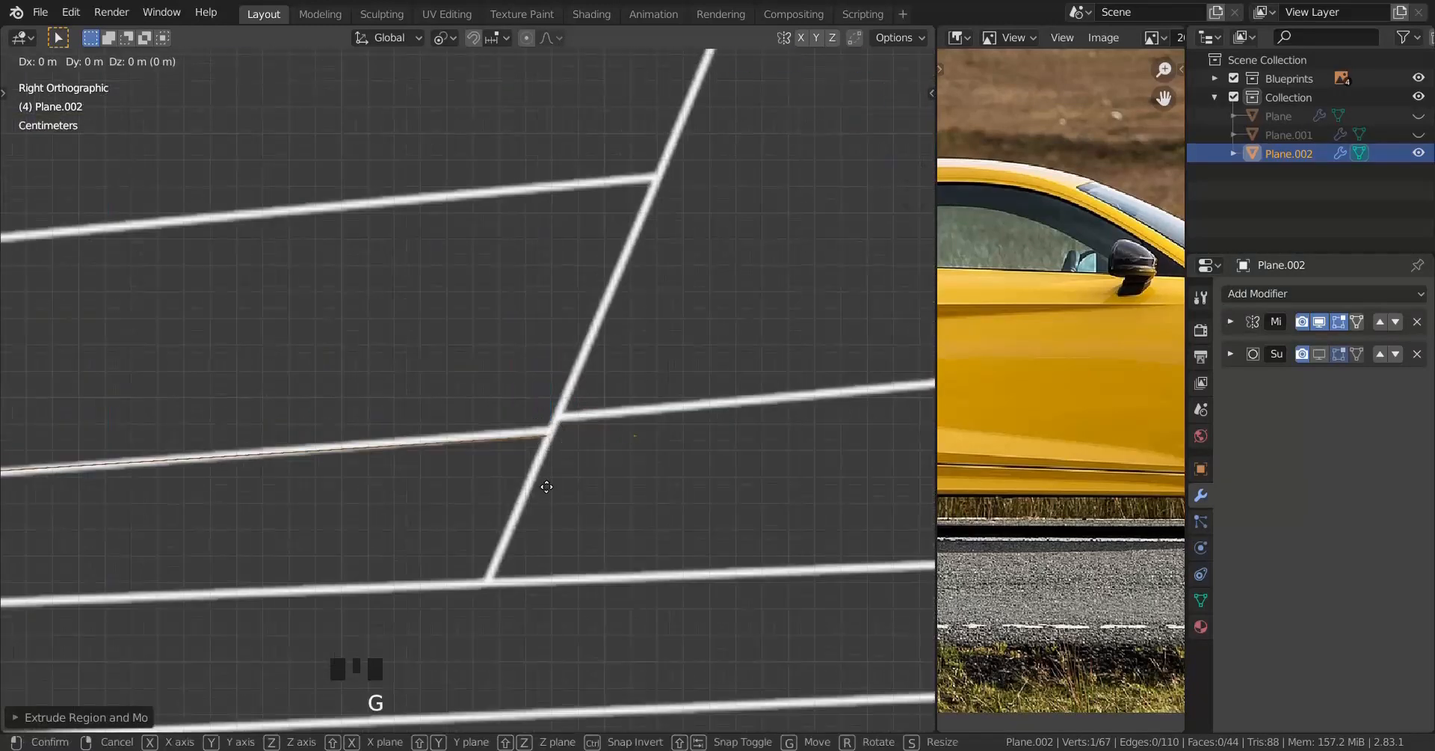
left_click(552, 427)
Step: Divide the door's new bottom edge with ten evenly spaced cuts
scroll(486, 403, "down", 10)
middle_click_drag(486, 404, 324, 448, "shift")
scroll(363, 448, "down", 2)
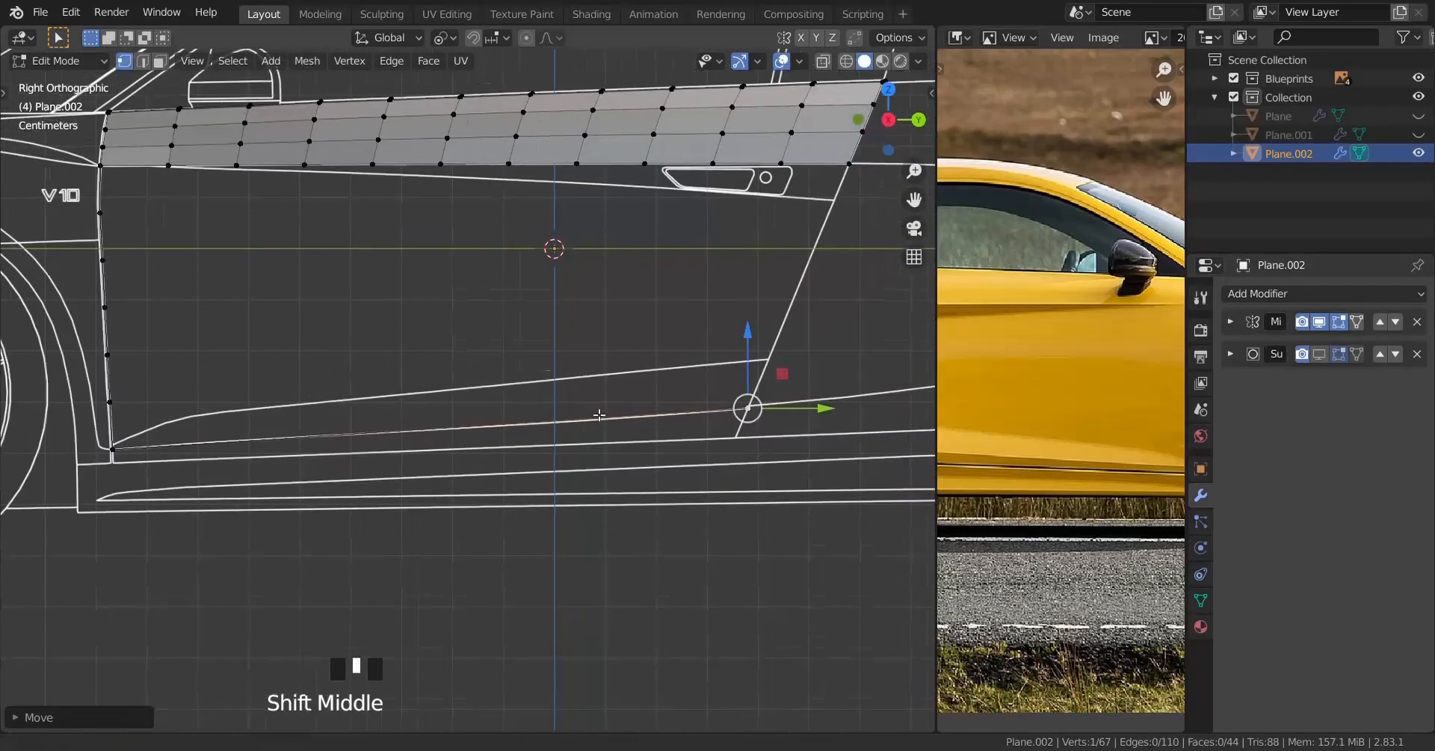
left_click(432, 447)
right_click(432, 447)
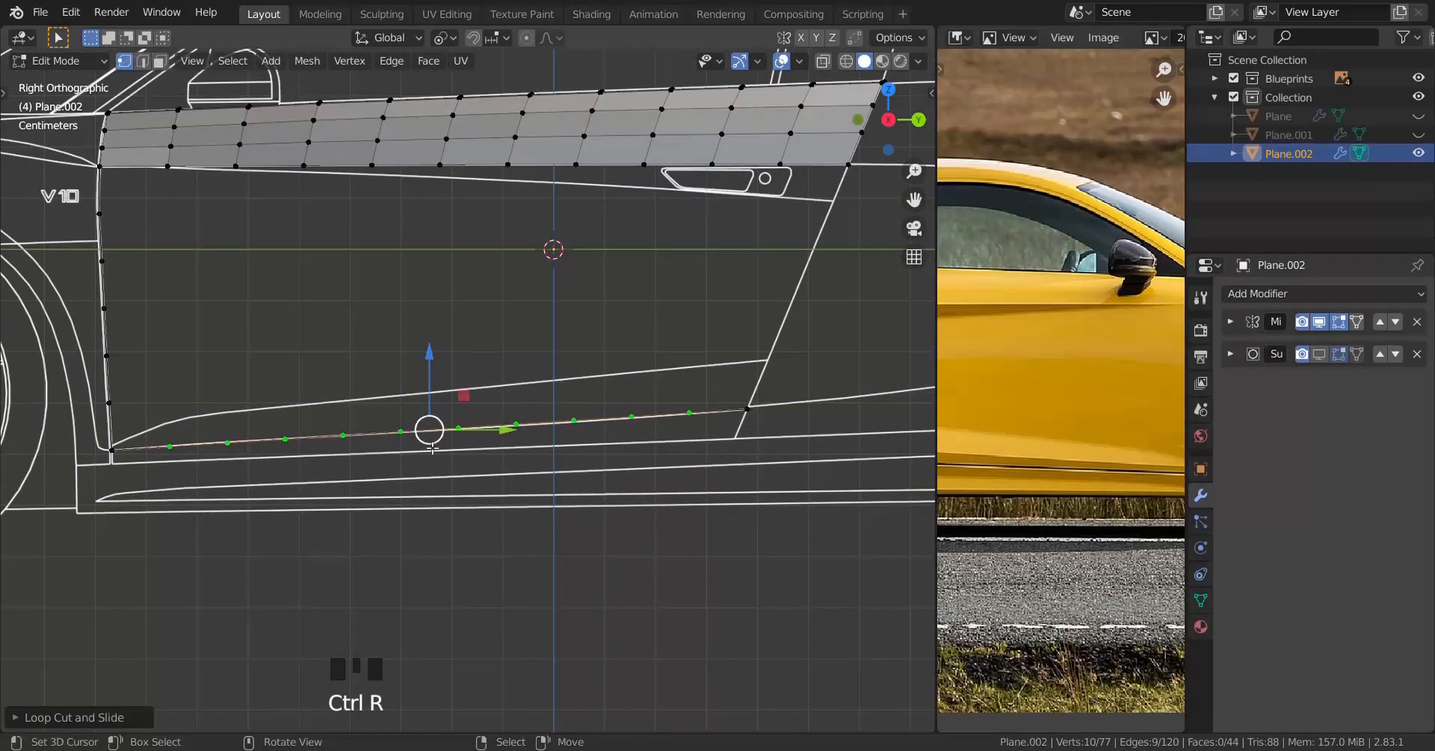
Step: Adjust the heights of the door's bottom-edge vertices one by one so they follow the blueprint's lower door line
scroll(426, 434, "up", 4)
middle_click_drag(759, 361, 513, 464, "shift")
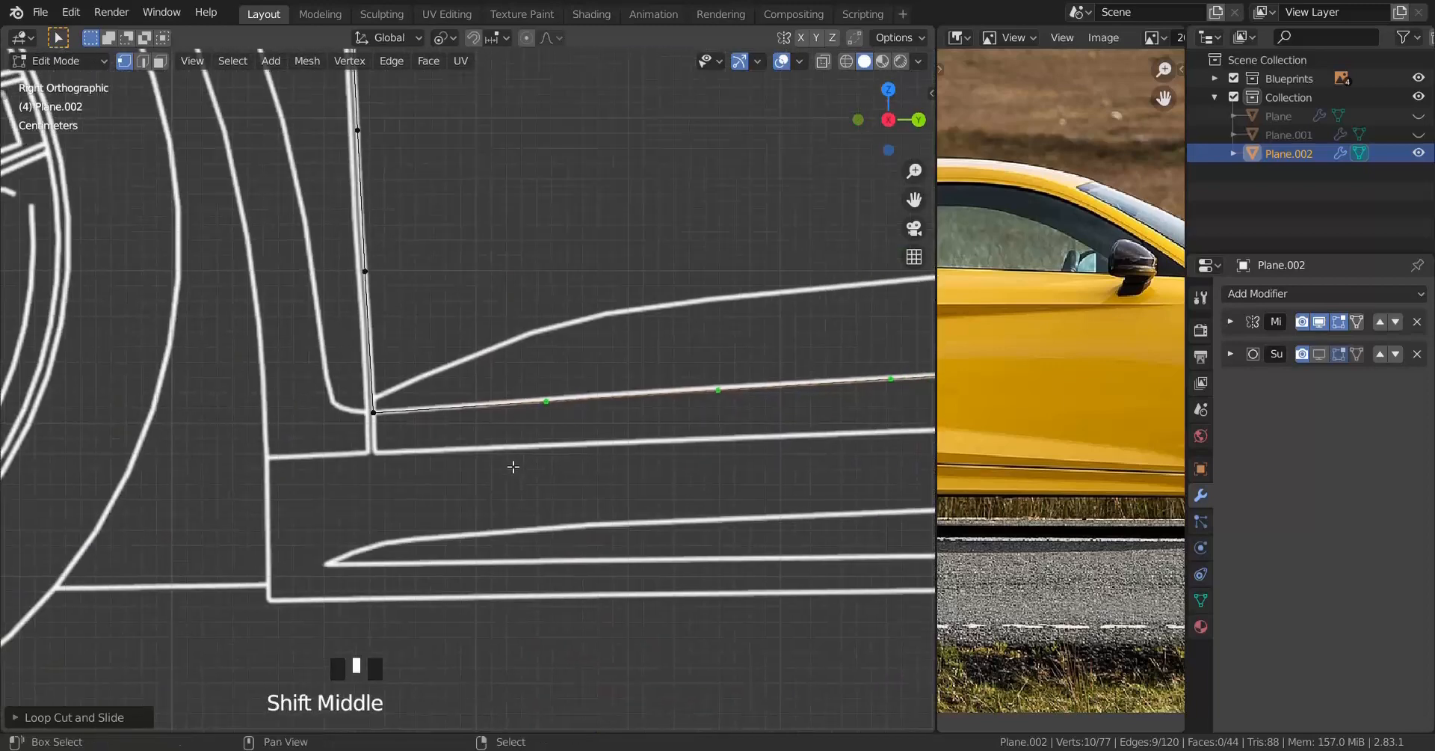
scroll(522, 474, "up", 3)
right_click(618, 427)
left_click_drag(631, 345, 492, 343)
scroll(599, 323, "up", 2)
right_click(651, 396)
left_click_drag(653, 318, 663, 372)
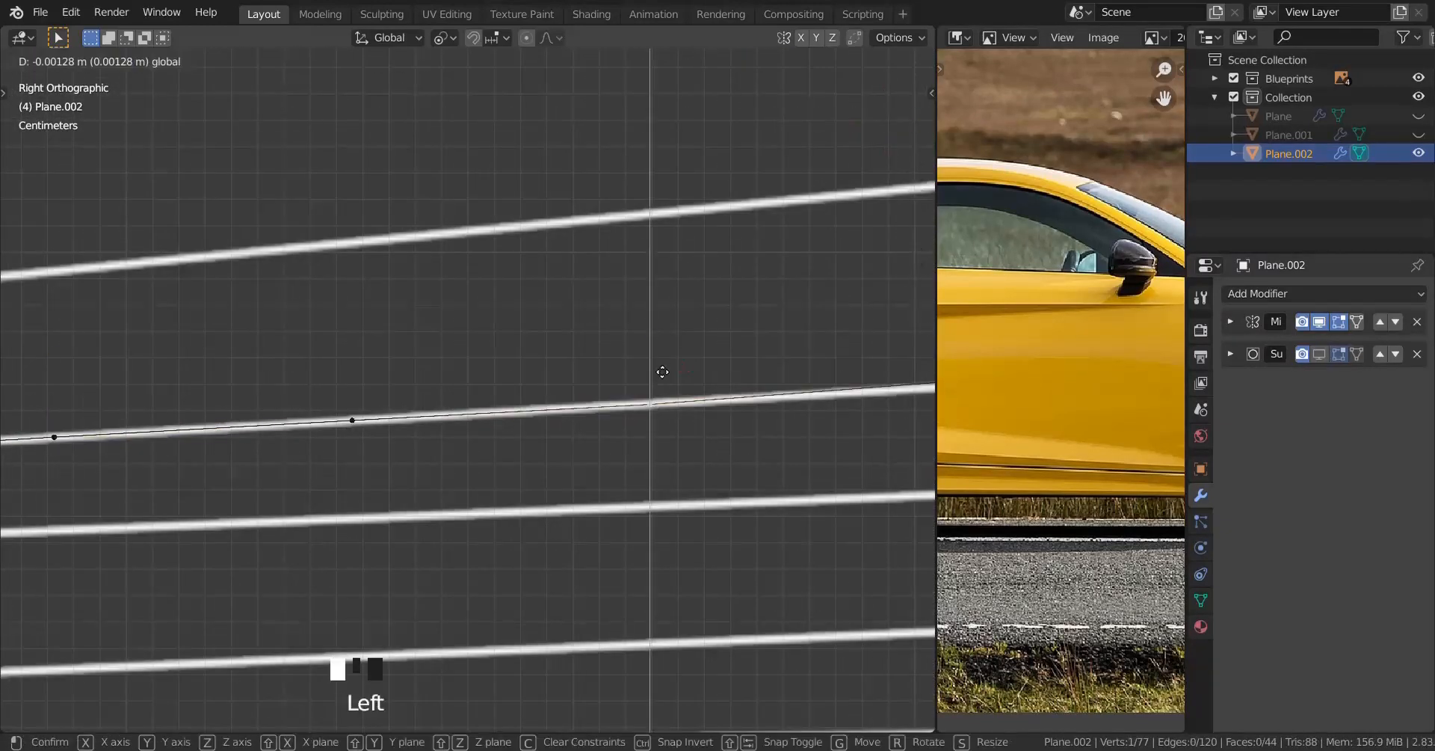
right_click(430, 396)
left_click_drag(431, 316, 432, 318)
right_click(225, 346)
left_click_drag(227, 268, 259, 339)
right_click(521, 324)
left_click_drag(522, 247, 546, 328)
right_click(465, 310)
left_click_drag(465, 233, 496, 310)
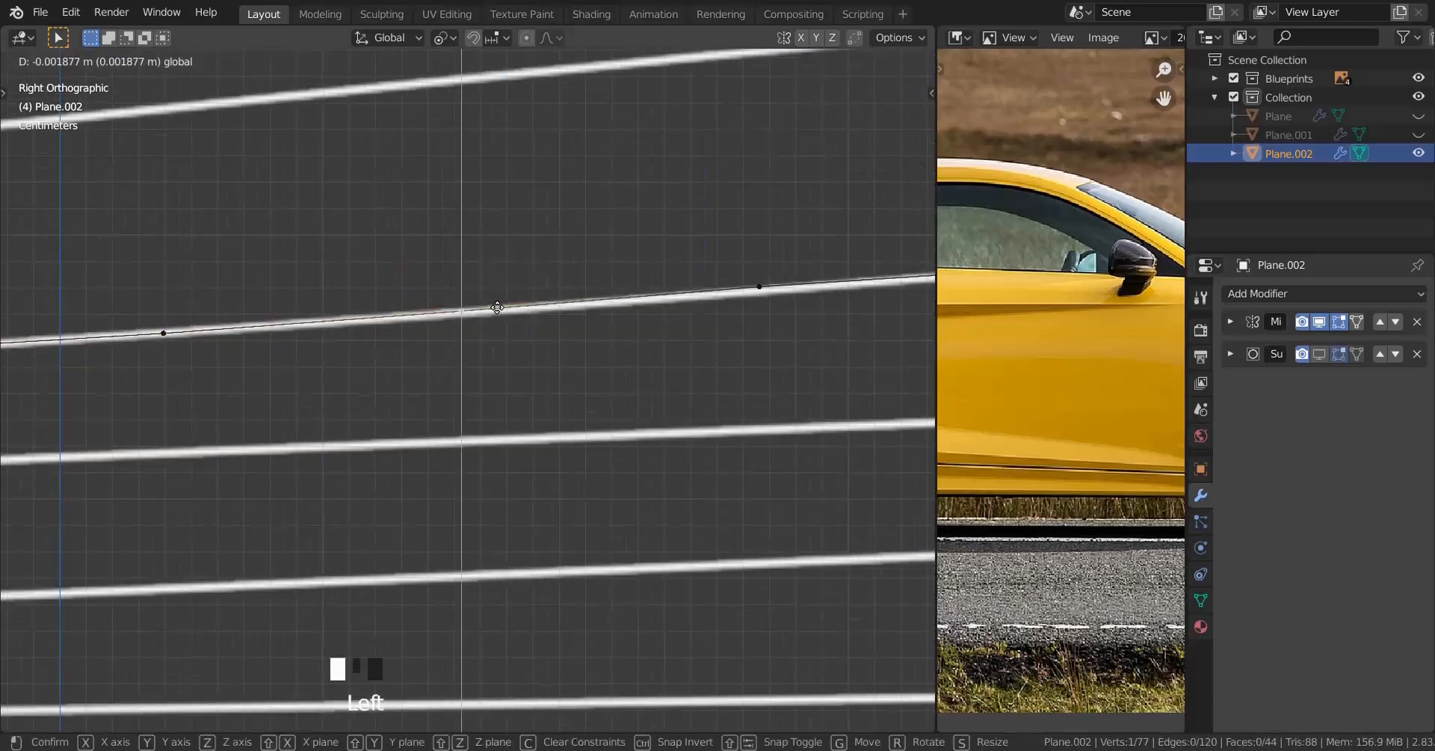
middle_click_drag(763, 294, 397, 327, "shift")
right_click(395, 325)
left_click_drag(394, 248, 433, 329)
Step: In top view, shift the bottom edge's foremost cut vertex and the front corner vertex sideways onto the blueprint's outer body line
scroll(510, 389, "down", 11)
middle_click_drag(508, 385, 797, 391, "shift")
scroll(797, 391, "up", 2)
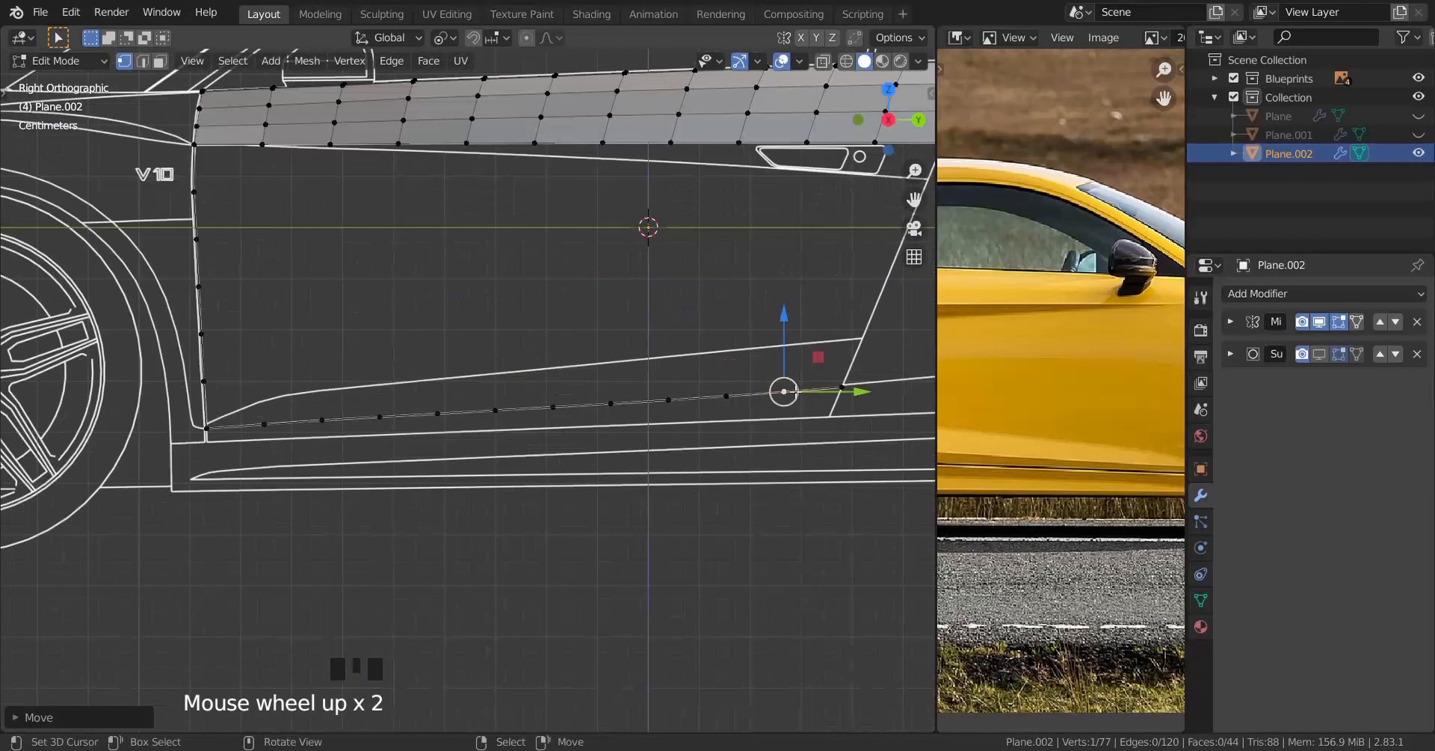
right_click(843, 388)
right_click(247, 437, "ctrl")
key("KP_7")
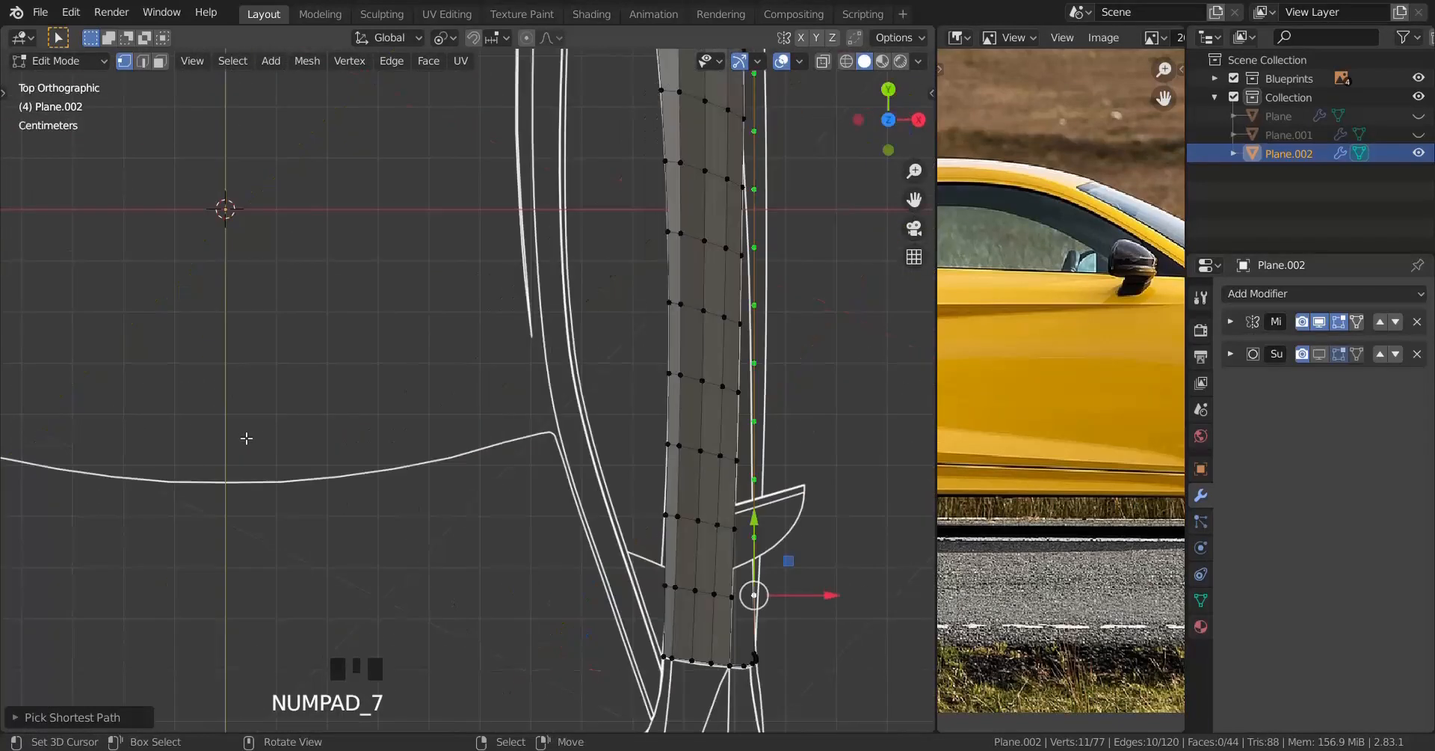
middle_click_drag(489, 491, 263, 393, "shift")
scroll(264, 392, "up", 3)
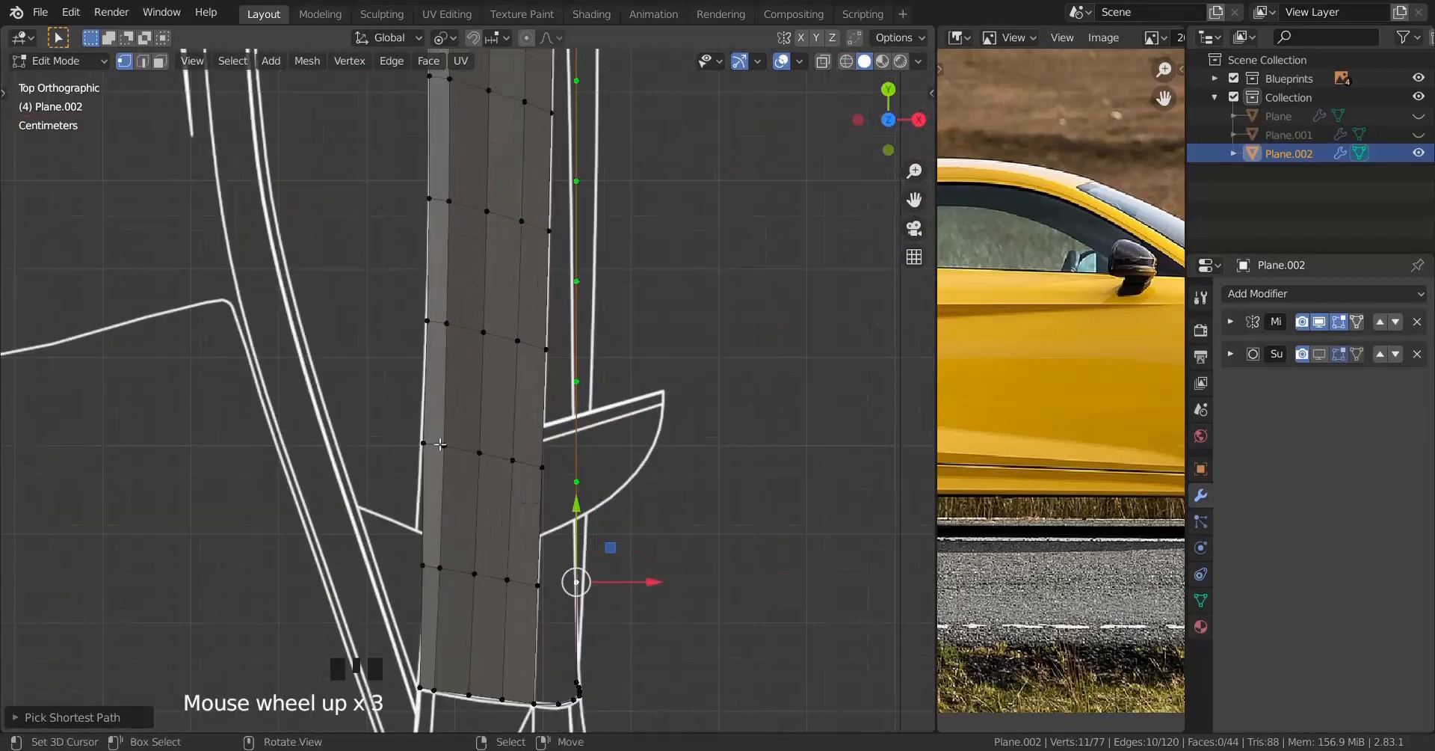
middle_click_drag(475, 491, 451, 446, "shift")
scroll(451, 446, "up", 2)
scroll(465, 443, "up", 1)
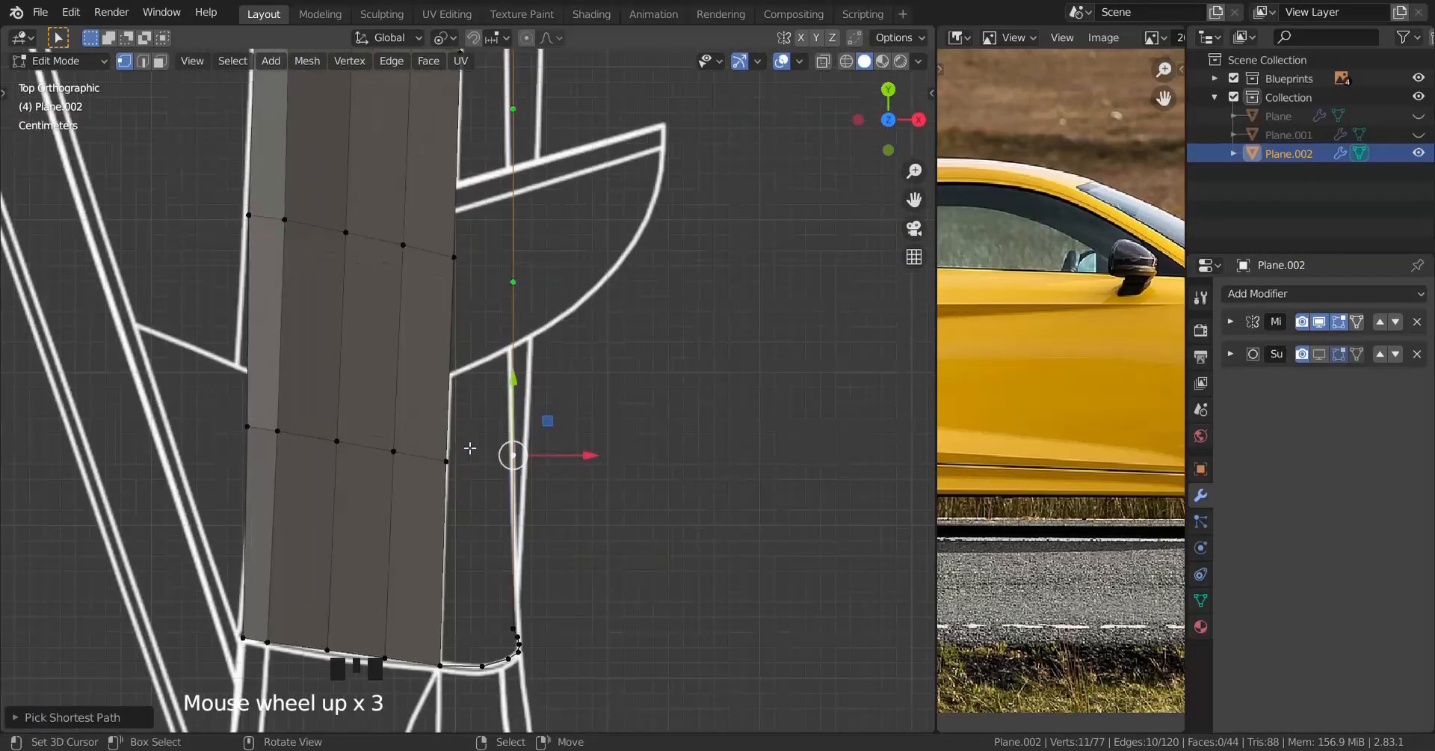
right_click(514, 458)
scroll(583, 523, "up", 2)
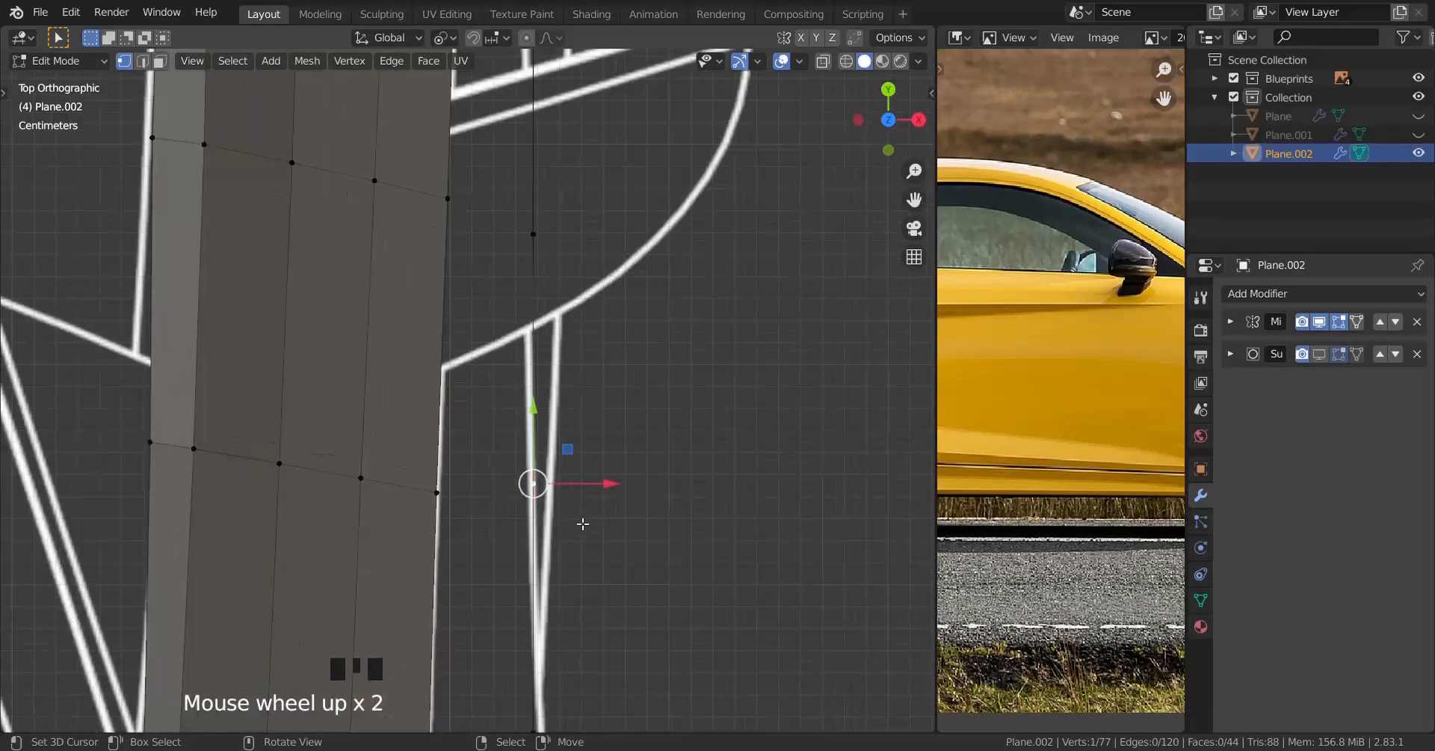
left_click_drag(595, 492, 723, 433)
scroll(620, 512, "down", 2)
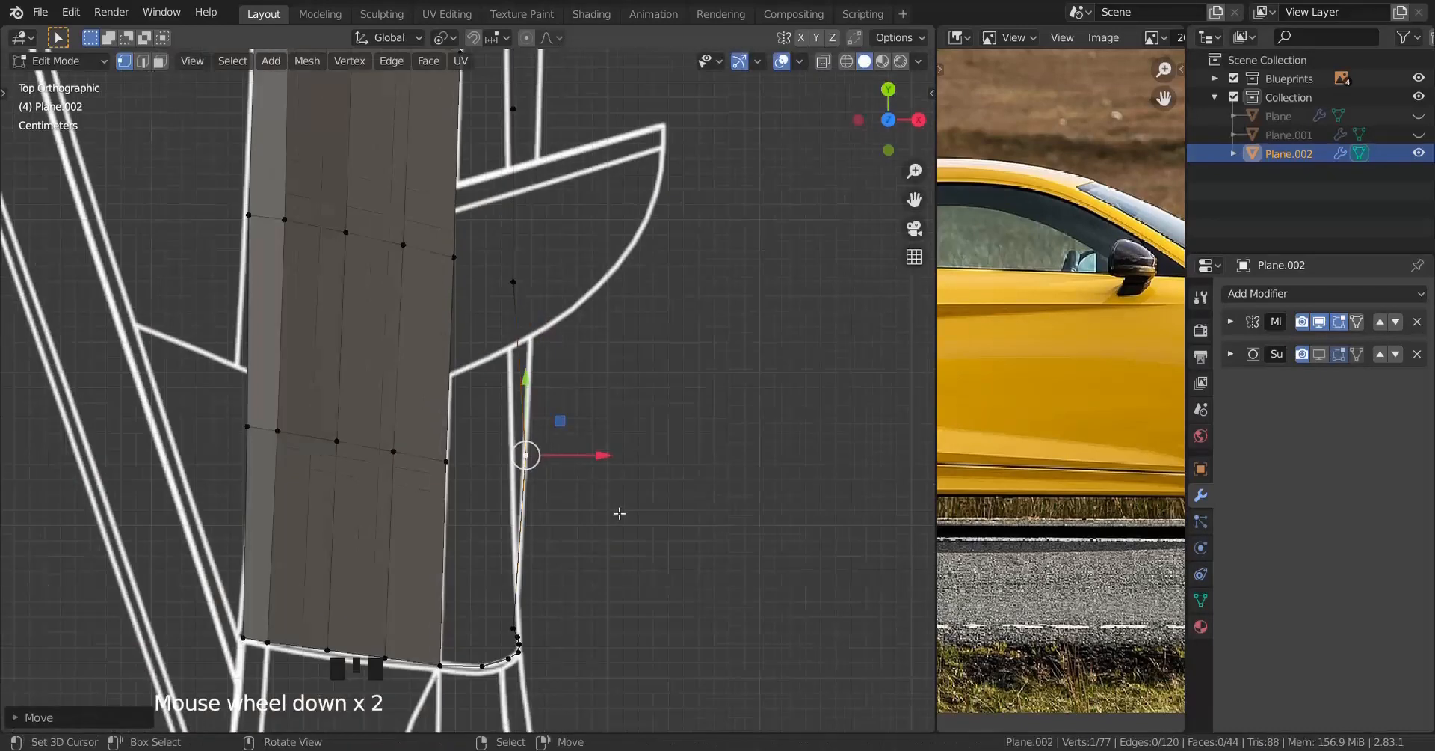
scroll(518, 439, "up", 4)
right_click(505, 634)
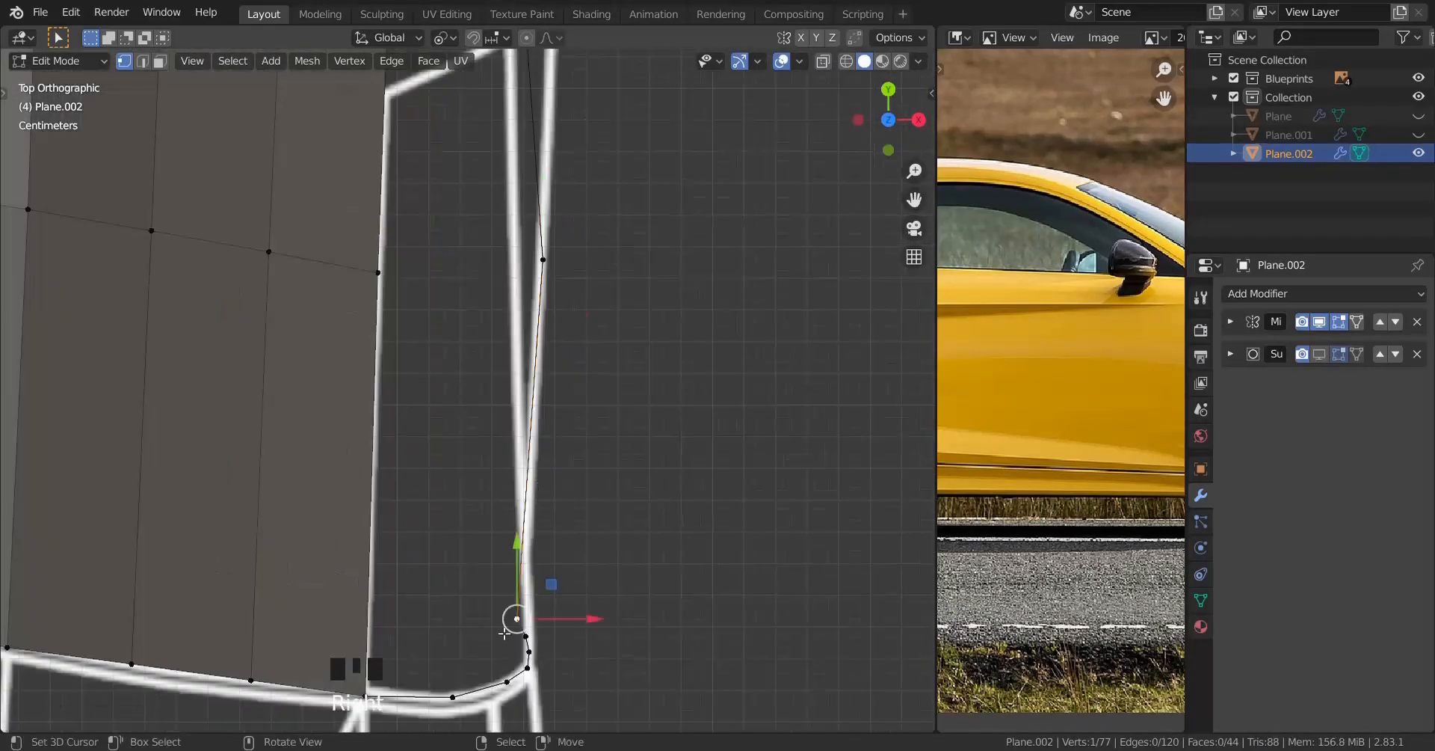
left_click_drag(588, 621, 625, 571)
Step: Shift the middle vertices of the door's bottom edge outward along X one at a time onto the blueprint's outer body line
middle_click_drag(625, 570, 551, 503, "shift")
scroll(513, 336, "up", 2)
right_click(515, 346)
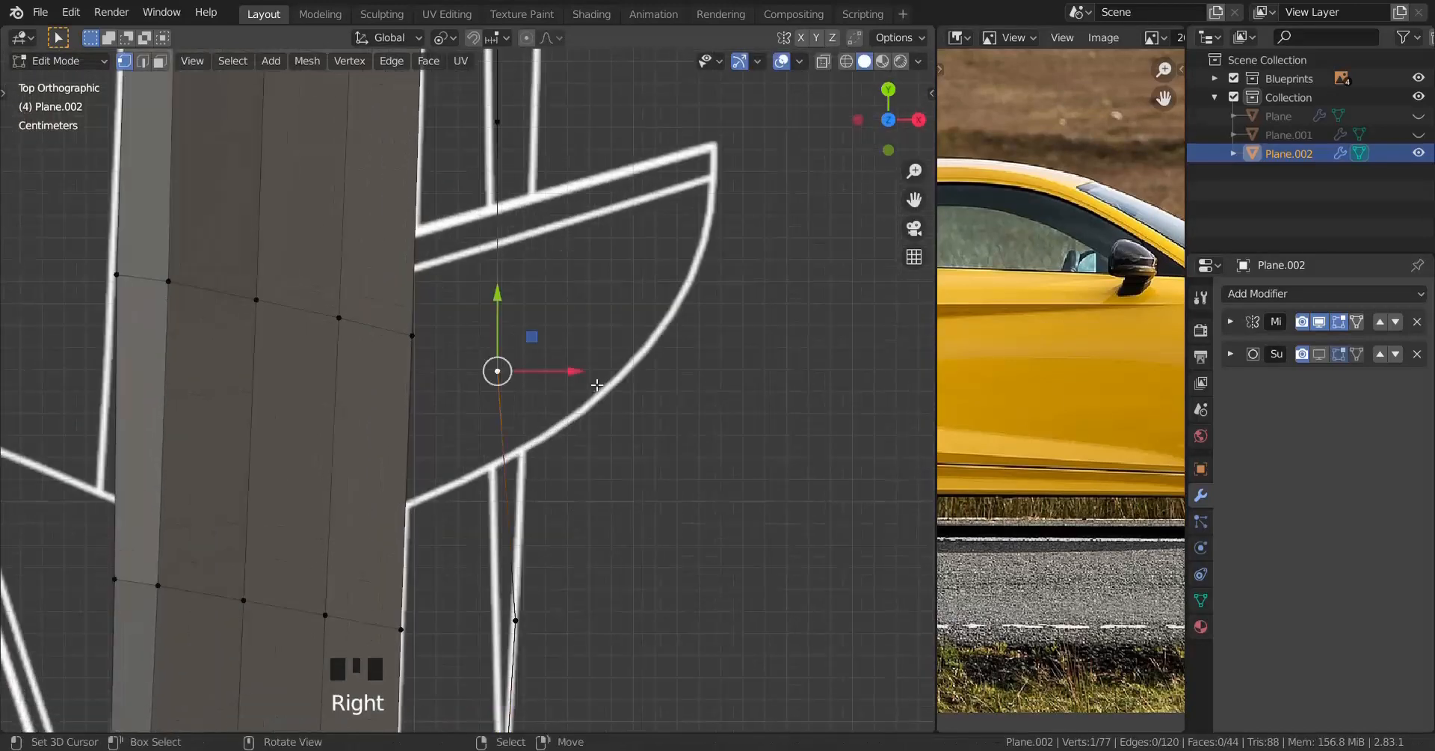
left_click_drag(584, 372, 702, 323)
left_click_drag(836, 254, 833, 253)
middle_click_drag(538, 225, 511, 570, "shift")
right_click(477, 460)
left_click_drag(555, 470, 837, 359)
middle_click_drag(516, 247, 538, 467, "shift")
right_click(499, 430)
left_click_drag(579, 439, 897, 321)
left_click_drag(104, 292, 106, 291)
middle_click_drag(527, 217, 525, 468, "shift")
right_click(515, 484)
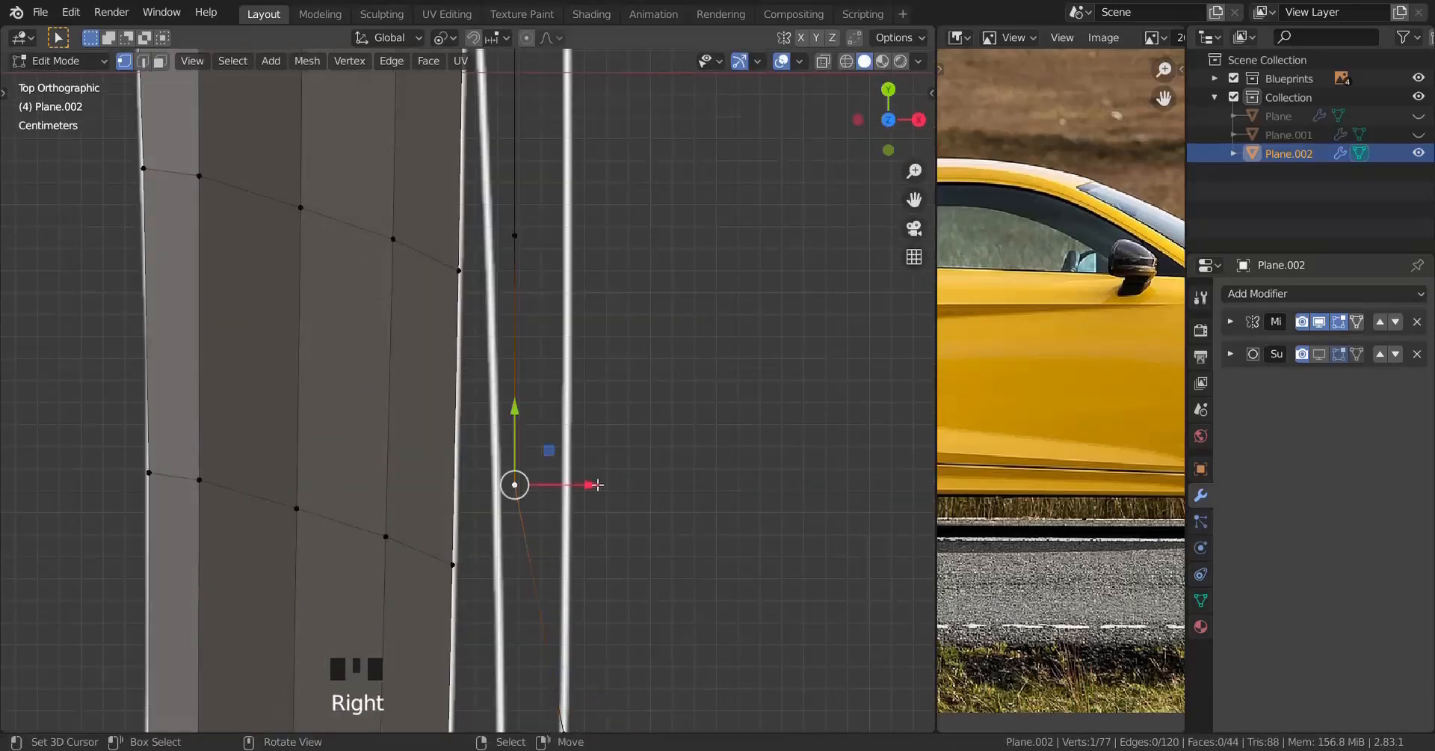
left_click_drag(587, 484, 641, 403)
middle_click_drag(577, 326, 567, 531, "shift")
right_click(503, 439)
left_click_drag(577, 439, 406, 279)
left_click_drag(574, 440, 576, 439)
Step: Shift the last three vertices at the rear of the door's bottom edge outward along X onto the outer body line
middle_click_drag(569, 288, 579, 488, "shift")
right_click(499, 495)
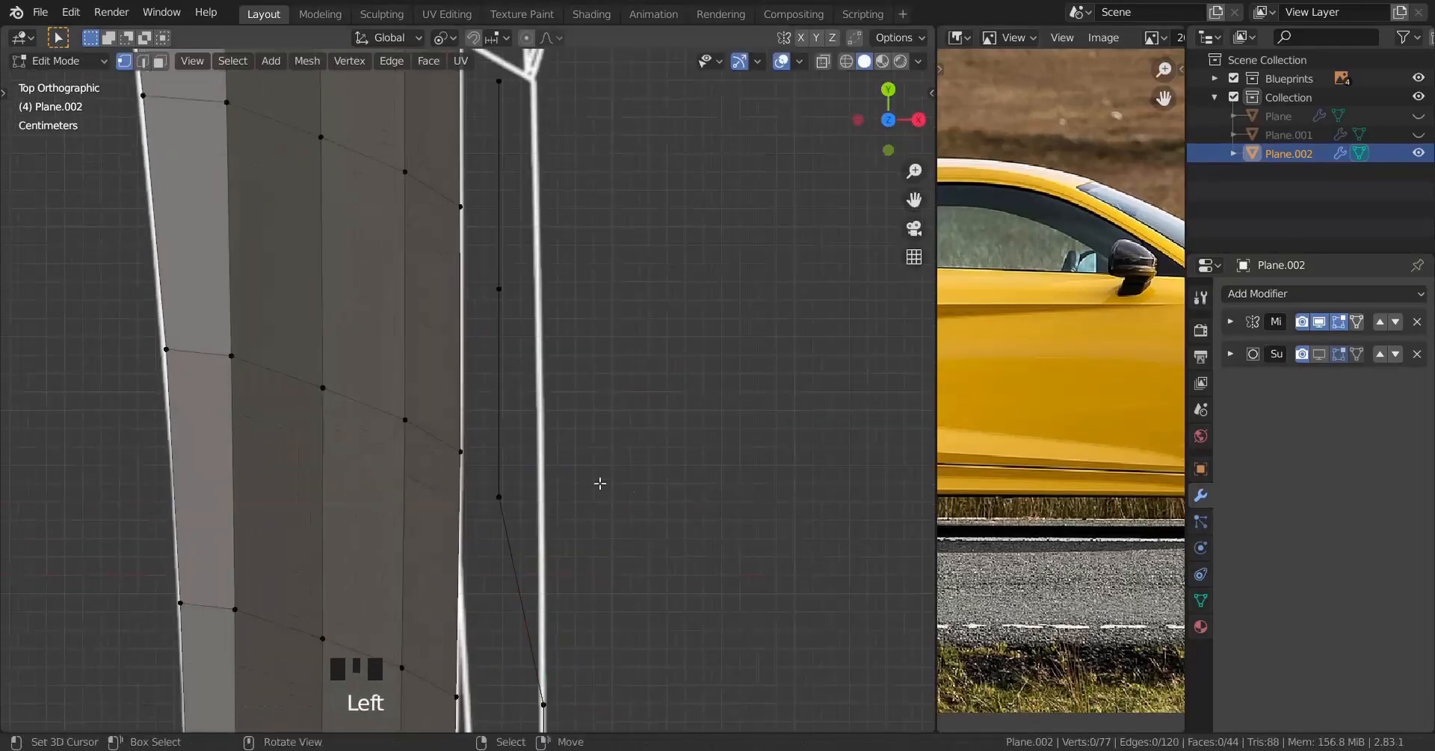
left_click_drag(579, 494, 788, 346)
right_click(499, 289)
left_click_drag(580, 288, 740, 192)
right_click(500, 82)
left_click_drag(583, 81, 621, 68)
Step: In side view, select the bottom edge from its first cut to the rear corner and extrude it upward along Z
key("KP_3")
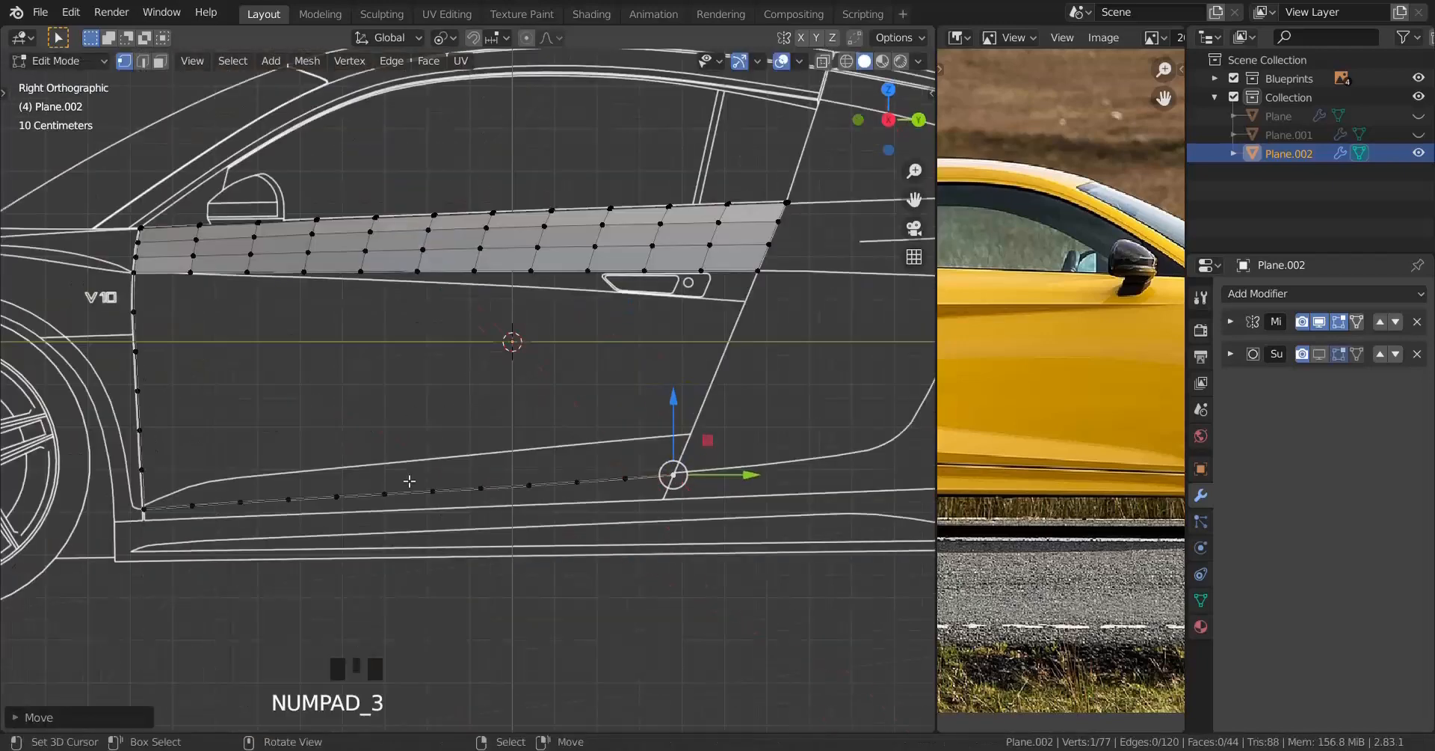
middle_click_drag(361, 519, 319, 507, "shift")
right_click(224, 500)
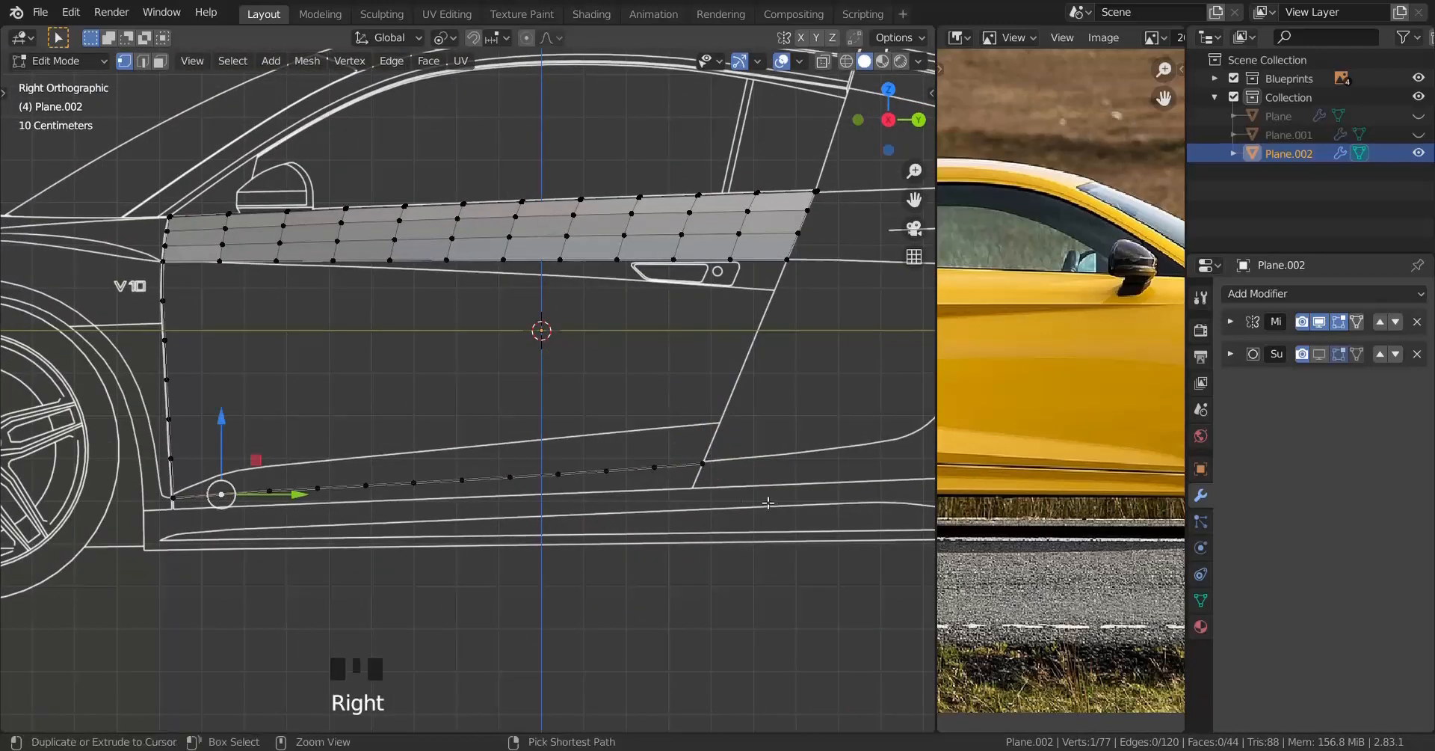
right_click(701, 466, "ctrl")
scroll(665, 555, "up", 1)
key("e")
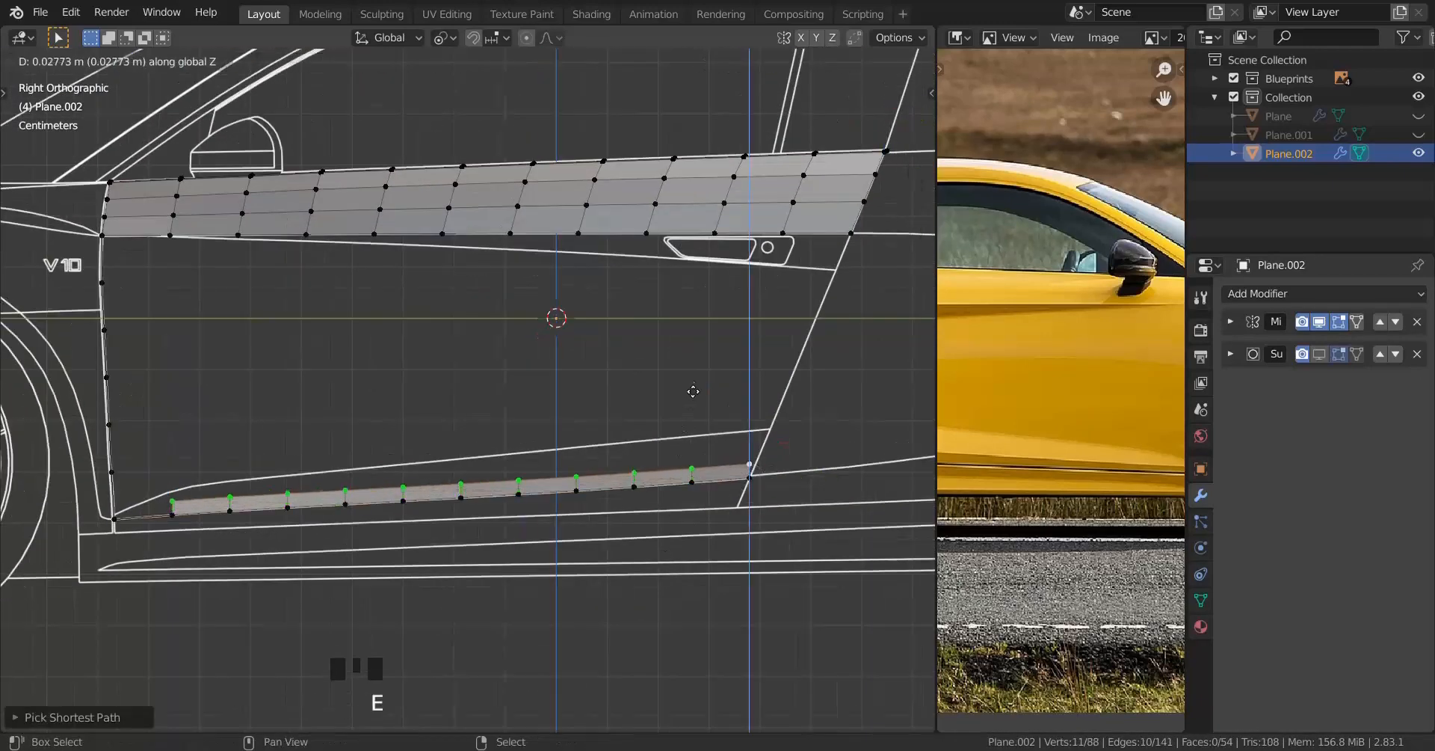
left_click(798, 411)
Step: Move the extruded edge in wireframe shading so its rear vertex sits where the lower crease line meets the rear door line
middle_click_drag(798, 411, 530, 348, "shift")
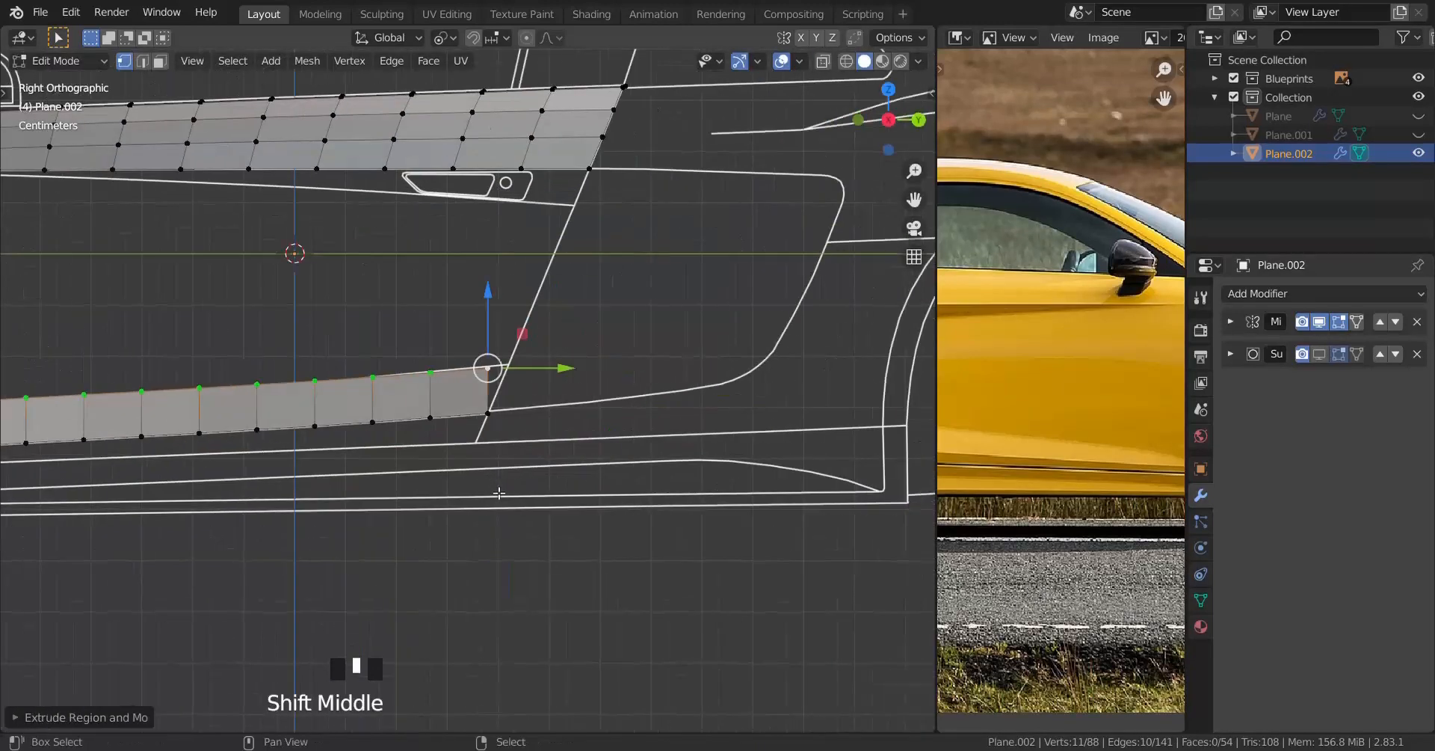
scroll(530, 348, "up", 6)
key("g")
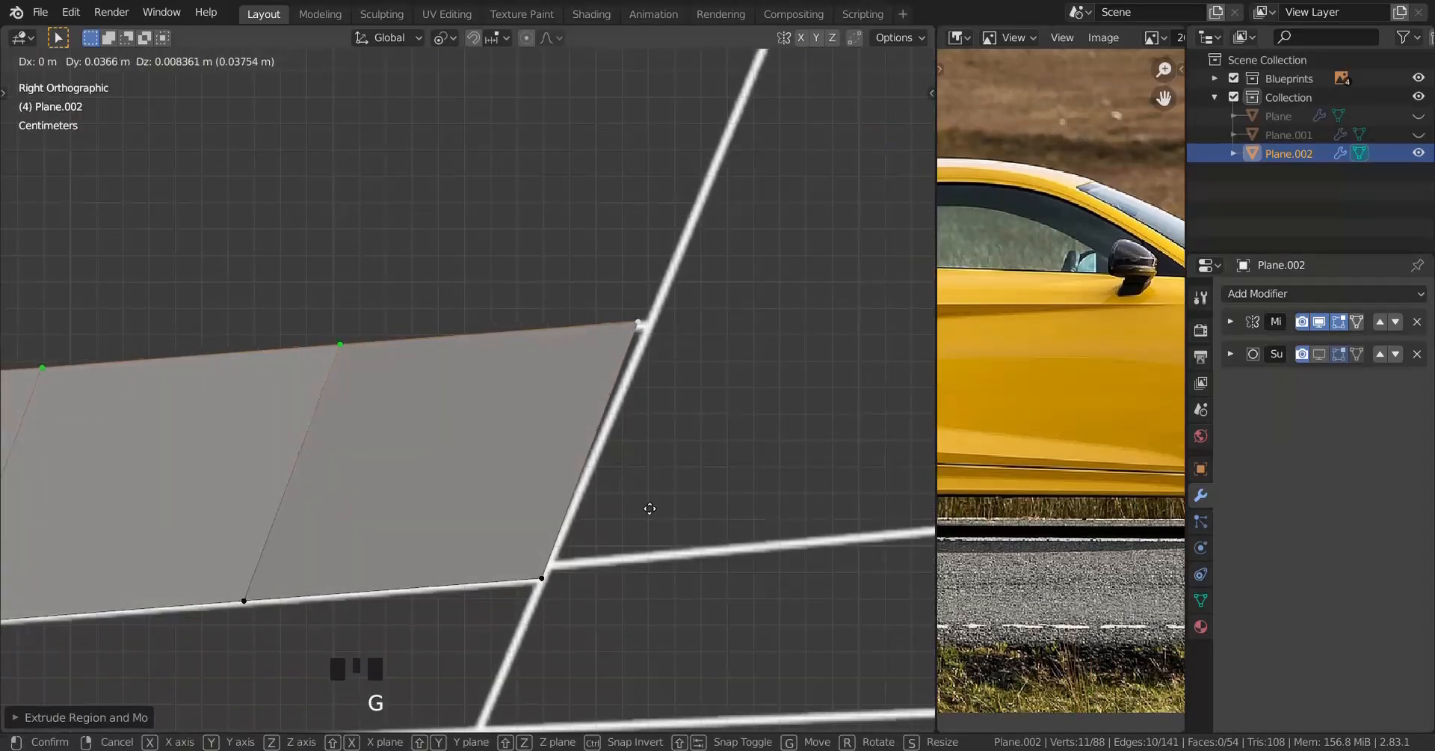
left_click(747, 511)
key("z")
left_click(562, 495)
key("g")
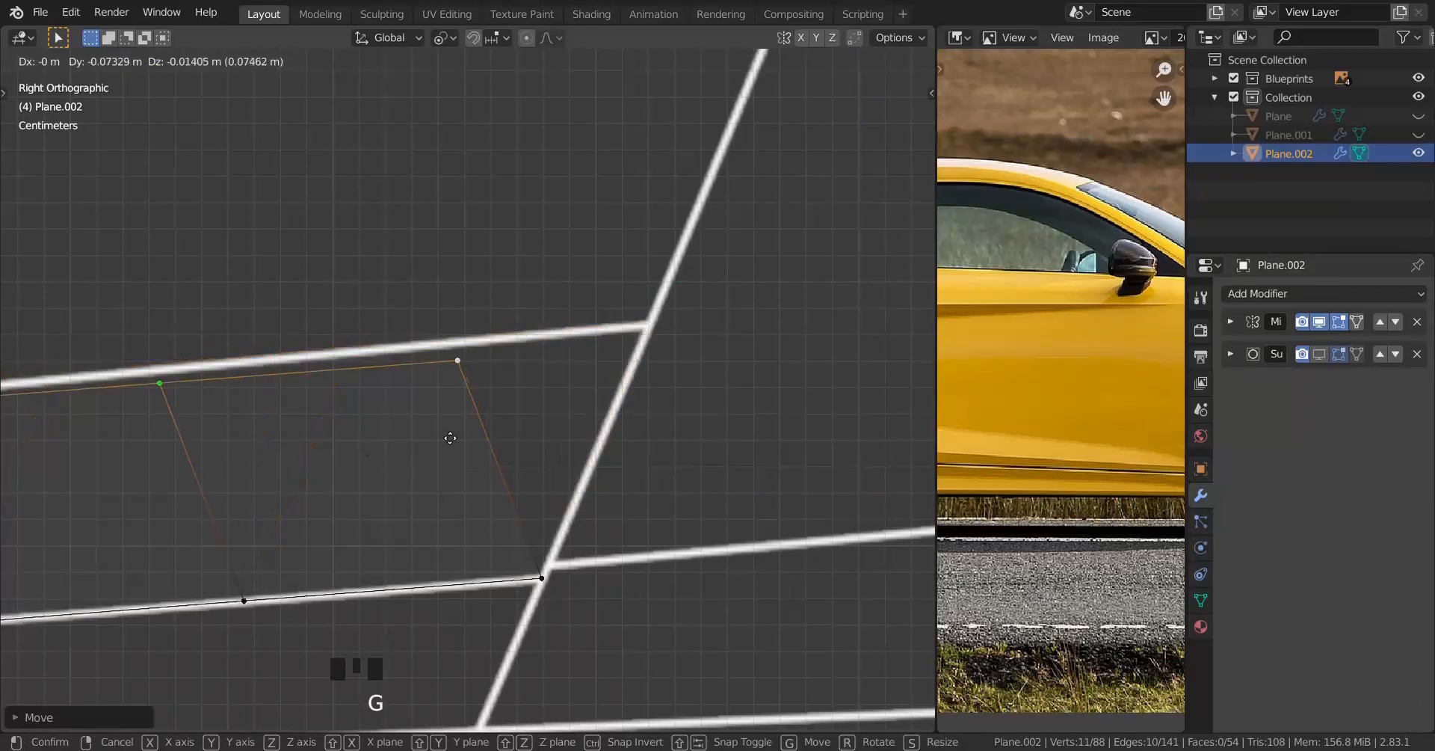
left_click(640, 402)
key("g")
left_click(566, 458)
Step: Move the front vertices of the extruded edge individually down onto the blueprint's lower crease line
scroll(533, 453, "down", 5)
middle_click_drag(420, 499, 587, 455, "shift")
scroll(506, 388, "up", 4)
left_click(506, 388)
key("g")
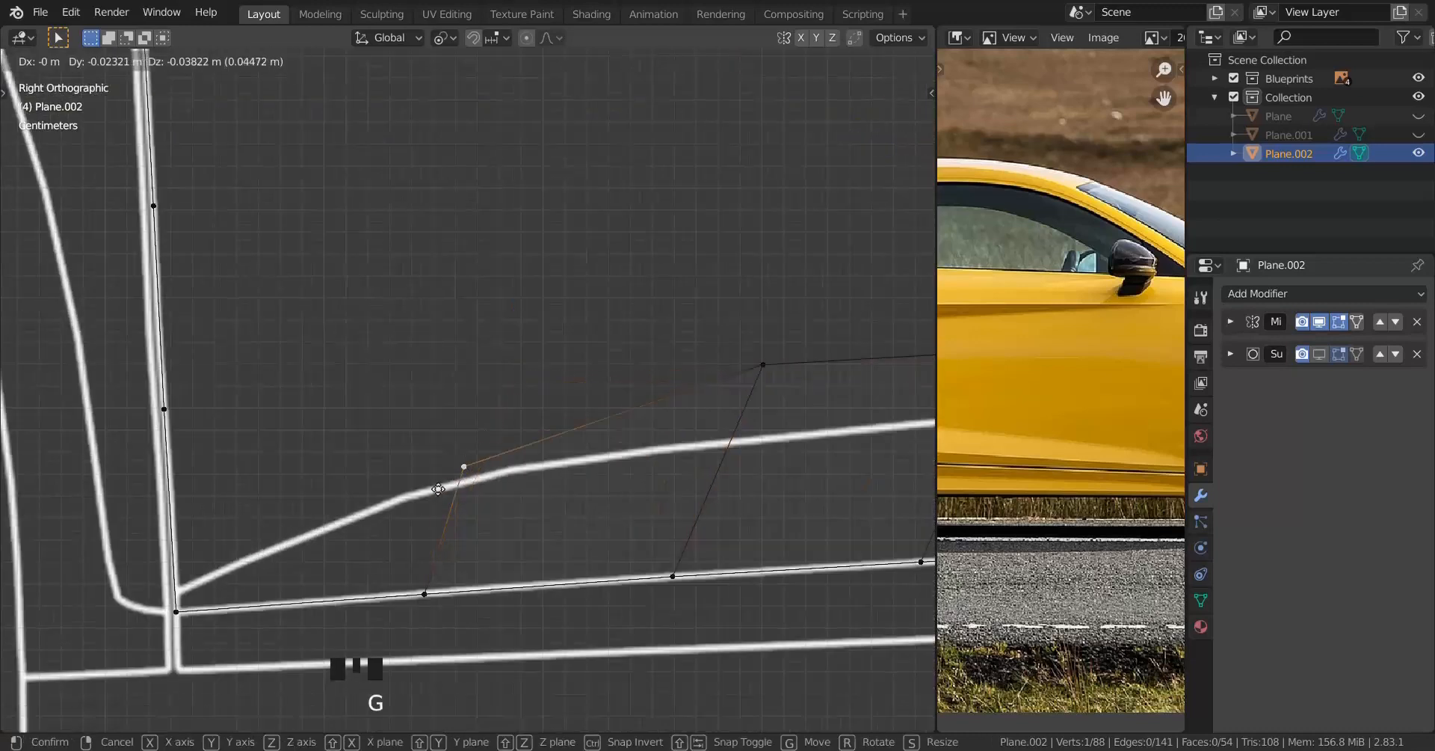
left_click(364, 455)
left_click(763, 393)
key("g")
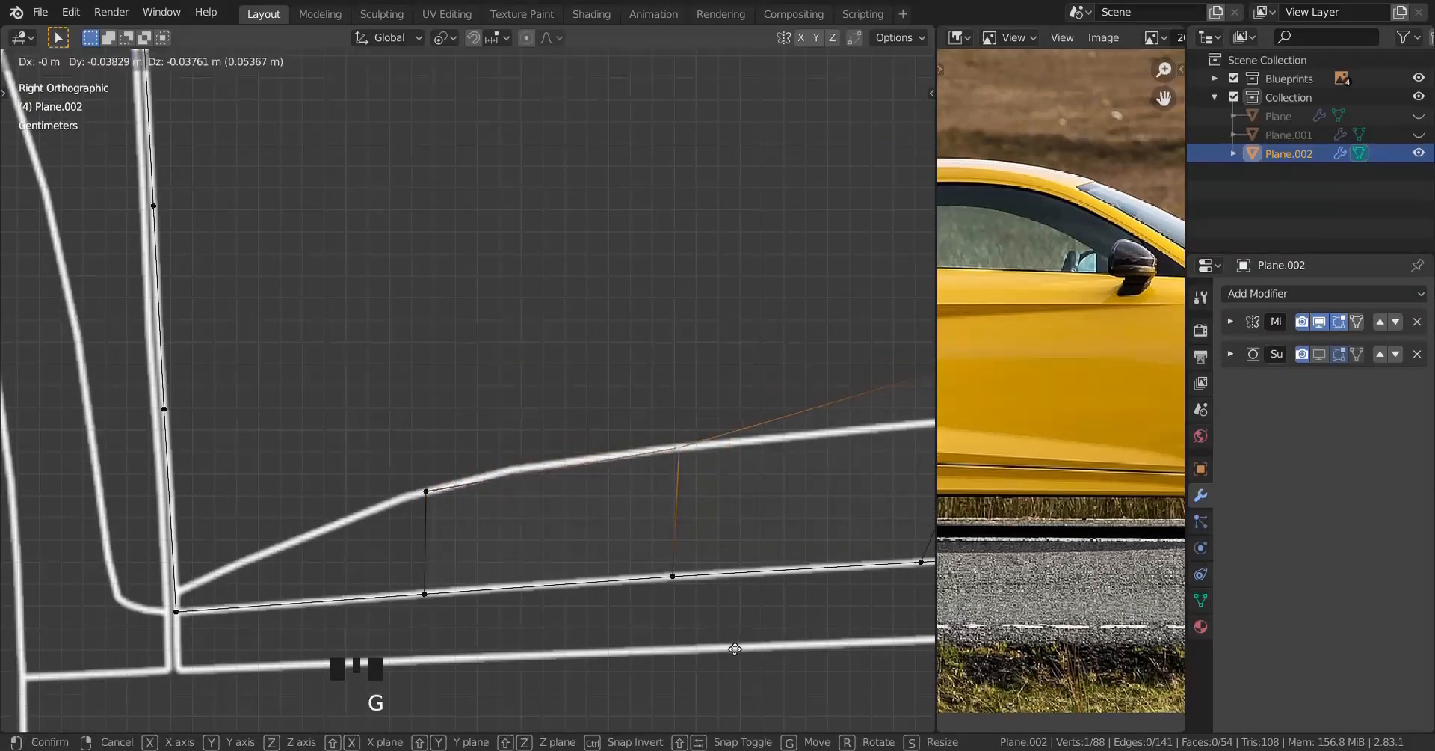
scroll(745, 642, "down", 1, "shift")
scroll(402, 445, "up", 2)
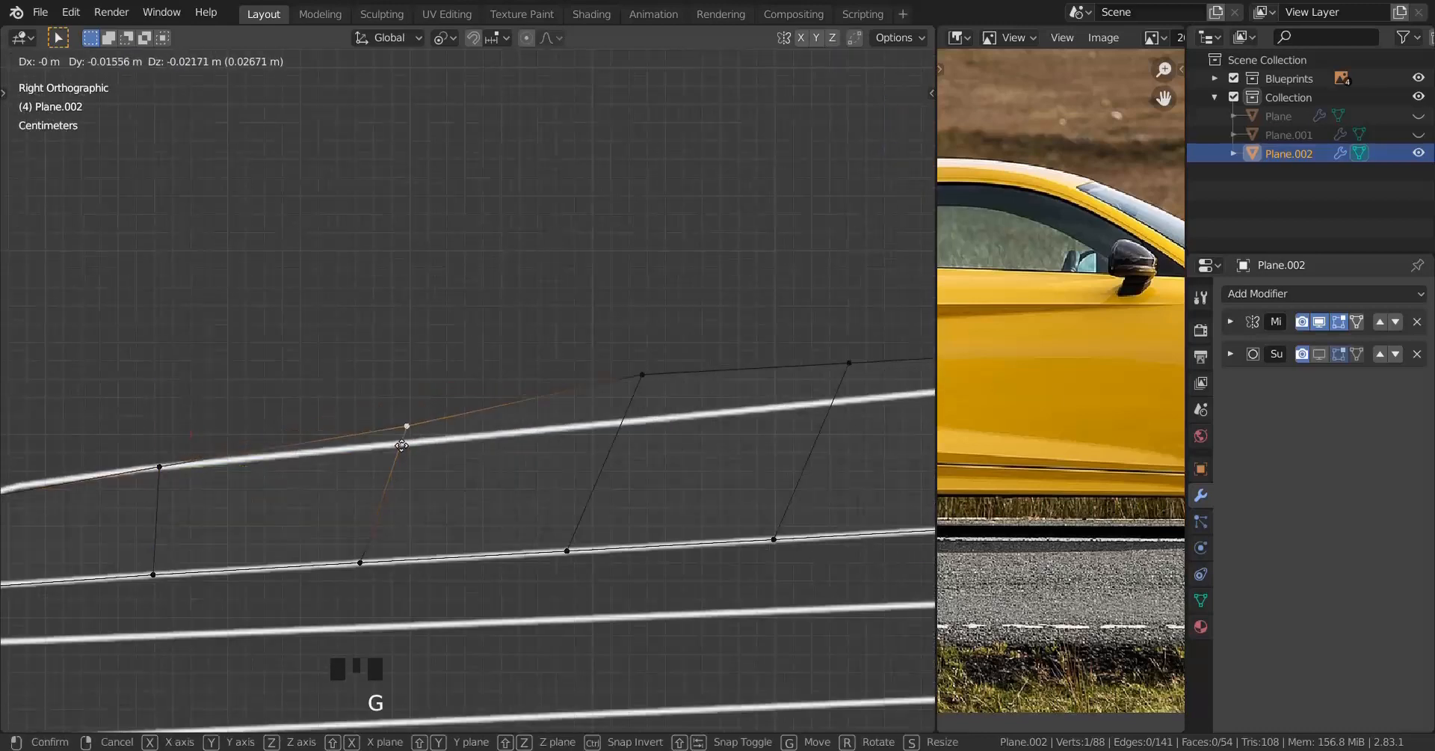
left_click(332, 482)
key("g")
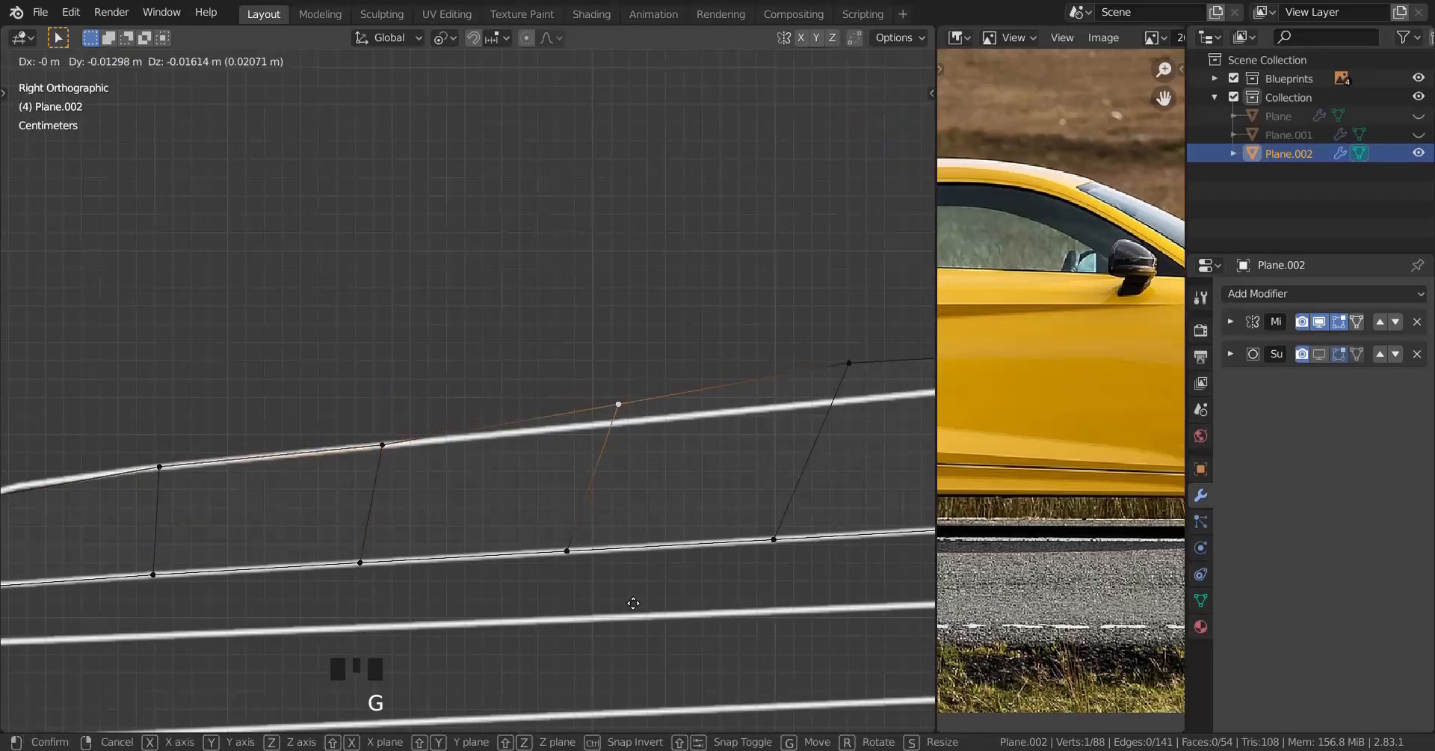
scroll(631, 598, "down", 2, "shift")
left_click(579, 312)
Step: Align the remaining vertices toward the rear of the extruded edge with the blueprint's crease line
right_click(598, 308)
key("g")
middle_click_drag(863, 323, 551, 333, "shift")
key("g")
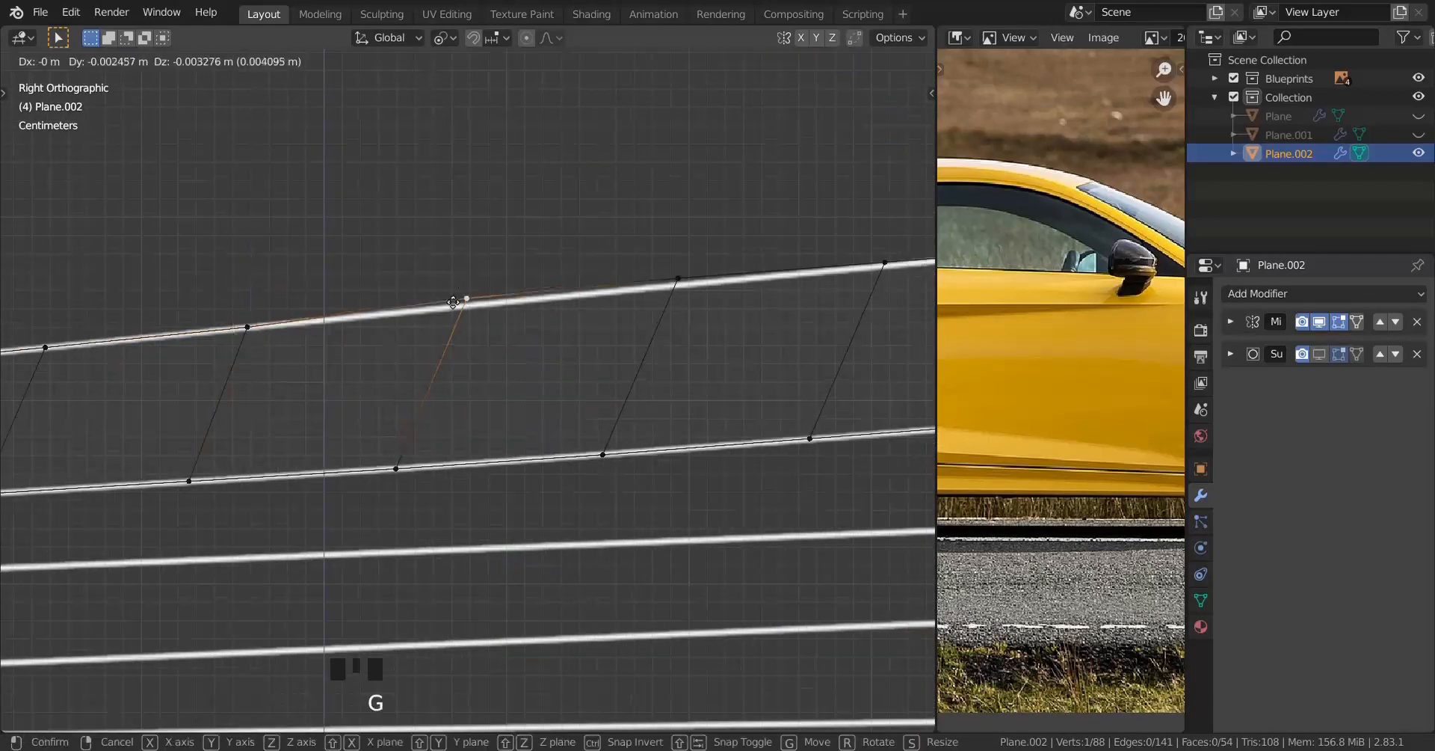
left_click(461, 304)
middle_click_drag(725, 287, 420, 321, "shift")
key("g")
right_click(608, 308)
key("g")
left_click(608, 312)
scroll(608, 312, "down", 4)
middle_click_drag(609, 314, 787, 317, "shift")
Step: Select the whole upper edge of the lower strip and space its vertices evenly with LoopTools Space
right_click(800, 332)
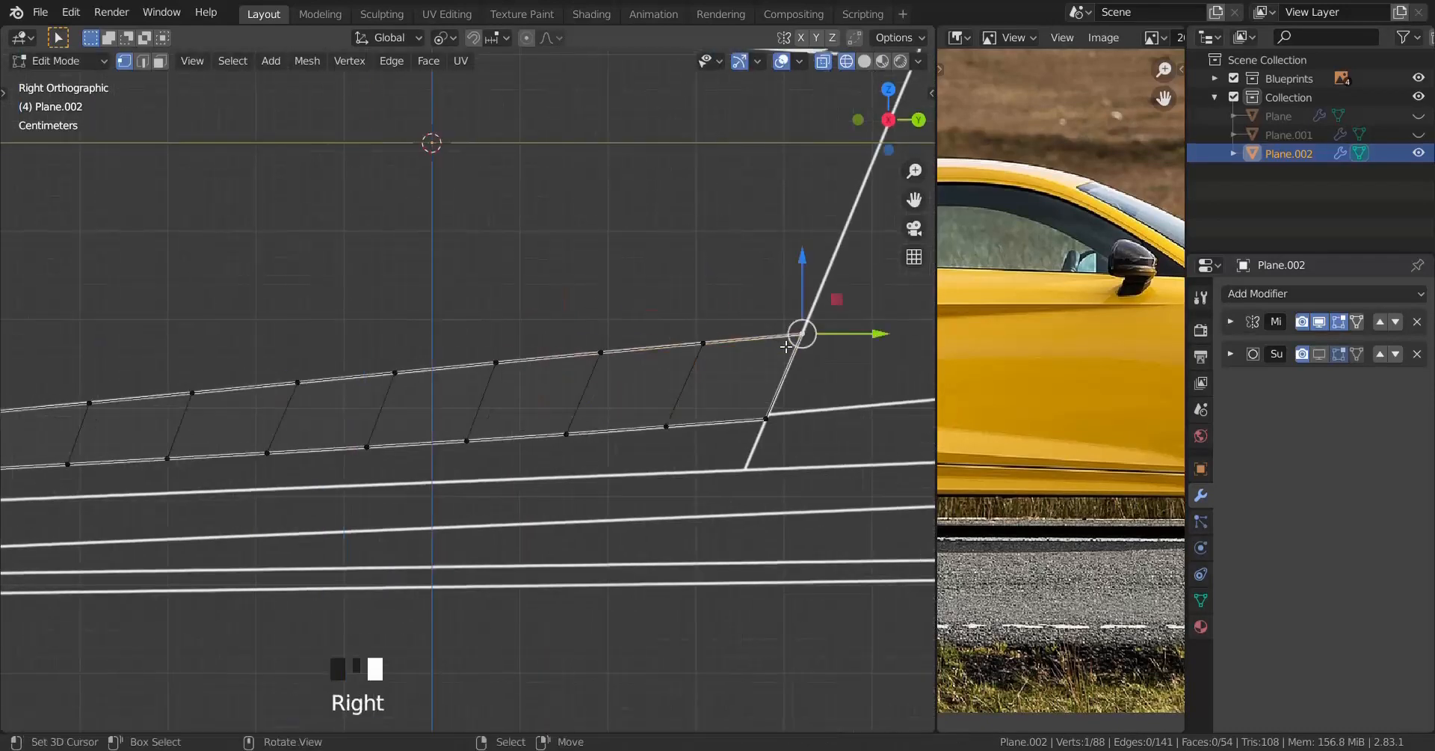
scroll(86, 369, "down", 3)
middle_click_drag(112, 388, 498, 389, "shift")
scroll(518, 393, "up", 3)
scroll(422, 471, "up", 2)
right_click(429, 445, "ctrl")
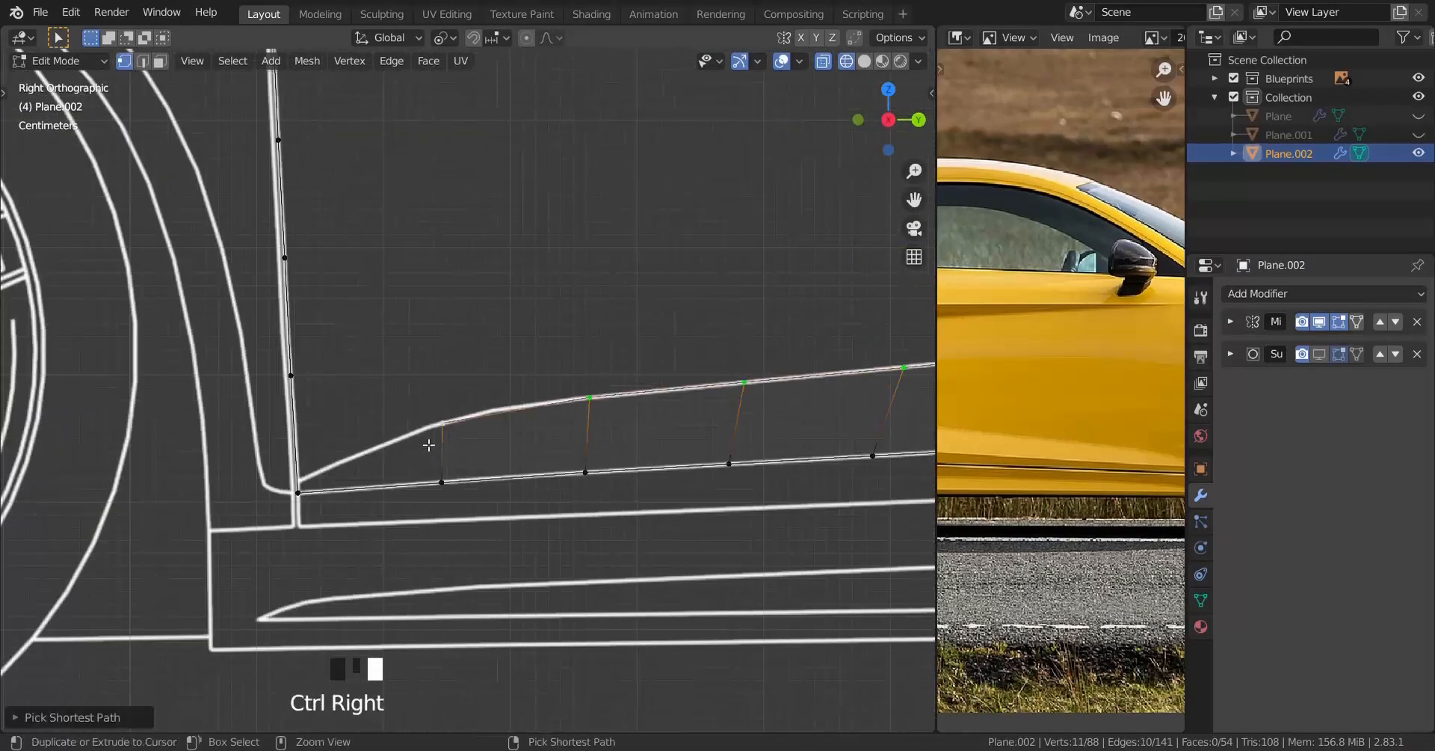
key("w")
mouse_move(758, 233)
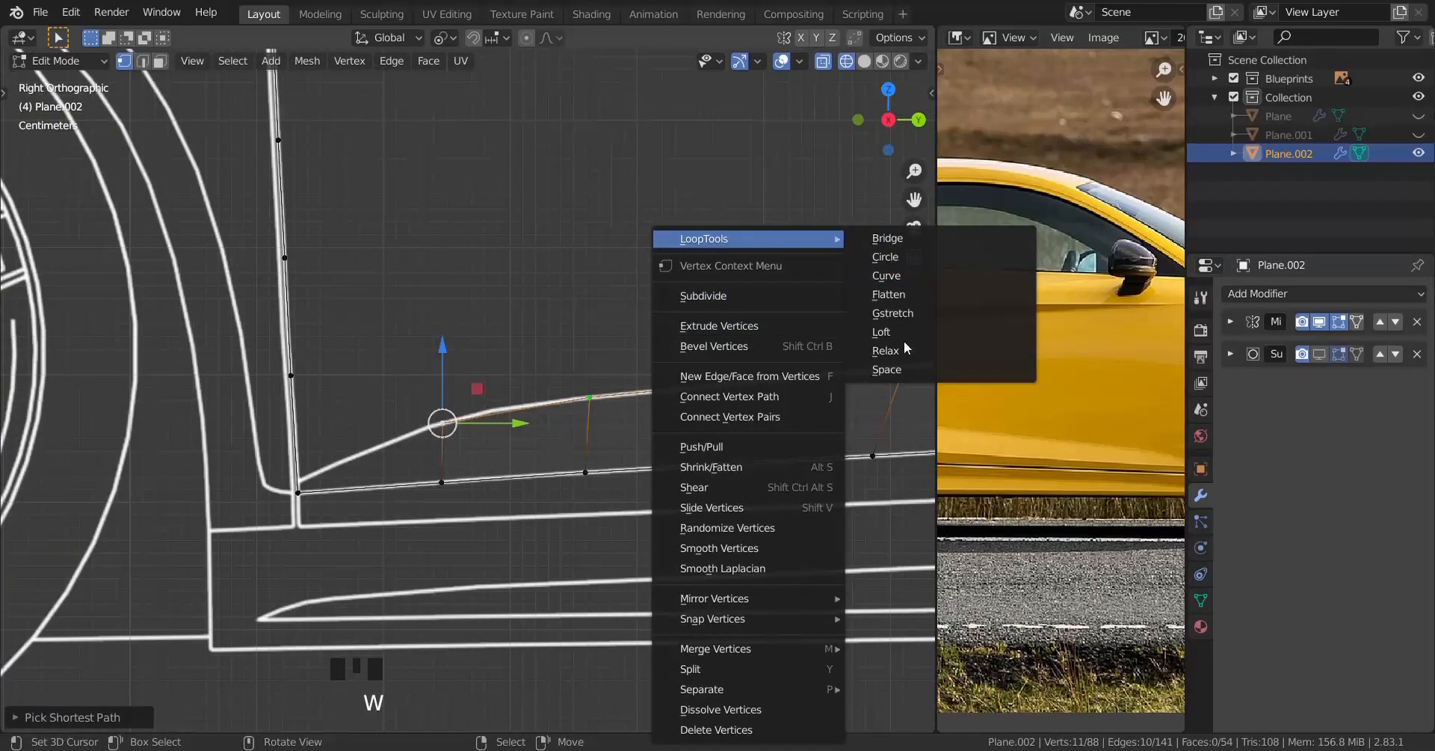
left_click(905, 369)
scroll(755, 379, "down", 4)
middle_click_drag(751, 373, 328, 381, "shift")
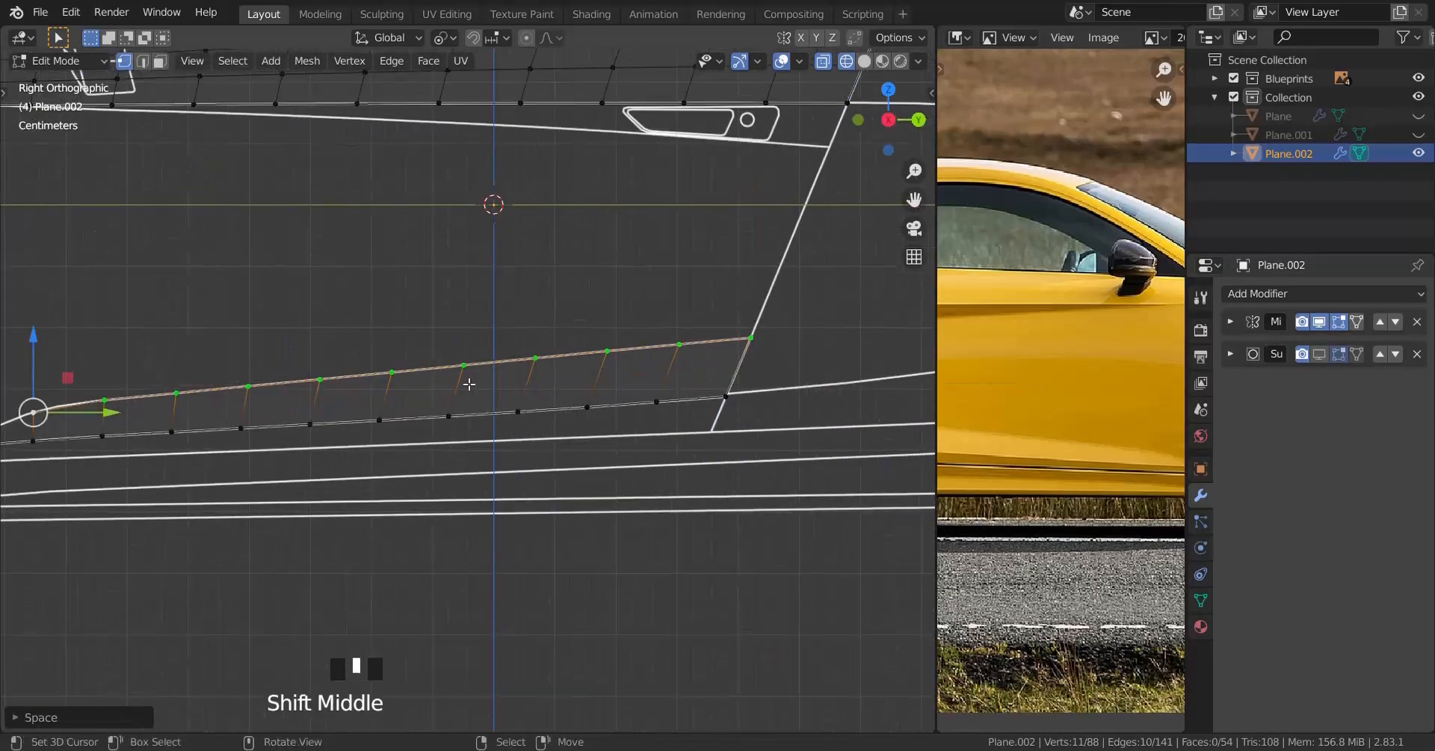
key("ctrl+shift+z")
scroll(469, 384, "down", 3)
scroll(187, 389, "up", 5)
scroll(648, 378, "up", 3)
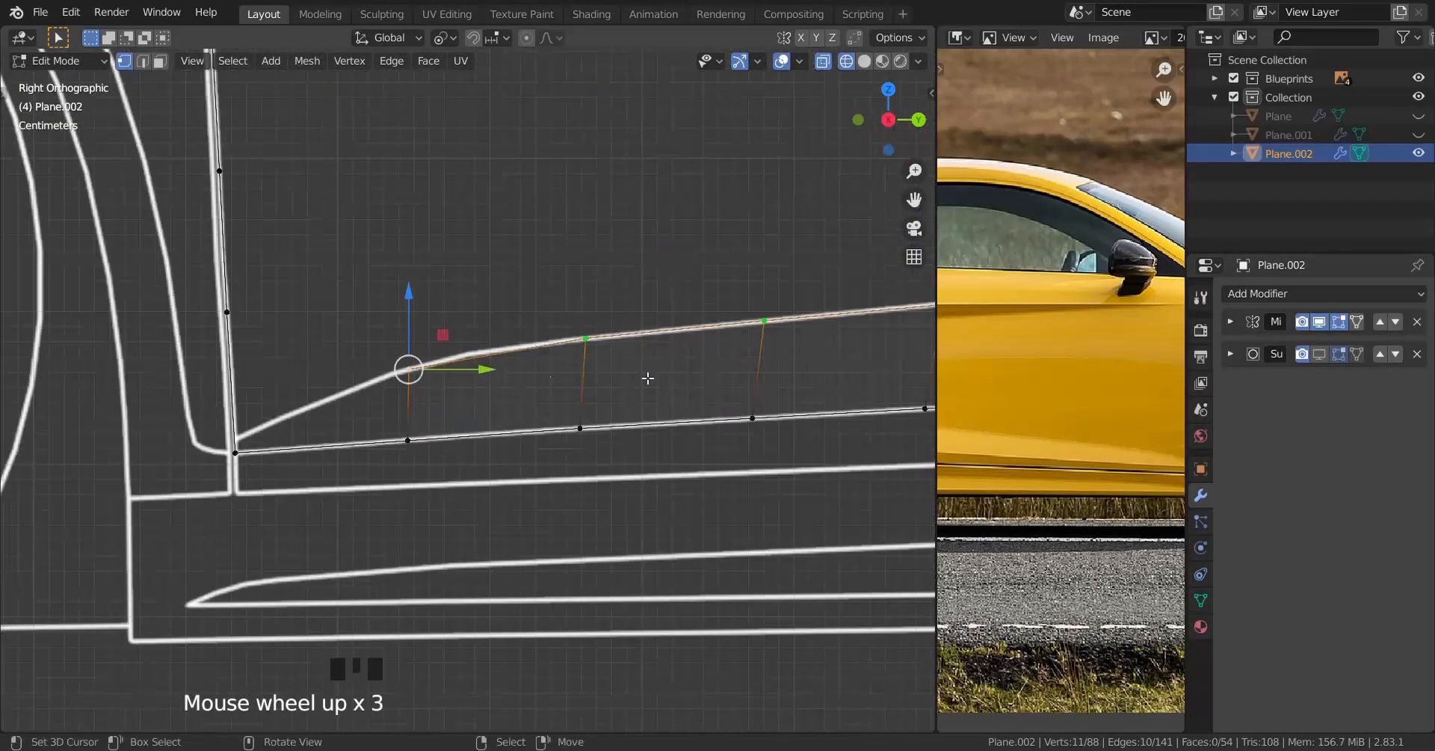
Step: Add a cut to the lowest segment of the door's front edge and slide it down to where the crease line starts
right_click(391, 426)
middle_click_drag(391, 426, 744, 426, "shift")
scroll(778, 321, "up", 4)
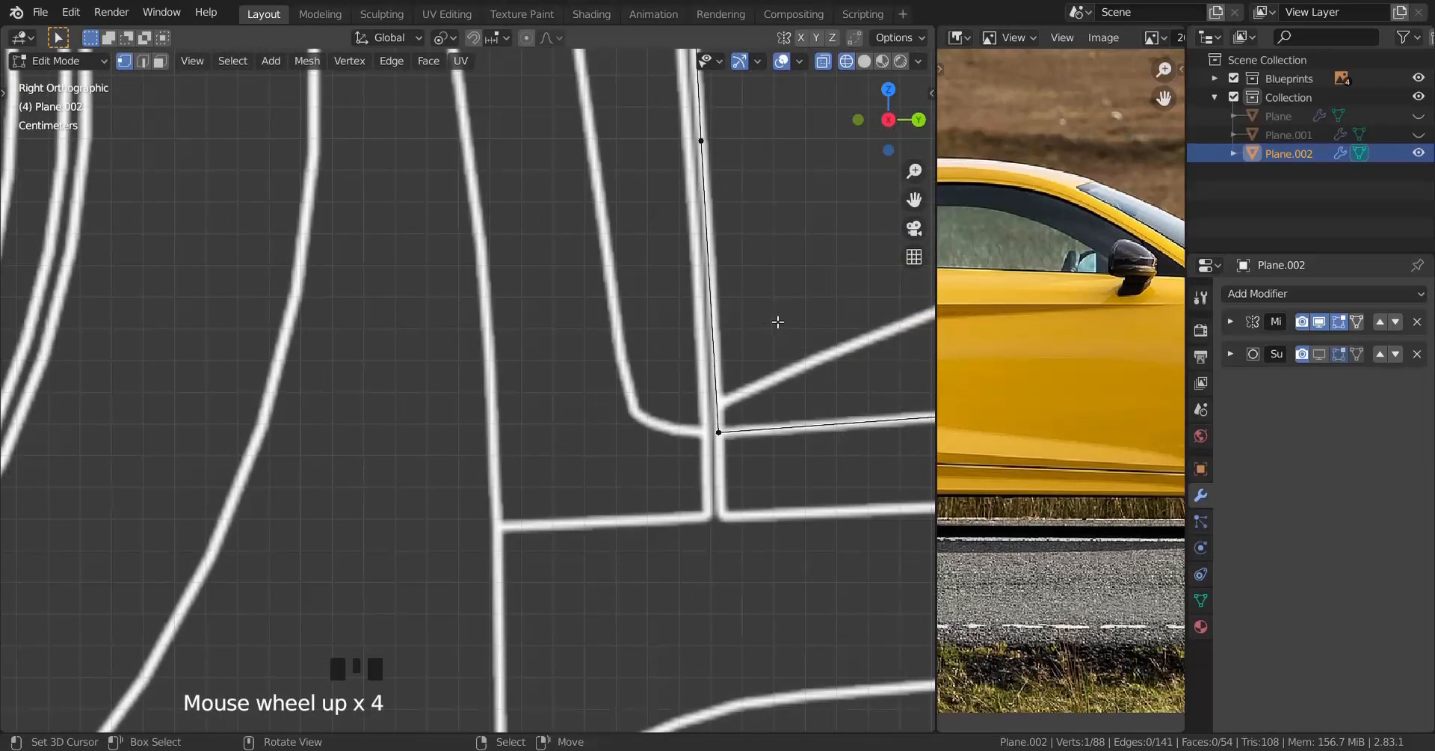
key("ctrl+r")
left_click(729, 318)
middle_click_drag(729, 318, 402, 320, "shift")
key("g")
key("g")
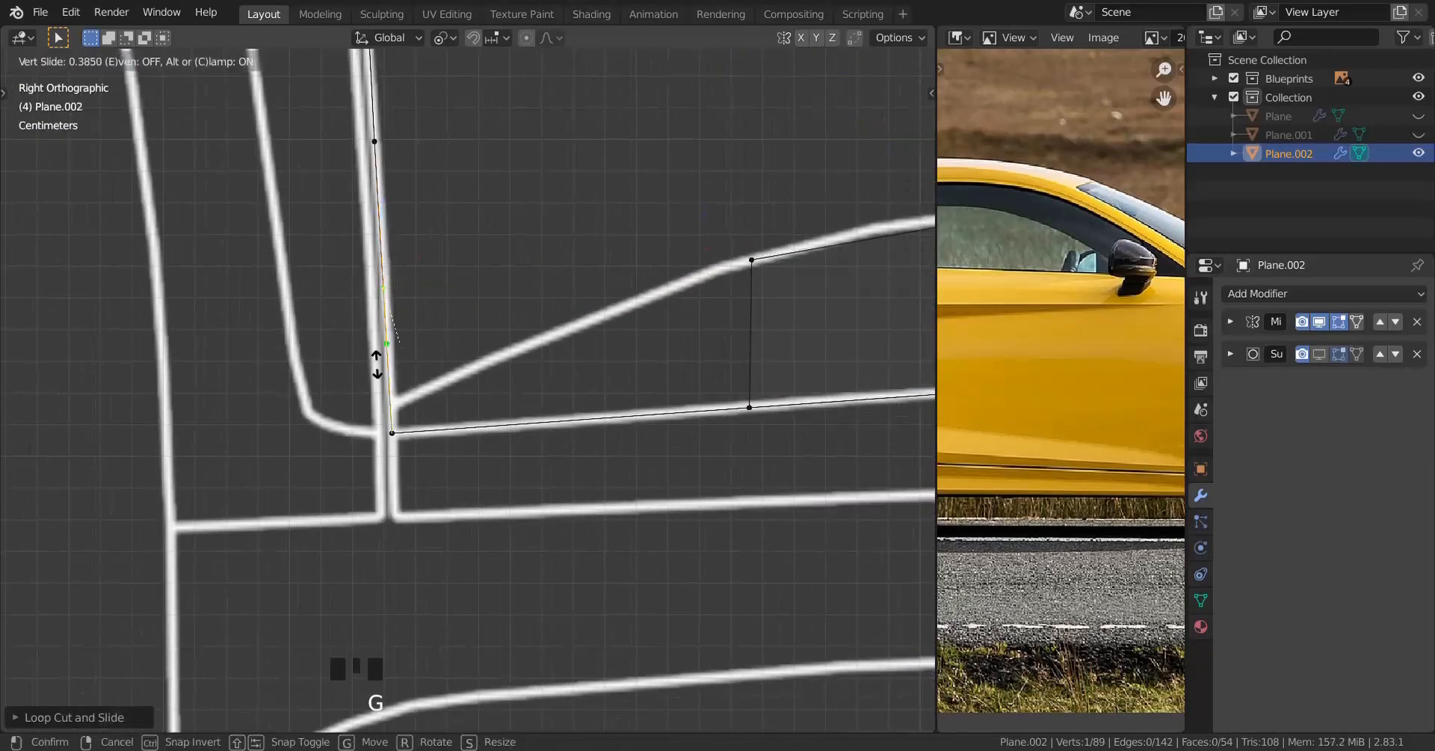
left_click(553, 491)
Step: Fill the gap at the strip's front end with a face between the front edge's lowest segment and the first strip edge
right_click(401, 455, "shift")
right_click(755, 437, "shift")
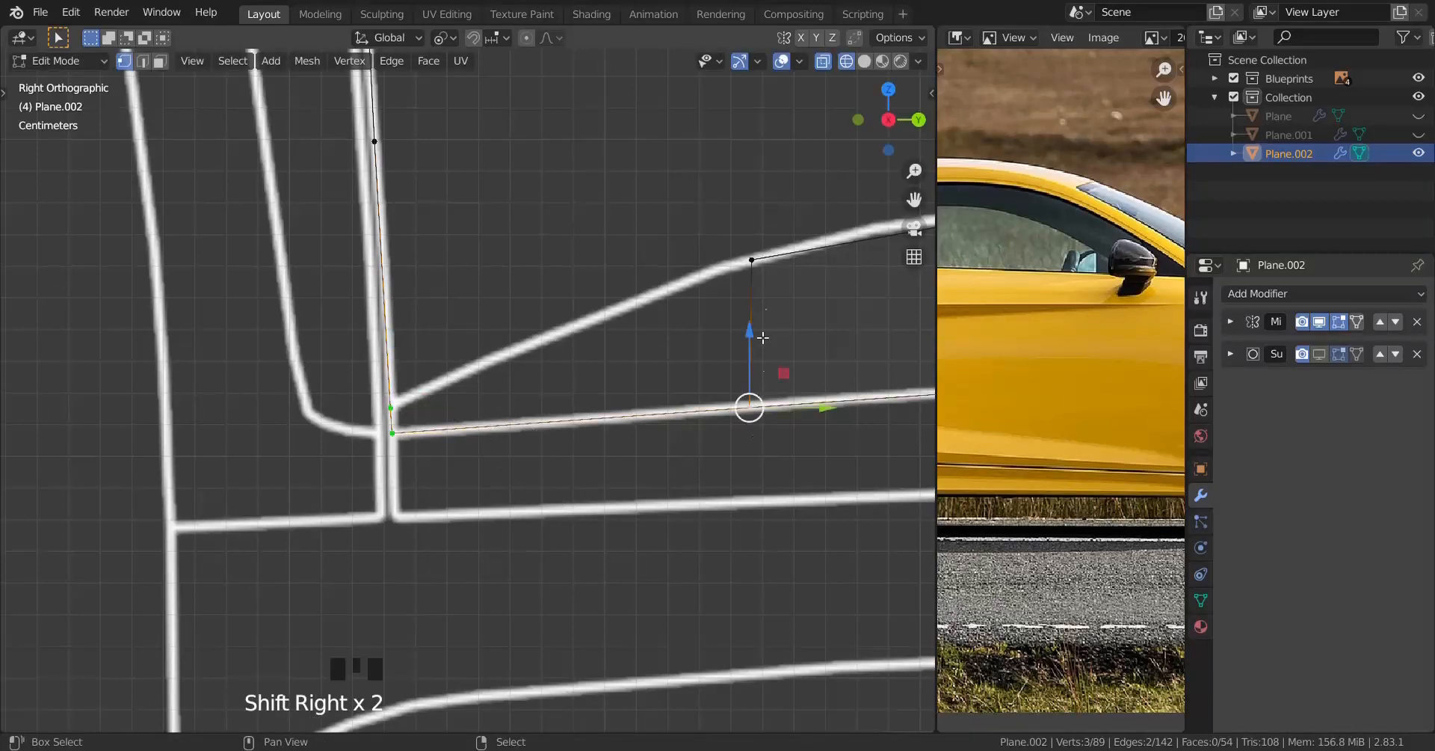
key("f")
scroll(757, 279, "down", 4)
middle_click_drag(620, 291, 387, 332, "shift")
scroll(386, 332, "down", 3)
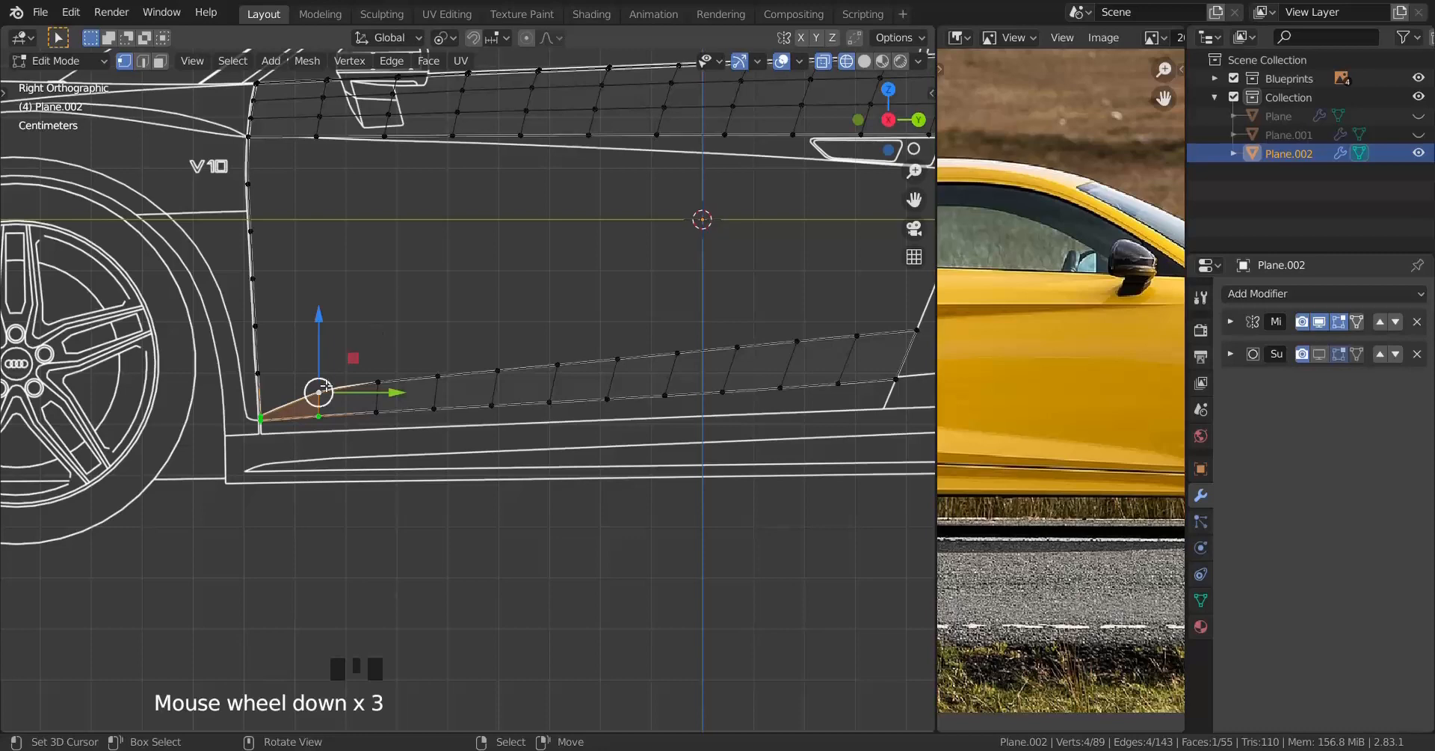
Step: Select the lower strip's upper edge without its front end vertex and move it inward along X in top view
right_click(322, 390)
right_click(926, 333, "ctrl")
key("KP_7")
scroll(592, 451, "up", 2)
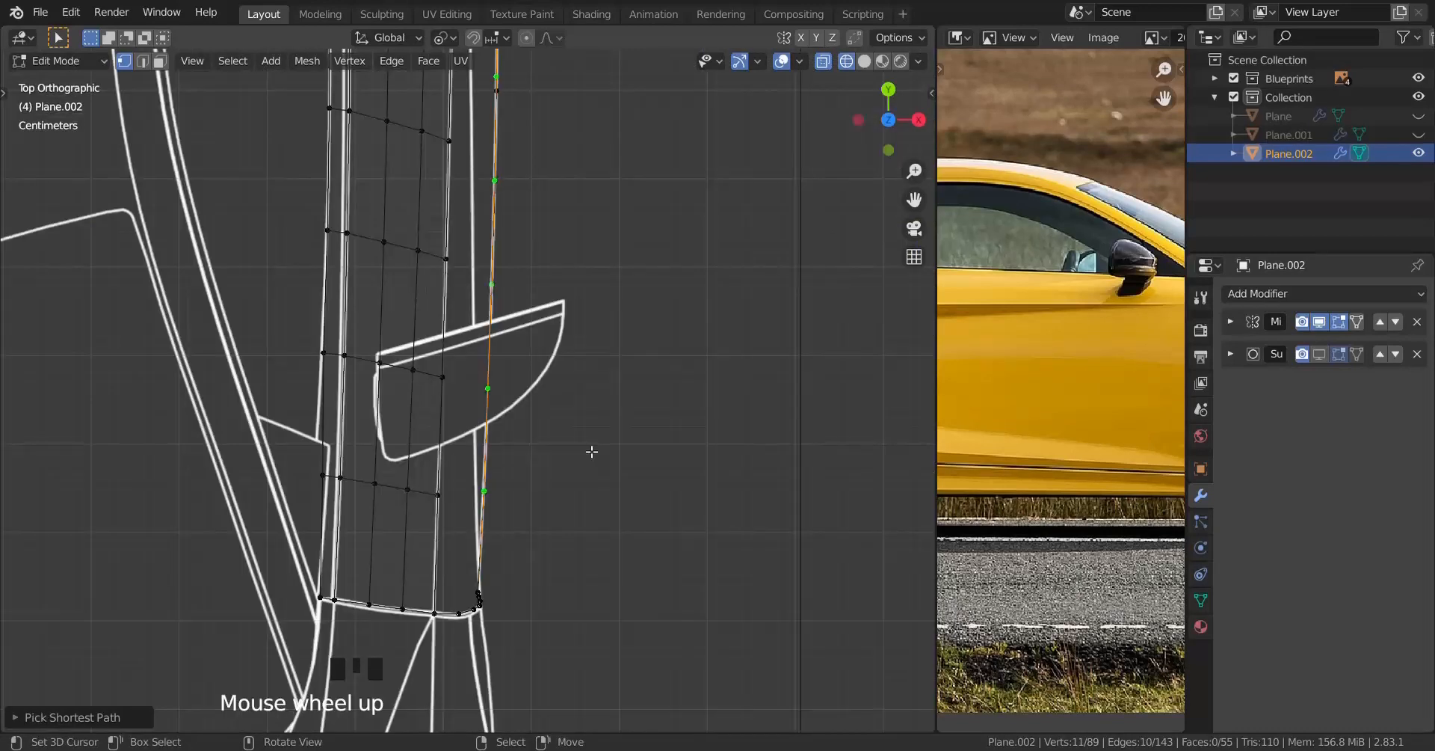
key("g")
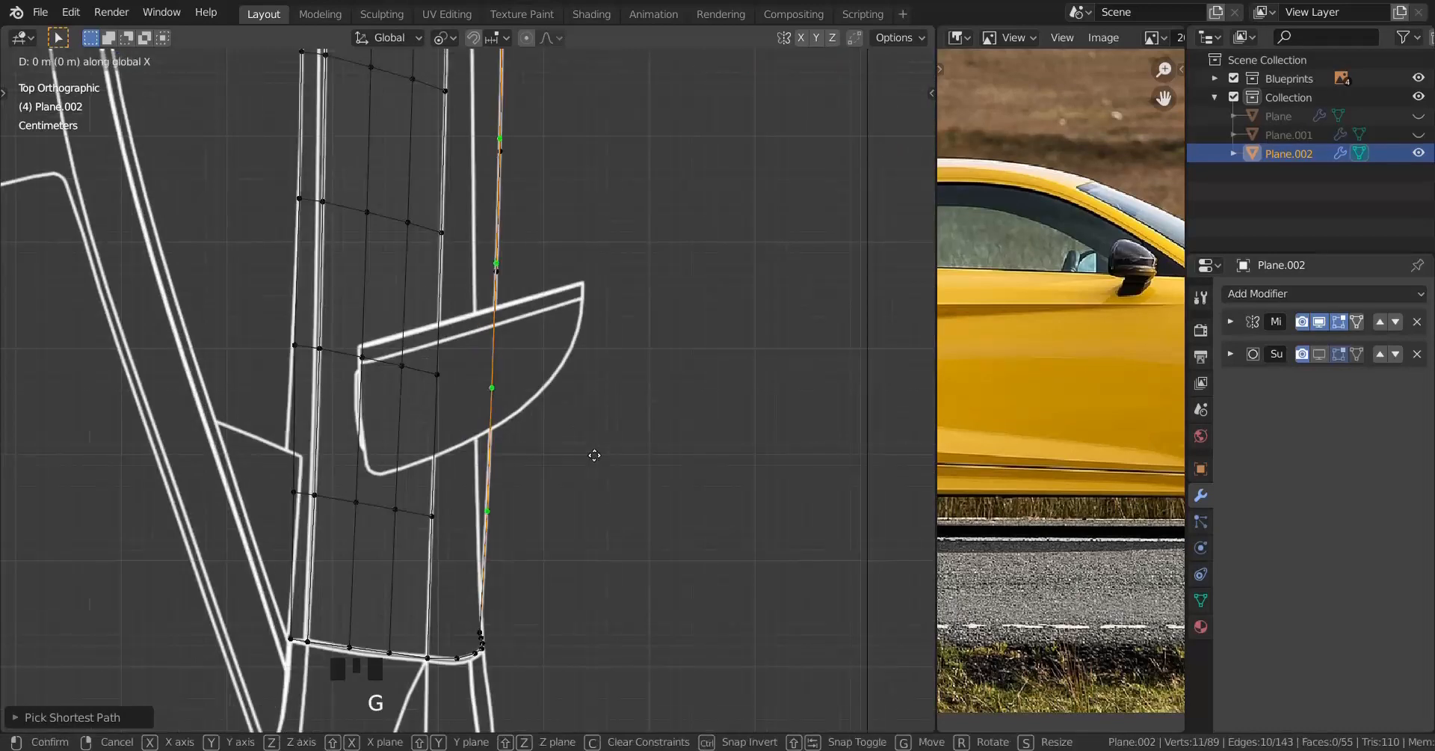
left_click(504, 374)
Step: Shift the first three vertices behind the front end of the strip's upper edge inward along X onto the blueprint line
scroll(488, 523, "up", 1)
right_click(488, 390)
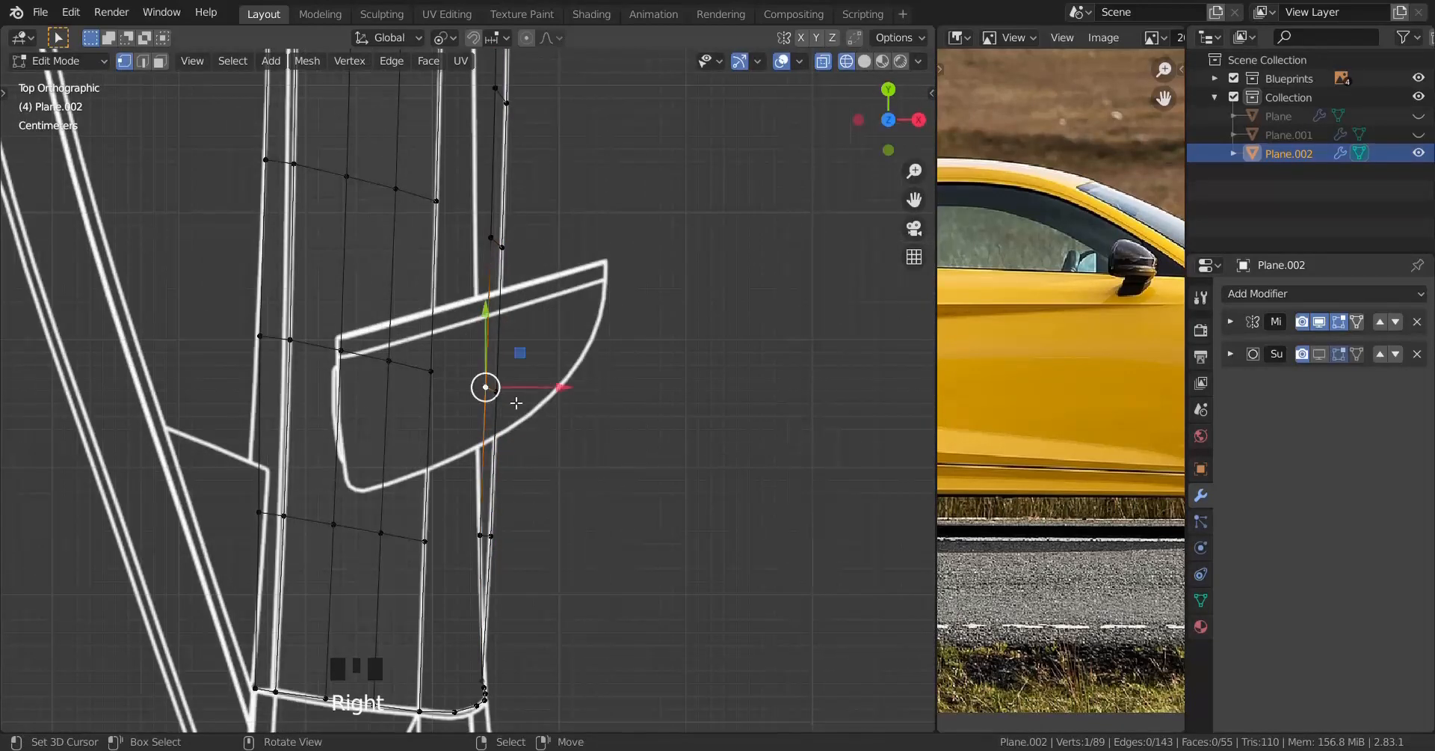
left_click_drag(563, 392, 491, 320, "shift")
middle_click_drag(482, 232, 455, 468, "shift")
scroll(455, 468, "up", 2)
right_click(475, 469)
left_click_drag(525, 480, 502, 468)
middle_click_drag(486, 261, 480, 589, "shift")
right_click(476, 593)
left_click_drag(520, 598, 491, 595)
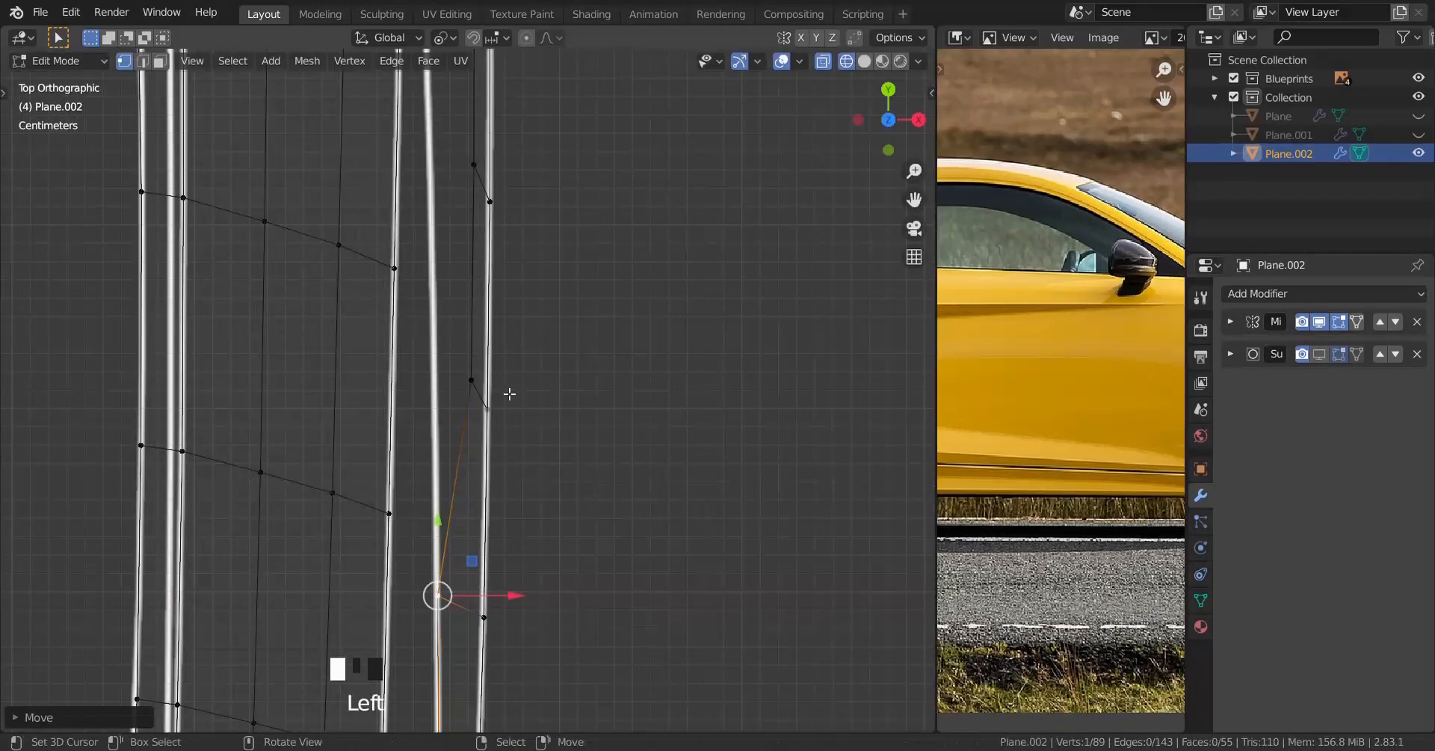
Step: Shift the four middle vertices of the strip's upper edge inward along X to follow the blueprint line
right_click(474, 383)
left_click_drag(525, 380, 489, 374)
middle_click_drag(352, 257, 410, 528, "shift")
right_click(533, 440)
left_click_drag(587, 439, 173, 336, "shift")
right_click(538, 530)
left_click_drag(591, 528, 74, 390, "shift")
middle_click_drag(448, 292, 455, 534, "shift")
right_click(544, 556)
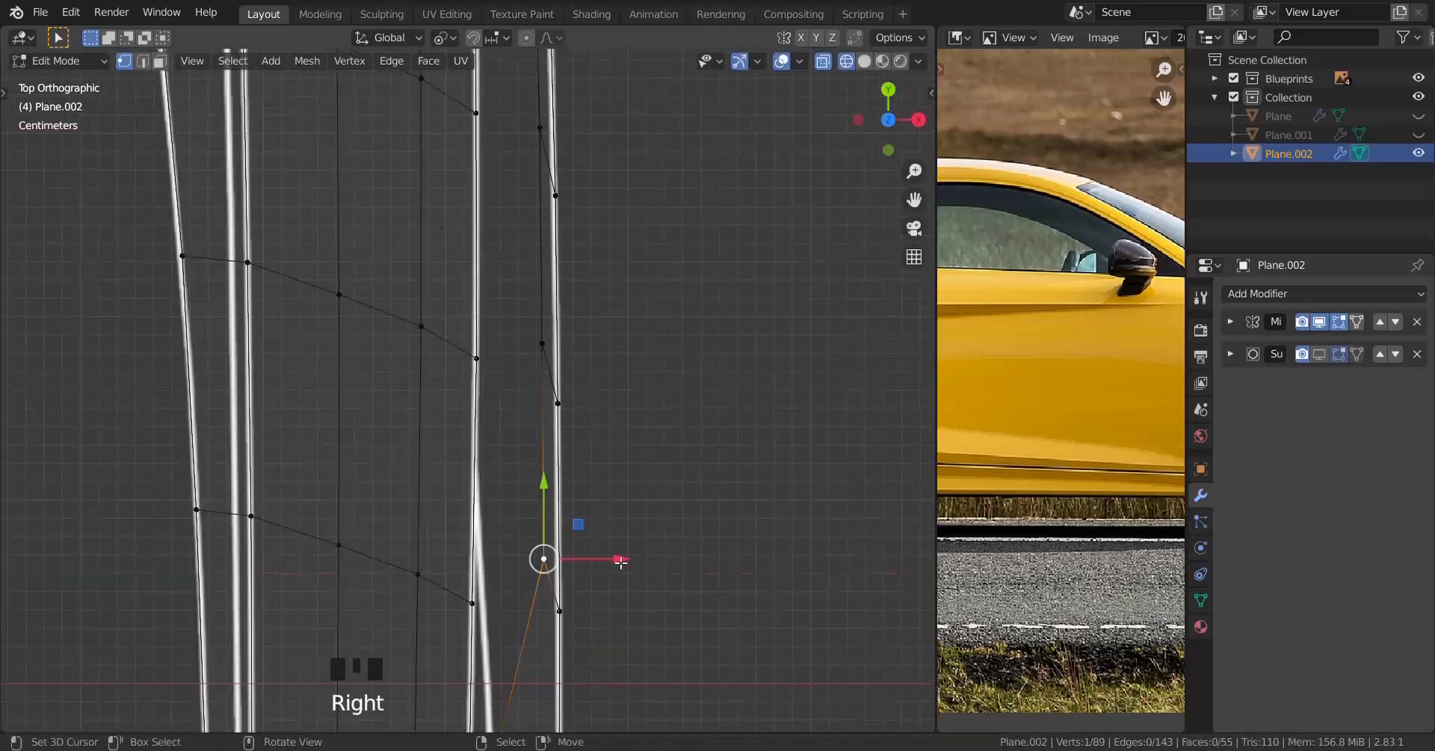
left_click_drag(596, 557, 532, 553)
Step: Shift the last three vertices at the rear of the strip's upper edge inward along X
right_click(542, 342)
scroll(397, 452, "down", 2)
left_click_drag(548, 377, 52, 350, "shift")
right_click(494, 227)
left_click_drag(572, 228, 41, 209, "shift")
middle_click_drag(464, 127, 510, 330, "shift")
right_click(537, 281)
left_click_drag(608, 284, 573, 311)
Step: Select the strip's upper edge loop, deselect its front end vertex, and move the rest slightly inward along X
scroll(553, 359, "down", 3)
middle_click_drag(524, 560, 516, 344, "shift")
right_click(482, 586, "alt")
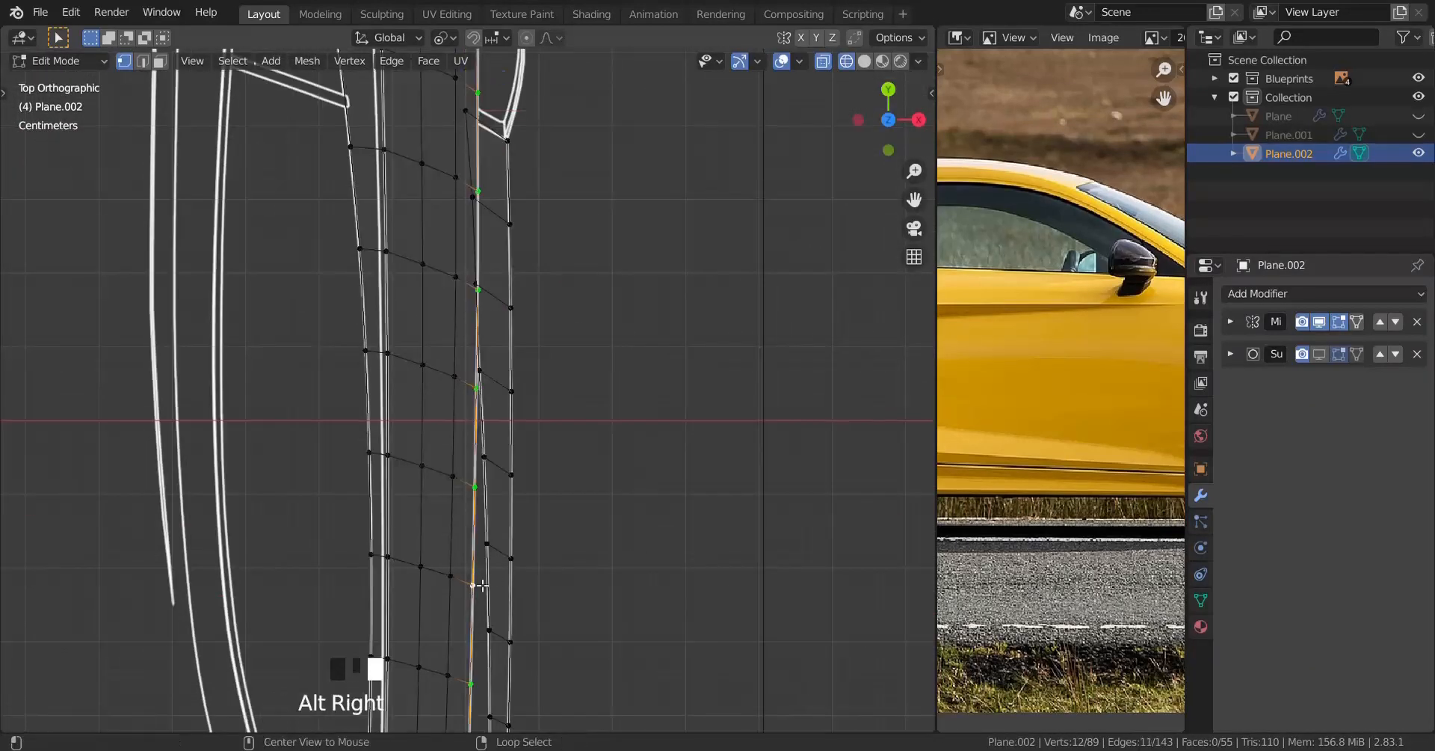
right_click(488, 625, "alt")
middle_click_drag(487, 625, 482, 250, "shift")
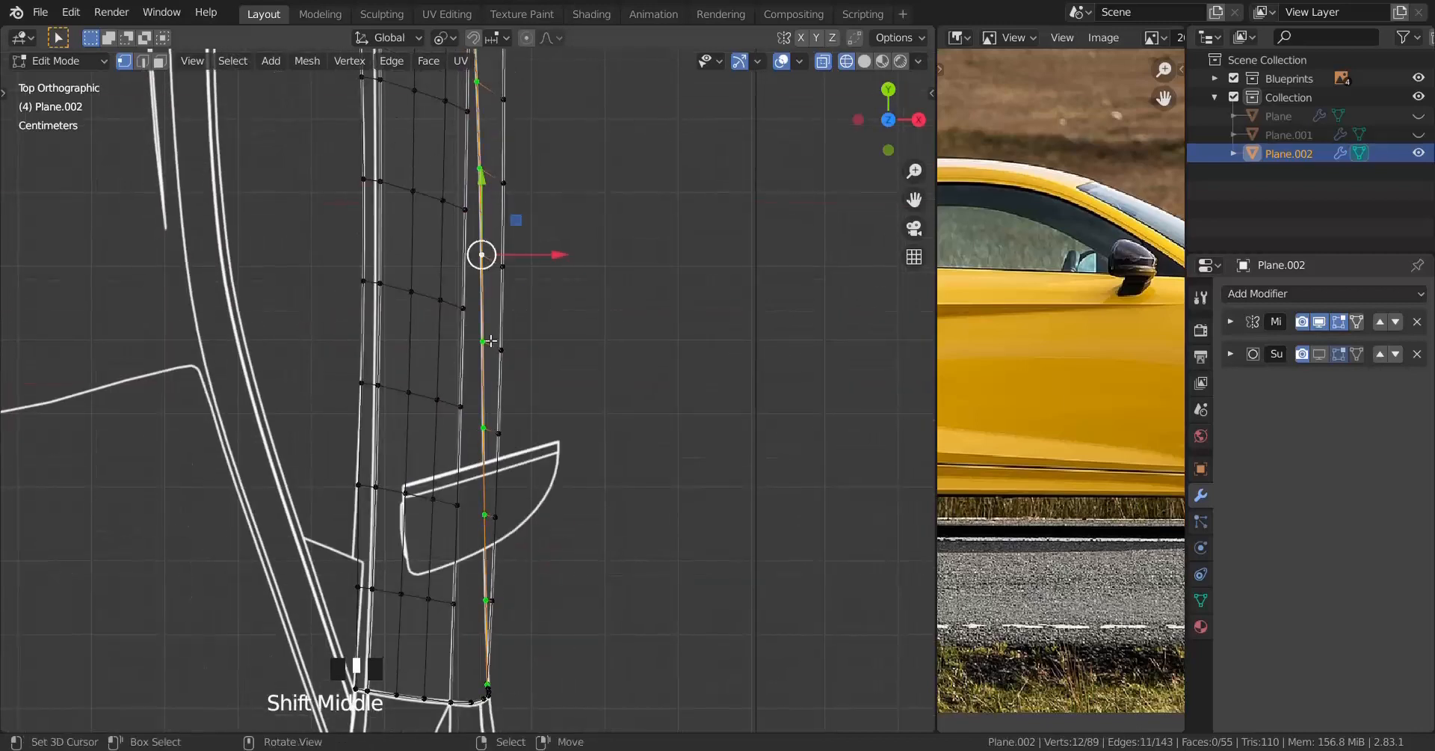
scroll(535, 462, "up", 3)
middle_click_drag(471, 578, 510, 611, "shift")
scroll(510, 391, "up", 3, "shift")
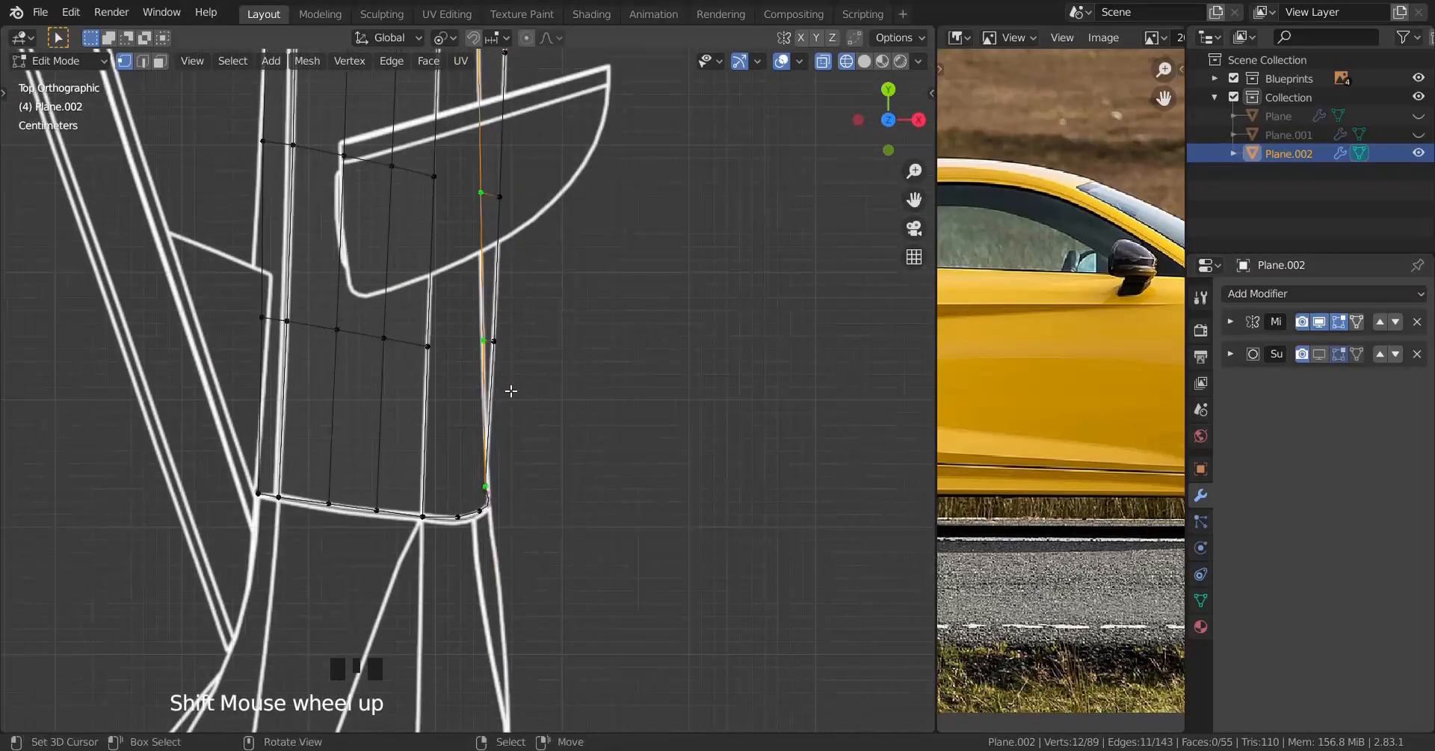
scroll(533, 515, "up", 2)
left_click_drag(448, 458, 570, 586, "ctrl")
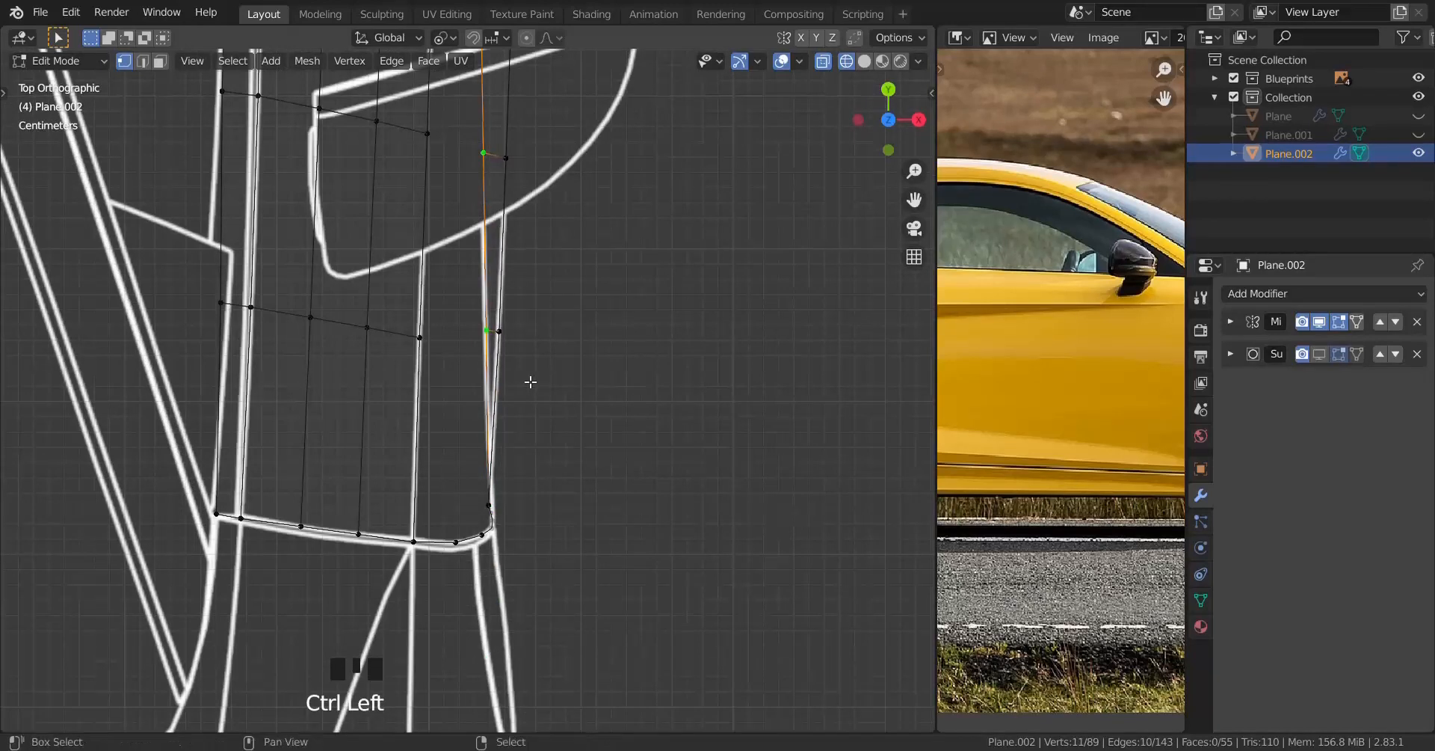
scroll(548, 475, "up", 2)
key("g")
key("x")
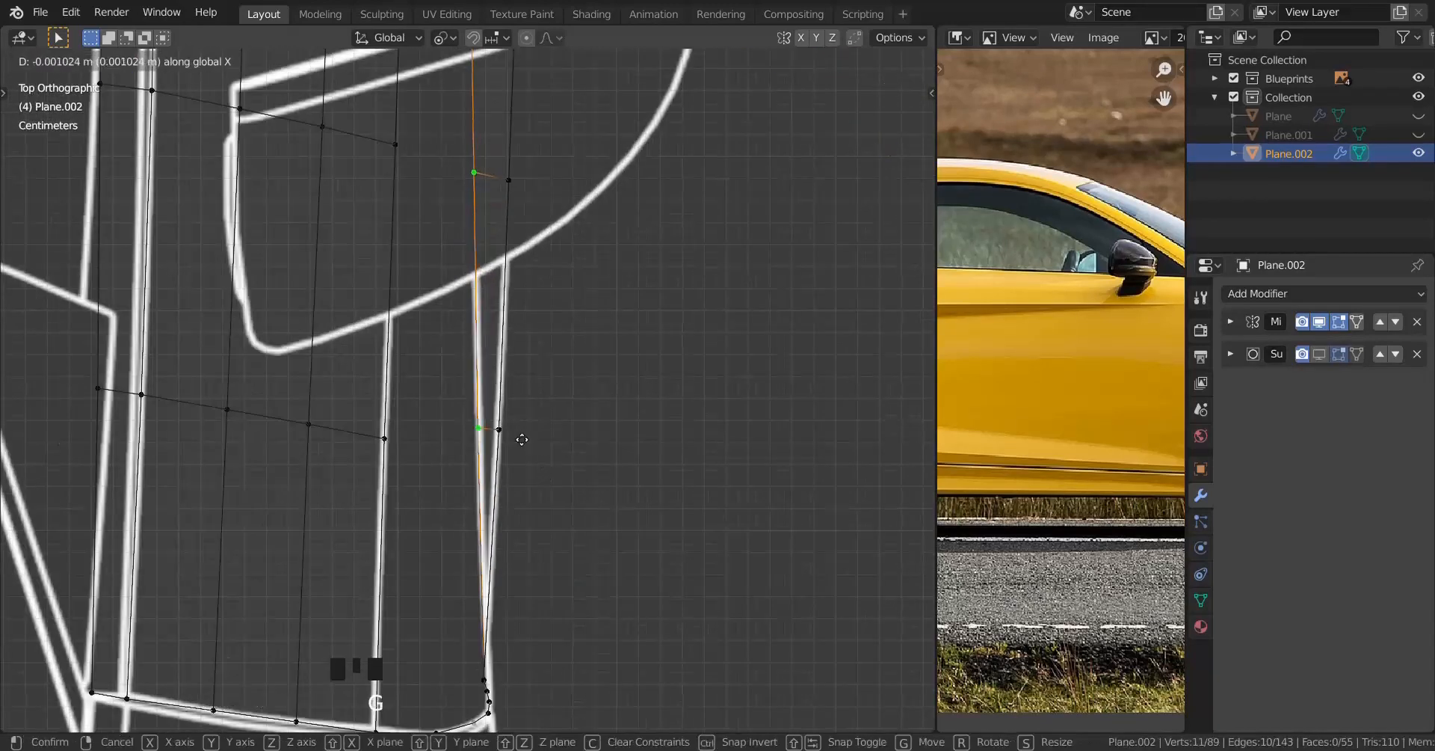
left_click(458, 374)
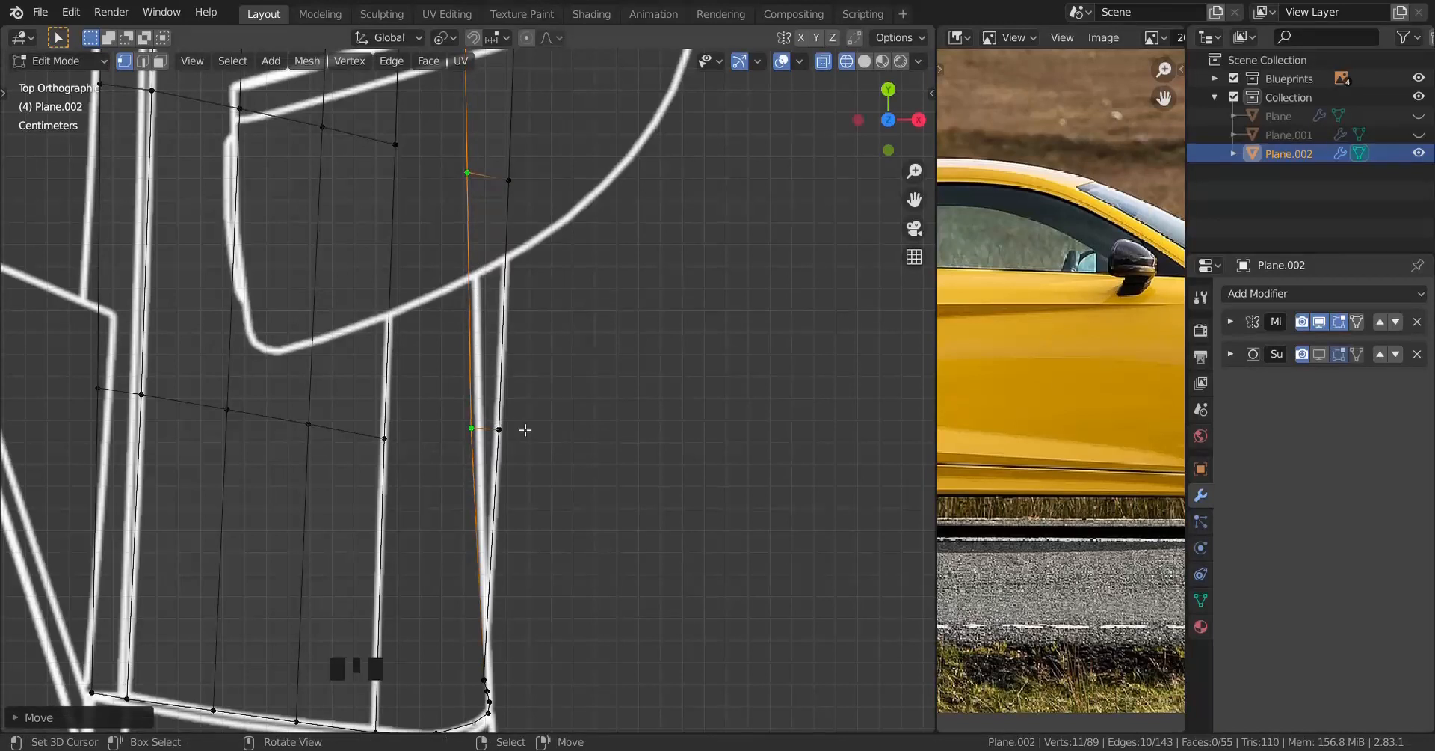
key("g")
key("x")
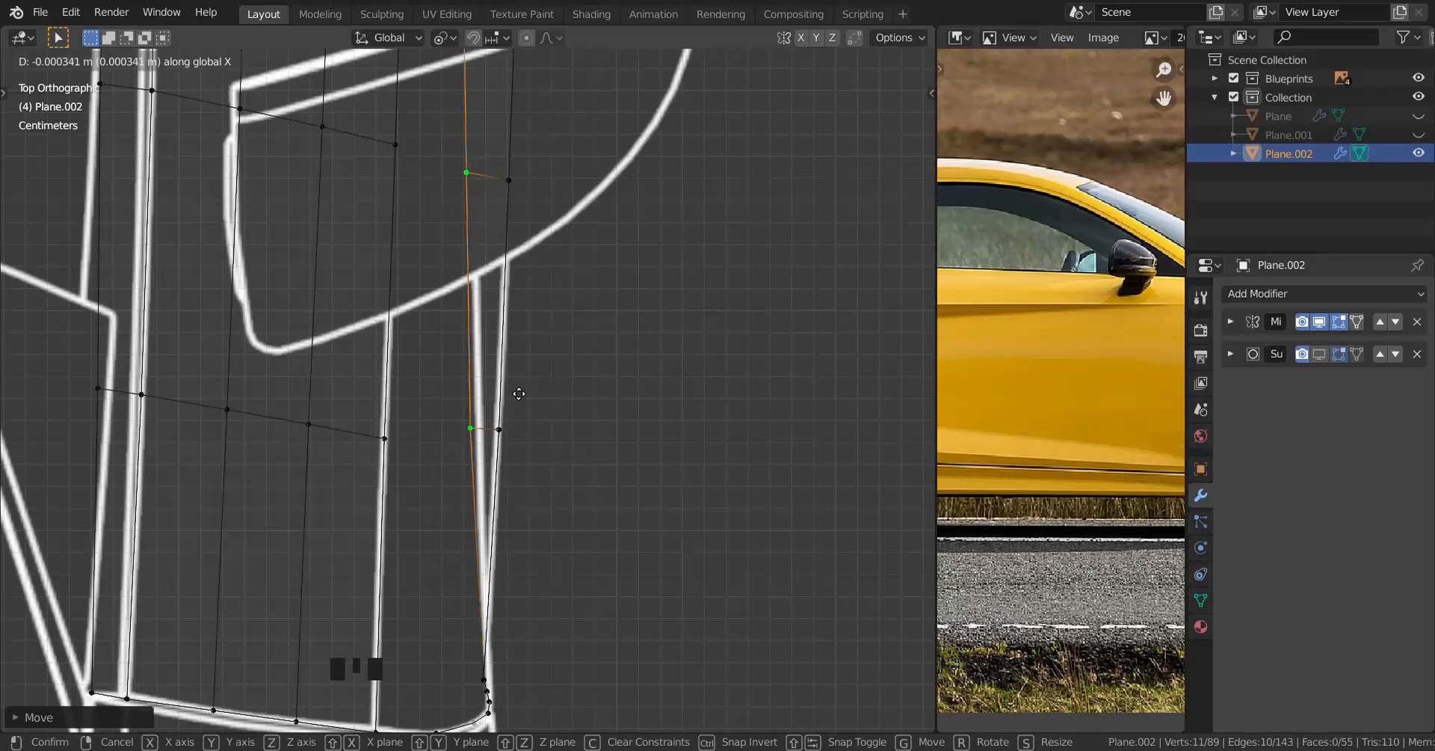
left_click(516, 392)
Step: Examine how the strip's upper edge runs against the blueprint along the door up to its rear end
scroll(516, 391, "down", 5)
middle_click_drag(515, 374, 500, 681, "shift")
middle_click_drag(497, 426, 498, 651, "shift")
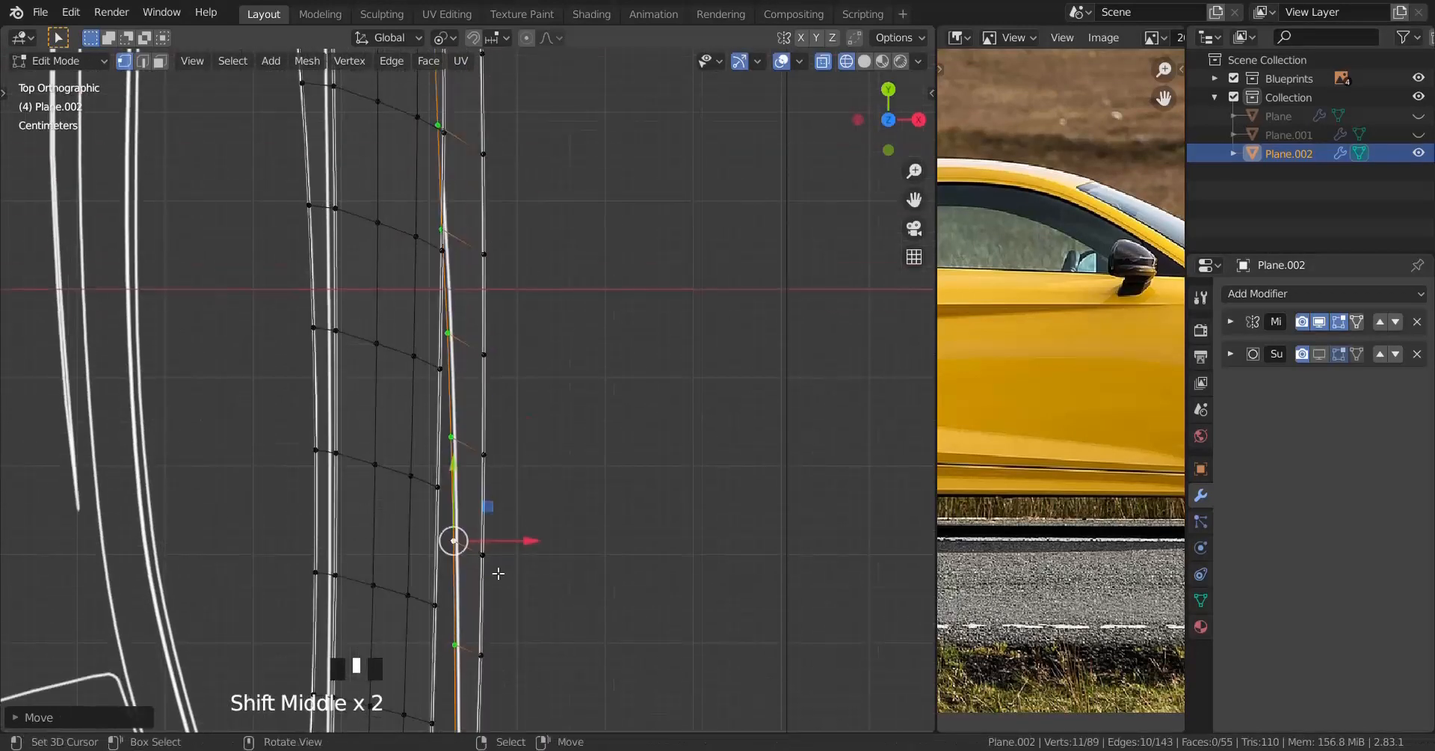
middle_click_drag(480, 367, 481, 388, "shift")
middle_click_drag(485, 332, 487, 481, "shift")
scroll(478, 448, "up", 6)
middle_click_drag(439, 350, 452, 462, "shift")
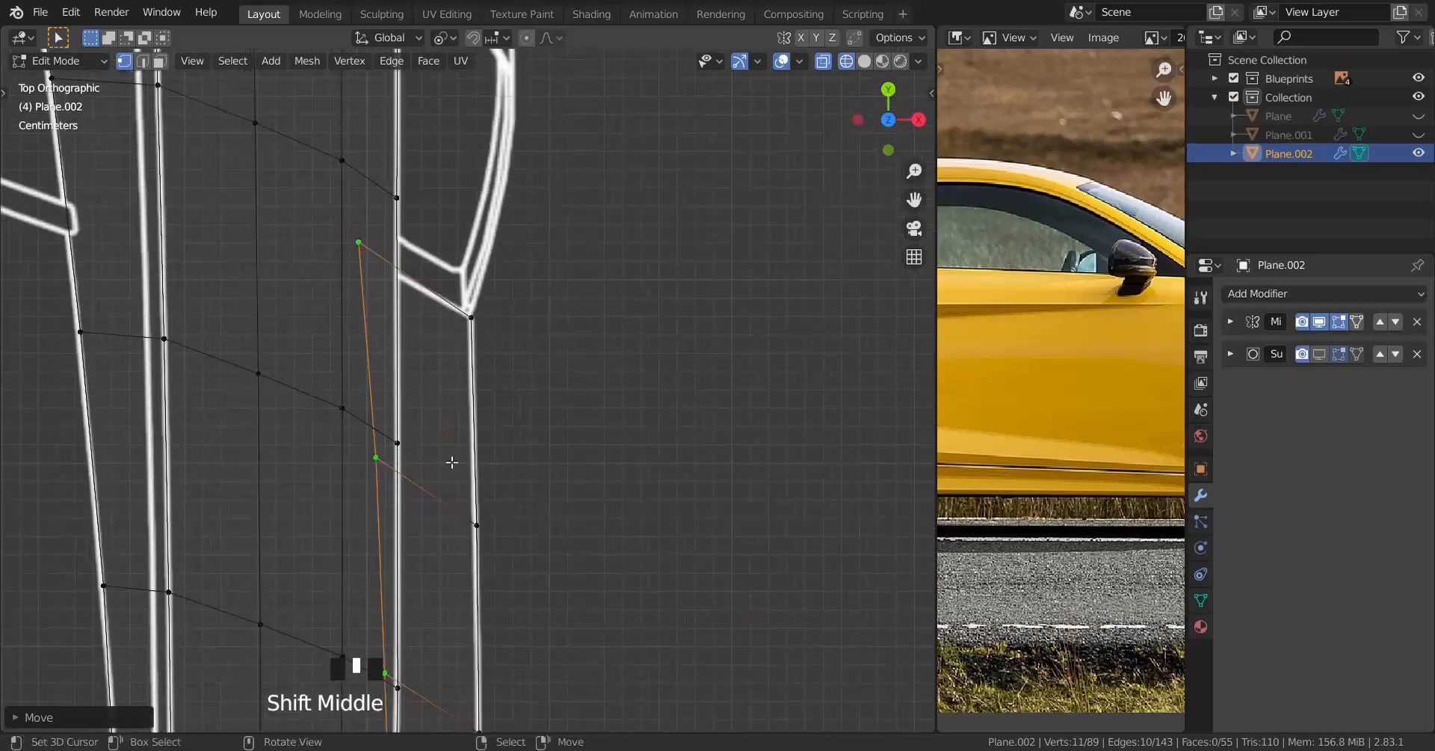
scroll(506, 480, "down", 9)
scroll(507, 522, "up", 10)
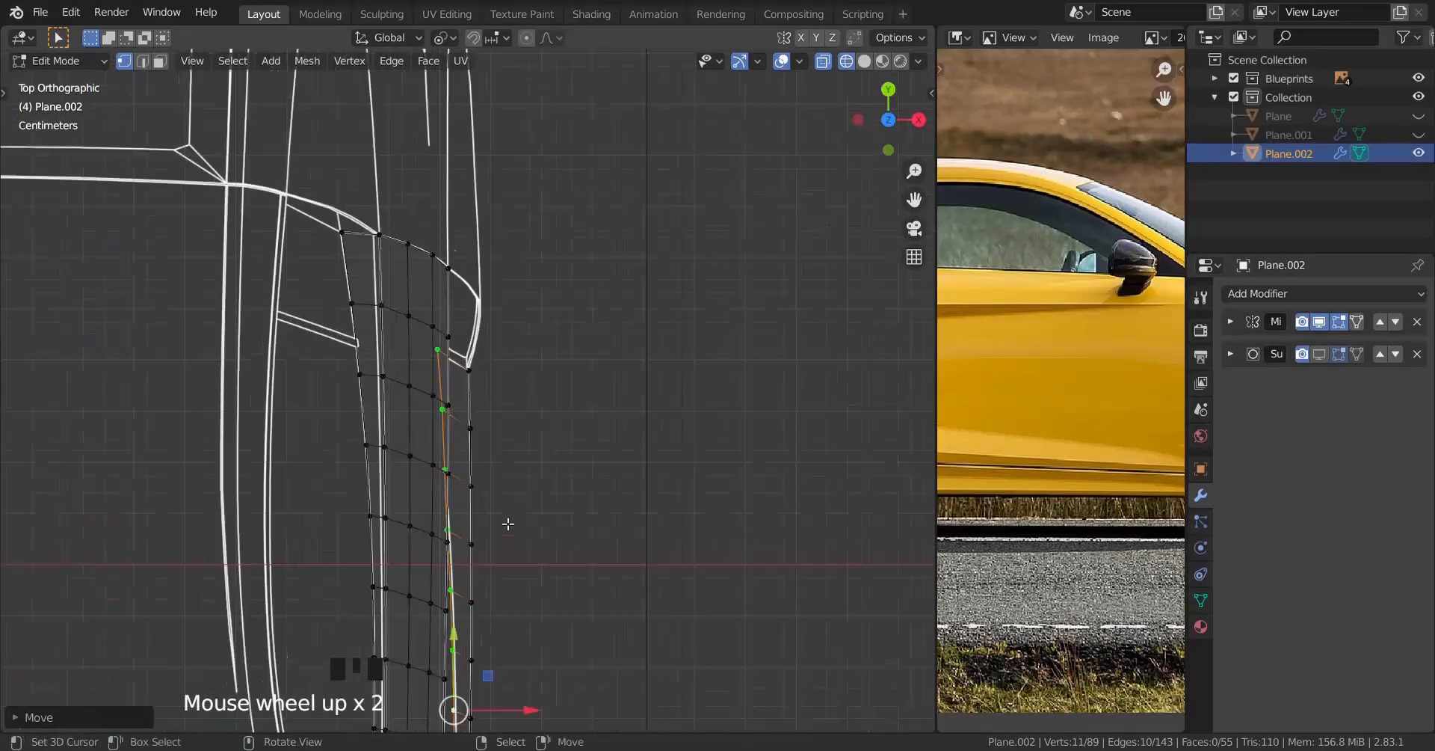
scroll(413, 358, "down", 1)
right_click(373, 266)
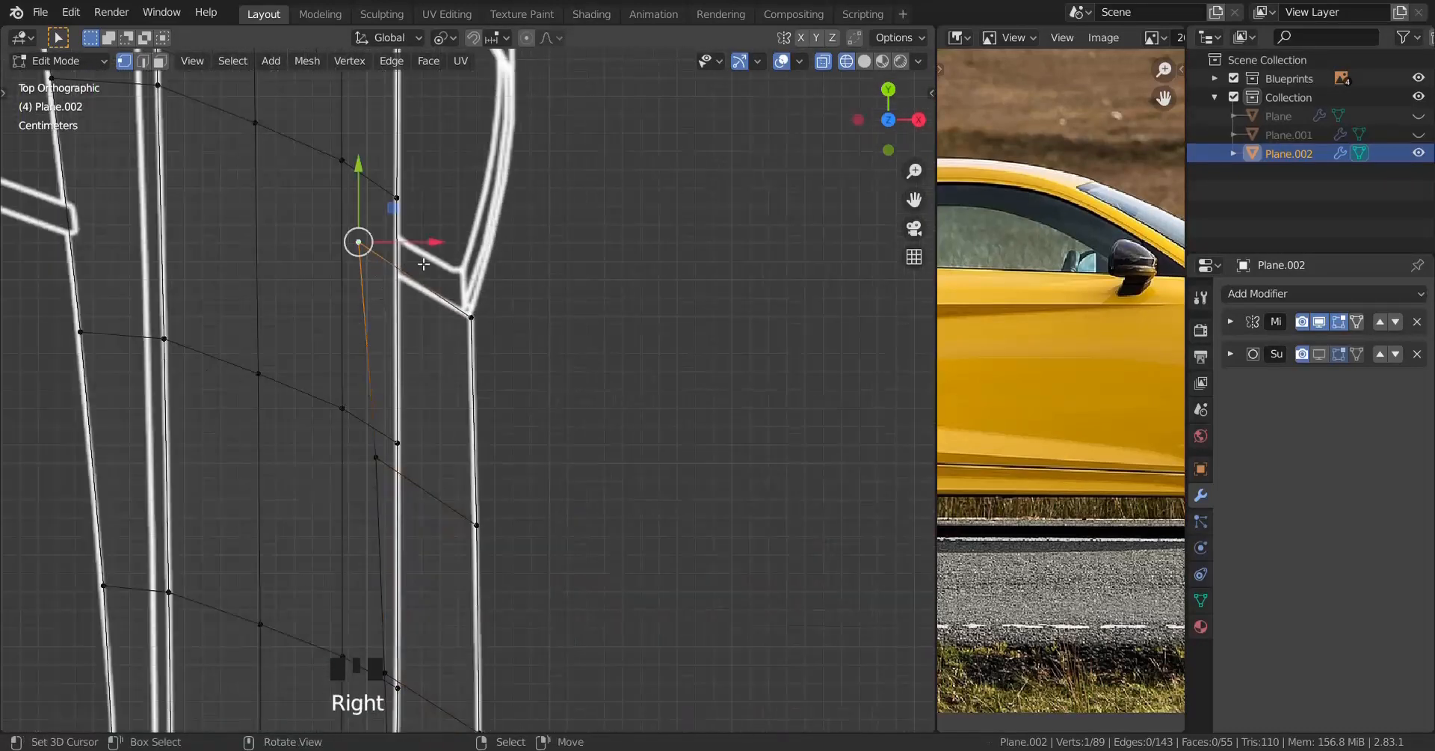
left_click_drag(436, 245, 459, 245)
key("a")
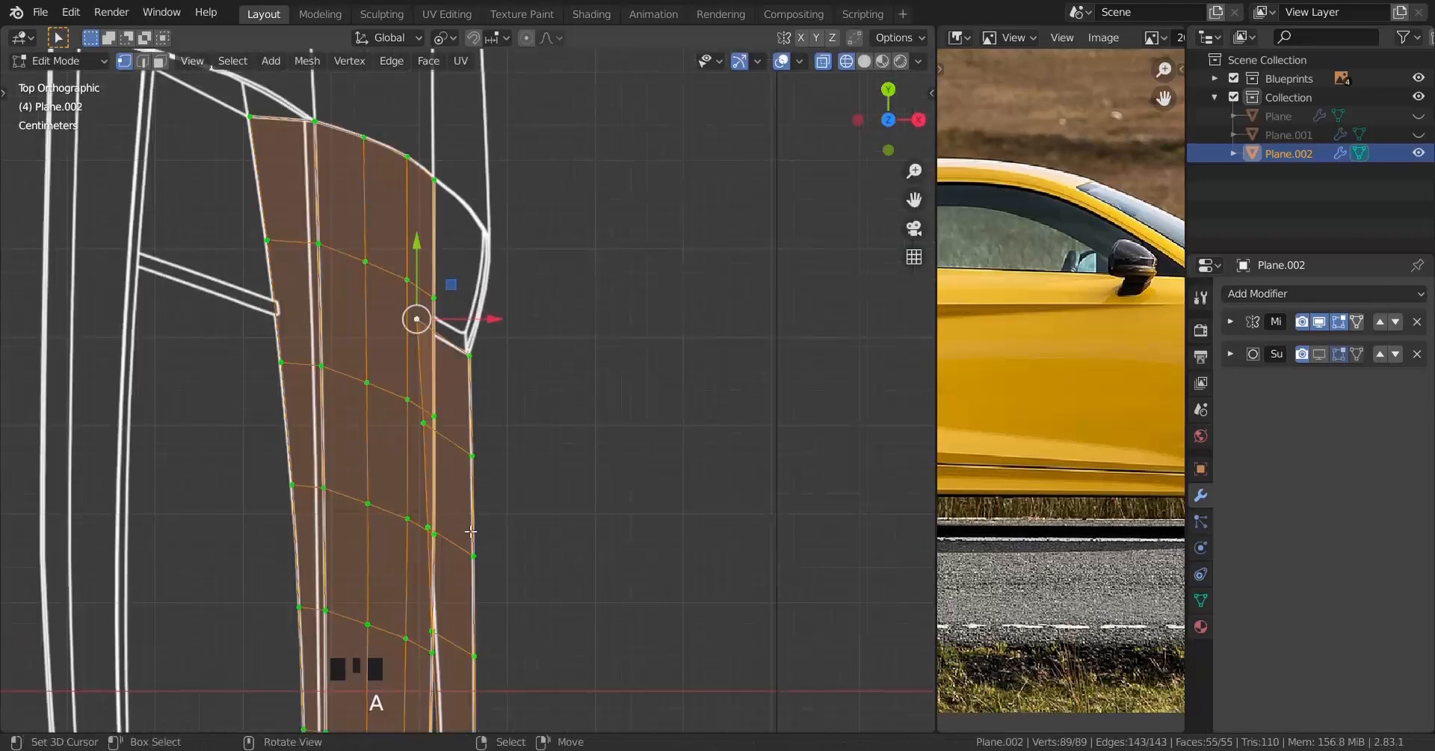
Step: Select the strip's upper edge loop with its front vertex active and shear it in top view so the rear leans slightly further inward
scroll(479, 622, "down", 2)
right_click(448, 625, "alt")
middle_click_drag(449, 625, 536, 330, "shift")
scroll(525, 491, "up", 5)
middle_click_drag(525, 491, 391, 350)
scroll(391, 349, "down", 5)
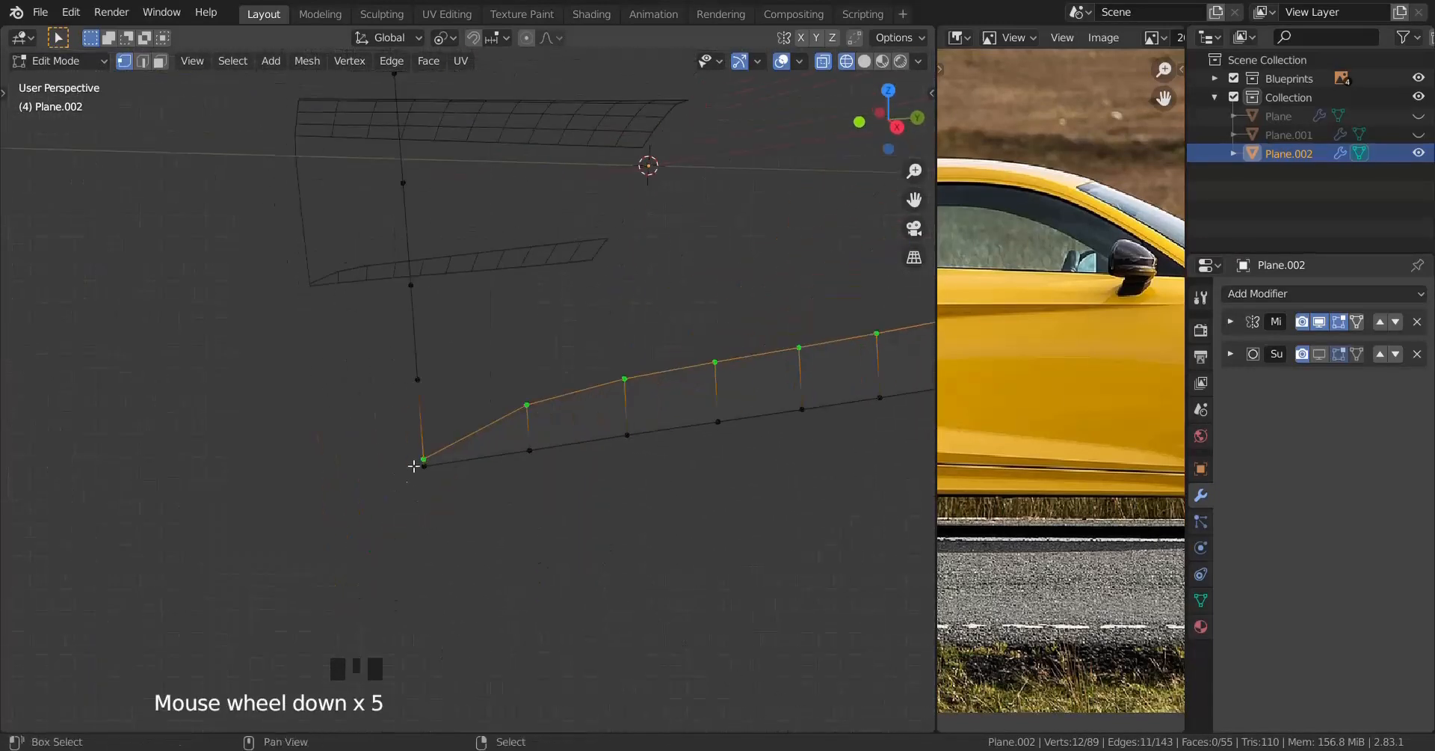
right_click(426, 455, "shift")
key("KP_7")
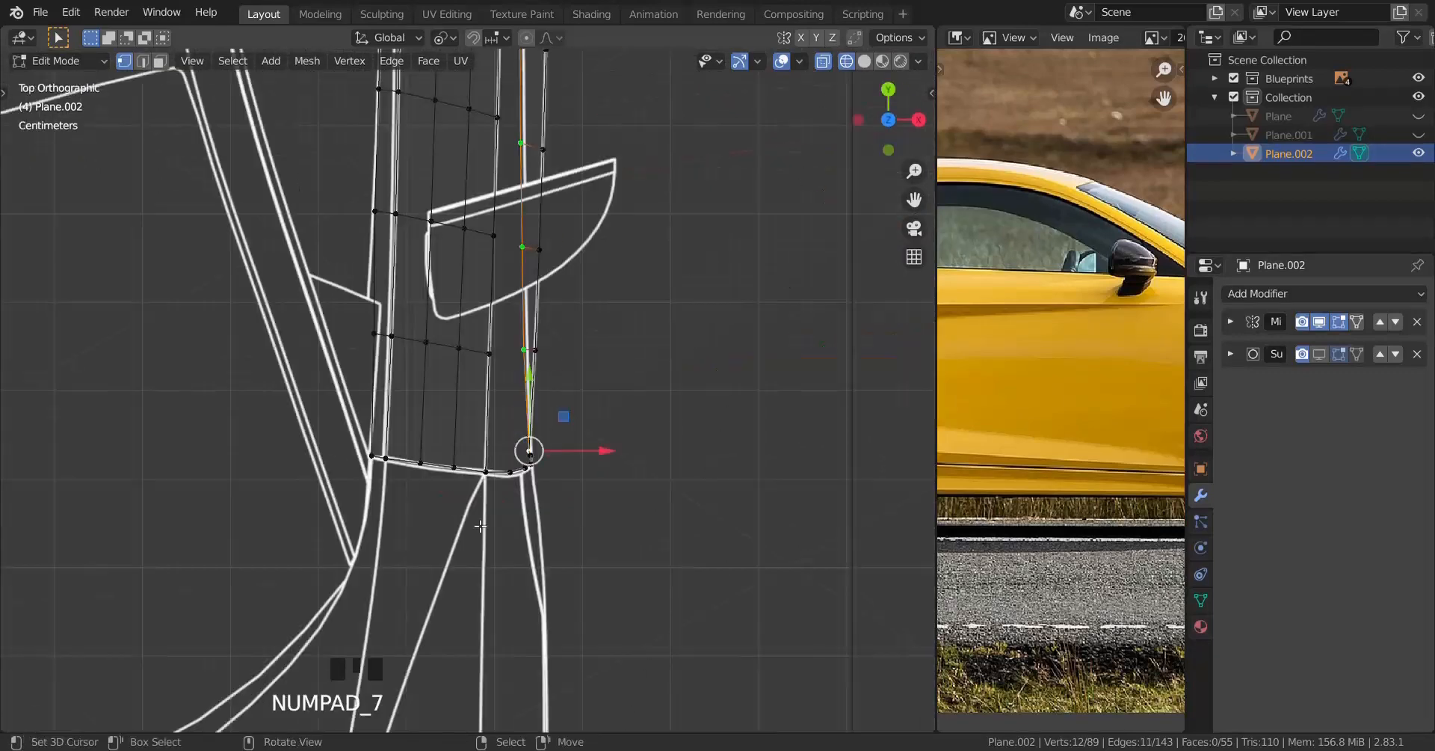
middle_click_drag(633, 308, 647, 503, "shift")
middle_click_drag(609, 135, 640, 484, "shift")
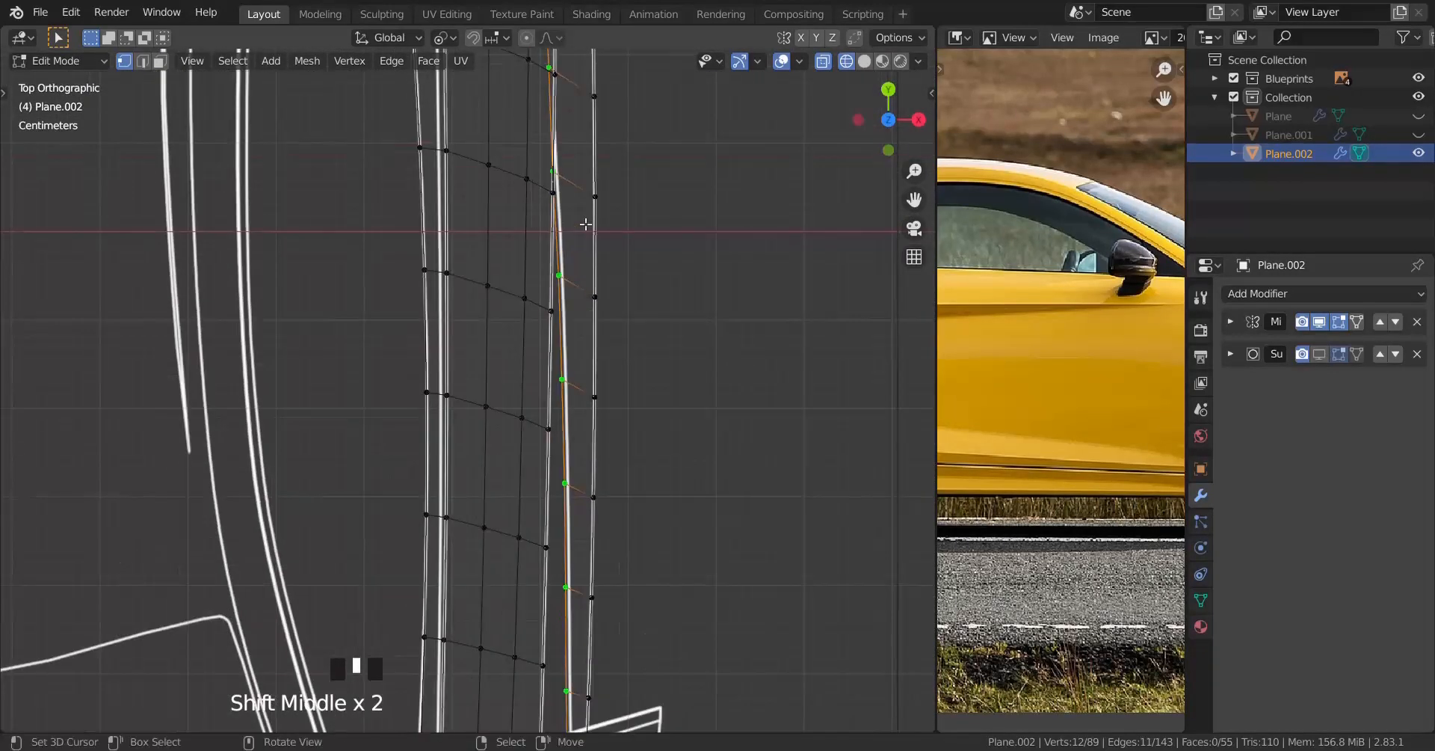
scroll(655, 495, "up", 2)
middle_click_drag(617, 104, 617, 481, "shift")
scroll(655, 495, "up", 1, "shift")
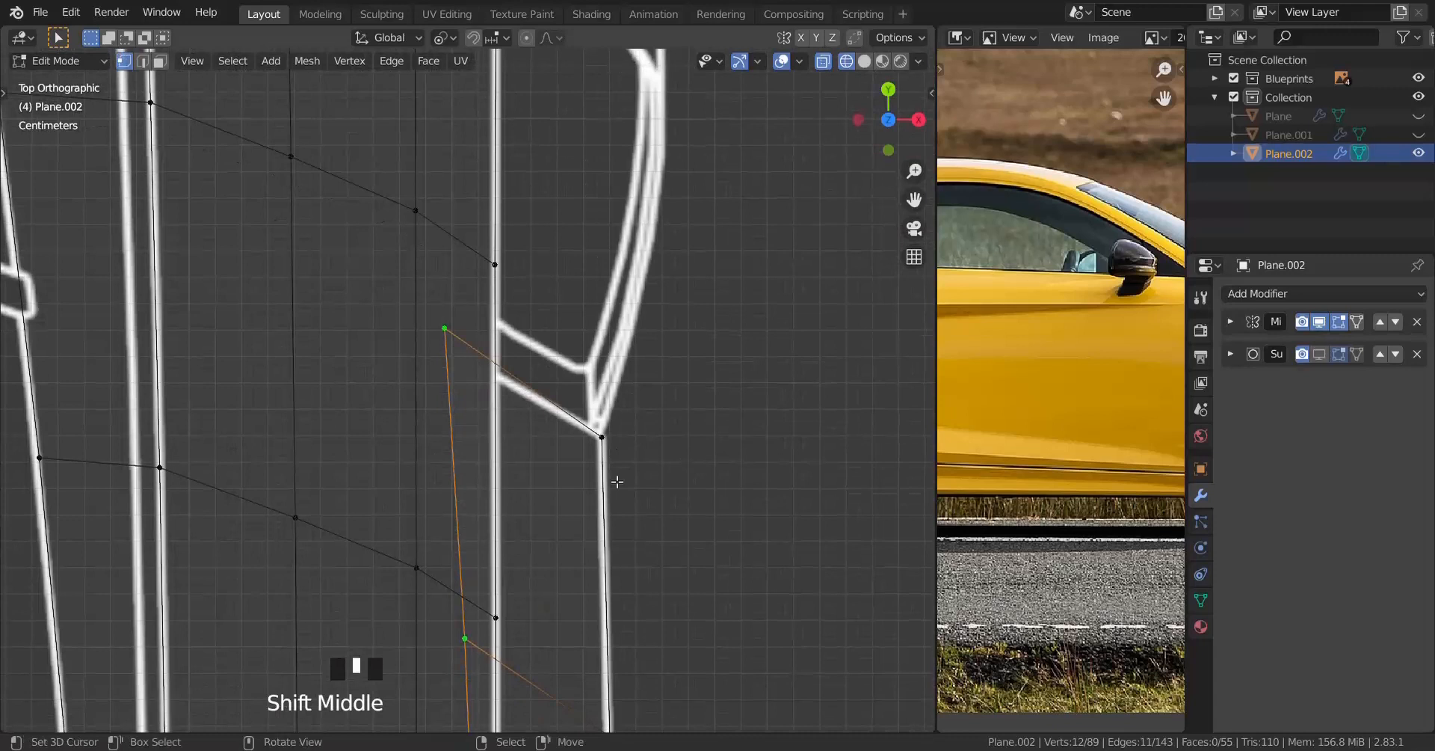
key("shift+ctrl+alt+s")
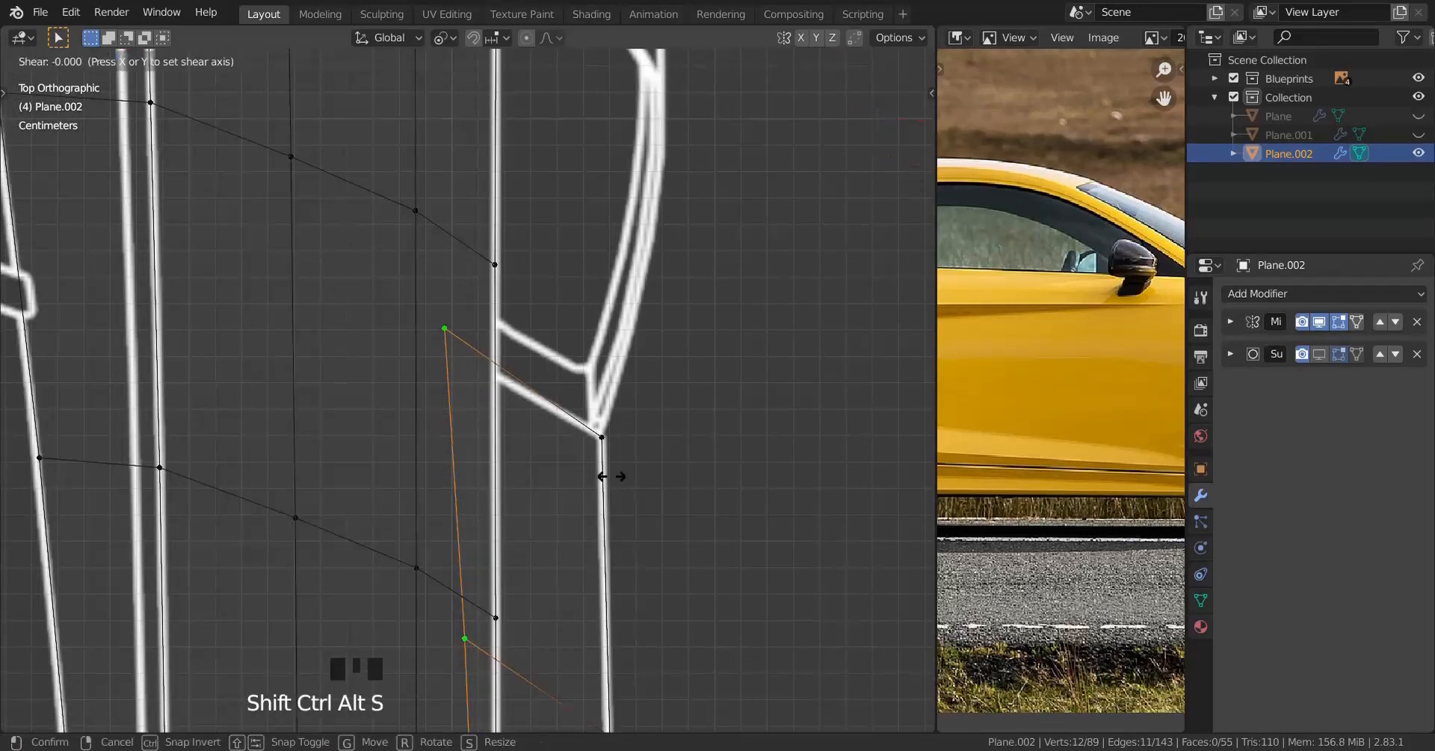
left_click(568, 344)
scroll(536, 423, "down", 6)
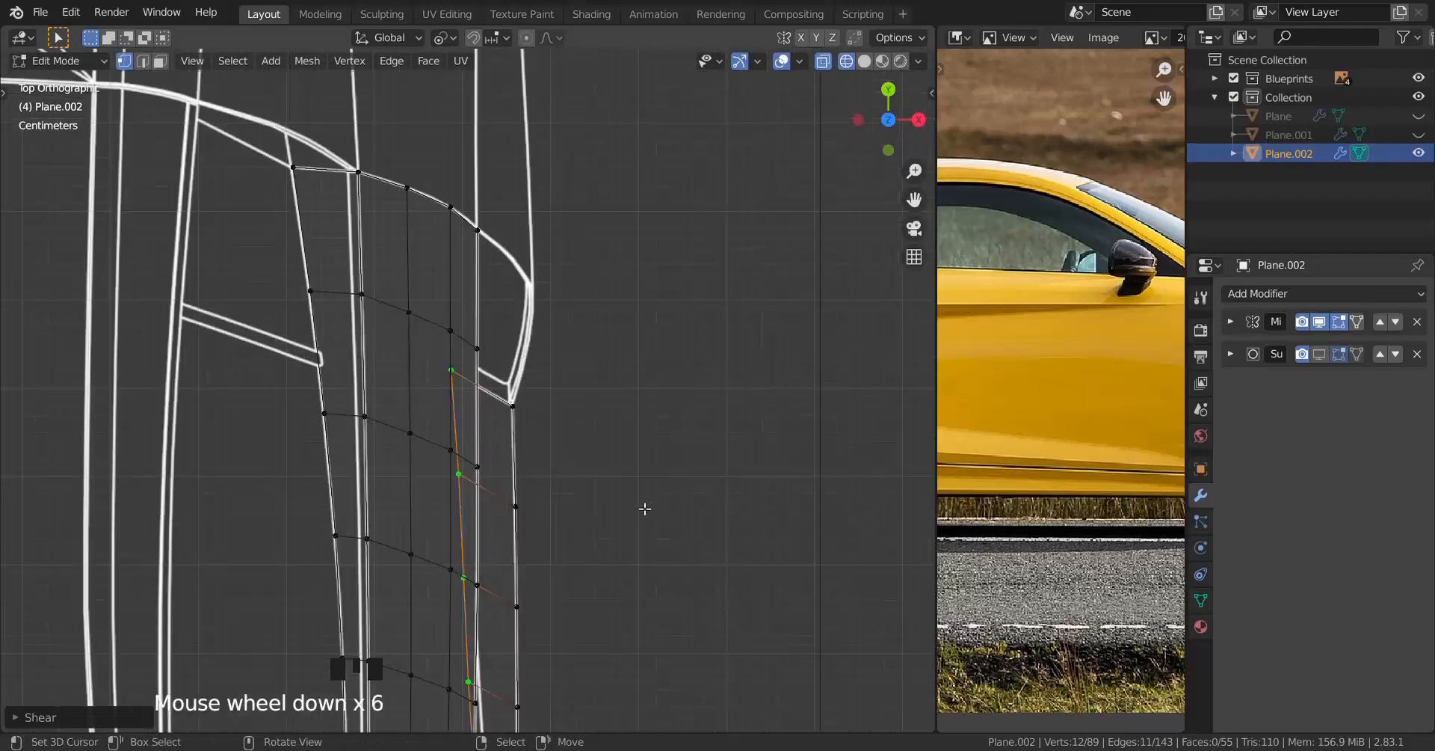
Step: Select the upper panel's bottom edge, excluding its front corner vertex, and extrude it down along Z by about 0.0025 m
middle_click_drag(643, 503, 411, 365)
scroll(433, 458, "down", 2)
middle_click_drag(433, 458, 447, 562, "shift")
key("KP_3")
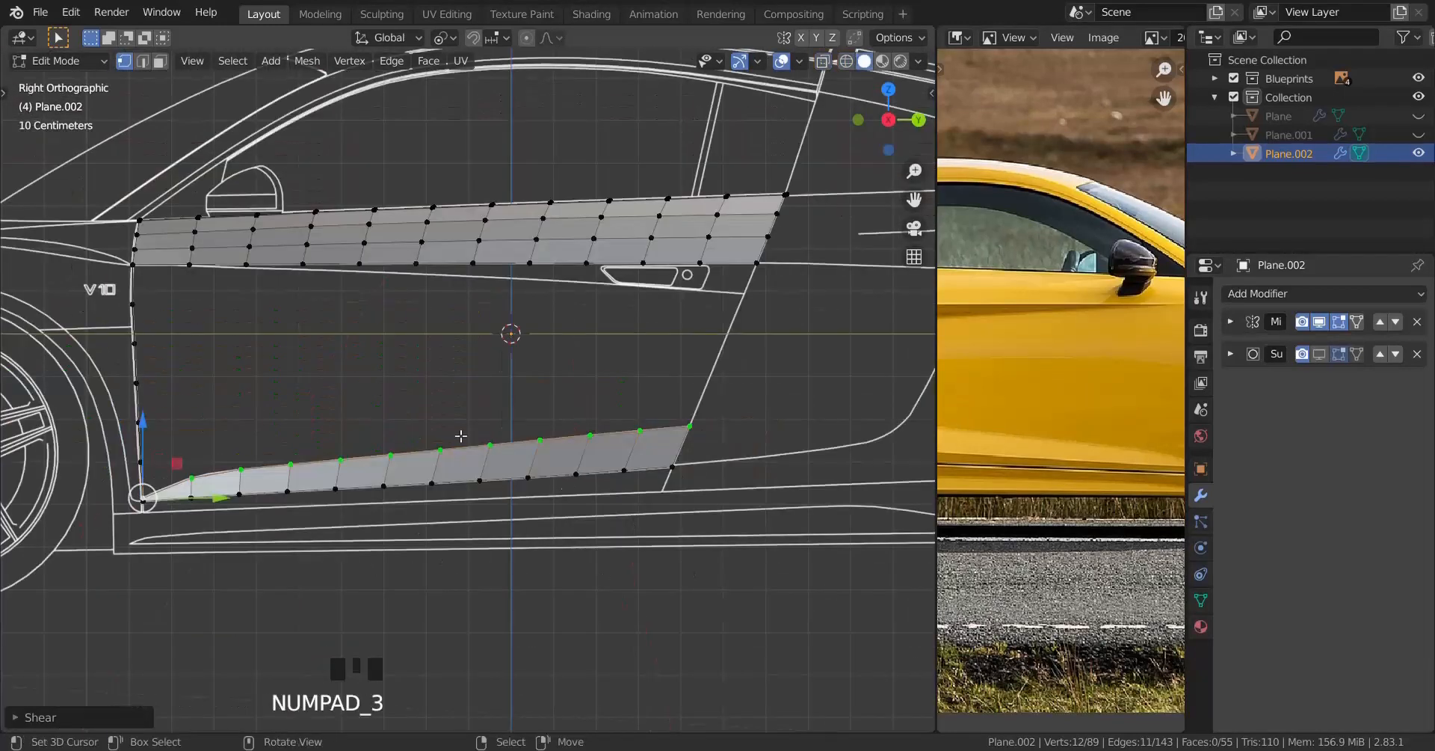
middle_click_drag(261, 337, 298, 372, "shift")
scroll(269, 353, "up", 2)
right_click(139, 292)
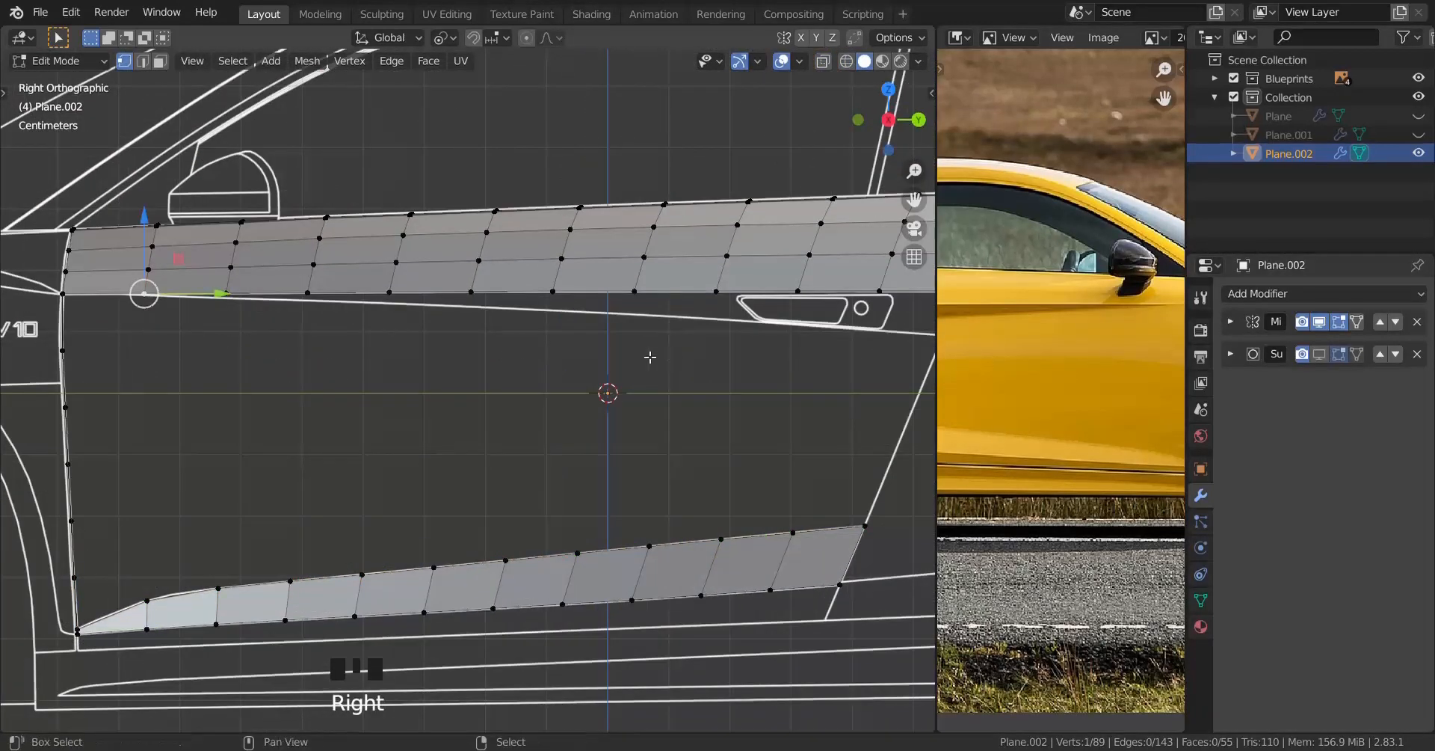
middle_click_drag(650, 356, 500, 350, "shift")
right_click(810, 285, "ctrl")
middle_click_drag(412, 382, 737, 410, "shift")
scroll(737, 411, "up", 3)
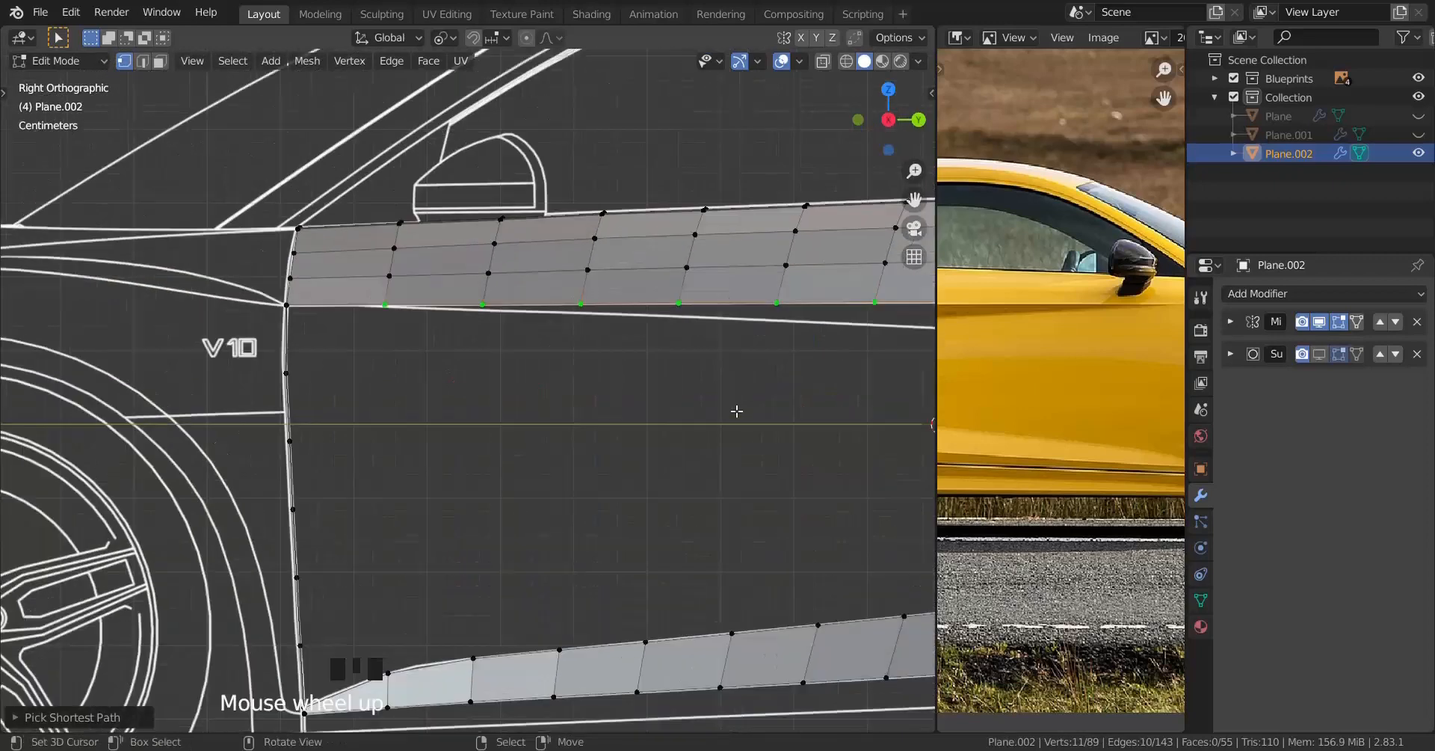
middle_click_drag(533, 416, 580, 471, "shift")
scroll(580, 471, "up", 5)
middle_click_drag(497, 407, 579, 521, "shift")
scroll(579, 521, "up", 3)
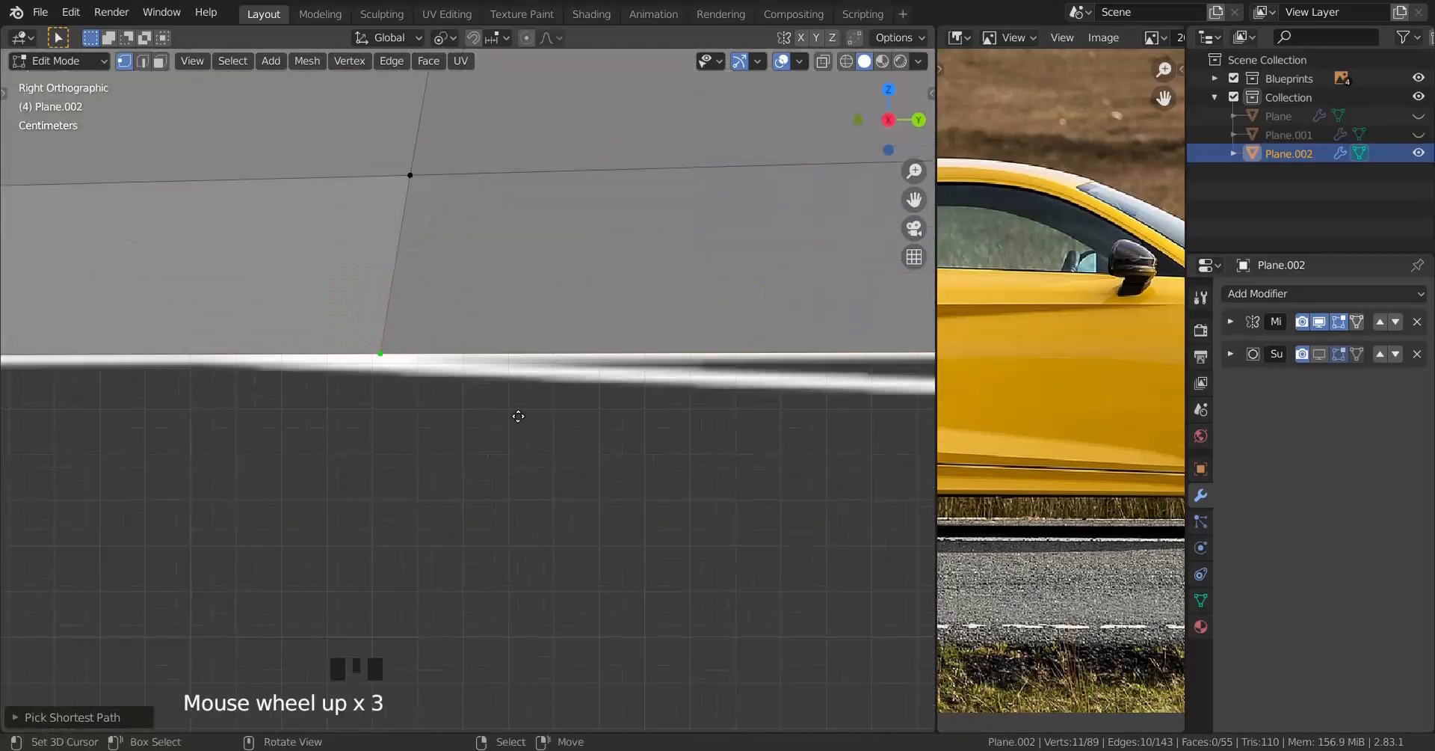
key("e")
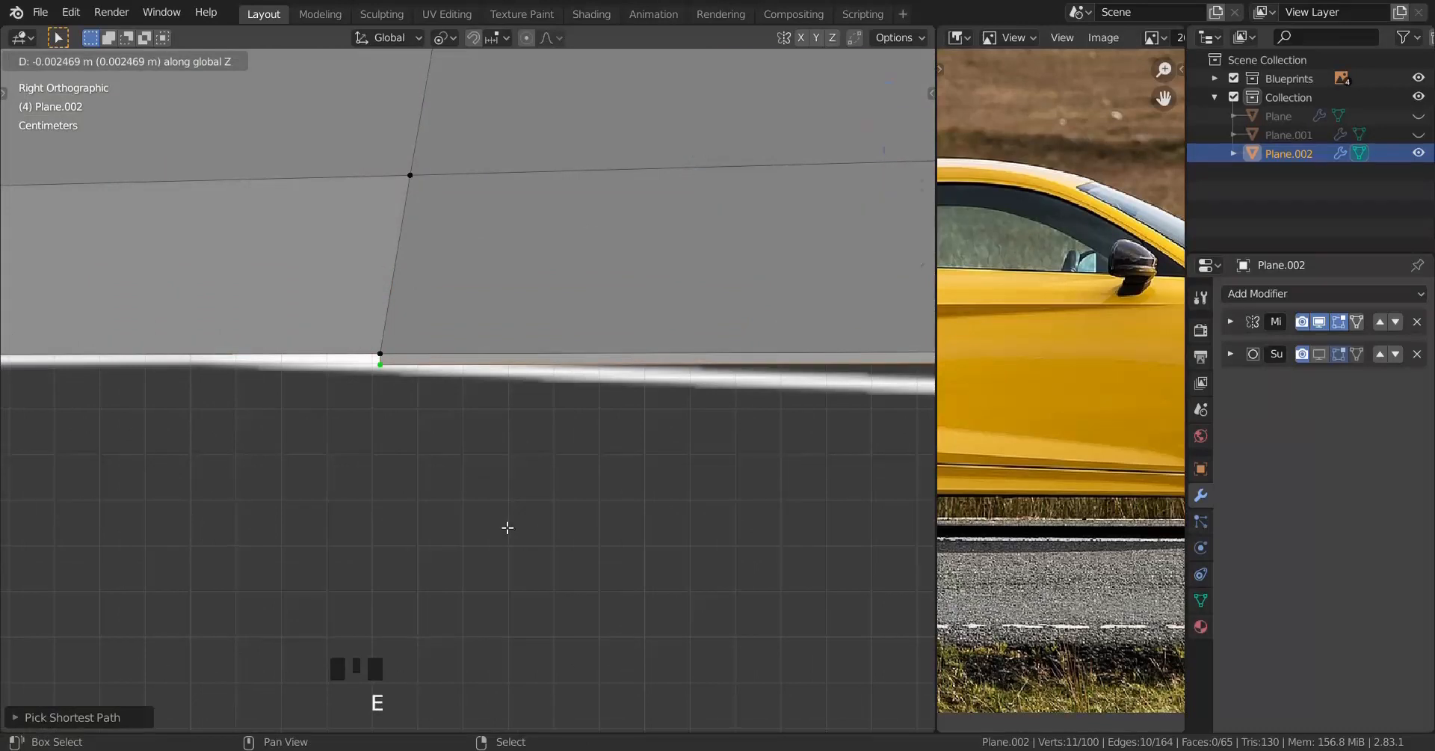
left_click(507, 528)
Step: Nudge the extruded edge and shear it about its front vertex to follow the blueprint line beneath the door handle
key("z")
key("g")
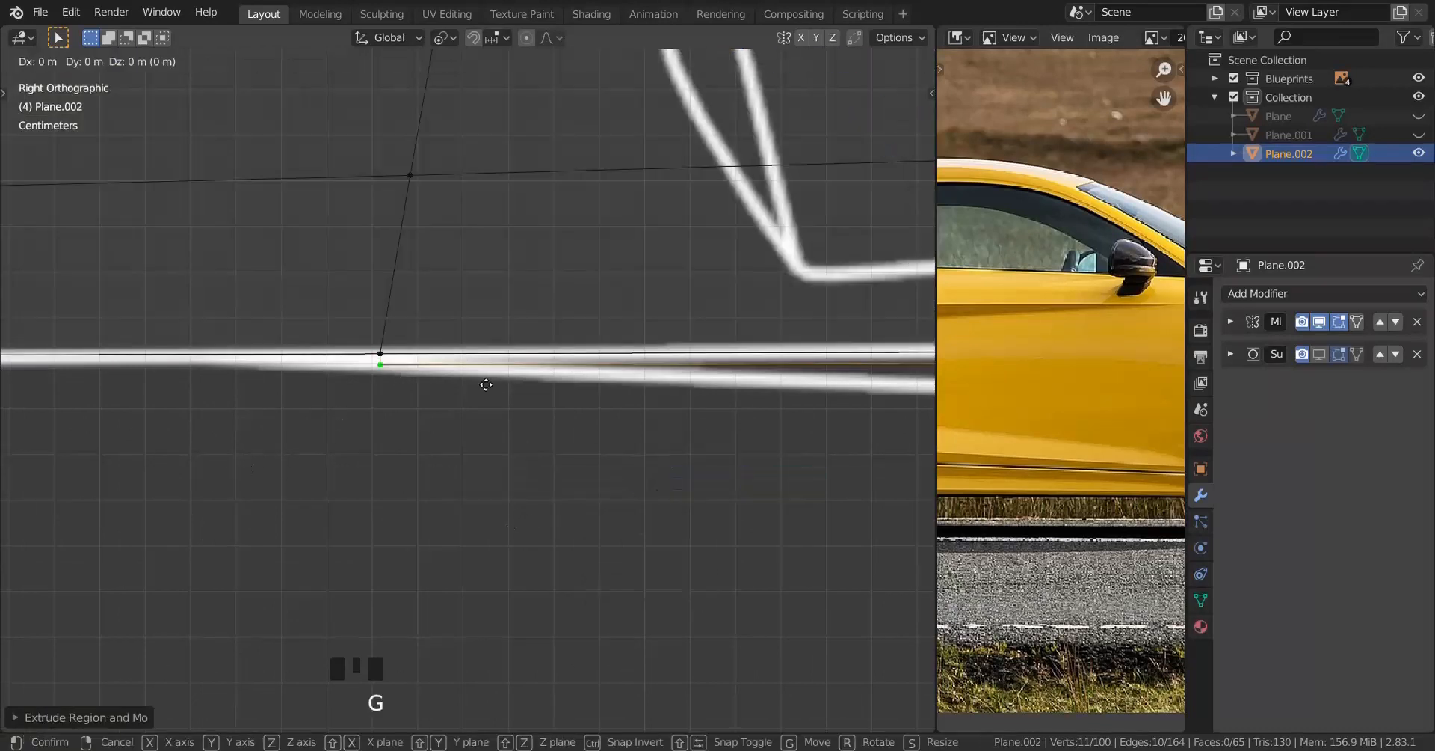
left_click(490, 391)
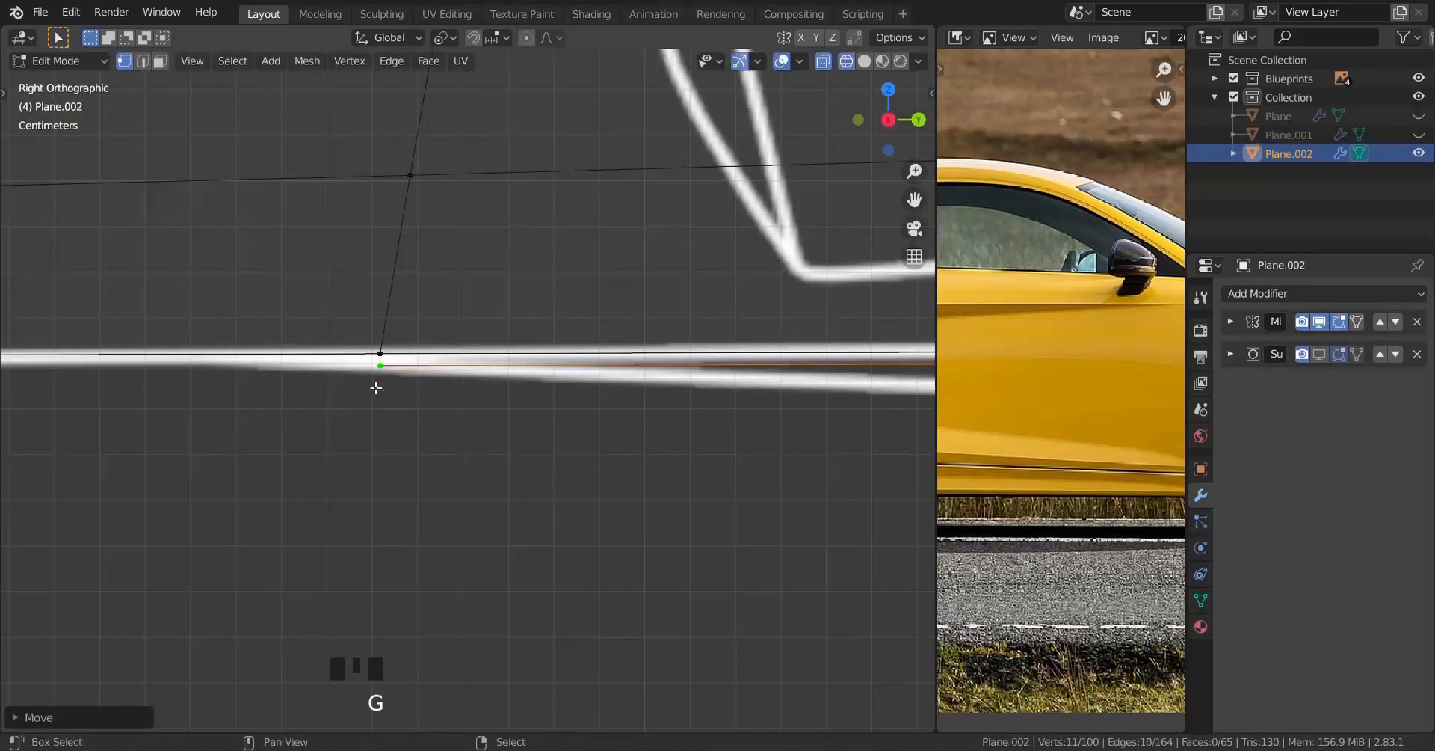
right_click(379, 375, "shift")
scroll(545, 516, "down", 4)
middle_click_drag(545, 516, 214, 439, "shift")
scroll(272, 464, "up", 4)
key("shift+ctrl+alt+s")
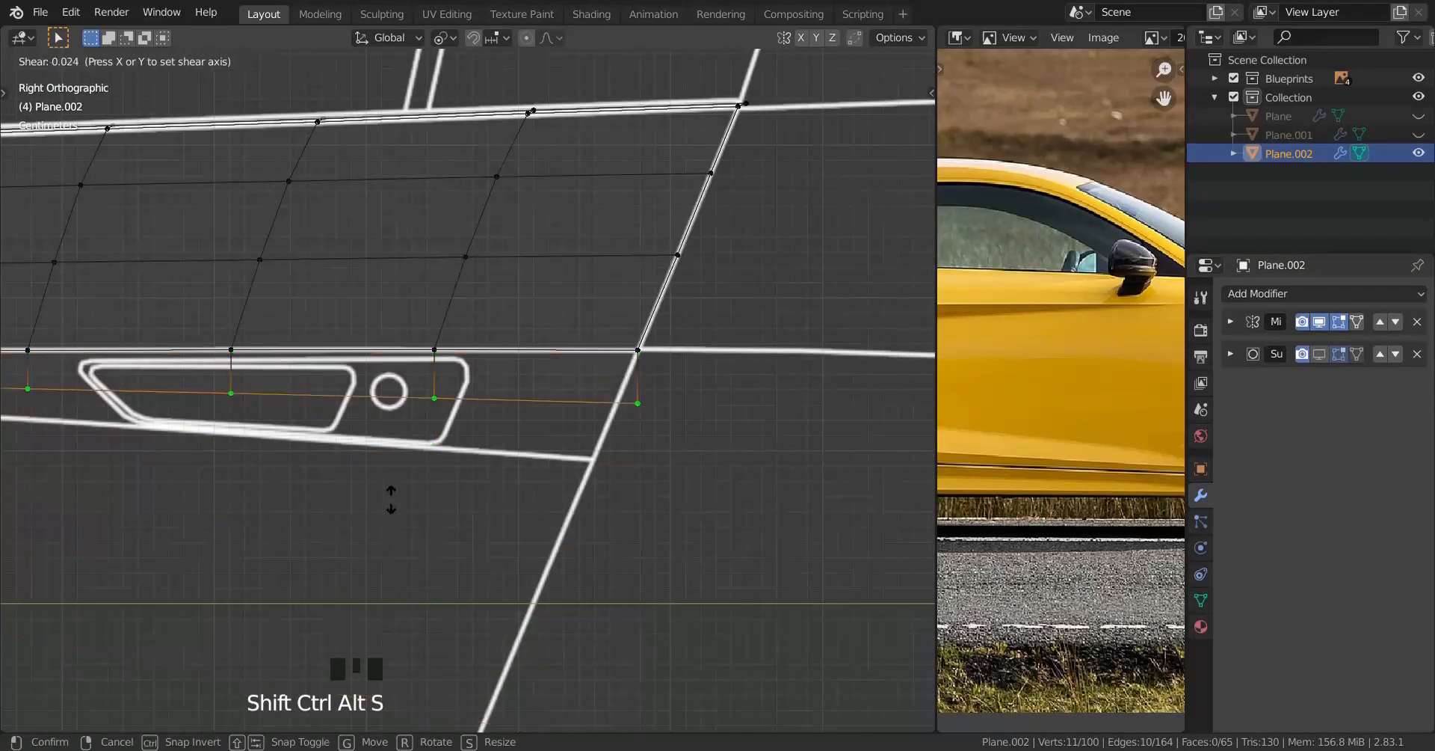
left_click(438, 595)
Step: Scale the extruded edge along Y to about 0.978 so its rear end meets the door's rear edge line
scroll(438, 594, "up", 2)
key("s")
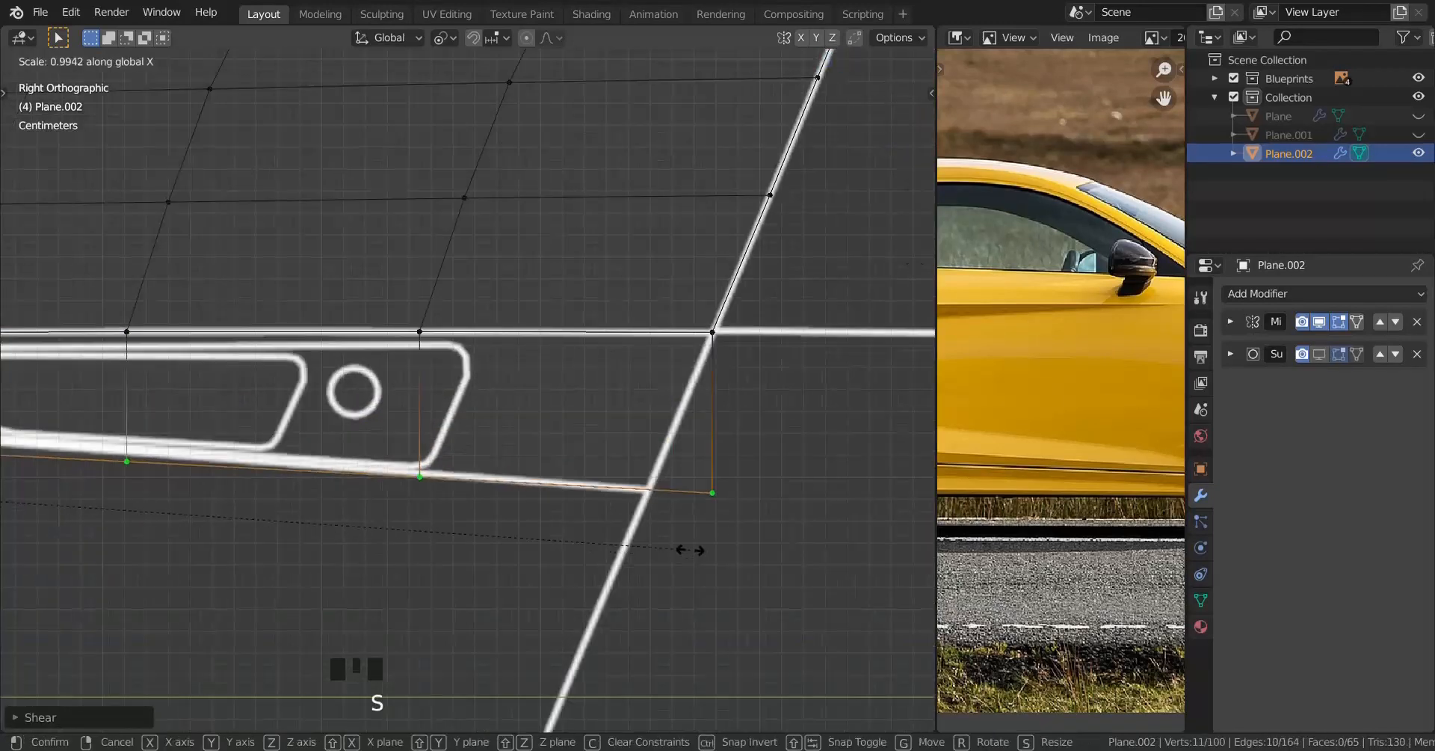
middle_click_drag(269, 540, 449, 501, "shift")
scroll(730, 578, "up", 4)
key("s")
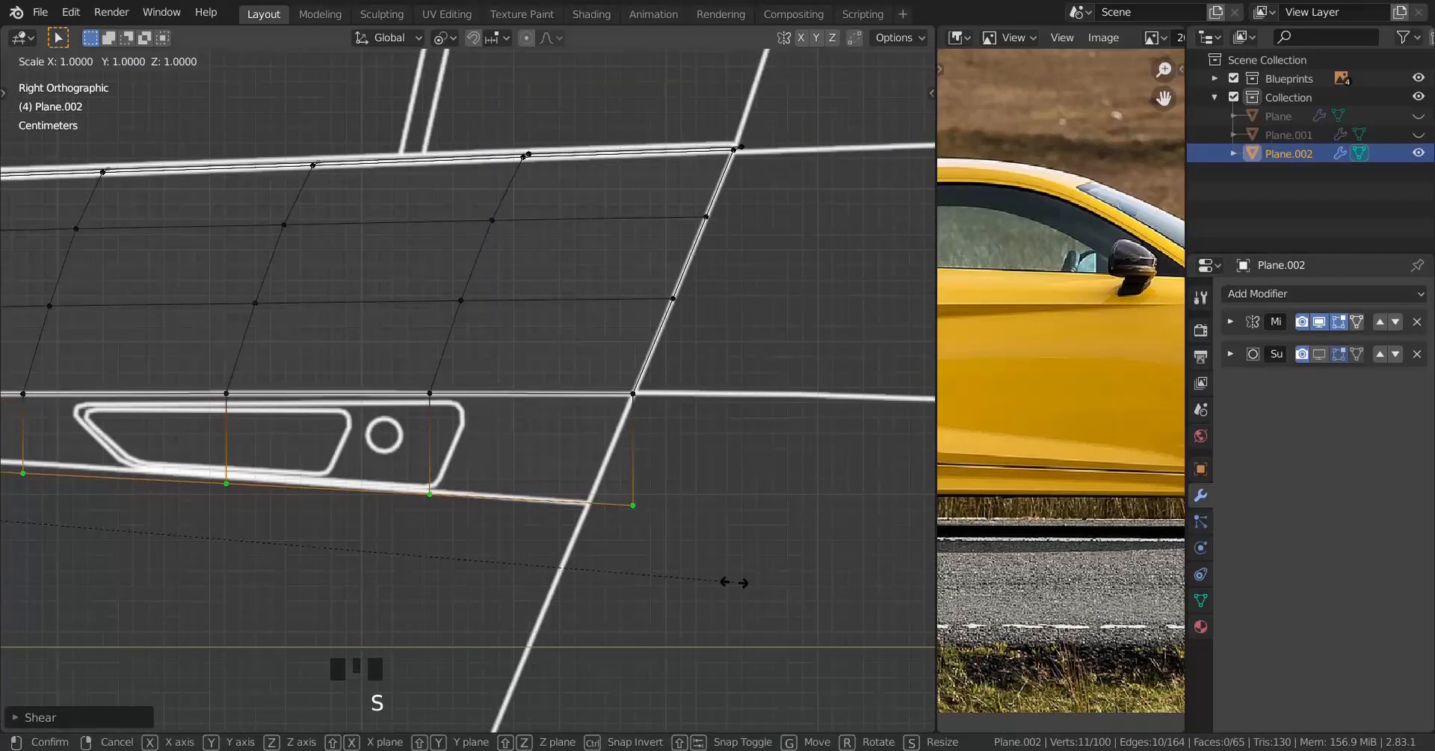
key("y")
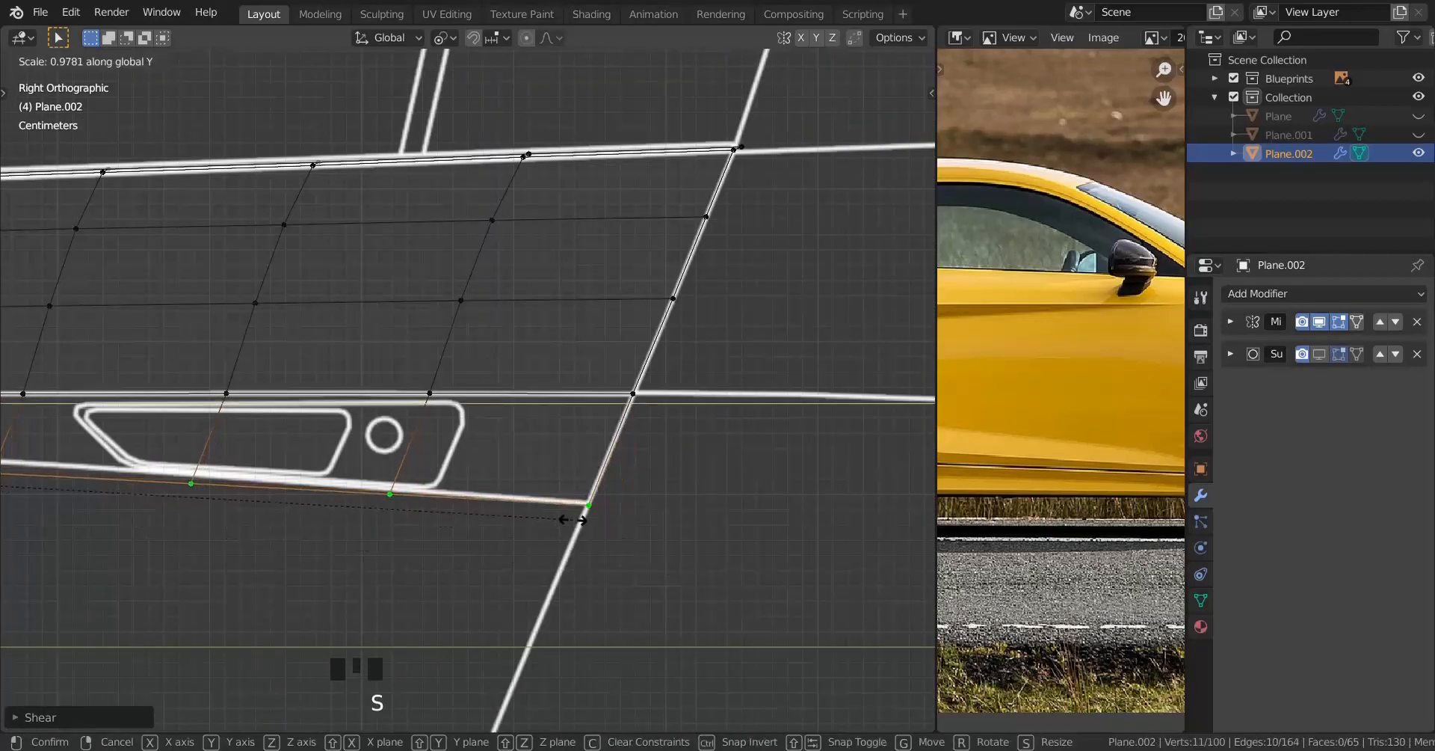
left_click(562, 513)
left_click(588, 506)
scroll(497, 474, "up", 1, "shift")
scroll(513, 503, "up", 3)
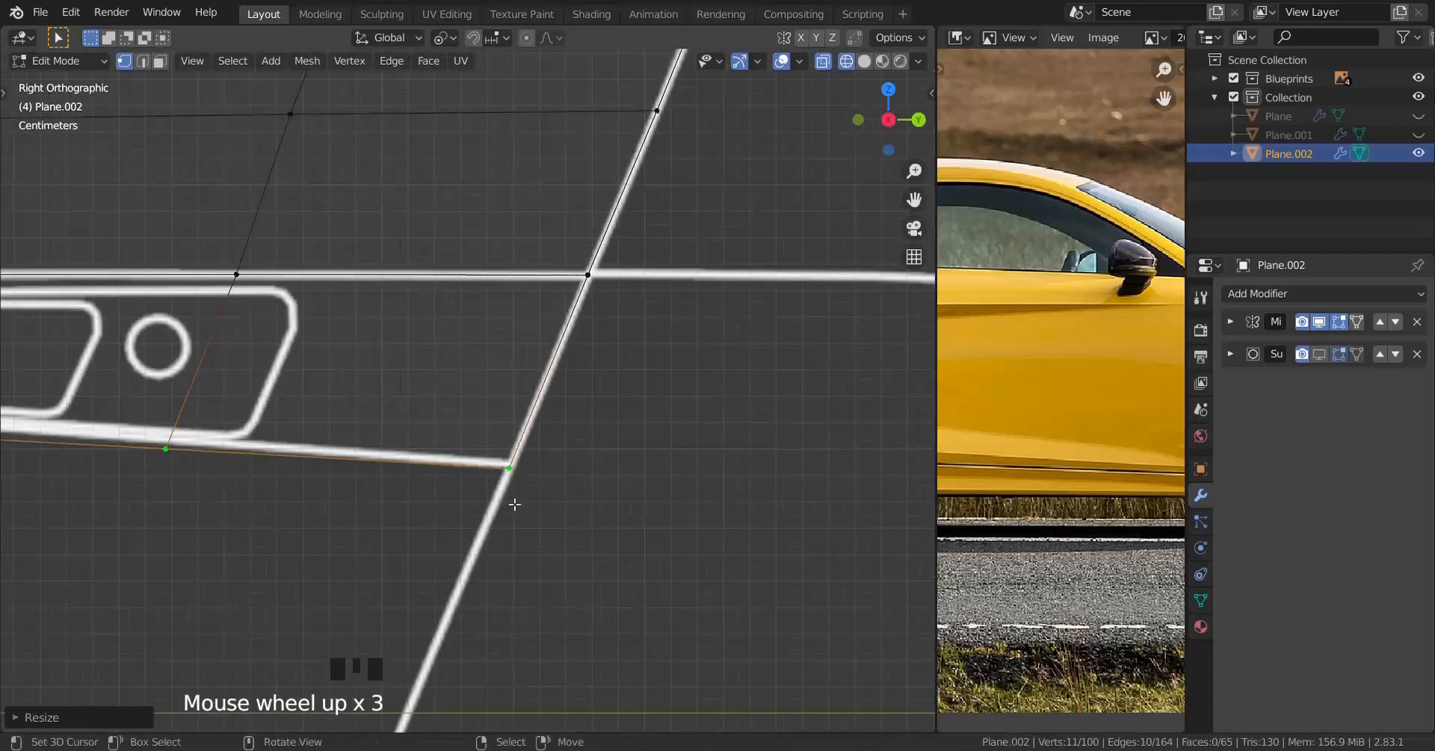
Step: Move the extruded edge's rear corner vertex and its off-line vertices onto the blueprint line beneath the door handle
key("g")
left_click(543, 546)
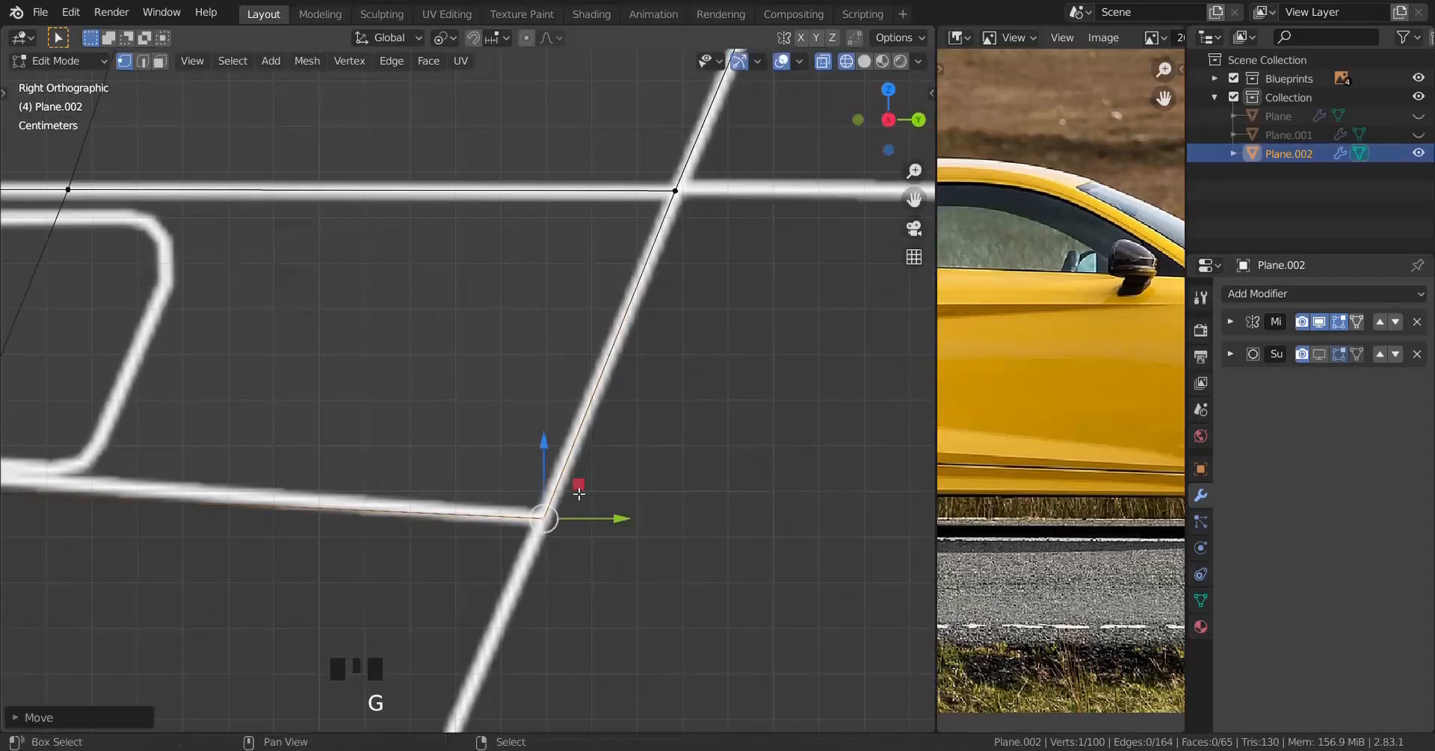
scroll(543, 545, "down", 3)
middle_click_drag(200, 589, 169, 524, "shift")
scroll(460, 513, "up", 2)
key("g")
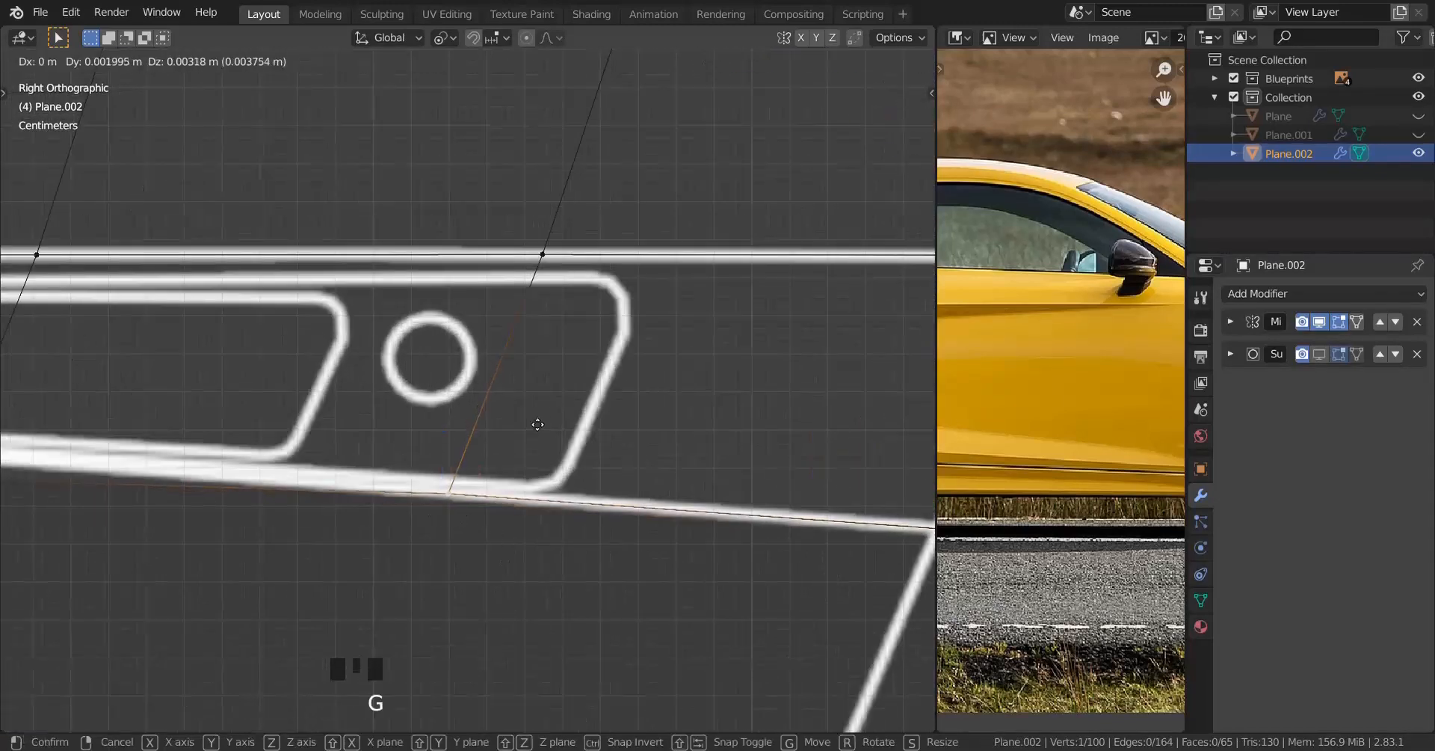
scroll(533, 426, "down", 3)
scroll(444, 471, "up", 6)
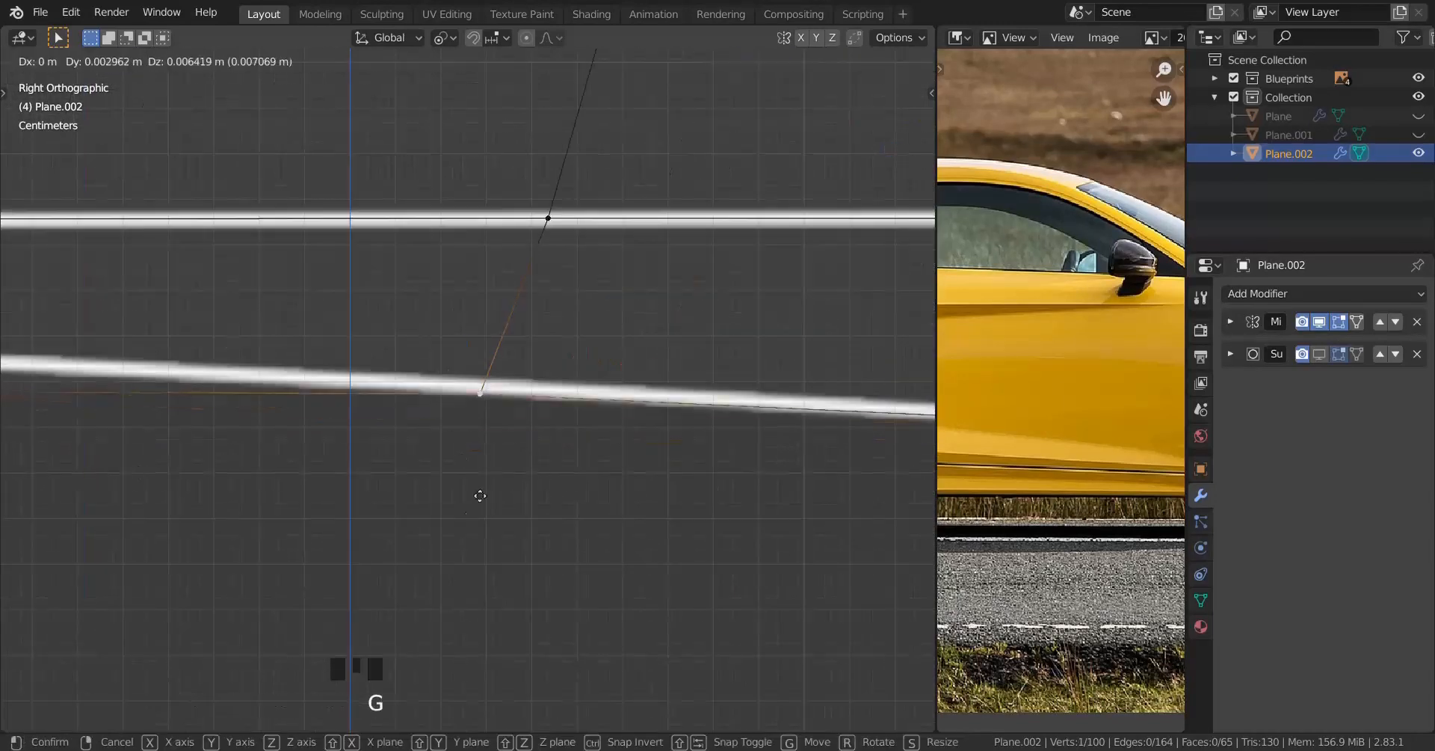
scroll(515, 486, "down", 4)
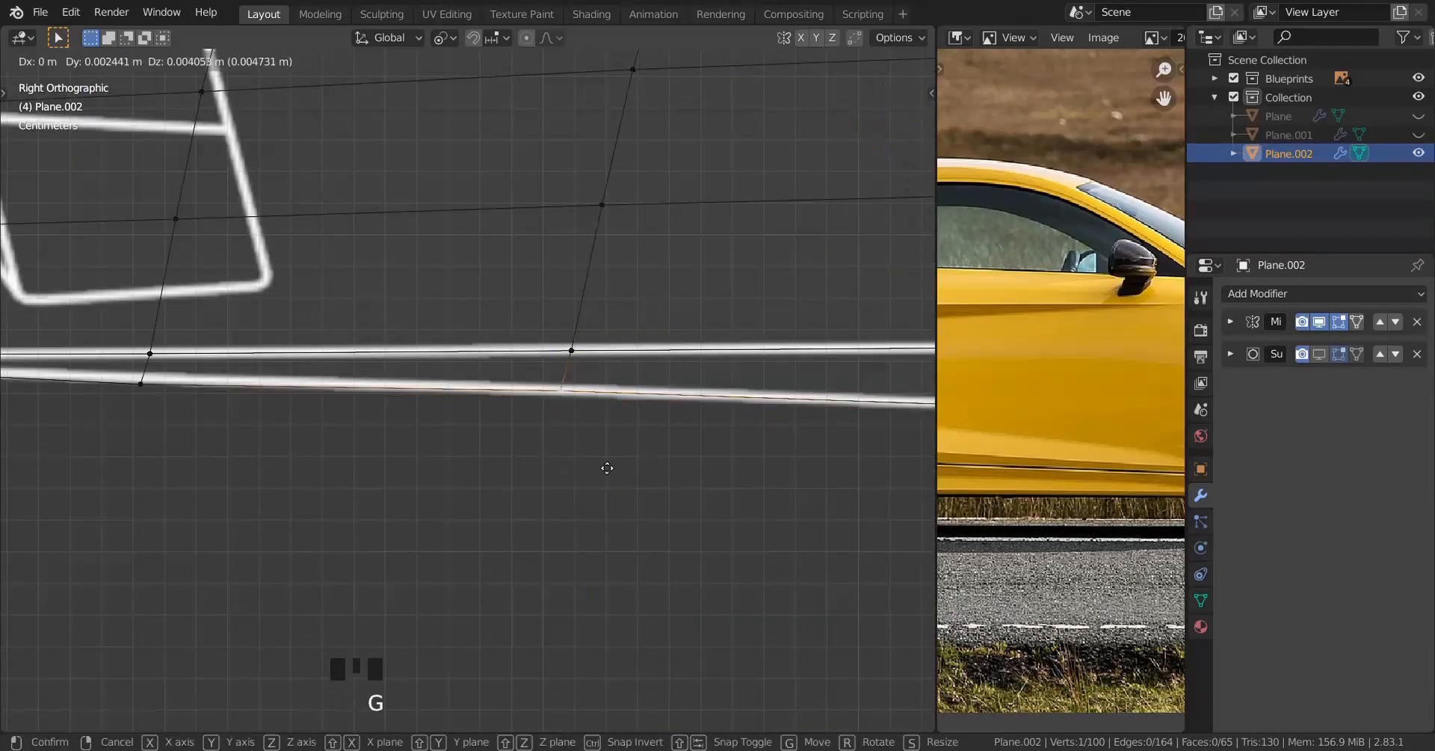
left_click(547, 371)
Step: Add one cut to the door's vertical front edge and slide the new vertex up to just beneath the upper panel's front corner
middle_click_drag(547, 370, 416, 503, "shift")
scroll(414, 503, "up", 3)
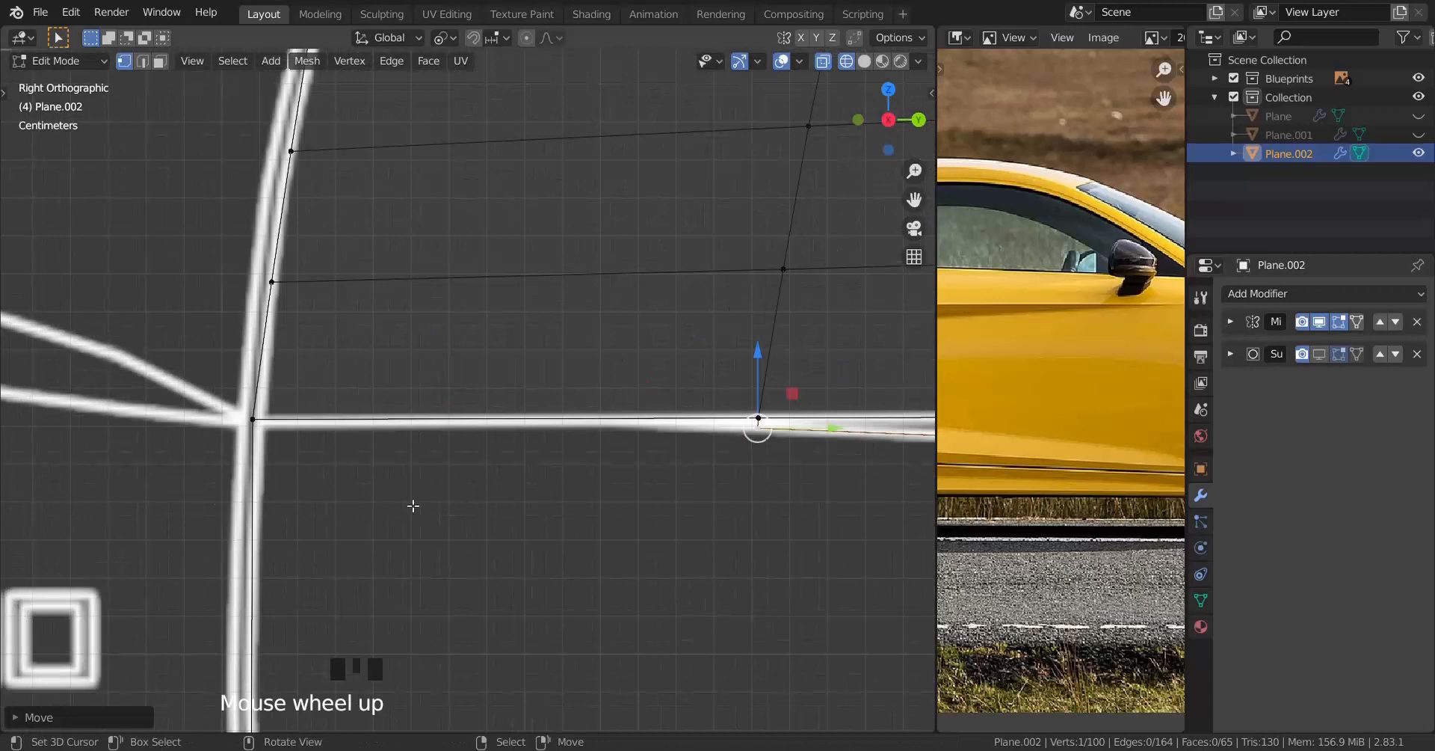
key("ctrl+r")
left_click(276, 528)
right_click(276, 528)
scroll(307, 630, "up", 1)
key("g")
key("g")
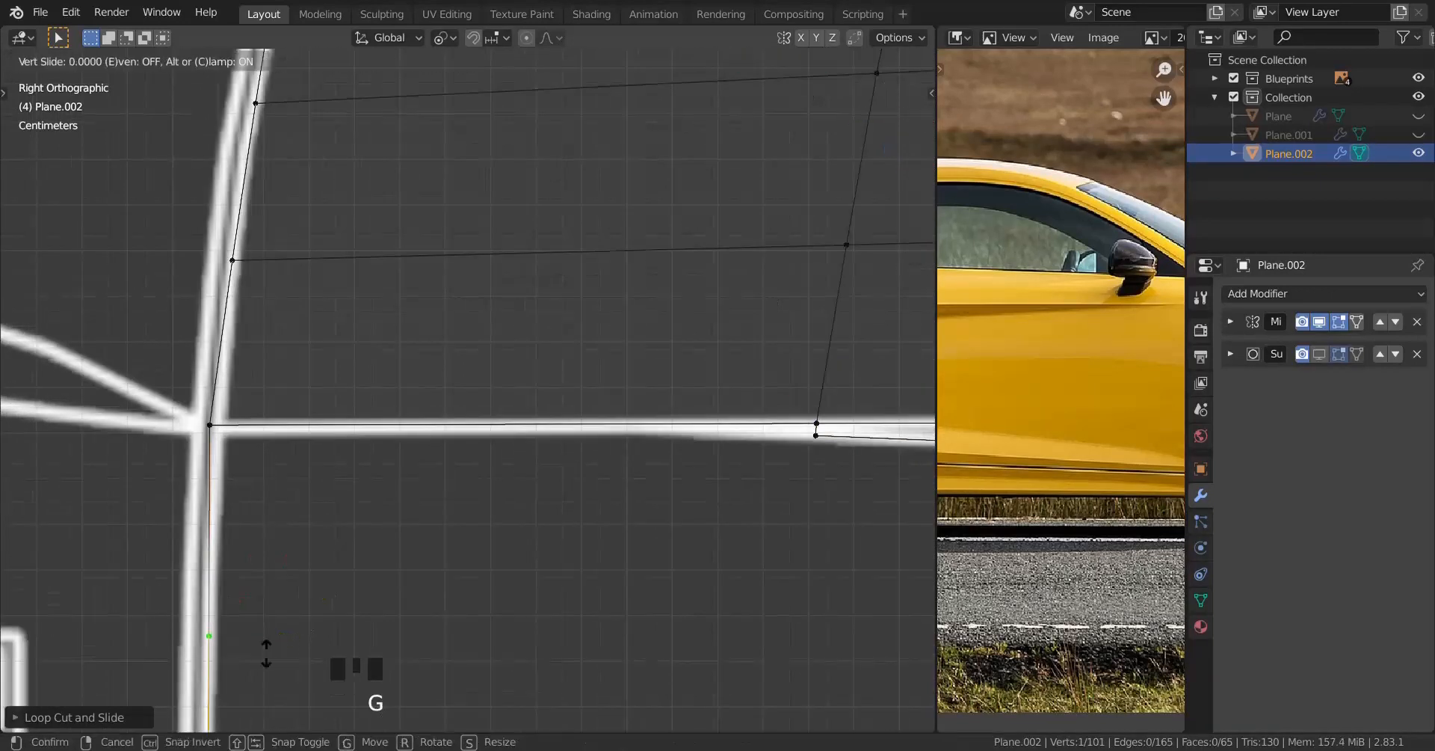
left_click(373, 342)
Step: Fill the gap at the upper panel's front end with a face between the two front-edge vertices and the adjacent pair
right_click(212, 425, "shift")
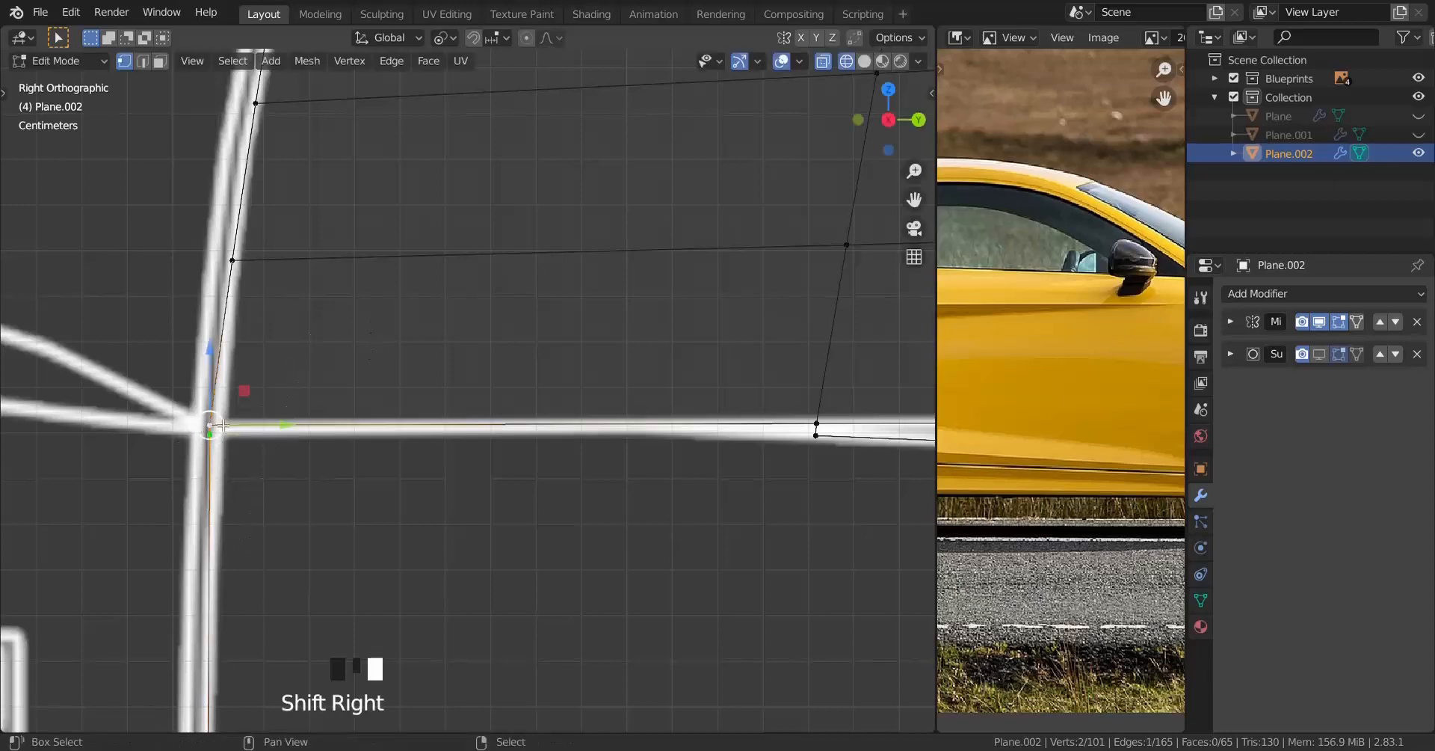
right_click(815, 424, "shift")
right_click(814, 434, "shift")
key("f")
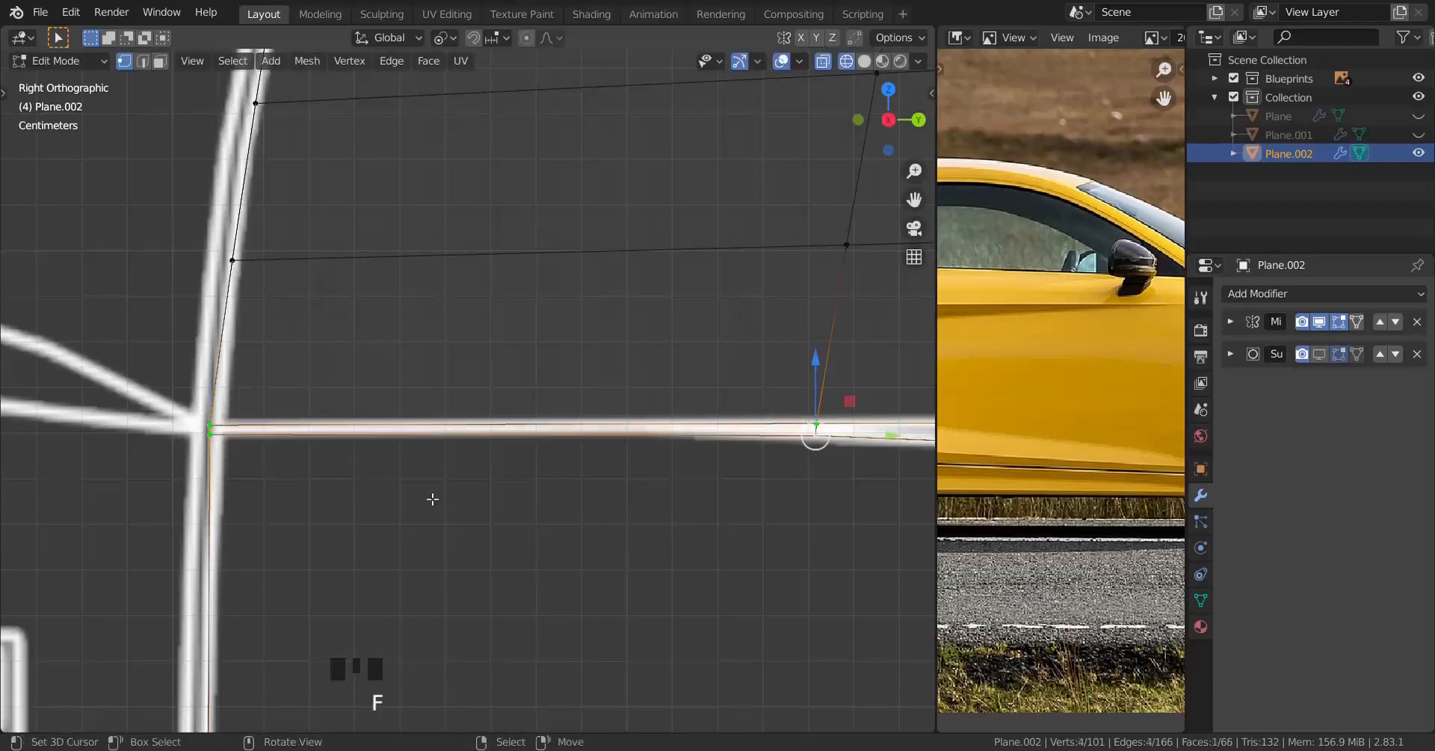
Step: Select the extruded bottom edge from its first vertex behind the front corner to the rear corner and even it out with LoopTools Space
scroll(551, 497, "down", 5)
middle_click_drag(551, 498, 394, 497, "shift")
scroll(255, 502, "up", 2)
scroll(254, 502, "down", 9)
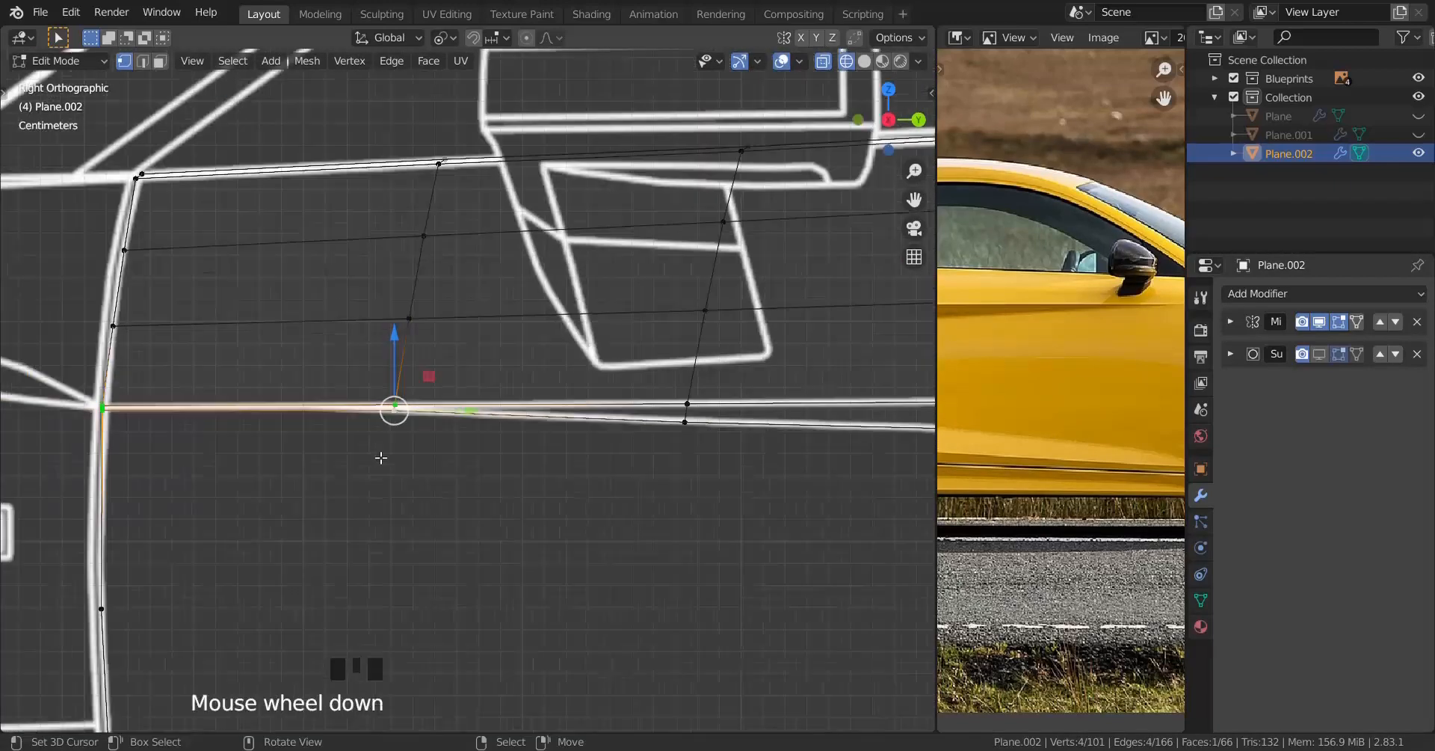
middle_click_drag(859, 478, 720, 455, "shift")
scroll(478, 490, "up", 5)
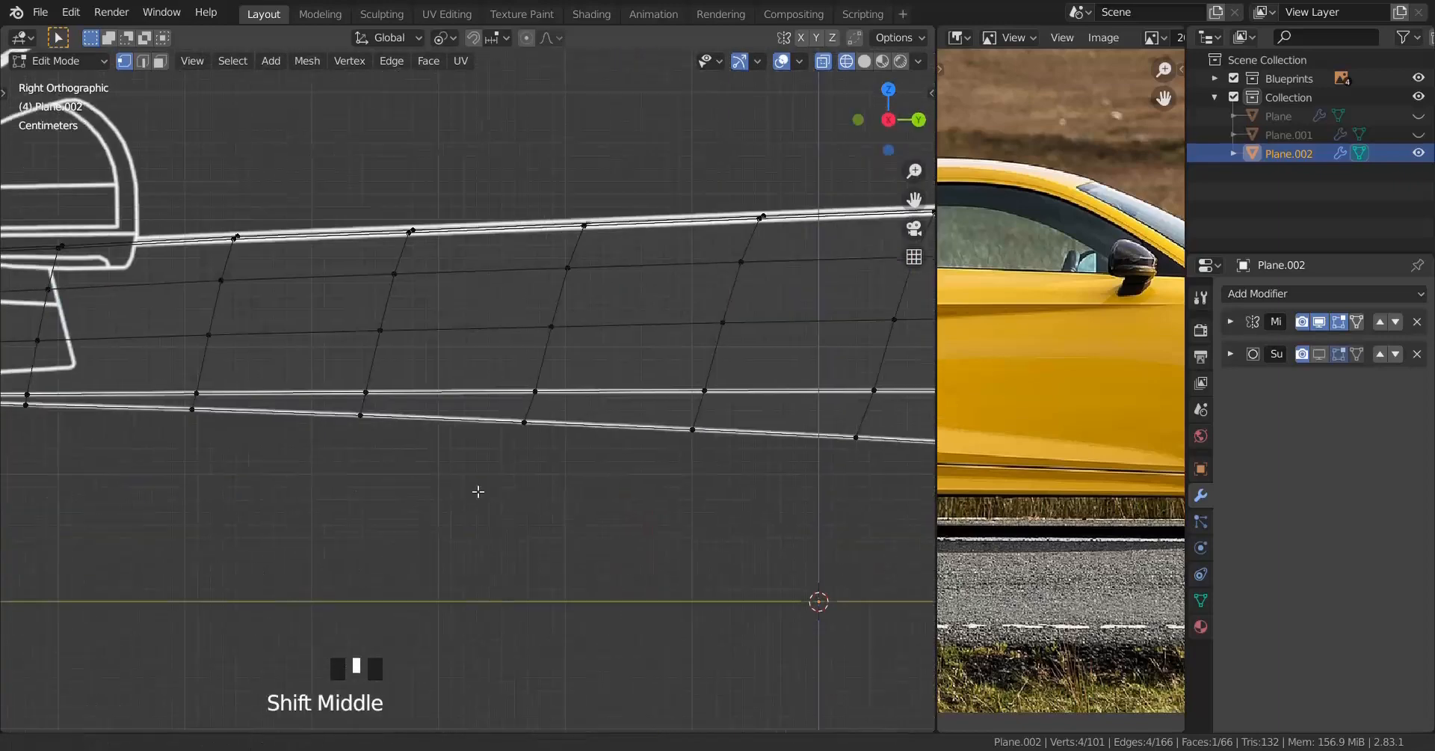
scroll(321, 436, "down", 4)
right_click(369, 416)
scroll(686, 506, "down", 6)
middle_click_drag(685, 506, 275, 509, "shift")
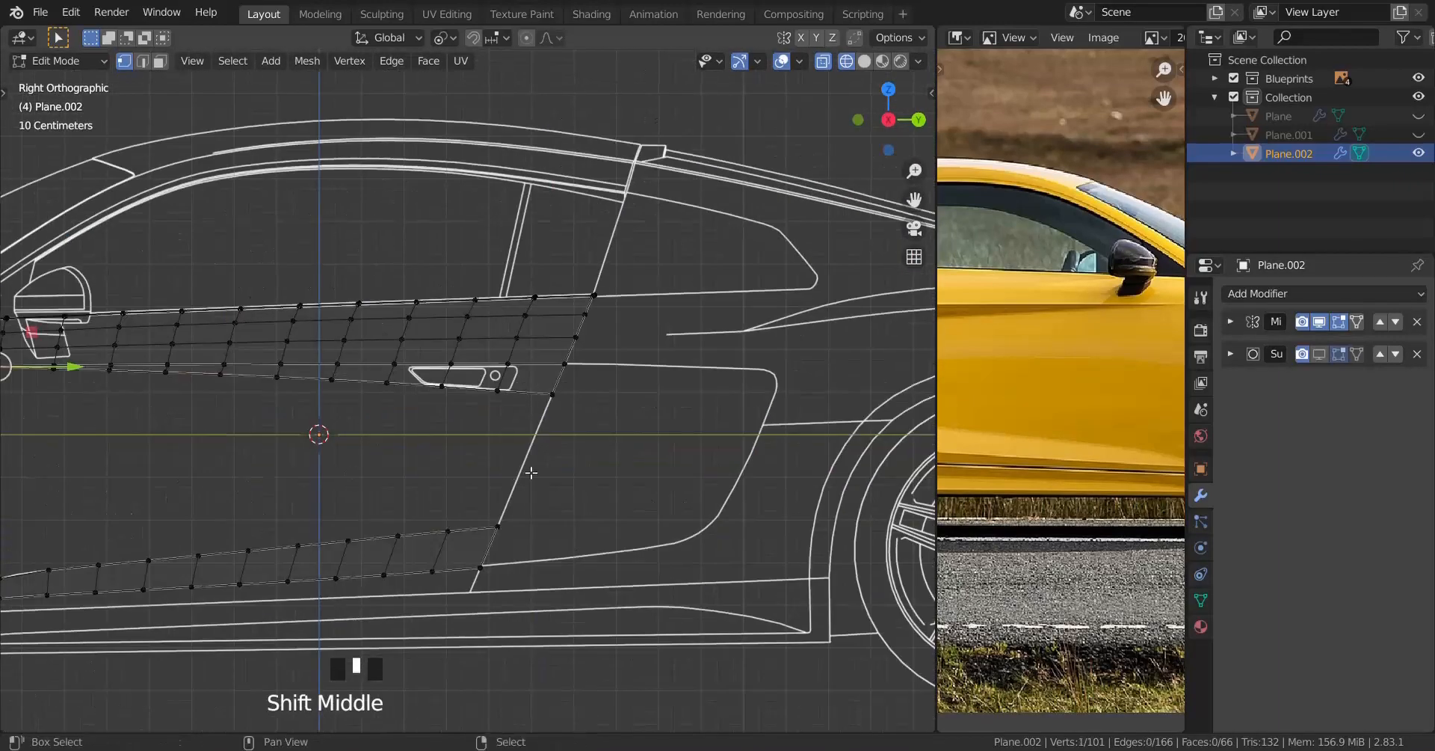
scroll(635, 359, "up", 5)
right_click(577, 378, "ctrl")
key("w")
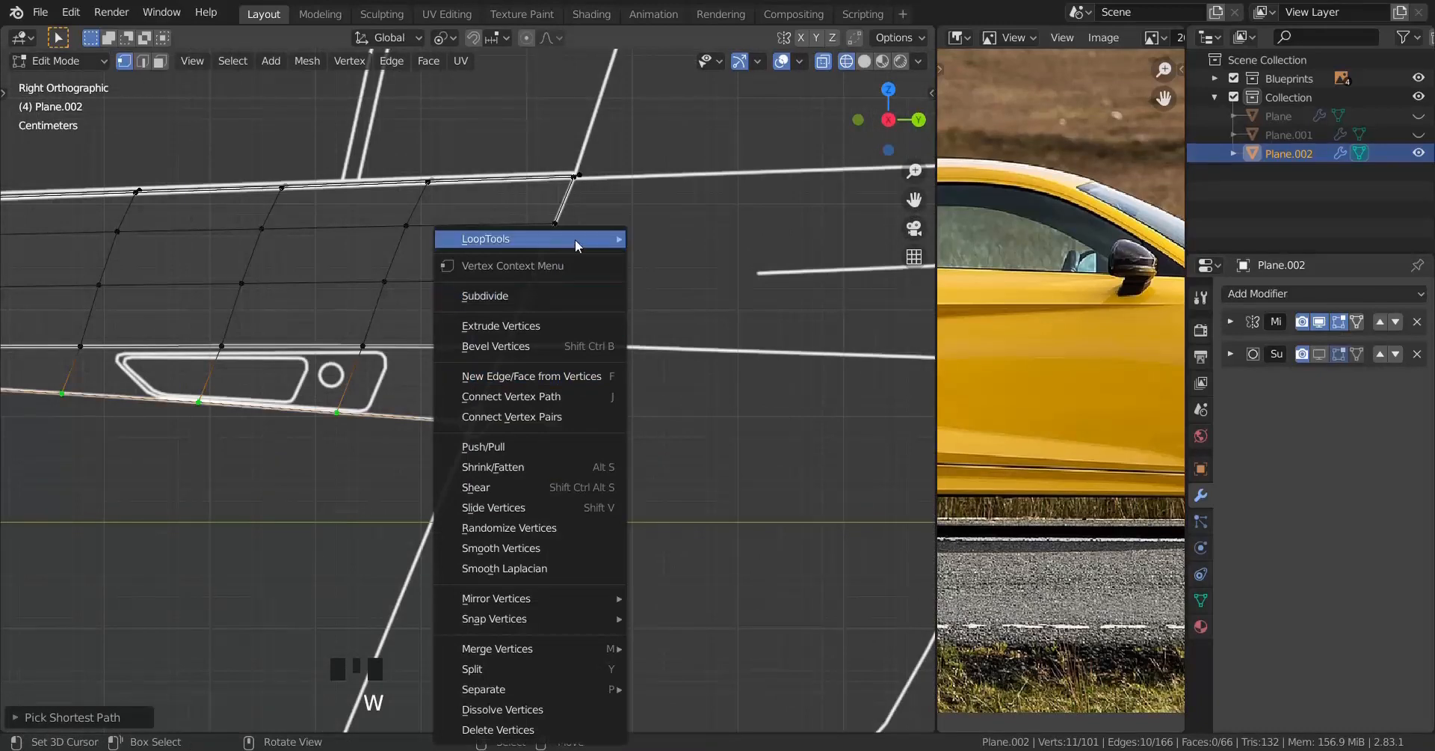
mouse_move(576, 239)
left_click(733, 362)
scroll(612, 395, "down", 2)
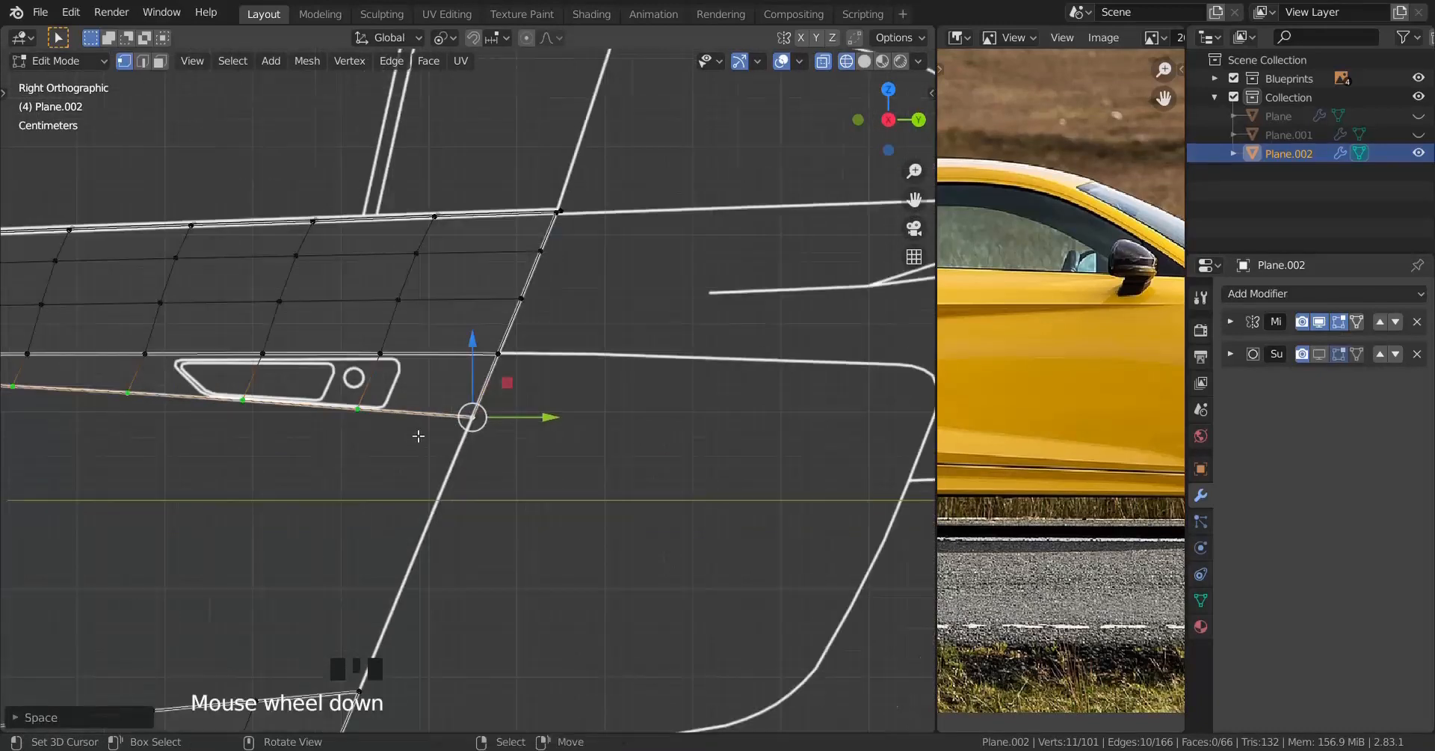
middle_click_drag(419, 519, 474, 468, "shift")
scroll(292, 468, "up", 5)
scroll(491, 506, "up", 1)
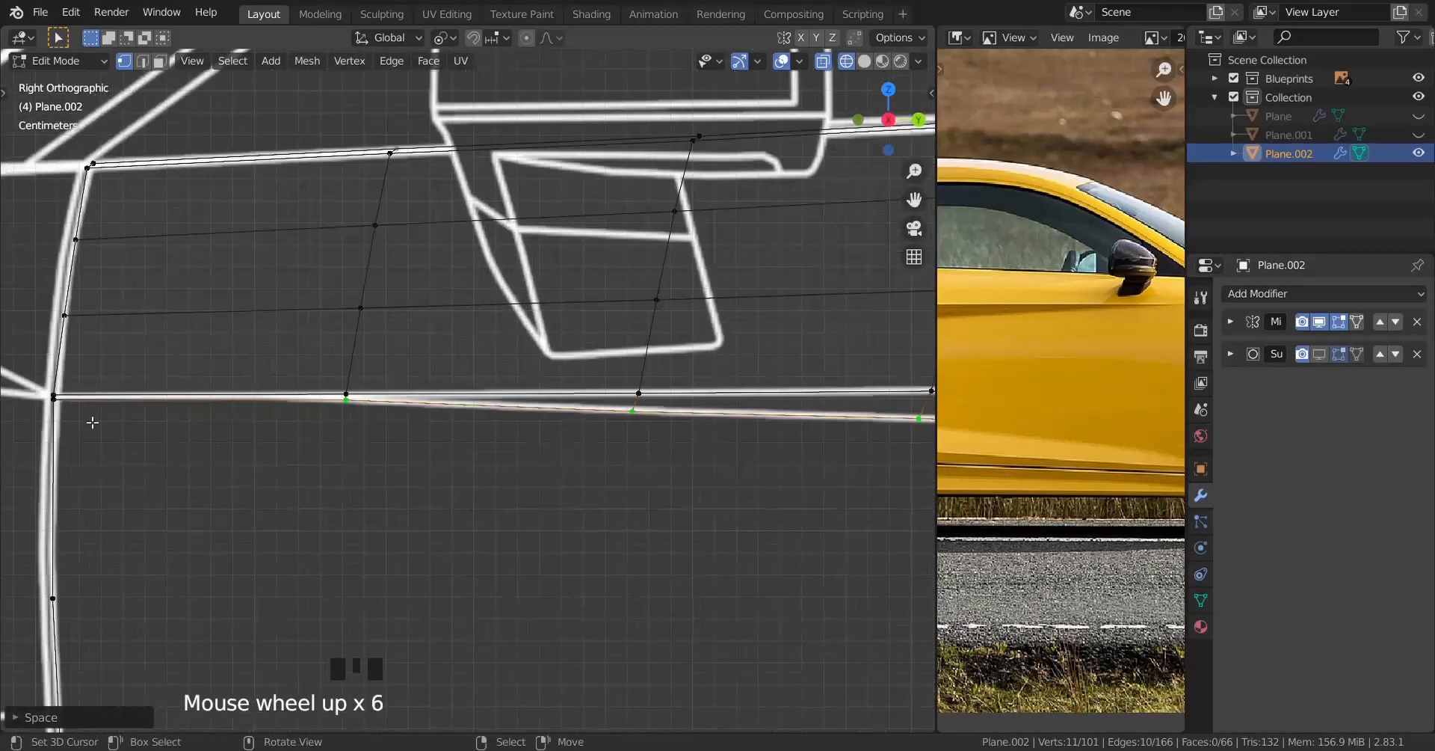
right_click(53, 410, "shift")
scroll(504, 452, "down", 1)
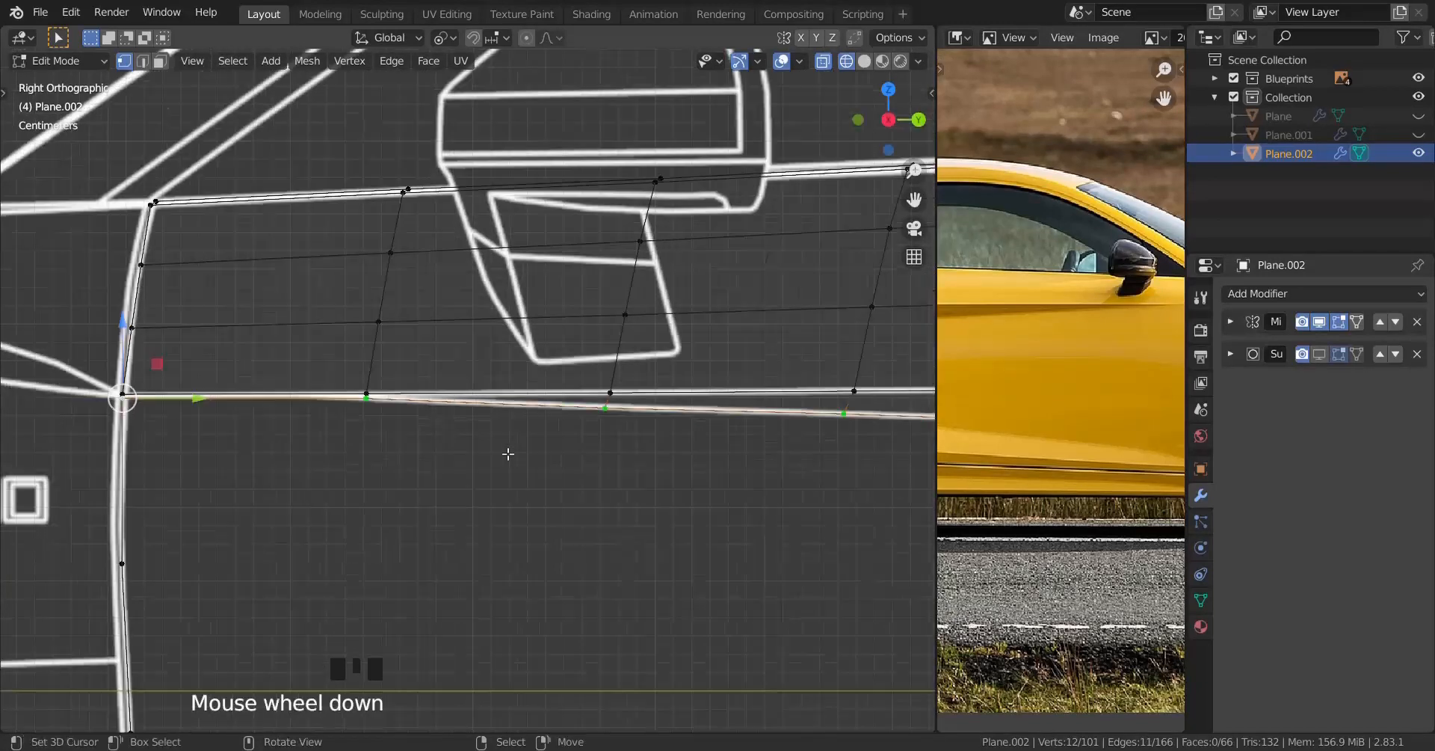
middle_click_drag(325, 442, 405, 431, "shift")
key("KP_7")
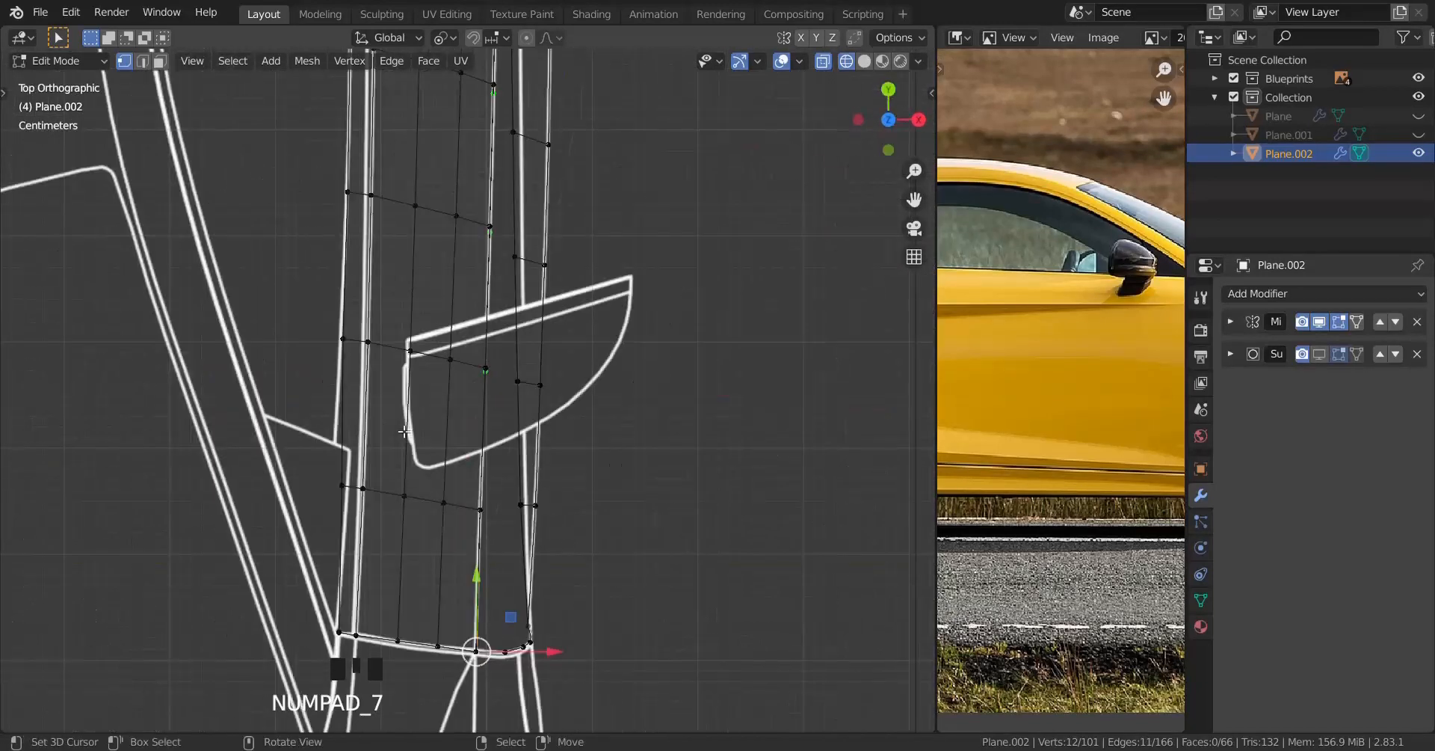
key("ctrl+z")
middle_click_drag(468, 586, 224, 413)
scroll(390, 468, "up", 1)
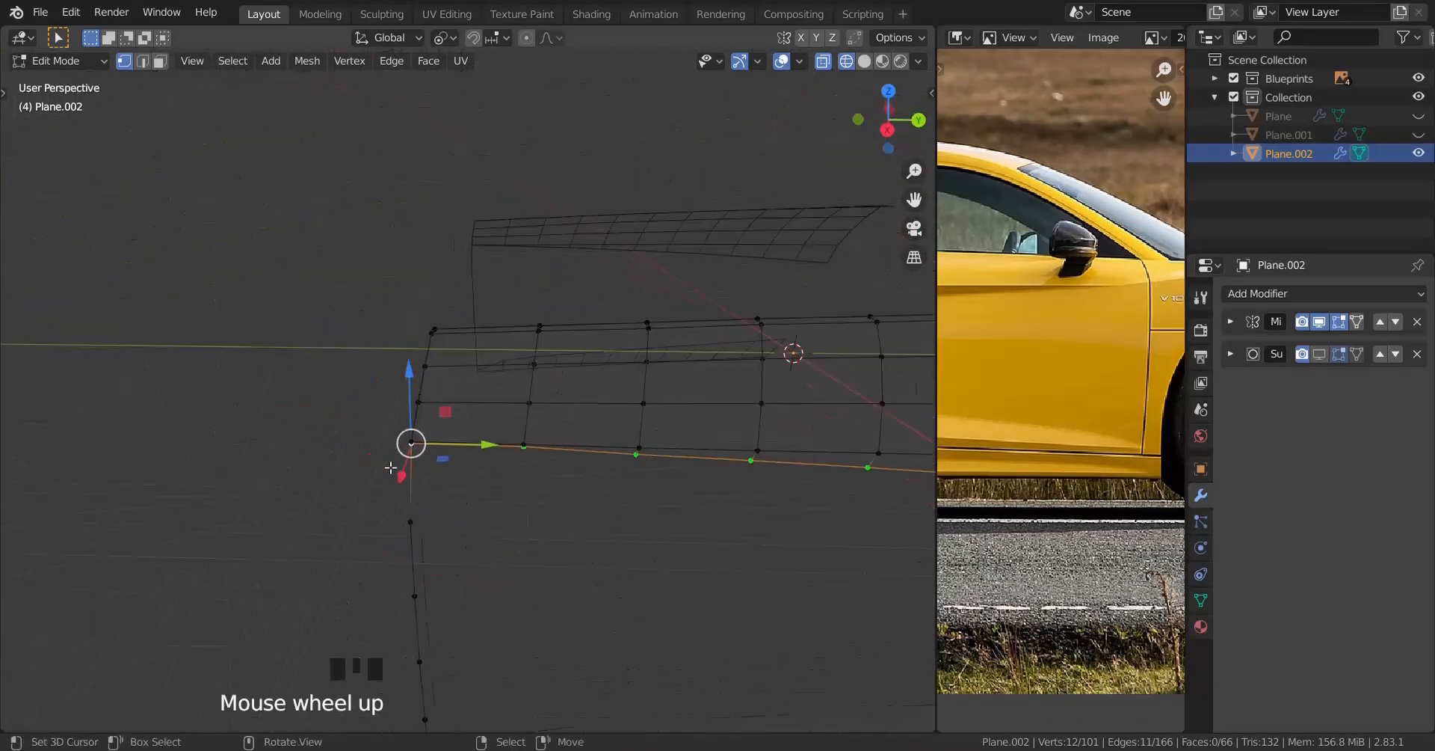
middle_click_drag(390, 467, 408, 448)
left_click(410, 444, "ctrl")
scroll(551, 625, "up", 4)
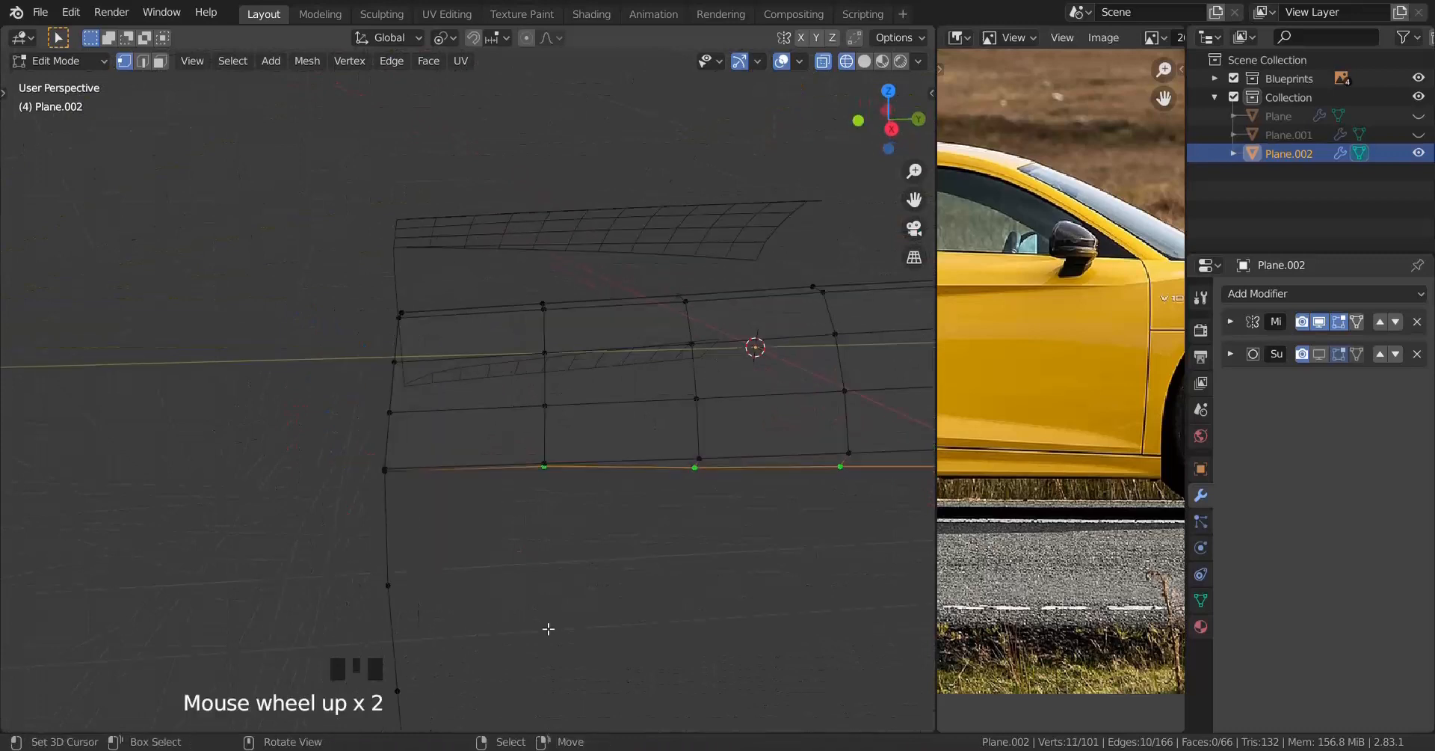
Step: Make the front vertex of the selected bottom edge active and shear the edge in top view so its rear leans inward
right_click(589, 514, "shift")
key("ctrl+z")
right_click(583, 506, "shift")
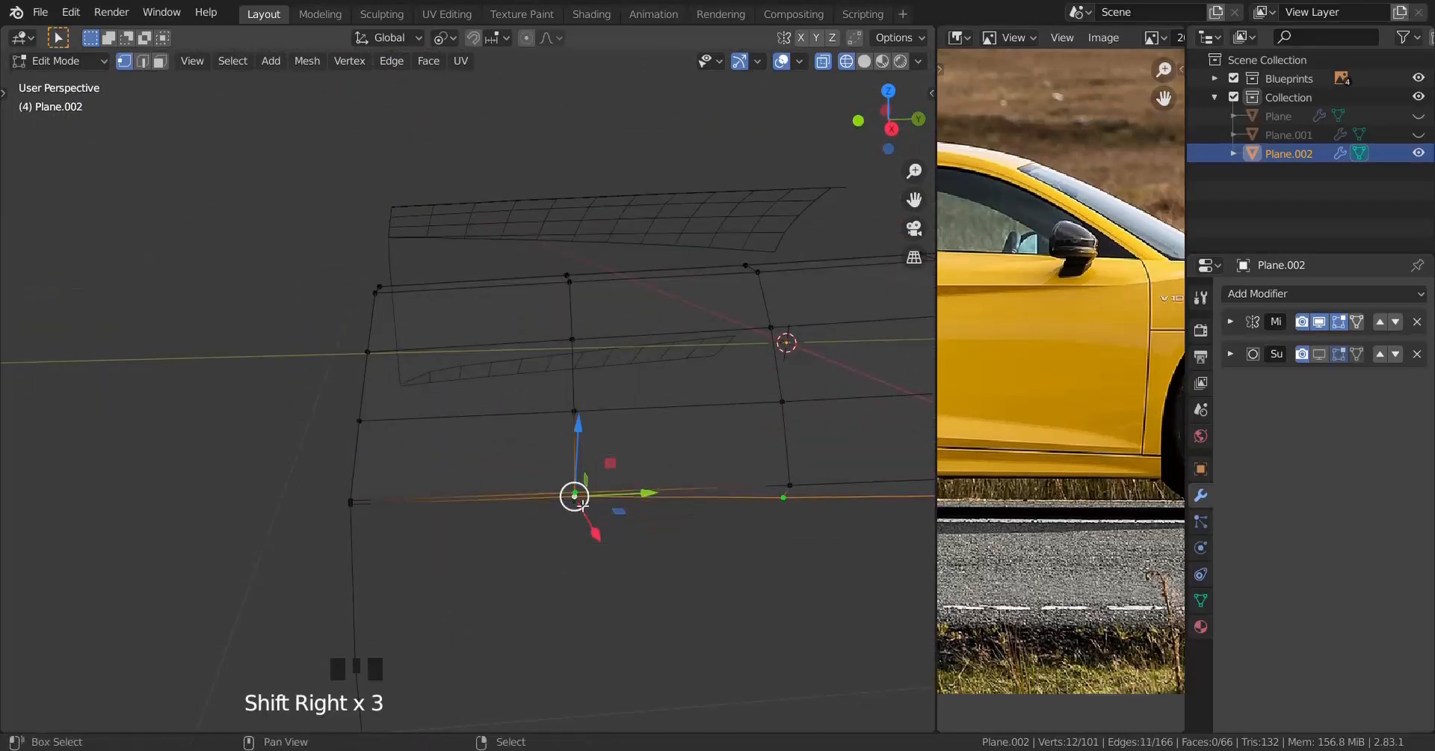
right_click(582, 506, "shift")
scroll(579, 501, "down", 2, "shift")
middle_click_drag(579, 501, 576, 508, "shift")
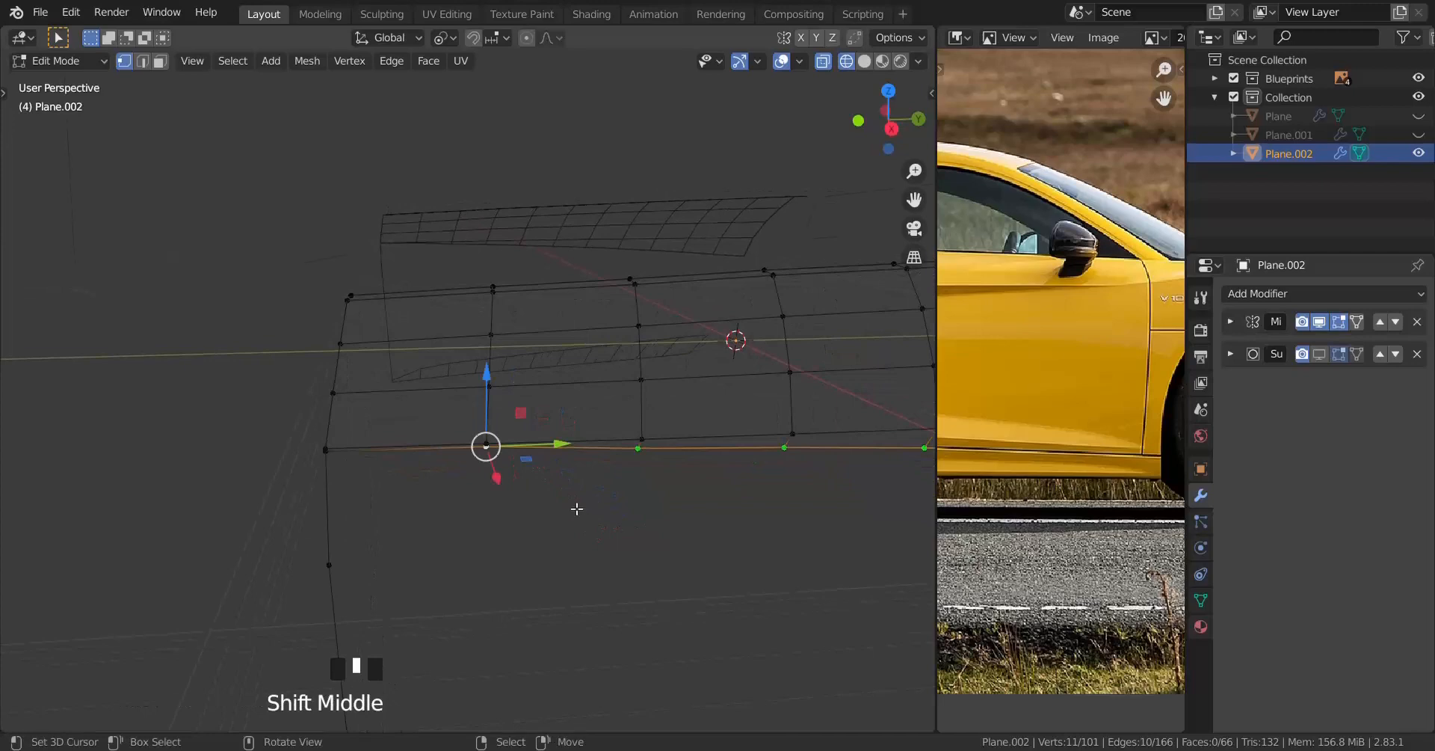
key("KP_7")
middle_click_drag(572, 449, 514, 538, "shift")
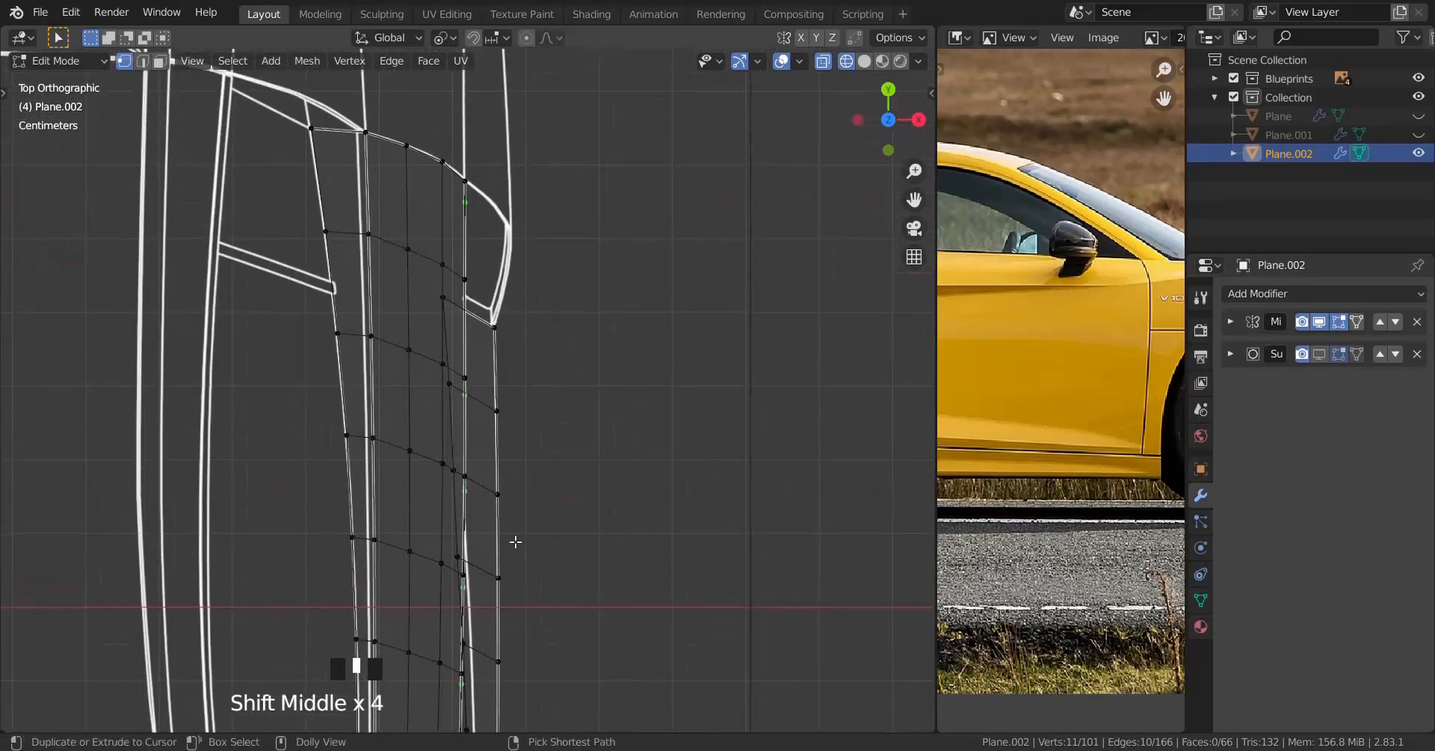
key("shift+ctrl+alt+s")
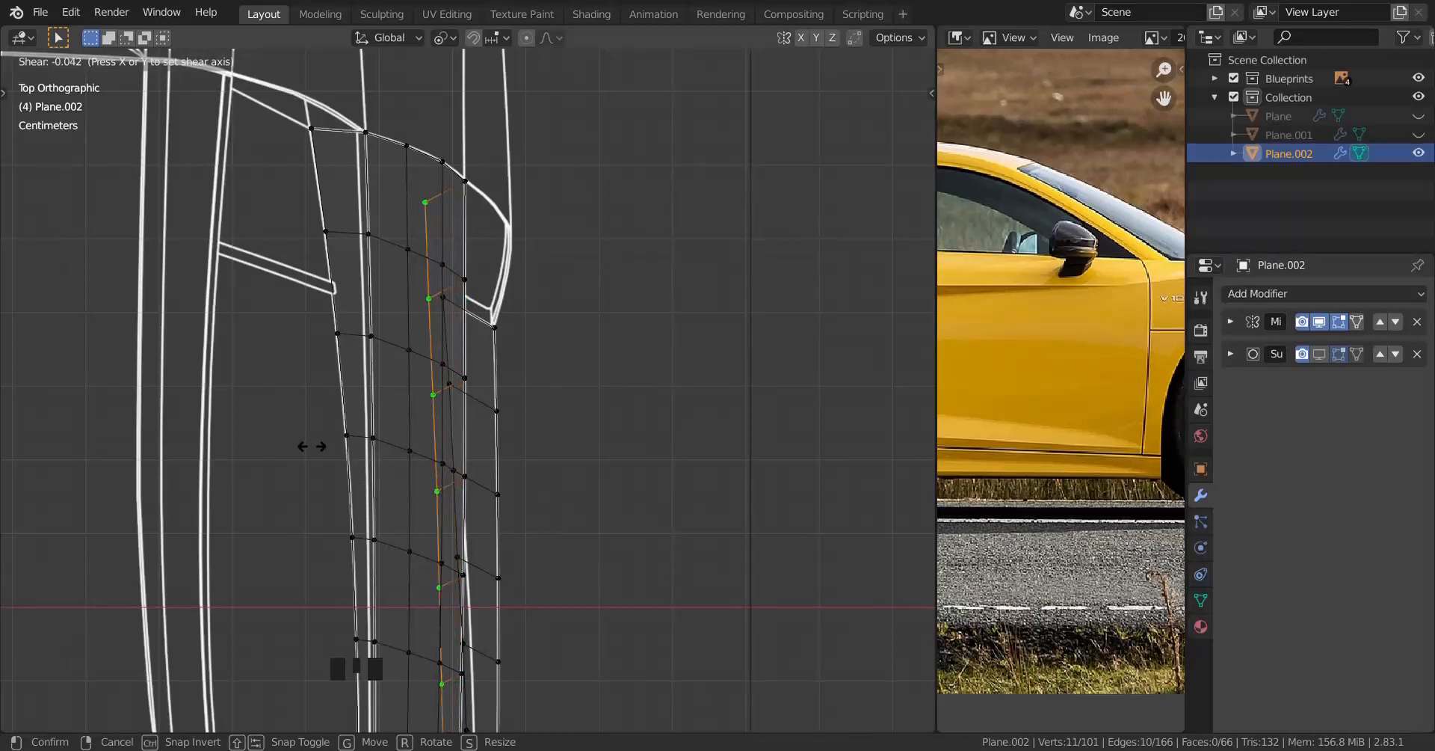
left_click(278, 408)
Step: Examine the sheared lower face row in solid shading in Object Mode, ending in the right side view
scroll(509, 419, "down", 2)
middle_click_drag(509, 420, 354, 480)
scroll(451, 355, "up", 2)
key("Tab")
key("KP_3")
scroll(738, 424, "up", 4)
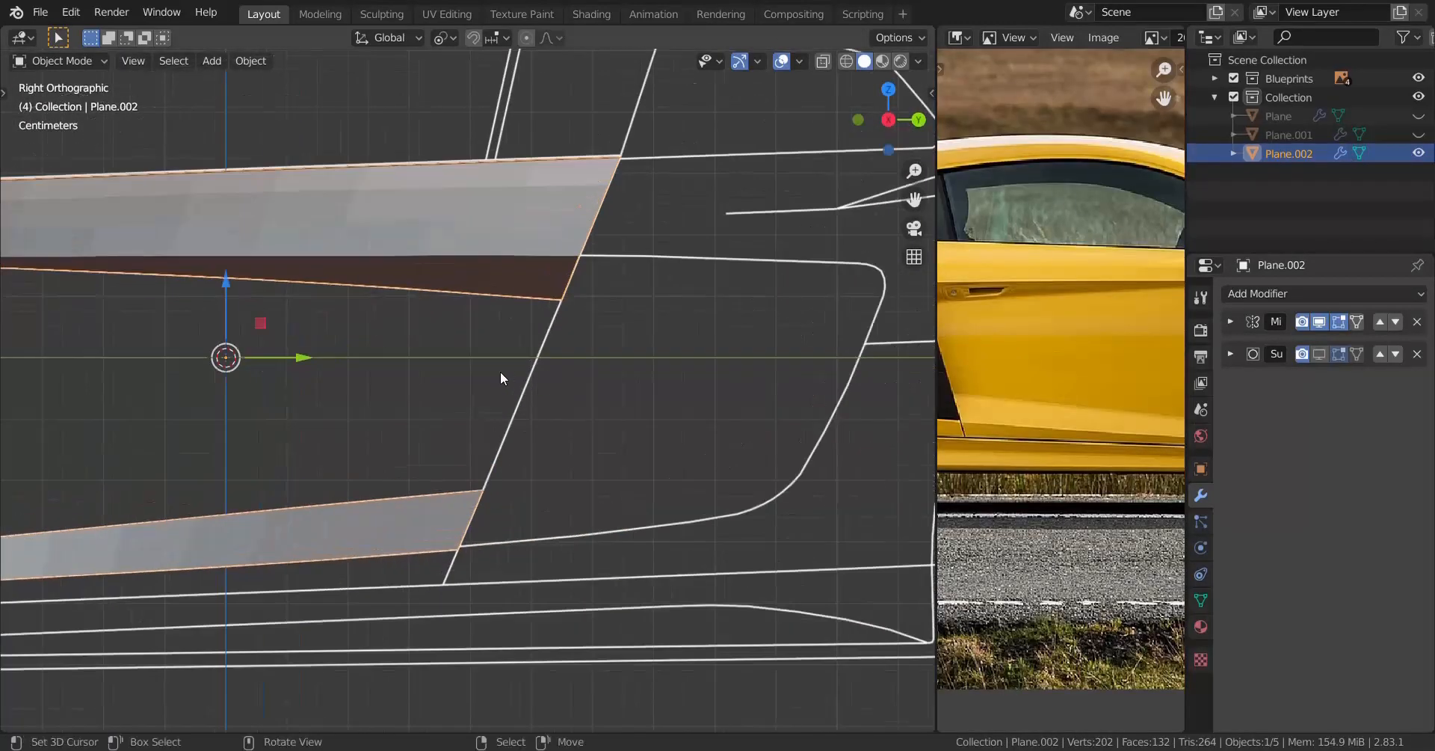
Step: Connect the rear corners of the upper panel and lower strip with an edge and divide it with five cuts
key("Tab")
scroll(587, 388, "up", 1)
left_click(513, 519)
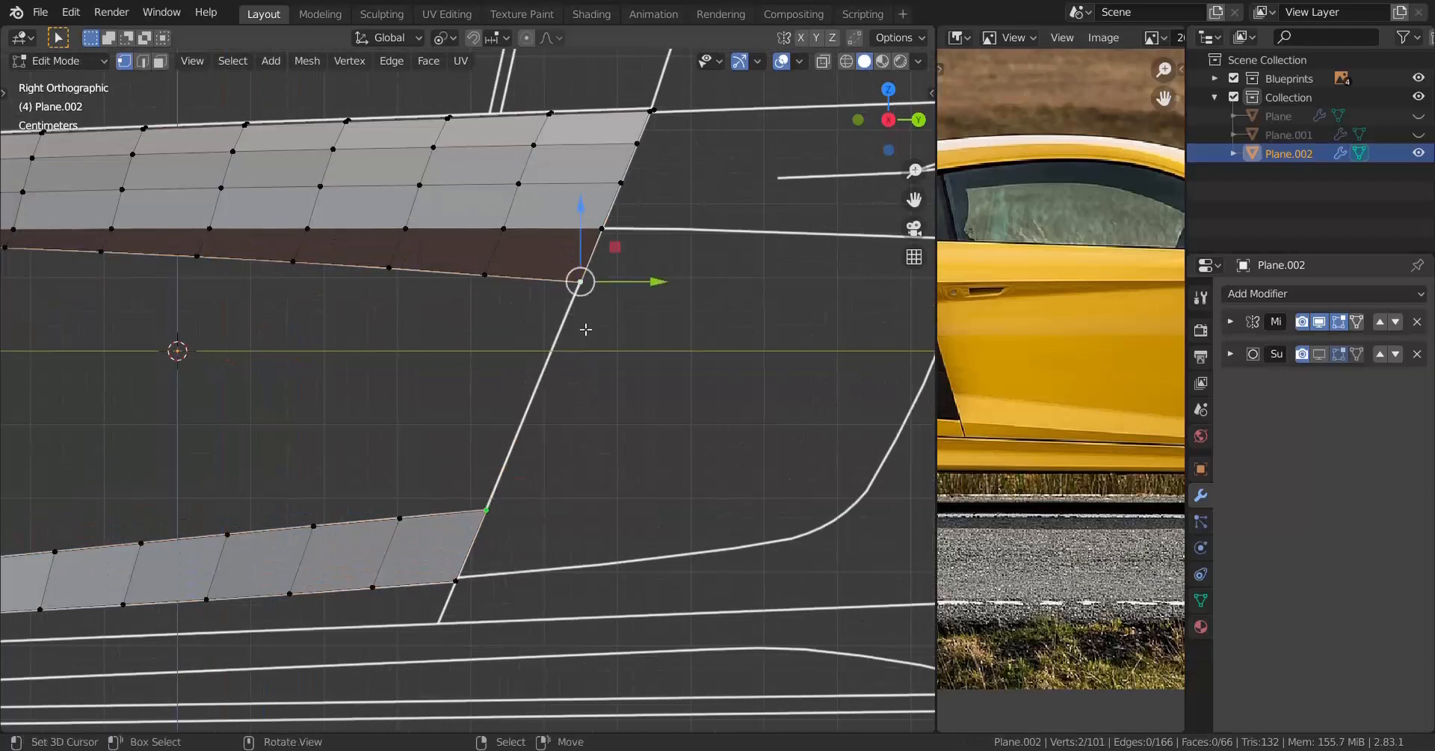
scroll(586, 388, "up", 2)
key("ctrl+r")
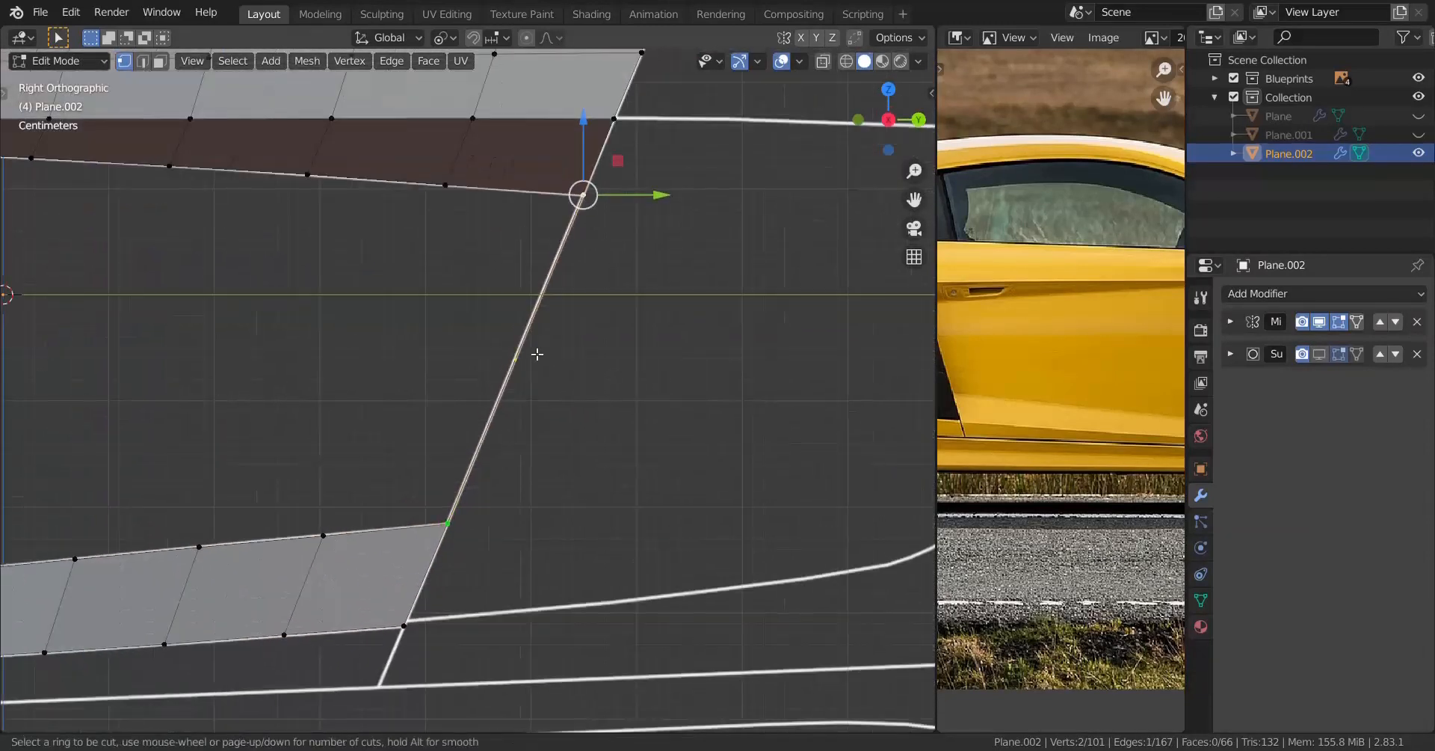
key("5")
left_click(536, 353)
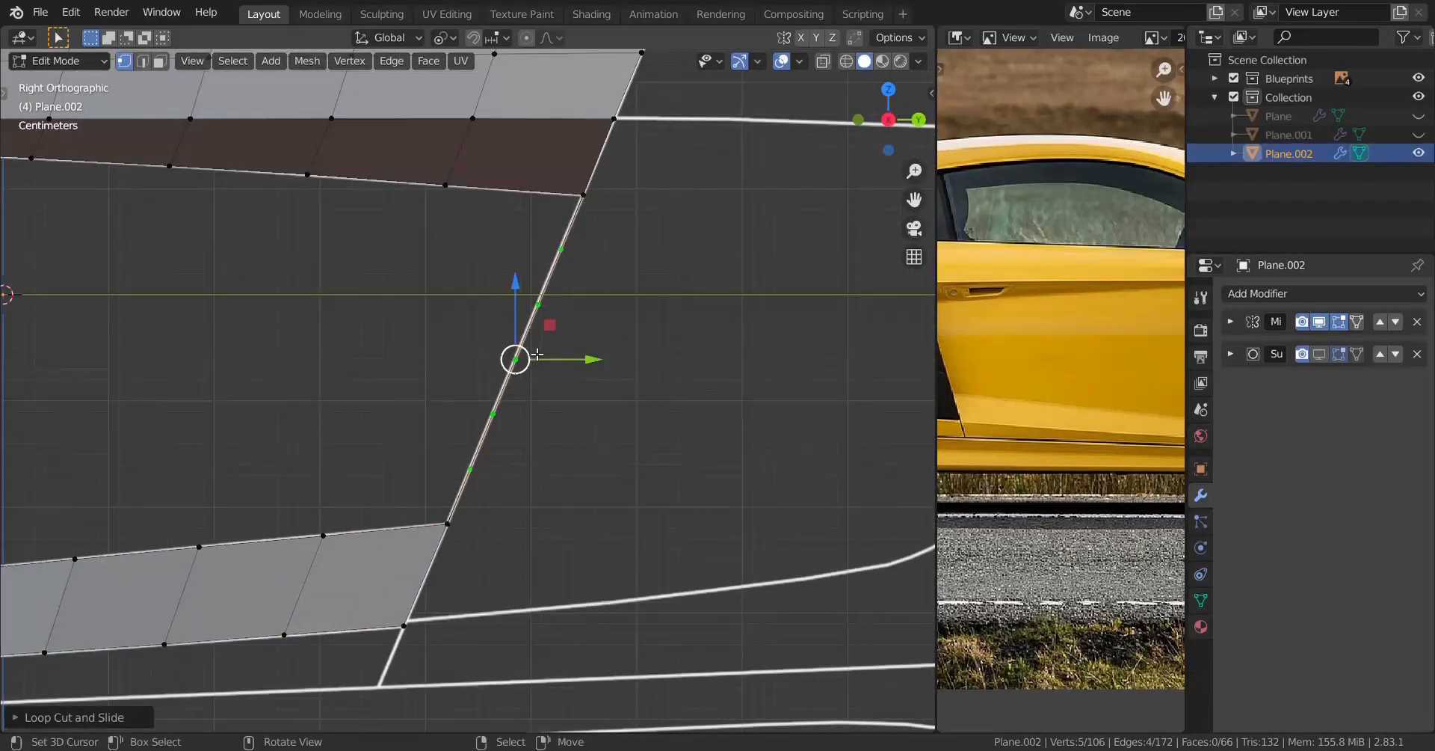
Step: In back view, push the five new rear-edge vertices outward with Shrink/Fatten by about 0.0053
scroll(362, 320, "down", 4)
middle_click_drag(280, 334, 692, 326, "shift")
scroll(208, 325, "down", 4)
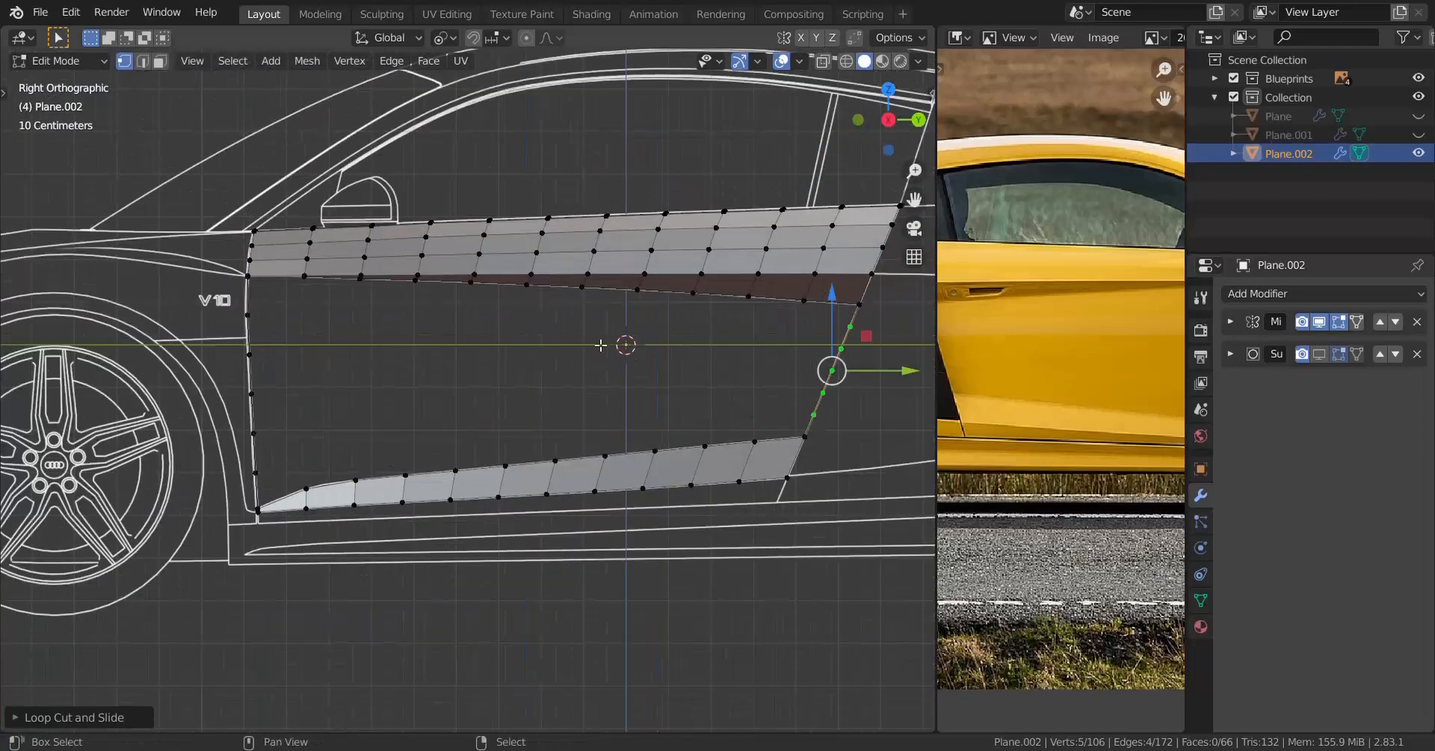
key("ctrl+KP_1")
scroll(406, 348, "up", 3)
scroll(407, 347, "up", 3)
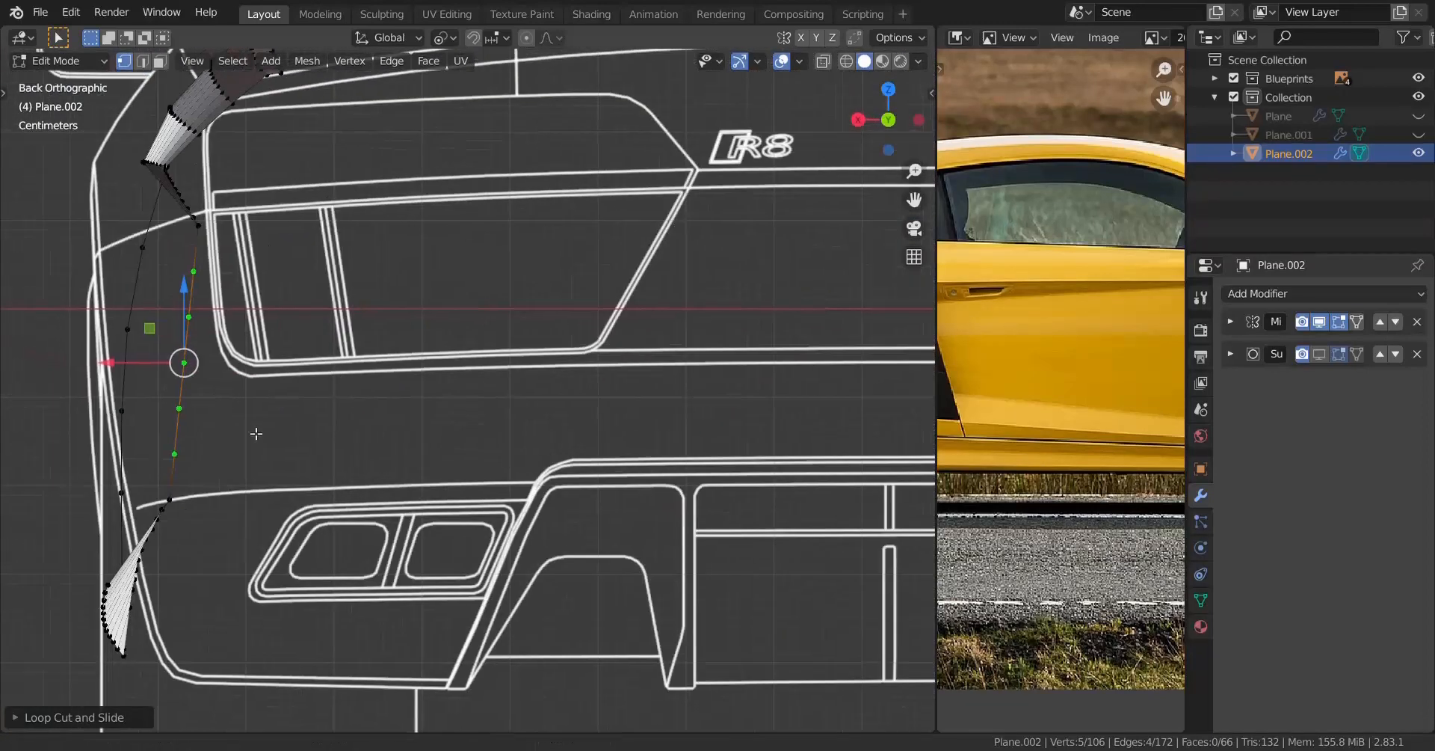
scroll(239, 416, "up", 2)
middle_click_drag(213, 389, 500, 390, "shift")
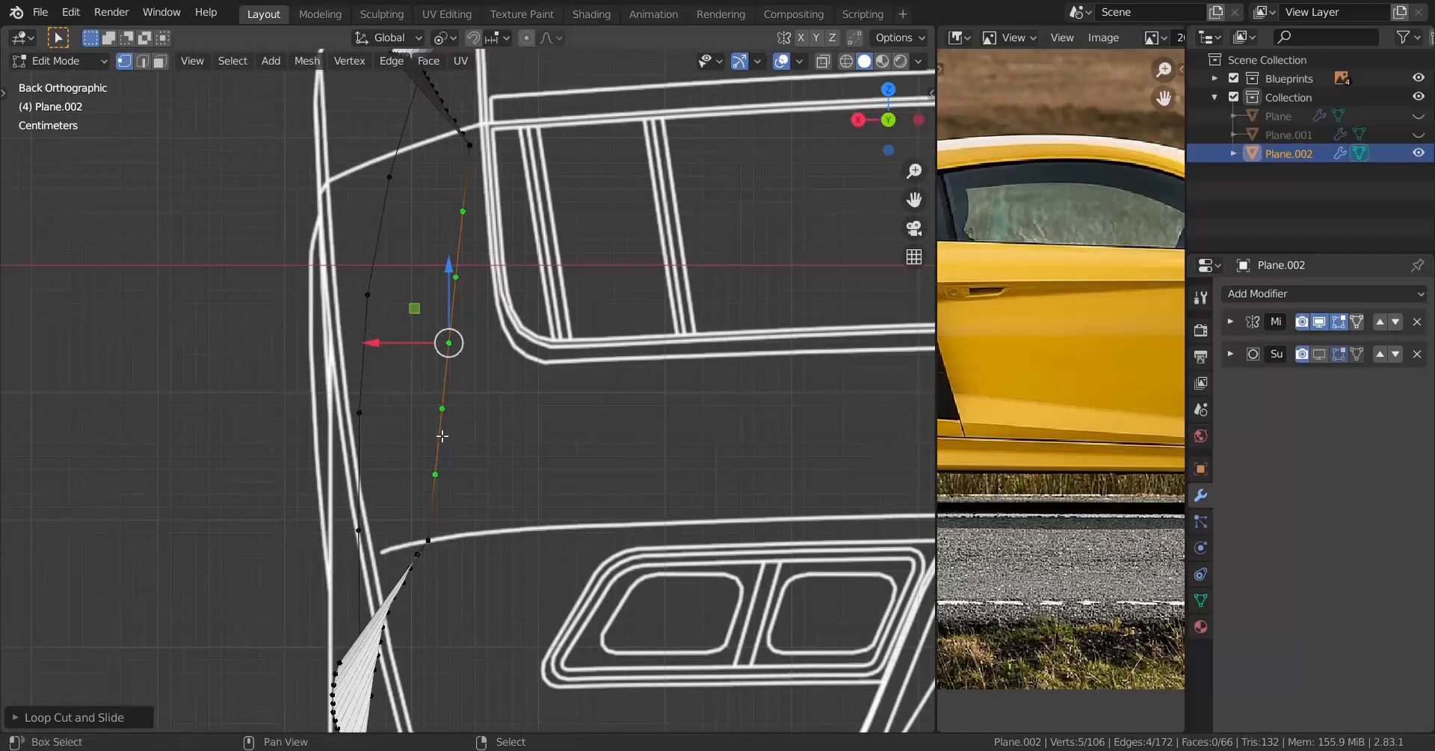
middle_click_drag(443, 436, 445, 413, "shift")
key("alt+s")
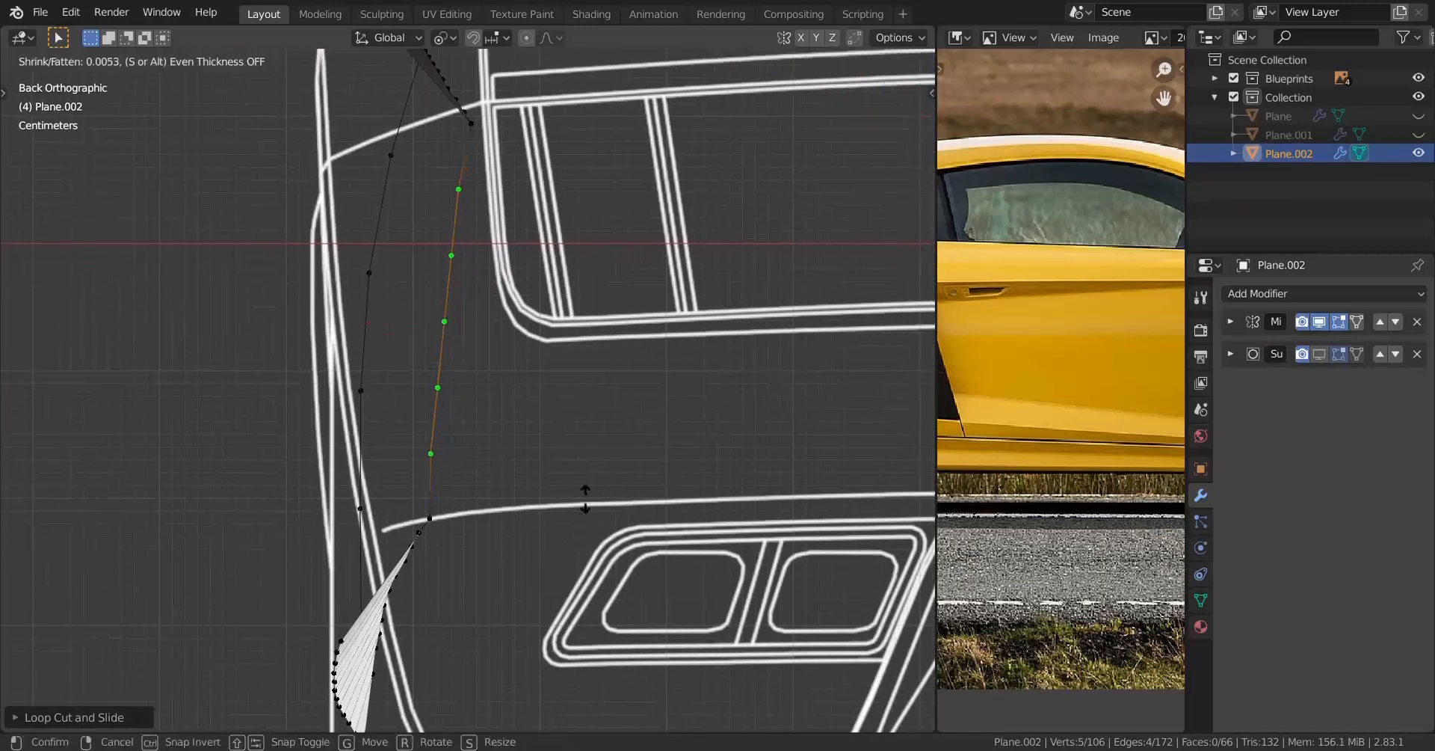
left_click(587, 499)
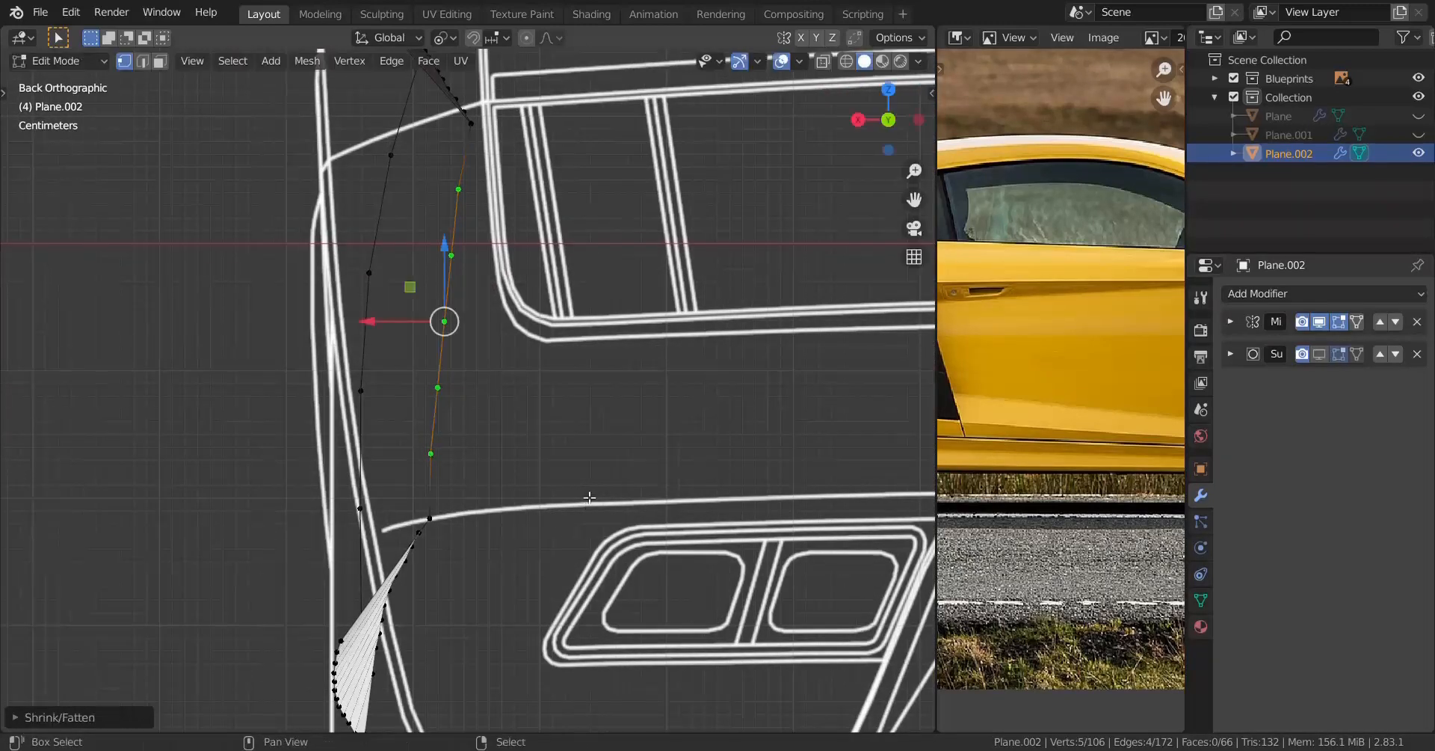
Step: Deselect the rear edge's two outer cut vertices and push the middle three outward with Shrink/Fatten by about 0.0040
right_click(477, 202, "shift")
right_click(431, 453, "shift")
key("alt+s")
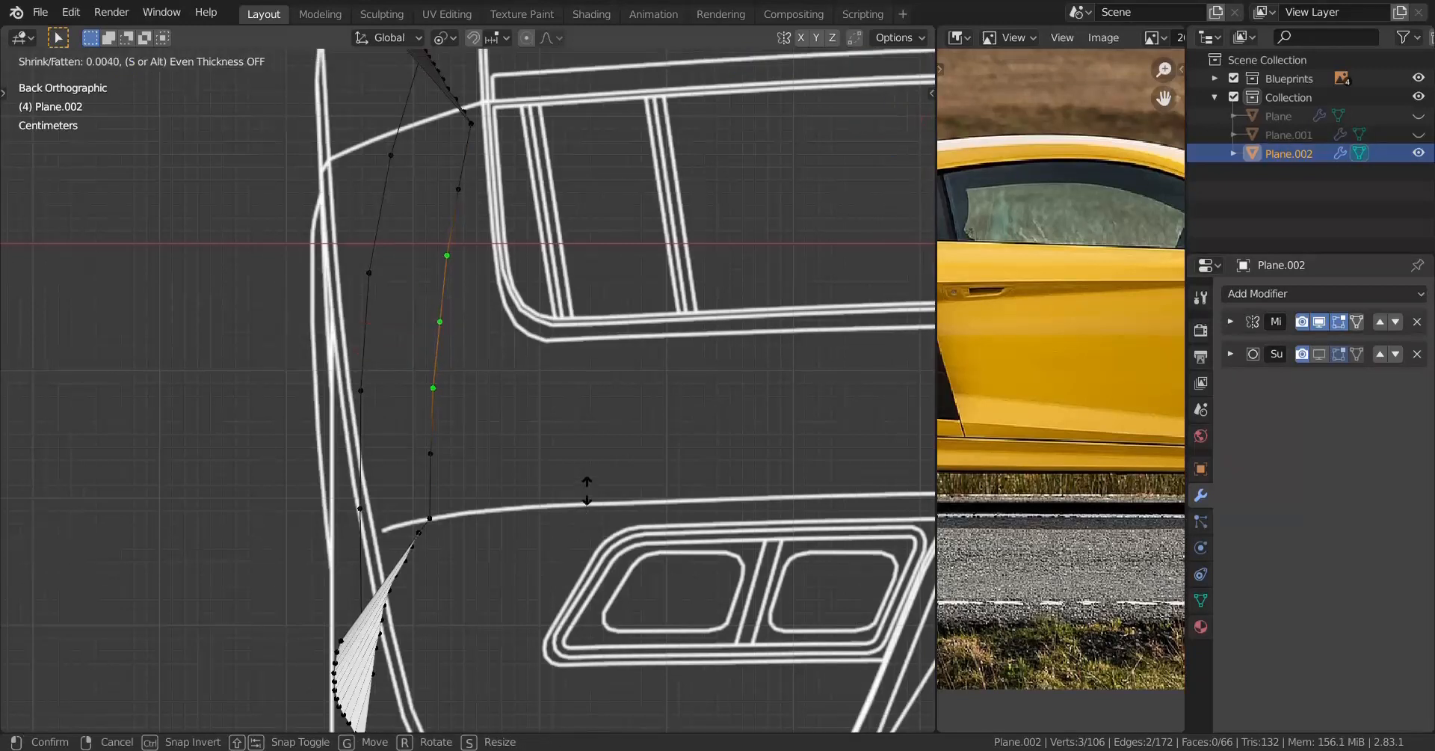
left_click(587, 489)
Step: Keep only the middle cut vertex selected and push it outward with Shrink/Fatten by about 0.0014 to round the rear edge
right_click(446, 255, "shift")
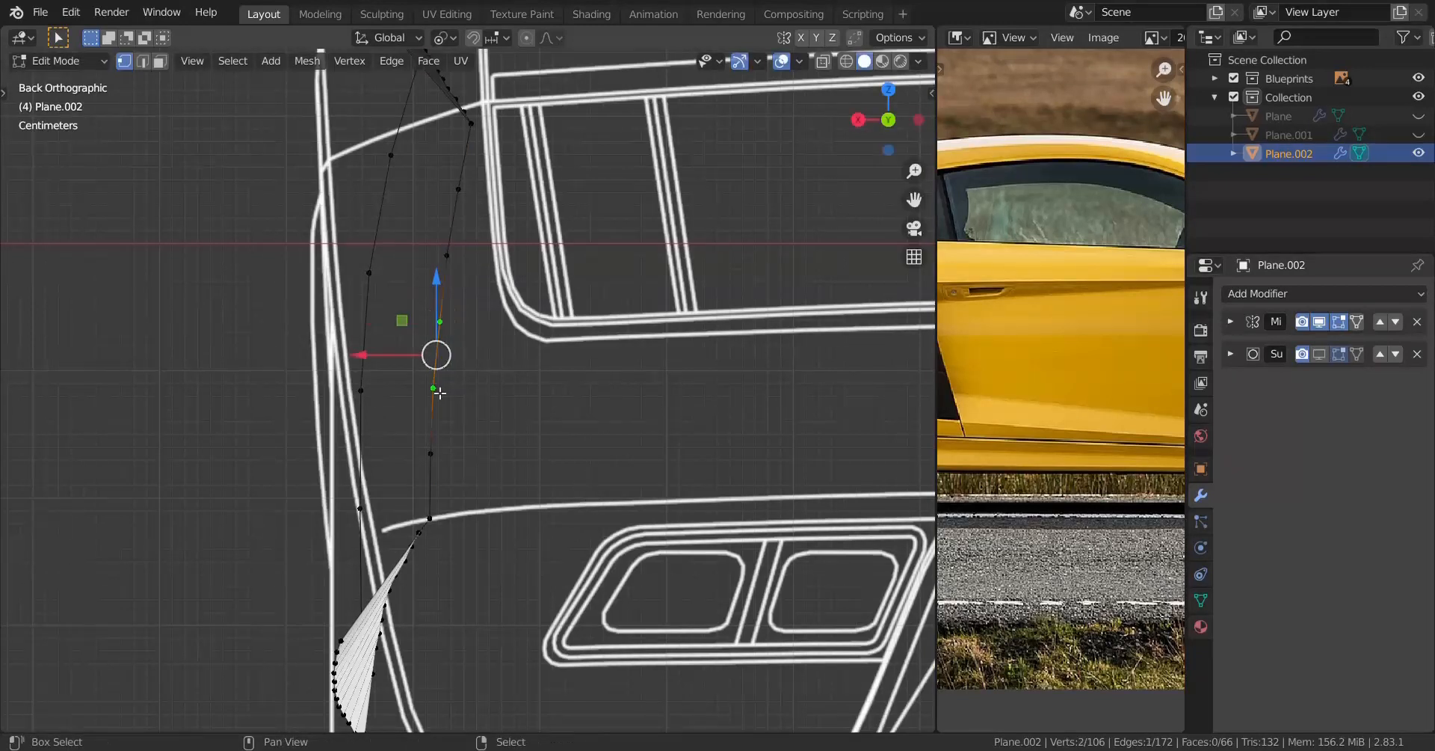
key("alt+s")
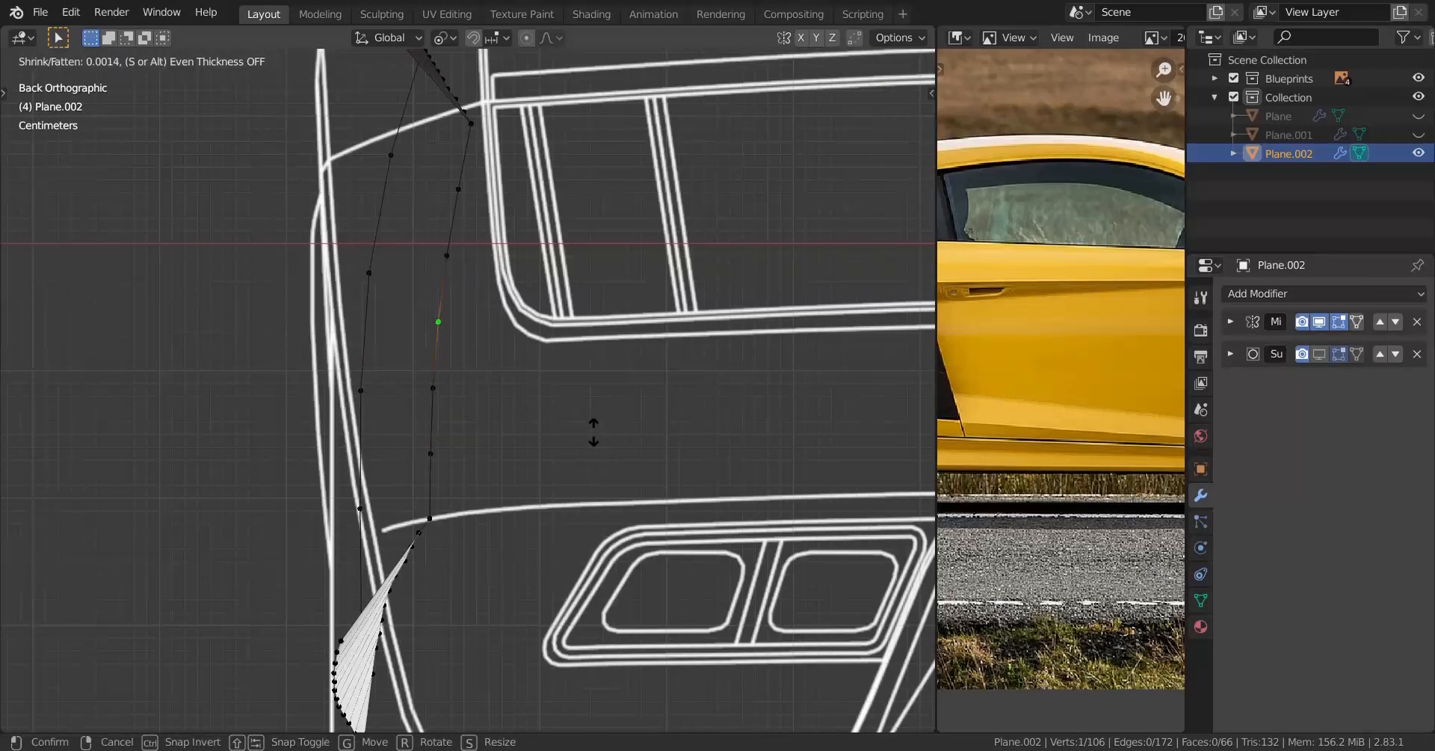
left_click(598, 433)
scroll(470, 391, "down", 4)
middle_click_drag(468, 391, 684, 409)
scroll(644, 406, "down", 3)
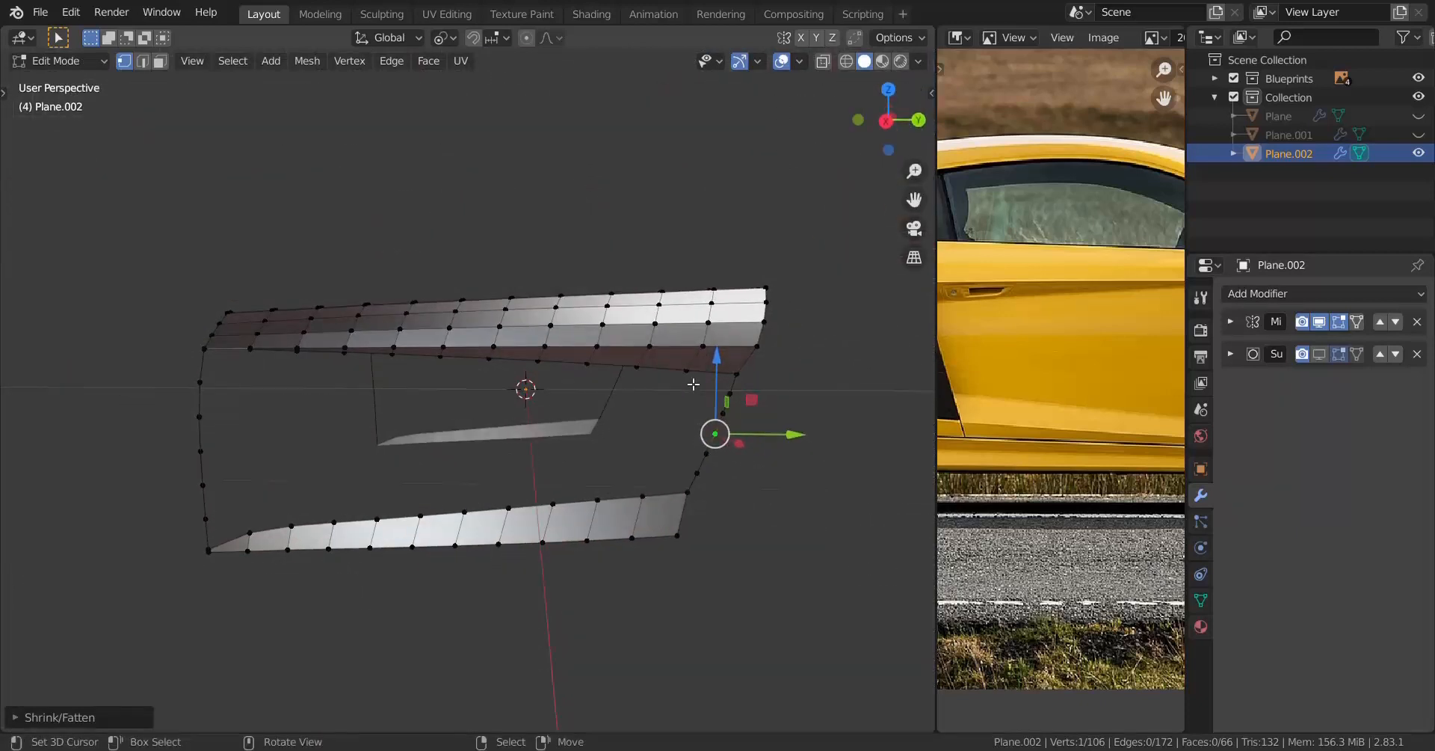
Step: Fill the door's middle section with a row of faces between the upper panel and lower strip, leaving the end columns open
left_click(691, 378)
left_click(607, 505, "shift")
right_click(642, 373, "shift")
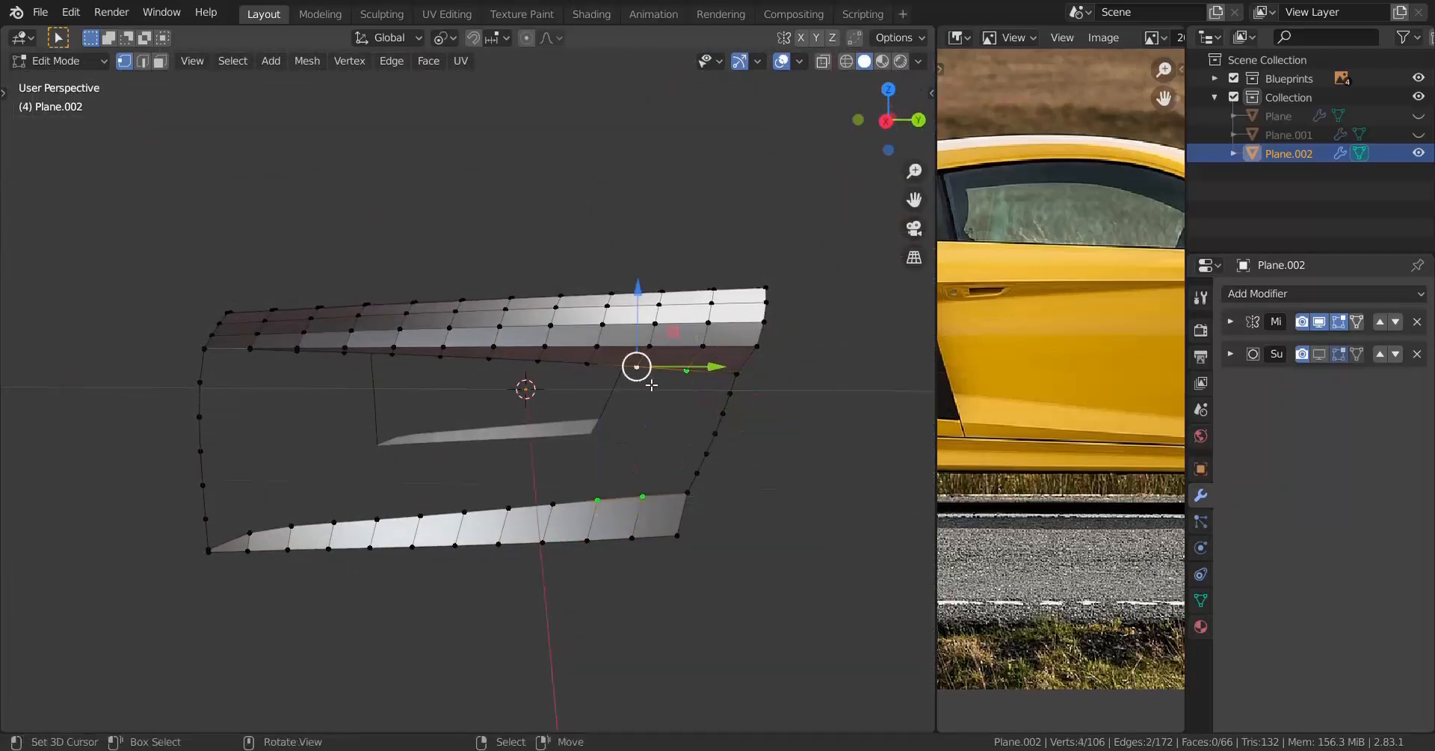
key("f")
right_click(641, 373)
right_click(603, 506, "shift")
key("f")
key("f")
key("f")
key("f")
key("f")
key("f")
key("f")
key("f")
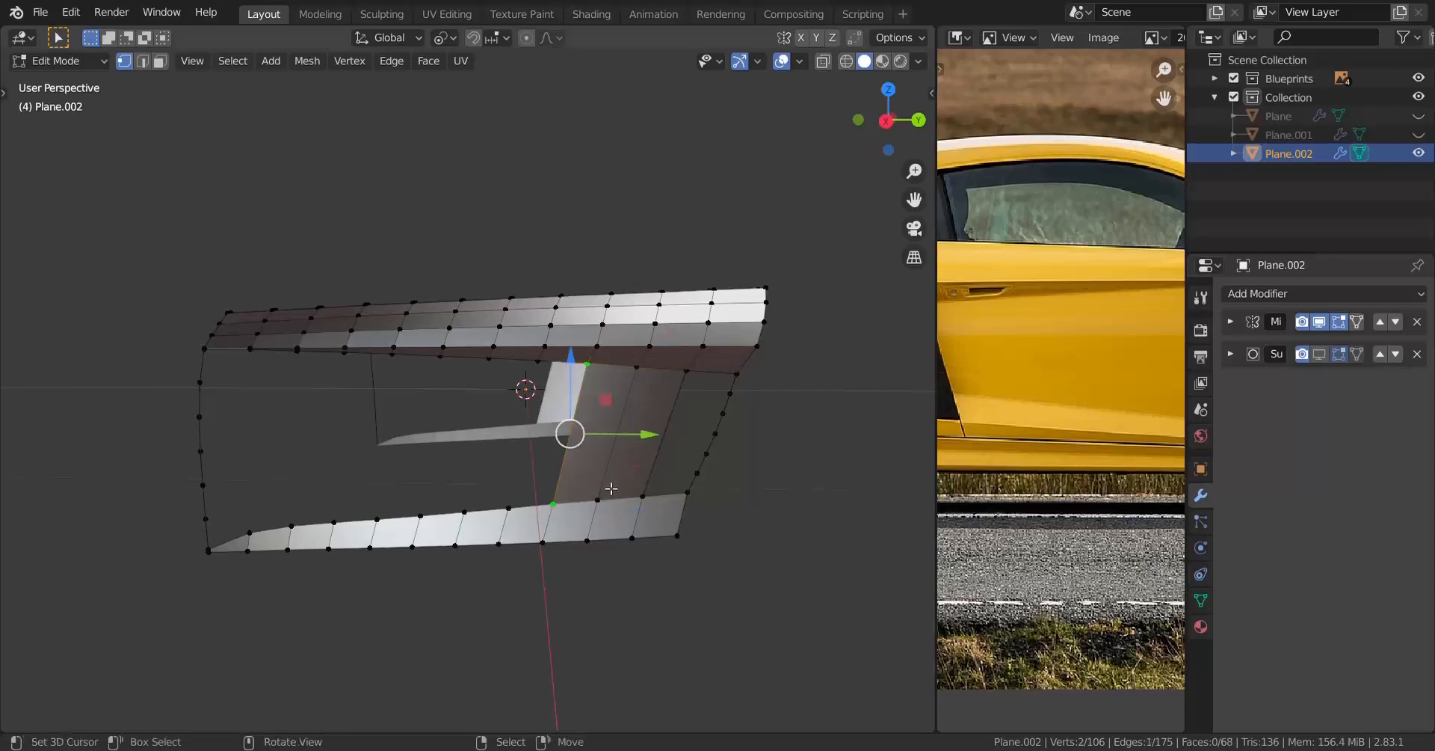
Step: Add five evenly spaced, unslid lengthwise loop cuts across the new middle faces
key("ctrl+r")
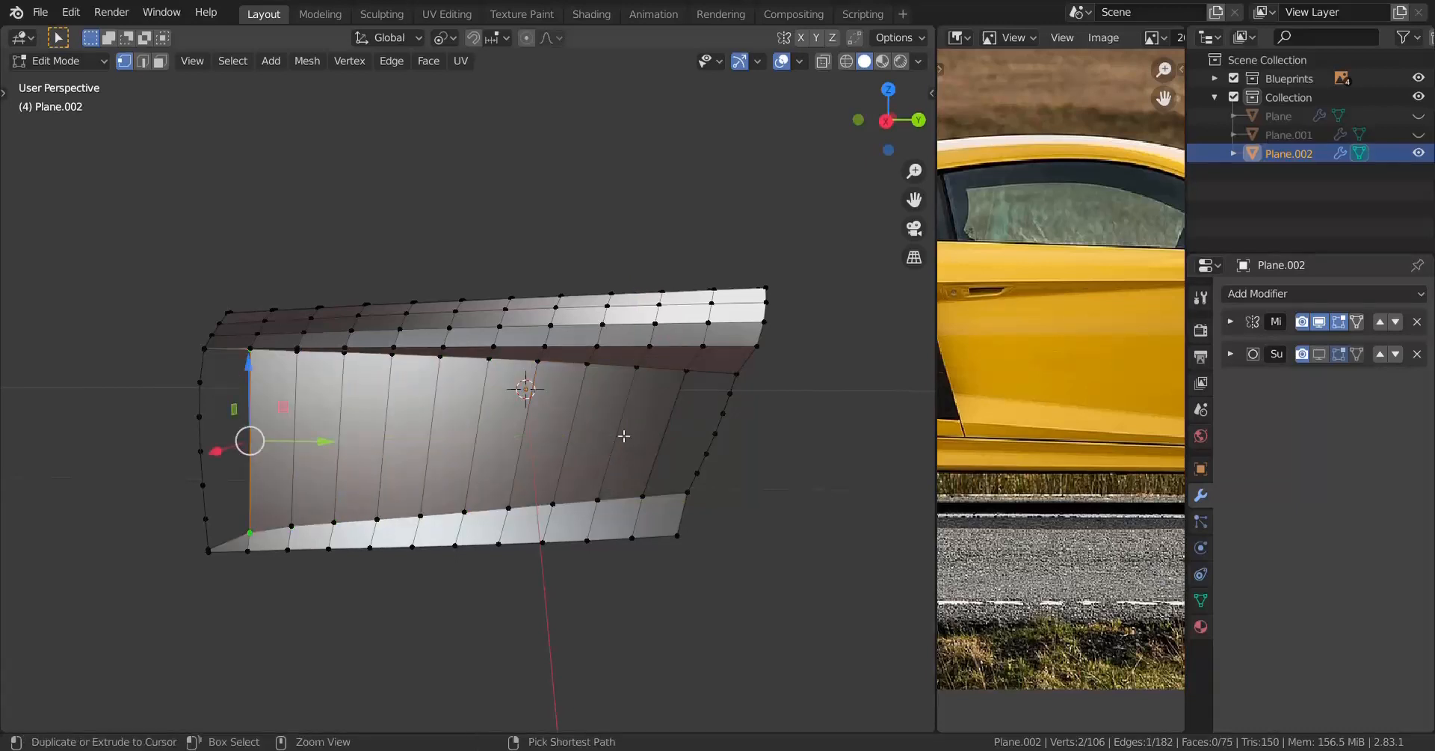
scroll(628, 430, "up", 3)
left_click(628, 429)
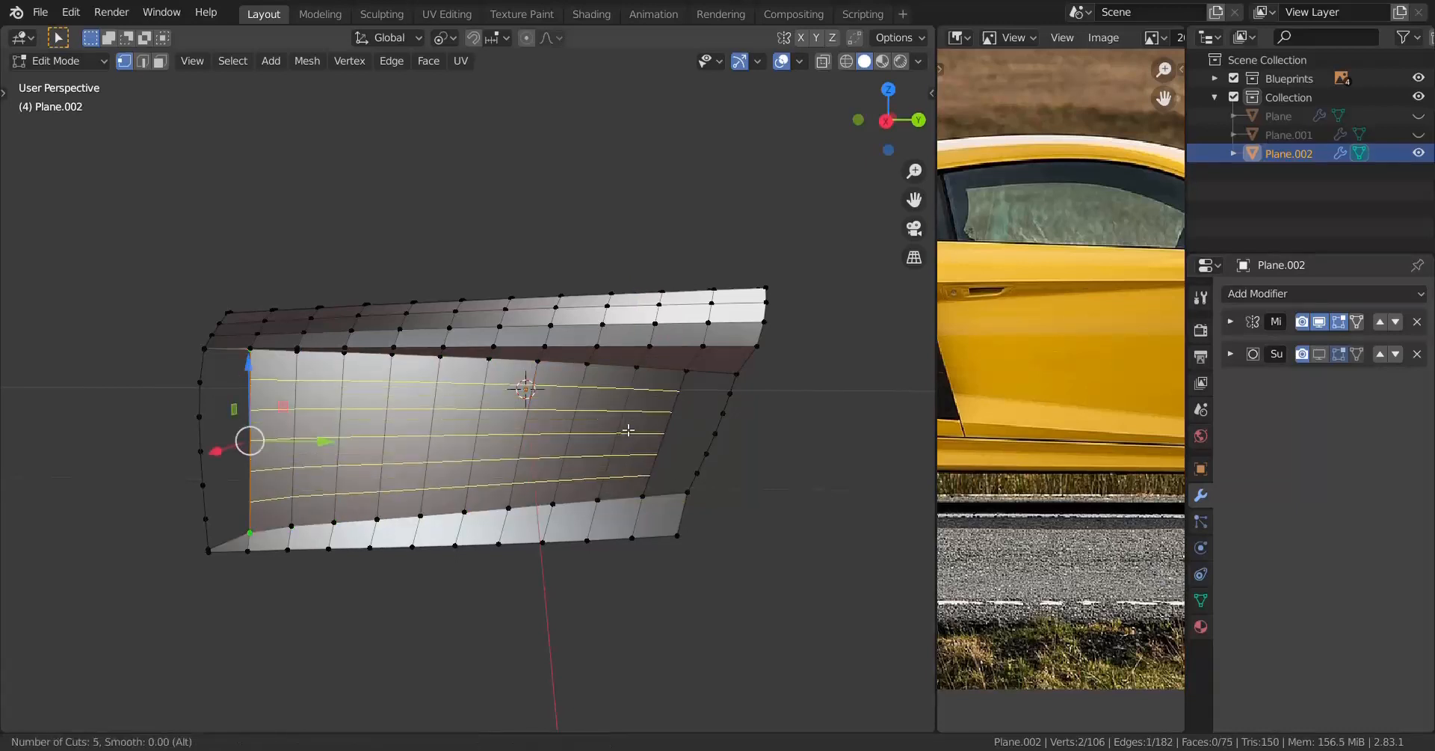
right_click(628, 430)
Step: In back view, push the five new loops outward with Shrink/Fatten by about 0.0054, plus a slight extra push
key("ctrl+KP_1")
scroll(628, 430, "up", 7)
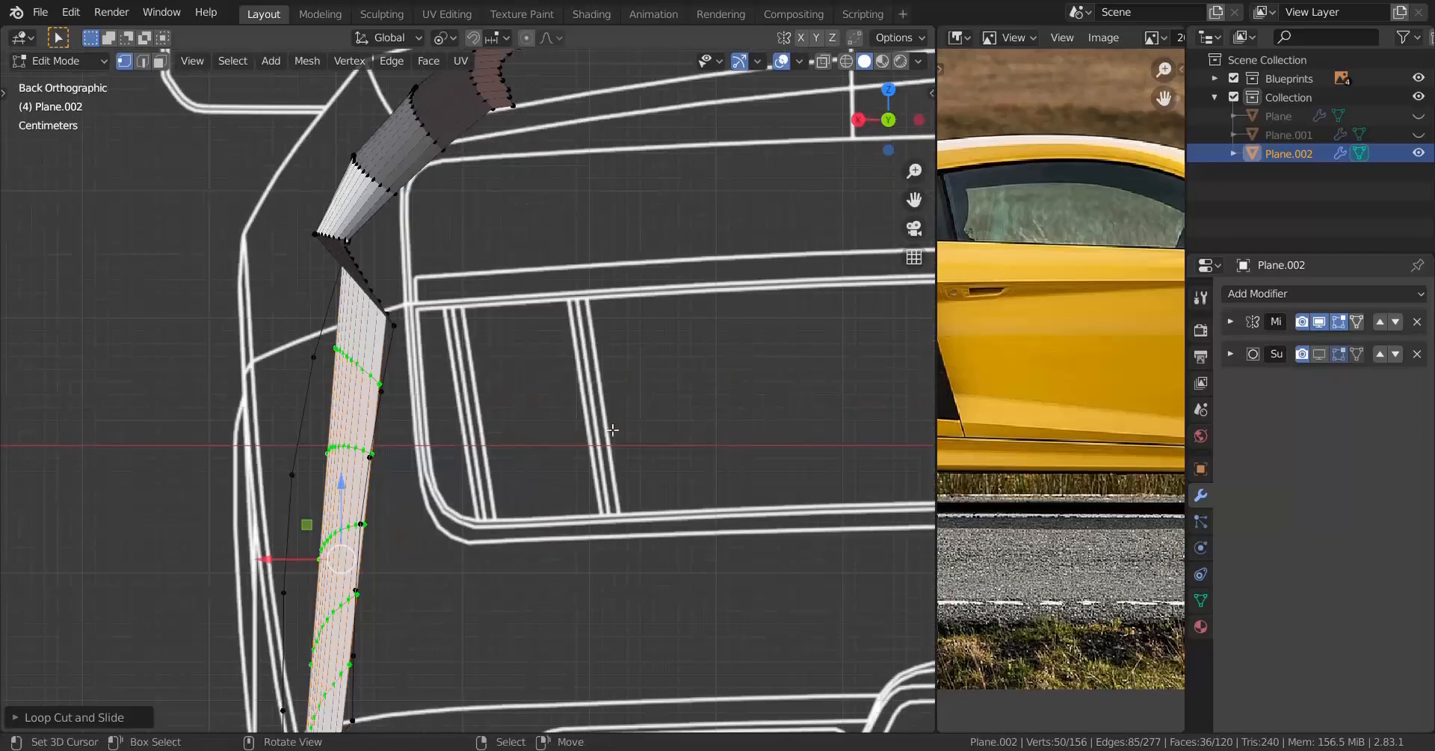
middle_click_drag(523, 424, 600, 339, "shift")
key("alt+s")
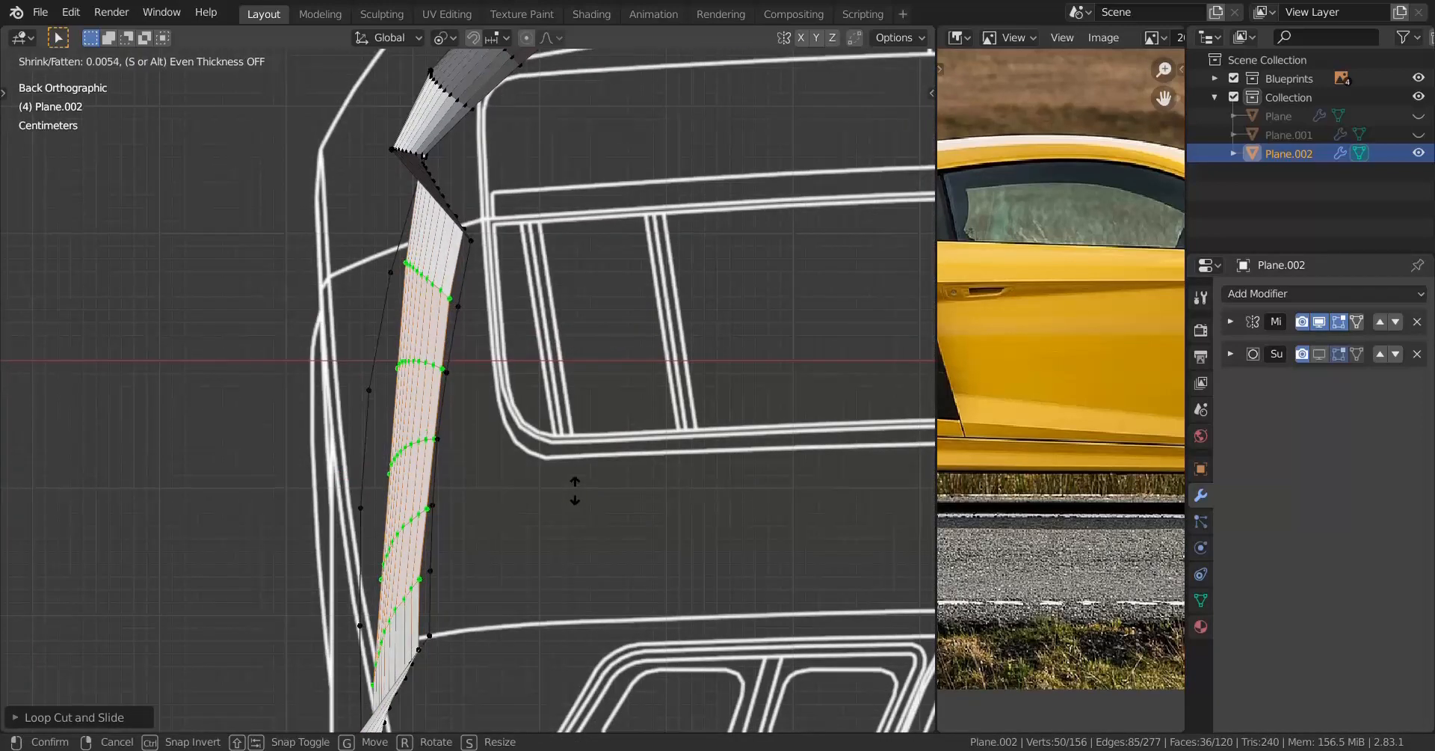
left_click(574, 474)
middle_click_drag(458, 516, 544, 333, "shift")
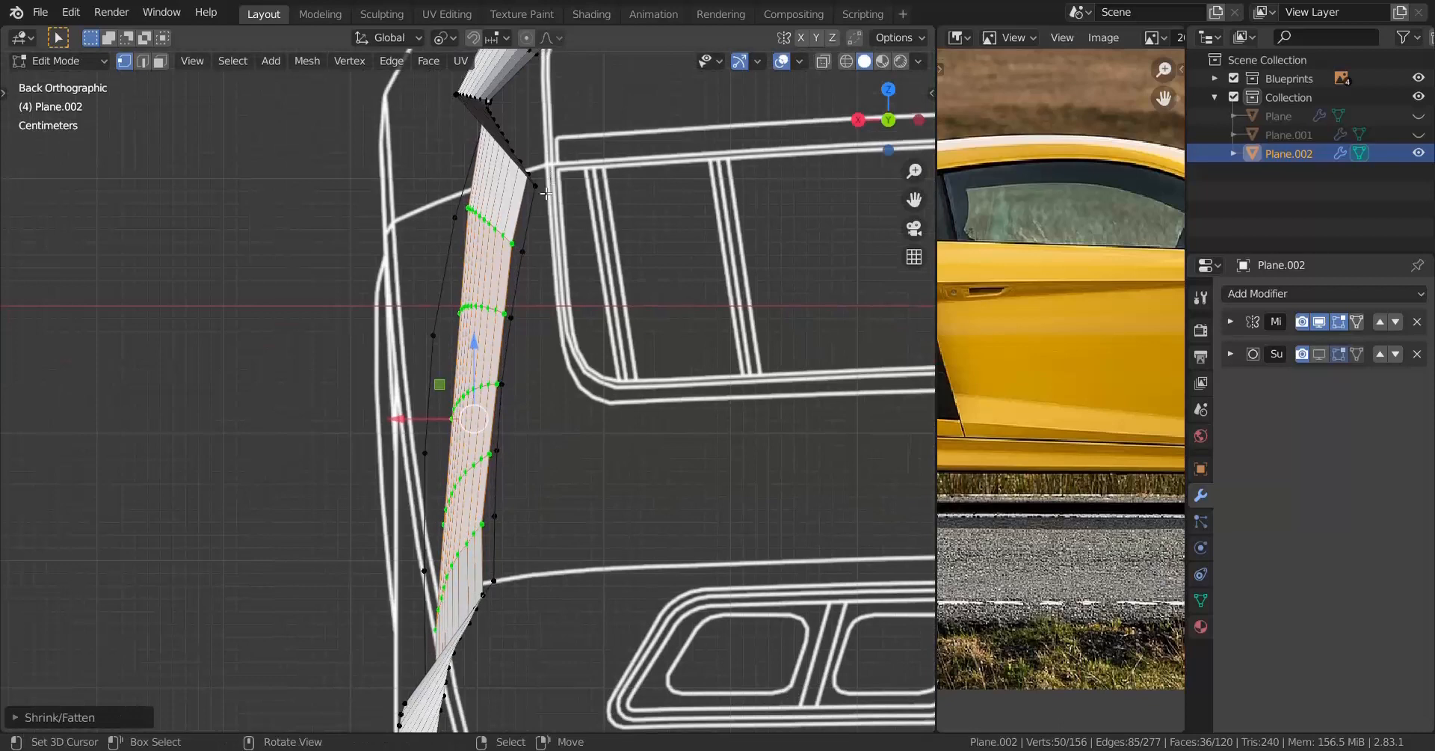
scroll(590, 379, "up", 2)
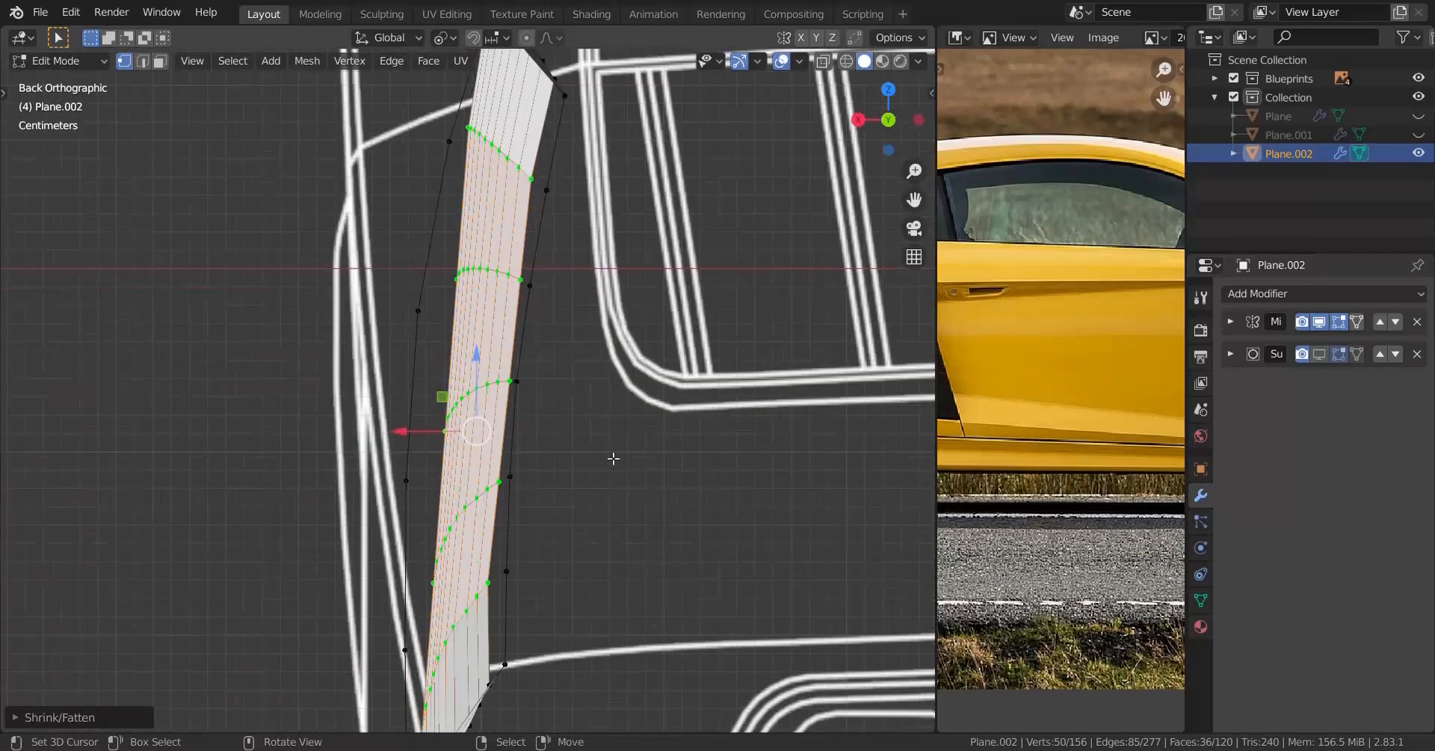
key("alt+s")
left_click(613, 450)
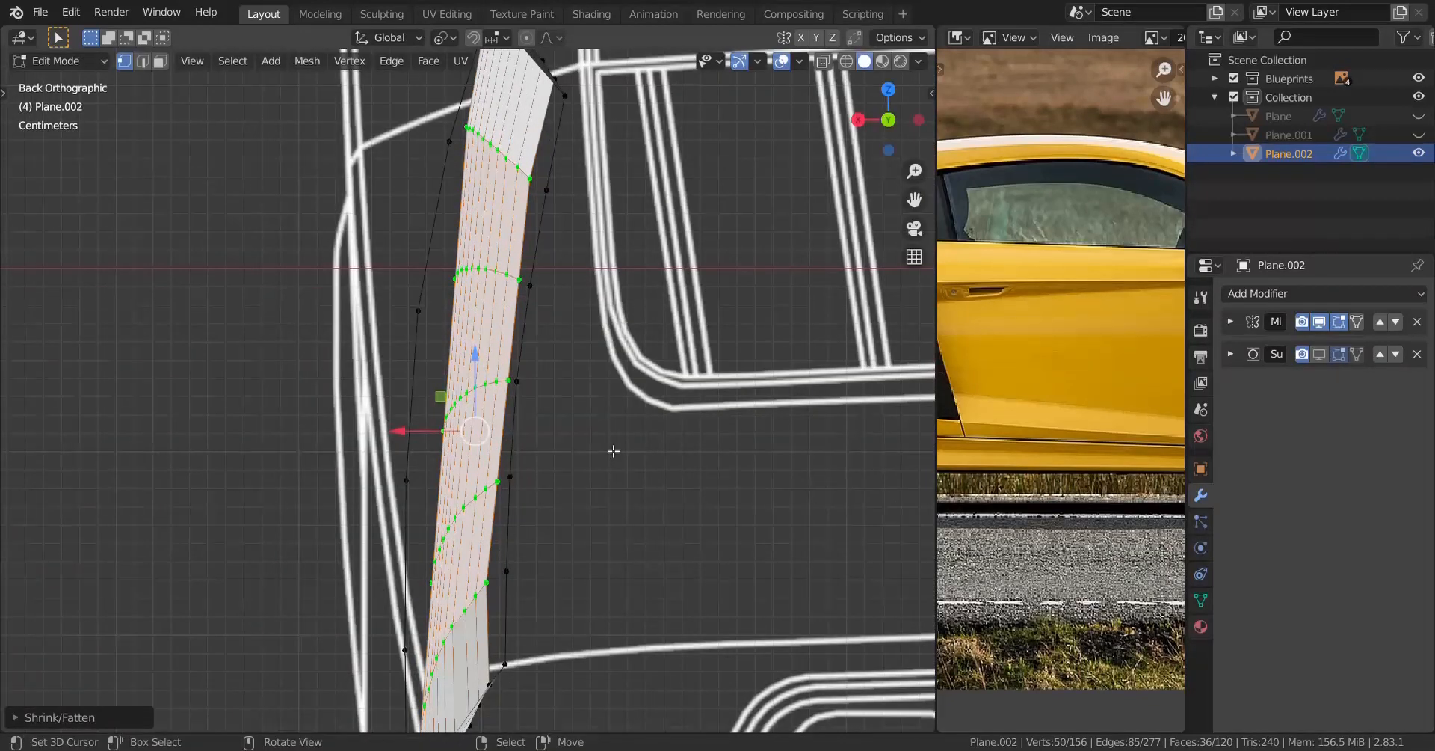
Step: Reduce the selection to the middle three loops and push them outward with Shrink/Fatten by about 0.0043
key("ctrl+KP_Subtract")
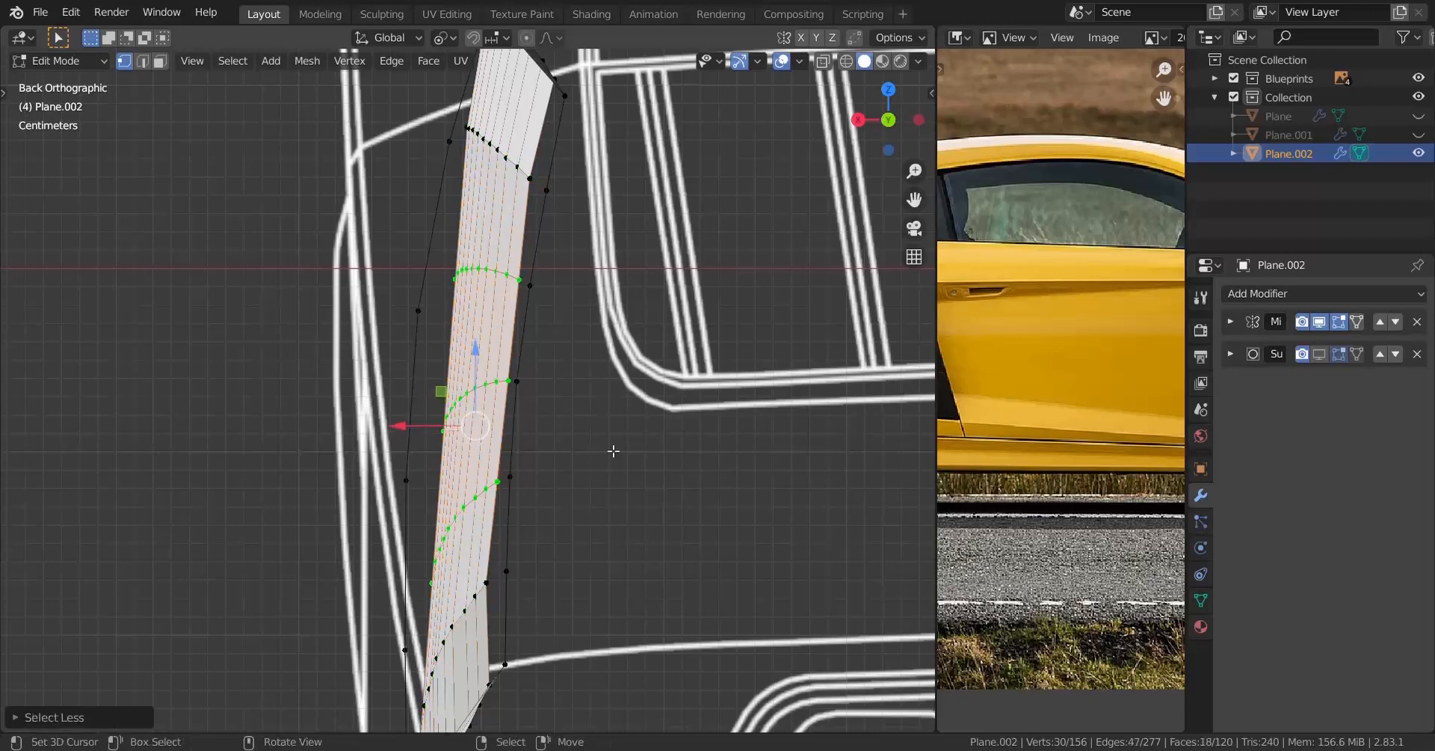
key("alt+s")
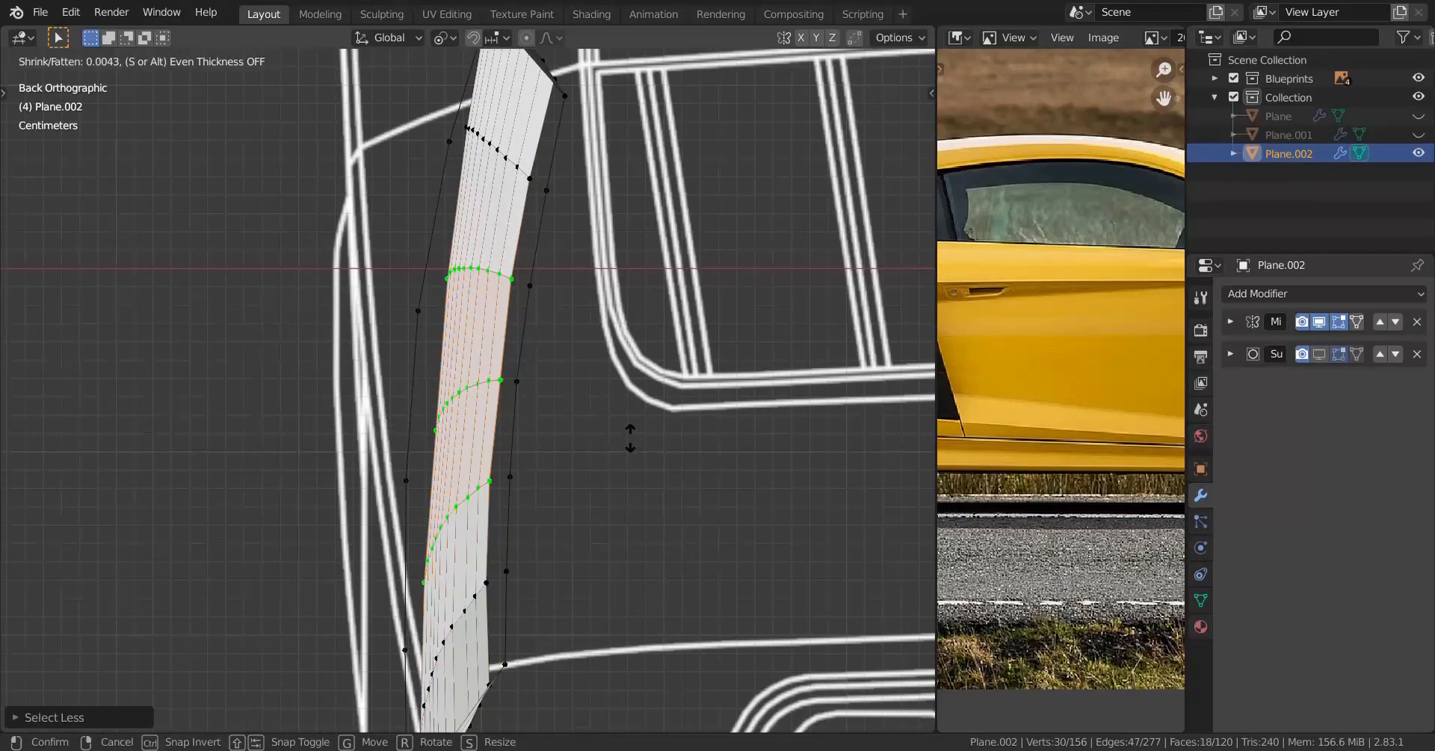
left_click(637, 448)
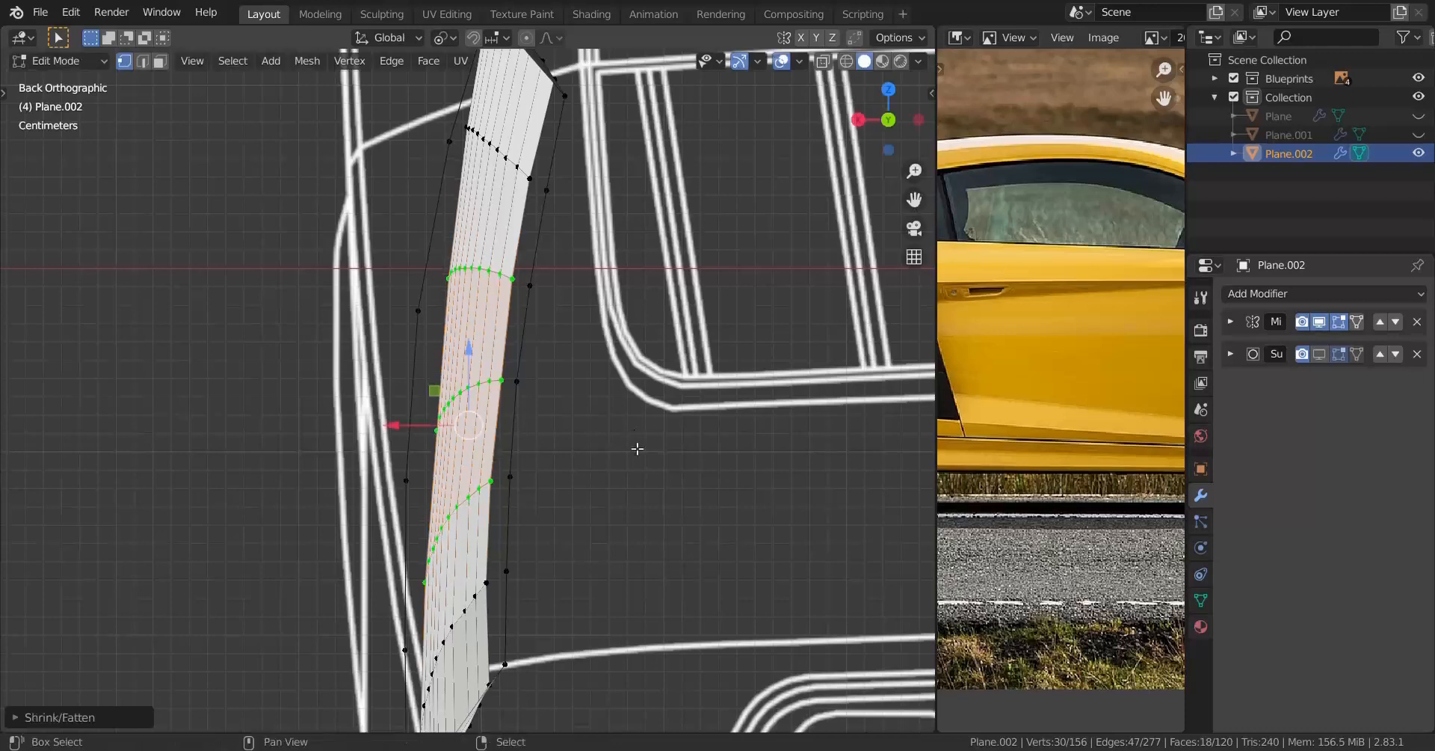
key("n")
key("n")
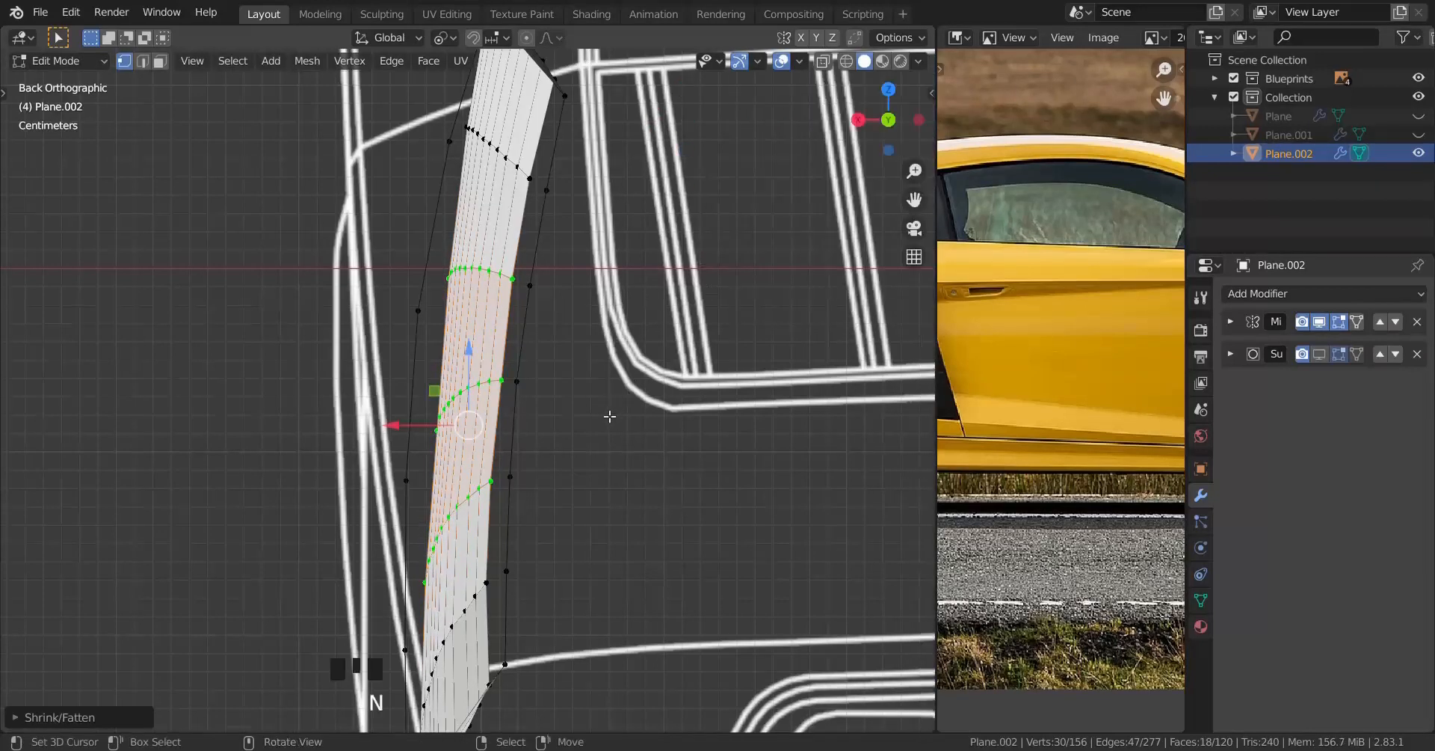
key("ctrl+z")
key("ctrl+z")
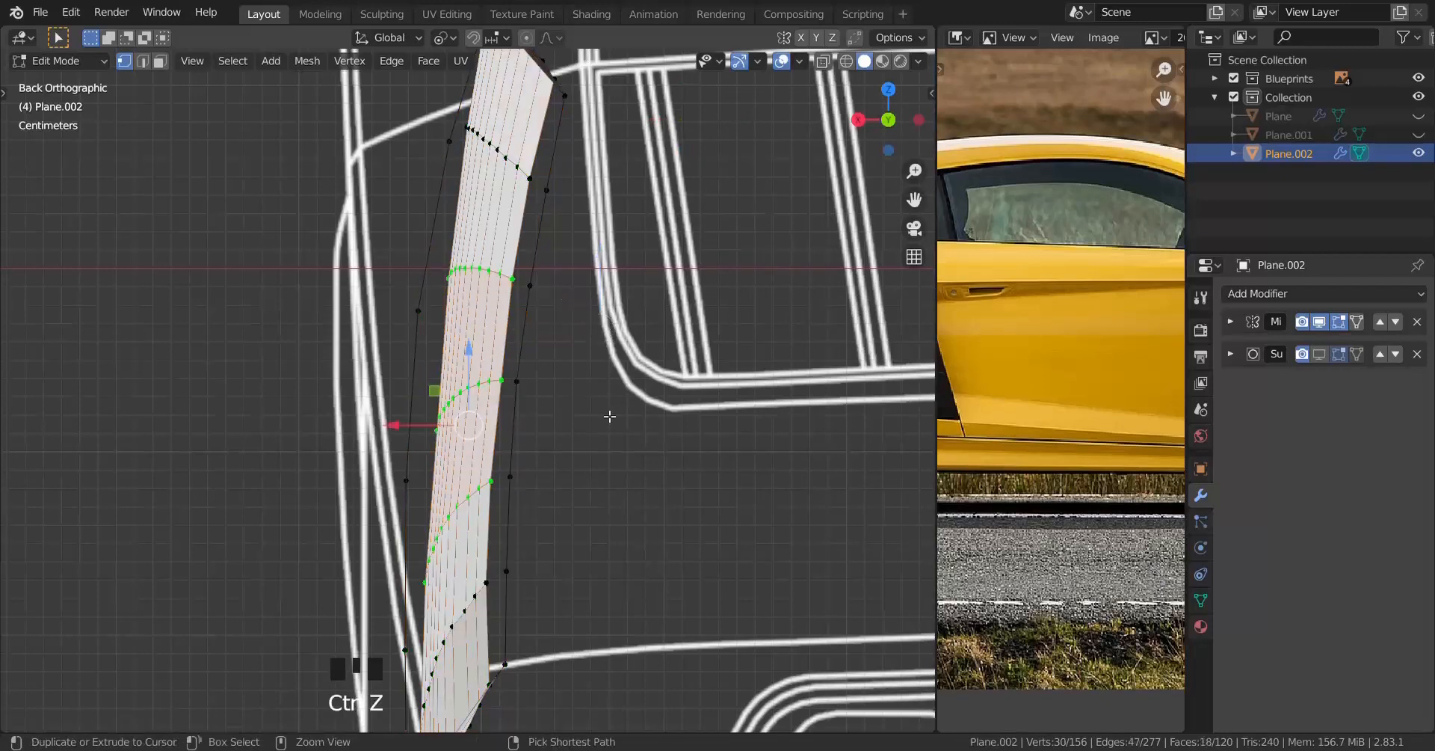
Step: Reduce the selection to the single middle loop and push it outward with Shrink/Fatten by about 0.0019
key("ctrl+KP_Subtract")
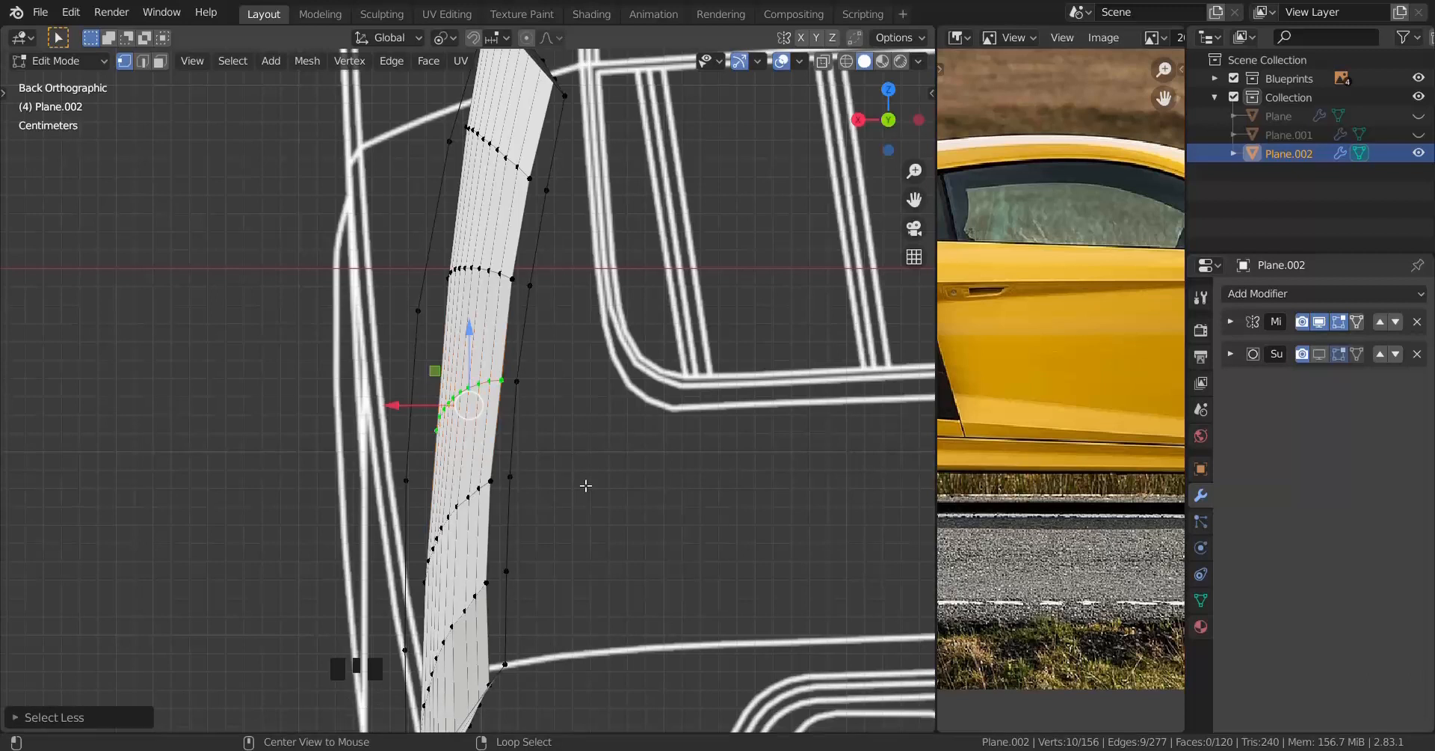
key("alt+s")
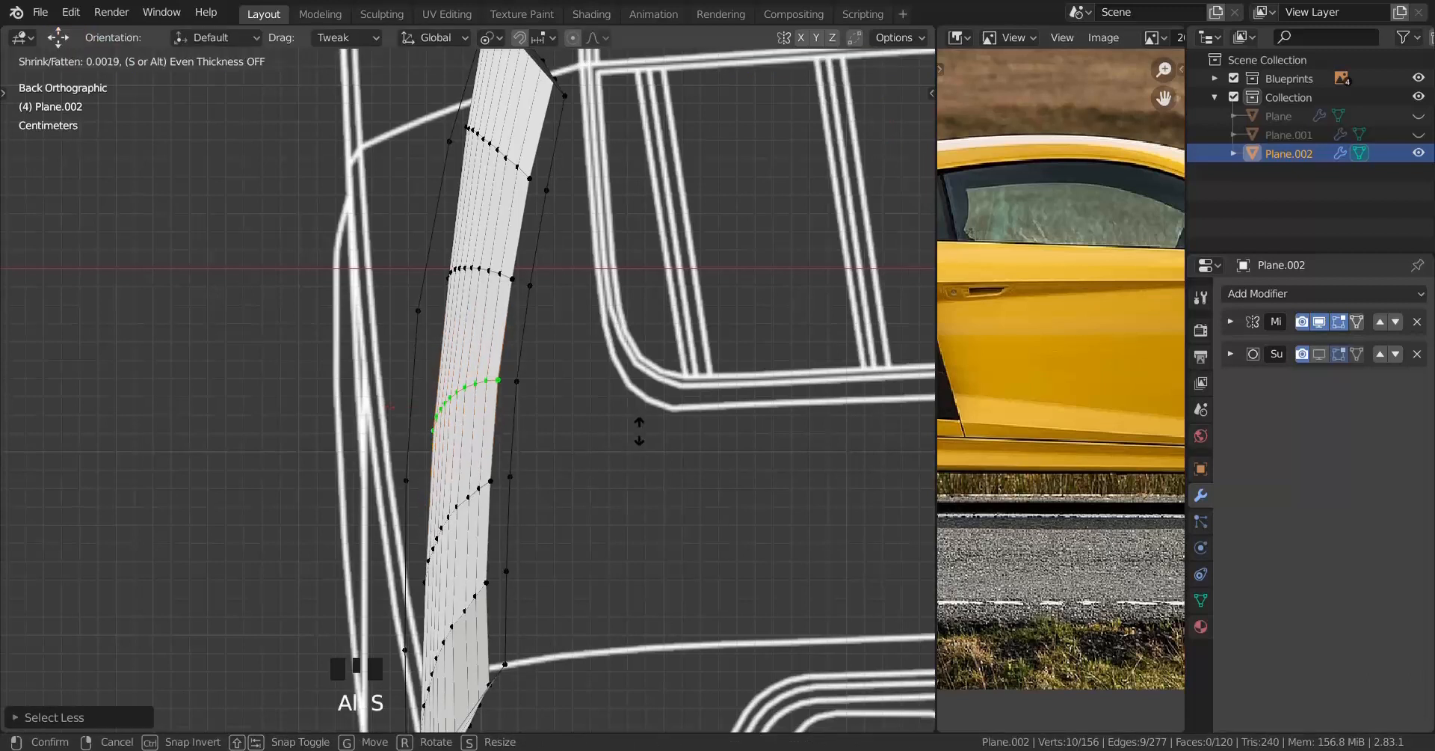
left_click(640, 437)
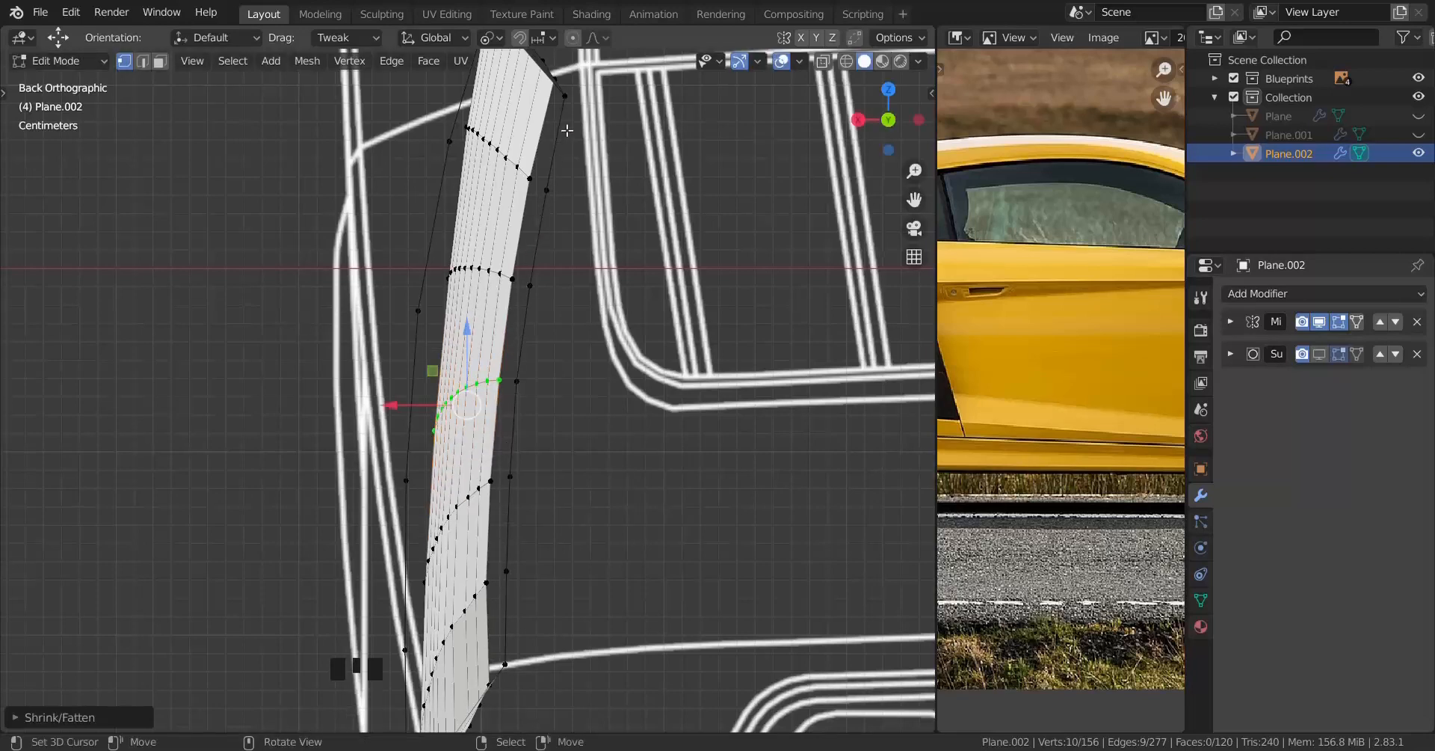
Step: Fill the open rear column with faces between the middle grid and the curved rear edge
scroll(567, 130, "down", 6)
middle_click_drag(567, 130, 485, 367)
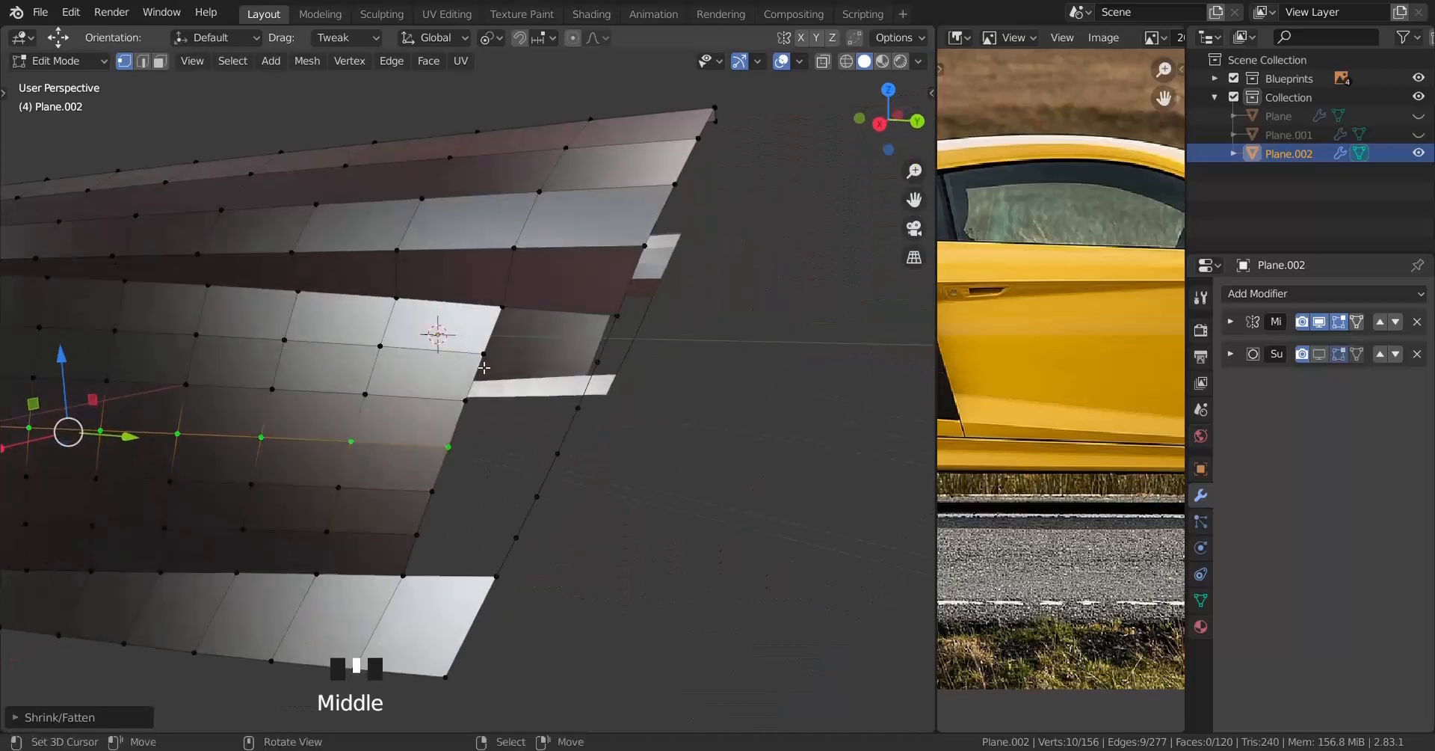
right_click(537, 277)
right_click(516, 317)
right_click(623, 323, "shift")
scroll(613, 352, "down", 1)
key("f")
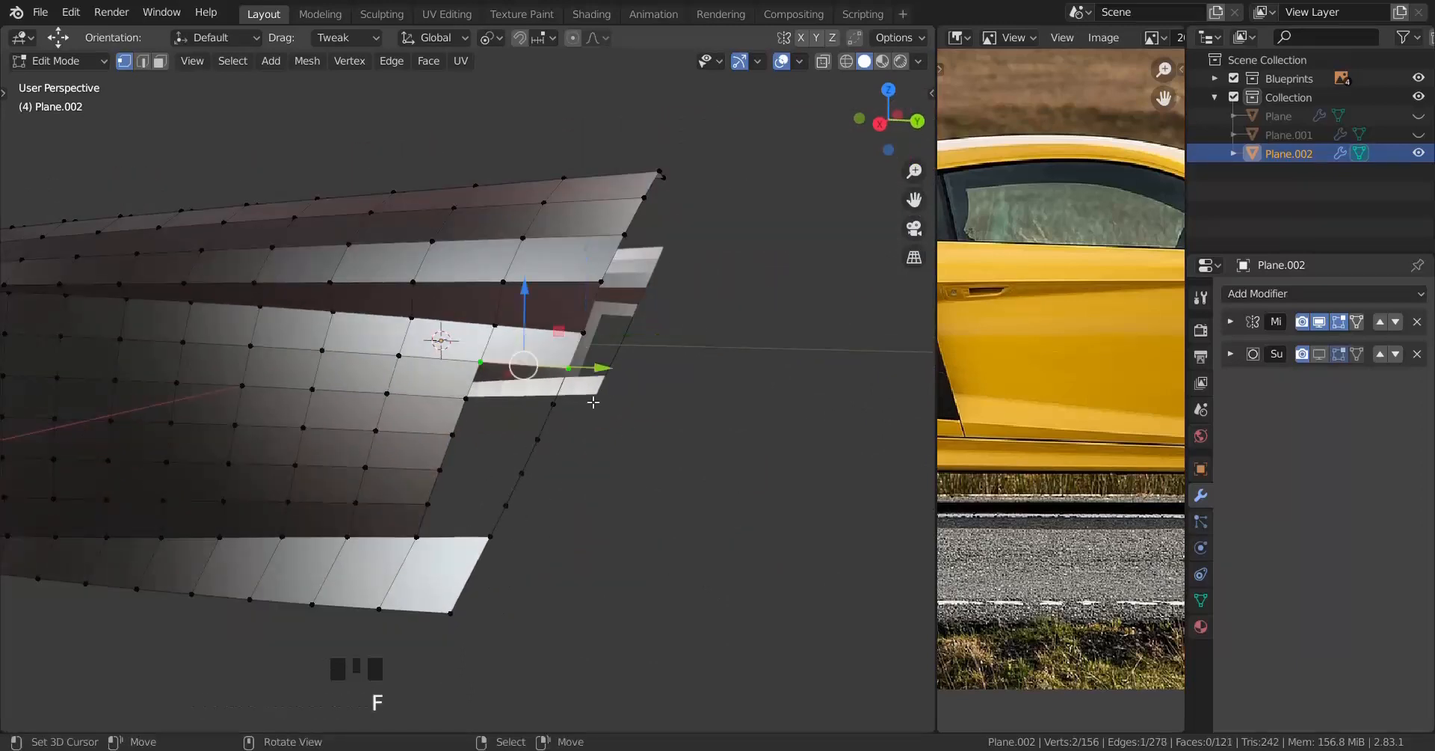
key("f")
key("f")
key("f")
key("f")
key("f")
key("f")
key("f")
Step: Connect the five cut vertices of the curved front edge to the matching vertices of the middle grid with edges
middle_click_drag(593, 402, 412, 482)
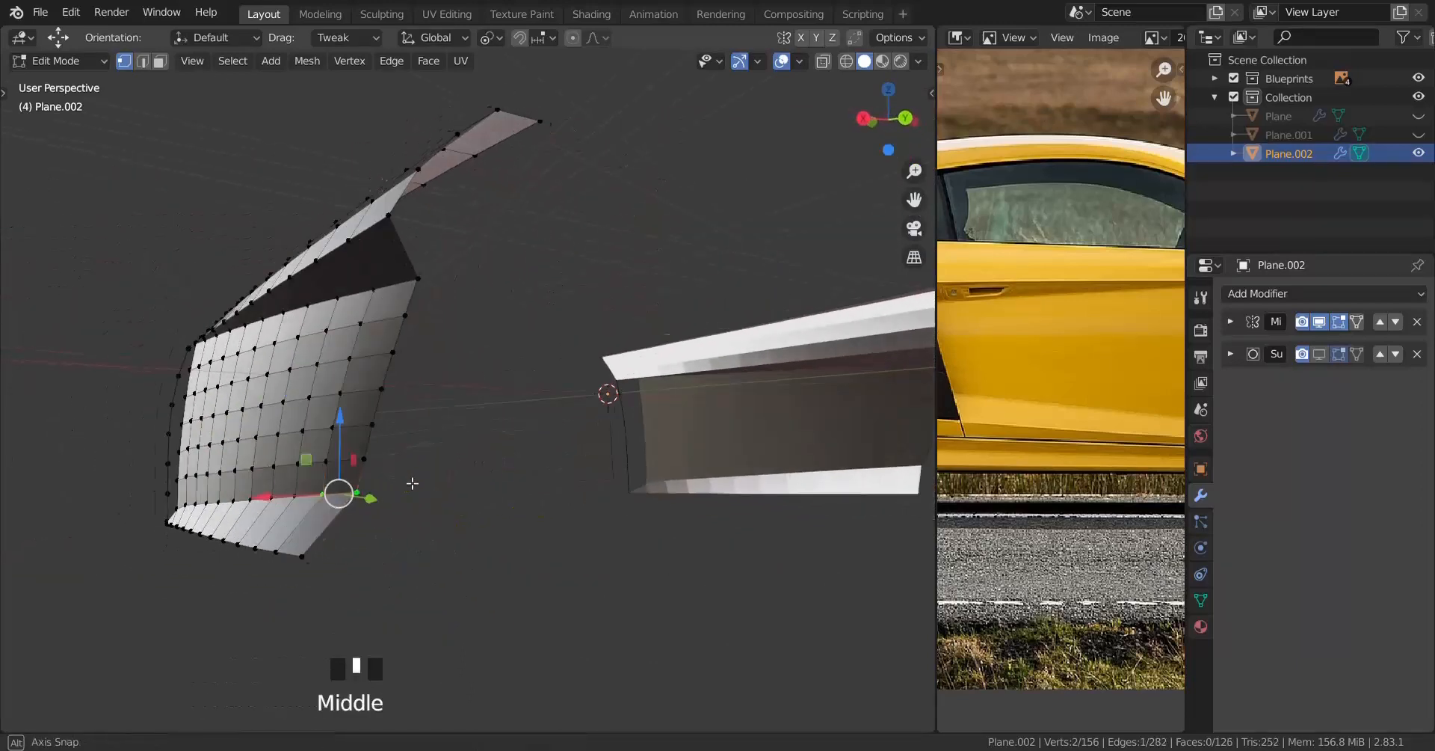
scroll(412, 483, "down", 2)
scroll(586, 458, "up", 2)
middle_click_drag(586, 458, 477, 415, "shift")
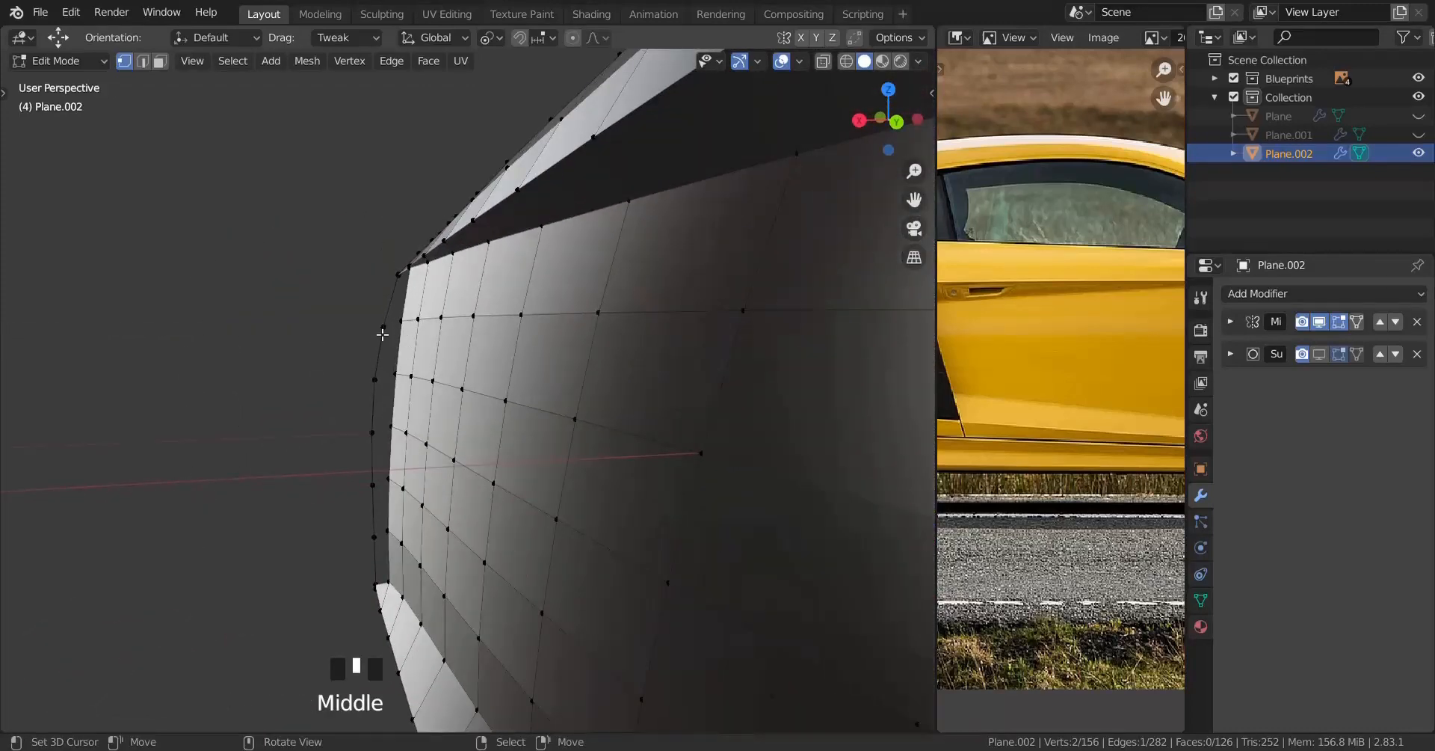
middle_click_drag(382, 334, 448, 397)
scroll(447, 397, "up", 2)
right_click(402, 358)
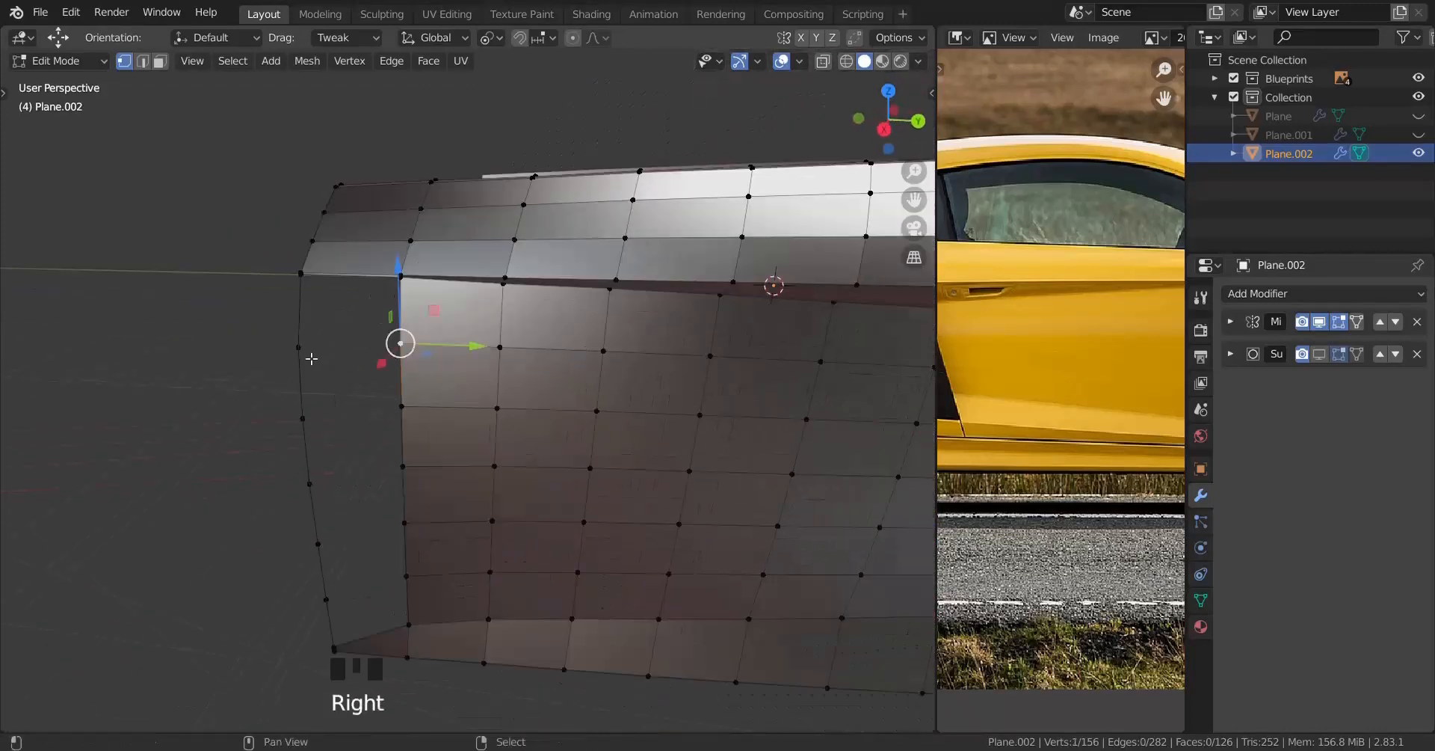
right_click(311, 359, "shift")
middle_click_drag(335, 391, 339, 379, "shift")
key("f")
right_click(330, 390)
right_click(416, 390, "shift")
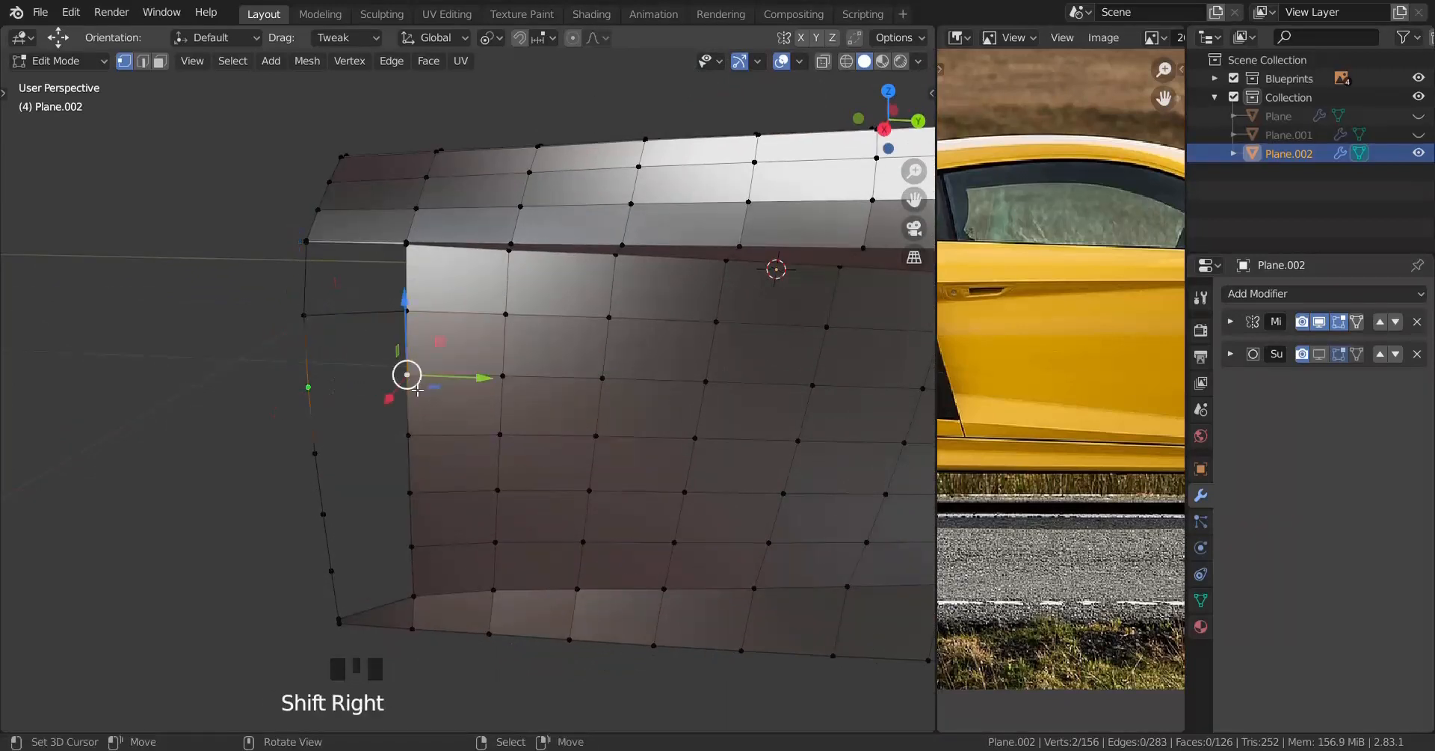
right_click(314, 451)
right_click(409, 440, "shift")
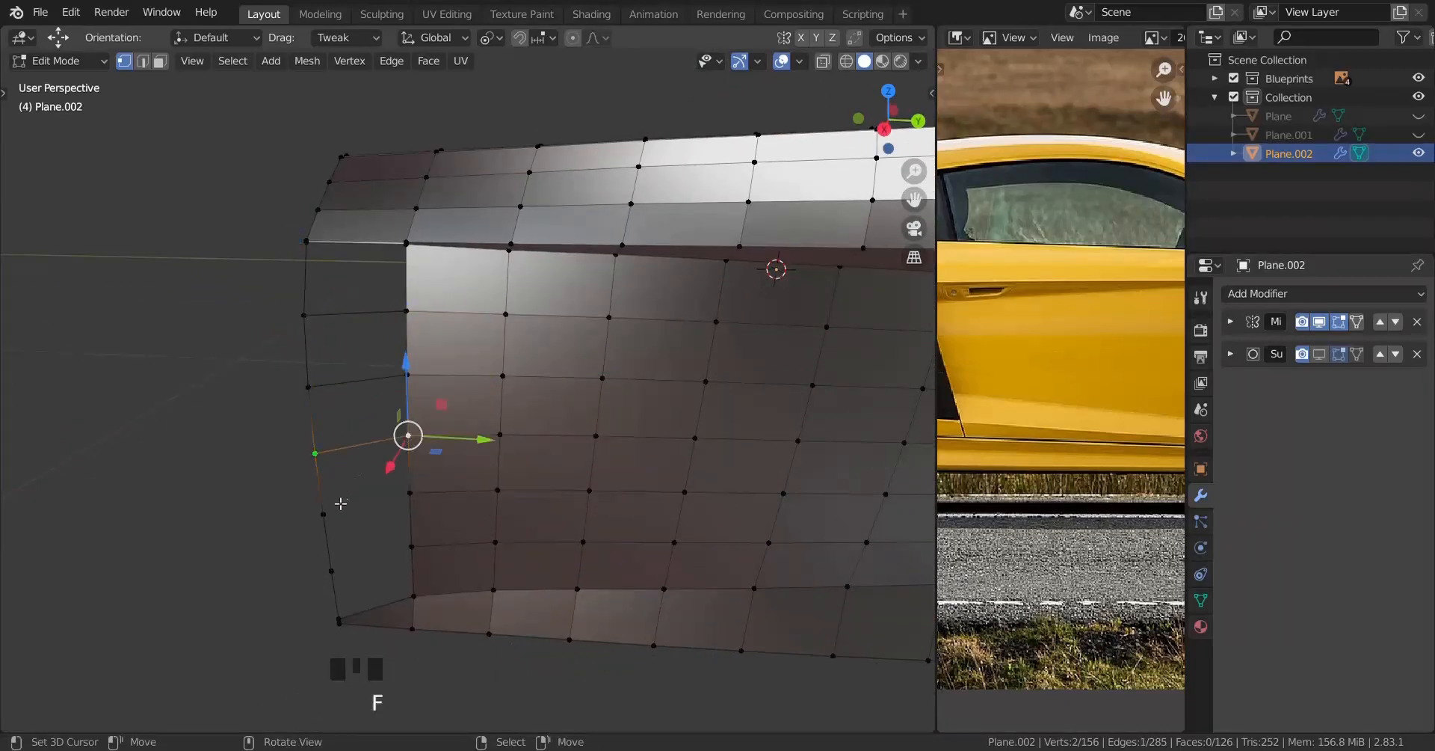
key("f")
key("ctrl+z")
right_click(408, 501, "shift")
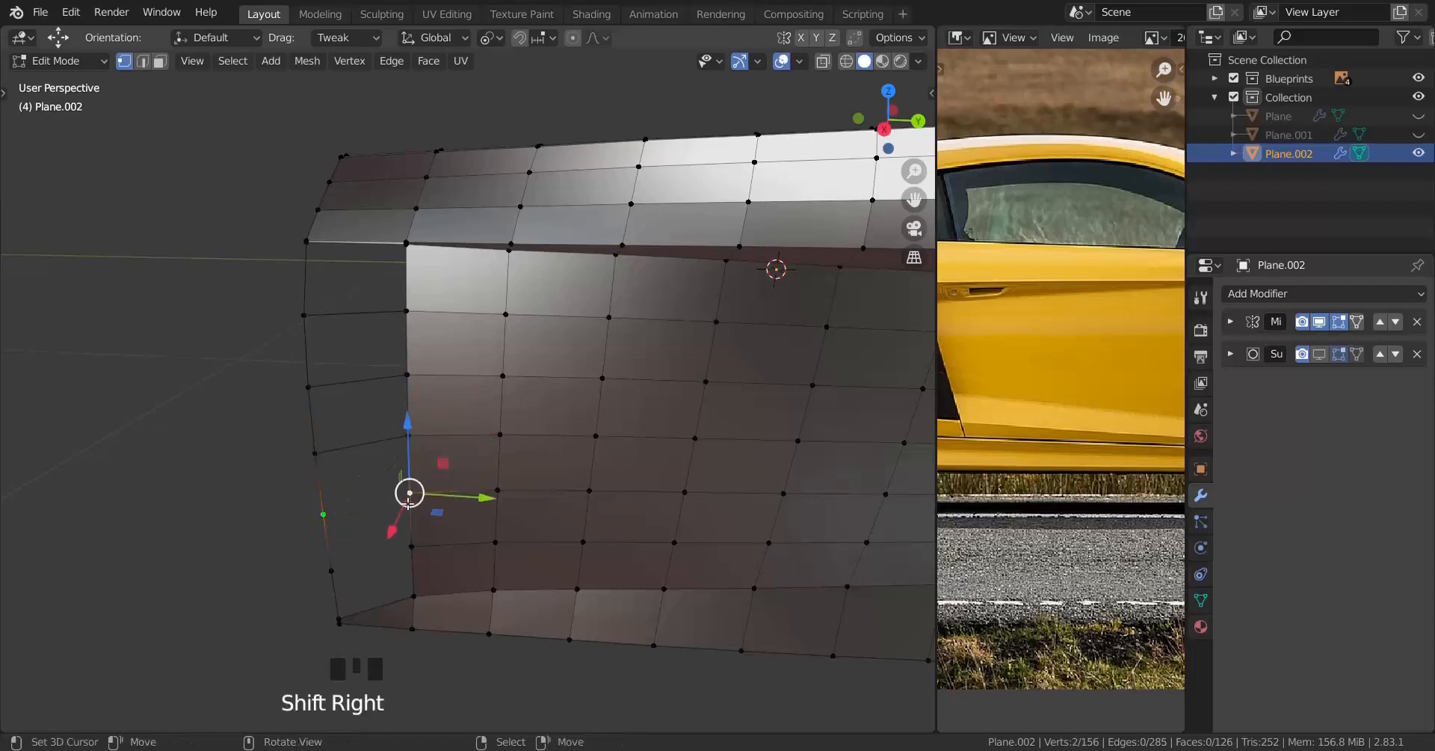
right_click(340, 574)
right_click(397, 551, "shift")
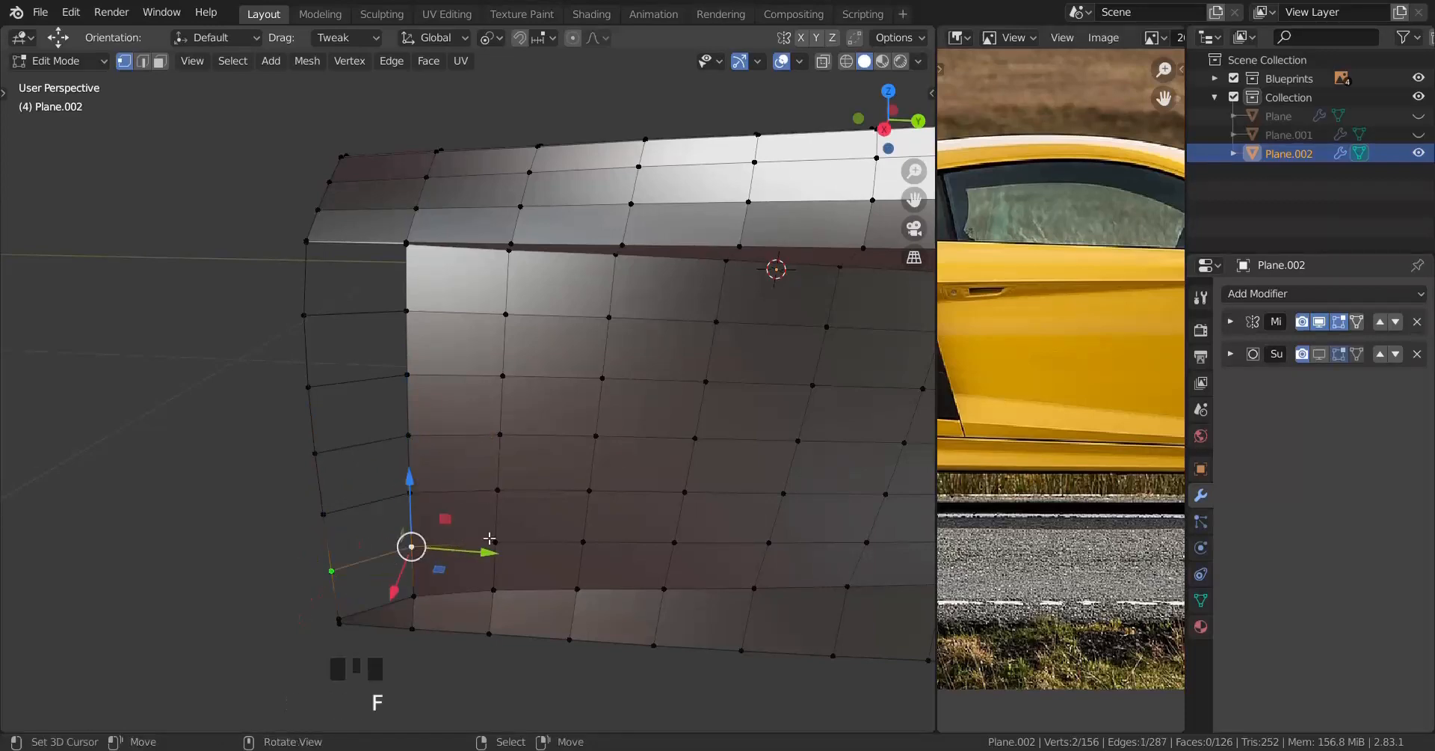
Step: Hide the middle section's lower and upper boundary vertex rows together with their front corner vertices
middle_click_drag(490, 539, 478, 441, "shift")
right_click(508, 463, "alt")
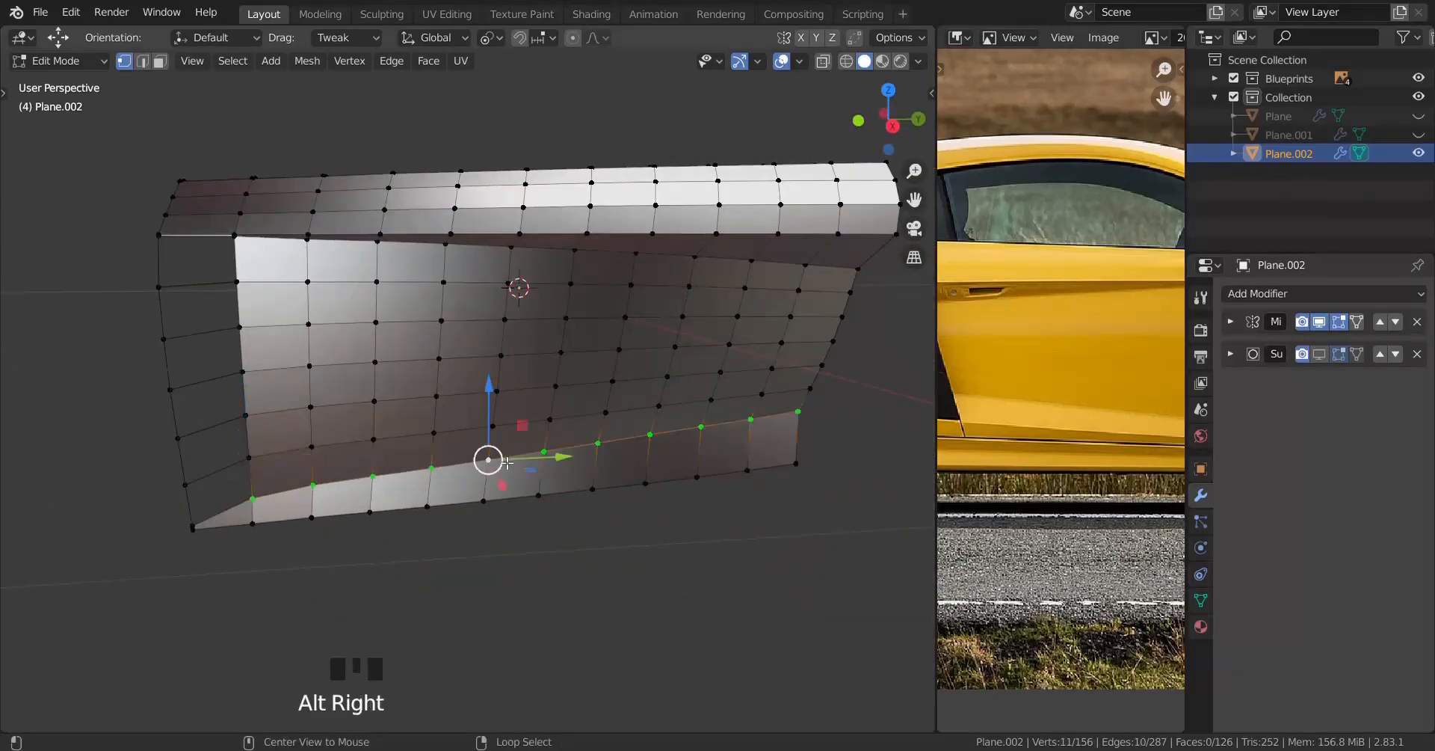
right_click(183, 524, "shift")
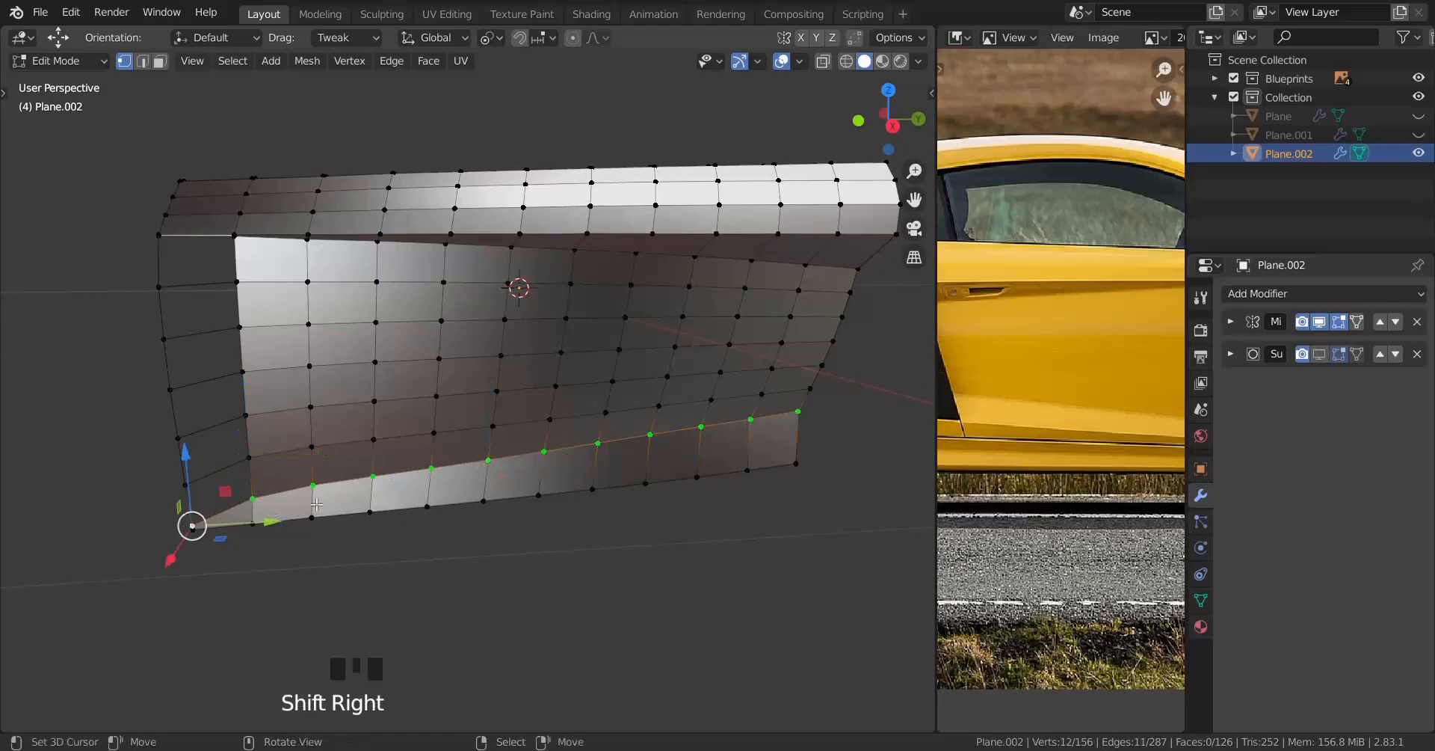
key("h")
middle_click_drag(317, 504, 418, 359)
right_click(425, 230, "alt")
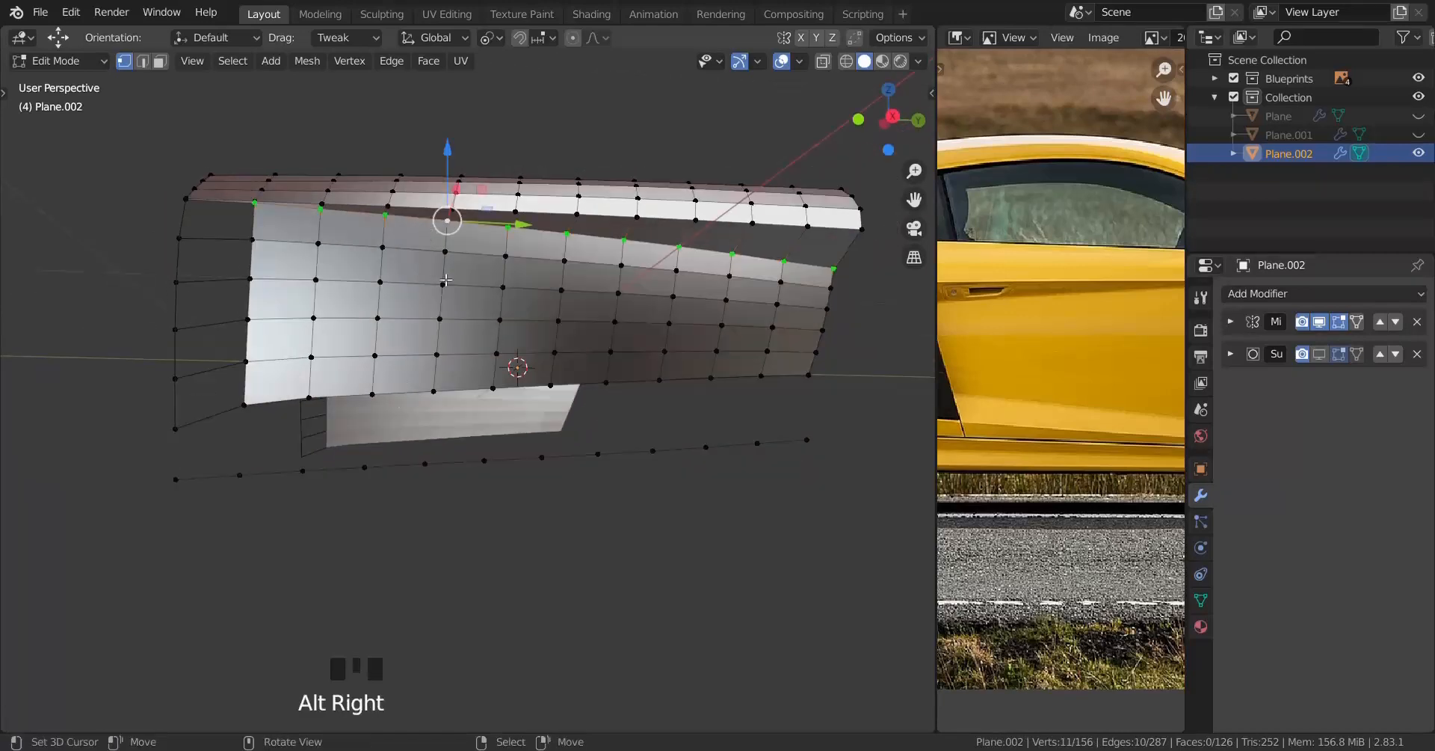
right_click(186, 200, "shift")
key("h")
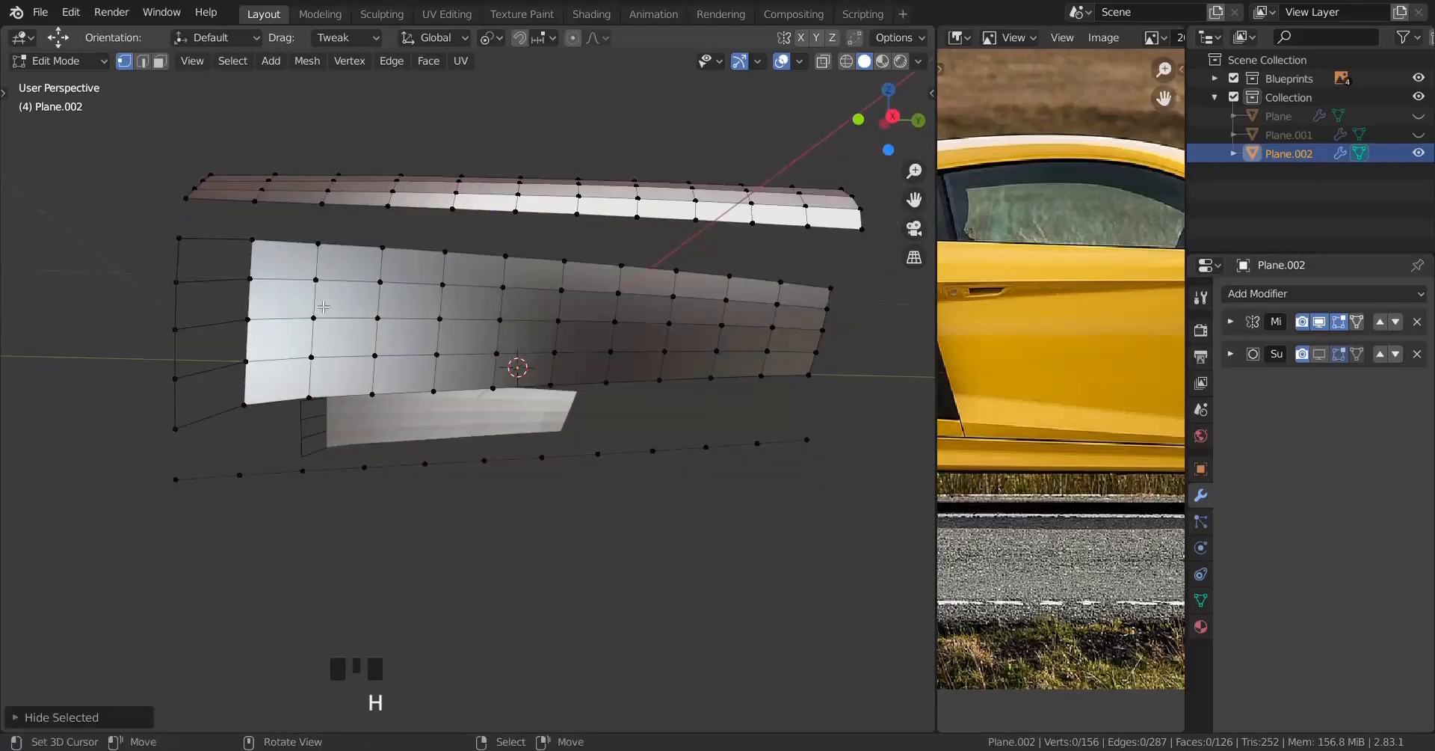
Step: Select the linked upper panel and the bottom strip's lower row and hide both
key("l")
key("l")
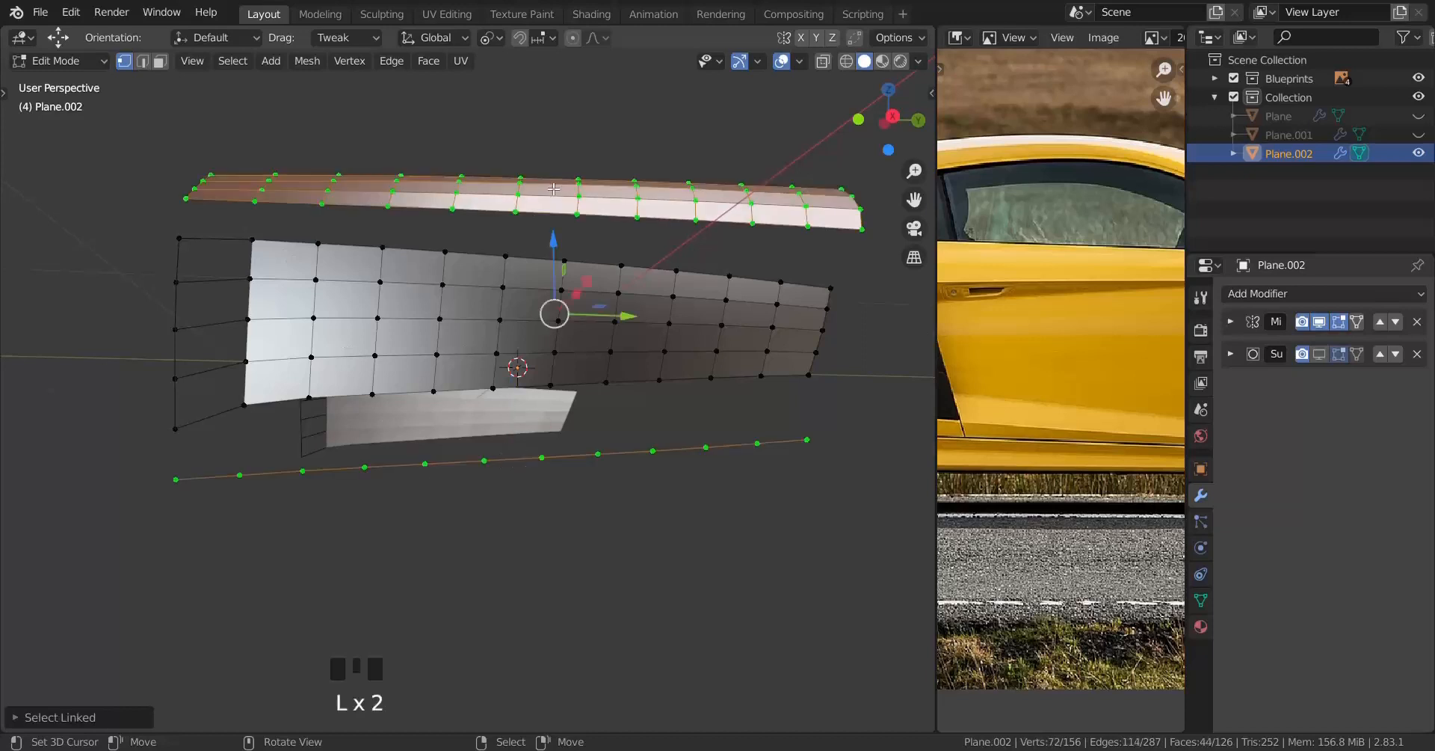
key("h")
Step: Shear the middle grid's top vertex row in top view to line its front end up with the front edge's inner corner vertex
middle_click_drag(535, 212, 377, 370)
middle_click_drag(383, 273, 362, 295)
right_click(452, 294, "alt")
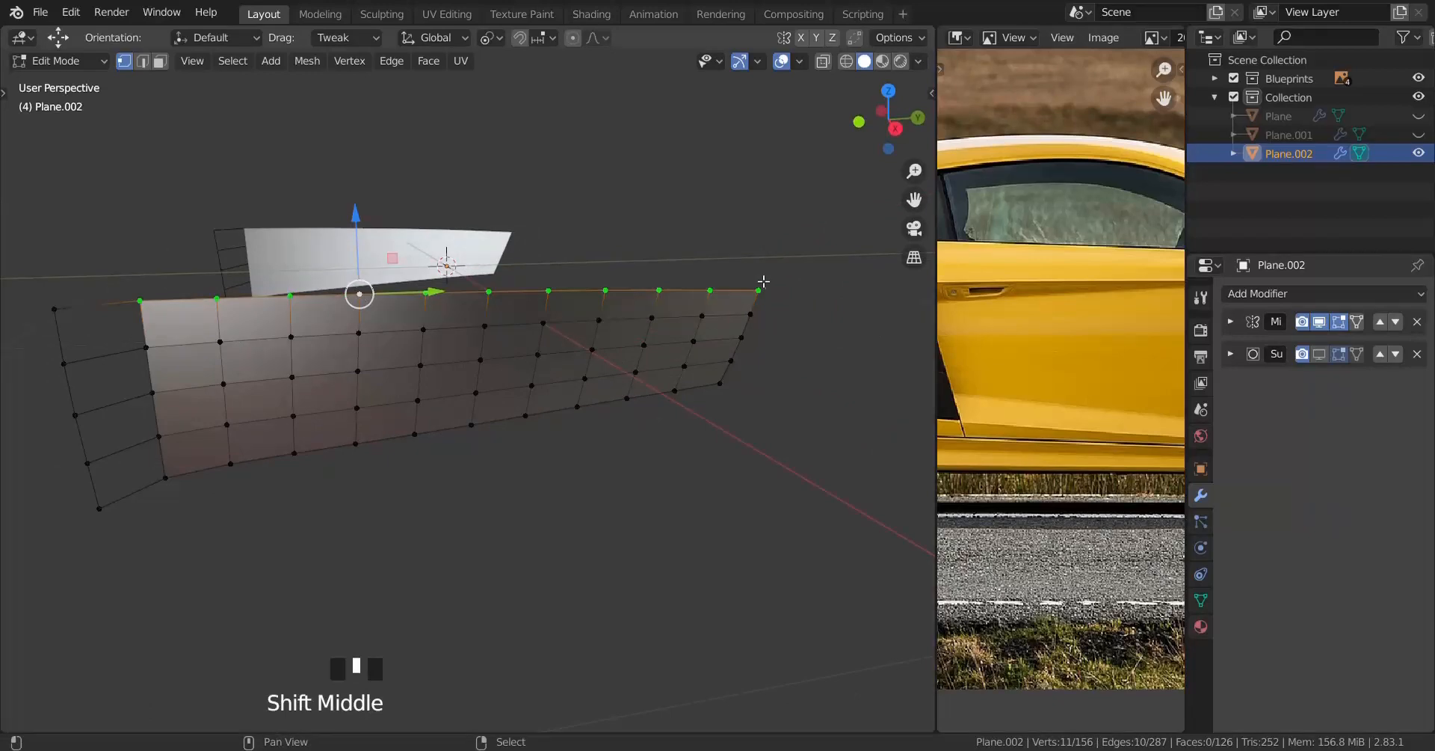
right_click(761, 288, "shift")
right_click(760, 288, "shift")
right_click(761, 287, "shift")
key("KP_7")
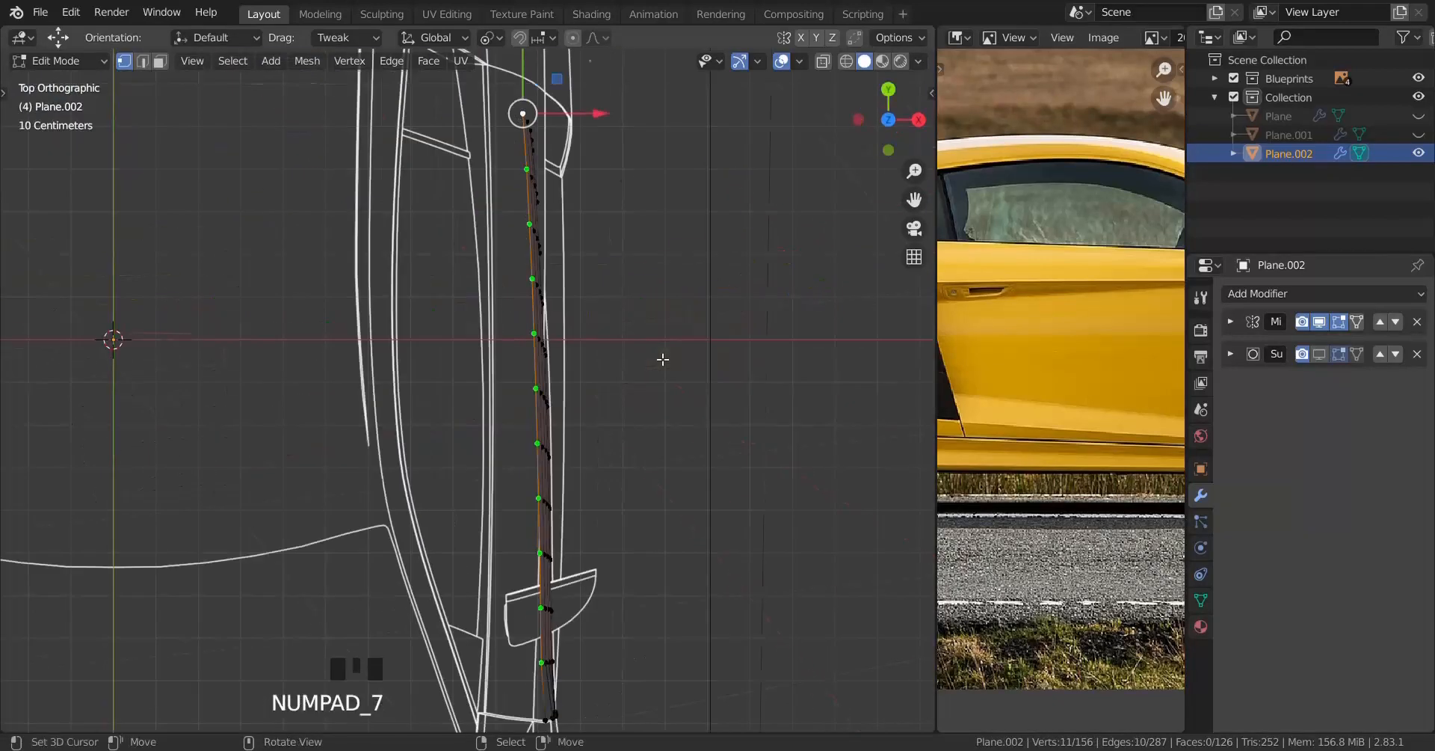
middle_click_drag(651, 374, 464, 368, "shift")
scroll(519, 519, "up", 3)
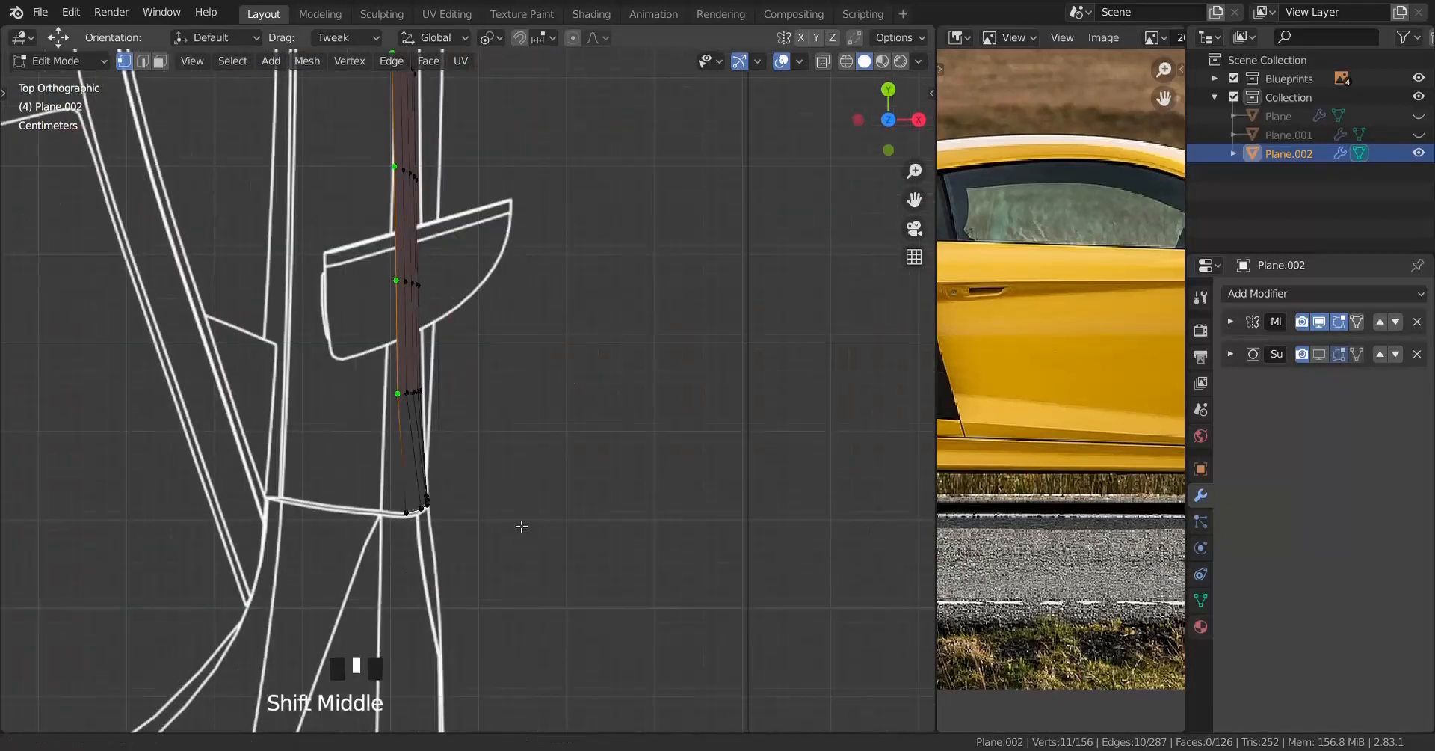
key("shift+ctrl+alt+s")
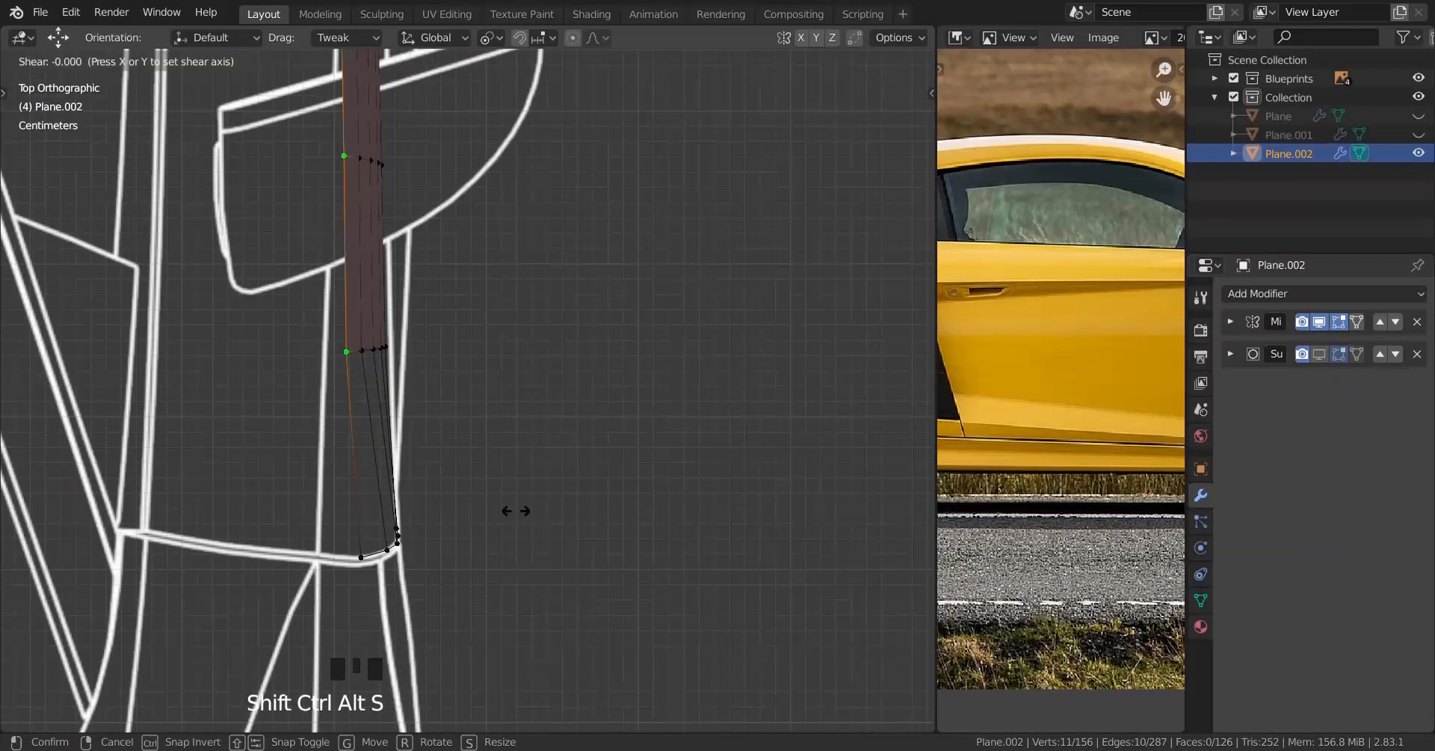
left_click(477, 378)
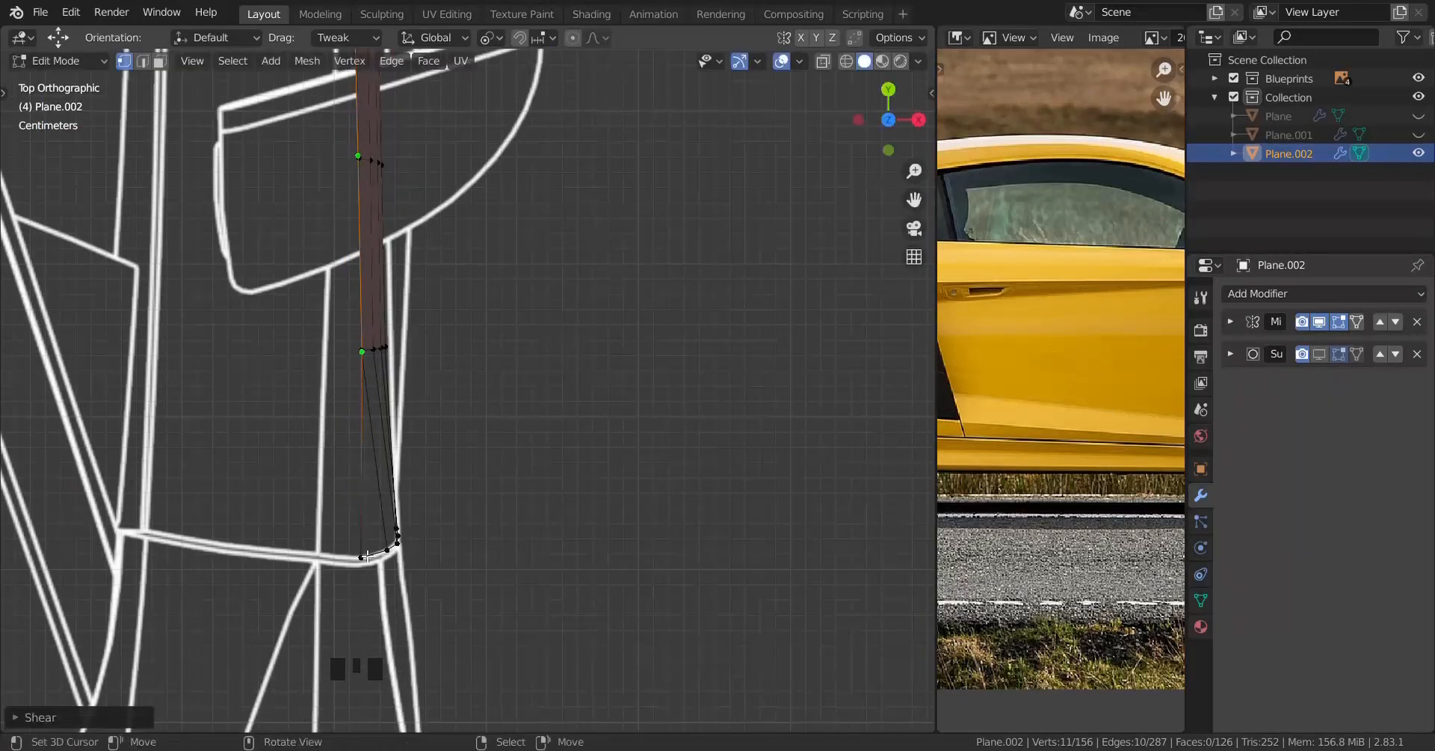
middle_click_drag(372, 297, 454, 370, "shift")
key("ctrl+z")
Step: Select the middle grid's second vertex row from the top and shear it by -0.011 in top view toward the door outline
scroll(554, 263, "down", 2)
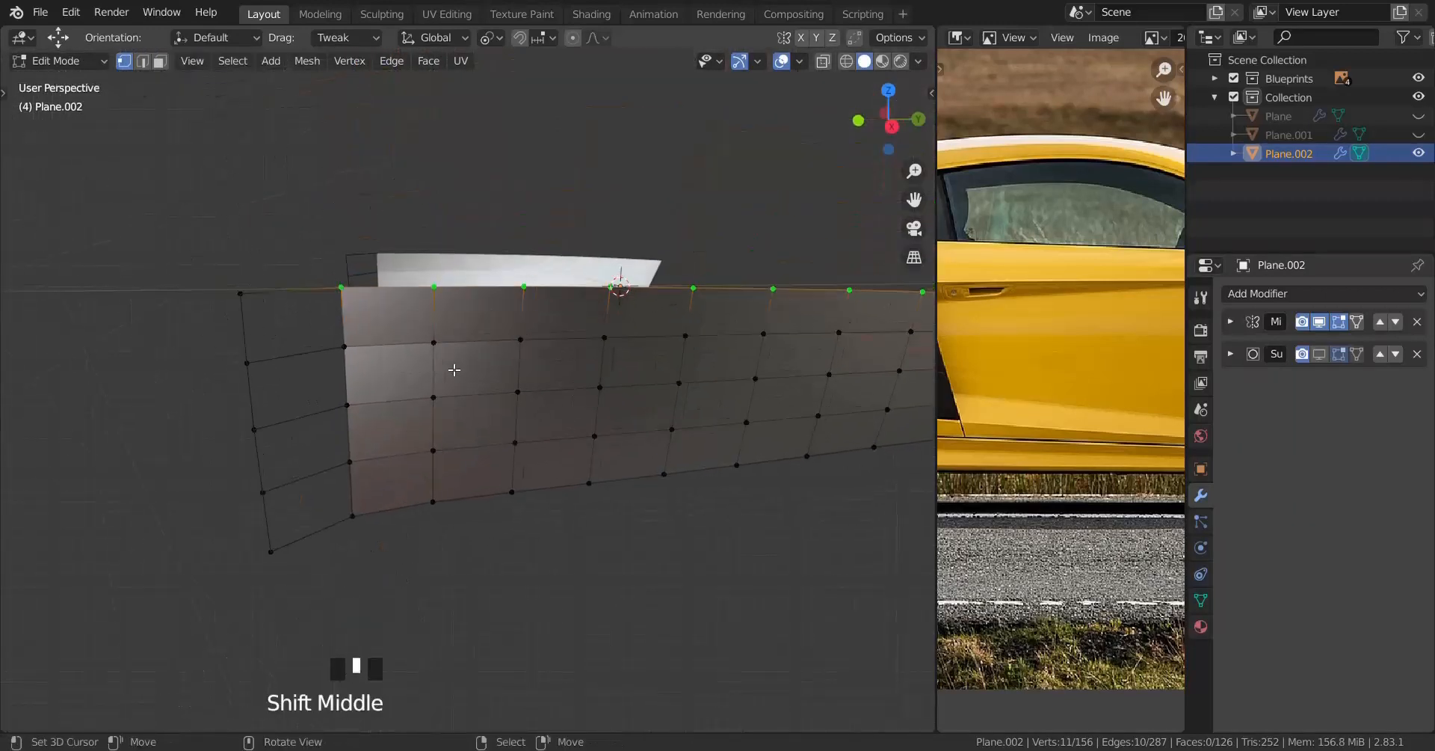
right_click(351, 346)
scroll(464, 346, "down", 3)
right_click(868, 343, "ctrl")
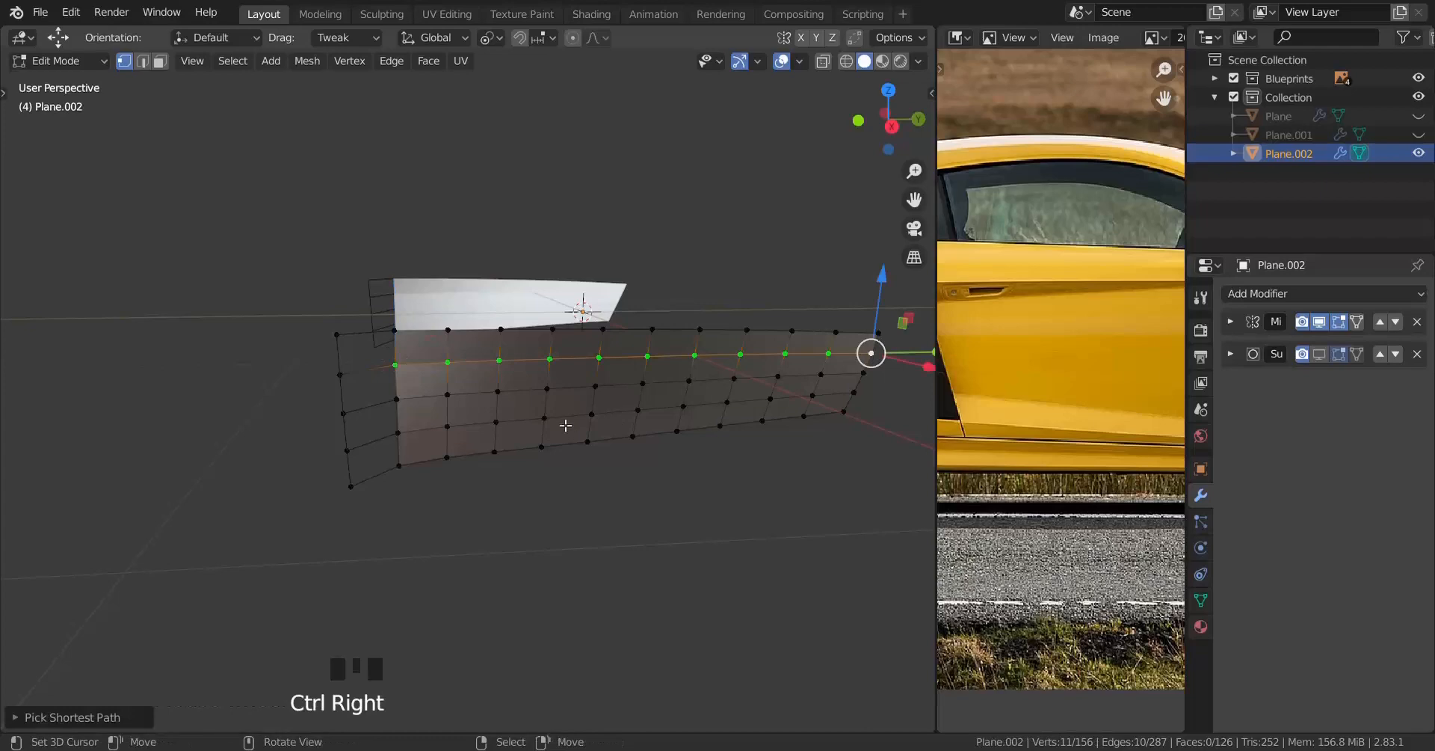
key("KP_7")
scroll(527, 562, "up", 5)
scroll(527, 562, "up", 2)
key("shift+ctrl+alt+s")
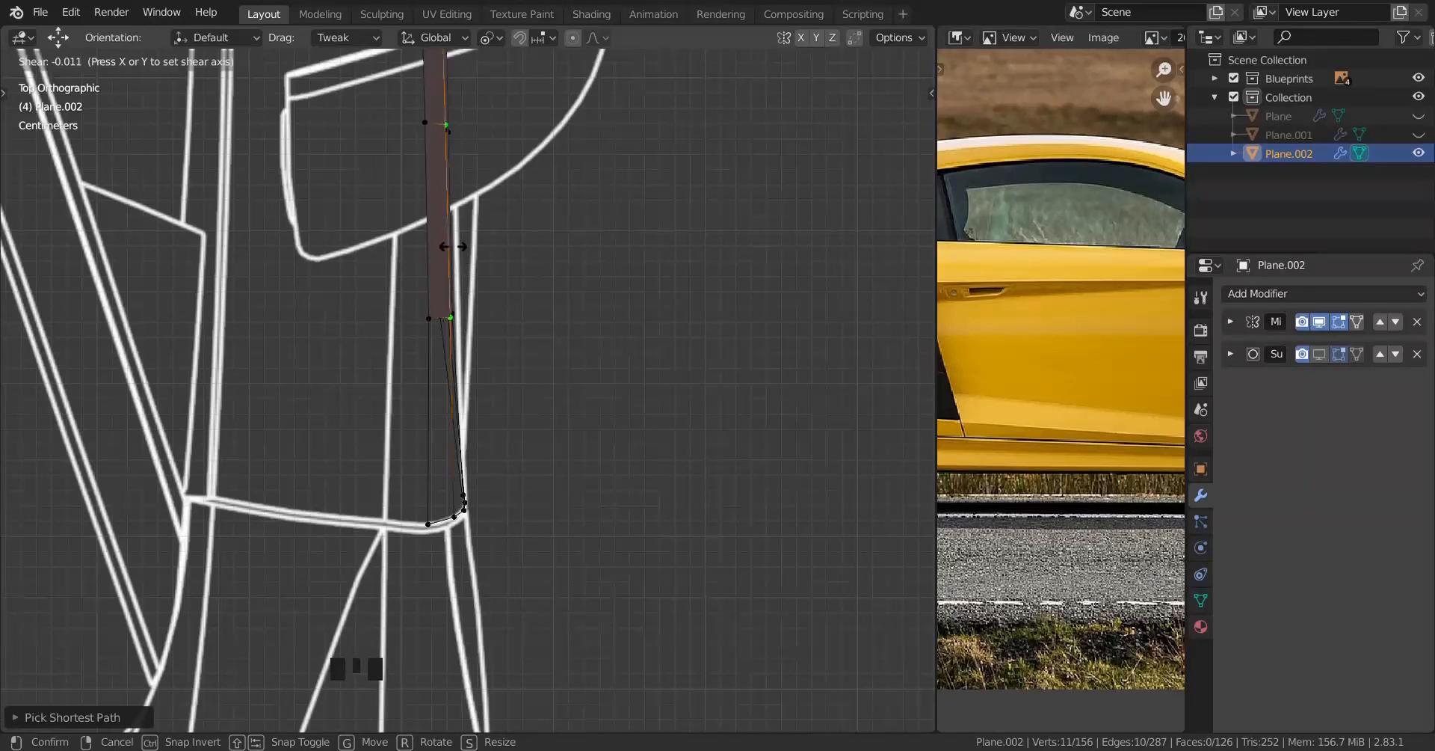
left_click(453, 246)
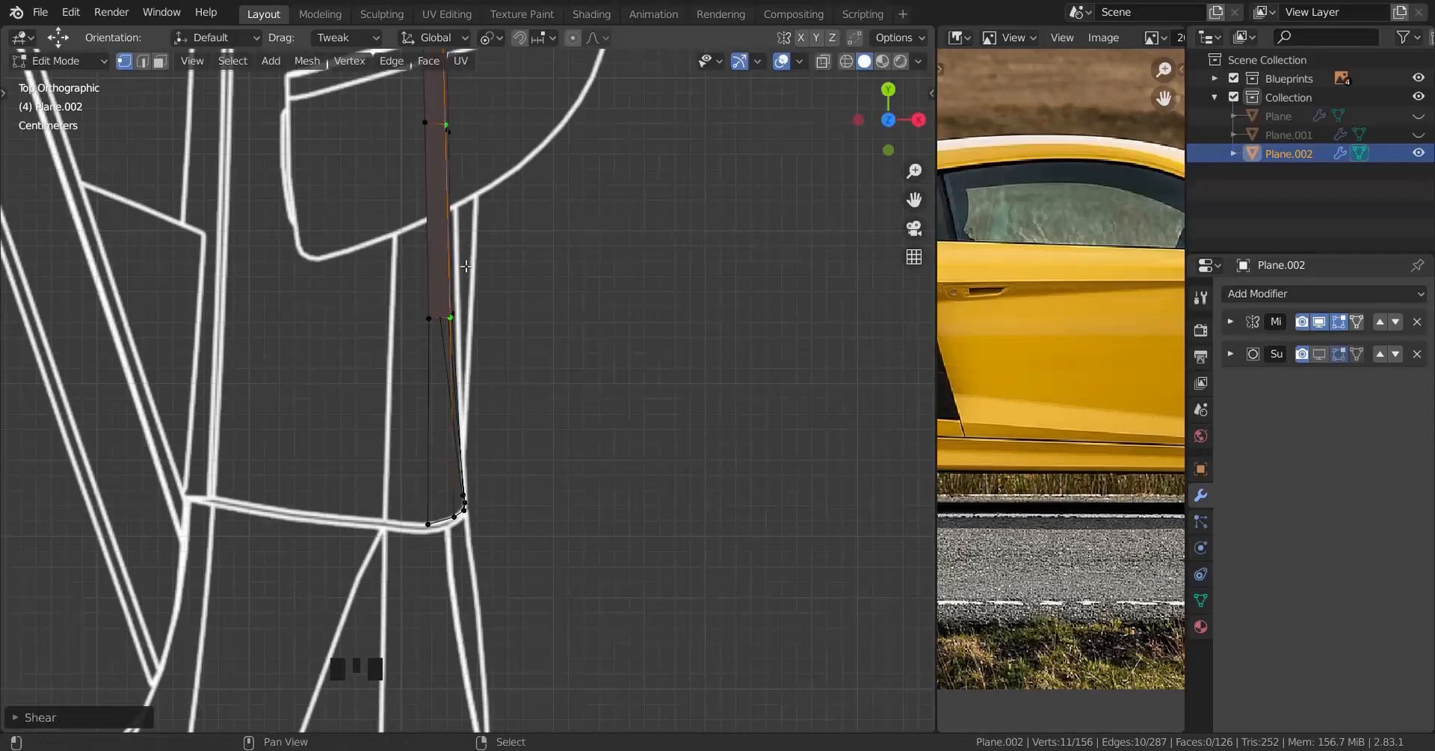
Step: Select the middle grid's third vertex row and shear it by -0.010 in top view toward the outer door line
scroll(488, 301, "down", 3)
middle_click_drag(469, 307, 259, 251)
right_click(191, 247)
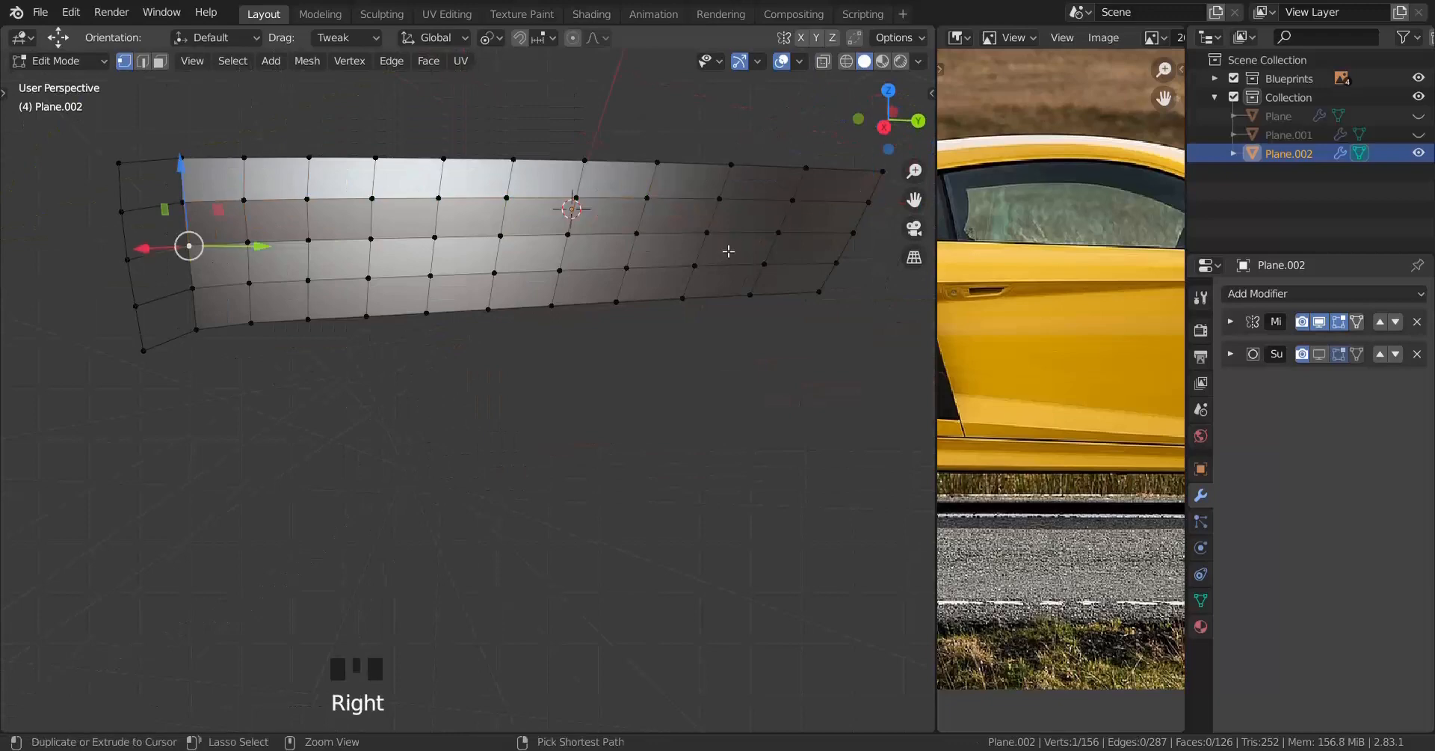
right_click(851, 233, "ctrl")
key("KP_7")
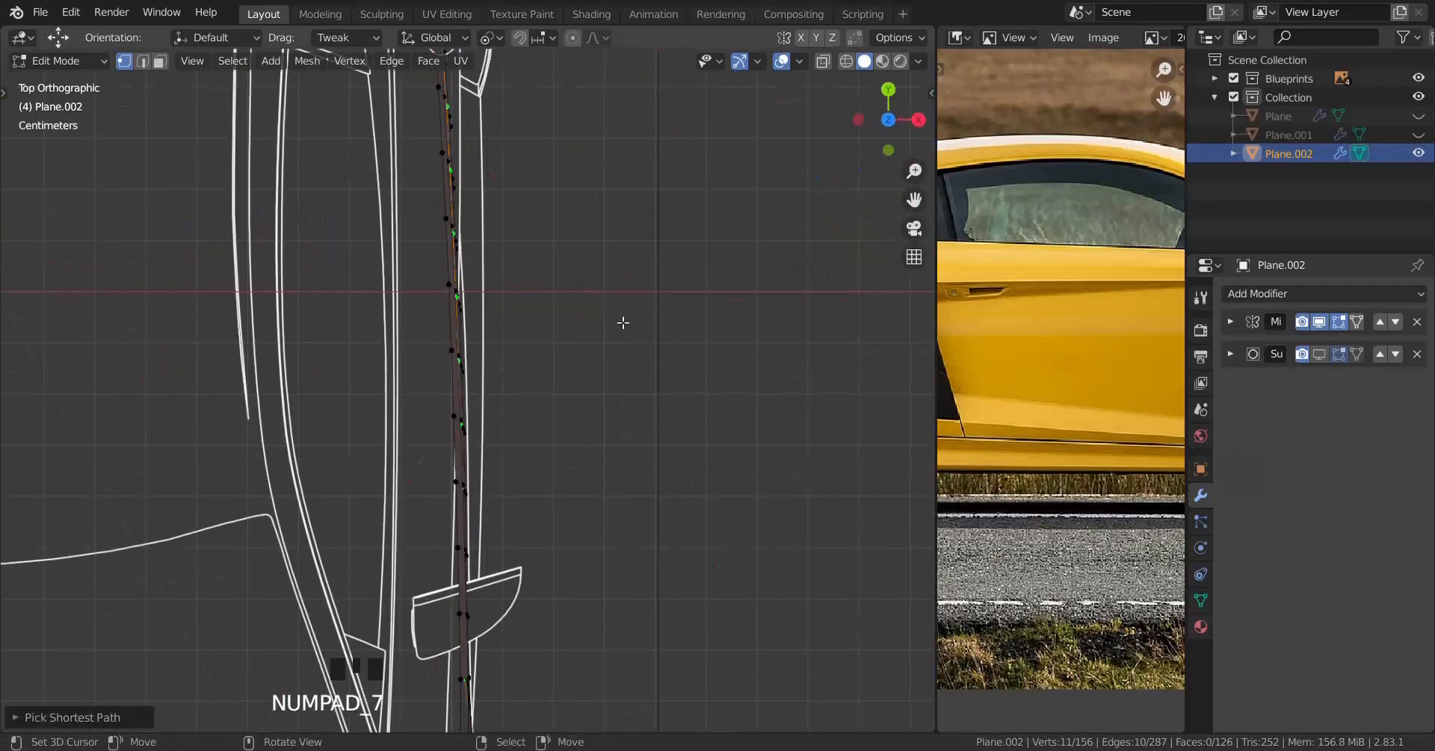
middle_click_drag(621, 321, 441, 473, "shift")
scroll(516, 500, "up", 8)
scroll(545, 538, "down", 1)
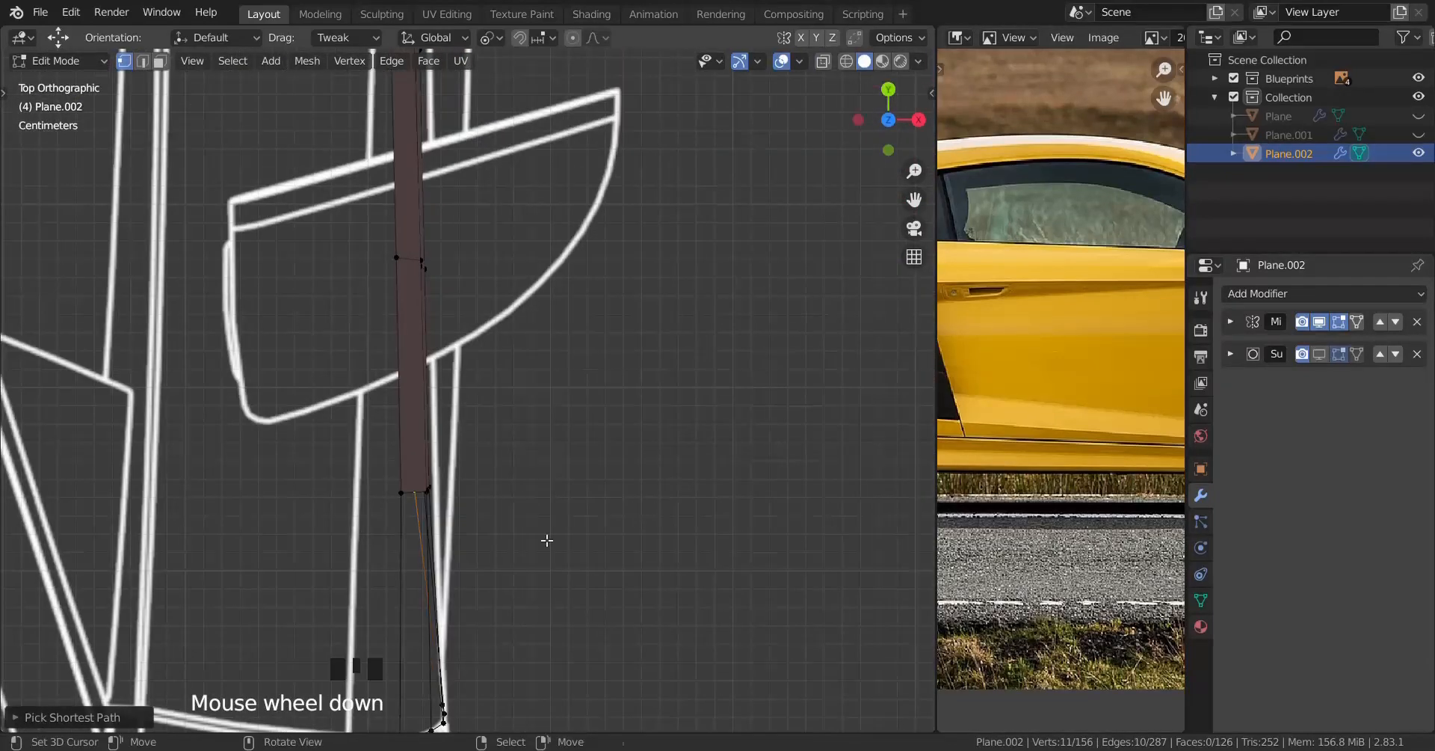
key("shift+ctrl+alt+s")
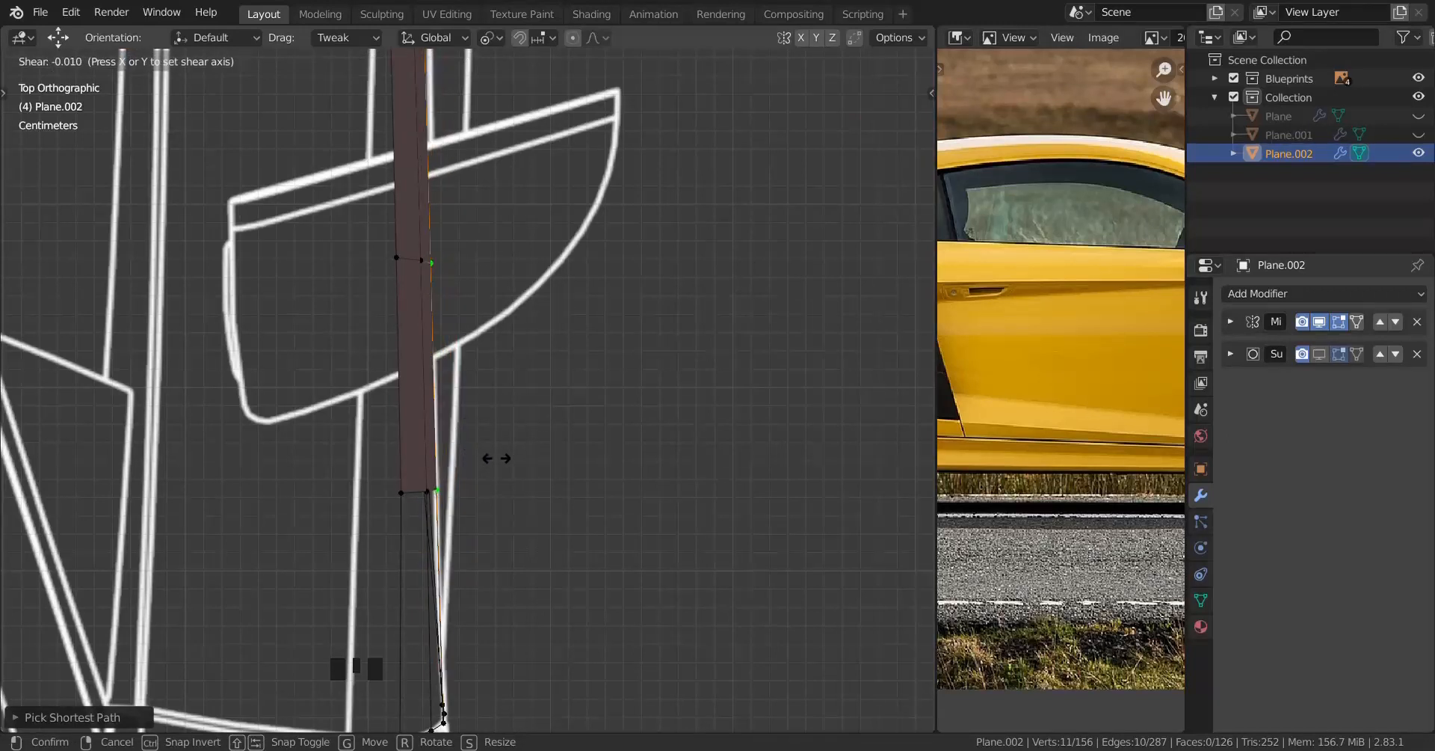
left_click(497, 457)
Step: Select the middle grid's fourth vertex row and shear it outward in a wireframe top view to follow the blueprint's door line
middle_click_drag(500, 461, 205, 350)
right_click(203, 380)
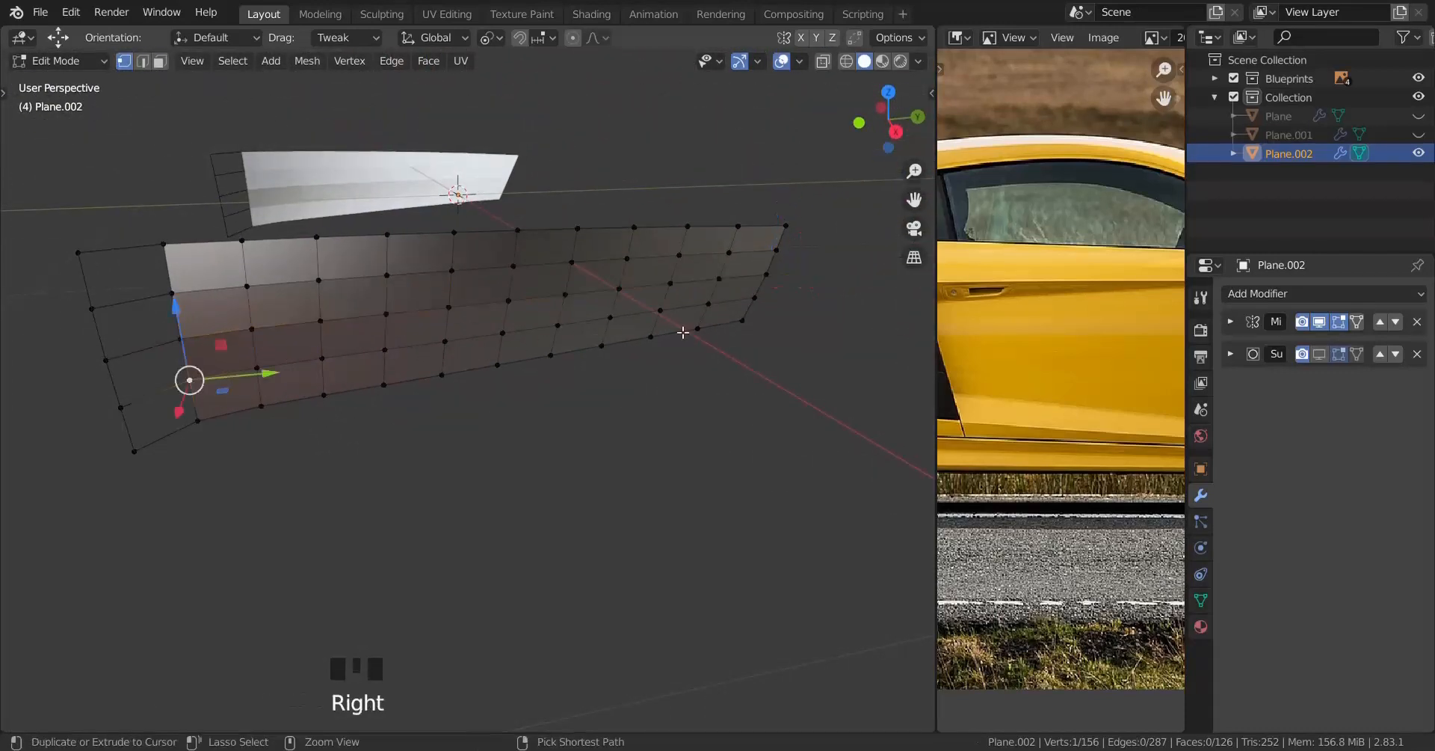
right_click(758, 302, "ctrl")
key("KP_7")
scroll(570, 321, "up", 5)
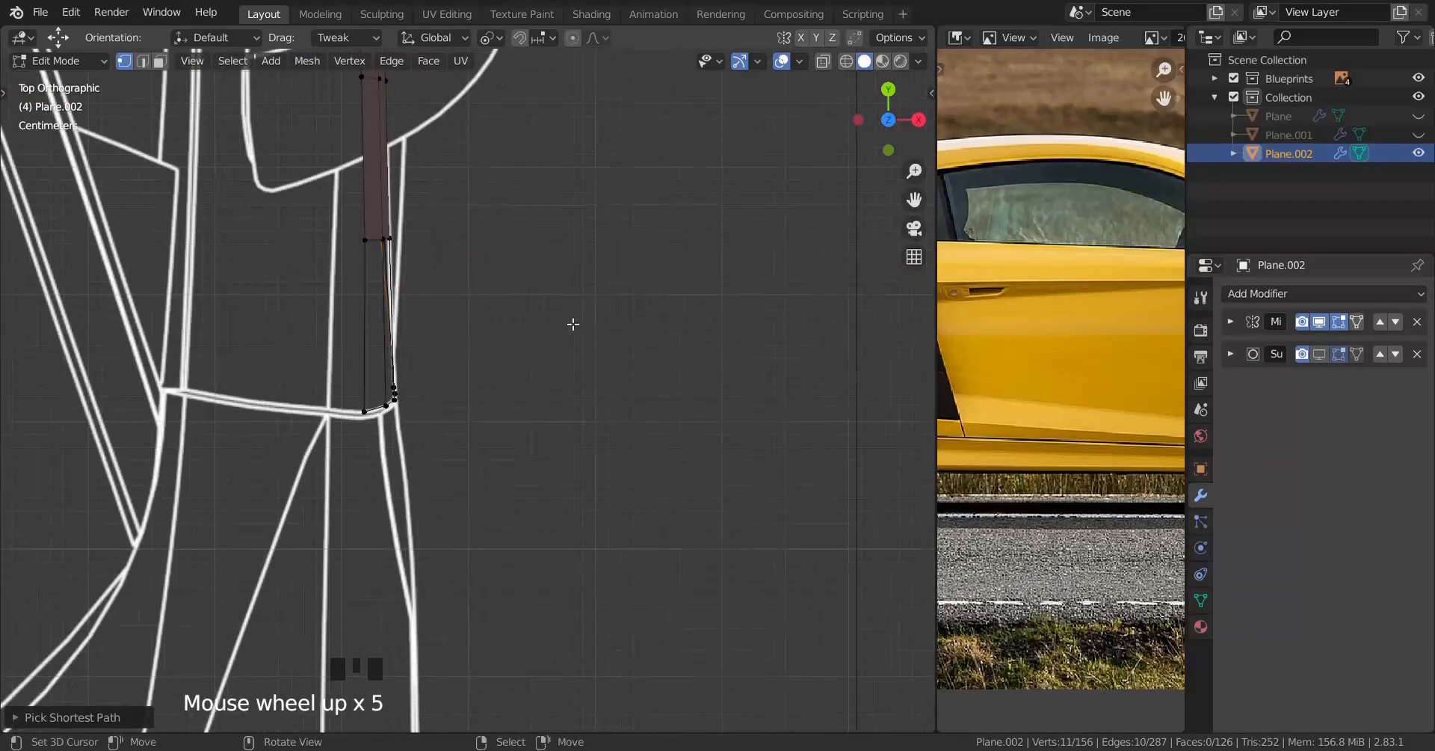
middle_click_drag(571, 320, 587, 535, "shift")
key("z")
left_click(272, 468)
middle_click_drag(436, 398, 449, 486, "shift")
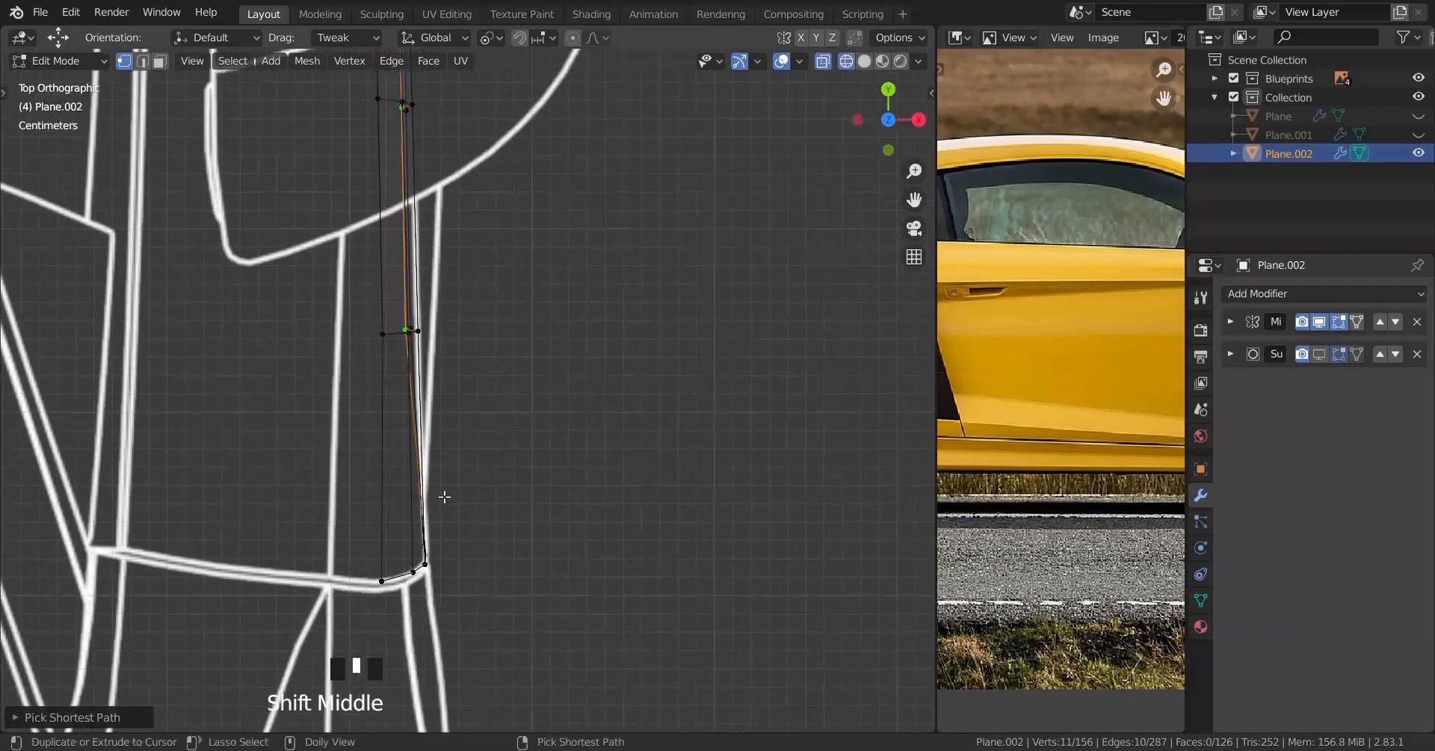
key("shift+ctrl+alt+s")
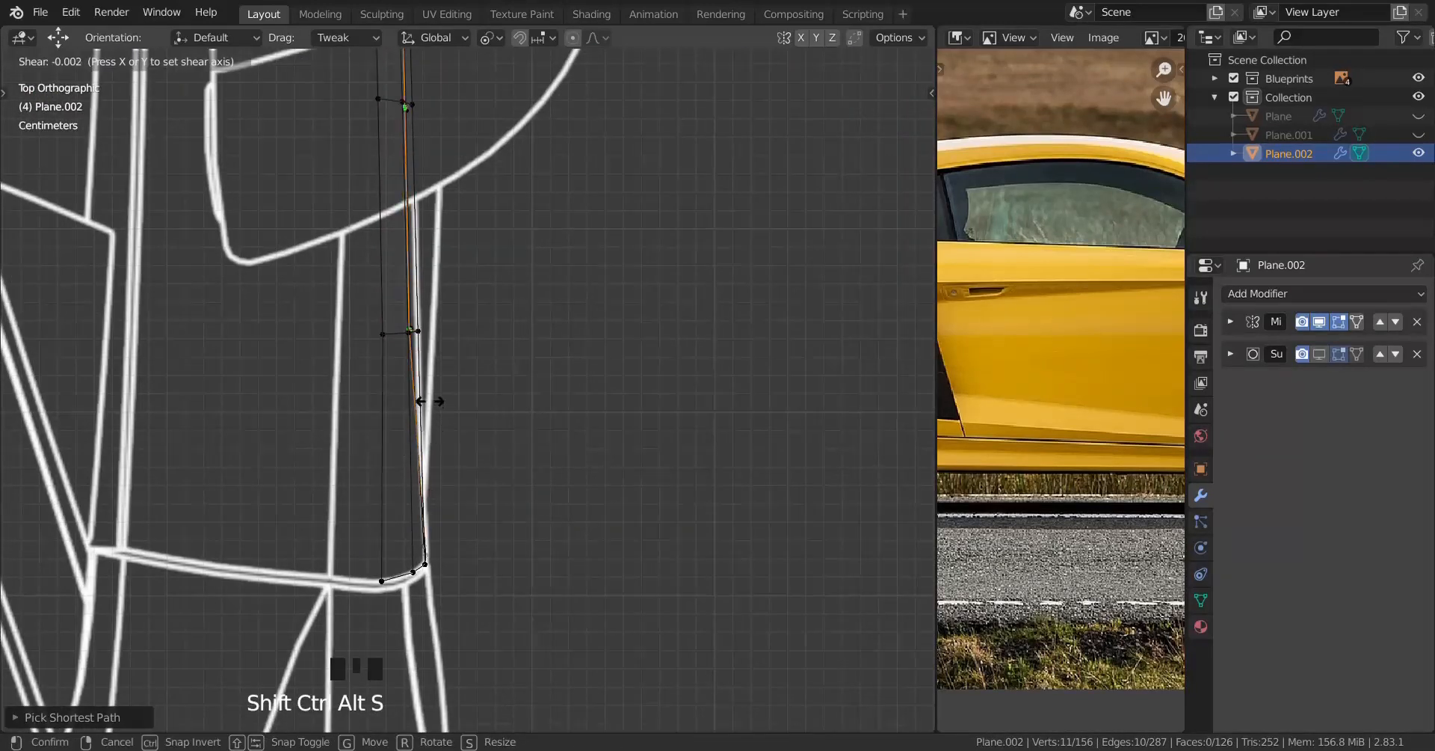
left_click(410, 361)
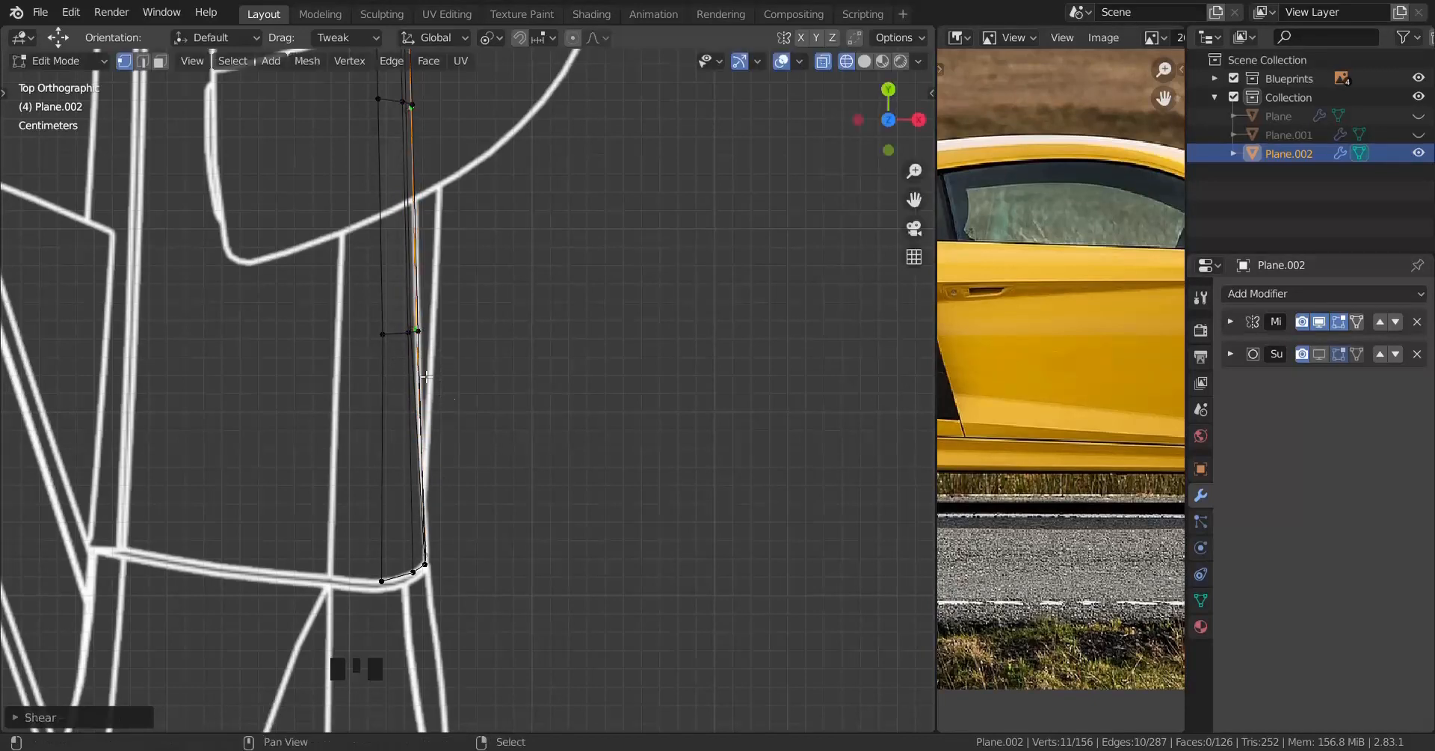
Step: Refine the fourth row's fit with an additional shear of -0.001
scroll(488, 452, "up", 1)
key("shift+ctrl+alt+s")
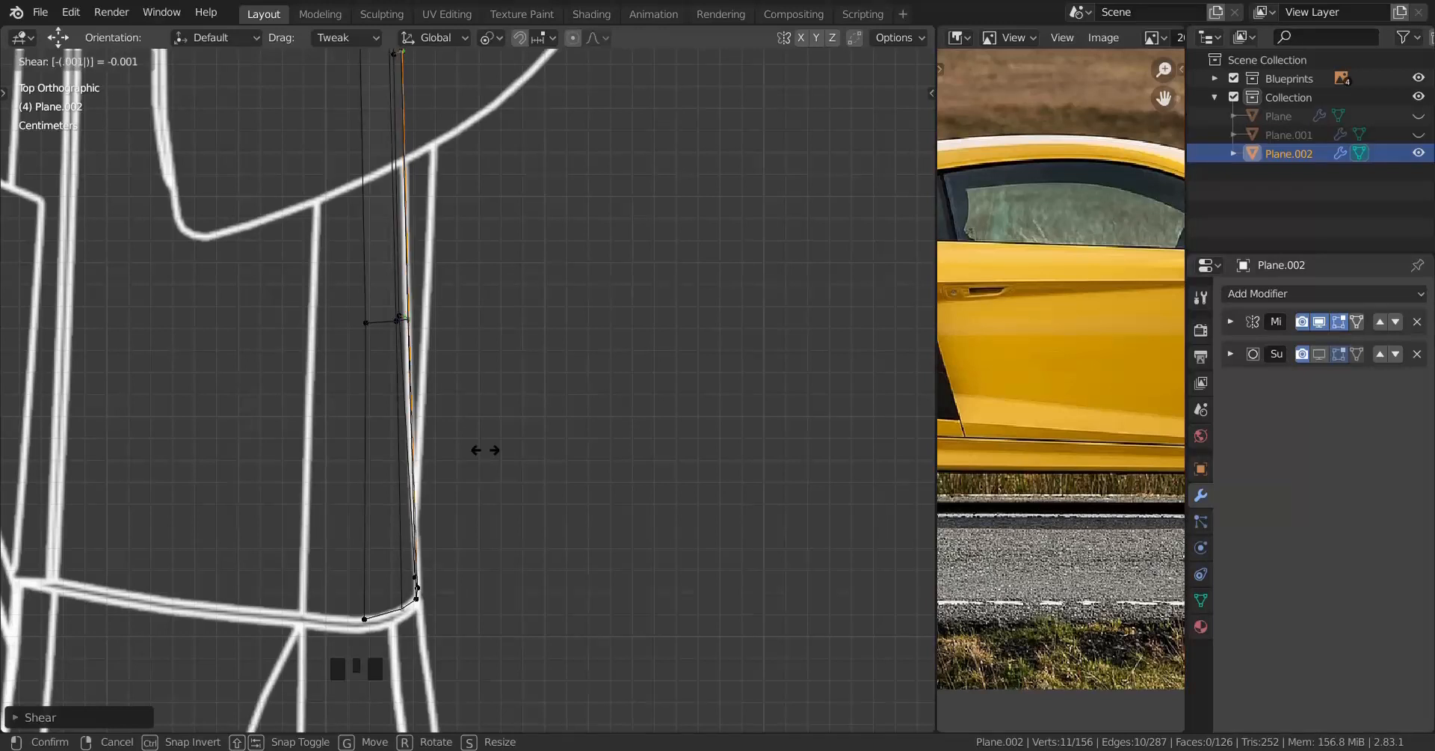
left_click(485, 449)
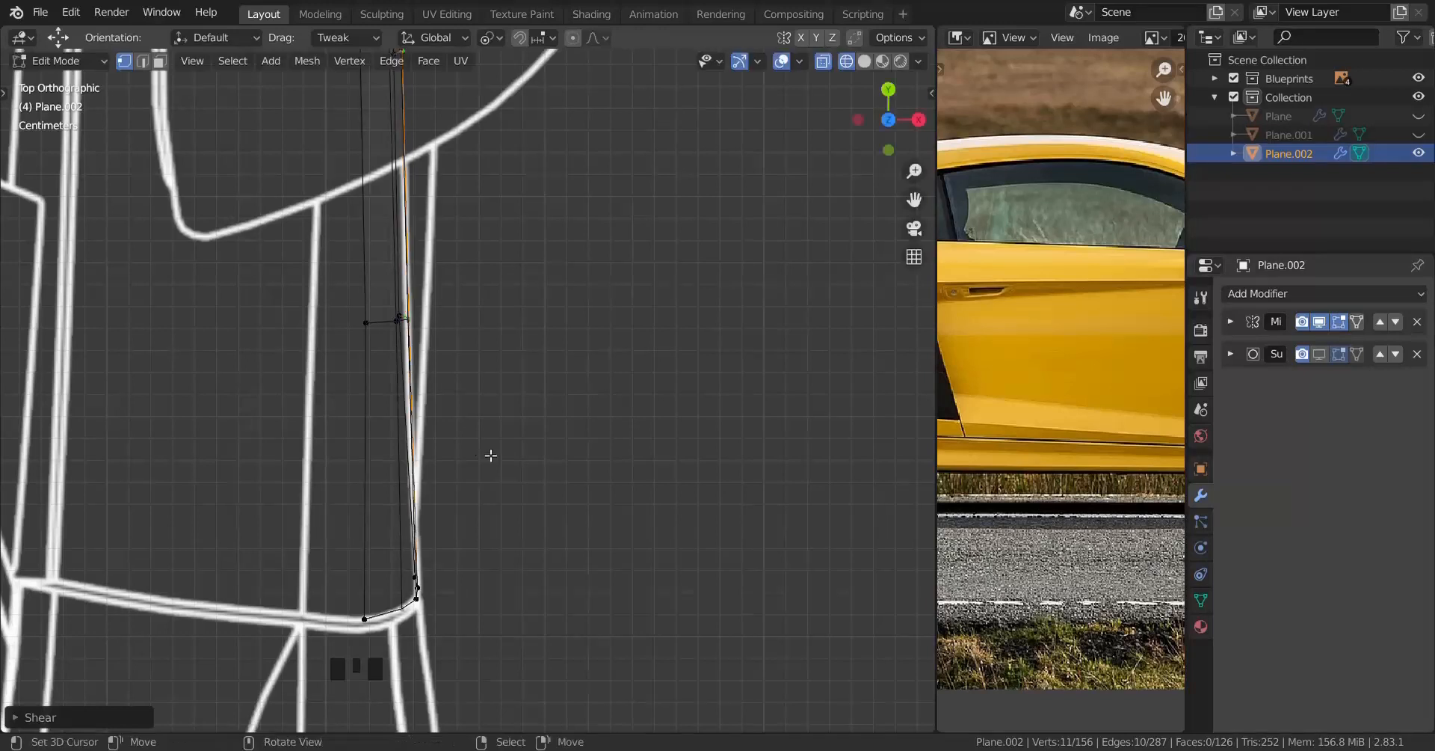
Step: Select the middle grid's bottom vertex row and show it in a wireframe top view against the blueprint's door line
middle_click_drag(509, 447, 417, 311)
key("z")
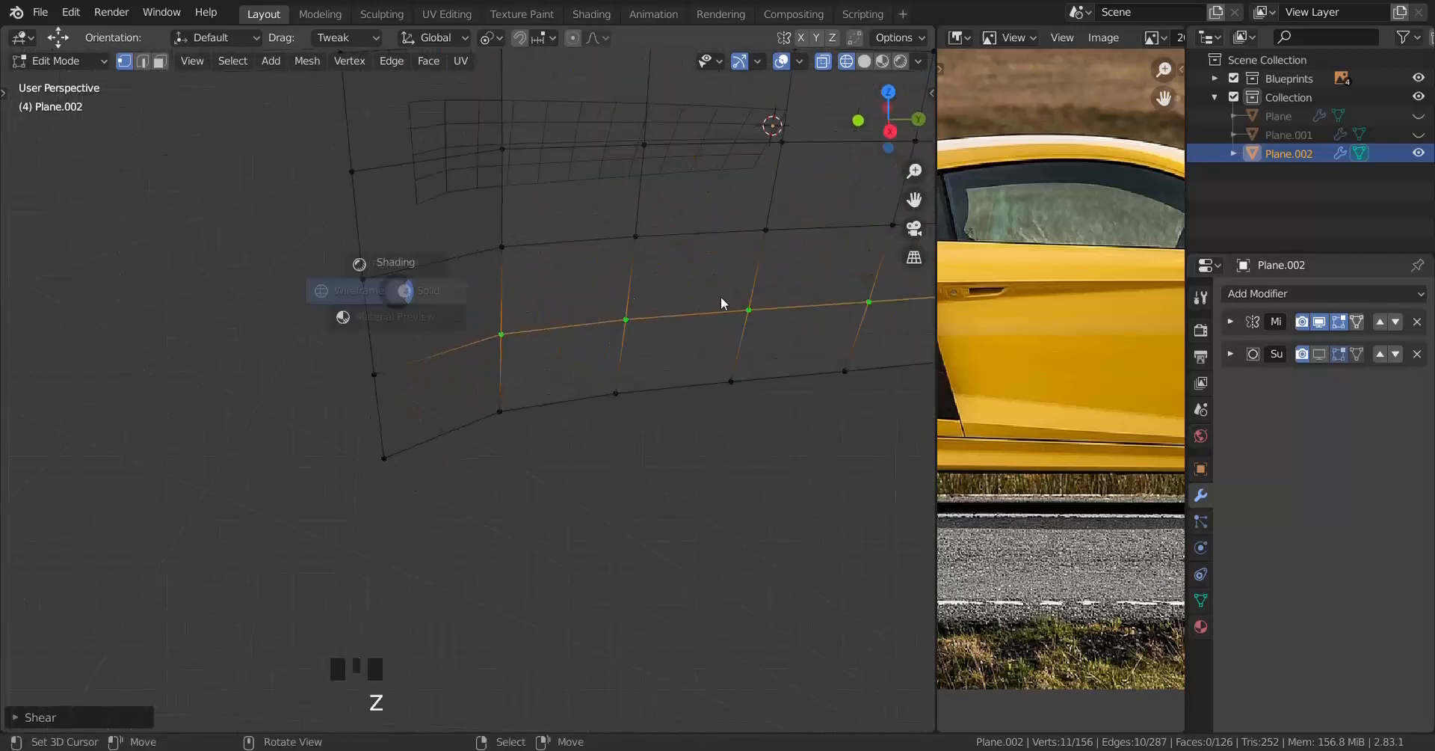
mouse_move(722, 304)
middle_mouse_down()
mouse_move(748, 377)
mouse_move(388, 276)
mouse_move(375, 411)
middle_mouse_up()
scroll(755, 383, "down", 2)
right_click(283, 418)
right_click(836, 311, "ctrl")
middle_click_drag(329, 370, 572, 303, "shift")
scroll(572, 307, "up", 4)
middle_click_drag(562, 336, 493, 346)
scroll(693, 378, "down", 2)
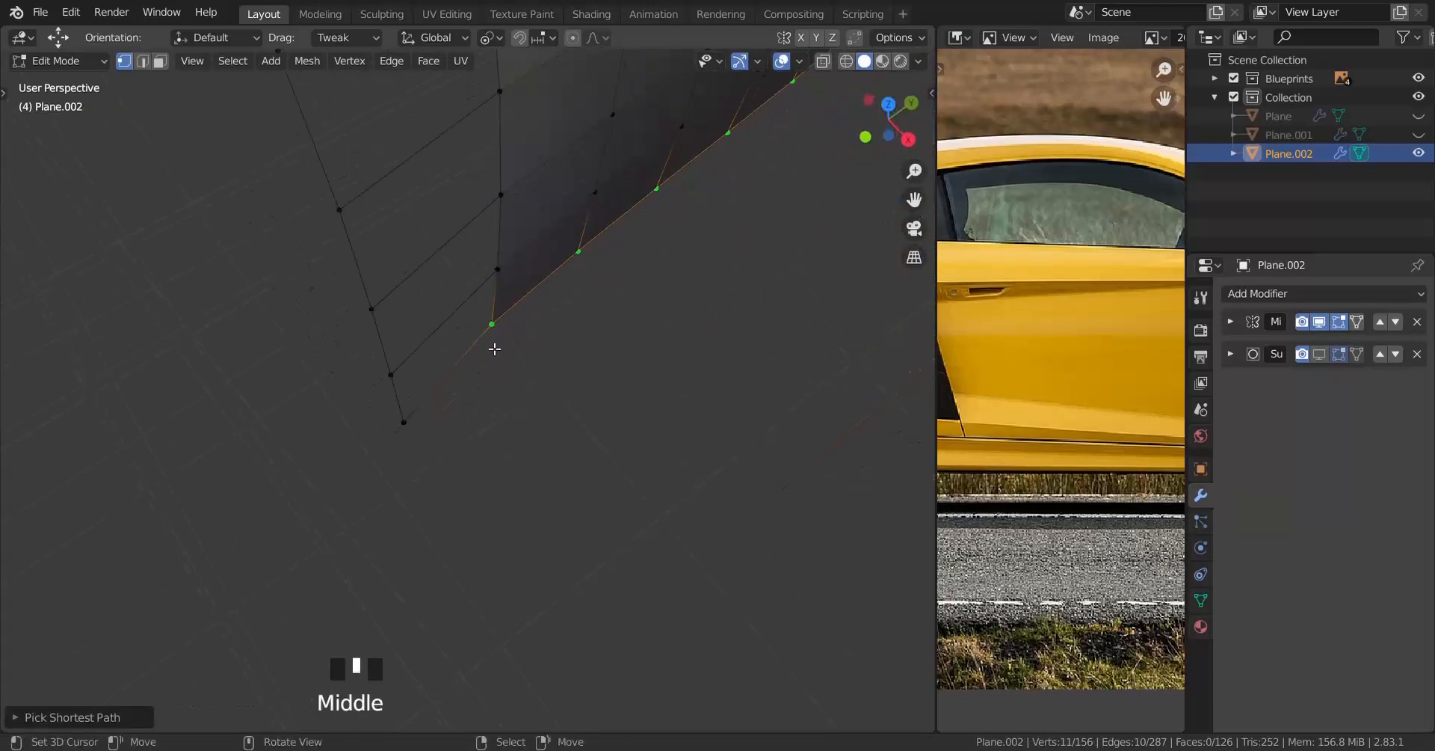
key("KP_7")
scroll(497, 373, "up", 5)
key("z")
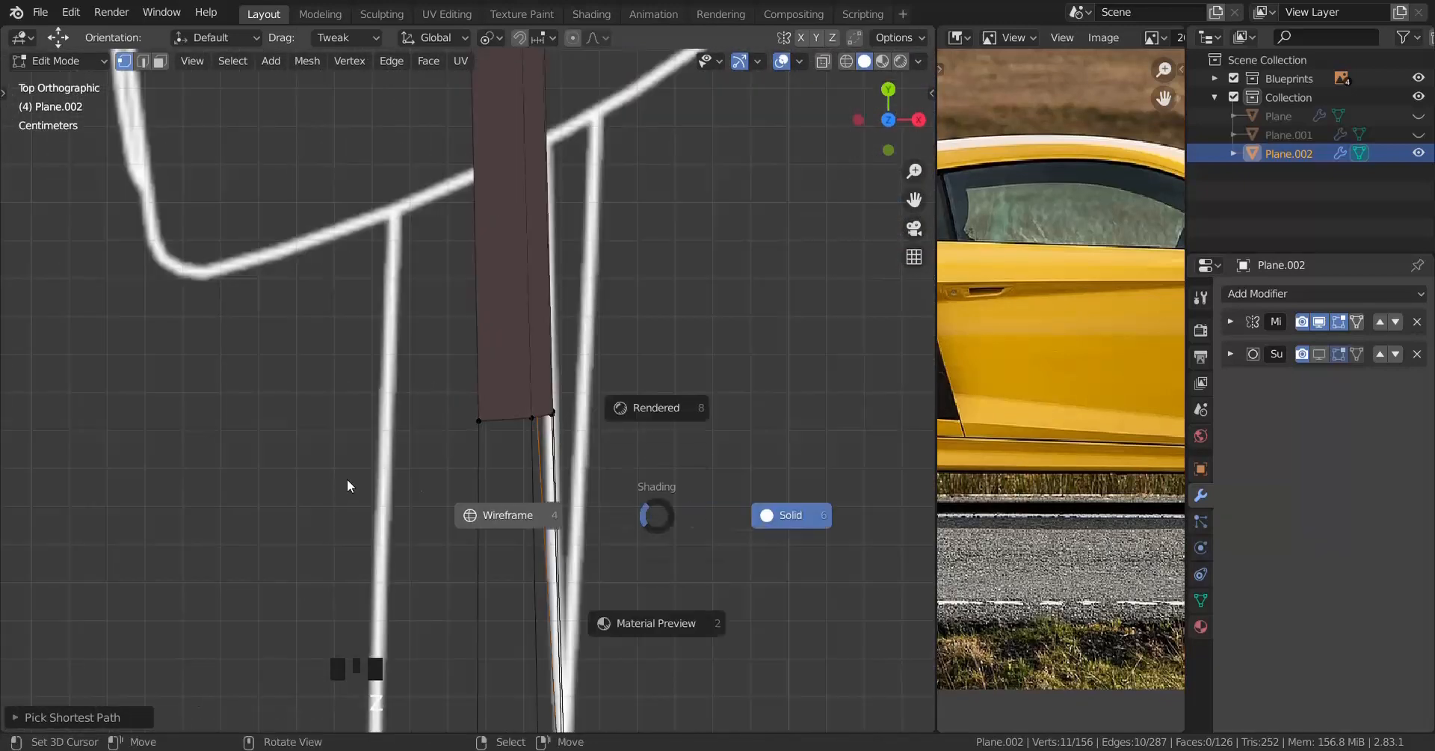
left_click(349, 484)
scroll(545, 488, "down", 4)
scroll(604, 492, "up", 2)
middle_click_drag(604, 493, 575, 489, "shift")
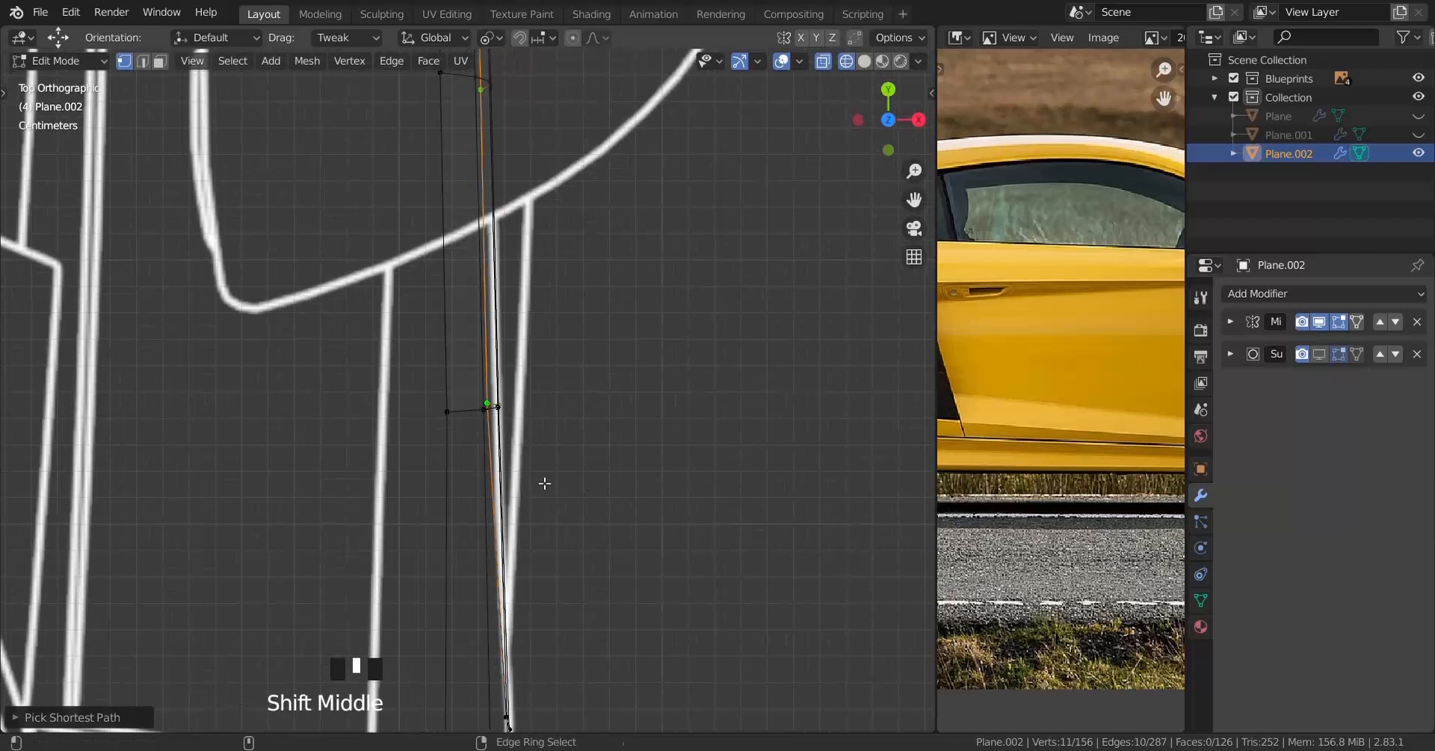
Step: Shear the selected edge path by -0.002 in the top view to fit the blueprint line
key("shift+ctrl+alt+s")
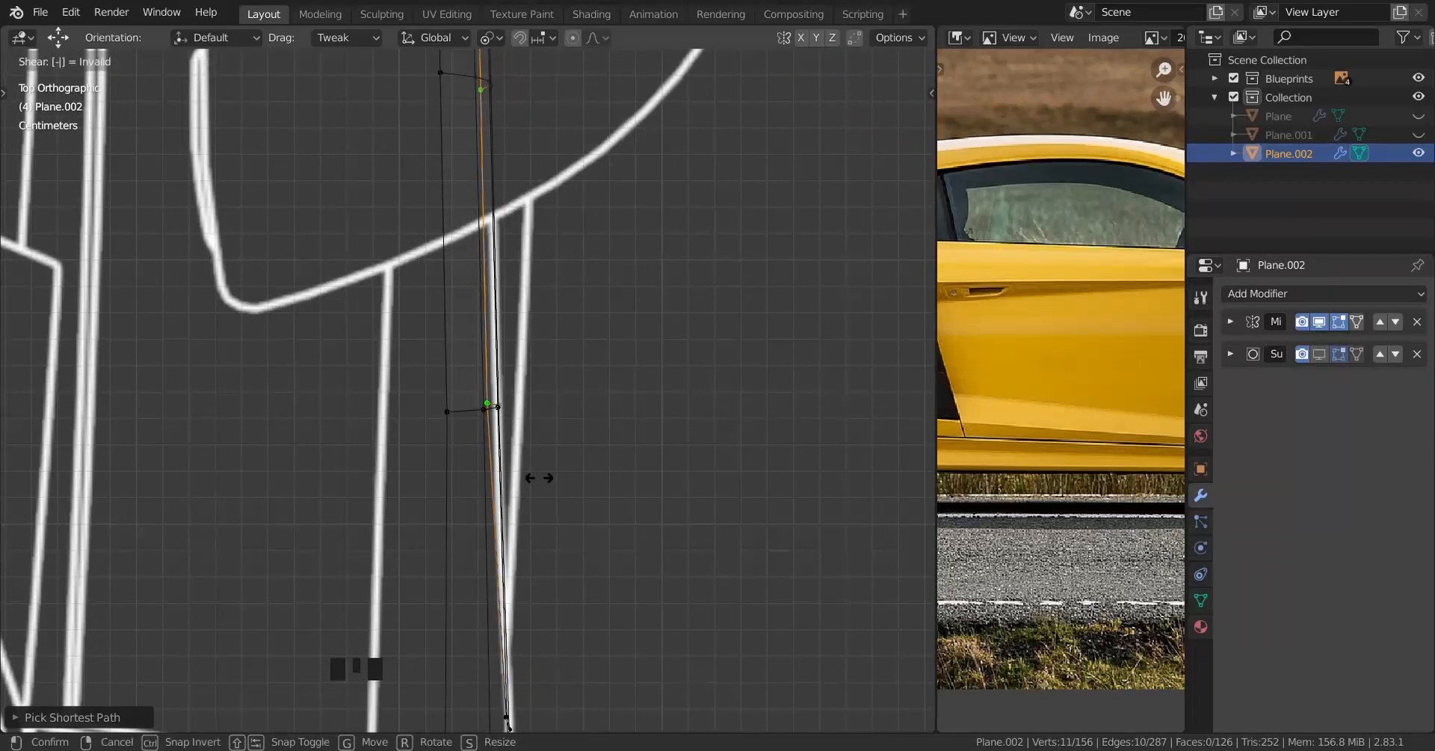
type("-.001")
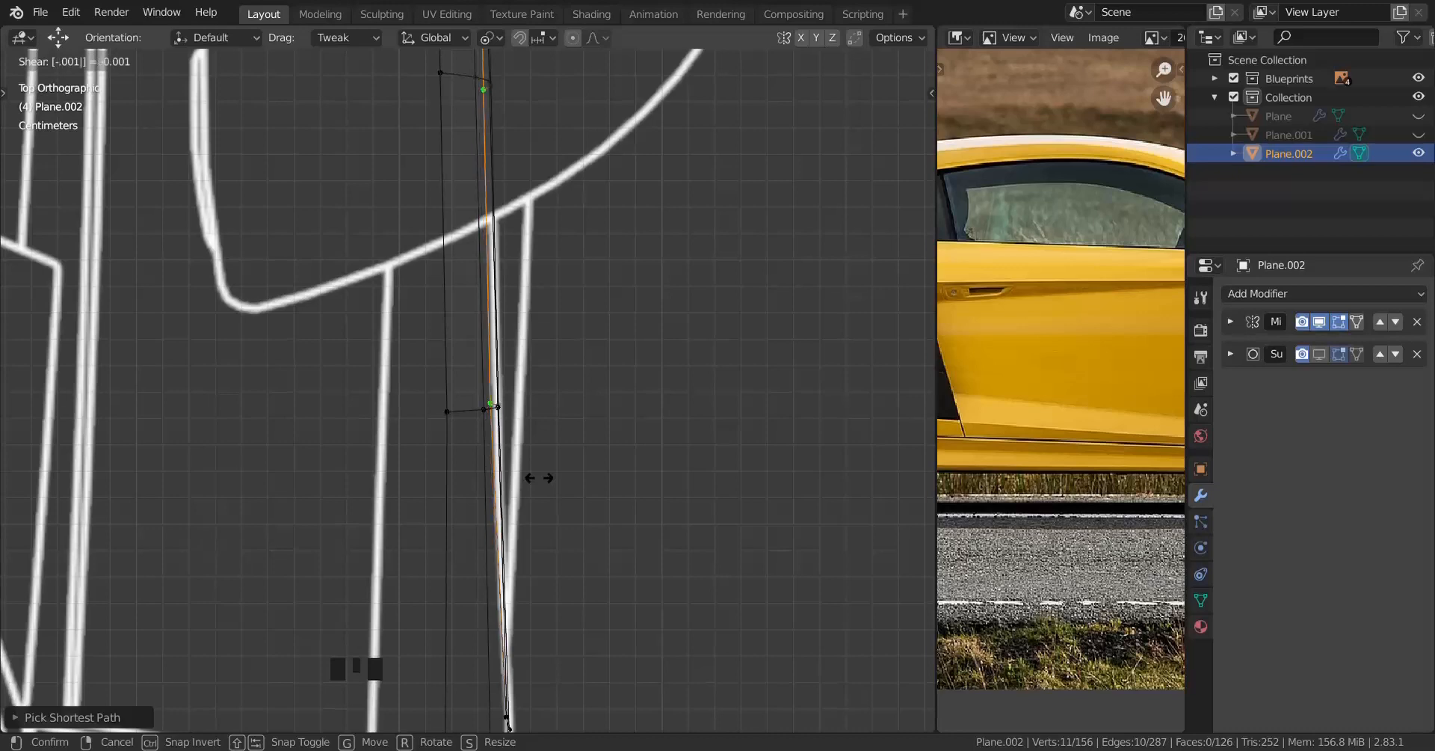
key("BackSpace")
type("2")
key("Return")
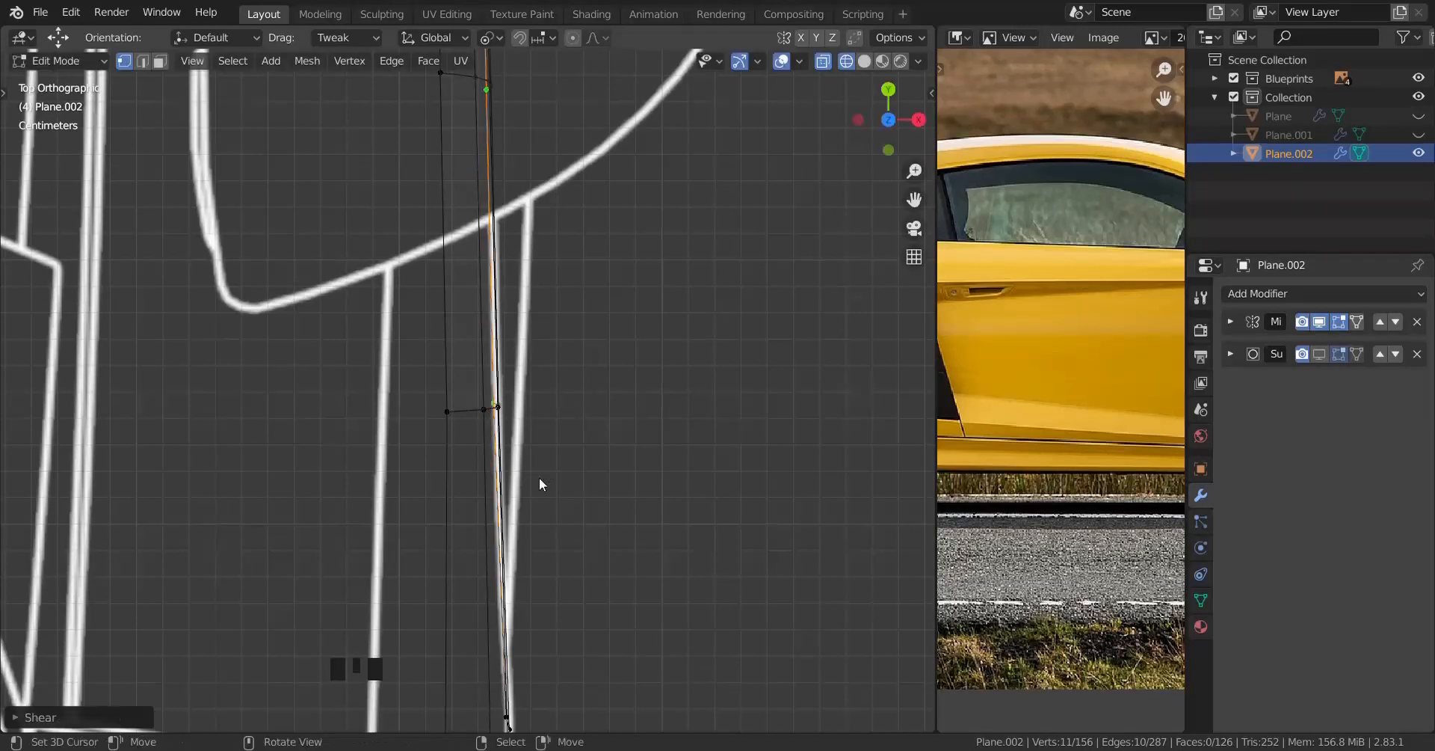
Step: Return to solid shading and reveal the hidden geometry of the door mesh
scroll(527, 596, "down", 5)
middle_click_drag(527, 597, 384, 447)
key("shift+z")
scroll(643, 420, "down", 2)
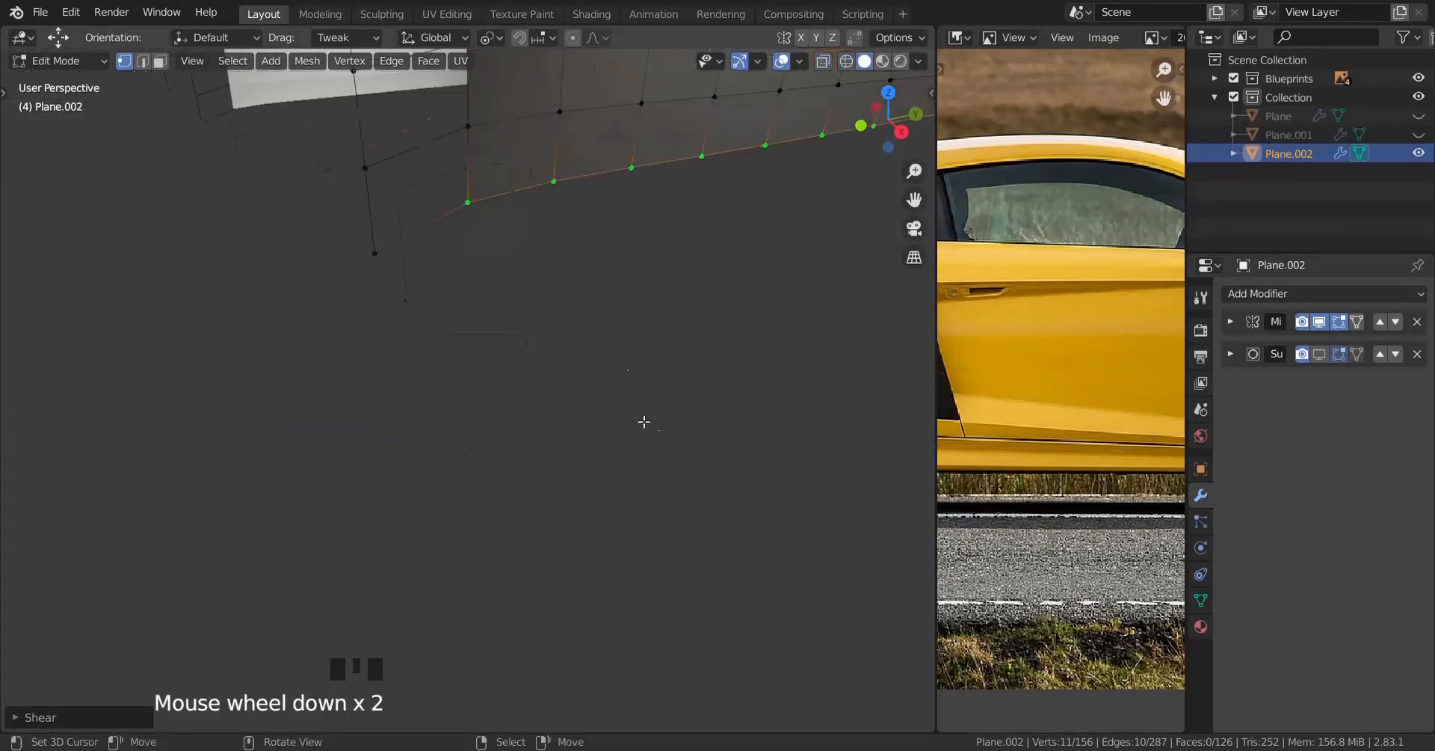
mouse_move(644, 420)
middle_mouse_down("shift")
mouse_move(576, 506)
mouse_move(501, 454)
mouse_move(269, 426)
mouse_move(336, 433)
mouse_move(321, 450)
mouse_move(351, 441)
mouse_move(319, 444)
middle_mouse_up("shift")
key("alt+h")
scroll(319, 445, "up", 2)
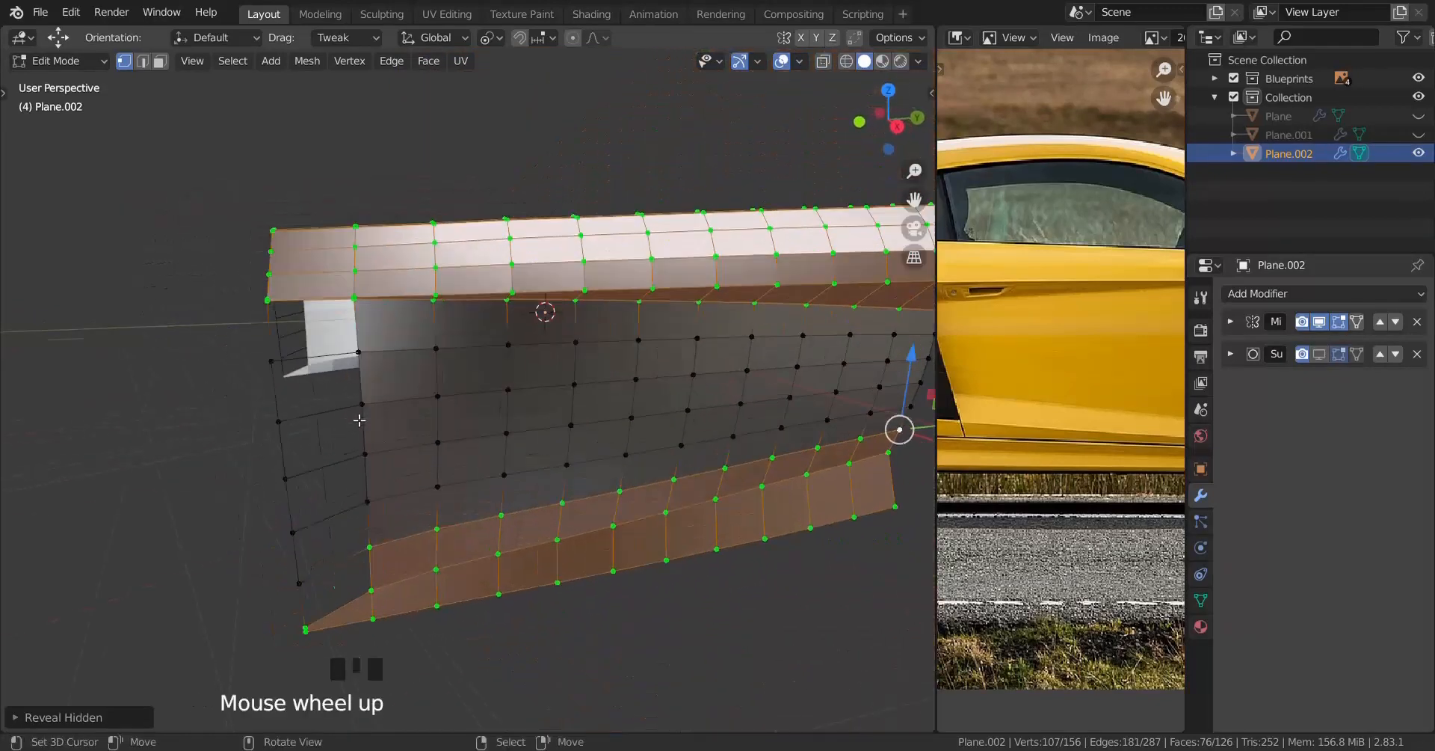
Step: Fill the missing column of faces along the door's front edge, starting from its upper corner vertex
right_click(222, 294)
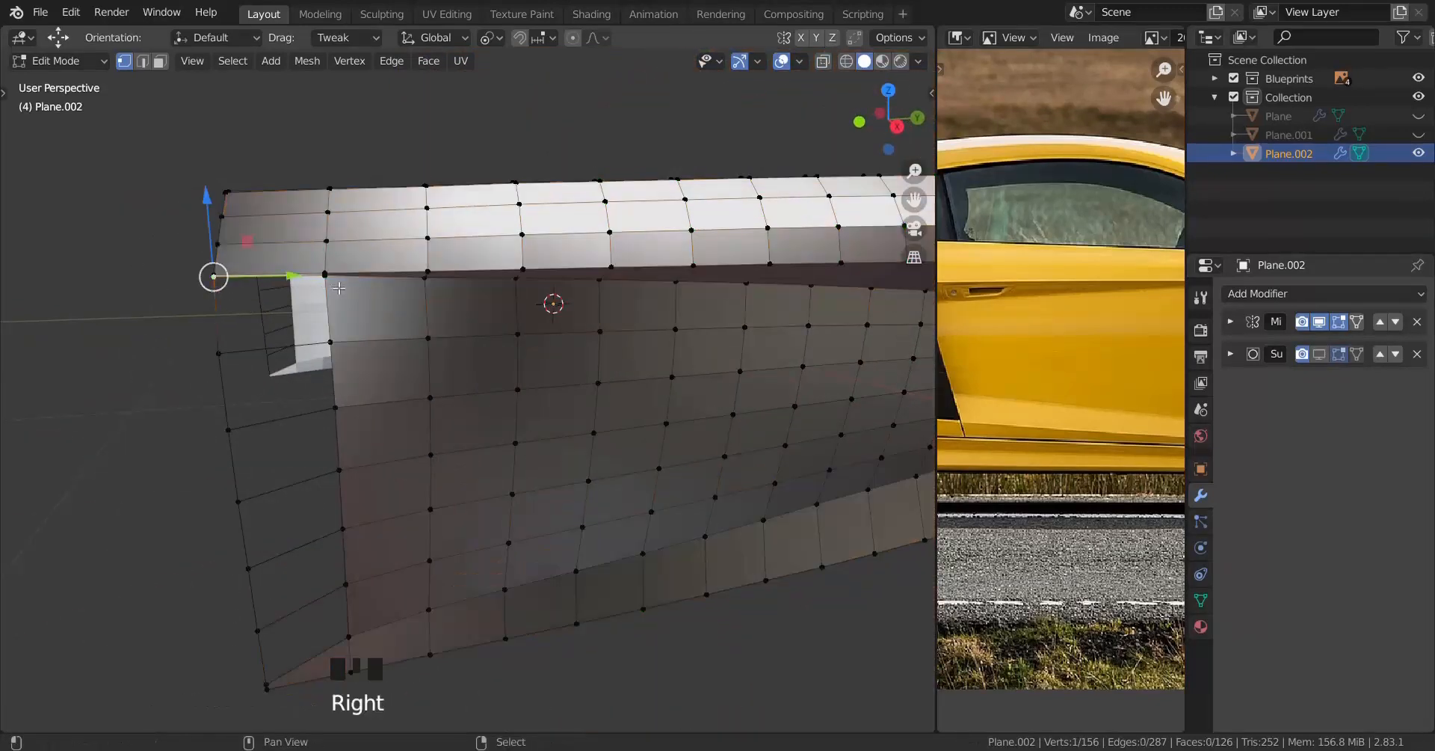
middle_click_drag(339, 288, 340, 266, "shift")
key("f")
key("f")
key("f")
key("f")
key("f")
key("f")
key("f")
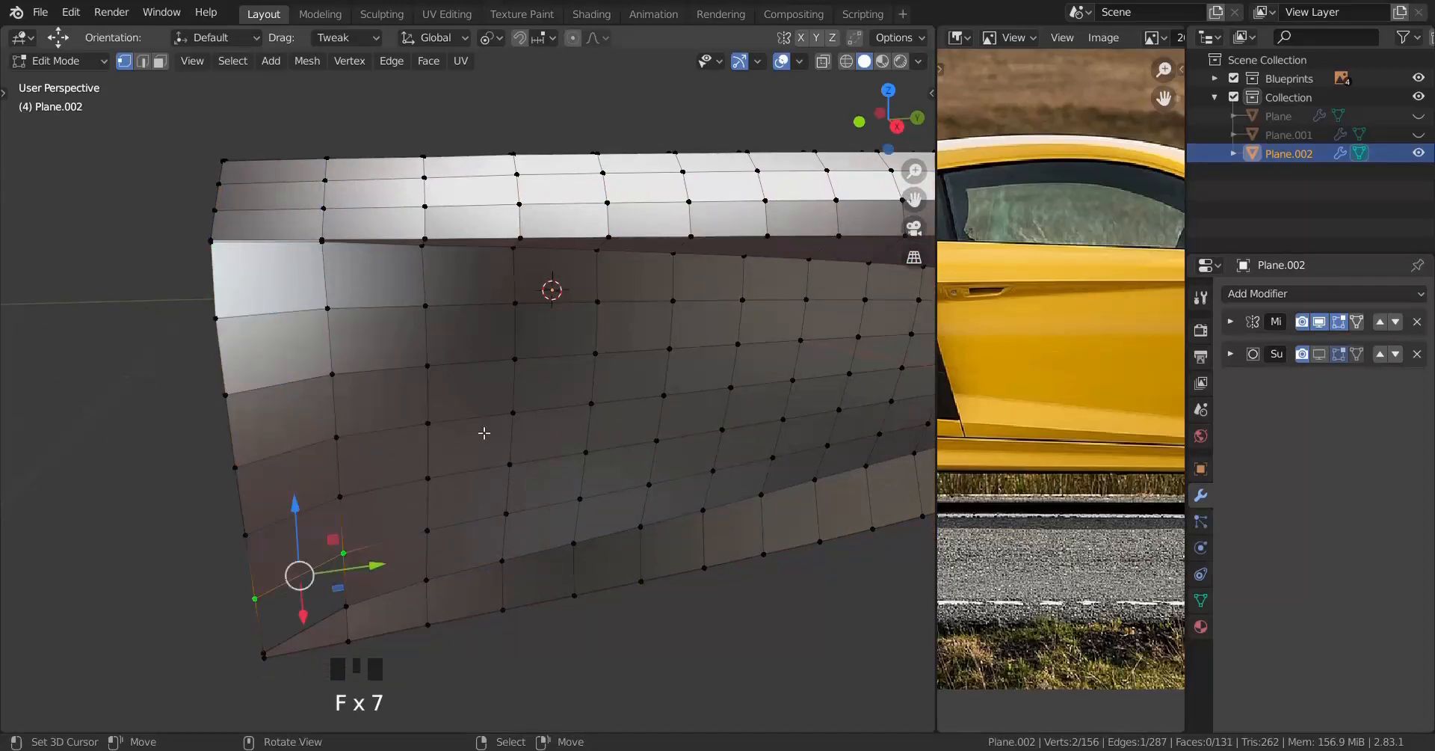
middle_click_drag(484, 432, 533, 357)
key("Tab")
Step: Extrude the door's bottom edge loop straight down along Z to the lower blueprint line at the front corner
scroll(576, 433, "down", 3)
key("KP_3")
scroll(532, 356, "up", 2)
key("Tab")
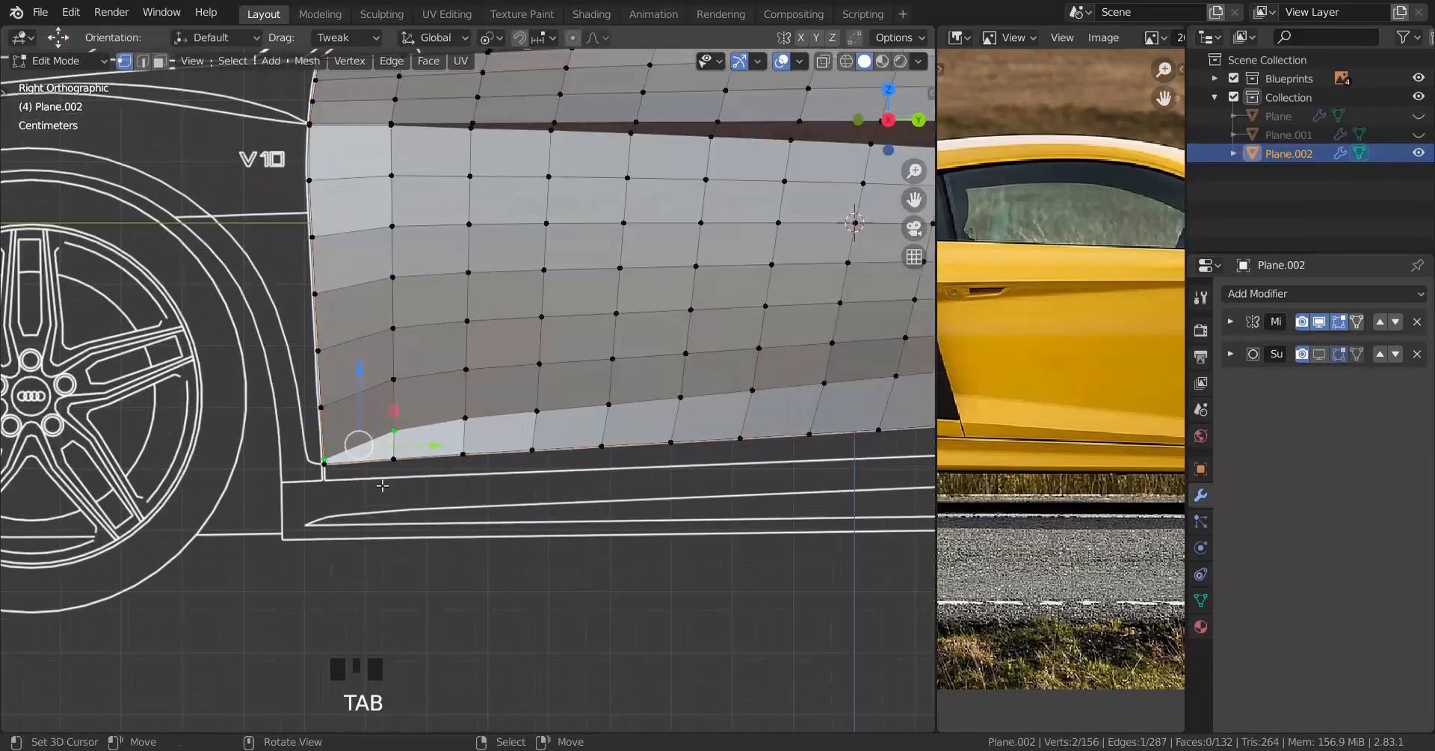
scroll(381, 478, "up", 1)
right_click(374, 472, "alt")
middle_click_drag(375, 472, 376, 407, "shift")
scroll(329, 412, "up", 1)
middle_click_drag(202, 421, 527, 412, "shift")
scroll(486, 419, "up", 6)
middle_click_drag(381, 426, 606, 410, "shift")
scroll(568, 419, "up", 1)
key("e")
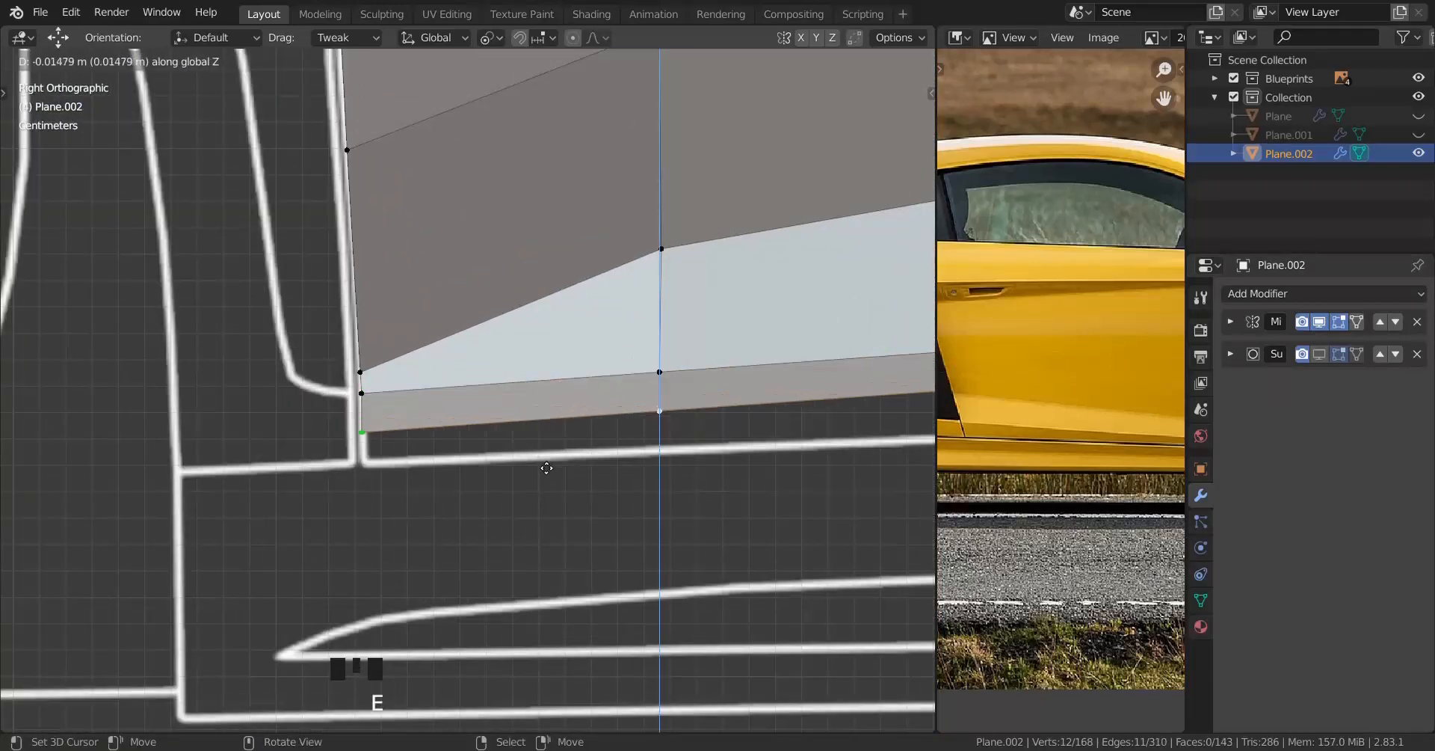
left_click(547, 576)
scroll(458, 558, "up", 2)
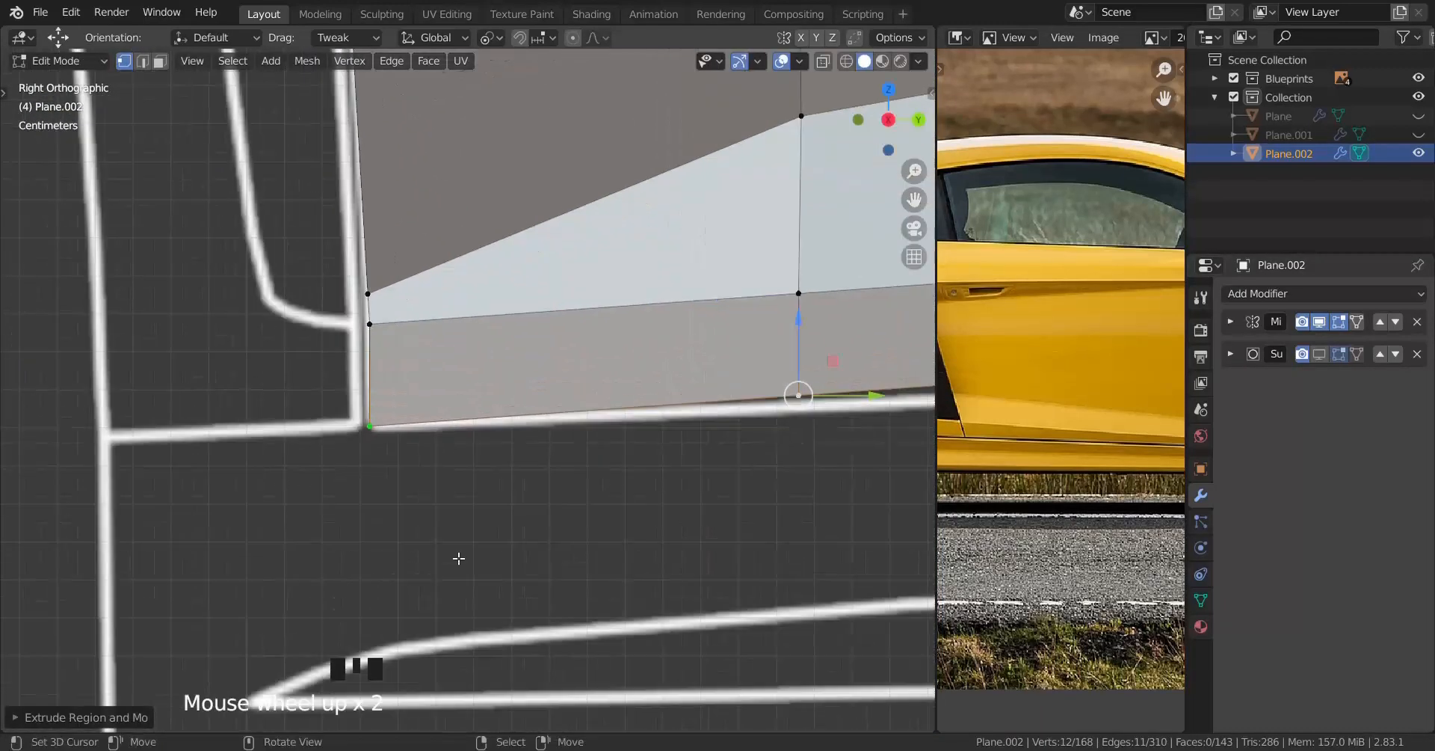
Step: Turn on X-ray display and shift the extruded bottom edge along Y to fit the blueprint's front door corner
key("alt+z")
left_click_drag(876, 396, 910, 397)
scroll(721, 423, "down", 2)
middle_click_drag(721, 423, 536, 426, "shift")
Step: Lower the vertices in the front half of the bottom edge one by one onto the blueprint line
right_click(514, 394)
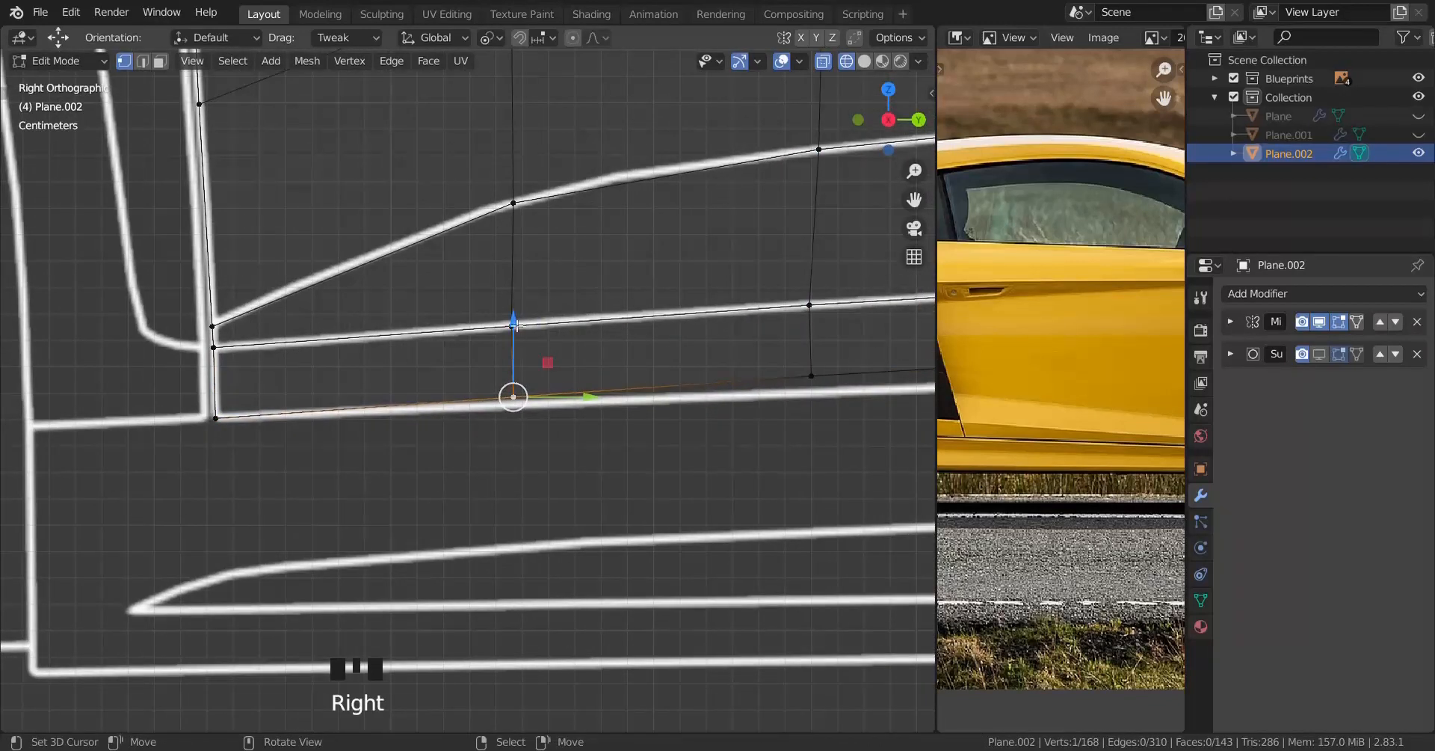
left_click_drag(513, 326, 545, 401)
right_click(345, 419)
left_click_drag(342, 352, 344, 374)
middle_click_drag(698, 400, 371, 377, "shift")
right_click(372, 378)
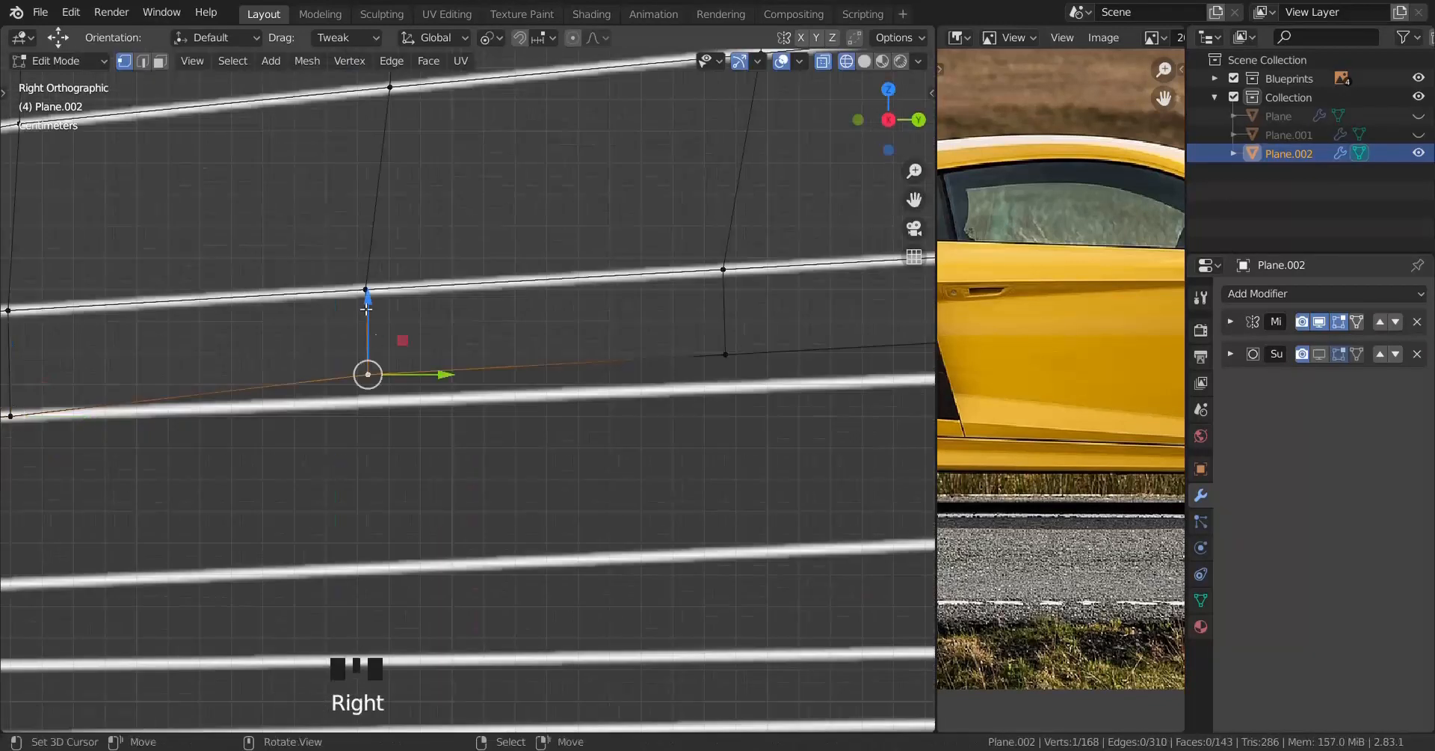
left_click_drag(369, 310, 369, 337)
middle_click_drag(749, 366, 214, 369, "shift")
right_click(215, 368)
left_click_drag(189, 296, 187, 330)
right_click(548, 335)
left_click_drag(548, 272, 548, 311)
Step: Lower the remaining bottom-edge vertices, up to the rear corner, onto the blueprint's lower door line
middle_click_drag(910, 310, 464, 307, "shift")
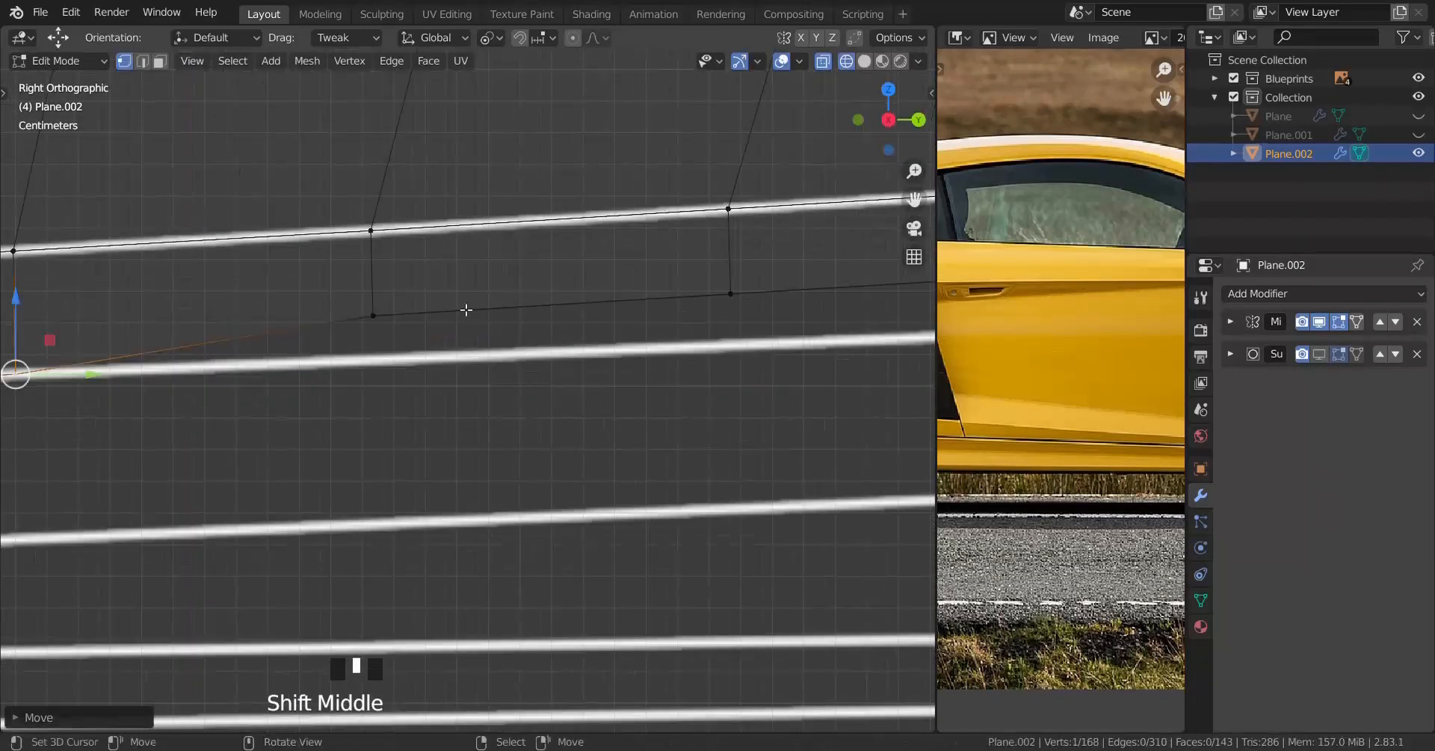
right_click(374, 316)
left_click_drag(374, 252, 374, 295)
middle_click_drag(731, 293, 444, 288, "shift")
right_click(444, 288)
left_click_drag(444, 224, 476, 345)
middle_click_drag(802, 267, 509, 269, "shift")
right_click(509, 269)
left_click_drag(509, 203, 509, 260)
middle_click_drag(823, 260, 298, 299, "shift")
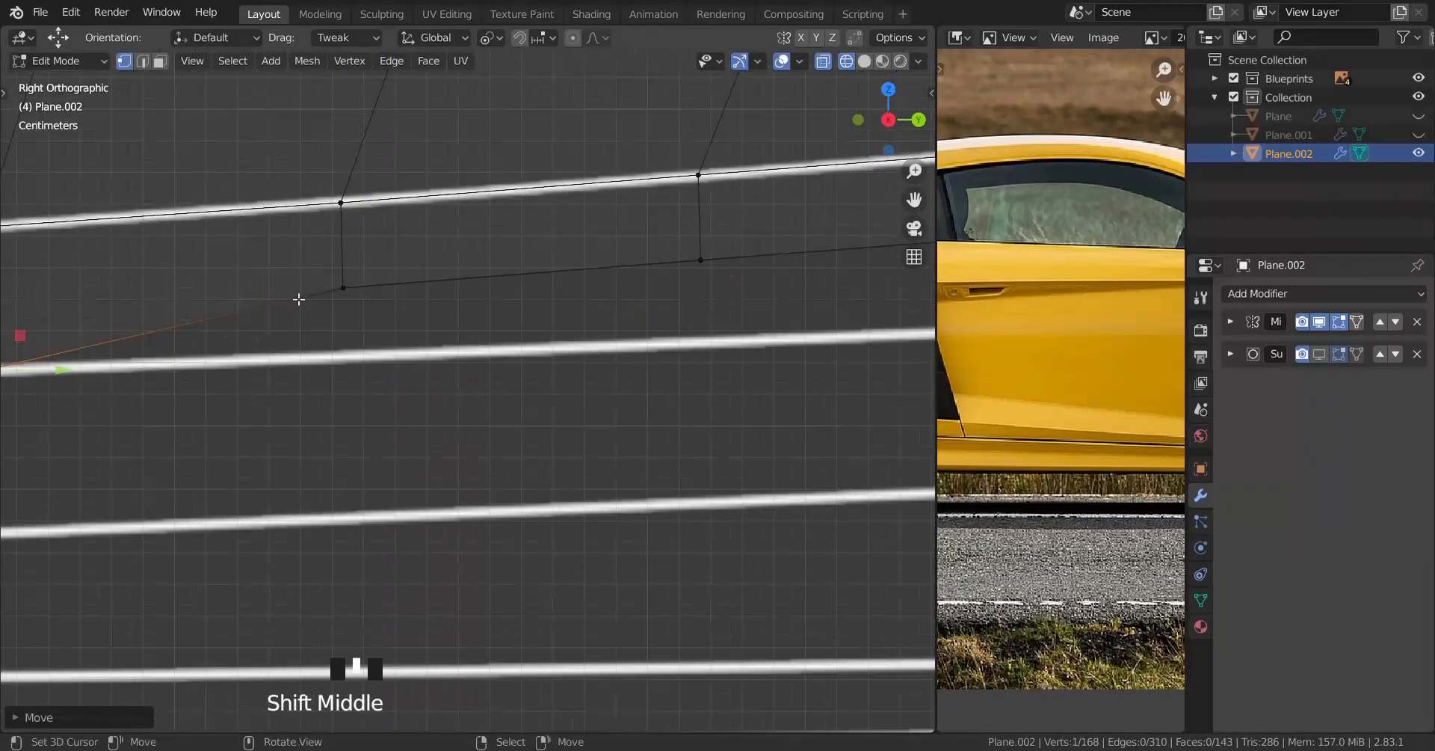
right_click(343, 289)
left_click_drag(343, 223, 521, 734)
scroll(743, 352, "down", 6)
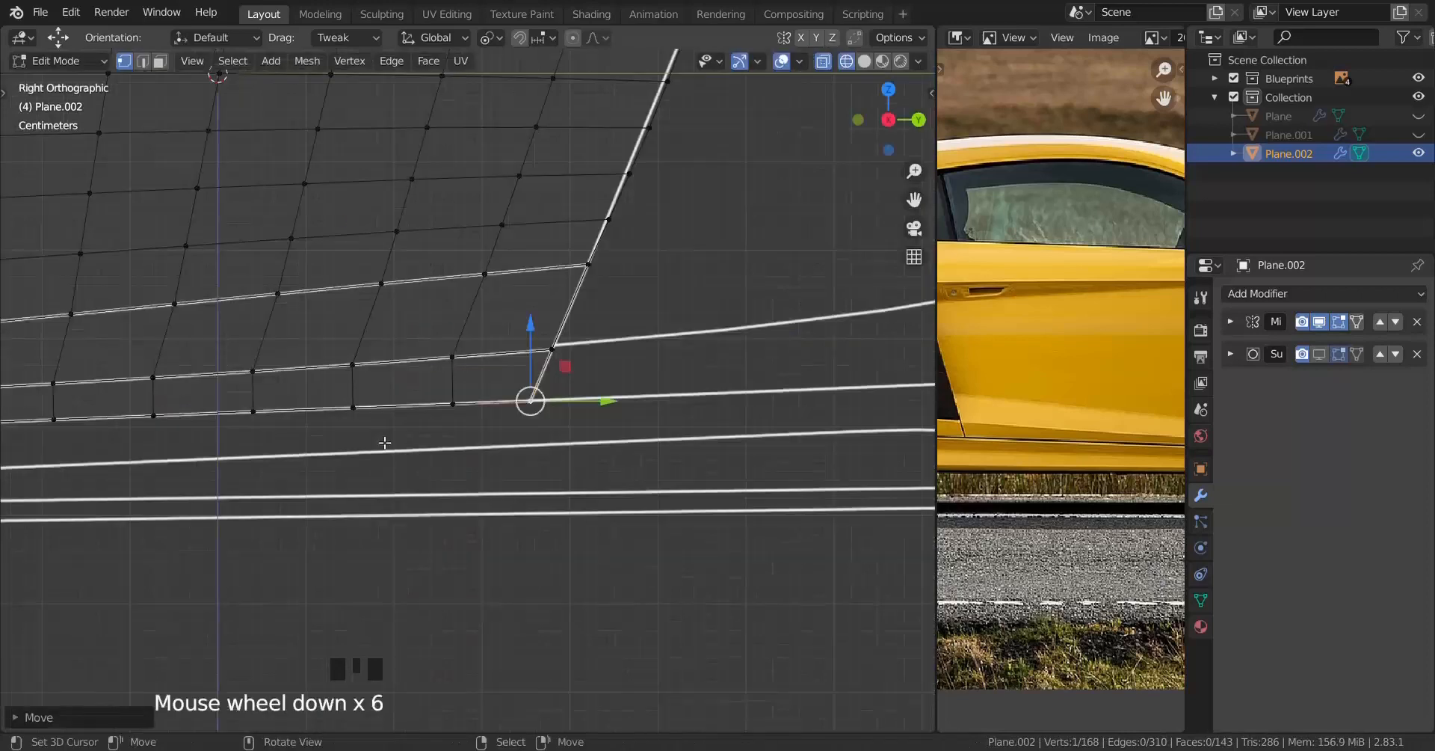
Step: Select the bottom-edge vertices from the rear corner to near the front and distribute them evenly with LoopTools Space
middle_click_drag(693, 414, 718, 413, "shift")
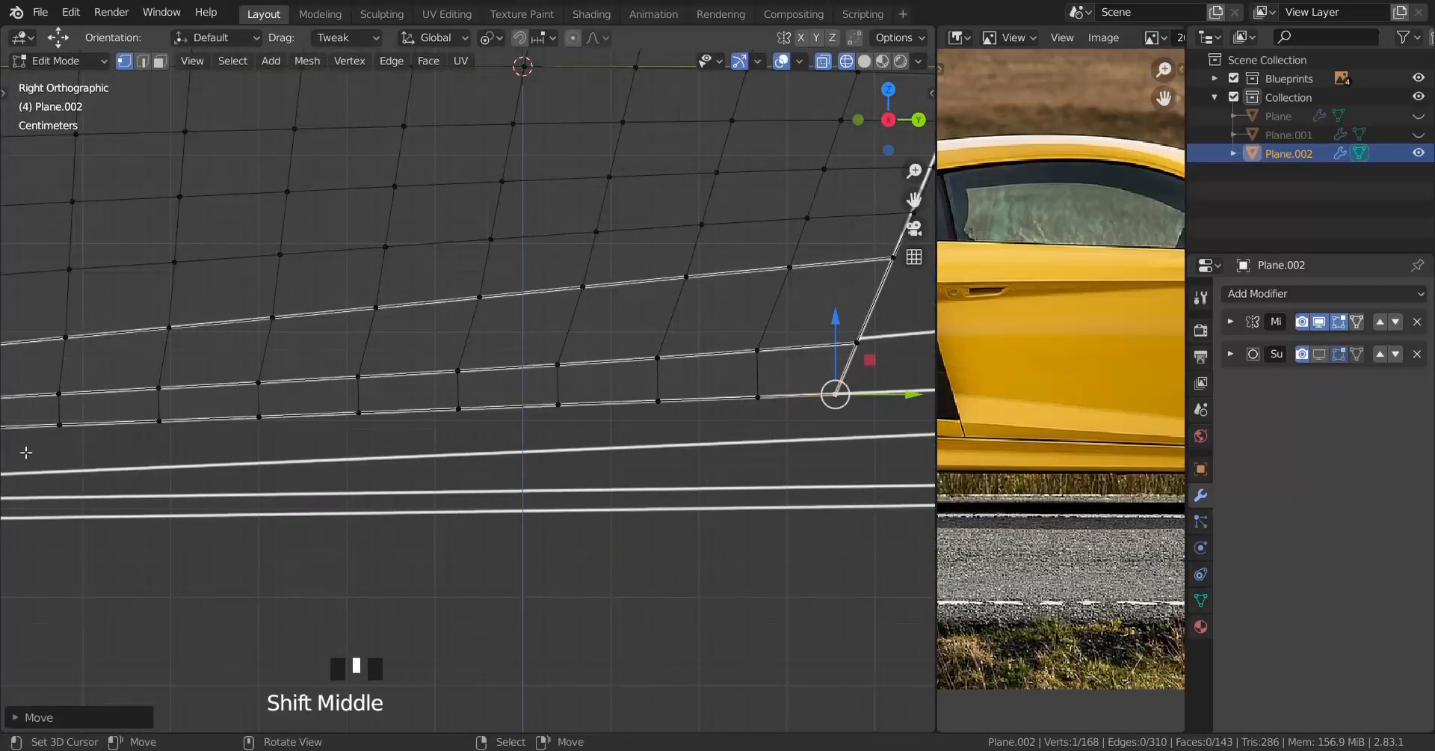
middle_click_drag(26, 452, 658, 450, "shift")
scroll(638, 452, "up", 2)
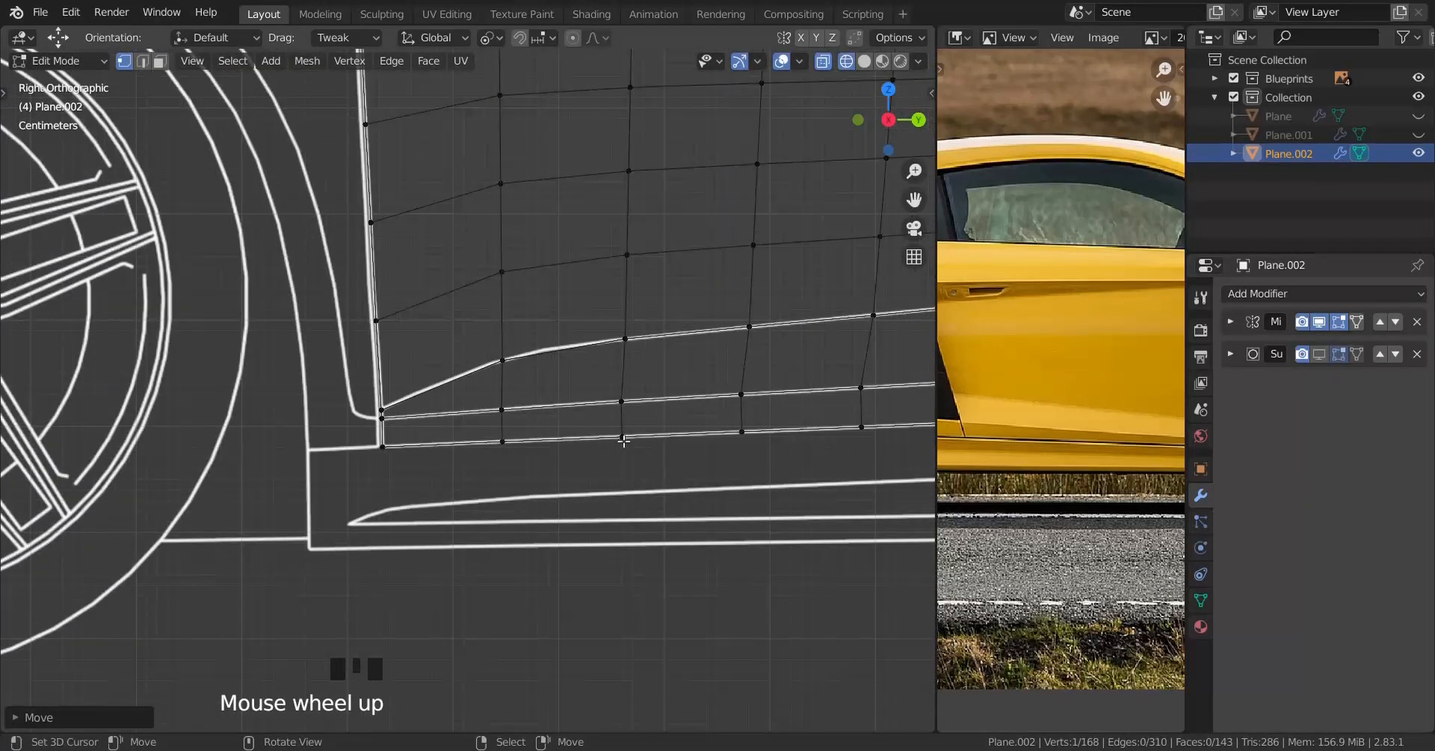
right_click(517, 447, "ctrl")
key("w")
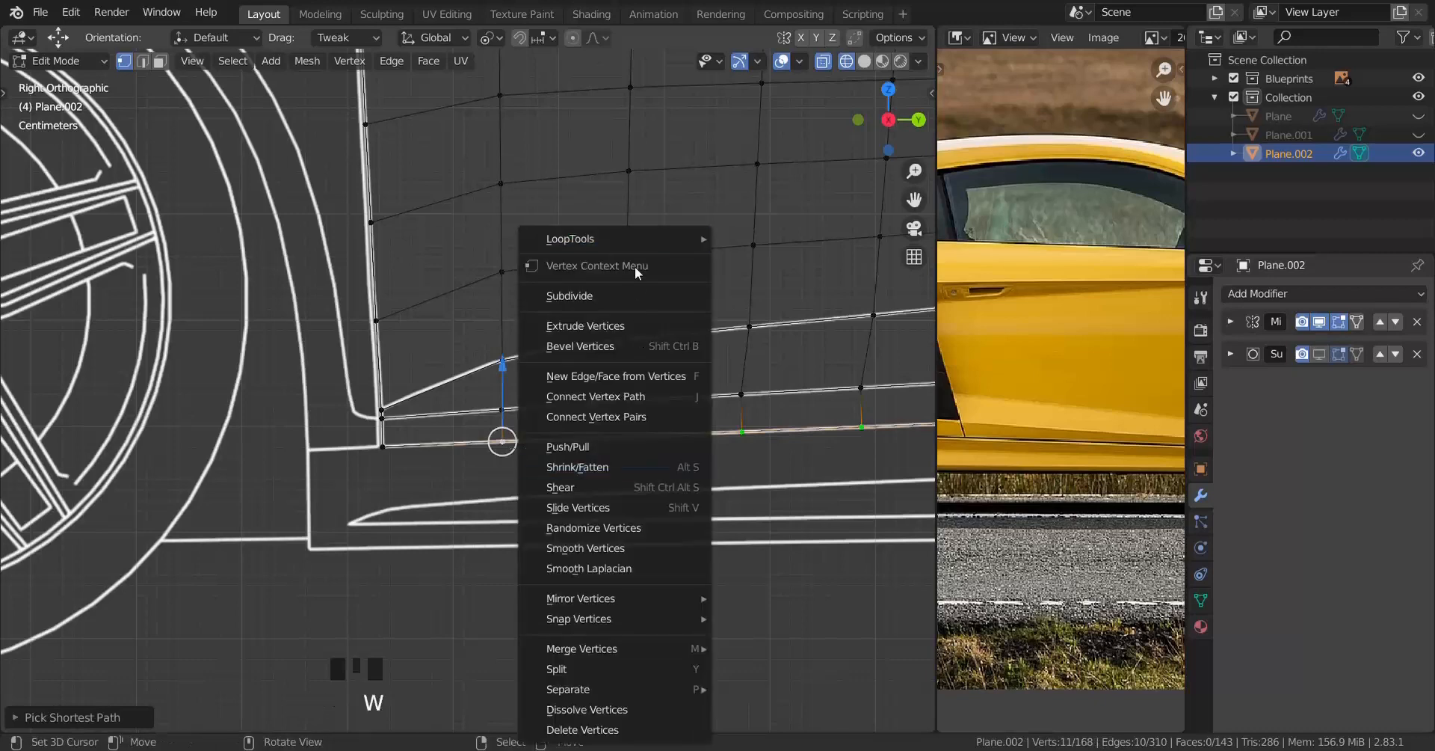
mouse_move(658, 238)
left_click(808, 370)
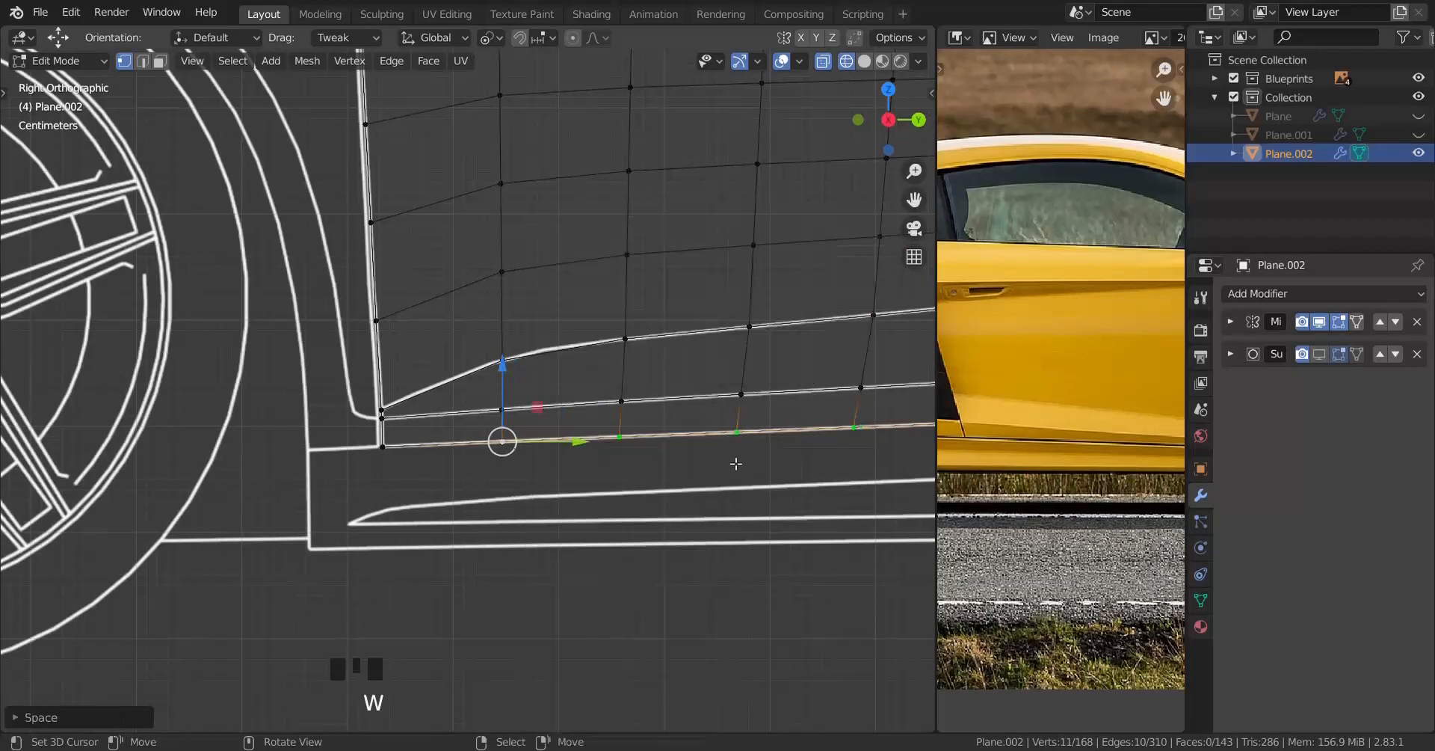
scroll(827, 429, "down", 2)
middle_click_drag(827, 429, 573, 420, "shift")
scroll(464, 451, "up", 2)
scroll(463, 452, "down", 4)
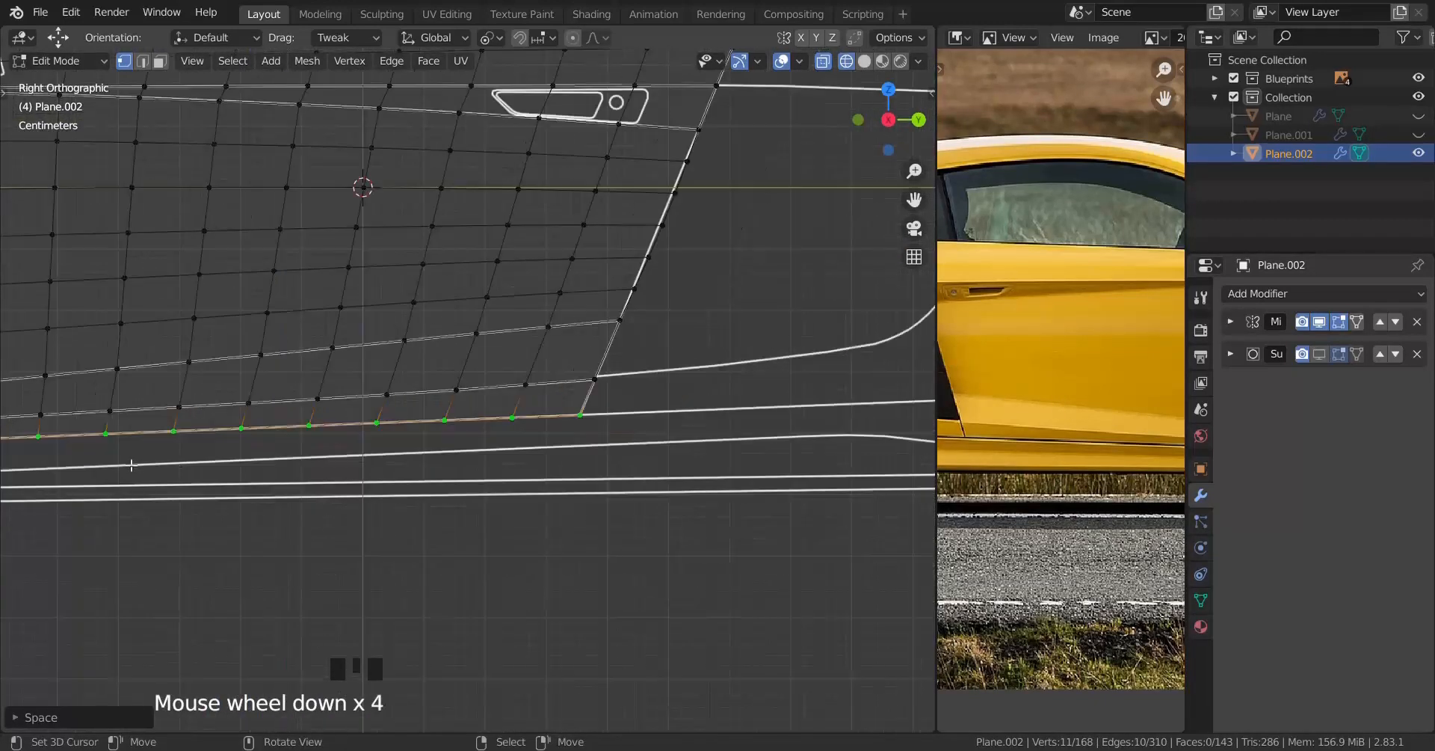
Step: Select the whole bottom edge loop and move it slightly inward along X in the back view
middle_click_drag(362, 187, 407, 446, "shift")
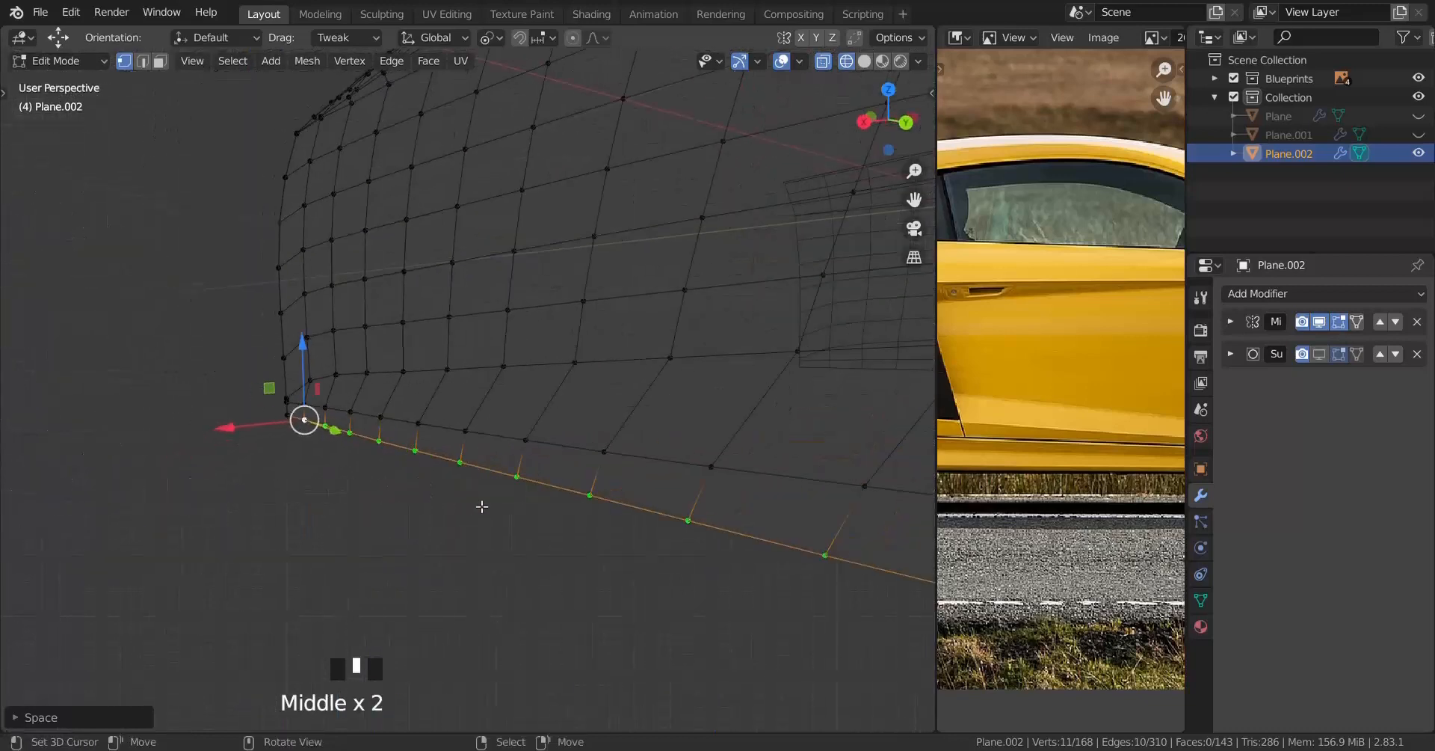
right_click(516, 495, "alt")
right_click(515, 475, "alt")
middle_click_drag(515, 475, 535, 521)
key("KP_7")
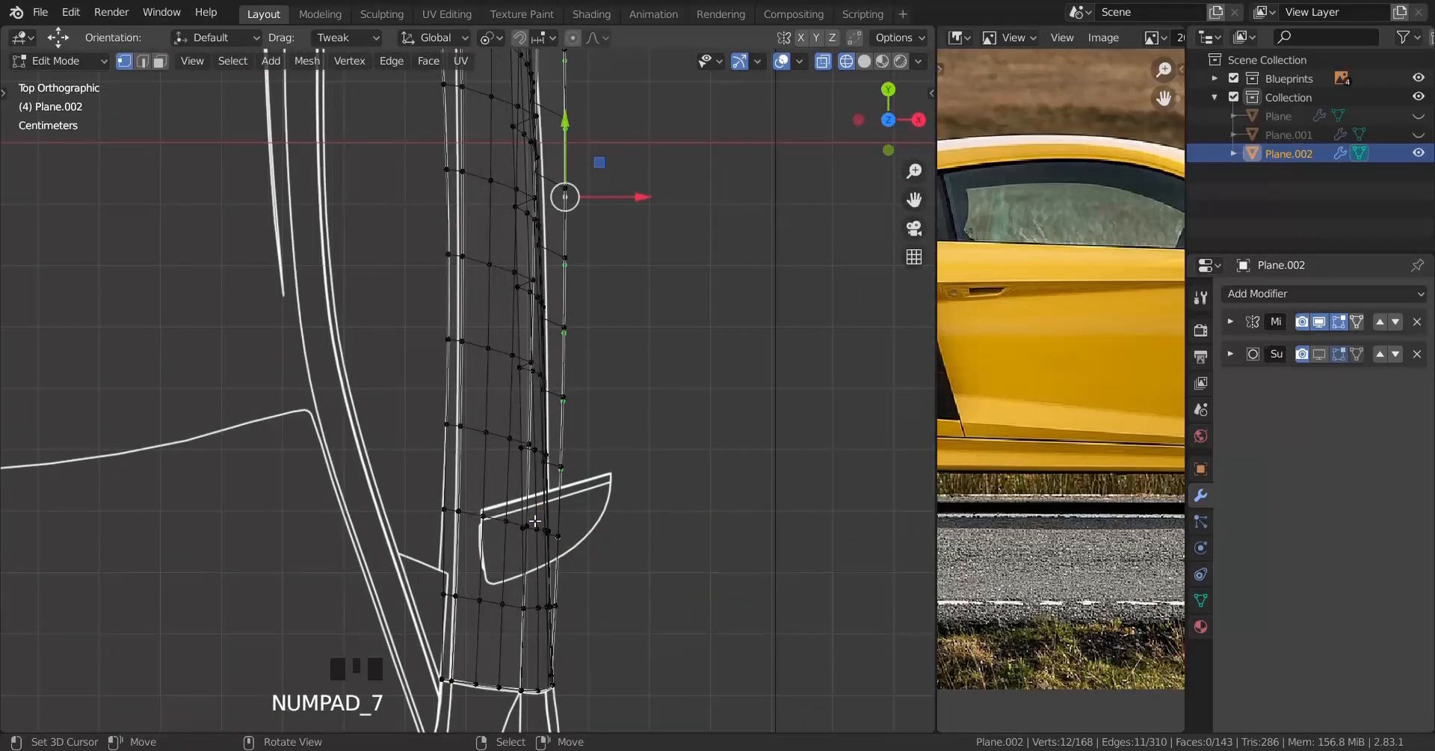
key("ctrl+KP_1")
scroll(527, 518, "up", 2)
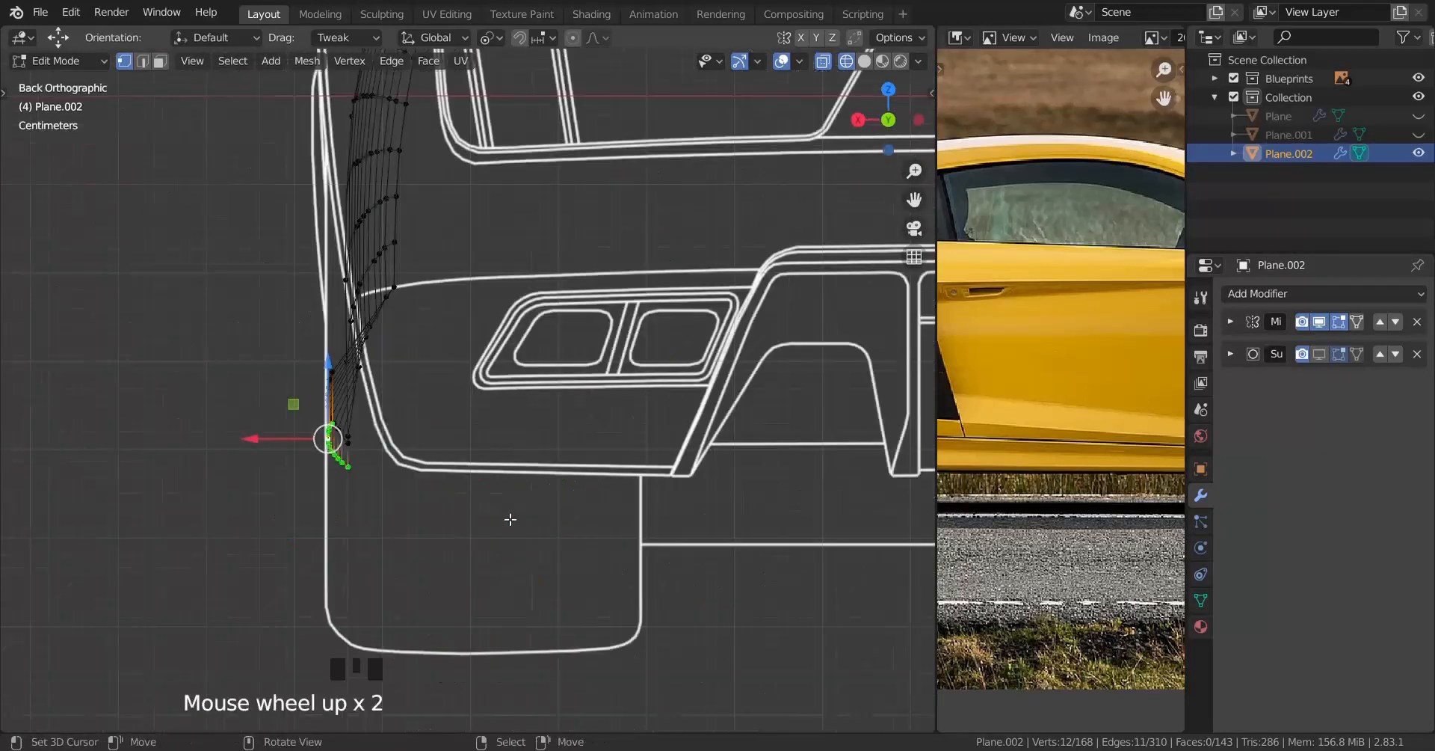
middle_click_drag(513, 513, 574, 526, "shift")
scroll(573, 526, "up", 2)
left_click_drag(422, 506, 438, 508)
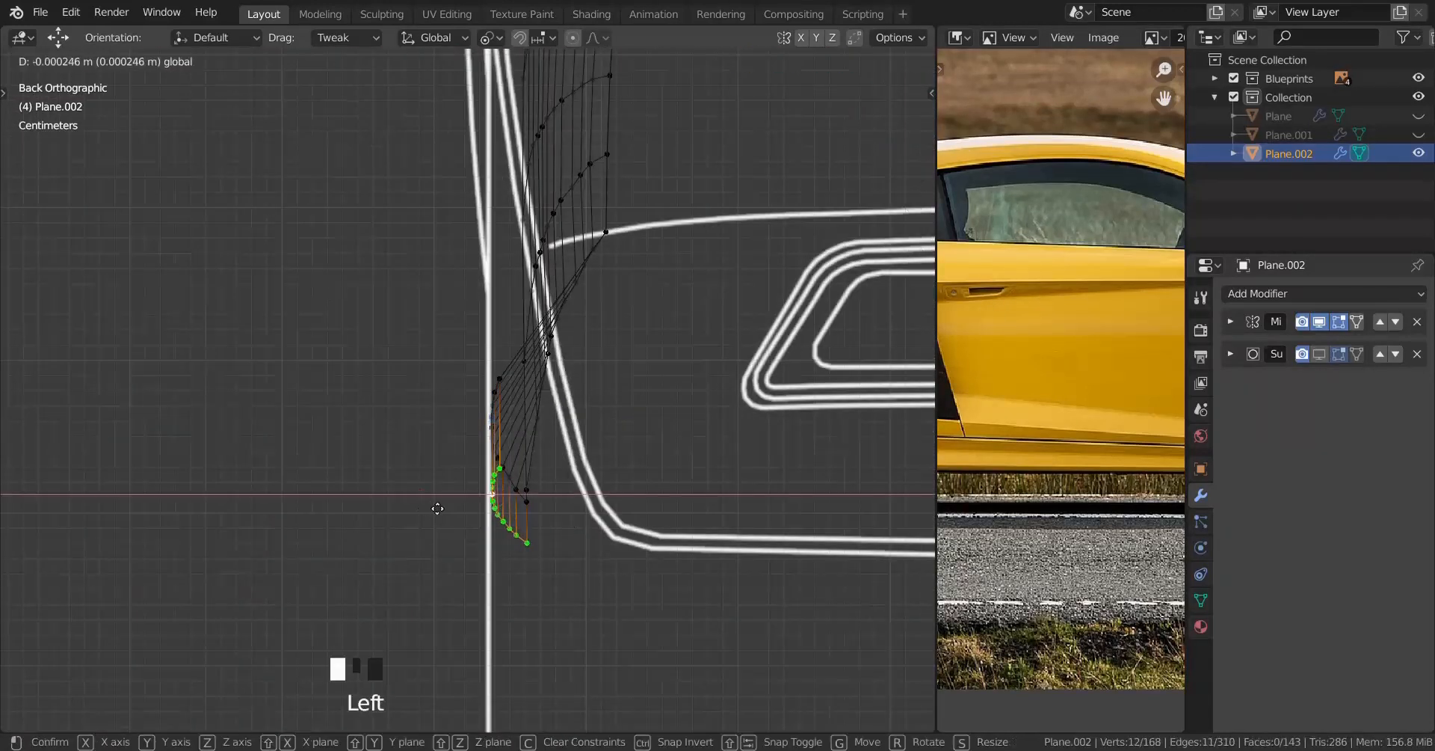
left_click_drag(550, 511, 550, 510)
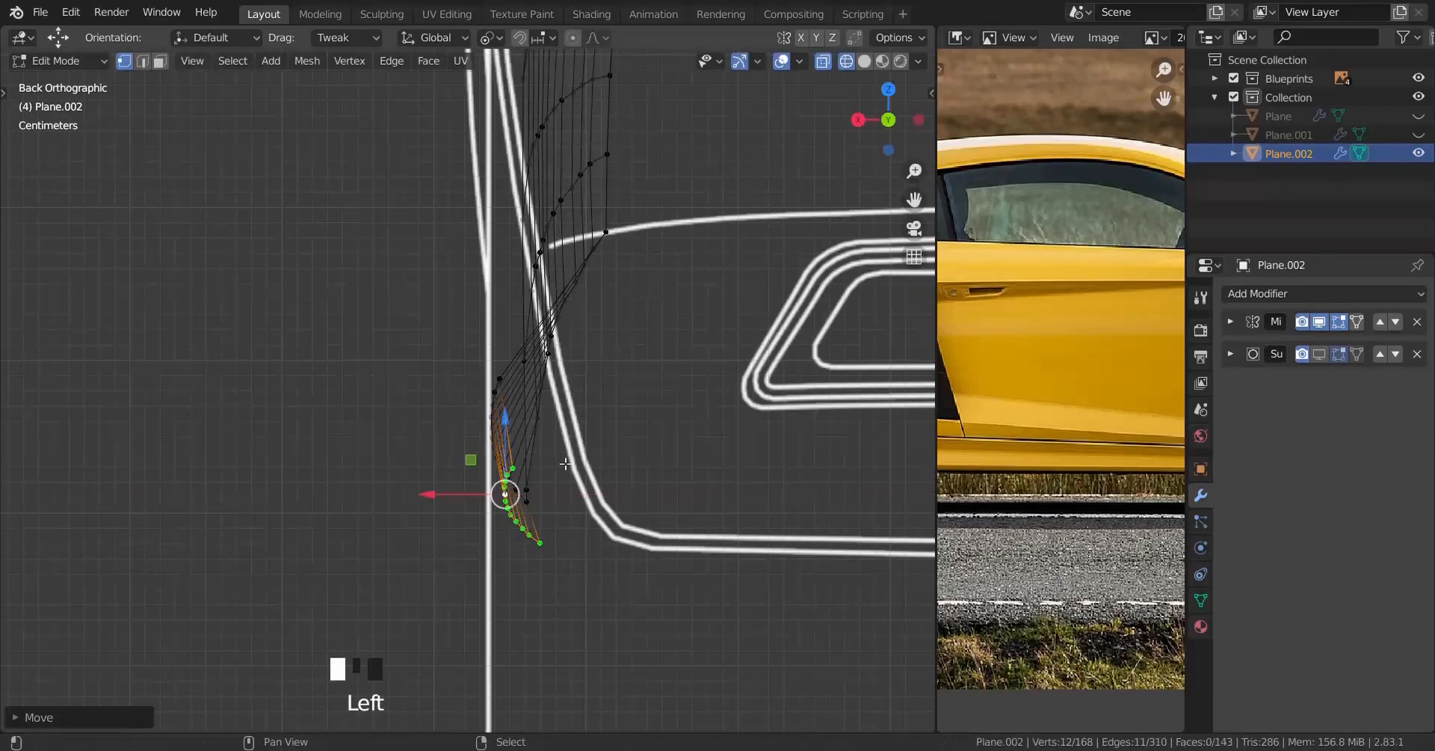
middle_click_drag(582, 149, 571, 244, "shift")
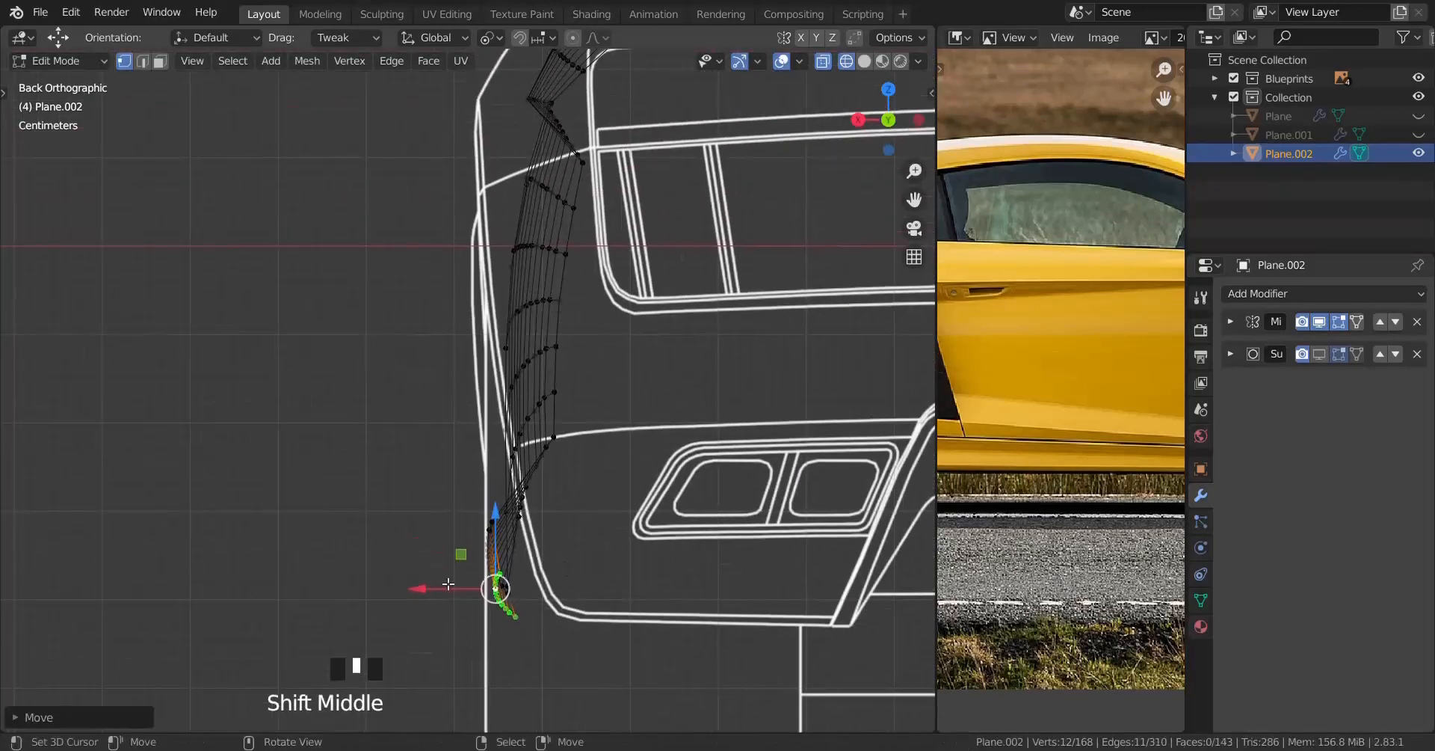
left_click_drag(423, 592, 449, 594)
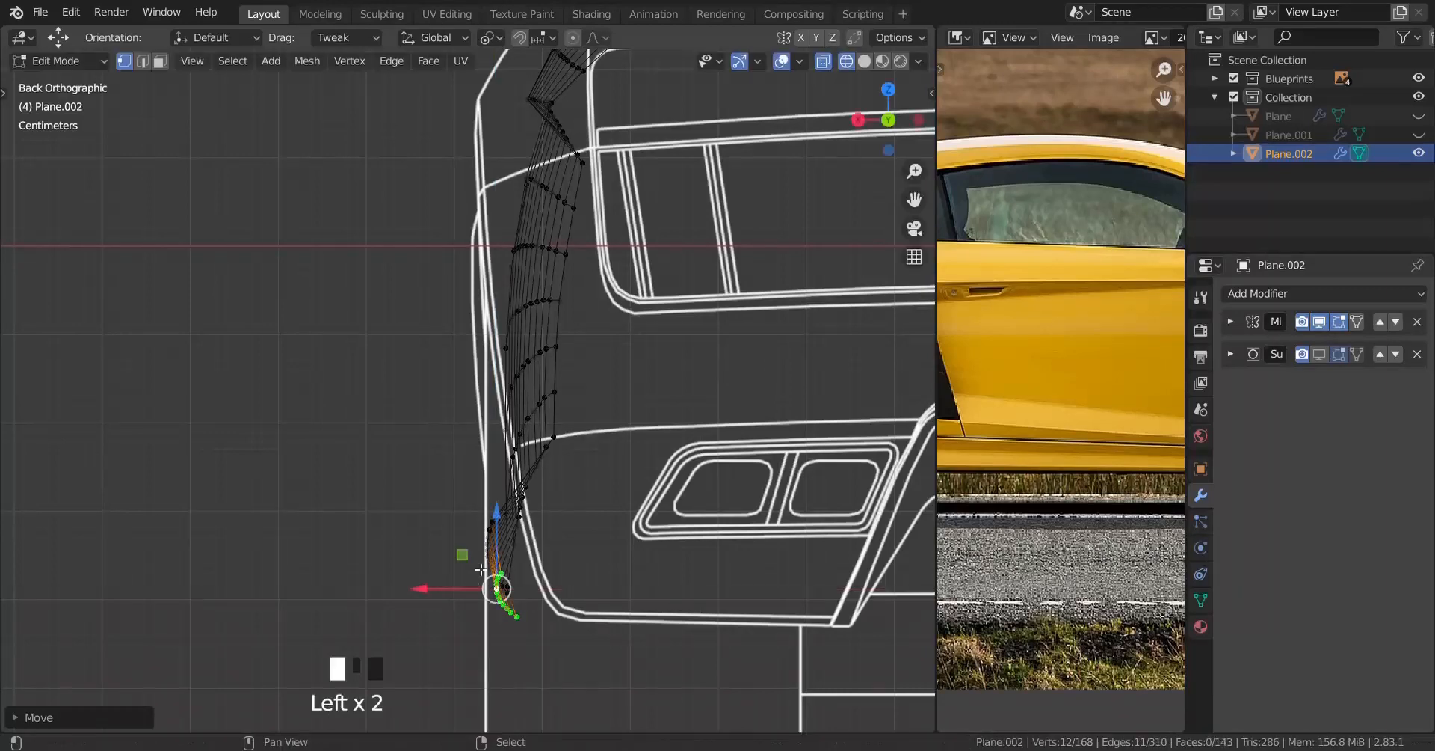
Step: In solid shading, make the rear corner the active vertex and scale the bottom edge loop along X
mouse_move(456, 589)
middle_mouse_down()
mouse_move(599, 570)
mouse_move(575, 523)
mouse_move(689, 487)
middle_mouse_up()
key("z")
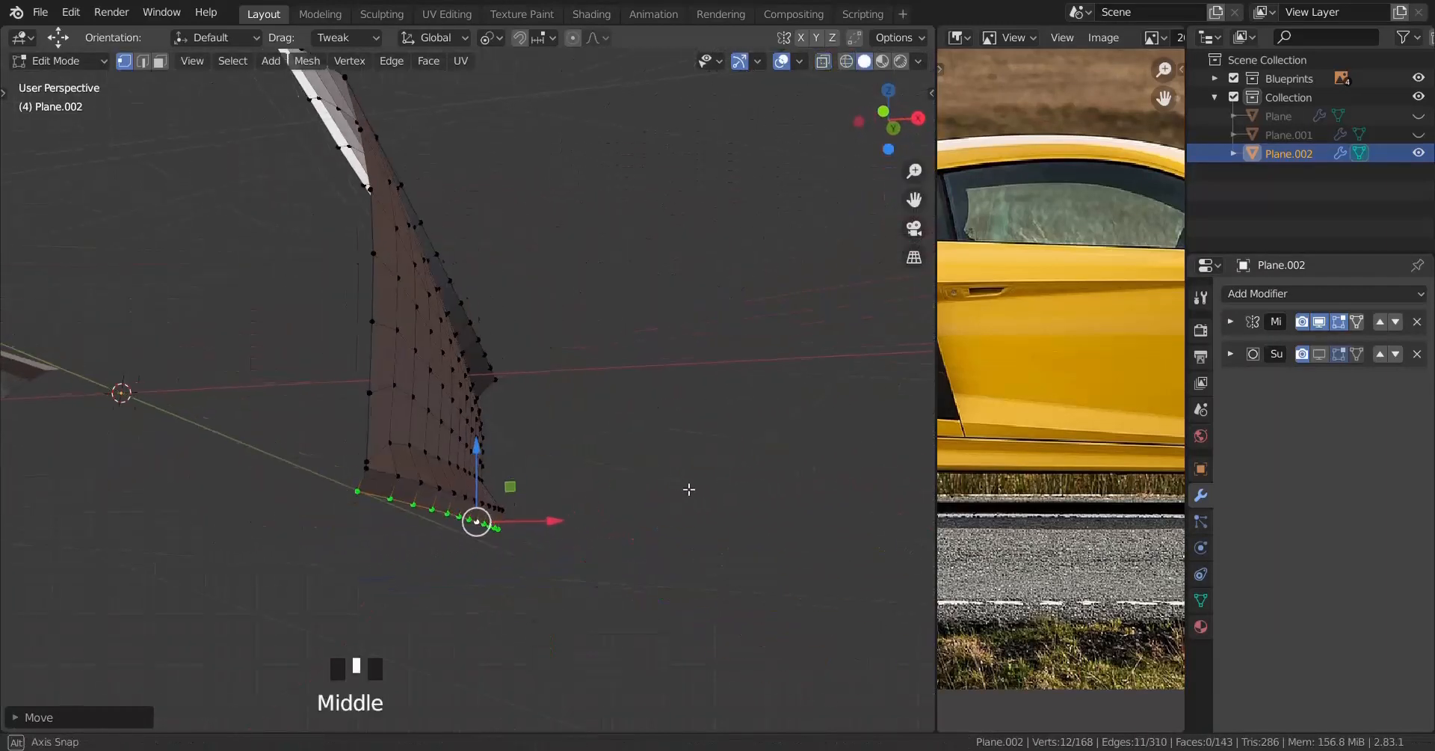
scroll(695, 500, "up", 2)
middle_click_drag(1065, 493, 1127, 441)
middle_click_drag(505, 571, 356, 557)
scroll(528, 563, "down", 2)
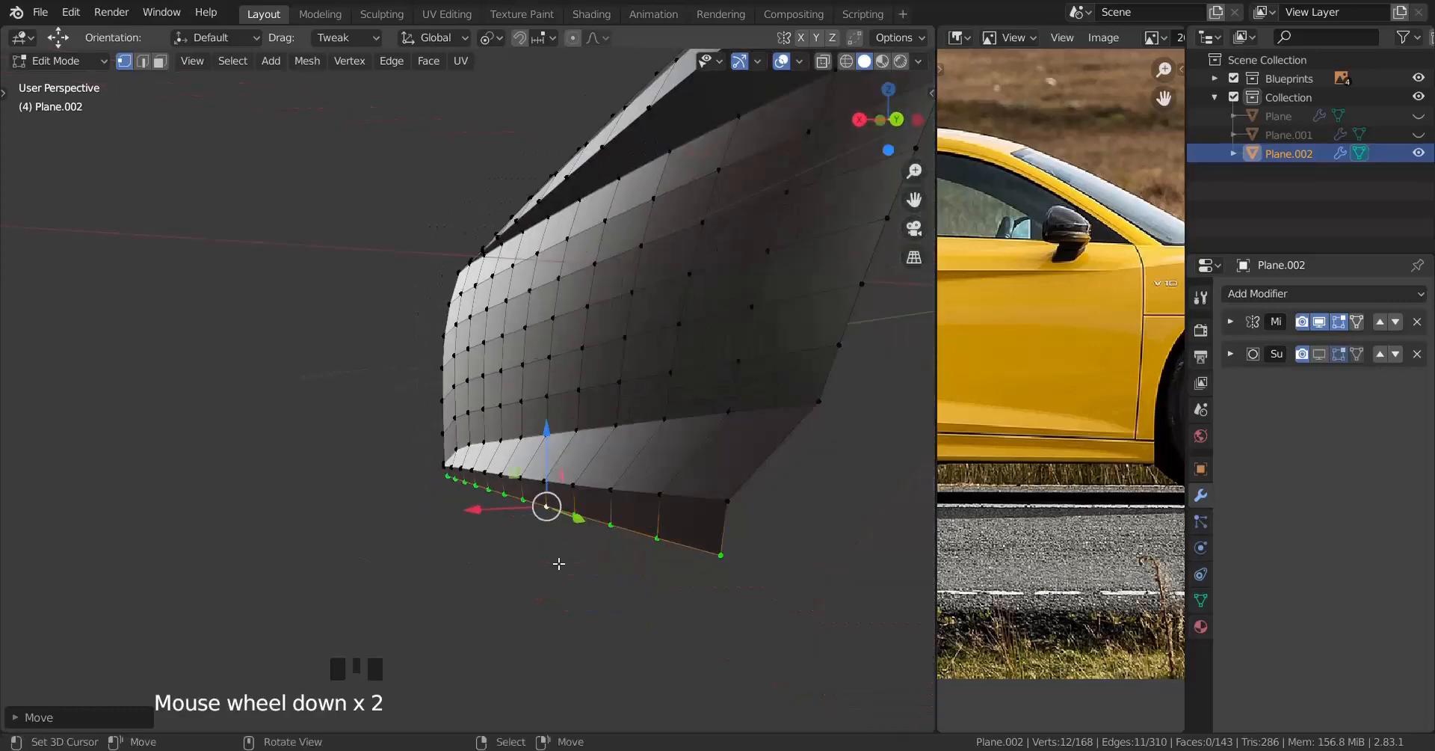
right_click(713, 558, "shift")
middle_click_drag(714, 557, 341, 466)
scroll(609, 561, "up", 3)
key("s")
key("x")
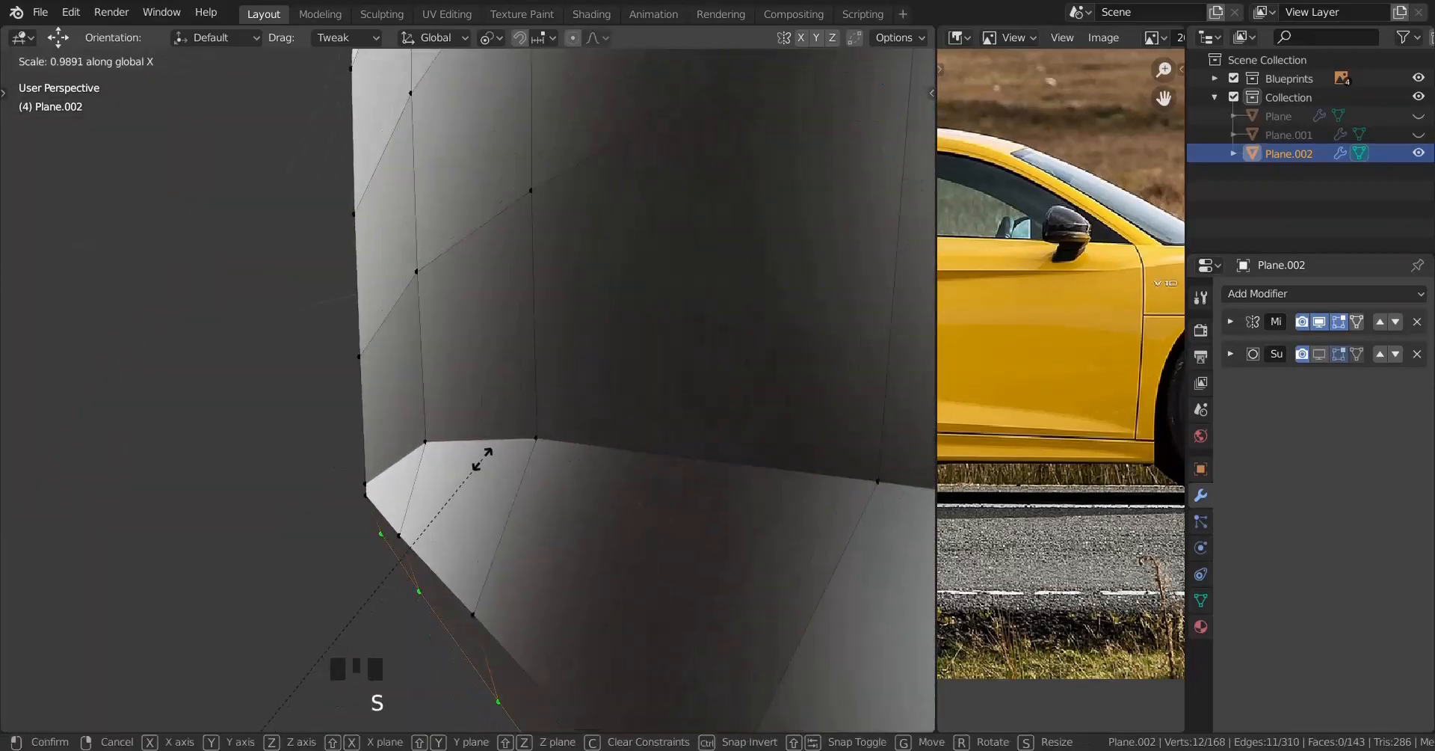
left_click(596, 382)
Step: Try to rescale the bottom edge loop further along X from the rear corner
scroll(596, 382, "down", 13)
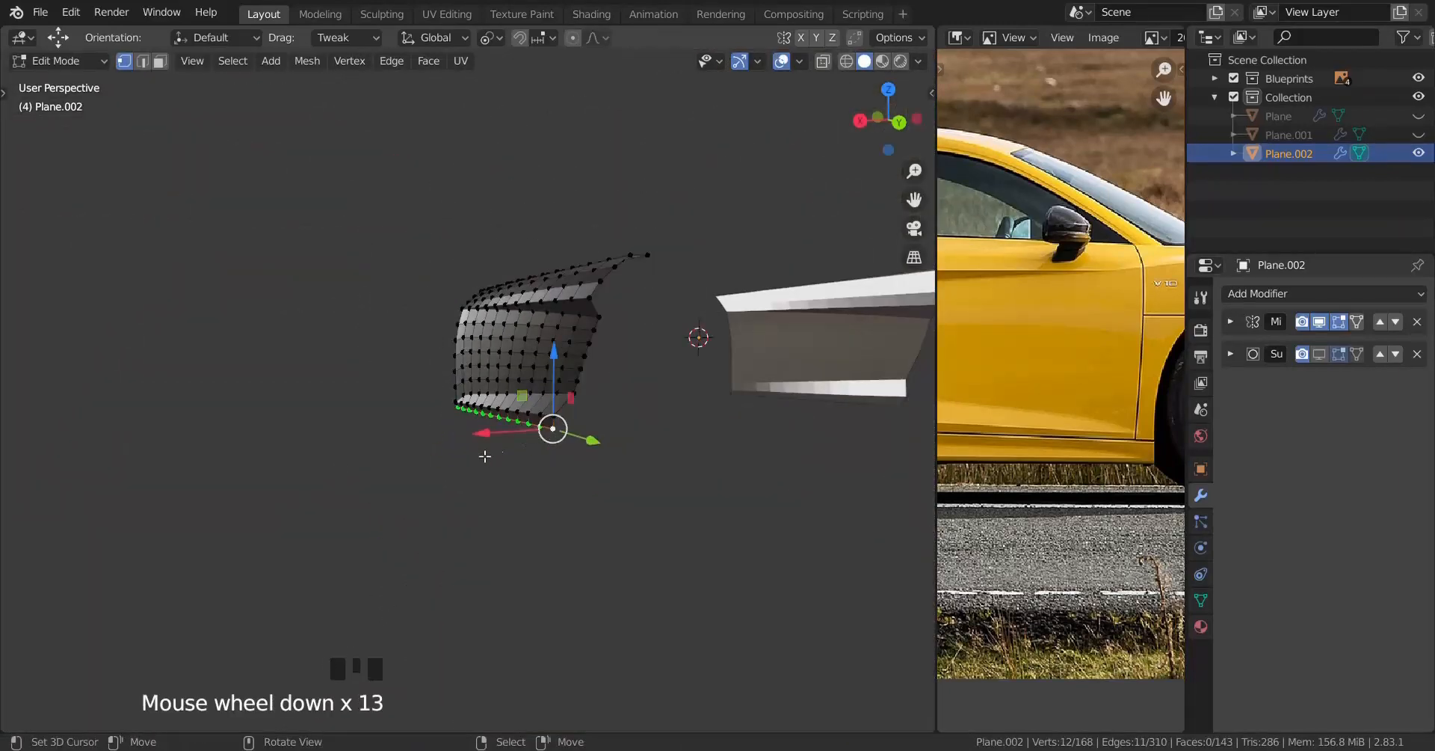
key("s")
middle_click_drag(484, 455, 450, 467)
key("x")
left_click(452, 455)
scroll(394, 448, "up", 7)
scroll(407, 426, "up", 6)
key("s")
key("x")
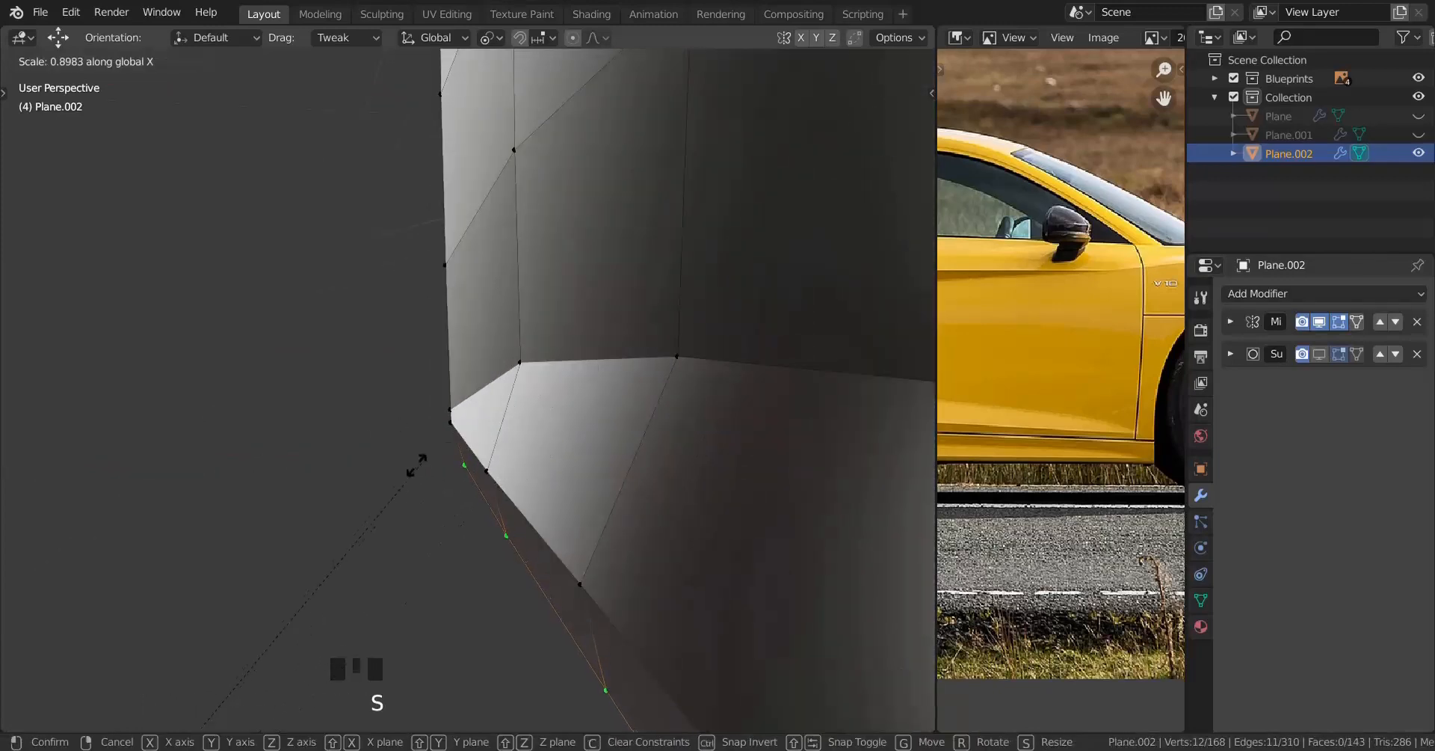
right_click(245, 580)
Step: Undo the last X scaling of the bottom edge loop, keeping the earlier one
middle_click_drag(304, 580, 548, 540)
key("ctrl+z")
key("ctrl+z")
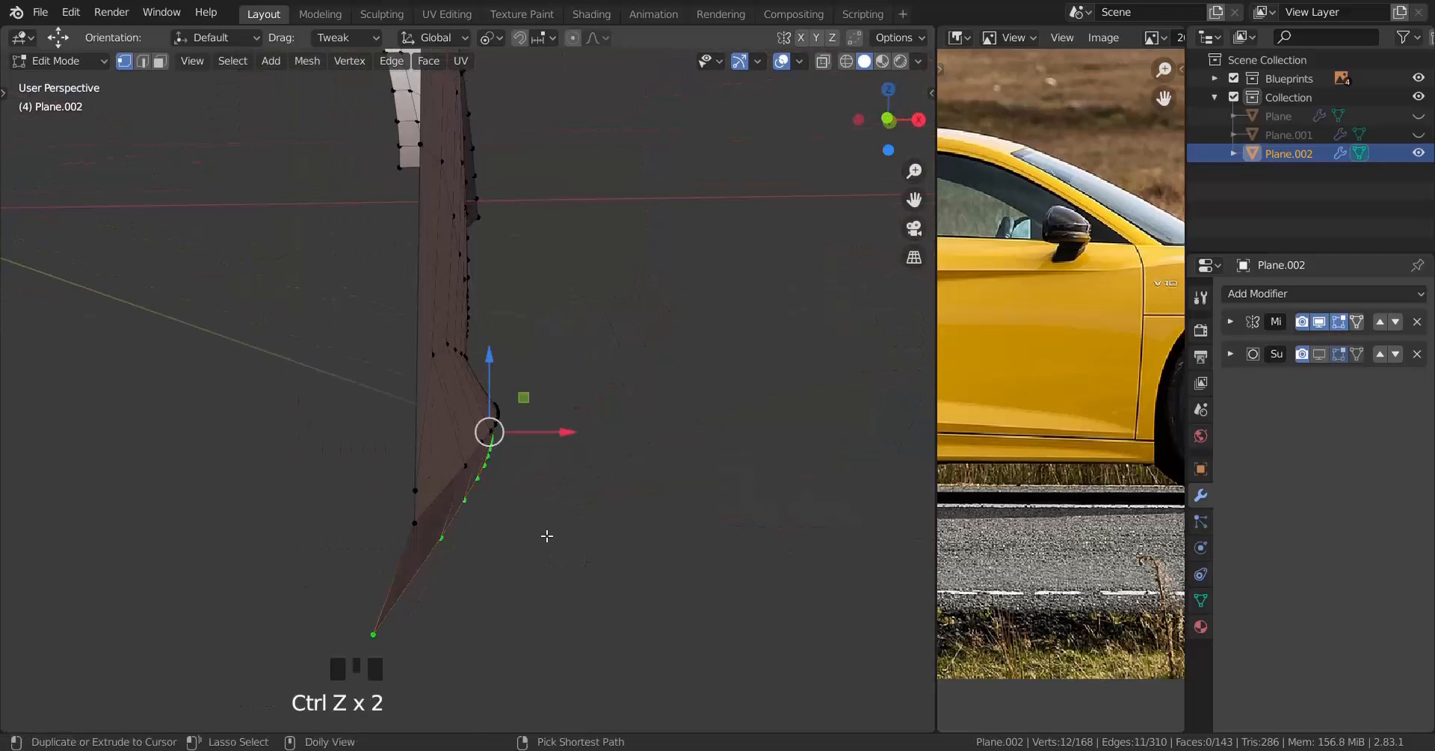
key("ctrl+shift+z")
Step: Scale the bottom edge loop along X to about 0.72 and check its curvature from the front
key("s")
key("x")
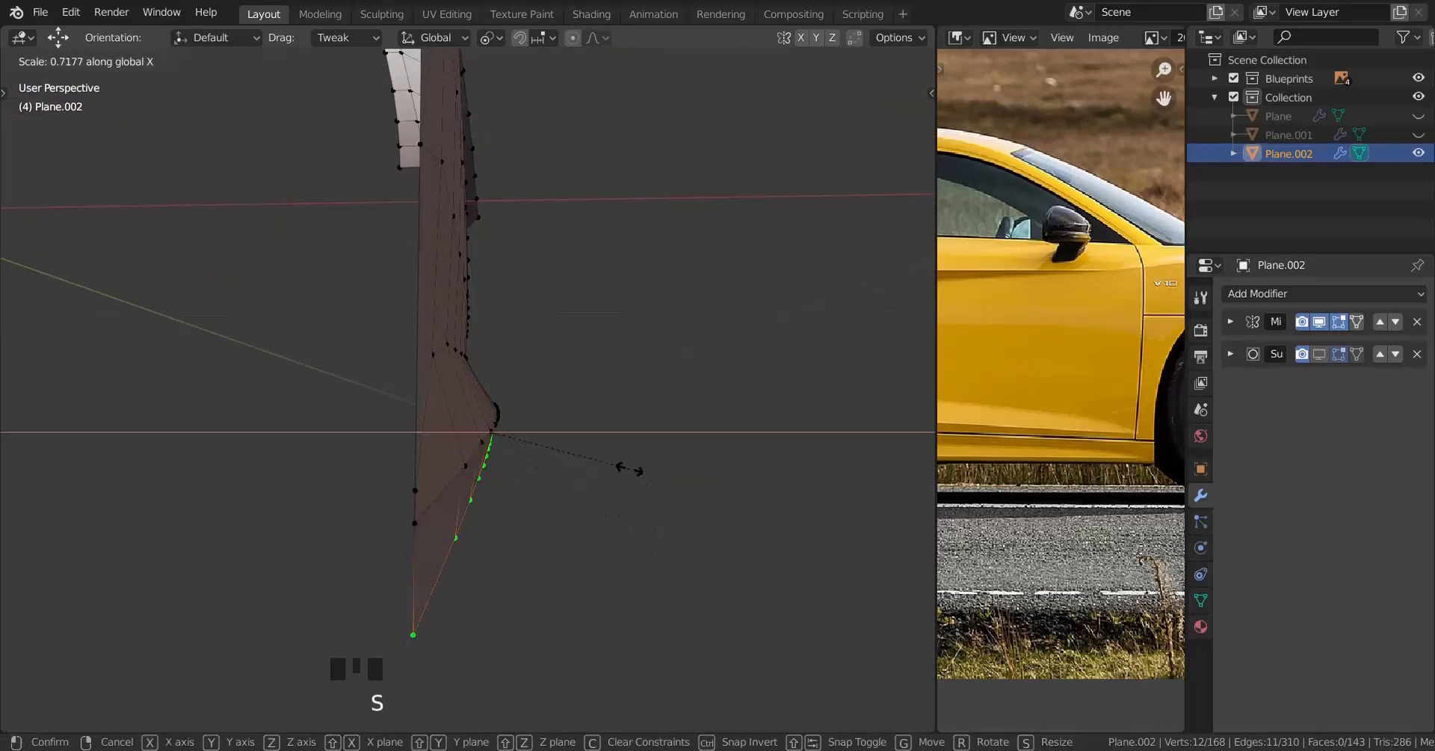
left_click(628, 462)
middle_click_drag(624, 468, 544, 454)
middle_click_drag(484, 521, 525, 523)
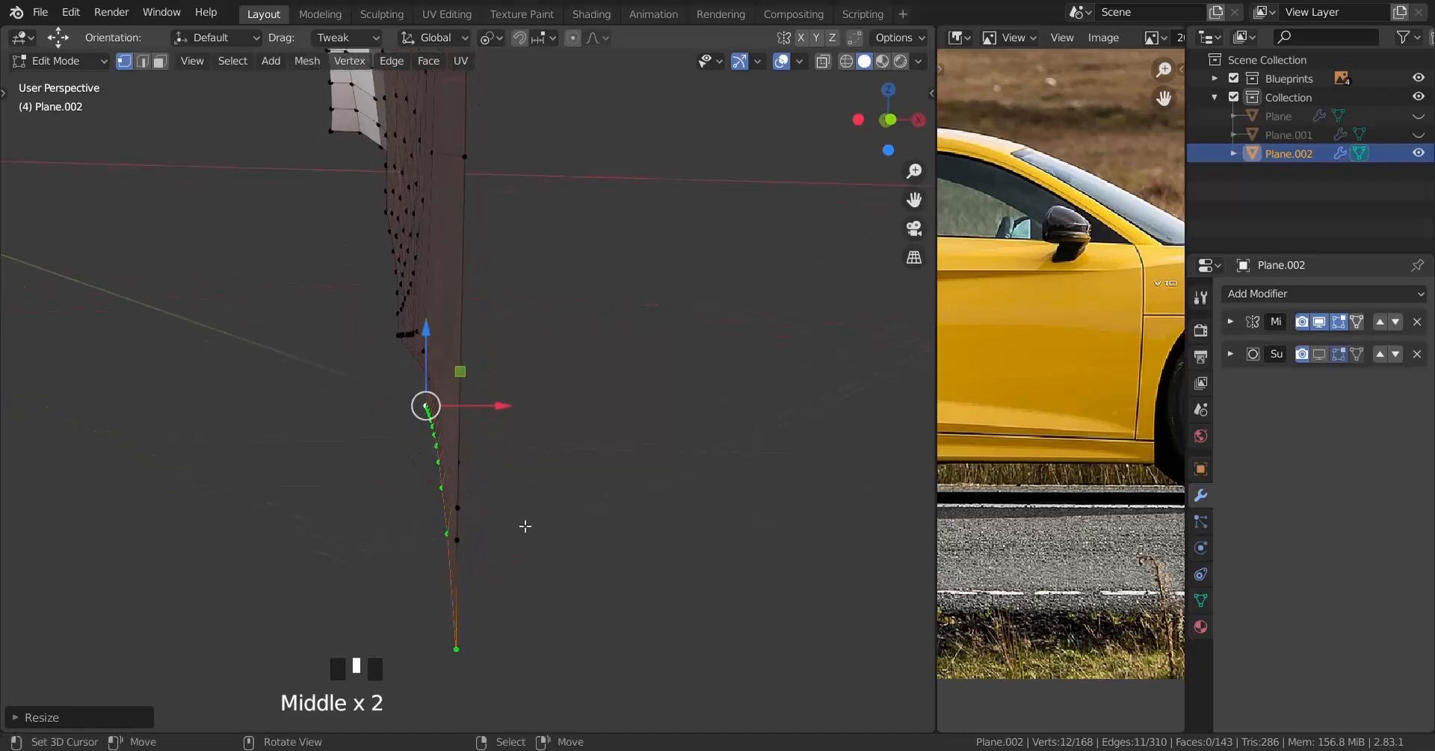
Step: Fine-tune the bottom edge loop's scale along X against the front blueprint
key("KP_1")
scroll(526, 527, "up", 3)
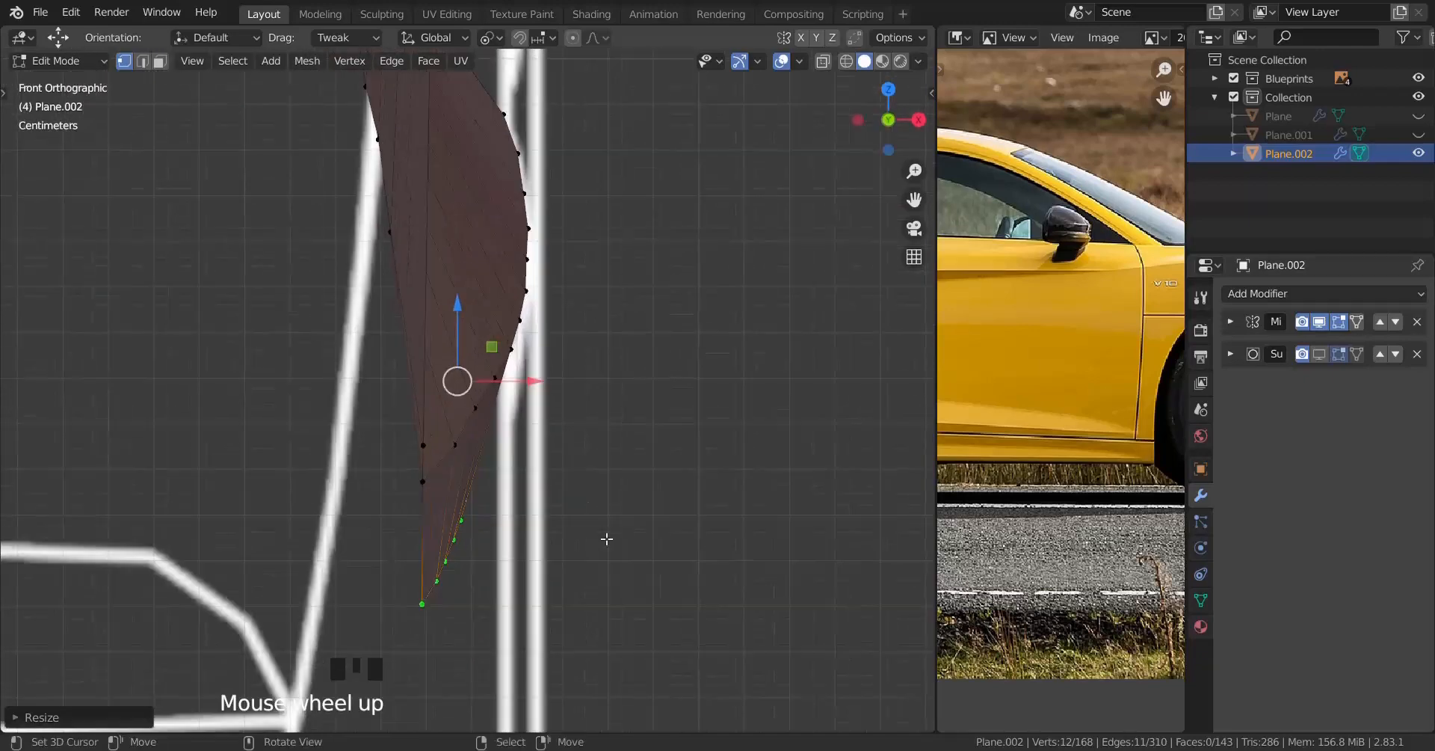
key("s")
key("x")
right_click(614, 582)
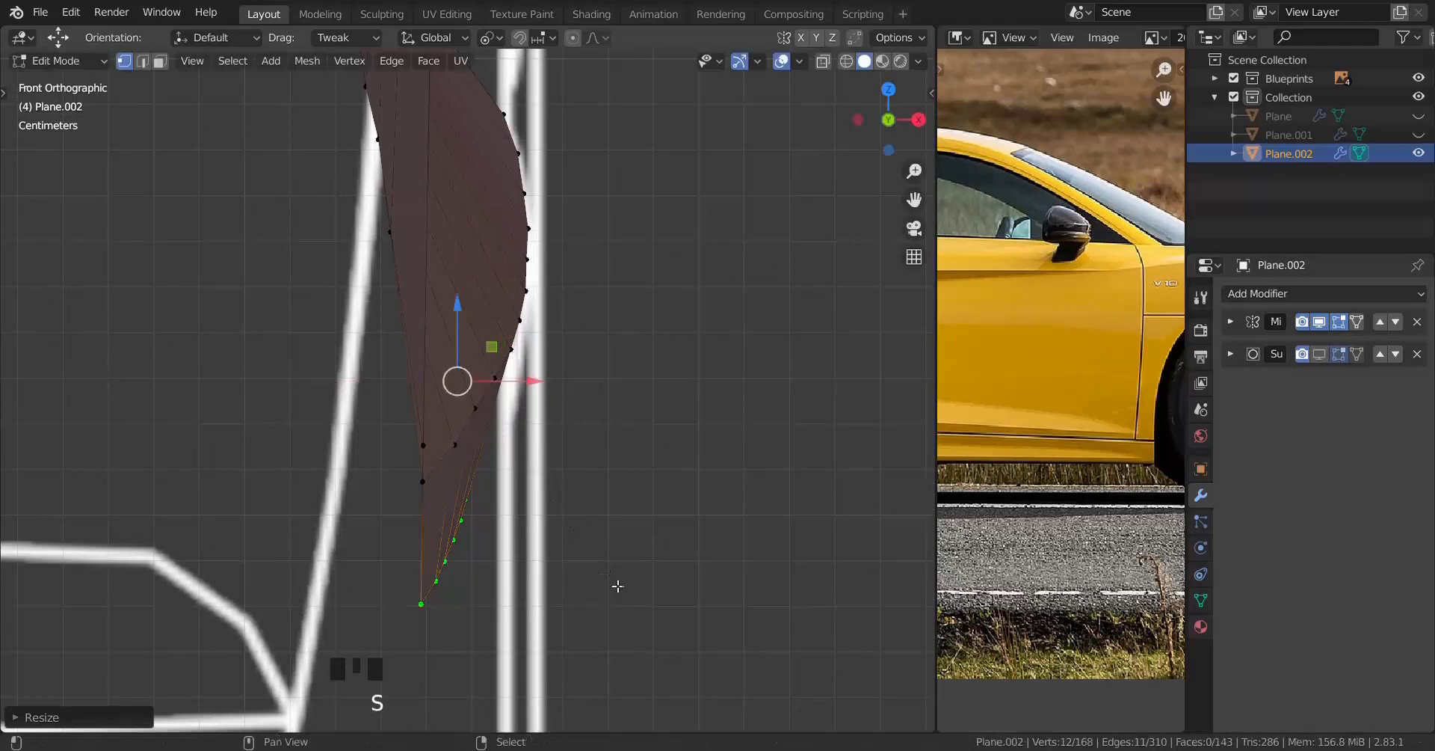
scroll(580, 583, "down", 6)
scroll(580, 583, "up", 4)
key("s")
key("x")
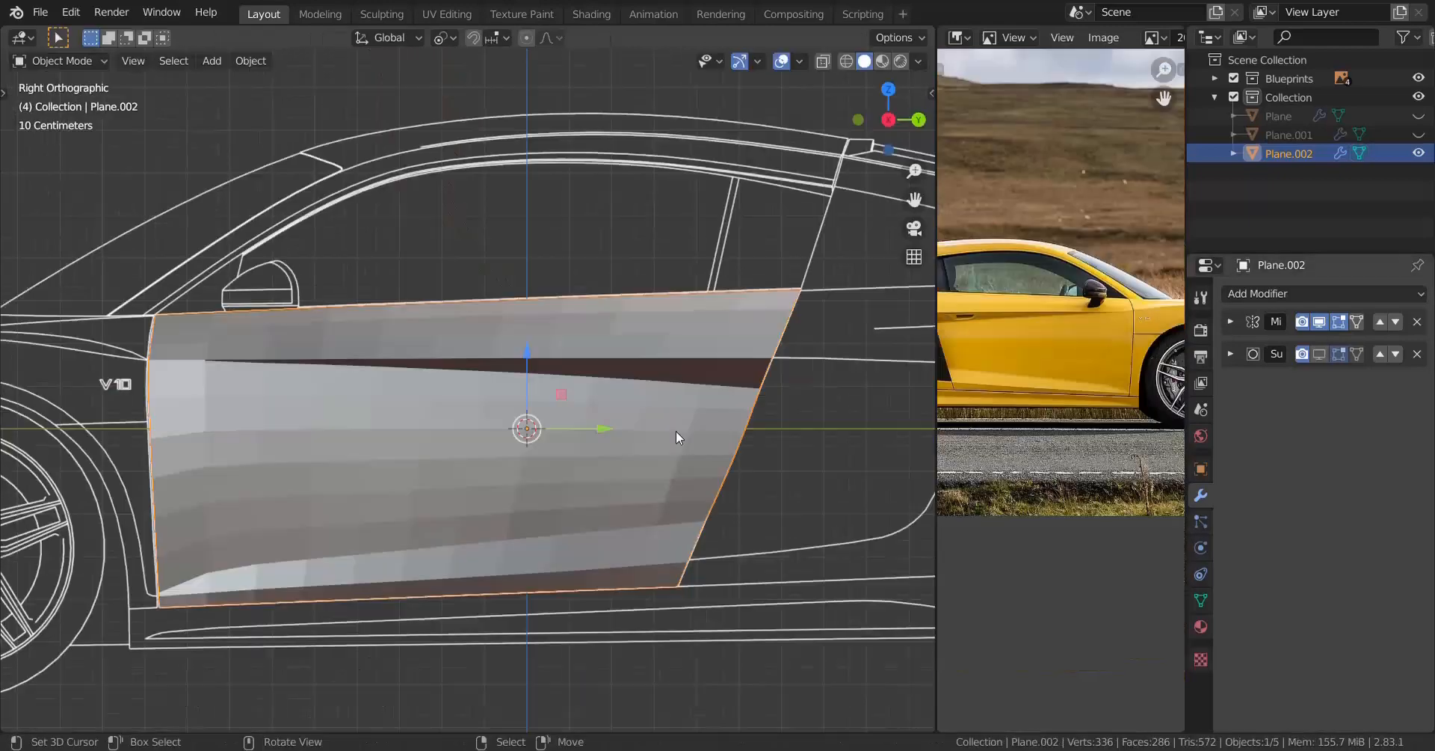
Step: Show the door's subdivision modifier in the viewport and check the smoothed shape from the side and below
left_click(1320, 357)
scroll(397, 496, "up", 3)
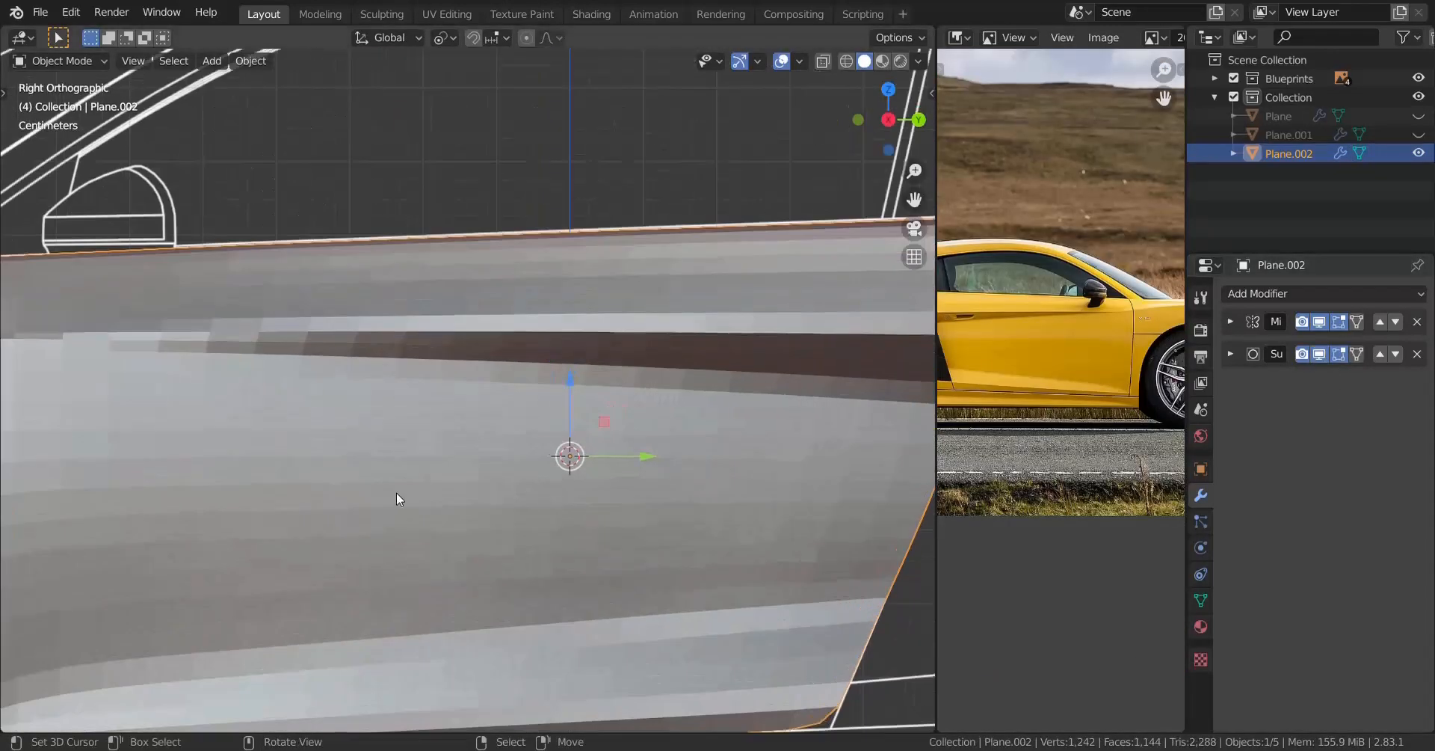
middle_click_drag(398, 496, 441, 456)
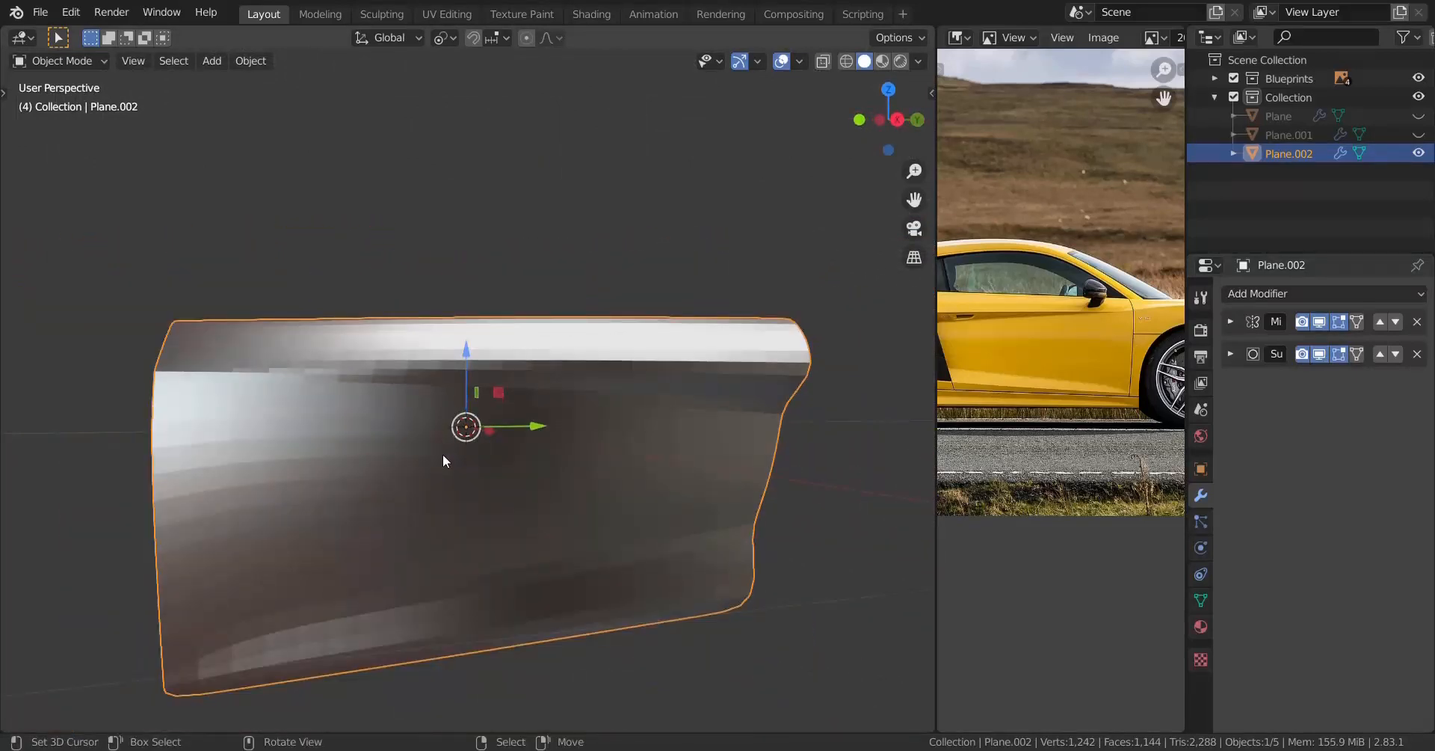
middle_click_drag(443, 455, 650, 356)
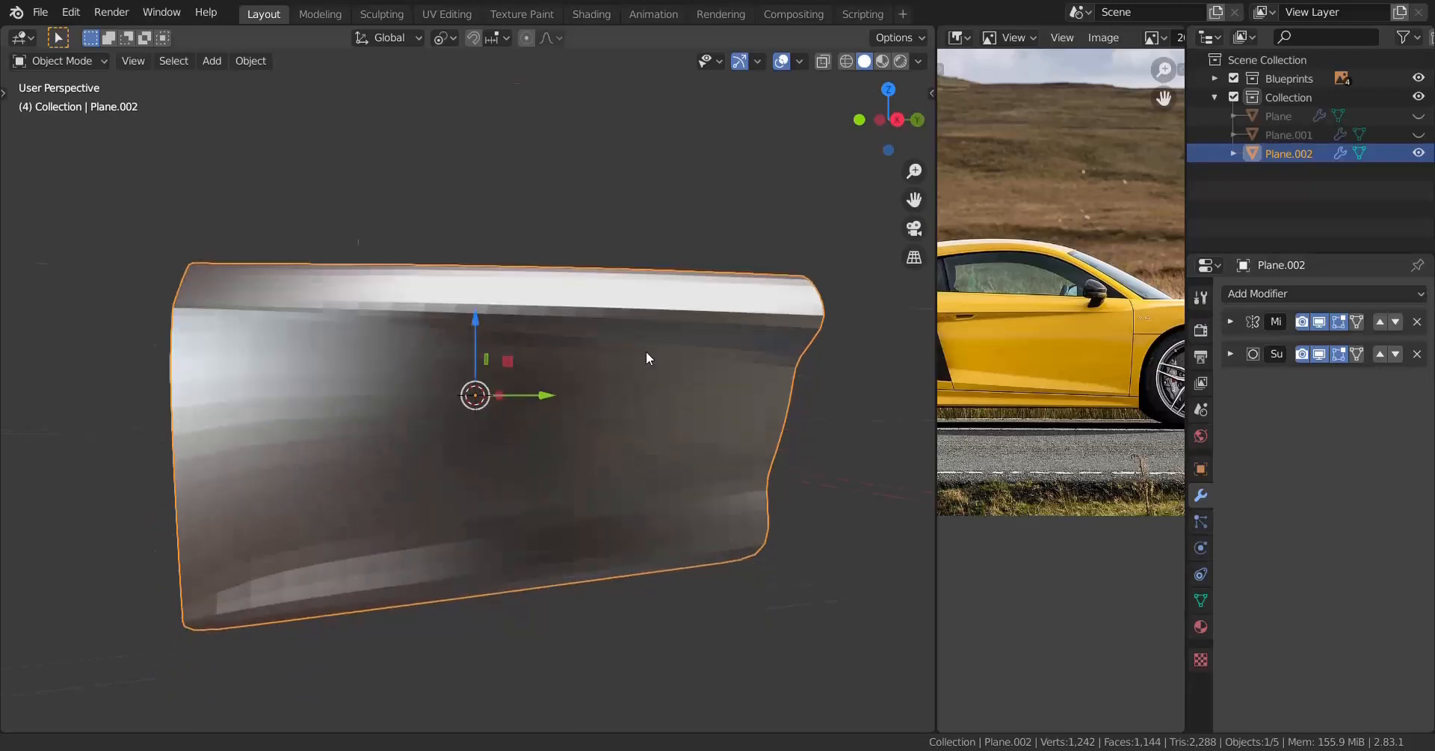
Step: Cut an even supporting edge loop just below the door's lower crease, sliding it by about 0.87
key("Tab")
scroll(651, 401, "up", 5)
middle_click_drag(466, 489, 539, 435)
key("ctrl+r")
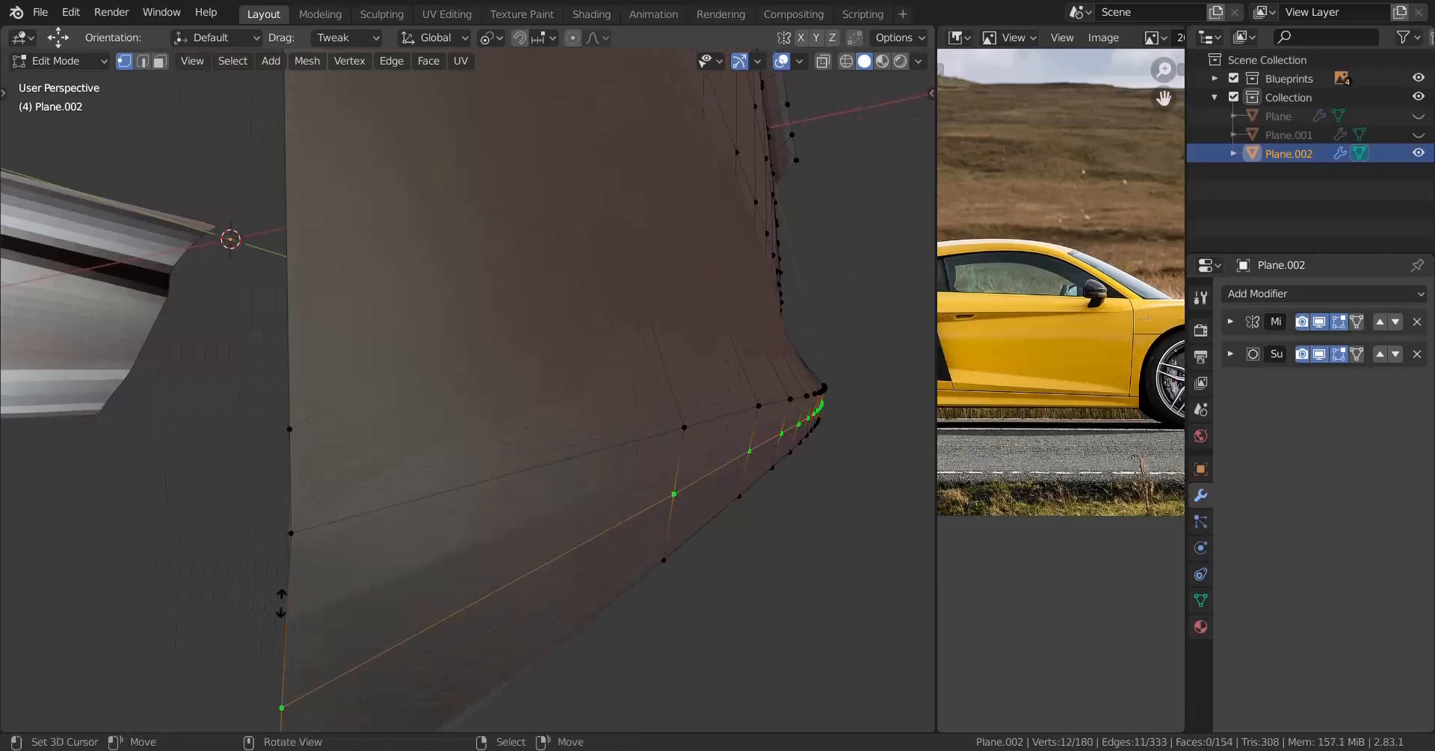
left_click(673, 497)
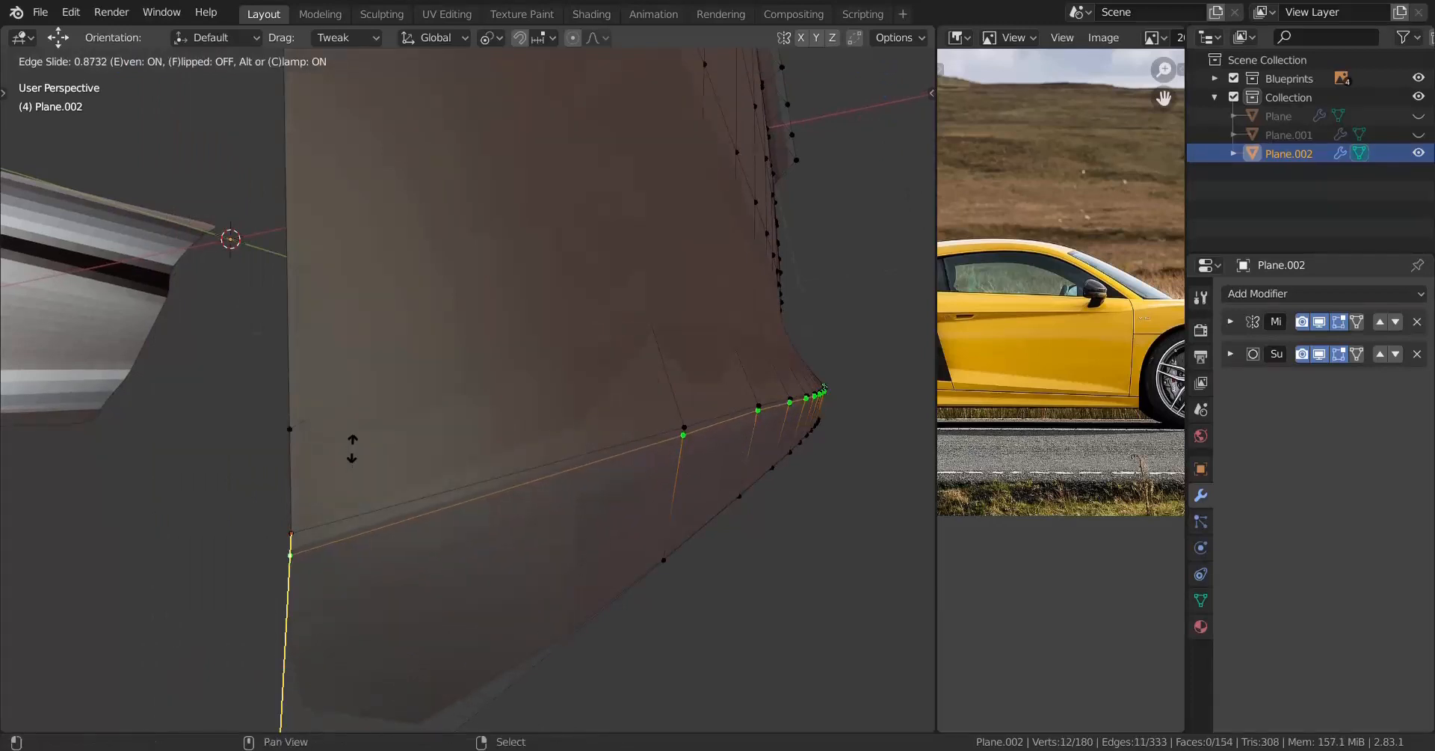
left_click(352, 448)
Step: Cut a second even supporting edge loop just above the door's lower crease
key("ctrl+r")
left_click(359, 457)
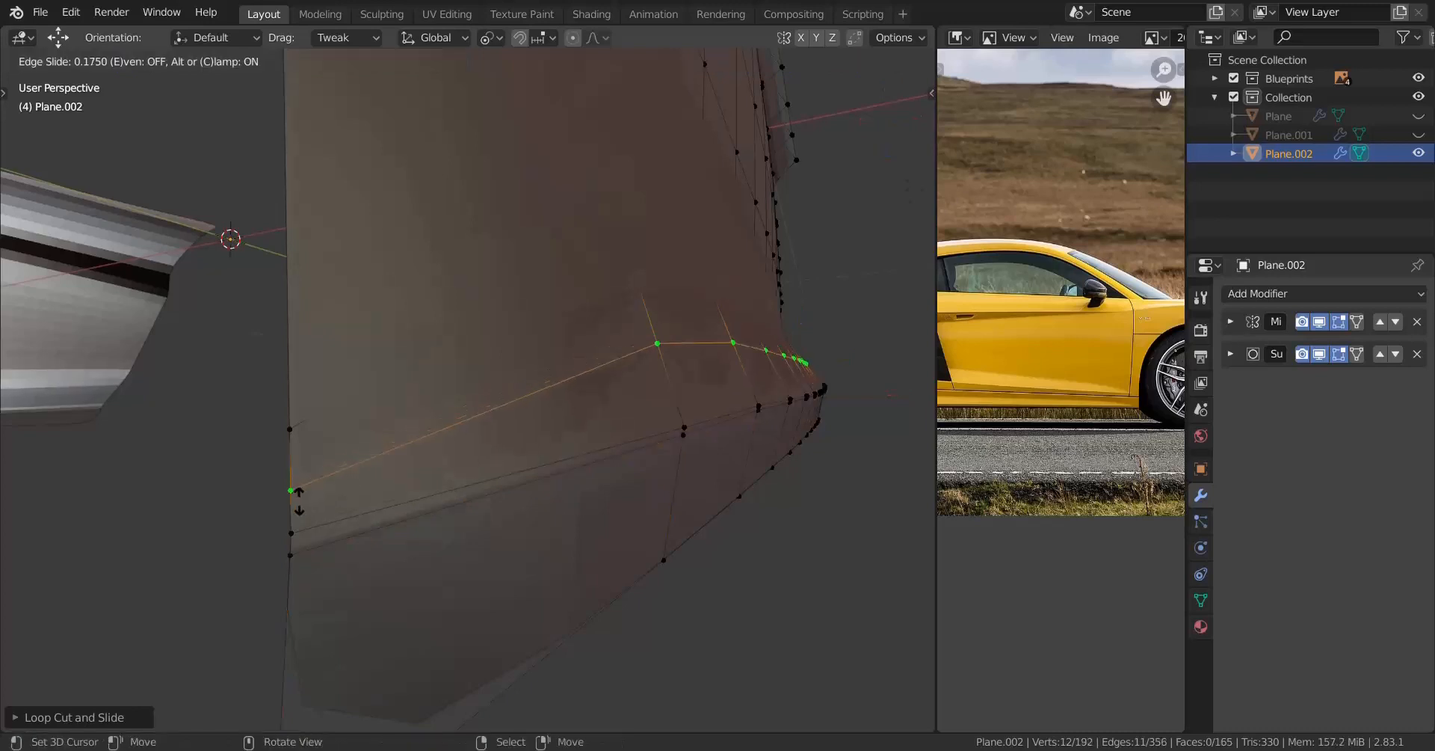
key("e")
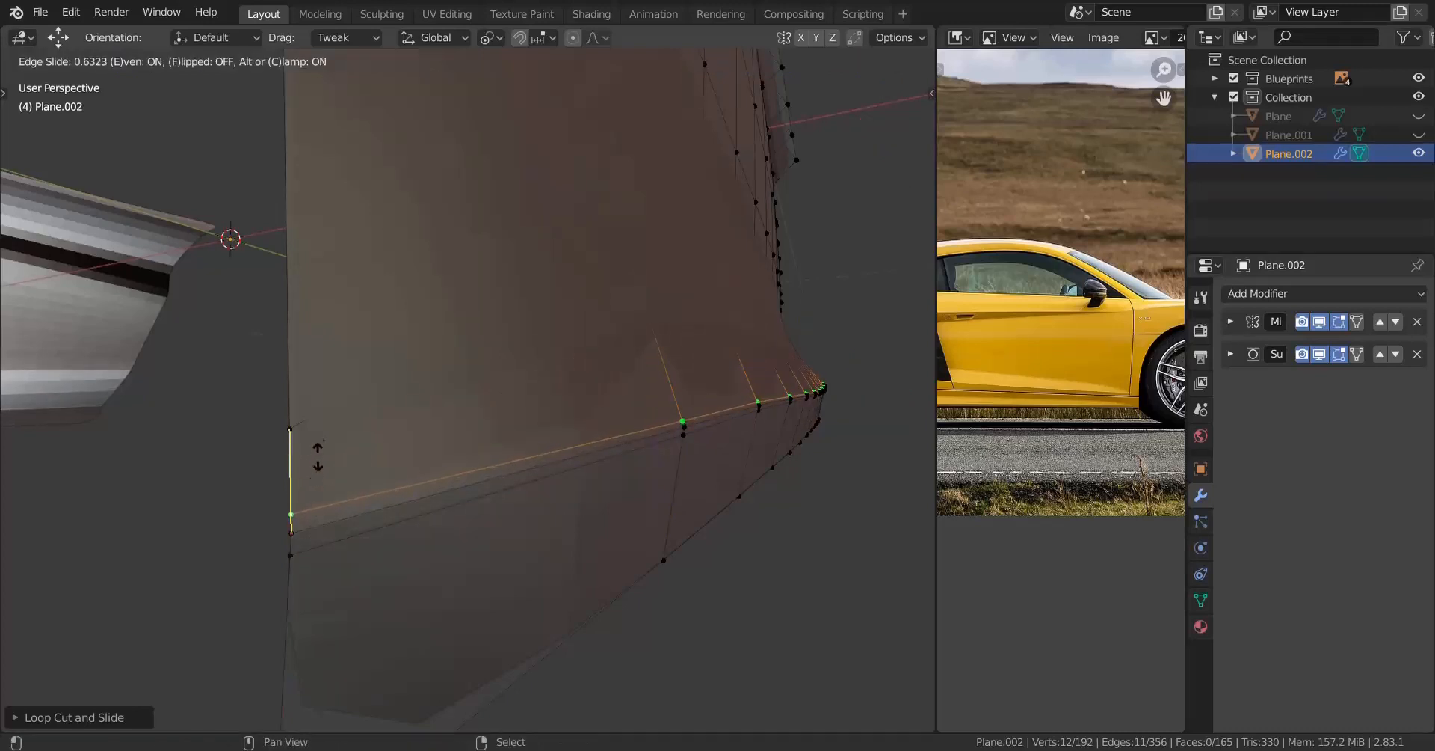
left_click(330, 380)
middle_click_drag(333, 410, 347, 447)
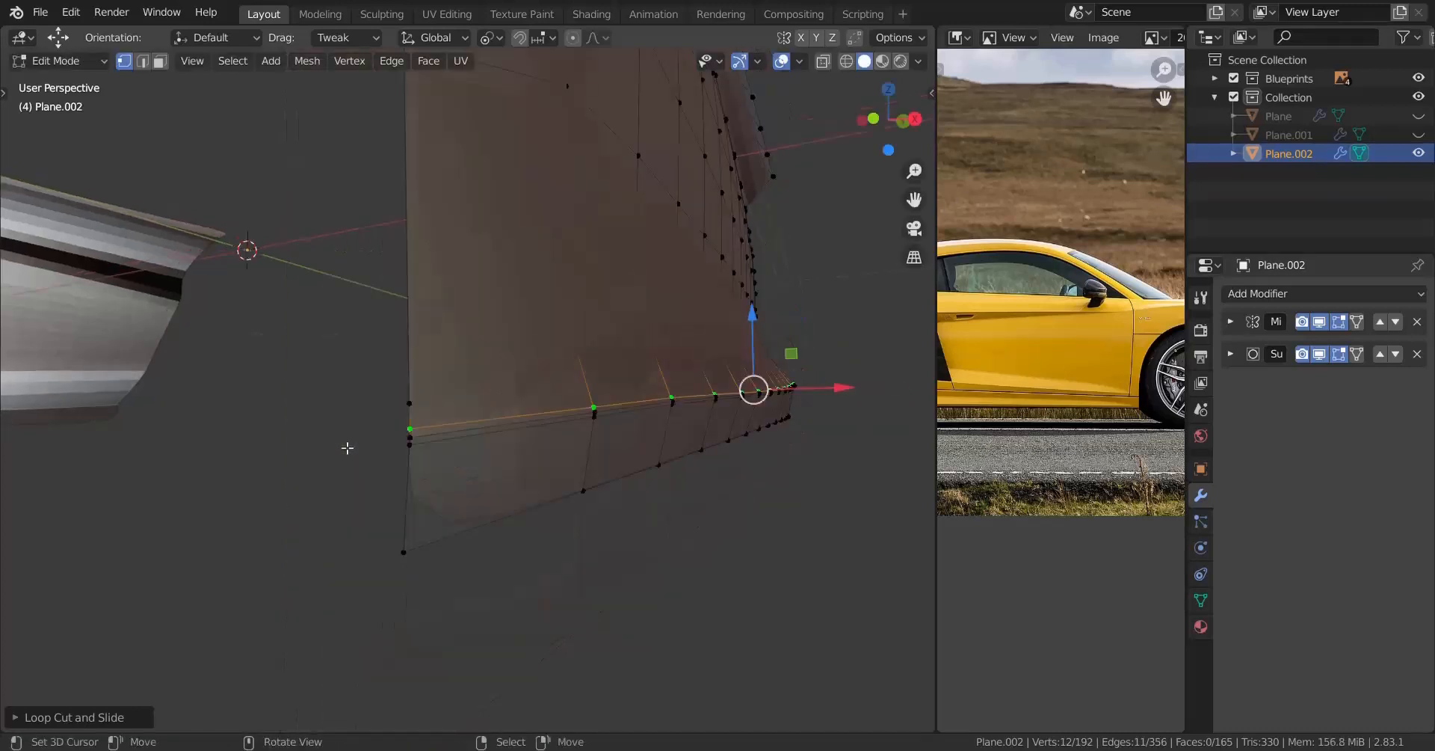
Step: In wireframe side view, vertex-slide the front-edge vertex above the lower crease along its edge to the upper blueprint line
key("KP_3")
middle_click_drag(151, 413, 591, 411, "shift")
scroll(598, 410, "up", 5)
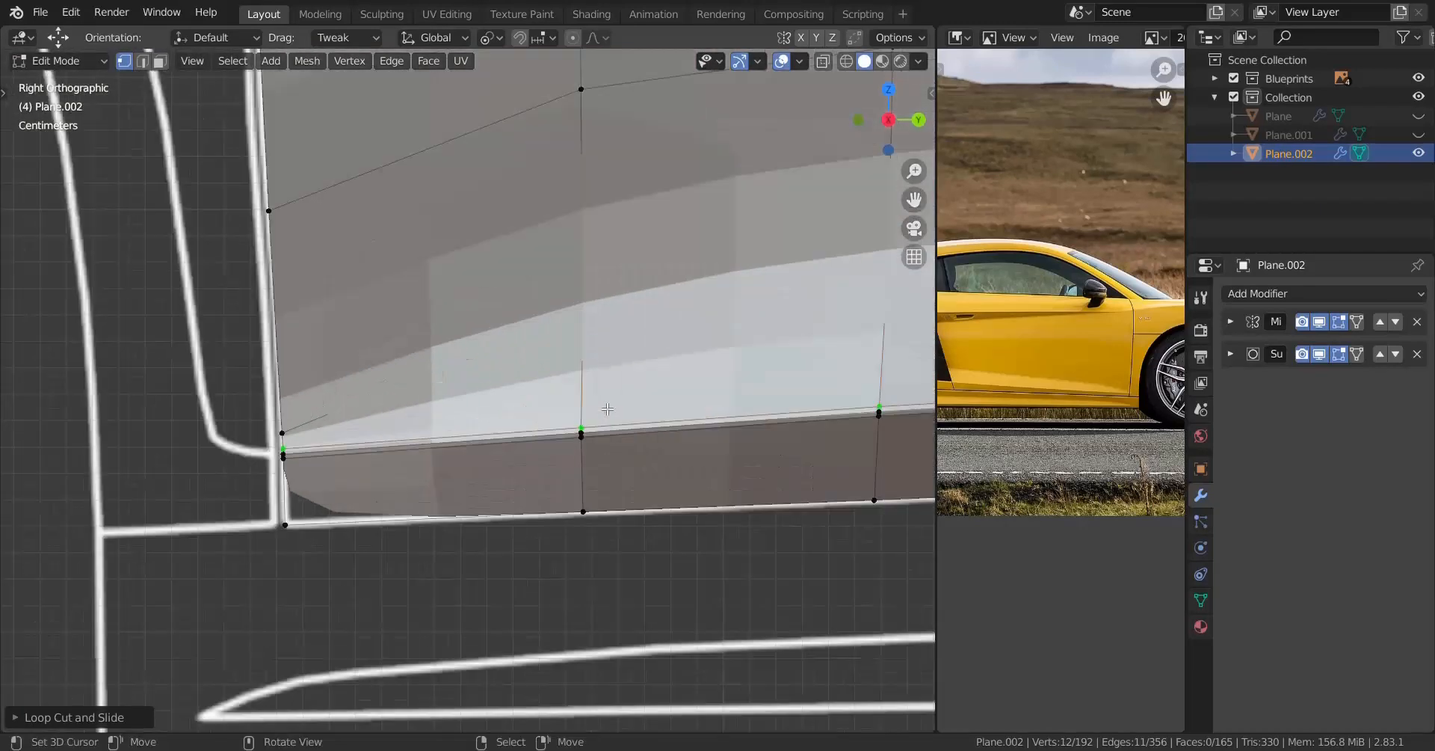
middle_click_drag(330, 394, 448, 379, "shift")
scroll(449, 379, "up", 4)
key("shift+z")
right_click(315, 440)
key("shift+v")
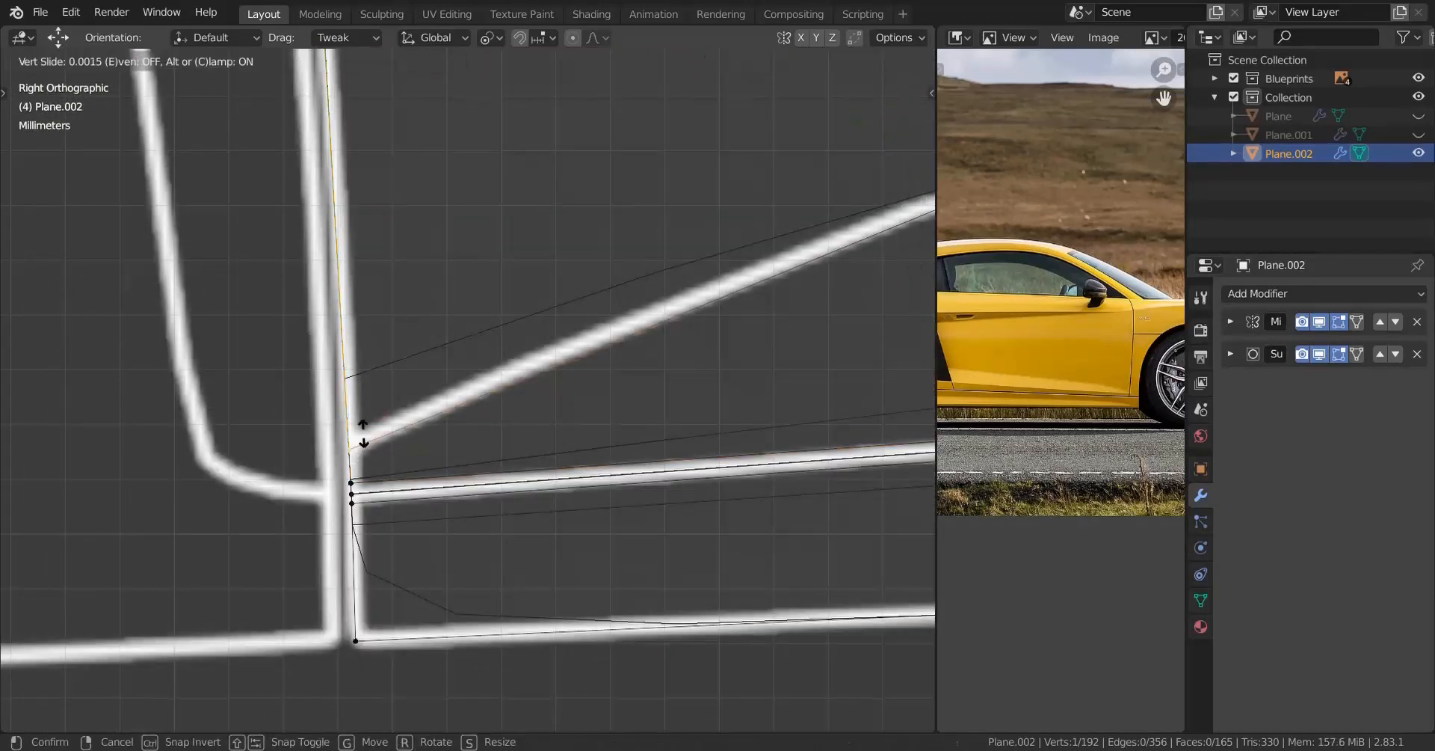
right_click(364, 423)
Step: Cut an even edge loop between the lower crease and the slanted blueprint line, sliding it by about -0.38
left_click(385, 471, "alt")
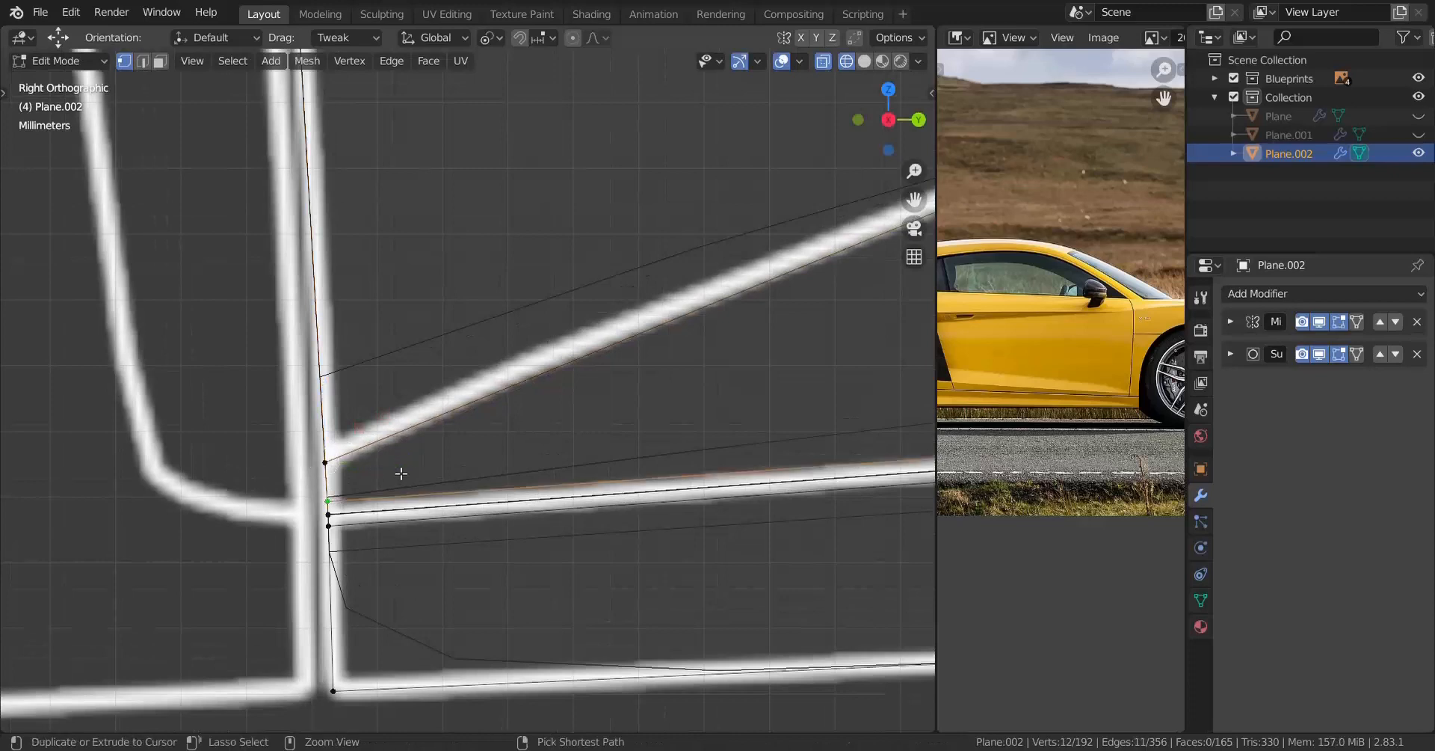
scroll(394, 449, "down", 3)
scroll(352, 484, "up", 3)
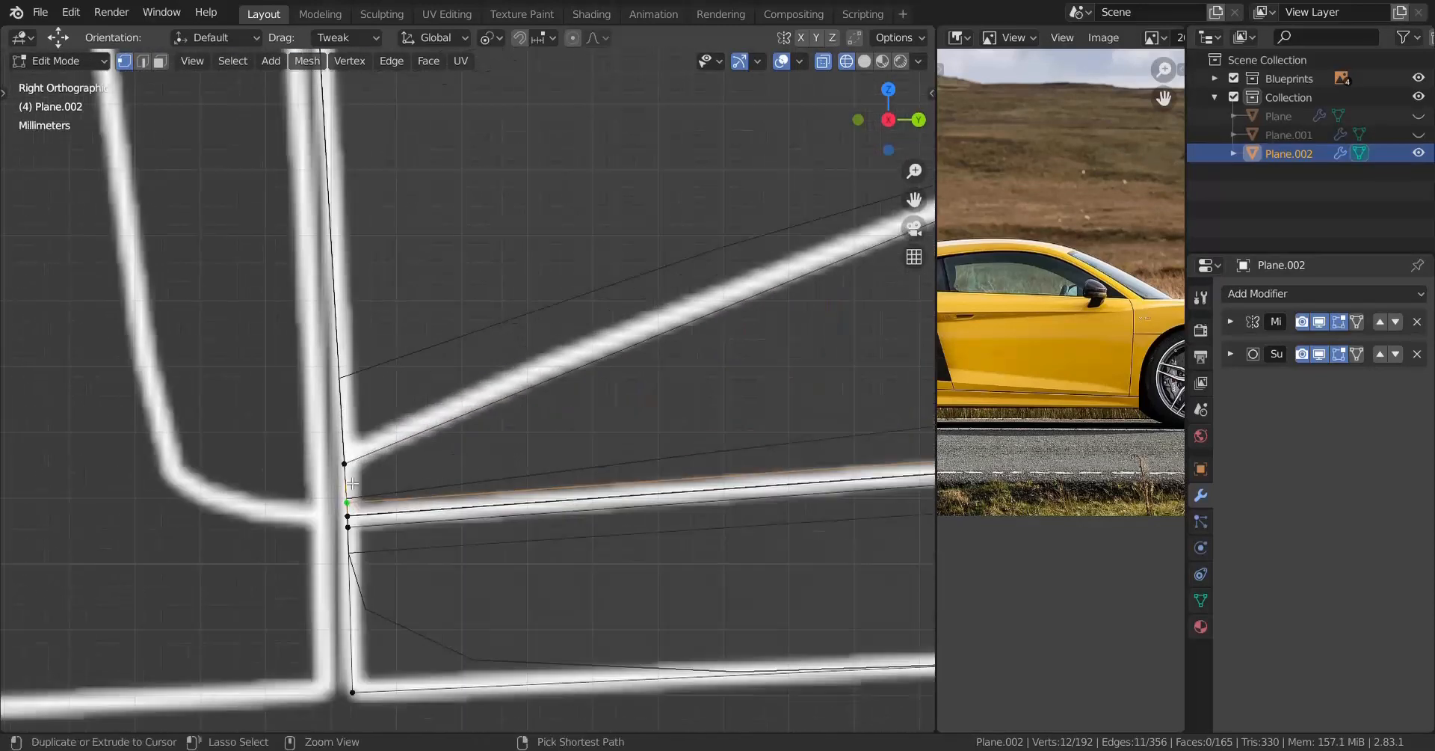
left_click(335, 477)
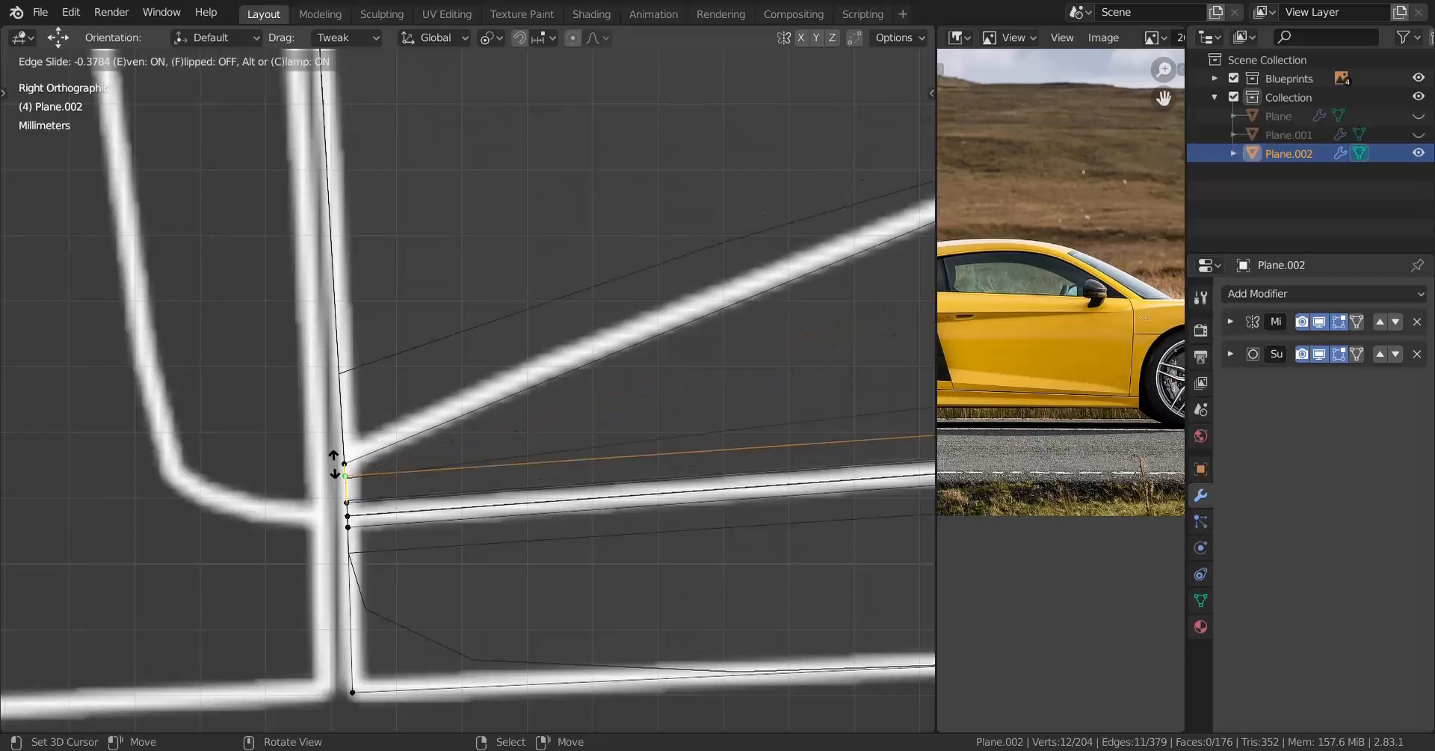
left_click(334, 471)
Step: Edge-slide the new loop evenly so it runs parallel just below the slanted blueprint line
scroll(340, 471, "down", 3)
scroll(685, 426, "up", 4)
middle_click_drag(297, 509, 173, 521, "shift")
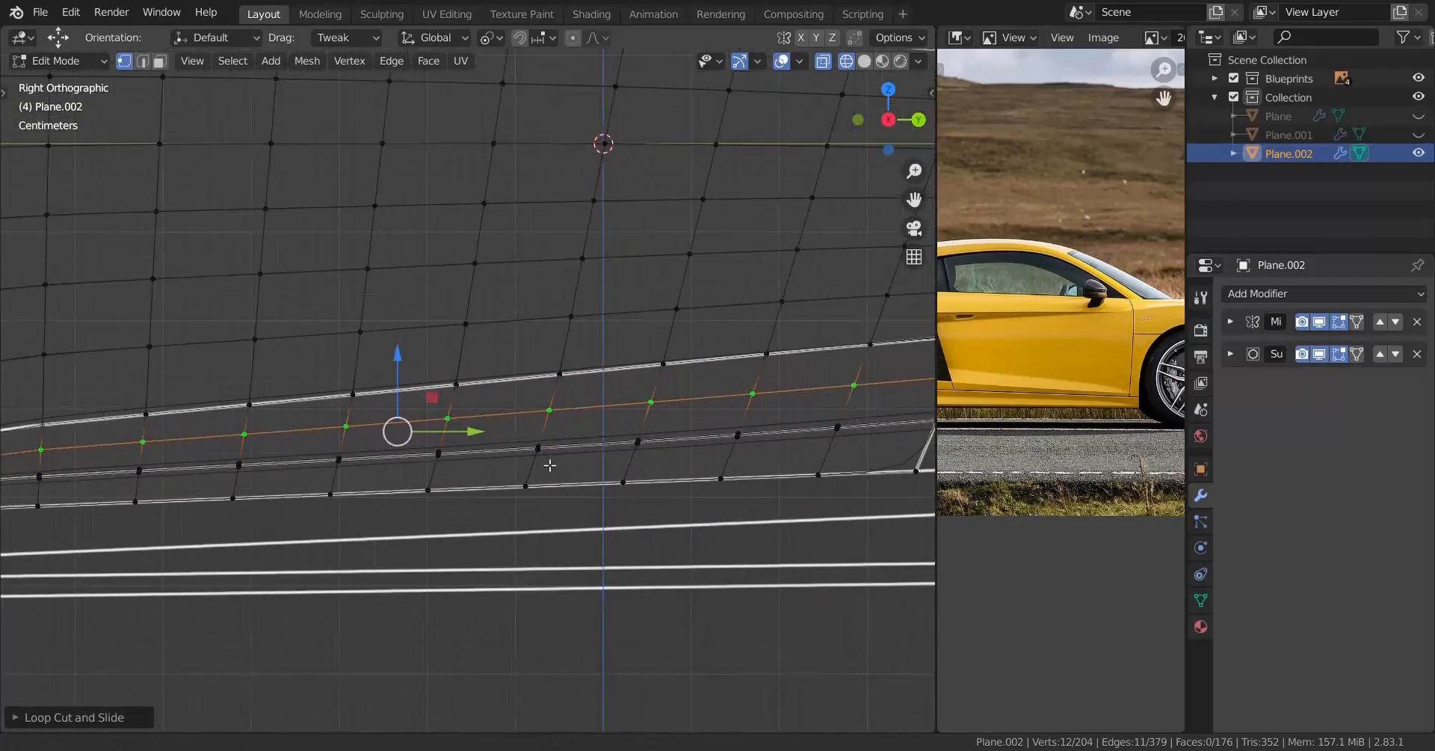
scroll(433, 507, "up", 2)
key("g")
key("g")
key("e")
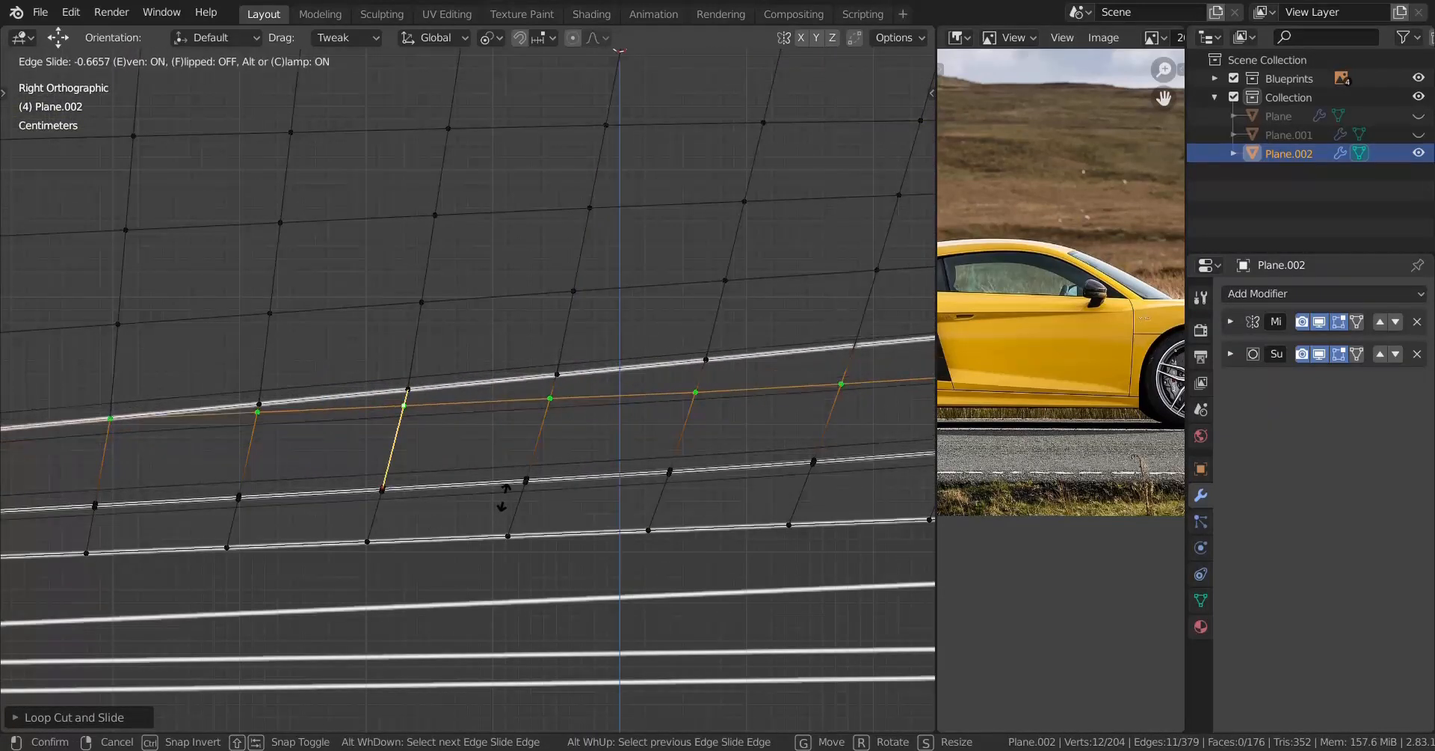
left_click(517, 540)
Step: Vertex-slide the new loop's front-end vertex up the door's front edge by about 0.49 and return to solid shading
scroll(468, 513, "up", 2)
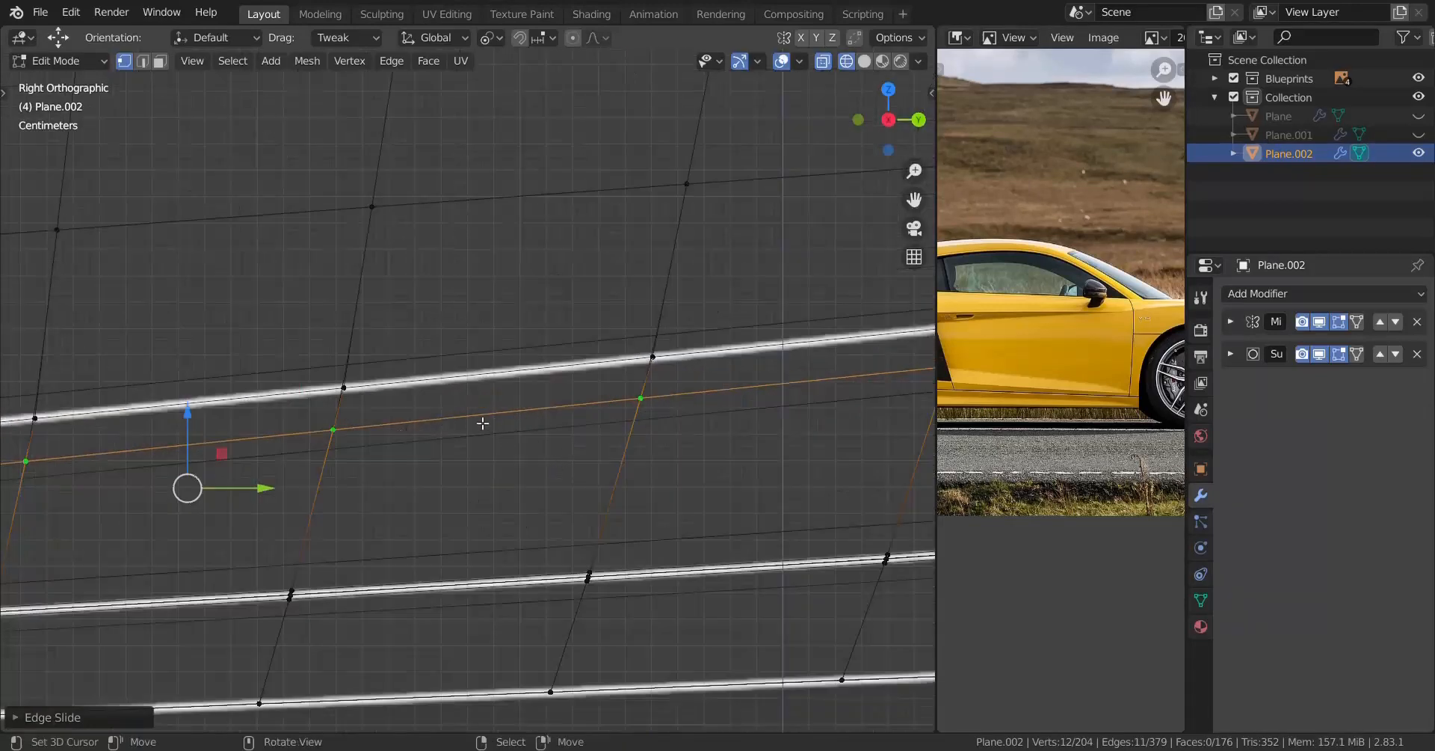
scroll(483, 423, "up", 2)
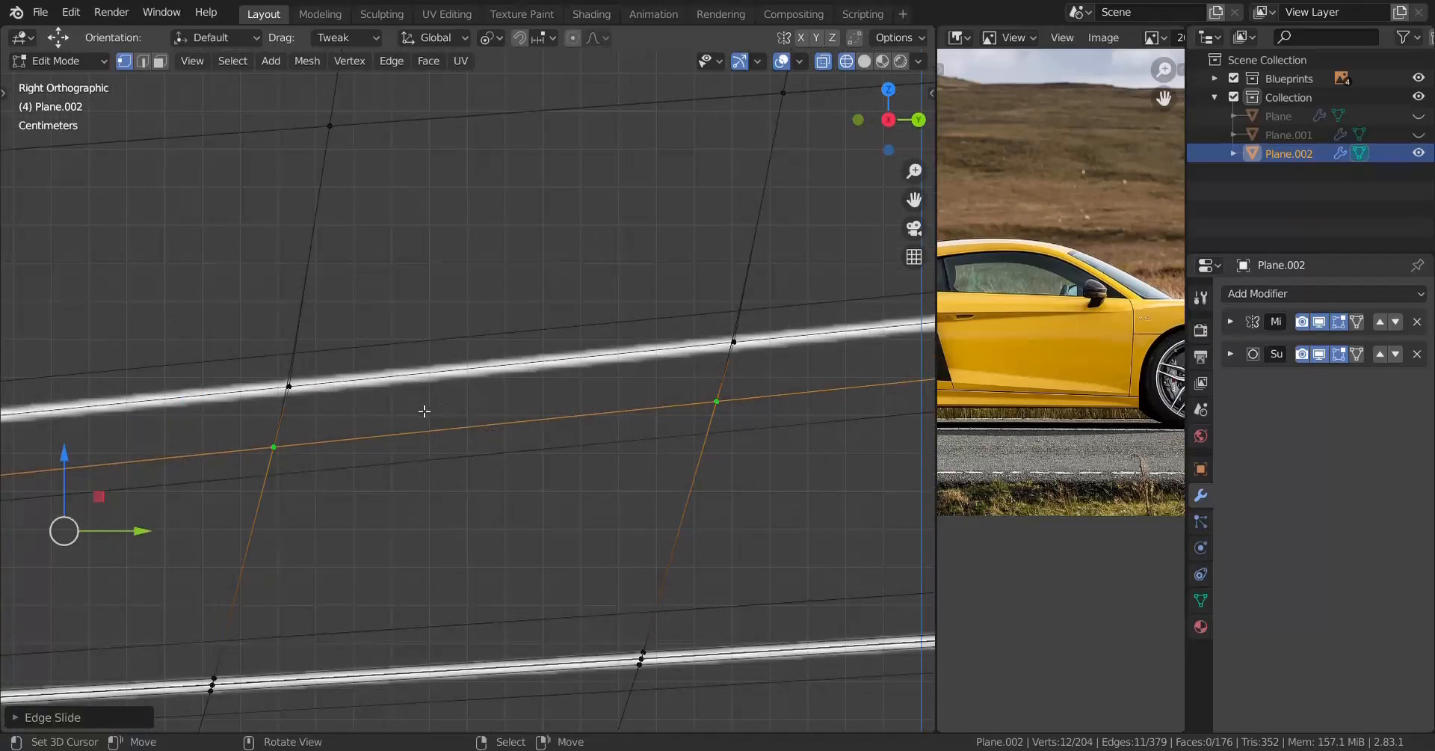
scroll(424, 410, "down", 3)
scroll(689, 380, "up", 6)
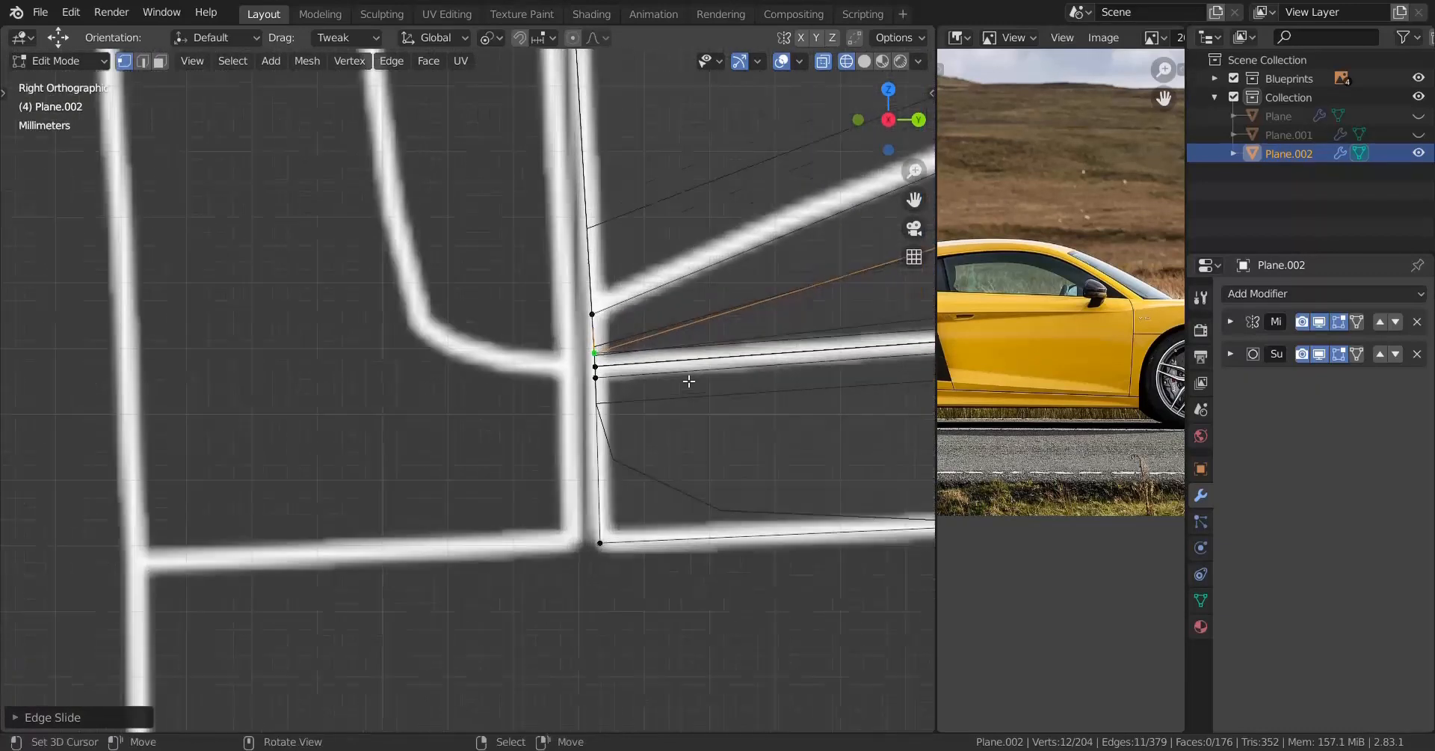
scroll(673, 359, "up", 5)
left_click(514, 391)
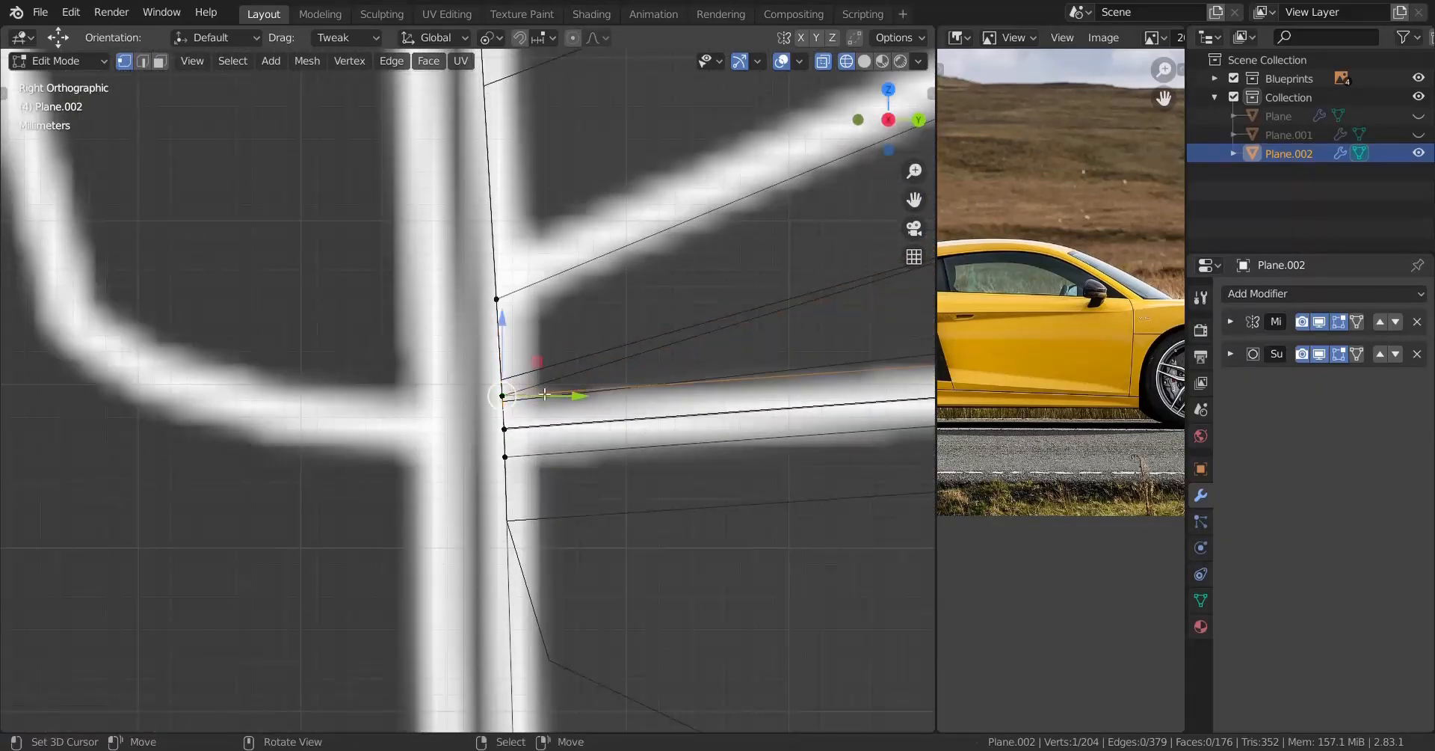
key("shift+v")
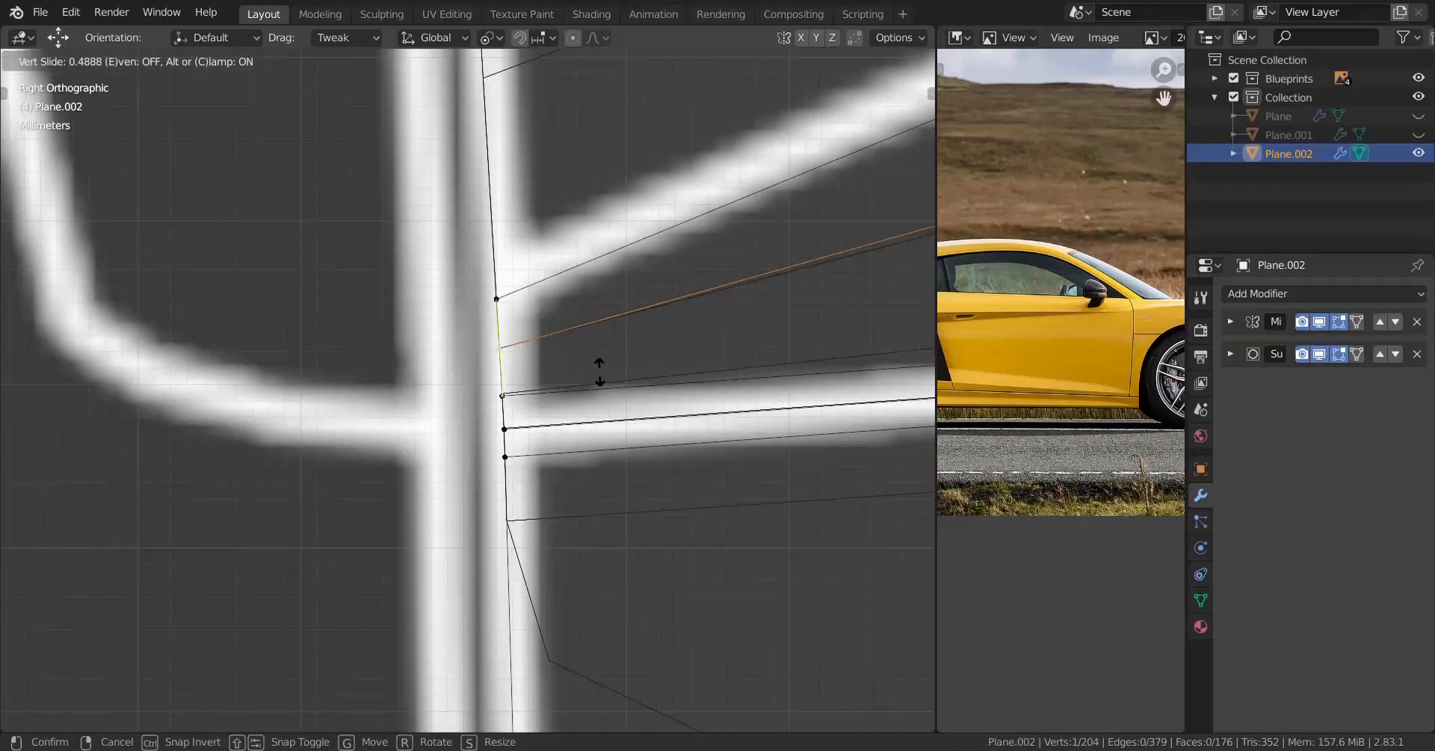
left_click(601, 372)
scroll(647, 420, "down", 4)
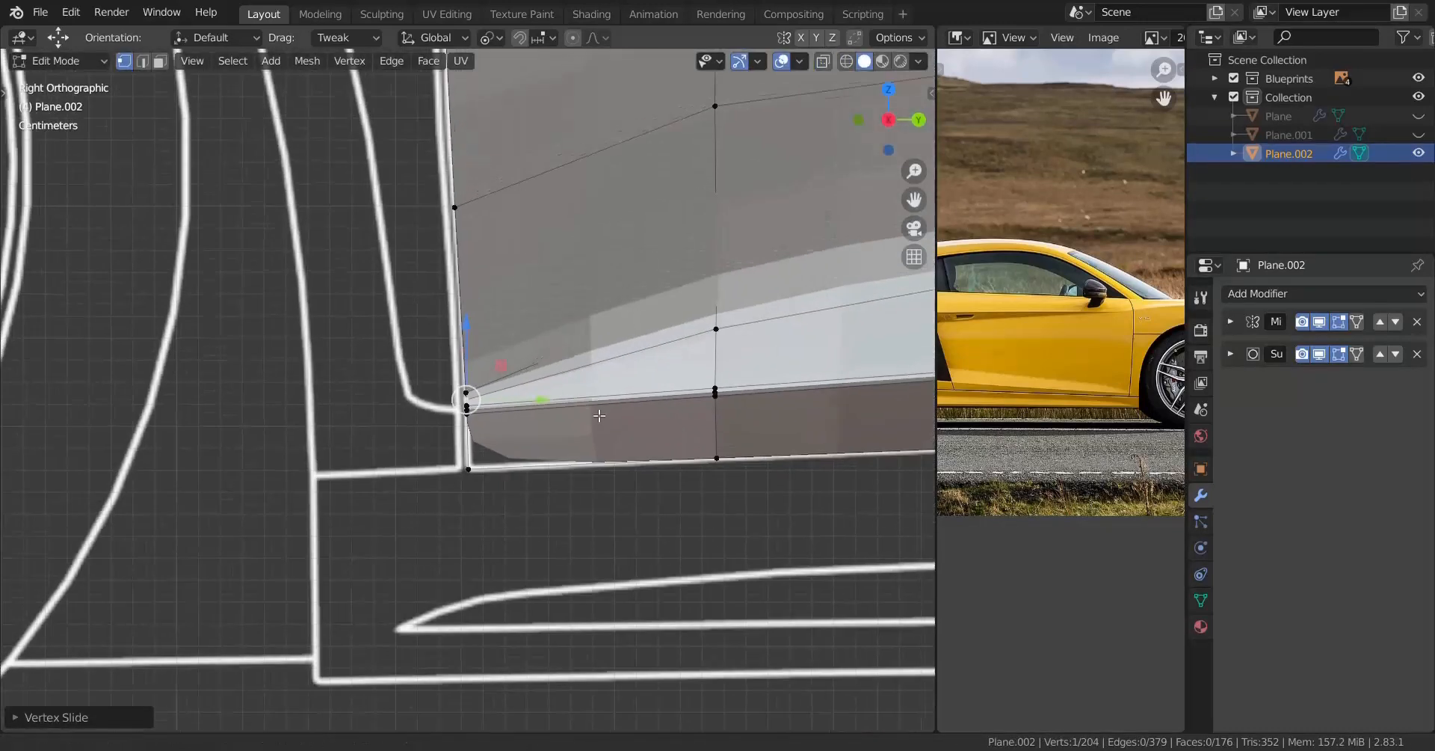
scroll(554, 384, "down", 1)
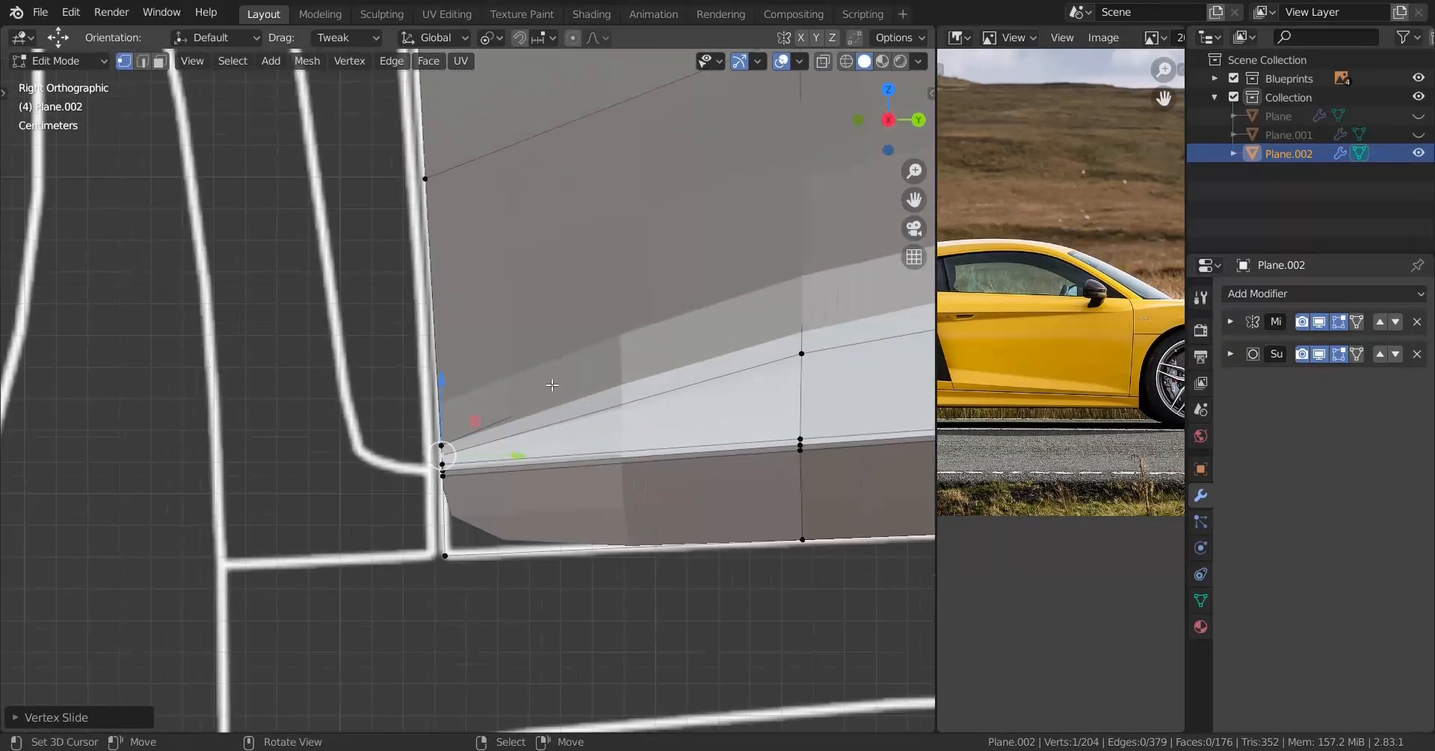
Step: Return to object mode and unhide the other body panels to compare them with the door's front edge
scroll(551, 384, "down", 5)
scroll(546, 470, "up", 2)
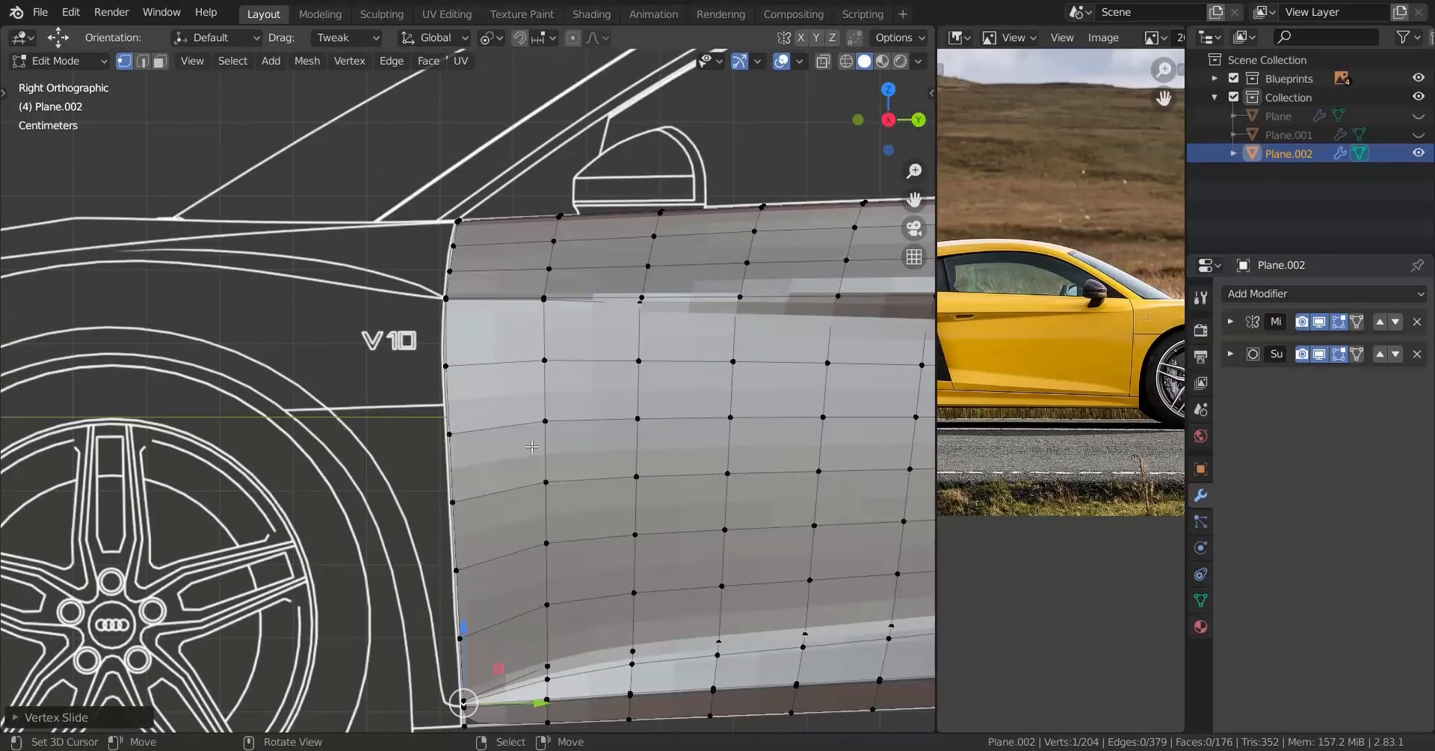
scroll(475, 431, "up", 3)
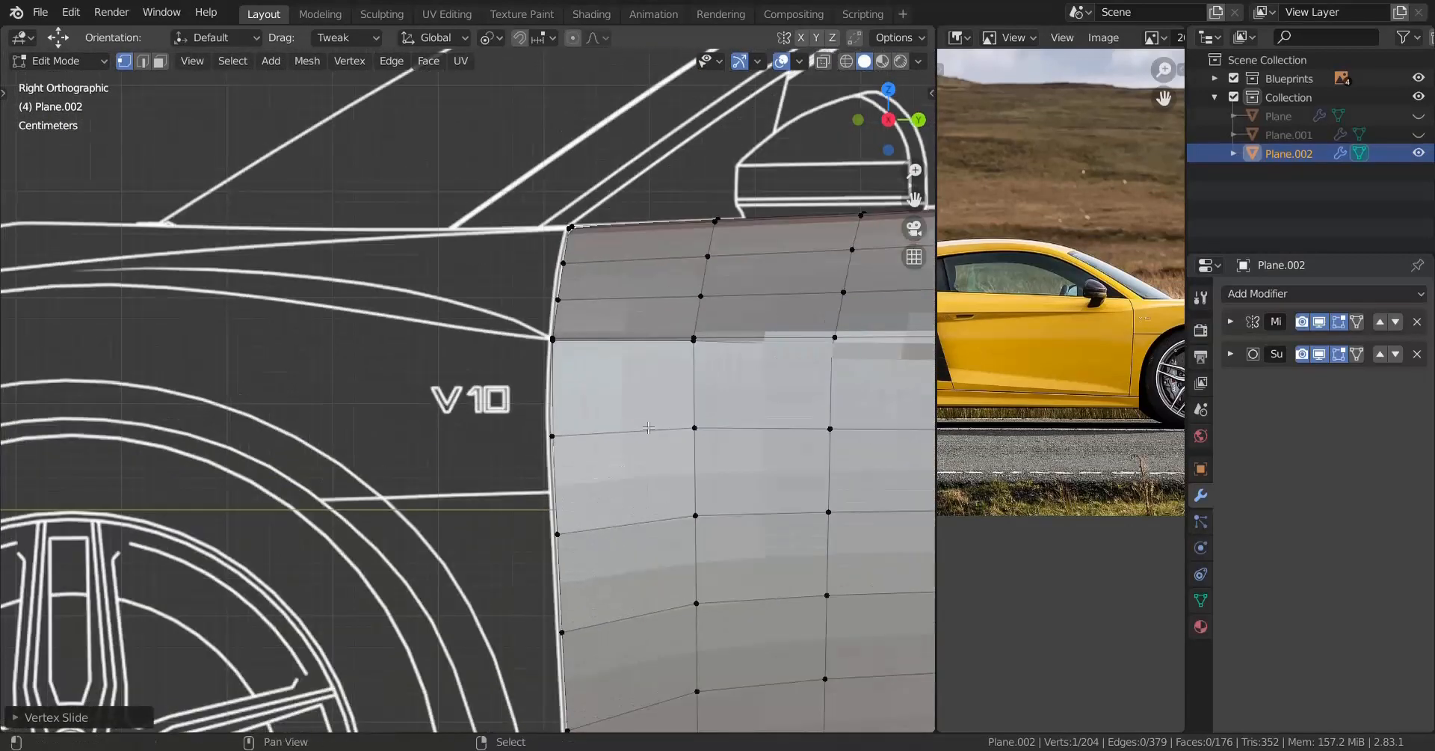
scroll(648, 427, "up", 2)
scroll(524, 448, "down", 4)
middle_click_drag(478, 478, 420, 500)
scroll(571, 486, "up", 4)
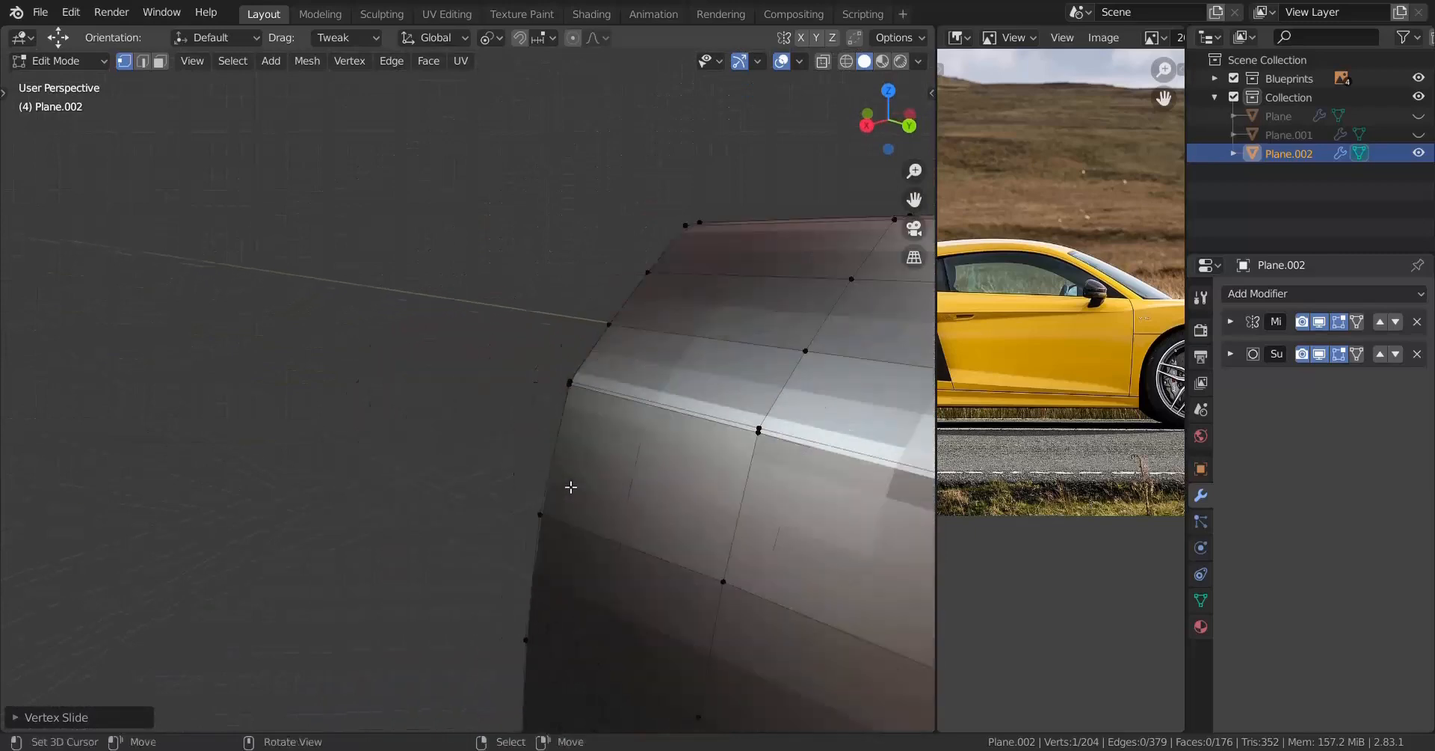
key("Tab")
key("alt+h")
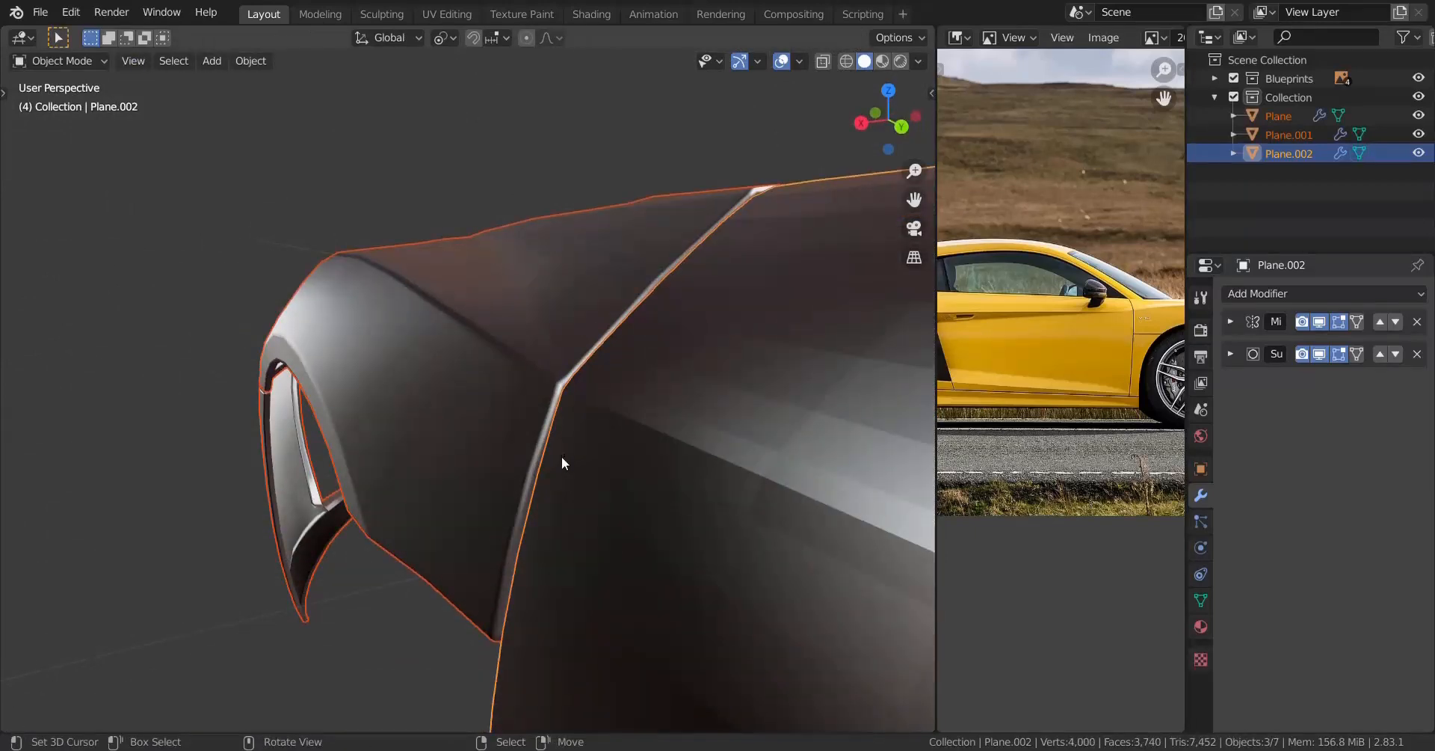
middle_click_drag(562, 456, 716, 468)
Step: Select only the door panel, shade it smooth and check its seam with the fender
right_click(716, 468)
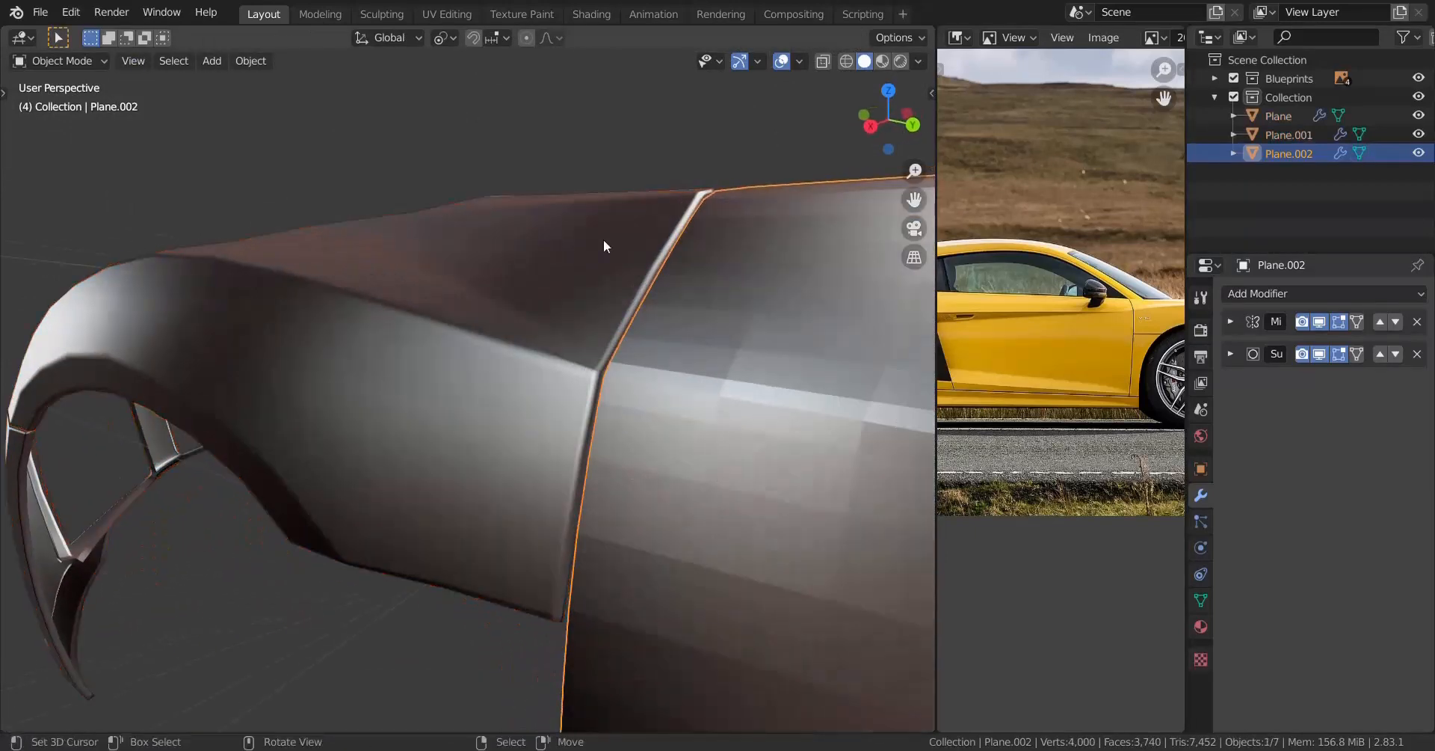
left_click(250, 60)
left_click(312, 435)
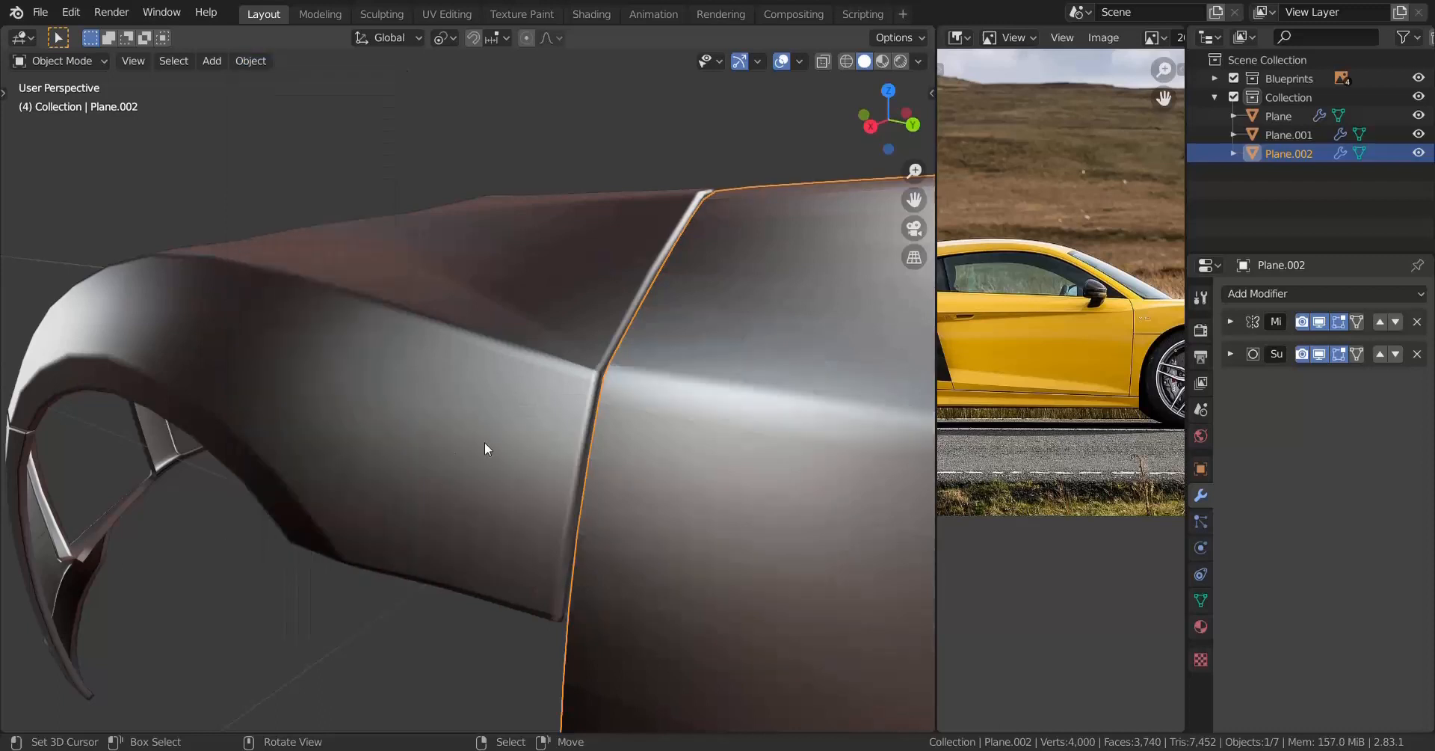
mouse_move(485, 442)
middle_mouse_down()
mouse_move(394, 425)
mouse_move(423, 340)
mouse_move(461, 371)
mouse_move(478, 288)
middle_mouse_up()
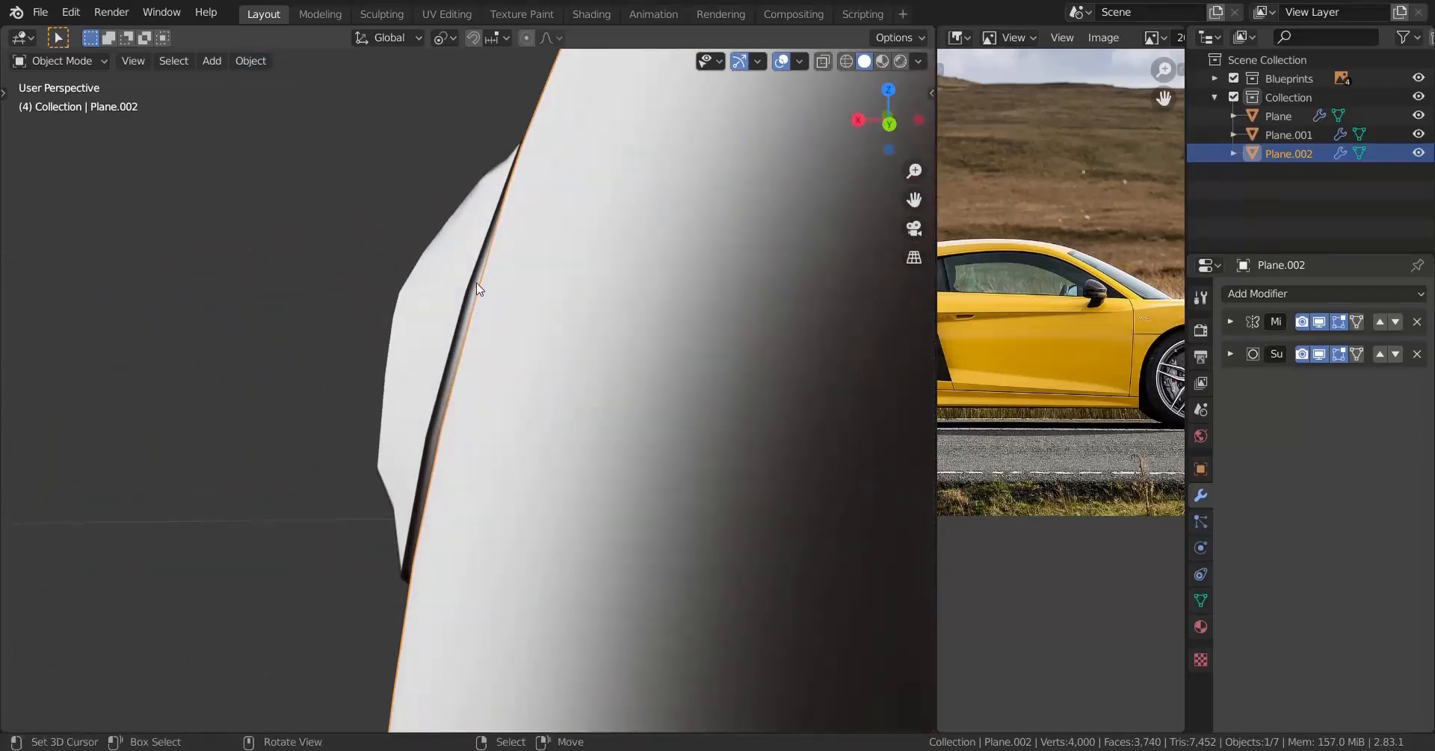
middle_click_drag(451, 333, 121, 319)
Step: Snap the 3D cursor to a vertex midway up the door's rear edge and select the five middle vertex rows across the door
key("Tab")
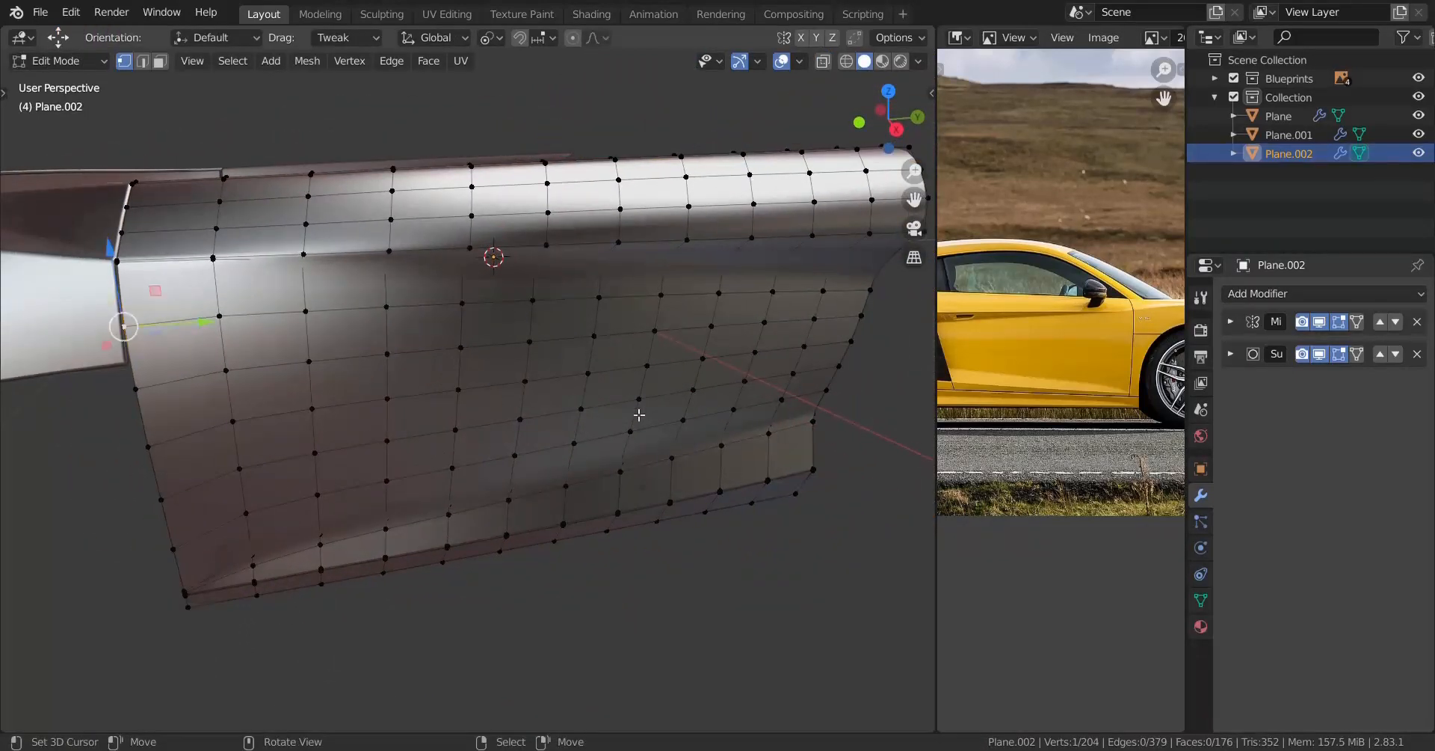
left_click(827, 388, "ctrl")
middle_click_drag(826, 388, 129, 265)
right_click(757, 334)
key("shift+s")
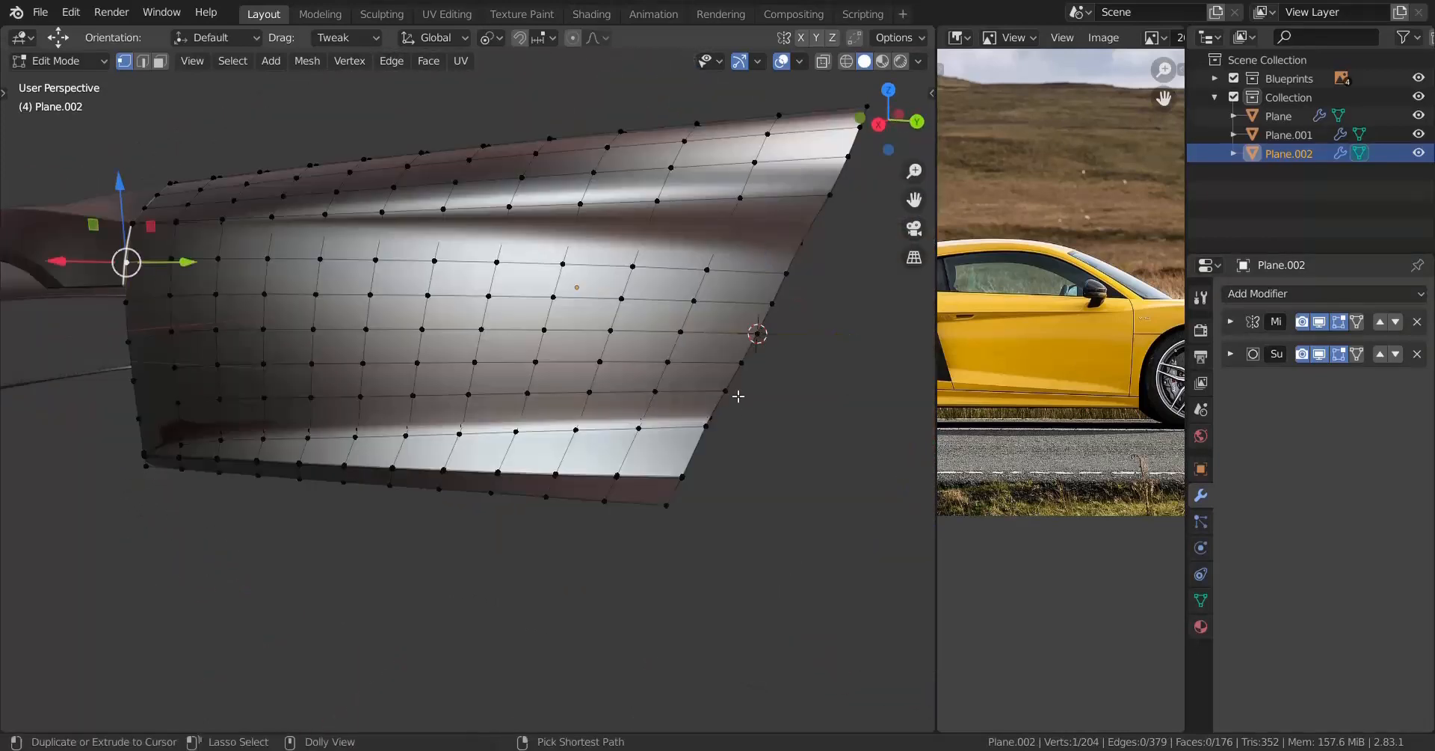
left_click(731, 393, "ctrl")
middle_click_drag(334, 393, 460, 407)
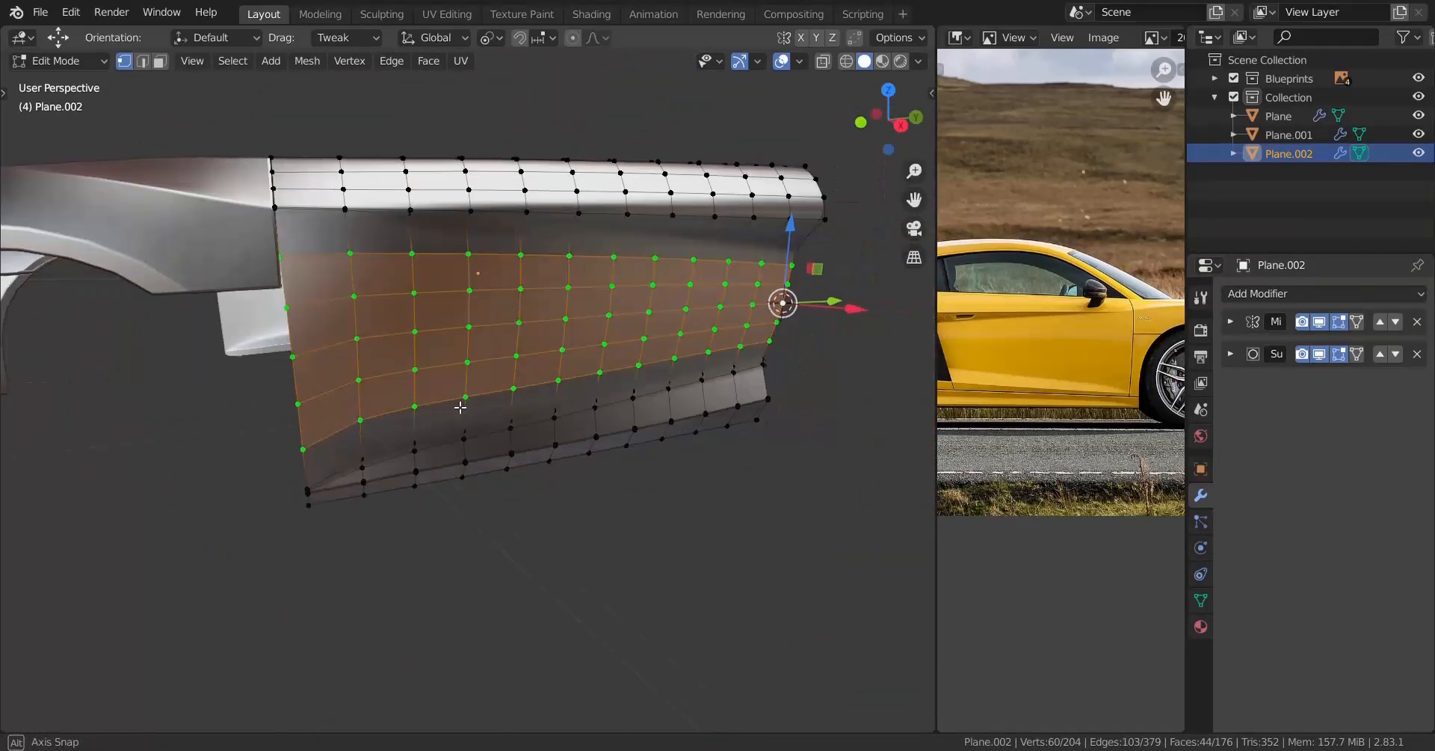
Step: Try shearing the selected middle rows of the door by about -0.003 in top view, and undo it
key("KP_7")
scroll(579, 439, "up", 5)
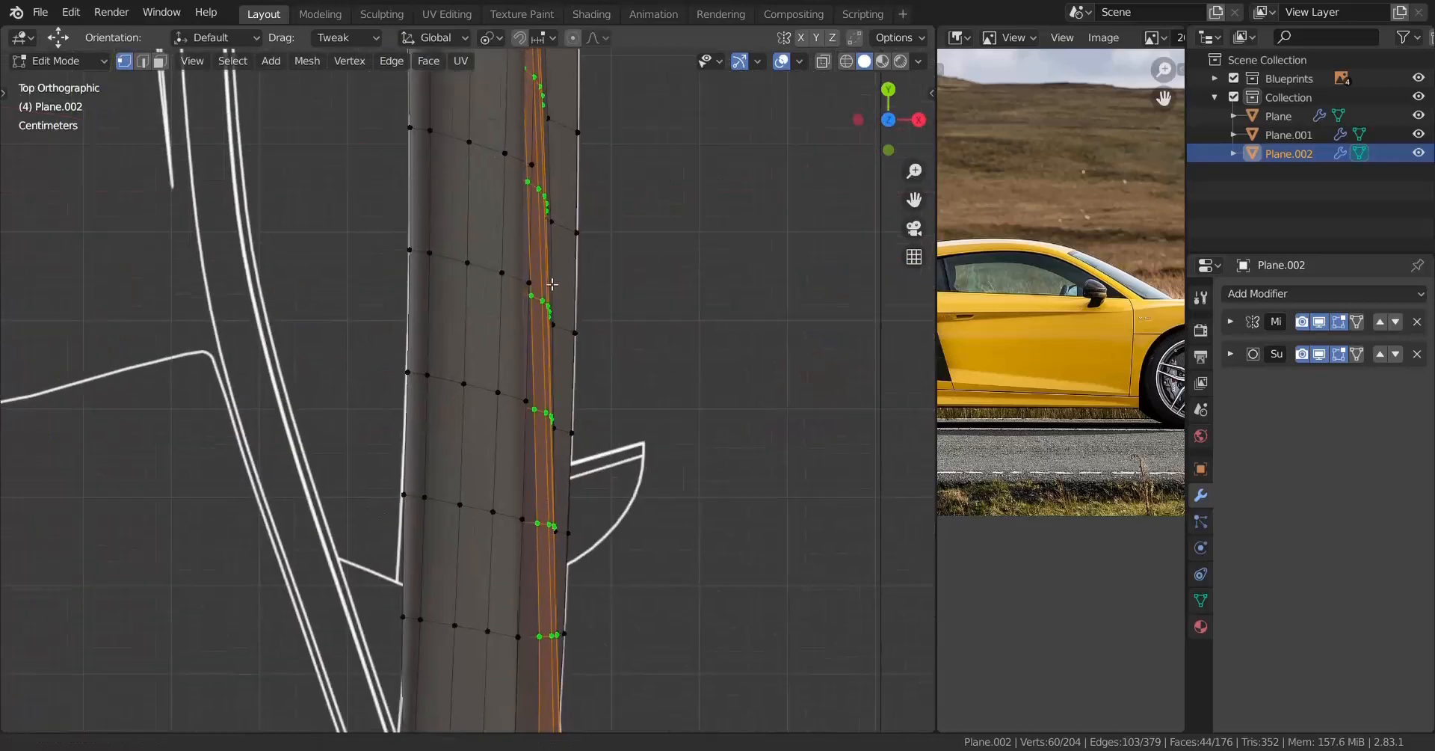
scroll(579, 439, "up", 4)
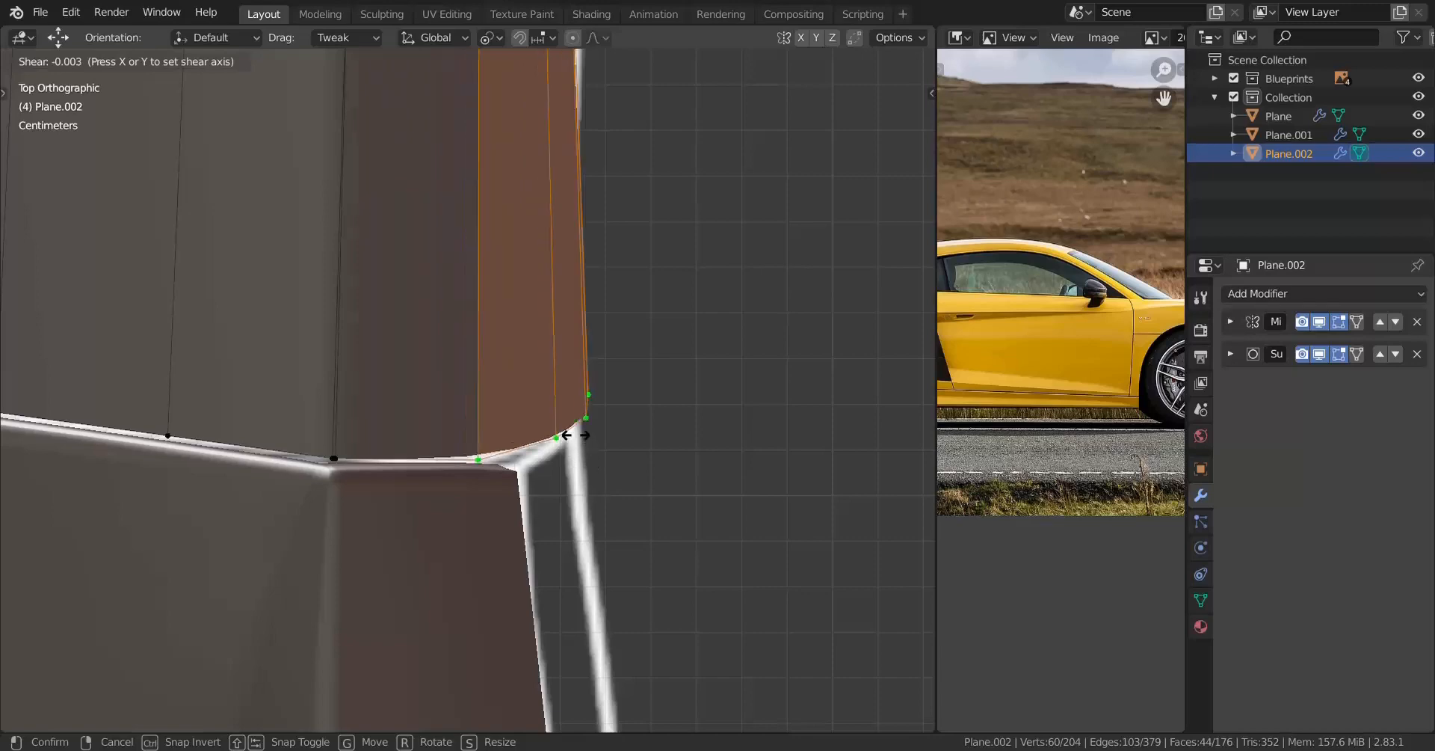
left_click(576, 435)
middle_click_drag(650, 491, 446, 540)
key("ctrl+z")
key("KP_7")
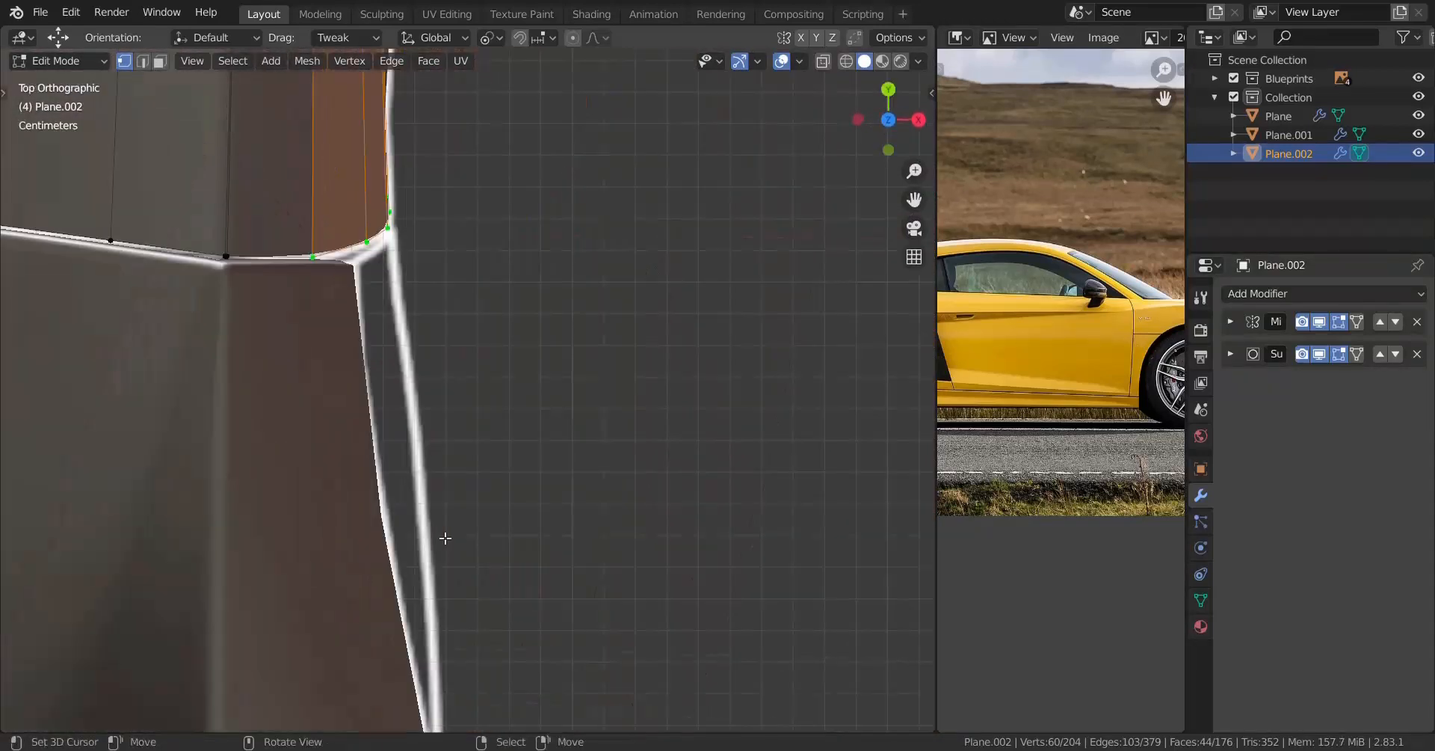
Step: Shear the selected middle rows of the door slightly outward in top view, toward the blueprint outline
scroll(439, 305, "up", 3)
middle_click_drag(451, 292, 609, 531, "shift")
scroll(609, 532, "up", 2)
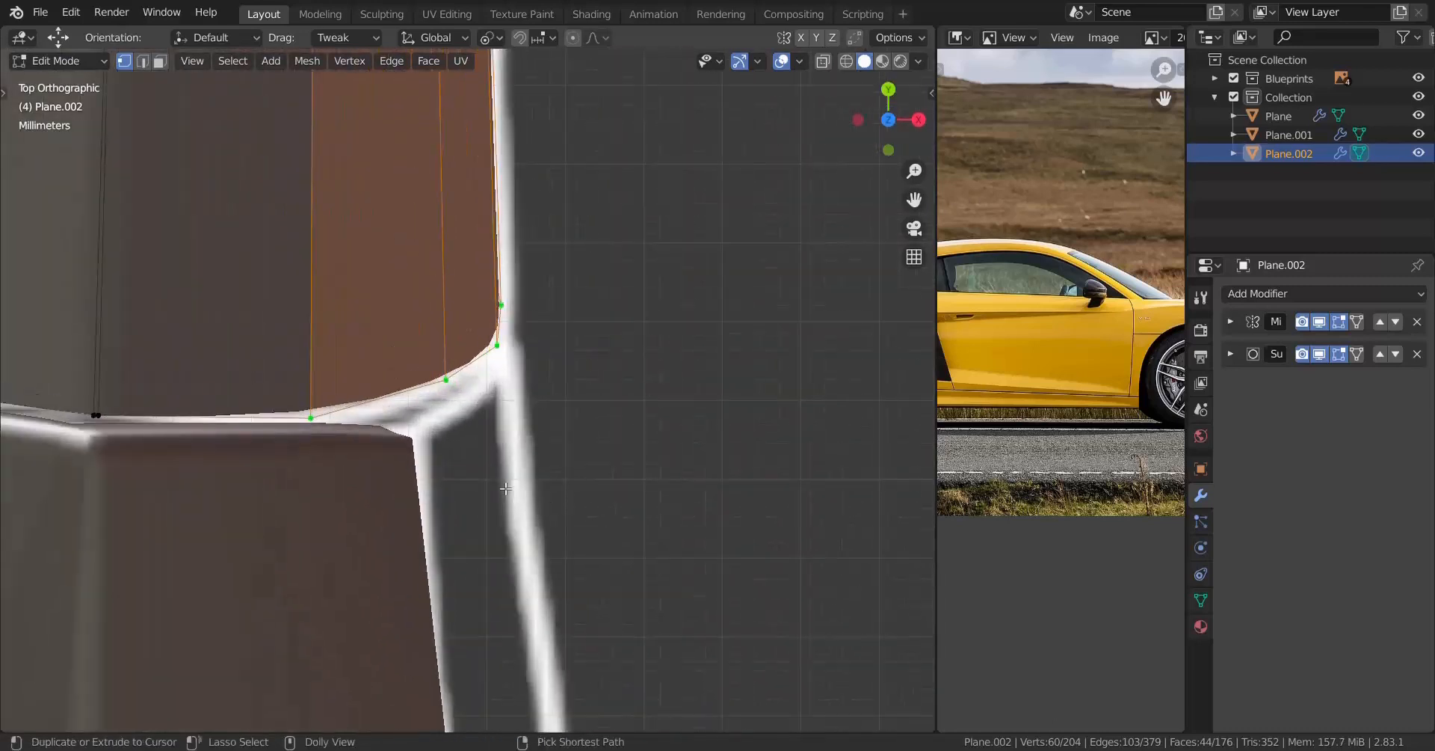
left_click(492, 443)
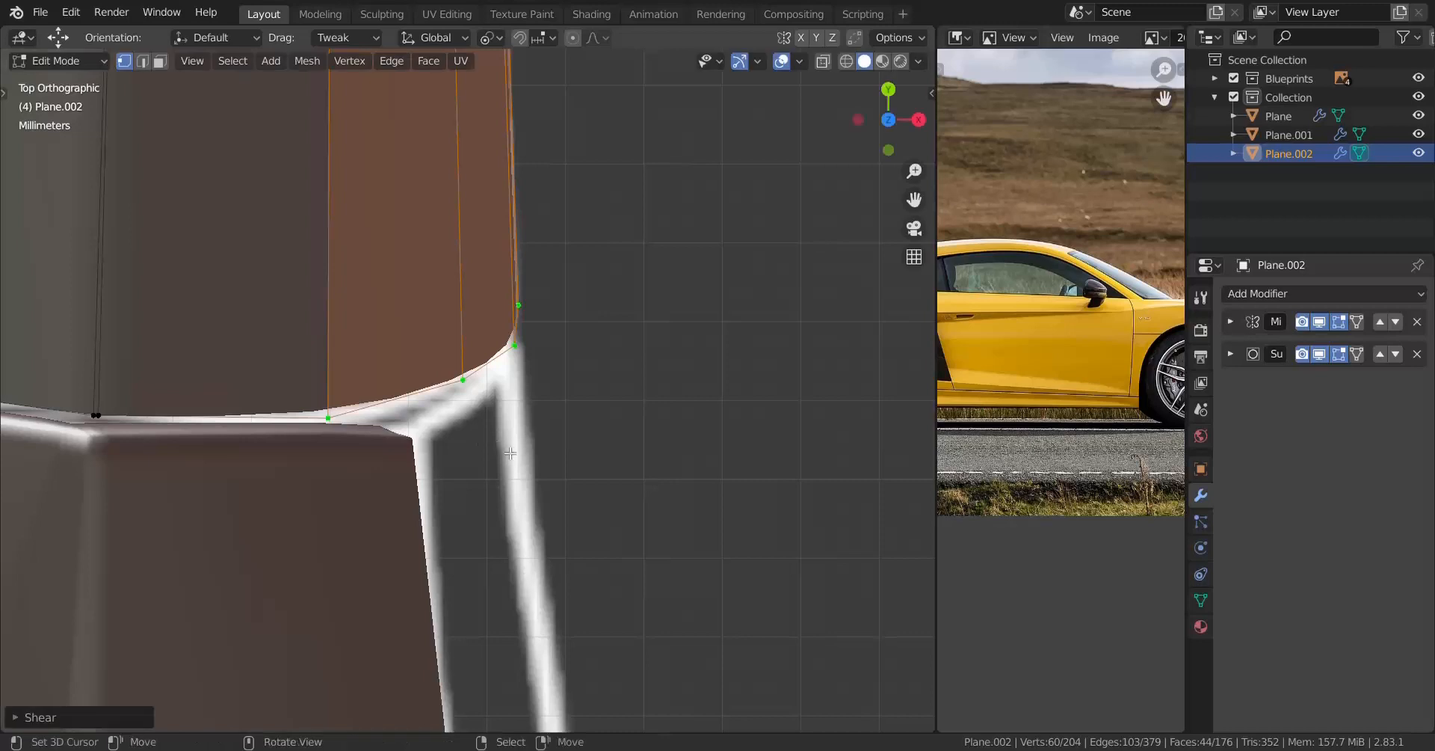
Step: Shear the same rows by a further -0.0005 and check the door's curvature in object mode
key("shift+ctrl+alt+s")
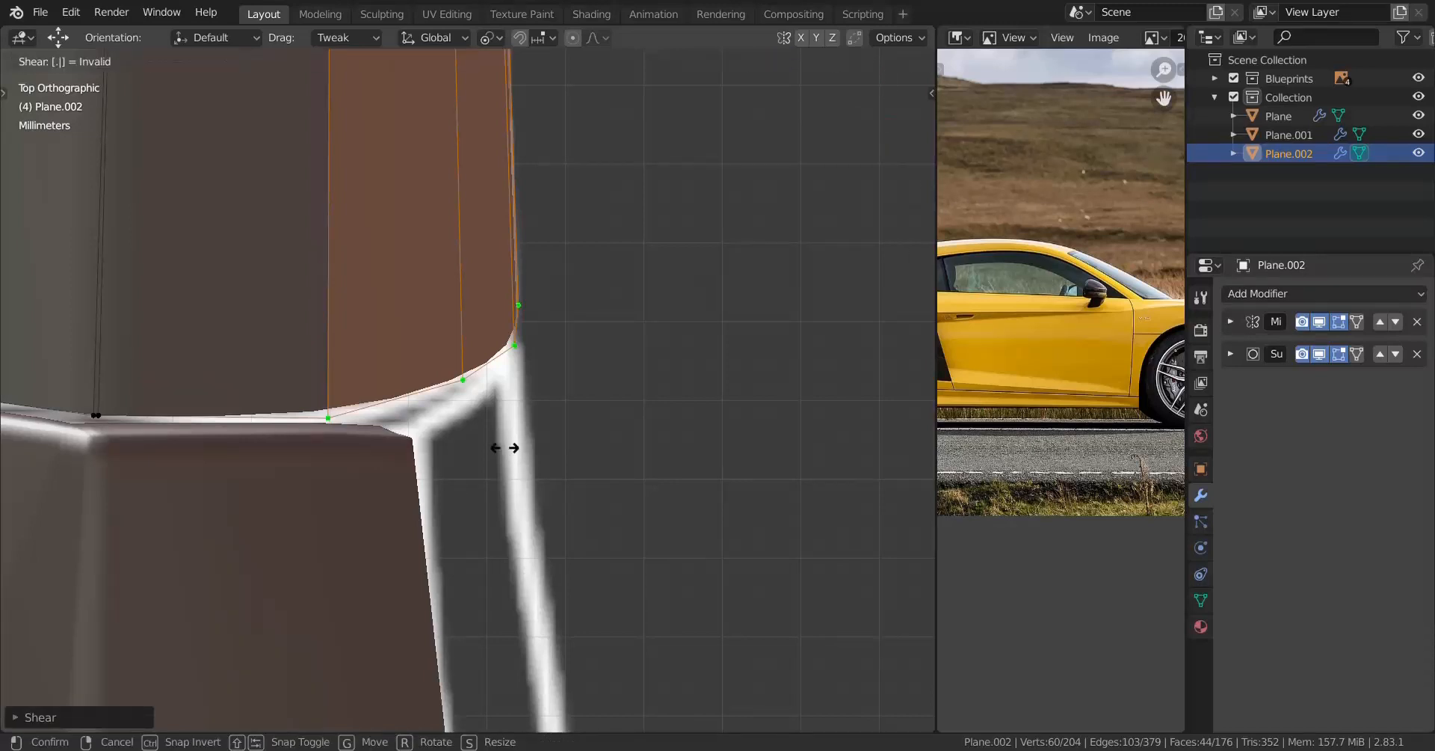
type(".002")
key("minus")
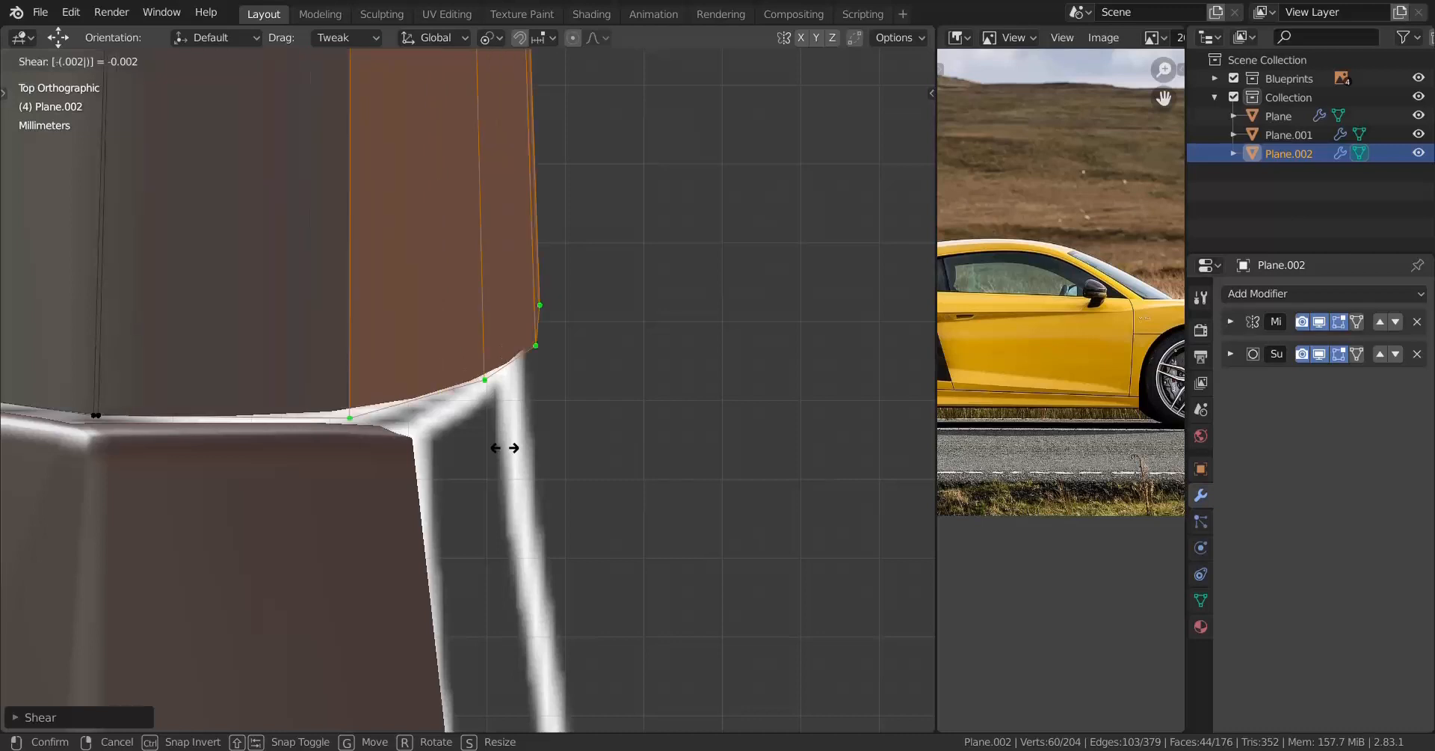
key("BackSpace")
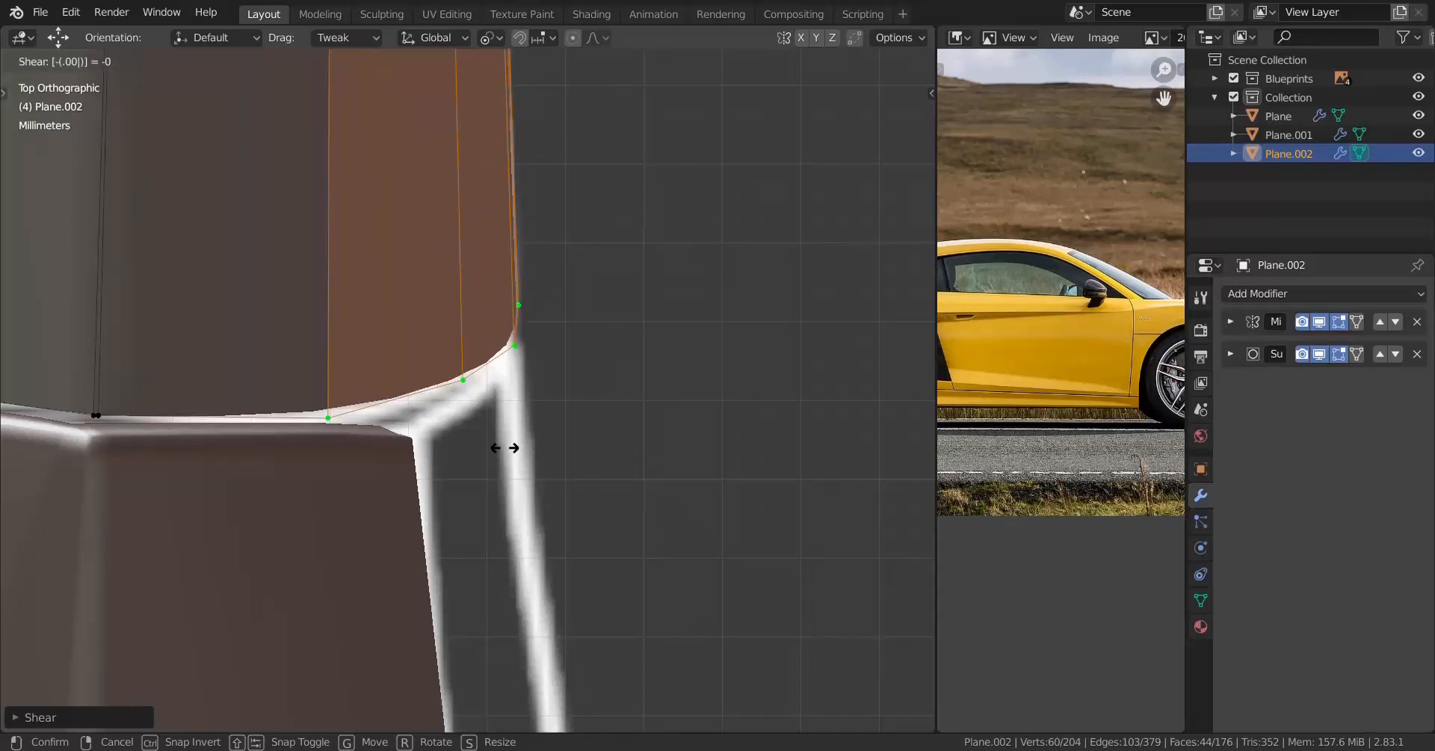
type("1")
key("BackSpace")
type("5")
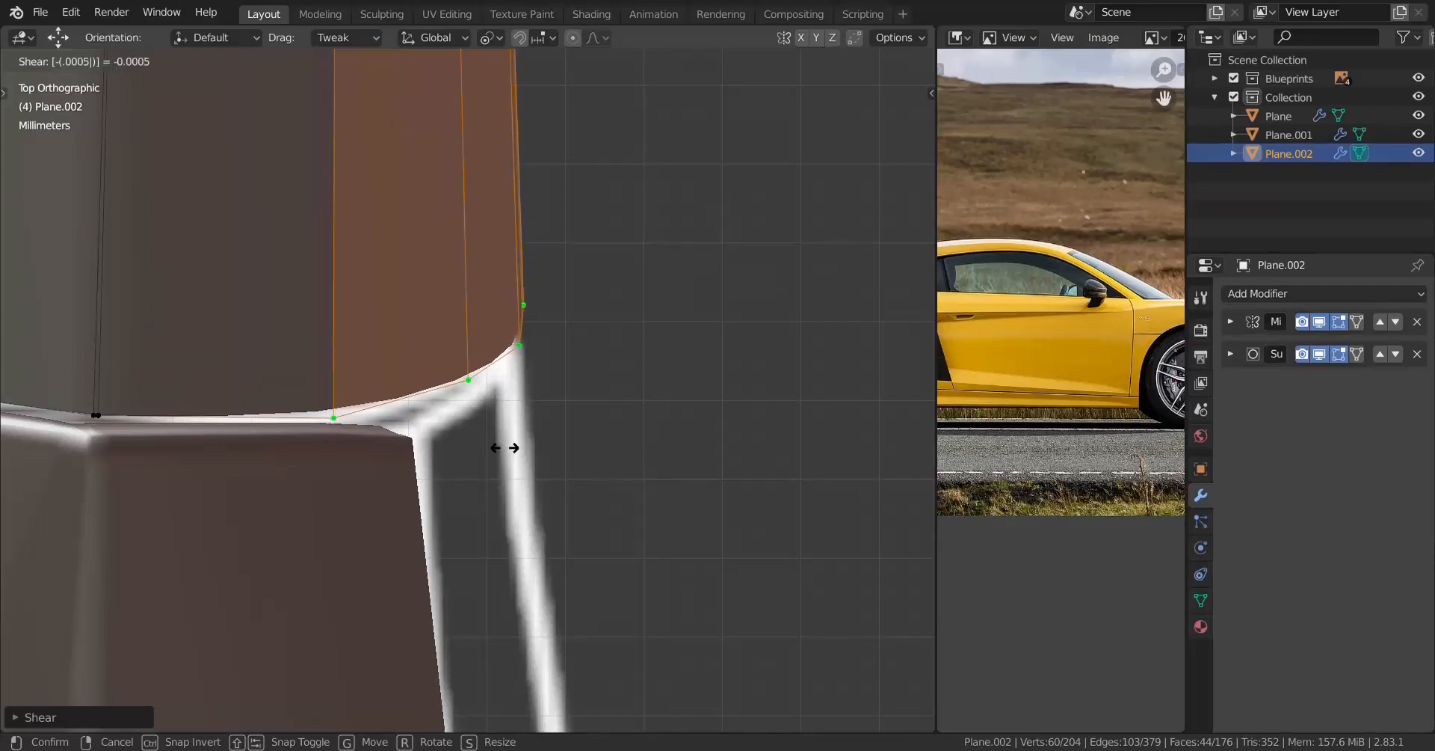
key("Return")
middle_click_drag(510, 453, 263, 170)
key("Tab")
middle_click_drag(377, 299, 495, 467)
Step: Clear the selection in edit mode and add an edge loop close below the door's upper crease
key("Tab")
scroll(495, 467, "up", 2)
key("alt+a")
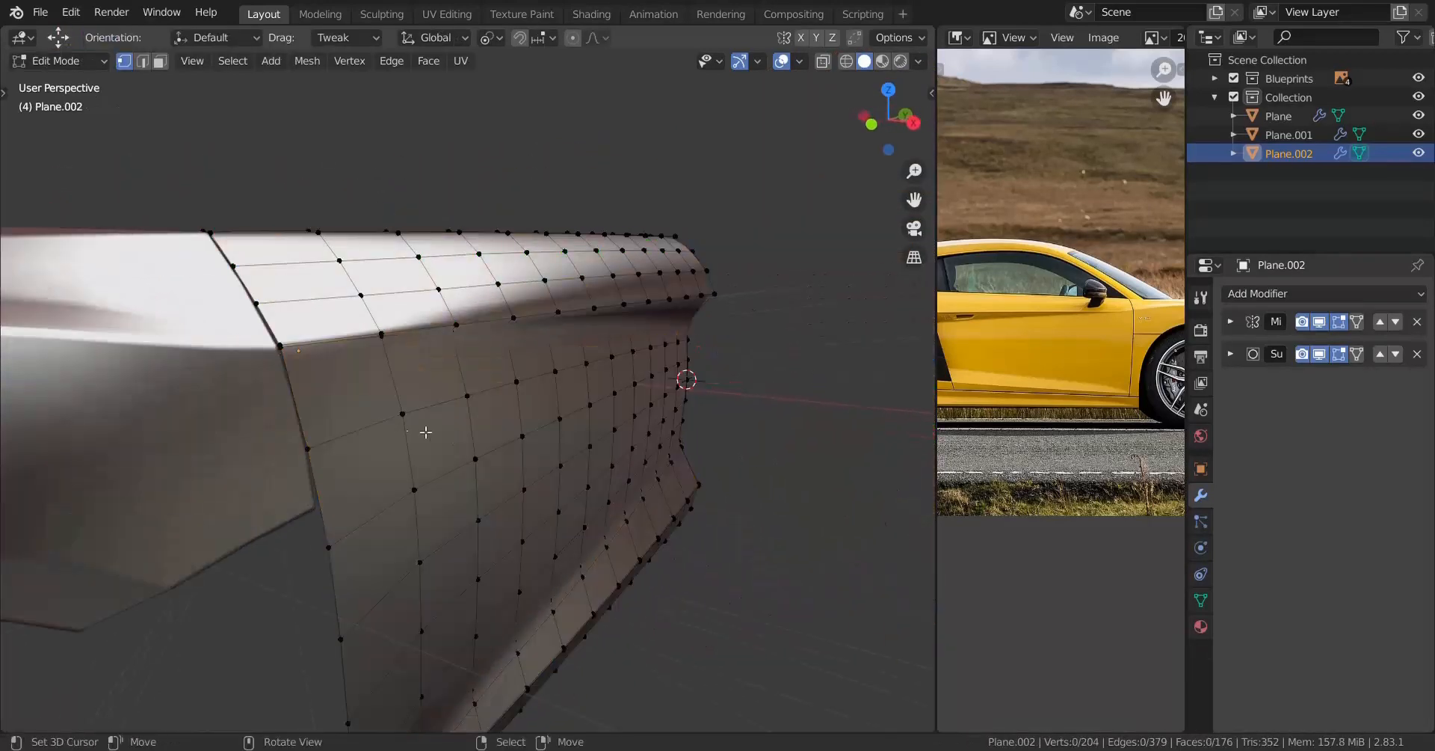
middle_click_drag(423, 430, 513, 430, "shift")
scroll(583, 474, "up", 2)
key("ctrl+r")
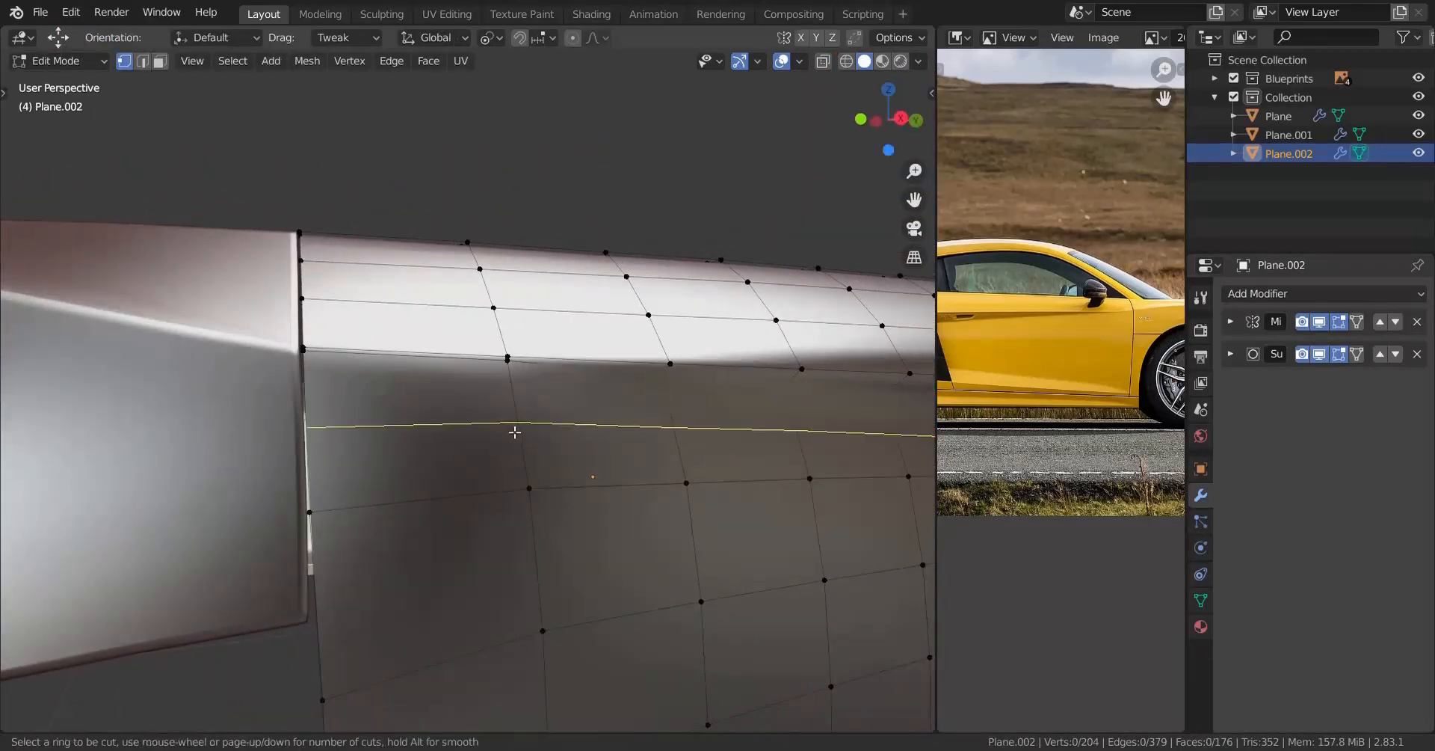
left_click(513, 426)
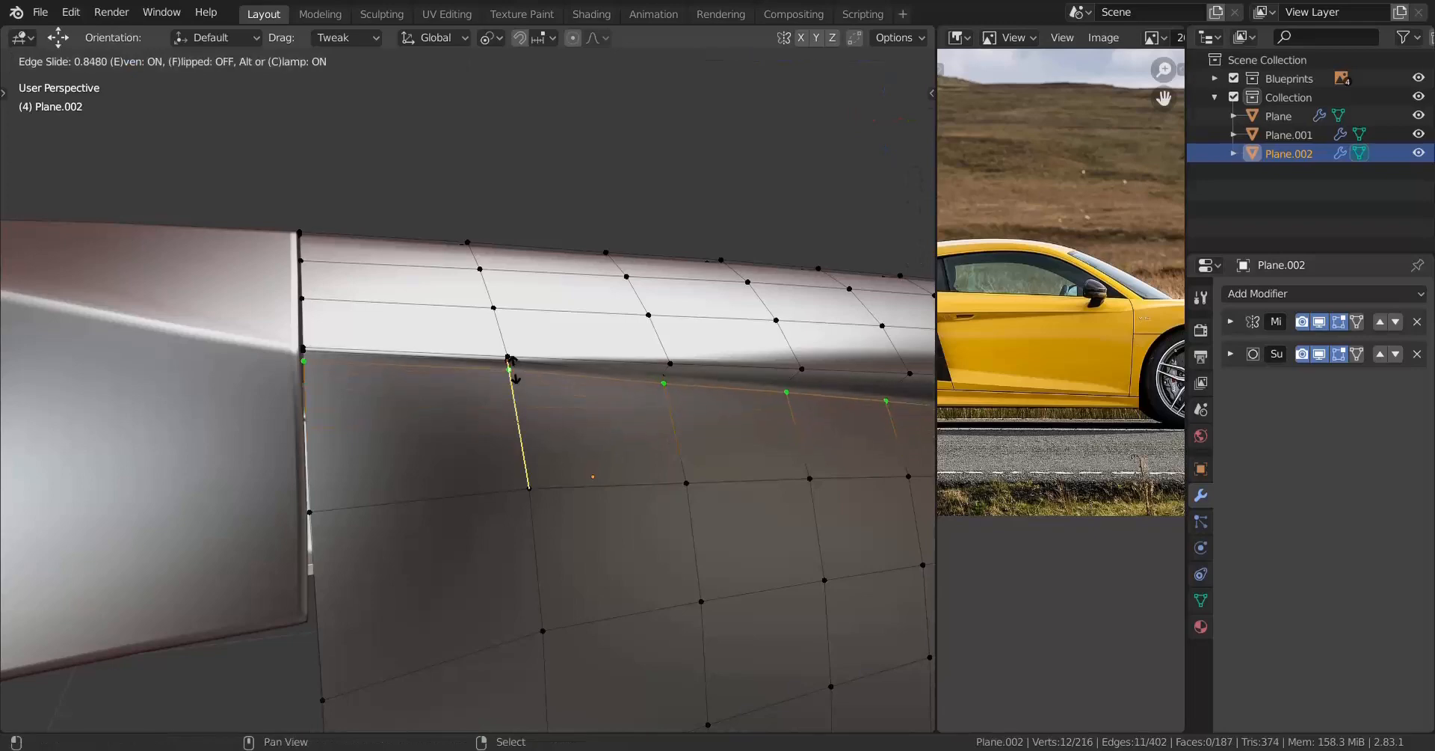
left_click(509, 352)
Step: Edit the door and fender together and add an edge loop just above the door's upper crease, slid about 0.83
middle_click_drag(509, 353, 511, 453)
key("Tab")
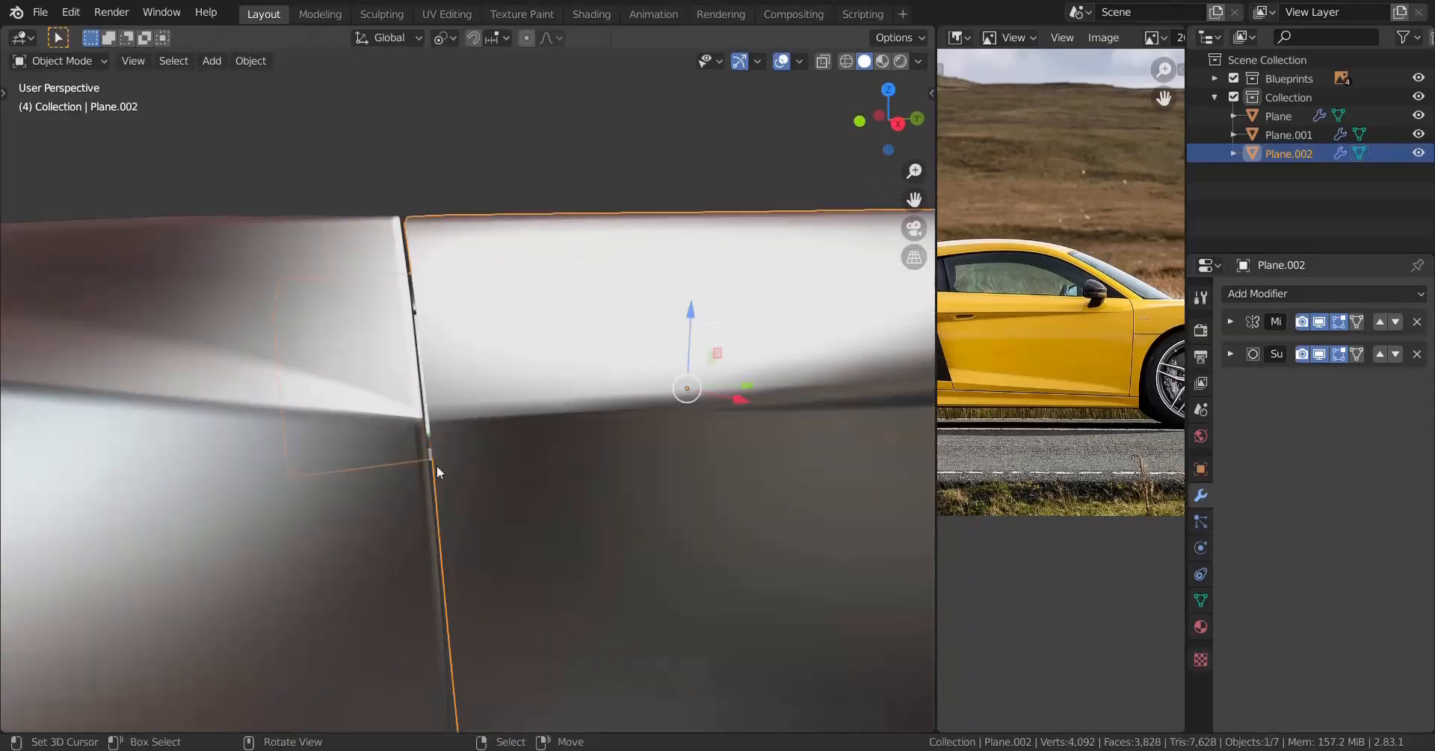
left_click(348, 470, "shift")
middle_click_drag(366, 409, 480, 339)
key("Tab")
left_click(469, 368)
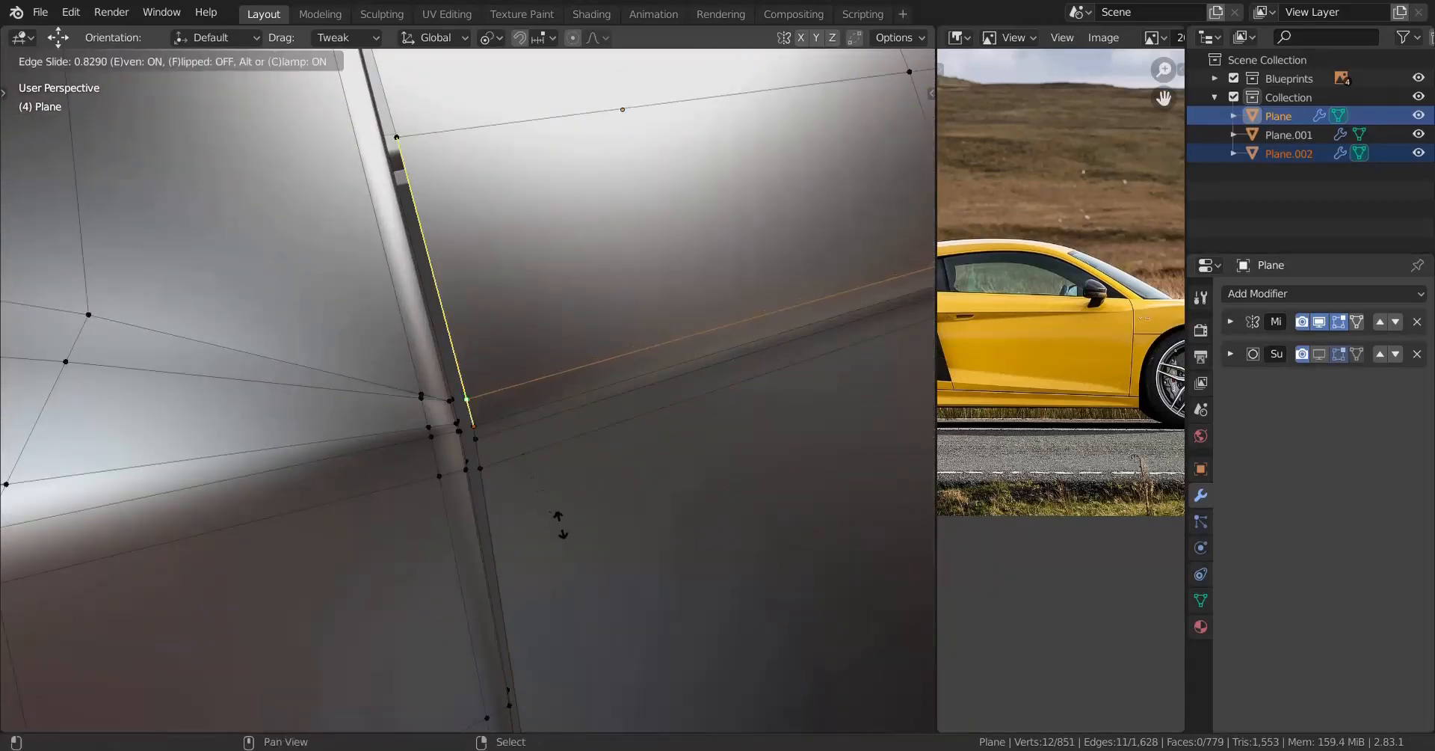
left_click(557, 516)
middle_click_drag(557, 516, 540, 398)
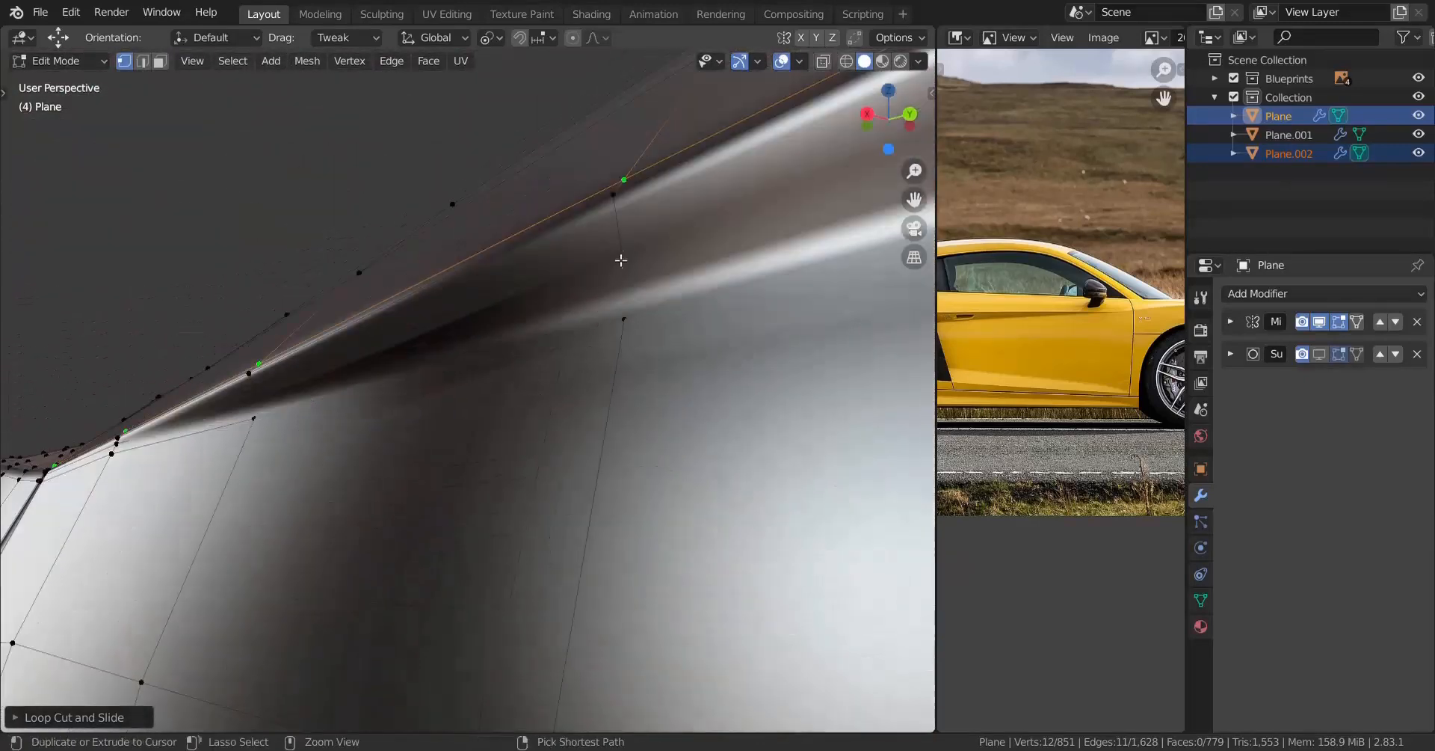
Step: Add an edge loop on the underside of the upper crease and edge-slide it closer to the crease
key("ctrl+r")
left_click(619, 235)
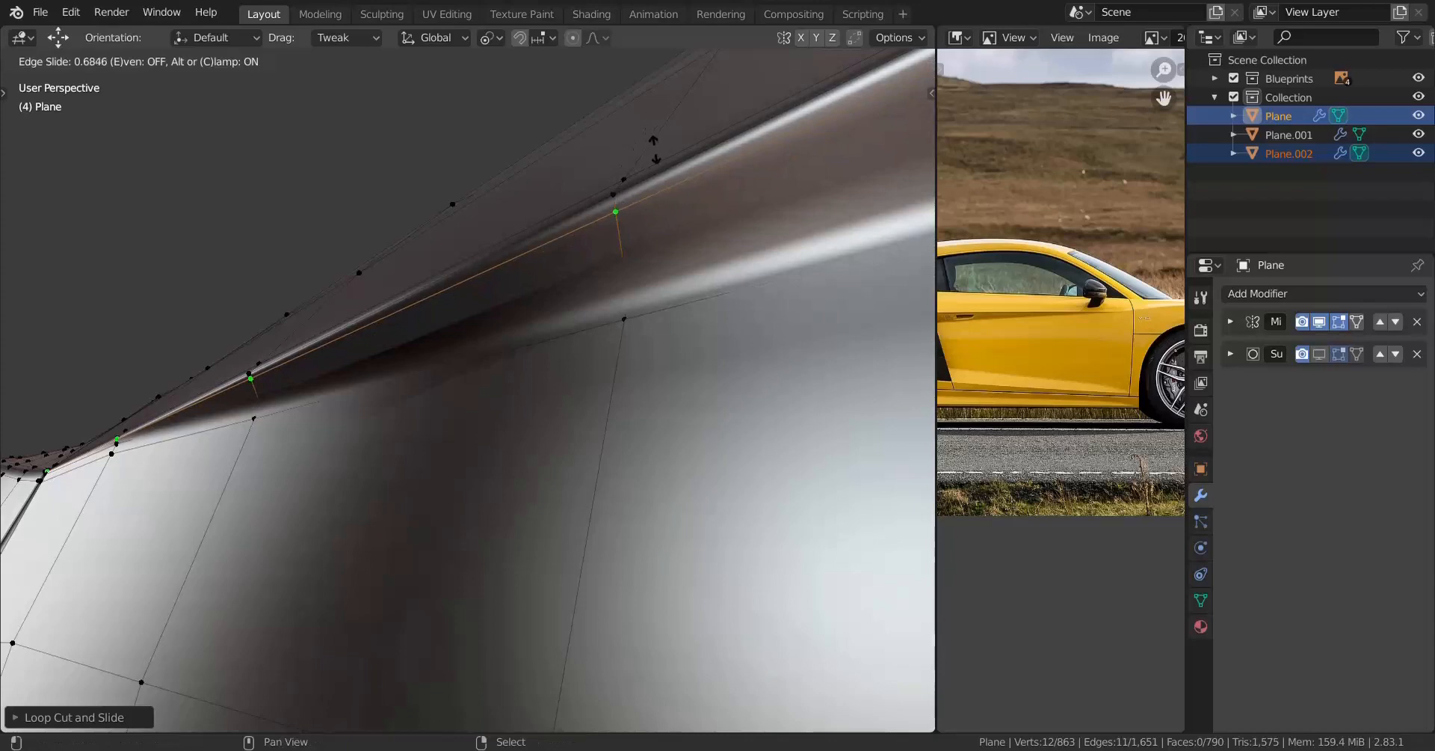
left_click(672, 163)
scroll(680, 272, "down", 5)
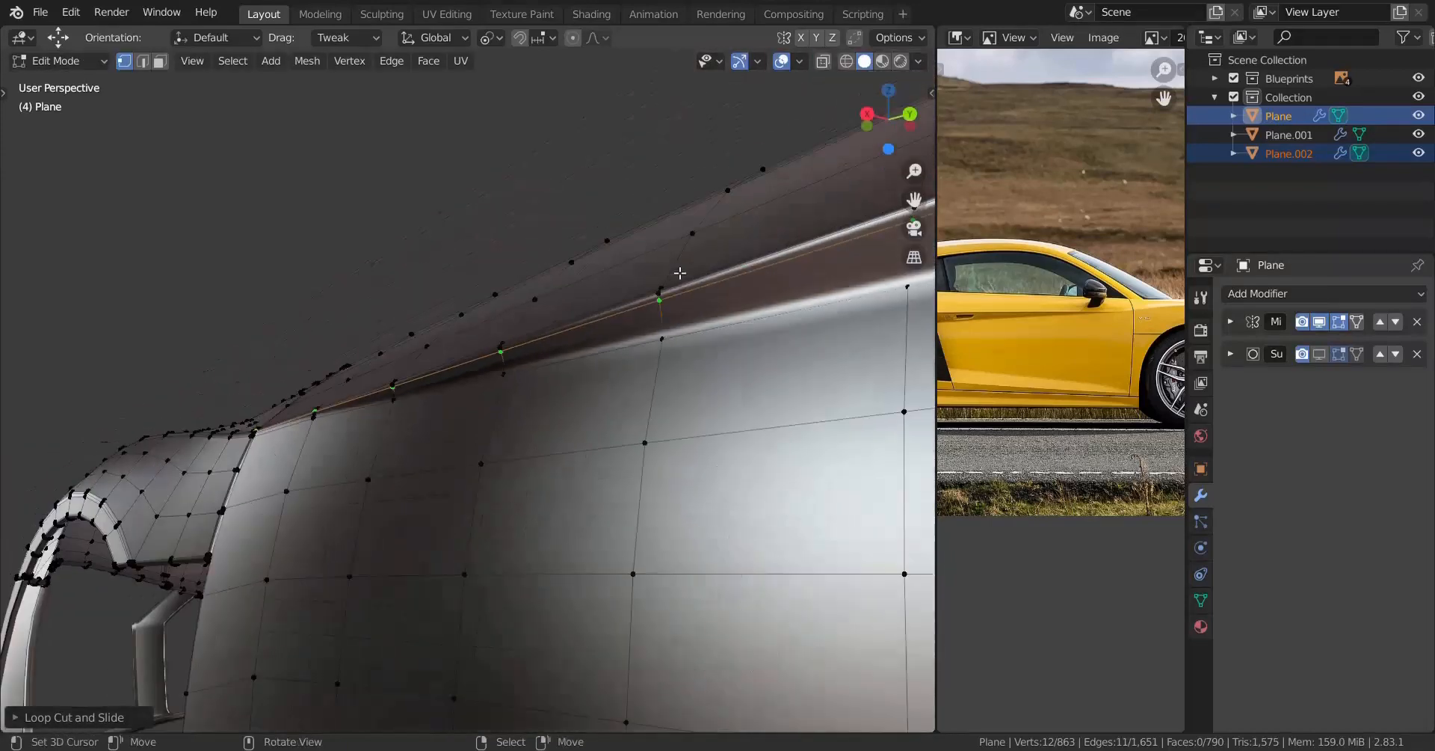
scroll(419, 311, "up", 3)
middle_click_drag(419, 310, 388, 317)
scroll(346, 350, "up", 3)
key("g")
key("g")
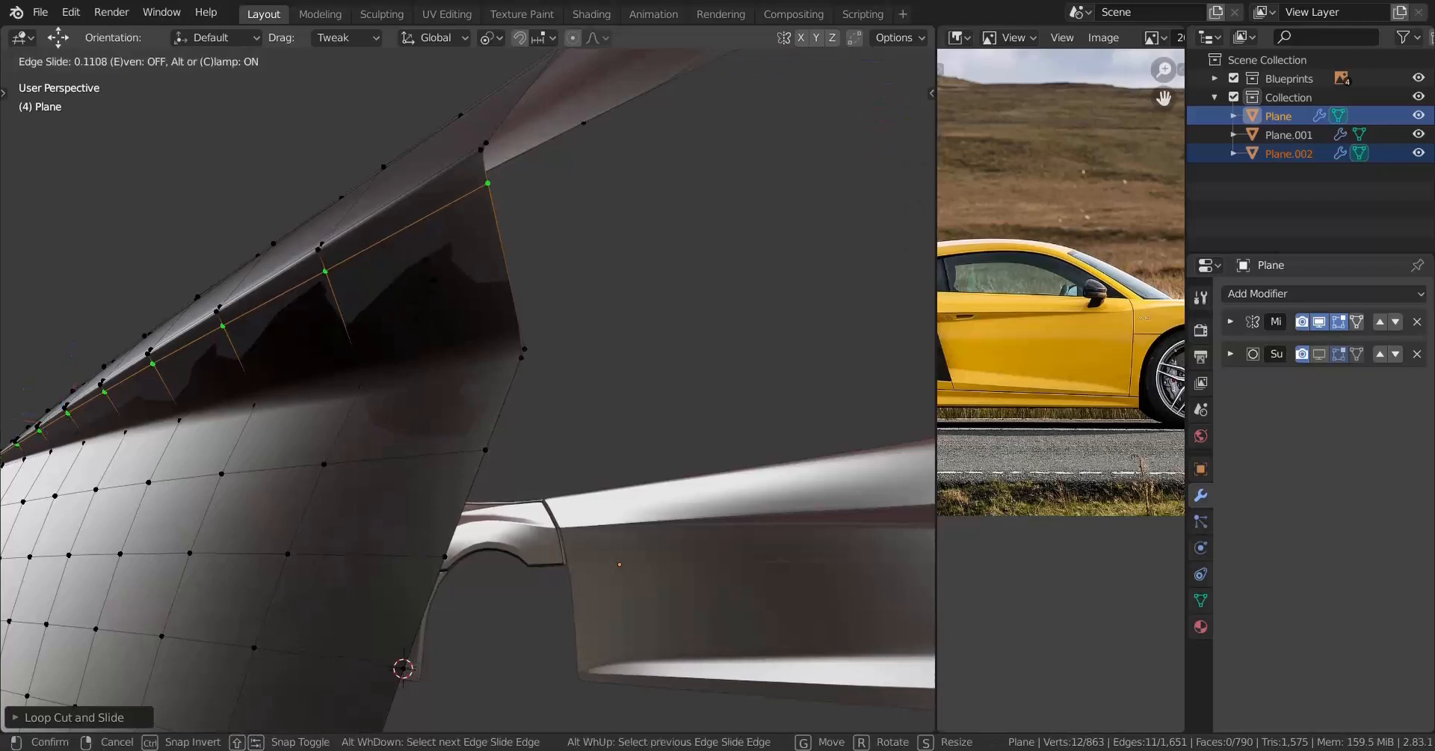
left_click(472, 177)
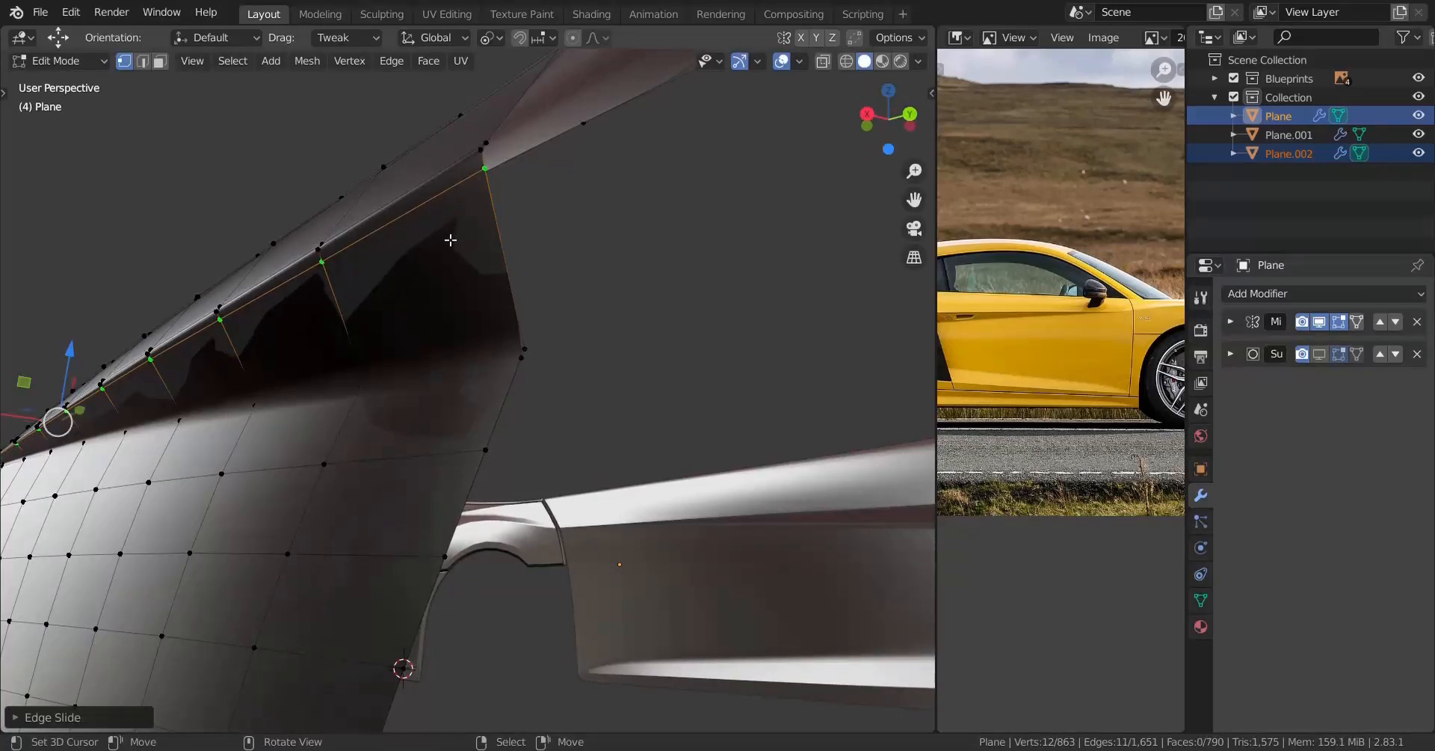
Step: Add an edge loop near the lower edge of the recess under the door's upper crease
scroll(387, 284, "up", 4)
left_click(269, 254)
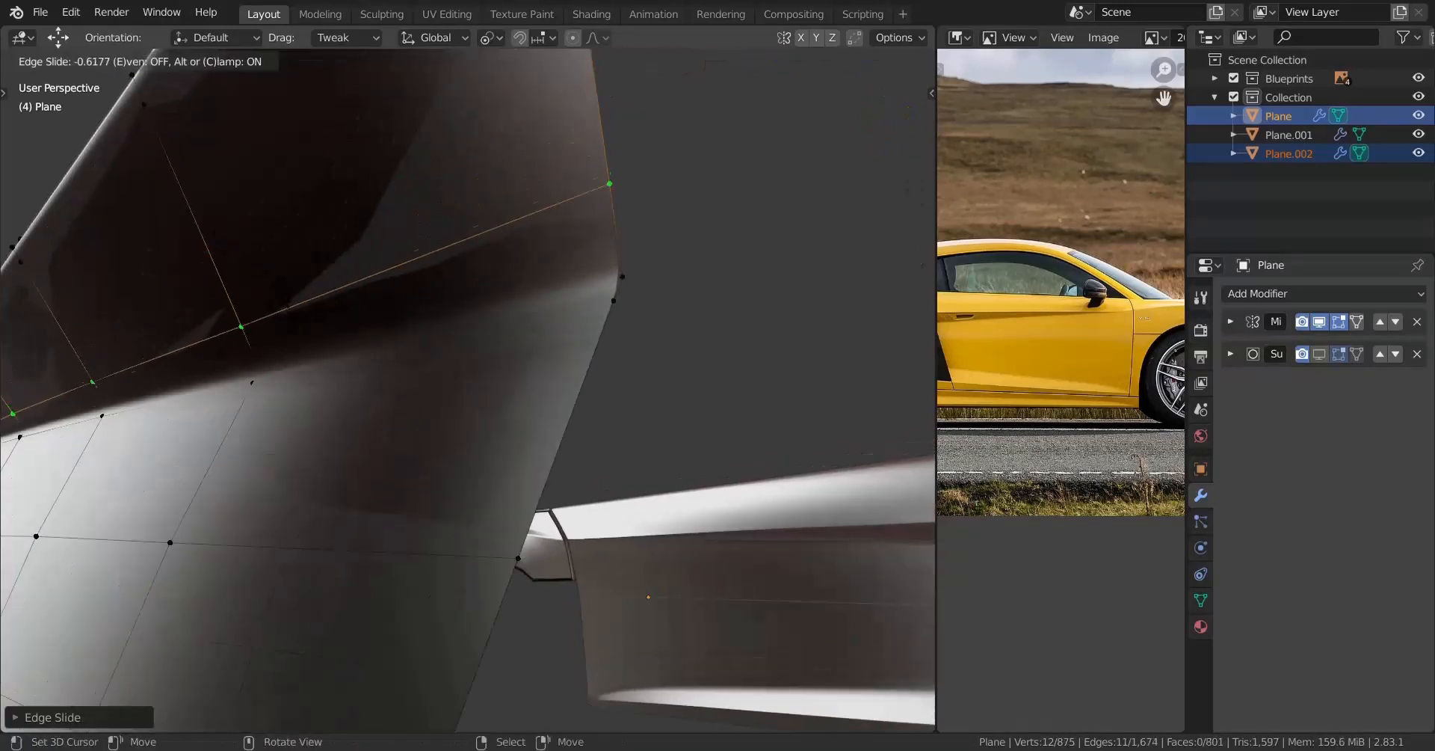
left_click(205, 339)
scroll(205, 340, "down", 5)
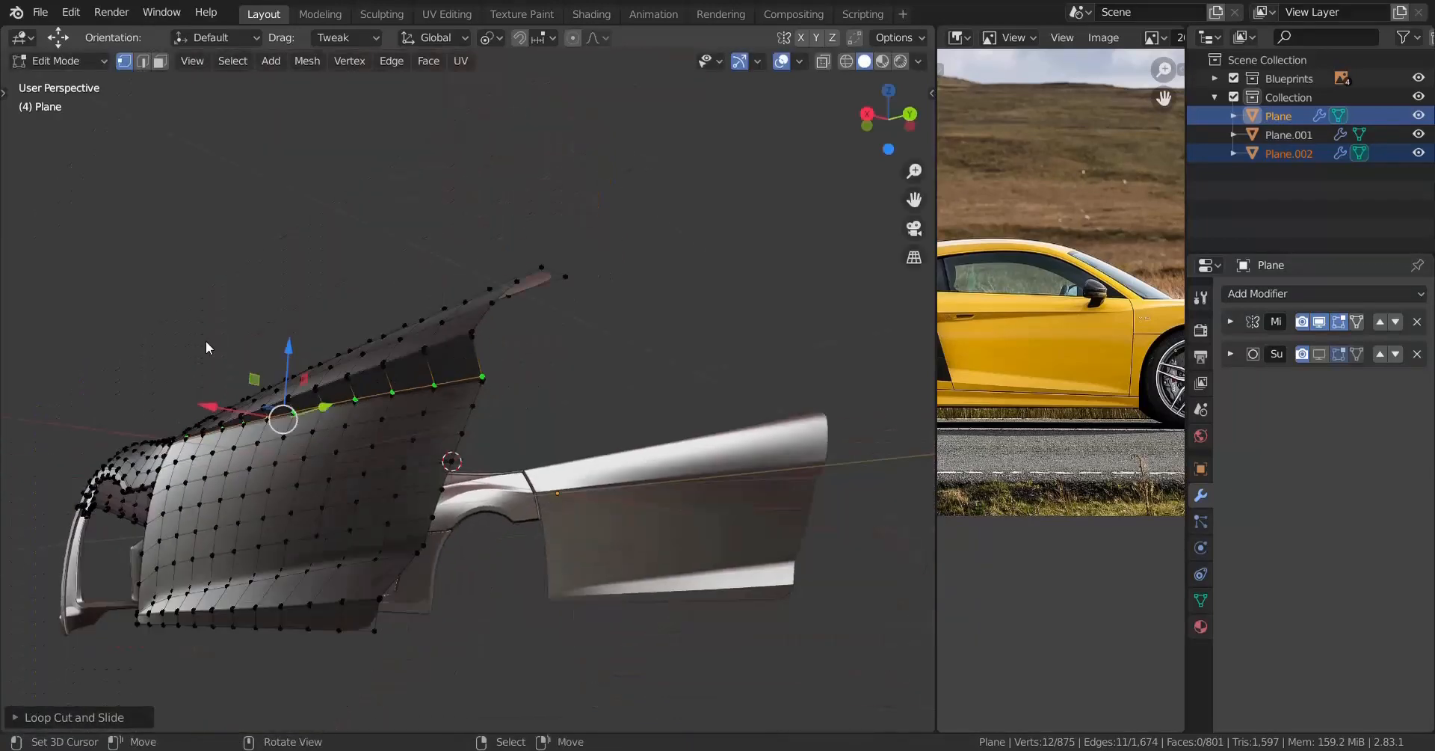
Step: Add an edge loop across the door above its lower crease, and inspect the deselected panels in object mode
key("Tab")
middle_click_drag(204, 340, 535, 437)
scroll(374, 321, "up", 4)
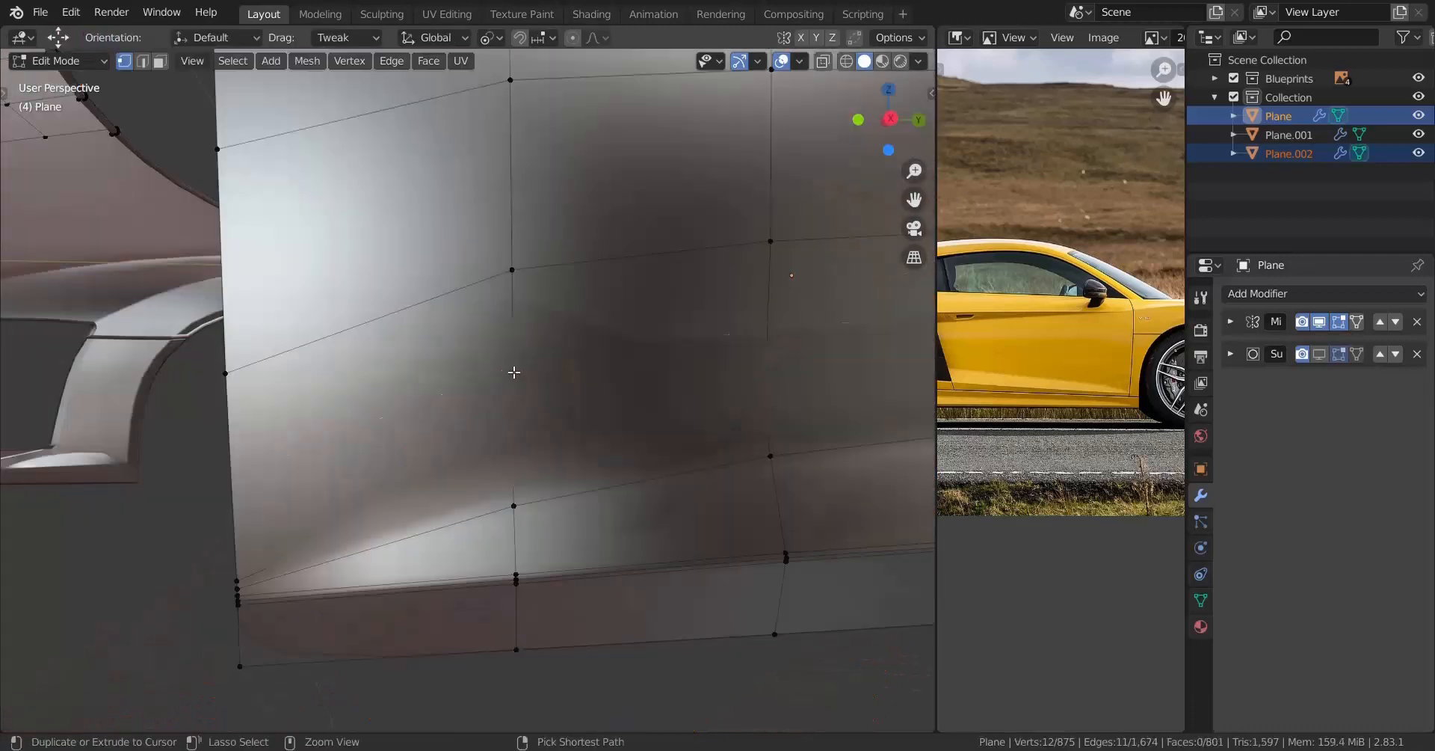
left_click(521, 404)
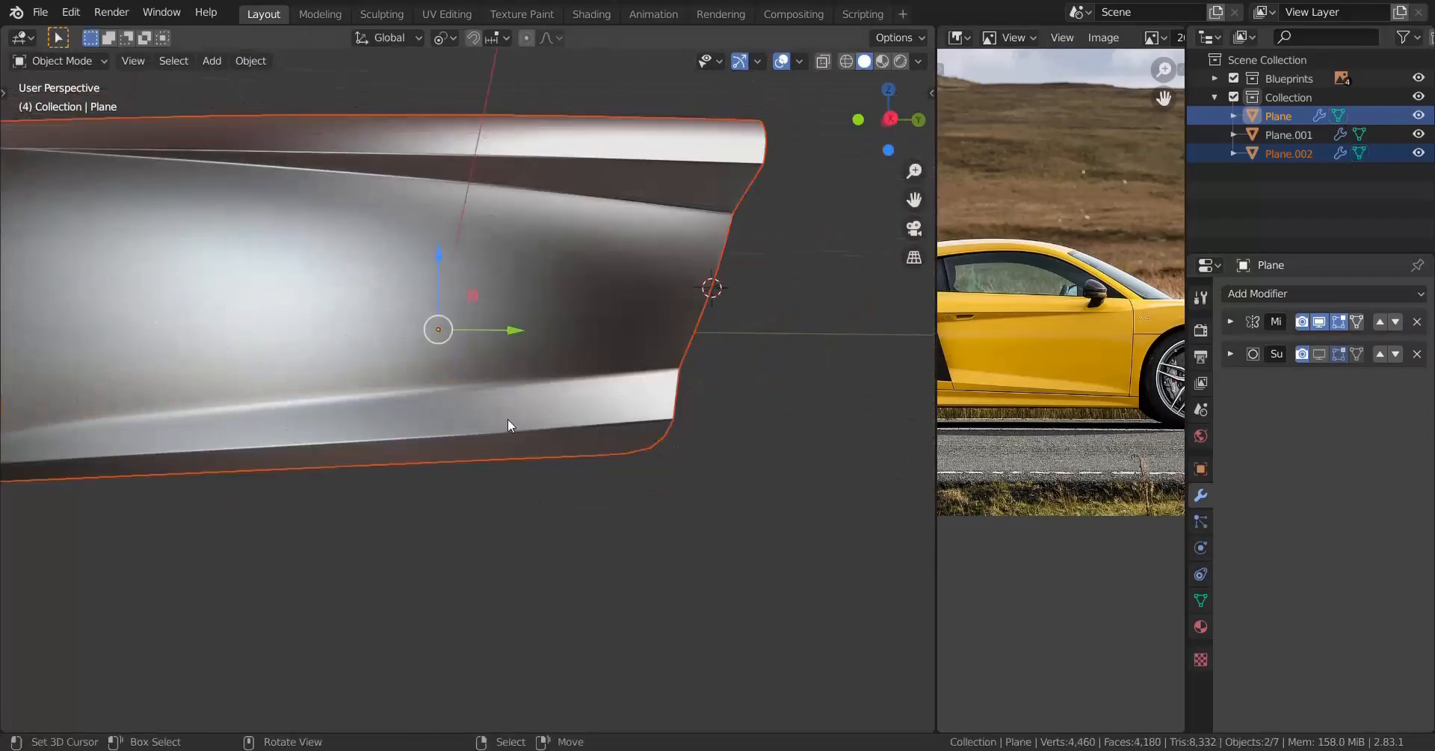
middle_click_drag(509, 419, 479, 462)
key("alt+a")
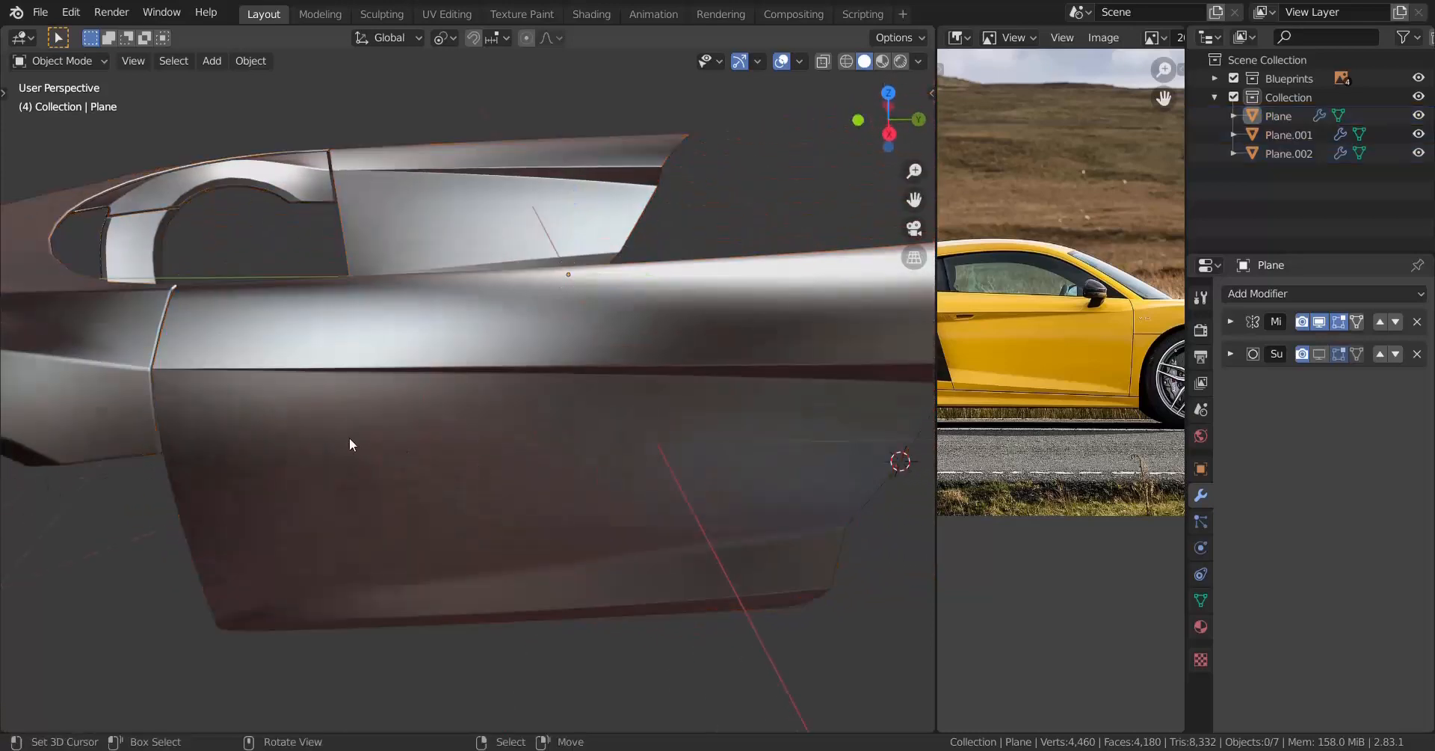
middle_click_drag(349, 437, 475, 429)
Step: Edit only the door panel and add an edge loop just outside its top shoulder crease, slid about 0.83
key("Tab")
key("Tab")
left_click(536, 430)
key("Tab")
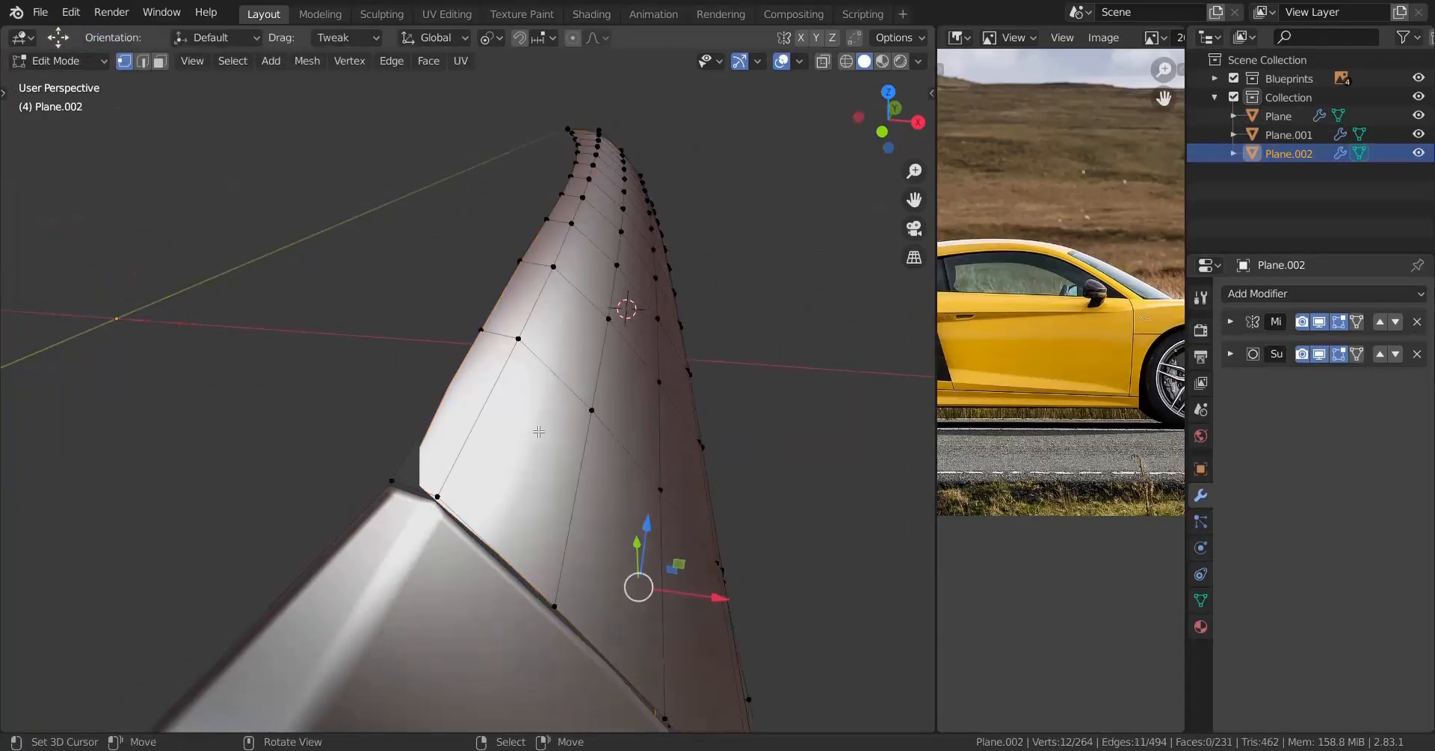
scroll(508, 419, "up", 2)
left_click(600, 292)
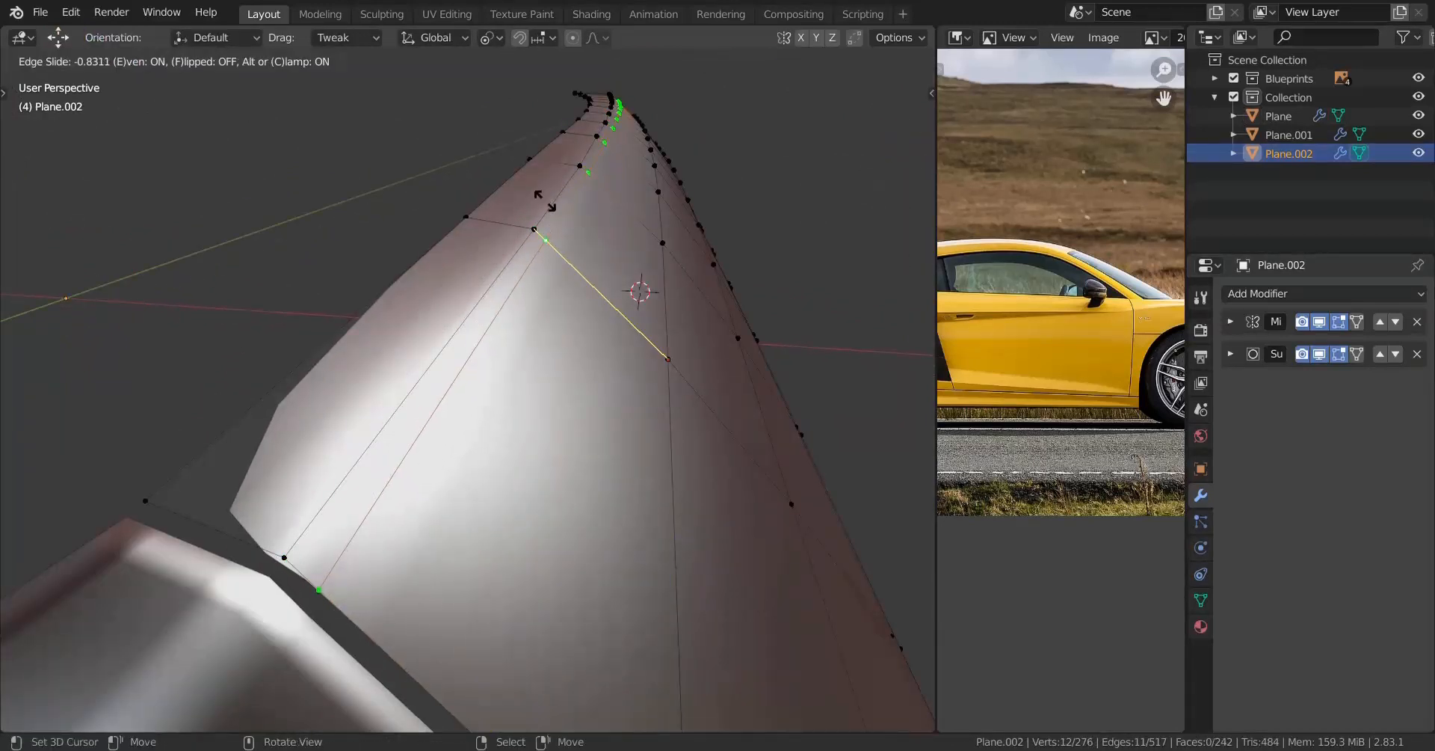
left_click(556, 212)
Step: Edit the door and fender together and add an edge loop on the inner side of the door's shoulder crease
middle_click_drag(557, 212, 486, 397)
scroll(254, 273, "up", 4)
key("Tab")
left_click(508, 413, "shift")
key("Tab")
scroll(524, 408, "up", 4)
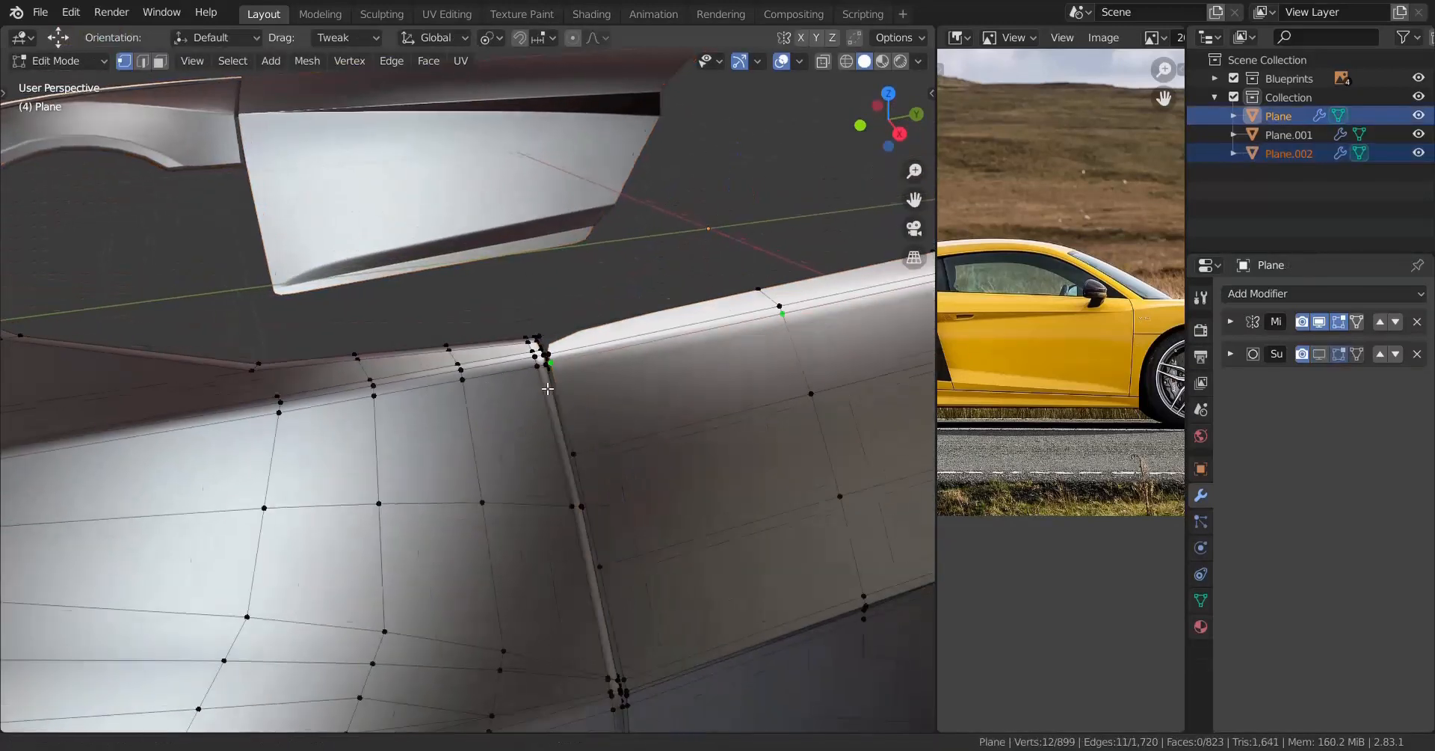
middle_click_drag(561, 463, 604, 431, "shift")
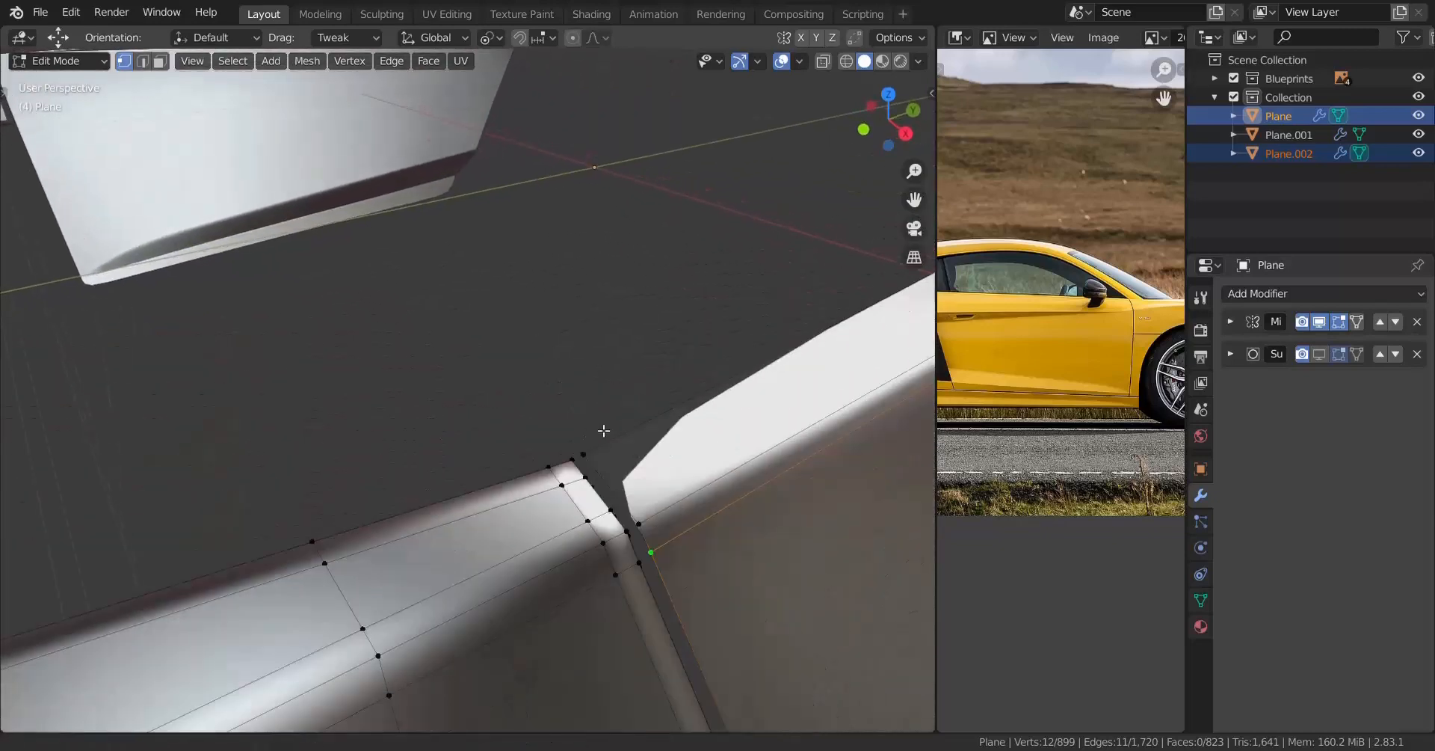
key("ctrl+r")
left_click(642, 518)
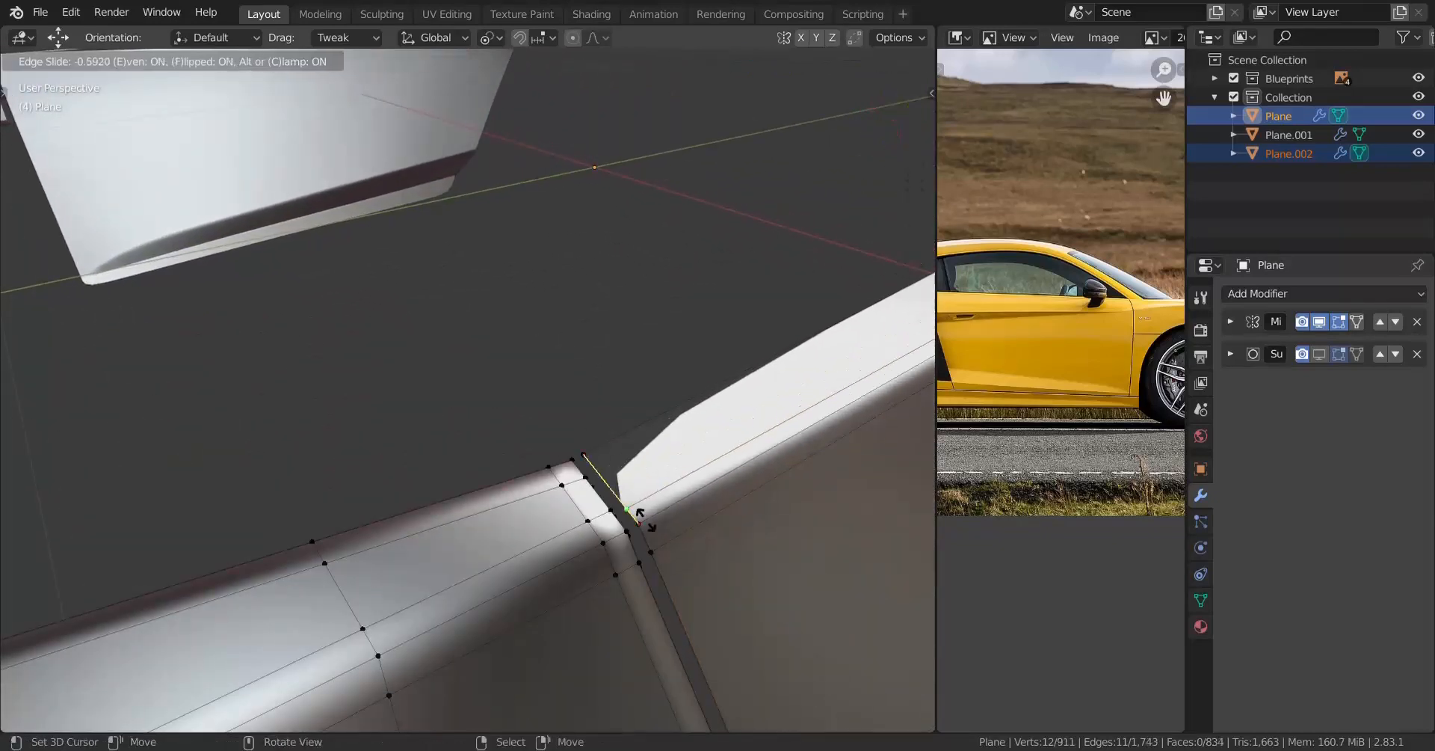
left_click(641, 474)
scroll(636, 465, "down", 3)
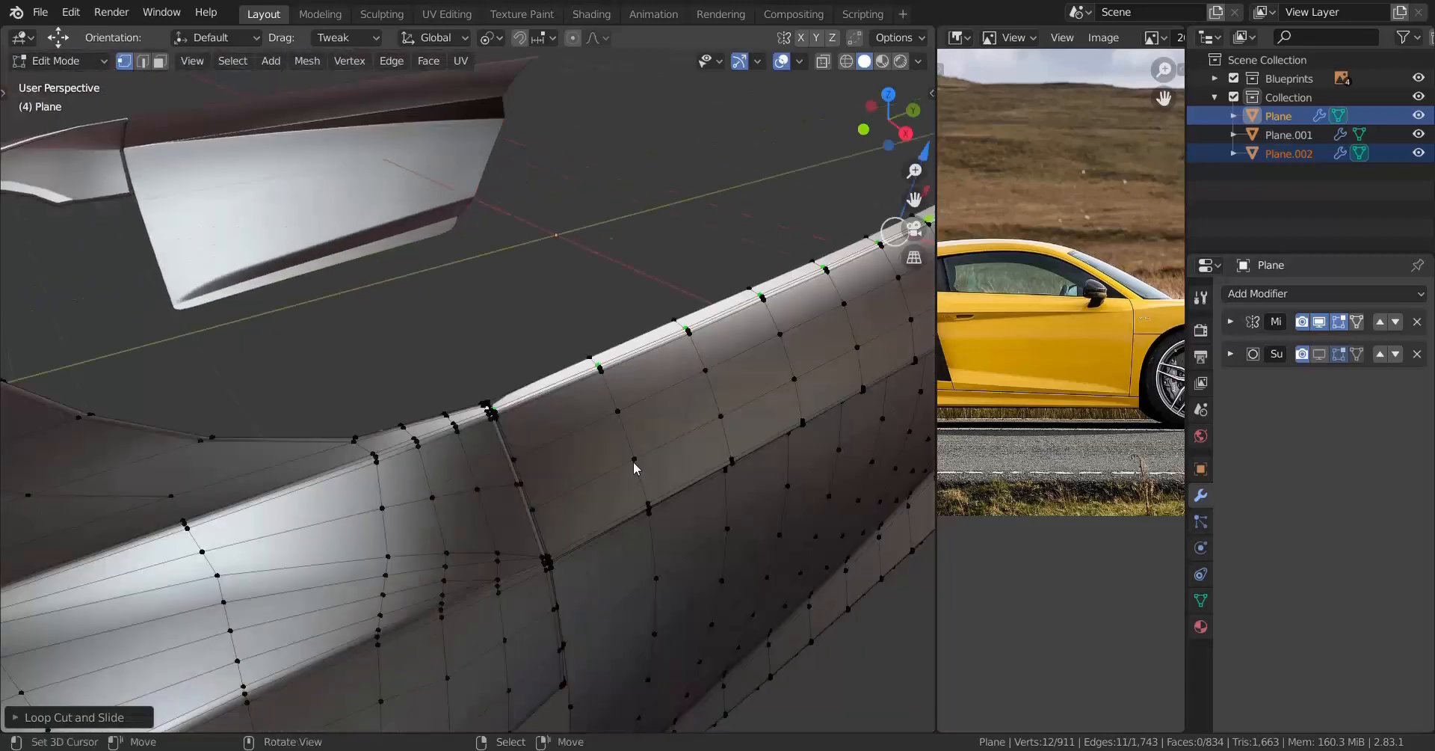
Step: Make the door panel the only selected object, select its whole mesh in edit mode and return to object mode
key("Tab")
middle_click_drag(634, 462, 766, 253)
scroll(535, 437, "down", 1)
key("alt+a")
left_click(580, 467)
key("Tab")
key("a")
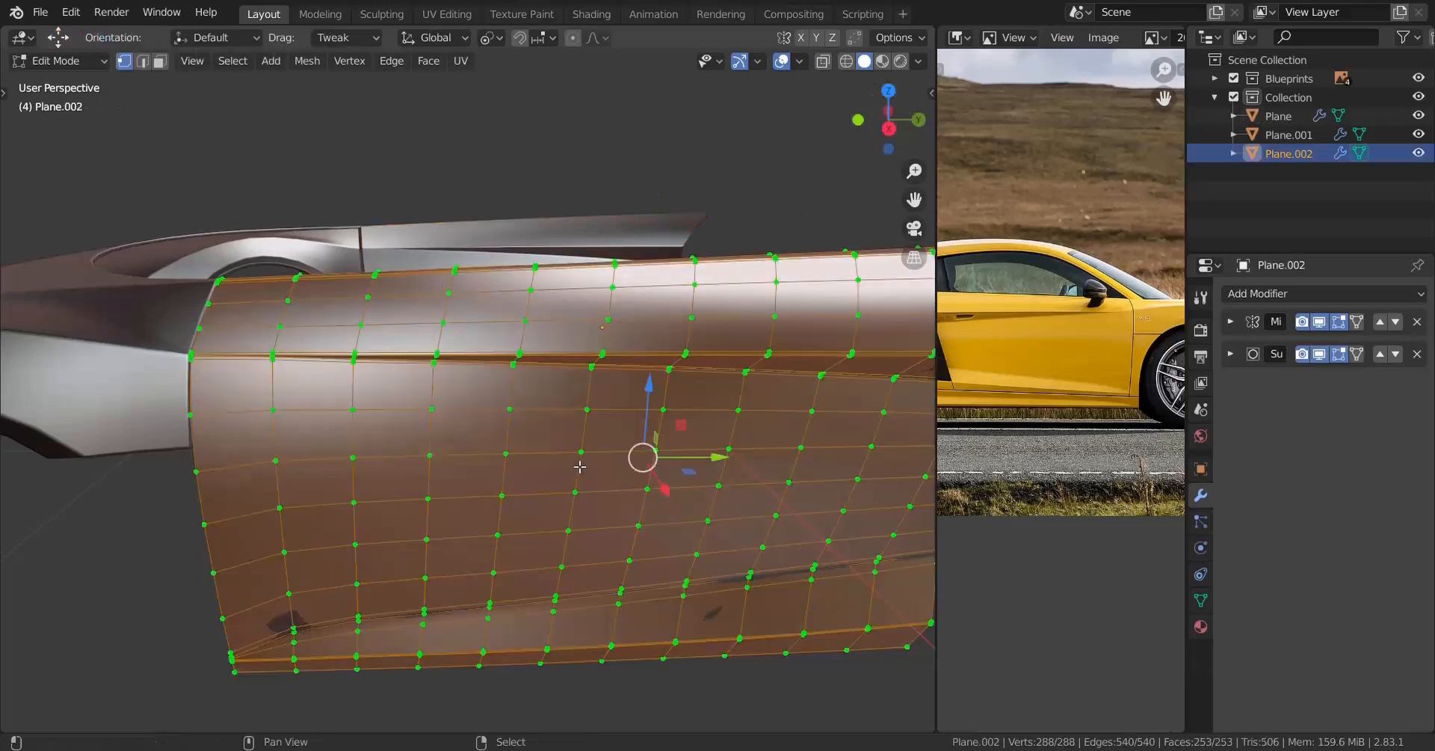
key("Tab")
Step: Inspect the reflections across the door and fender seam with a glossy red matcap, including the right side view against the blueprint
middle_click_drag(580, 467, 385, 371)
scroll(284, 378, "up", 5)
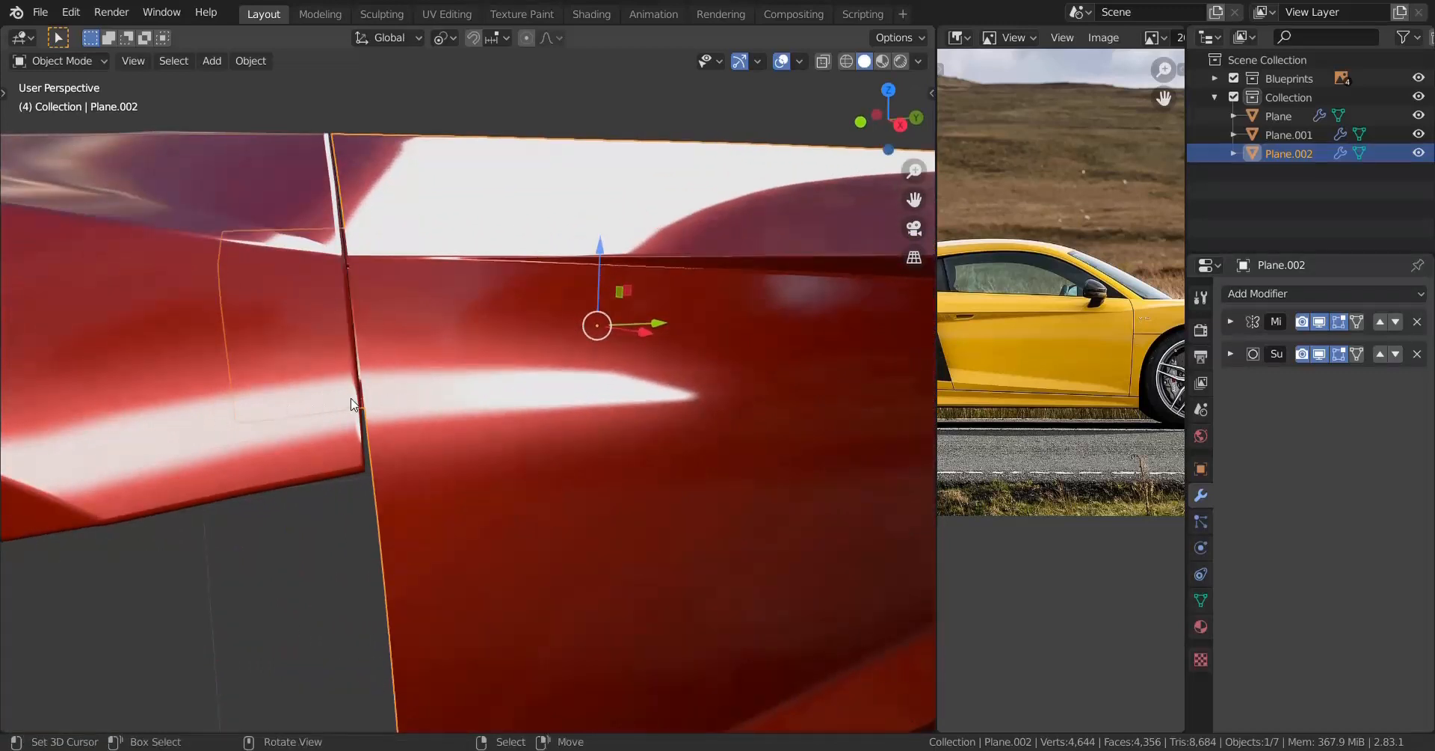
middle_click_drag(513, 406, 433, 411)
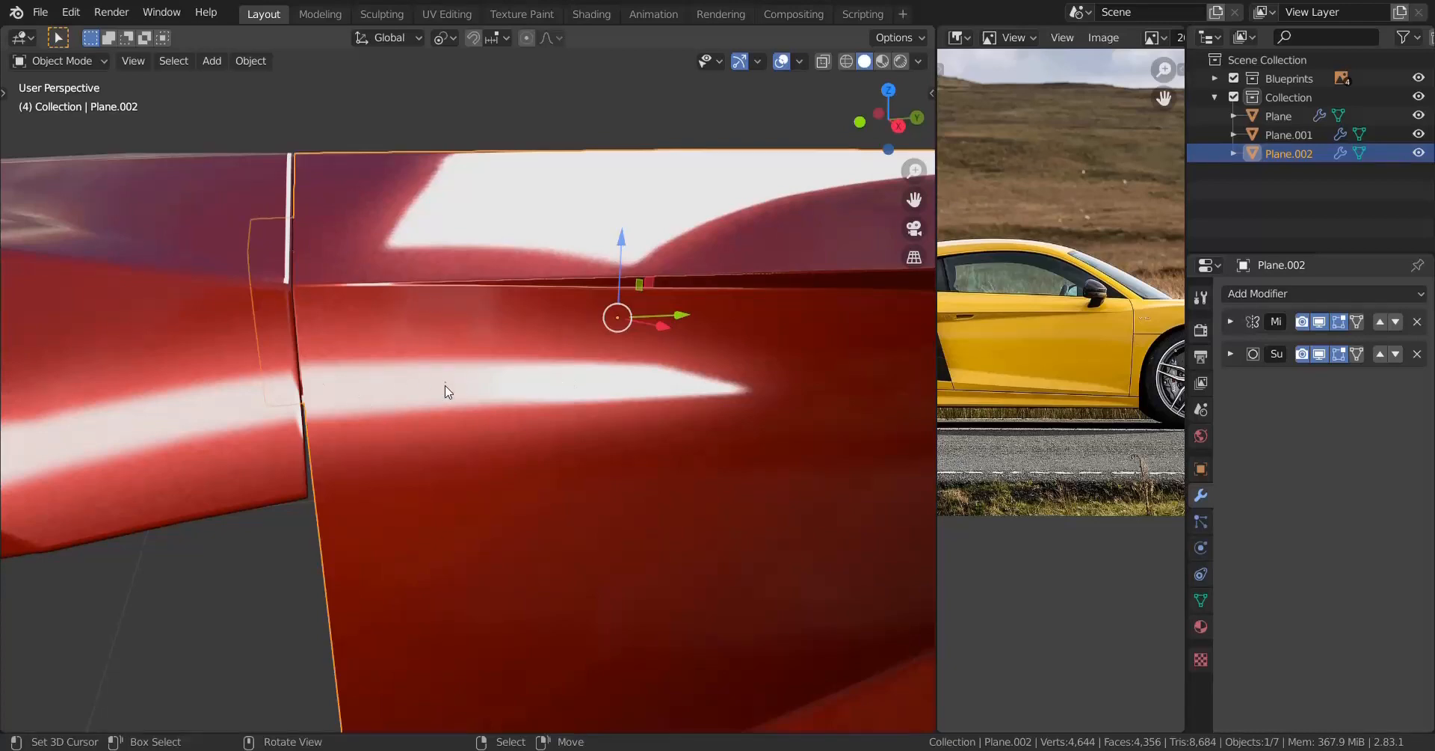
scroll(441, 380, "down", 2)
middle_click_drag(438, 374, 632, 415, "shift")
middle_click_drag(461, 477, 569, 441)
mouse_move(427, 398)
middle_mouse_down()
mouse_move(349, 362)
mouse_move(483, 391)
mouse_move(451, 406)
middle_mouse_up()
key("alt+a")
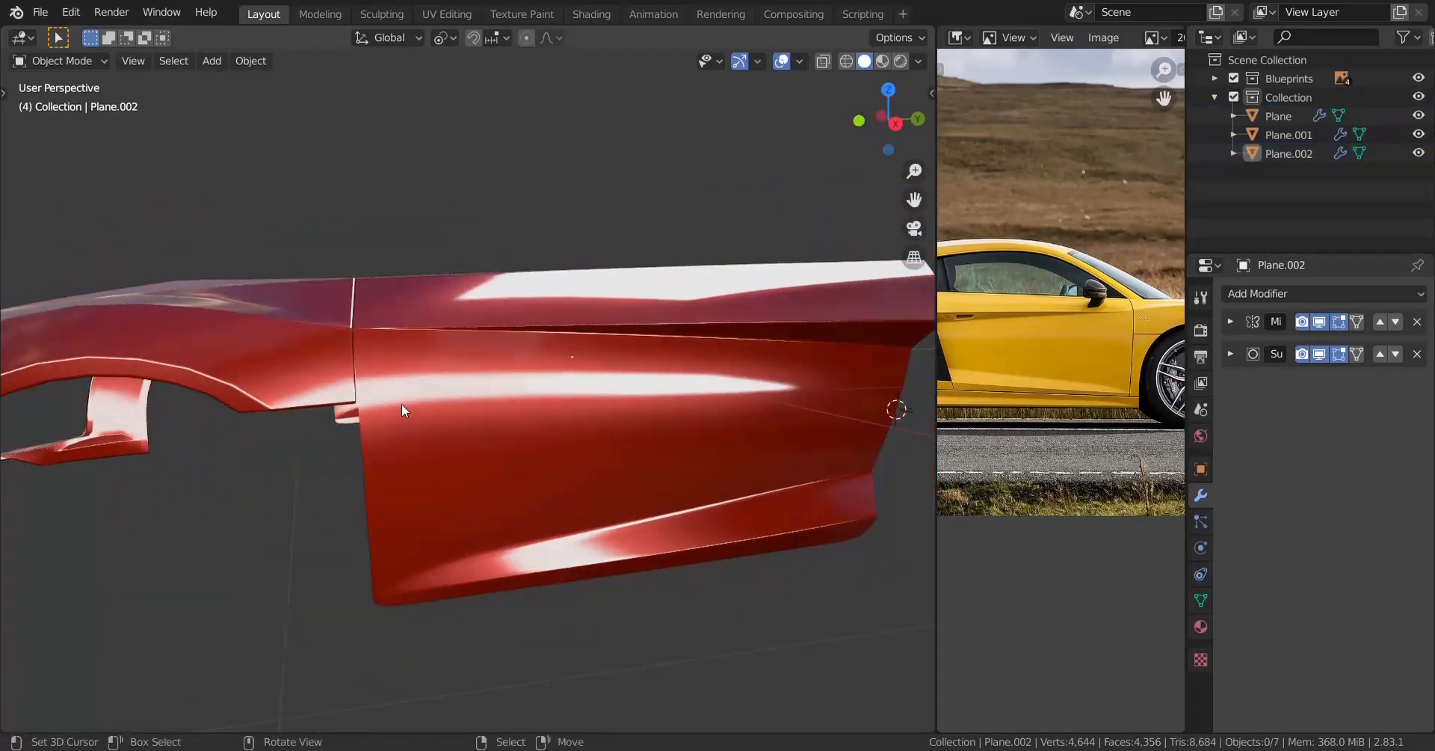
scroll(401, 404, "up", 2)
key("KP_3")
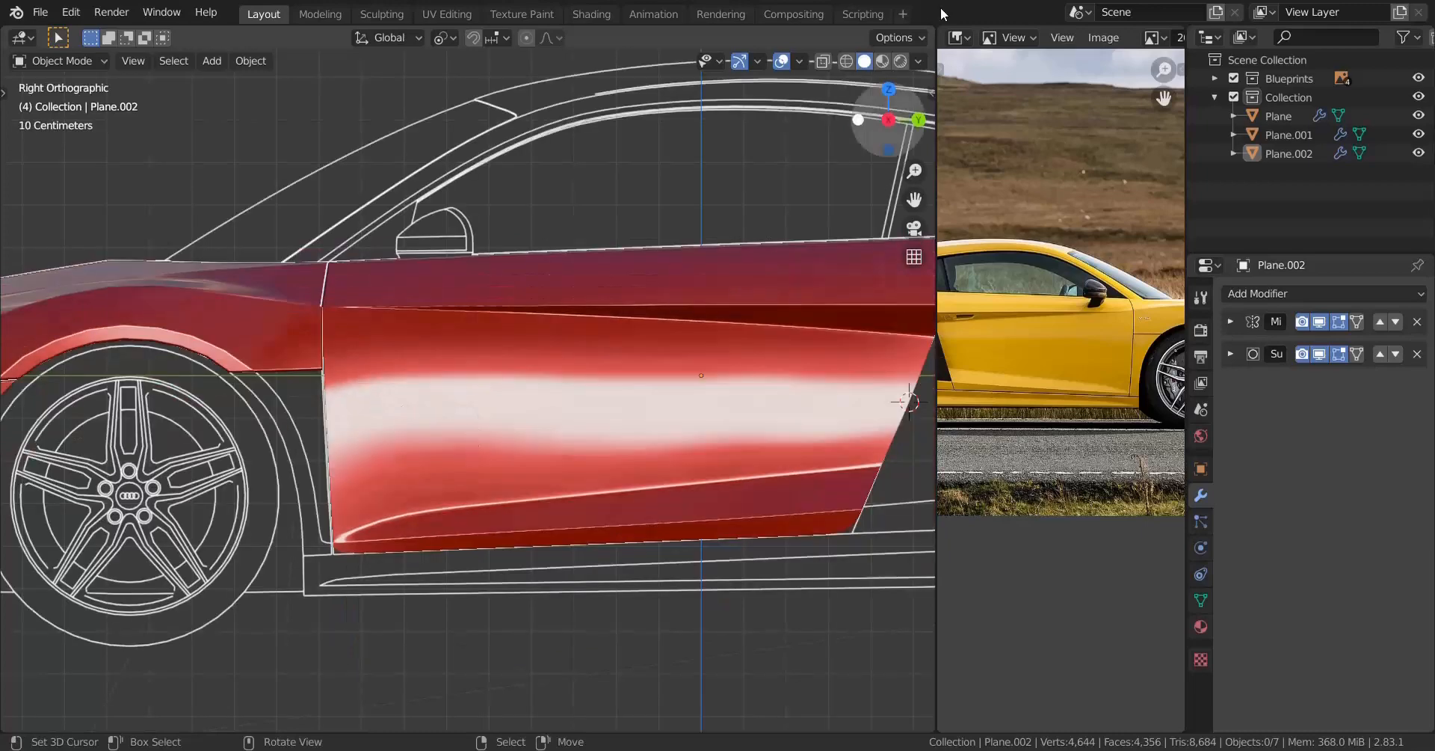
Step: Change the viewport matcap from glossy red to a grey metallic one and compare the door with the side reference photo
left_click(919, 61)
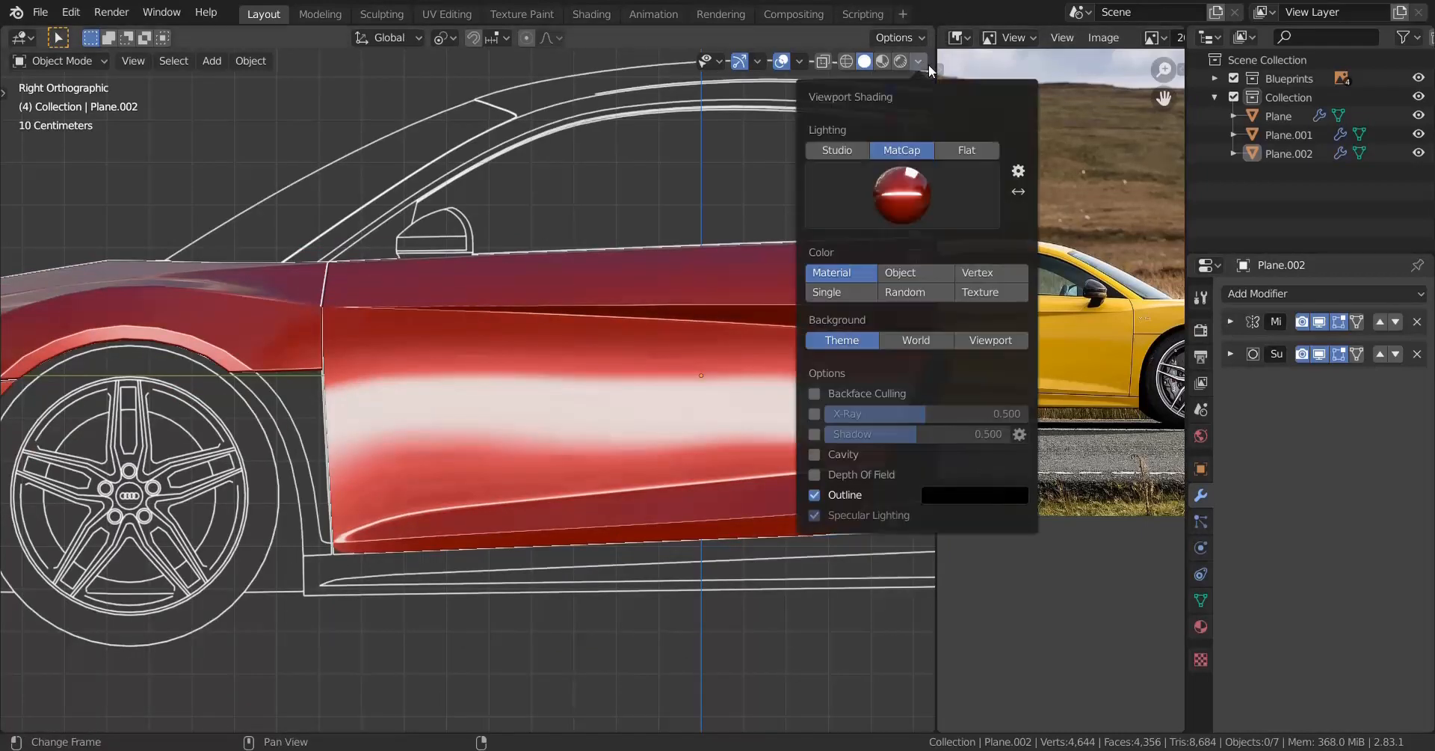
left_click(912, 183)
left_click(745, 432)
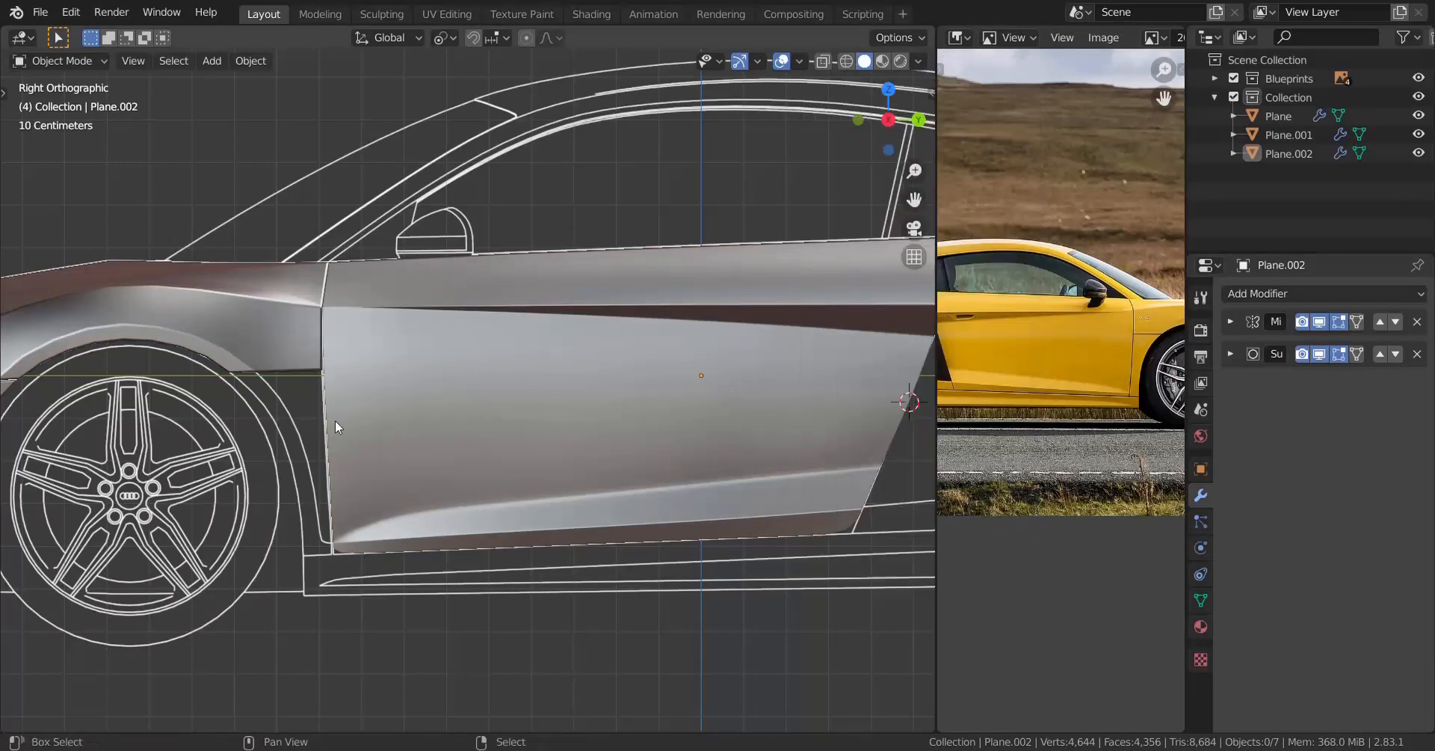
scroll(1035, 394, "down", 2)
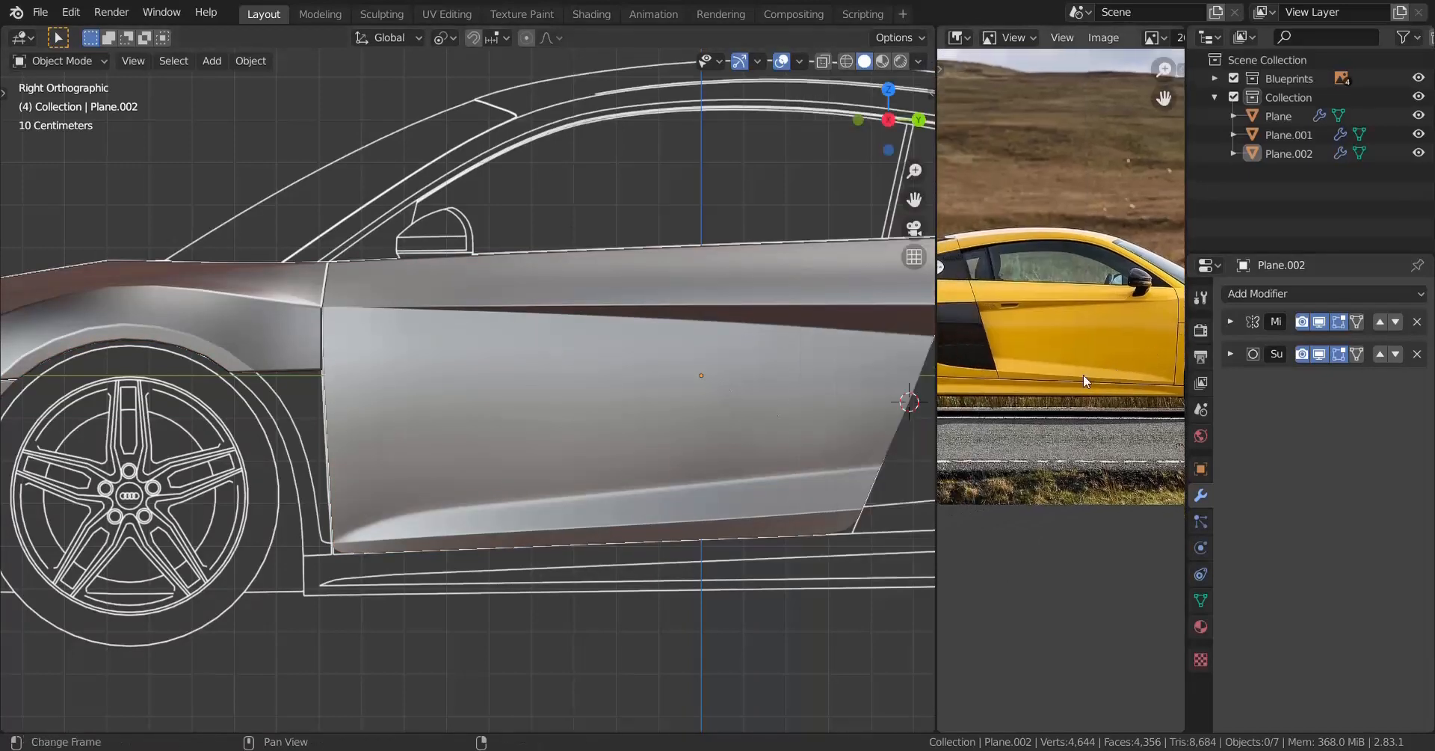
middle_click_drag(966, 341, 1002, 348)
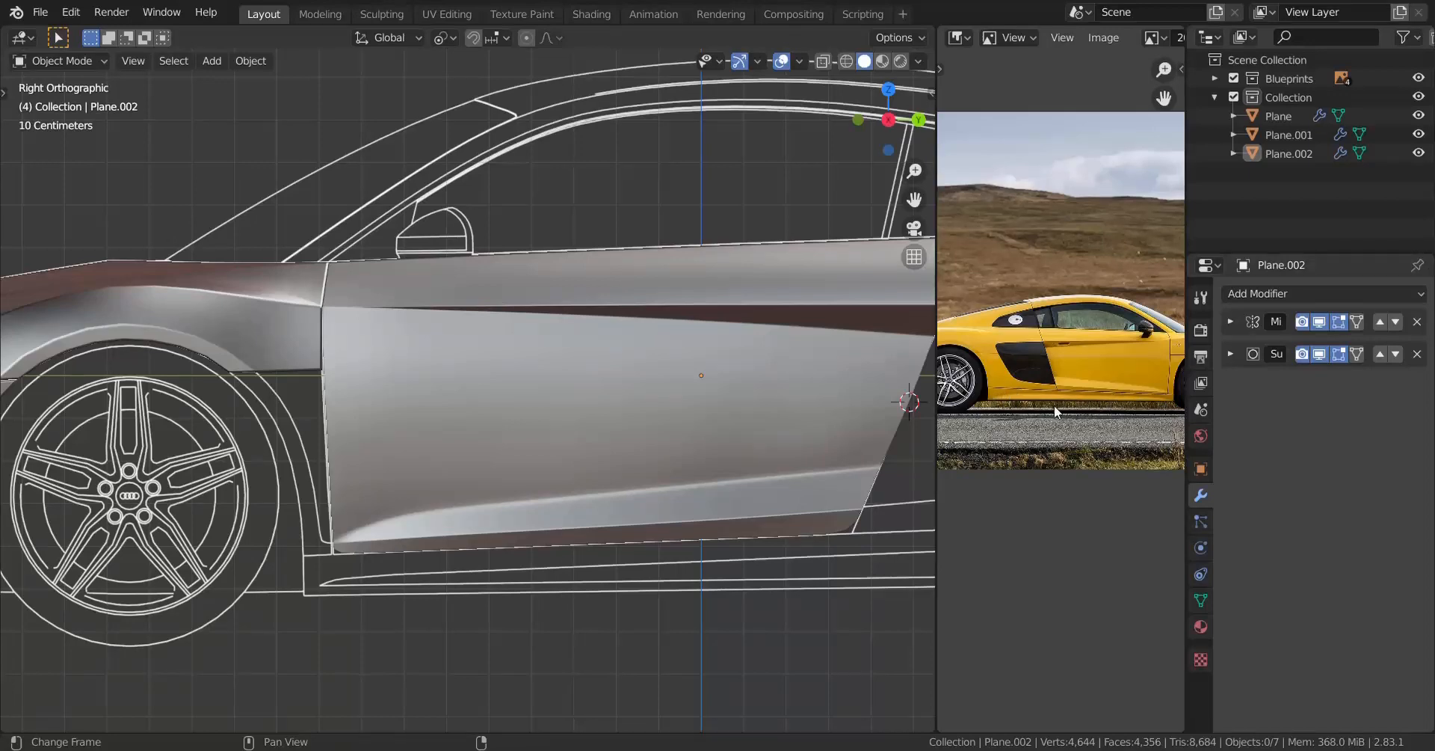
Step: Edit the front fender and select the edge loop along its bottom edge between the wheel arch and the door
scroll(374, 410, "up", 6)
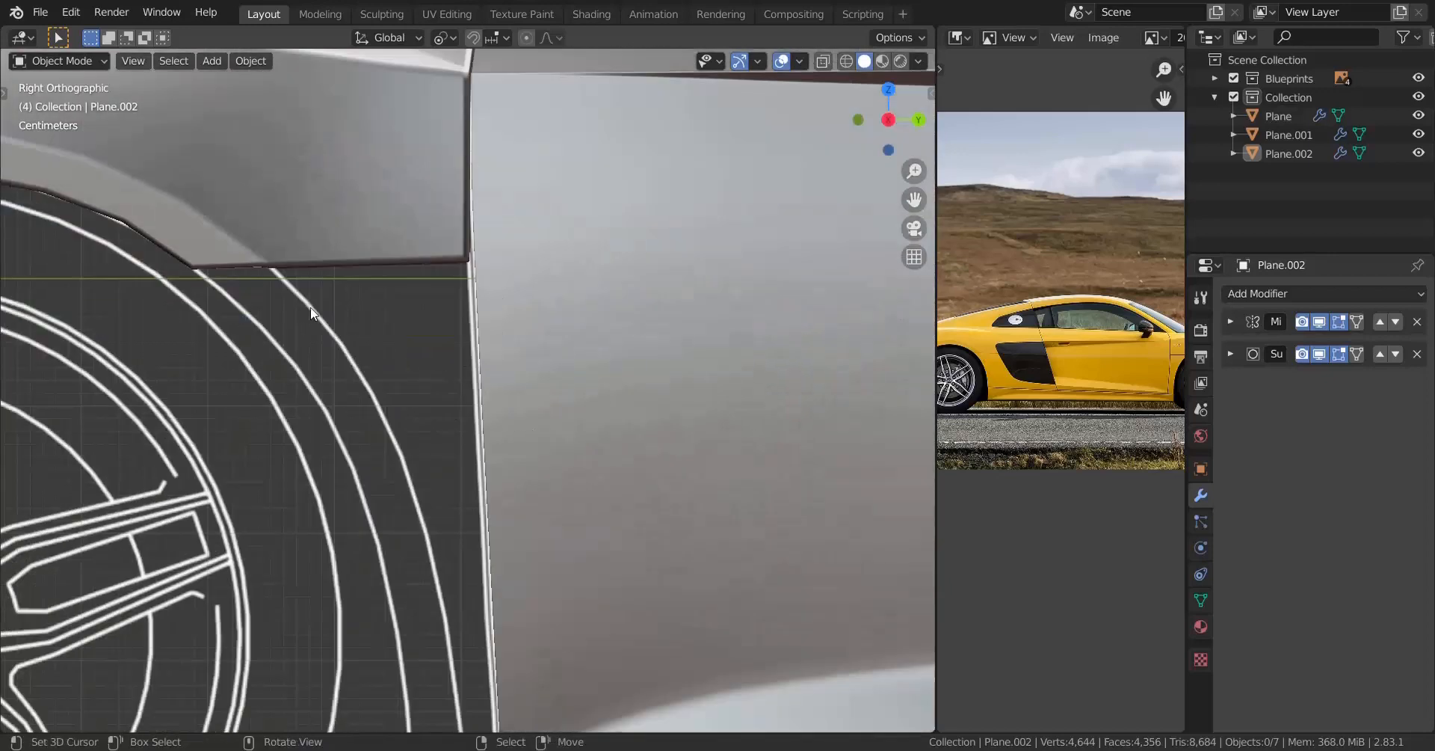
scroll(413, 325, "down", 3)
scroll(494, 387, "up", 4)
left_click(558, 324)
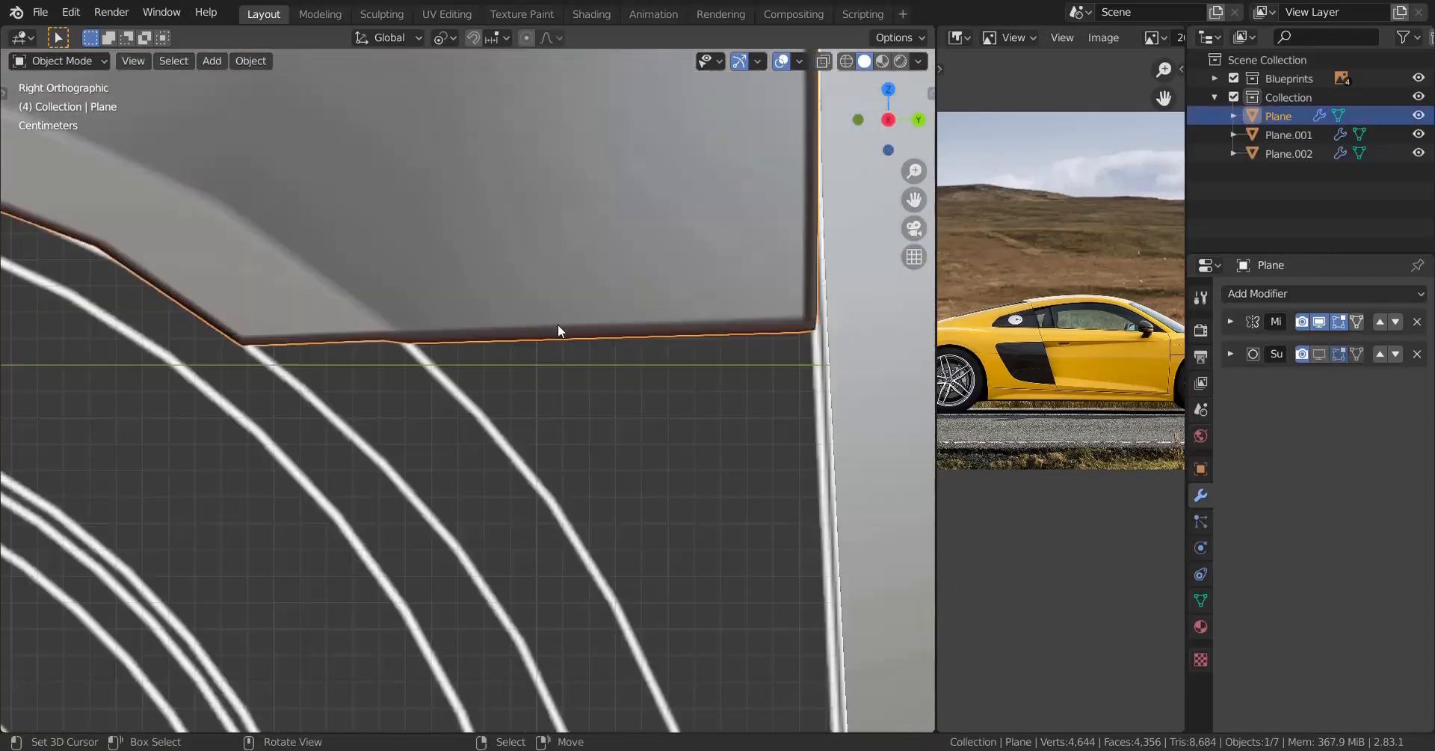
key("Tab")
scroll(605, 330, "up", 1)
scroll(604, 330, "down", 2)
scroll(576, 311, "up", 2)
left_click(576, 311, "alt")
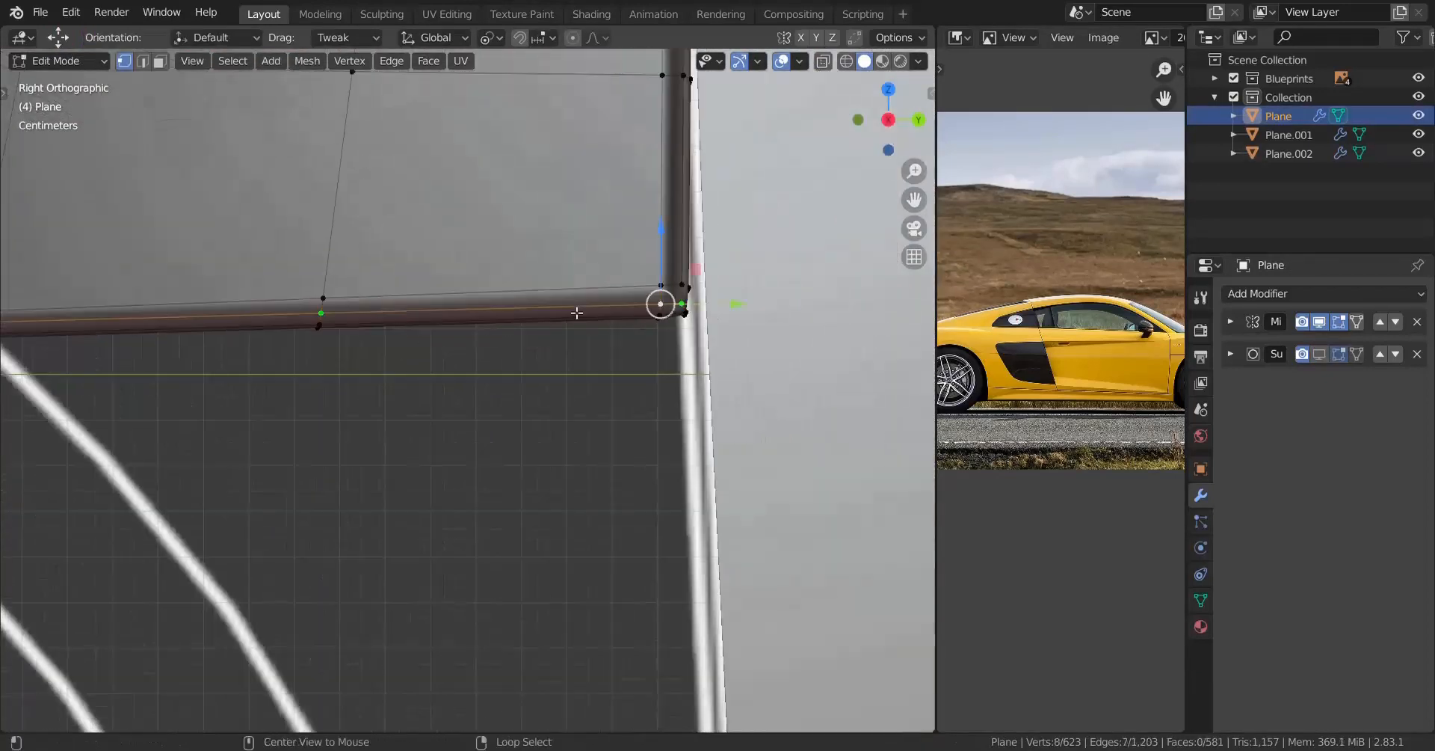
scroll(523, 329, "down", 1)
scroll(406, 349, "up", 4, "ctrl")
scroll(471, 382, "up", 3)
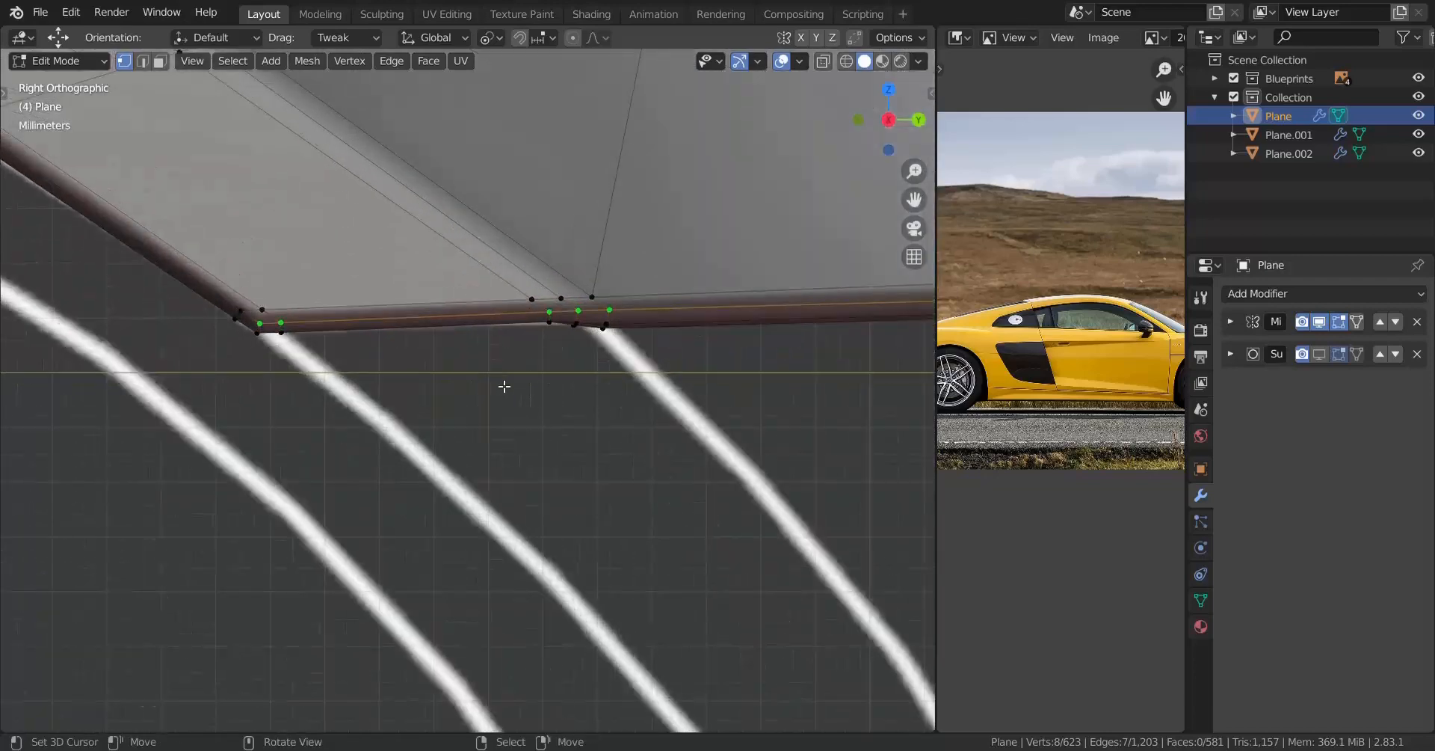
Step: Duplicate the selected fender edges in see-through view and place the copy just below the fender's bottom edge
key("alt+z")
key("g")
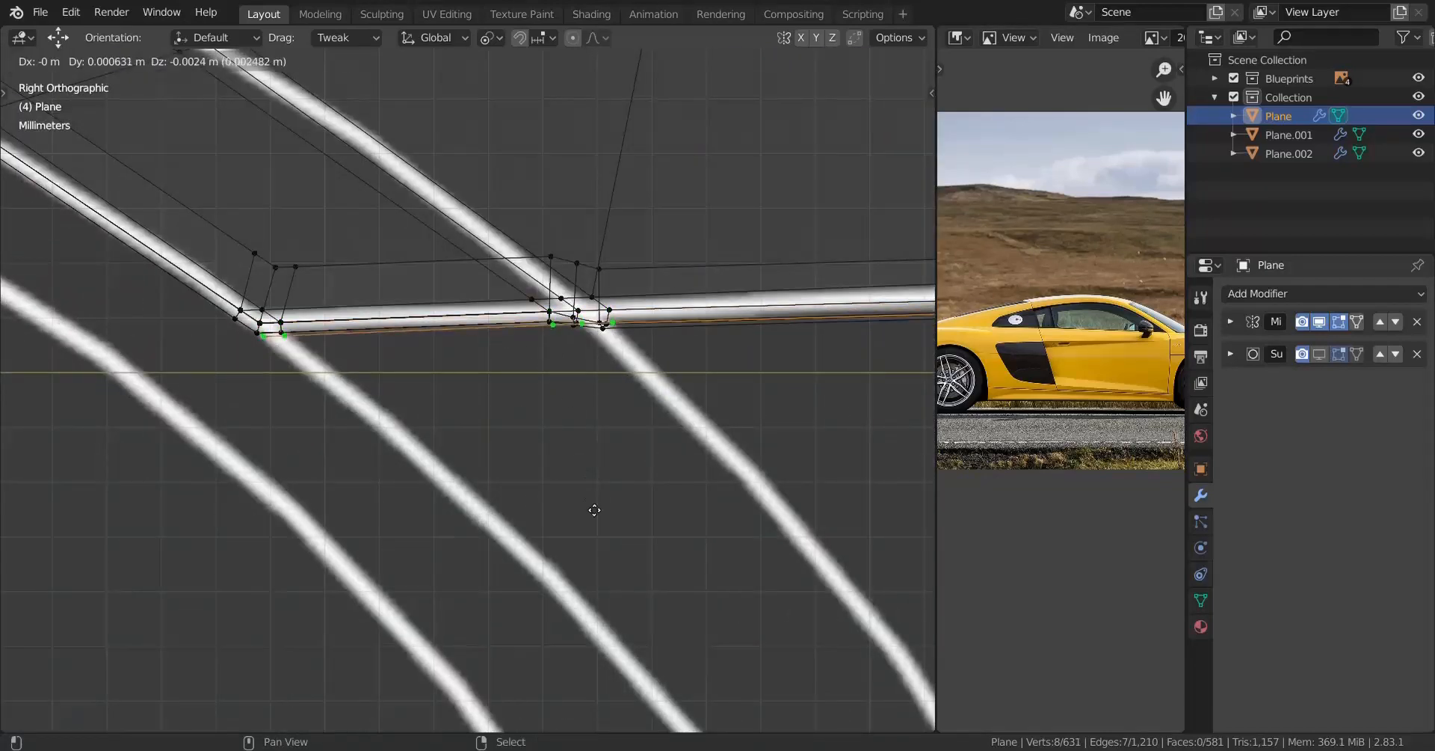
left_click(688, 578)
scroll(434, 388, "up", 3)
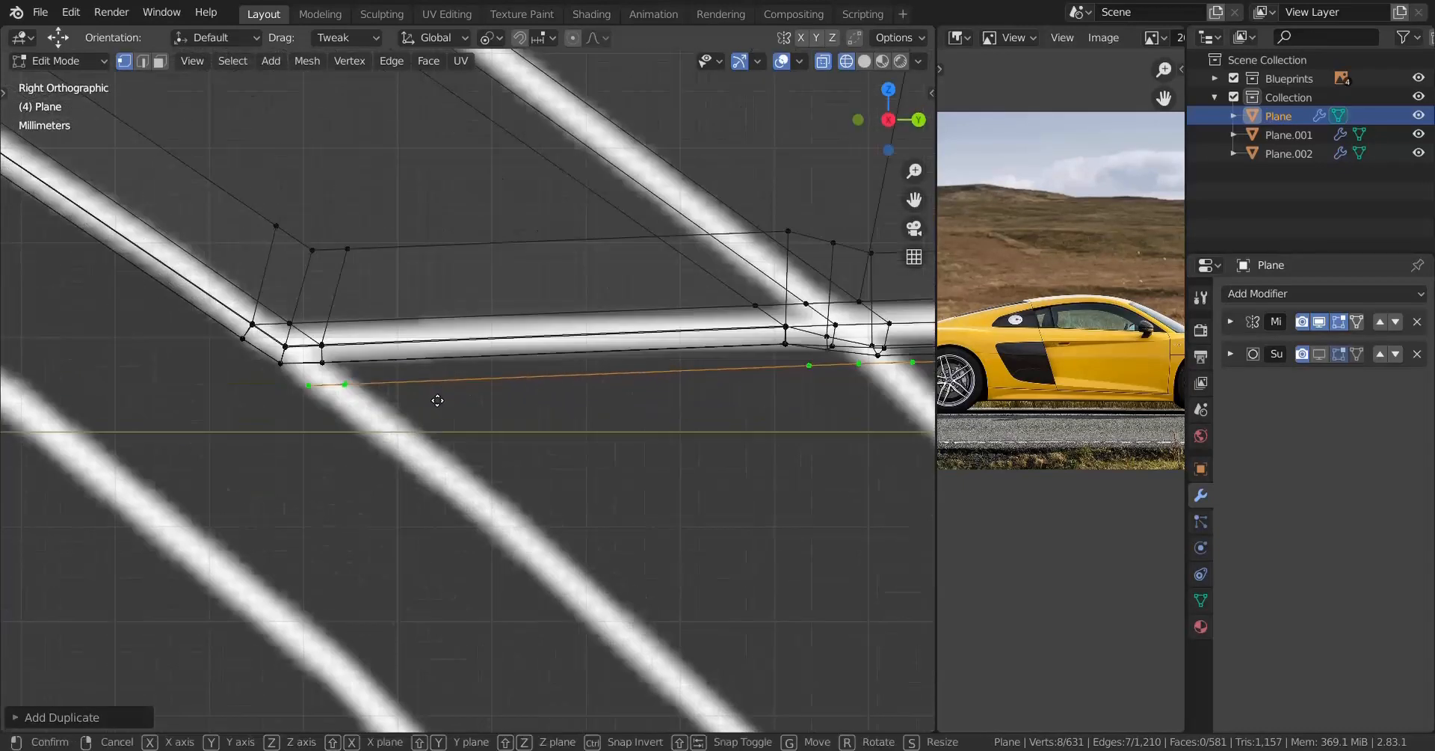
key("g")
left_click(454, 406)
scroll(486, 374, "down", 3)
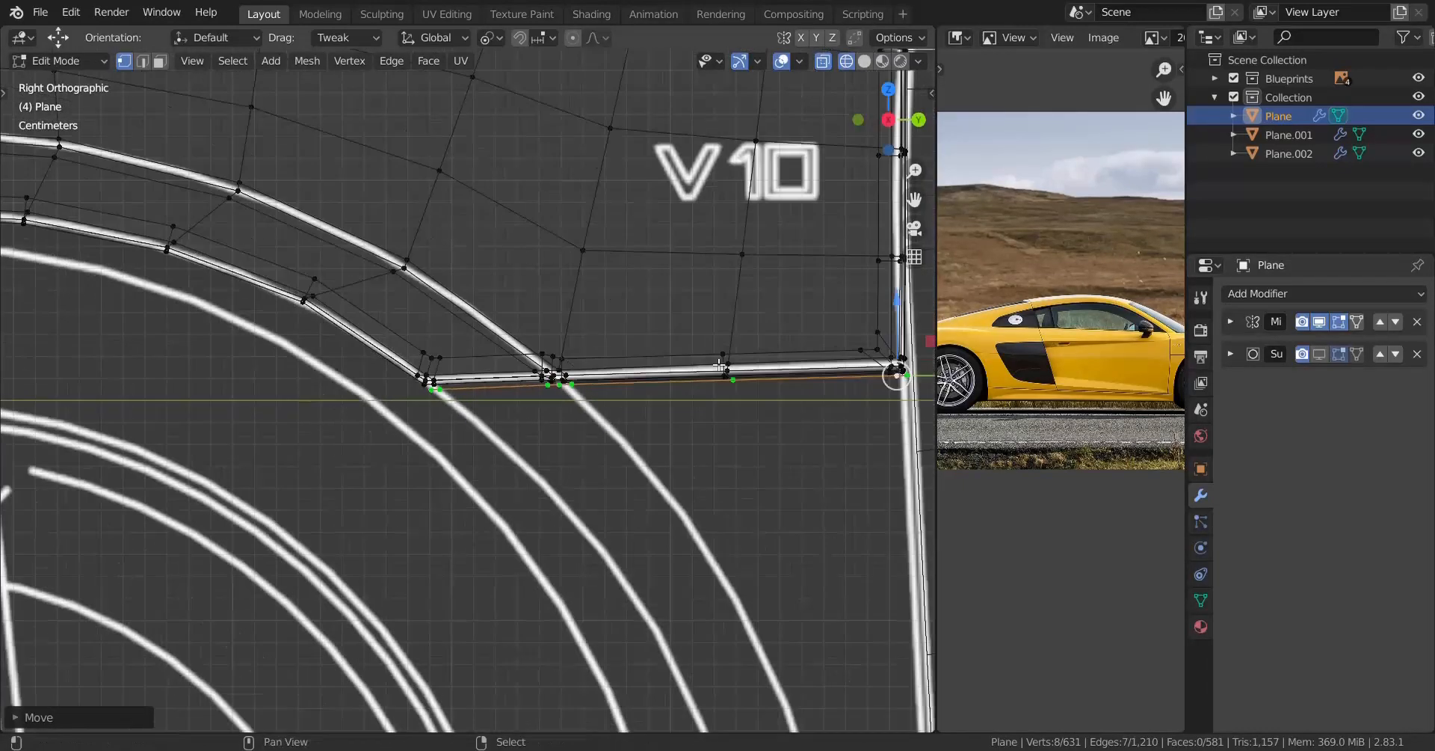
scroll(673, 359, "up", 4)
middle_click_drag(613, 352, 471, 351, "shift")
scroll(471, 352, "up", 3)
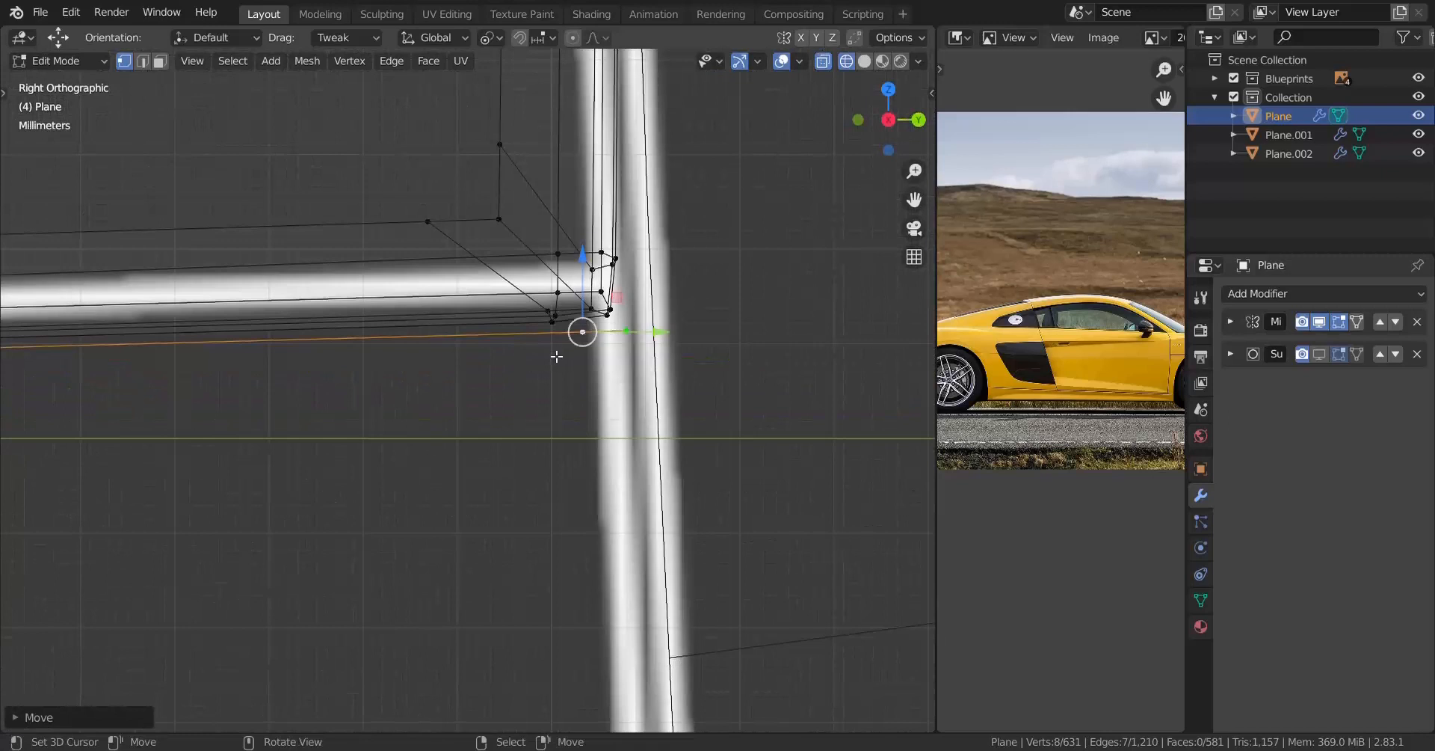
Step: Separate the duplicated edges into their own object, return to solid shading and edit only the new edge strip
key("p")
left_click(572, 361)
key("z")
left_click(516, 392)
scroll(556, 388, "down", 3)
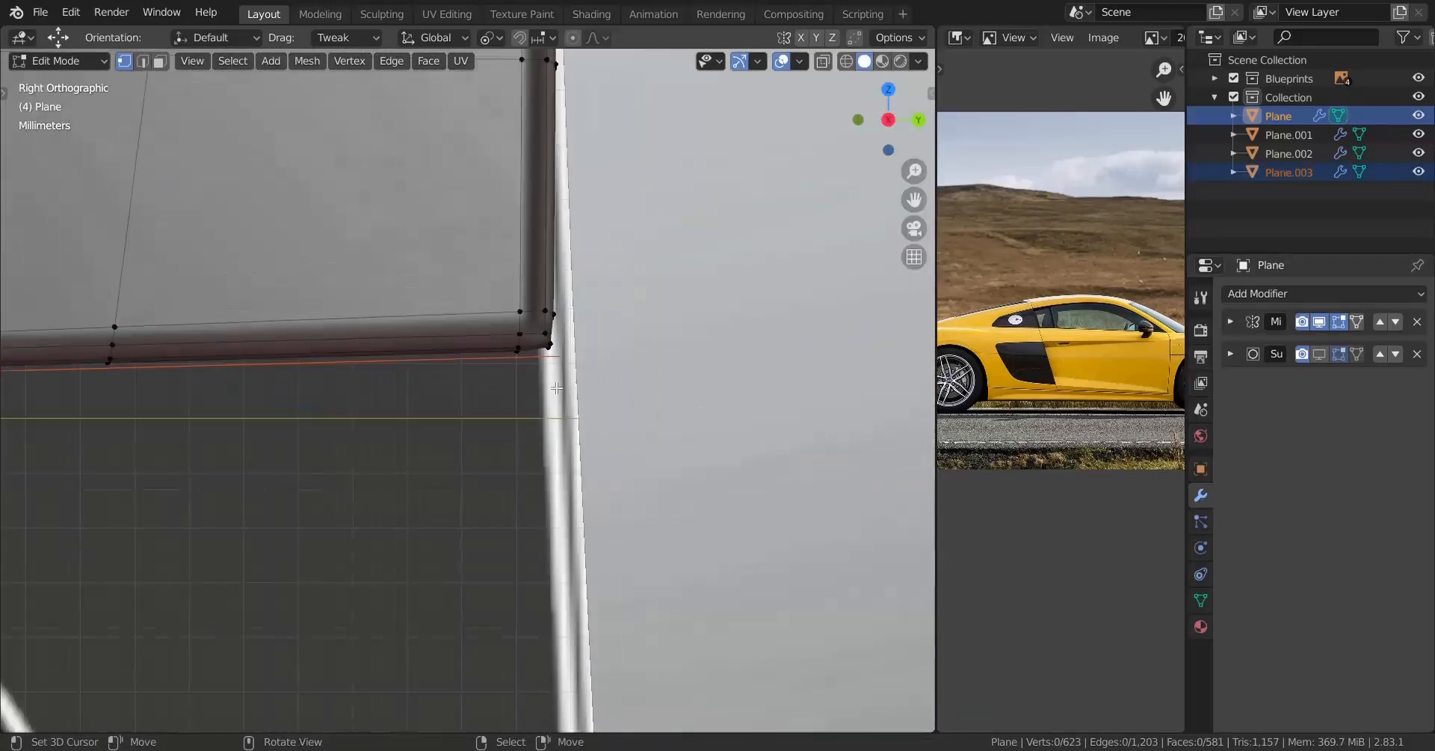
key("Tab")
left_click(472, 360)
key("Tab")
scroll(493, 382, "up", 3)
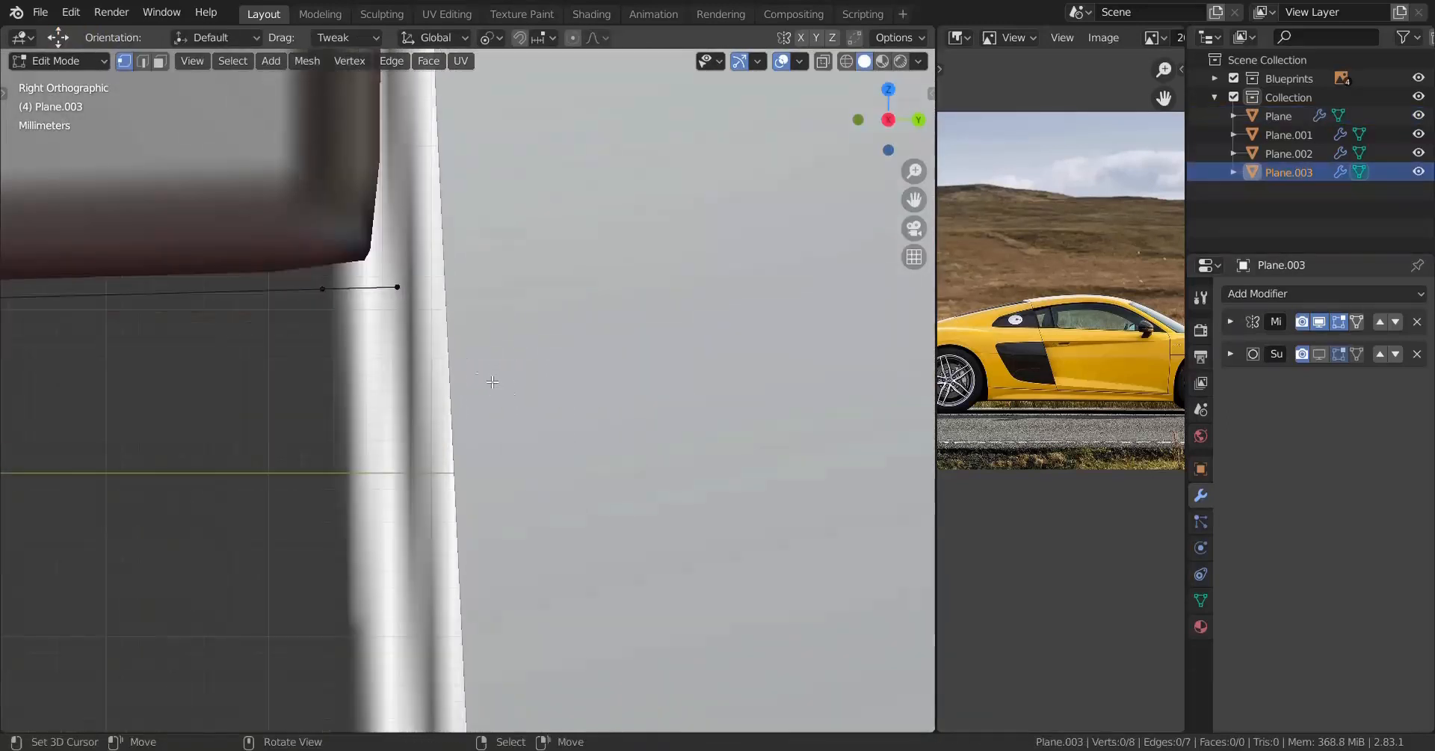
Step: Shift the strip's end vertex at the door seam slightly forward along Y and dissolve the vertex beside it
left_click(377, 286)
scroll(478, 333, "down", 2)
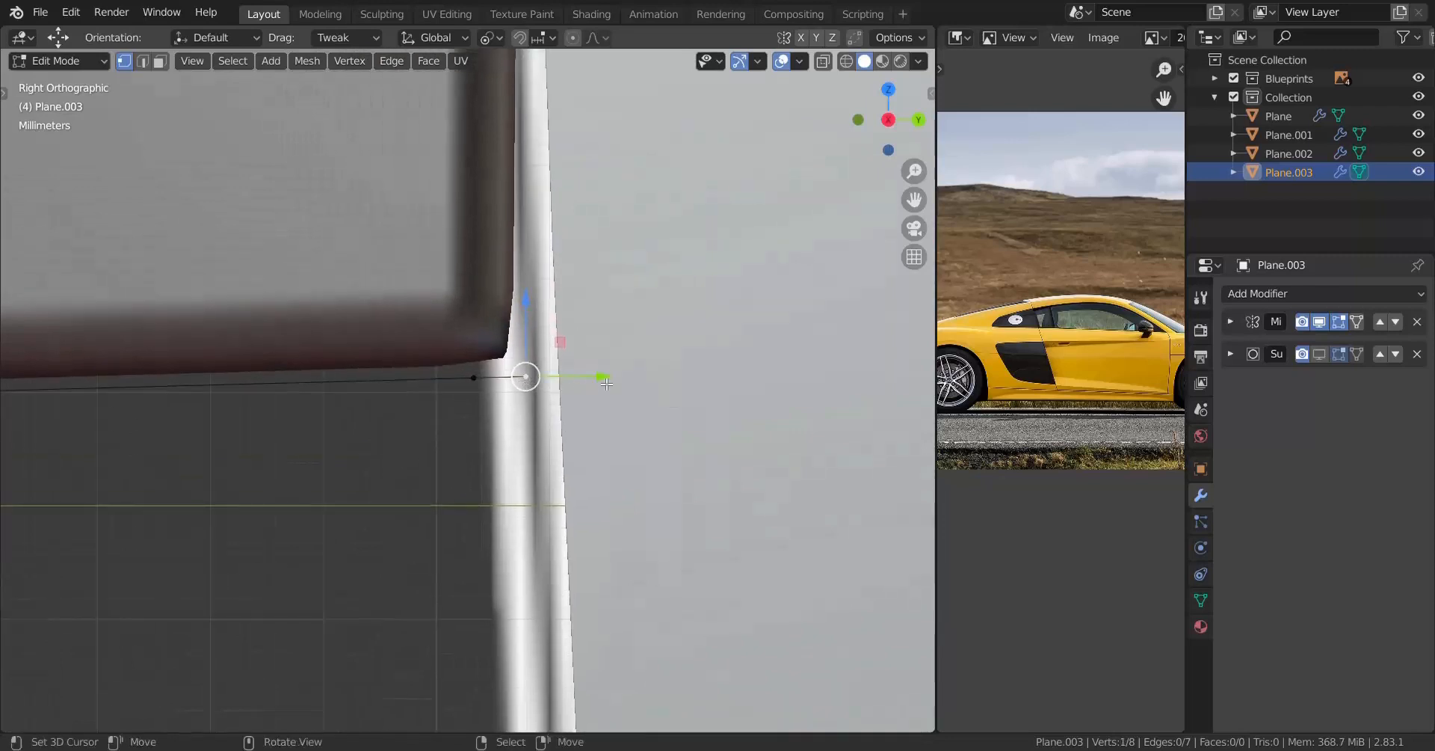
left_click_drag(606, 384, 481, 378)
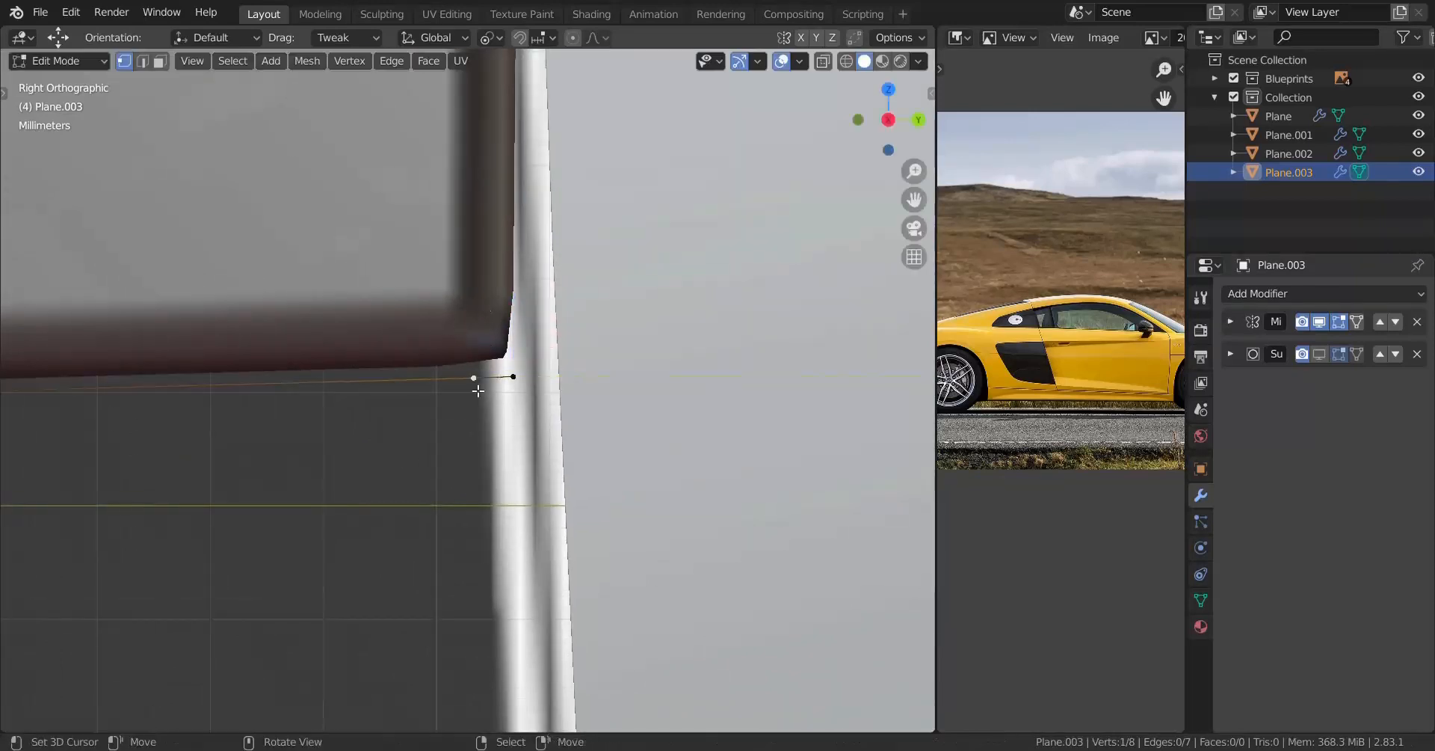
key("x")
left_click(711, 522)
scroll(494, 433, "down", 1)
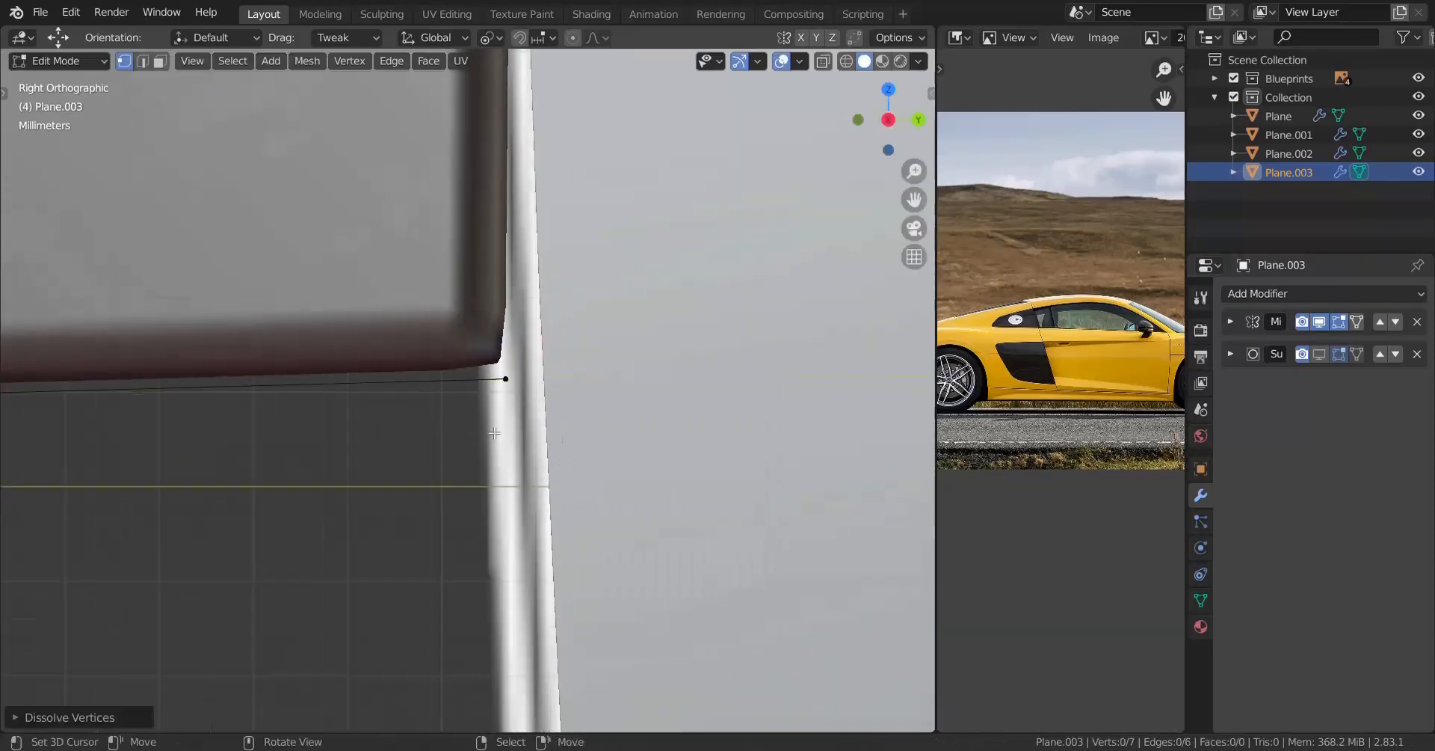
scroll(577, 420, "down", 3)
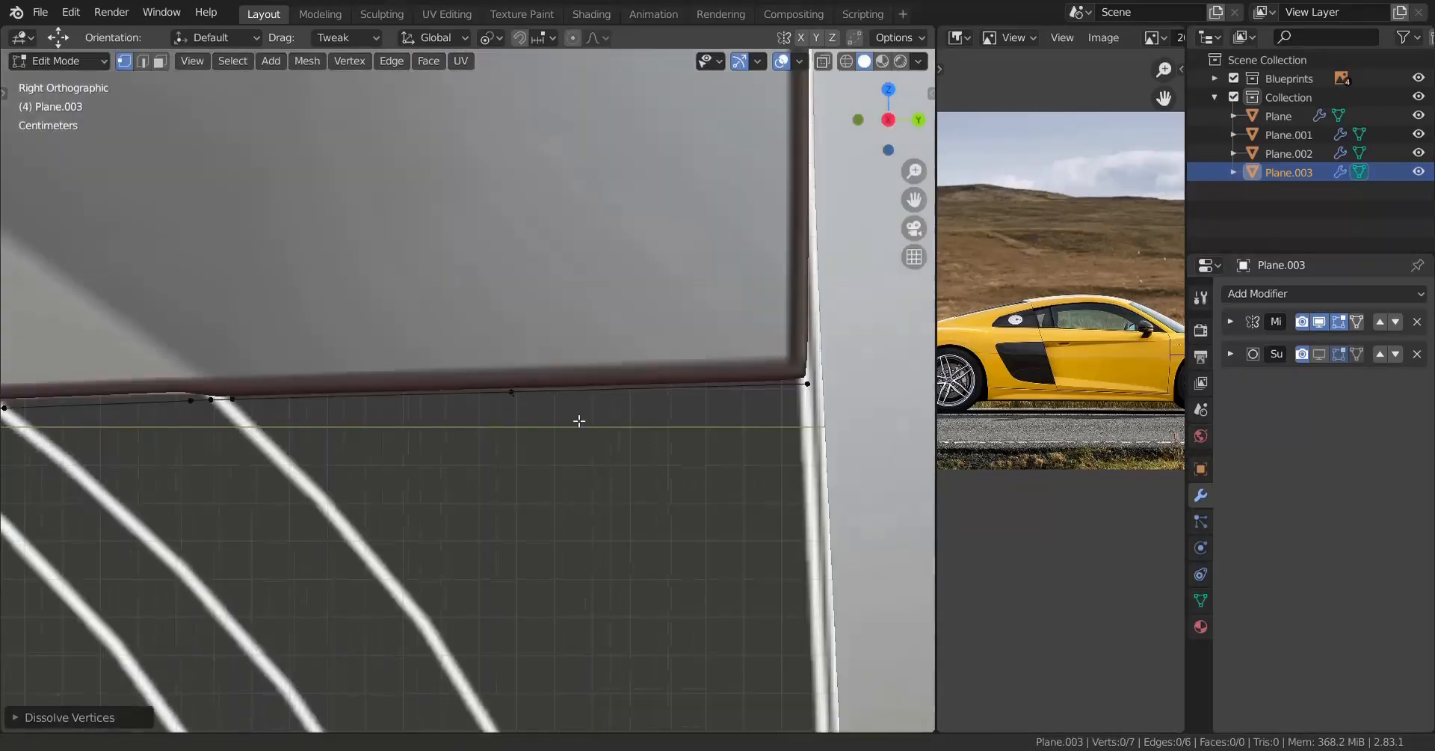
Step: Dissolve the surplus vertices near the wheel arch end of the strip, keeping only four evenly useful points
scroll(621, 436, "up", 3)
left_click(588, 446)
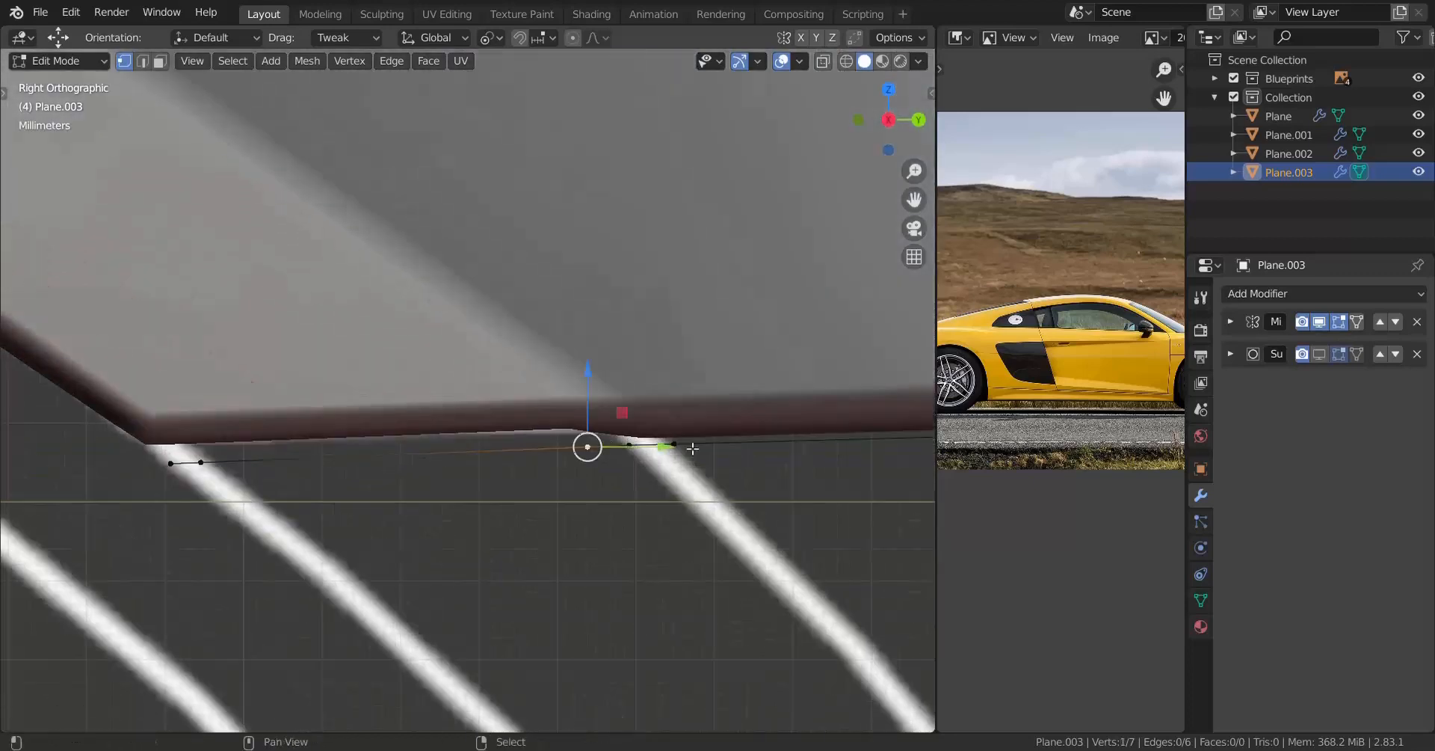
key("x")
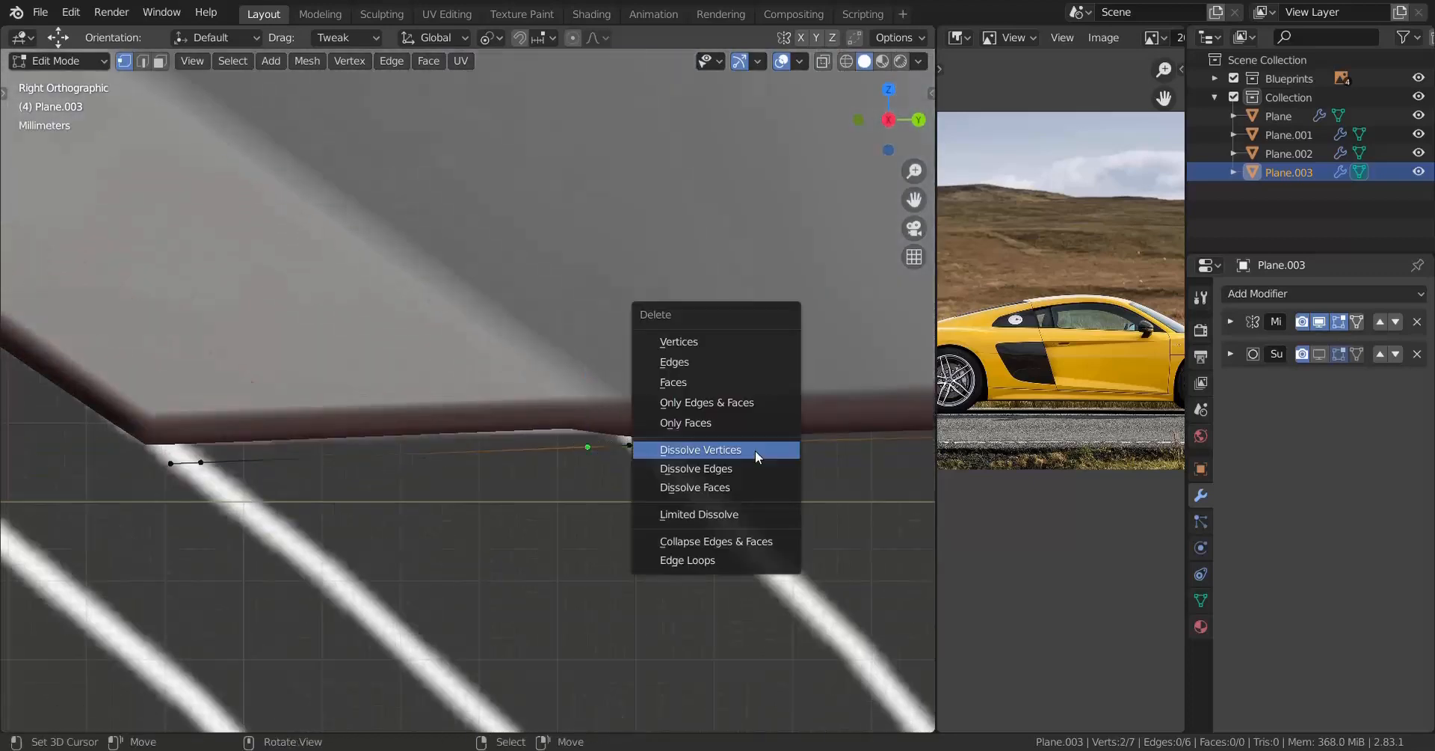
left_click(751, 449)
scroll(439, 451, "down", 1)
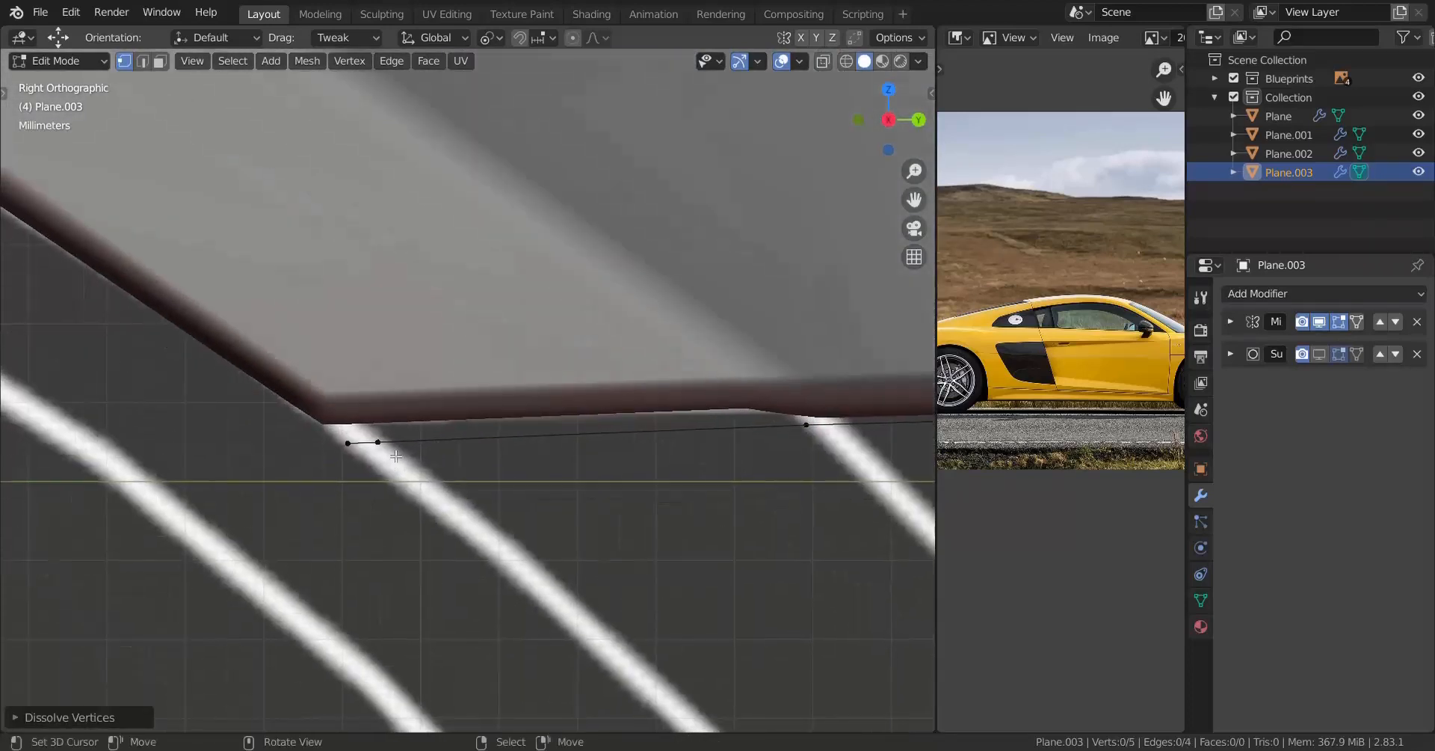
left_click(378, 442)
key("x")
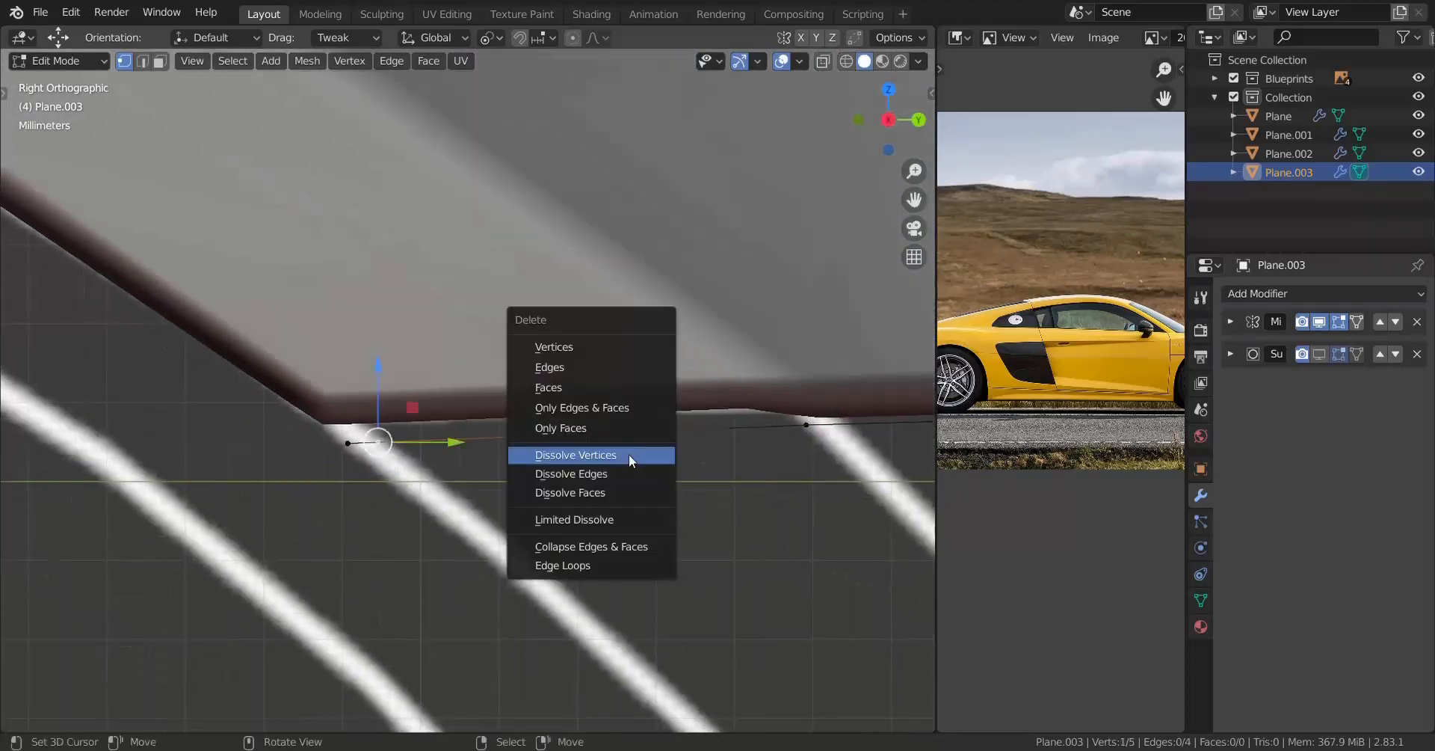
left_click(629, 455)
scroll(630, 455, "down", 5)
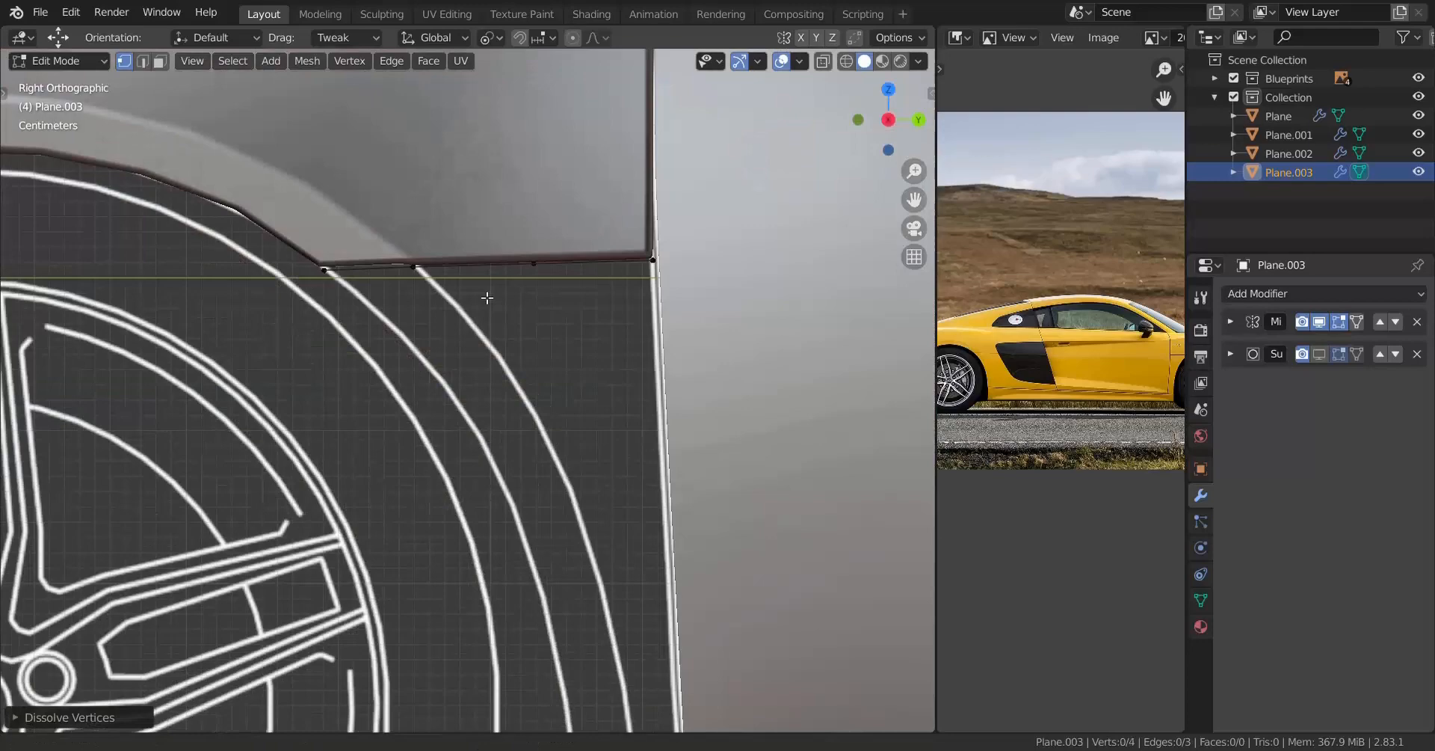
scroll(486, 297, "down", 4)
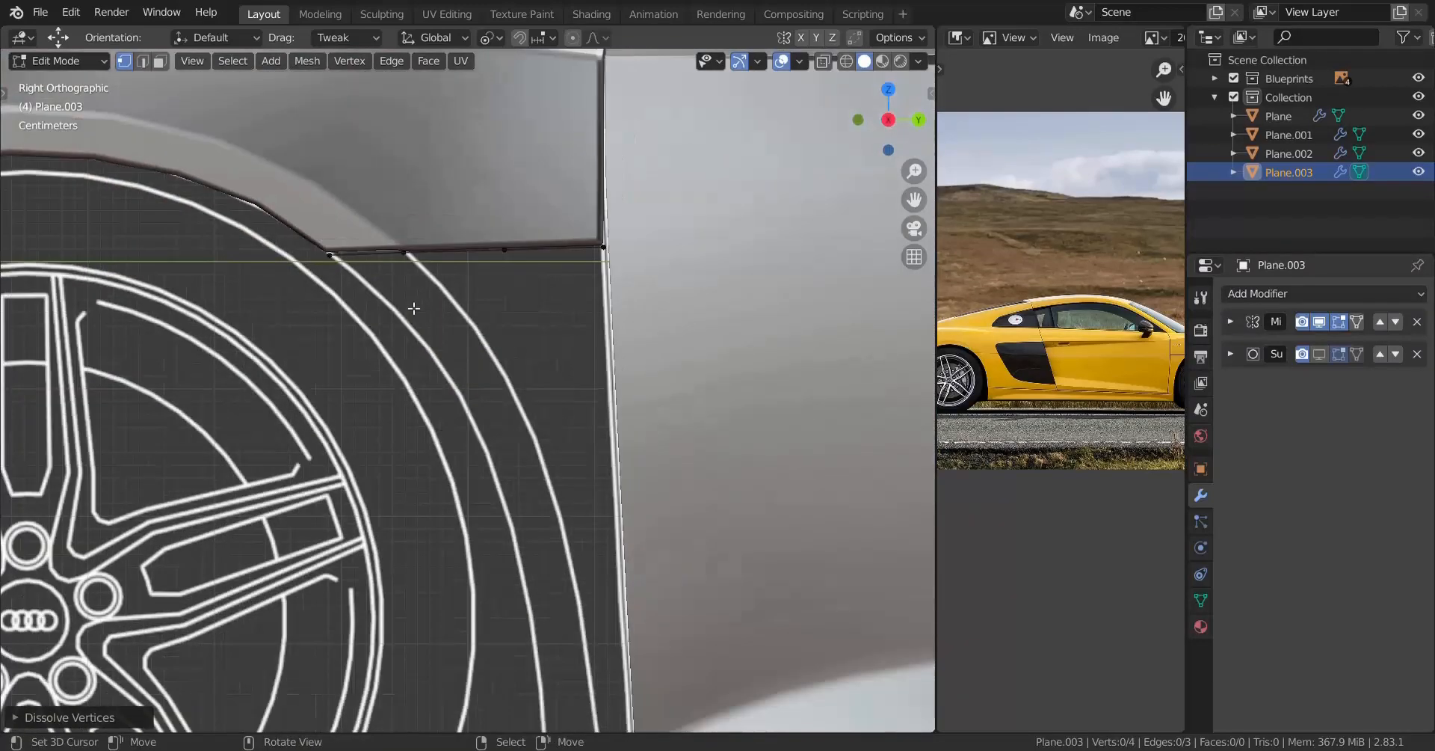
Step: Move the whole strip closer beneath the fender's bottom edge and adjust its end vertex at the door seam
left_click(346, 268)
scroll(441, 290, "up", 2)
middle_click_drag(374, 231, 587, 464, "shift")
scroll(520, 549, "up", 6)
scroll(586, 465, "up", 5)
right_click(624, 480, "alt")
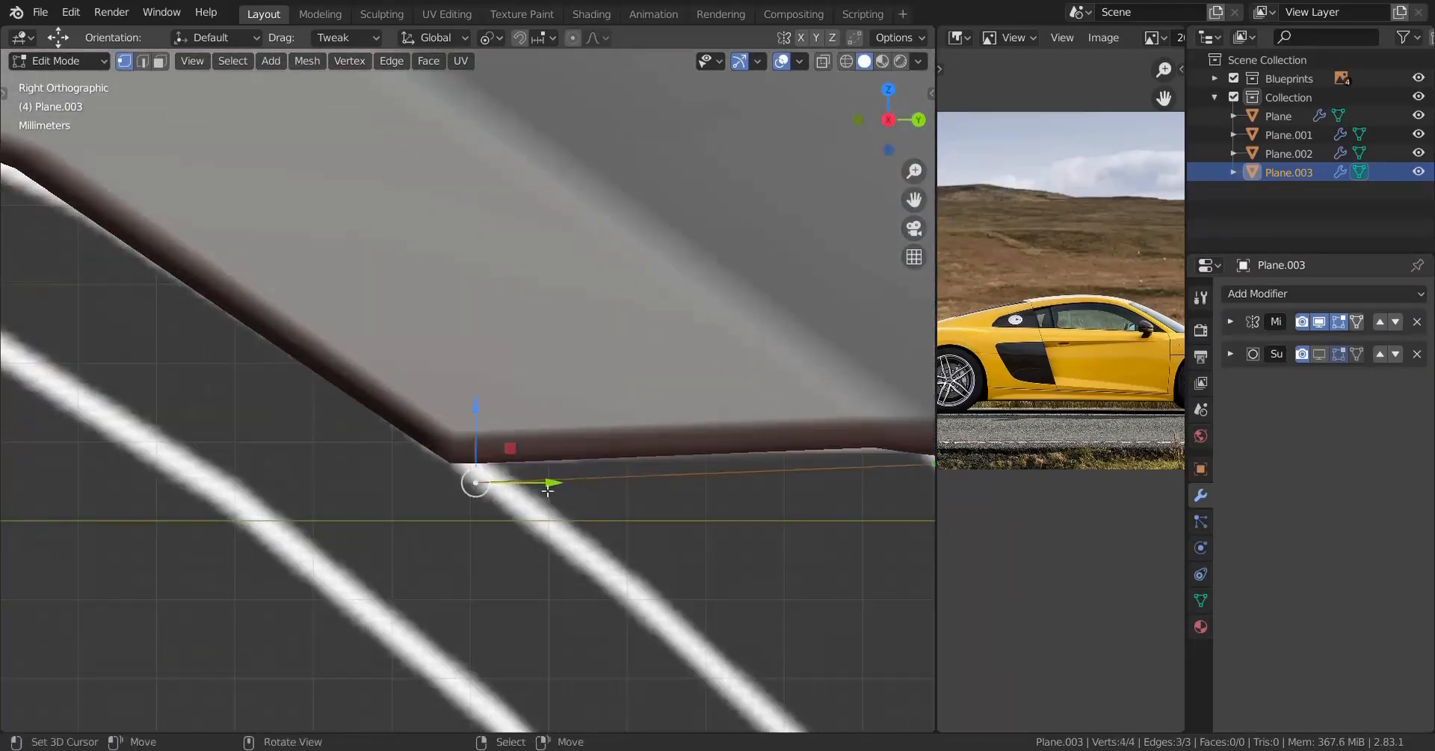
left_click_drag(548, 489, 645, 442)
scroll(696, 463, "down", 6)
middle_click_drag(751, 462, 518, 417, "shift")
middle_click_drag(653, 388, 441, 418, "shift")
scroll(709, 386, "up", 6)
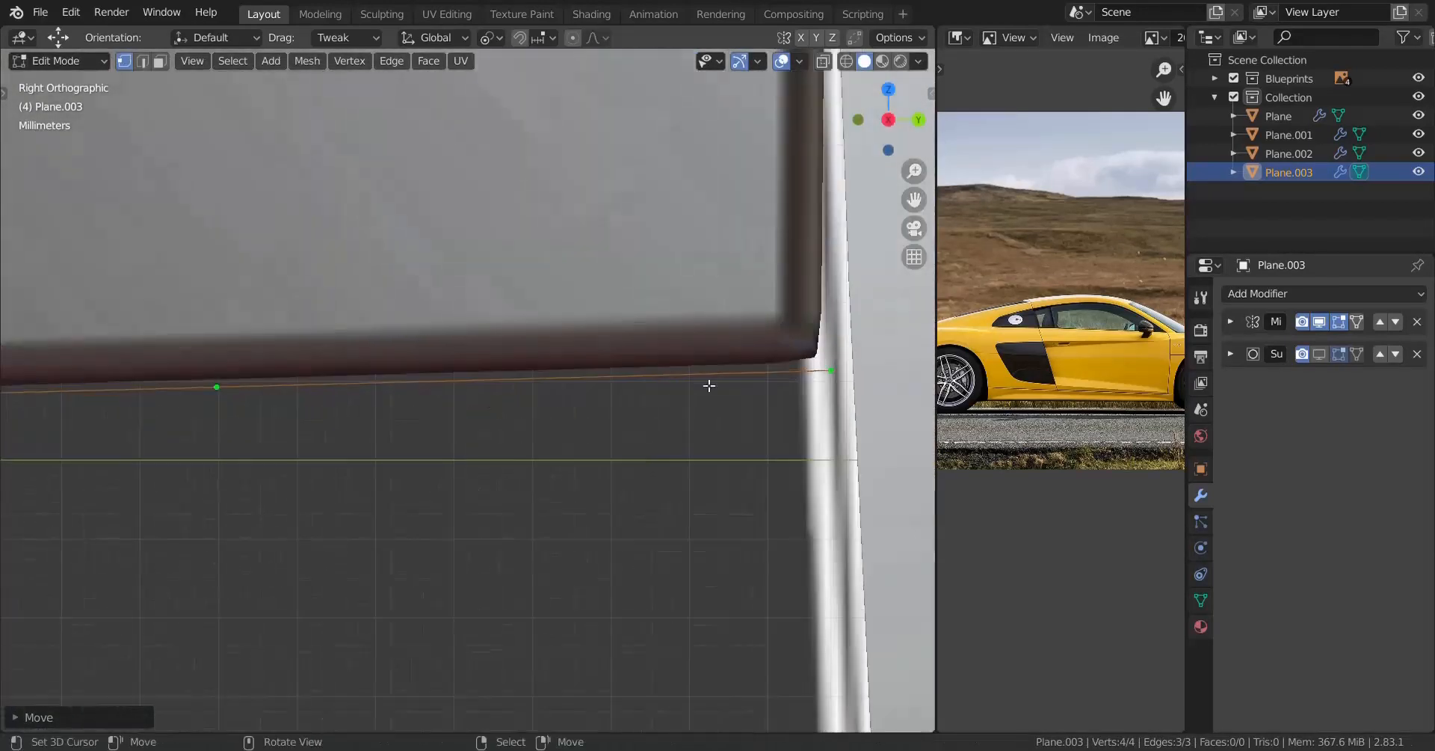
left_click(829, 371)
left_click_drag(914, 374, 768, 310)
scroll(651, 344, "down", 7)
Step: Extrude the strip's wheel-arch end vertex down to the blueprint panel corner in front of the door's lower edge
middle_click_drag(135, 404, 507, 337, "shift")
scroll(479, 331, "up", 1)
left_click(475, 327)
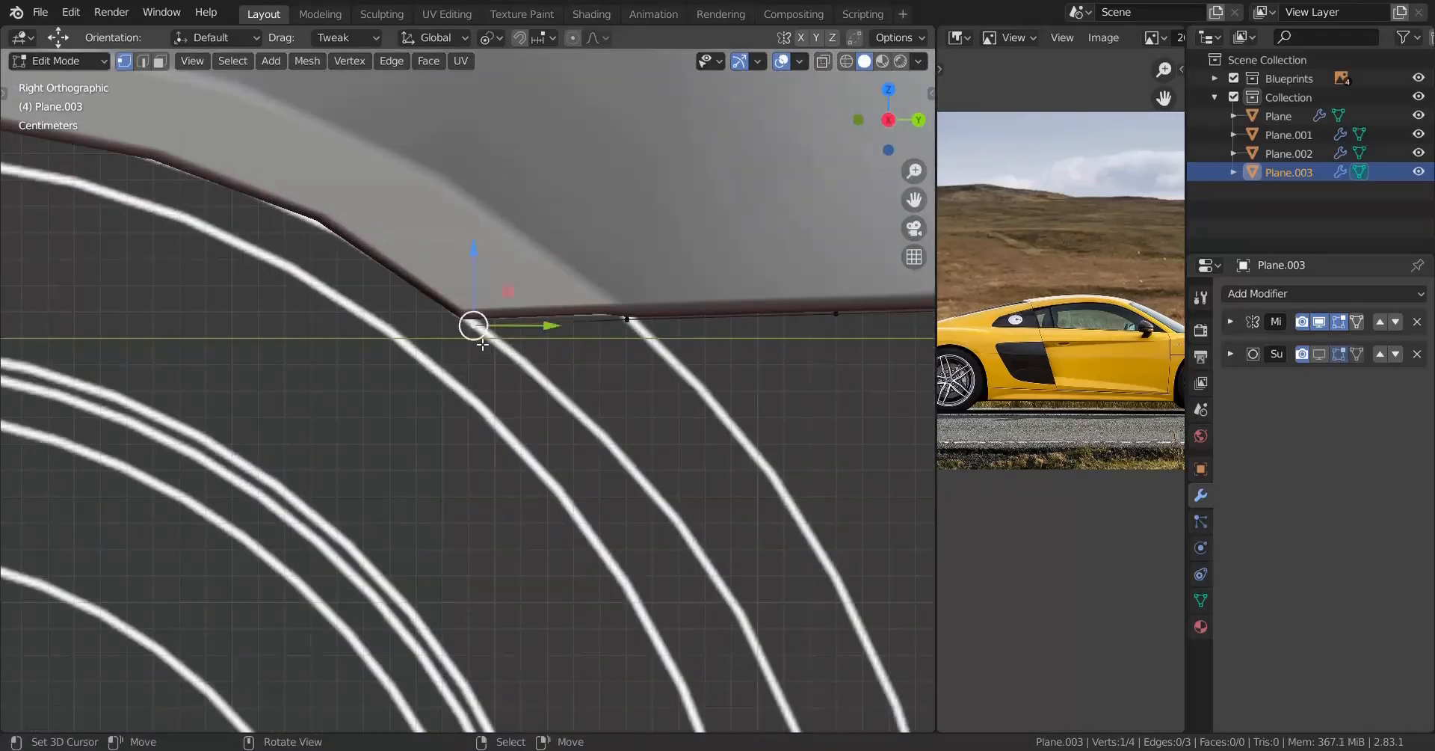
scroll(516, 426, "down", 6)
scroll(575, 529, "down", 1)
middle_click_drag(576, 529, 478, 292, "shift")
key("e")
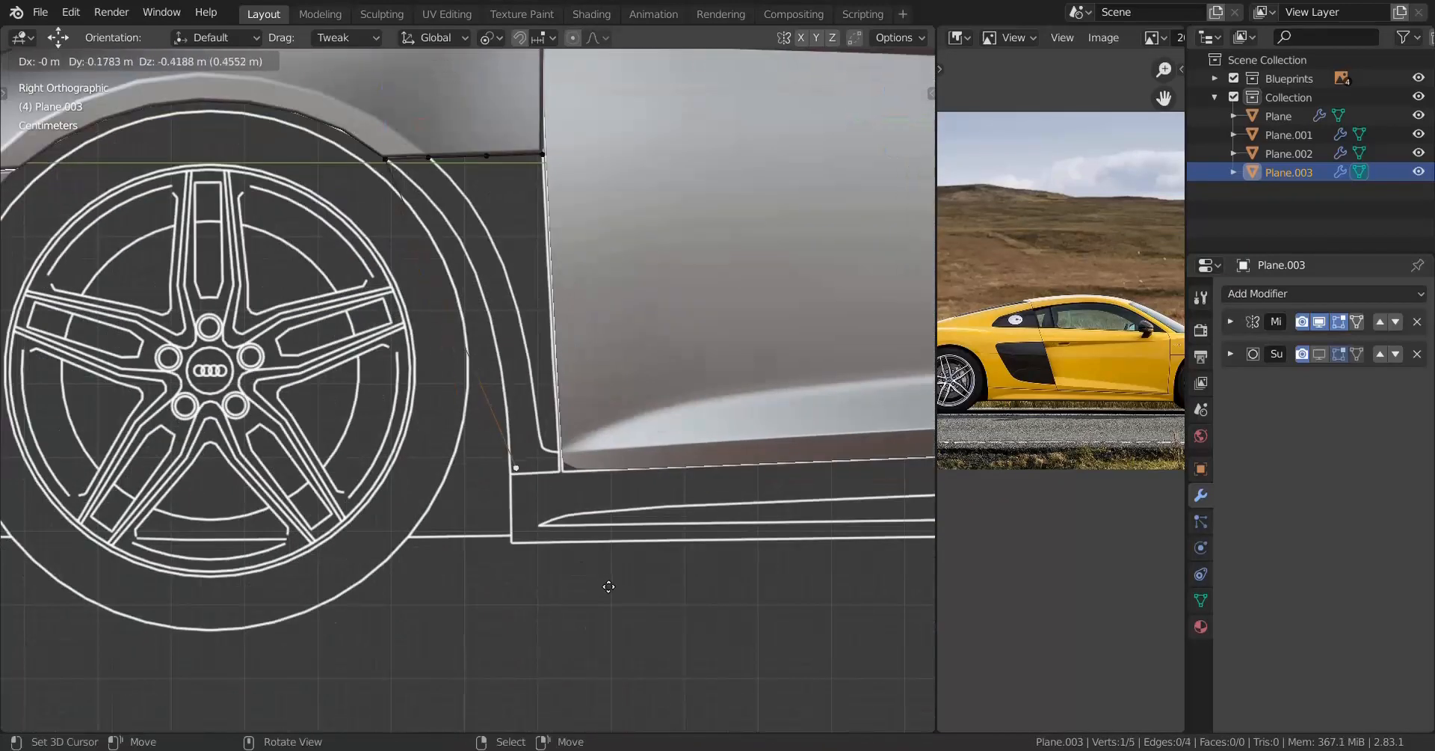
left_click(565, 643)
scroll(576, 596, "up", 6)
middle_click_drag(564, 537, 464, 383, "shift")
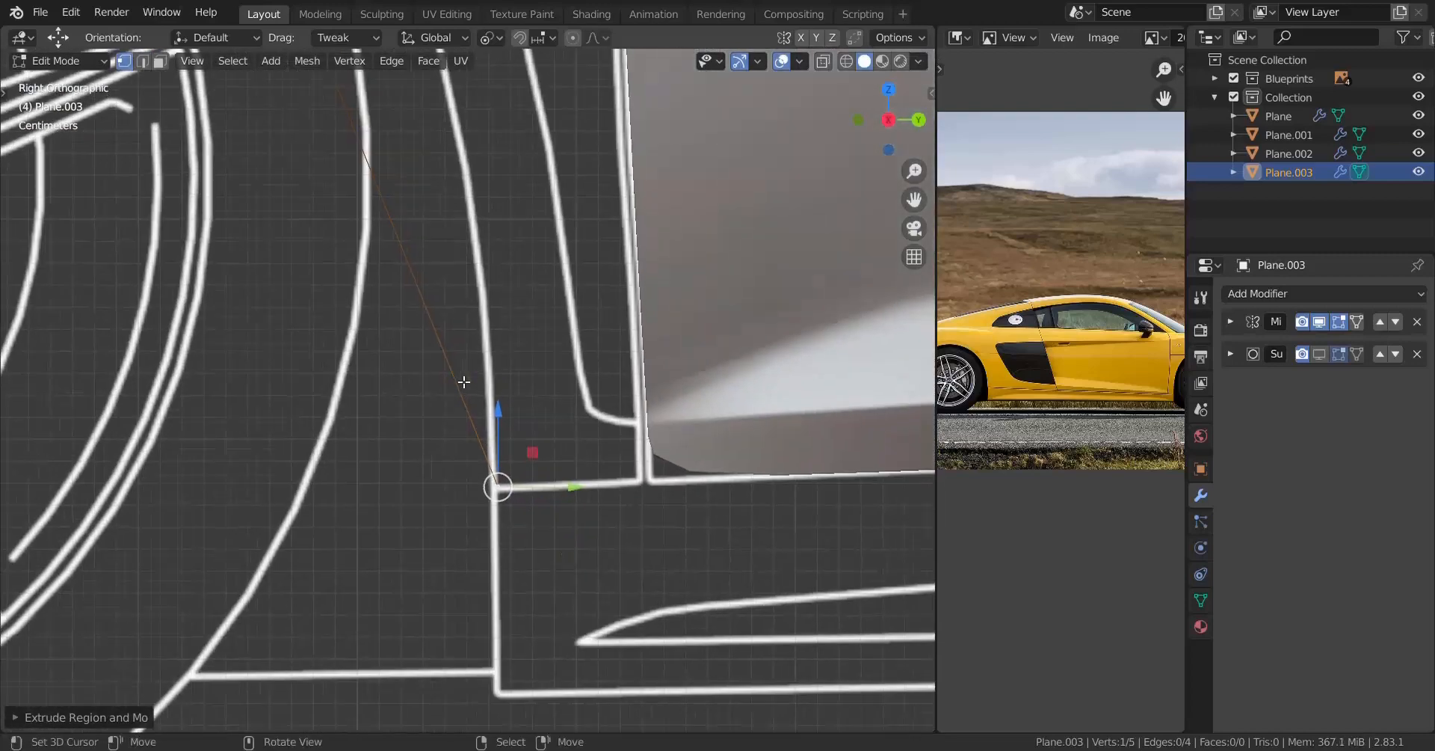
scroll(486, 397, "up", 6)
key("g")
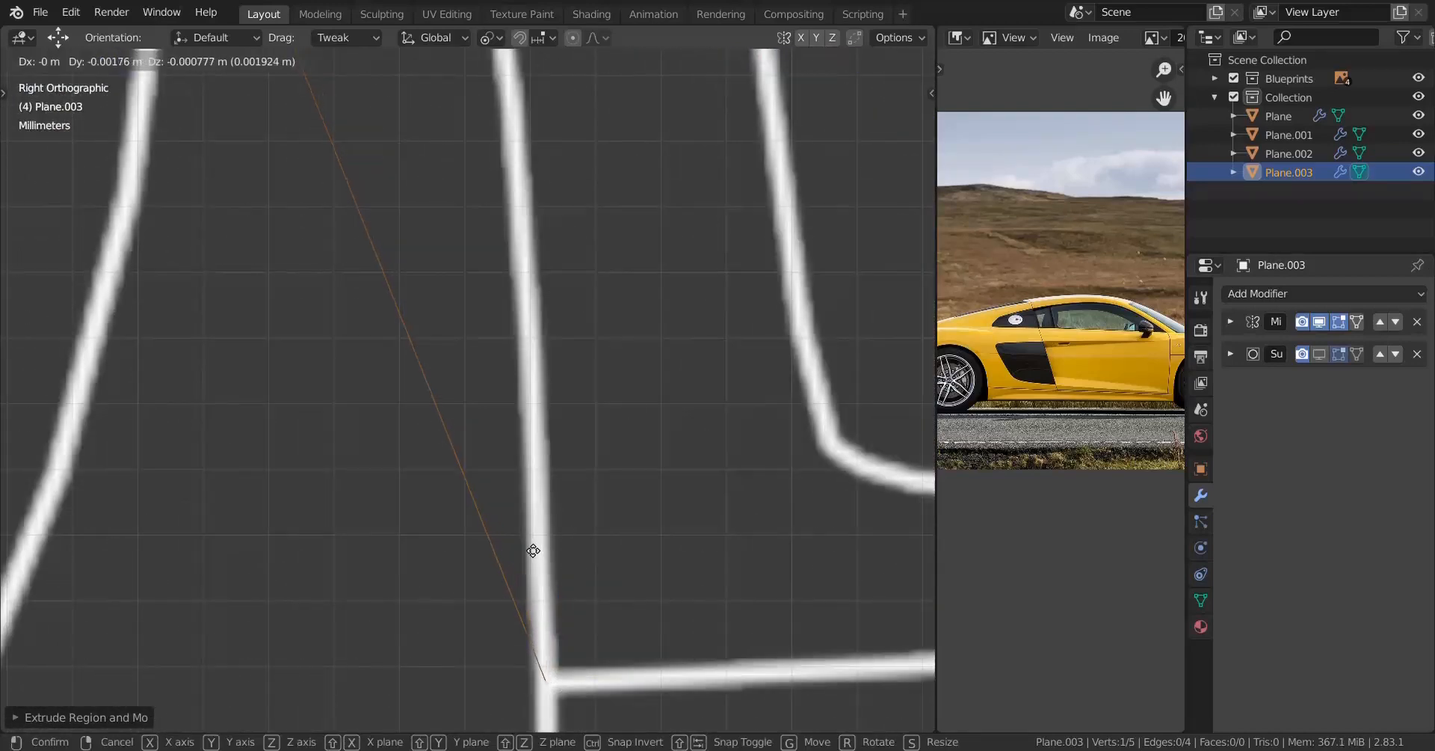
left_click(530, 557)
Step: Subdivide the new long edge beside the wheel with five loop cuts
scroll(523, 519, "down", 10)
middle_click_drag(453, 285, 492, 443, "shift")
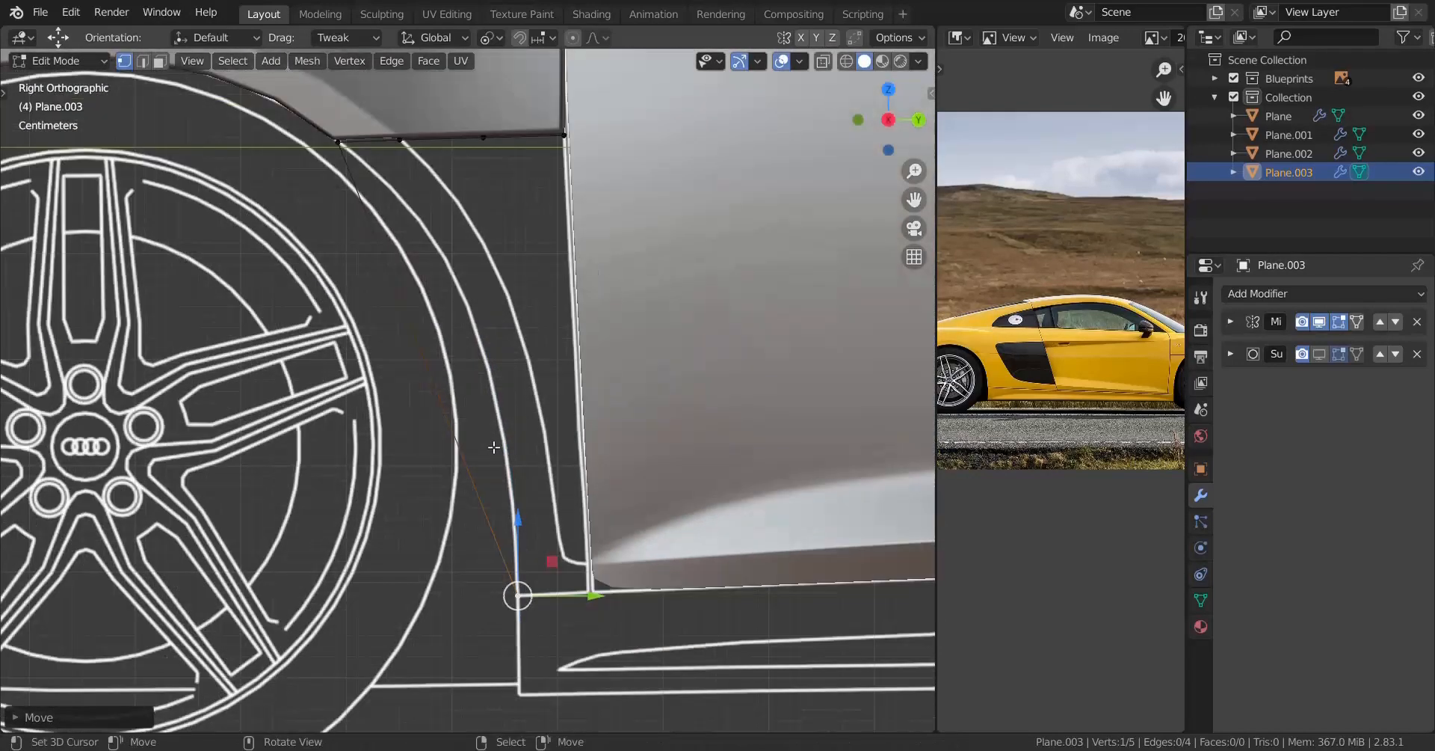
key("ctrl+r")
scroll(443, 340, "up", 1)
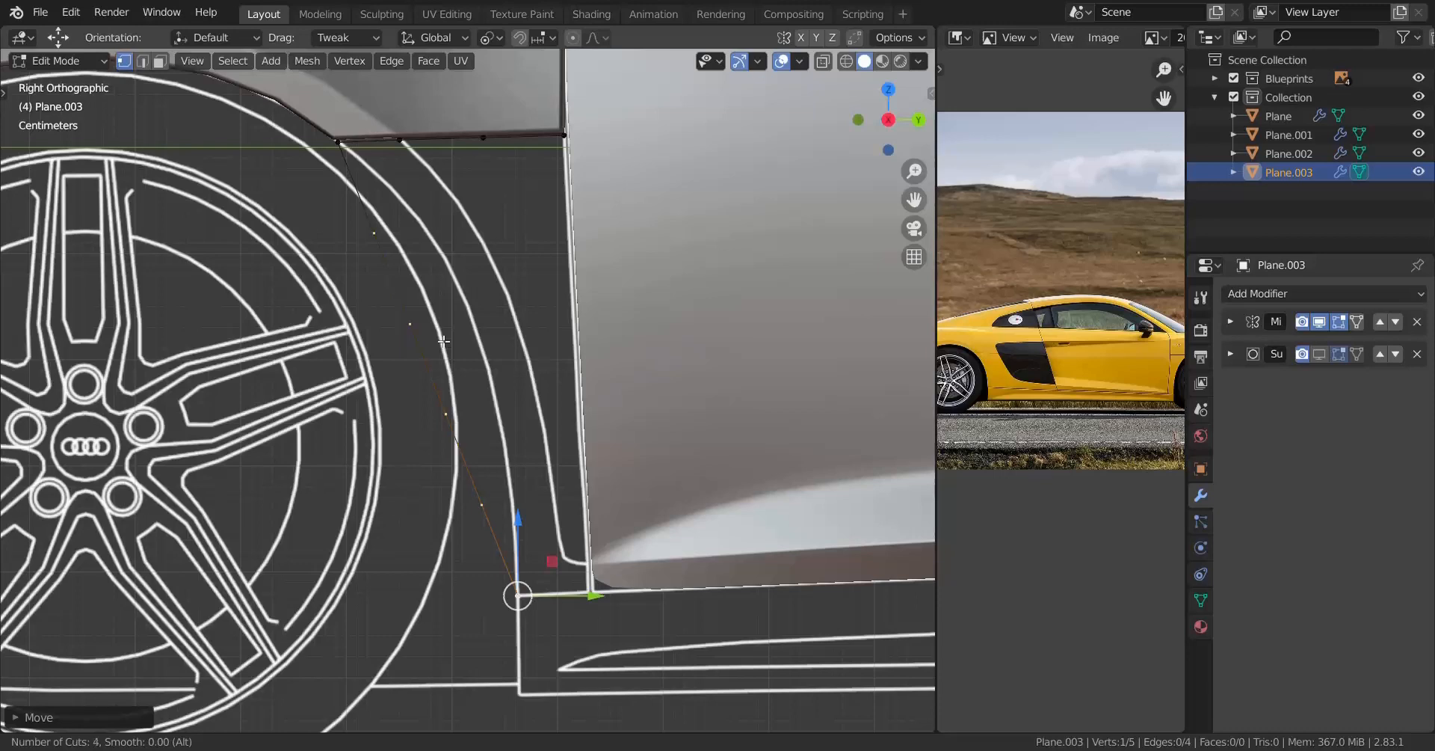
left_click(443, 340)
Step: Move the five new vertices beside the wheel onto the blueprint's curved panel line, adjusting the lower ones down to the panel corner
scroll(418, 284, "up", 3)
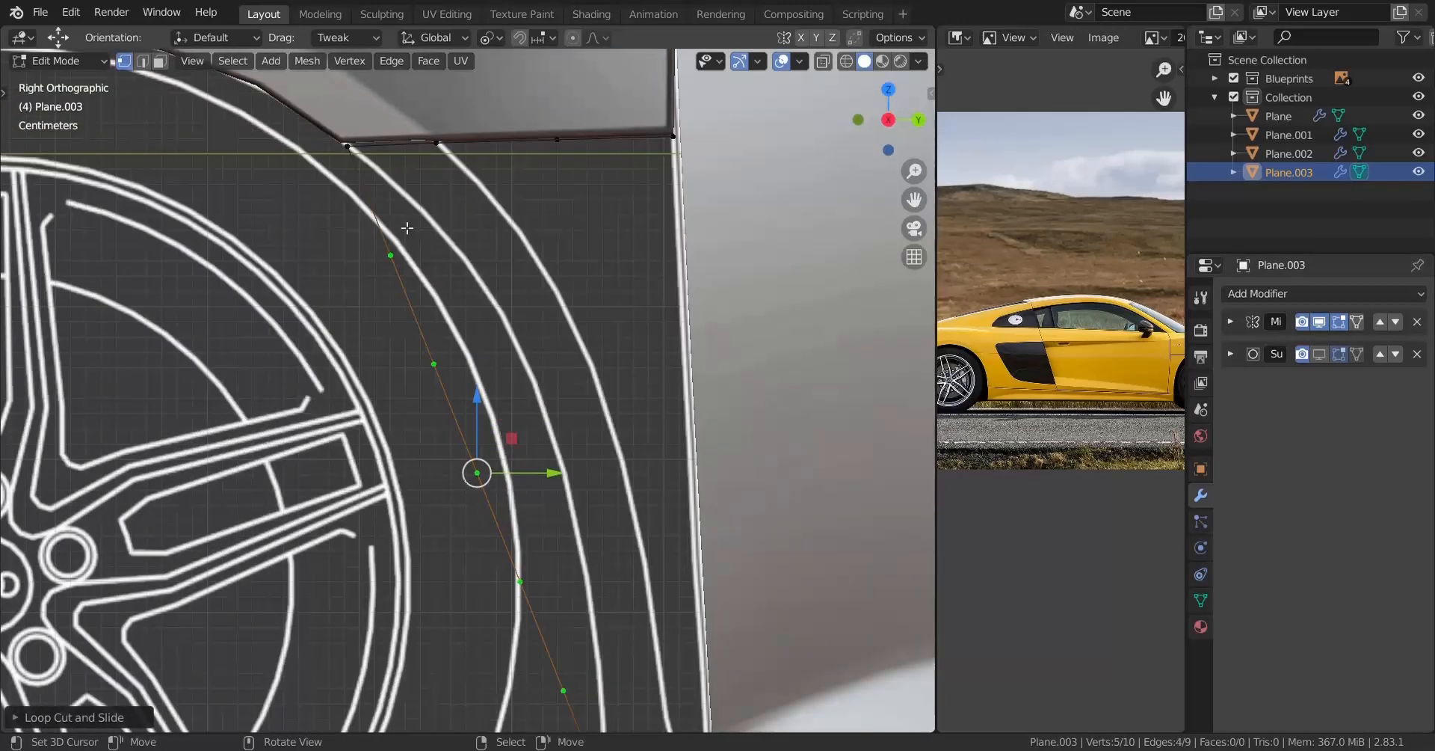
left_click_drag(399, 268, 427, 254)
left_click_drag(609, 156, 634, 125)
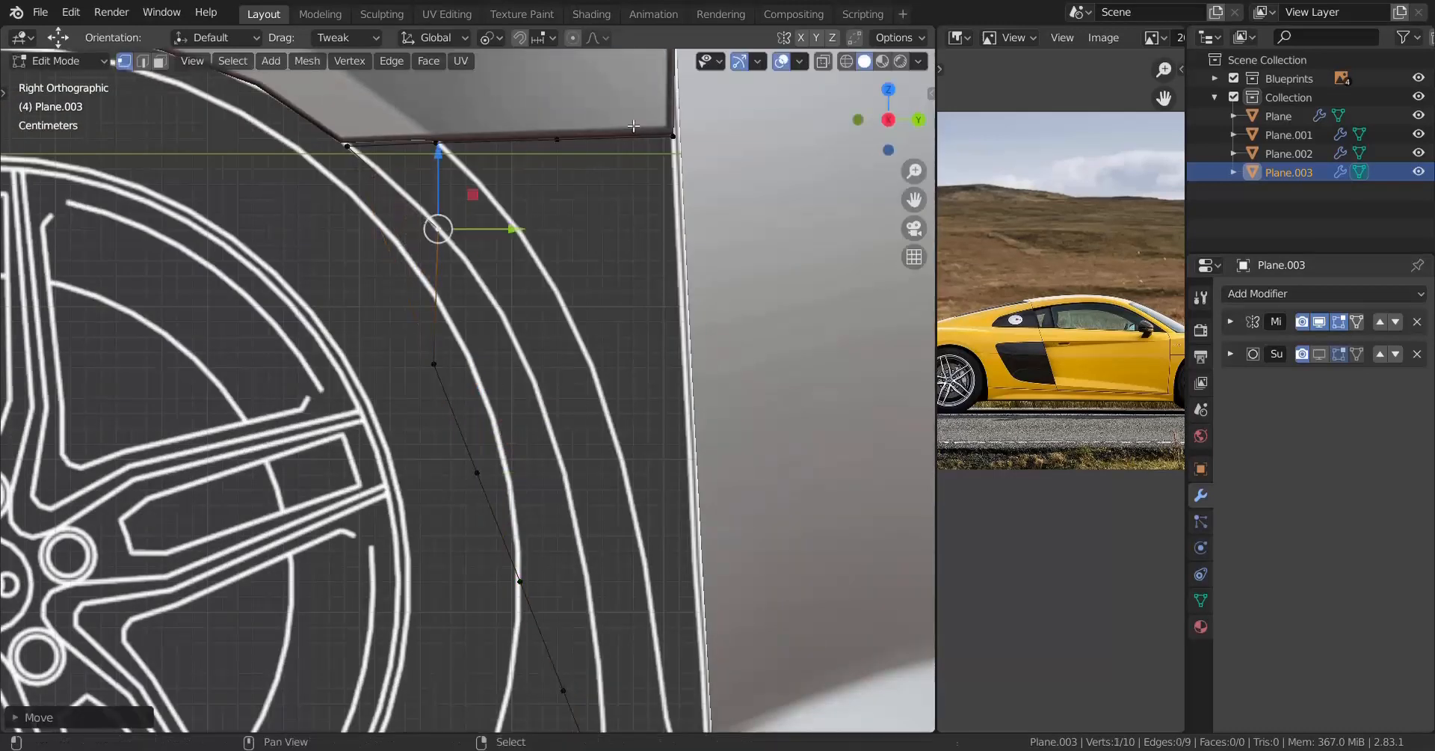
left_click_drag(456, 346, 524, 298)
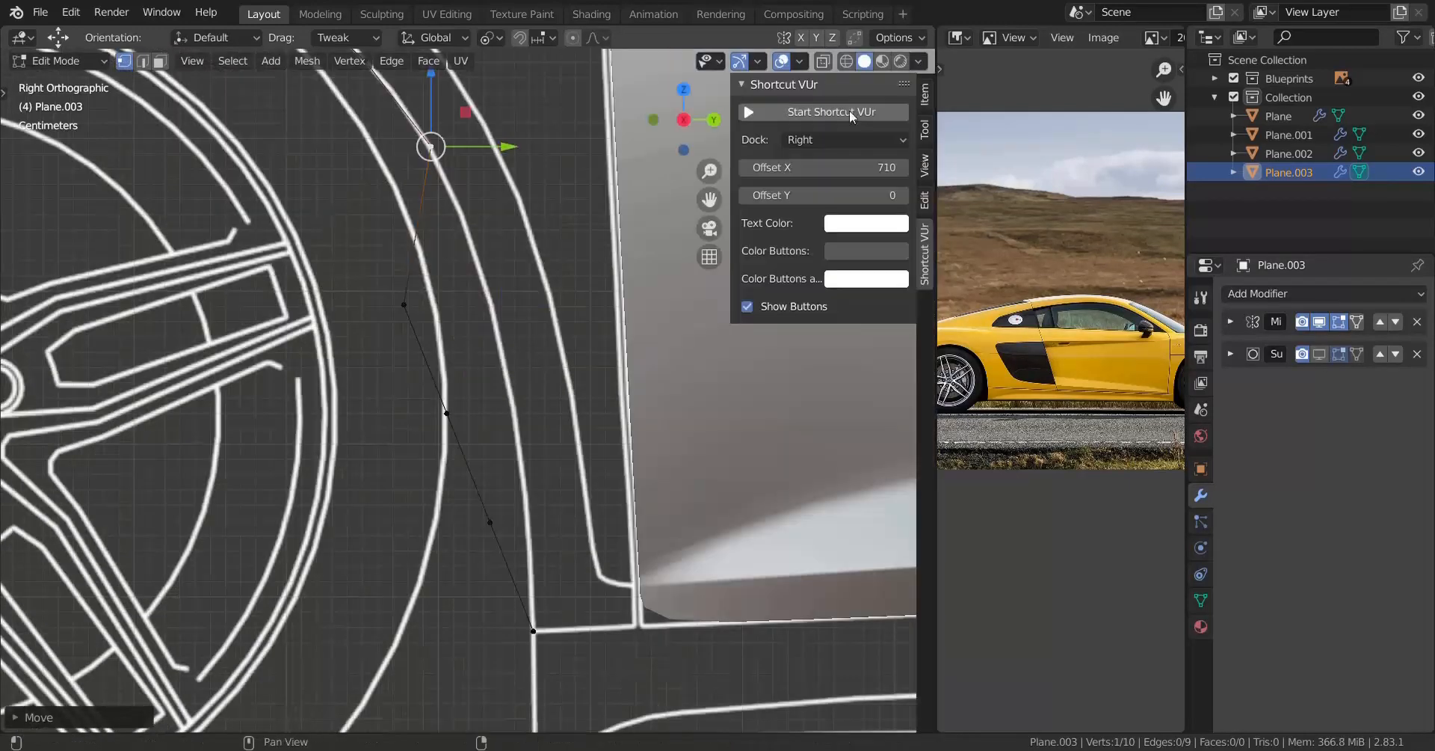
key("g")
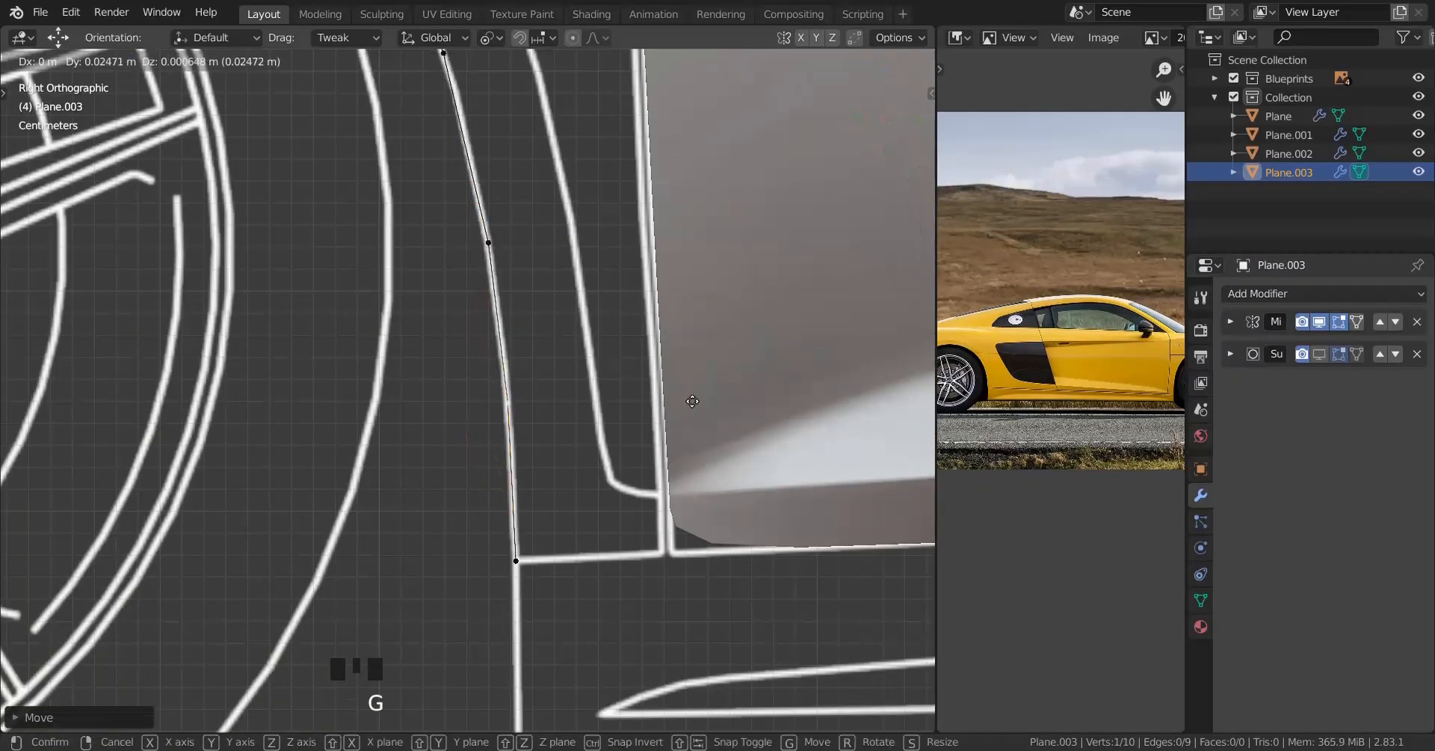
left_click(693, 401)
scroll(692, 402, "down", 3)
scroll(560, 493, "down", 1)
middle_click_drag(517, 288, 535, 395, "shift")
scroll(561, 493, "up", 1)
right_click(510, 595)
scroll(491, 381, "down", 2)
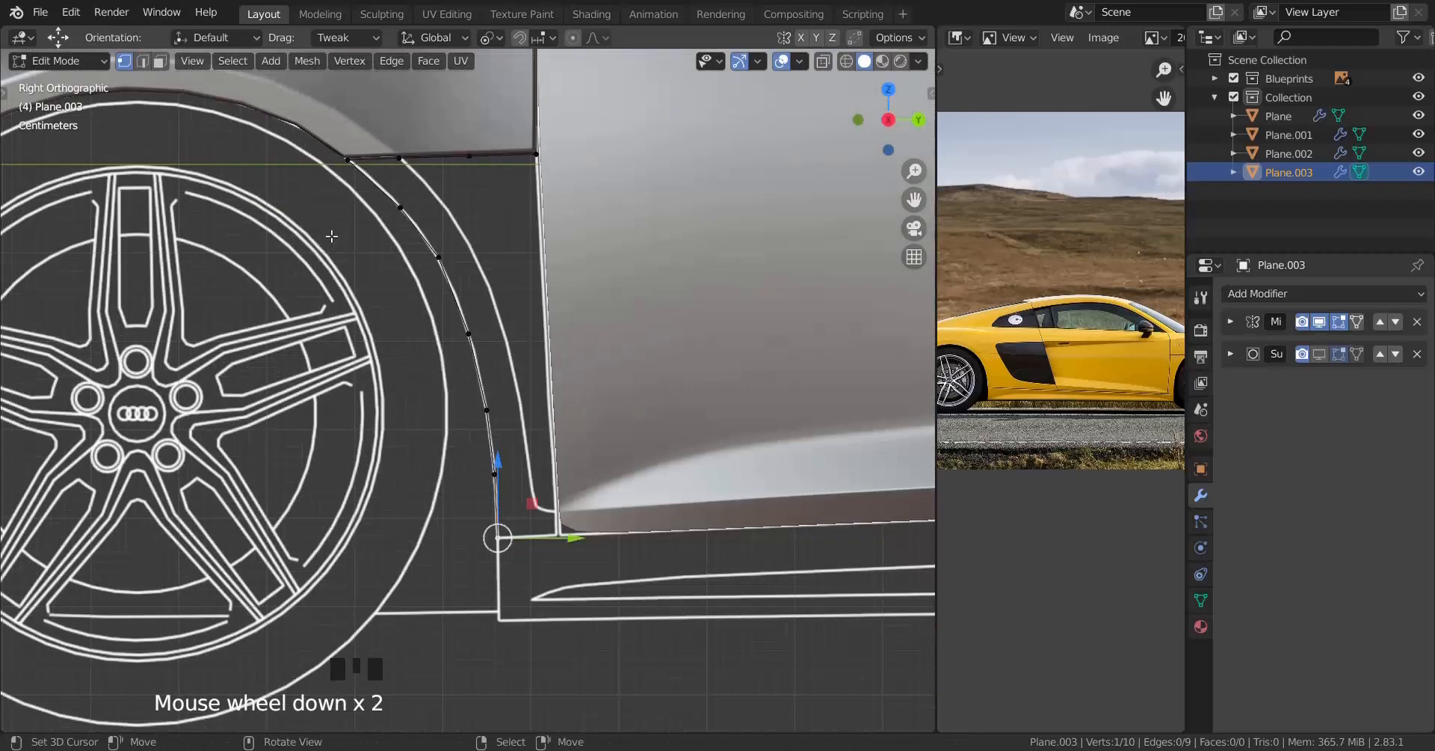
Step: Distribute the vertices of the curved wheel-side edge evenly with the LoopTools Space operation
right_click(365, 171, "ctrl")
key("w")
mouse_move(655, 222)
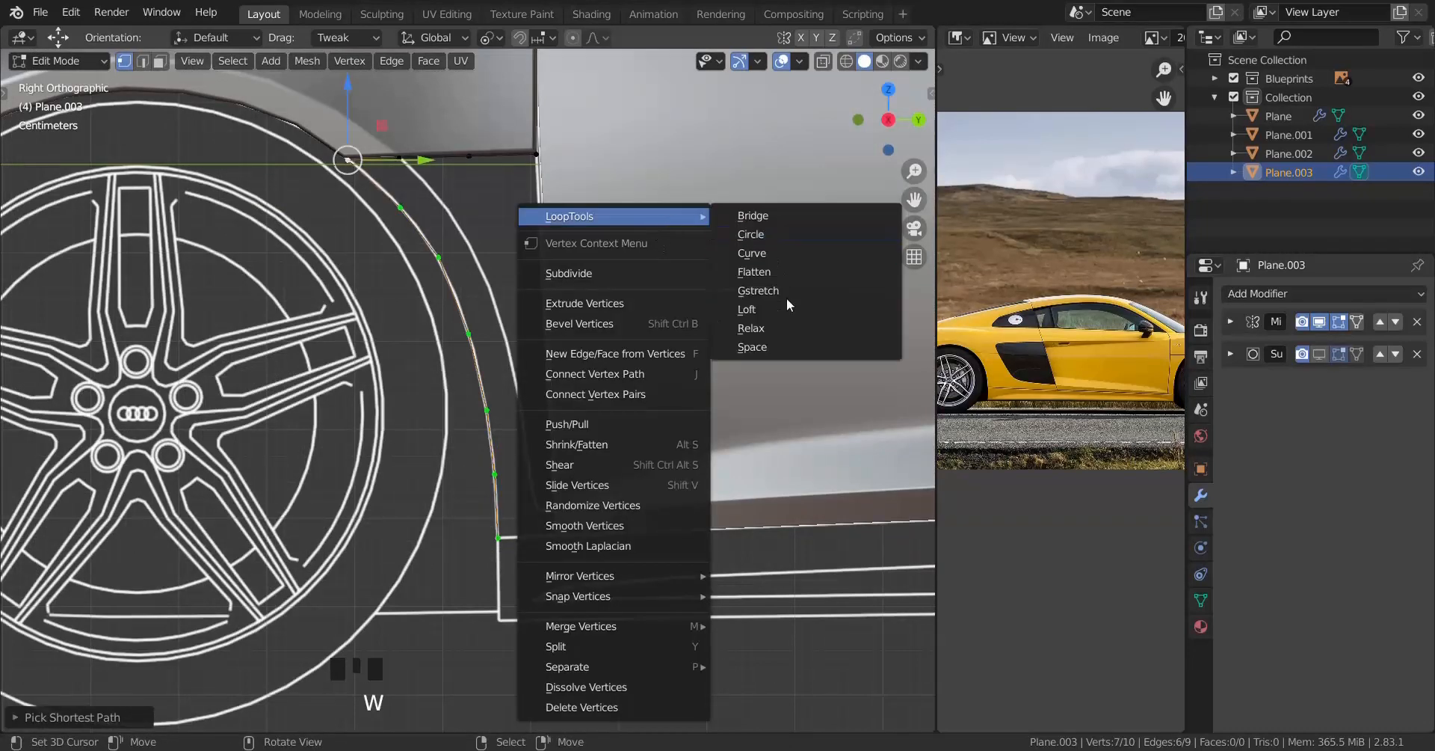
left_click(786, 347)
scroll(449, 247, "up", 1)
middle_click_drag(449, 246, 404, 141, "shift")
scroll(438, 202, "up", 2)
right_click(381, 116)
scroll(468, 248, "down", 1)
key("e")
right_click(458, 256)
key("ctrl+z")
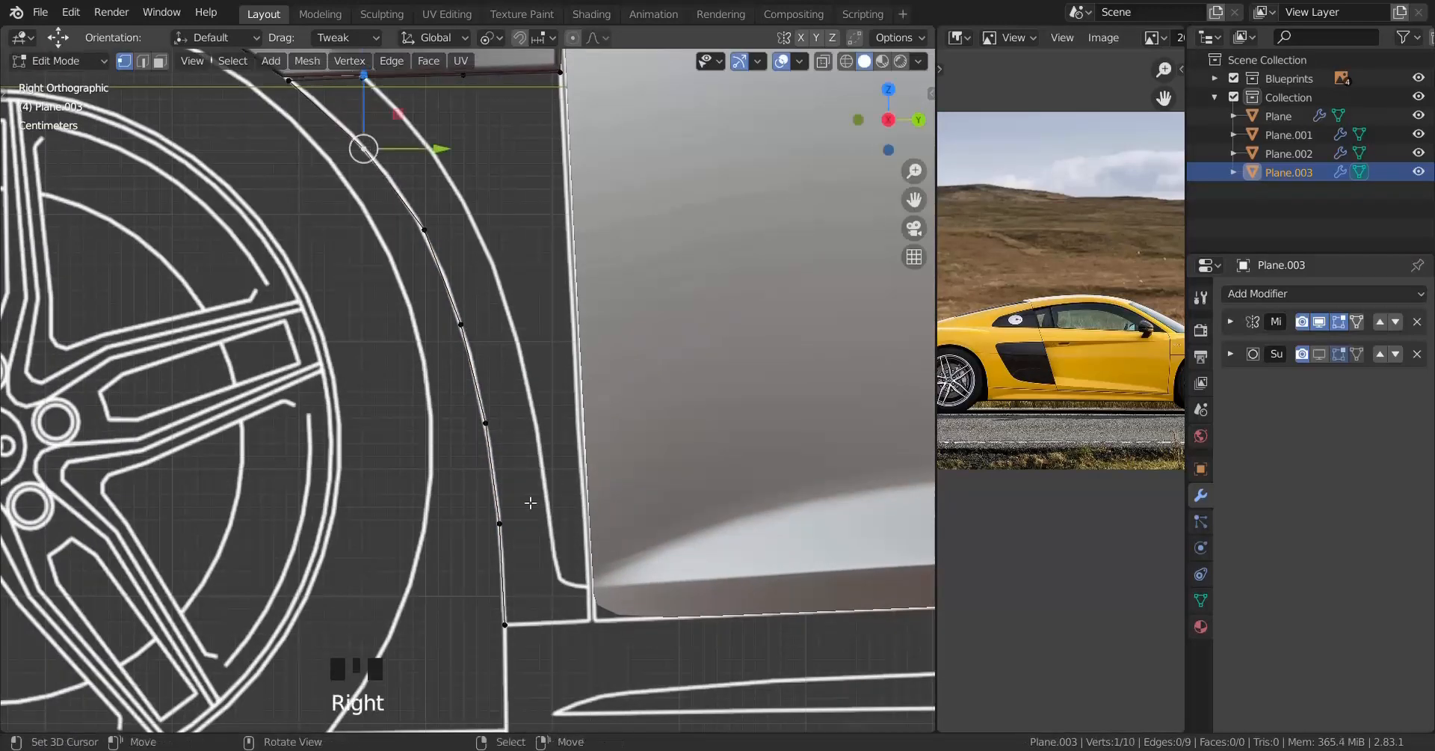
Step: In top view, shift two middle vertices of the wheel-side edge inward along X onto the blueprint's body outline
right_click(536, 633, "ctrl")
scroll(536, 632, "up", 2)
middle_click_drag(536, 632, 207, 441)
scroll(593, 440, "down", 6)
scroll(592, 441, "down", 2)
key("KP_7")
scroll(589, 436, "up", 7)
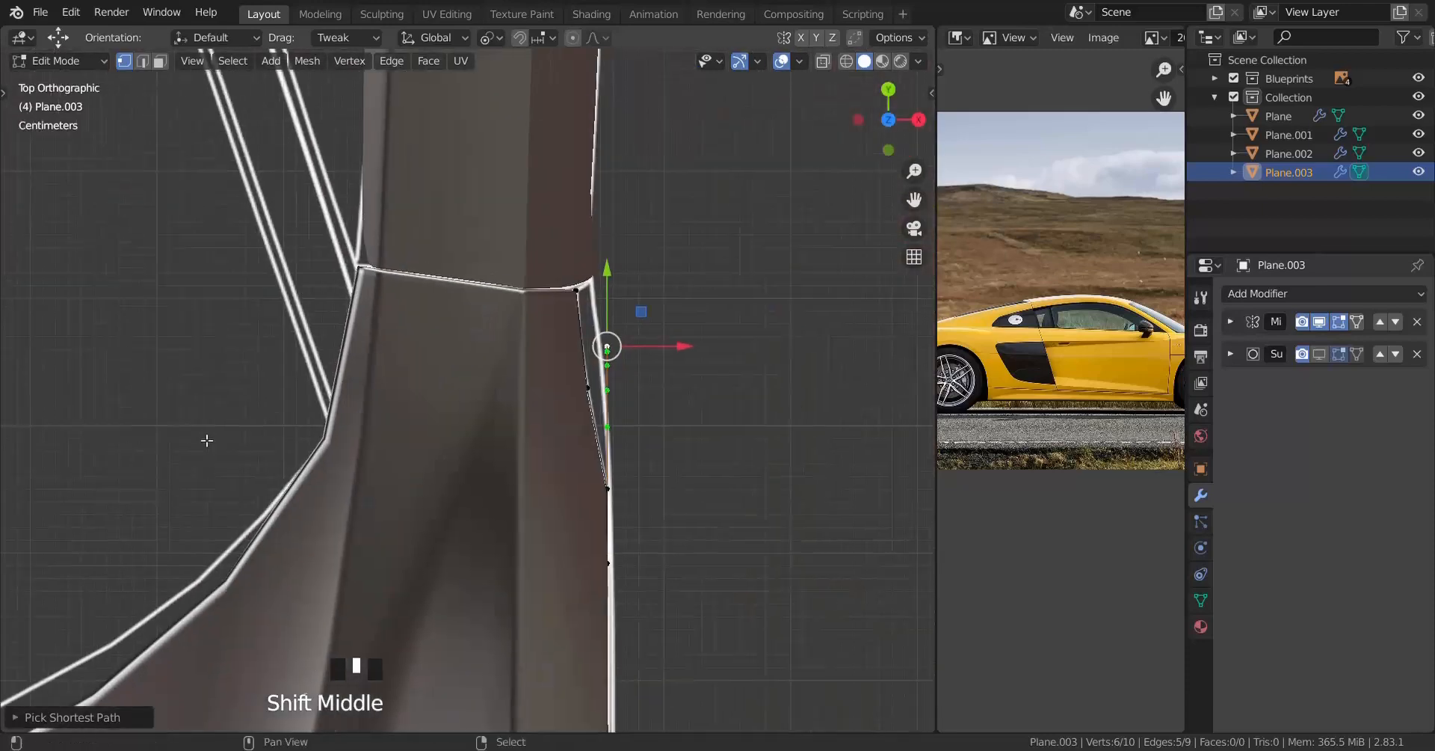
scroll(272, 448, "up", 4)
middle_click_drag(446, 411, 217, 356, "shift")
scroll(218, 356, "up", 1)
scroll(435, 377, "up", 1)
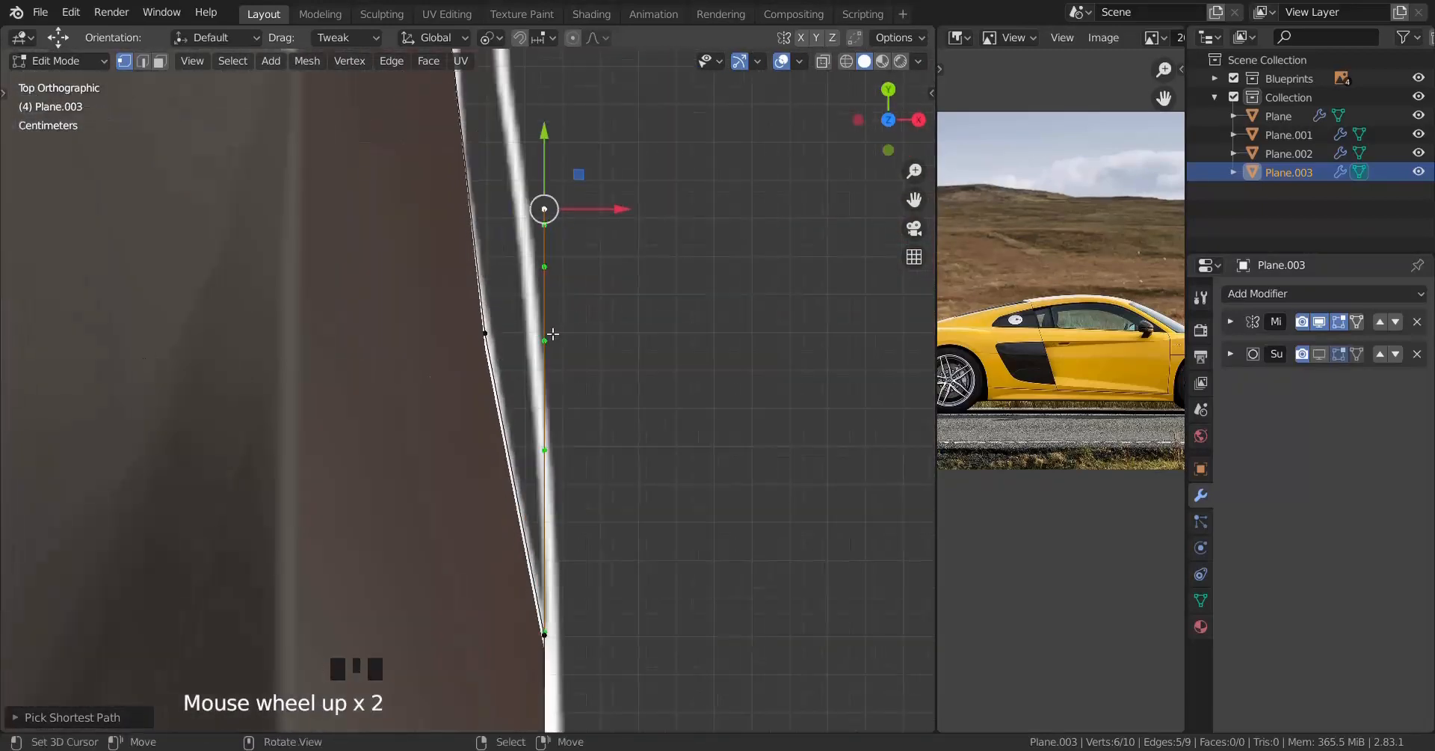
right_click(551, 335)
left_click_drag(607, 340, 571, 310)
left_click_drag(529, 260, 561, 249)
right_click(544, 266)
left_click_drag(482, 218, 484, 219)
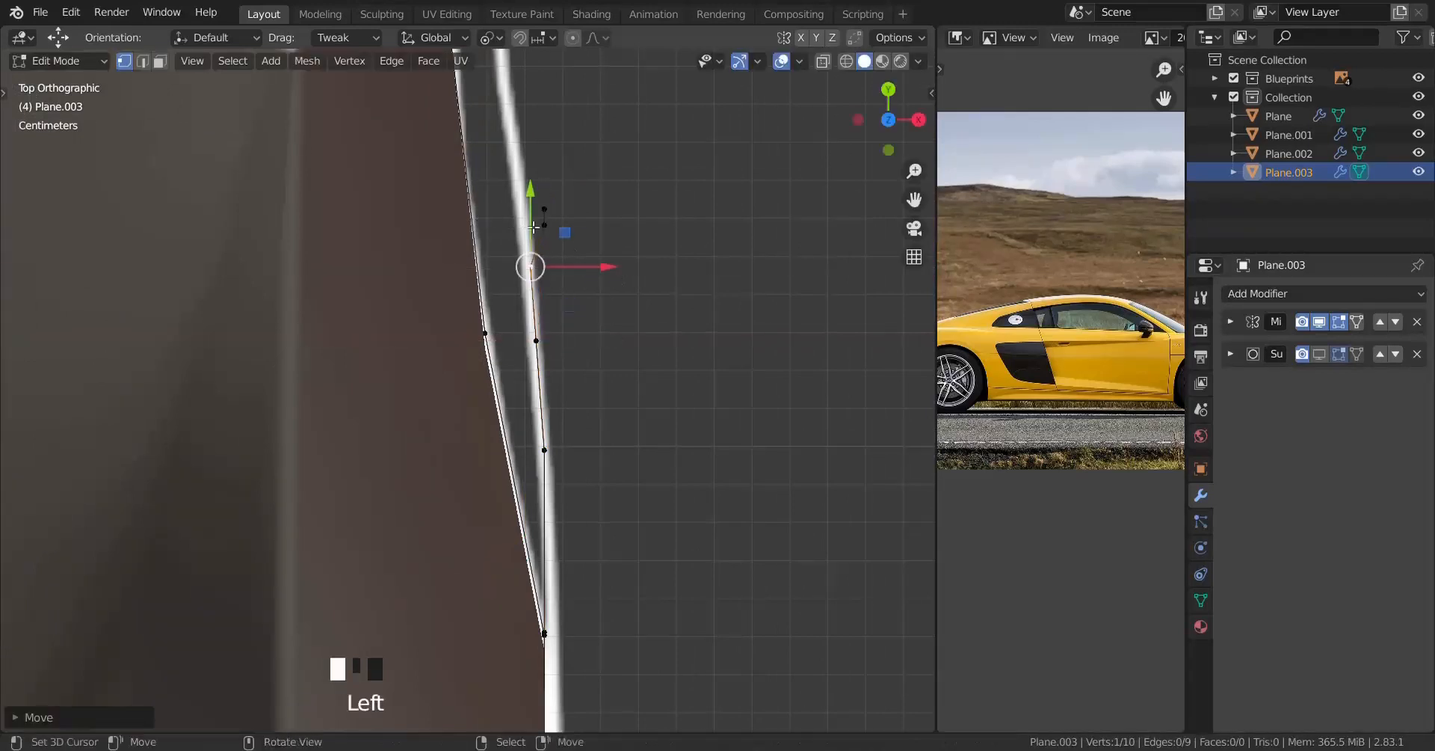
Step: Shift the two lowest vertices of the wheel-side edge inward along X to the top-view outline, fine-tuning the end vertex separately
right_click(544, 208)
right_click(545, 224, "shift")
left_click_drag(607, 217, 538, 196)
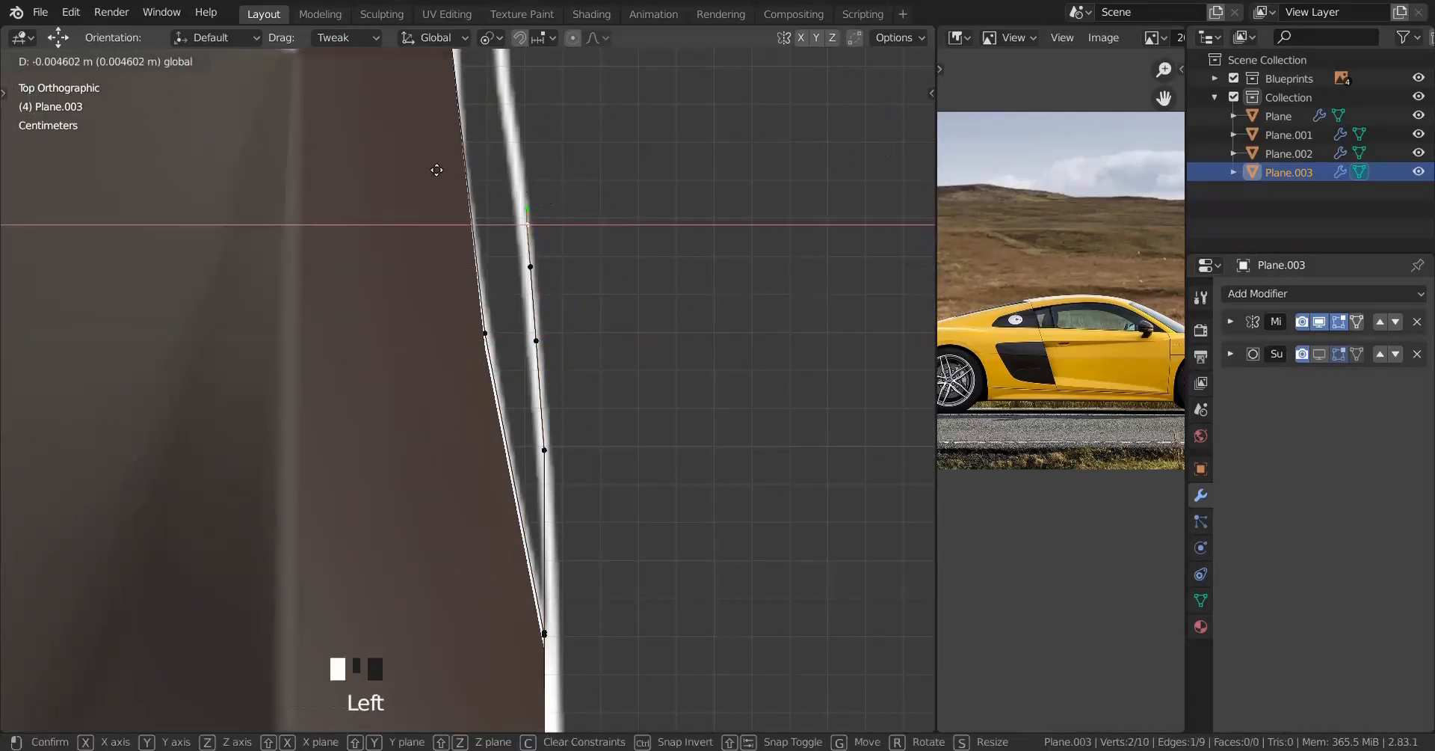
left_click_drag(422, 158, 461, 181)
right_click(528, 224, "shift")
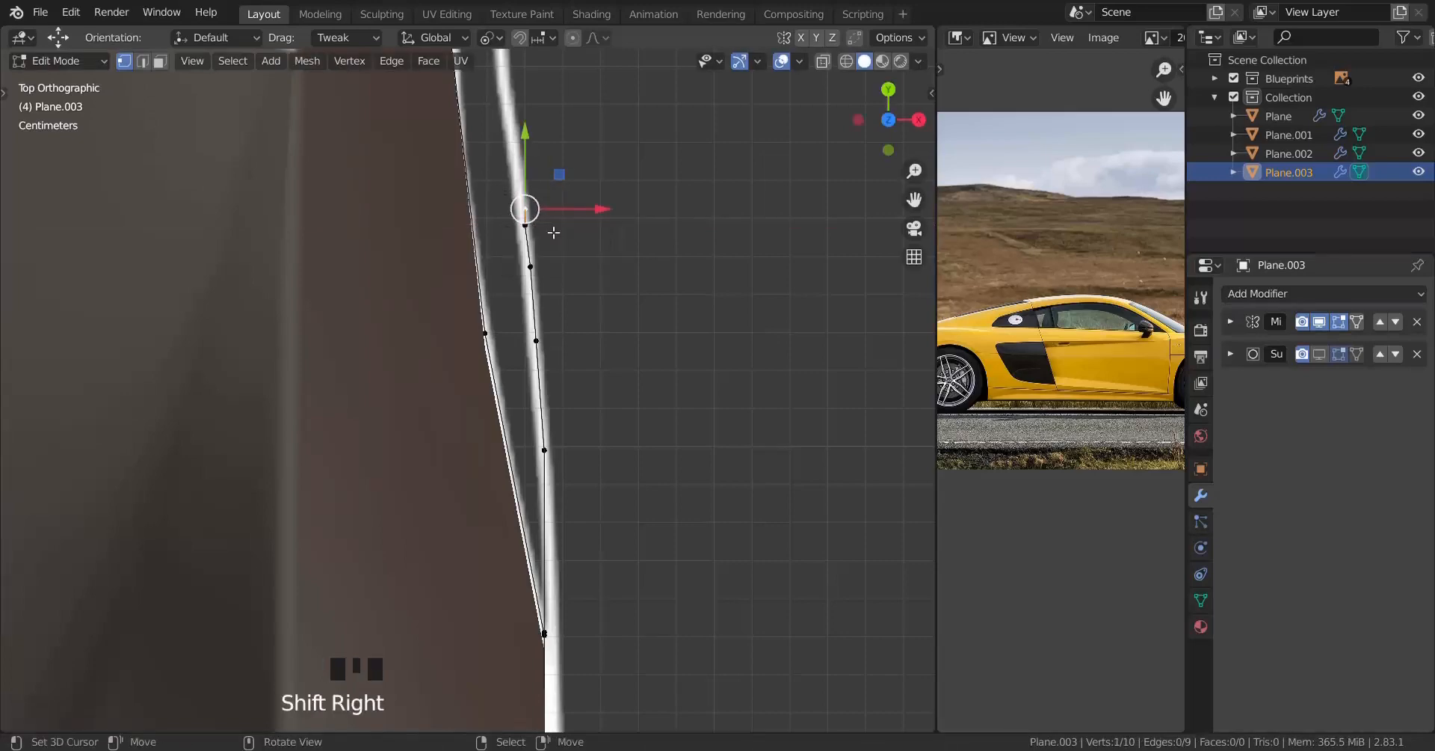
left_click_drag(610, 222, 586, 202)
scroll(586, 202, "down", 5)
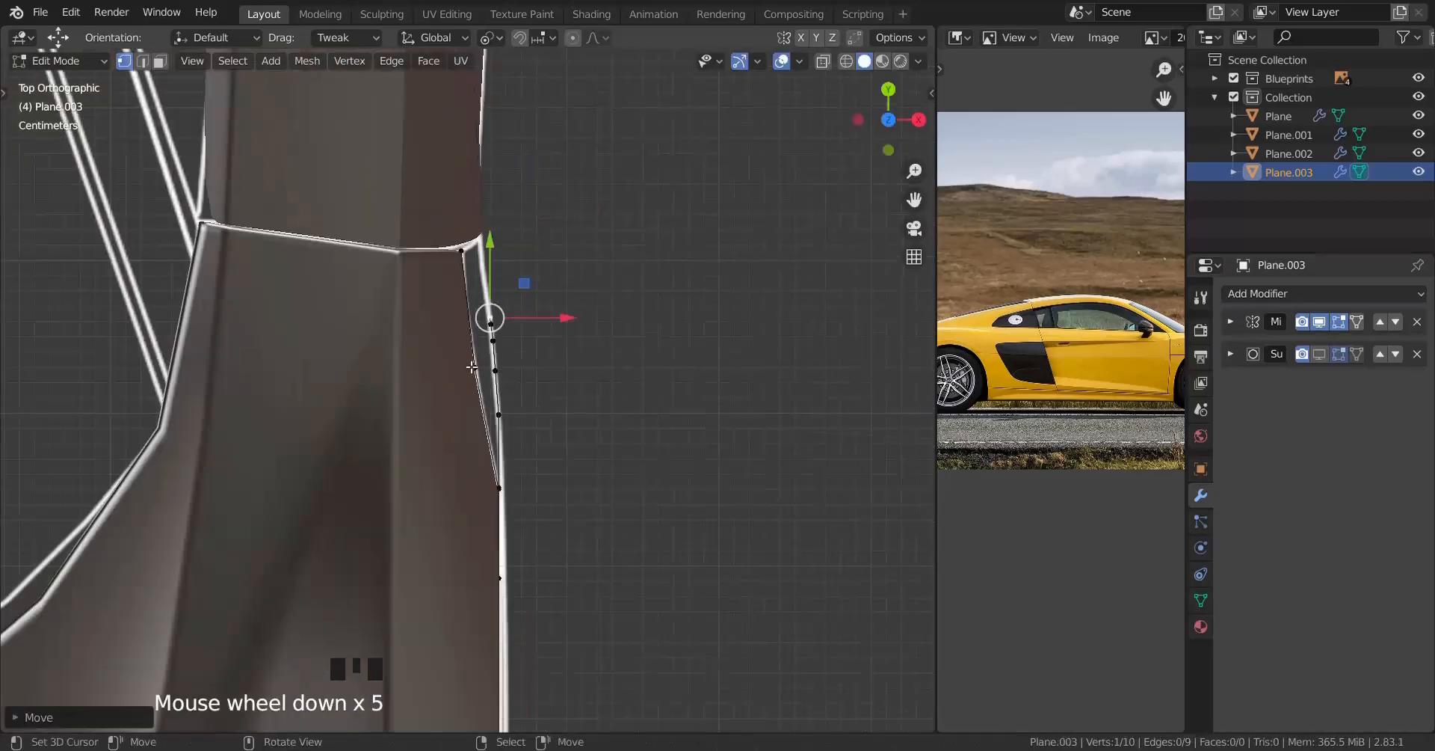
Step: Pull the wheel-side edge's bottom end vertex and the vertex above it further inward along X in perspective
middle_click_drag(586, 202, 529, 410)
scroll(557, 471, "up", 1)
middle_click_drag(558, 472, 535, 519)
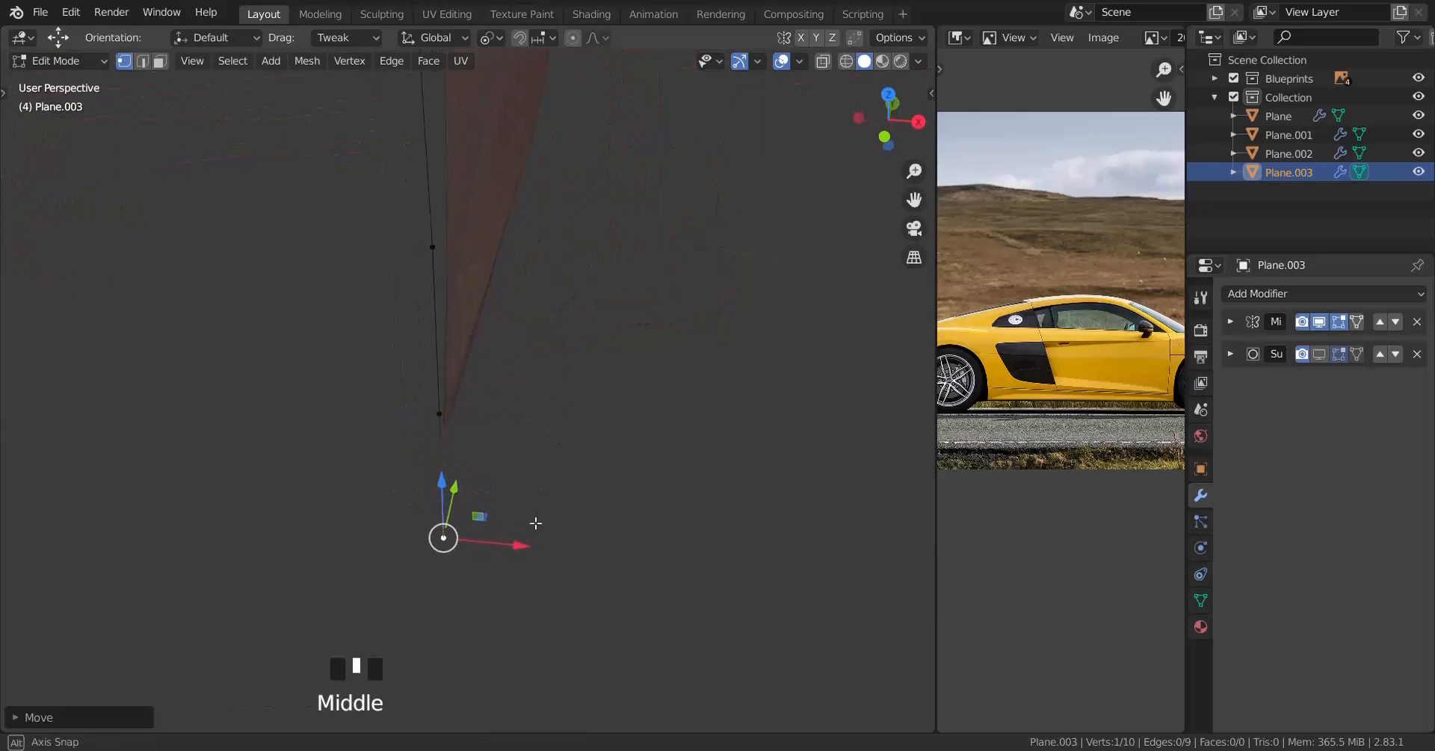
left_click_drag(532, 551, 464, 480)
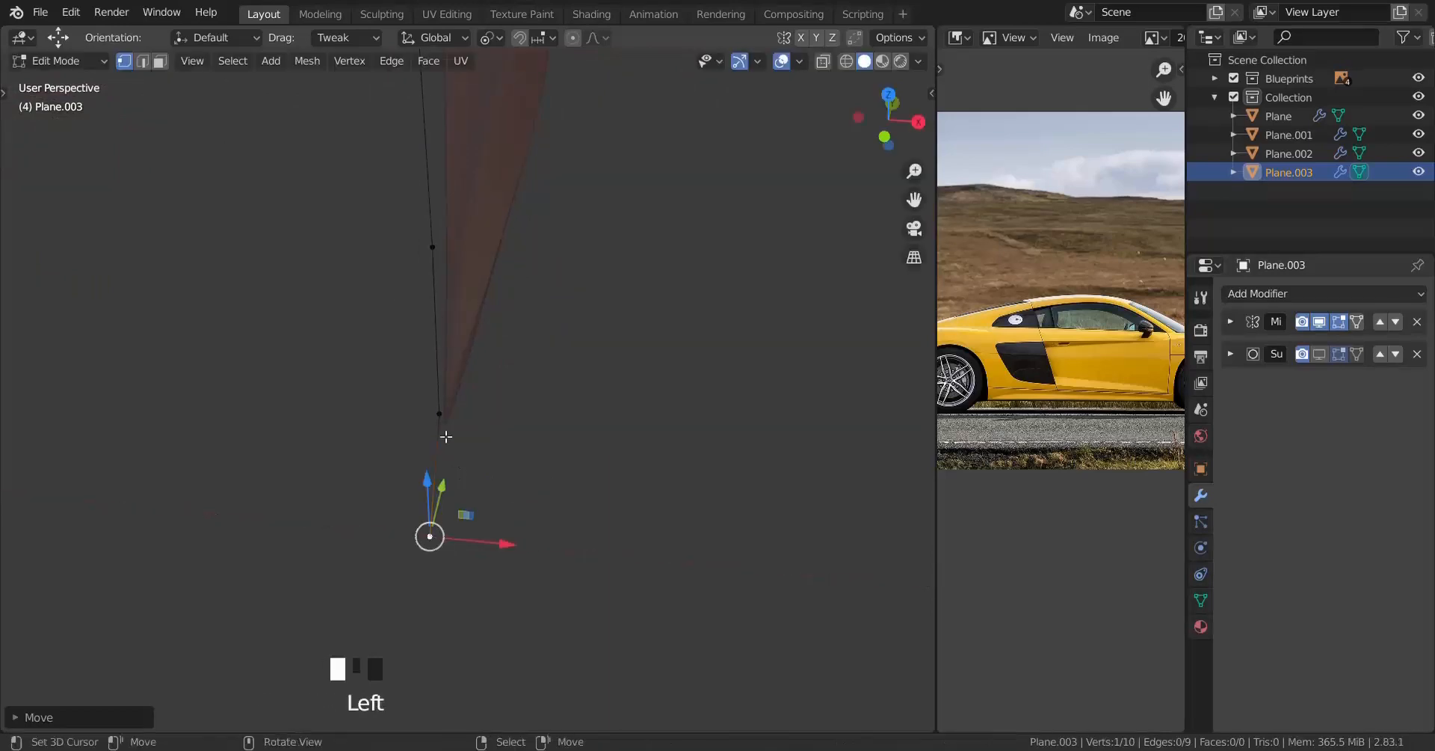
right_click(439, 412)
left_click_drag(503, 425, 482, 389)
left_click_drag(450, 347, 448, 348)
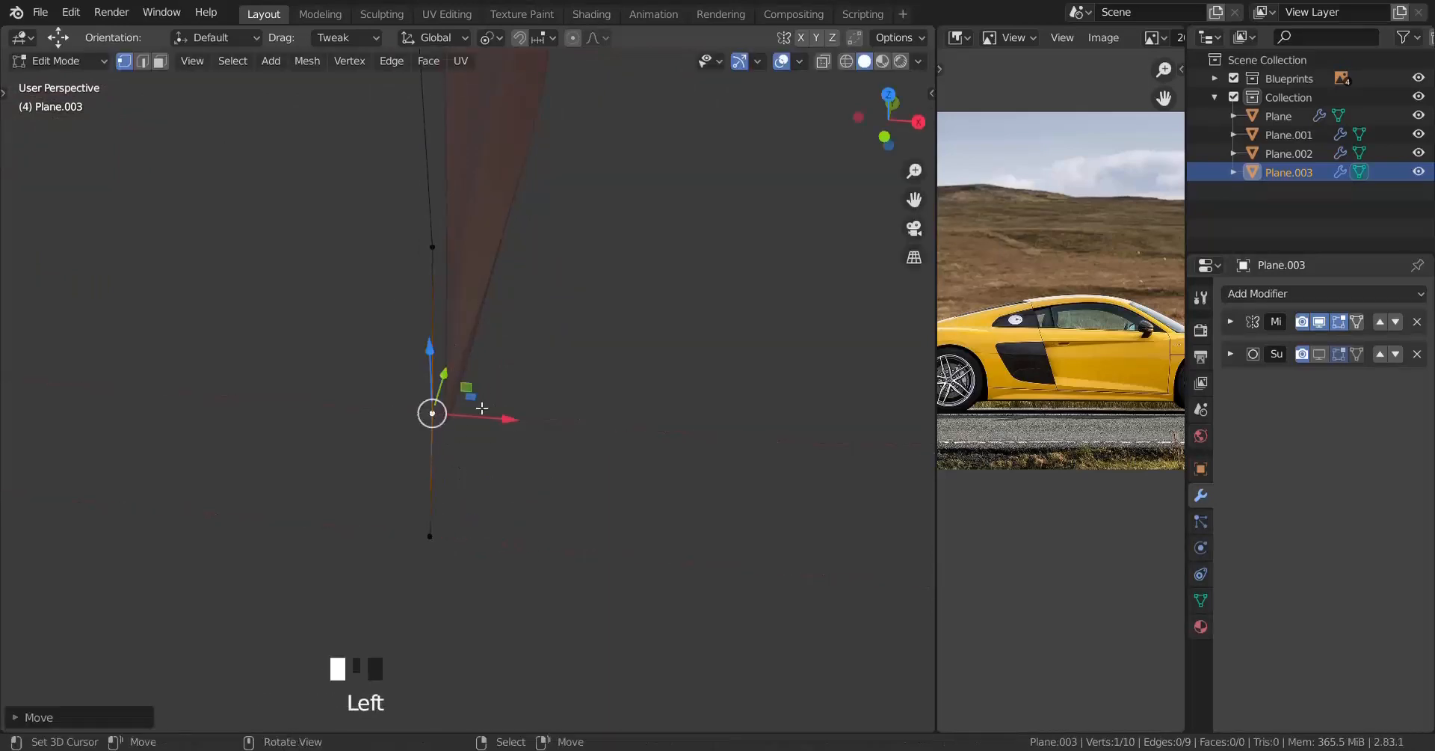
Step: In front view, move the lower vertices of the wheel-side edge inward along X to form a smooth inward taper
middle_click_drag(448, 349, 402, 311)
scroll(474, 490, "up", 2)
middle_click_drag(474, 489, 458, 545)
key("KP_1")
scroll(503, 460, "up", 2)
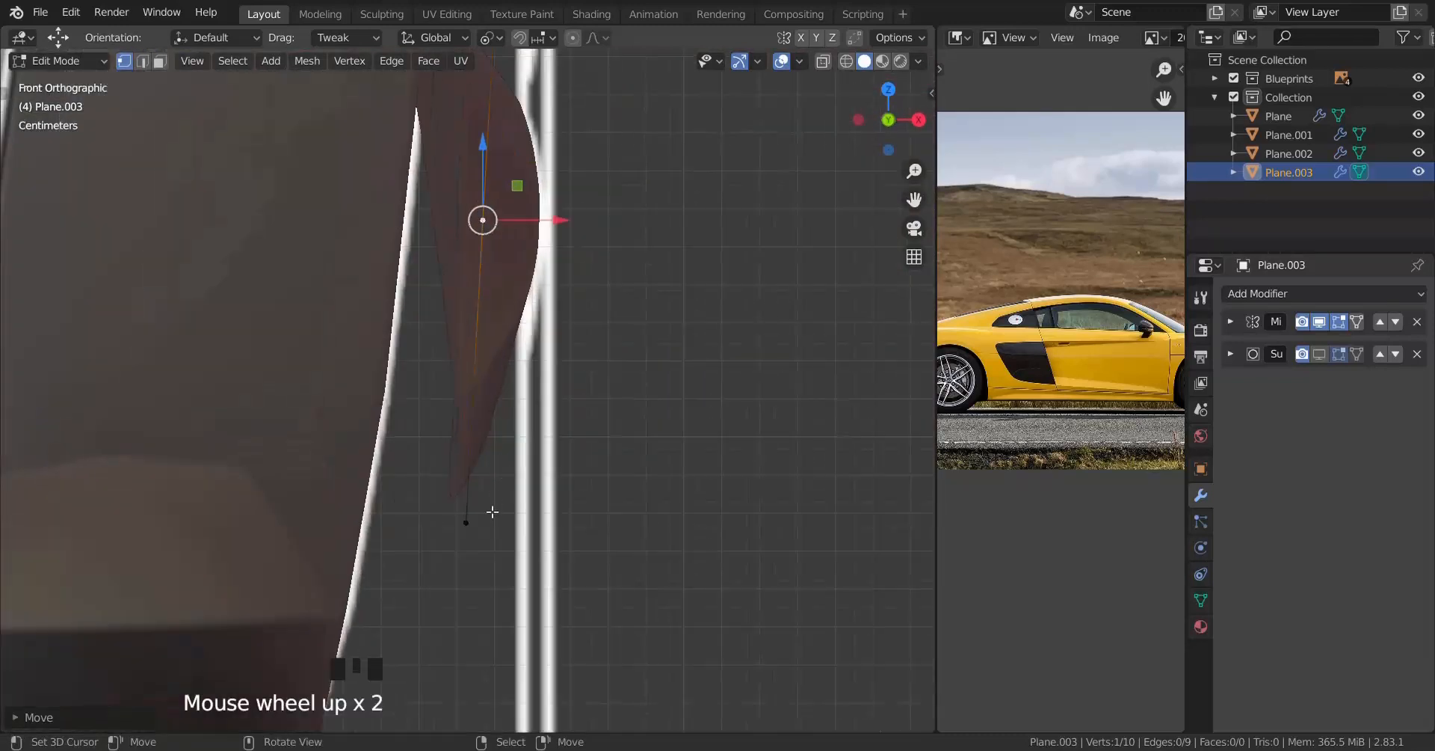
right_click(494, 513)
left_click_drag(543, 520, 498, 494)
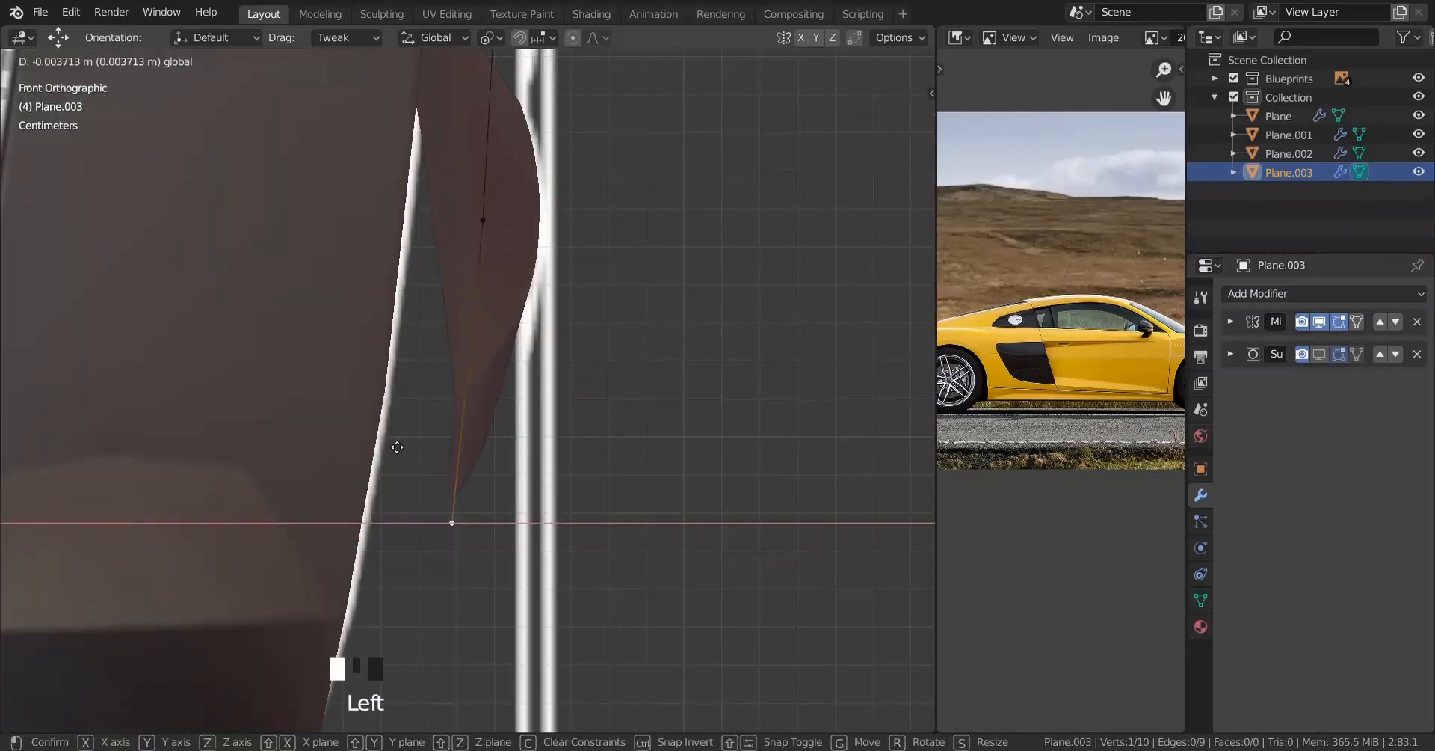
left_click_drag(385, 447, 448, 519)
right_click(482, 220)
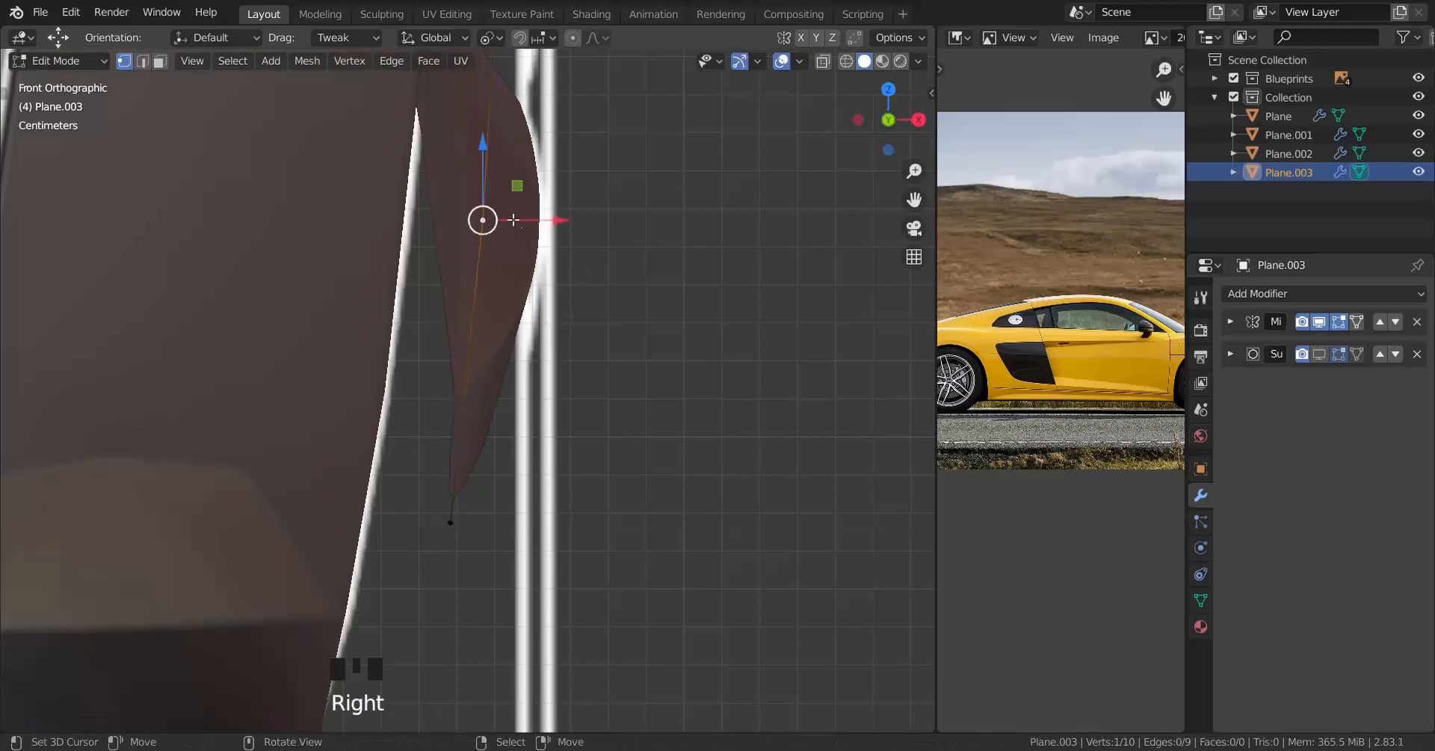
left_click_drag(515, 217, 545, 216)
left_click_drag(423, 203, 422, 203)
scroll(468, 317, "down", 5)
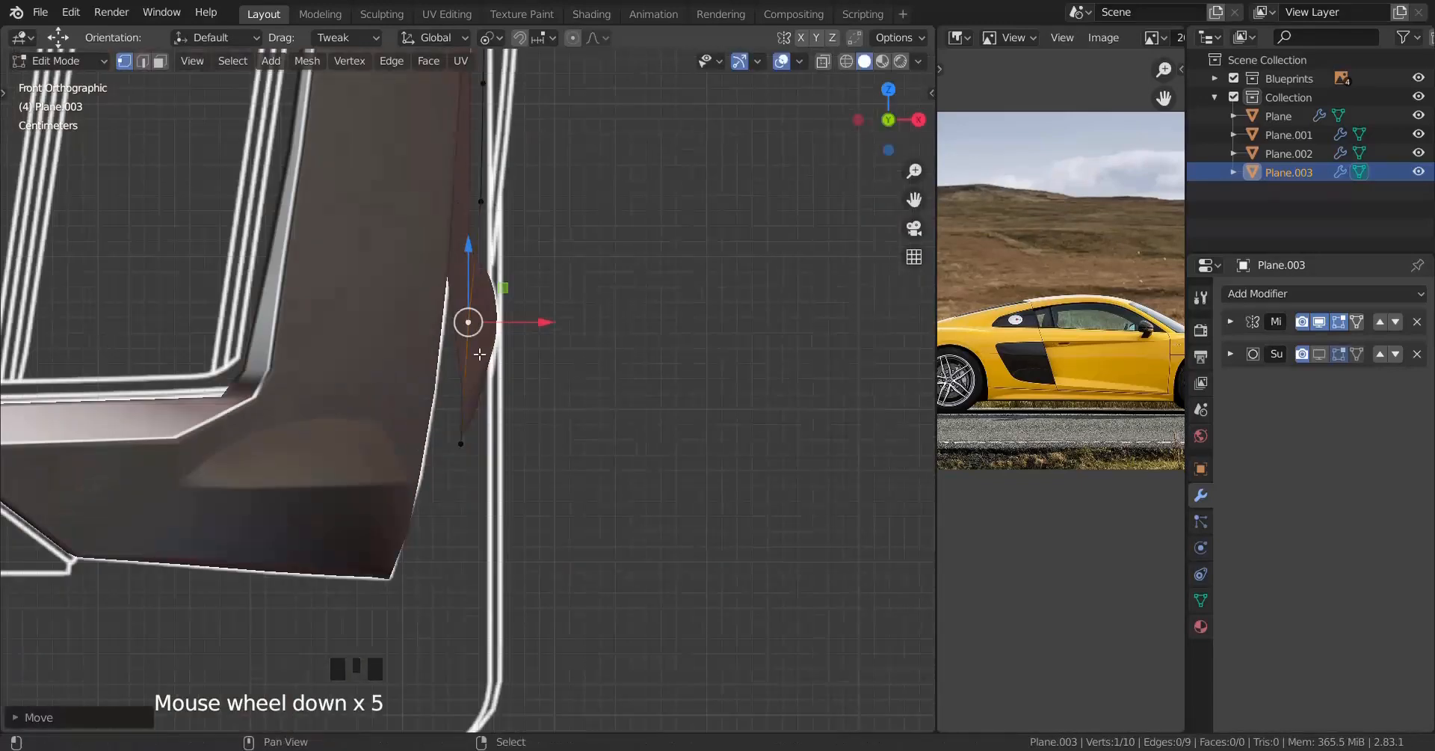
scroll(449, 541, "up", 3)
right_click(466, 400)
left_click_drag(532, 405, 452, 352)
Step: In top view, fine-tune the third-lowest vertex and the two above it along X so the wheel-side edge curves smoothly
key("KP_7")
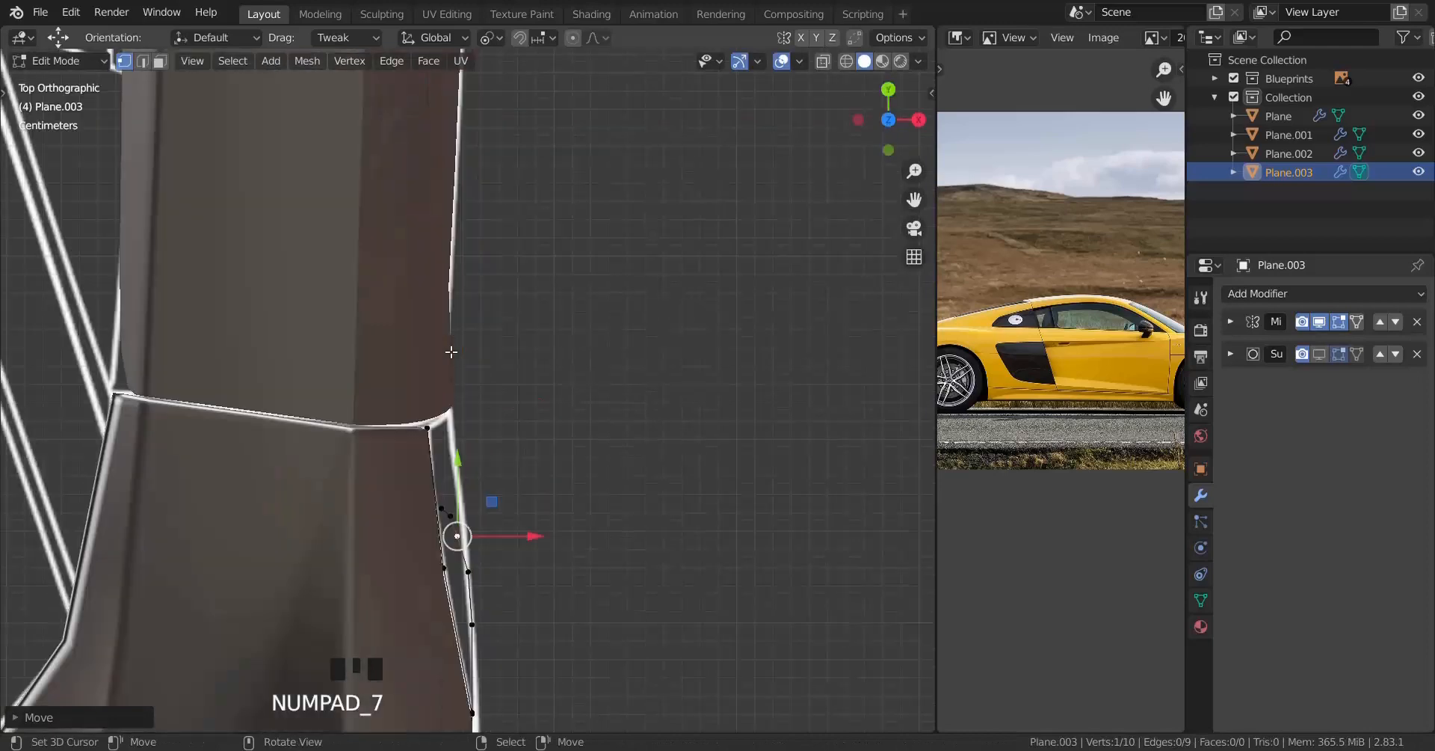
scroll(452, 352, "up", 2)
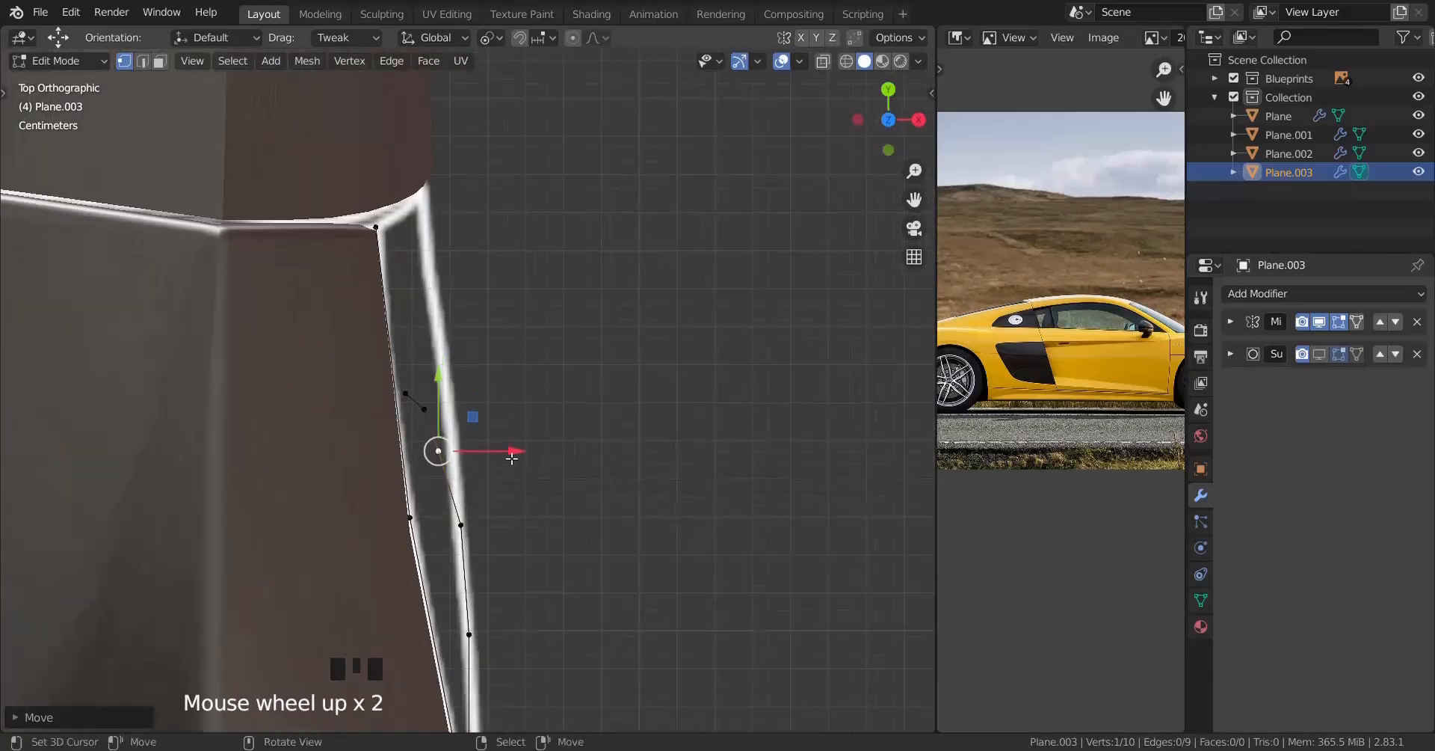
left_click_drag(512, 458, 575, 441)
middle_click_drag(520, 523, 520, 340, "shift")
right_click(473, 367)
left_click_drag(540, 345, 532, 330)
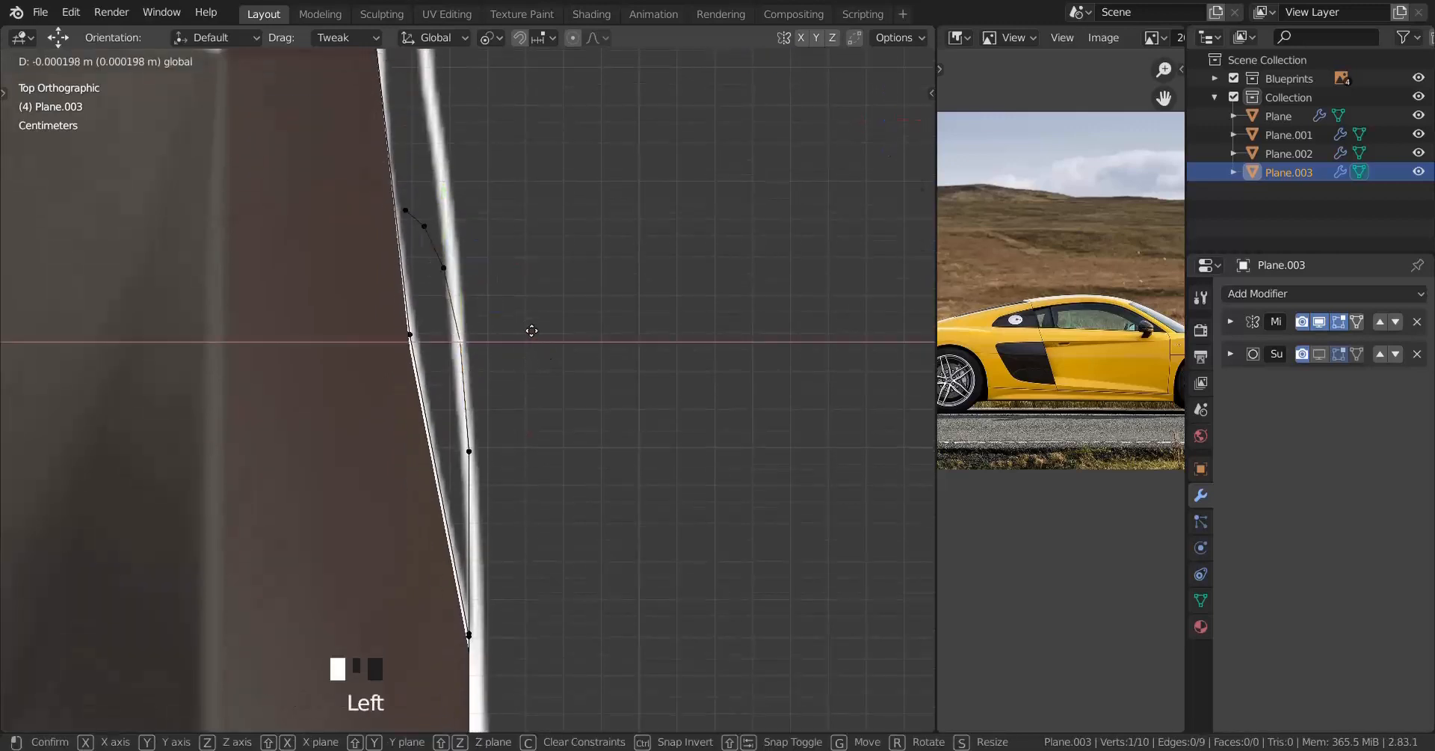
left_click_drag(505, 278, 490, 252)
right_click(436, 268)
right_click(469, 450)
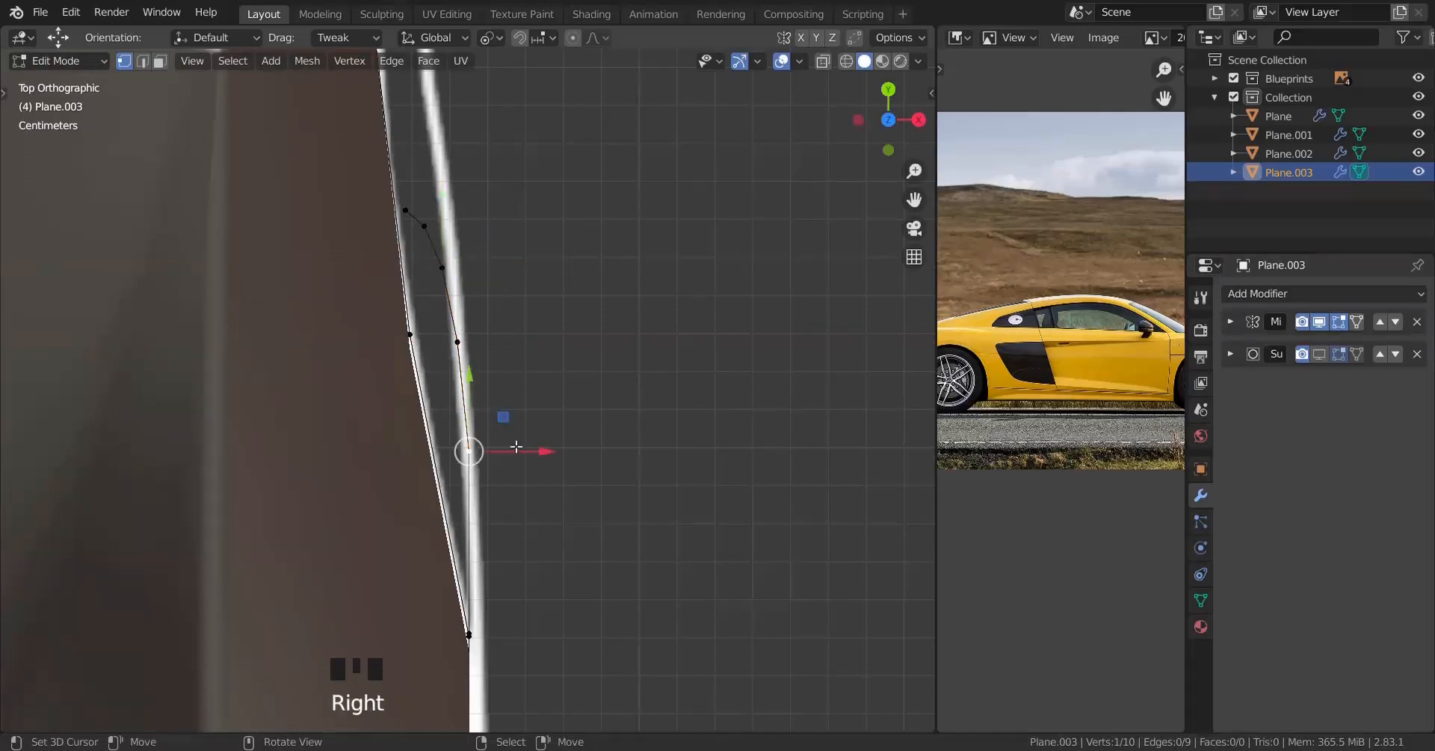
mouse_move(535, 451)
left_mouse_down()
mouse_move(546, 454)
mouse_move(529, 434)
left_mouse_up()
Step: Examine the complete wheel-side edge from the front and in perspective against the blueprint and neighbouring panels
middle_click_drag(447, 474, 374, 353)
key("KP_1")
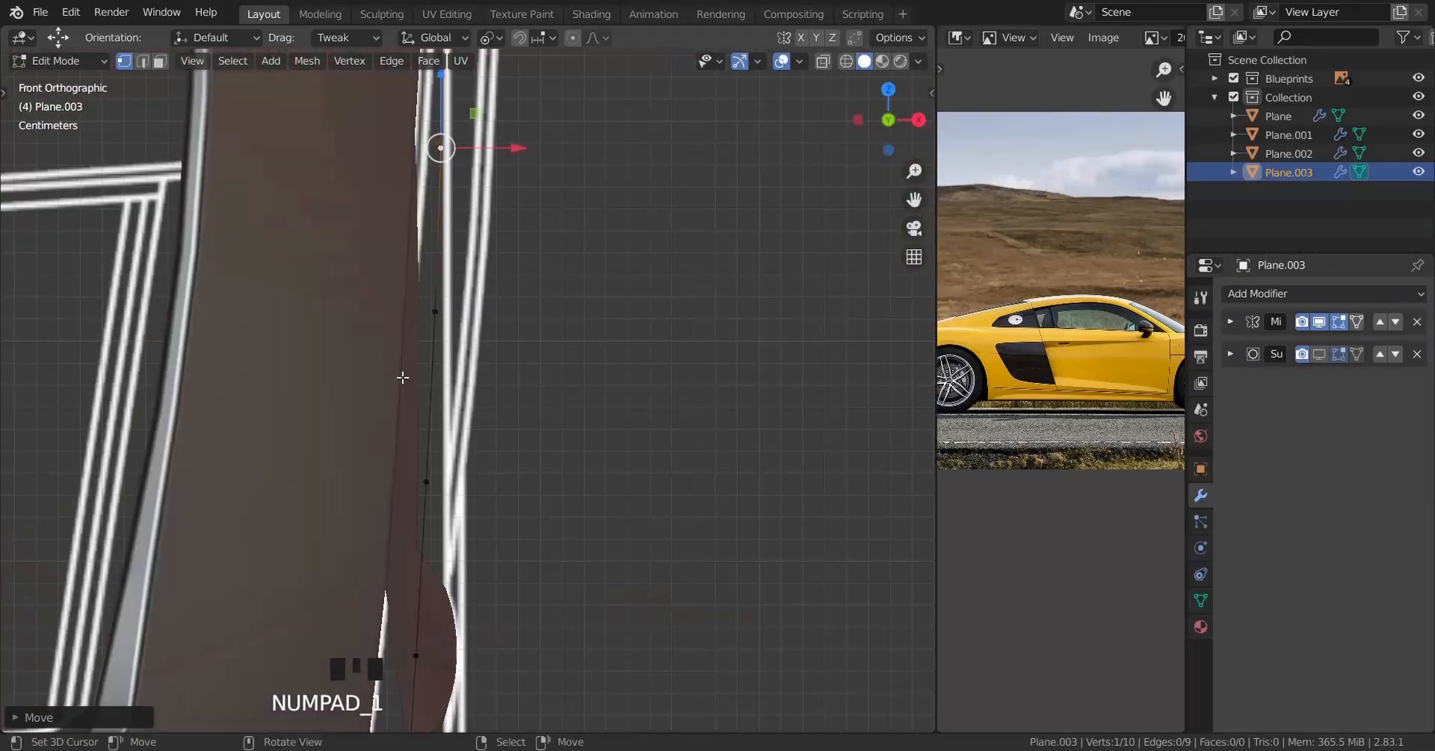
middle_click_drag(457, 489, 473, 166, "shift")
middle_click_drag(470, 440, 469, 439, "shift")
scroll(471, 437, "up", 4)
key("a")
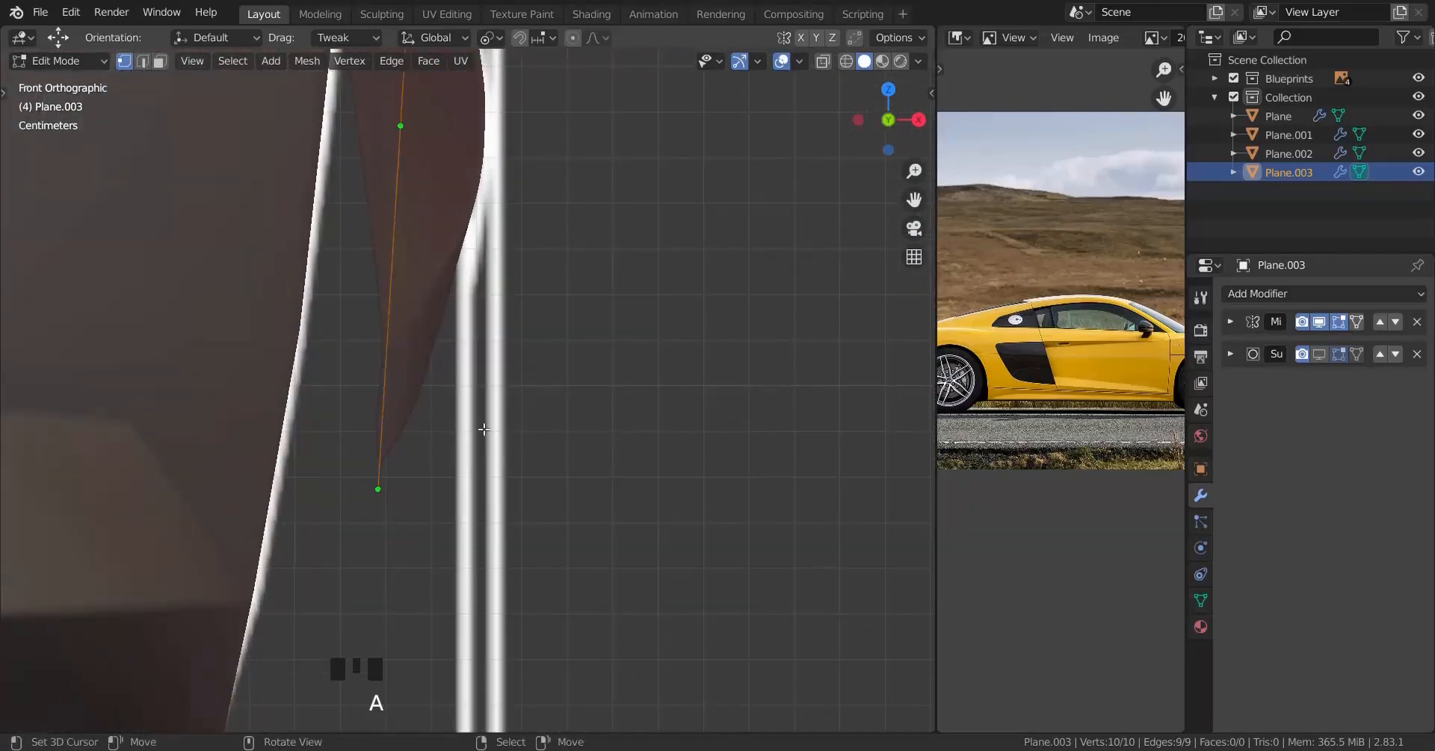
scroll(473, 434, "down", 5)
middle_click_drag(478, 562, 330, 533, "shift")
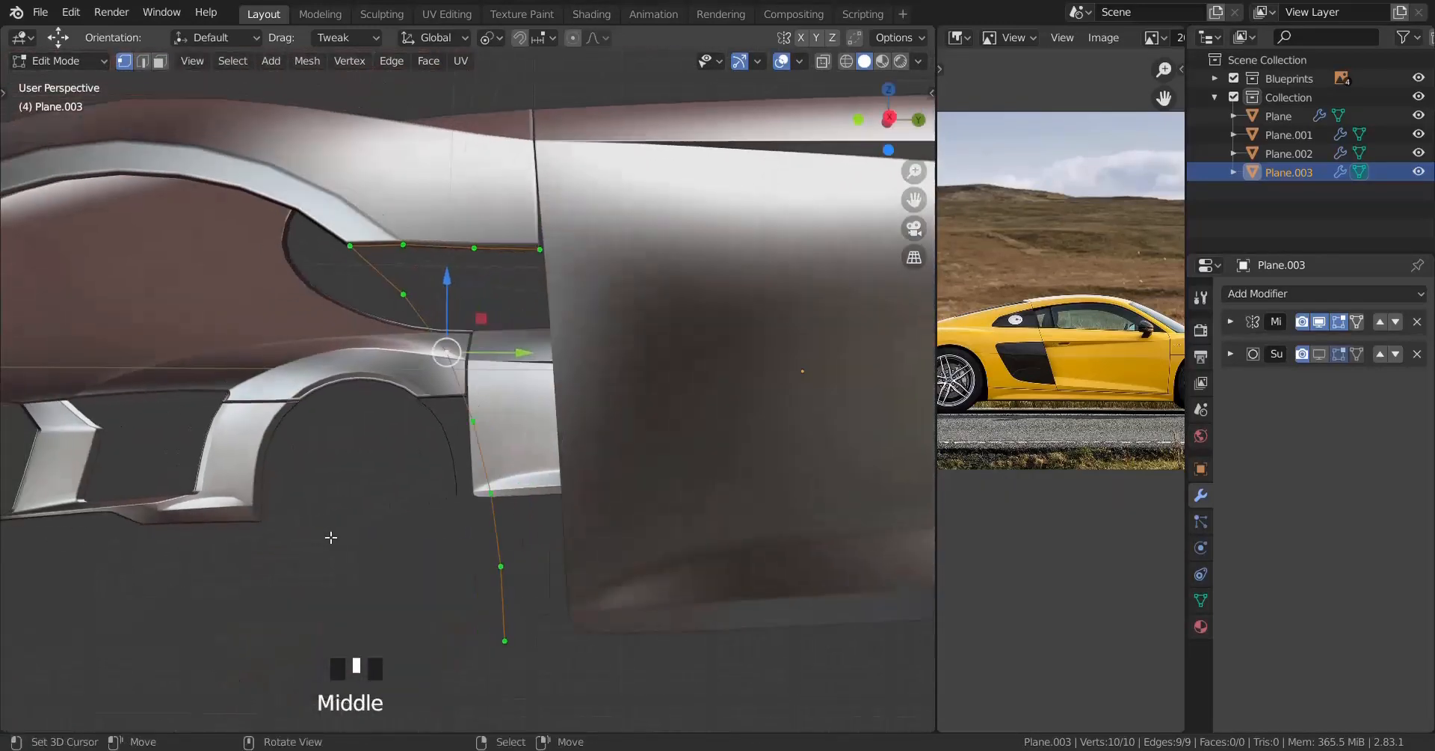
Step: Extrude the upper strip's second vertex down to the blueprint panel's bottom line beside the door's lower corner
key("KP_3")
scroll(372, 319, "up", 2)
right_click(512, 634)
key("e")
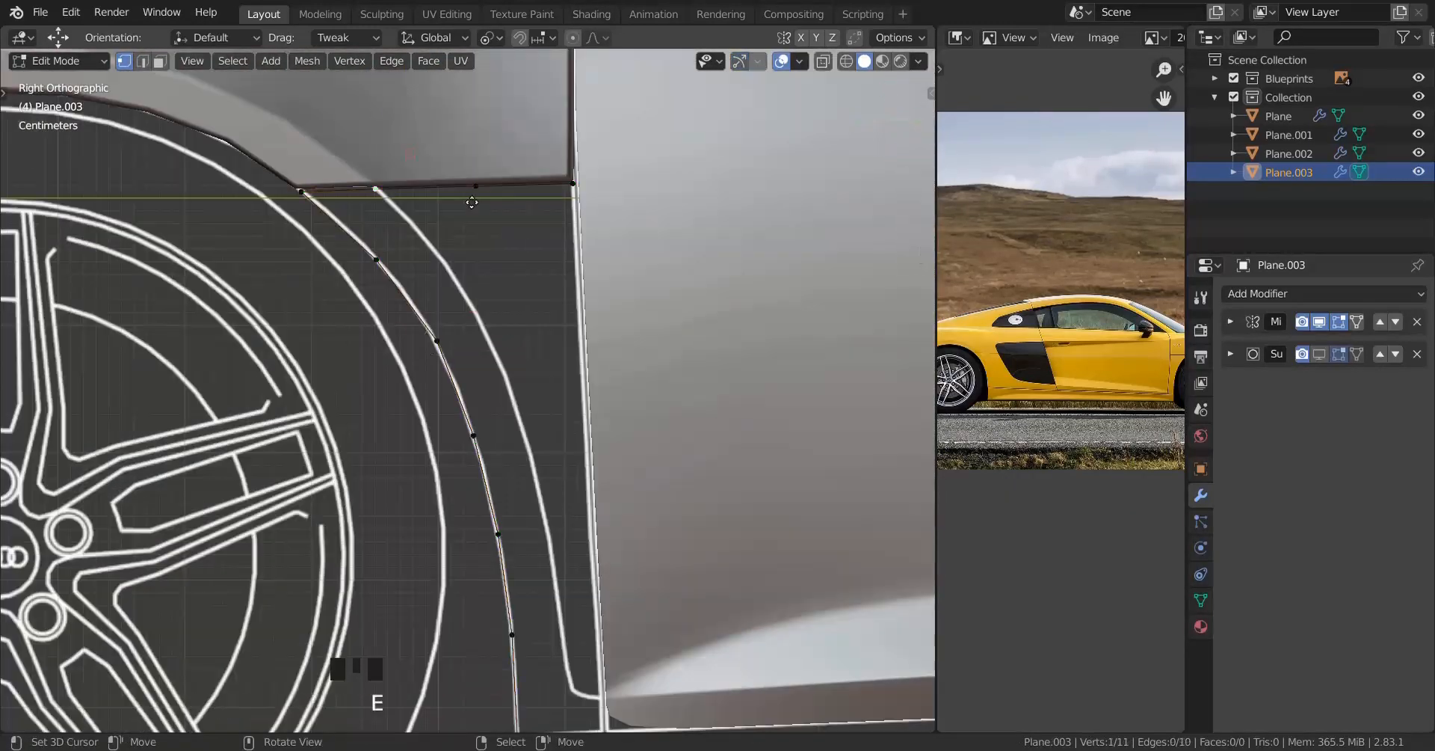
left_click(764, 646)
middle_click_drag(636, 630, 540, 341, "shift")
scroll(540, 341, "up", 4)
key("g")
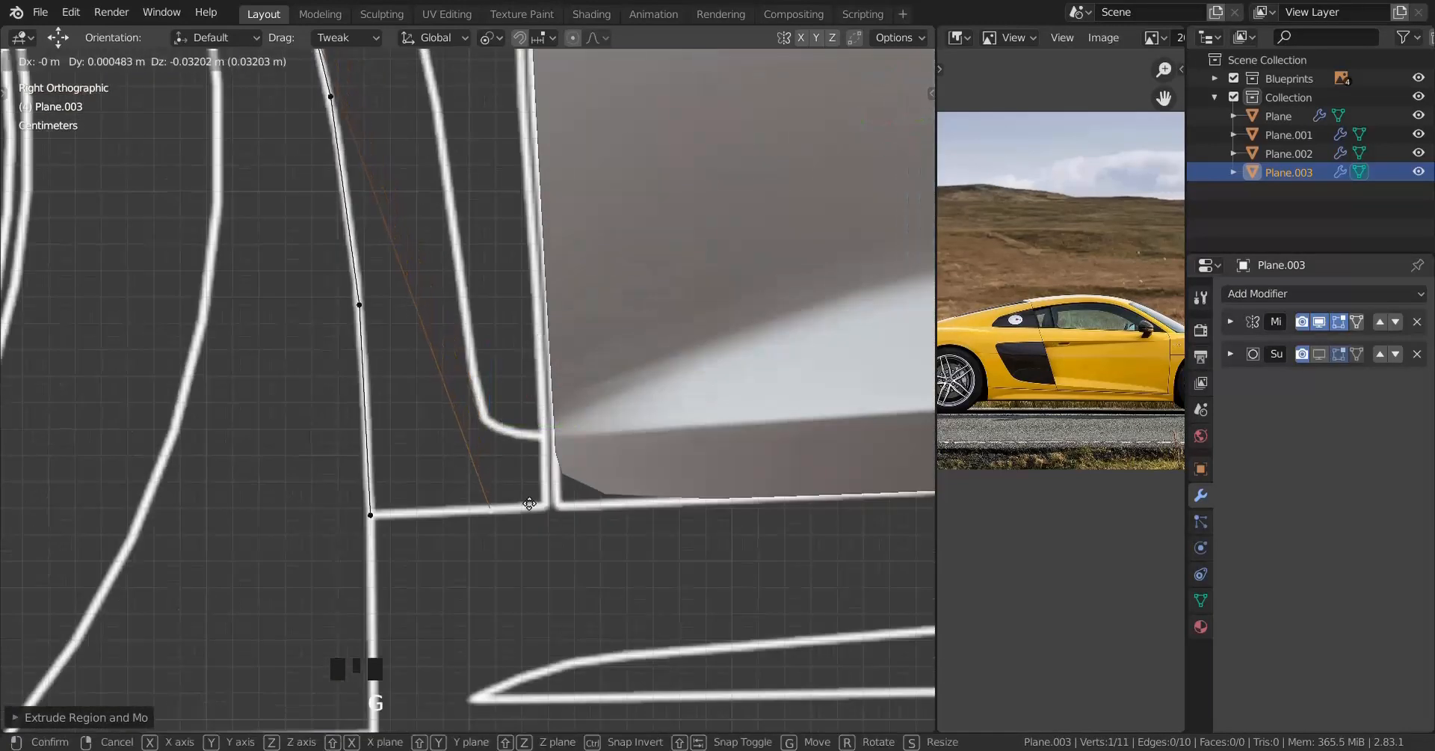
left_click(531, 507)
Step: Subdivide the new long edge between the wheel-side edge and the door with five loop cuts
scroll(474, 433, "down", 5)
middle_click_drag(474, 433, 455, 511, "shift")
key("ctrl+r")
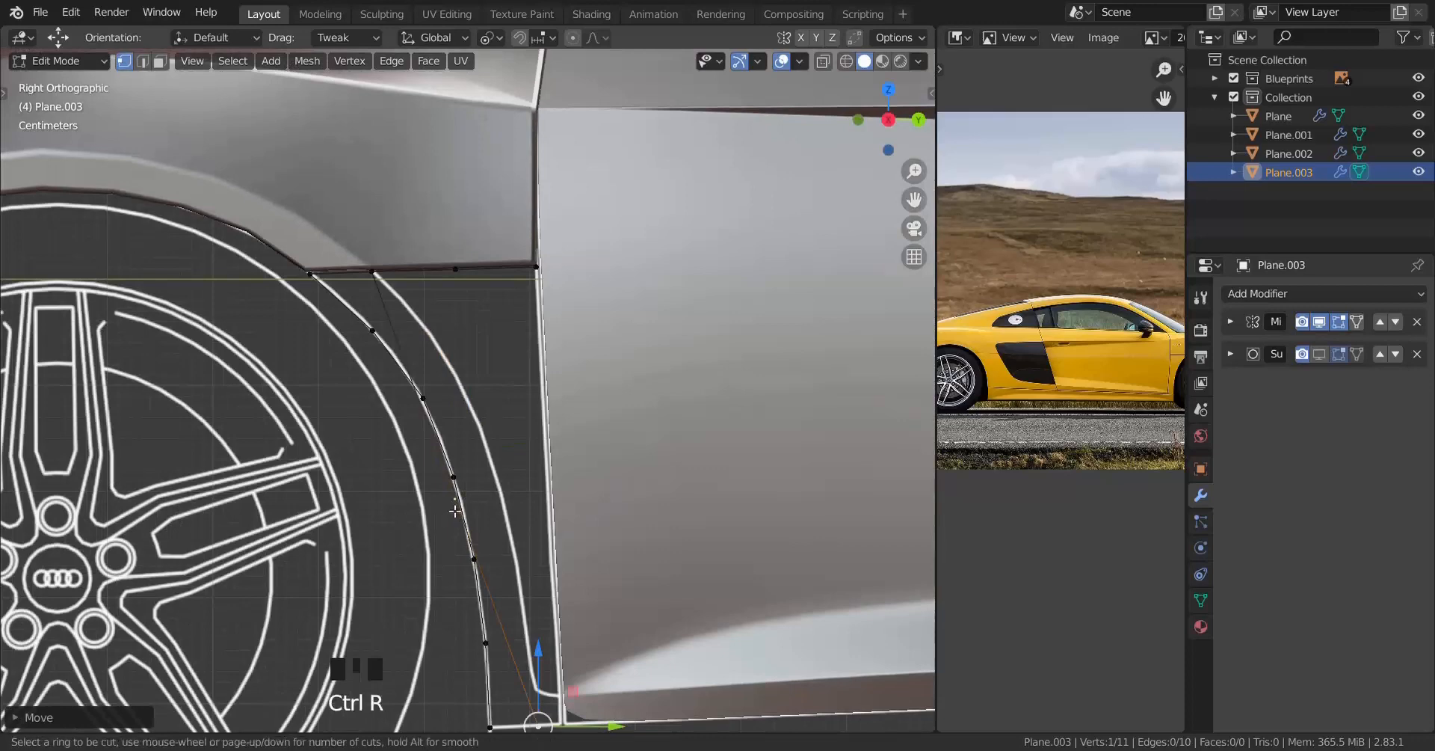
key("5")
left_click(455, 511)
scroll(408, 350, "up", 2)
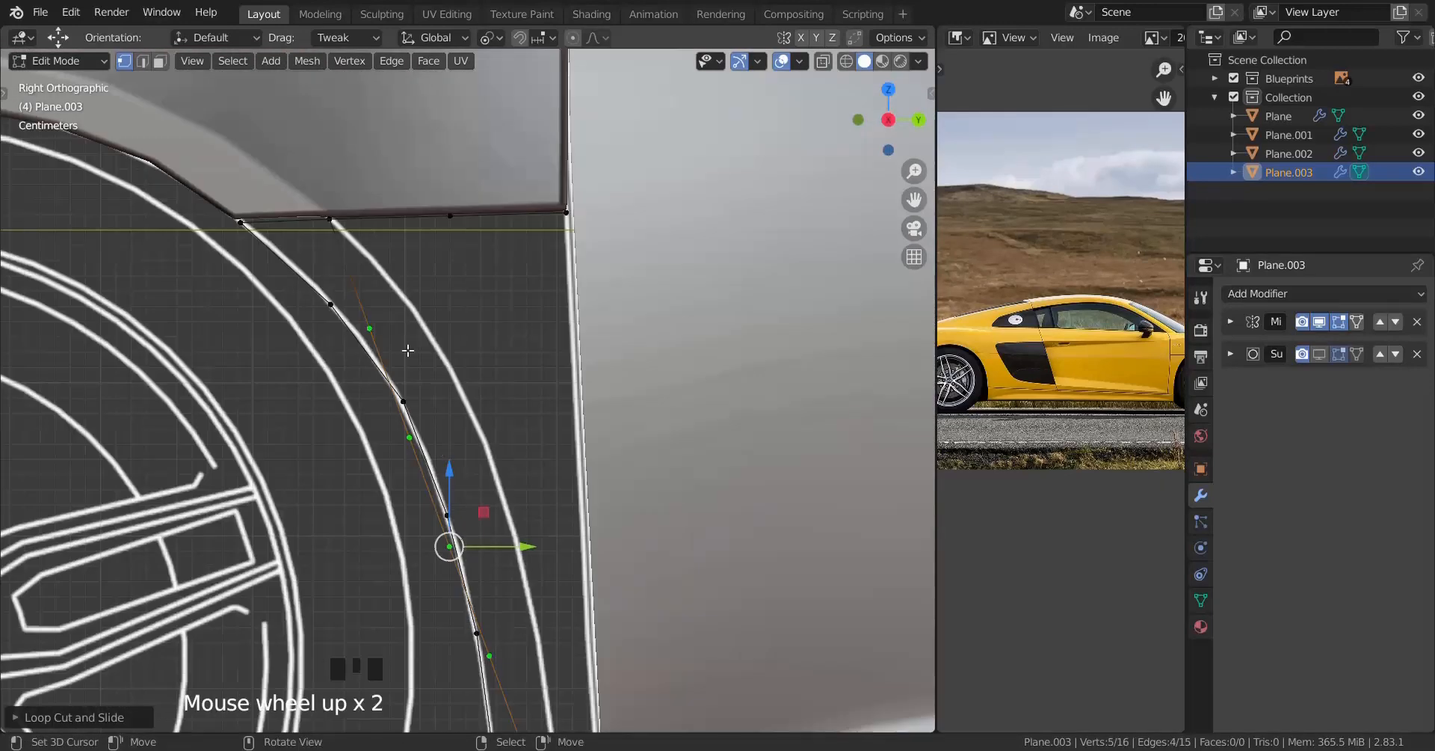
Step: Move the vertices of the second long edge onto the blueprint's inner curve running toward the door's lower corner
right_click(395, 321)
key("g")
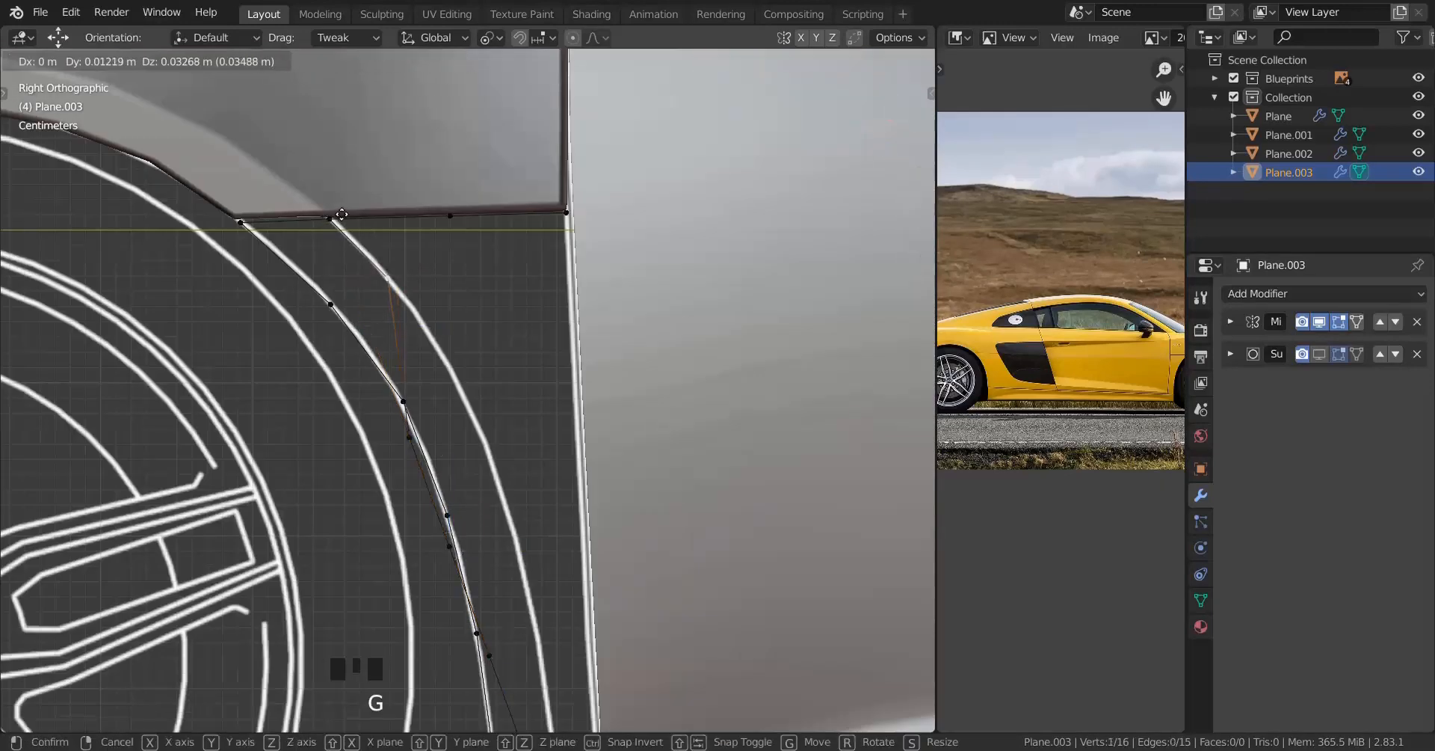
middle_click_drag(391, 279, 321, 144, "shift")
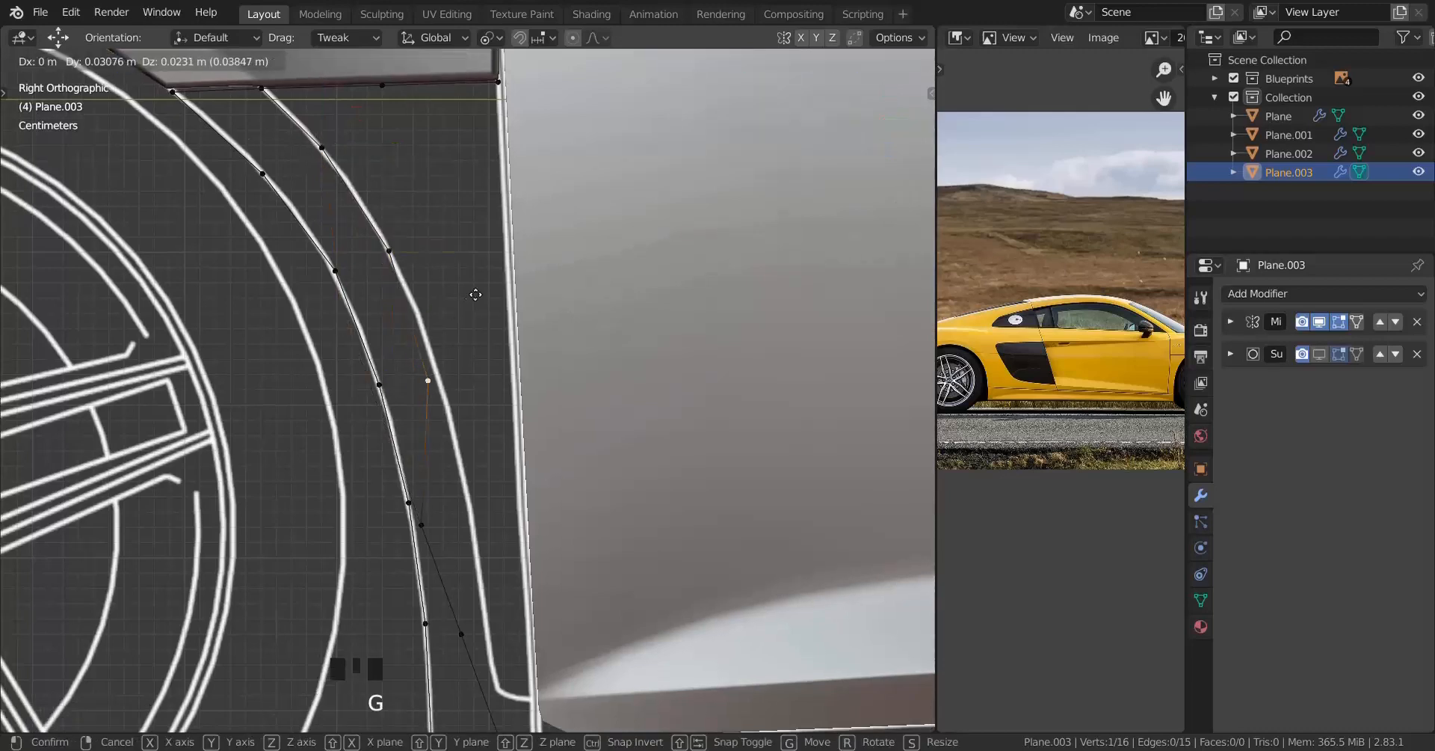
left_click(483, 279)
middle_click_drag(469, 448, 466, 264, "shift")
right_click(450, 336)
key("g")
left_click(532, 434)
Step: Align the lowest vertex of the second long edge along X with its partner on the wheel-side edge
scroll(412, 502, "up", 2)
middle_click_drag(494, 460, 406, 500)
scroll(483, 586, "up", 1)
right_click(439, 587, "shift")
scroll(439, 538, "down", 1)
key("s")
key("x")
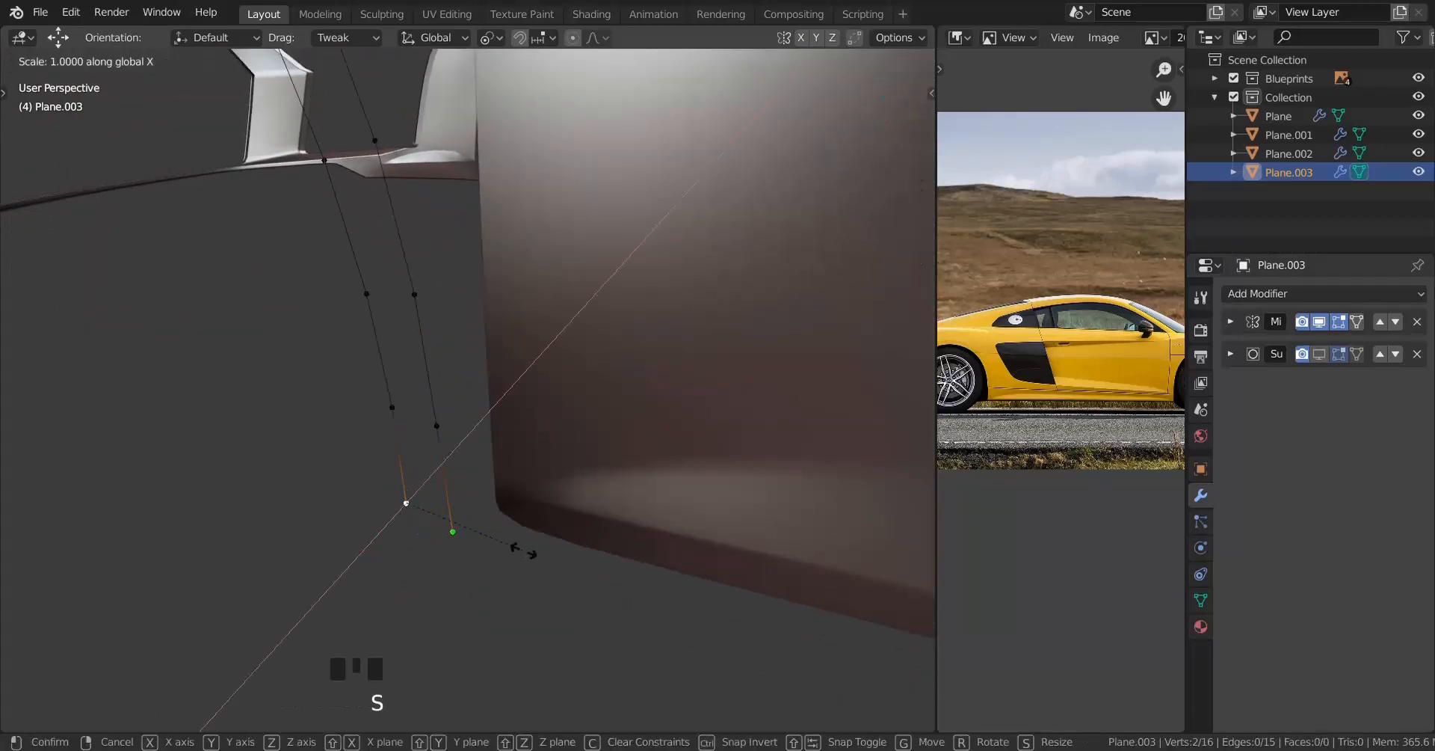
left_click(525, 554)
Step: Repeat the X alignment for the remaining vertex pairs up the two long edges
middle_click_drag(529, 556, 455, 572, "shift")
right_click(458, 516)
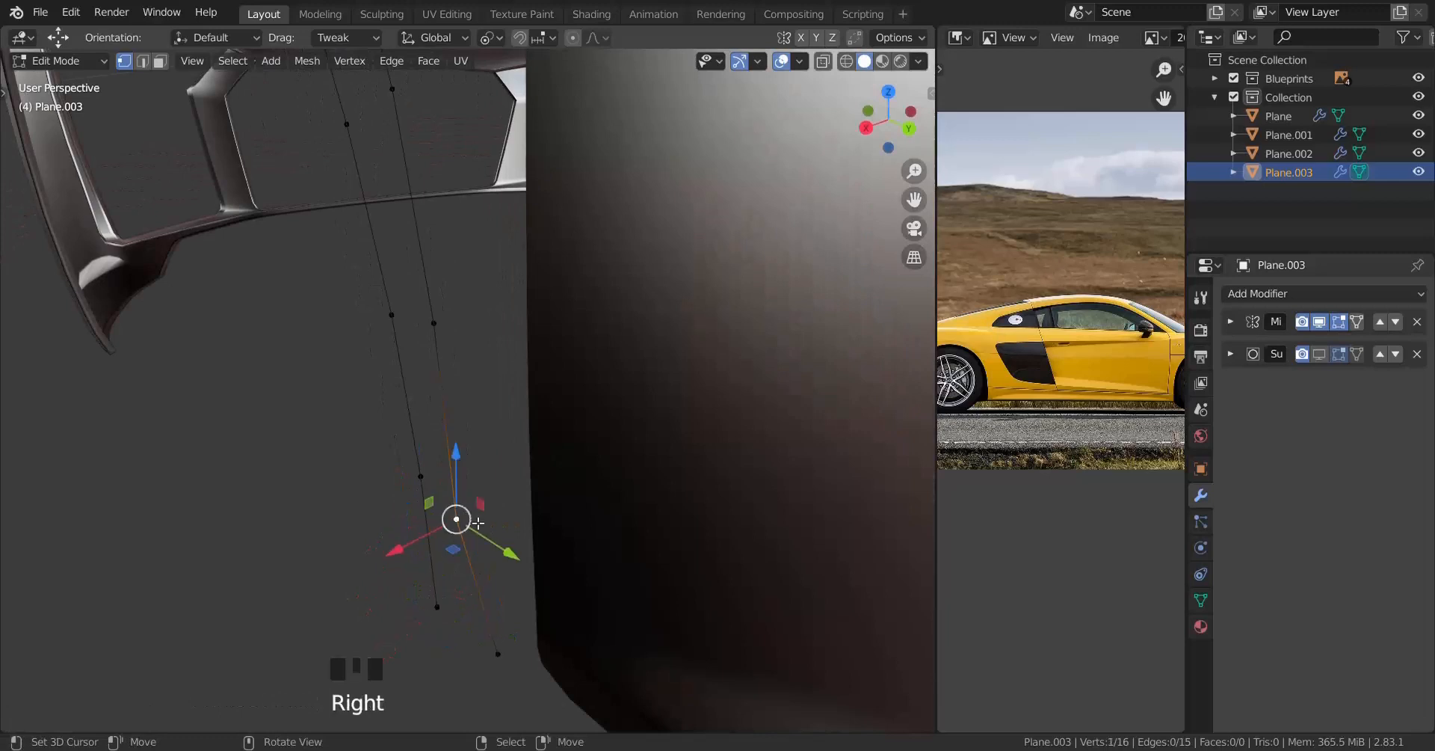
right_click(466, 496, "shift")
right_click(435, 340)
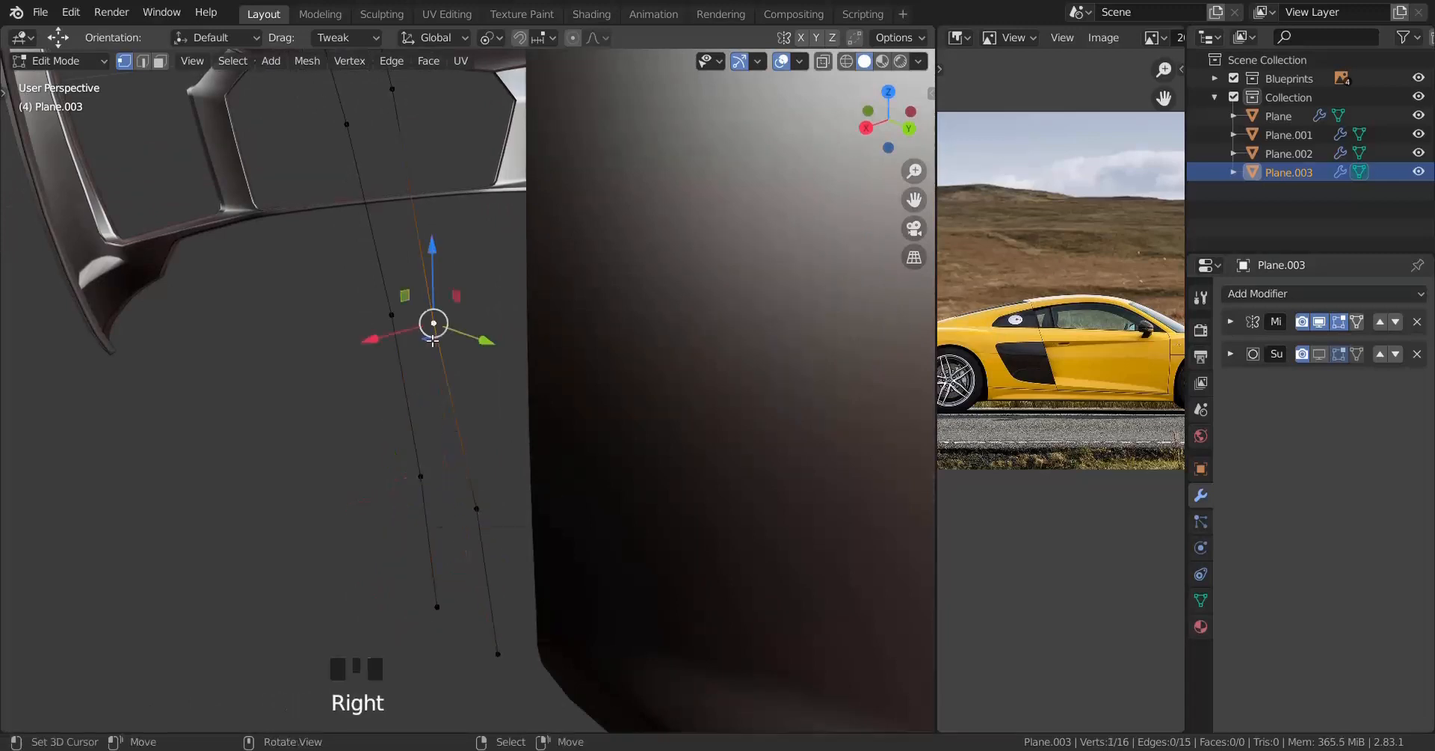
right_click(392, 317, "shift")
middle_click_drag(392, 317, 482, 592, "shift")
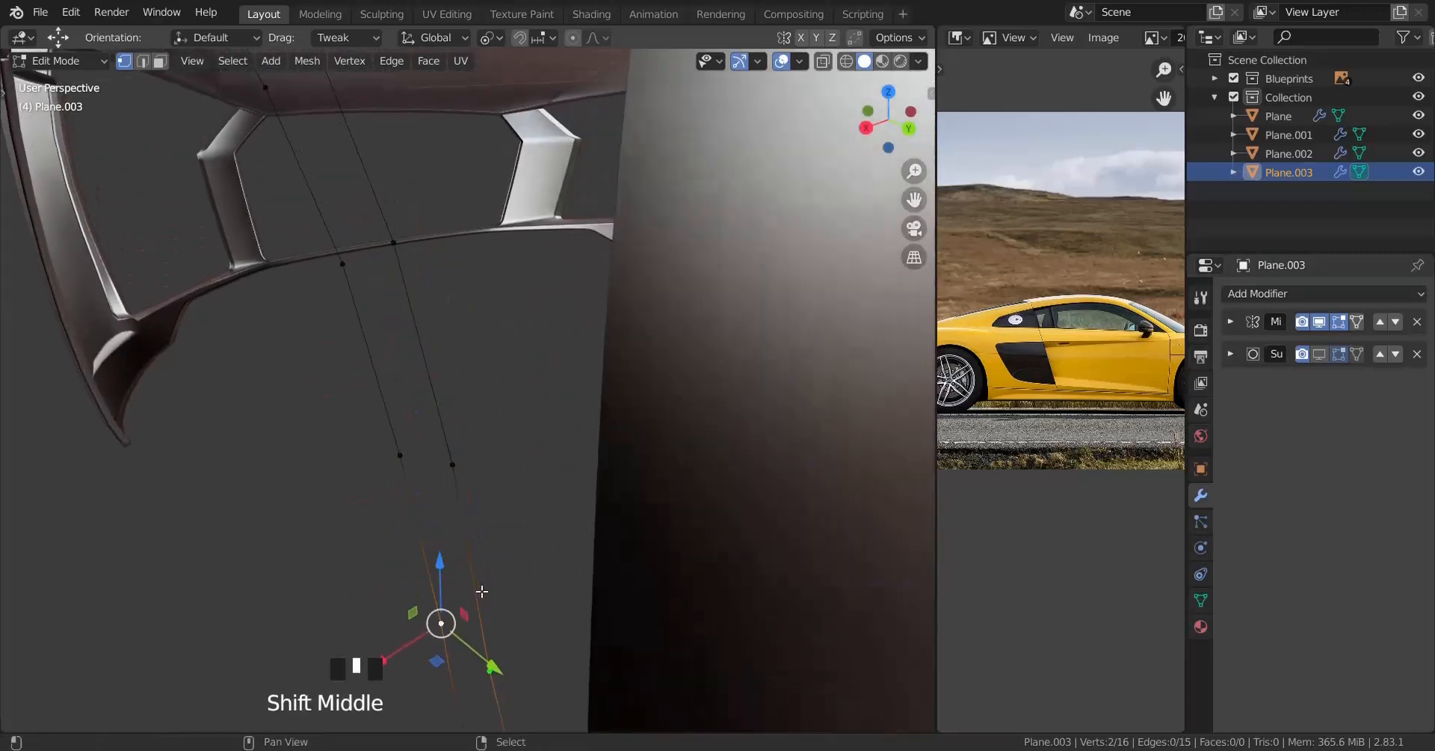
right_click(454, 480)
right_click(407, 462, "shift")
middle_click_drag(526, 484, 548, 554, "shift")
key("shift+r")
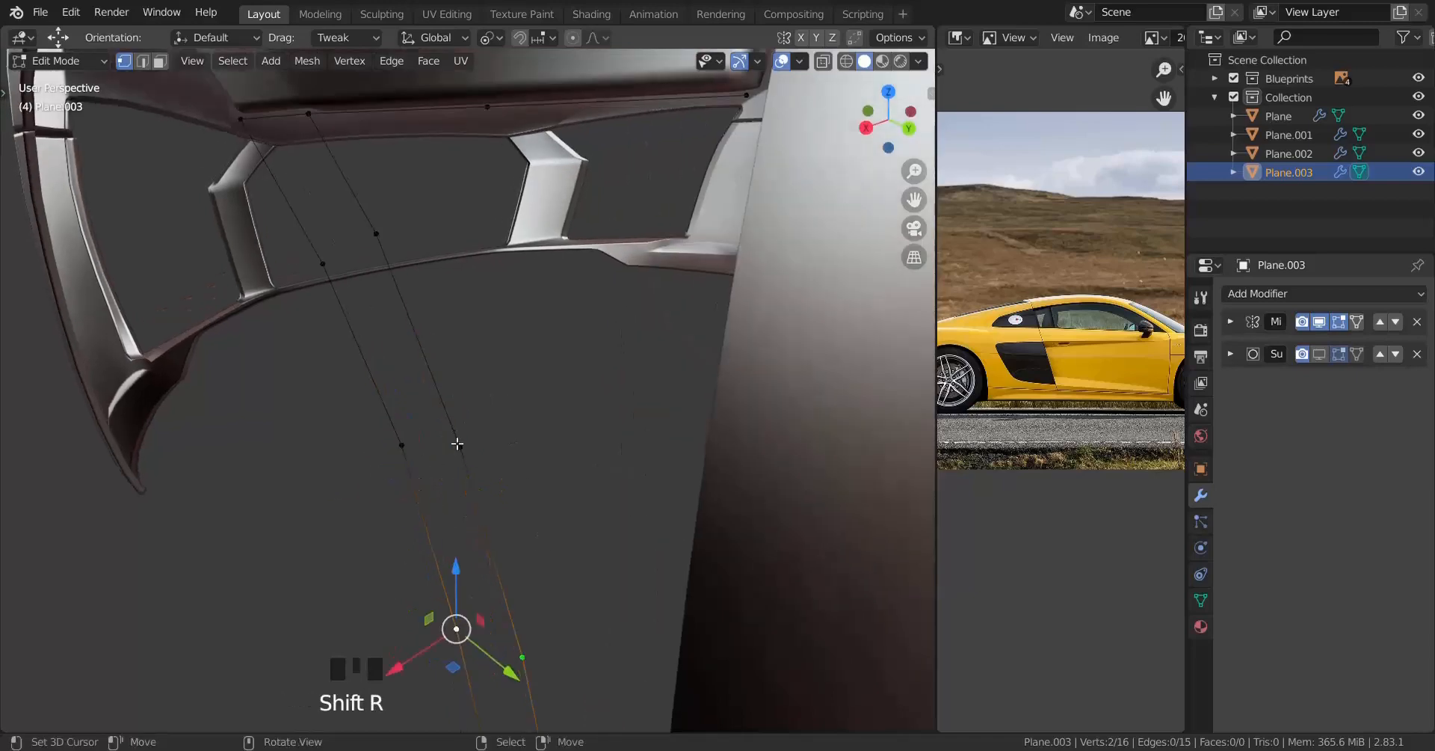
right_click(457, 444)
right_click(402, 446, "shift")
middle_click_drag(402, 446, 531, 518, "shift")
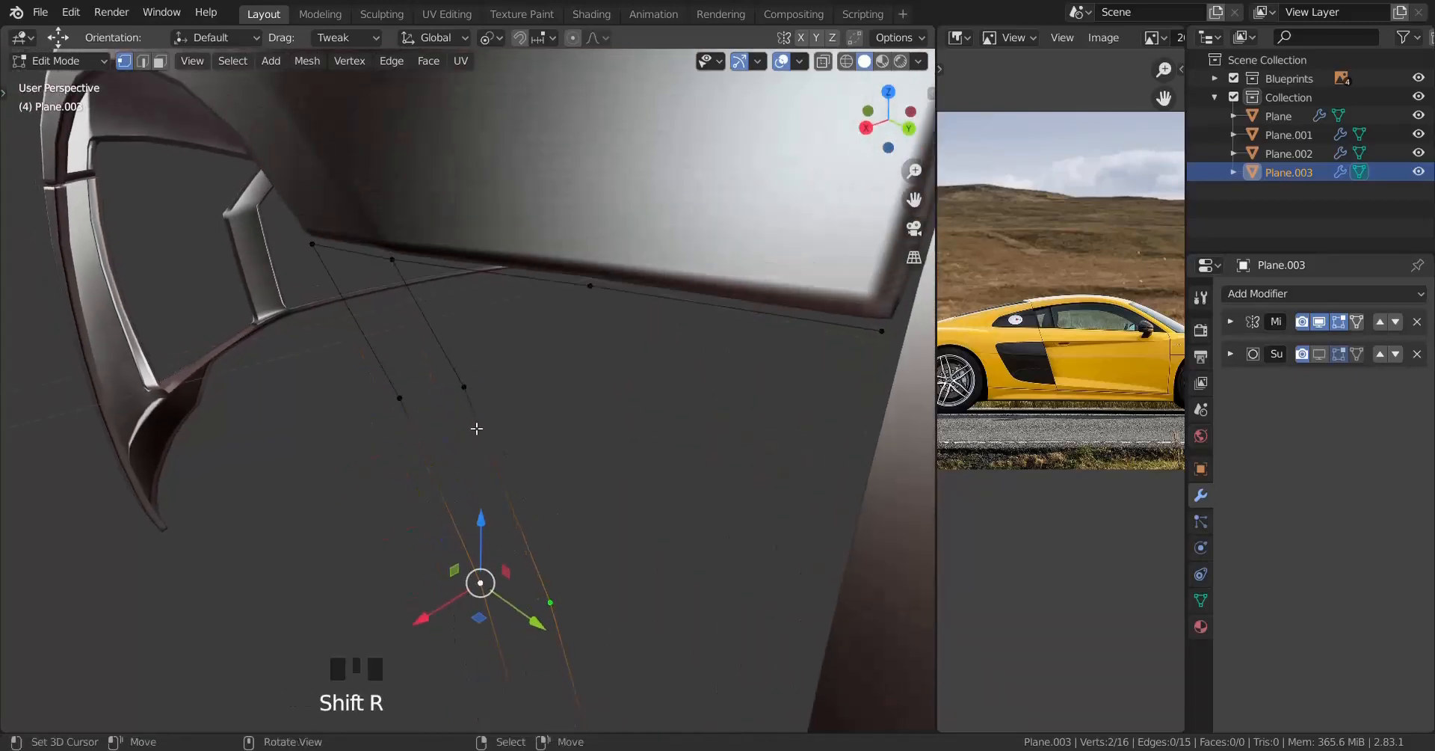
right_click(464, 387)
right_click(400, 398, "shift")
key("shift+r")
Step: Fill the gap between the two long edges with faces from the upper strip down to the bottom line
middle_click_drag(400, 398, 460, 321)
right_click(382, 237, "shift")
right_click(436, 234, "shift")
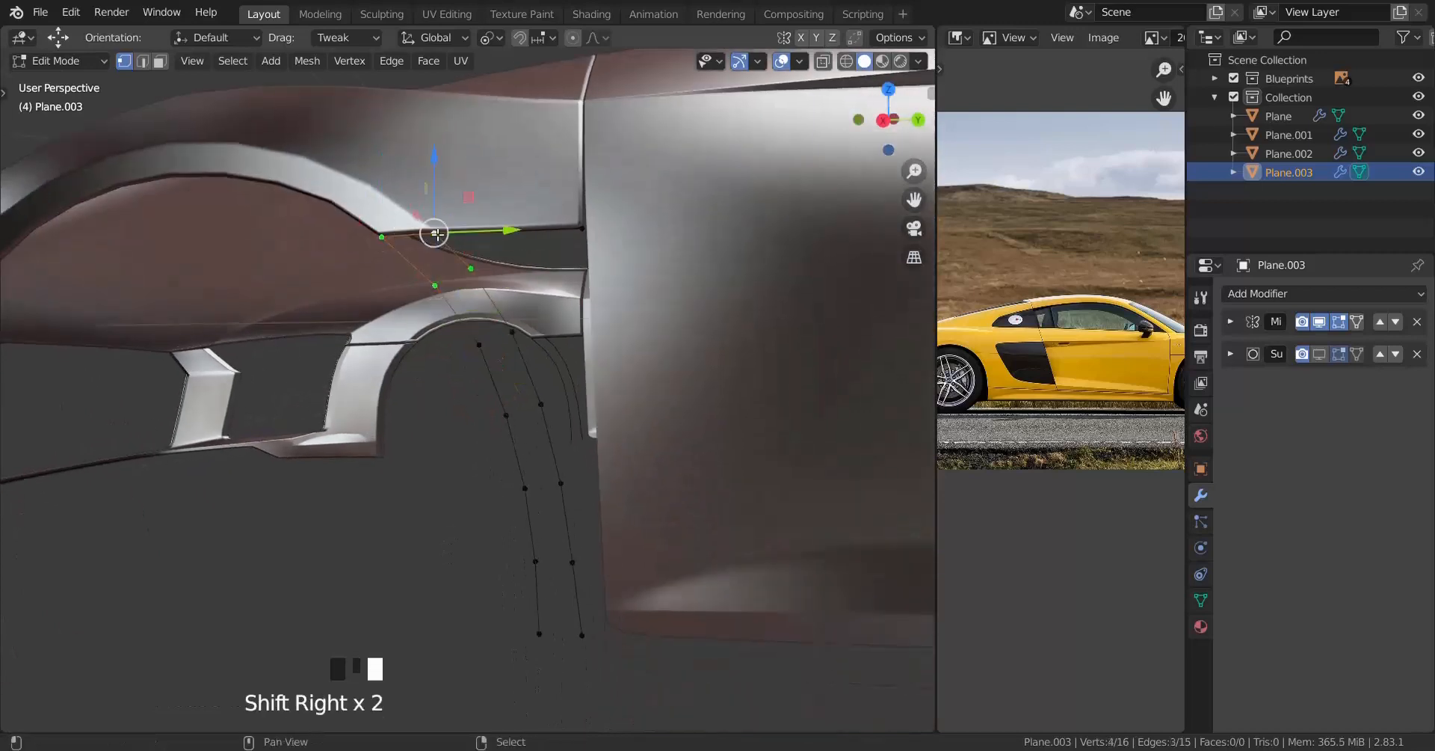
key("f")
right_click(437, 285)
right_click(470, 269, "shift")
middle_click_drag(537, 425, 509, 376, "shift")
key("f")
key("f")
key("f")
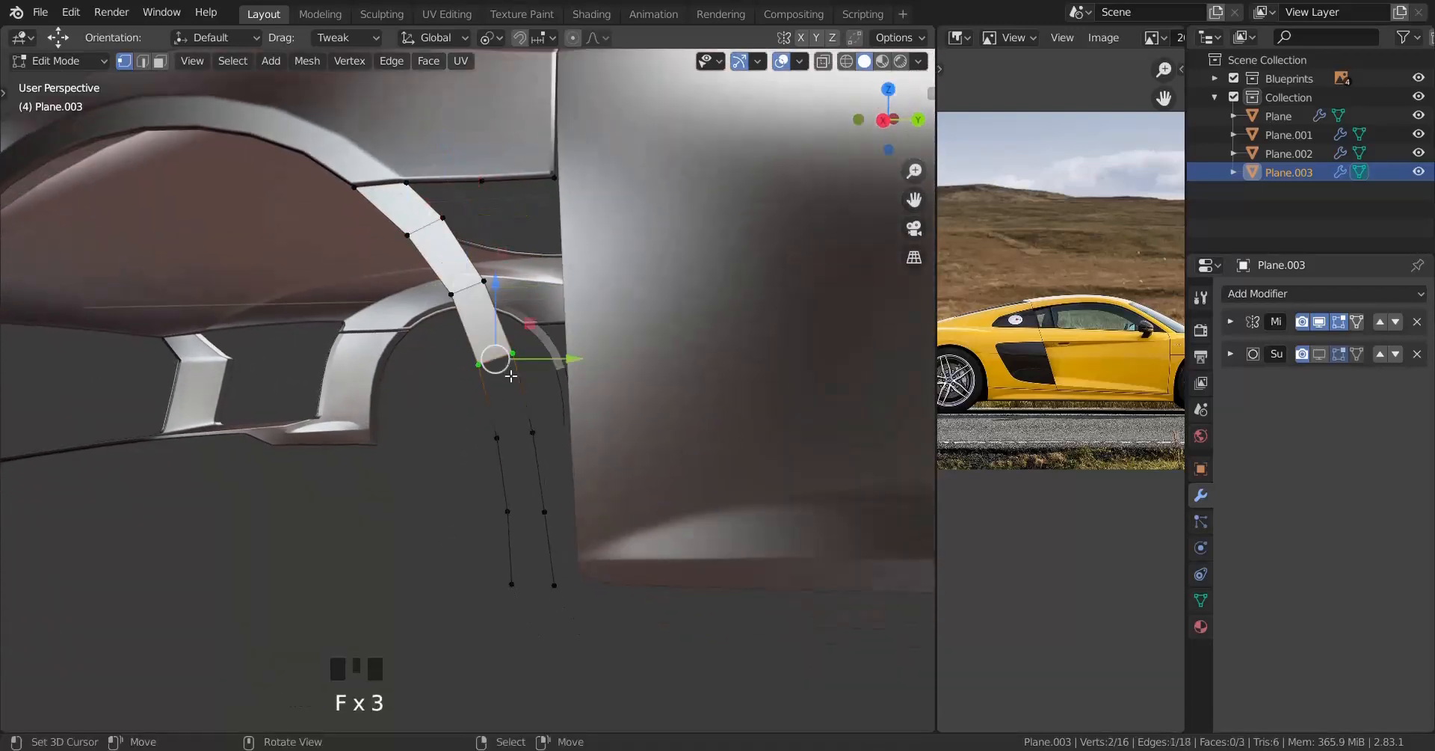
key("f")
key("f")
key("f")
key("f")
Step: Slide the strip's door-side bottom vertex slightly along the bottom edge toward the wheel arch
key("KP_3")
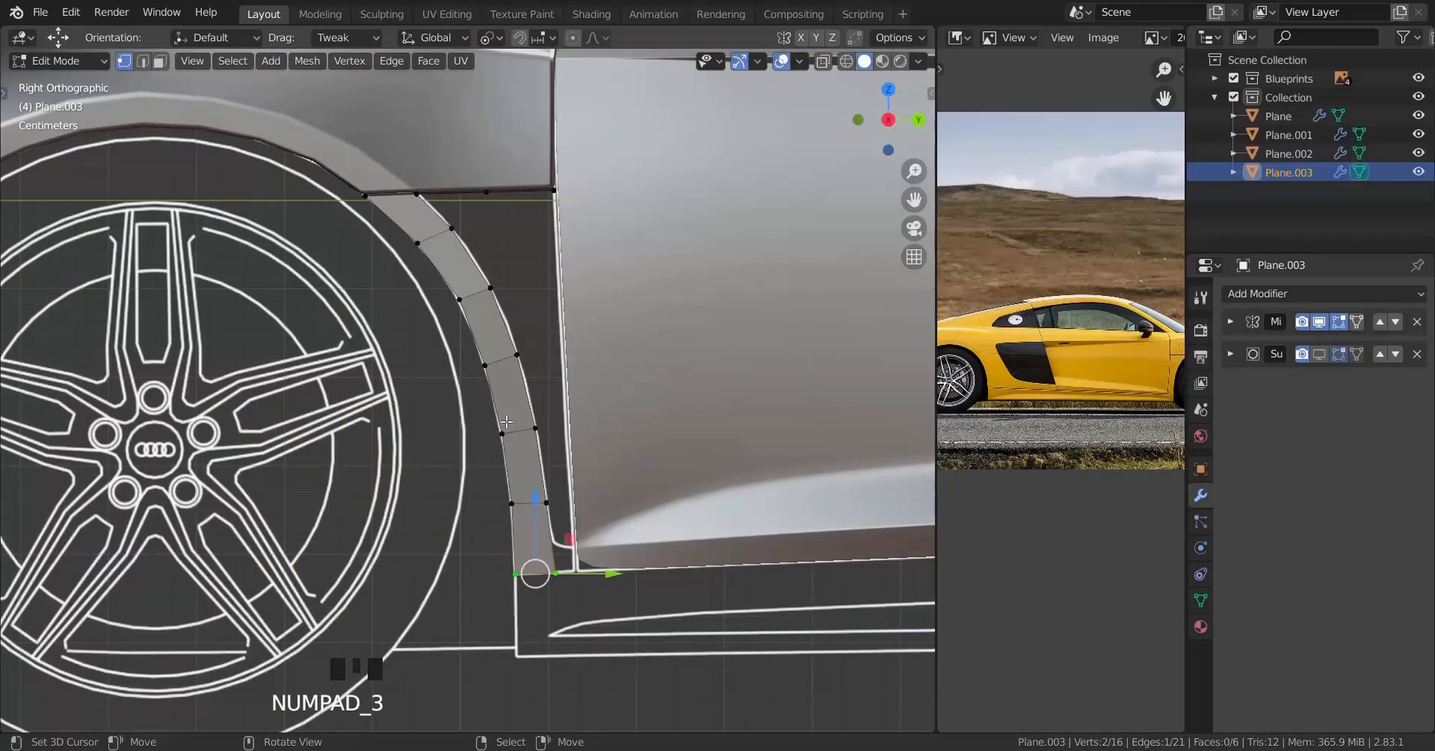
scroll(613, 643, "up", 2)
middle_click_drag(620, 651, 553, 433, "shift")
scroll(575, 479, "up", 4)
right_click(565, 475)
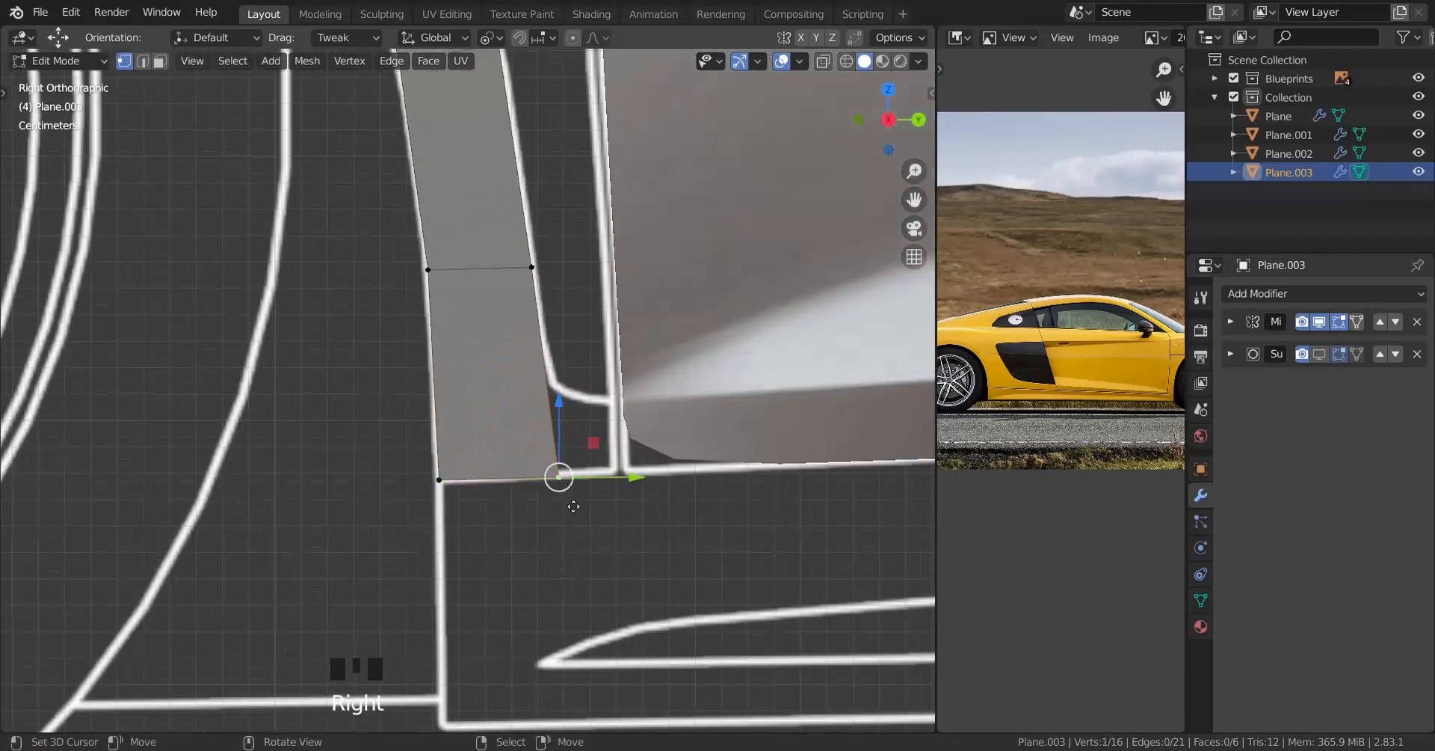
key("g")
key("g")
left_click(486, 487)
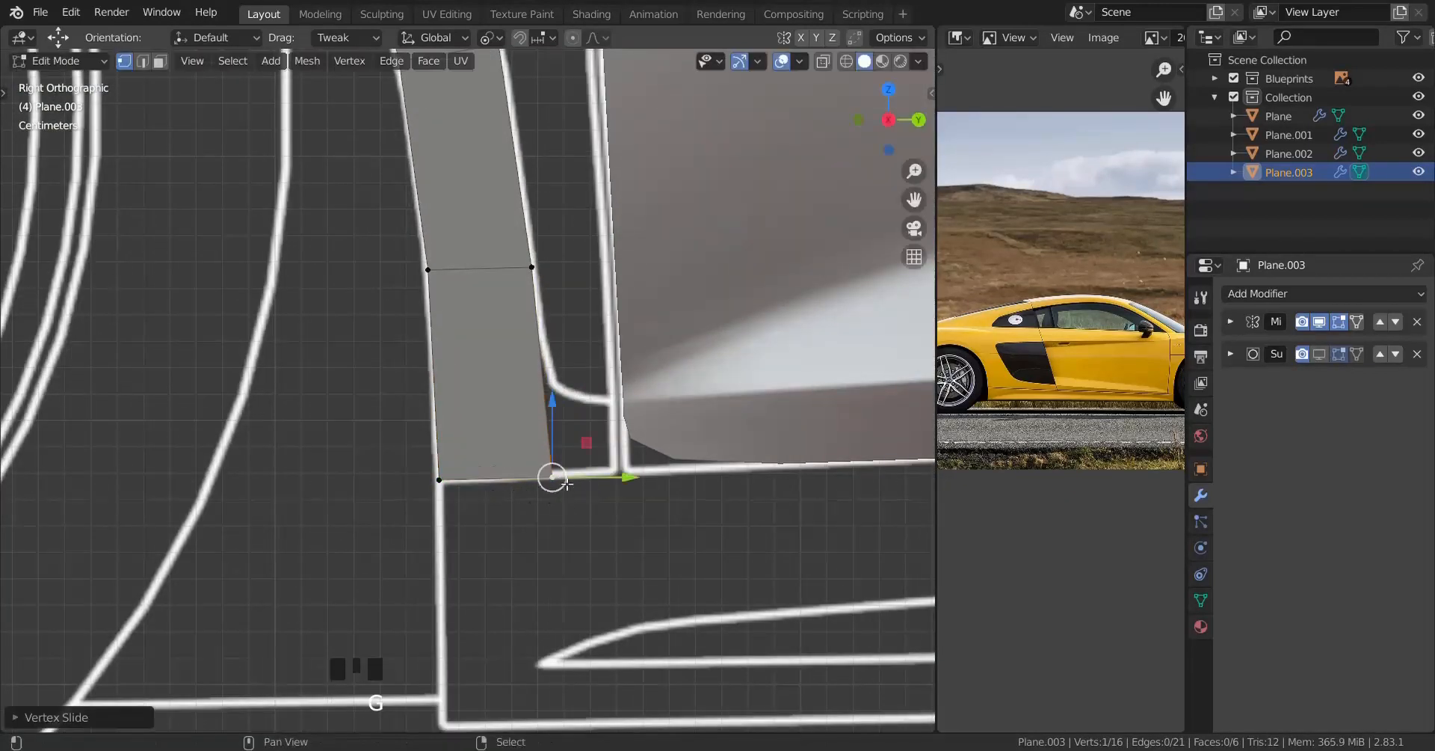
Step: Add a loop cut across the strip's lowest face, level with the lower corner of the blueprint's inner curve
scroll(618, 359, "up", 2)
right_click(525, 527)
key("ctrl+r")
left_click(520, 394)
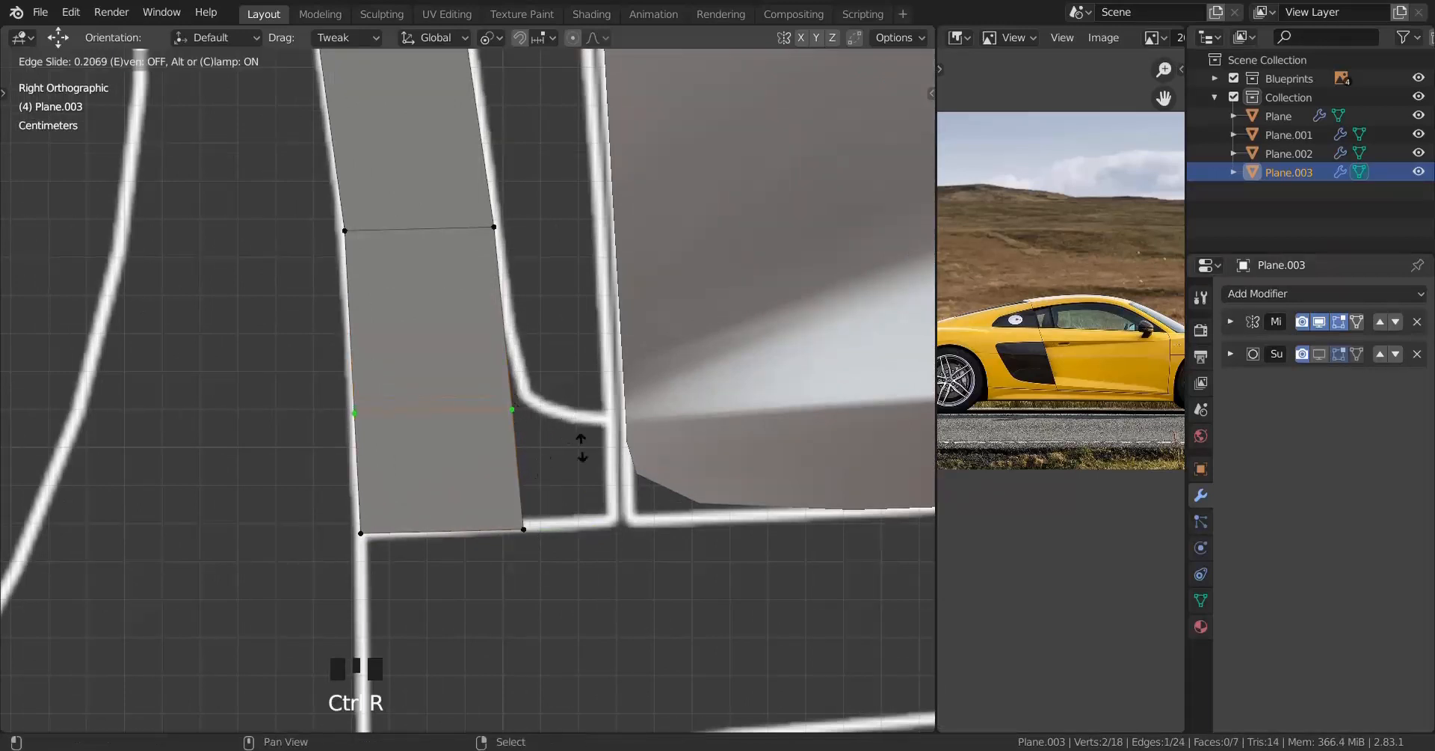
left_click(599, 475)
Step: Extrude the lowest door-side edge to the door gap and fit its bottom vertex to the blueprint corner
right_click(513, 411)
right_click(523, 527, "shift")
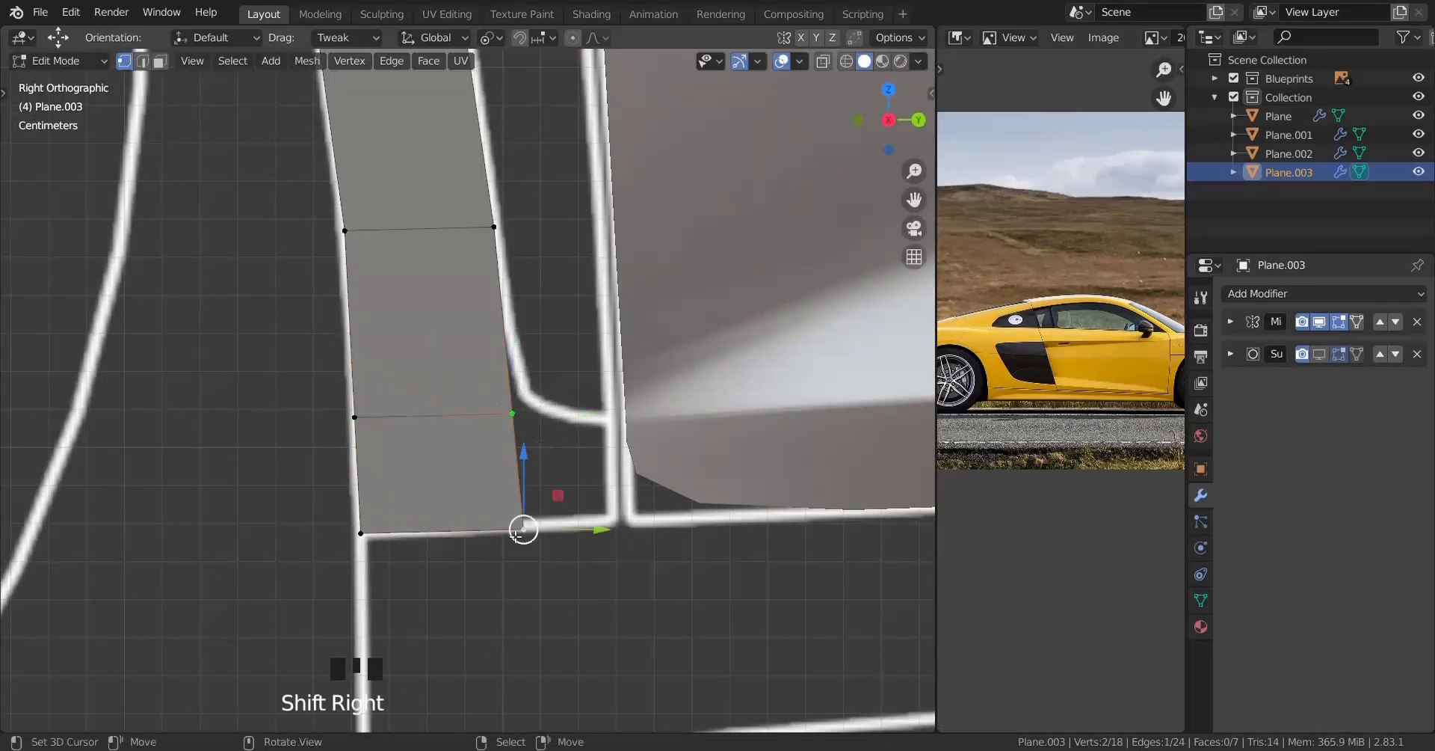
key("e")
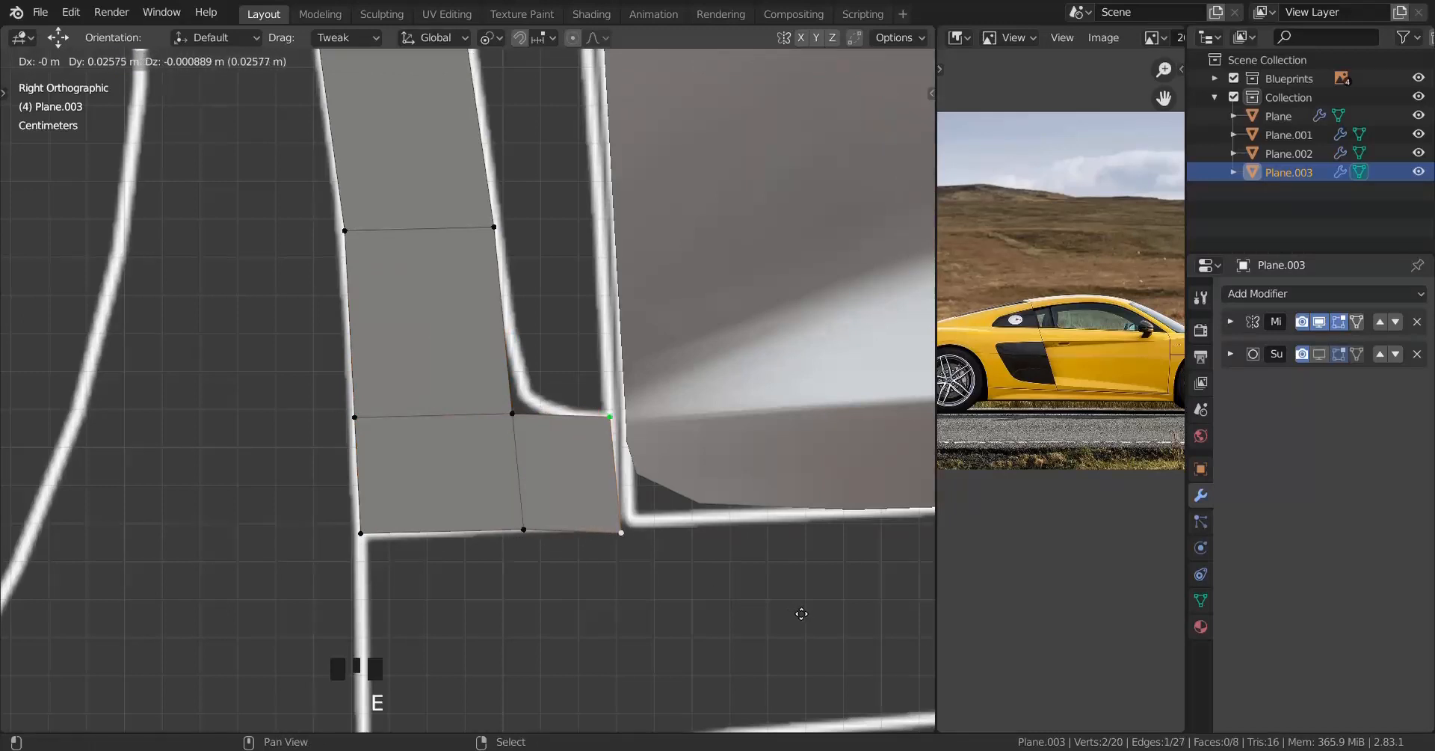
left_click(821, 617)
right_click(620, 530)
key("g")
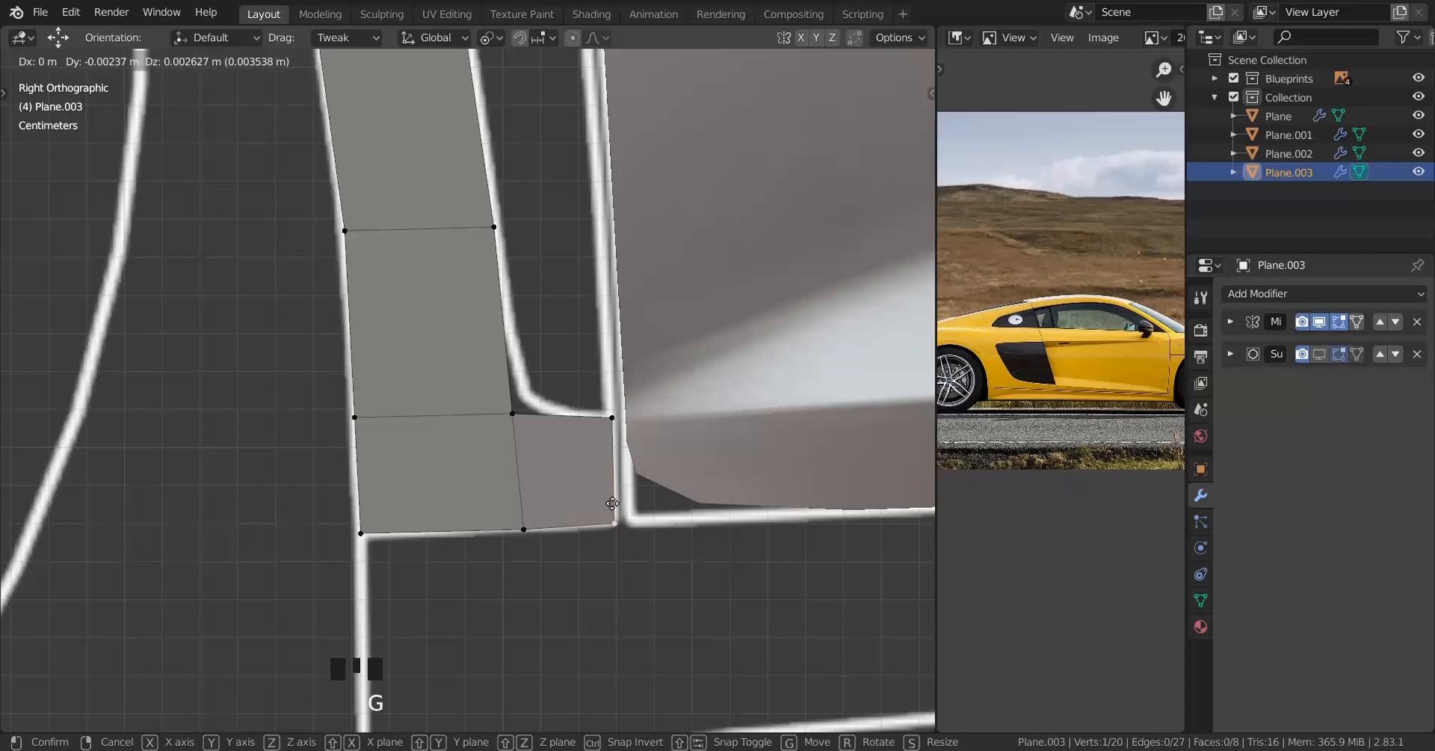
left_click(612, 503)
Step: Move the two new door-side vertices along X toward the door's lower corner in the front view
right_click(612, 417, "shift")
key("KP_1")
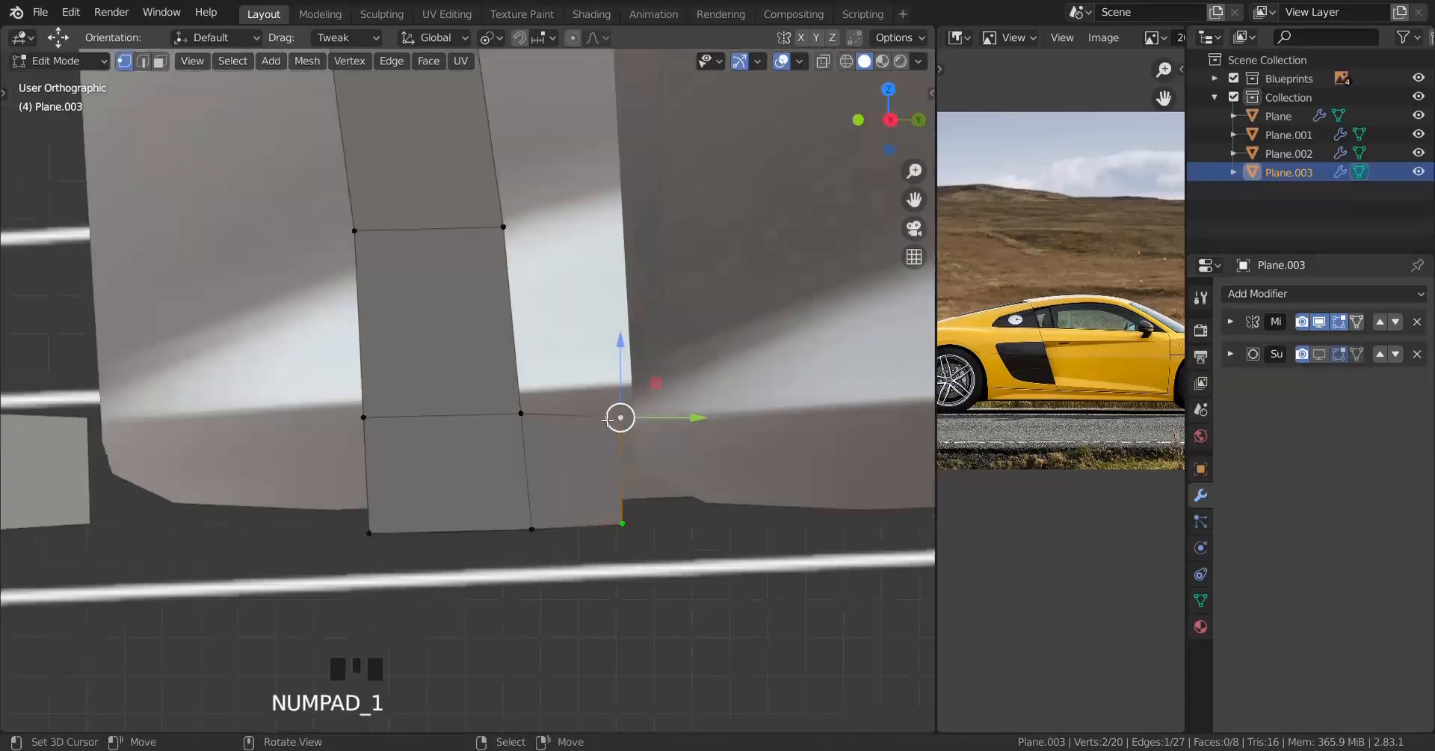
scroll(687, 501, "up", 4)
scroll(555, 439, "up", 2)
key("z")
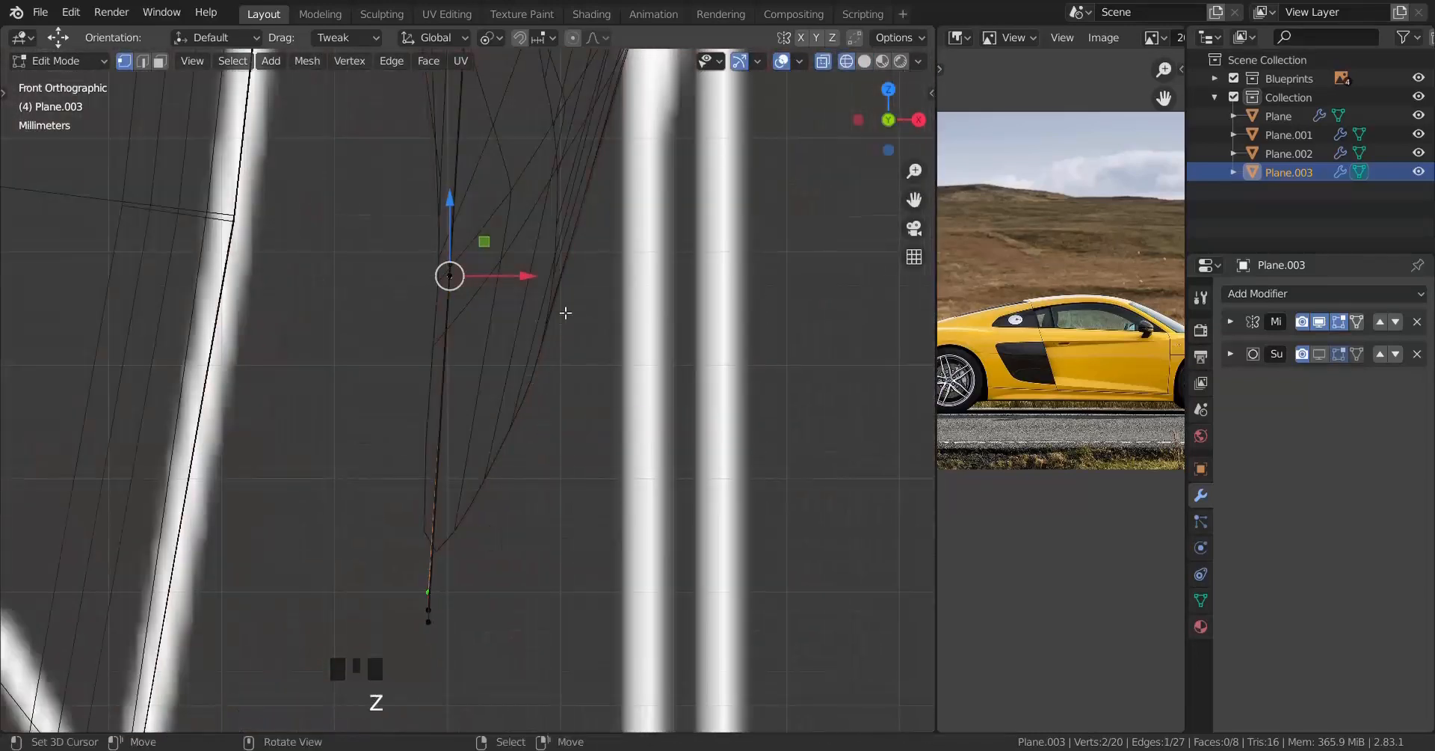
left_click_drag(532, 288, 442, 256)
scroll(448, 336, "down", 6)
mouse_move(449, 336)
middle_mouse_down()
mouse_move(305, 433)
mouse_move(344, 441)
middle_mouse_up()
key("z")
left_click(711, 424)
middle_click_drag(711, 424, 716, 385)
middle_click_drag(634, 410, 635, 473)
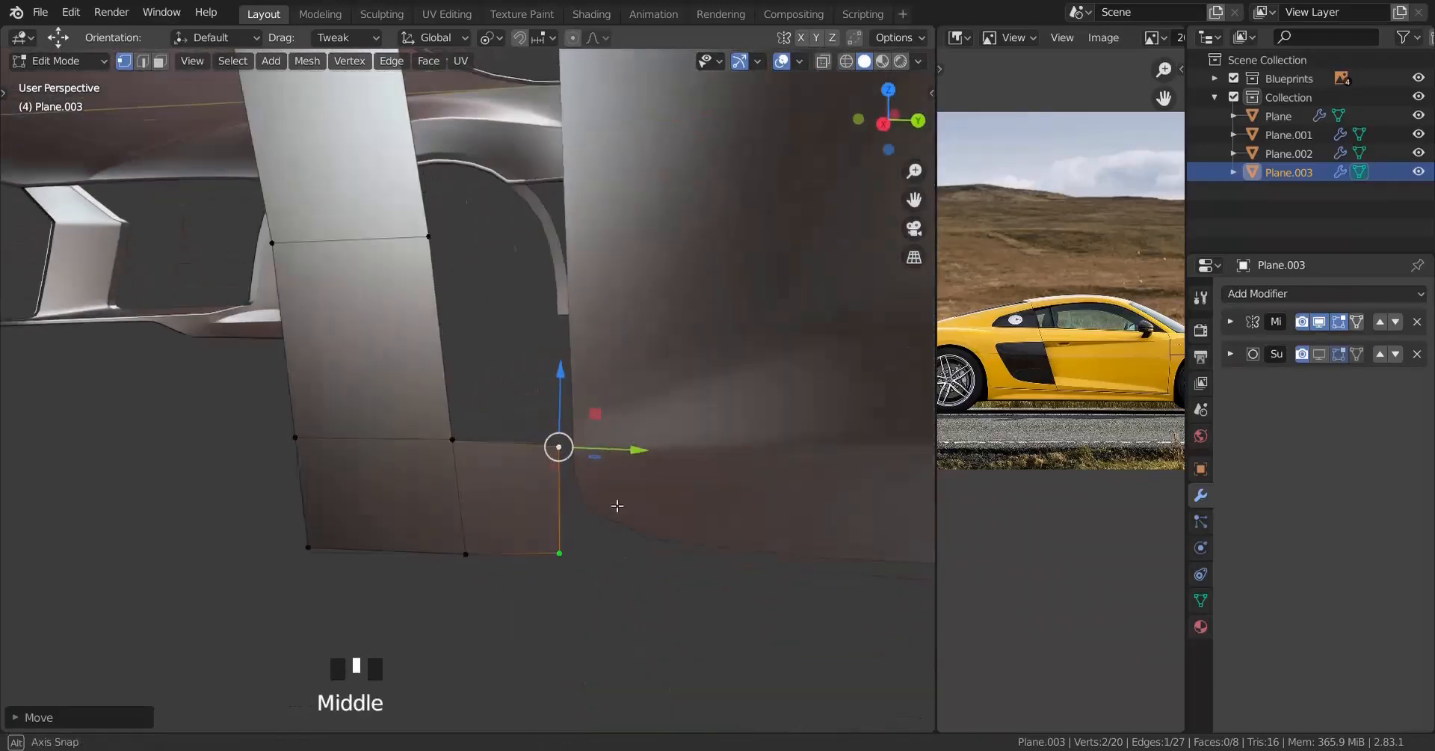
Step: Edit the fender panel together with the door and align the upper new corner vertex to the door edge along X
key("Tab")
left_click(635, 474, "shift")
key("Tab")
scroll(570, 489, "up", 2)
middle_click_drag(548, 513, 496, 442, "shift")
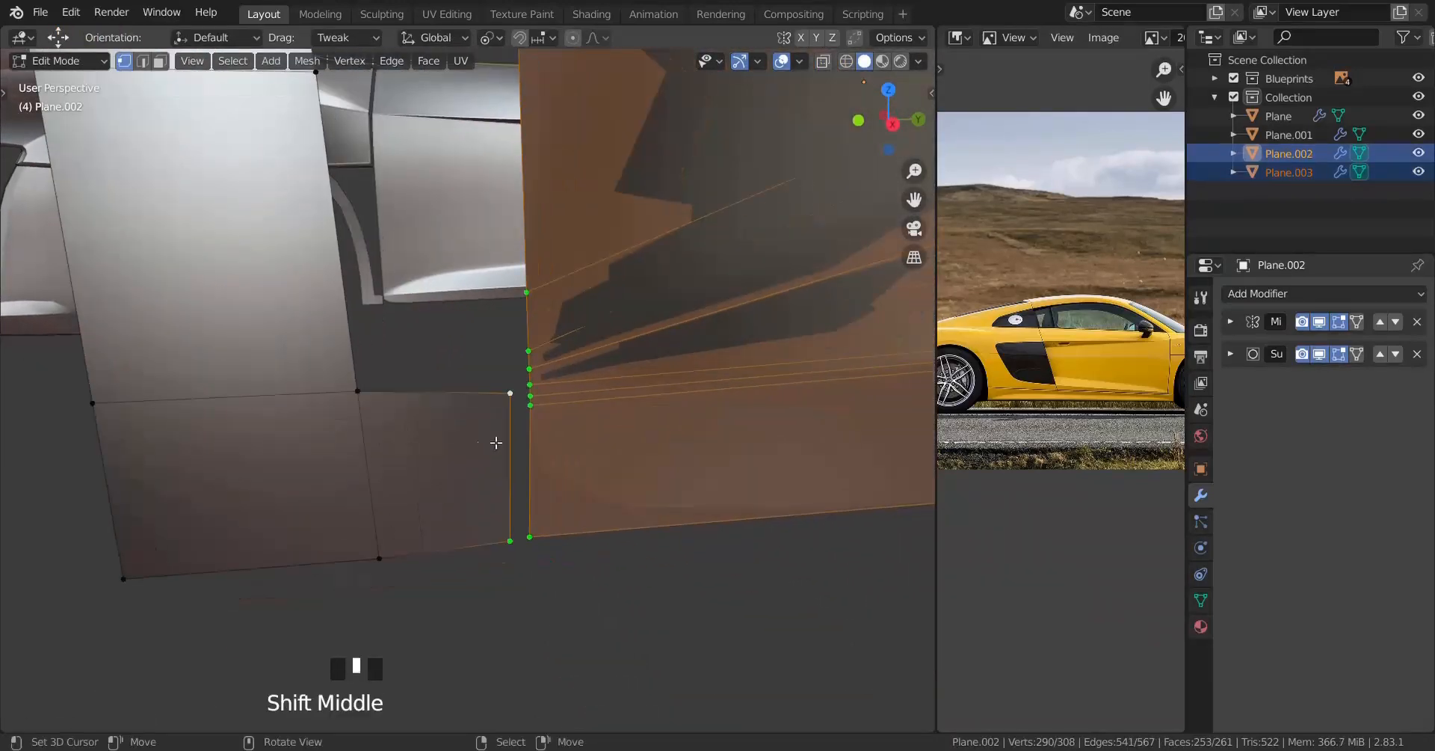
right_click(518, 403)
right_click(532, 394, "shift")
key("s")
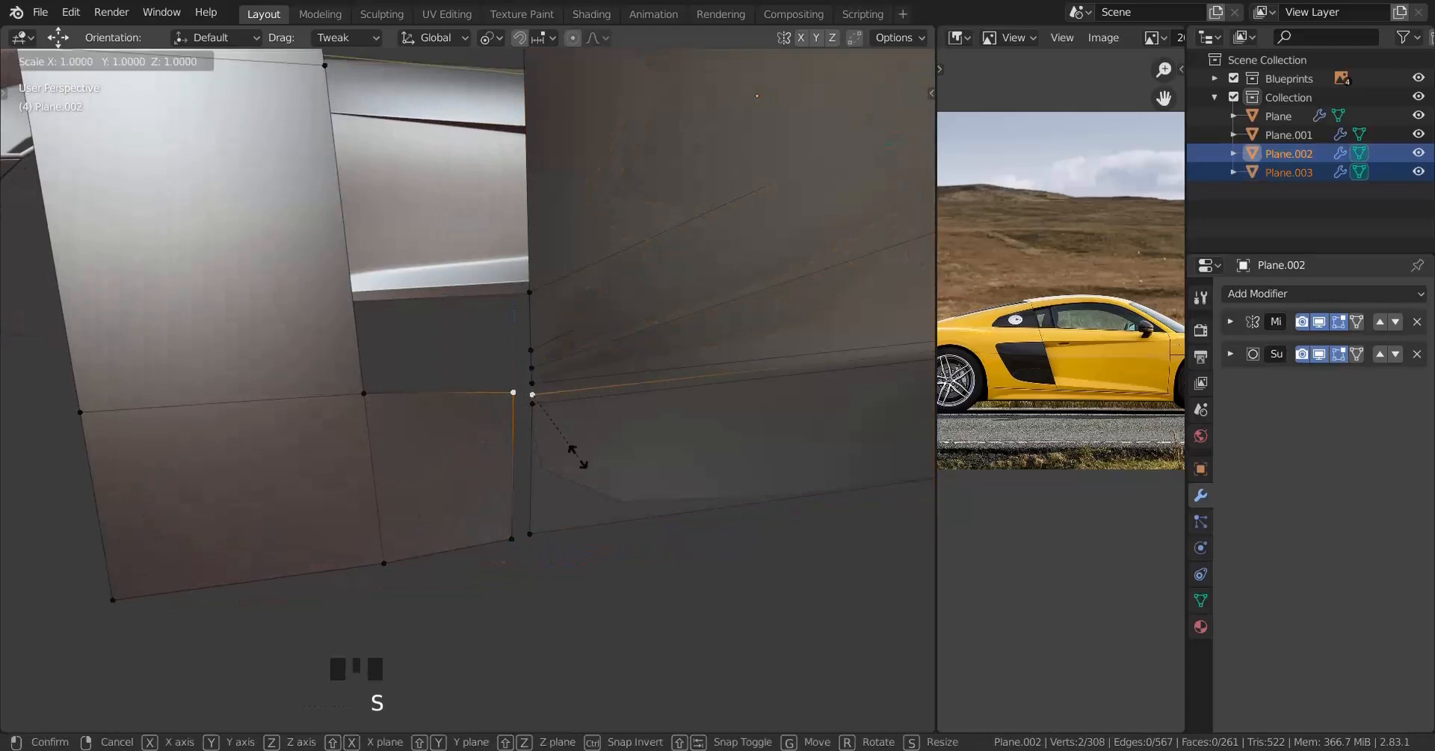
key("x")
left_click(580, 459)
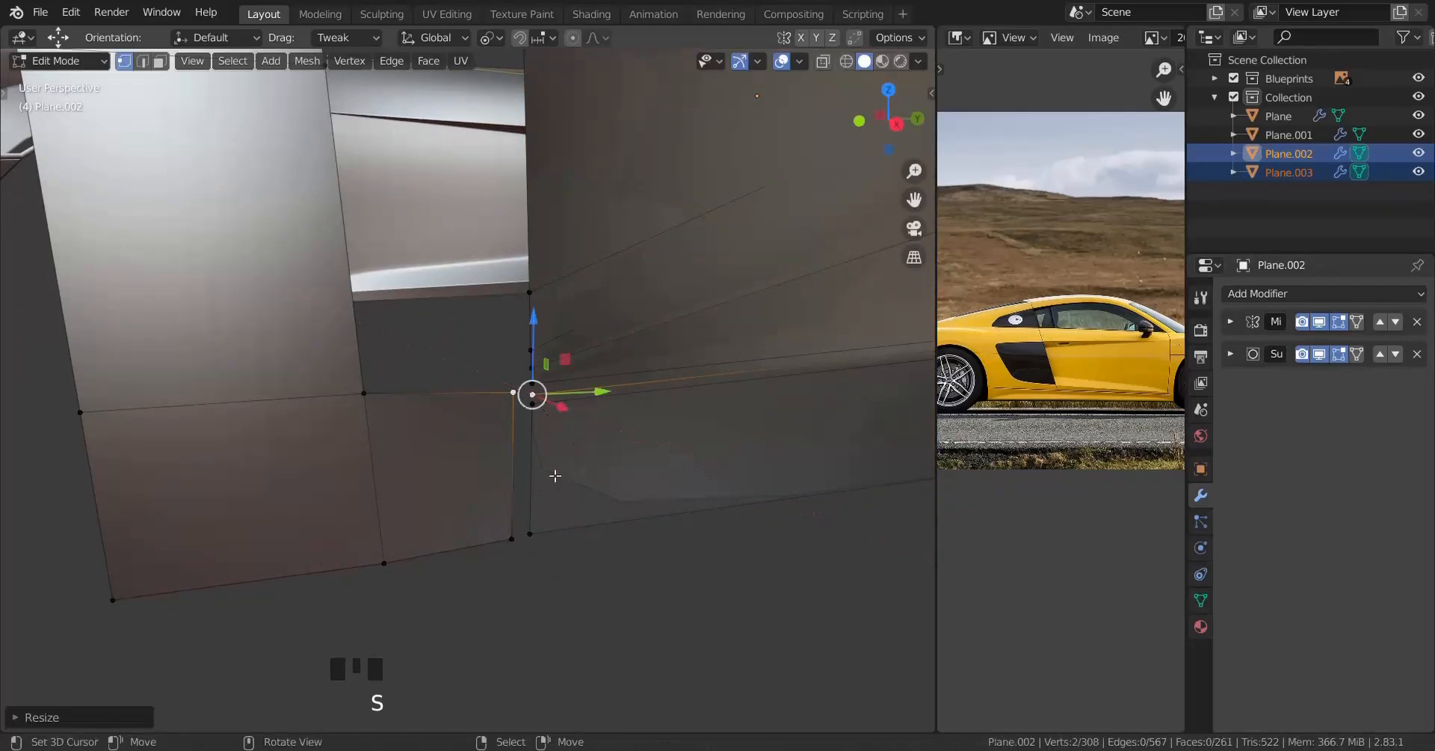
Step: Align the strip's bottom corner vertex along X with the door's bottom corner vertex
right_click(511, 539)
right_click(529, 533, "shift")
key("s")
key("x")
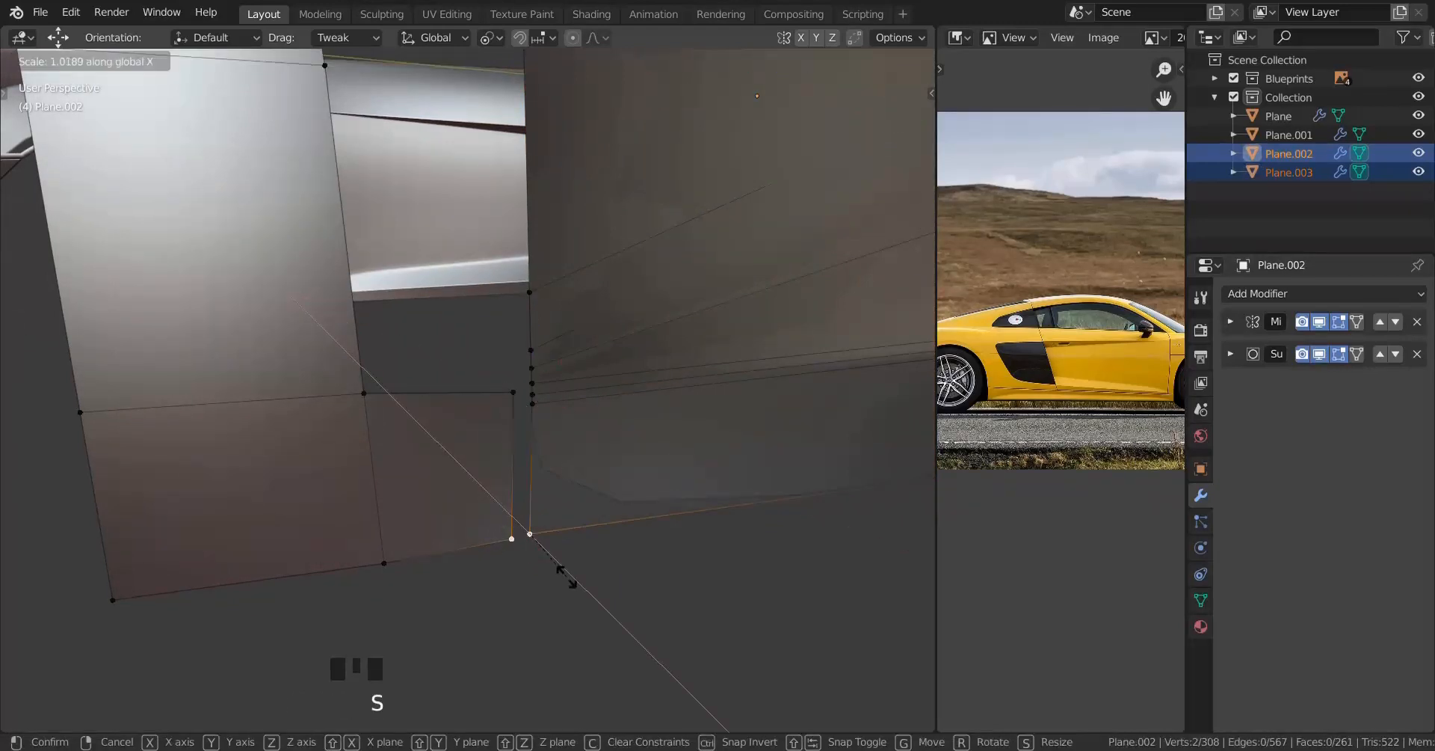
left_click(572, 582)
scroll(561, 350, "down", 2)
middle_click_drag(561, 350, 574, 427, "shift")
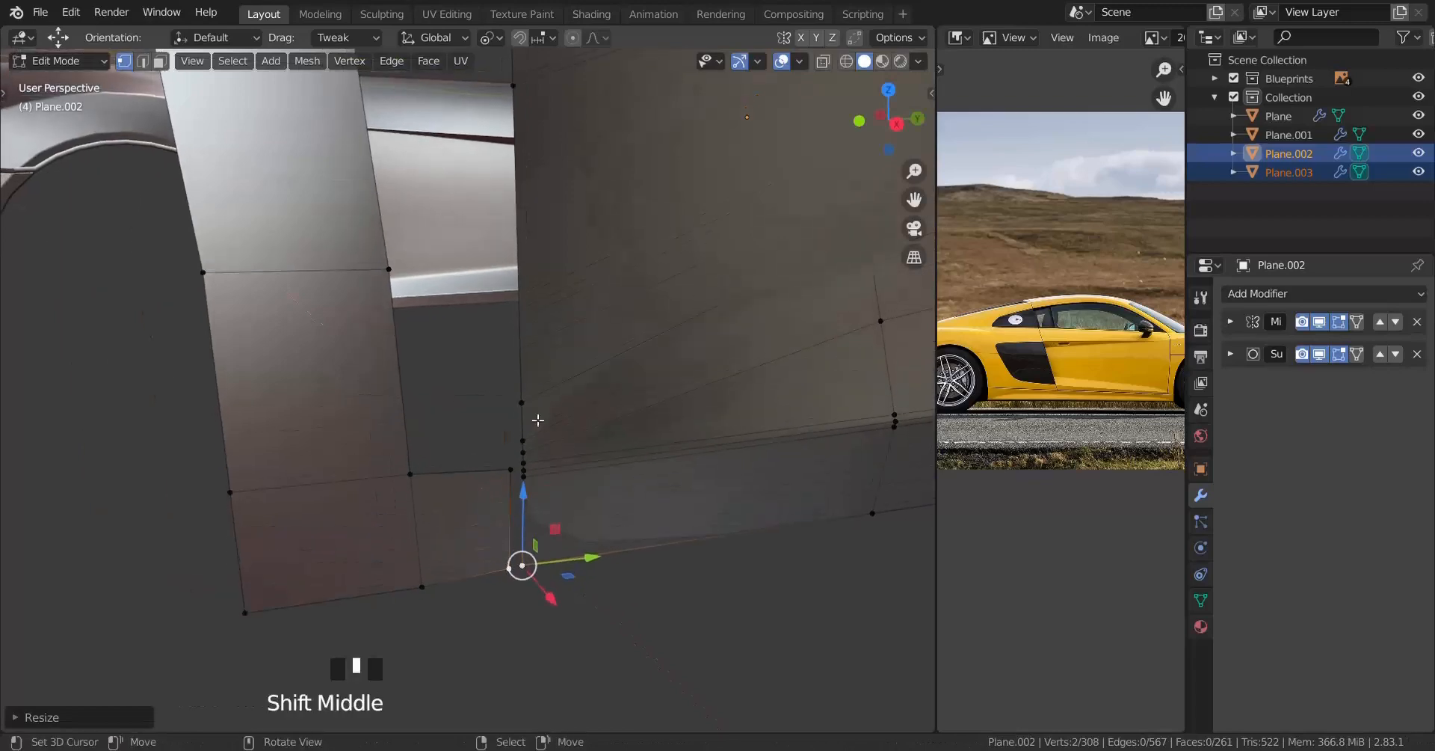
Step: Duplicate the door's front edge vertices from below the upper fender to the lower crease and shift them along Y onto the fender's gap line
key("Tab")
scroll(416, 430, "down", 4)
mouse_move(415, 431)
middle_mouse_down("shift")
mouse_move(428, 480)
mouse_move(416, 406)
middle_mouse_up("shift")
key("KP_3")
key("Tab")
scroll(416, 406, "up", 2)
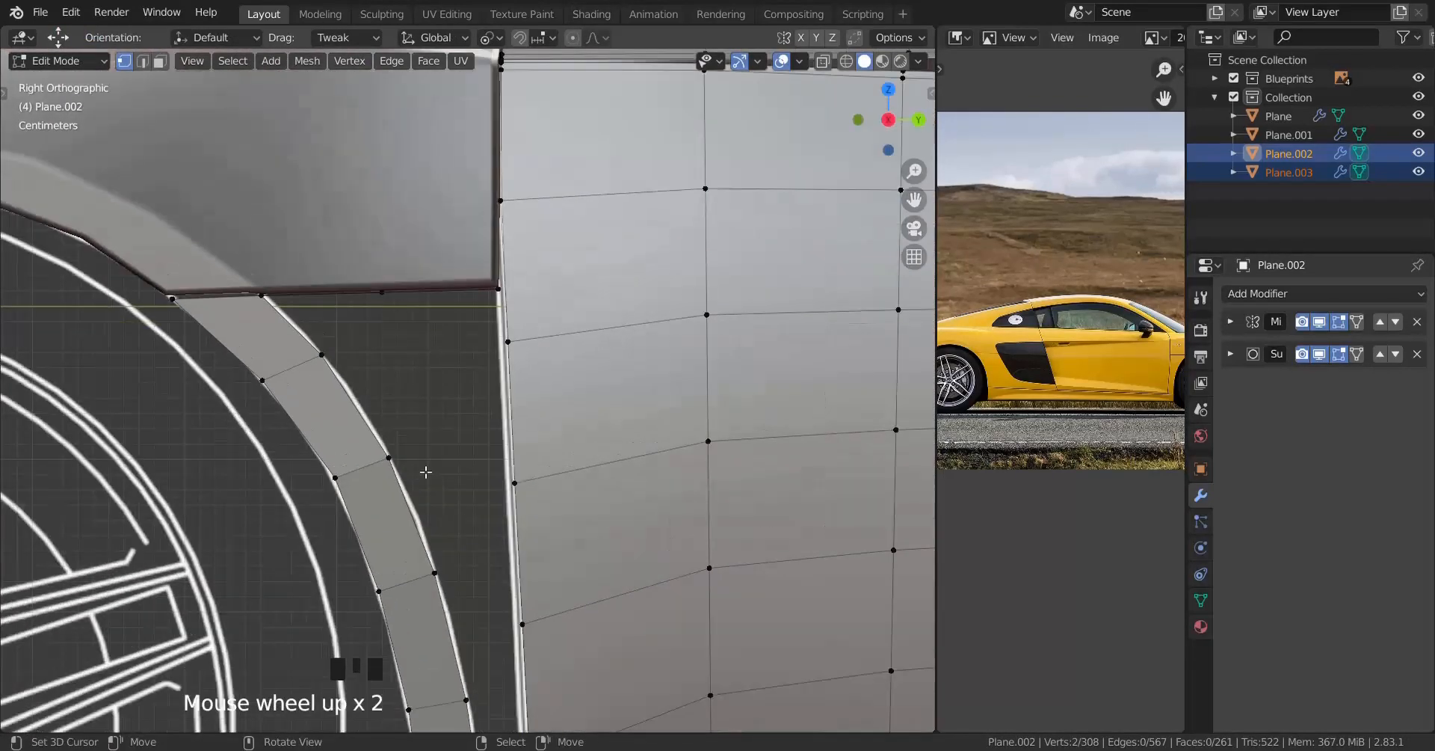
scroll(416, 406, "up", 1, "shift")
scroll(416, 406, "up", 2)
right_click(584, 318)
scroll(584, 318, "down", 3)
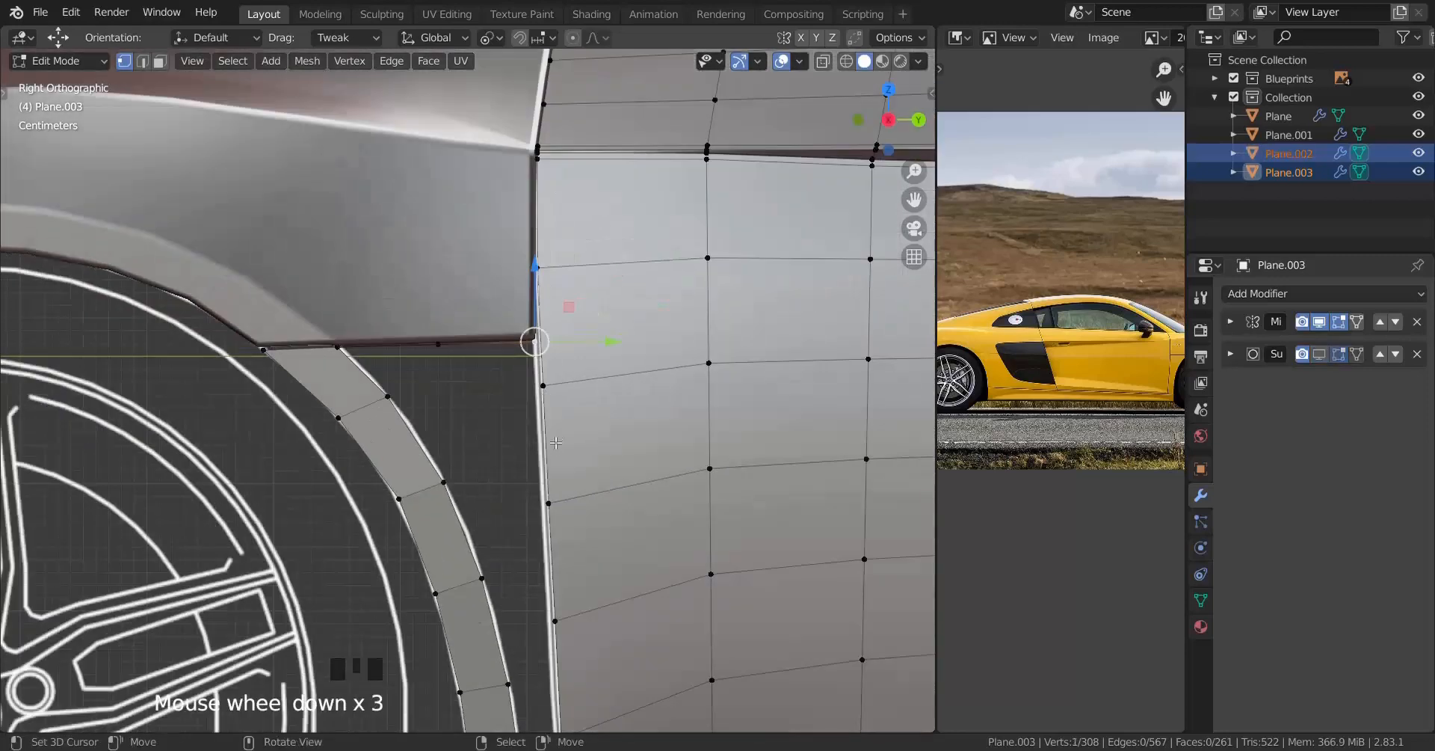
middle_click_drag(543, 382, 516, 217, "shift")
right_click(516, 216)
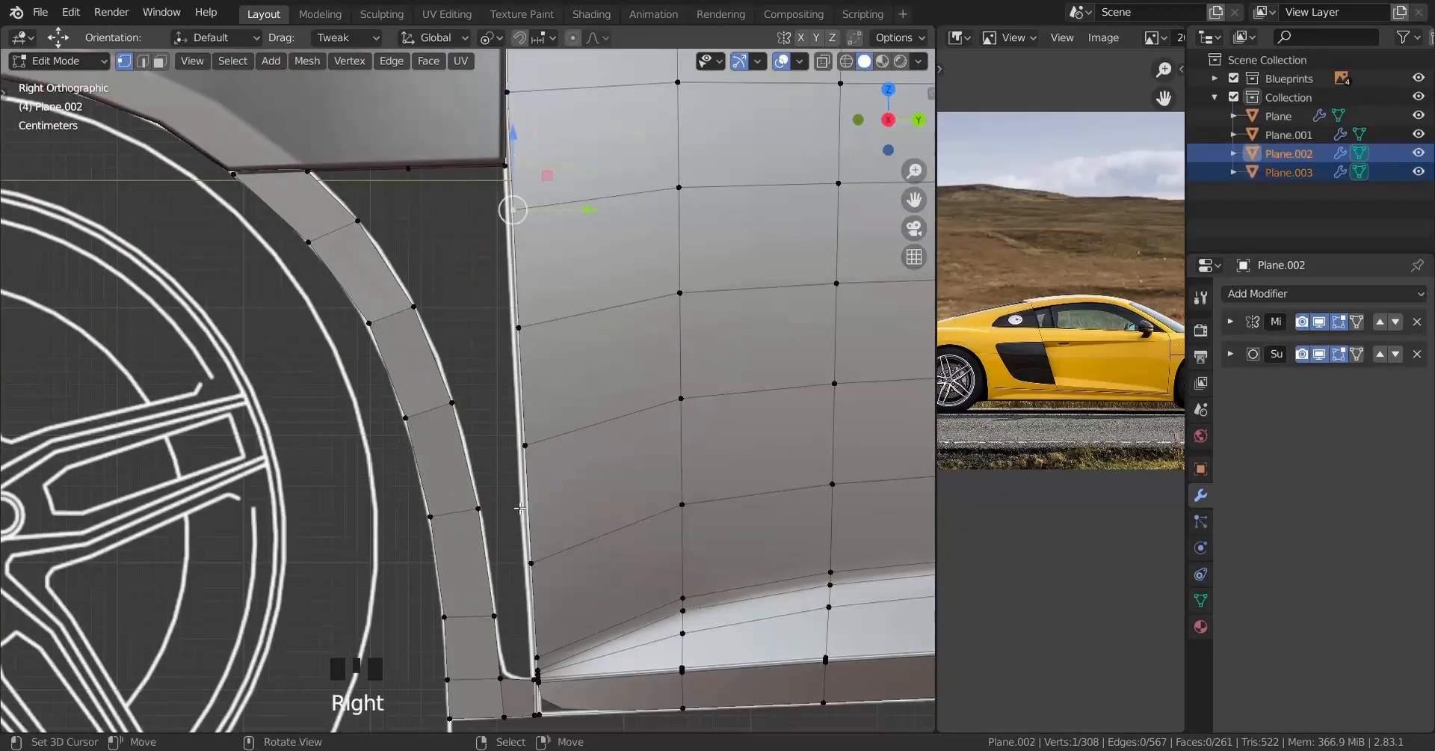
middle_click_drag(519, 610, 509, 550, "shift")
scroll(516, 571, "up", 9)
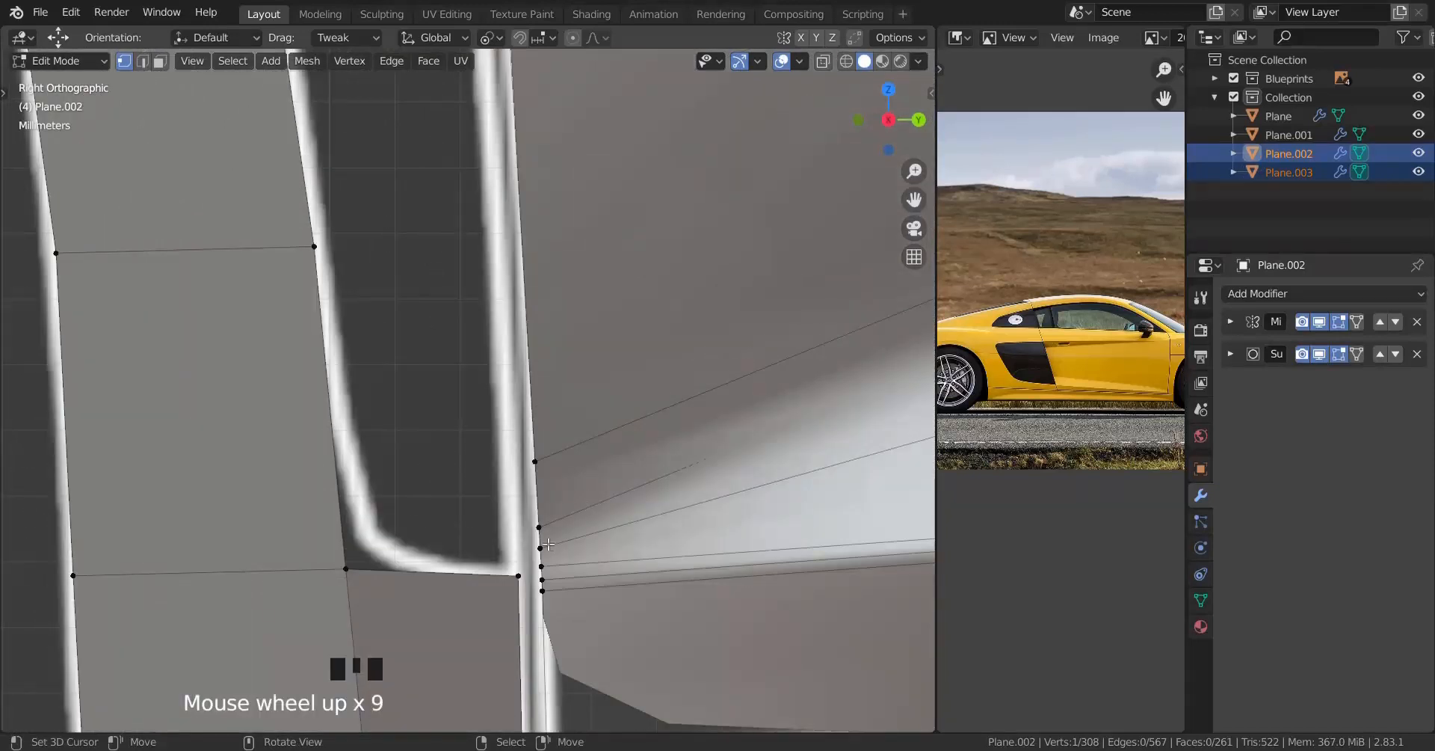
right_click(572, 548, "ctrl")
key("shift+d")
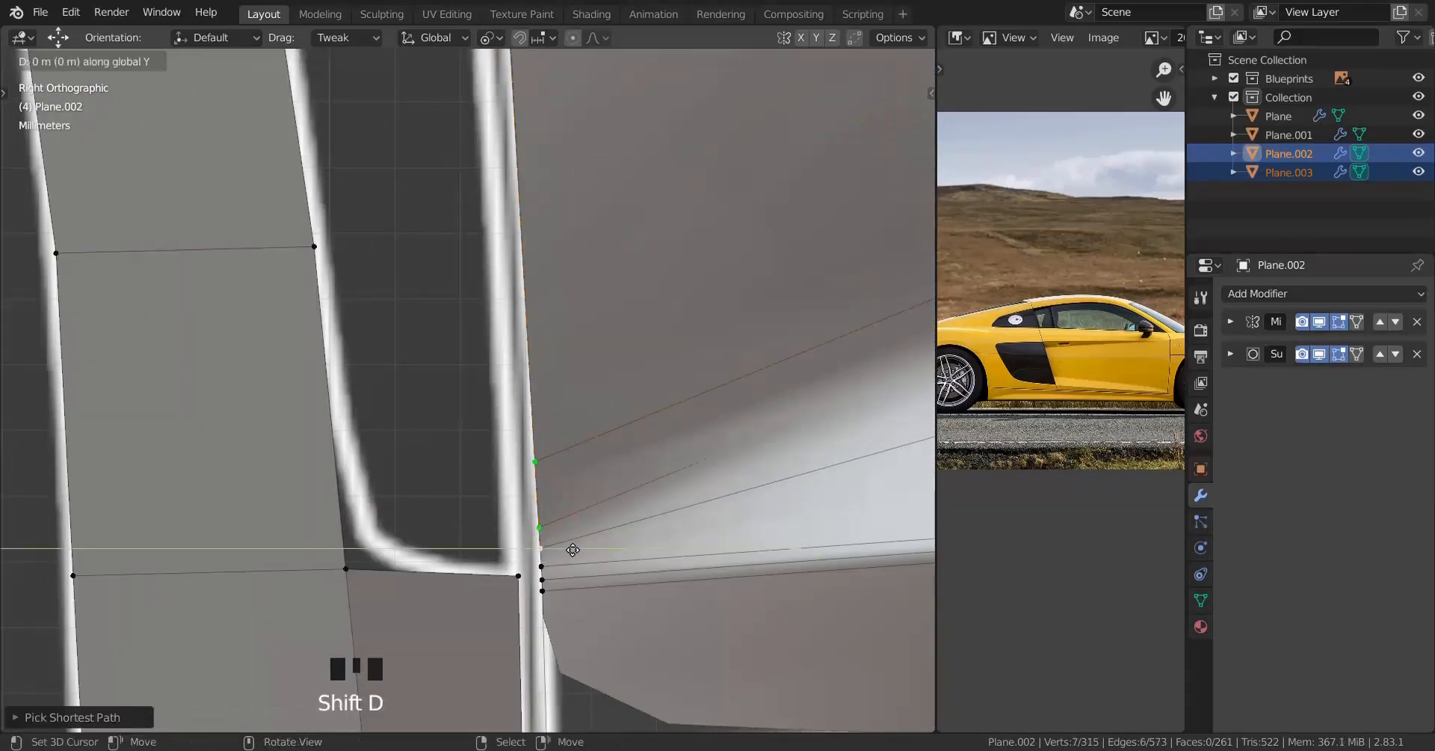
left_click(331, 367)
Step: Separate the duplicated edge from the door and fender meshes and join it to the fender panel object
scroll(537, 370, "down", 3)
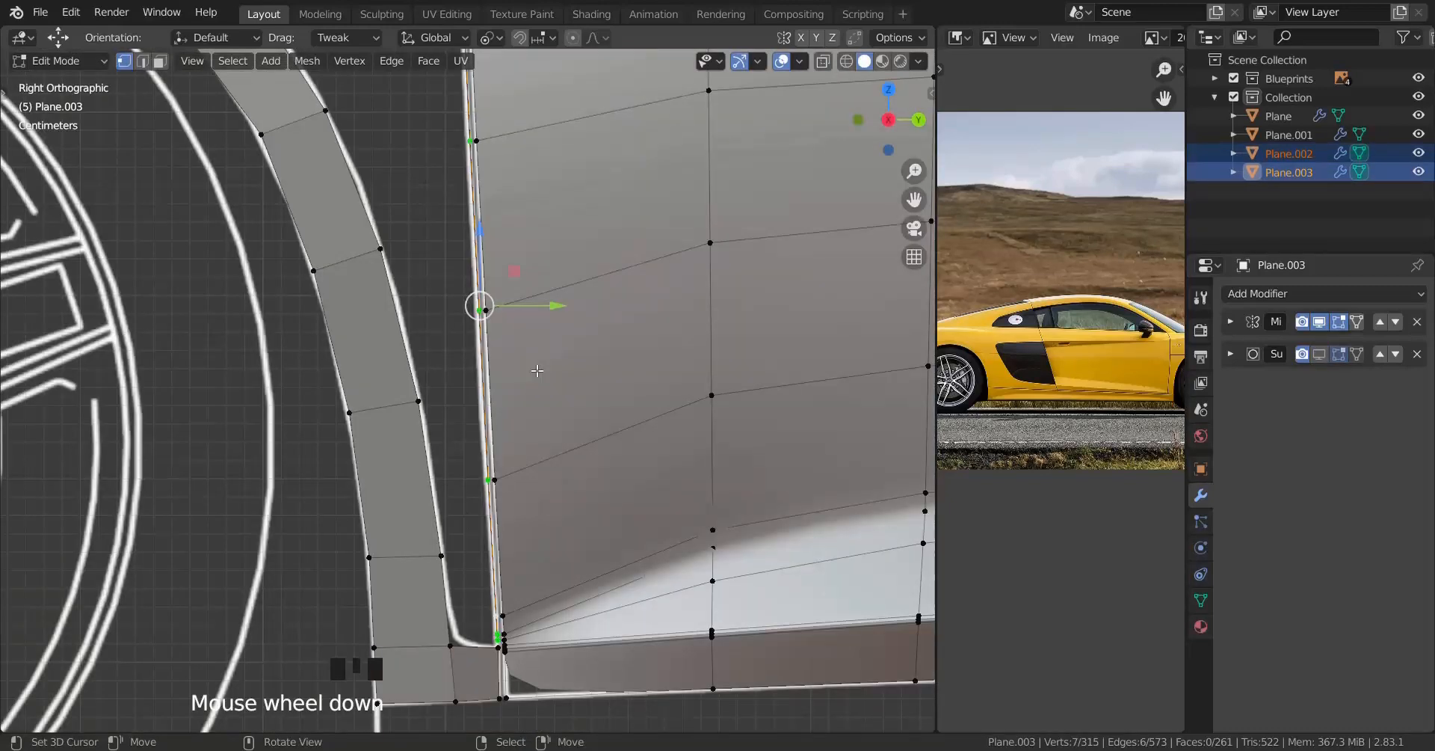
key("p")
left_click(532, 365)
key("Tab")
right_click(398, 420)
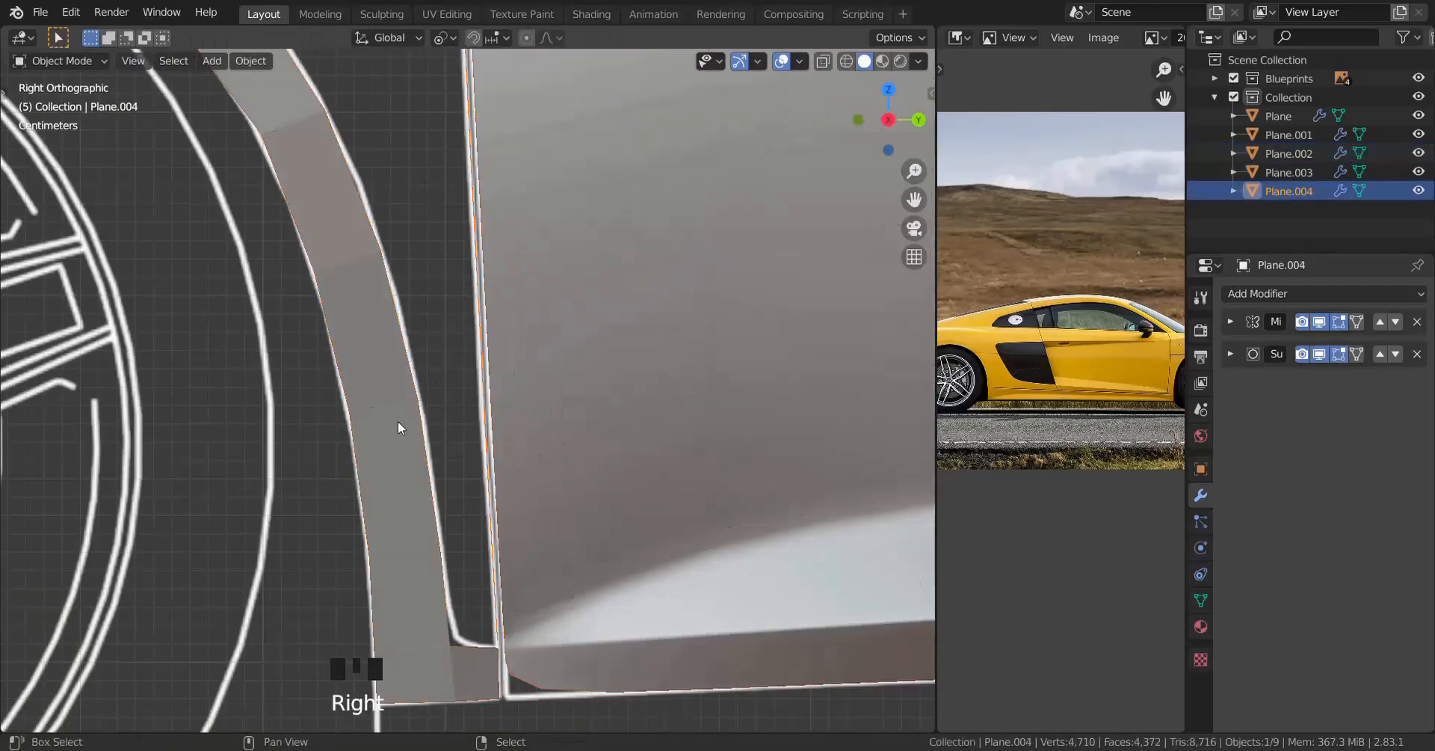
right_click(398, 420, "shift")
key("ctrl+j")
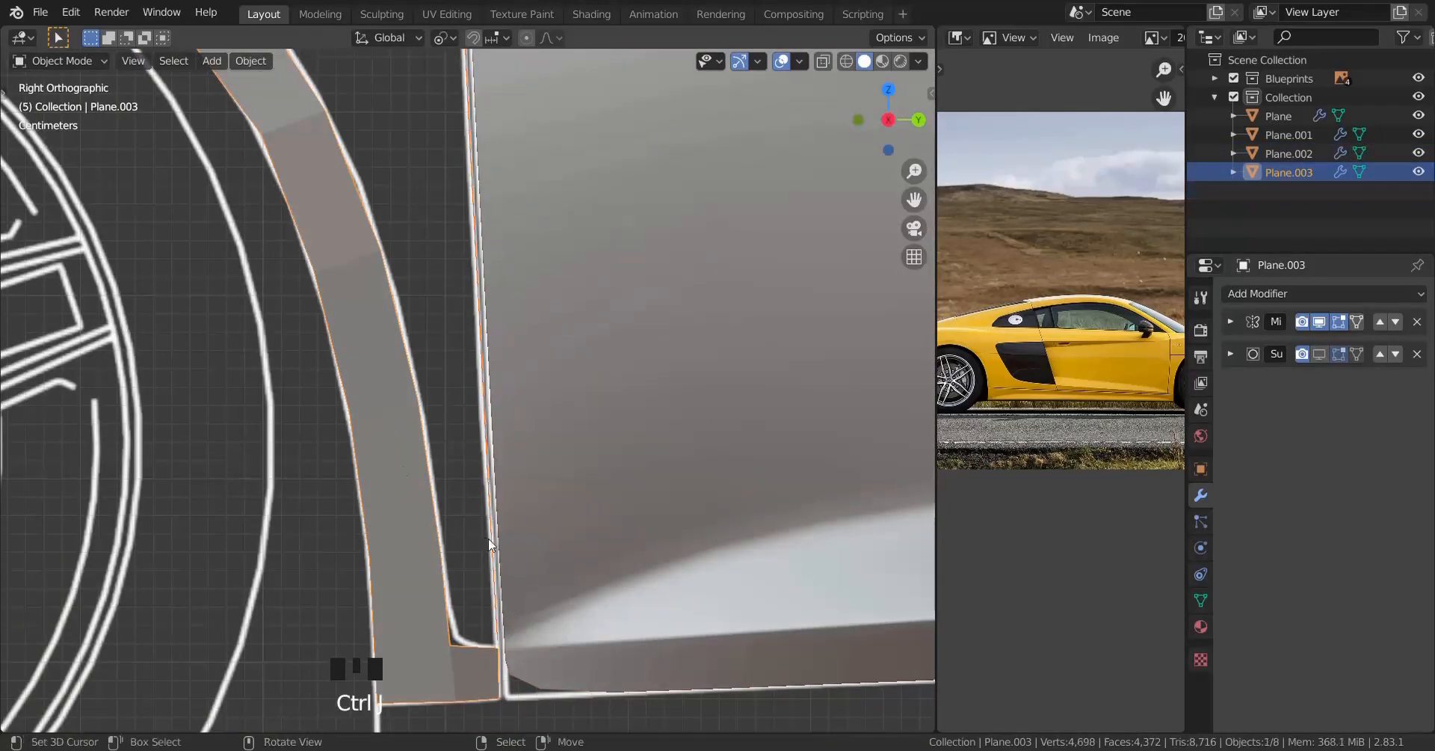
Step: Merge the duplicated edge's bottom vertex at last into the upper door-side corner of the fender's lower face
scroll(442, 322, "up", 2)
key("Tab")
scroll(492, 431, "up", 2)
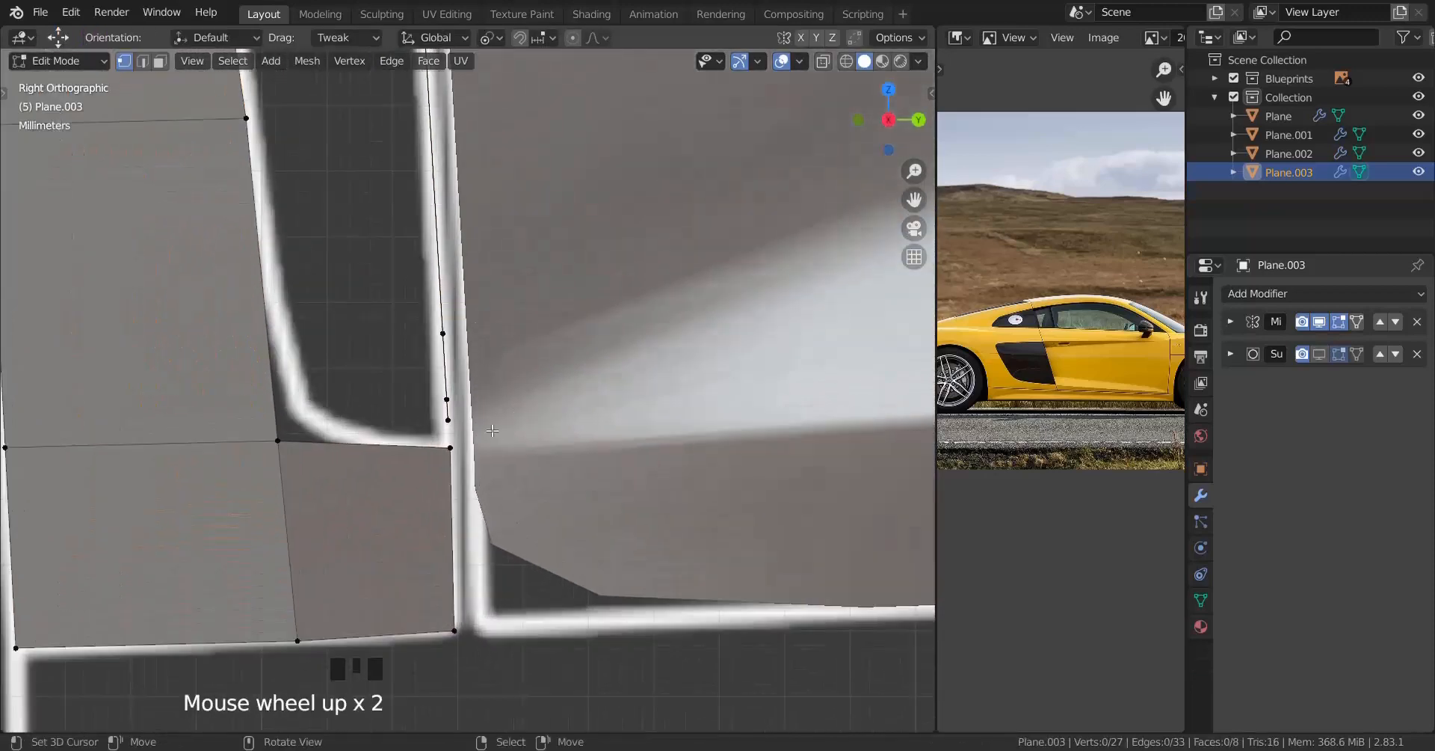
right_click(445, 424)
key("m")
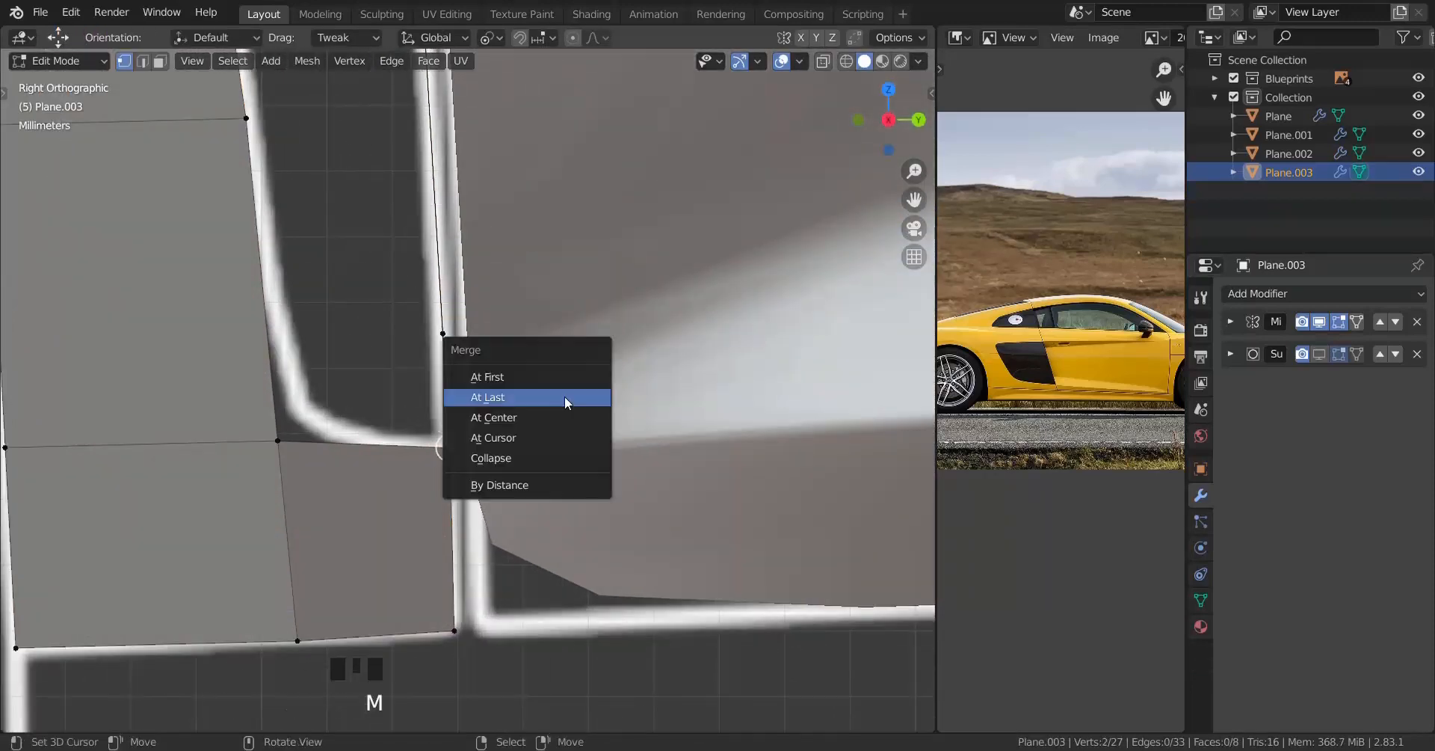
left_click(564, 396)
scroll(492, 400, "down", 5)
scroll(493, 400, "up", 6)
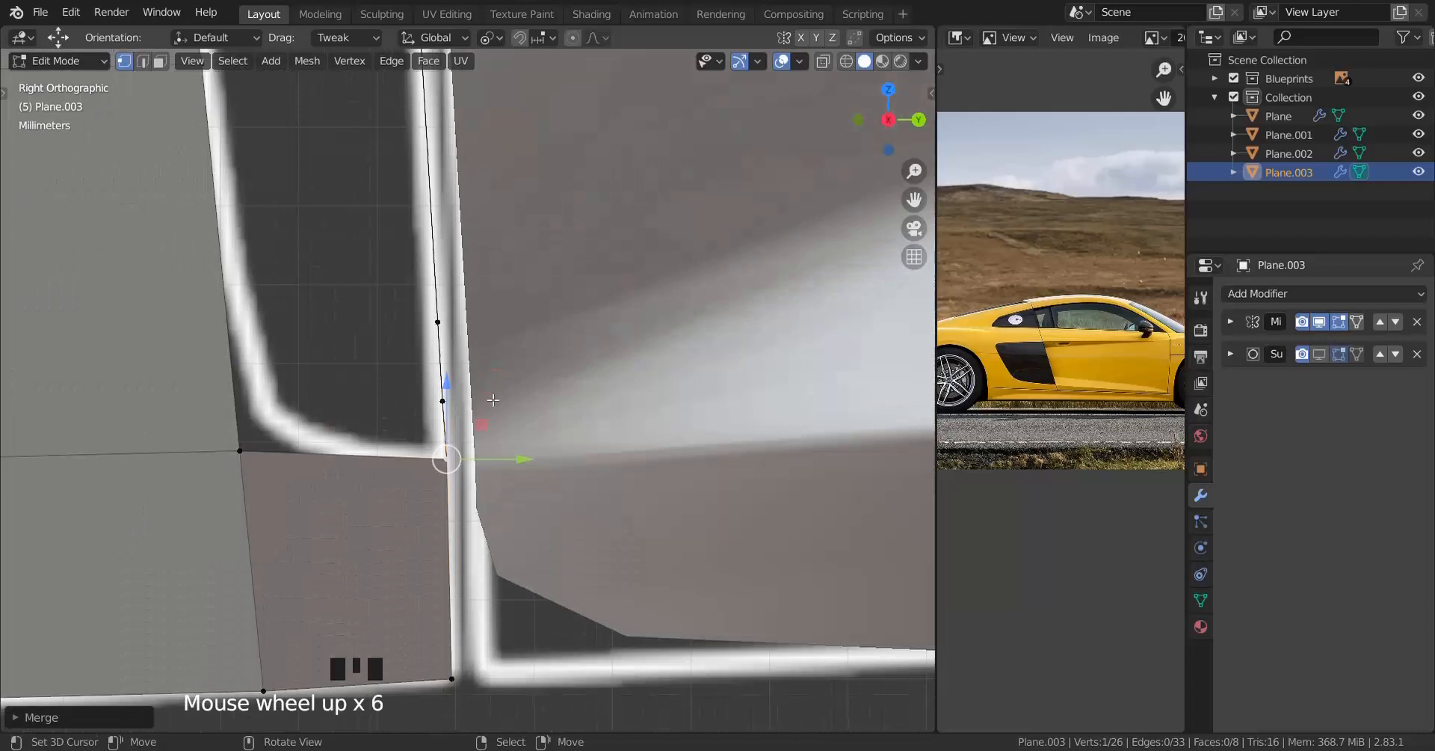
Step: Dissolve the two vertices of the door-side edge just above the lower face's corner
right_click(443, 402)
right_click(439, 323, "shift")
scroll(468, 389, "down", 5)
key("x")
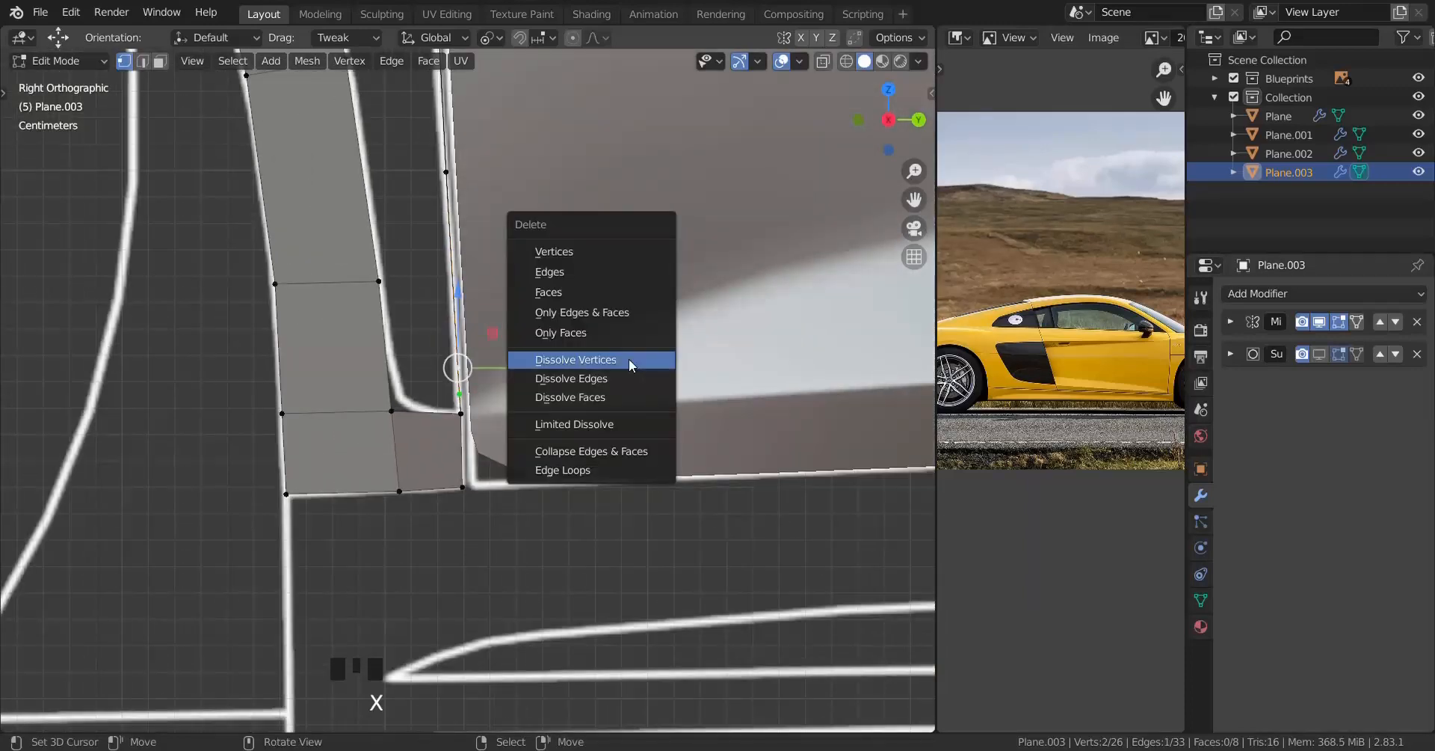
left_click(630, 364)
Step: Connect the top vertex of the door-side edge to the corner vertex directly beneath the upper fender with a new edge
scroll(521, 343, "down", 3)
middle_click_drag(522, 343, 496, 485, "shift")
scroll(496, 484, "up", 9)
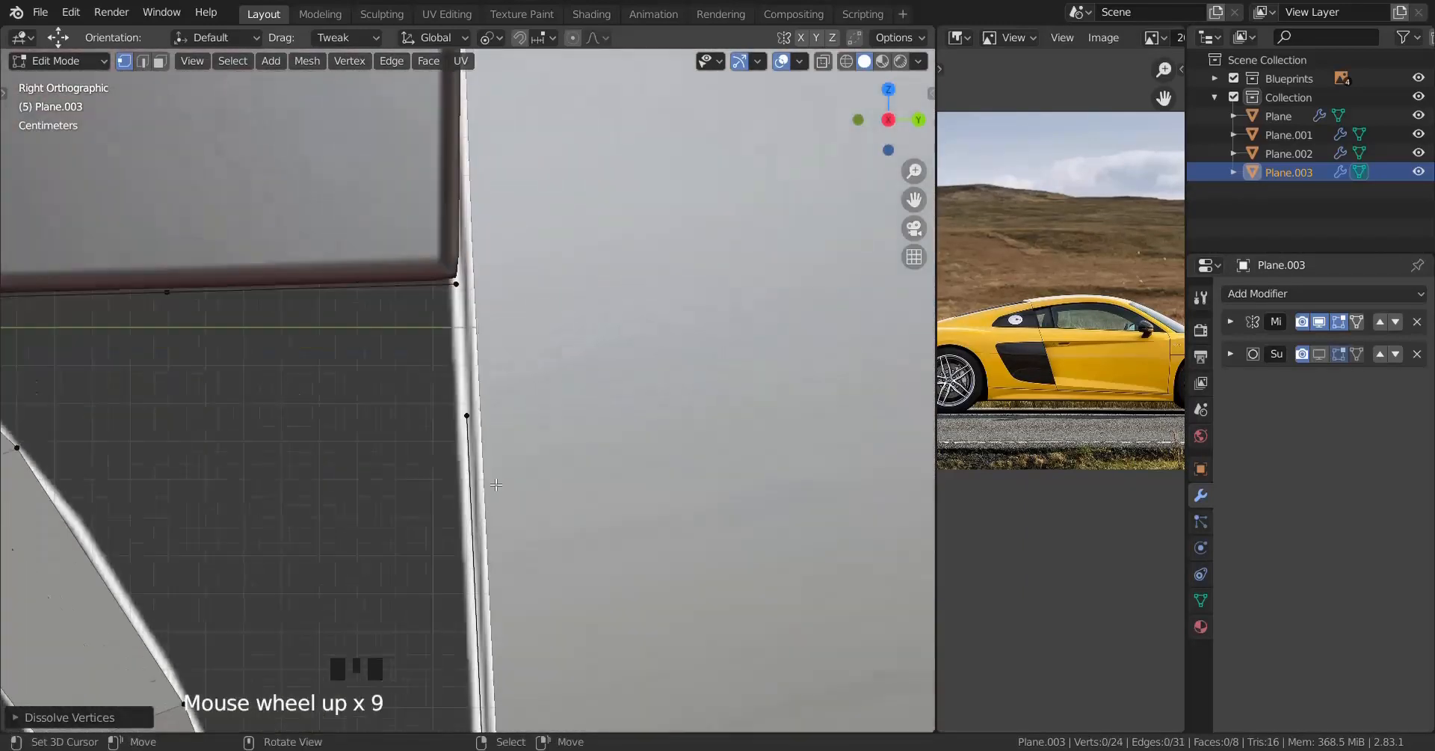
scroll(496, 484, "up", 1)
right_click(467, 419)
right_click(462, 288, "shift")
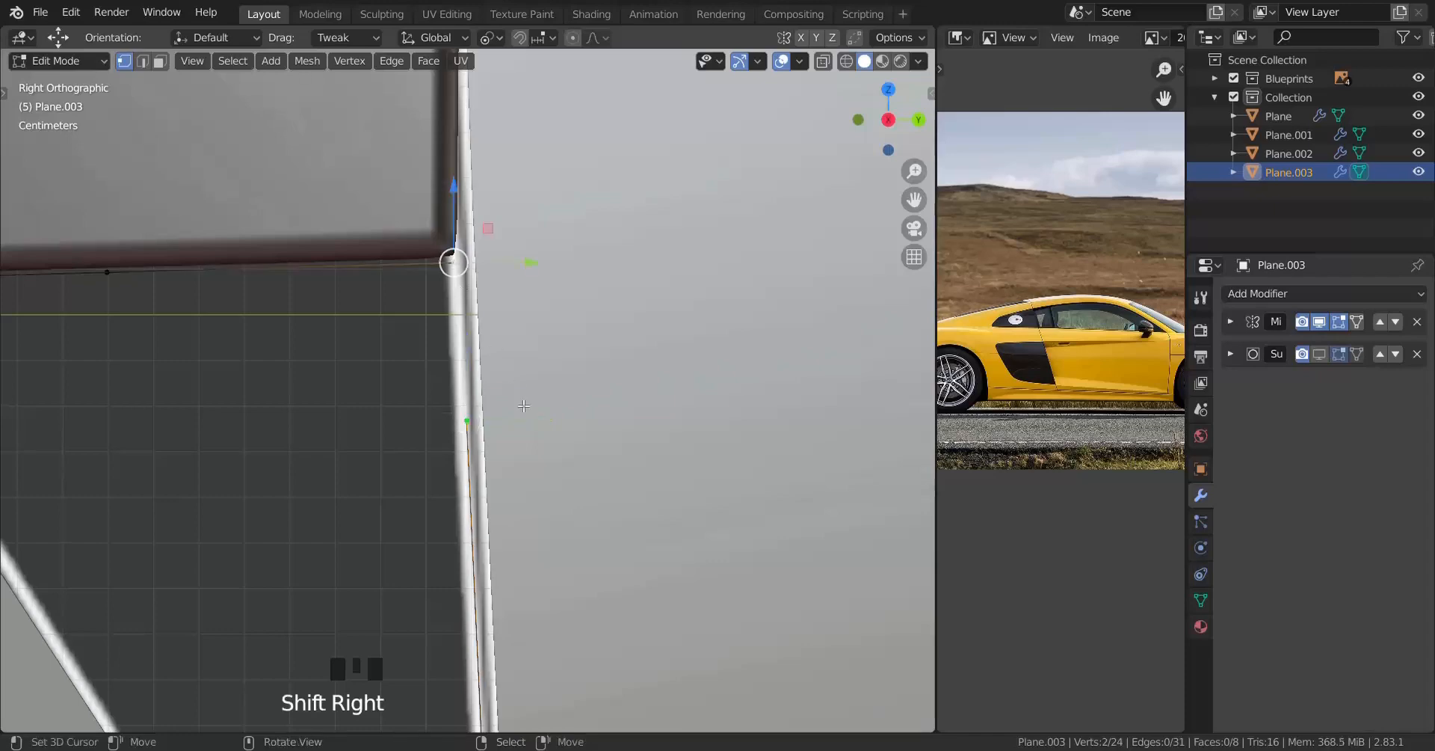
Step: Shift the door-side edge's four intermediate vertices along Y onto the gap line and nudge the upper corner vertex along Y to match
right_click(471, 436)
scroll(467, 441, "down", 8)
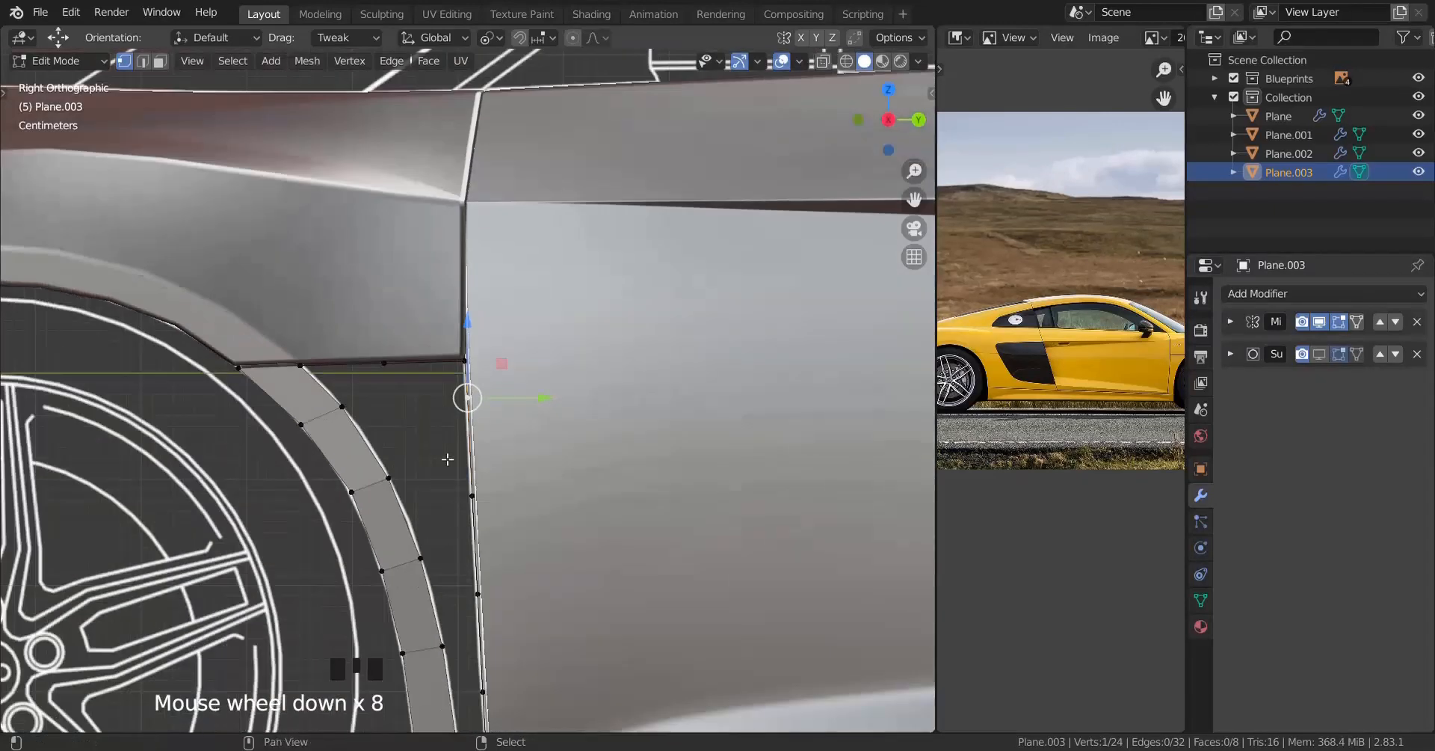
middle_click_drag(445, 458, 426, 223, "shift")
scroll(459, 472, "up", 1)
right_click(461, 470, "ctrl")
scroll(467, 471, "up", 5)
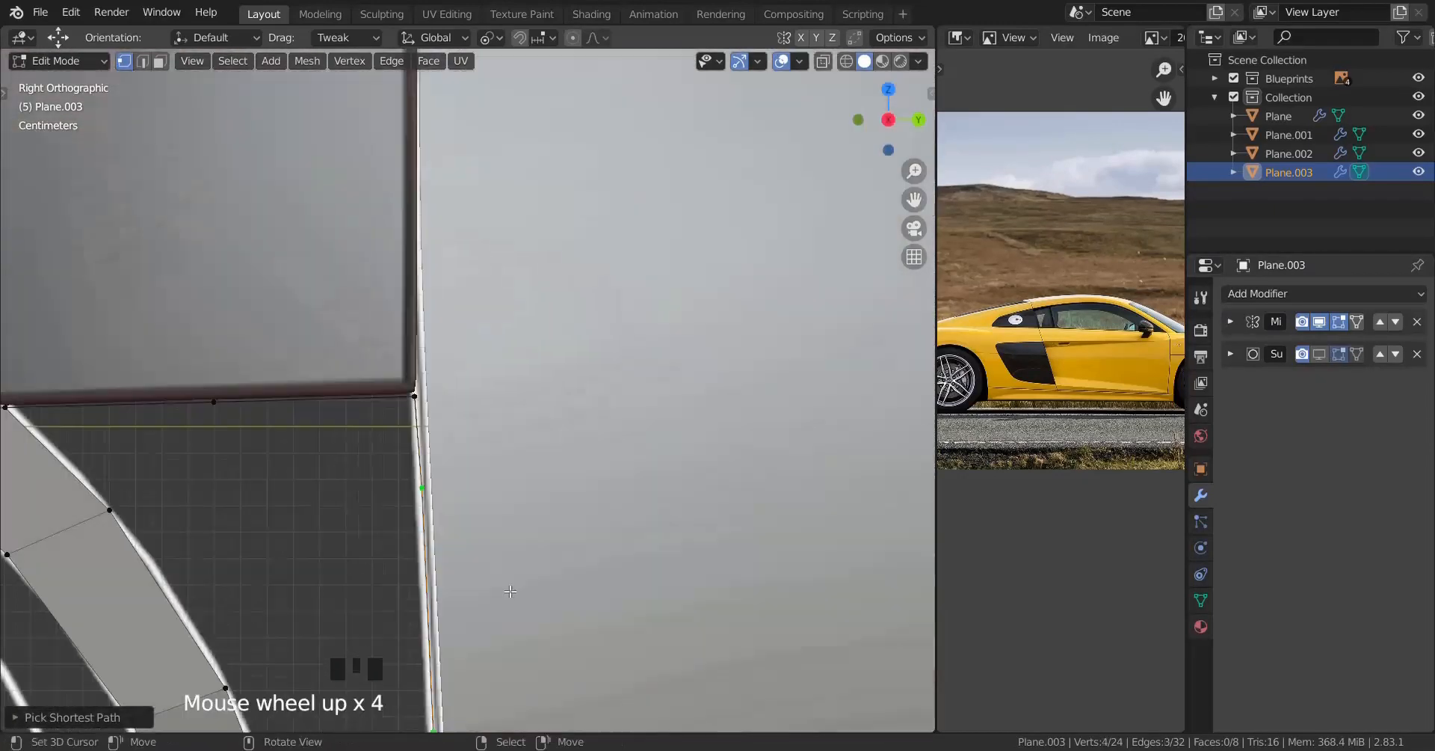
key("g")
key("y")
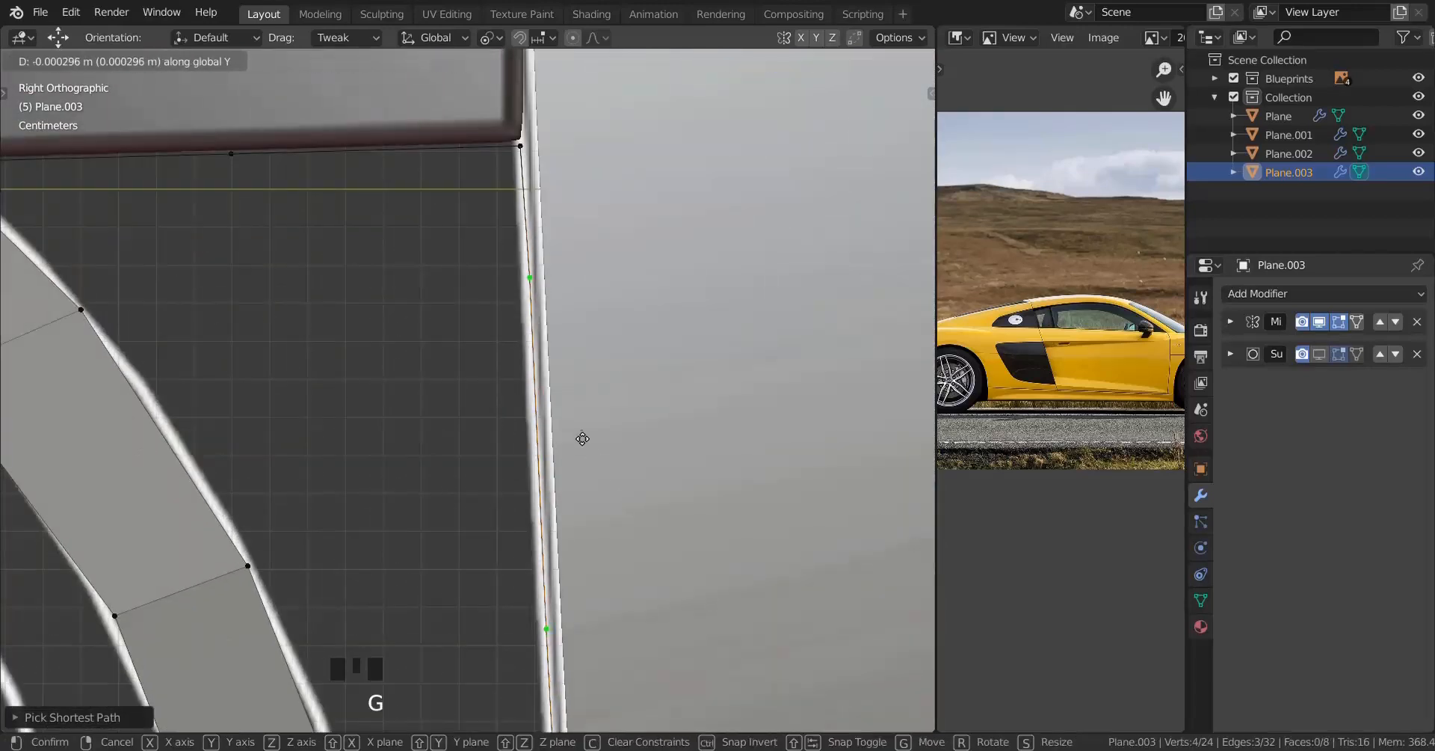
left_click(566, 411)
right_click(521, 145)
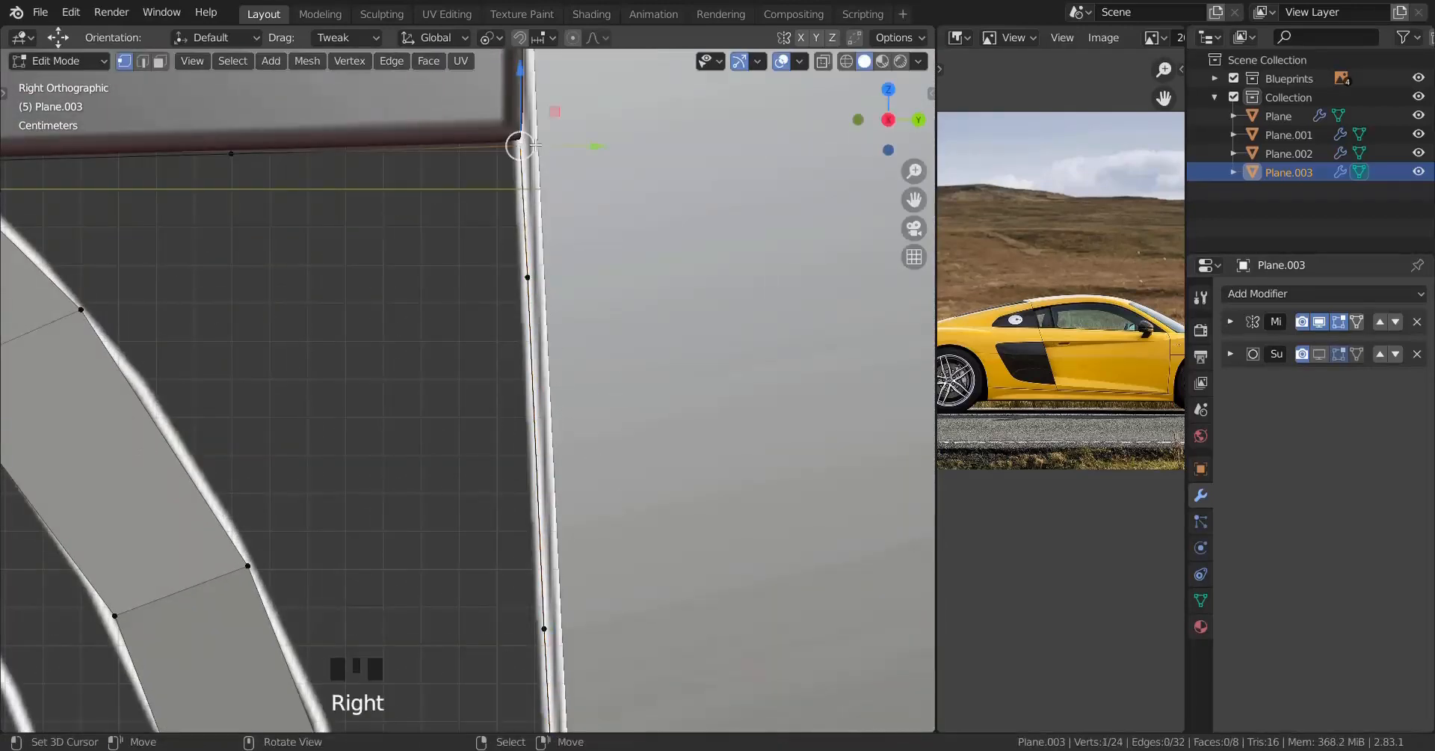
left_click_drag(596, 149, 612, 143)
Step: Compare the vertices of the wheel-arch strip and door-side edge, and cut one extra vertex into the door-side edge's lowest segment
scroll(494, 351, "down", 4)
middle_click_drag(486, 366, 529, 192, "shift")
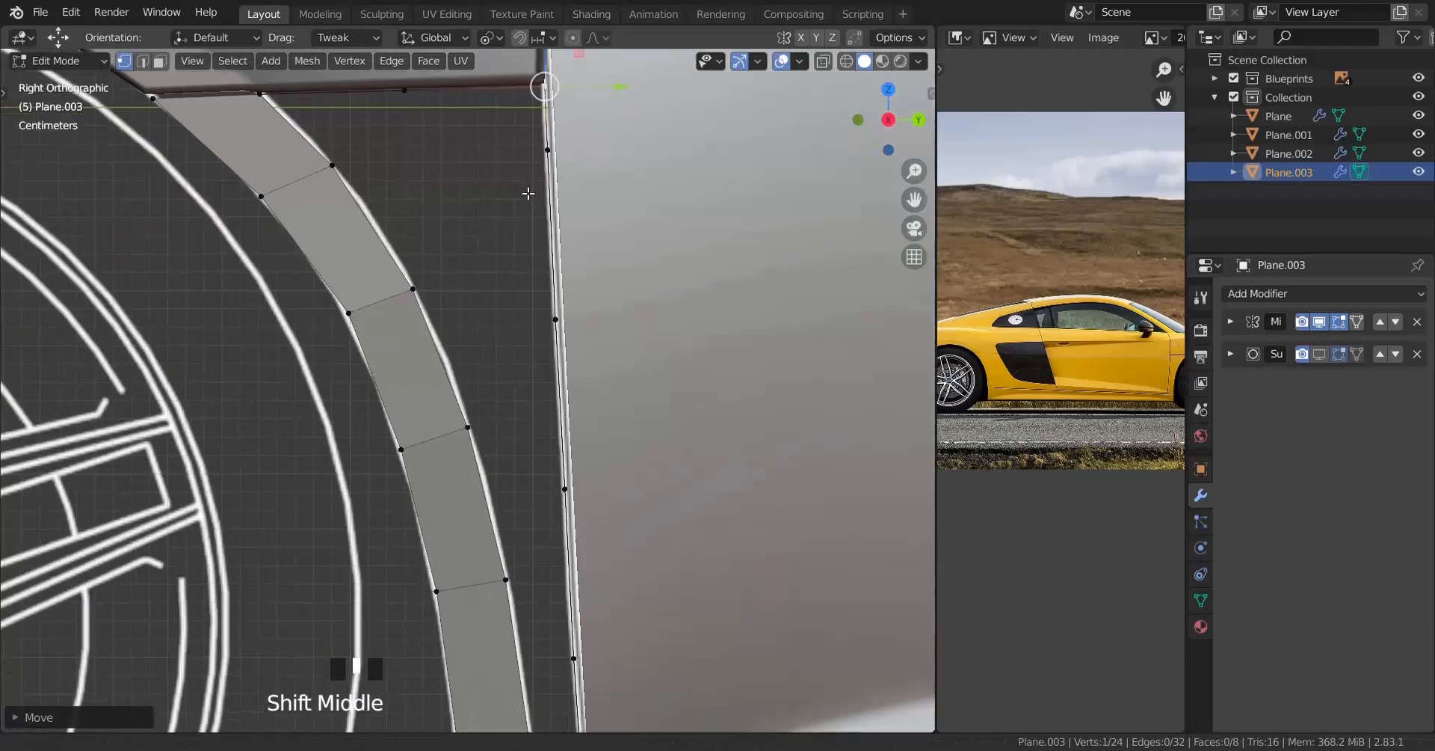
scroll(531, 299, "down", 2)
middle_click_drag(533, 312, 526, 257, "shift")
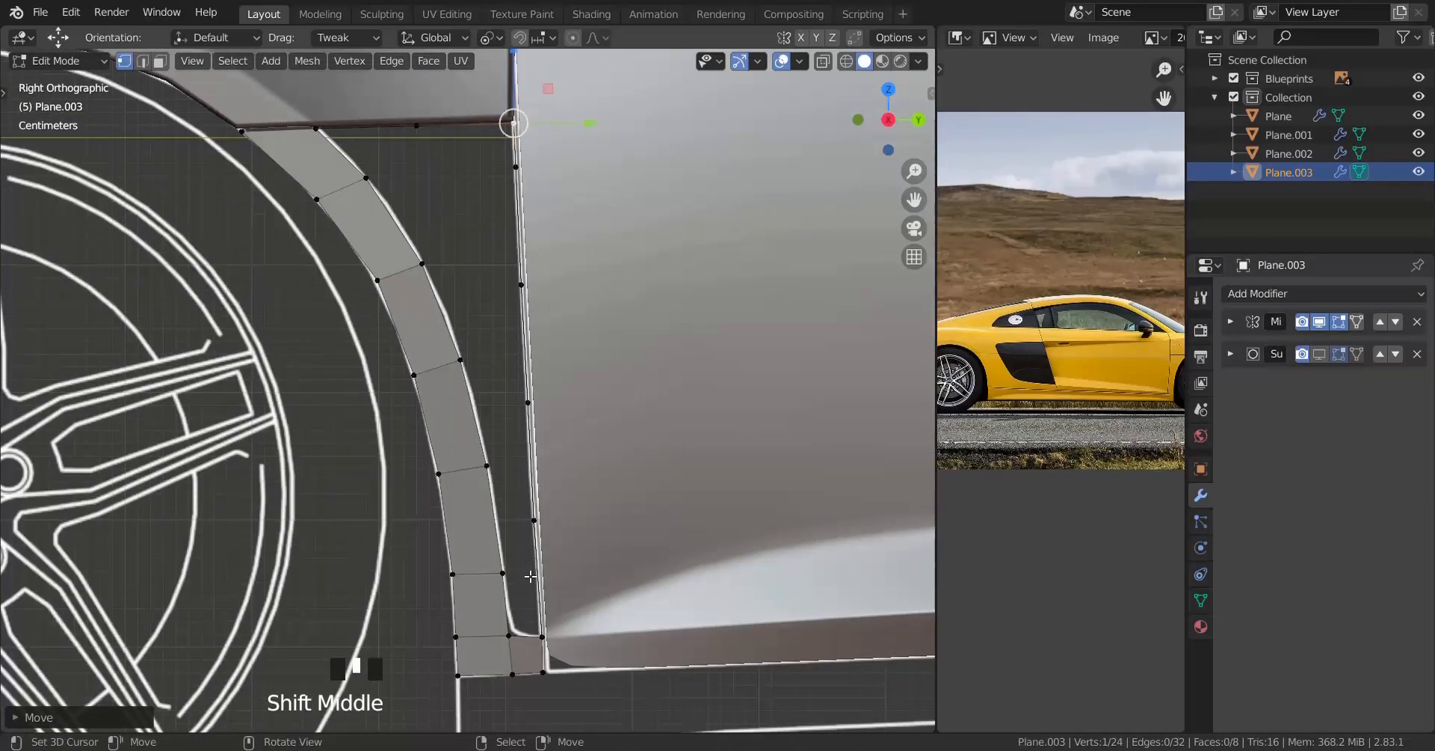
scroll(395, 202, "down", 3)
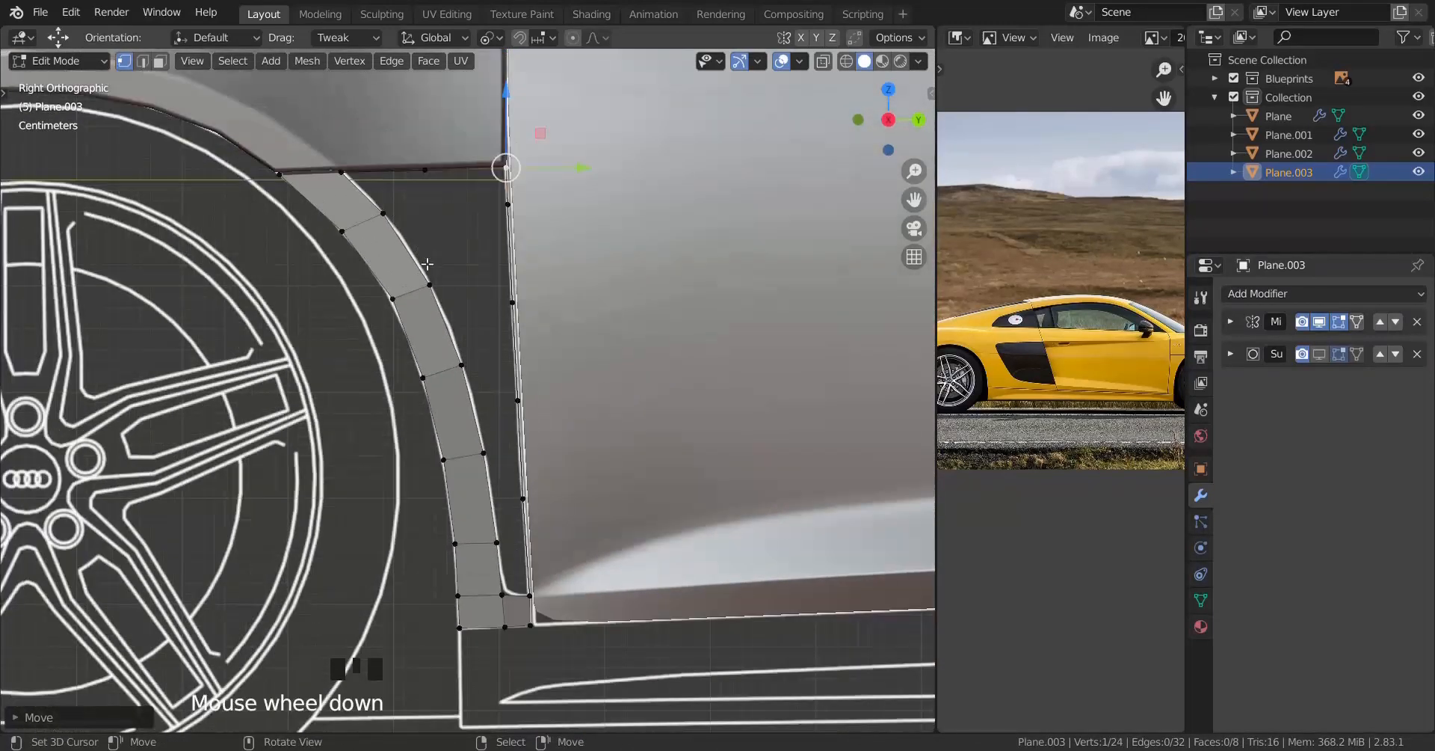
scroll(492, 300, "up", 3)
middle_click_drag(475, 263, 474, 261, "shift")
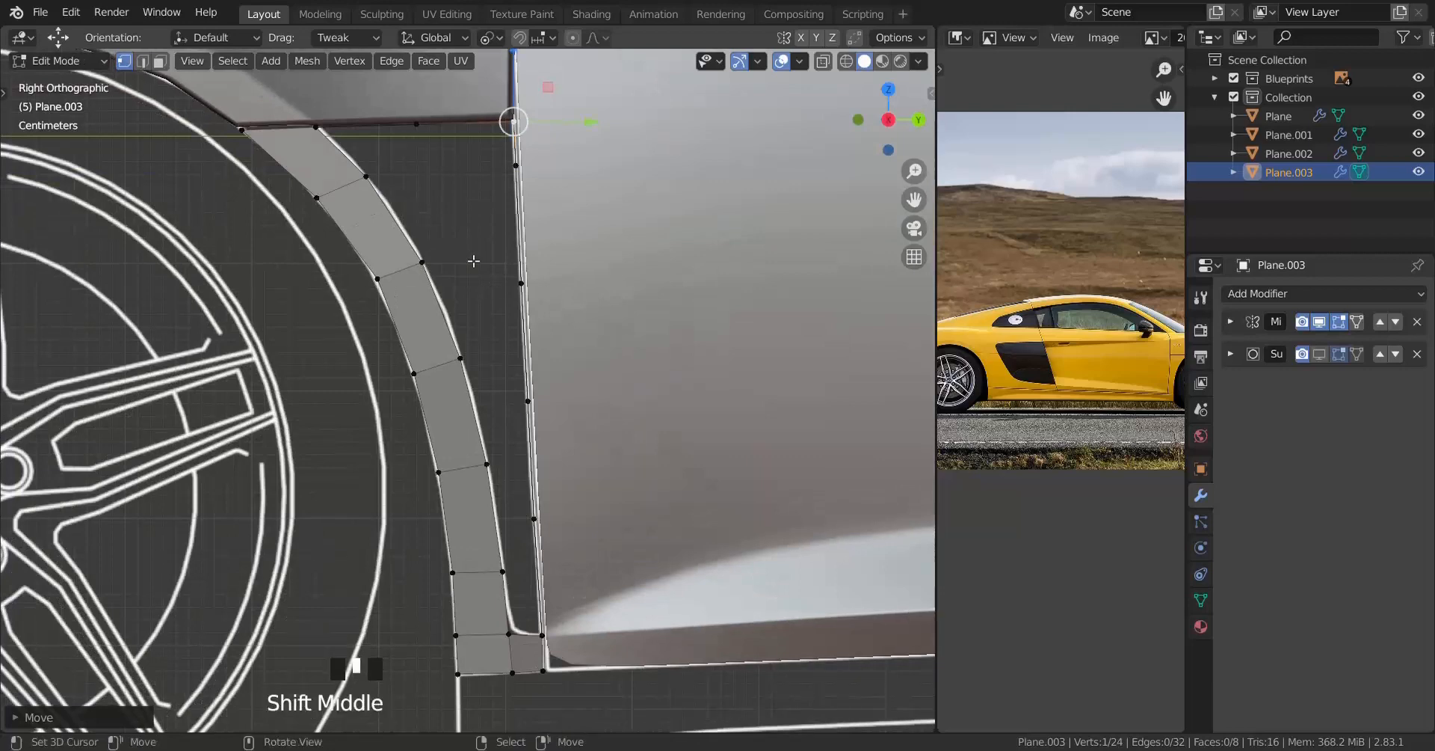
right_click(394, 182)
right_click(501, 573, "ctrl")
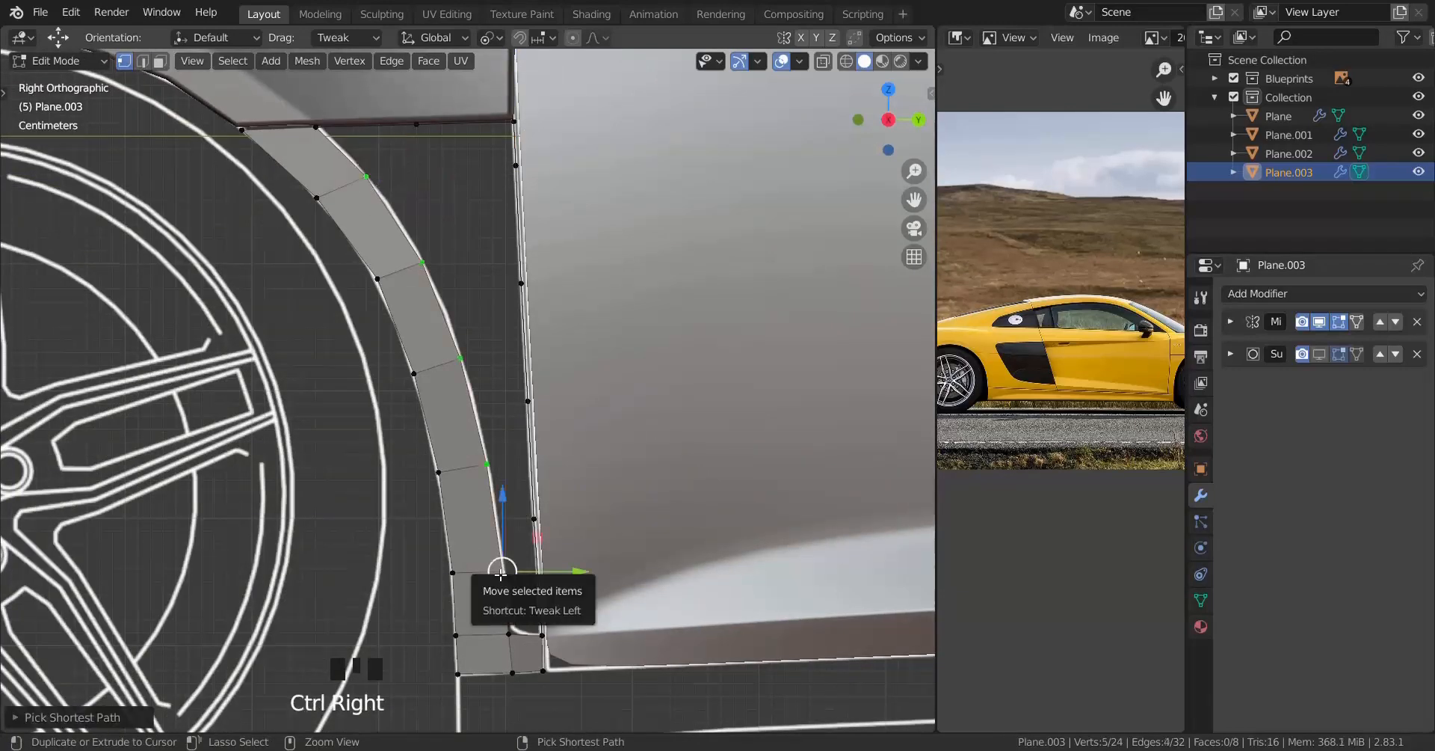
right_click(535, 518)
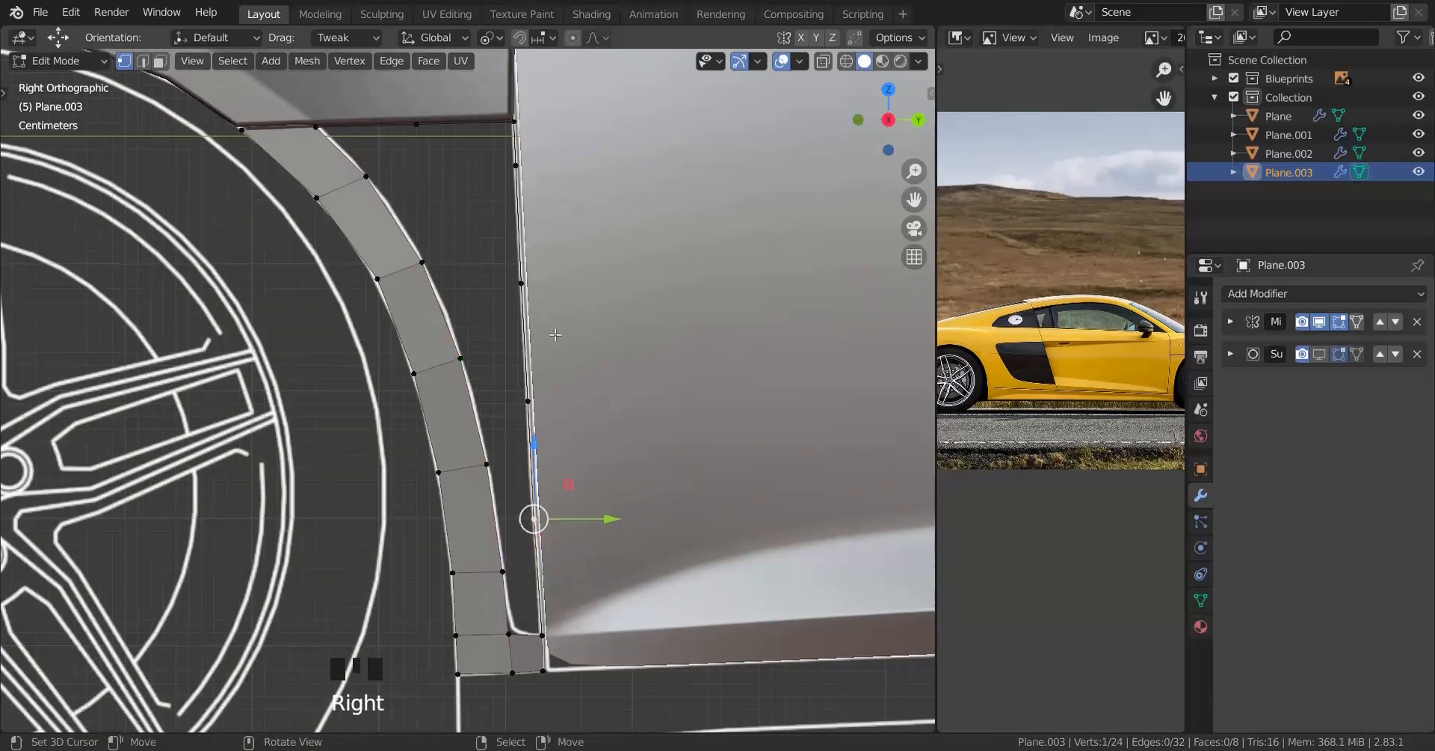
right_click(516, 165, "ctrl")
scroll(527, 254, "up", 1)
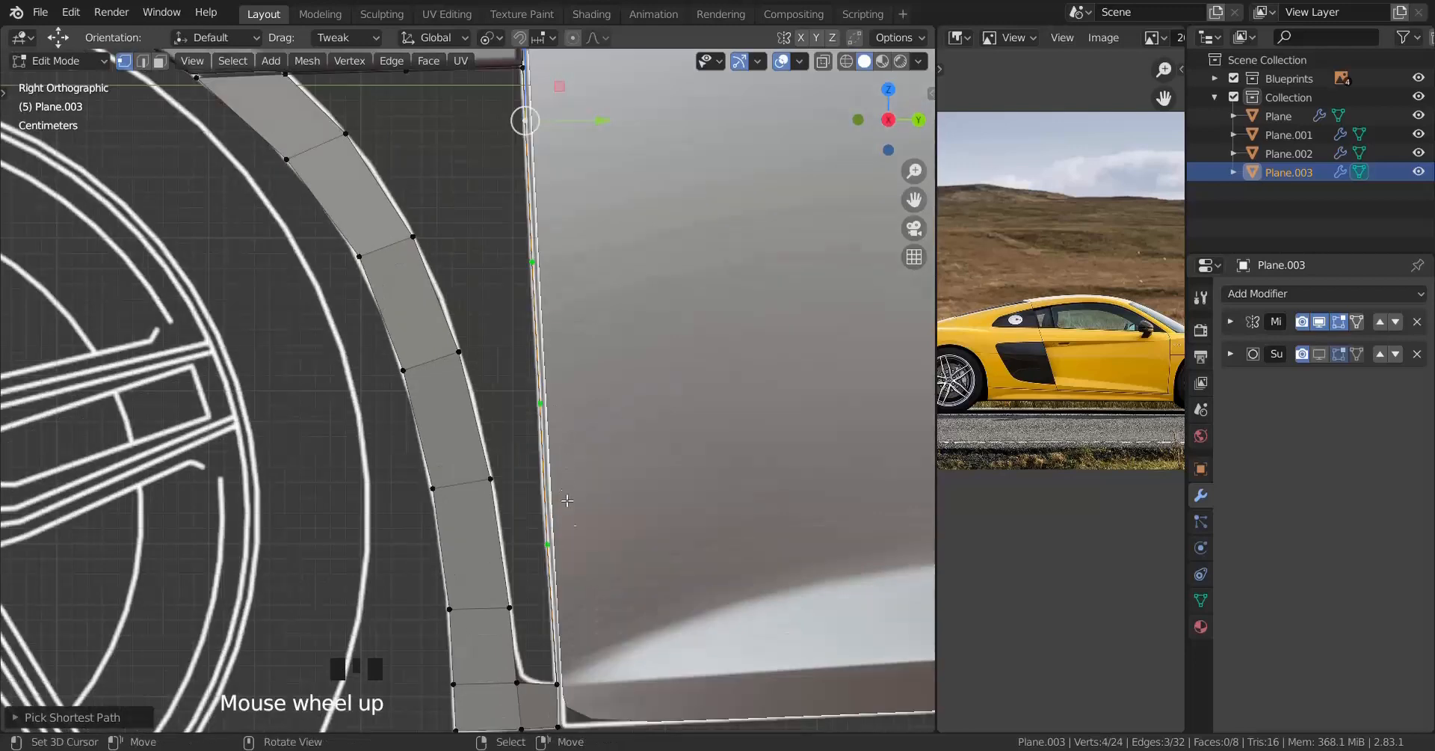
key("ctrl+r")
left_click(566, 597)
Step: Space the door-side edge's vertices evenly from the lower corner to the upper corner with LoopTools
right_click(566, 685)
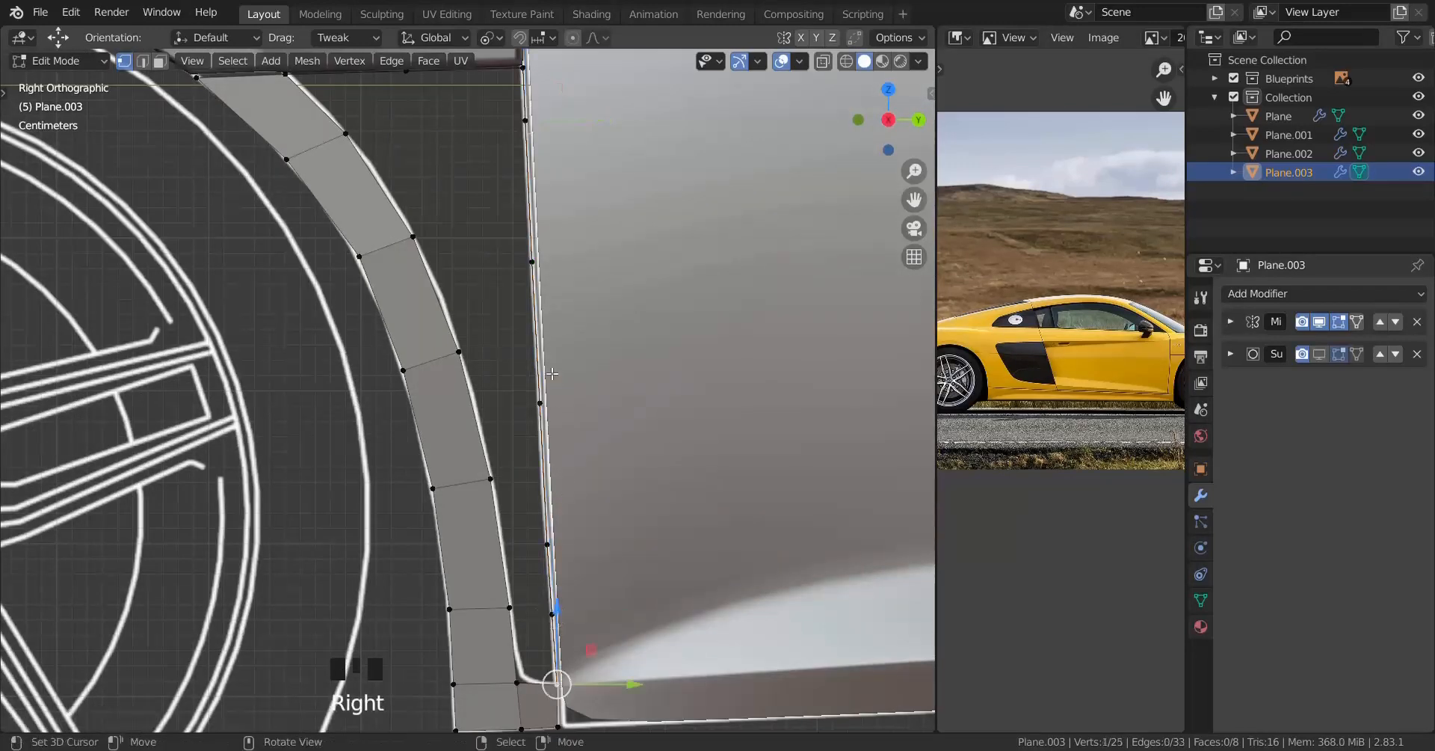
right_click(523, 67, "ctrl")
scroll(660, 222, "down", 2)
key("w")
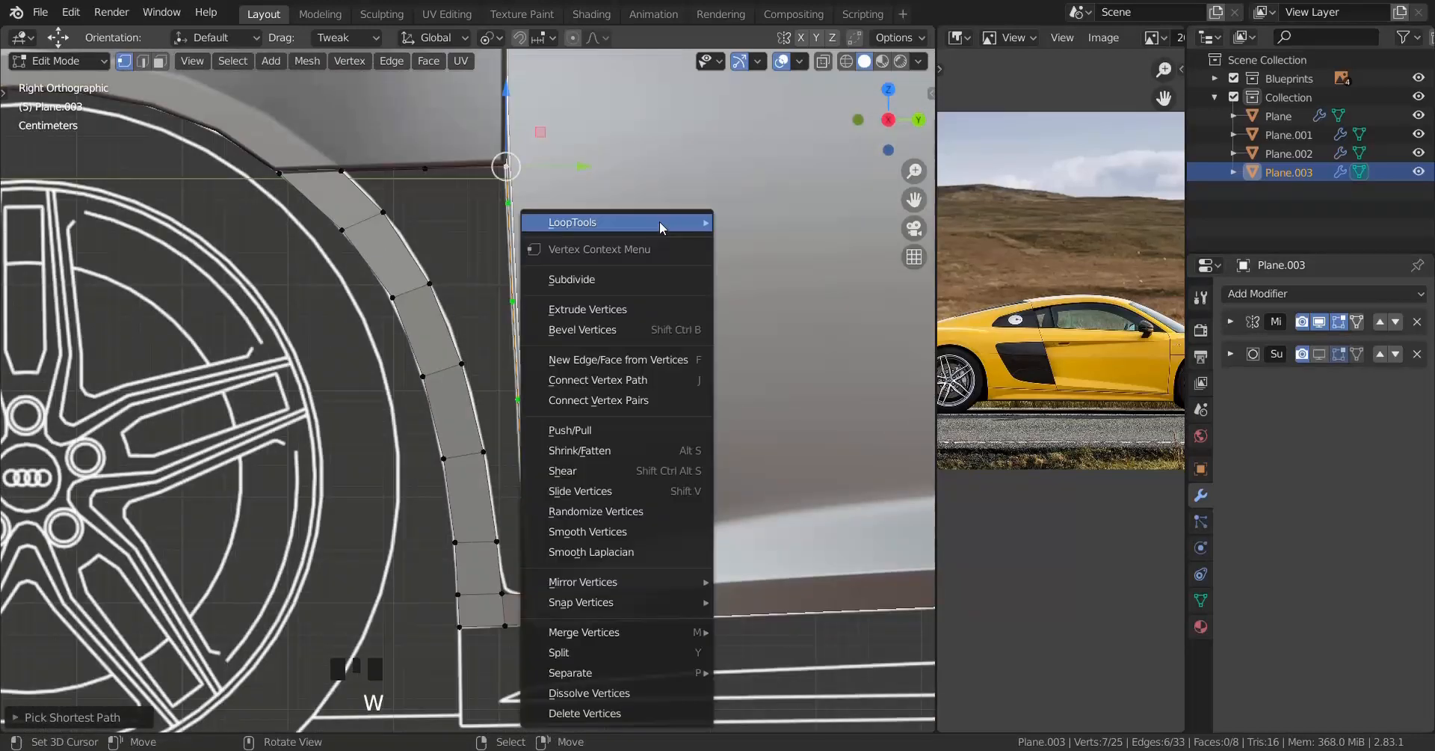
mouse_move(692, 221)
left_click(787, 350)
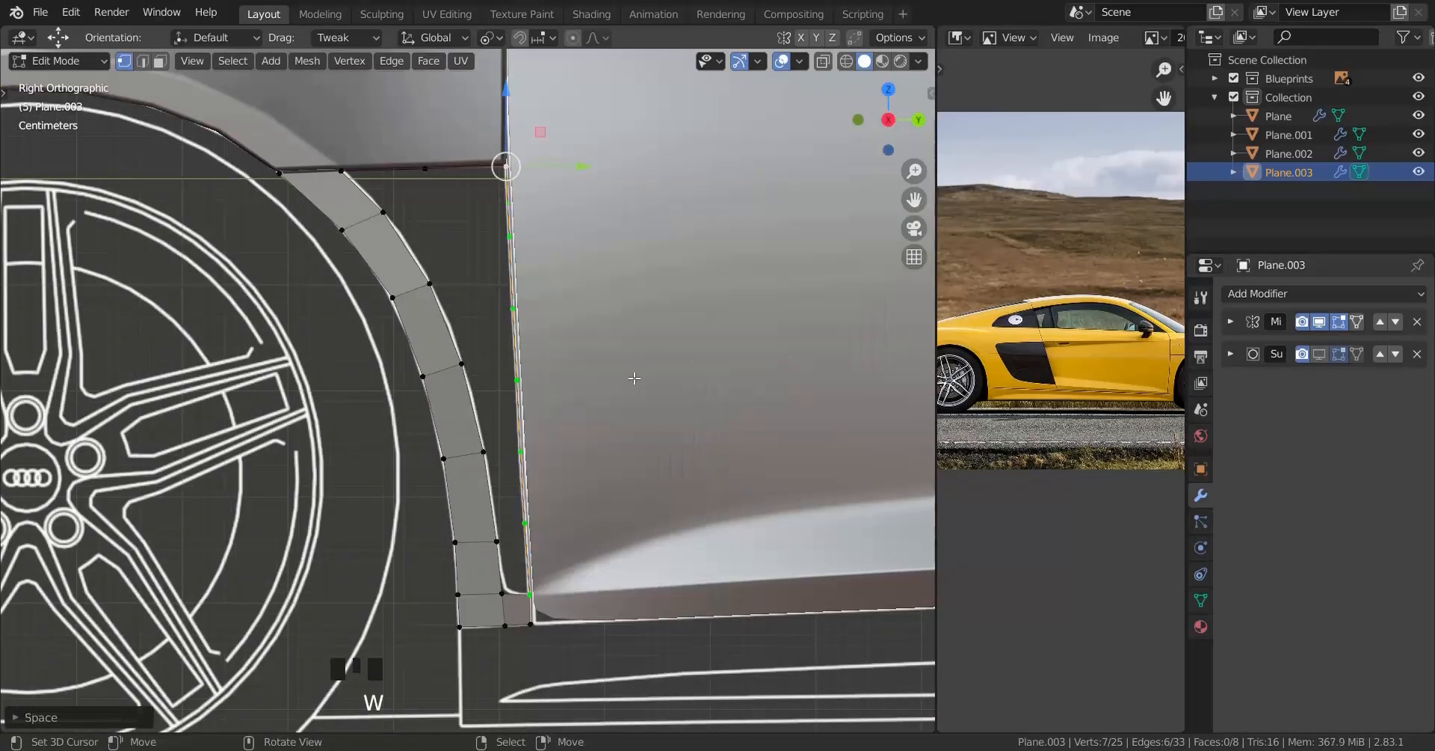
Step: Slide the first door-side vertex above the lower corner down its edge, about level with the wheel-arch strip's row above the notch
middle_click_drag(634, 378, 628, 356, "shift")
scroll(578, 527, "up", 2)
middle_click_drag(536, 385, 522, 374, "shift")
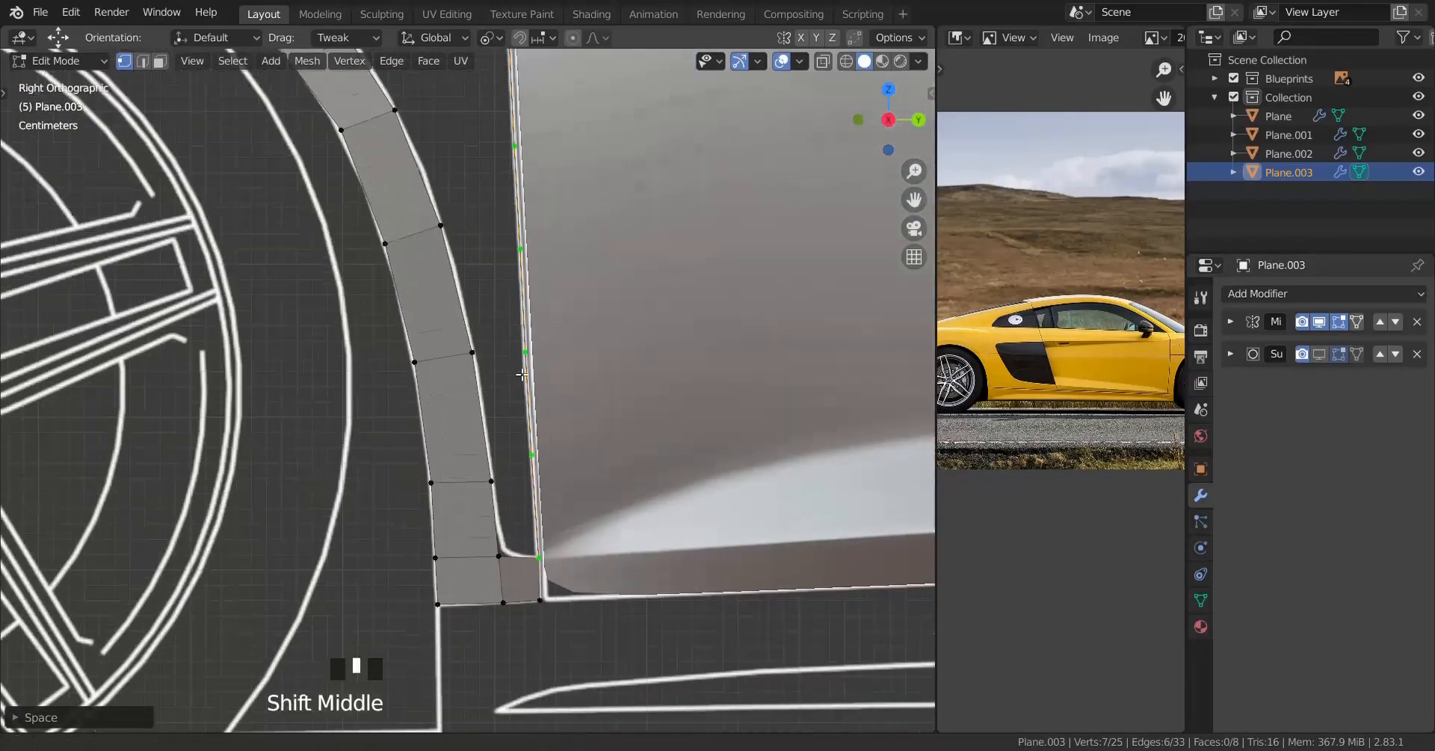
scroll(521, 373, "up", 2)
right_click(513, 353)
key("g")
key("g")
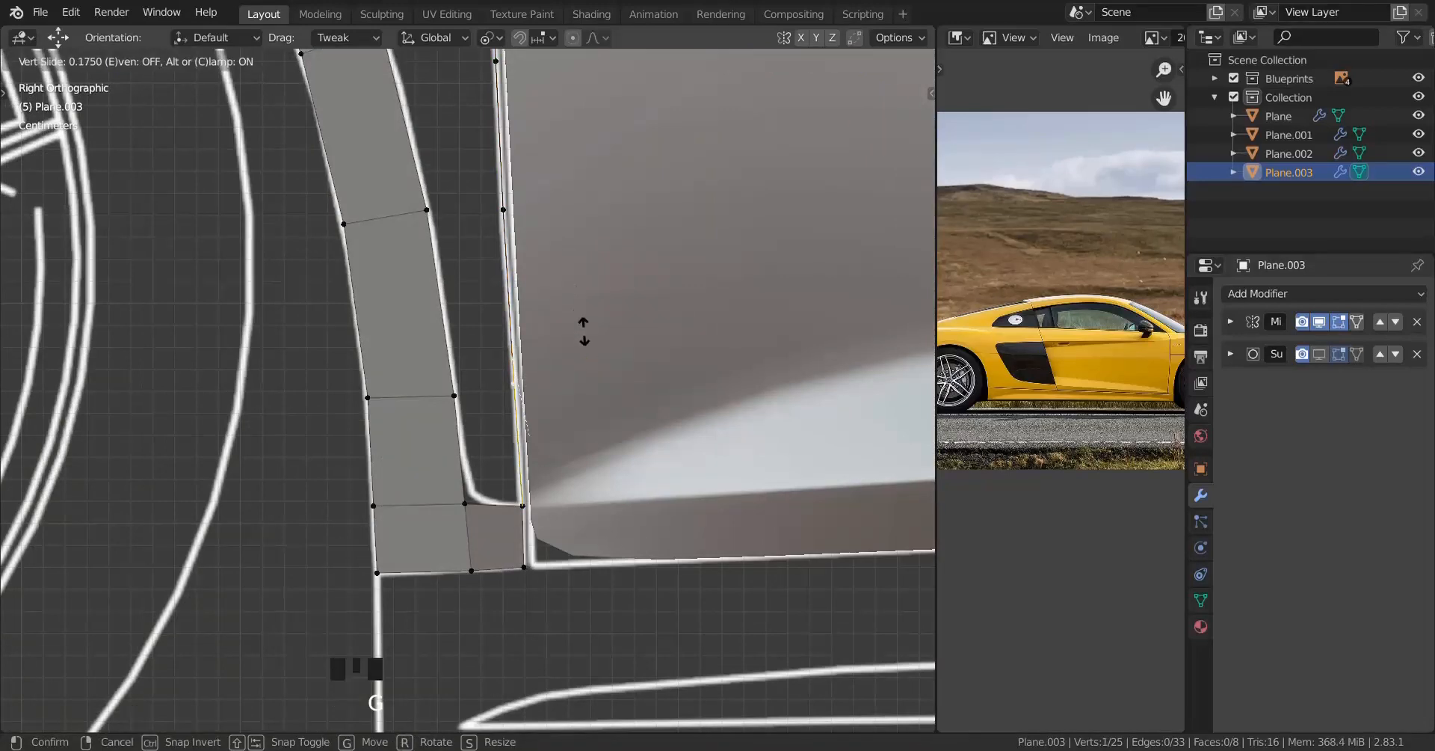
left_click(593, 348)
Step: Slide the next two vertices up the door-side edge to line up with the adjoining rows of the wheel-arch strip
middle_click_drag(519, 225, 517, 354, "shift")
right_click(496, 332)
key("g")
key("g")
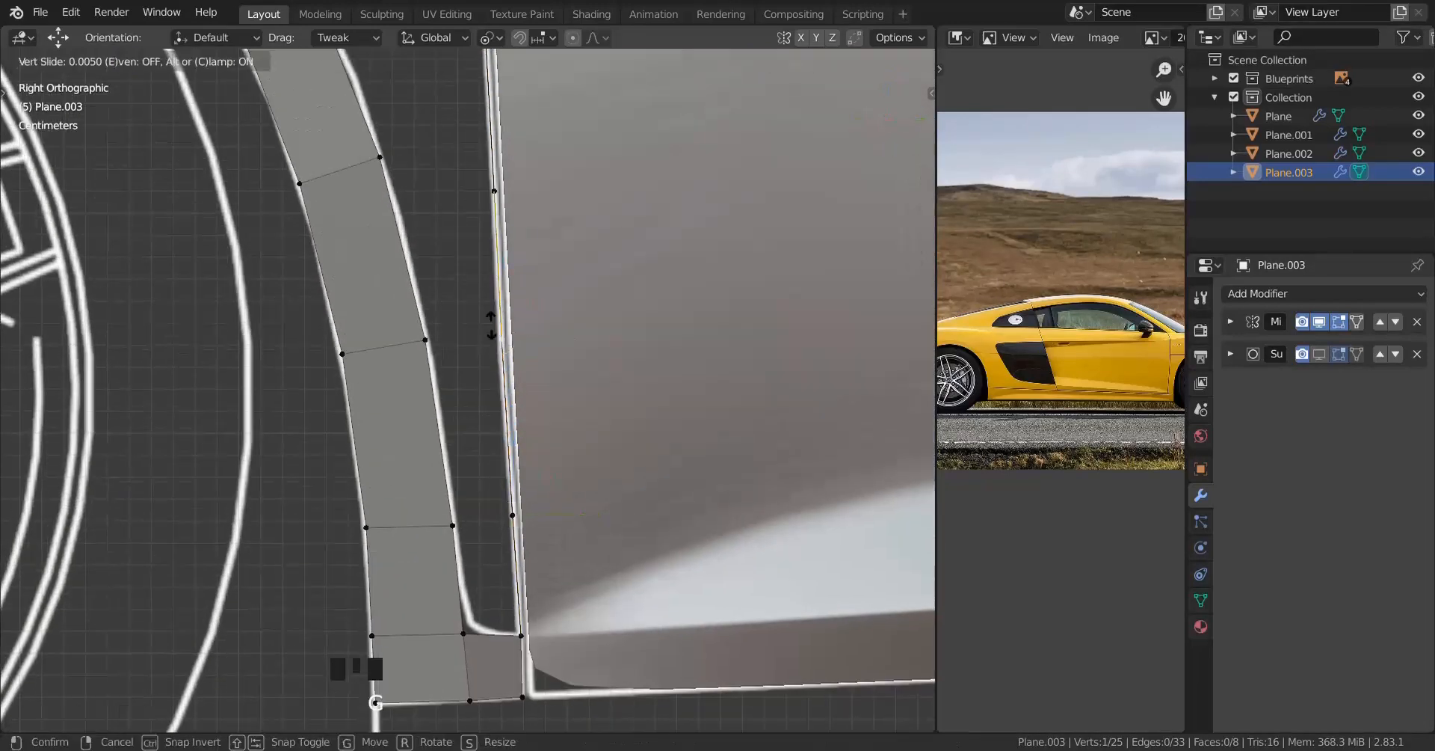
left_click(494, 293)
middle_click_drag(496, 199, 491, 523, "shift")
right_click(512, 364)
key("g")
key("g")
left_click(517, 317)
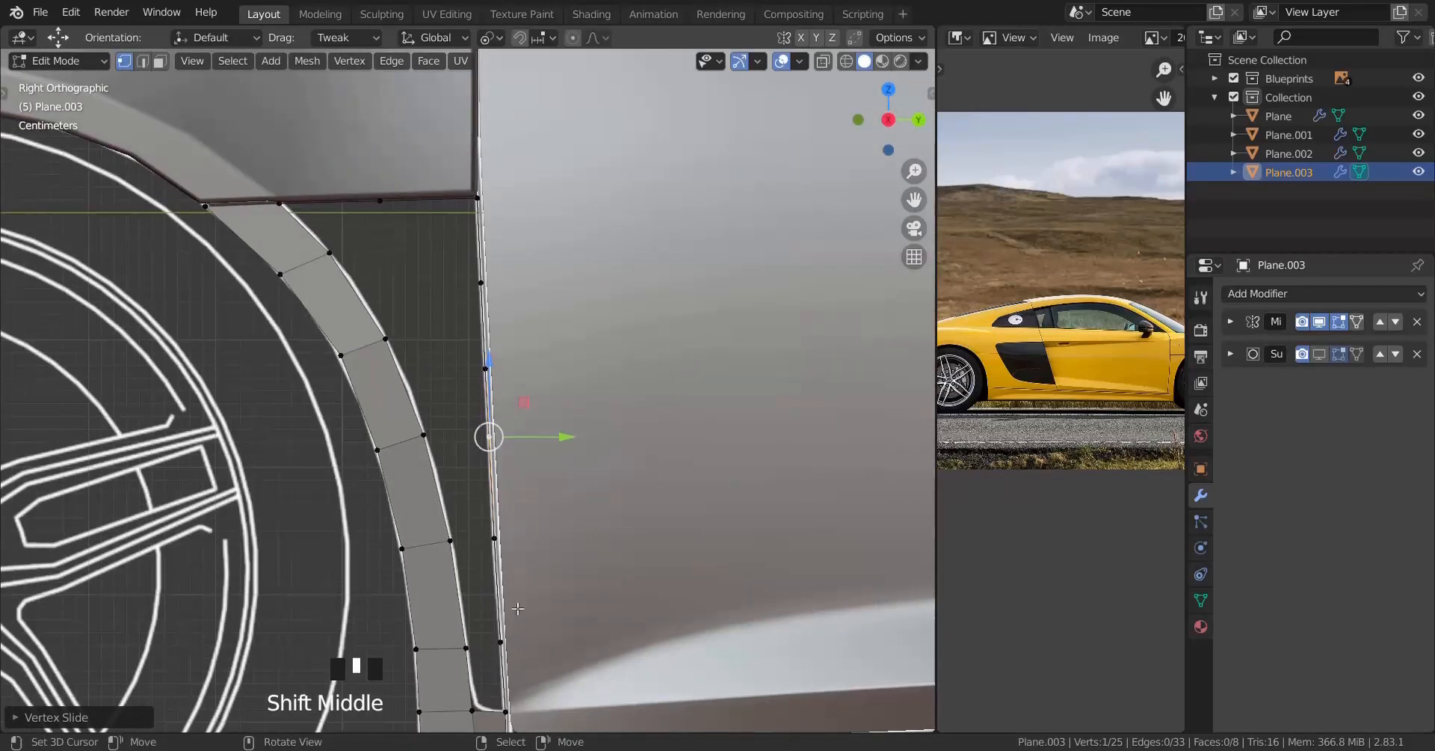
Step: Evenly space the door-side vertices between the upper corner and the first vertex above the lower corner with LoopTools
right_click(491, 564)
right_click(477, 198, "ctrl")
key("w")
mouse_move(701, 149)
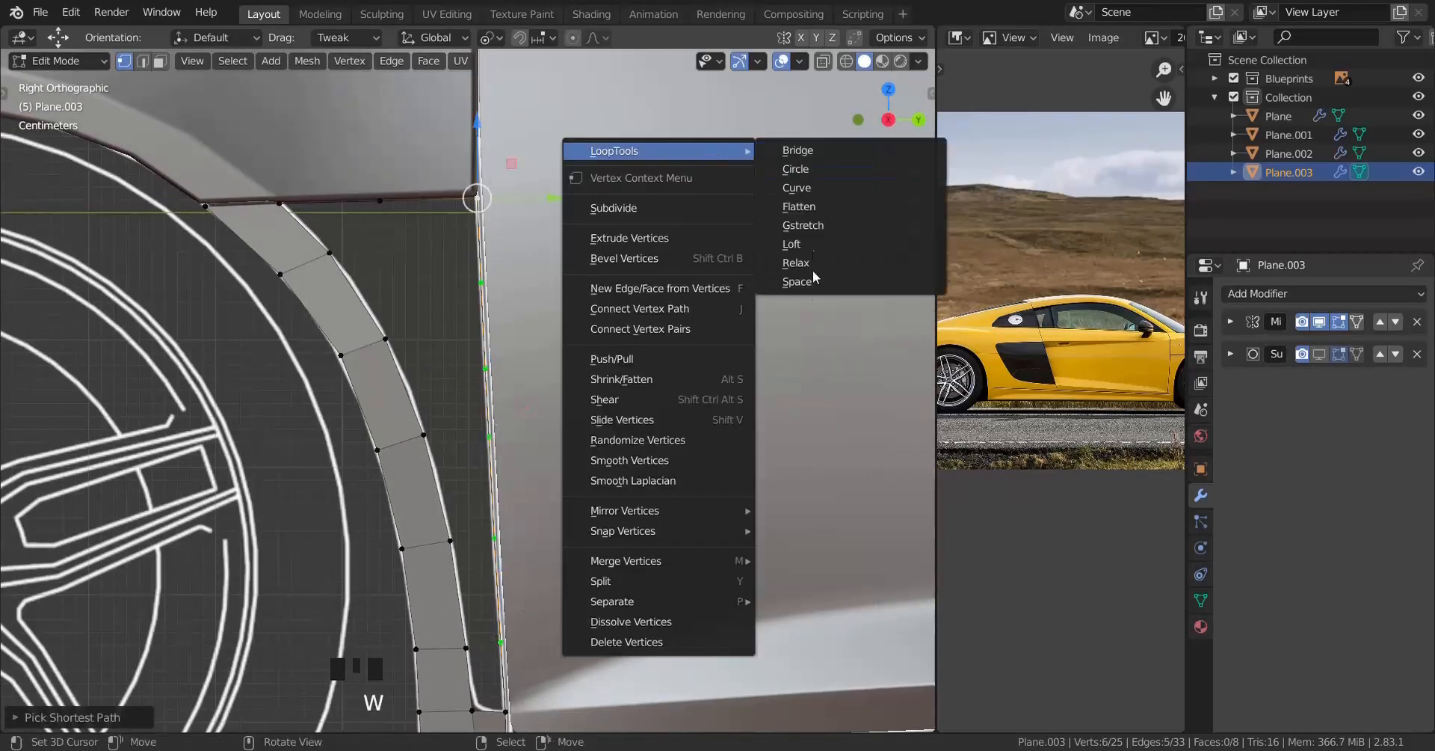
left_click(814, 283)
Step: Slide the vertex below the upper corner upward along the edge, and evenly space the vertices from it down to the lowest intermediate one
right_click(481, 282)
key("g")
key("g")
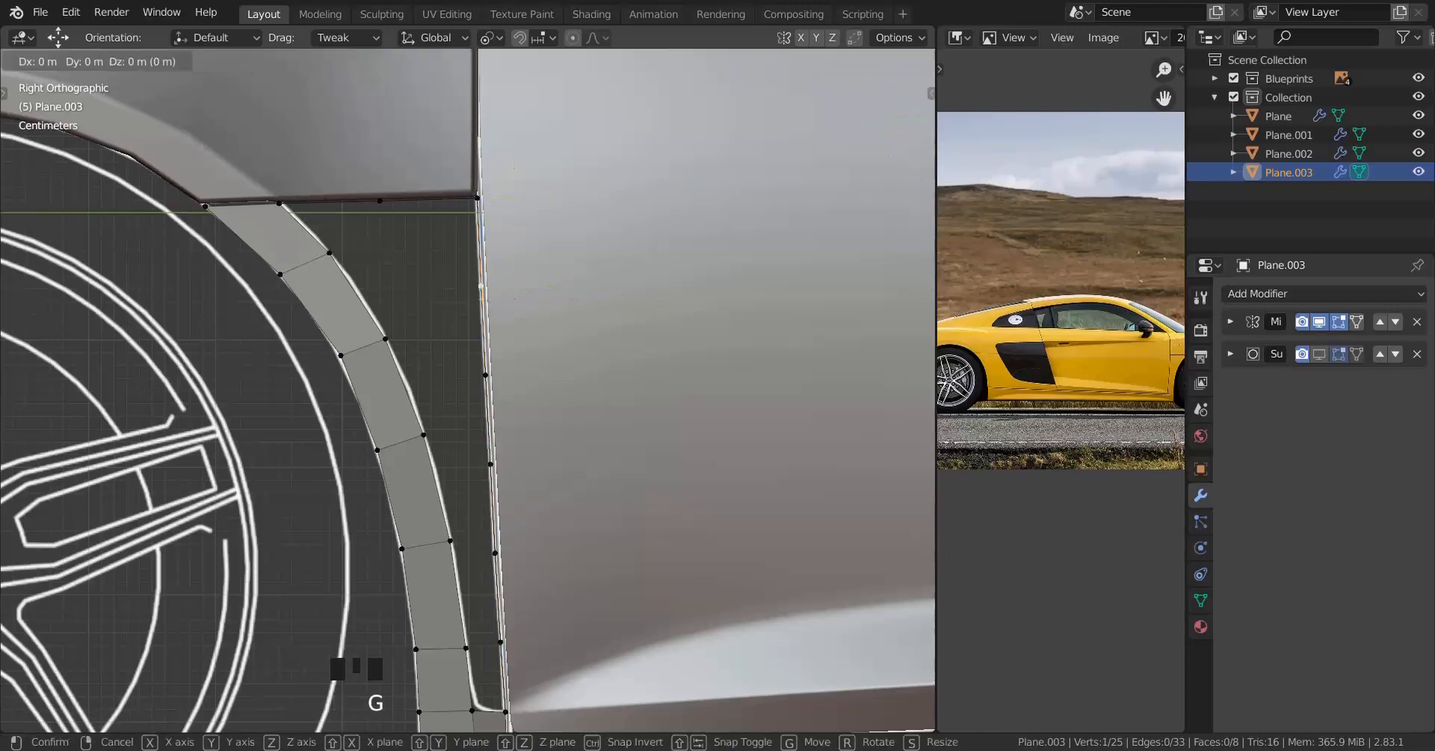
left_click(546, 166)
middle_click_drag(502, 311, 501, 196, "shift")
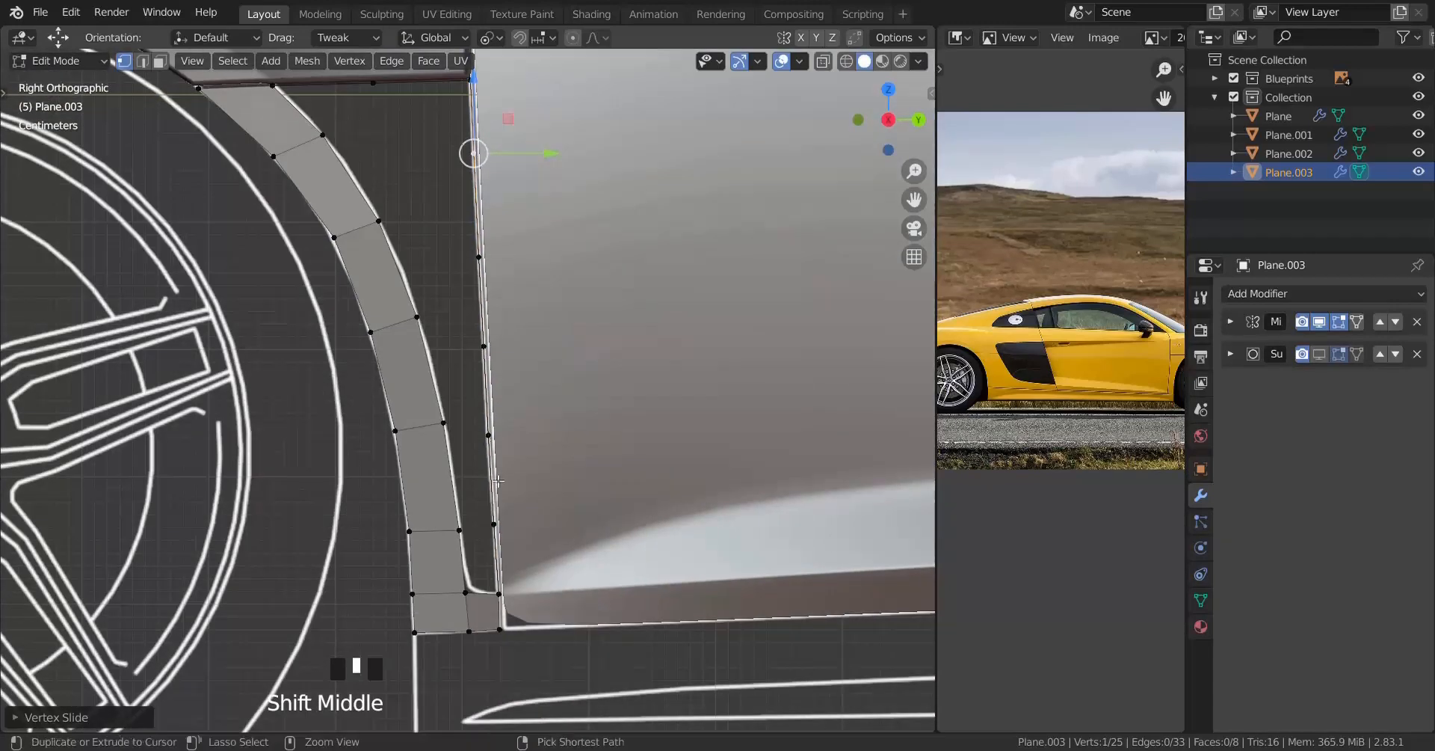
right_click(494, 524, "ctrl")
key("w")
mouse_move(724, 240)
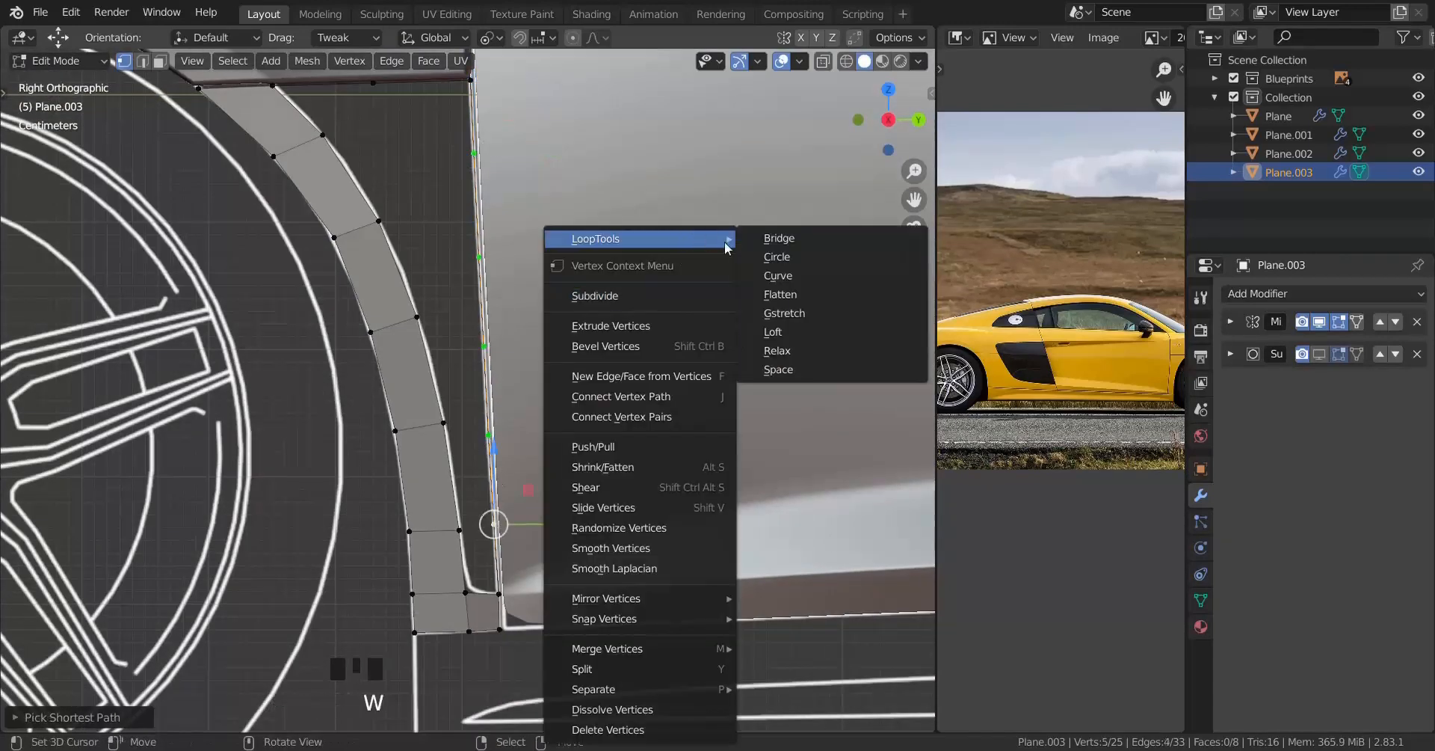
left_click(793, 371)
Step: Fill the gap between the wheel-arch strip and the door-side edge with successive faces, working upward from the notch
right_click(466, 594)
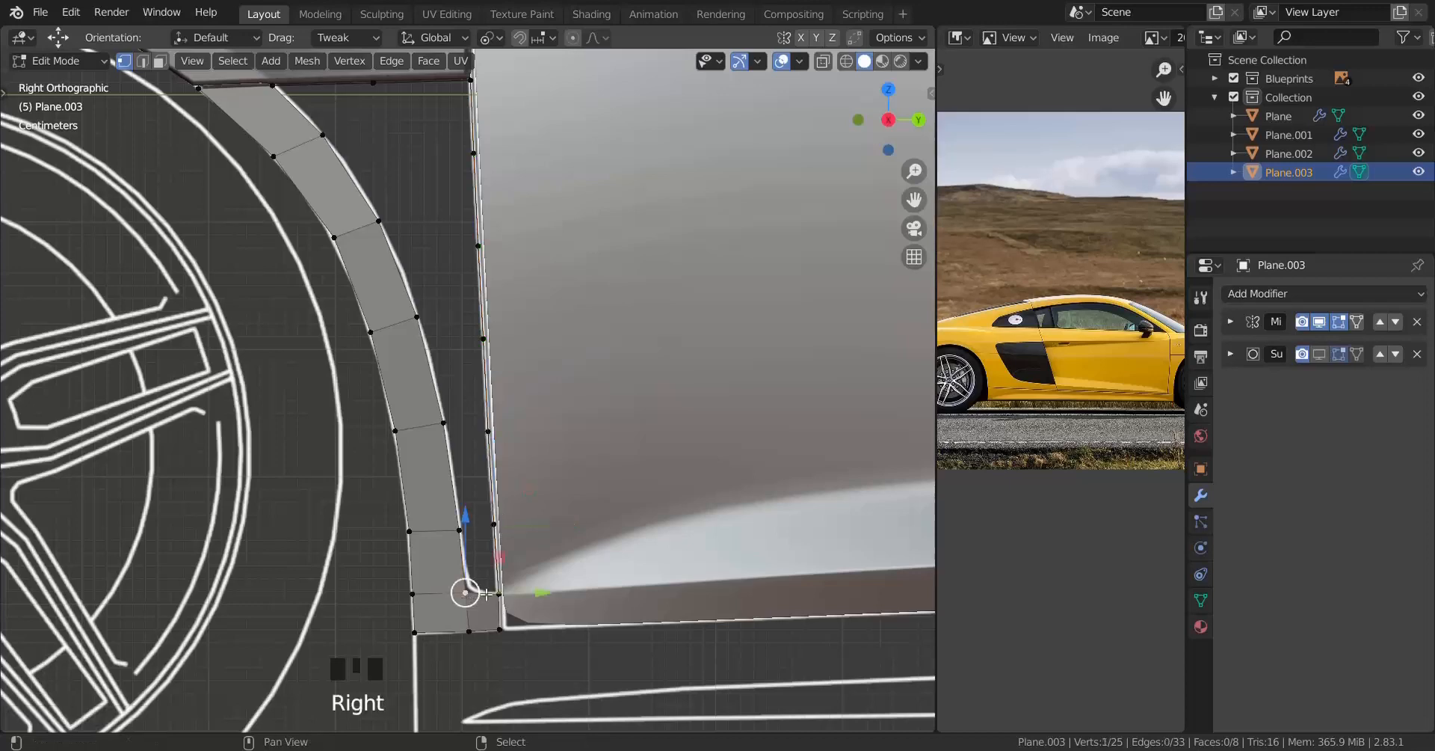
key("f")
key("f")
key("f")
key("f")
key("f")
key("f")
key("f")
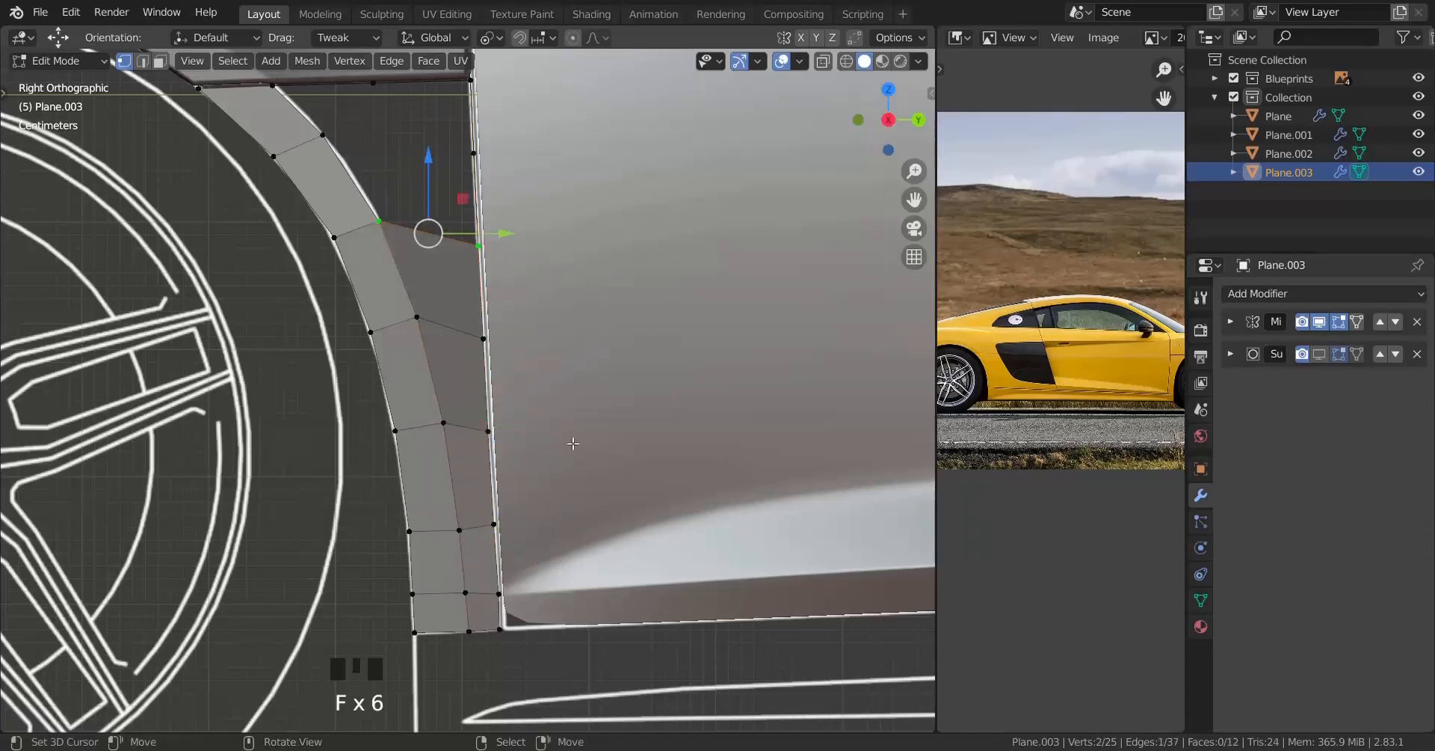
Step: Add a vertical loop cut through the middle of the newly filled column of faces
middle_click_drag(507, 369, 513, 513, "shift")
scroll(463, 444, "up", 2)
key("ctrl+r")
left_click(463, 443)
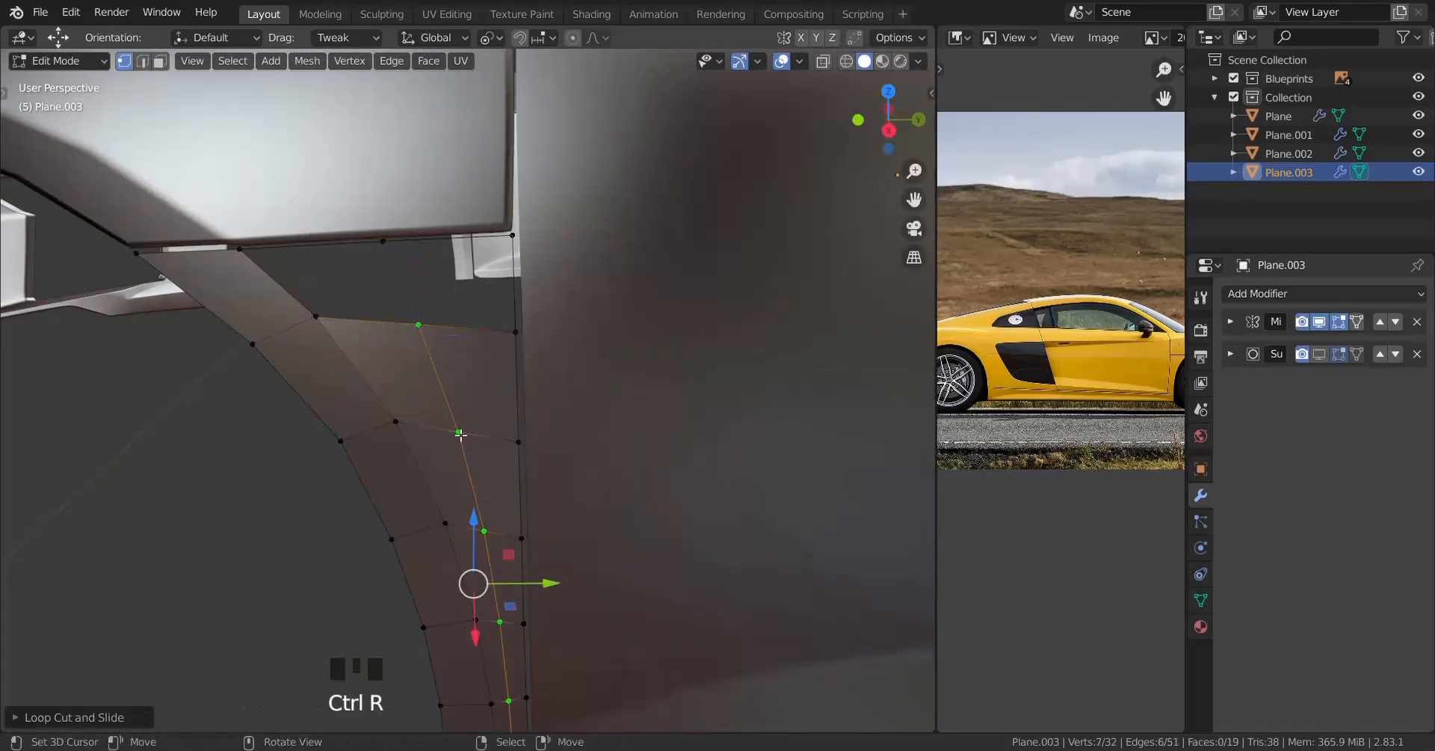
Step: Deselect the new loop's two bottom vertices, keeping only its five upper vertices selected
middle_click_drag(463, 444, 434, 658)
scroll(431, 685, "up", 2)
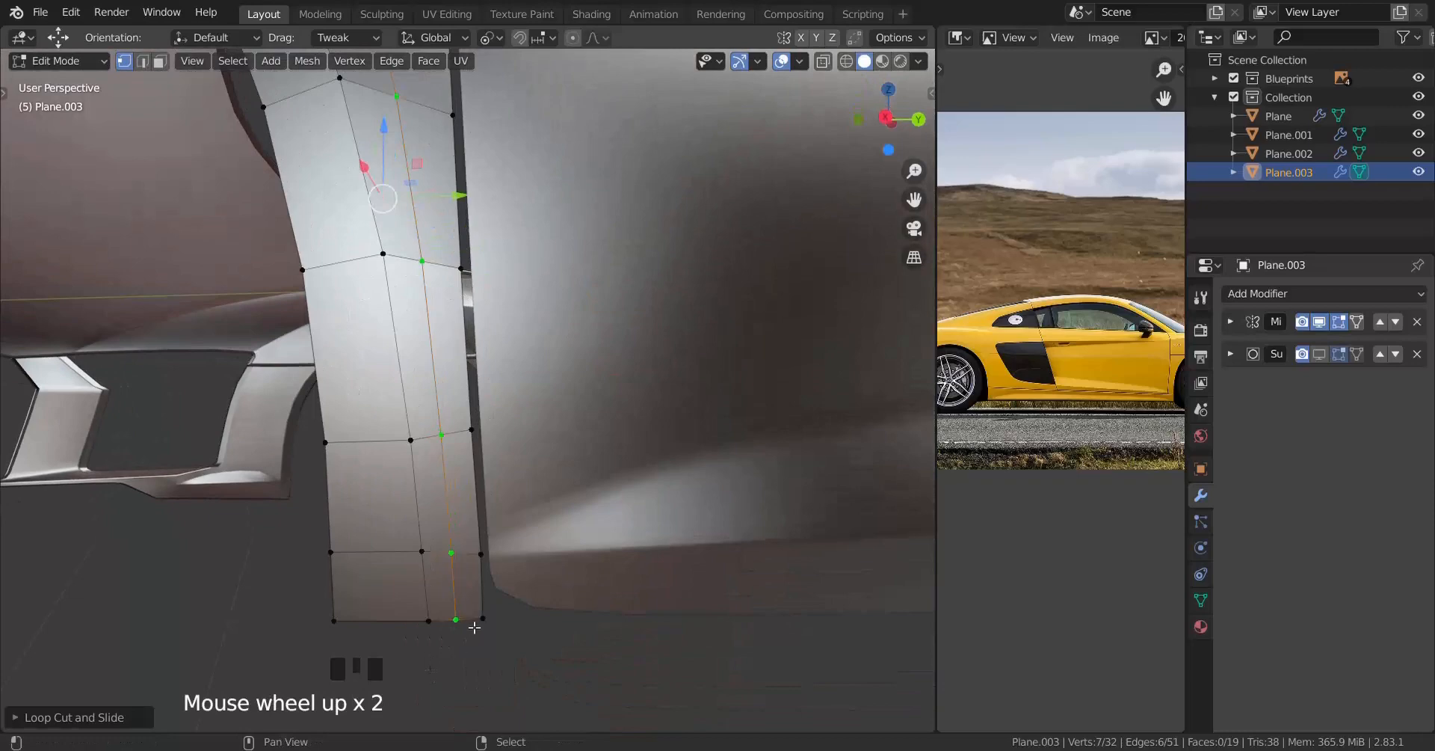
right_click(481, 618, "shift")
key("ctrl+z")
right_click(455, 614, "shift")
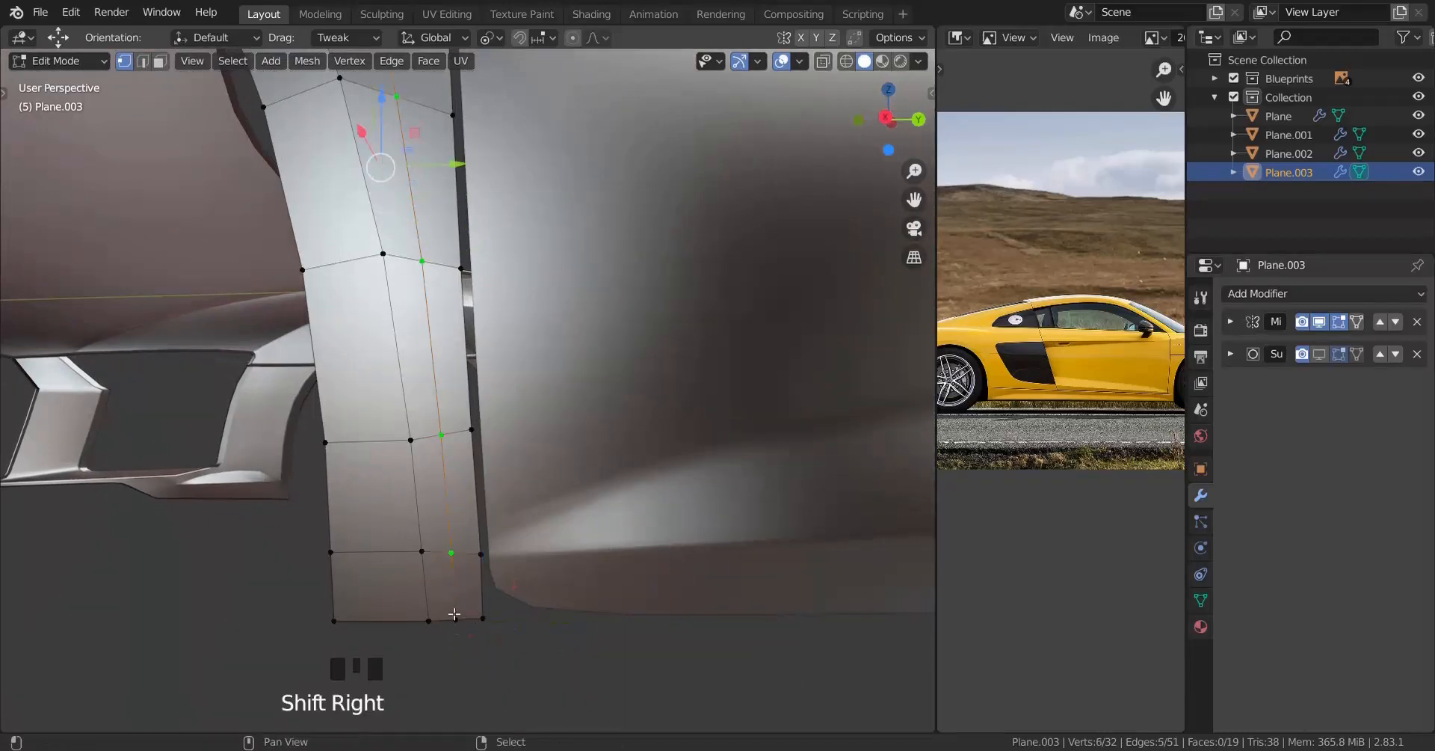
right_click(452, 557, "shift")
middle_click_drag(452, 557, 464, 531)
scroll(464, 529, "down", 2)
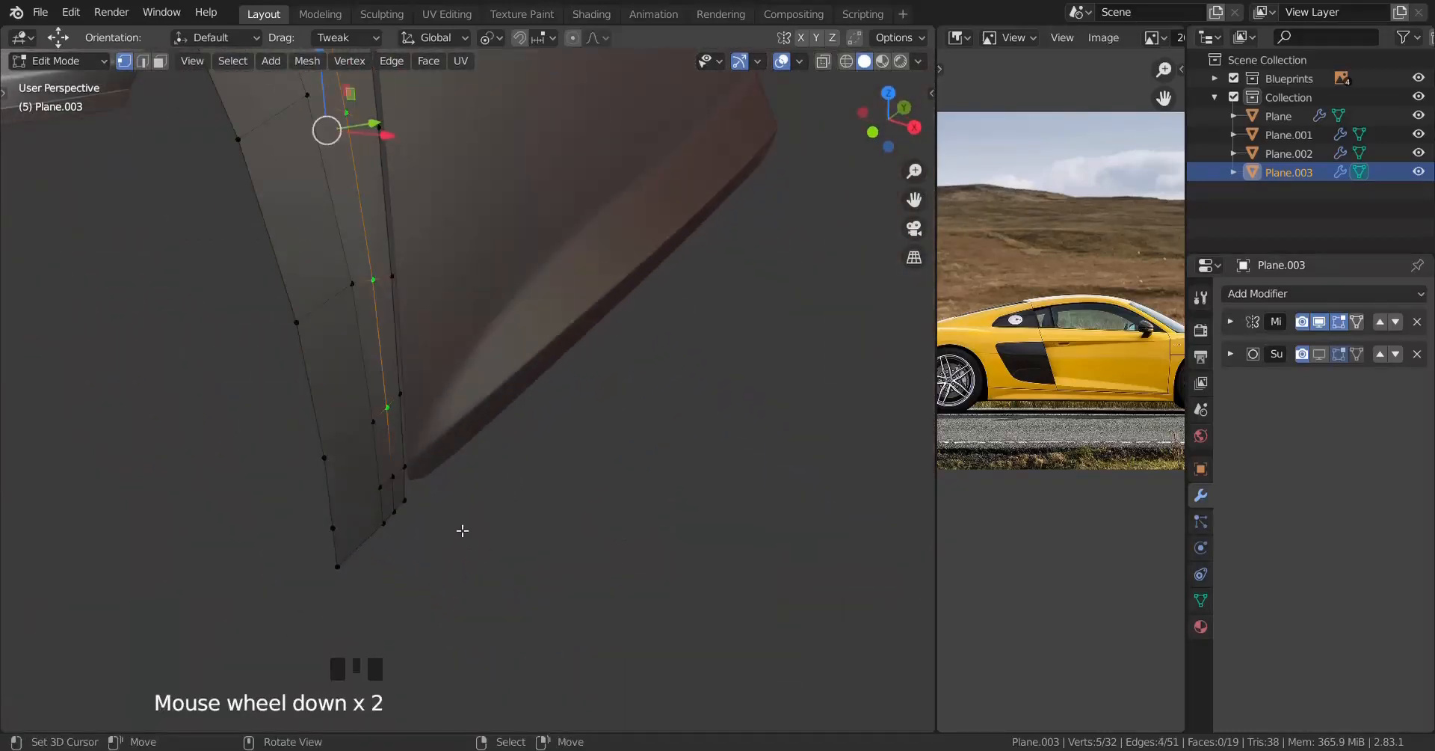
Step: Try to bulge the loop's five upper vertices along their normals with Shrink/Fatten, using the wireframe top view
key("KP_7")
middle_click_drag(489, 478, 507, 376, "shift")
scroll(506, 379, "up", 4)
key("shift+z")
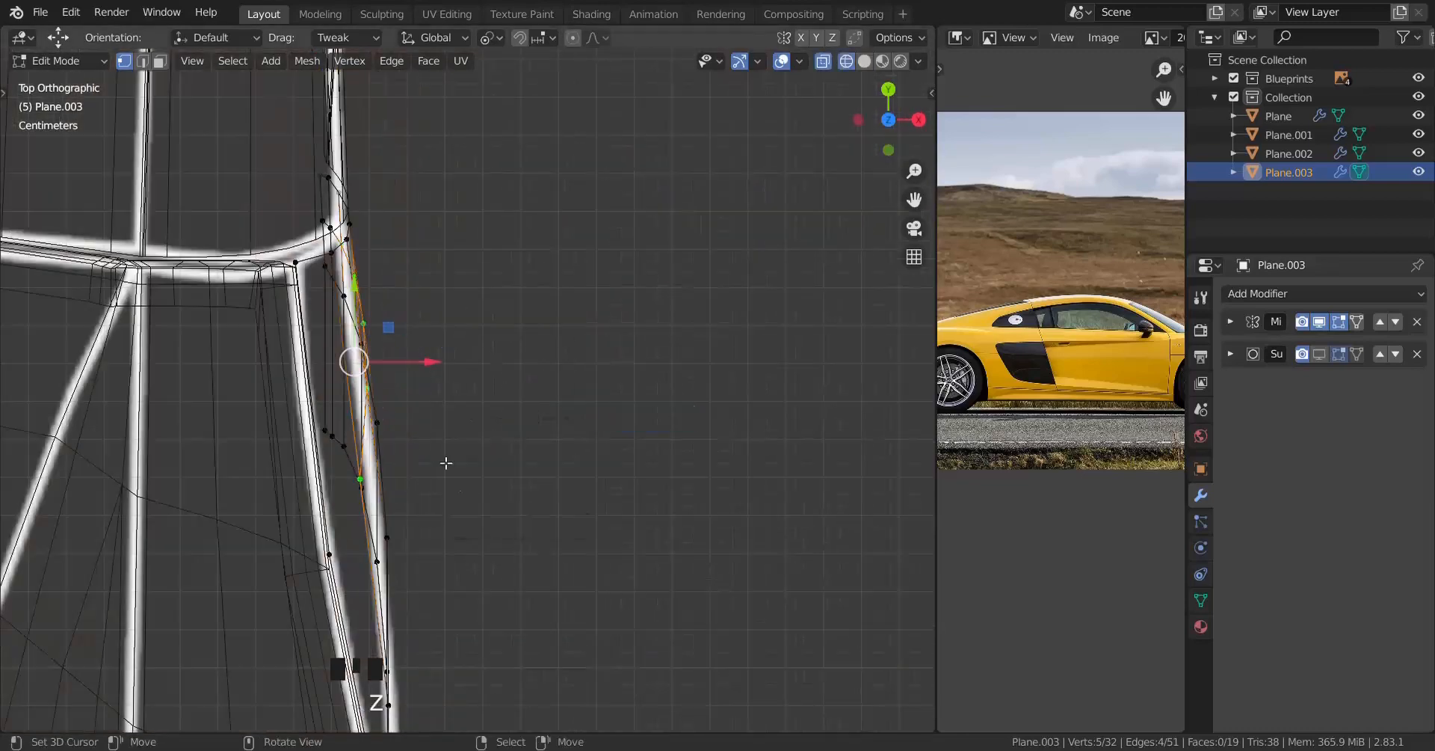
scroll(447, 463, "up", 1)
key("alt+s")
right_click(471, 499)
key("alt+s")
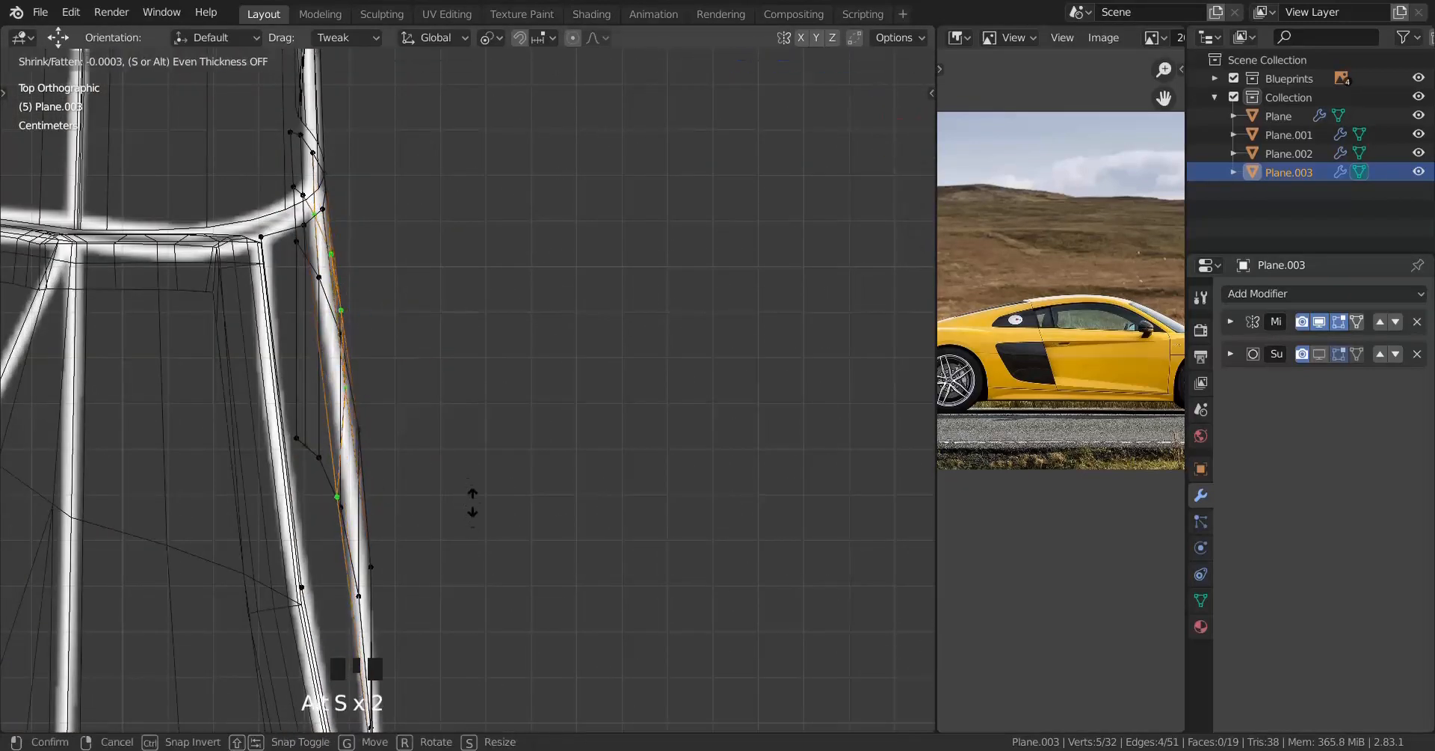
left_click(482, 548)
Step: Inspect the bulged loop in solid shading and undo the Shrink/Fatten change
mouse_move(380, 540)
middle_mouse_down()
mouse_move(374, 433)
mouse_move(347, 379)
middle_mouse_up()
key("z")
left_click(612, 388)
scroll(610, 392, "down", 3)
mouse_move(604, 409)
middle_mouse_down("shift")
mouse_move(554, 476)
mouse_move(442, 404)
mouse_move(491, 397)
mouse_move(504, 346)
mouse_move(535, 433)
mouse_move(529, 514)
mouse_move(476, 556)
middle_mouse_up("shift")
scroll(474, 423, "up", 2)
scroll(535, 432, "down", 3)
key("ctrl+z")
Step: Bulge the loop's five upper vertices slightly along their normals with Shrink/Fatten, and make its lowest selected vertex active
scroll(538, 459, "up", 1)
key("alt+s")
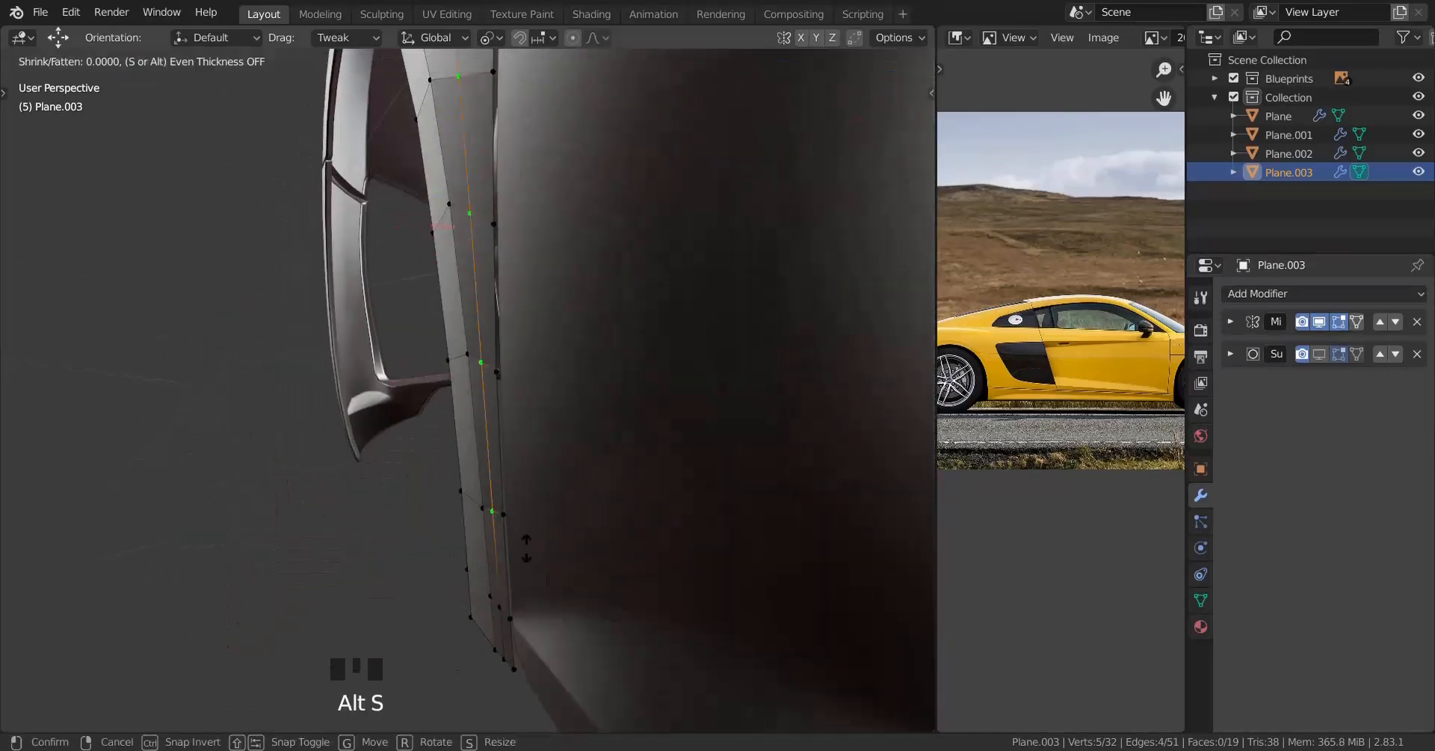
key("alt+s")
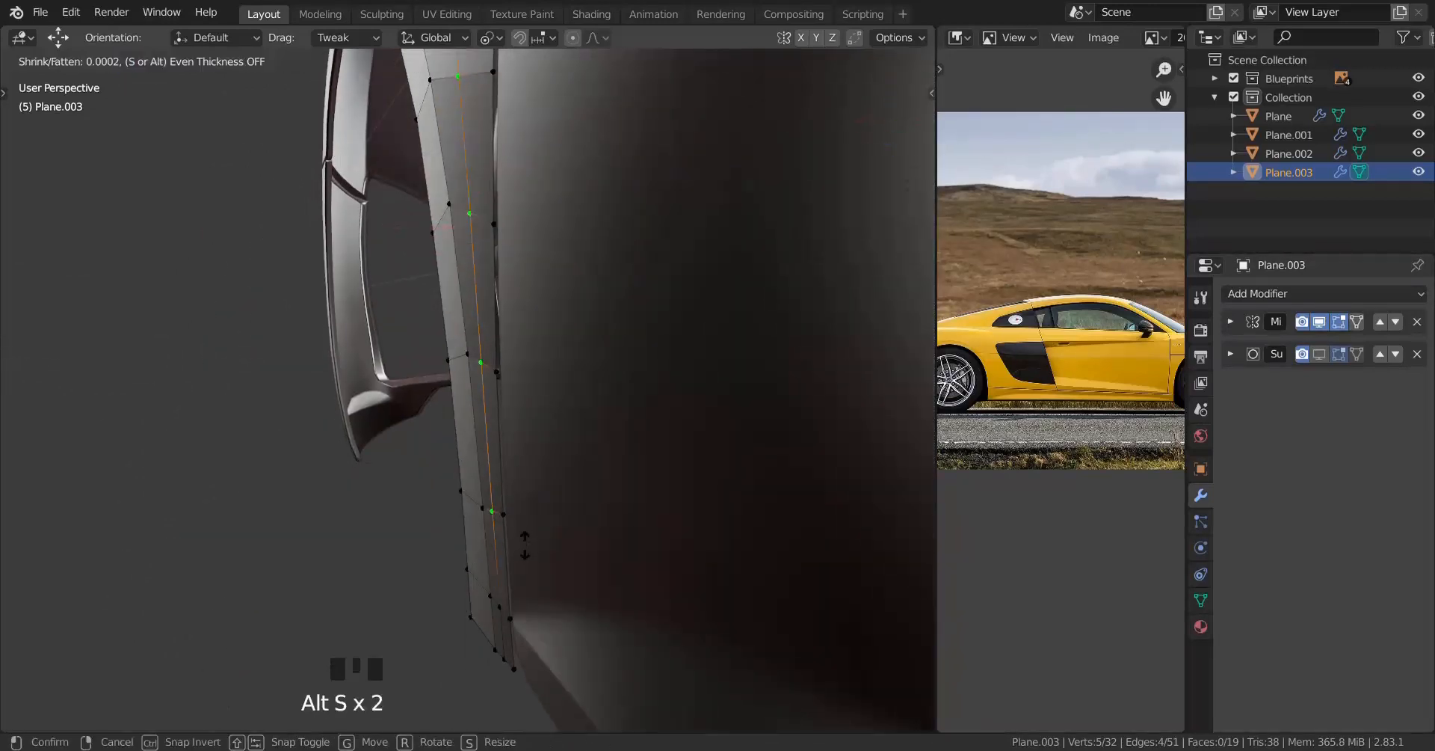
key("alt+s")
key("alt+s")
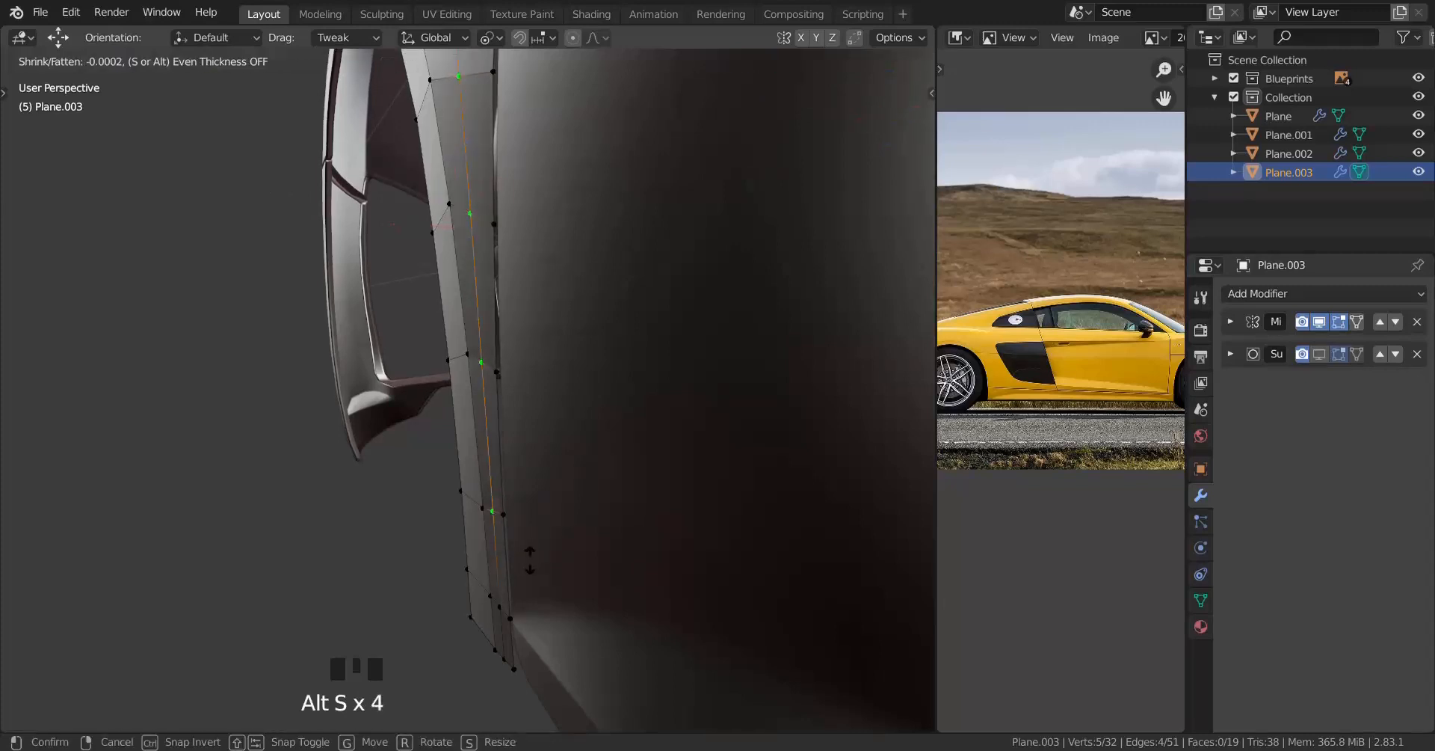
left_click(530, 560)
right_click(494, 517, "shift")
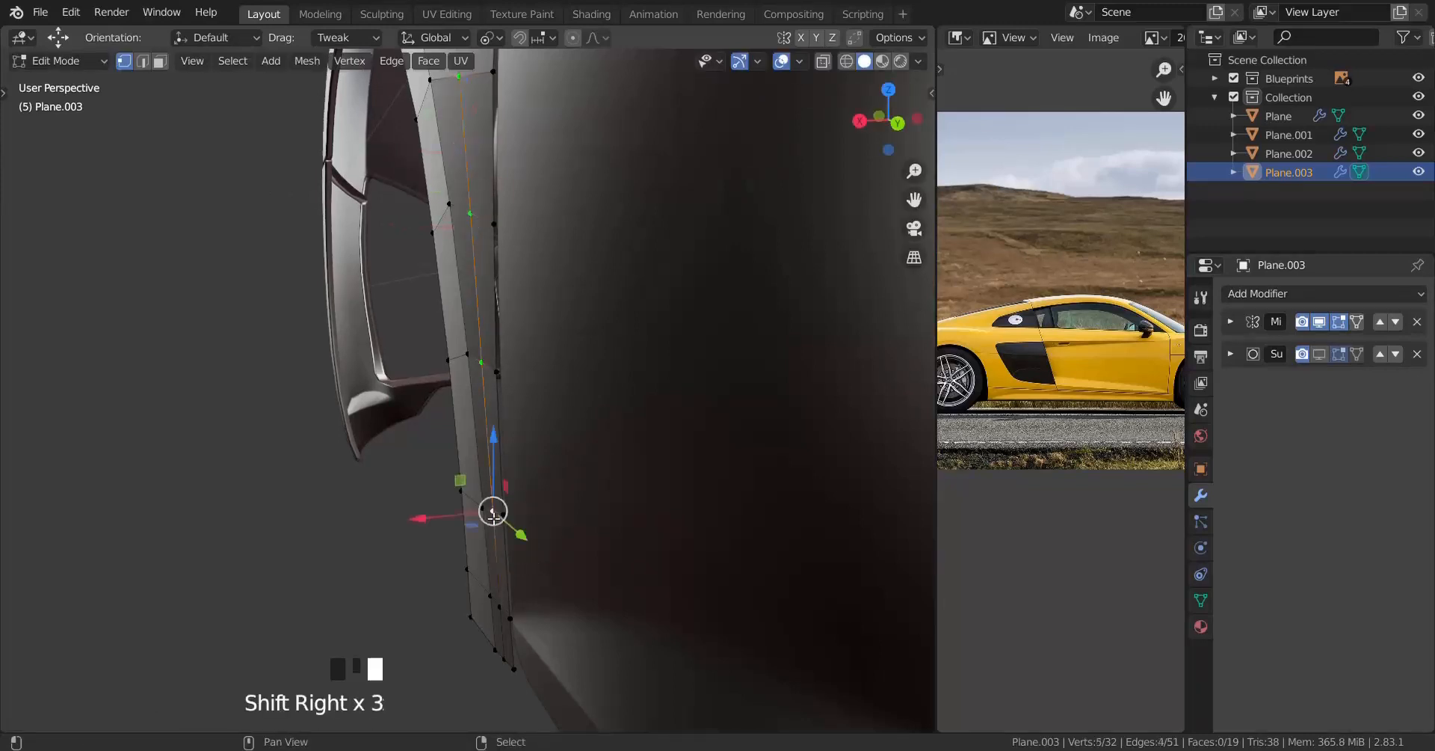
Step: Shear the five selected loop vertices in the front view to lean them outward along the fender profile
middle_click_drag(493, 518, 553, 586)
key("KP_1")
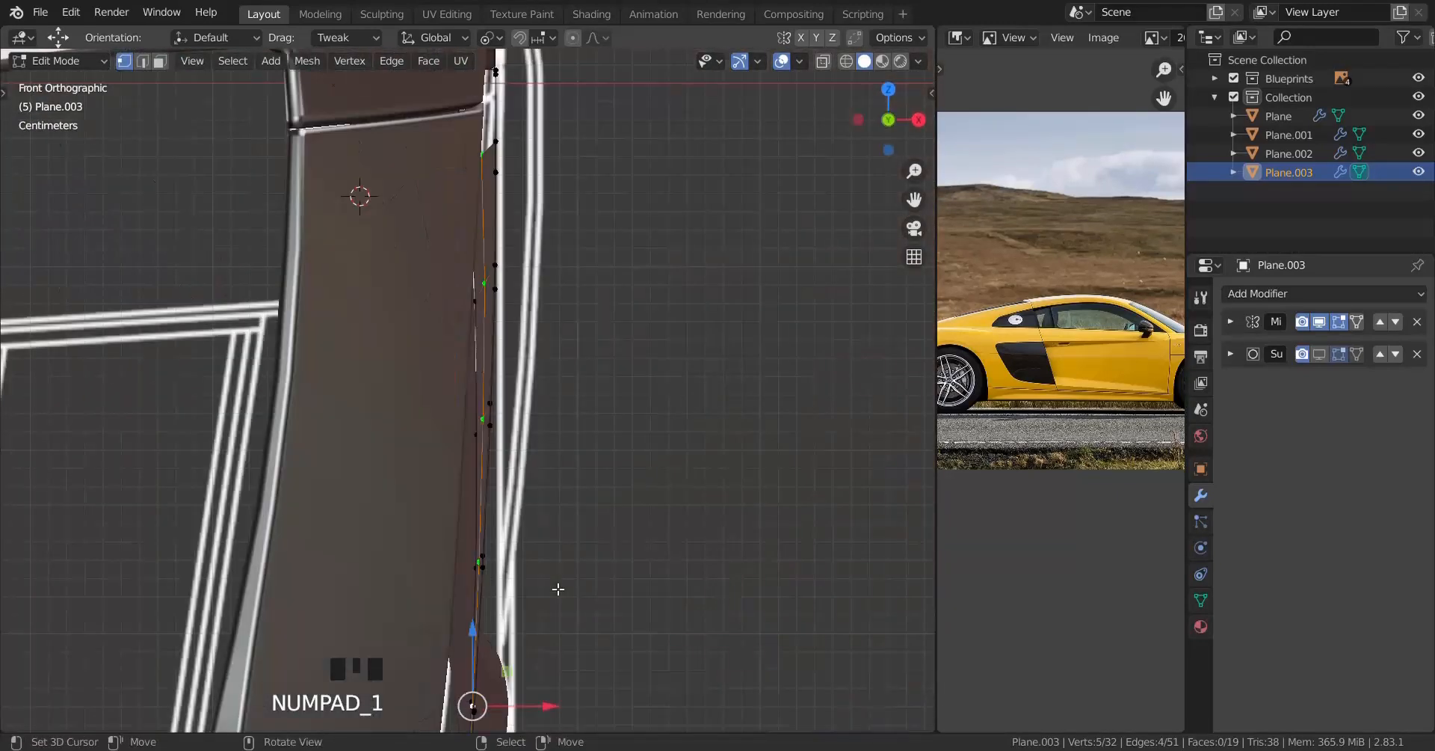
key("shift+ctrl+alt+s")
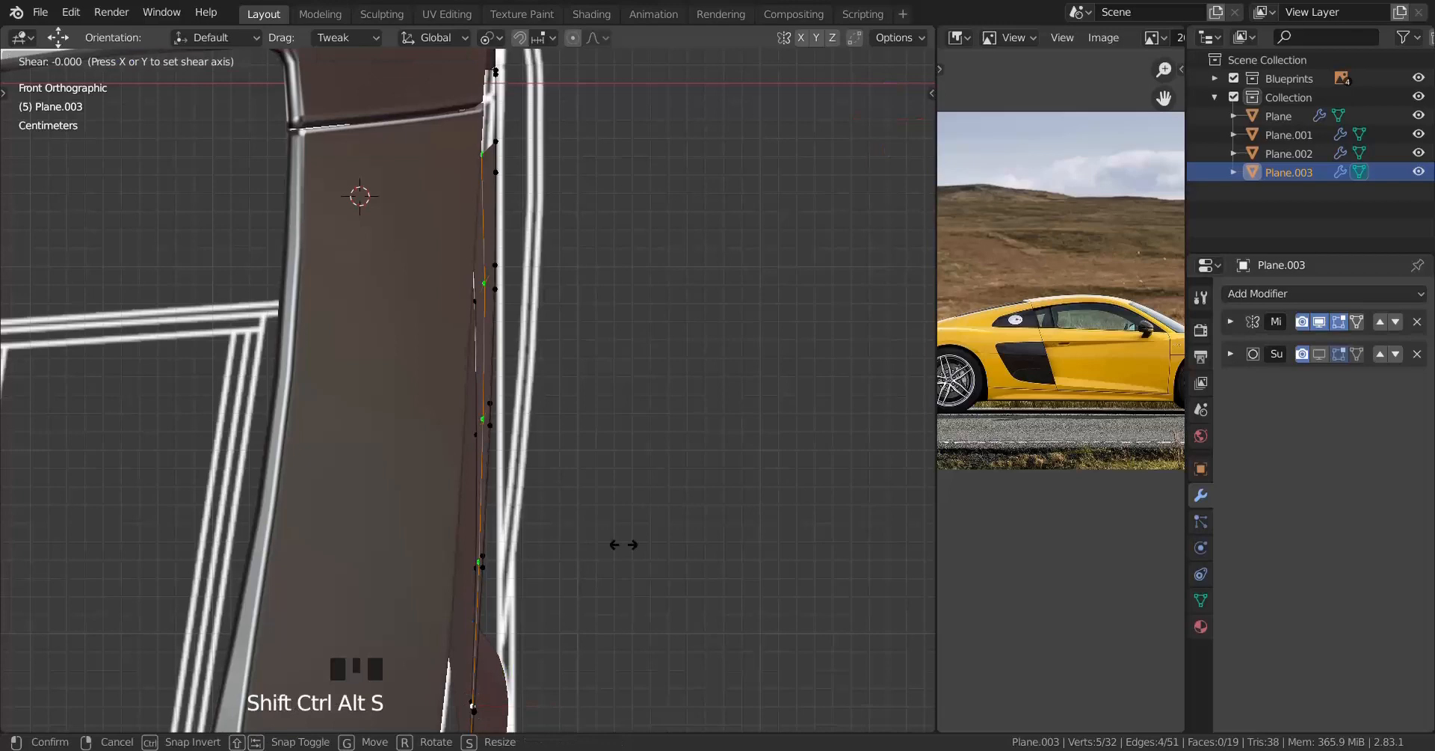
left_click(607, 482)
middle_click_drag(580, 458, 479, 437)
key("KP_1")
key("alt+z")
scroll(689, 513, "up", 2)
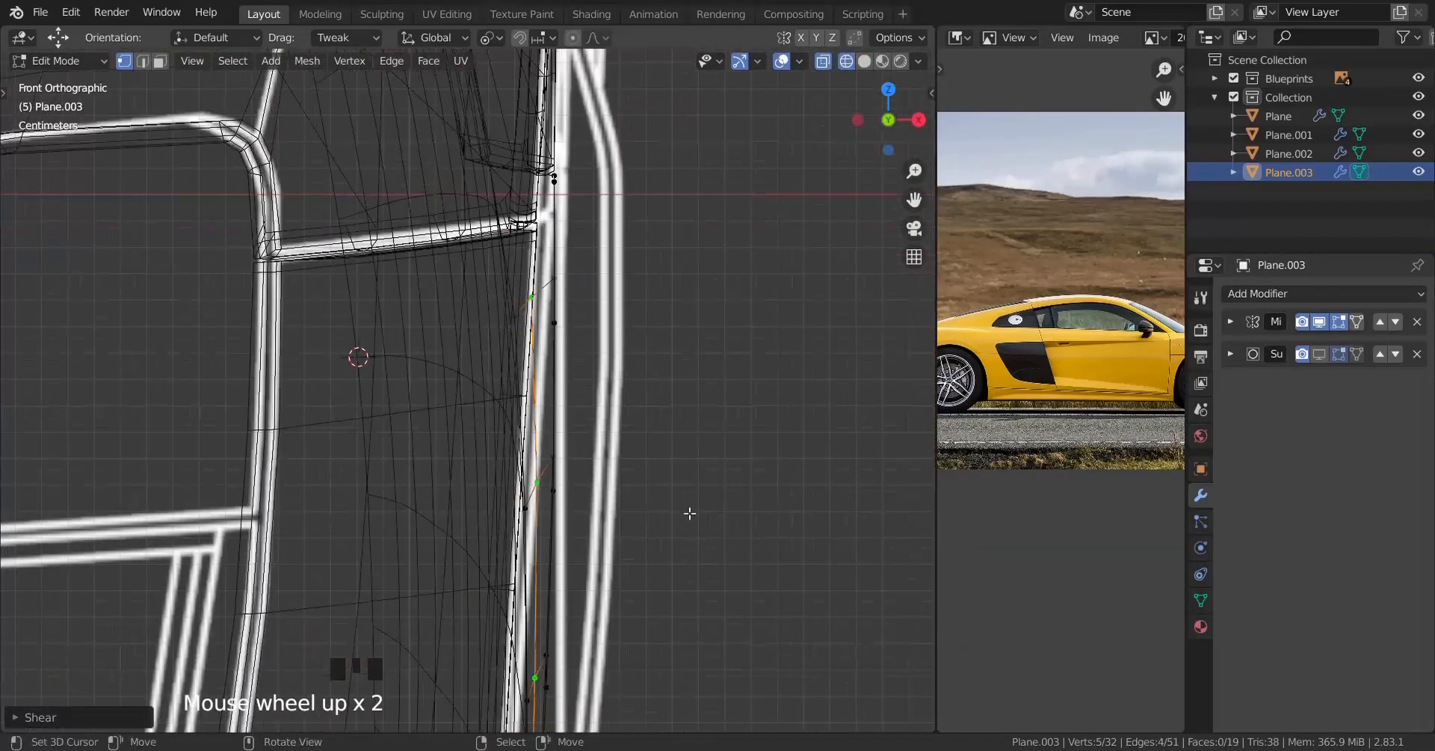
middle_click_drag(688, 513, 640, 490, "shift")
key("shift+ctrl+alt+s")
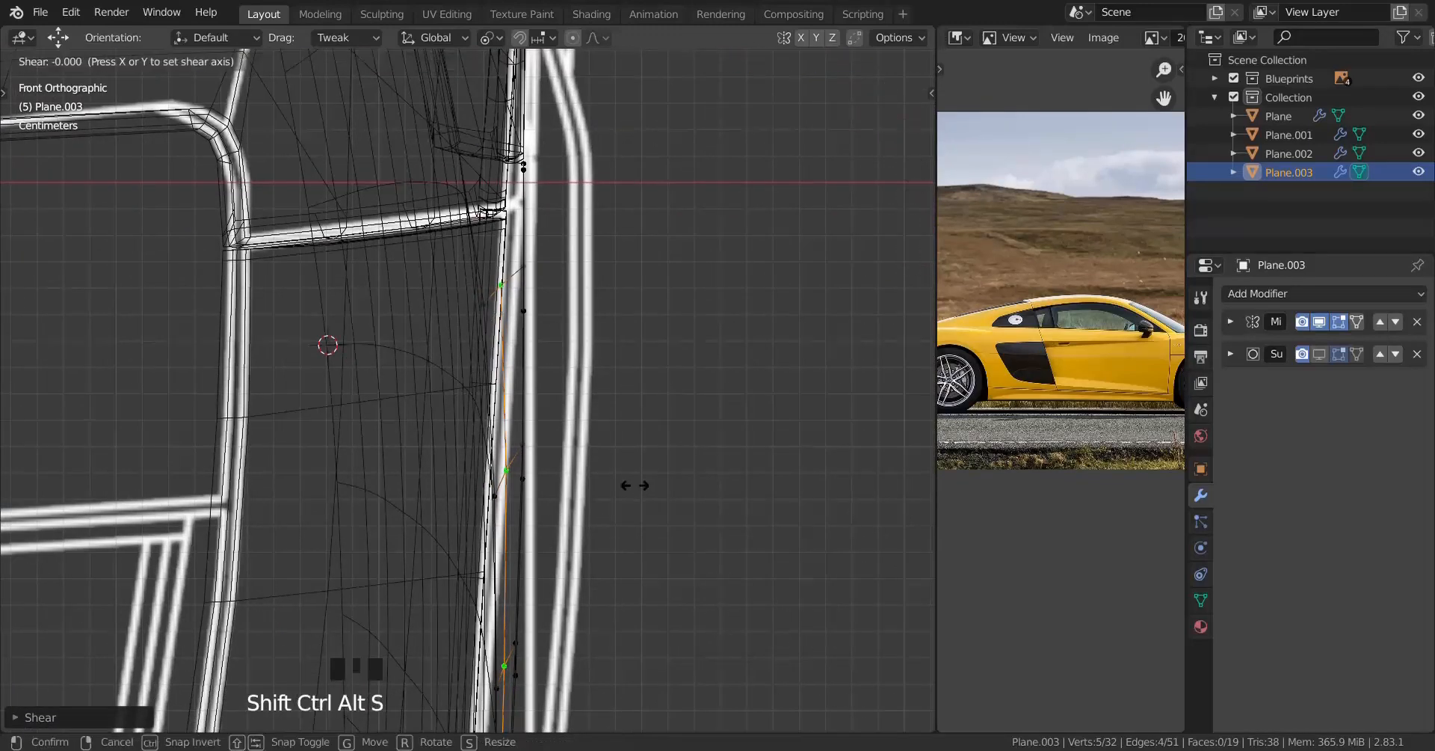
right_click(619, 434)
Step: Return to solid shading and fill the two missing faces of the lower fender panel from a selected edge
mouse_move(625, 433)
middle_mouse_down()
mouse_move(465, 439)
mouse_move(545, 577)
mouse_move(470, 532)
mouse_move(528, 506)
mouse_move(486, 501)
mouse_move(593, 502)
mouse_move(448, 449)
mouse_move(450, 424)
mouse_move(447, 456)
mouse_move(505, 456)
mouse_move(528, 495)
mouse_move(434, 388)
mouse_move(537, 412)
middle_mouse_up()
key("shift+z")
right_click(296, 323)
right_click(380, 428, "shift")
key("f")
key("f")
key("f")
Step: Leave Edit Mode and turn on the Subdivision modifier's viewport display for the fender panel
scroll(447, 462, "down", 4)
key("Tab")
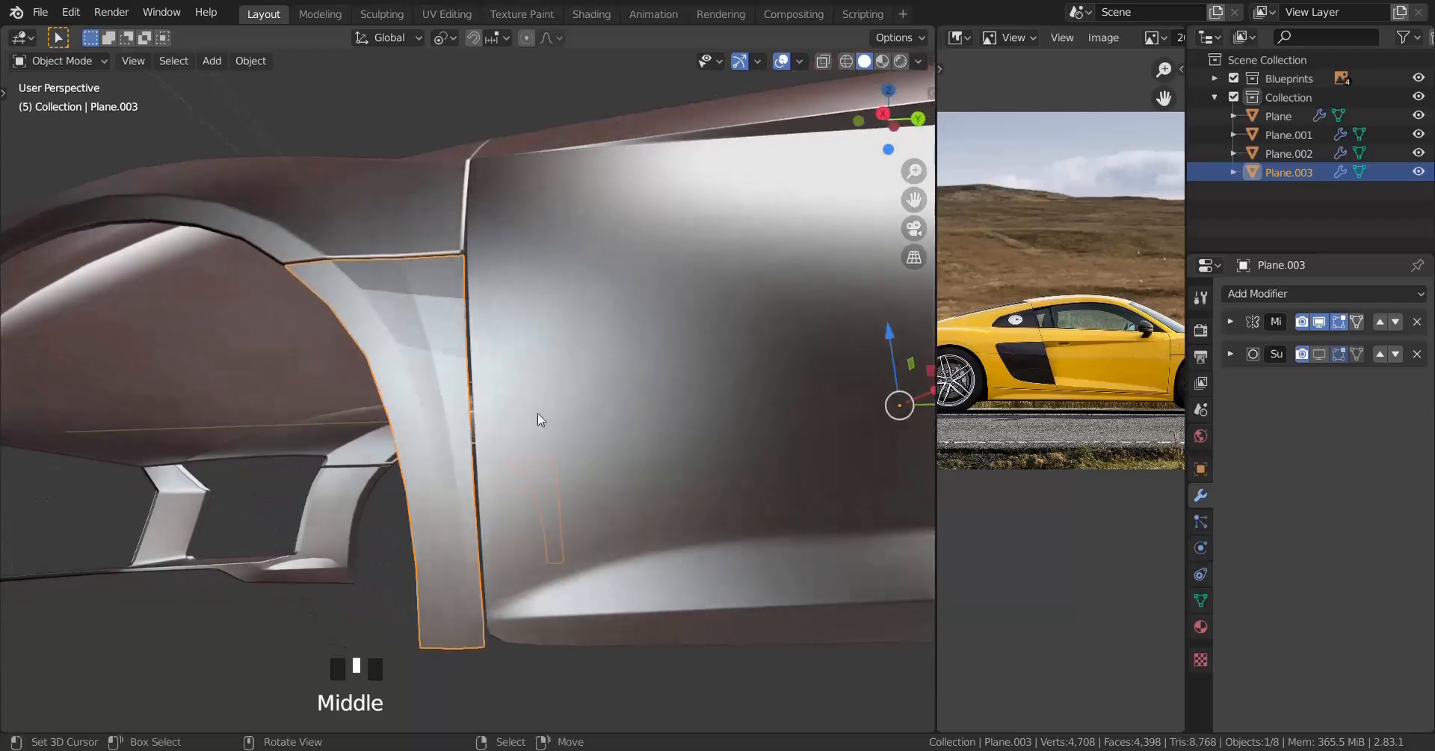
left_click(1322, 356)
scroll(537, 475, "up", 2)
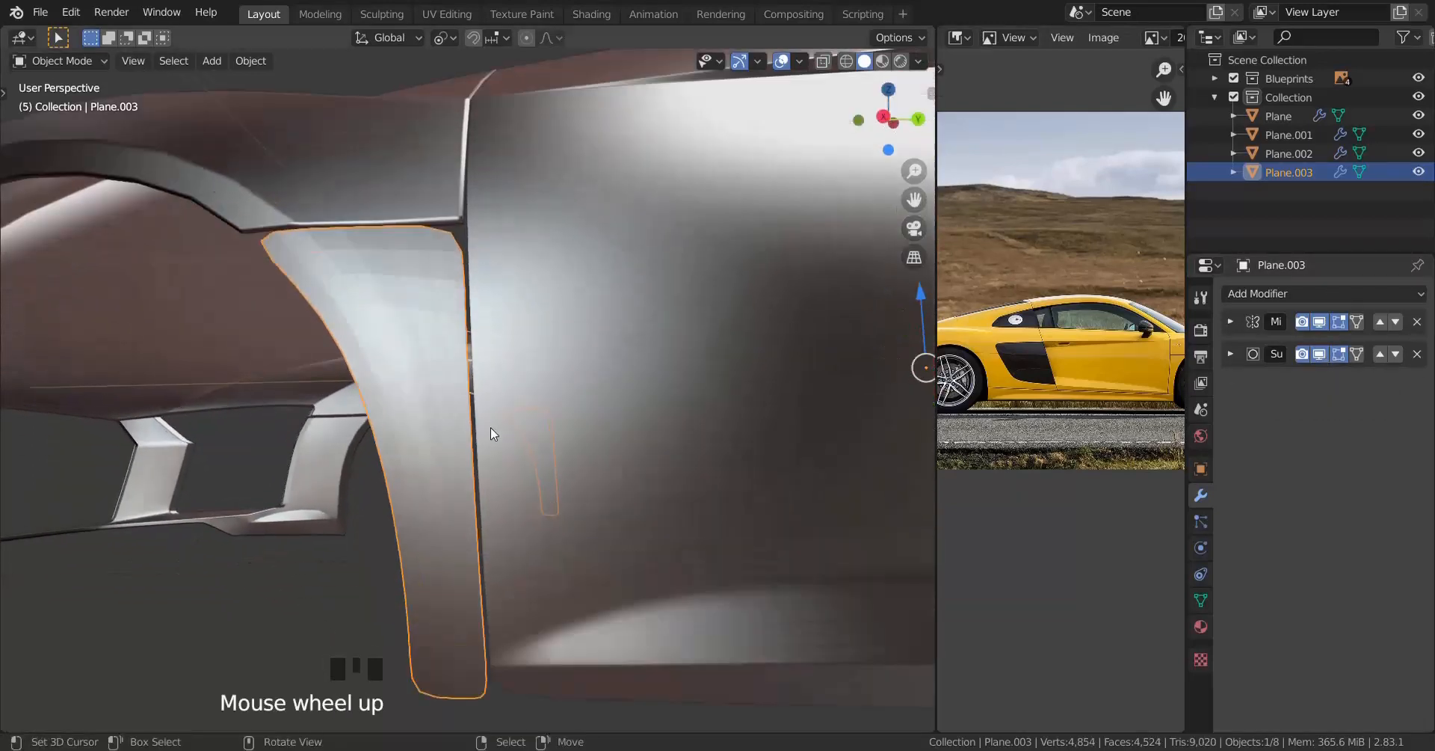
middle_click_drag(491, 432, 486, 306)
Step: Add an even vertical loop cut close beside the panel's crease line, on the wheel-arch side
key("Tab")
key("KP_3")
scroll(486, 307, "up", 5)
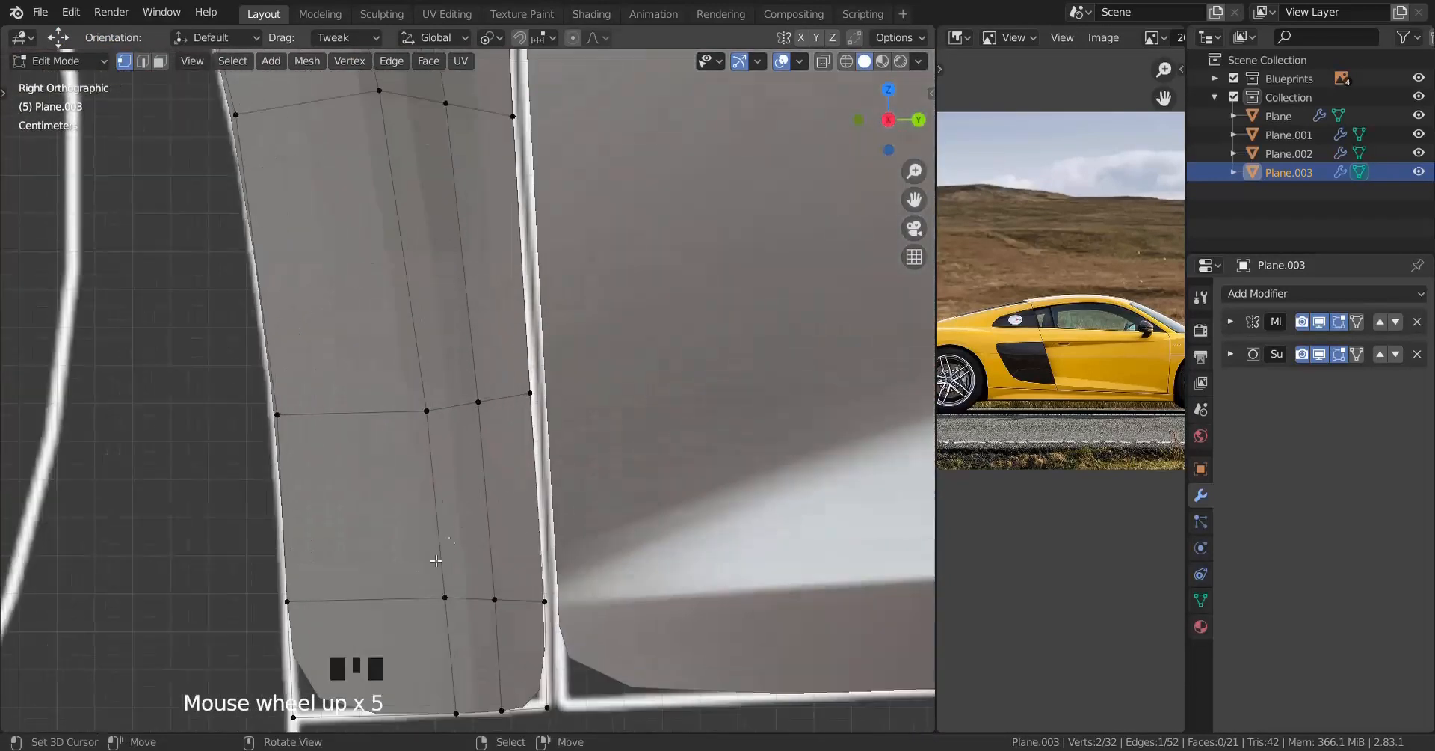
key("ctrl+r")
left_click(362, 566)
key("e")
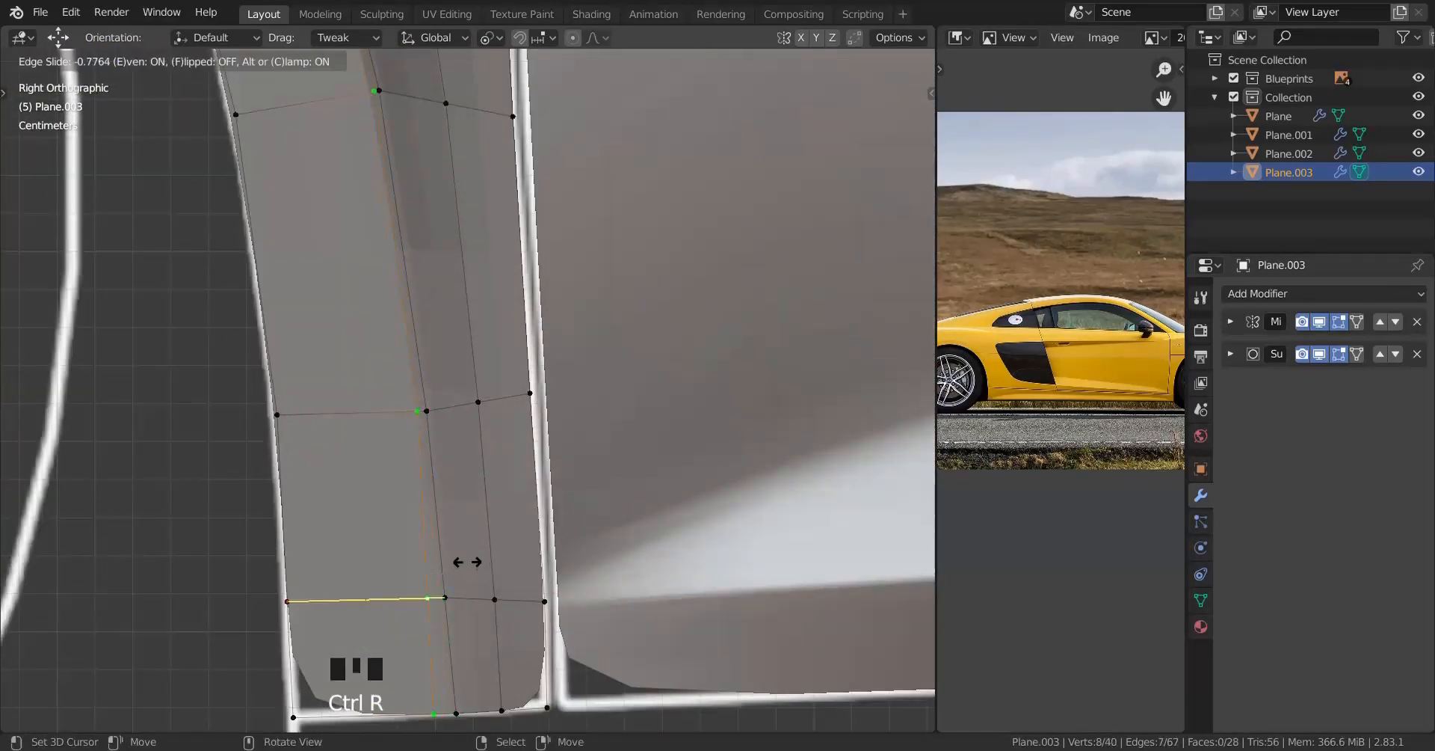
left_click(515, 530)
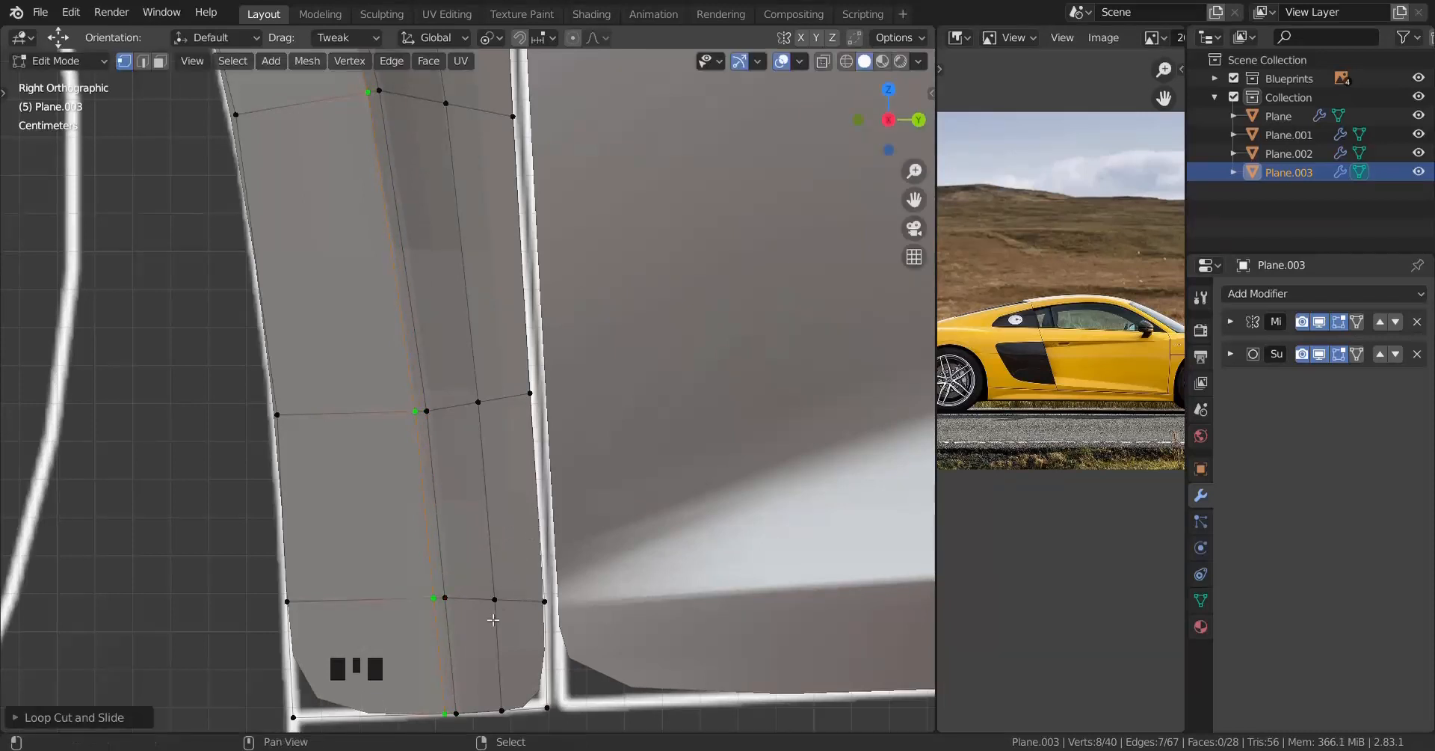
Step: Add a horizontal loop cut just below the lowest interior row of the panel, with even spacing
scroll(454, 535, "up", 3)
key("ctrl+r")
left_click(455, 497)
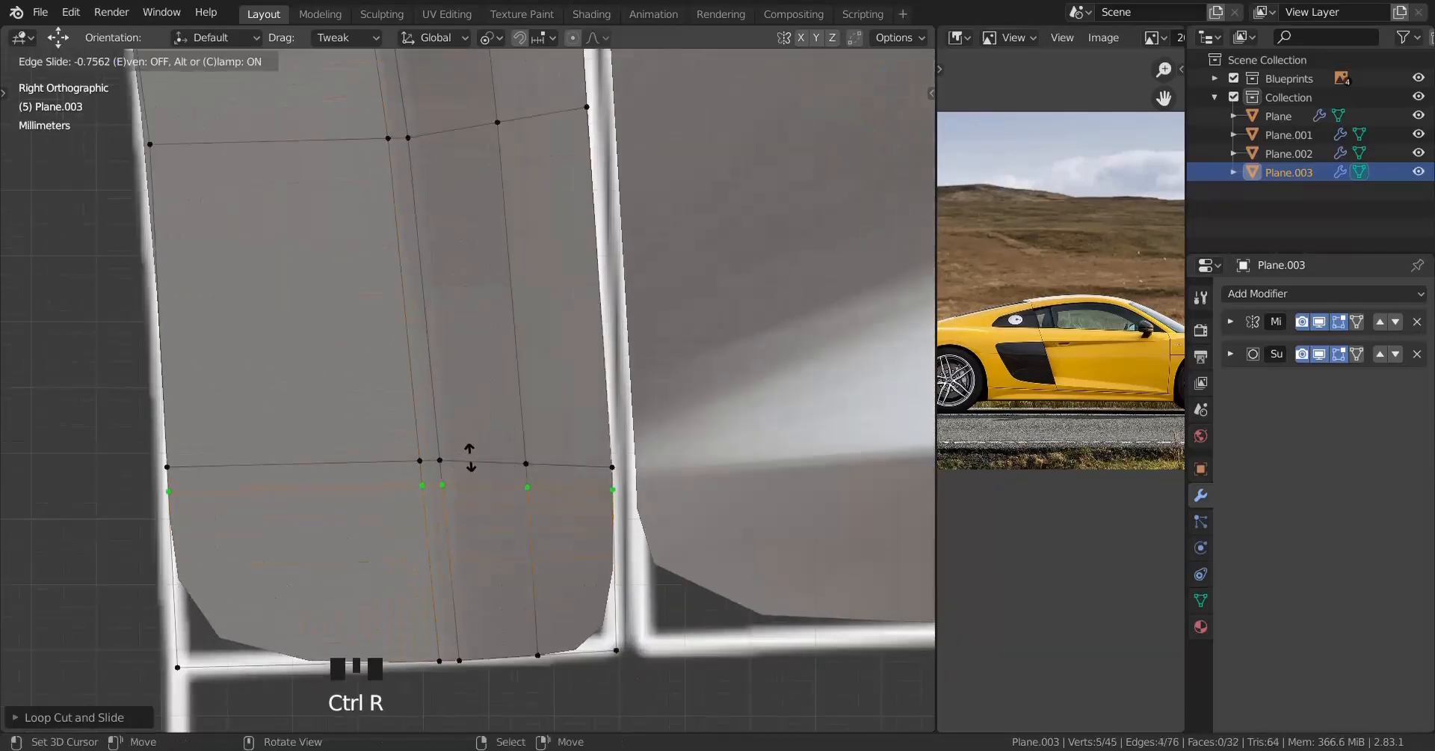
key("e")
key("f")
left_click(481, 434)
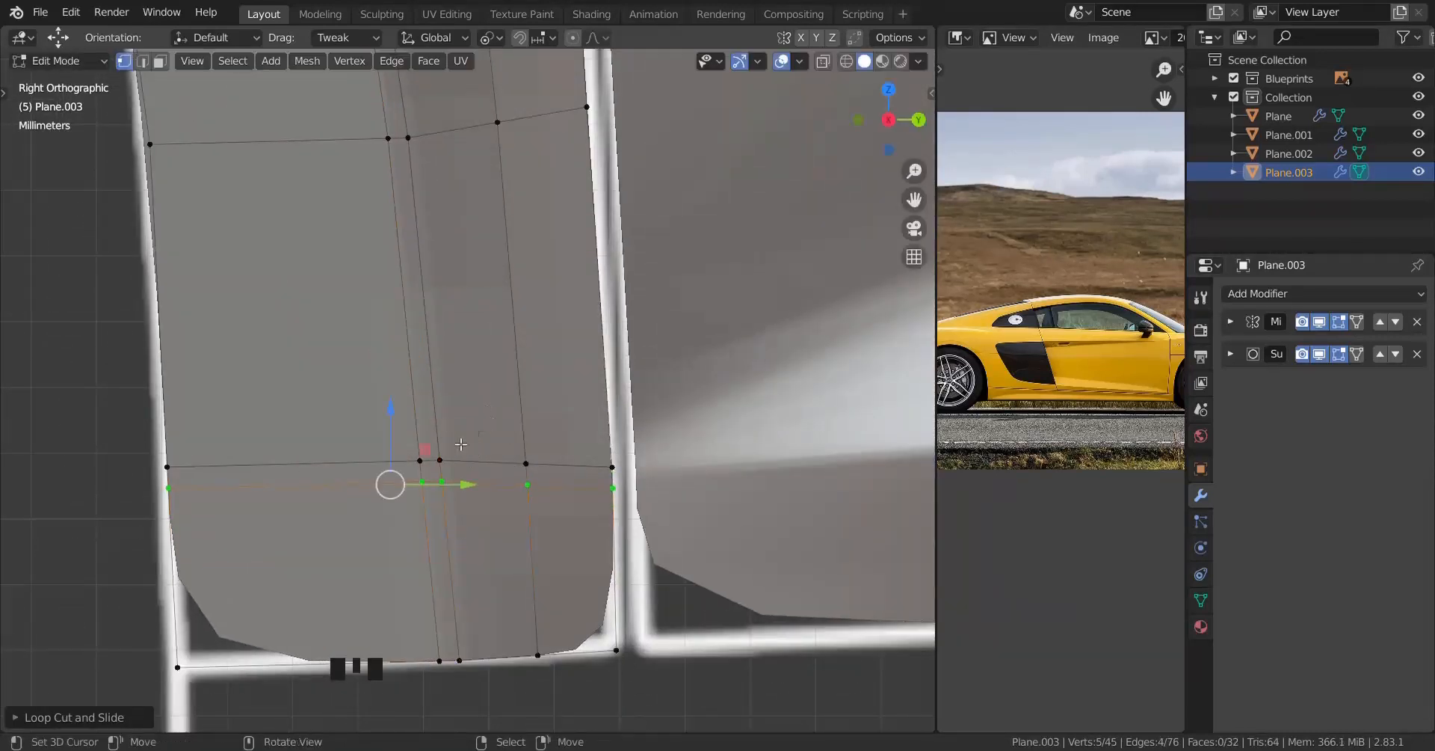
Step: Merge the crease corner vertices at the last selected one below, and dissolve the leftover edges beside and beneath it
right_click(441, 481, "shift")
right_click(428, 505, "shift")
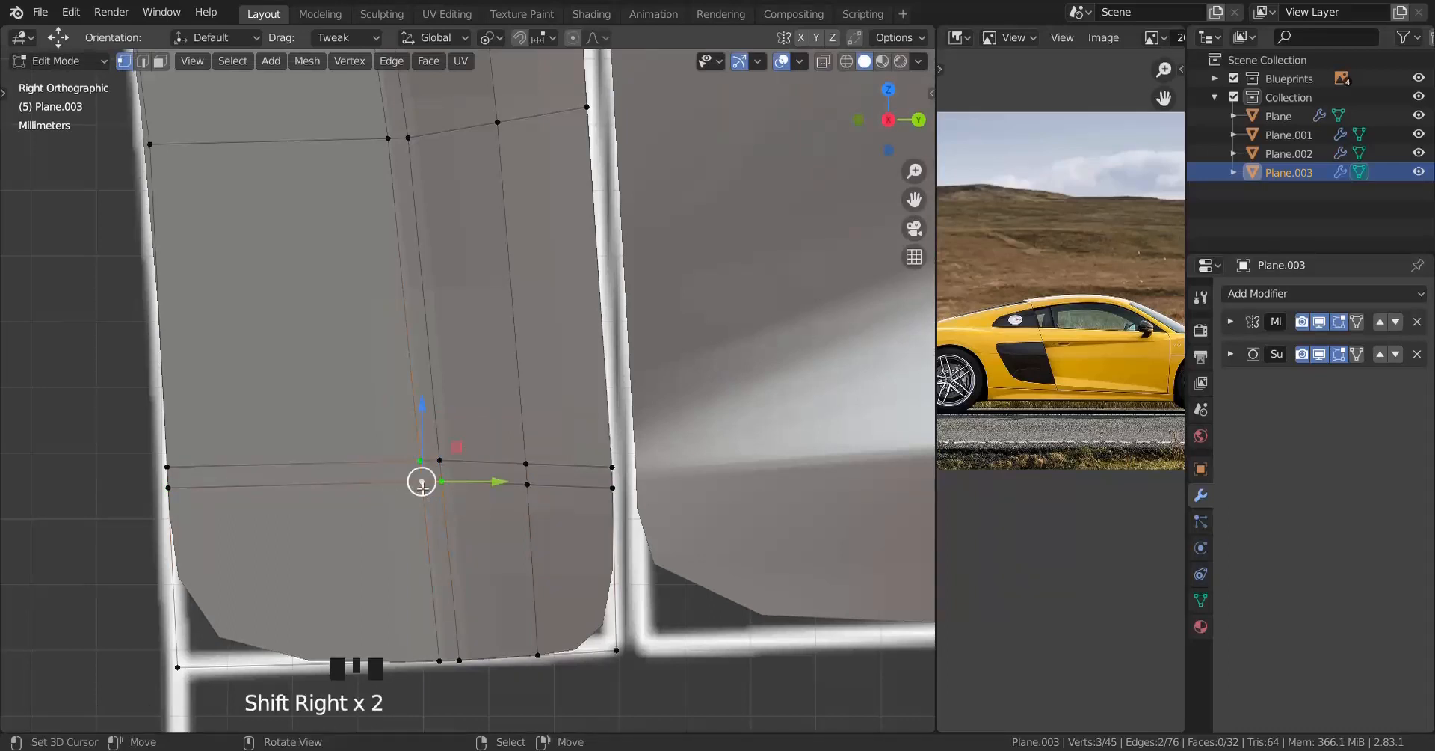
key("m")
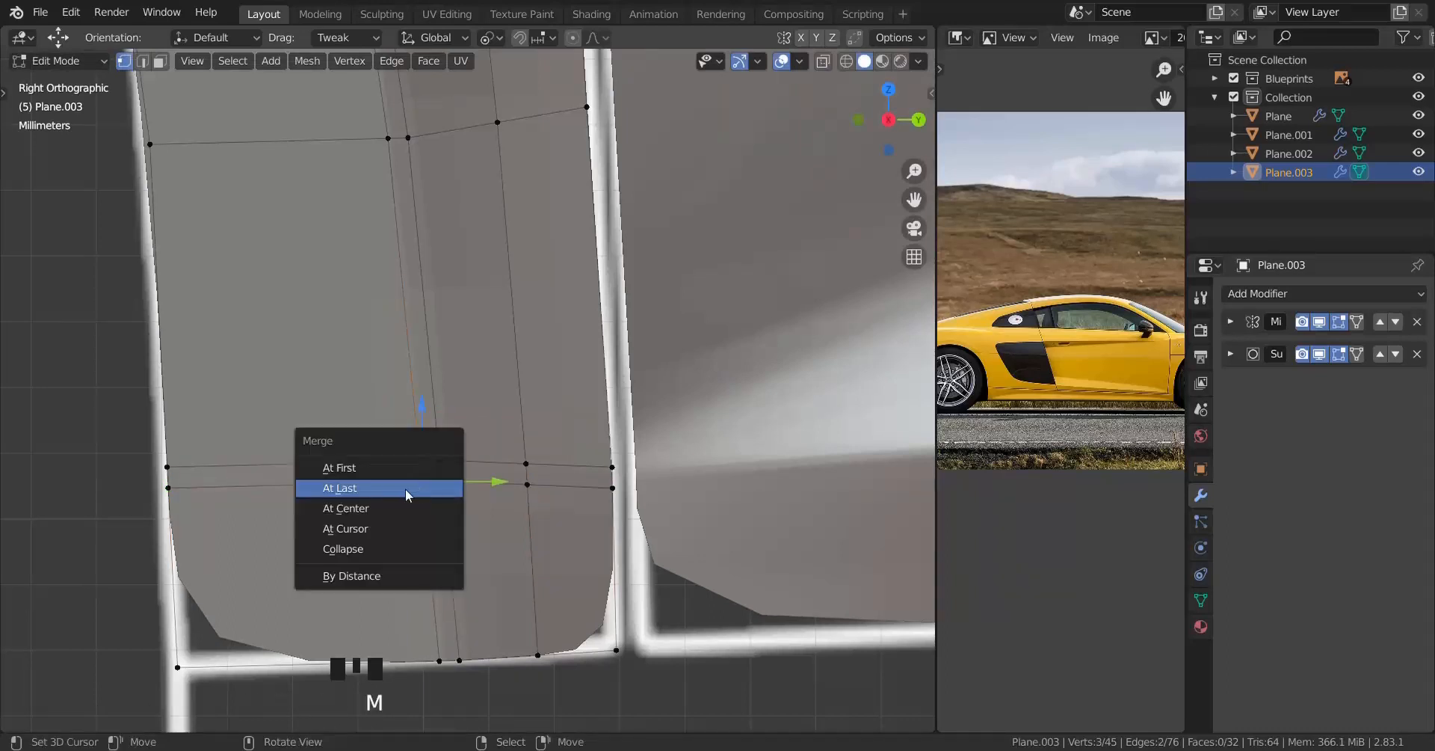
left_click(405, 487)
right_click(460, 594, "alt")
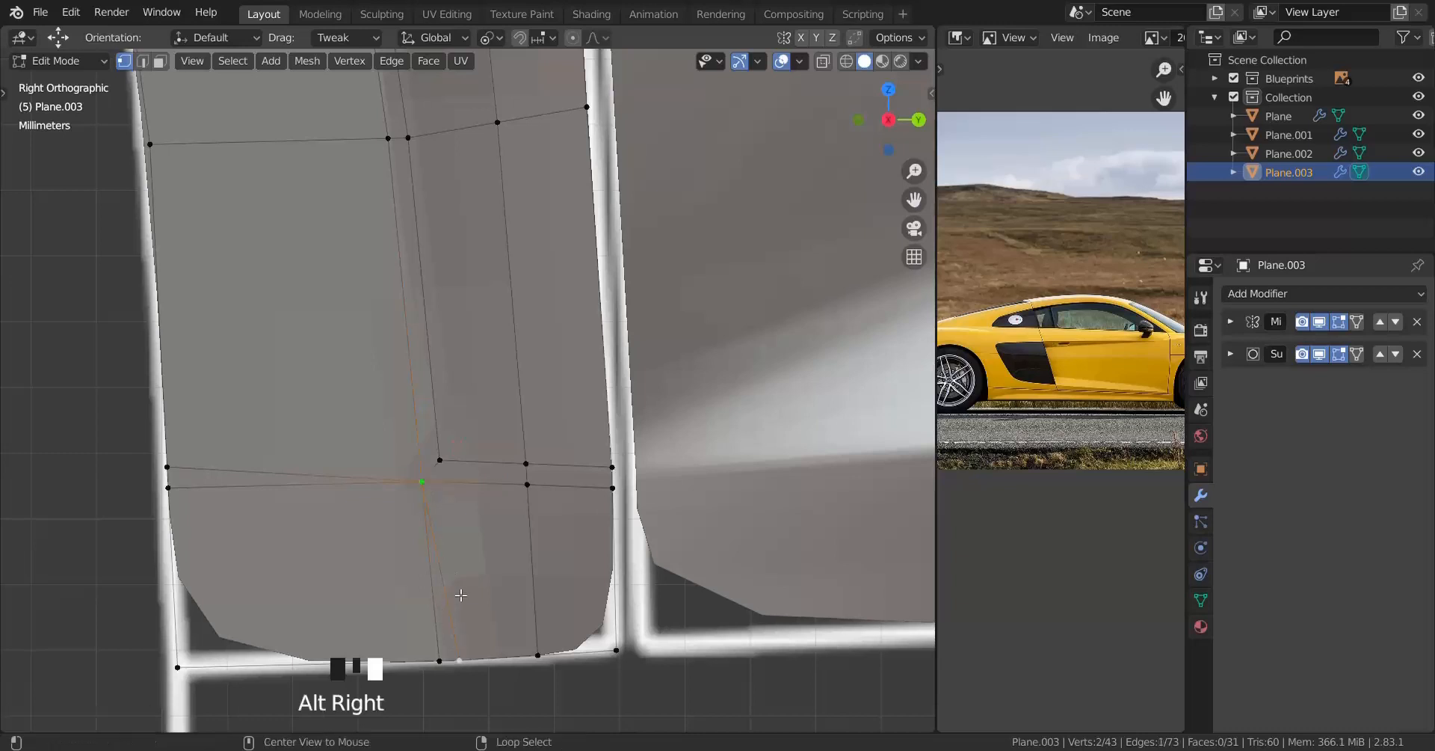
key("x")
left_click(539, 485)
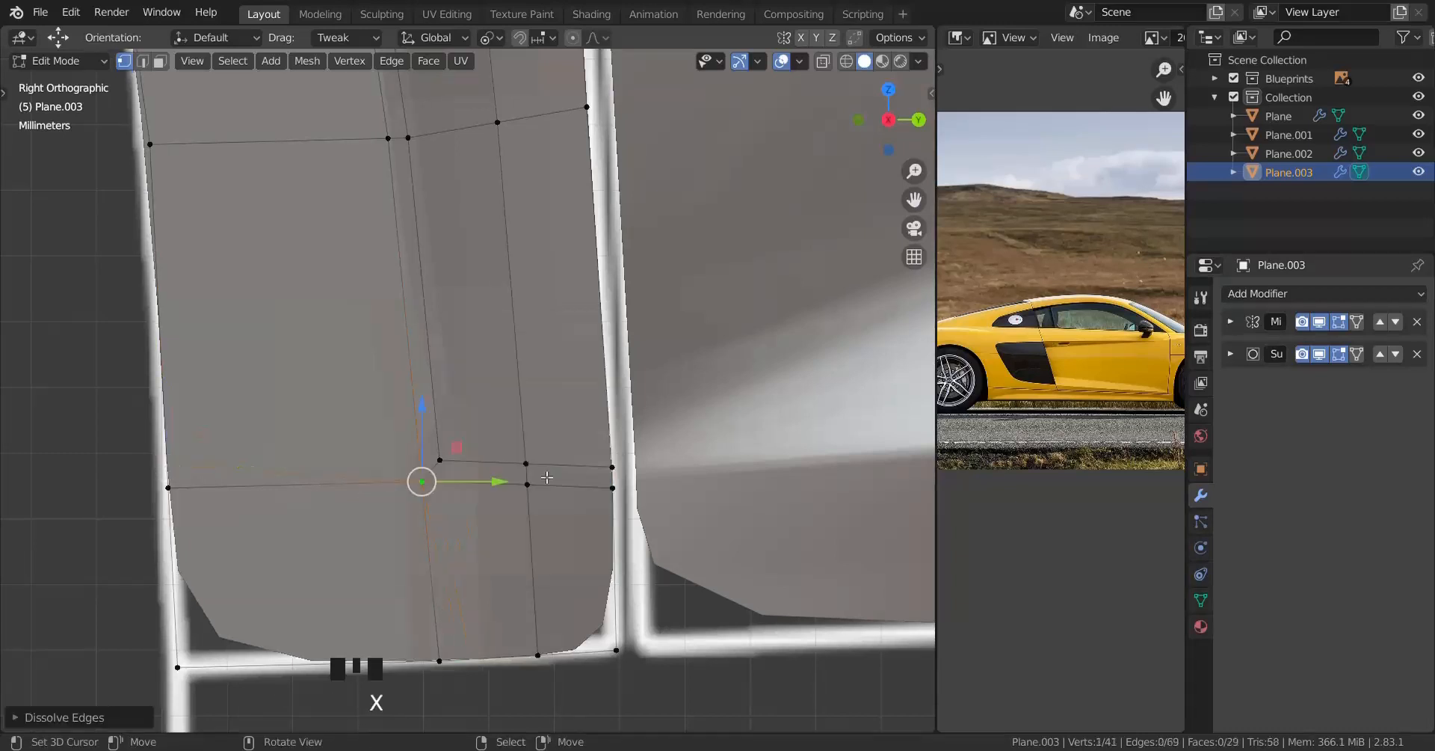
Step: Add an even vertical loop cut close beside the crease line, on the door side
middle_click_drag(539, 483, 470, 537, "shift")
scroll(419, 339, "up", 2)
key("ctrl+r")
left_click(419, 339)
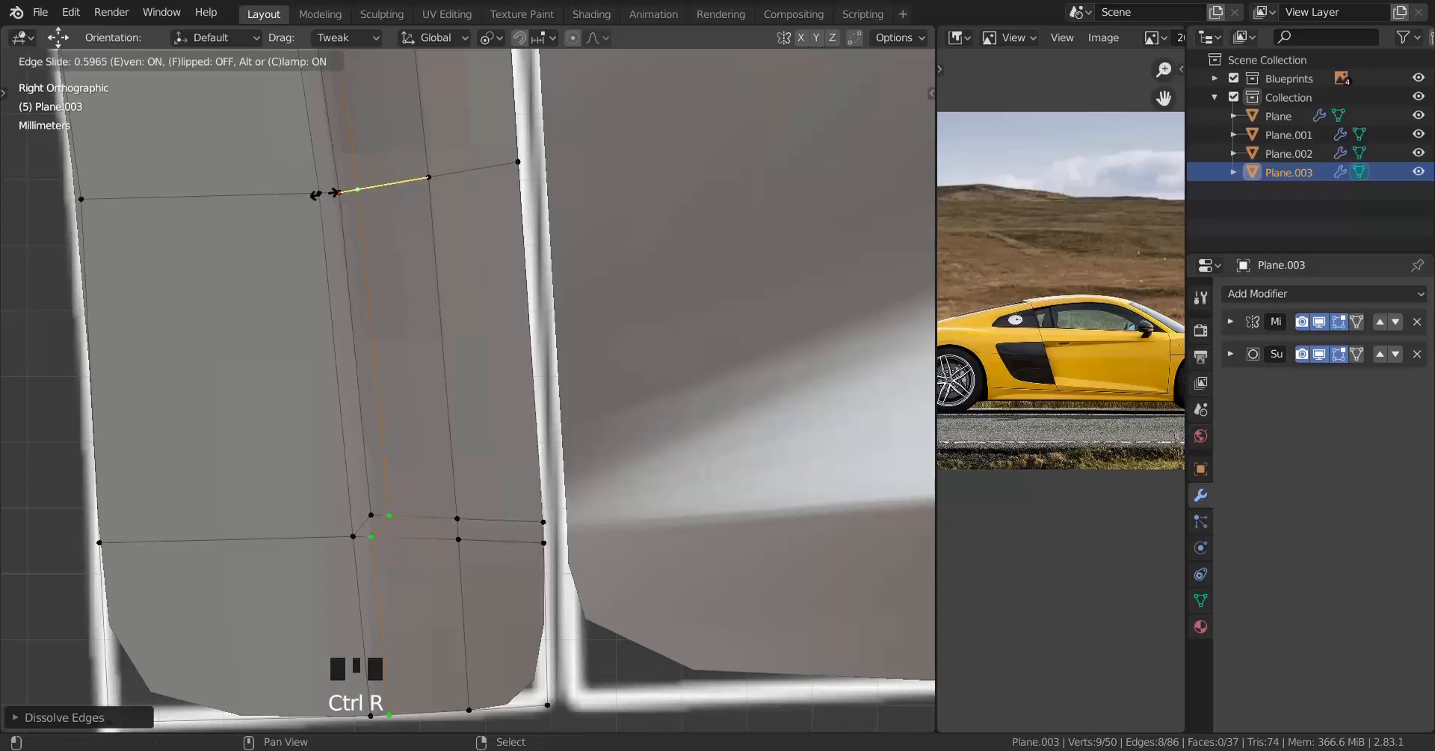
left_click(334, 192)
Step: Add a horizontal loop cut just above the crease's lower corner, flipped to follow the row beneath it
key("ctrl+r")
left_click(351, 299)
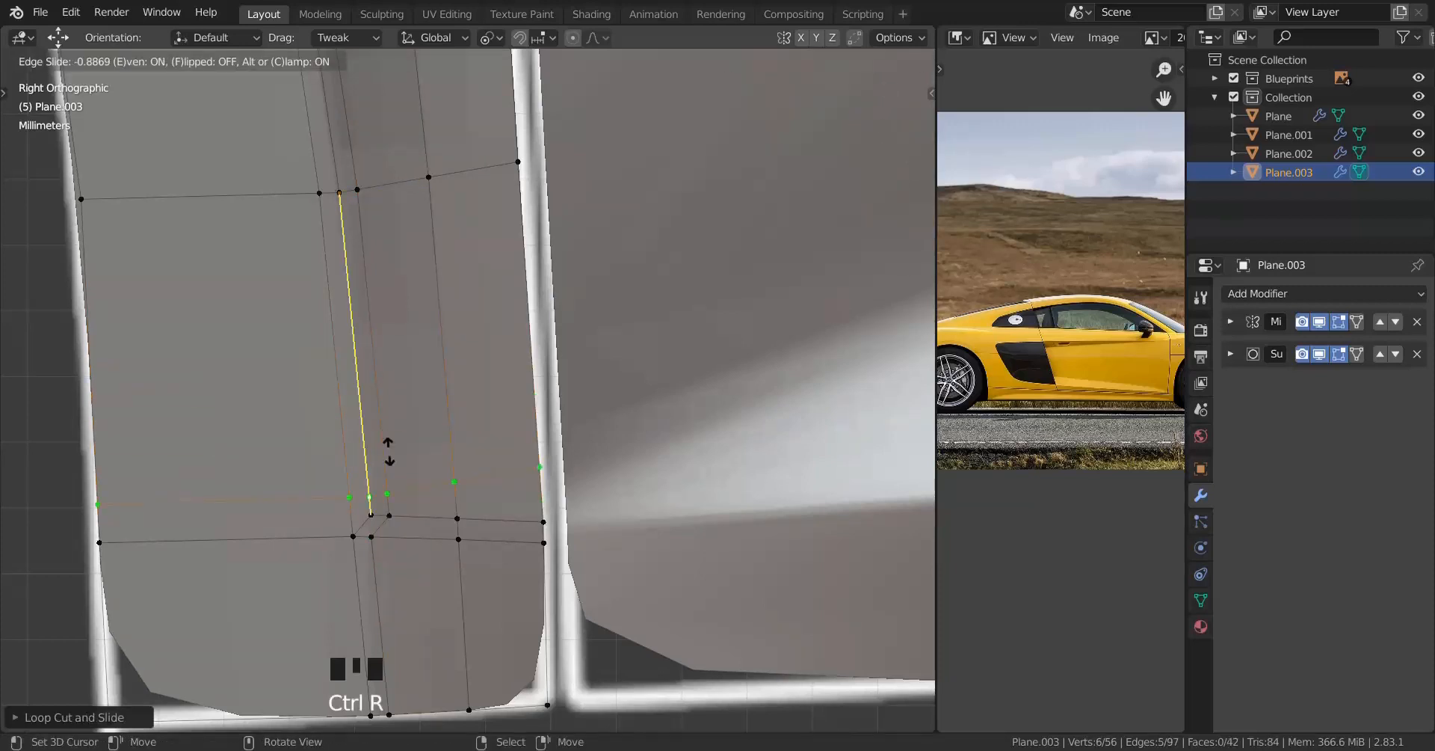
key("f")
left_click(383, 430)
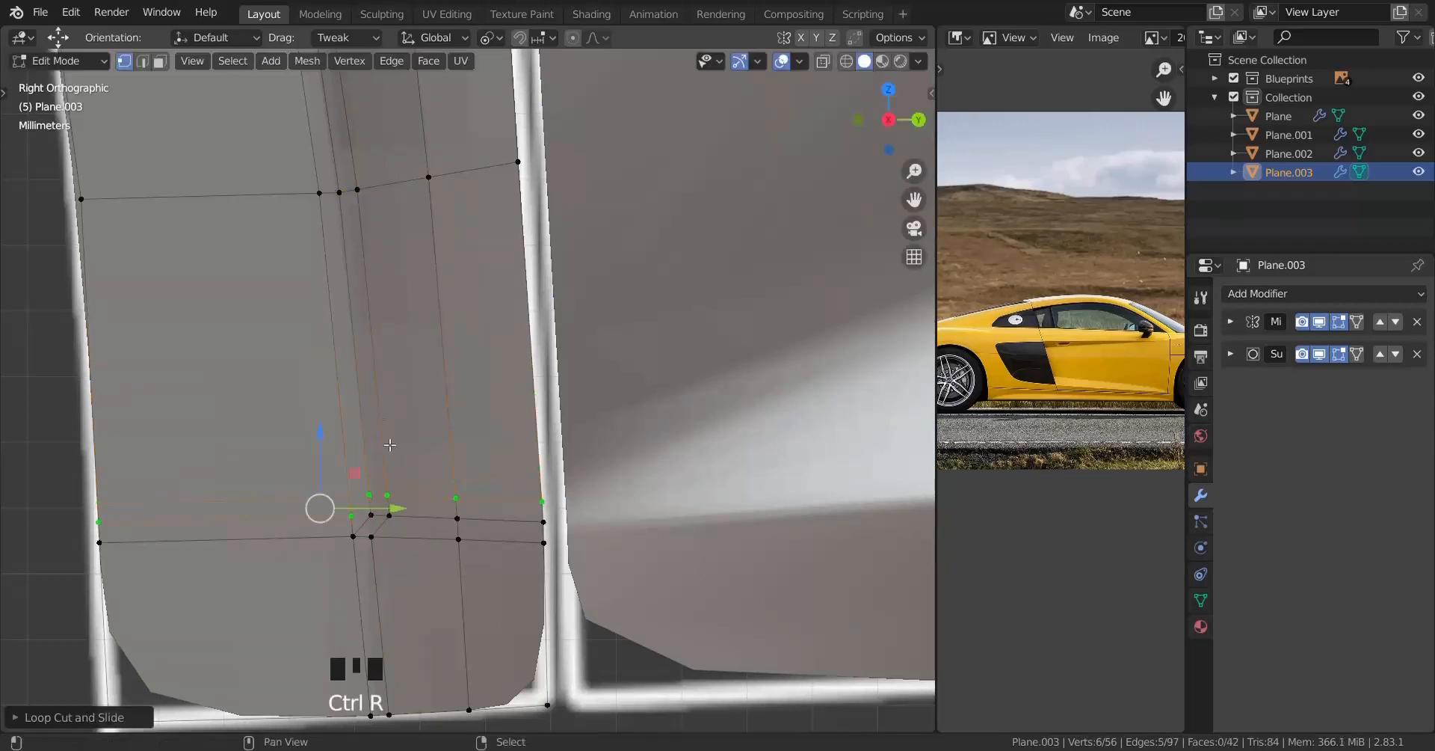
Step: Merge the three vertices at the crease corner into the last selected one, and dissolve the surplus edges around it
right_click(389, 516, "shift")
right_click(371, 515, "shift")
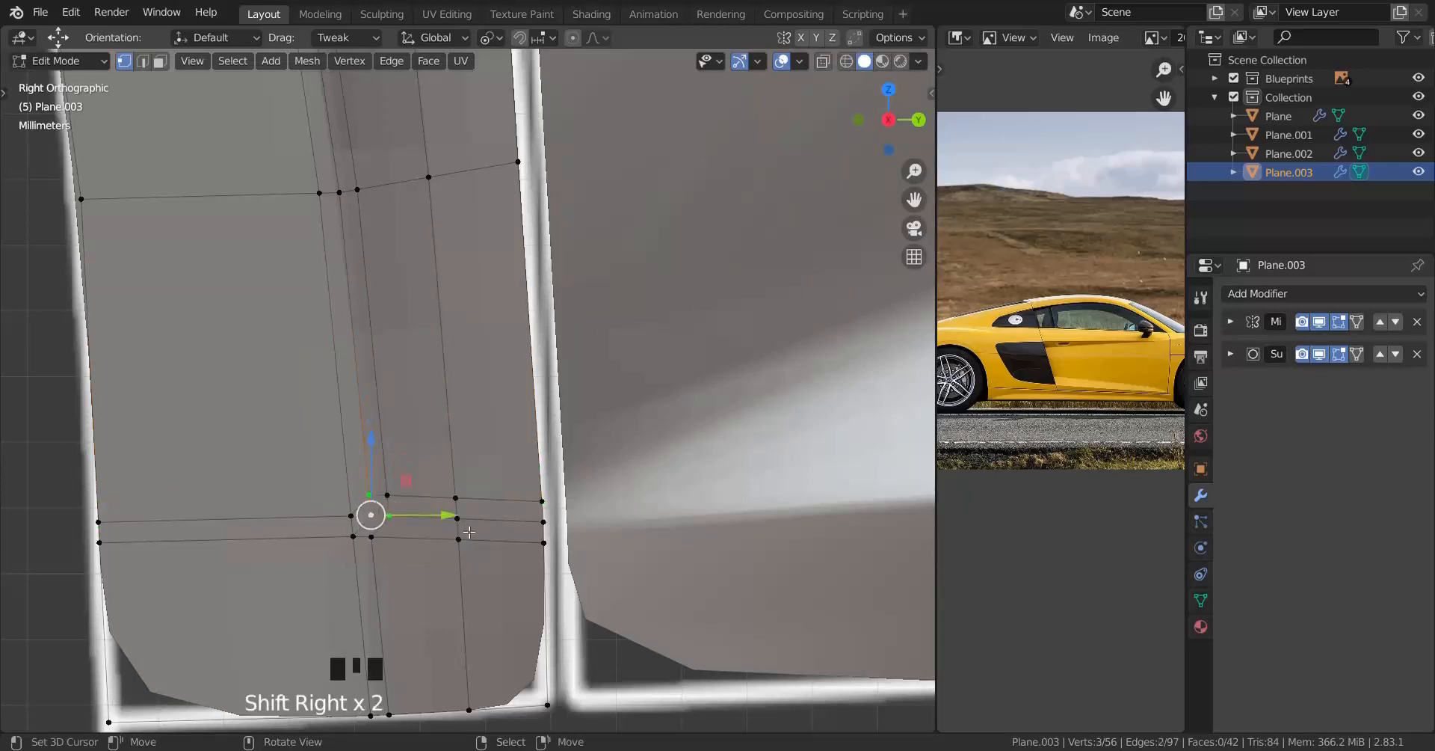
key("m")
left_click(465, 529)
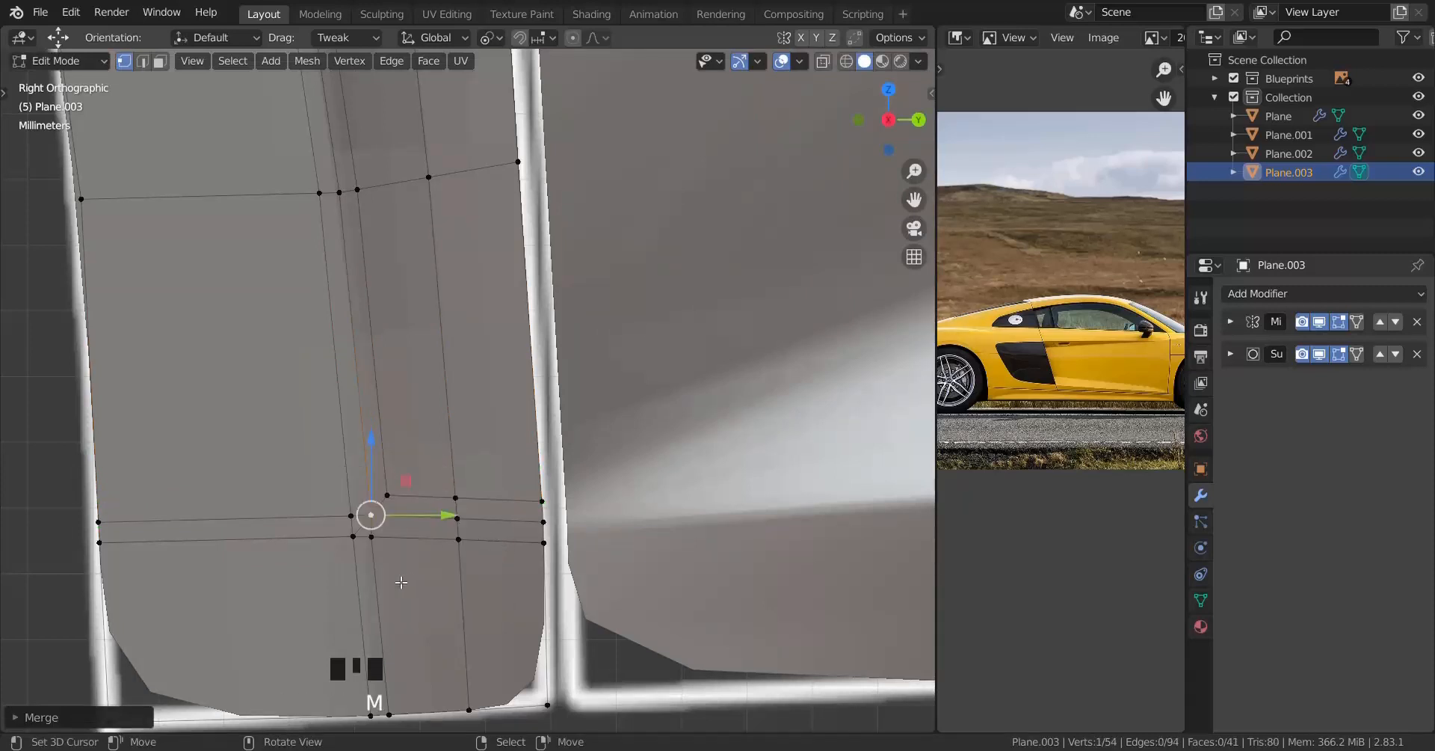
right_click(415, 516, "alt")
right_click(314, 519, "alt+shift")
key("x")
left_click(637, 534)
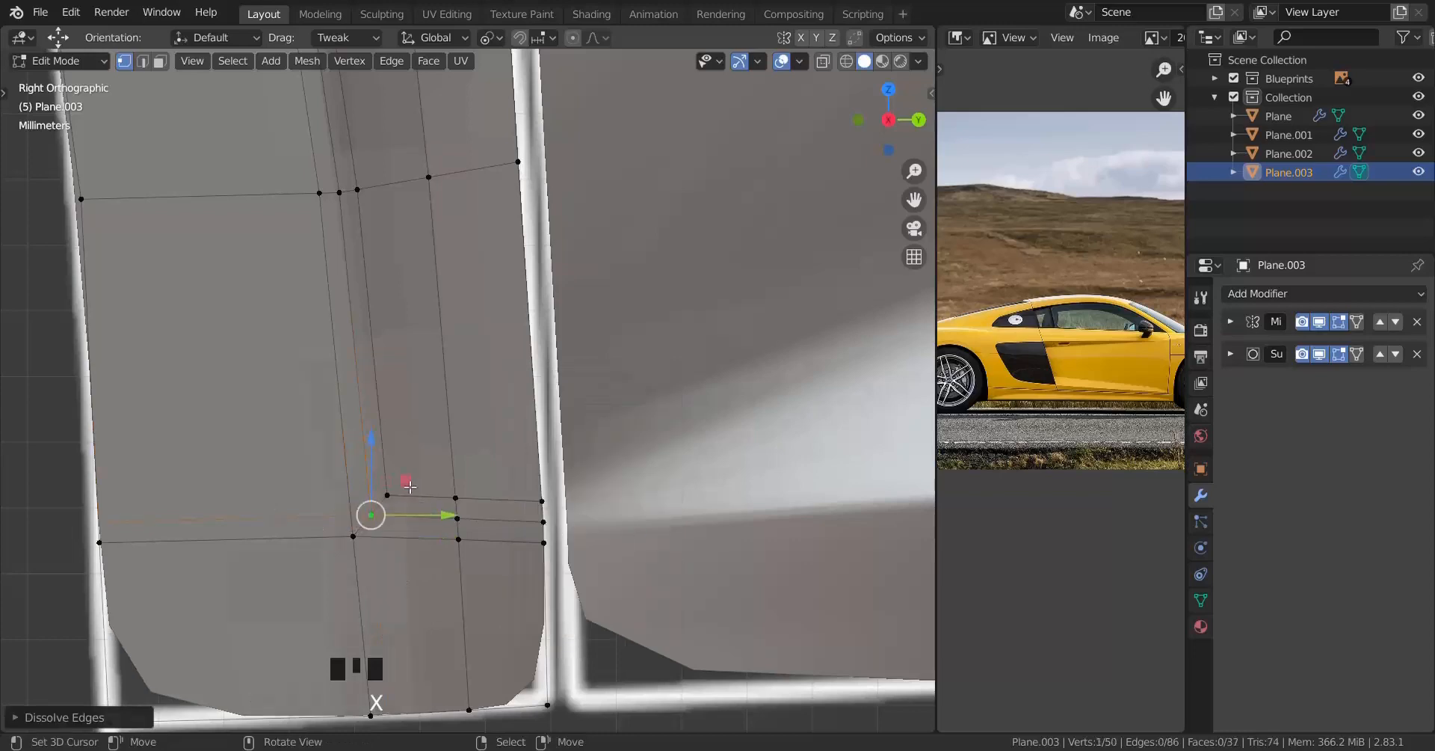
Step: Leave Edit Mode, apply Shade Smooth to the fender panel and inspect its crease and upper edge
scroll(410, 487, "down", 3)
scroll(409, 487, "up", 1)
middle_click_drag(410, 487, 452, 398)
key("Tab")
scroll(477, 529, "down", 4)
middle_click_drag(477, 530, 442, 477)
left_click(253, 61)
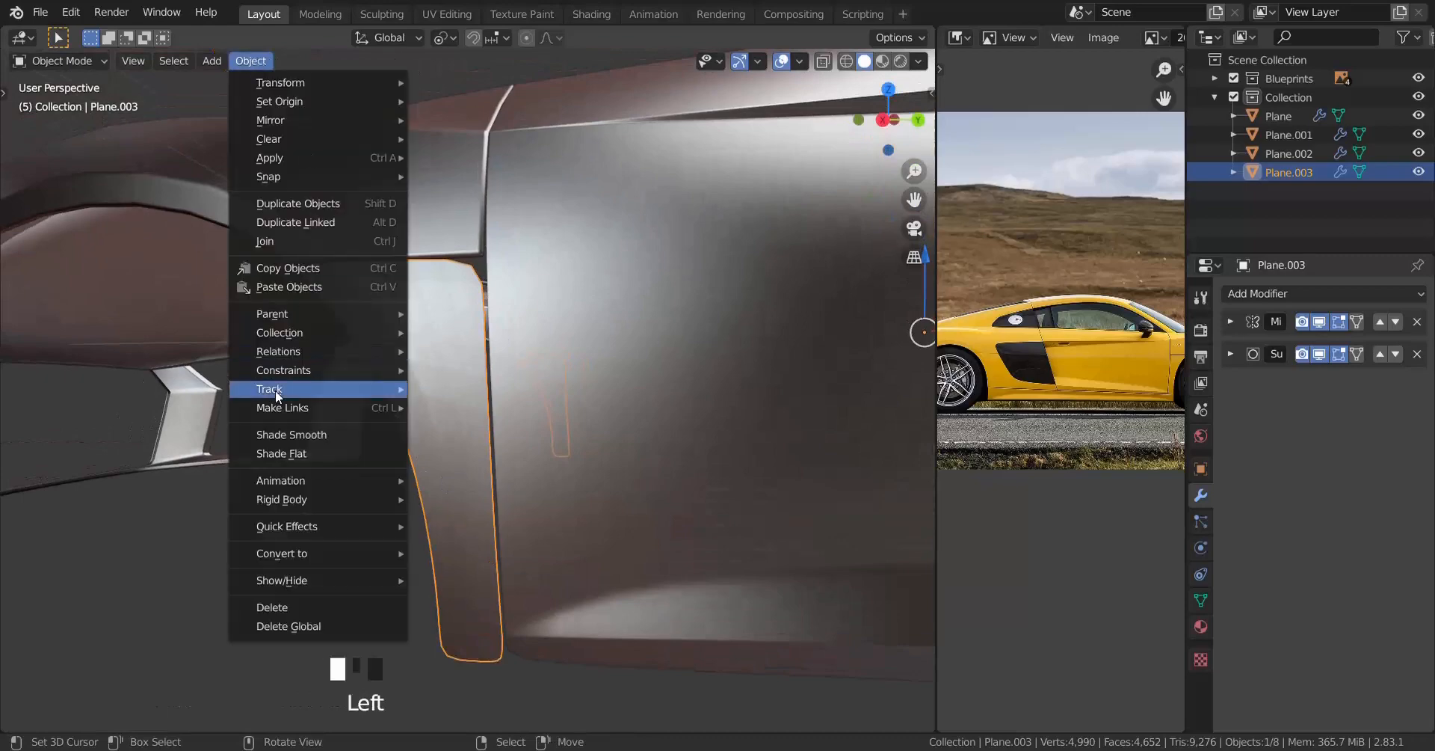
left_click(299, 437)
scroll(426, 441, "up", 2)
middle_click_drag(426, 441, 476, 425)
scroll(443, 397, "up", 1)
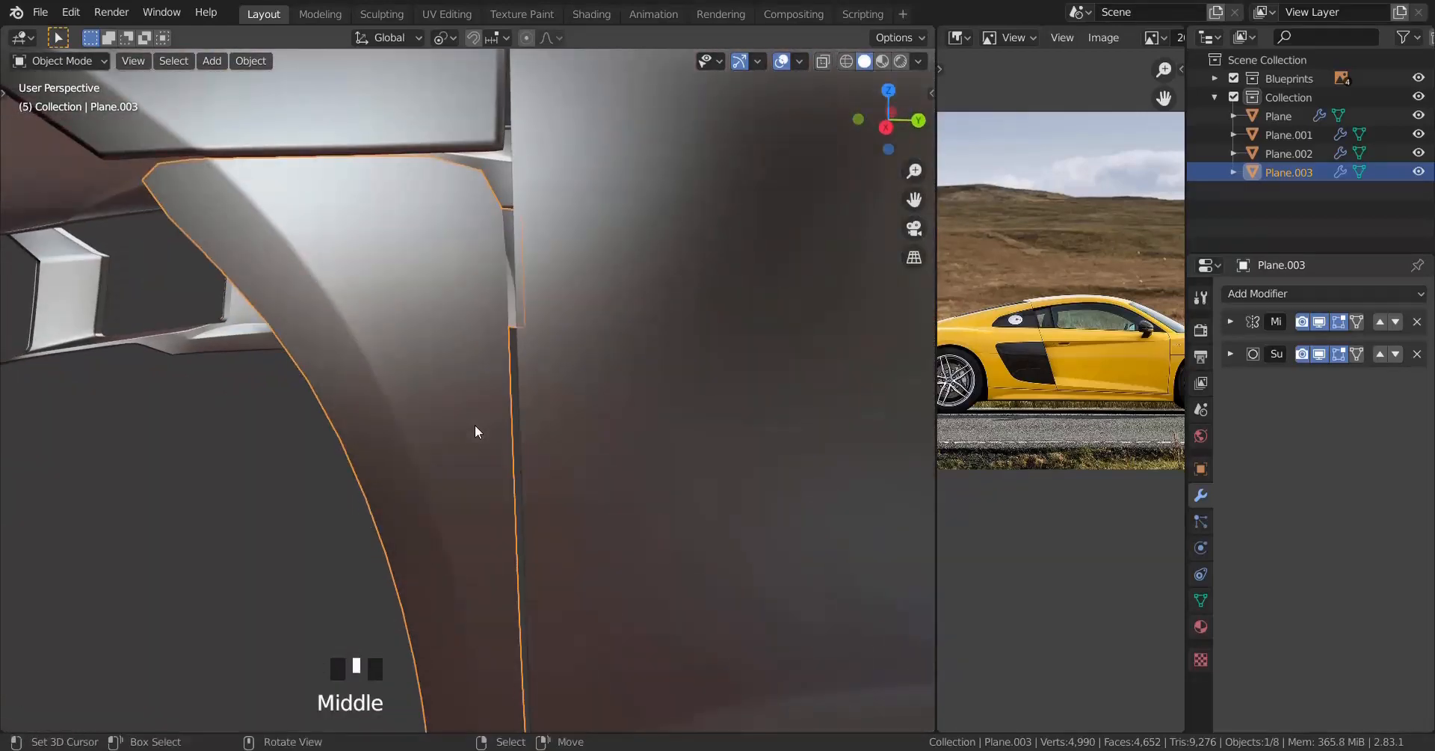
Step: Add a horizontal supporting loop cut close to the fender panel's top edge in the side view
key("KP_3")
key("Tab")
scroll(496, 474, "up", 2)
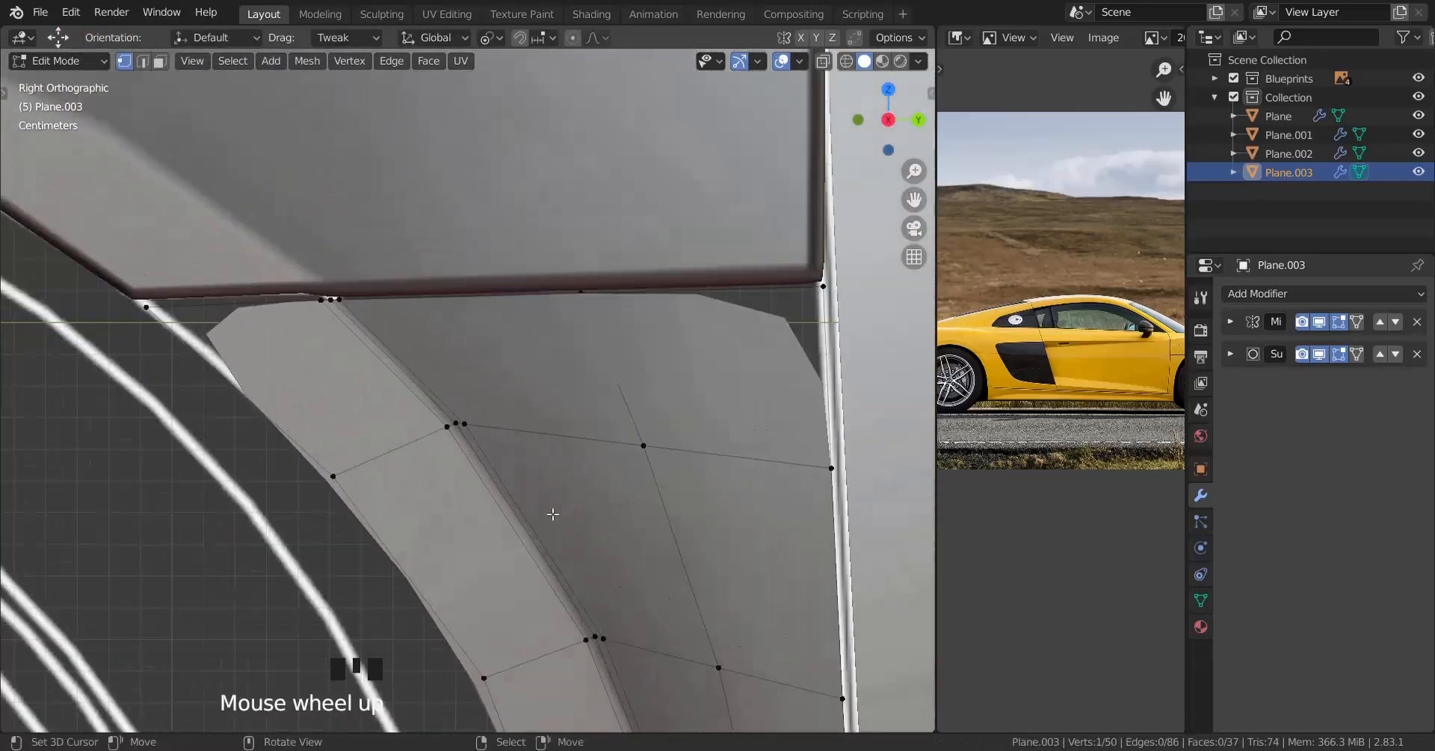
middle_click_drag(551, 513, 585, 491, "shift")
scroll(585, 490, "up", 1)
key("ctrl+r")
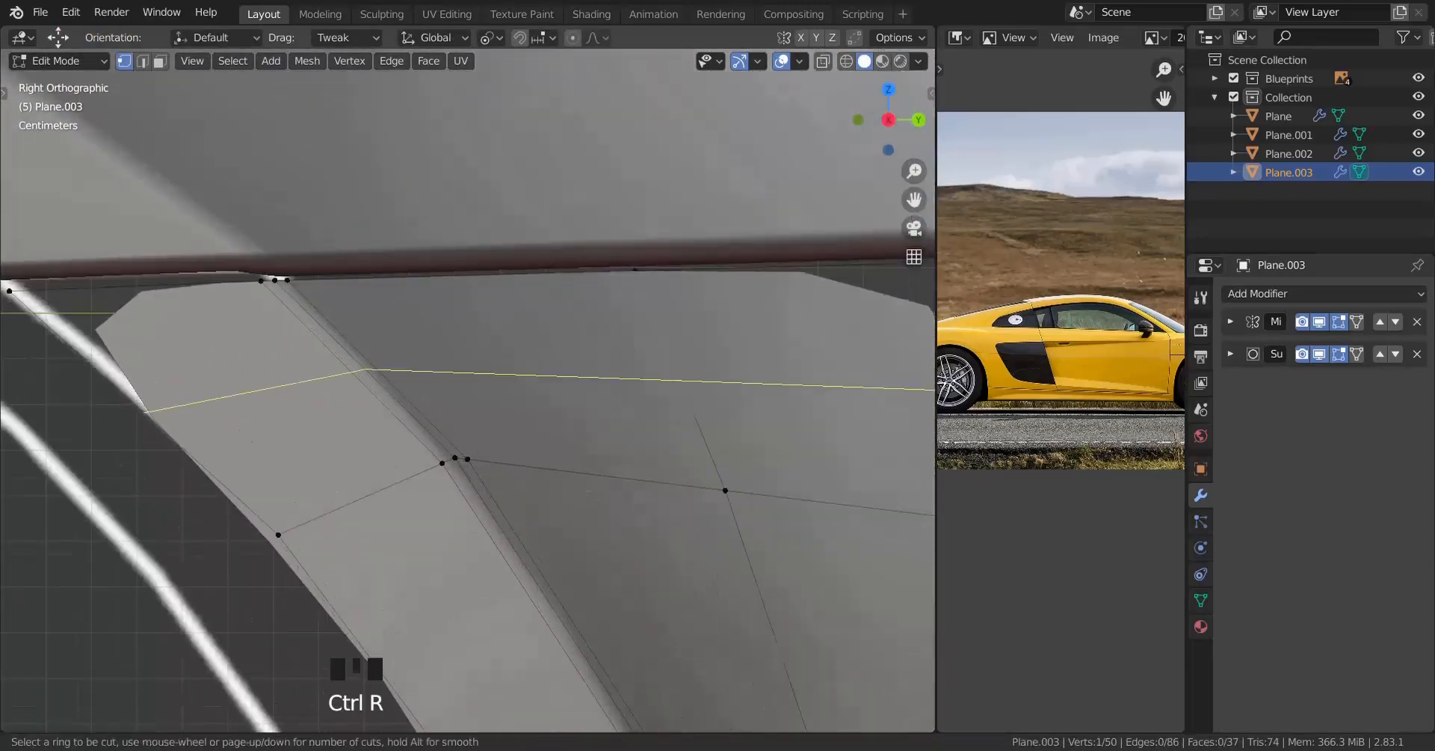
left_click(362, 299)
key("f")
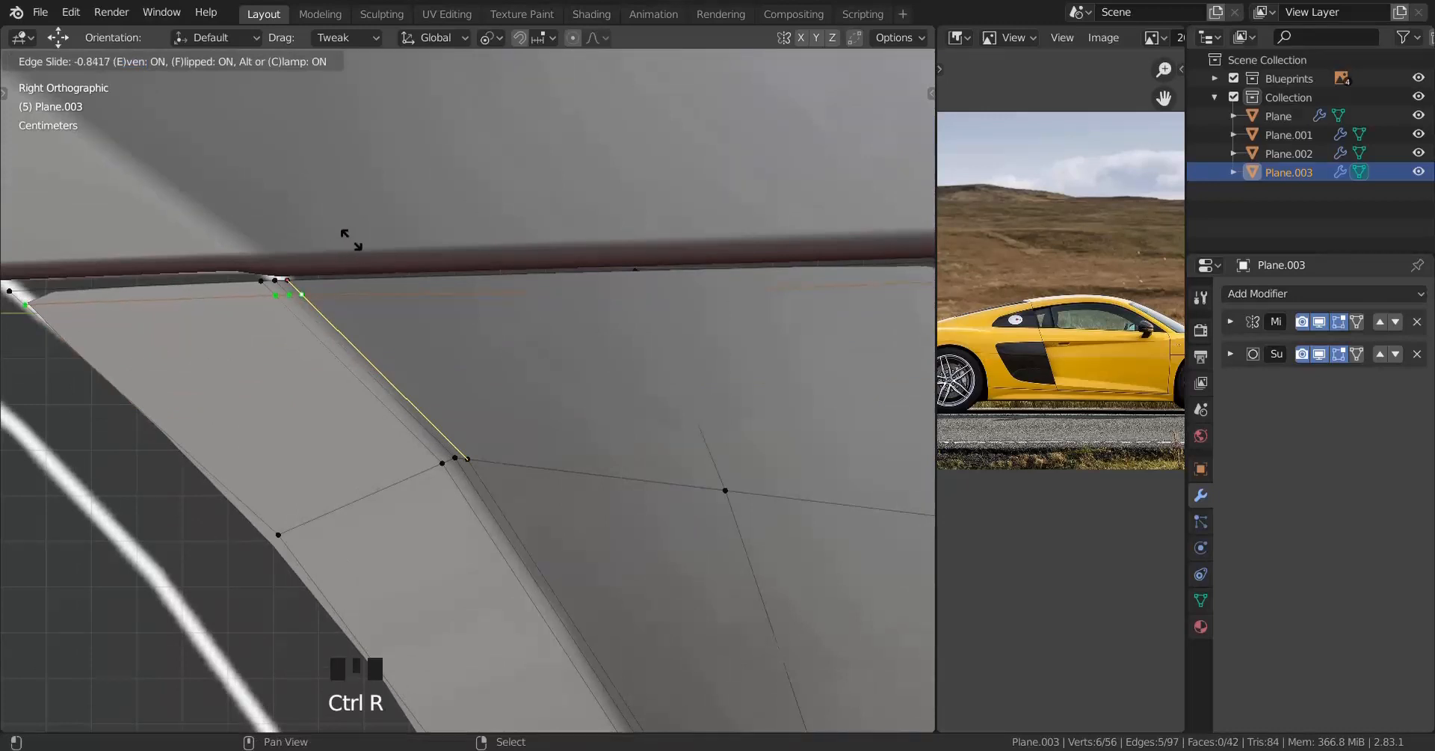
left_click(332, 193)
Step: Add an even supporting loop cut close to the panel's wheel-arch edge
middle_click_drag(331, 225, 414, 150, "shift")
key("ctrl+r")
left_click(336, 398)
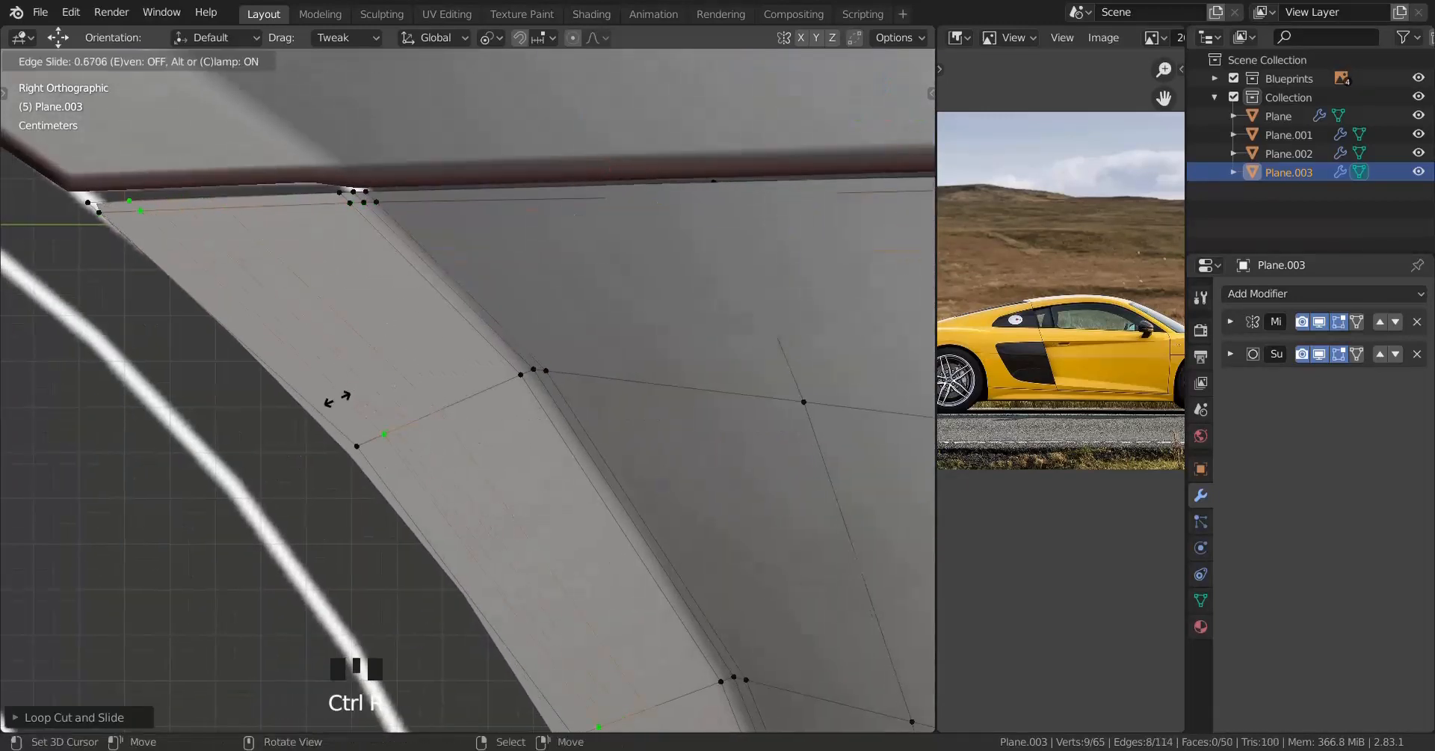
key("e")
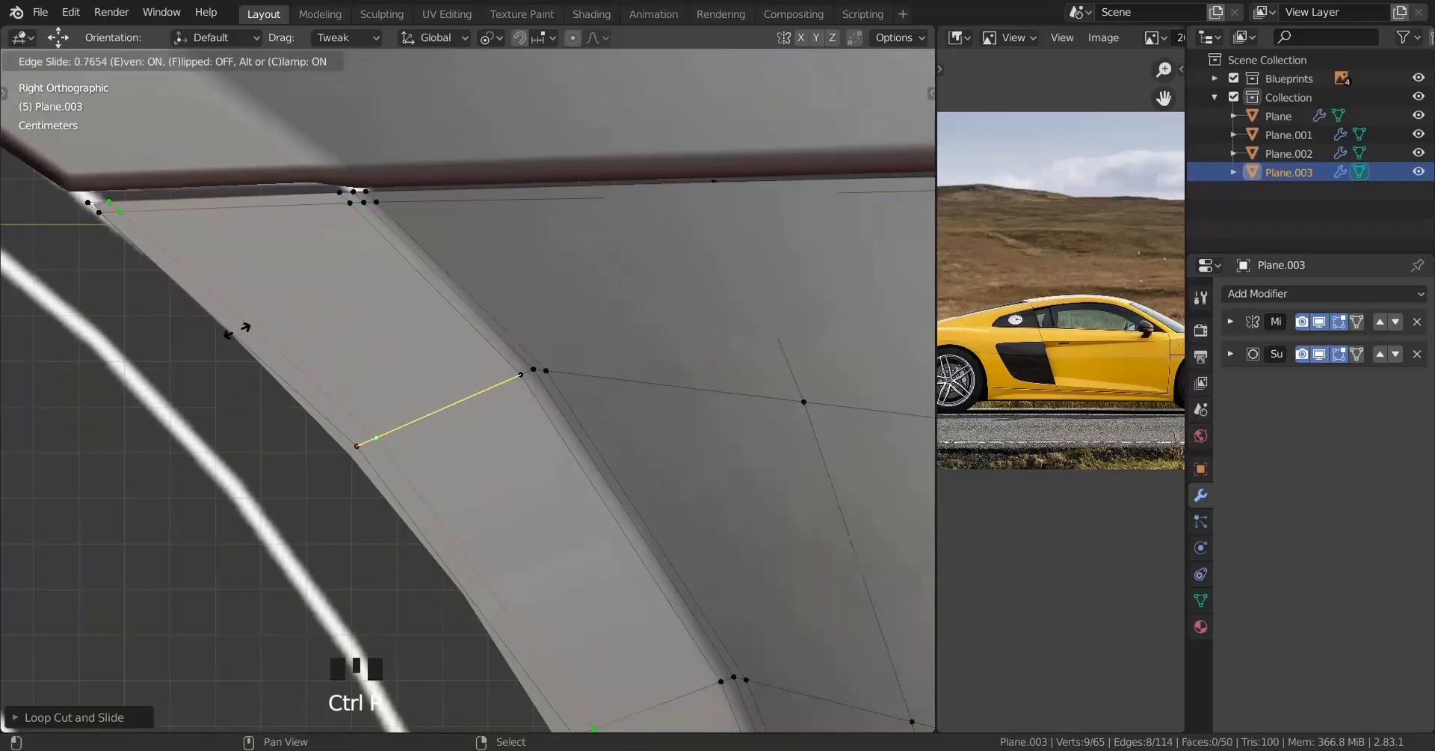
left_click(238, 314)
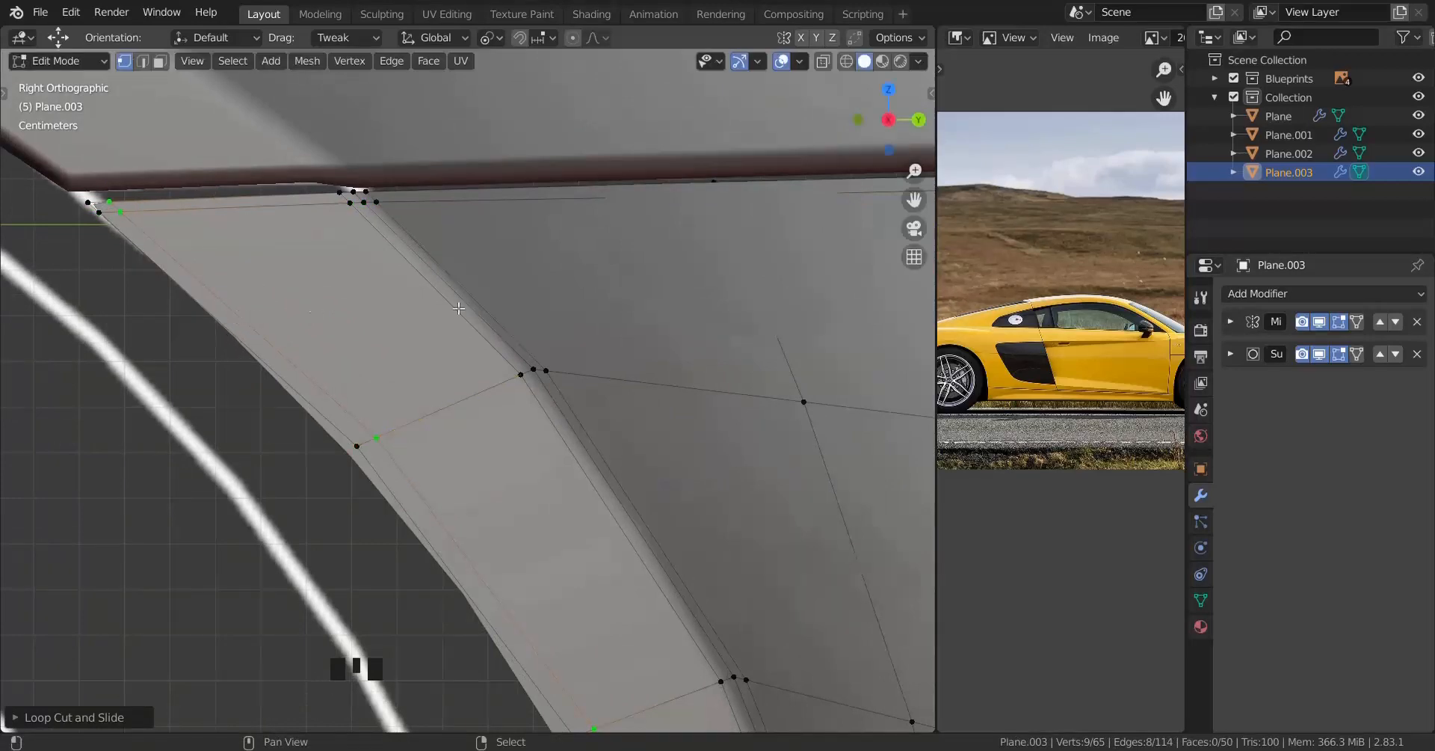
Step: Add an even supporting loop cut close to the fender panel's rear edge, along the door gap
middle_click_drag(237, 314, 463, 359, "shift")
scroll(477, 371, "up", 3)
key("ctrl+r")
left_click(477, 371)
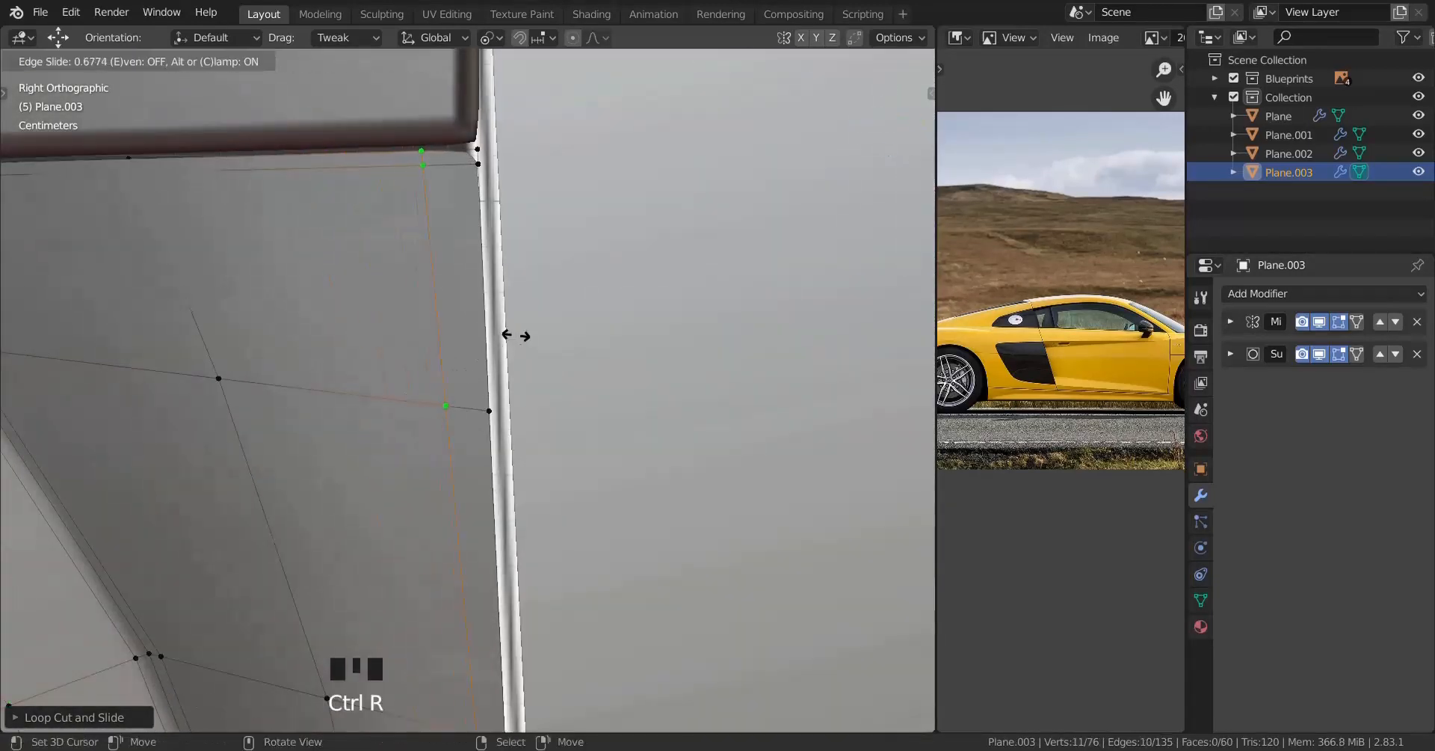
key("e")
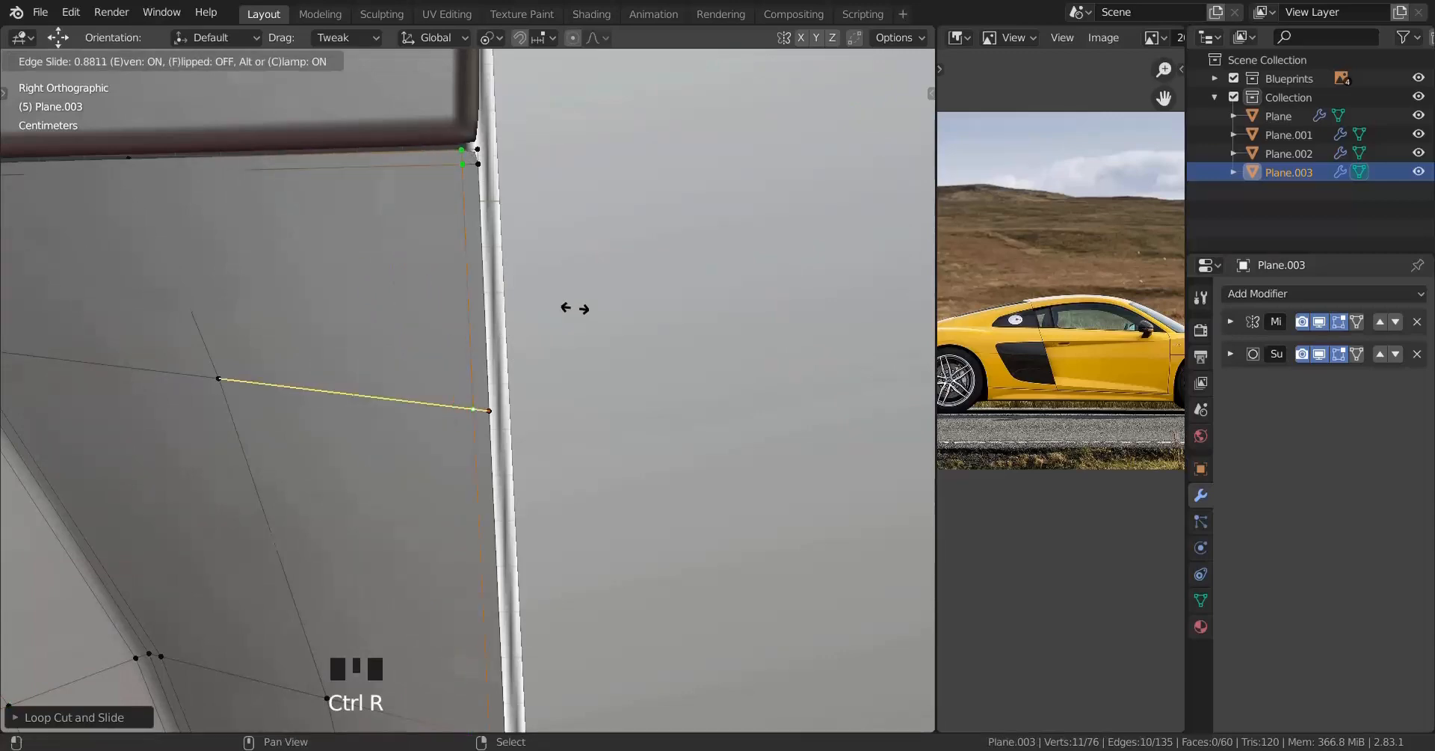
left_click(575, 308)
Step: Add an even supporting loop cut close to the fender panel's bottom edge and check the smoothed panel in Object Mode
scroll(575, 308, "down", 6)
scroll(509, 442, "up", 2)
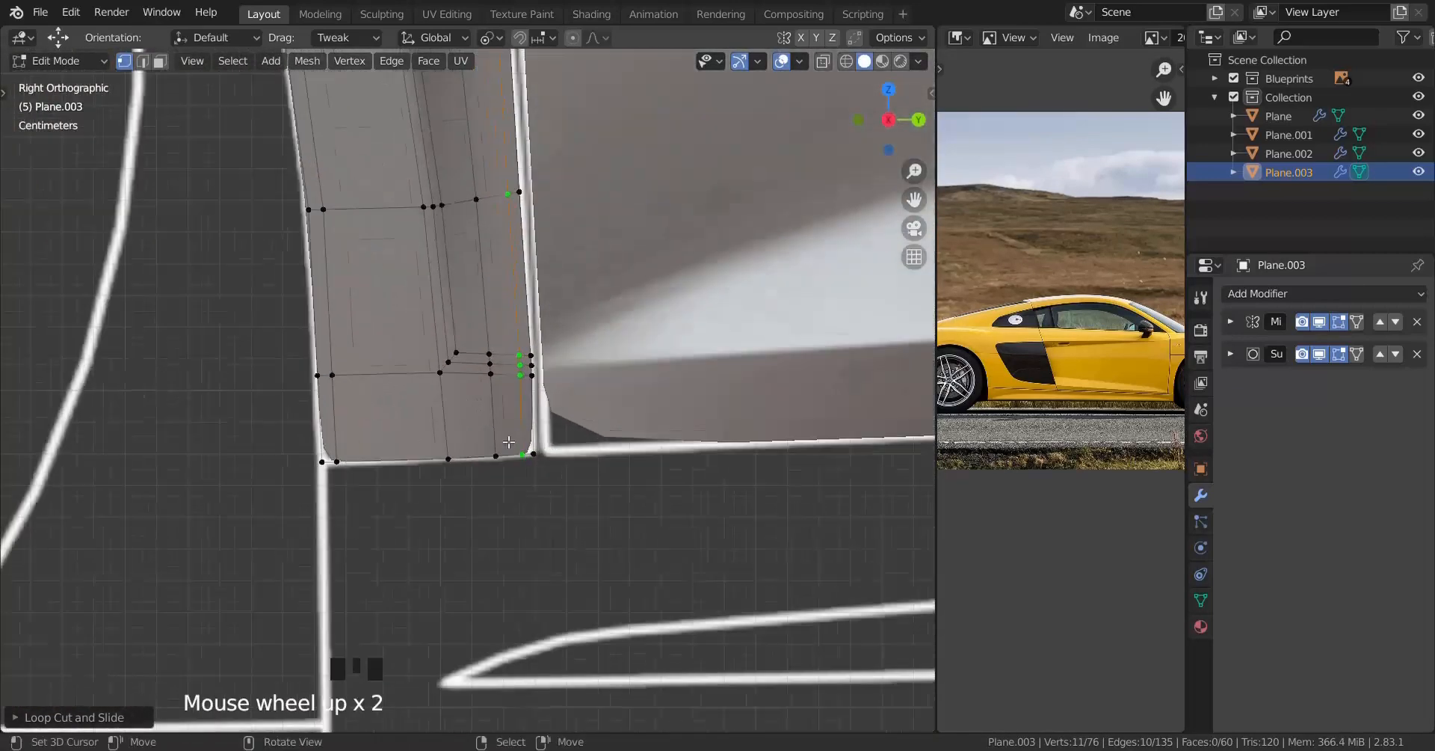
scroll(509, 441, "up", 5)
key("ctrl+r")
left_click(544, 497)
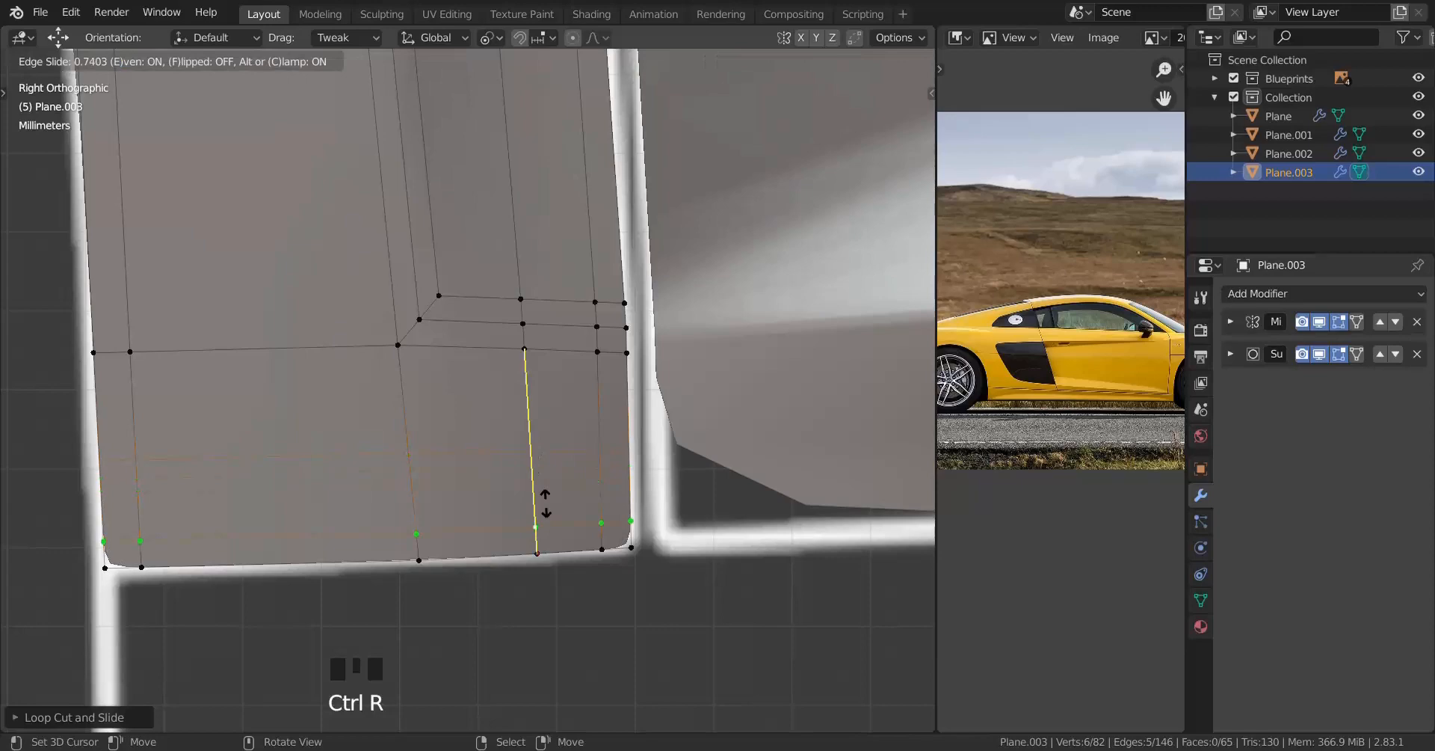
left_click(555, 504)
scroll(538, 478, "down", 7)
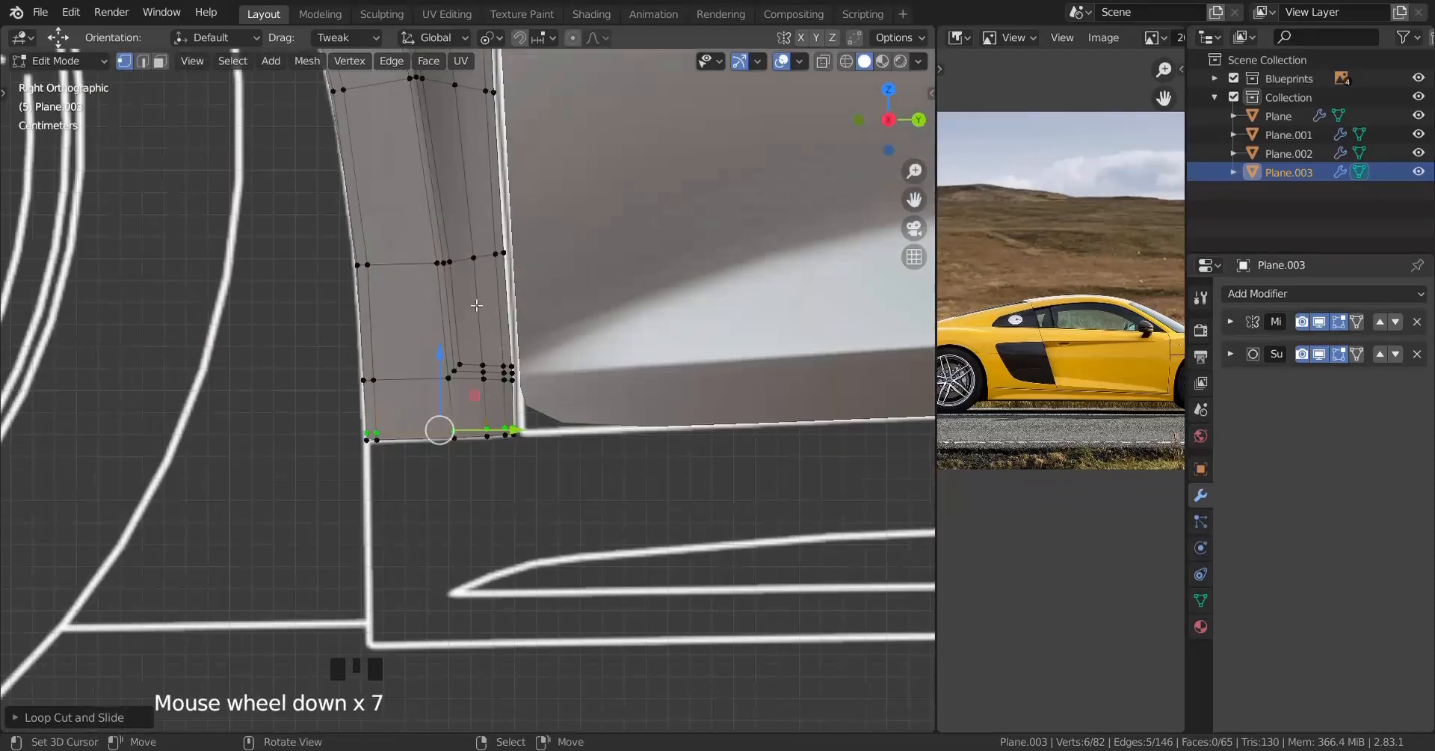
middle_click_drag(441, 258, 372, 339, "shift")
scroll(381, 442, "down", 4)
key("Tab")
scroll(407, 437, "up", 3)
key("Tab")
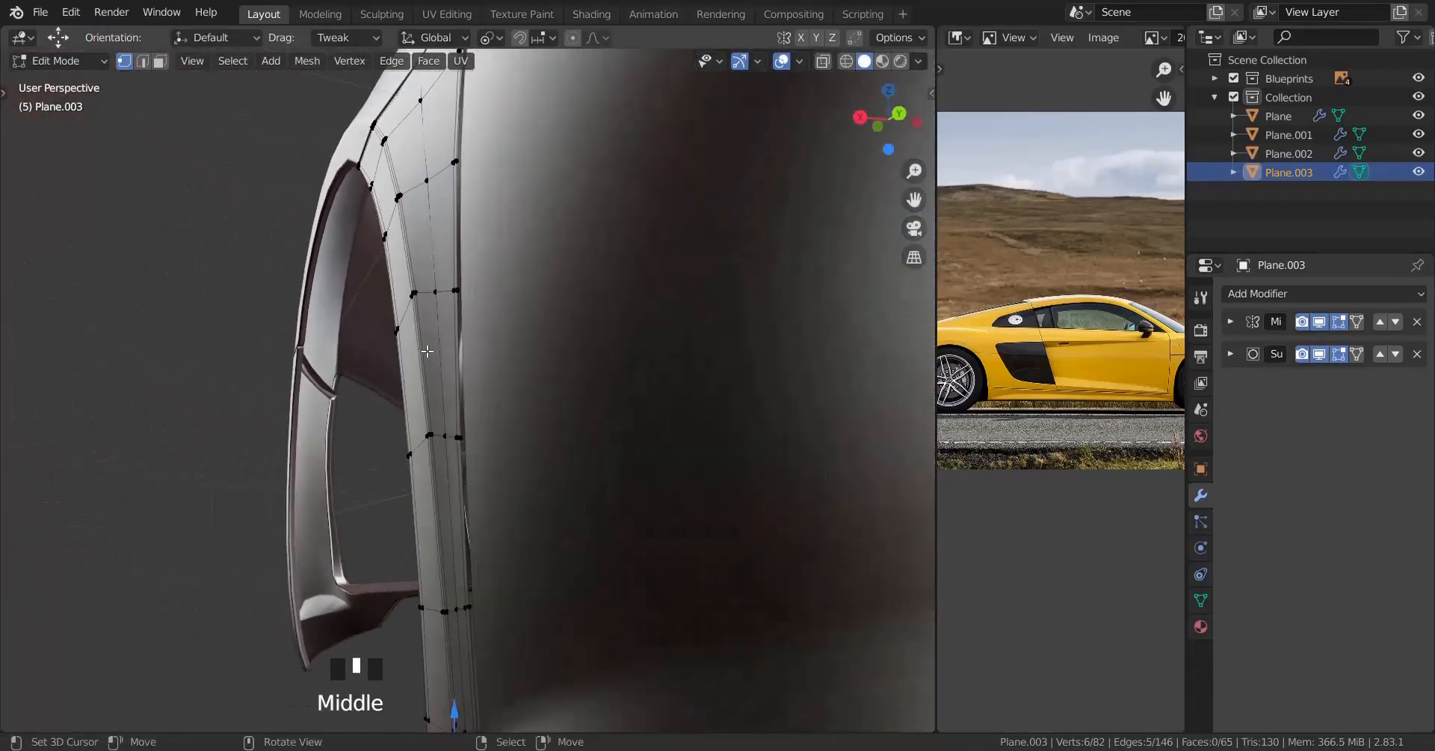
Step: Shrink/Fatten the three middle vertices between the lower fender panel's crease and rear edge slightly along their normals, and leave Edit Mode
right_click(436, 291)
right_click(446, 435, "shift")
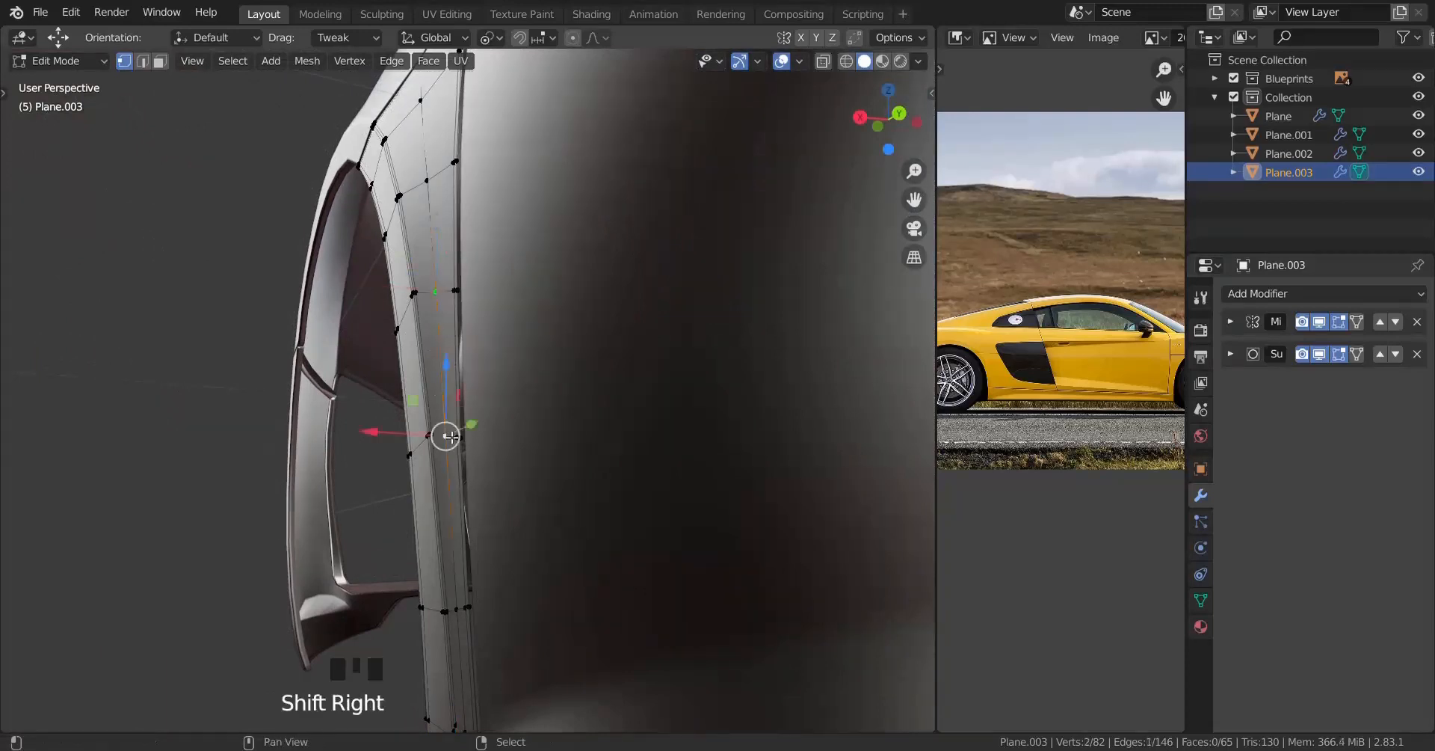
key("alt+s")
key("Escape")
scroll(521, 522, "down", 1)
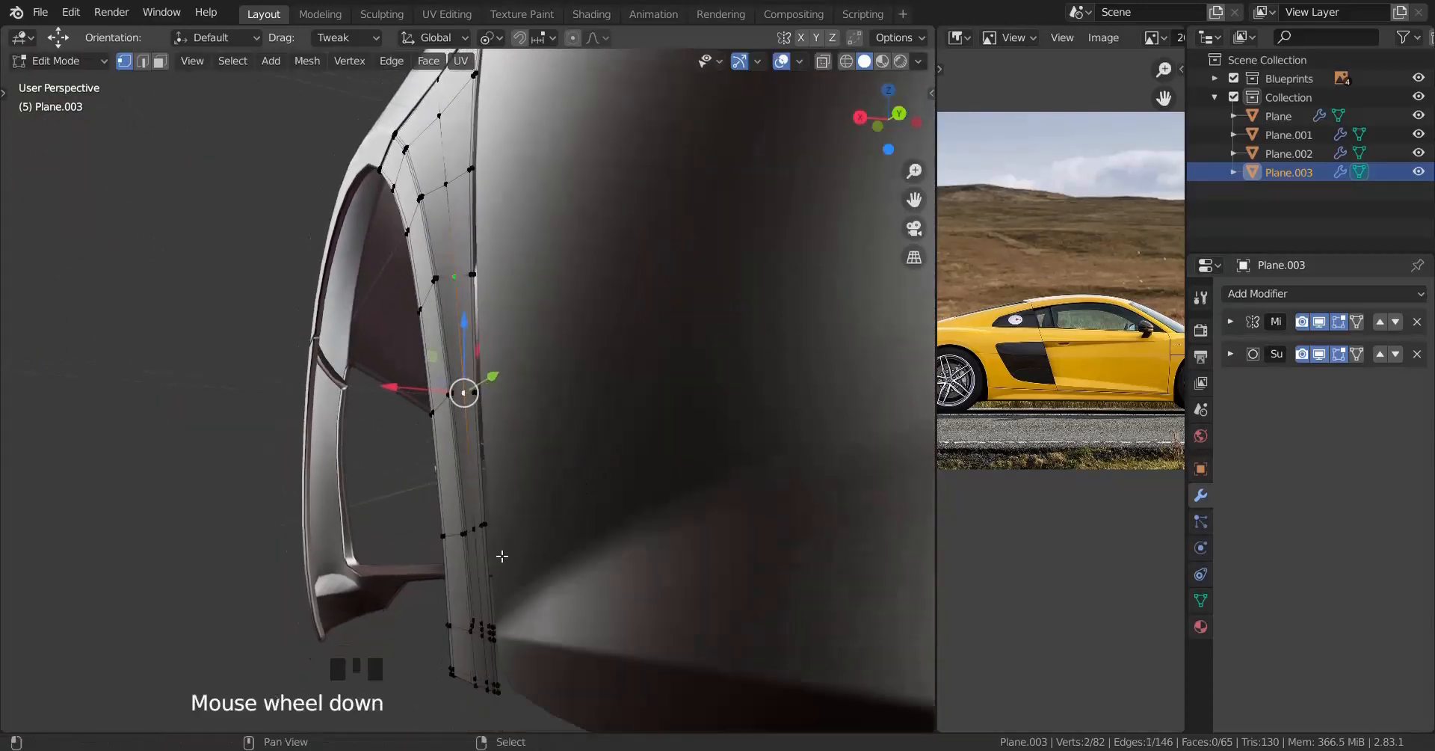
right_click(468, 531, "shift")
middle_click_drag(501, 437, 532, 503, "shift")
scroll(531, 503, "up", 2)
key("alt+s")
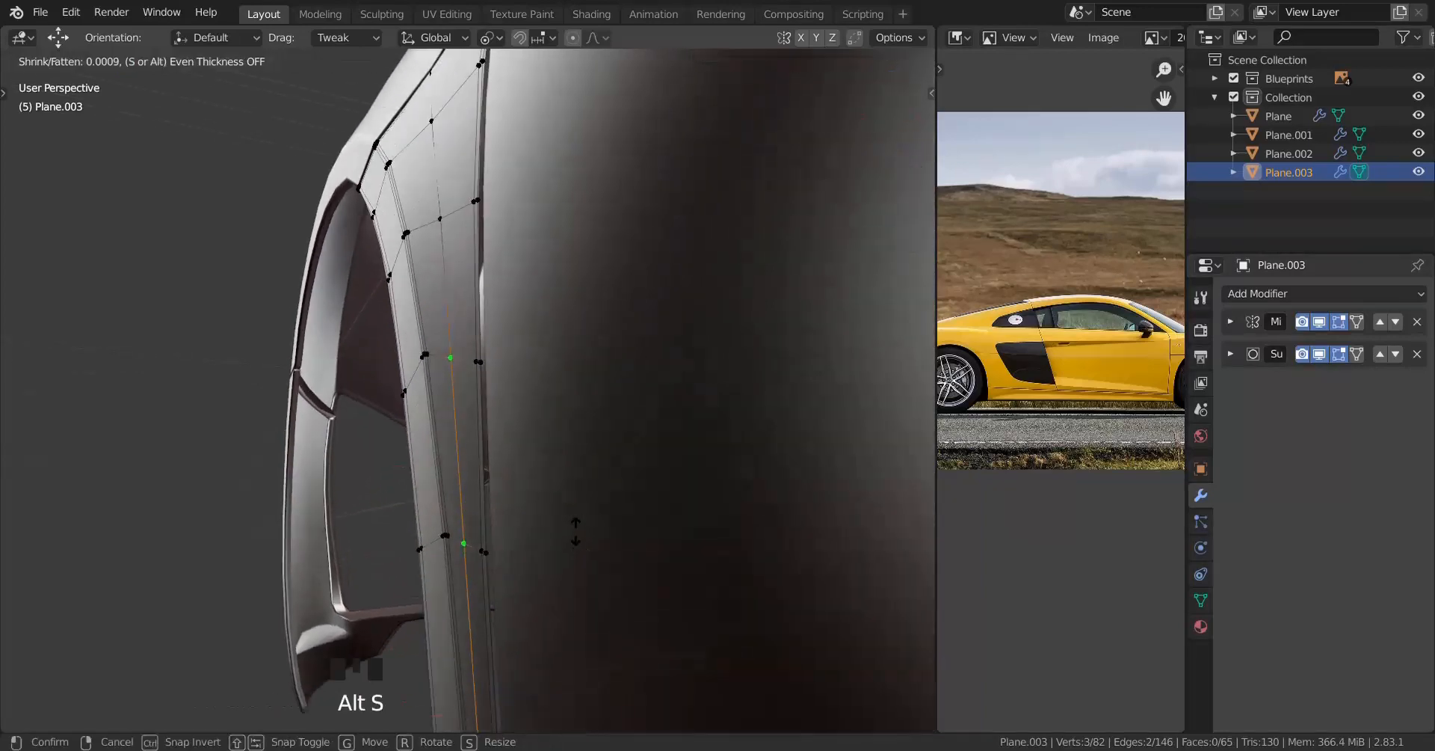
key("alt+s")
left_click(576, 531)
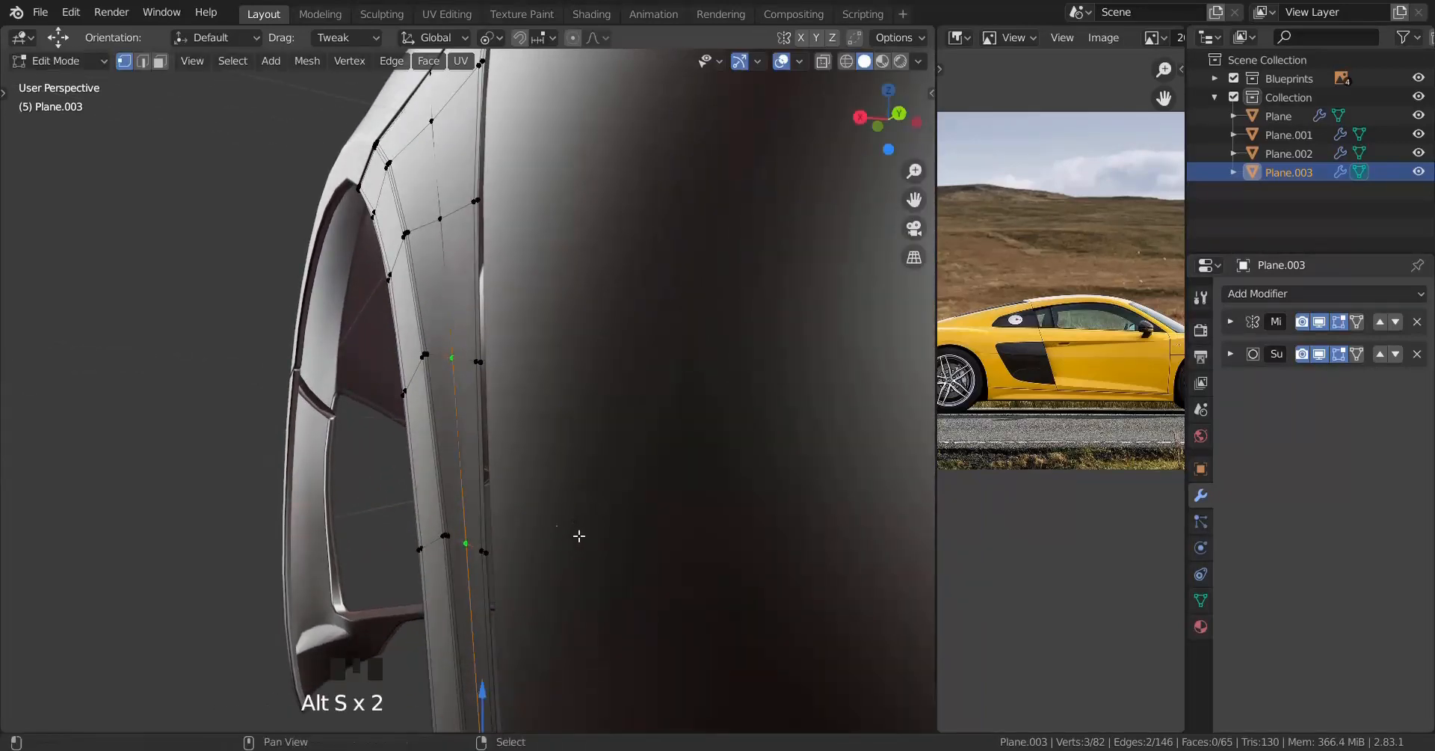
middle_click_drag(576, 531, 527, 515)
key("Tab")
scroll(409, 395, "down", 2)
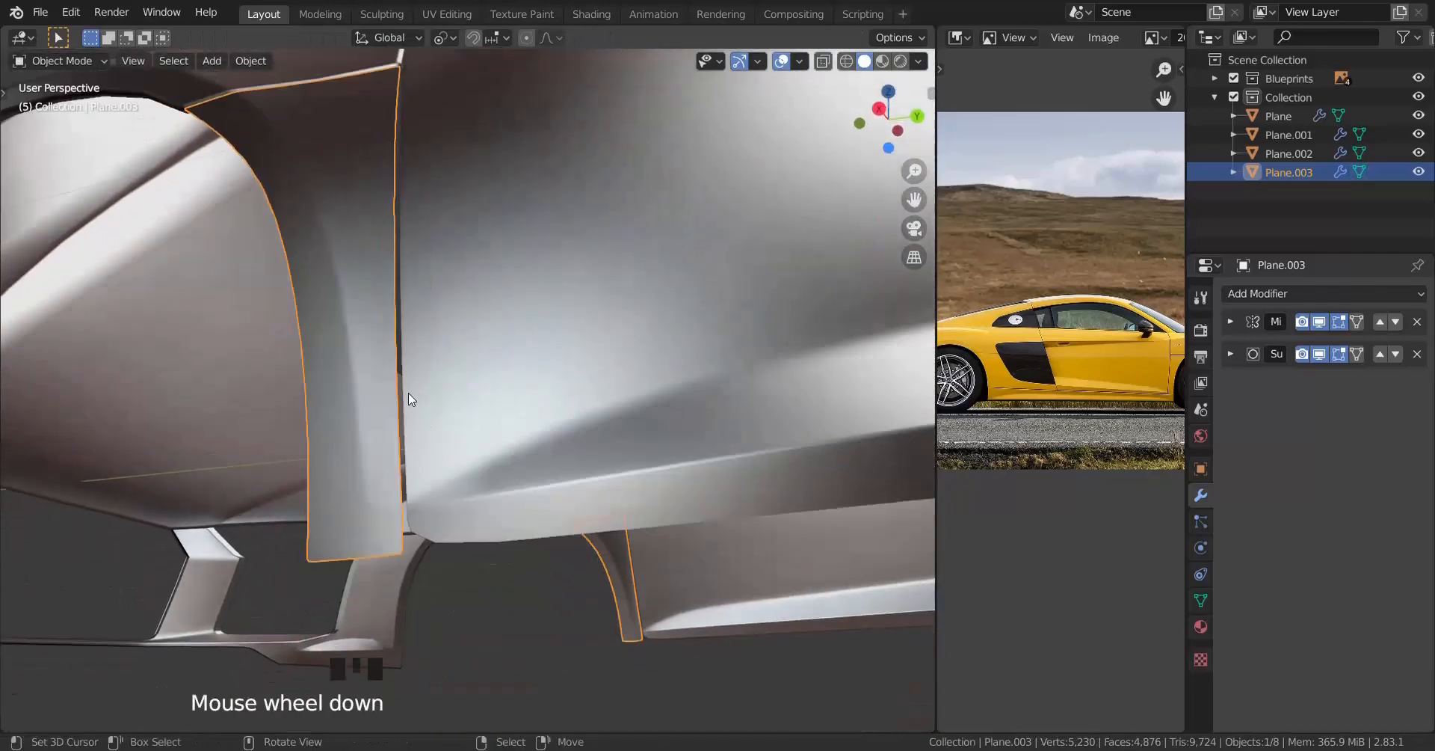
middle_click_drag(409, 395, 464, 404)
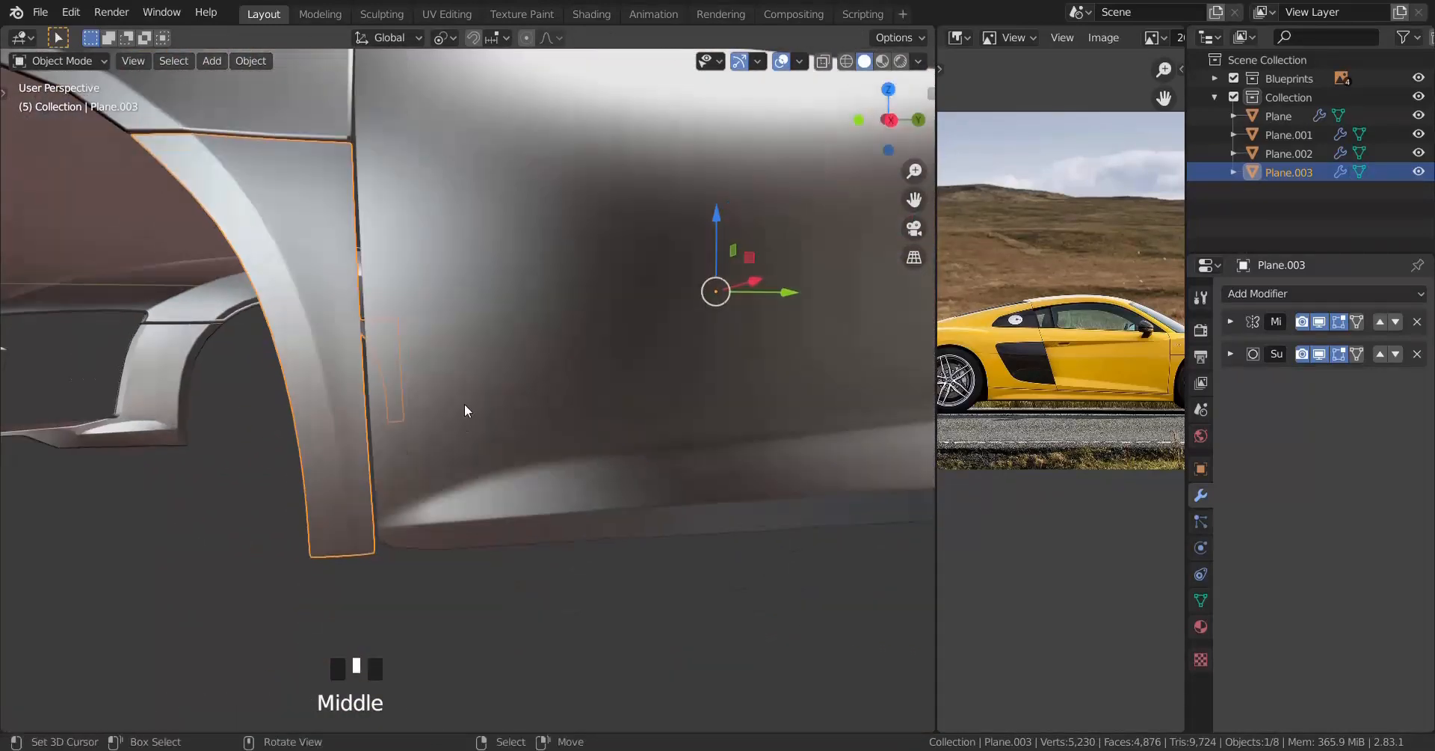
Step: Edit the door panel in the right side view and add an even supporting loop cut close to its front edge
right_click(468, 402)
key("KP_3")
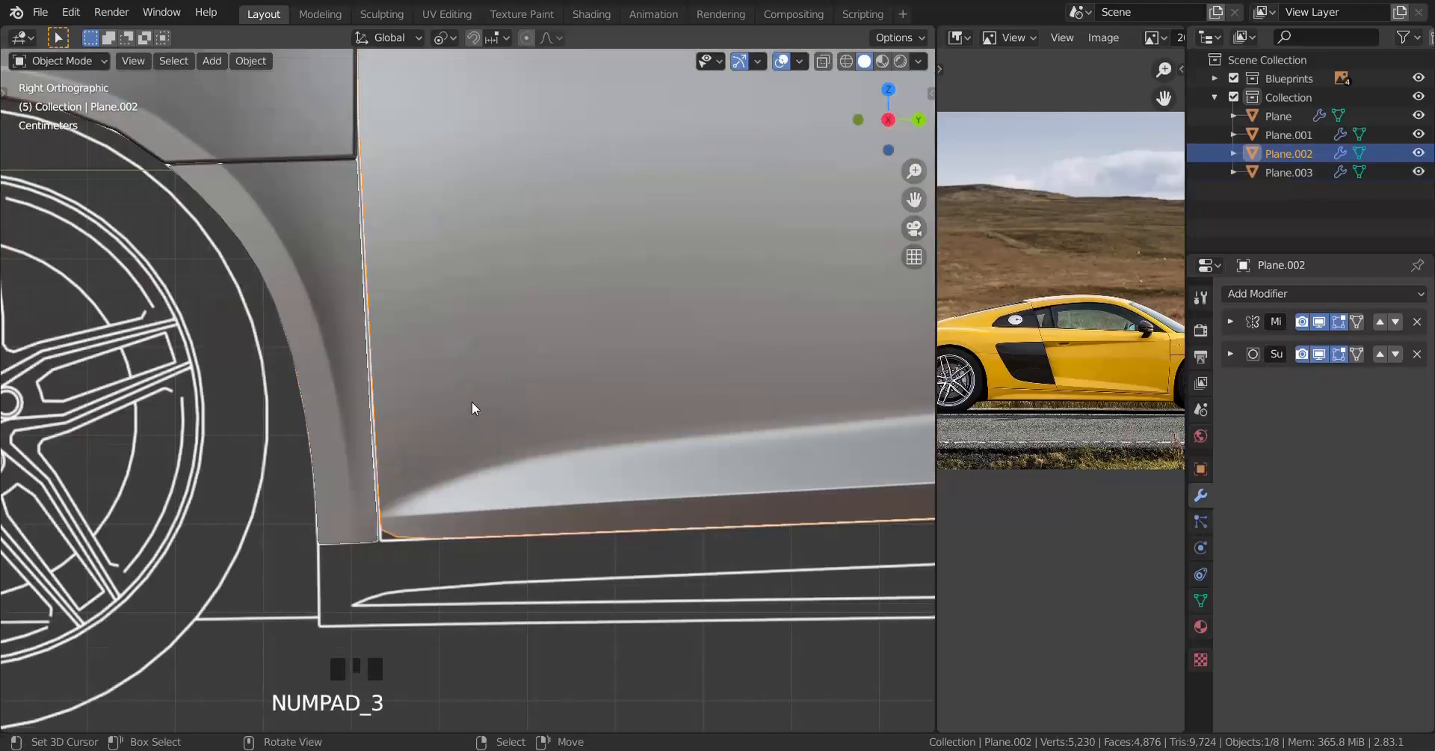
key("Tab")
scroll(472, 408, "up", 4)
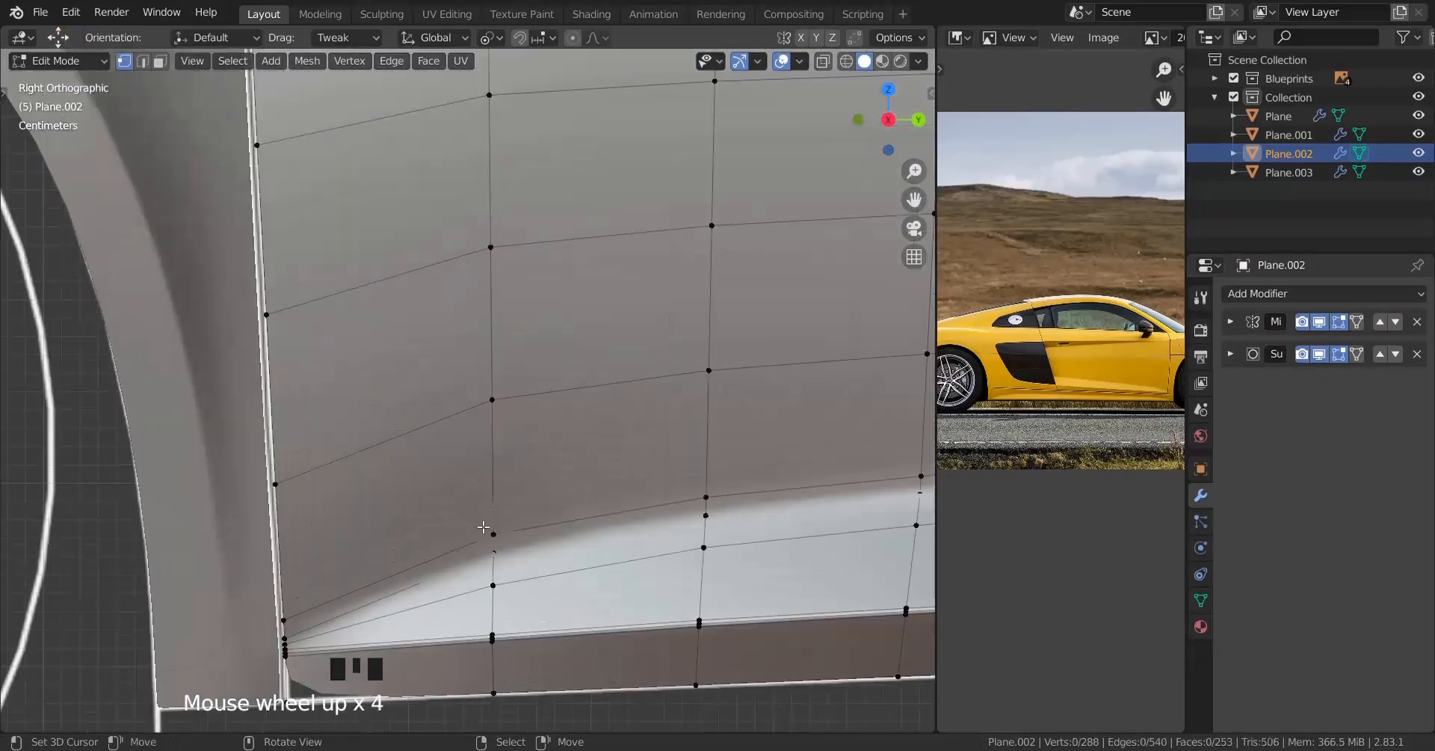
middle_click_drag(492, 462, 630, 365, "shift")
key("ctrl+r")
left_click(519, 429)
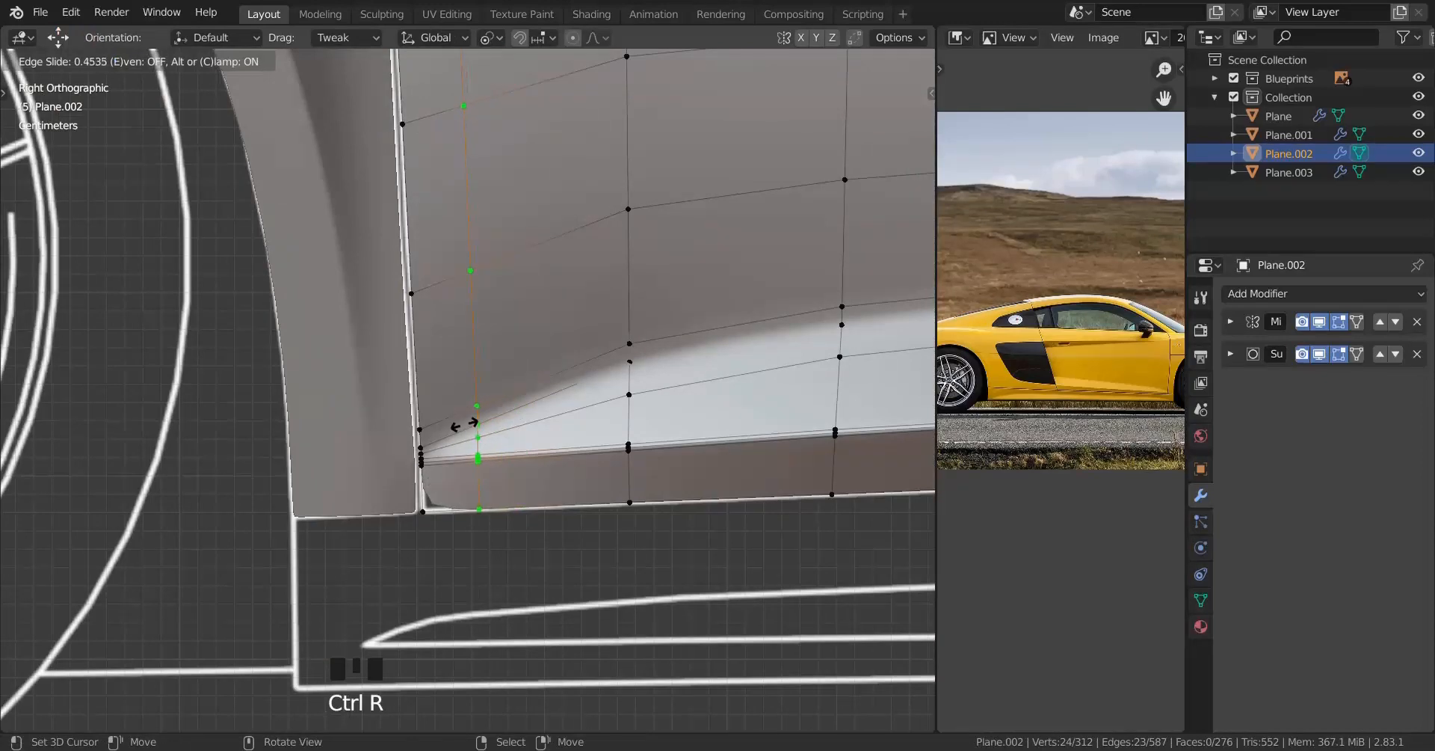
key("e")
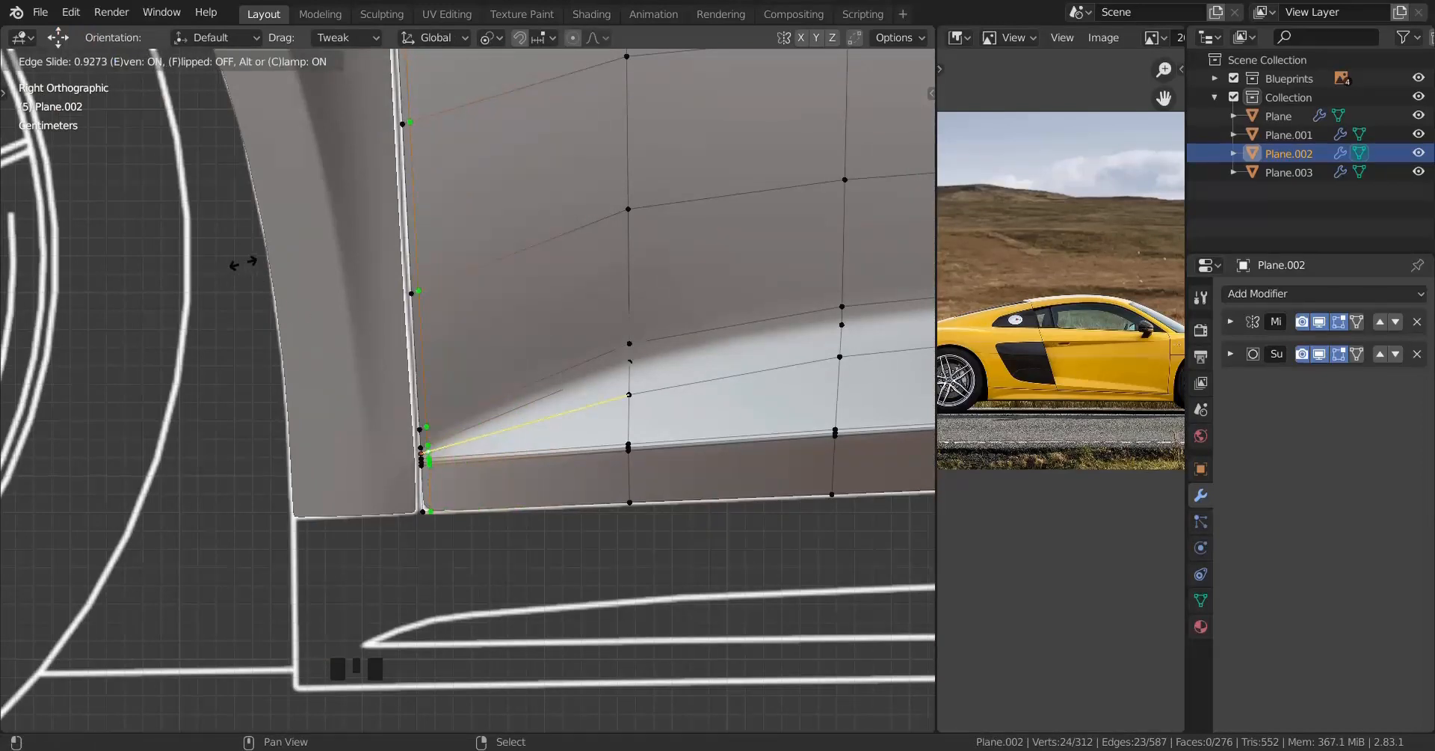
left_click(242, 262)
Step: Add an even supporting loop cut close to the door panel's bottom edge
scroll(418, 464, "up", 5)
scroll(419, 463, "up", 1)
key("ctrl+r")
left_click(438, 467)
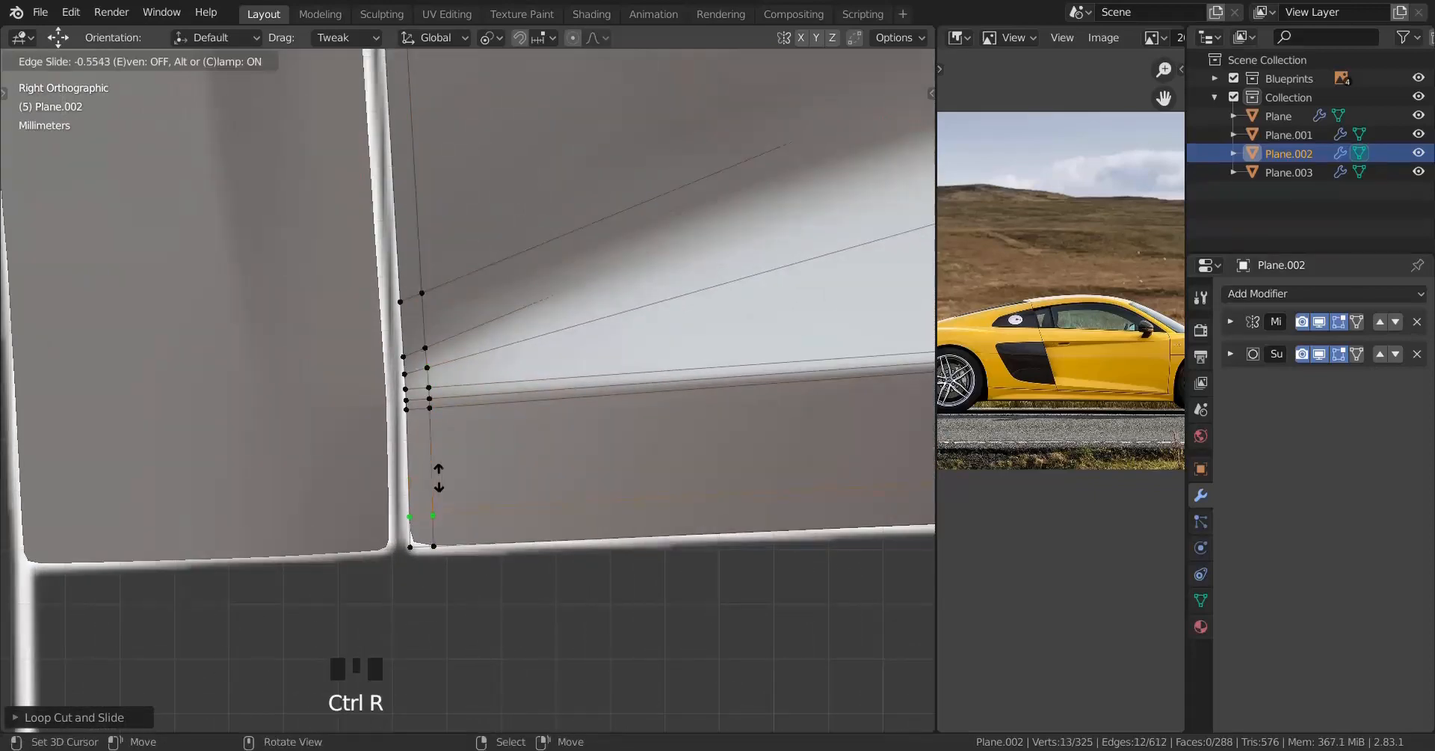
key("e")
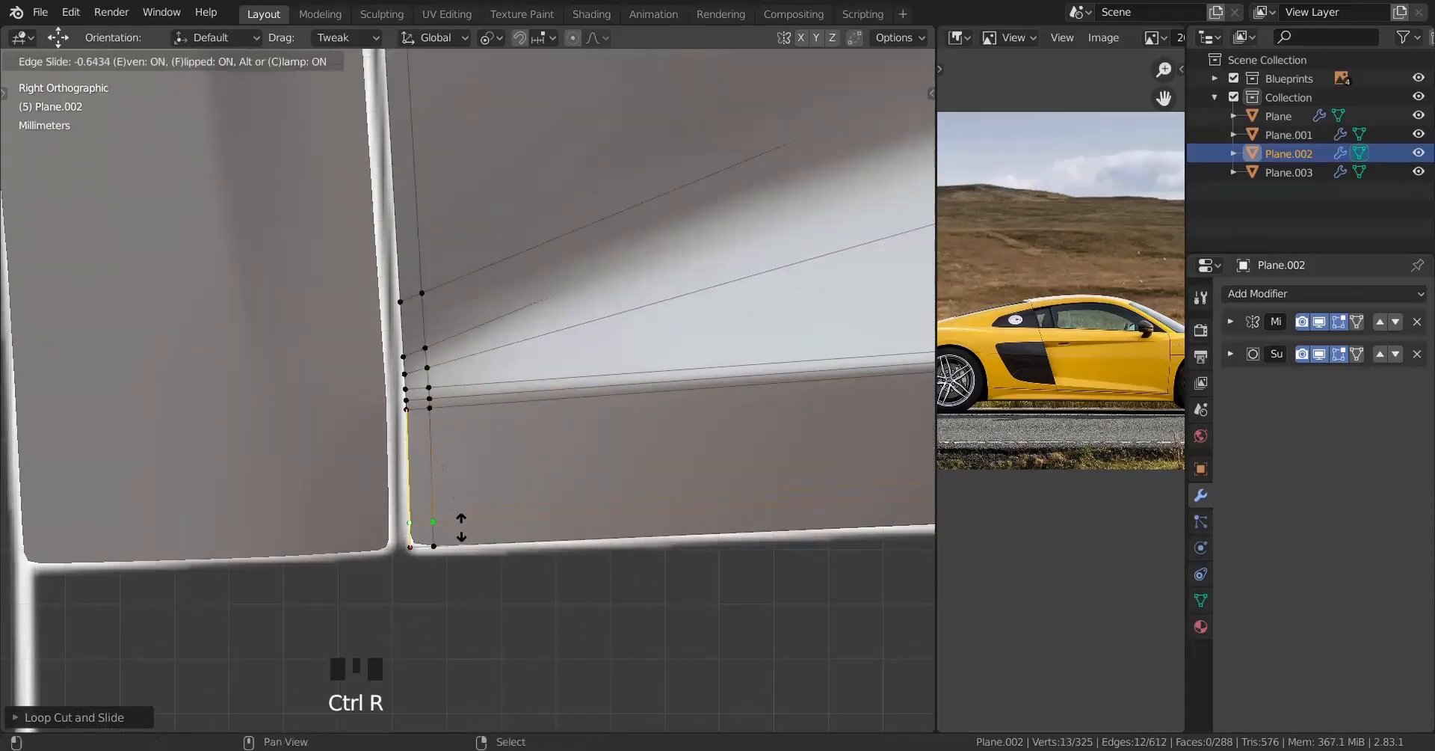
left_click(483, 571)
Step: Add an even, flipped supporting loop cut close to the door panel's slanted rear edge
scroll(483, 571, "down", 5)
middle_click_drag(619, 491, 551, 454, "shift")
scroll(551, 454, "up", 3)
key("ctrl+r")
left_click(418, 494)
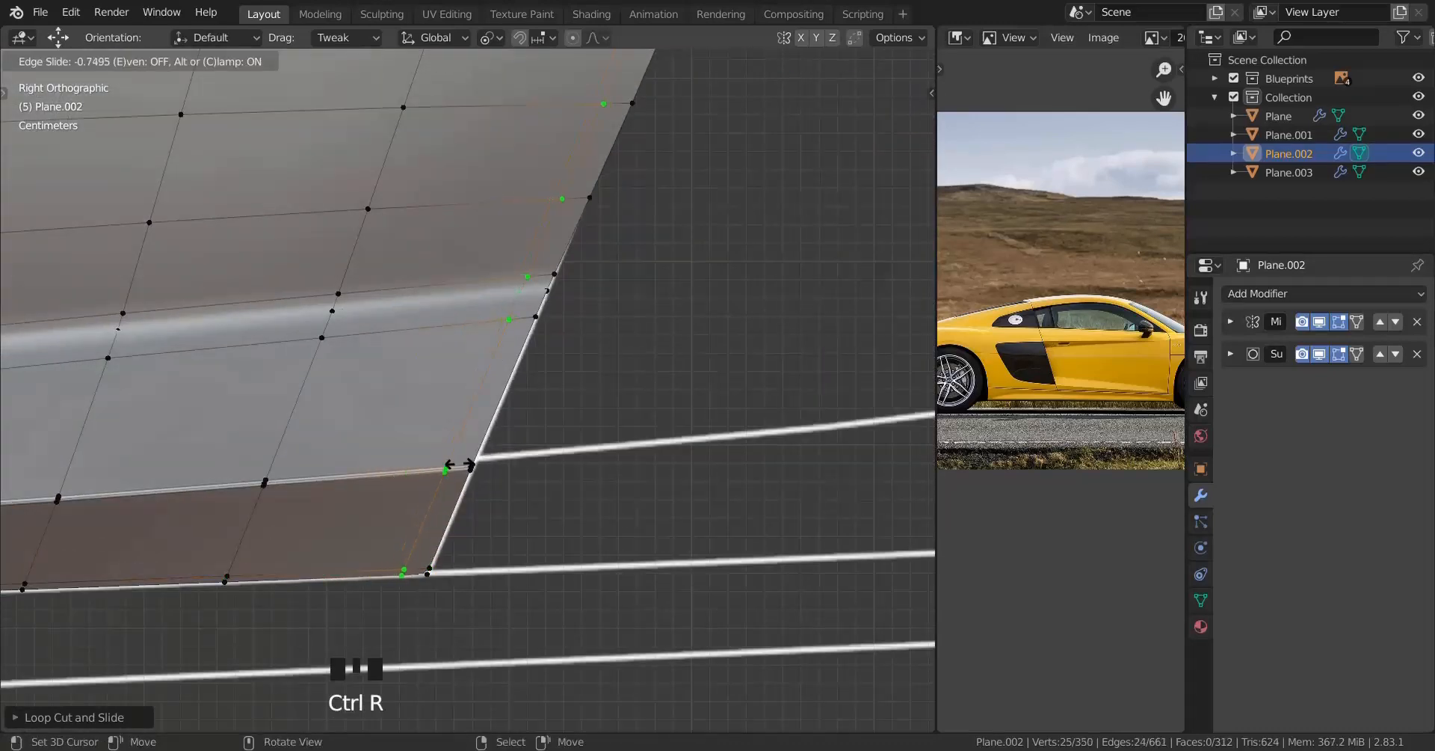
key("e")
key("f")
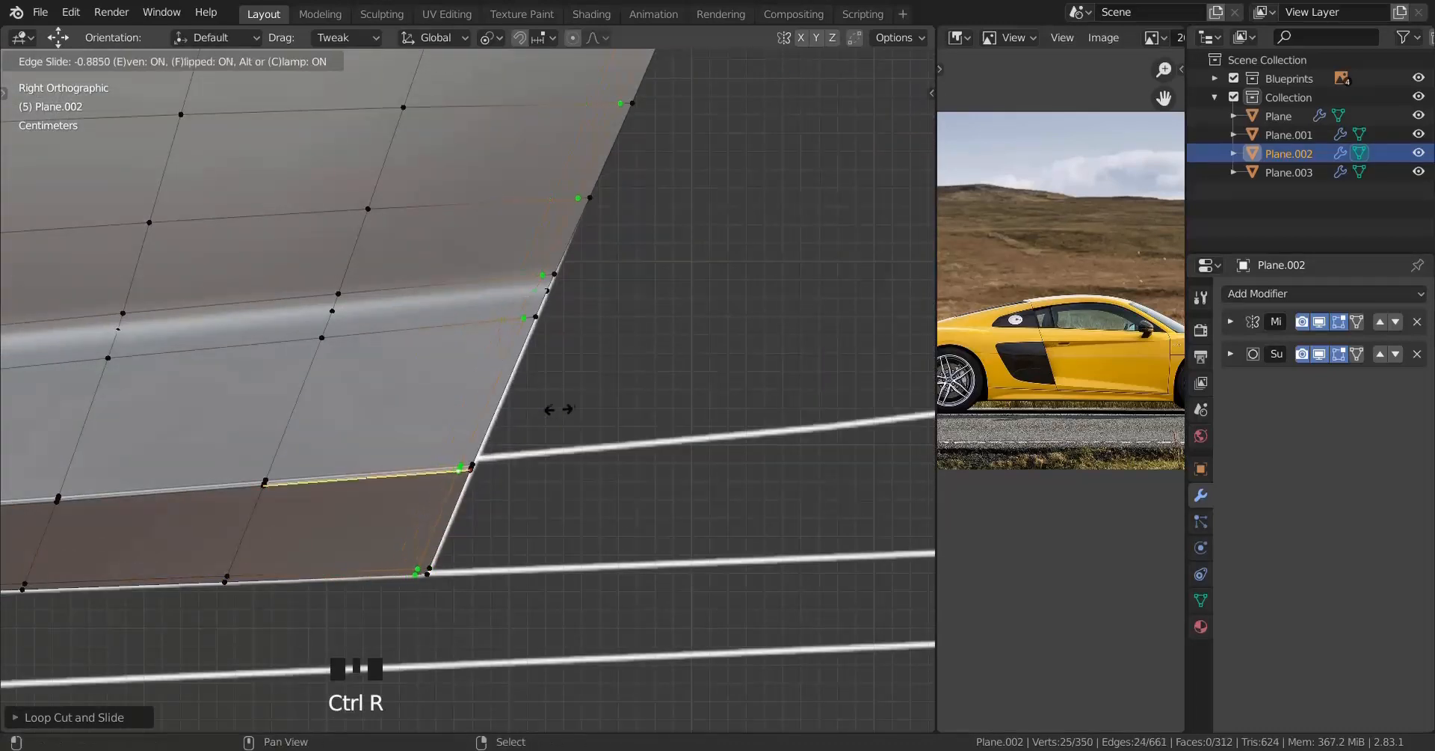
left_click(572, 386)
Step: Add a supporting loop cut close to the door panel's top edge, above the shoulder crease, and leave Edit Mode
scroll(551, 205, "down", 5)
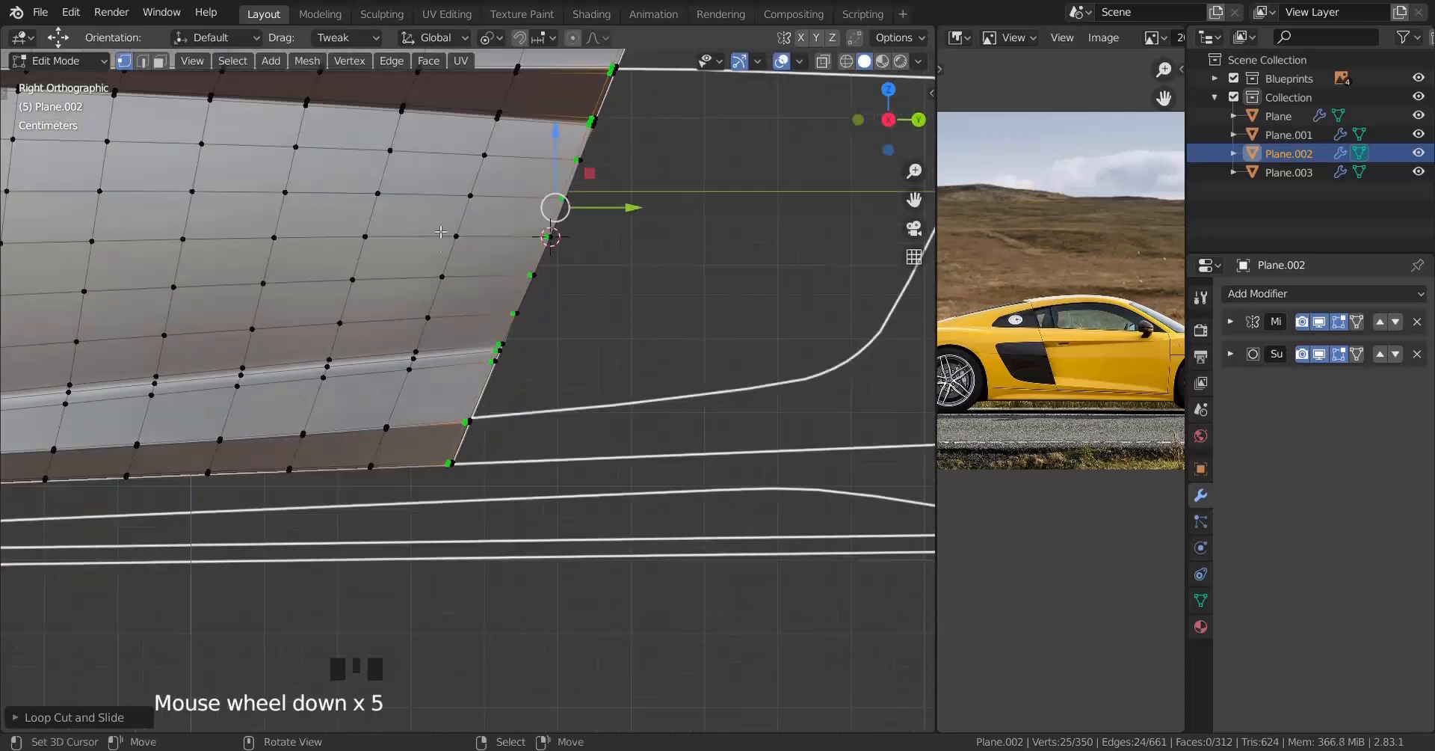
middle_click_drag(551, 204, 707, 551, "shift")
scroll(551, 449, "up", 2)
scroll(551, 434, "down", 6)
scroll(499, 482, "up", 4)
key("ctrl+r")
left_click(337, 396)
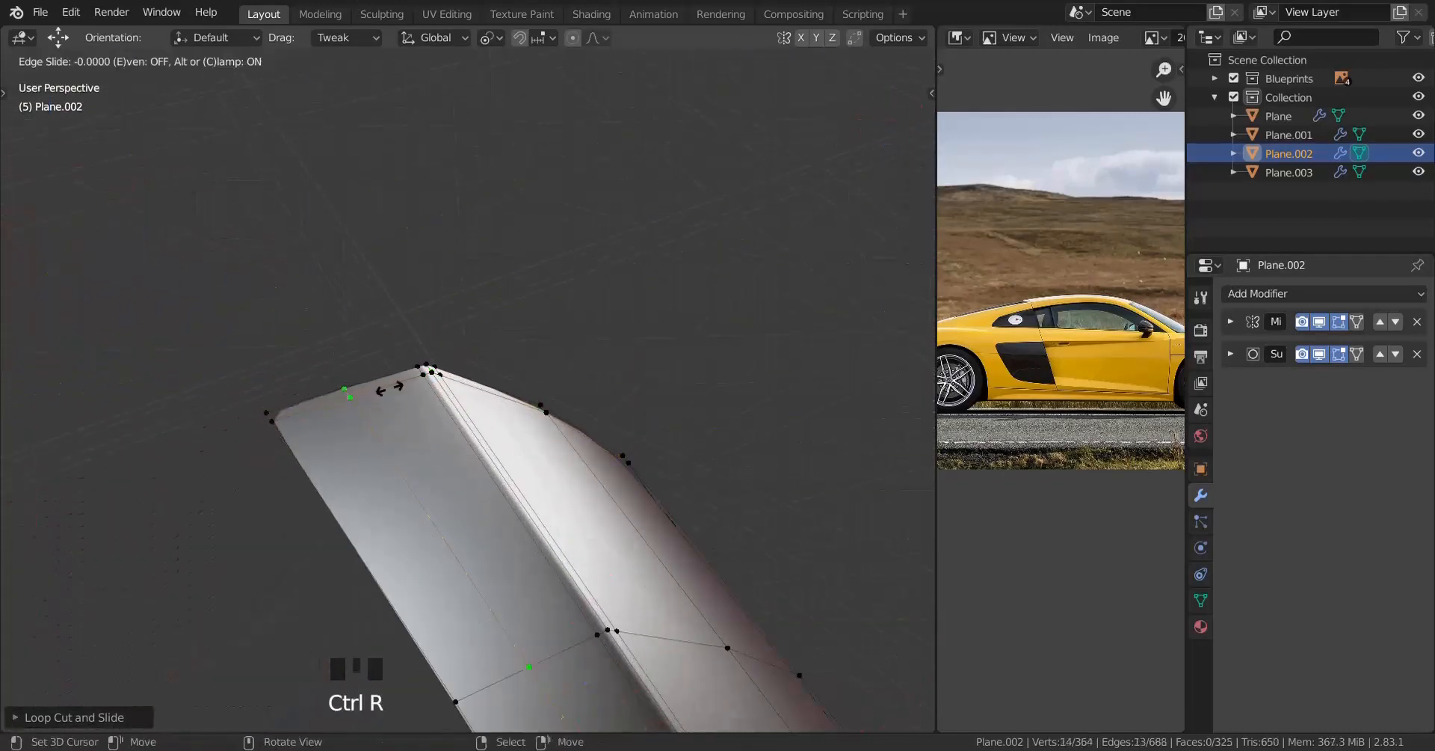
left_click(298, 392)
scroll(298, 392, "down", 5)
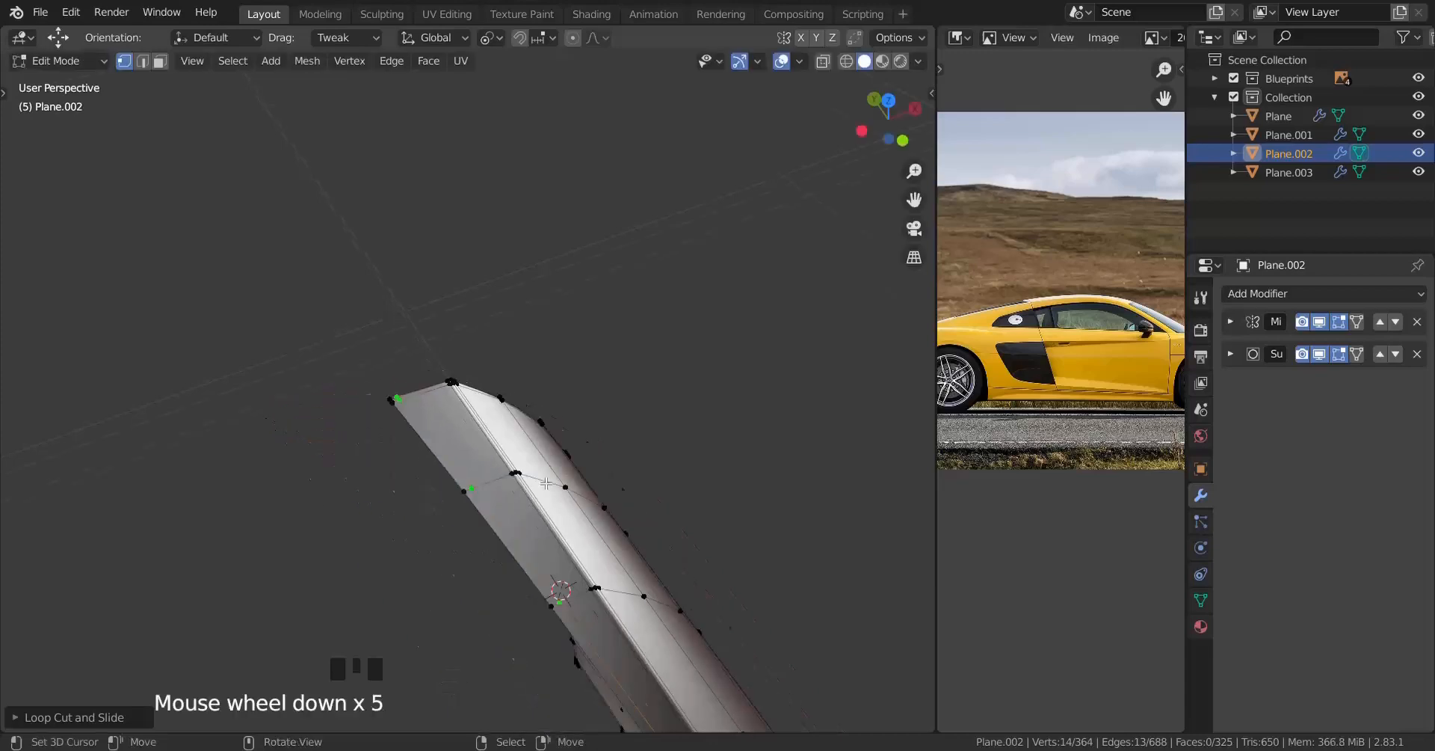
middle_click_drag(298, 391, 433, 436)
key("Tab")
scroll(259, 438, "down", 6)
scroll(485, 397, "up", 3)
scroll(471, 404, "up", 1)
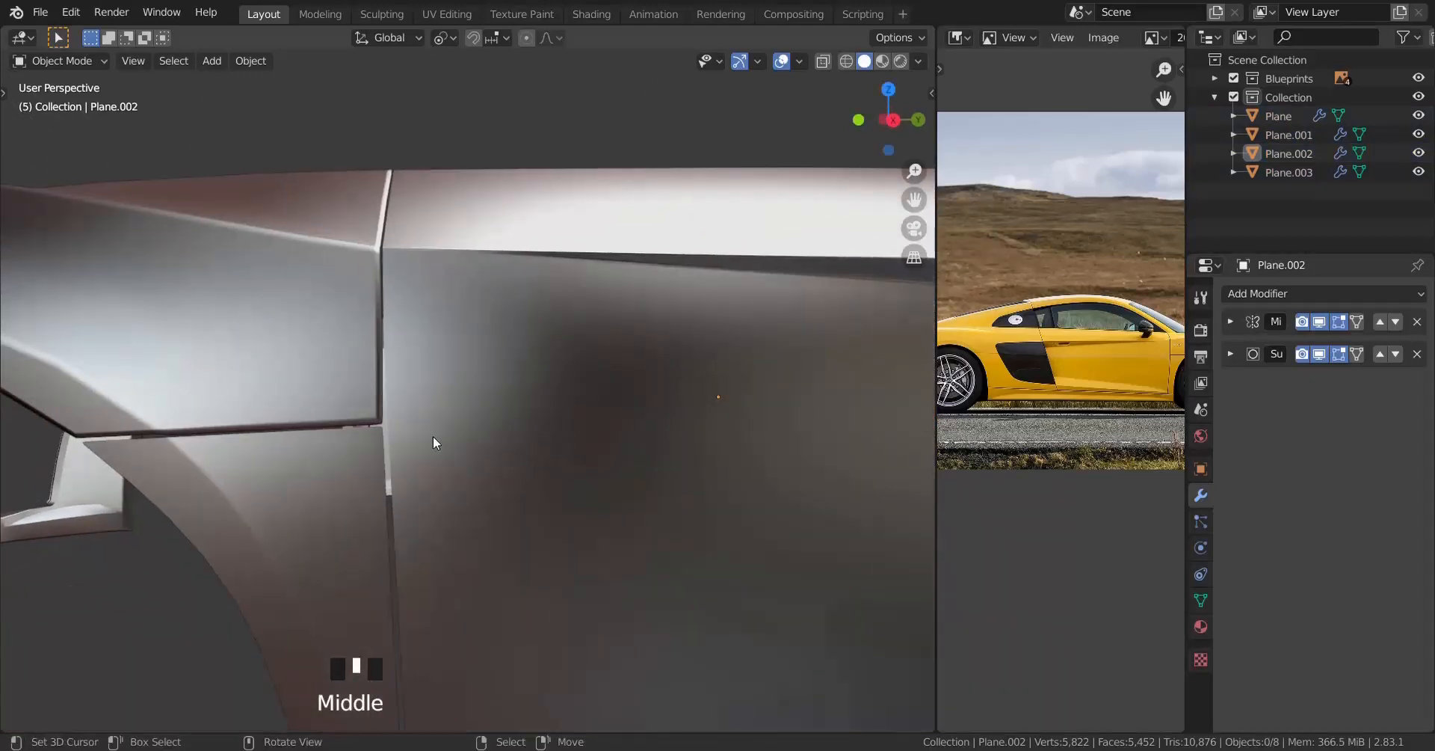
Step: Select the door, lower fender panel and main fender together and open them in Edit Mode in the right side view
key("KP_3")
left_click(499, 433)
scroll(497, 407, "down", 2)
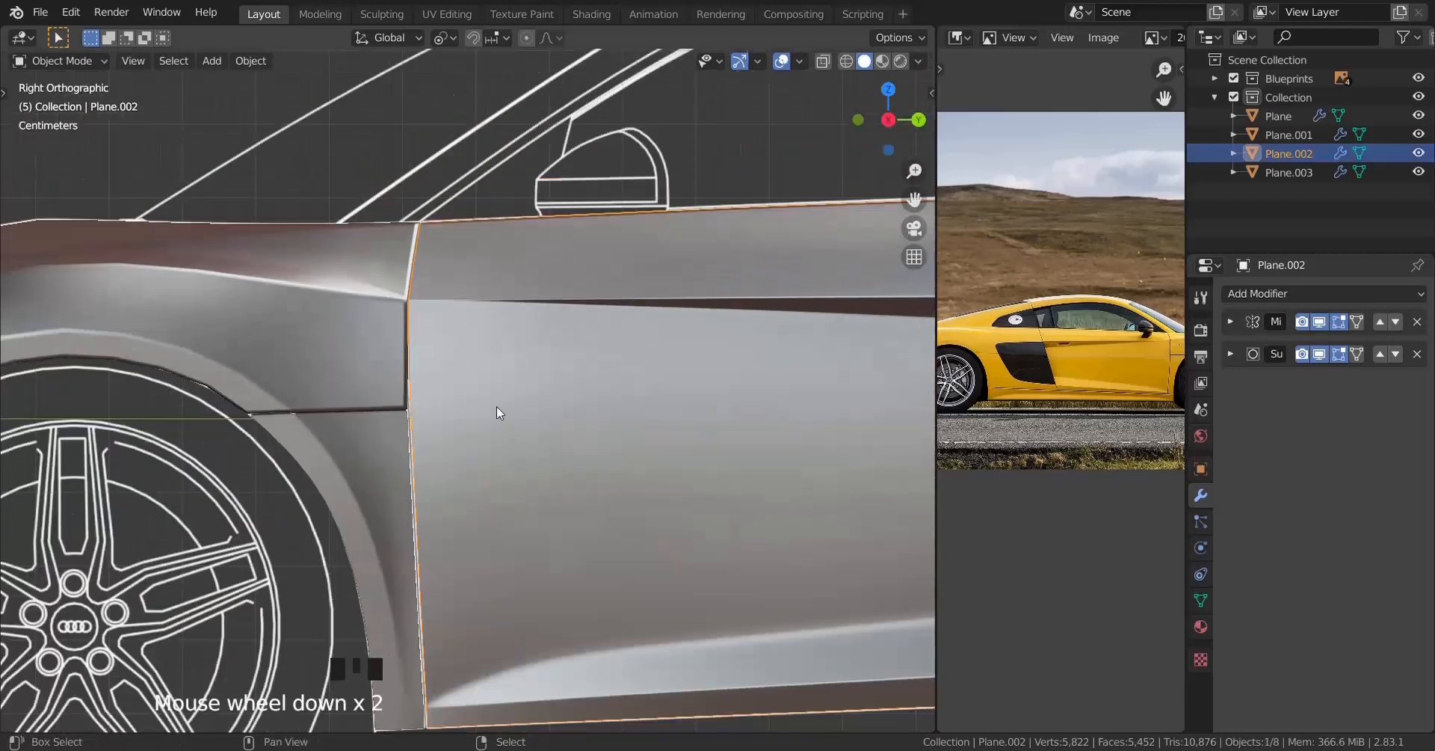
key("Tab")
key("Tab")
right_click(342, 426, "shift")
right_click(335, 346, "shift")
key("Tab")
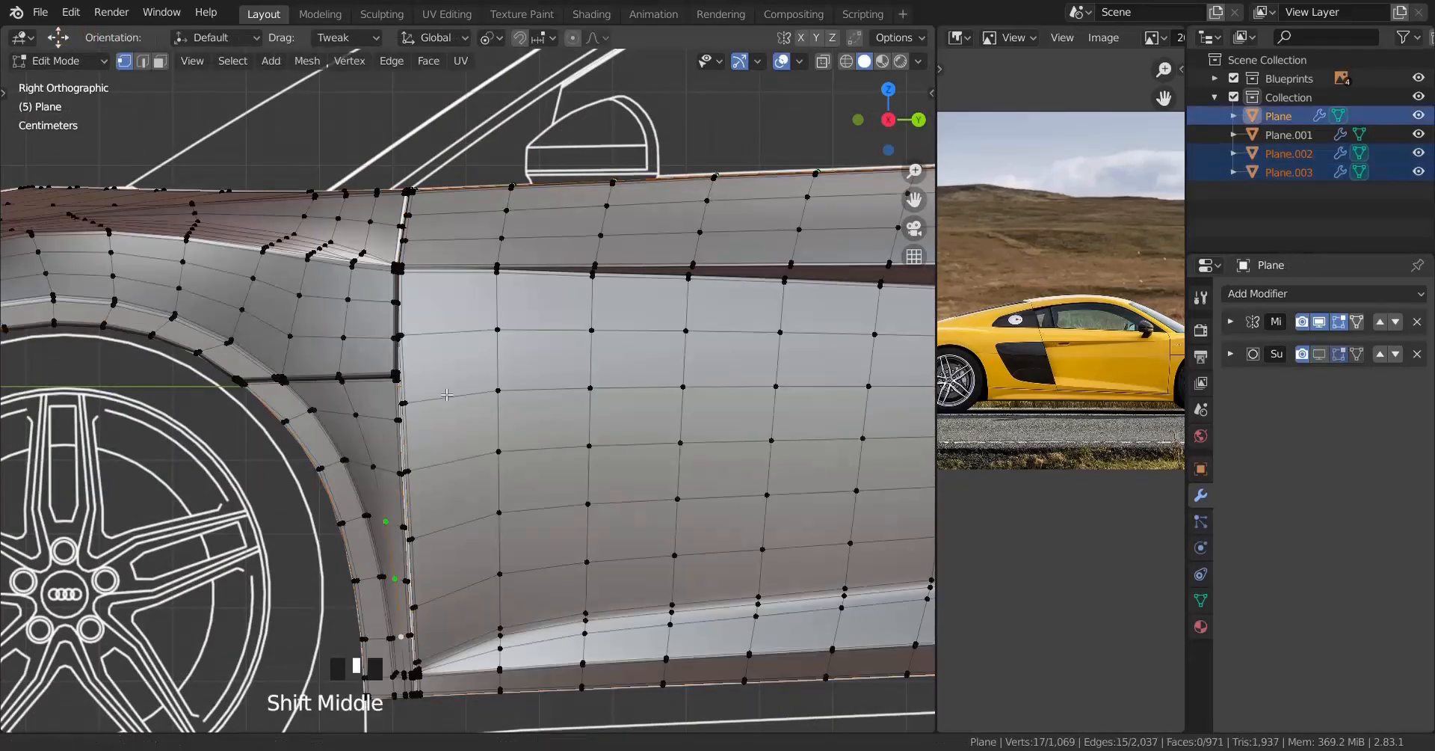
Step: Examine how the edge loops of the fender panels and the door line up along their shared seam
scroll(440, 509, "up", 1)
middle_click_drag(415, 510, 447, 433, "shift")
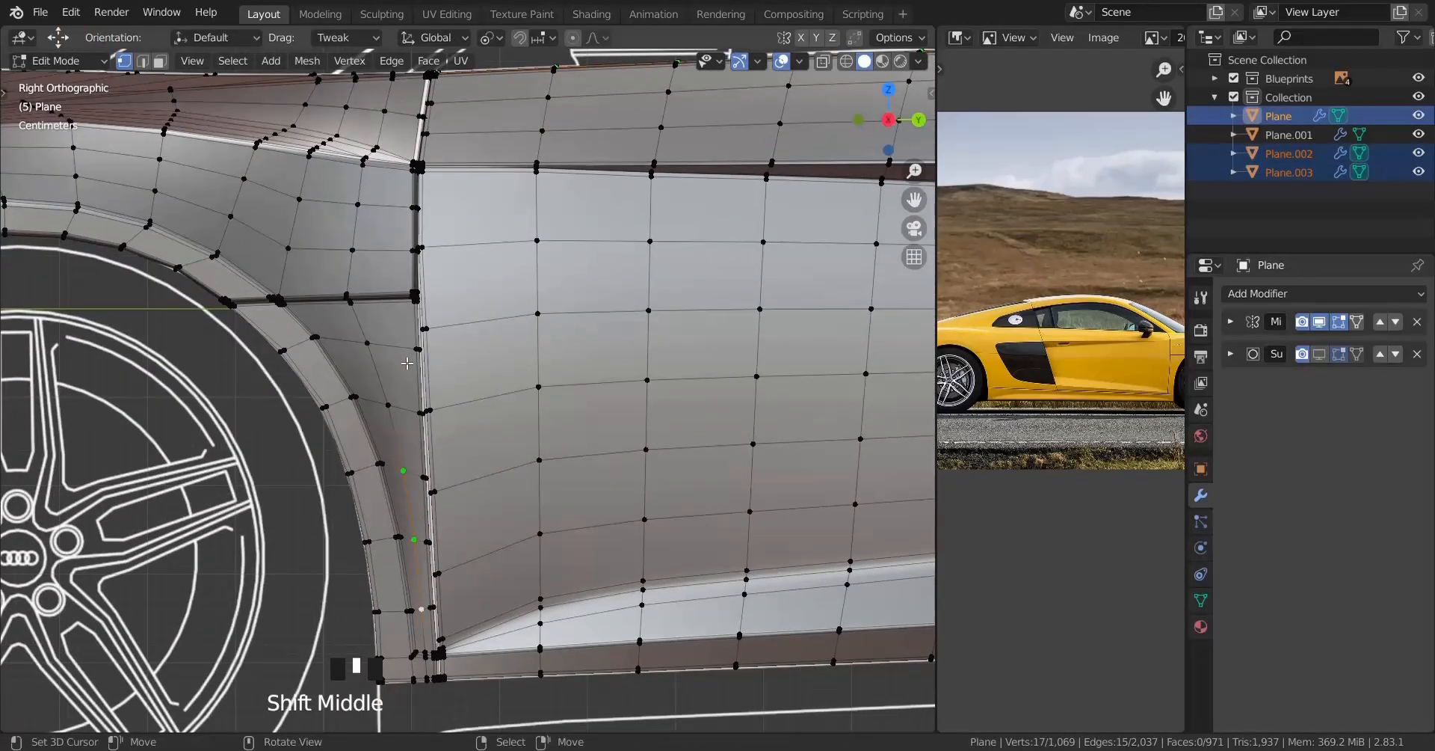
scroll(428, 361, "down", 2)
middle_click_drag(482, 305, 385, 293, "shift")
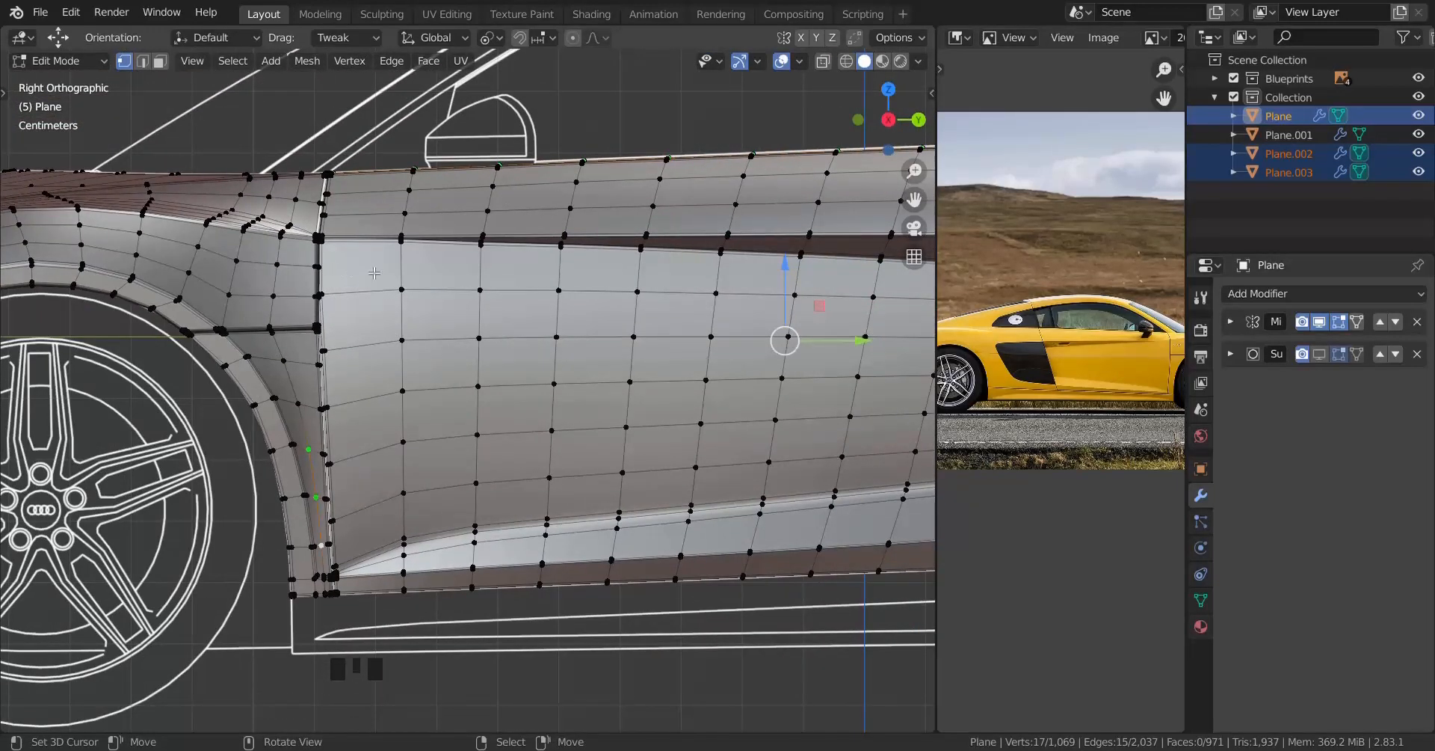
scroll(479, 283, "up", 1, "shift")
scroll(453, 365, "up", 2)
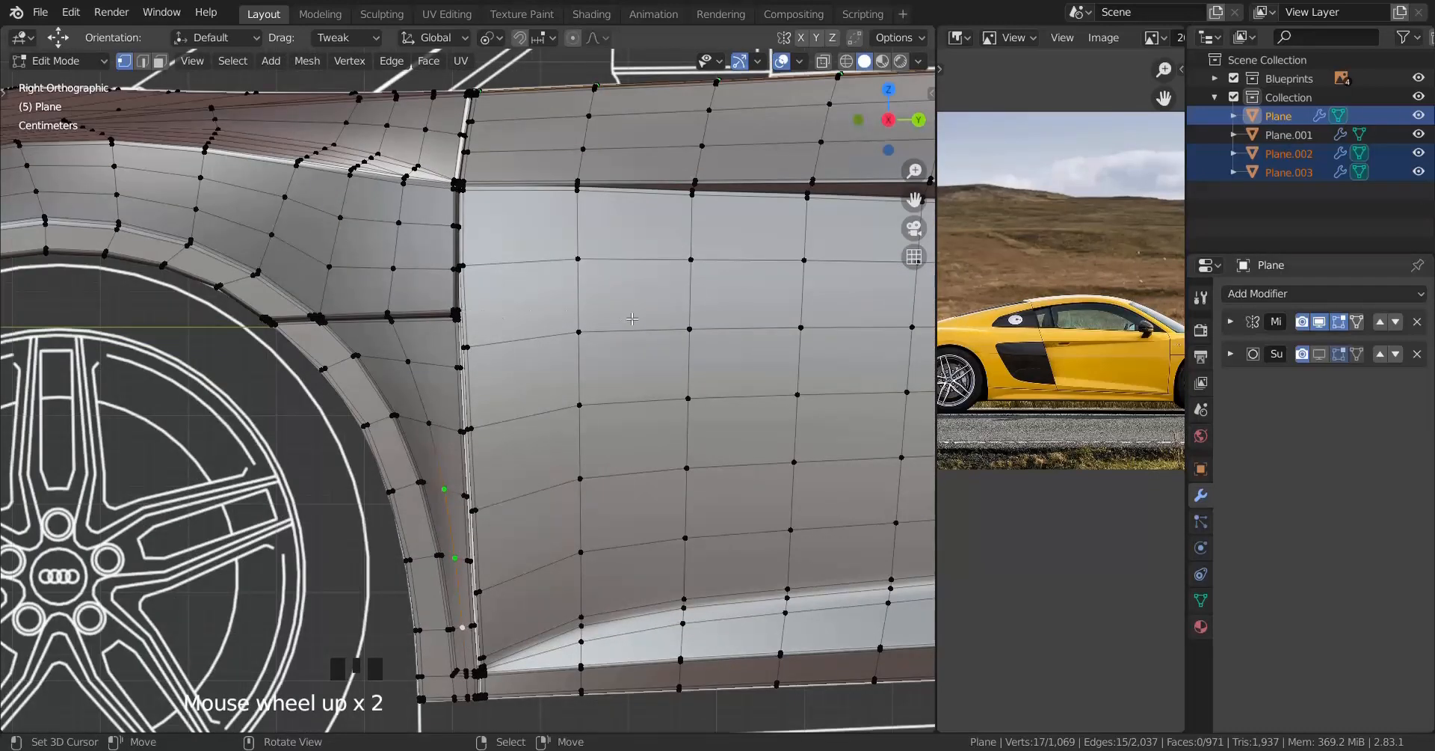
middle_click_drag(631, 319, 441, 309, "shift")
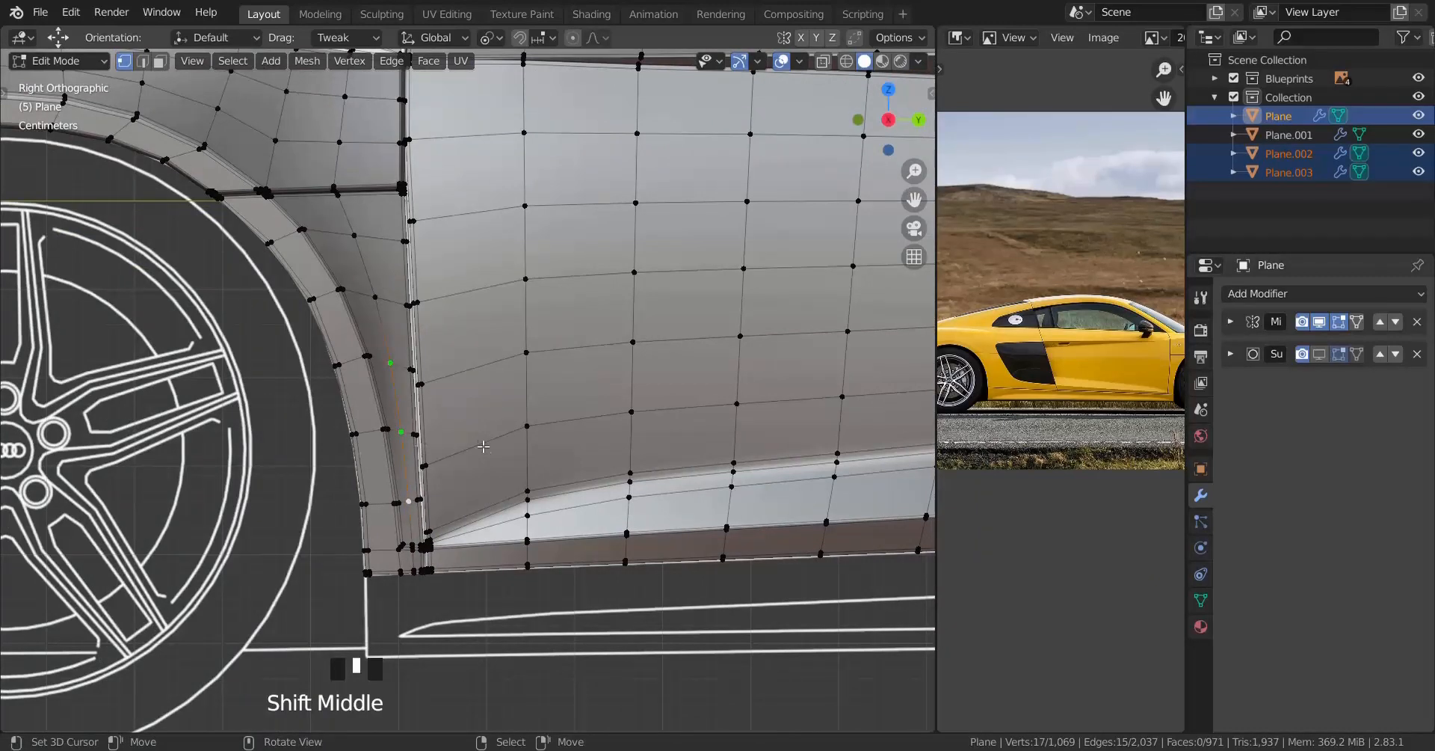
scroll(504, 504, "up", 1)
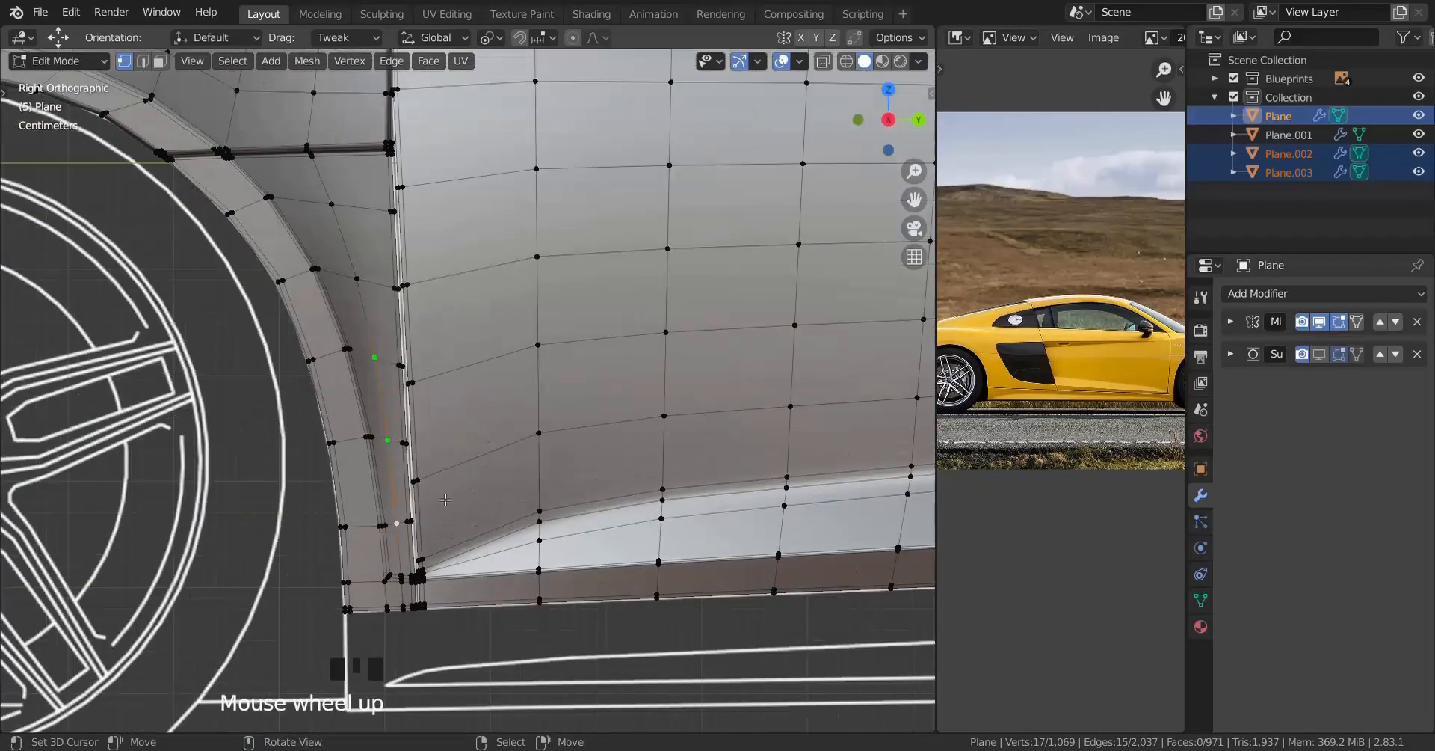
scroll(436, 505, "up", 2)
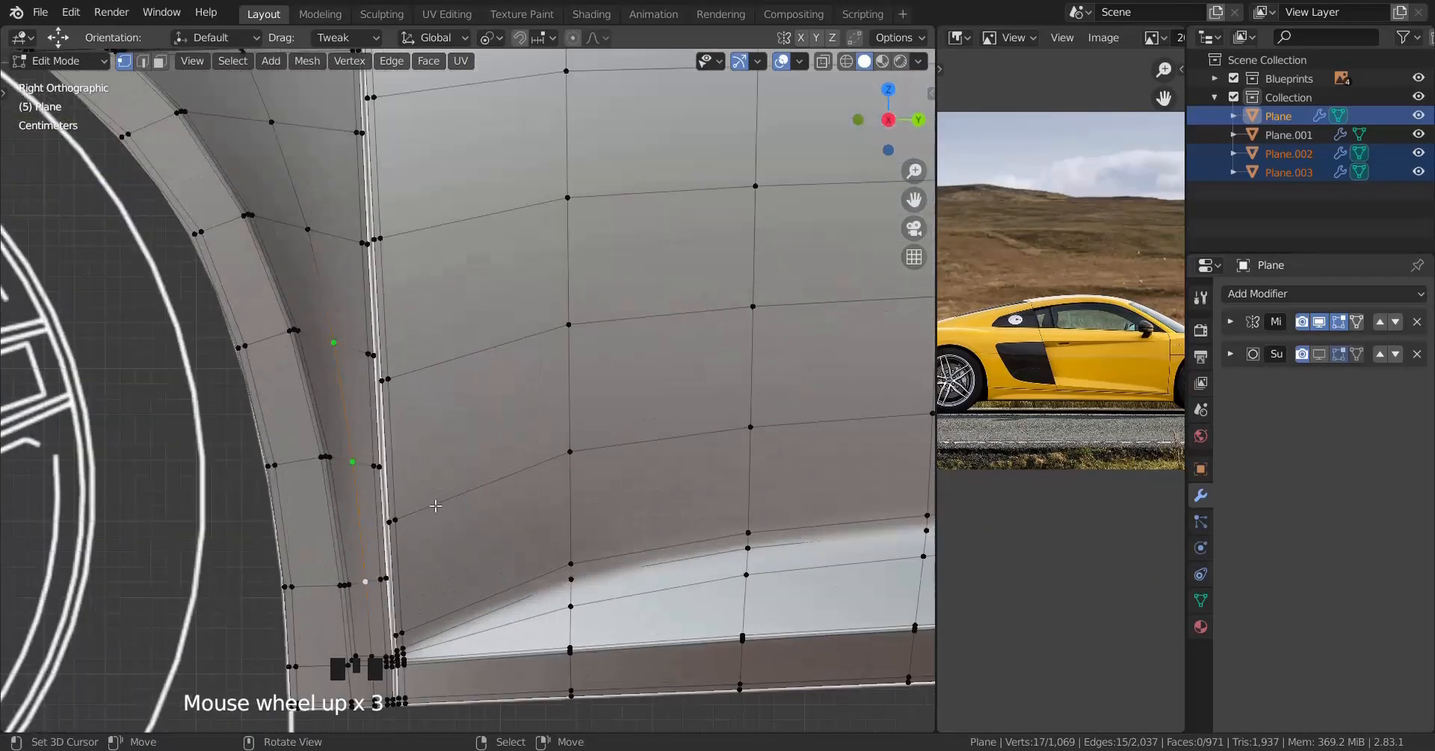
scroll(436, 505, "down", 2)
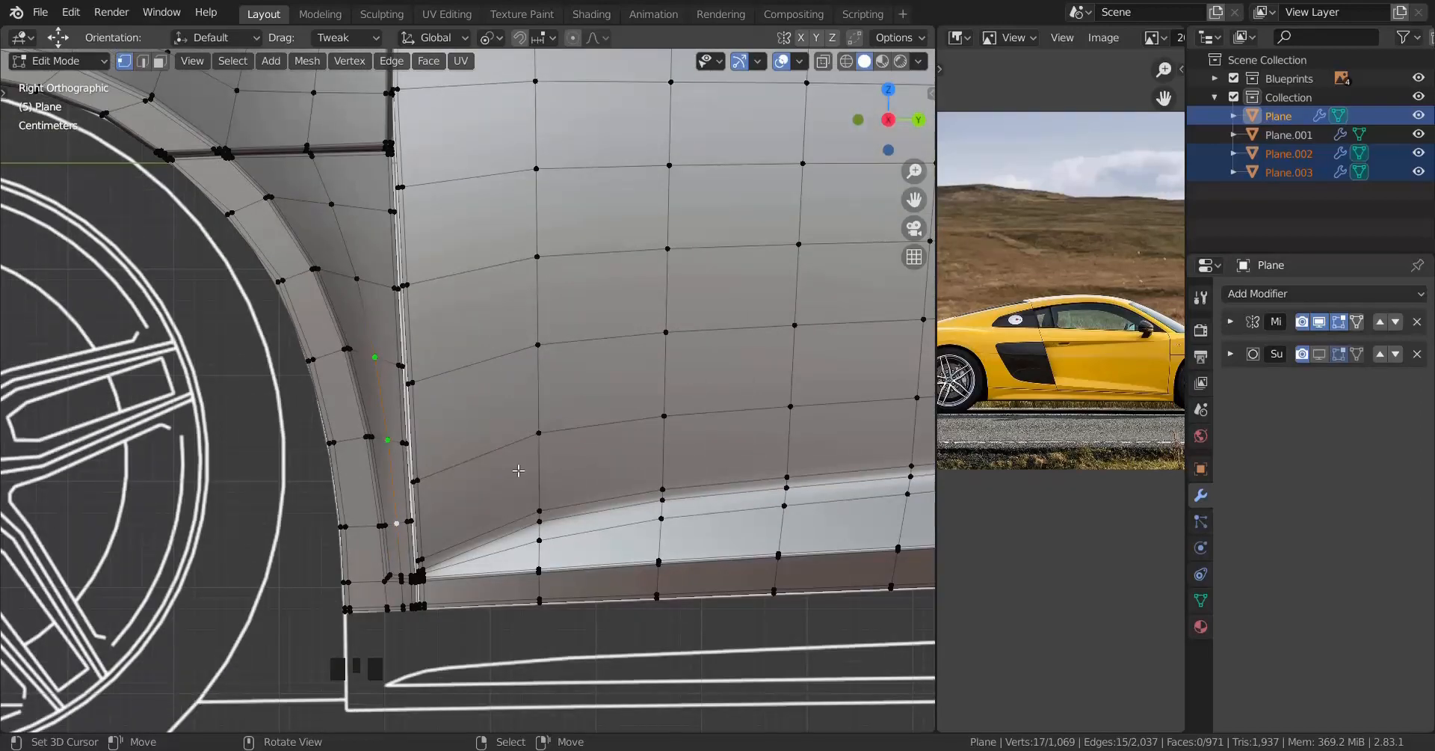
Step: Leave Edit Mode and select only the door panel
scroll(519, 471, "down", 3)
key("Tab")
right_click(594, 426)
middle_click_drag(594, 426, 637, 449, "shift")
key("g")
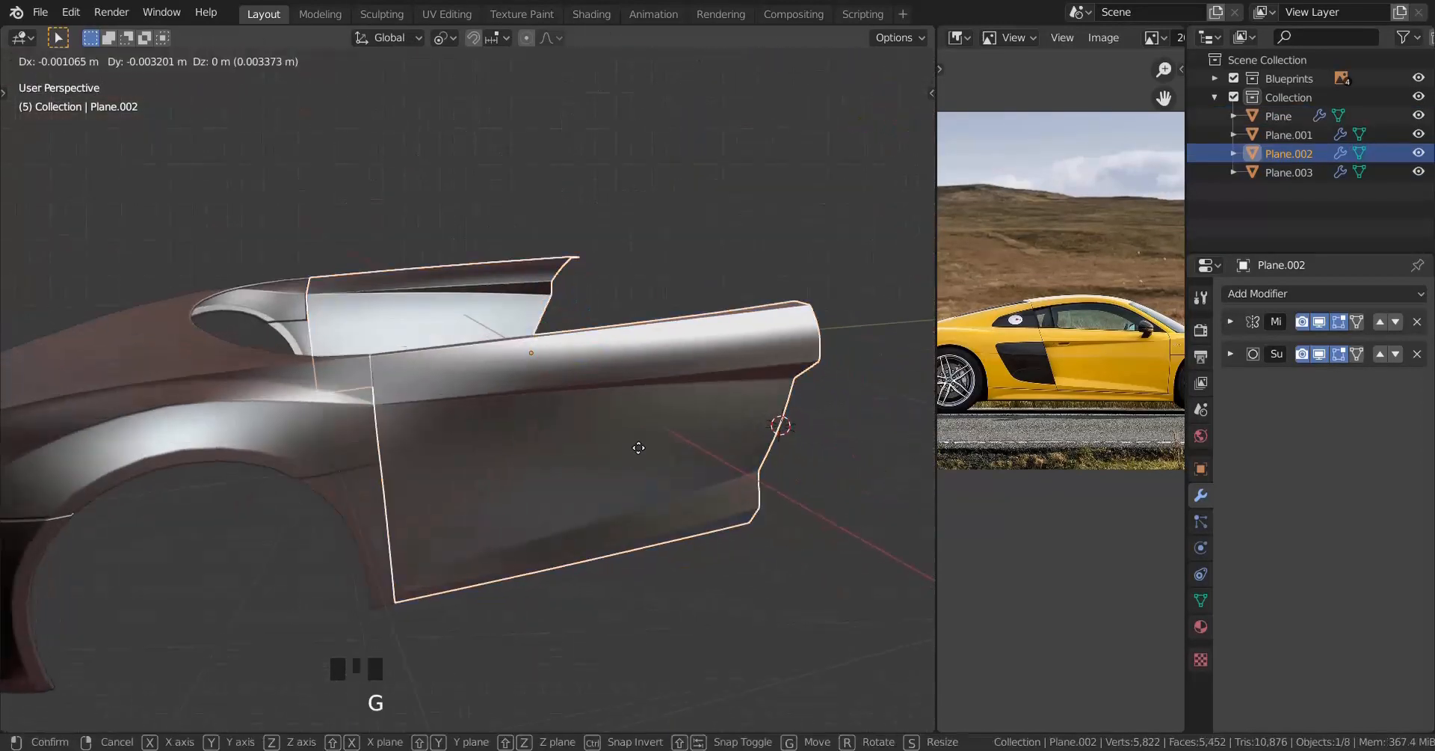
right_click(620, 419)
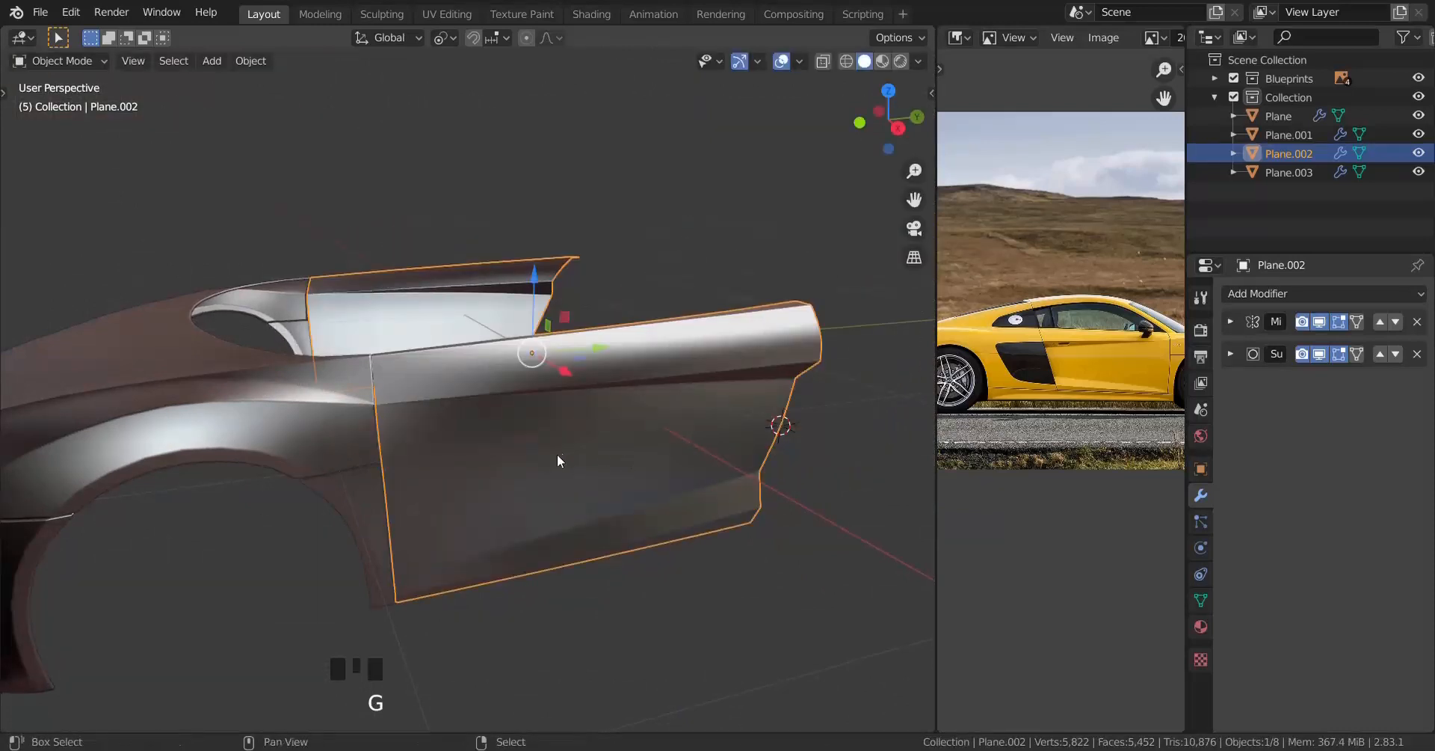
scroll(569, 449, "up", 2)
middle_click_drag(593, 407, 570, 385)
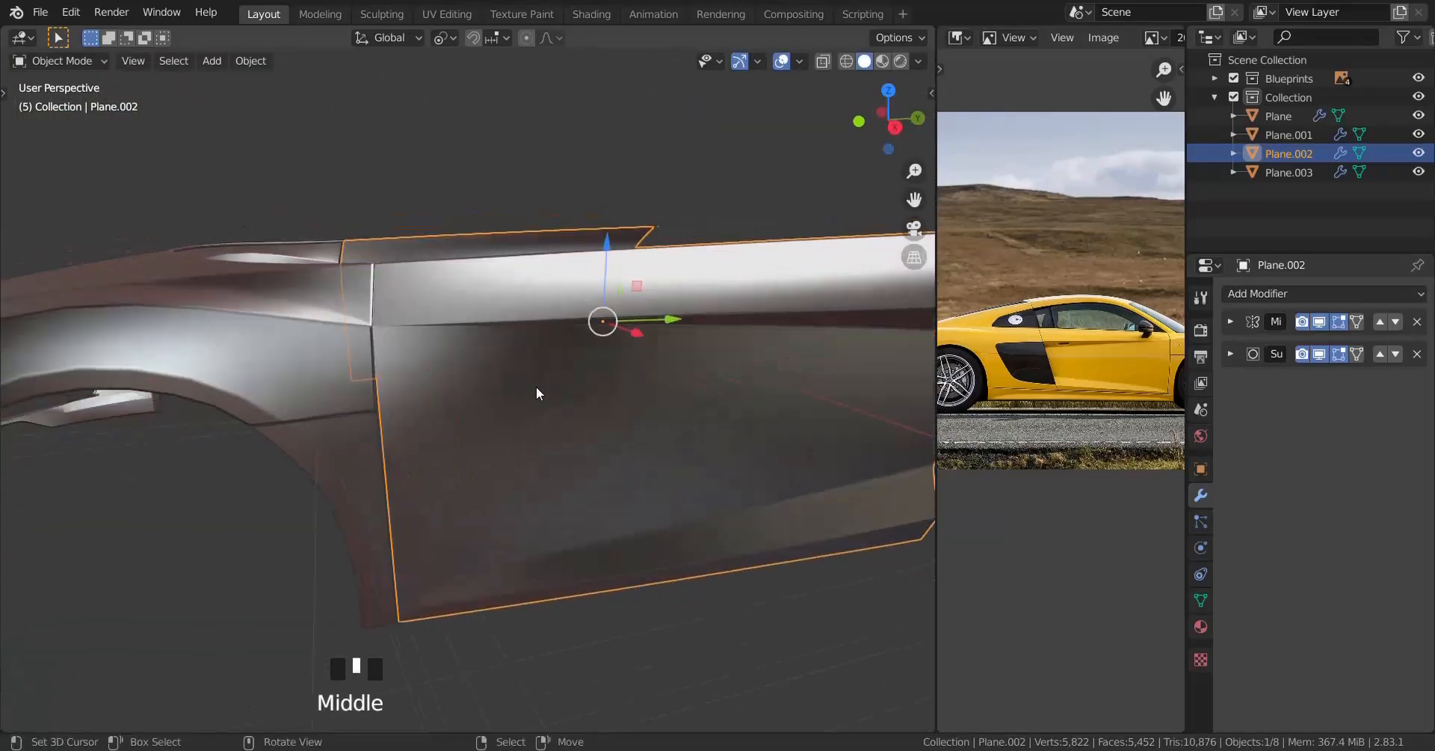
key("g")
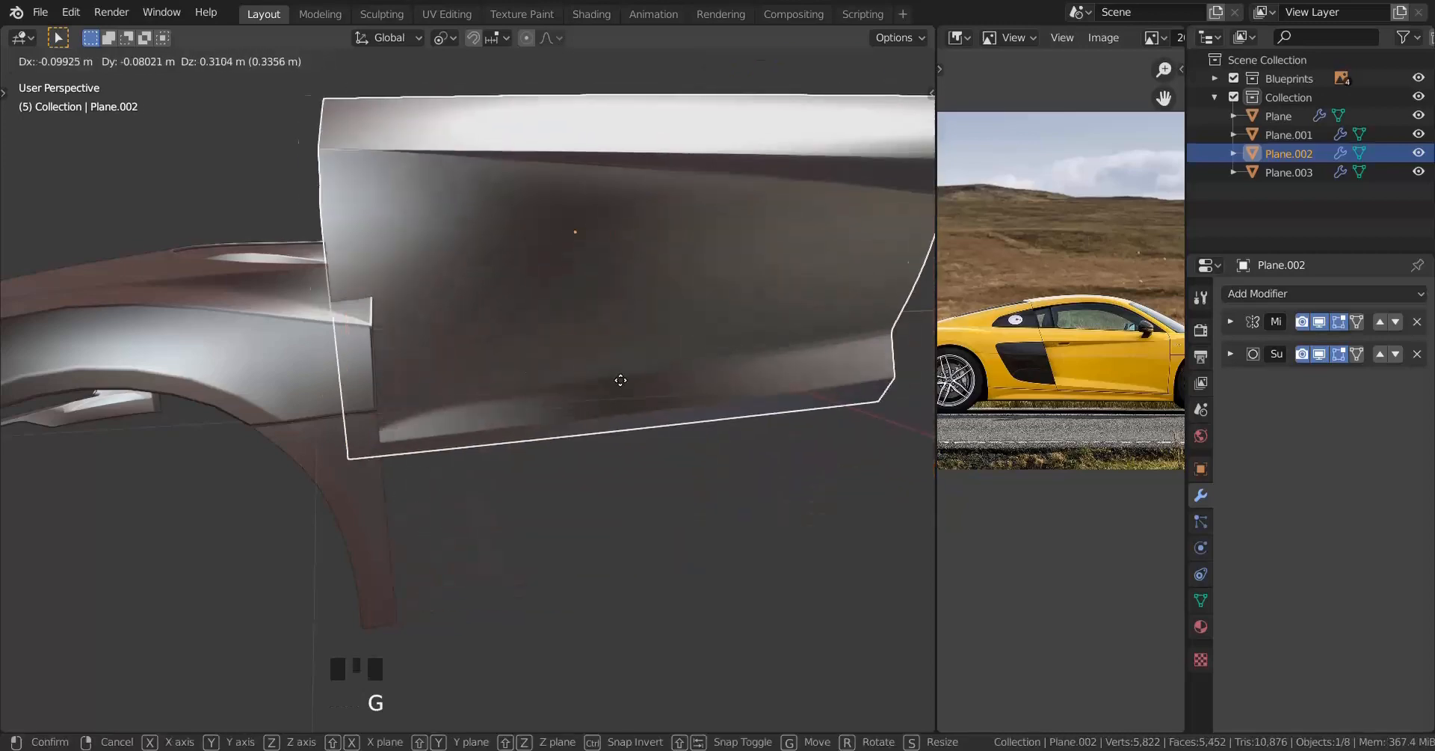
right_click(605, 384)
Step: Select the lower fender panel and main fender along with the door and open all three in Edit Mode in the right side view
key("KP_3")
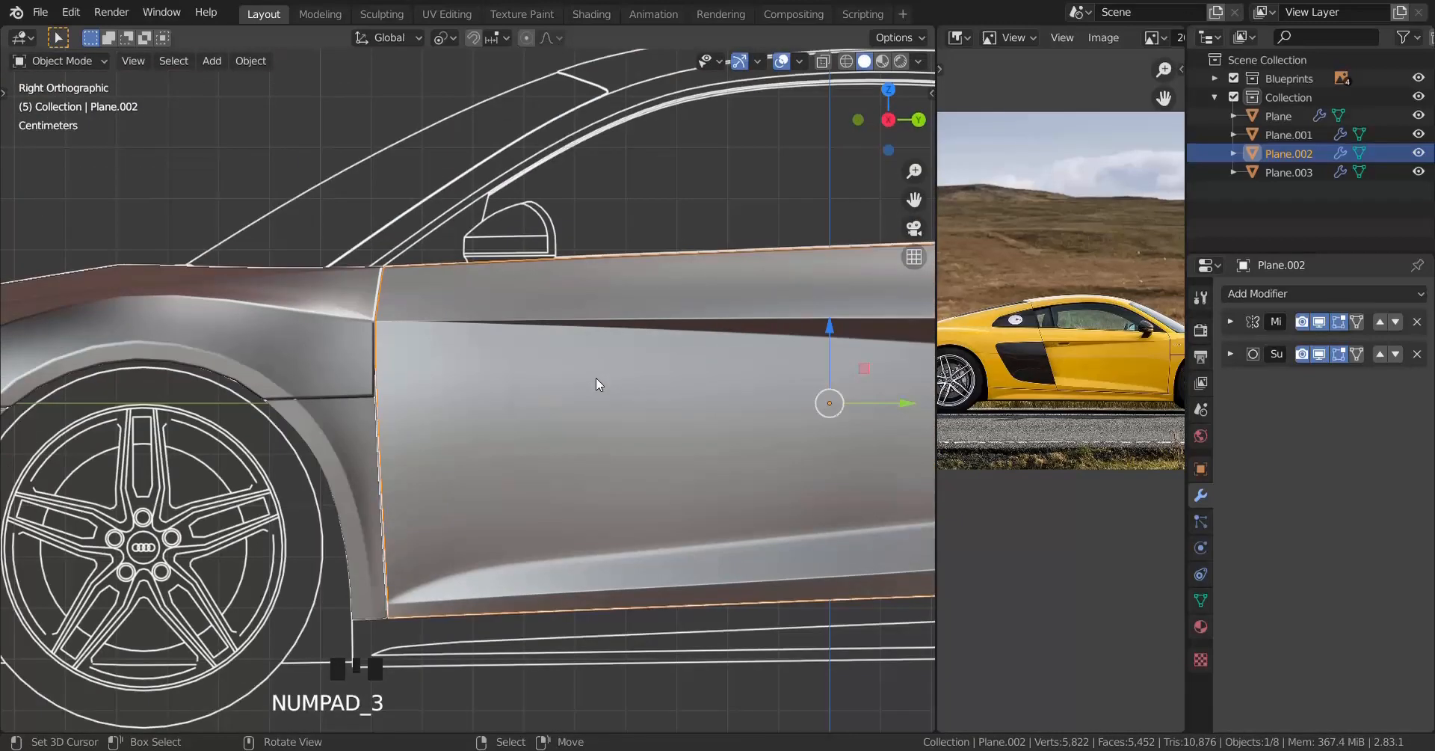
scroll(347, 435, "up", 4)
middle_click_drag(347, 435, 507, 372, "shift")
key("Tab")
key("Tab")
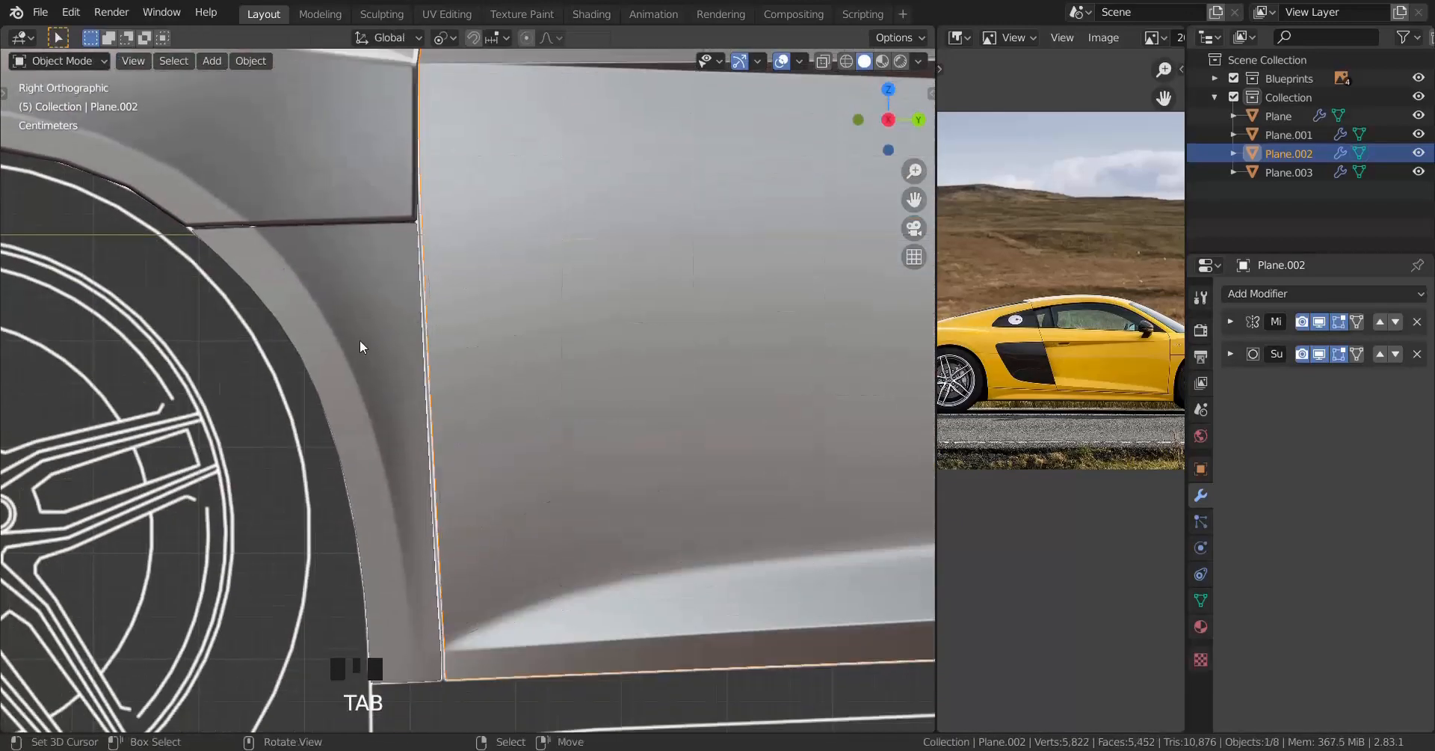
right_click(348, 191, "shift")
right_click(348, 189, "shift")
key("Tab")
Step: Try a horizontal loop cut across the upper door panel, level with the main fender's edge loop at the seam
scroll(448, 291, "down", 2)
middle_click_drag(457, 293, 486, 424, "shift")
scroll(473, 340, "up", 2)
scroll(486, 423, "up", 1)
scroll(482, 419, "up", 2)
key("ctrl+r")
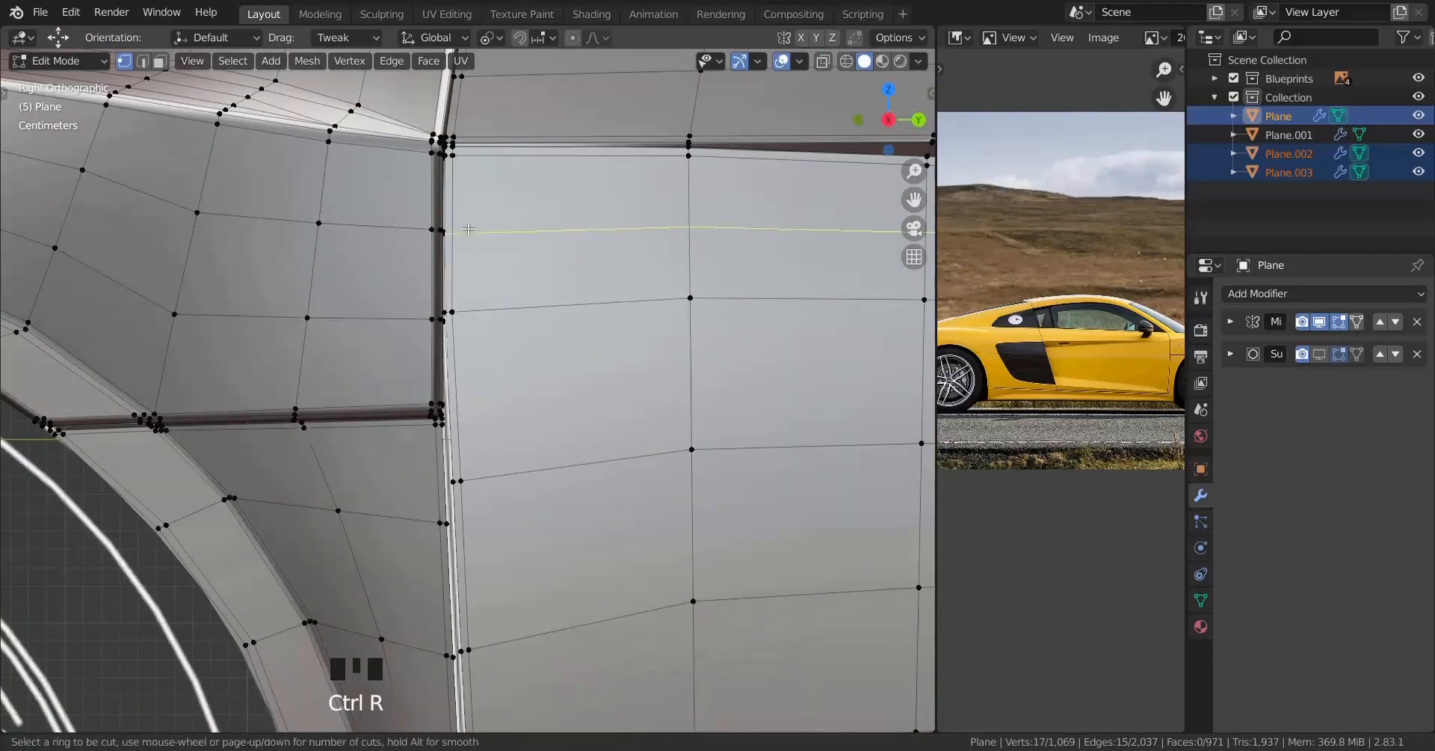
right_click(468, 230)
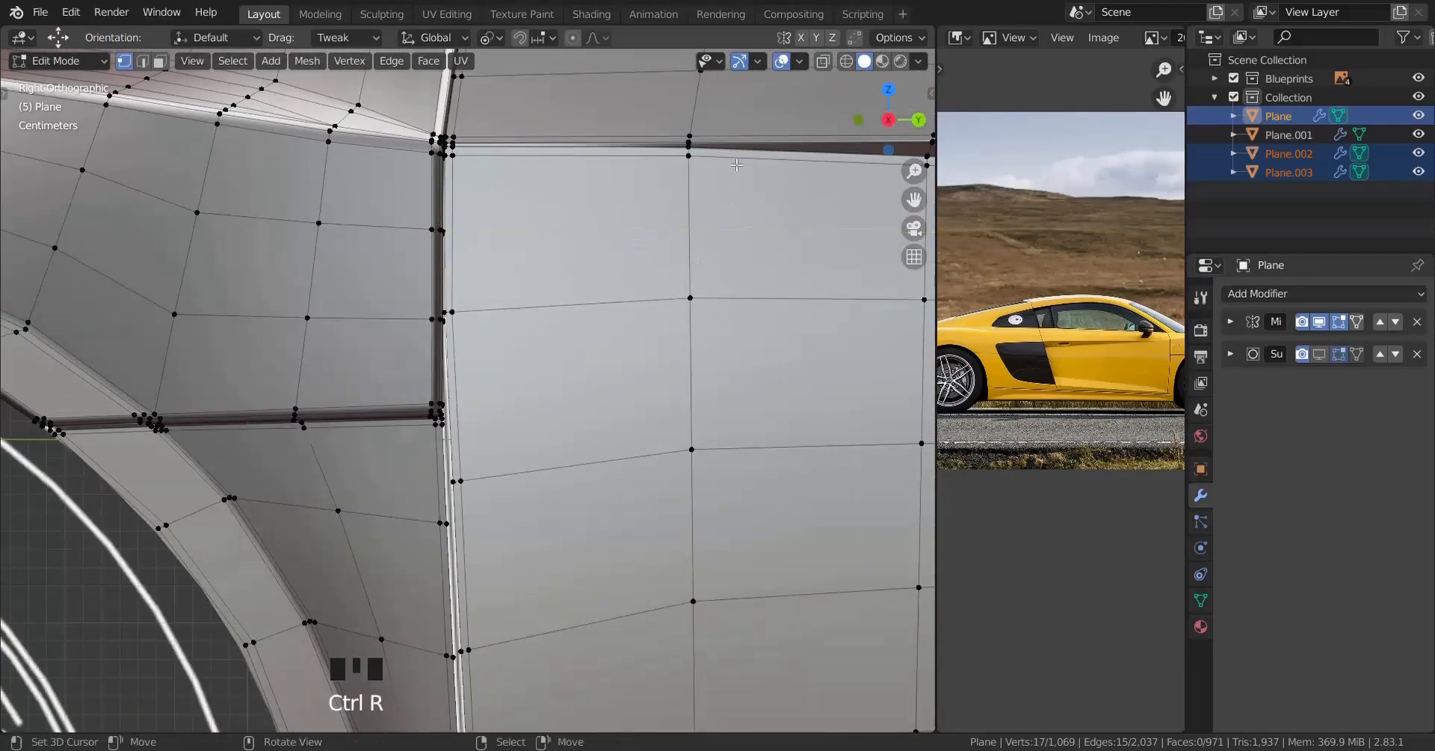
scroll(741, 243, "down", 4)
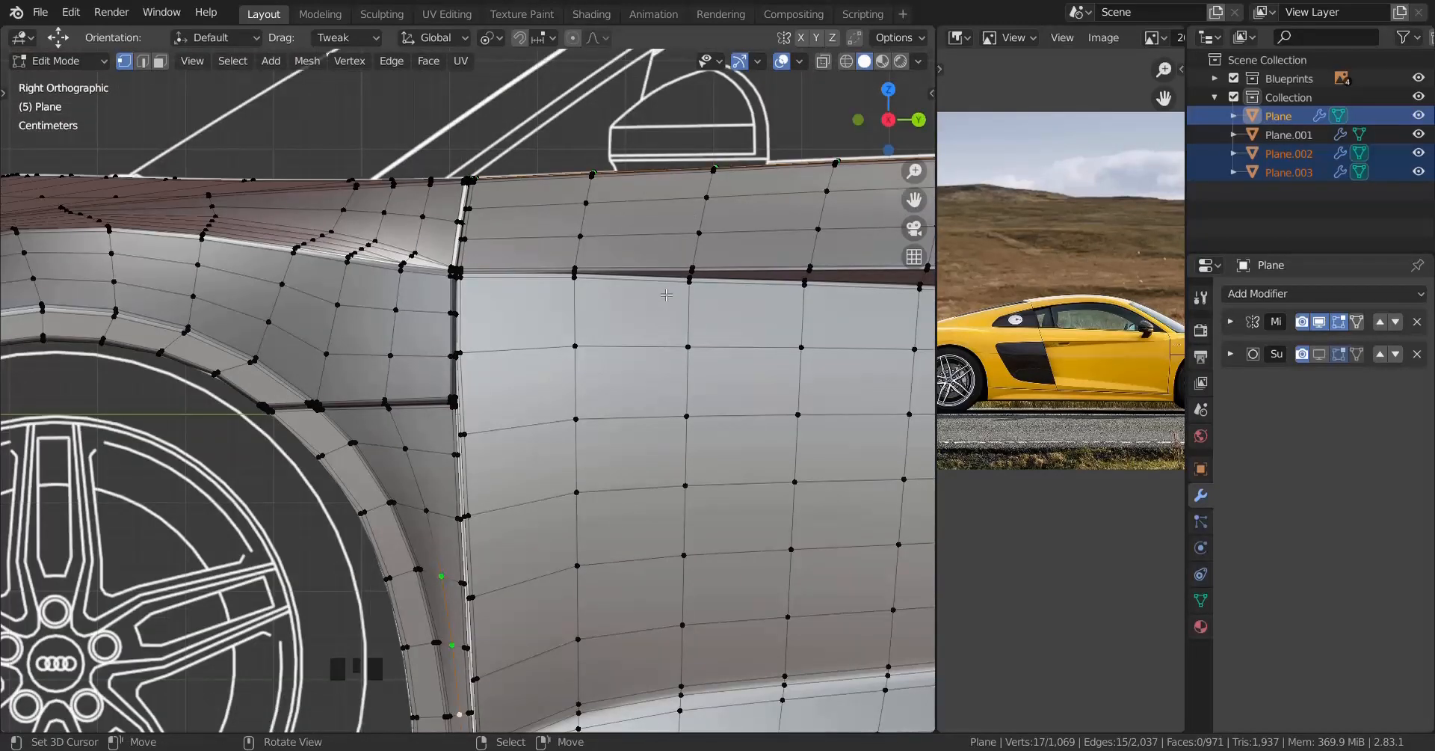
scroll(610, 293, "up", 4)
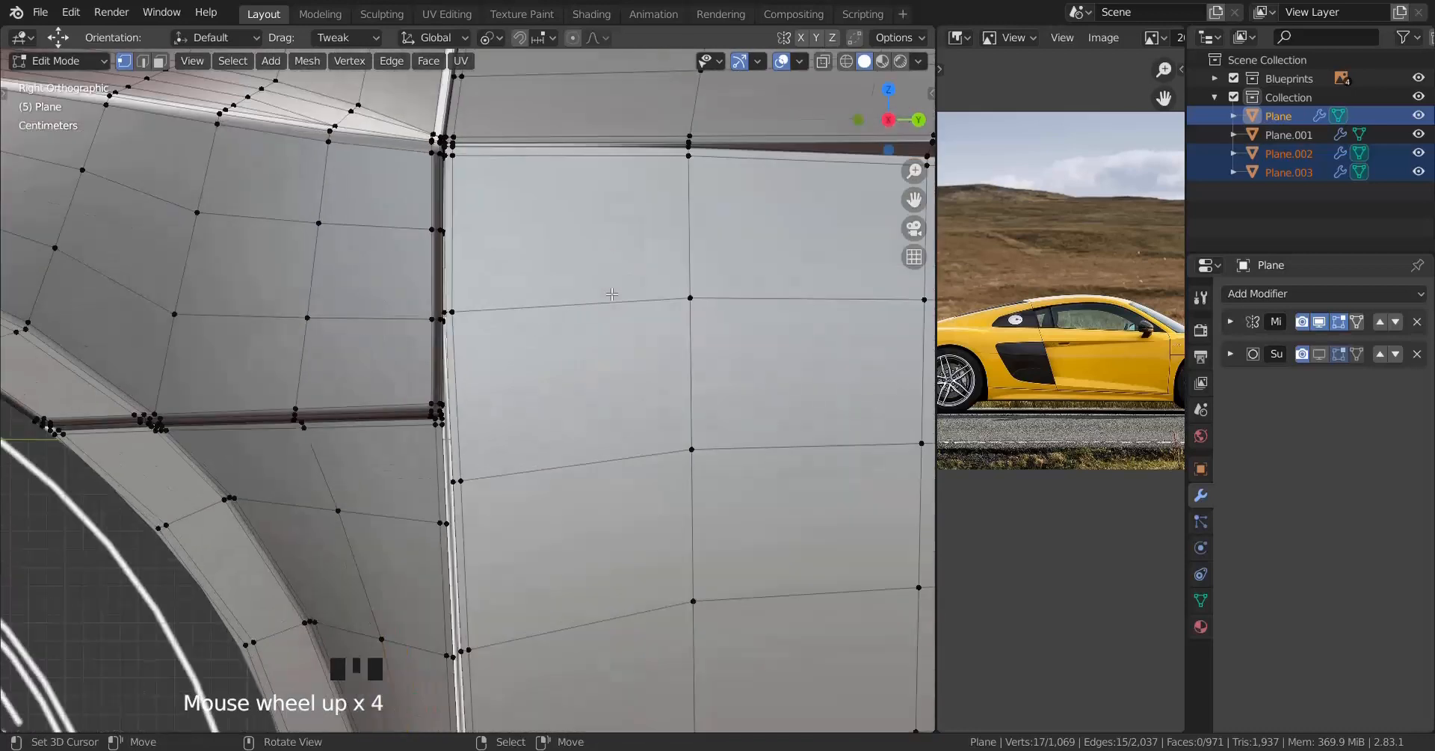
key("ctrl+r")
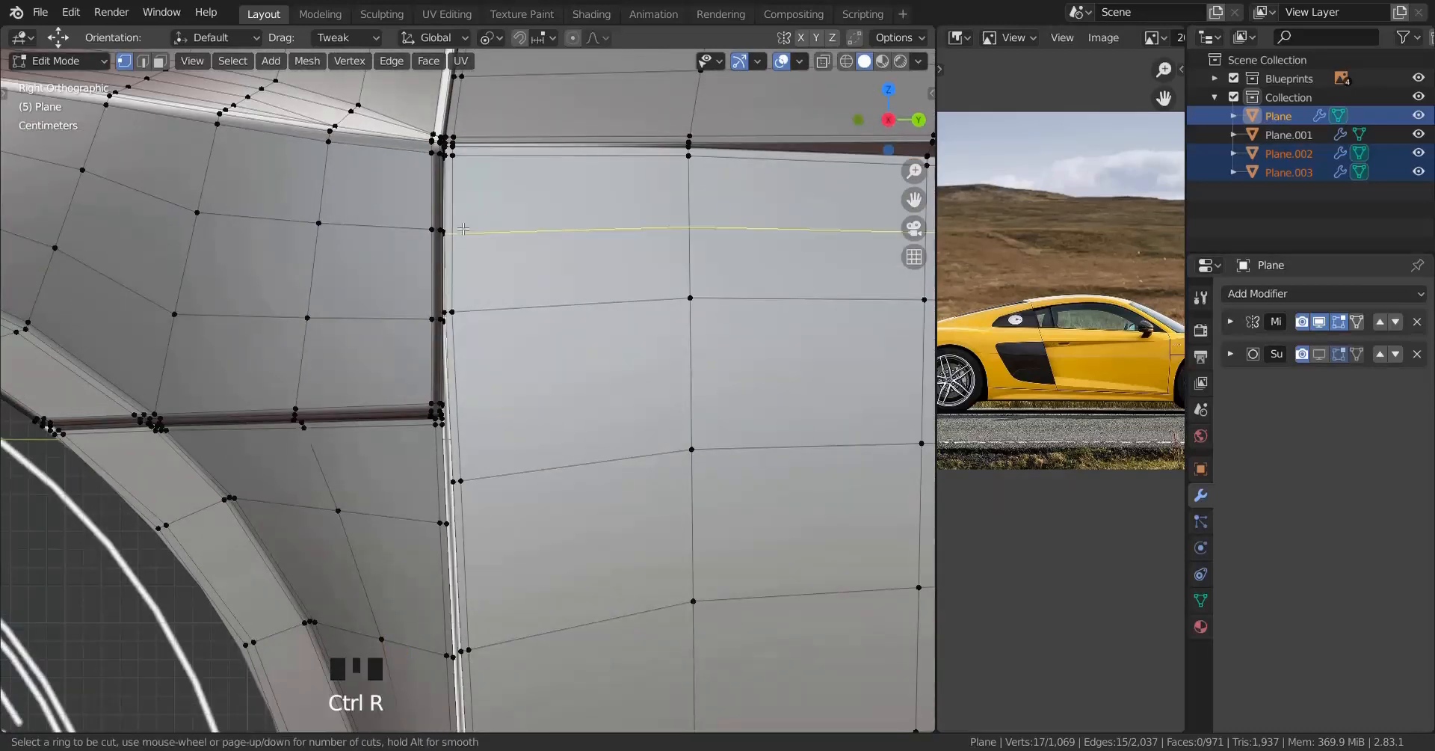
right_click(464, 229)
Step: Examine how the door's edge loops line up with the lower fender panel down to the sill, and leave Edit Mode
scroll(508, 265, "up", 1)
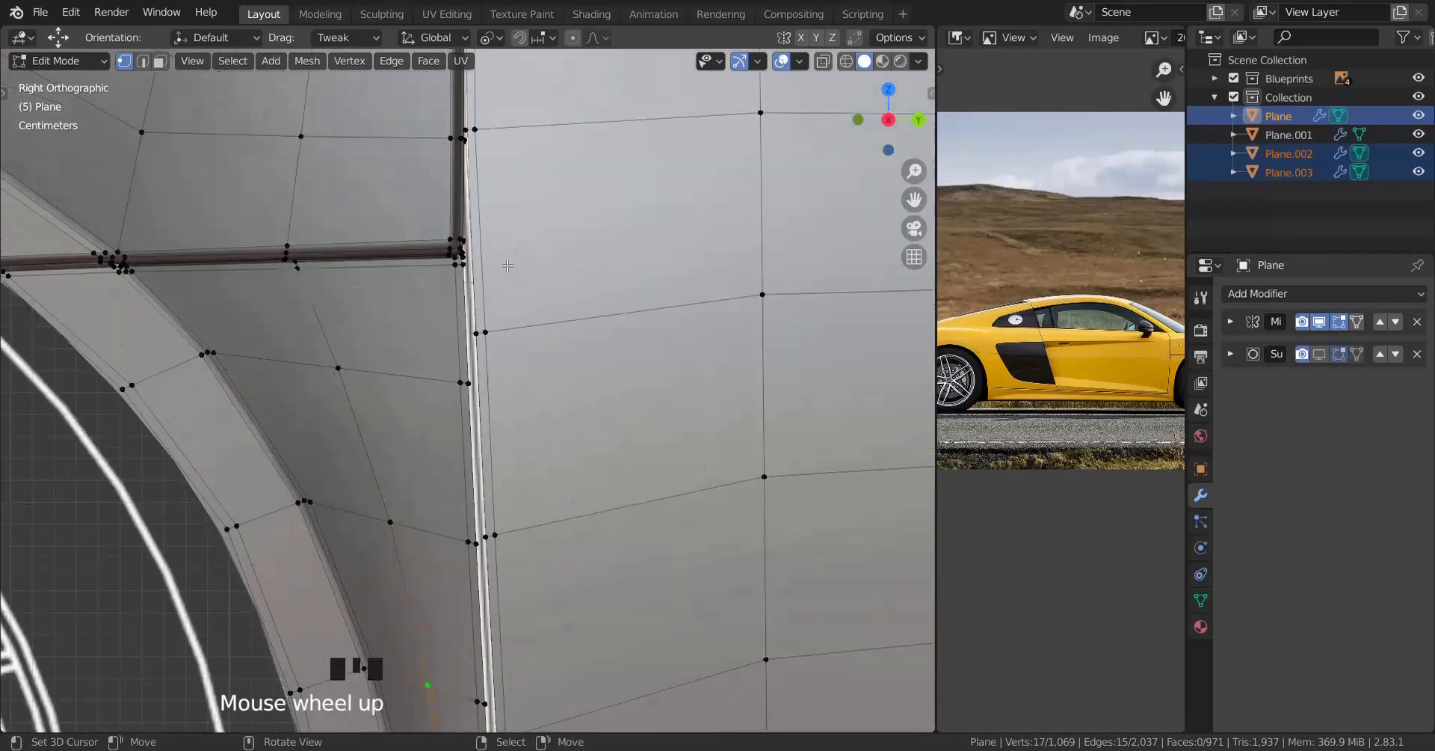
scroll(521, 236, "down", 3)
middle_click_drag(521, 236, 494, 278, "shift")
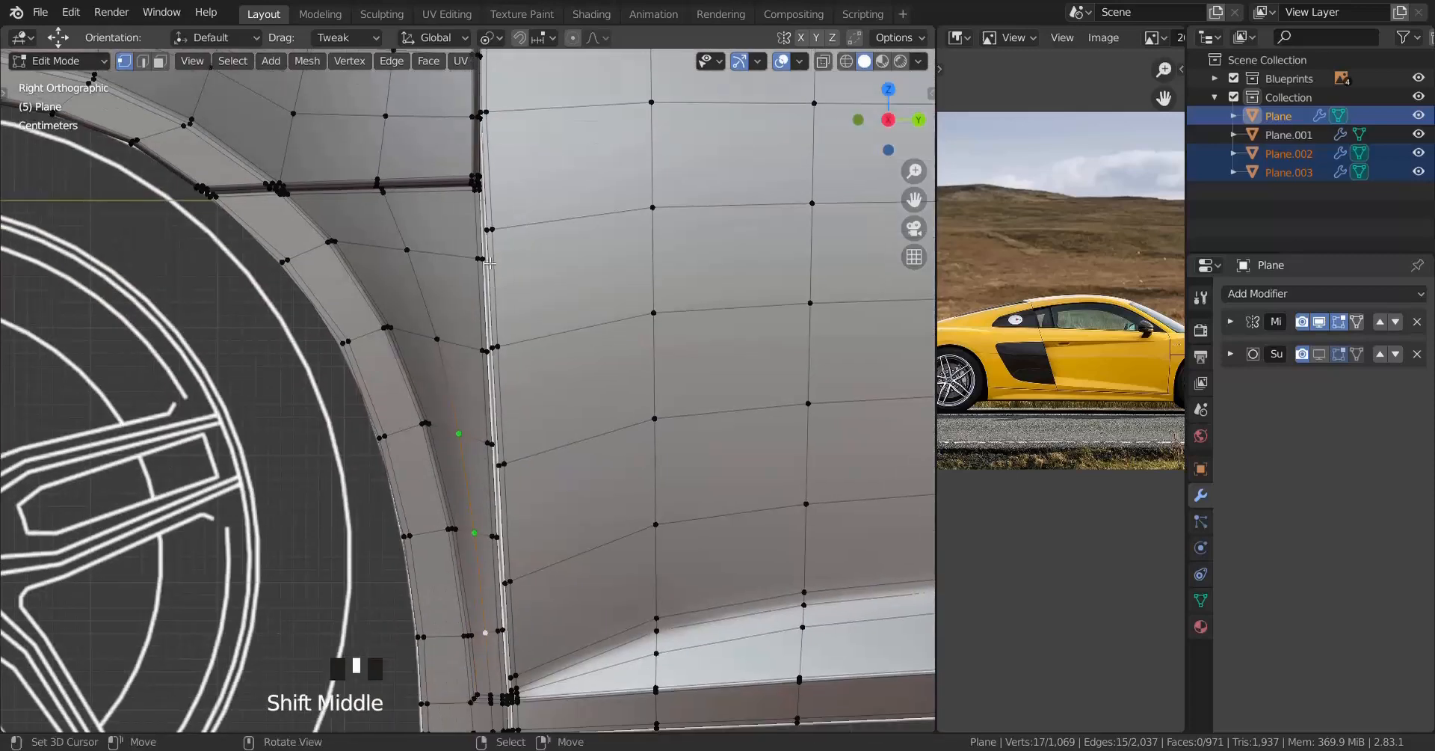
middle_click_drag(599, 397, 539, 327, "shift")
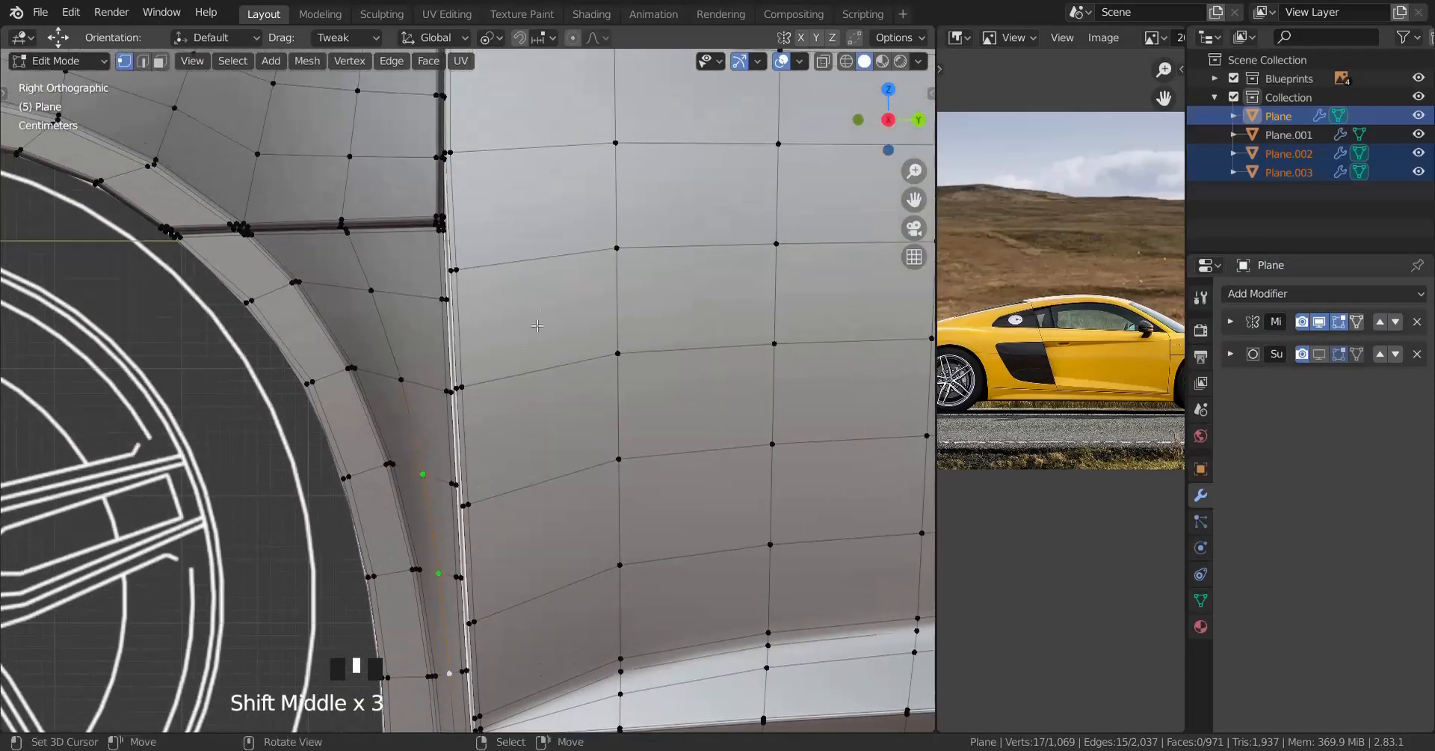
scroll(540, 310, "down", 3)
middle_click_drag(682, 357, 738, 347, "shift")
scroll(676, 337, "down", 1)
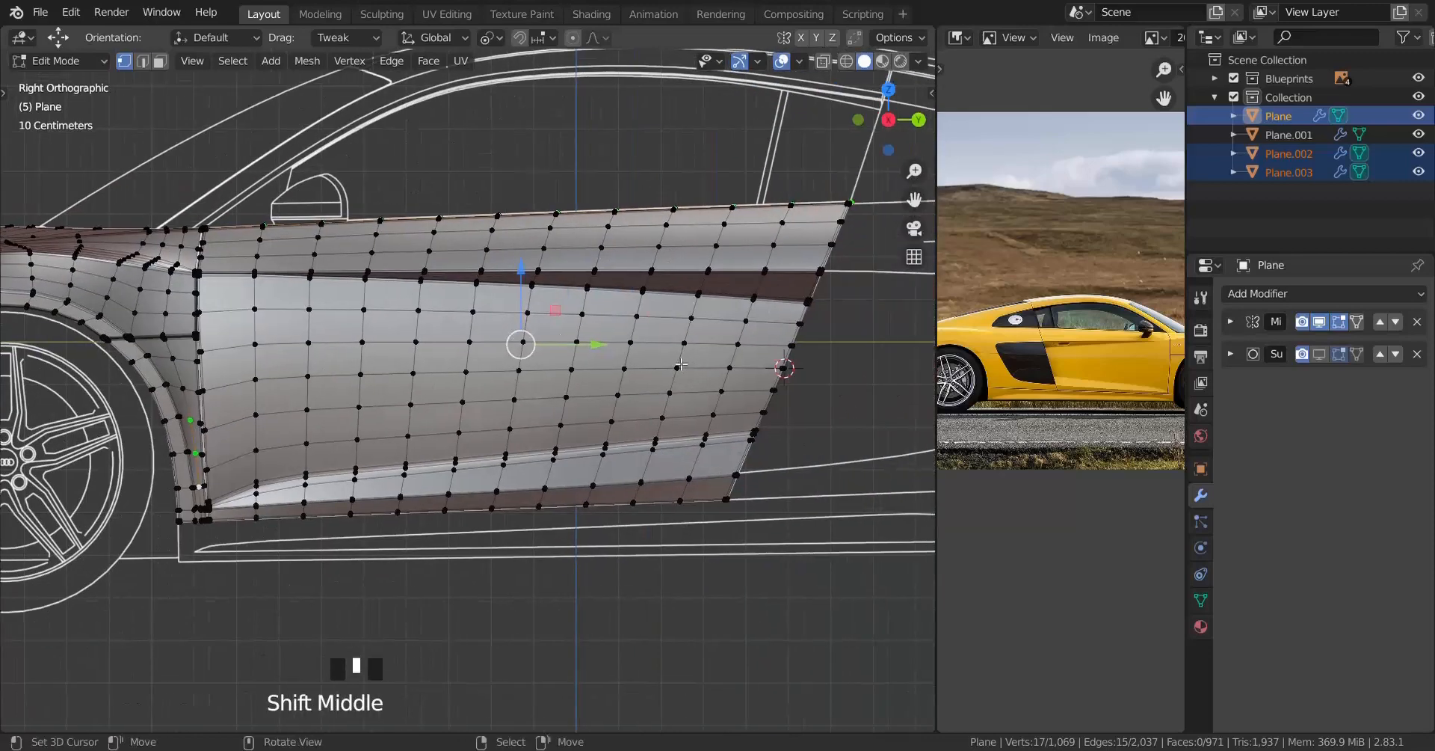
scroll(661, 366, "up", 3)
scroll(662, 366, "down", 1)
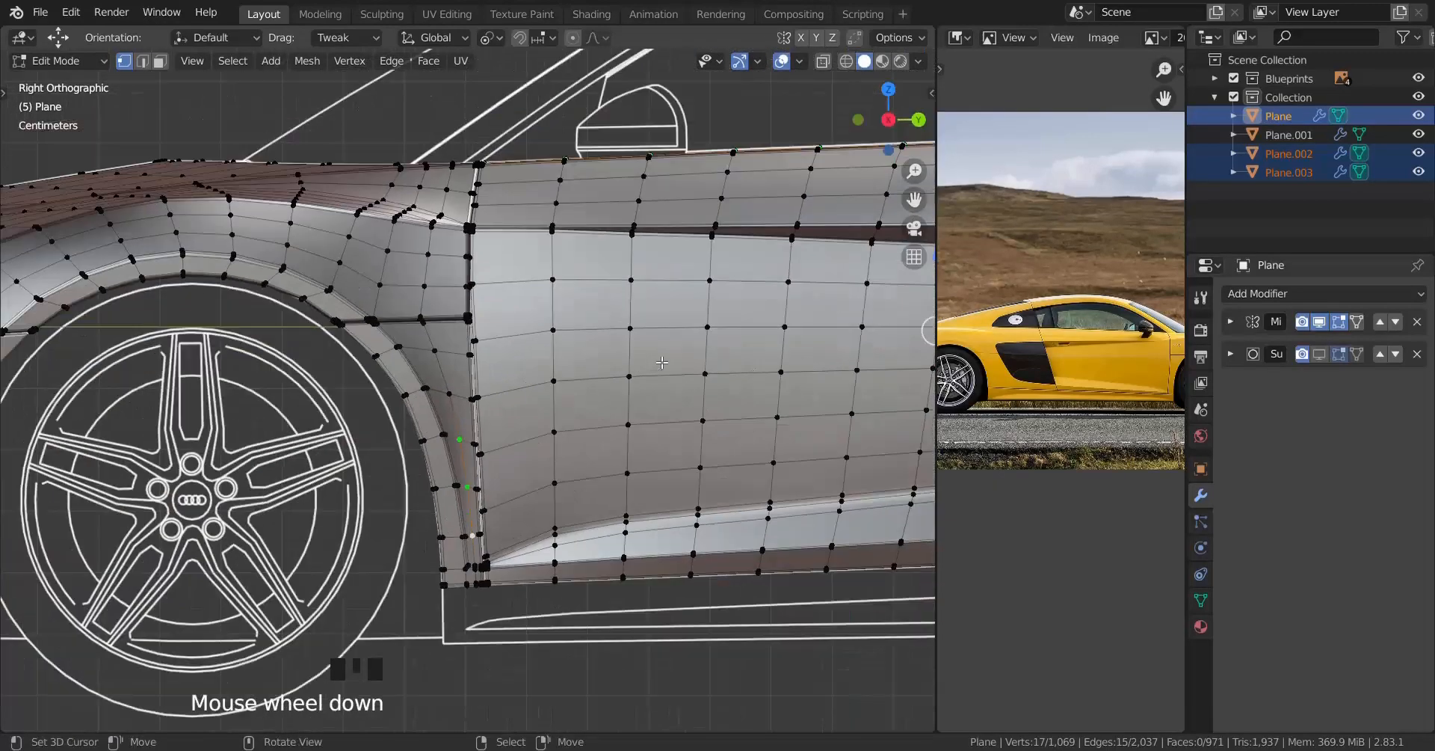
mouse_move(662, 364)
middle_mouse_down()
mouse_move(590, 362)
mouse_move(667, 370)
middle_mouse_up()
key("Tab")
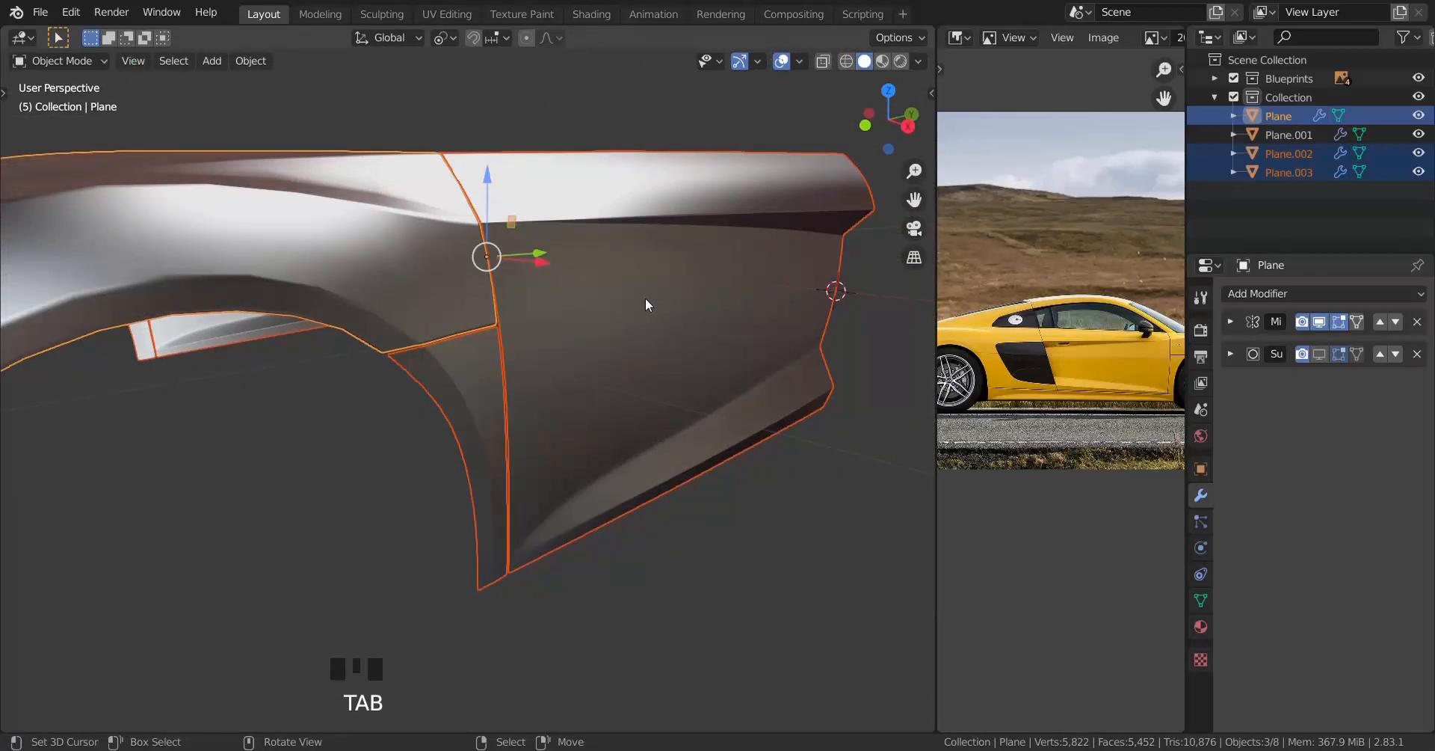
right_click(644, 297)
key("g")
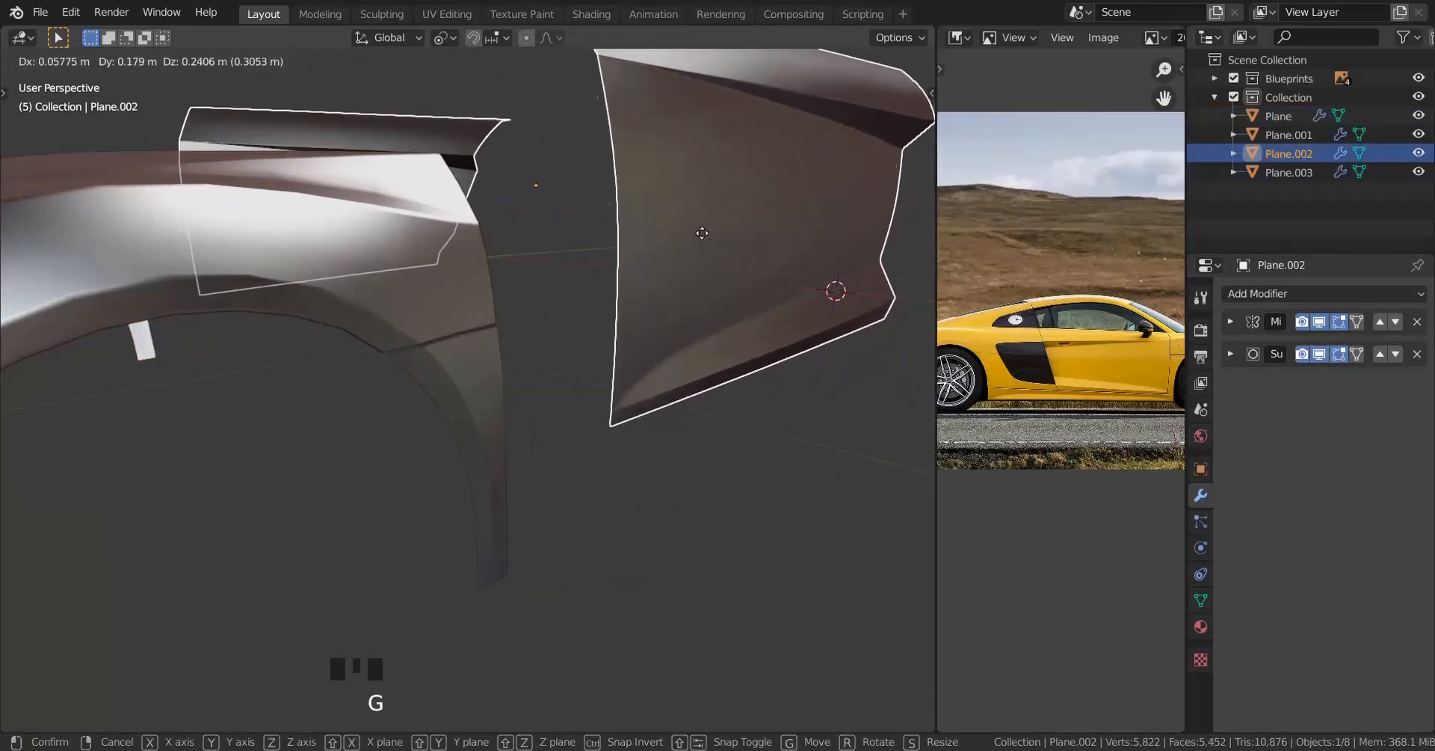
right_click(752, 222)
Step: Deselect all objects and examine the panel gap between the fender panels and the door in perspective
middle_click_drag(507, 307, 367, 336)
key("a")
key("a")
key("a")
scroll(458, 341, "up", 2)
scroll(470, 344, "down", 1)
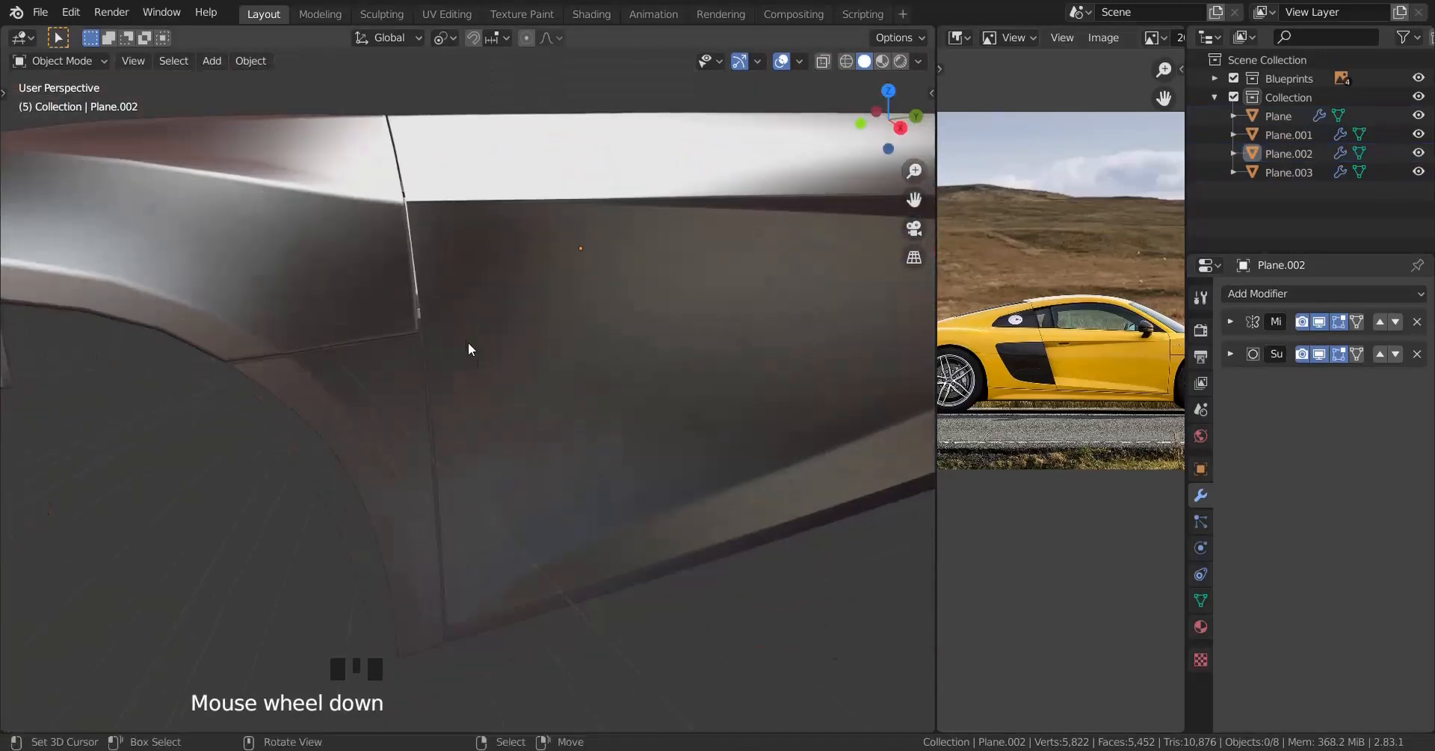
middle_click_drag(469, 343, 637, 368, "shift")
Step: Add a Solidify modifier to the door panel with Only Rim, High Quality Normals and Even Thickness enabled
right_click(711, 345)
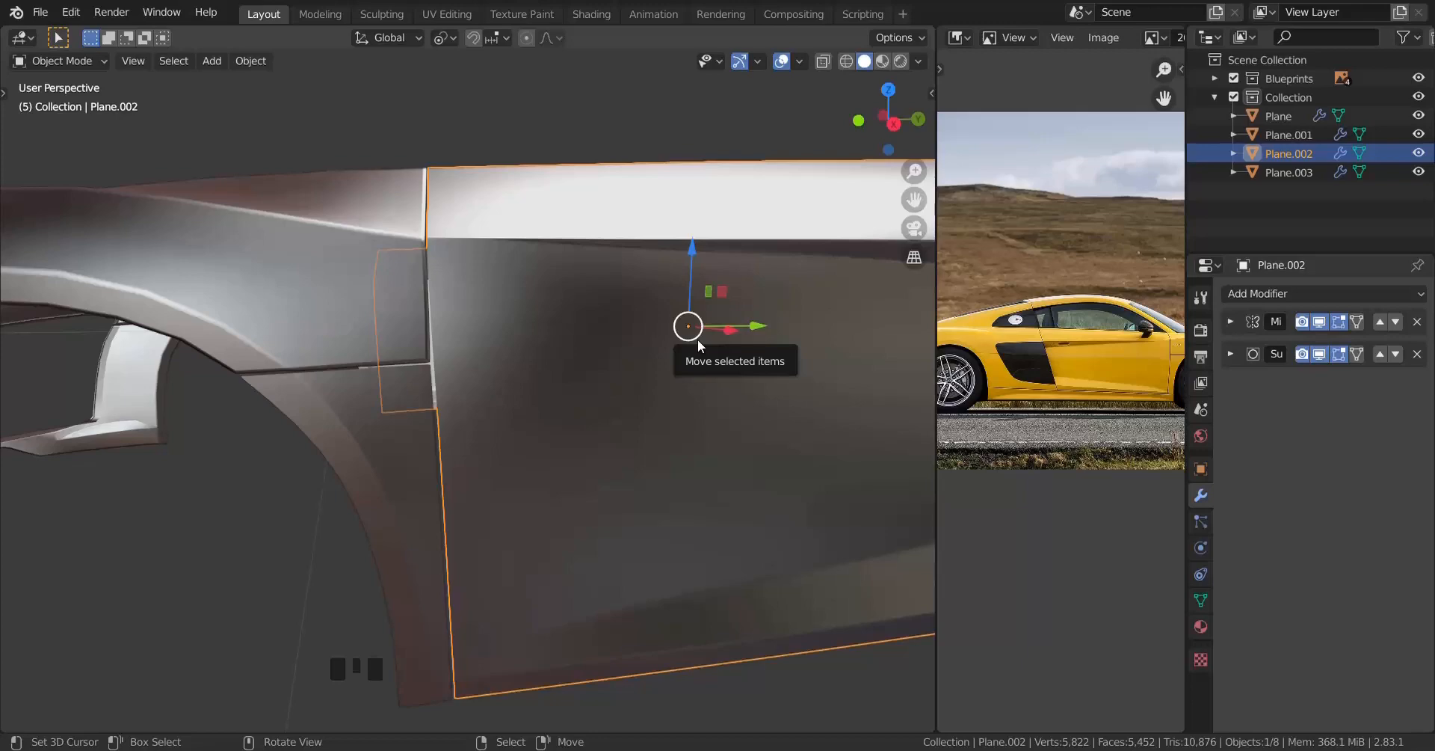
left_click(1280, 295)
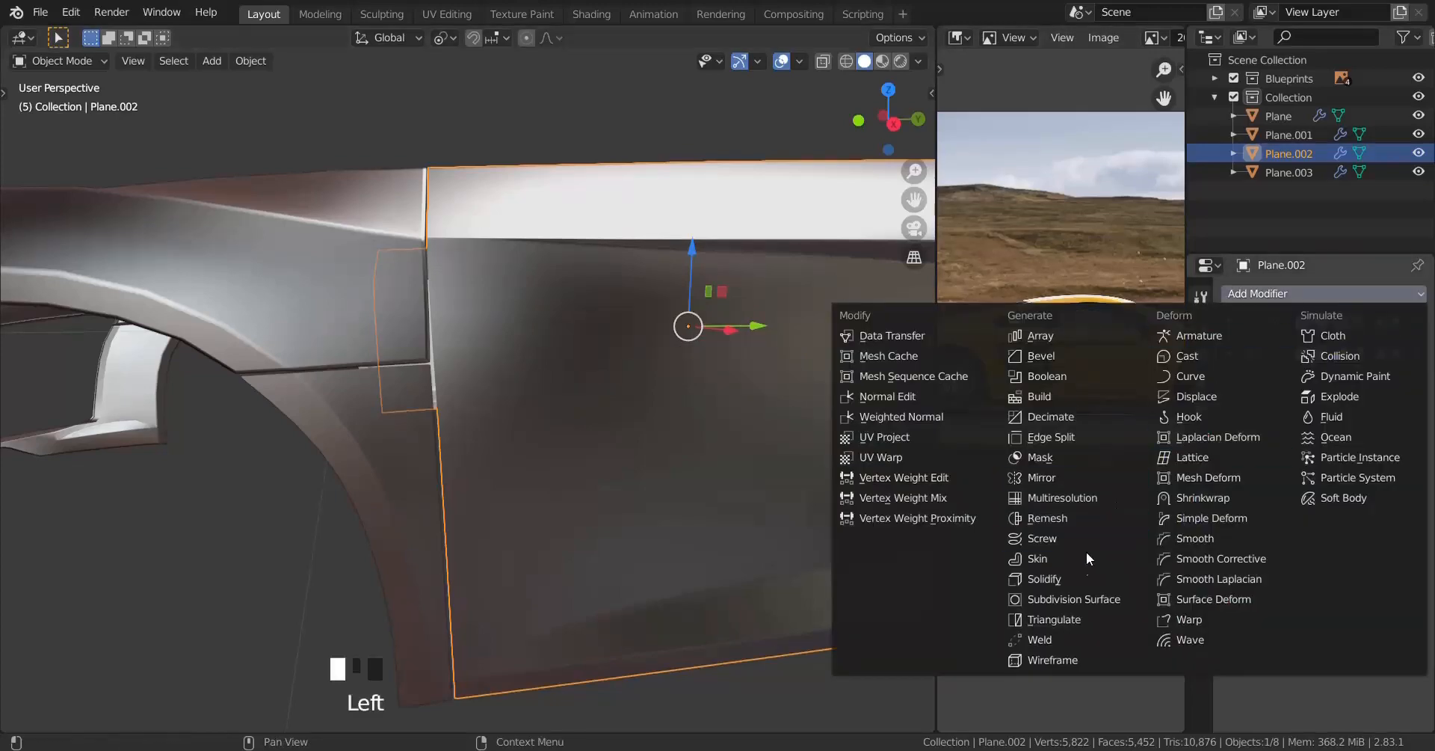
left_click(1086, 575)
middle_click_drag(634, 460, 624, 475)
scroll(513, 448, "up", 2)
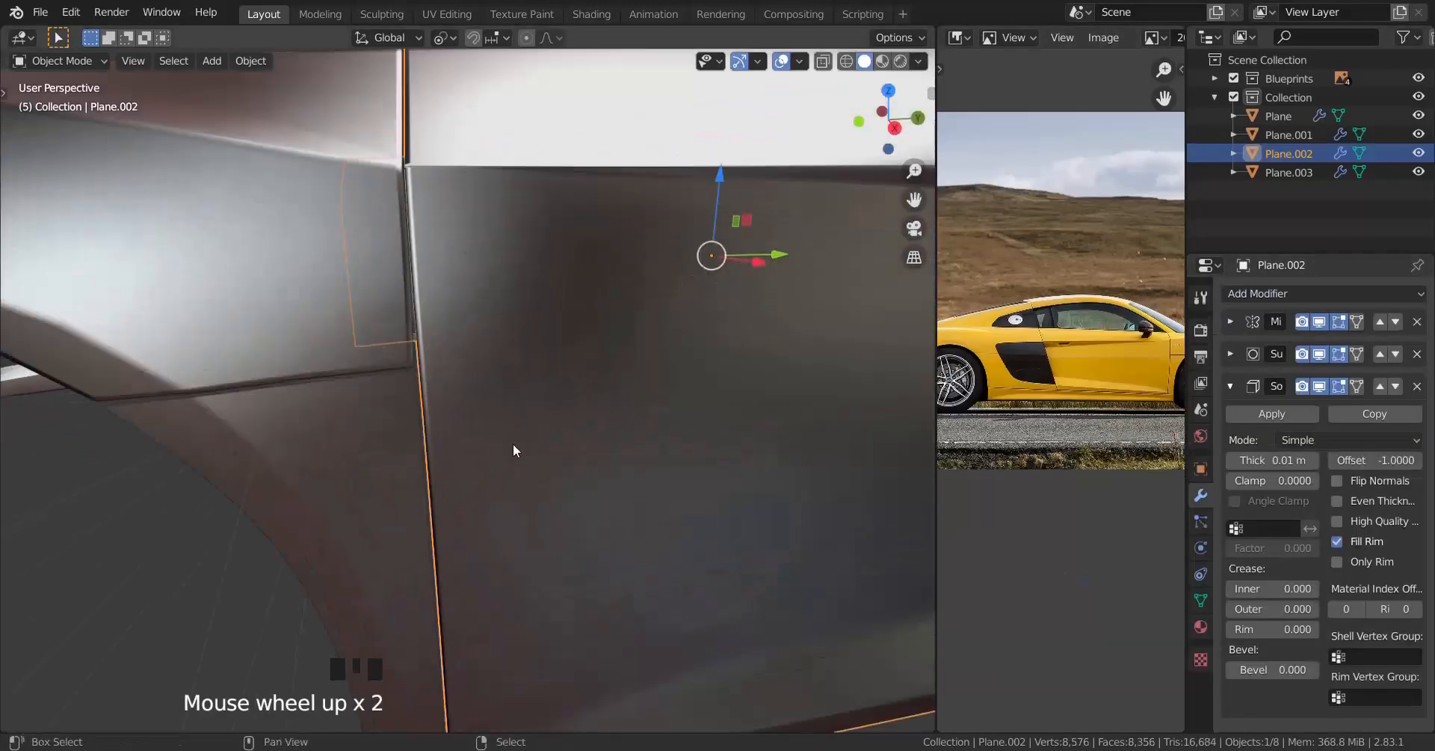
middle_click_drag(512, 450, 554, 434)
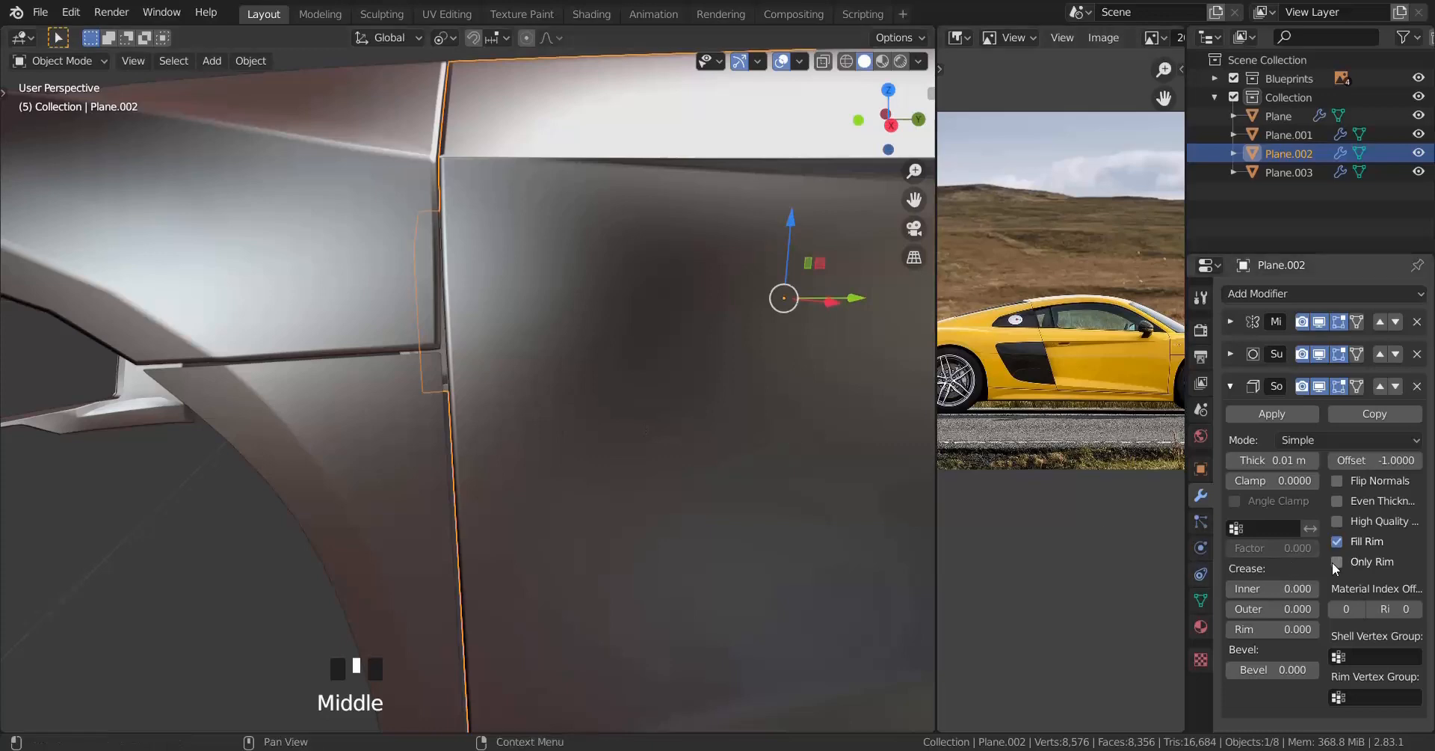
left_click(1342, 506)
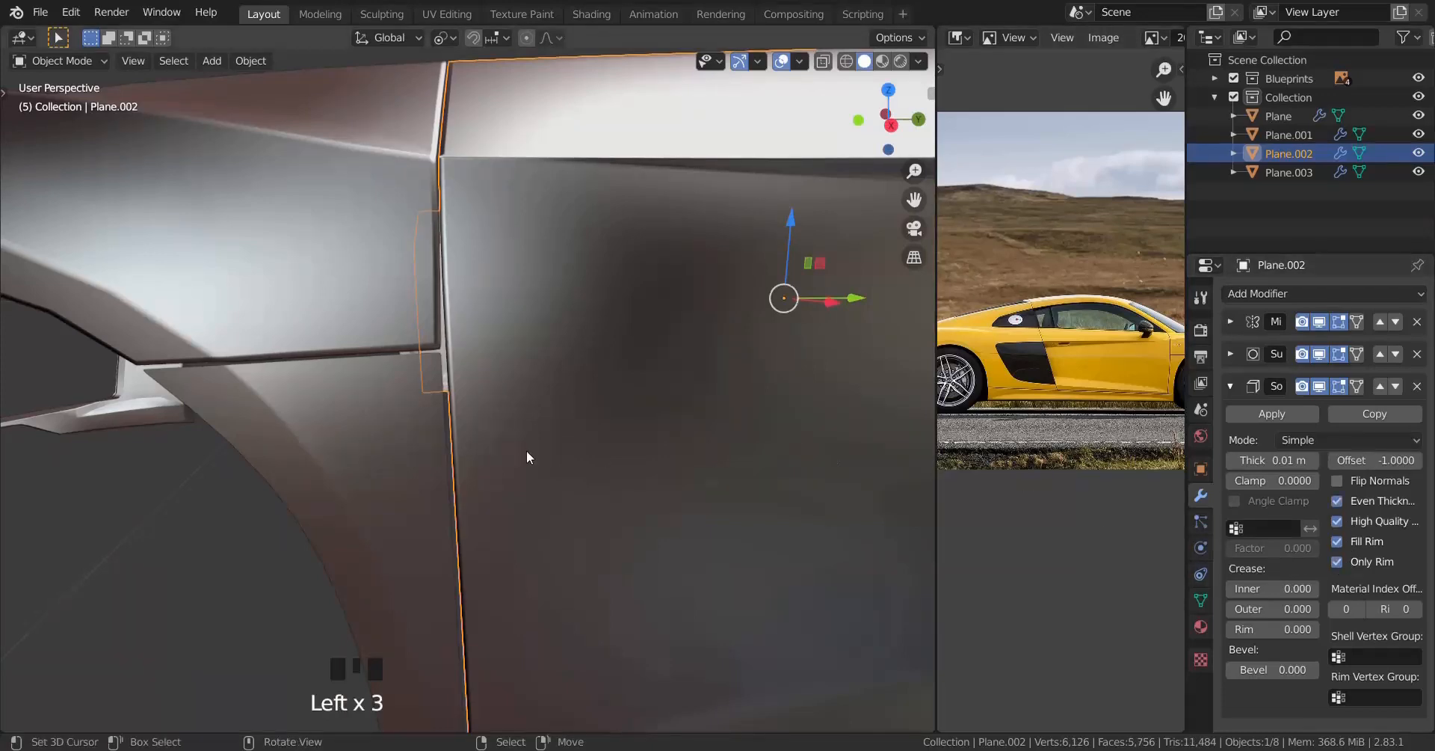
Step: Give the lower fender panel a Solidify modifier with Only Rim, High Quality Normals and Even Thickness enabled
scroll(387, 451, "down", 1)
right_click(386, 452)
left_click(1278, 293)
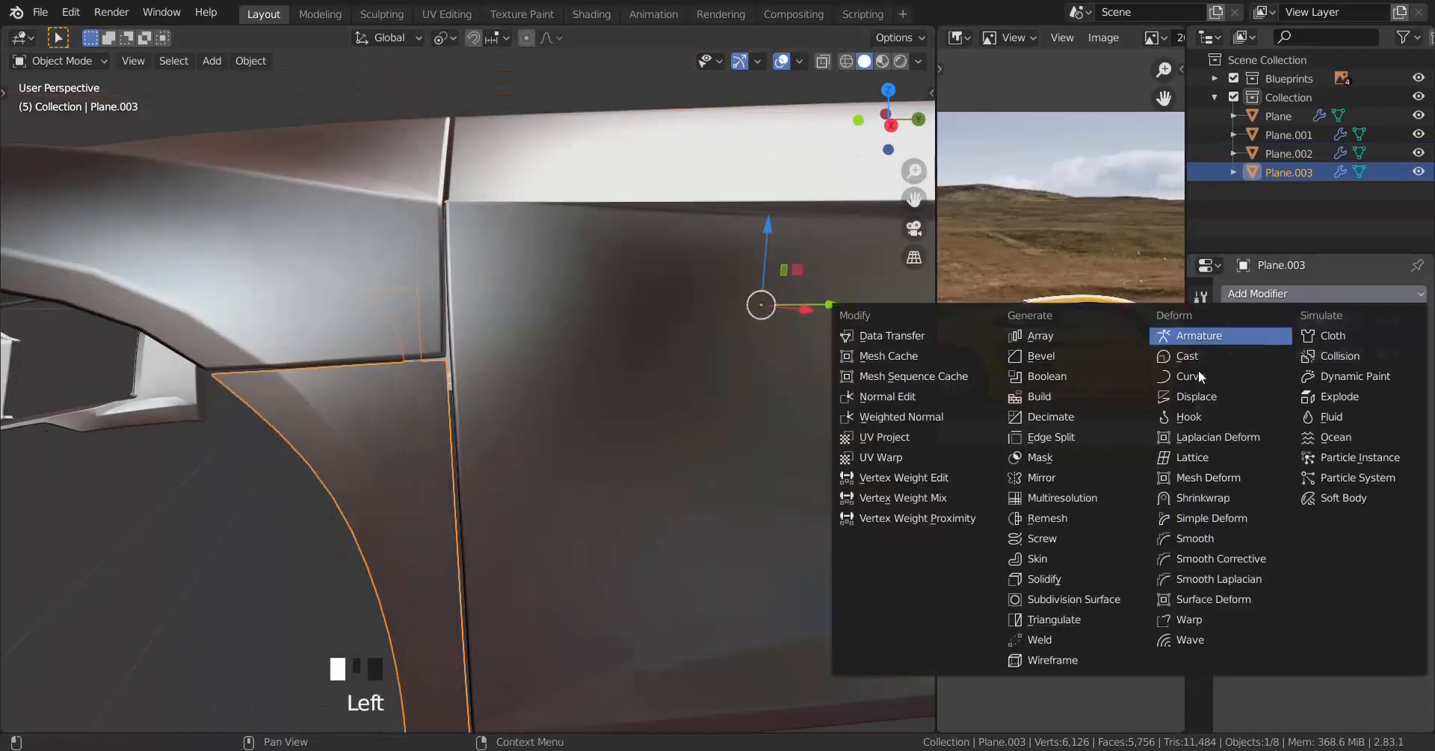
left_click(1087, 573)
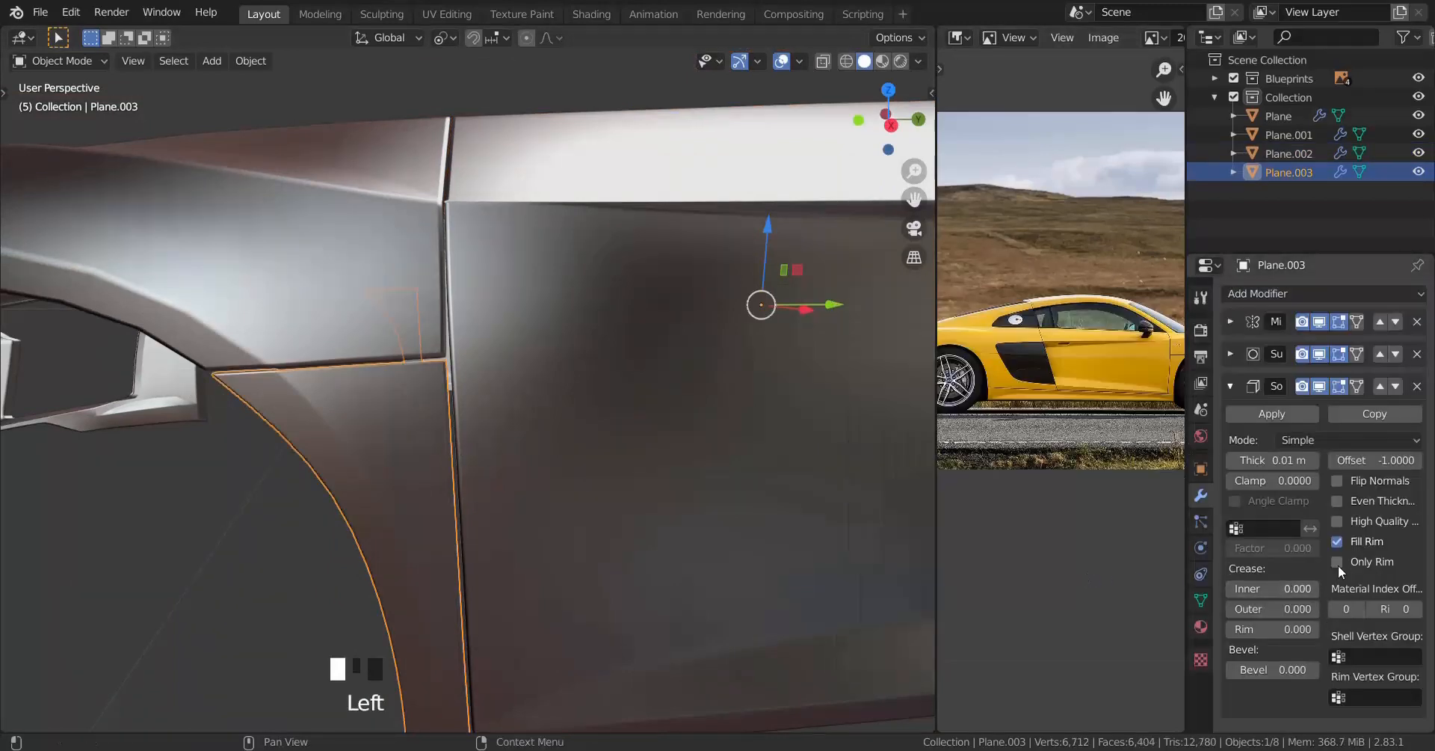
left_click(1338, 520)
left_click(1338, 500)
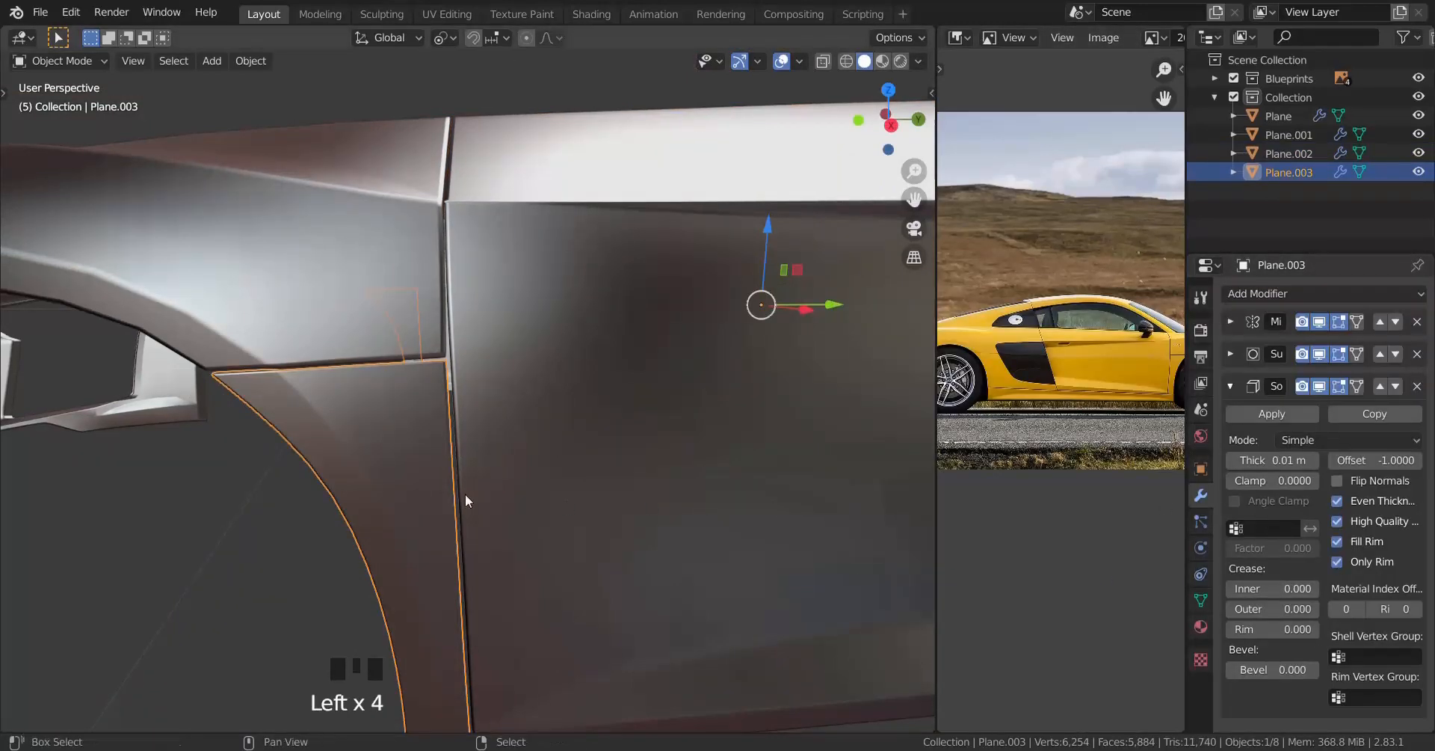
Step: Check the solidified panel gaps with everything deselected, and open the door panel in Edit Mode in the right side view
middle_click_drag(465, 494, 577, 495)
key("a")
key("a")
key("a")
key("KP_3")
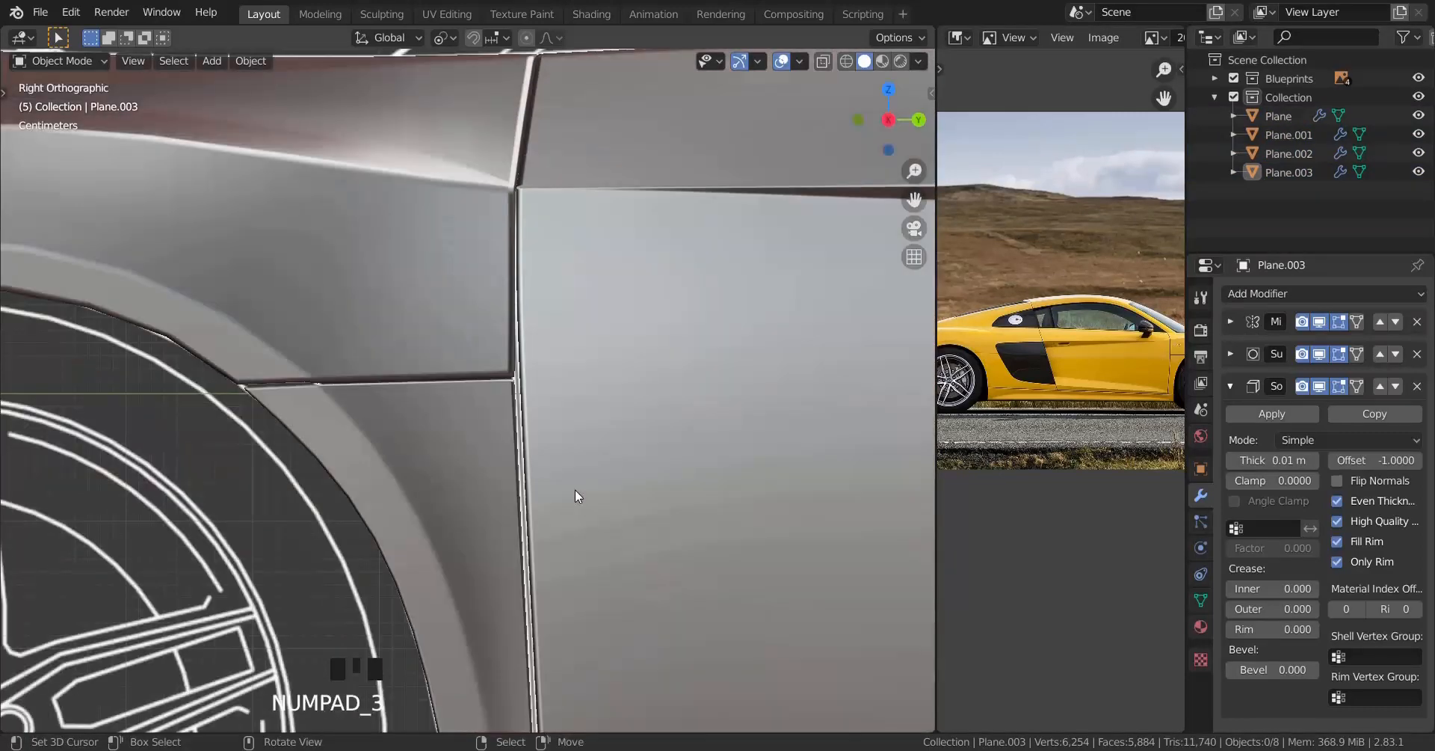
right_click(576, 489)
key("Tab")
Step: Box-select the pair of vertices on the door's front edge just below the fender panel split, using wireframe shading
scroll(614, 482, "up", 2)
key("z")
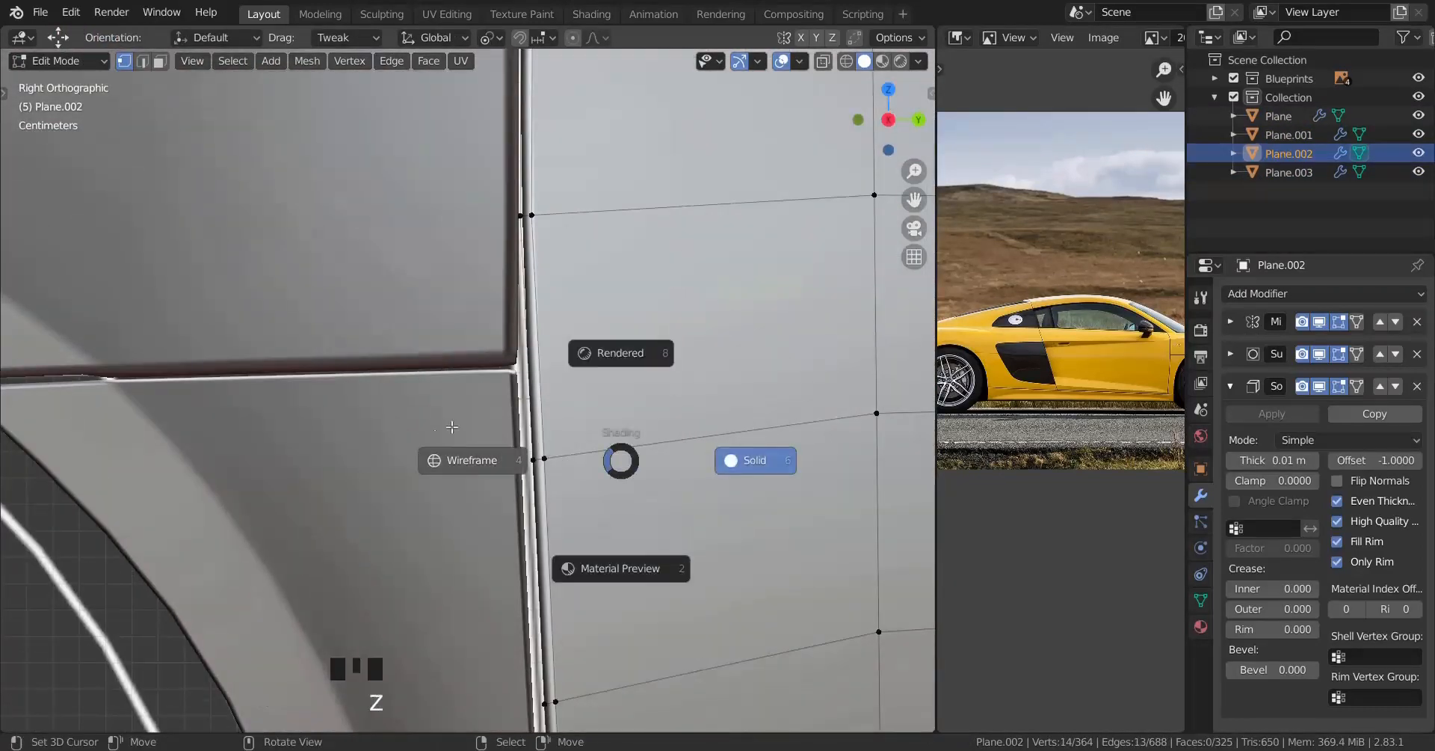
left_click(548, 468)
left_click_drag(486, 404, 631, 567)
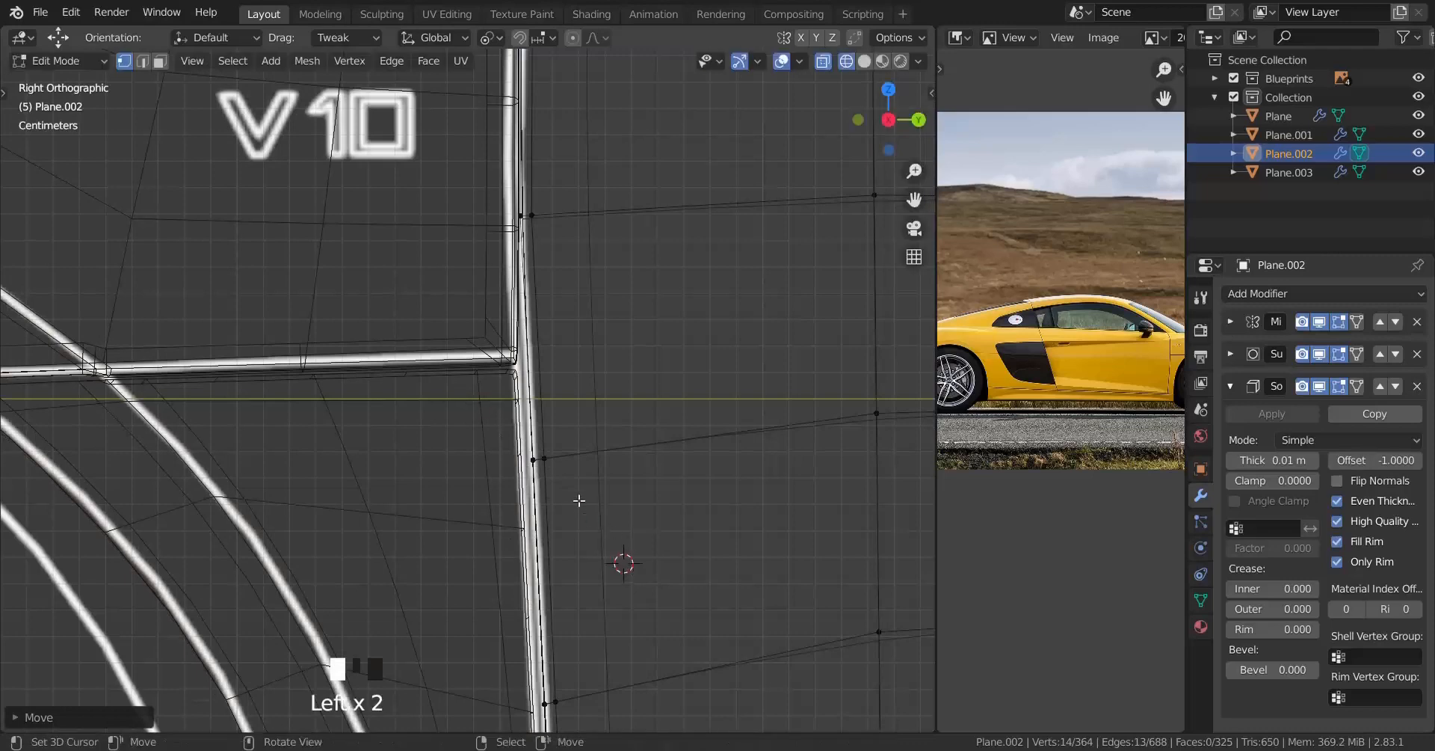
left_click_drag(478, 381, 594, 527)
scroll(604, 465, "down", 2)
scroll(578, 464, "up", 1)
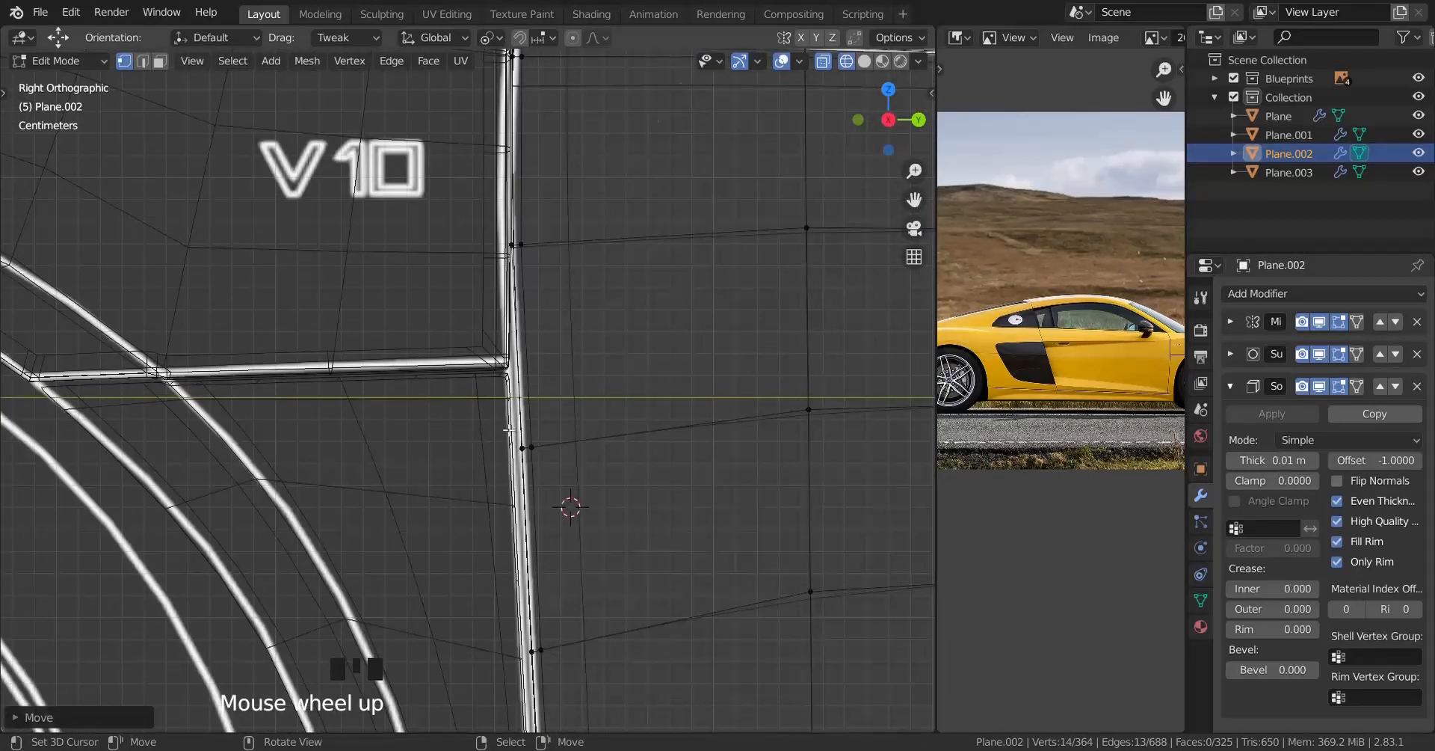
key("n")
key("n")
key("b")
left_click_drag(428, 378, 604, 538)
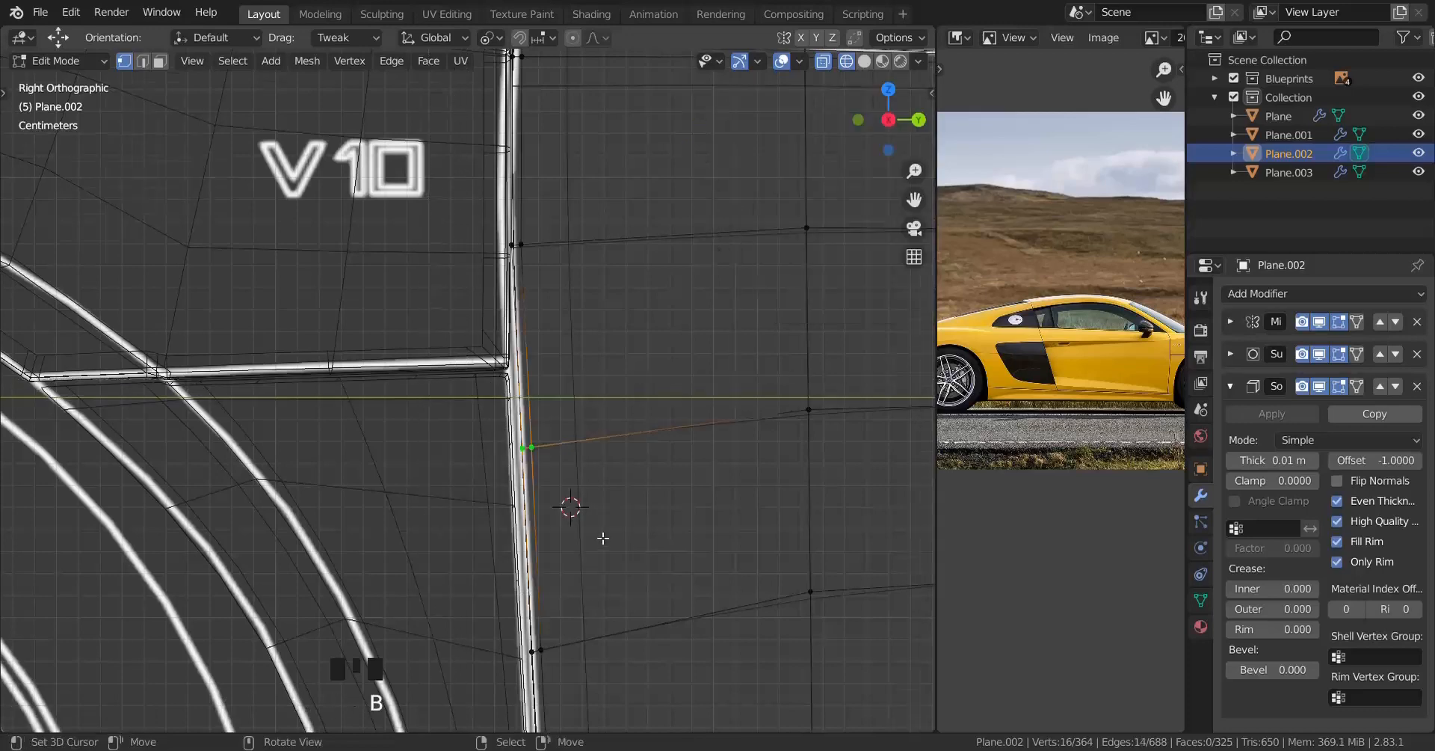
Step: Return to solid shading and change the transform pivot point so the move gizmo sits at the door's front-edge vertices
scroll(604, 537, "up", 2)
key("z")
scroll(640, 516, "down", 2)
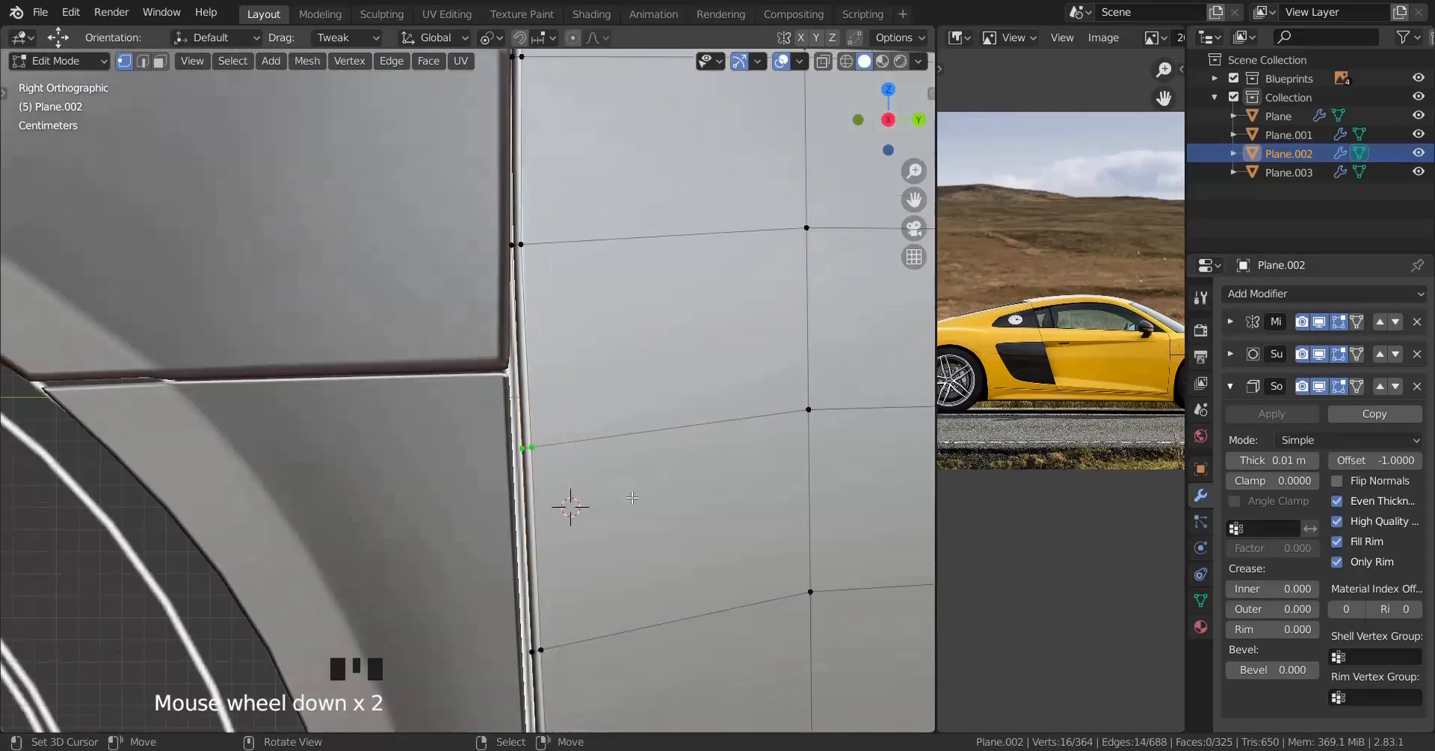
key("comma")
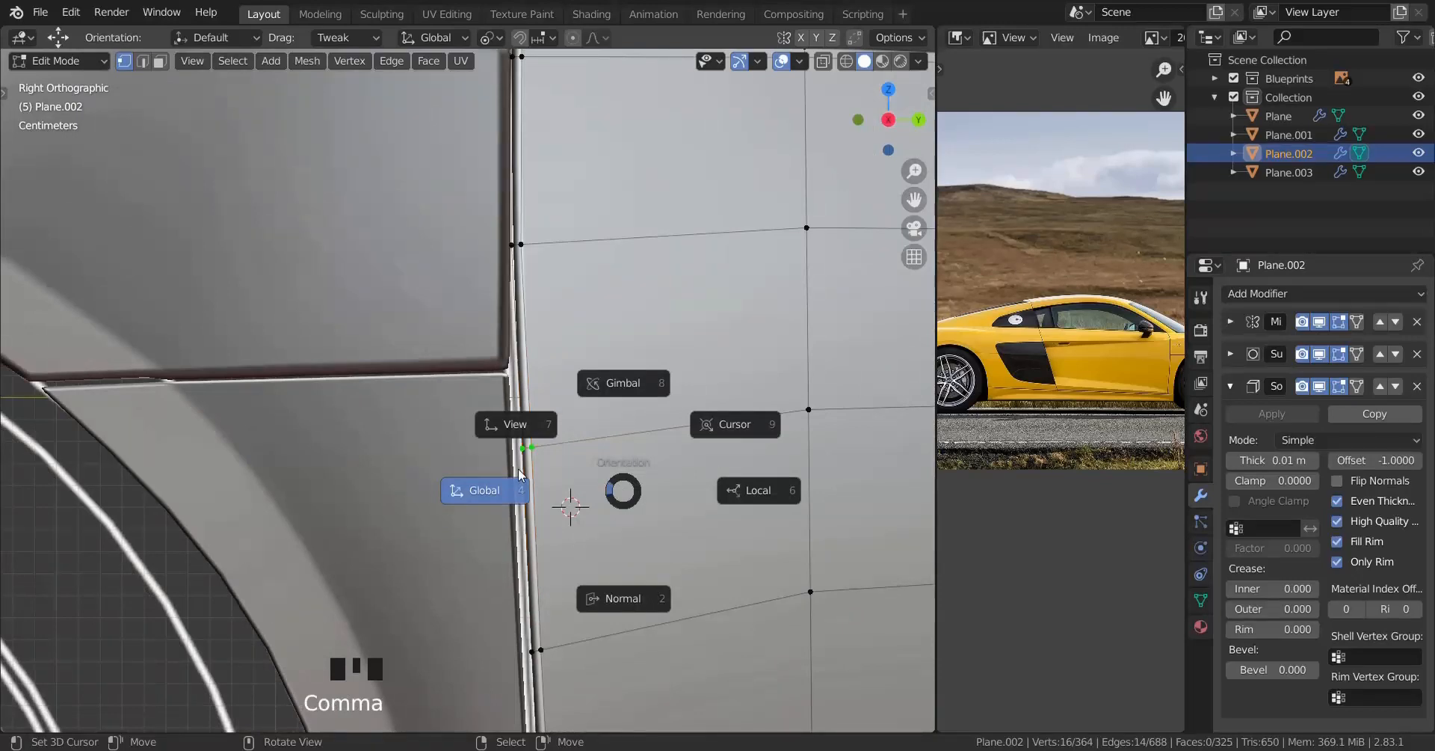
key("period")
left_click(433, 414)
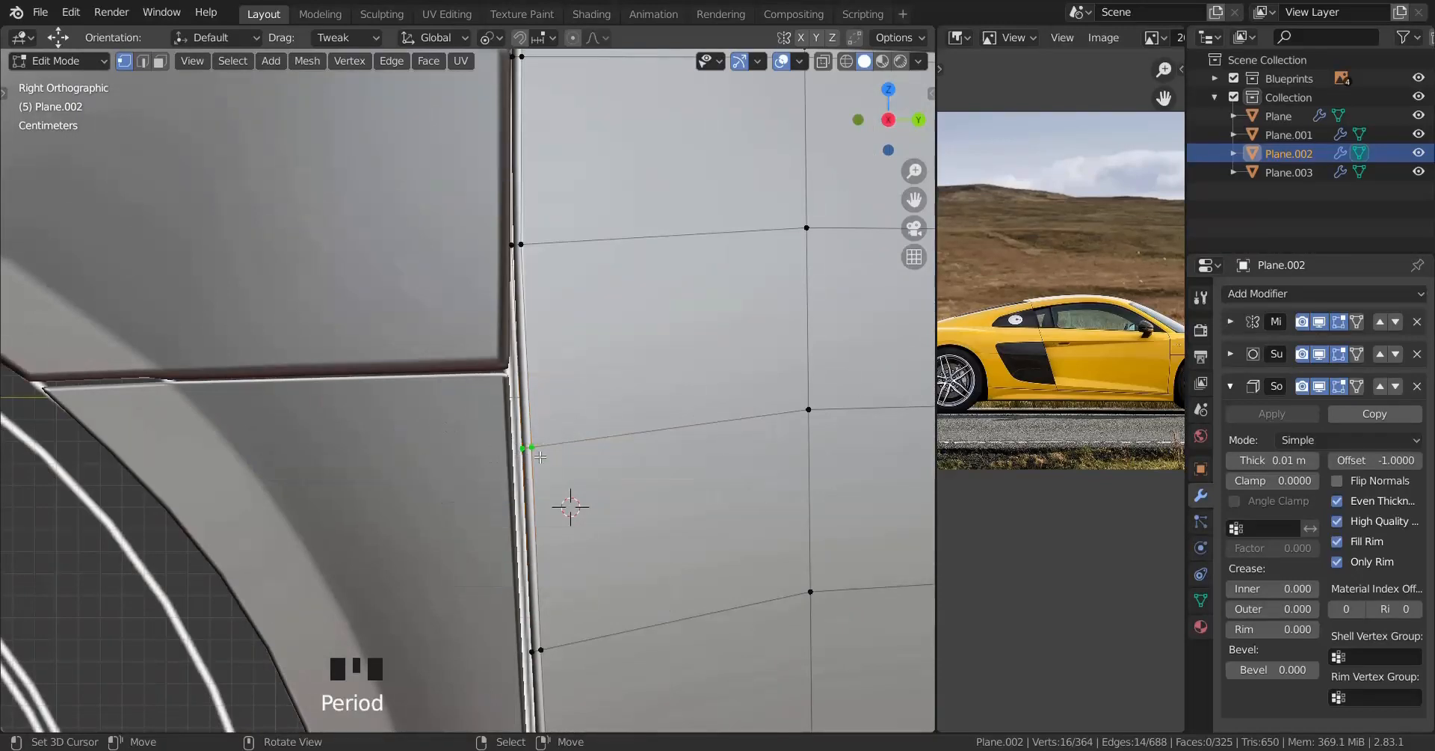
Step: Move the selected vertex pair on the door's front edge about 0.002 m toward the fender along Y
scroll(434, 412, "up", 2)
key("z")
left_click(463, 487)
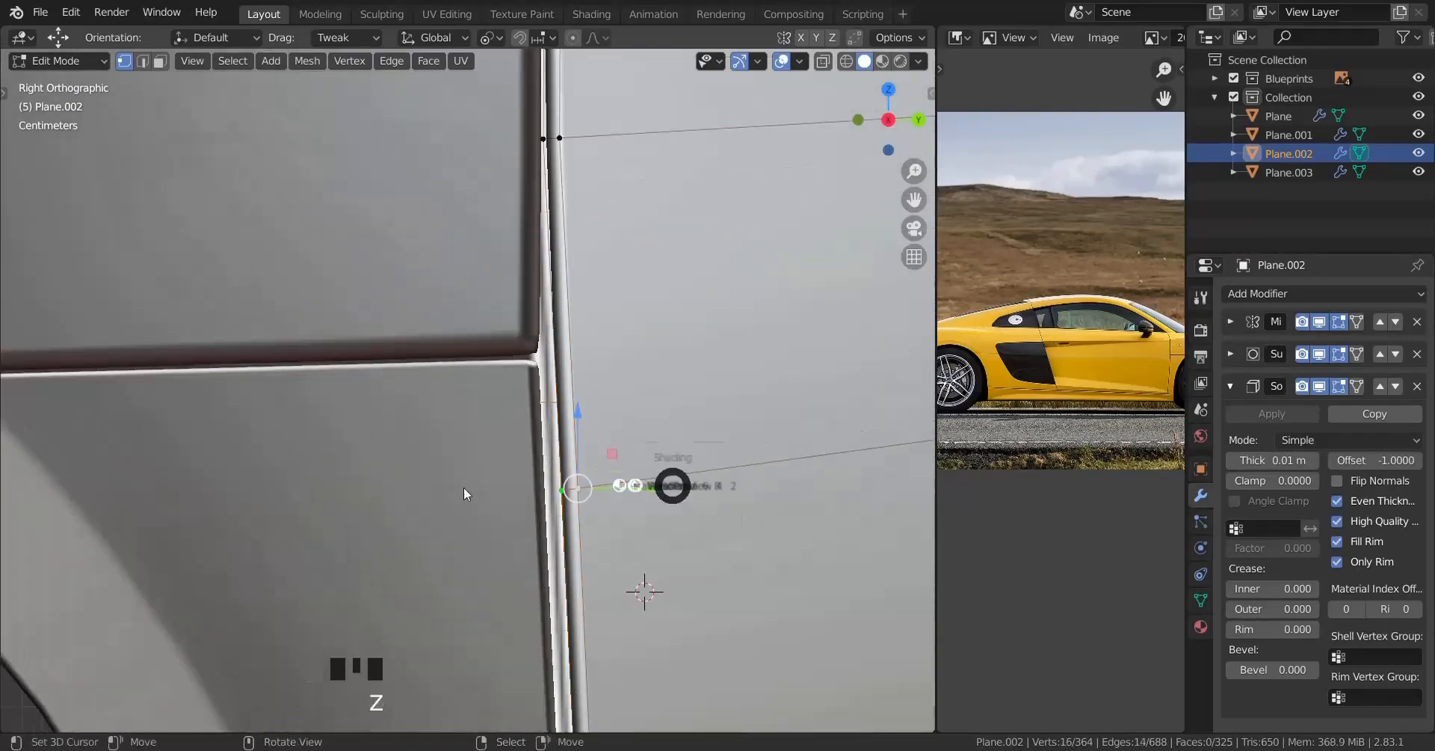
scroll(573, 480, "down", 2)
left_click_drag(620, 469, 592, 439)
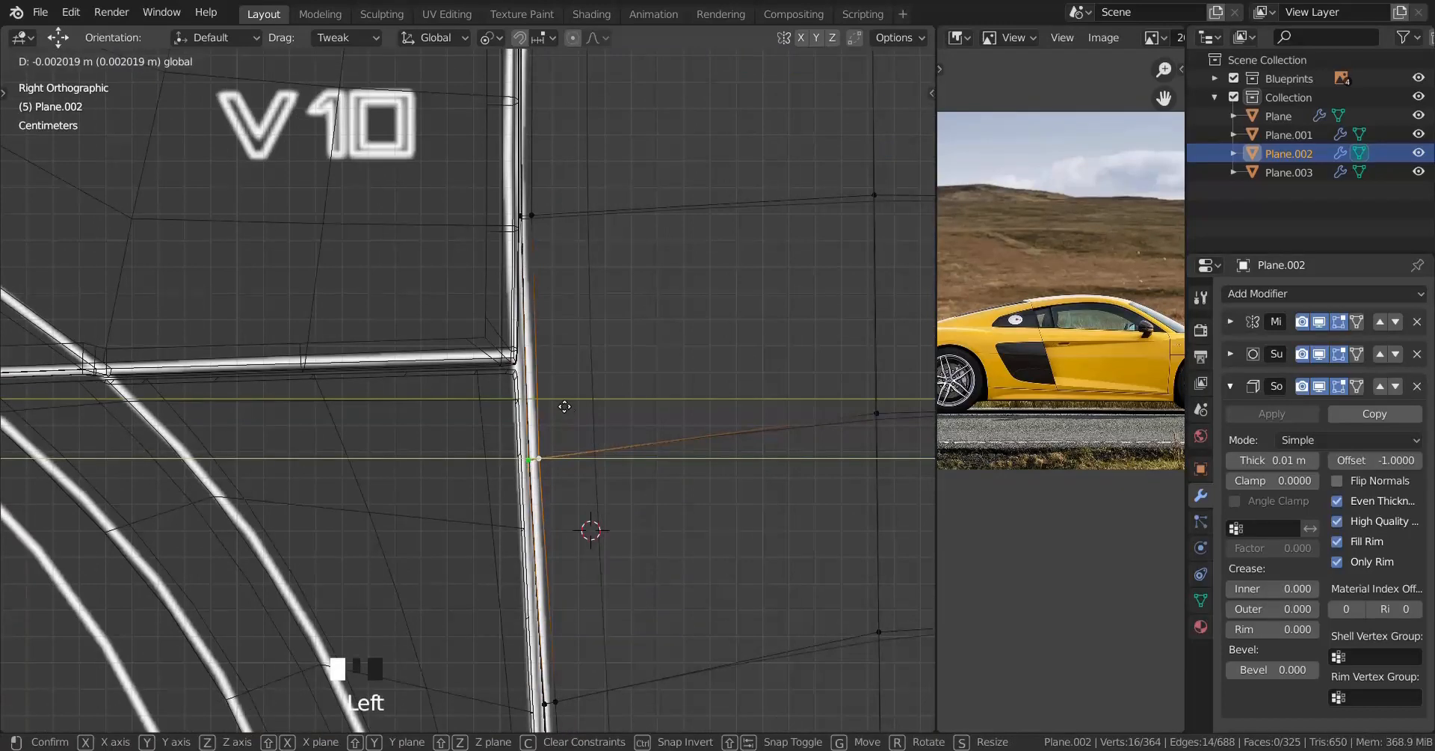
left_click_drag(559, 384, 559, 383)
key("z")
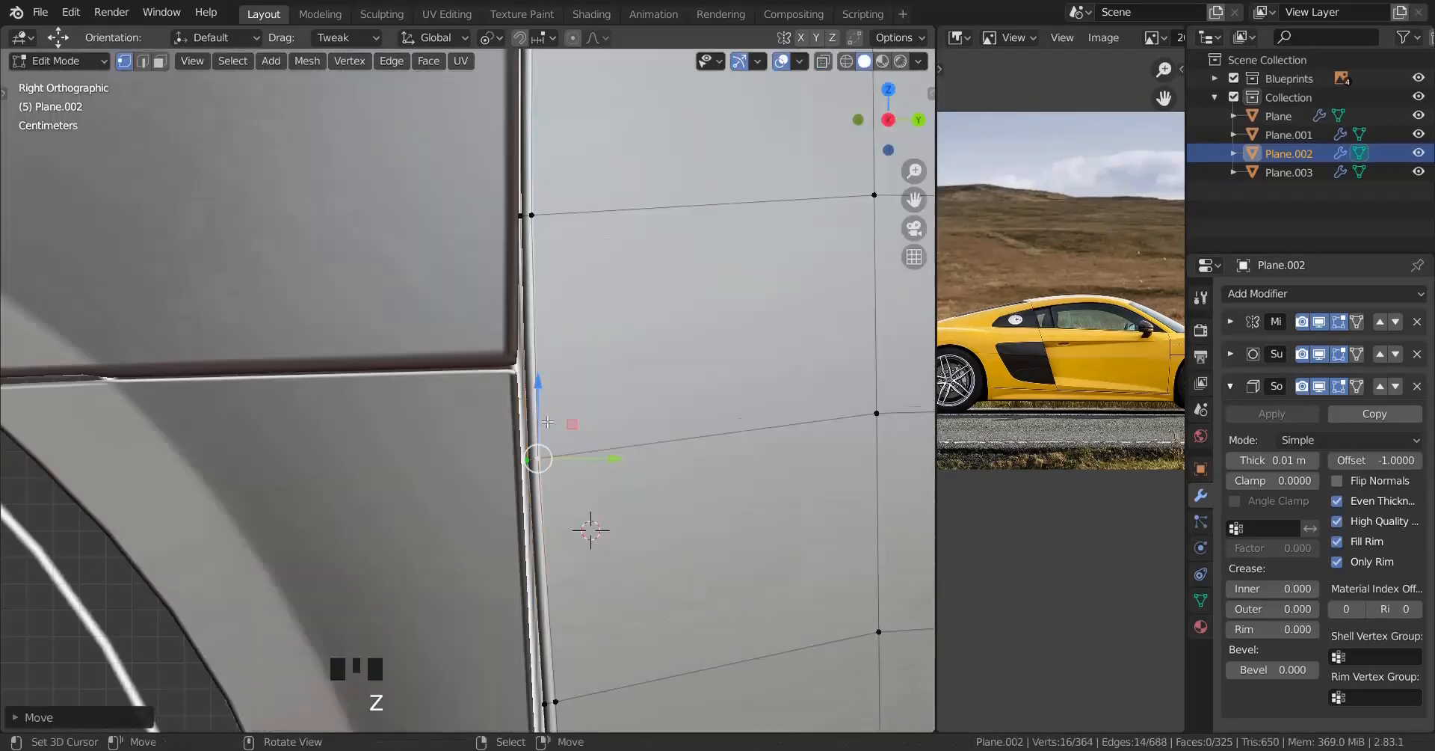
scroll(576, 385, "down", 3)
middle_click_drag(576, 385, 523, 260, "shift")
scroll(516, 299, "up", 4)
mouse_move(486, 478)
middle_mouse_down("shift")
mouse_move(476, 414)
mouse_move(525, 287)
middle_mouse_up("shift")
key("z")
left_click_drag(602, 401, 607, 408)
key("b")
left_click_drag(440, 266, 613, 448)
key("z")
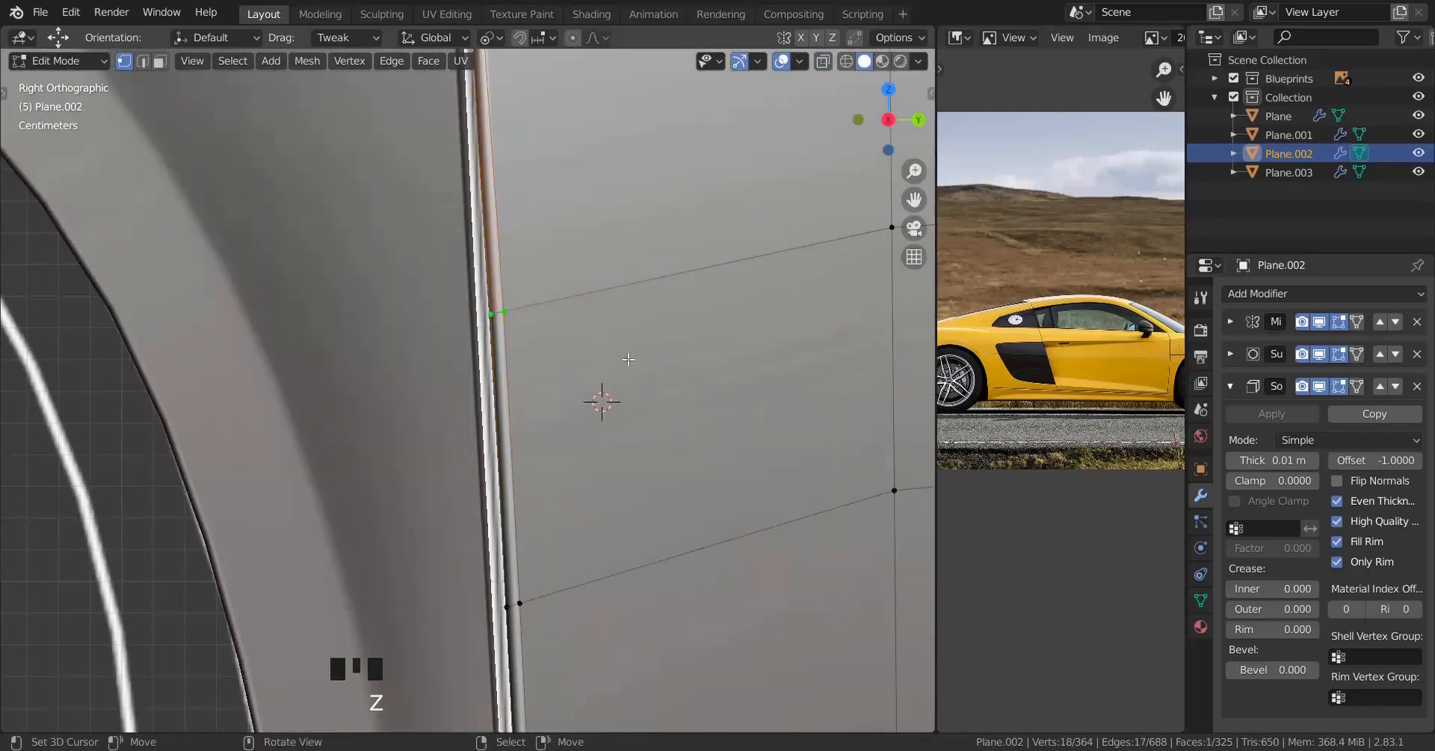
scroll(628, 359, "down", 1)
key("g")
right_click(606, 349)
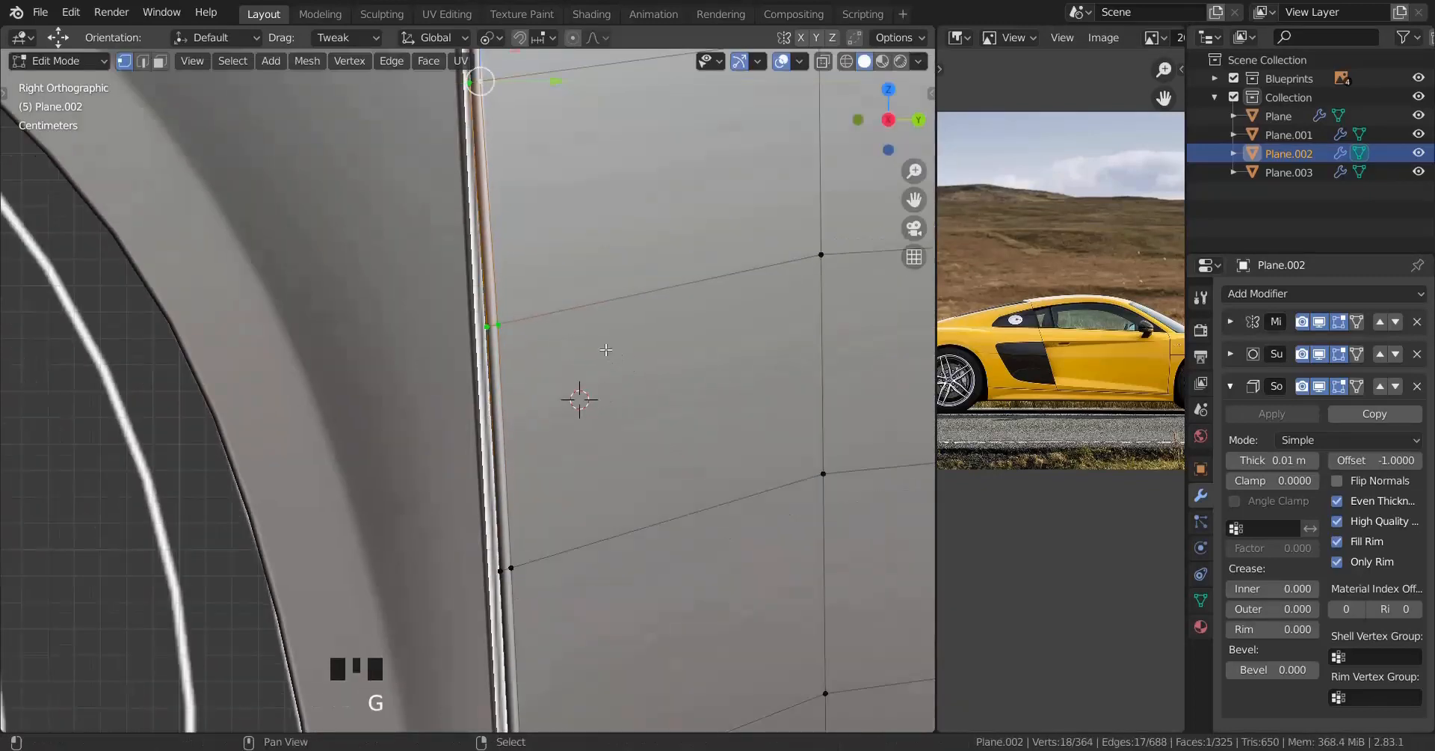
scroll(606, 350, "down", 1)
middle_click_drag(605, 349, 620, 413, "shift")
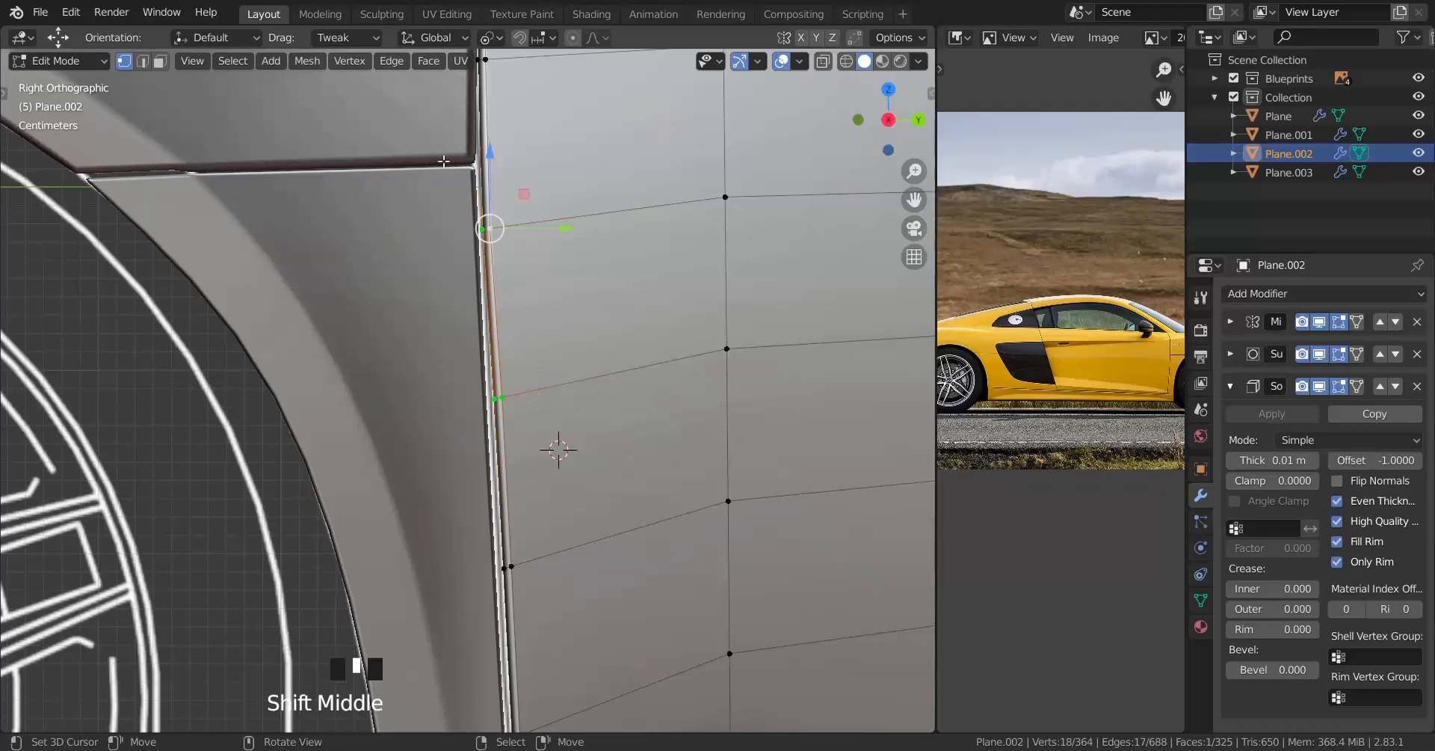
Step: Select only the second front-edge vertex pair below the fender split and move it about 0.0017 m toward the fender along Y
key("z")
left_click(394, 217)
key("a")
key("a")
key("a")
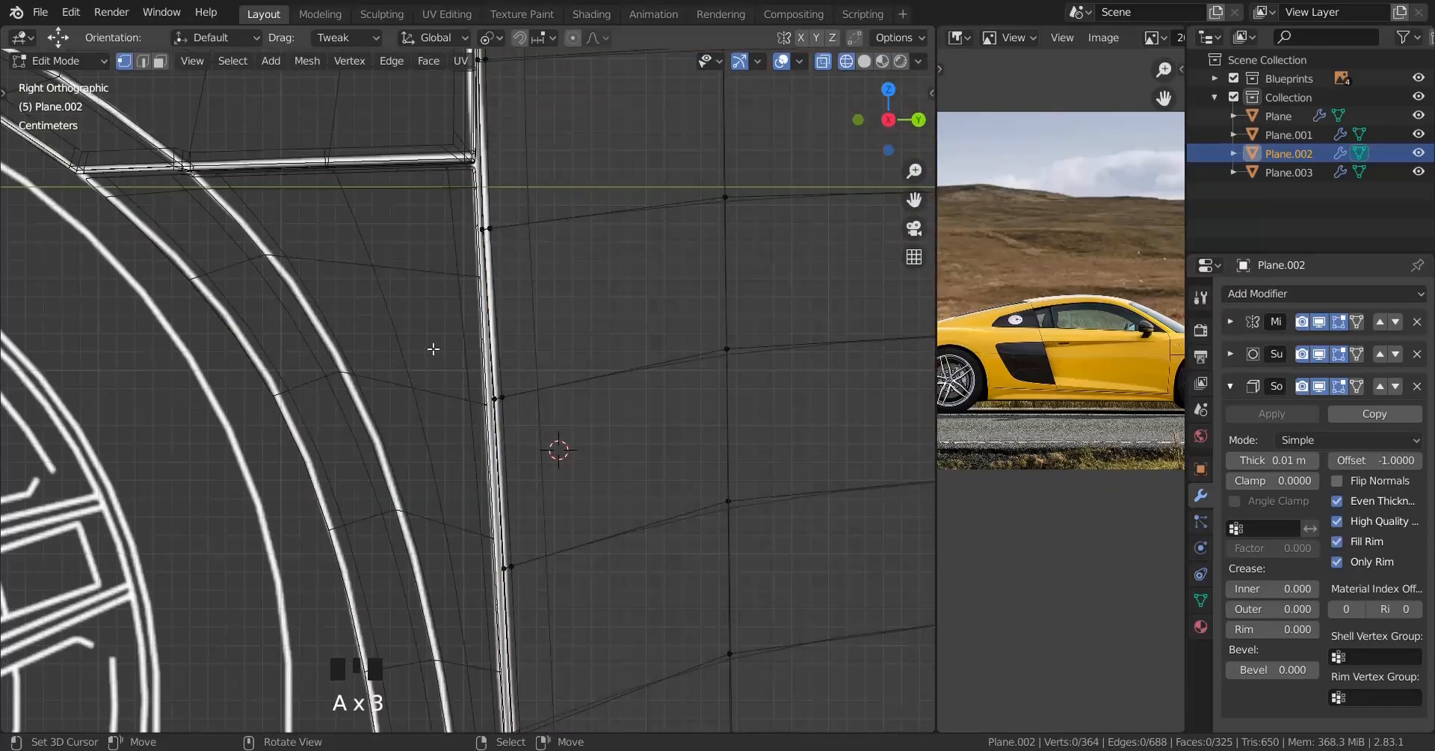
key("b")
left_click_drag(430, 334, 598, 483)
scroll(578, 473, "up", 3)
key("z")
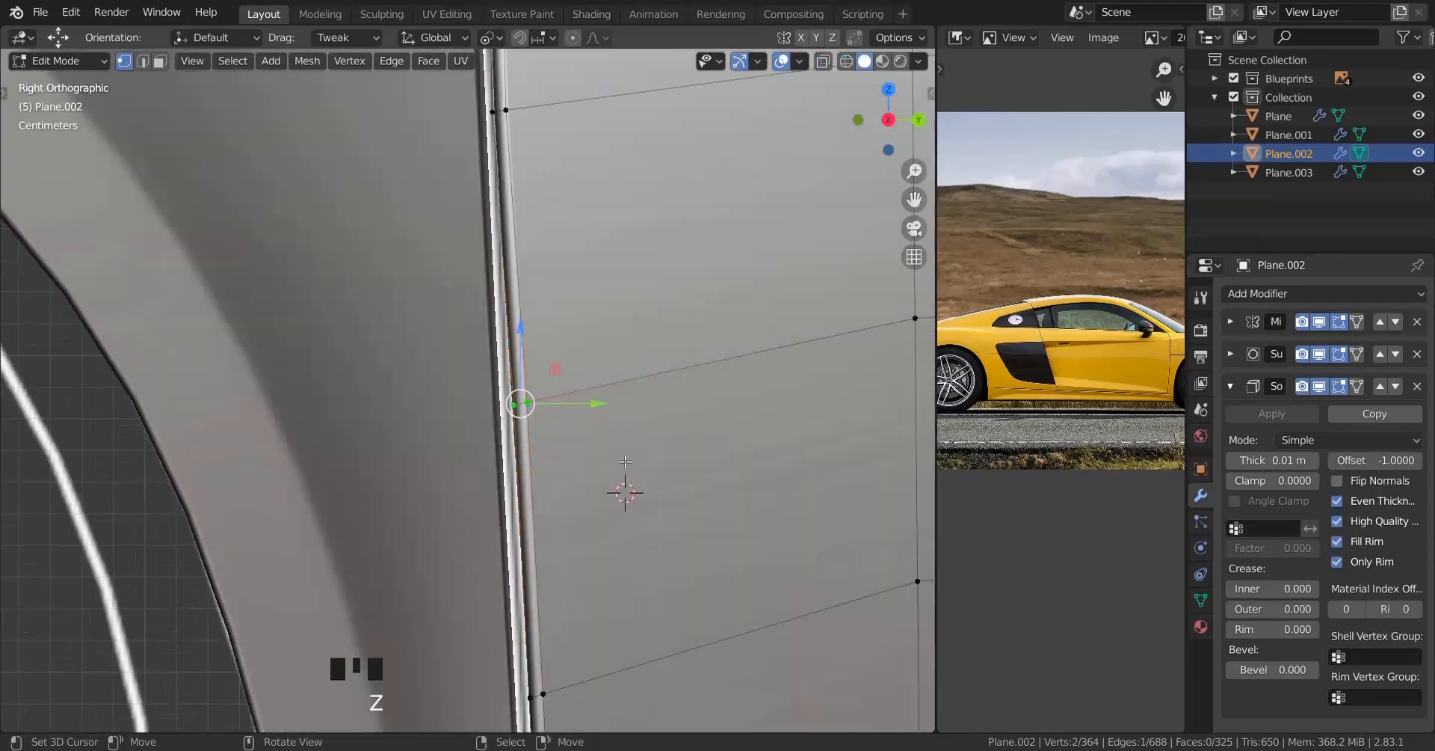
left_click_drag(602, 409, 582, 378)
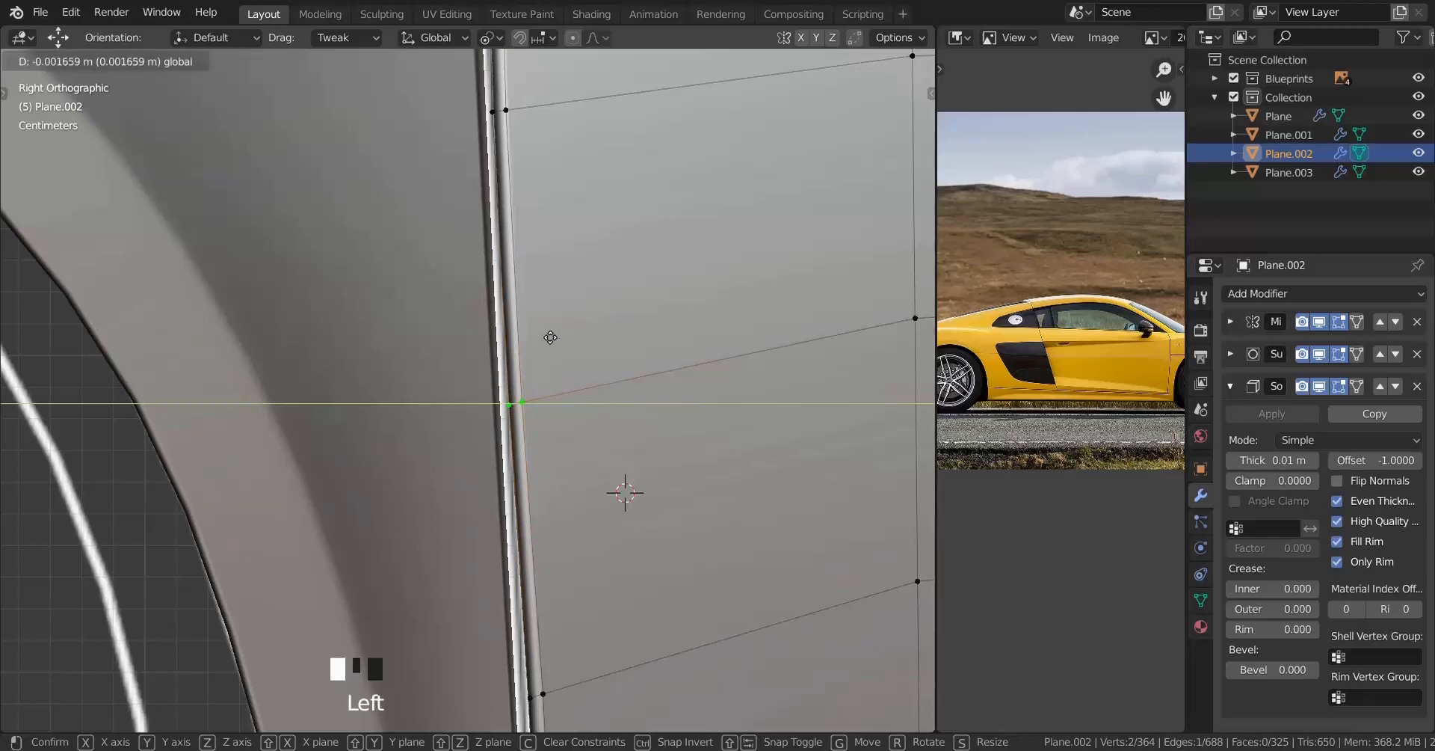
left_click_drag(559, 334, 559, 334)
Step: Select only the third front-edge vertex pair below the fender split and move it about 0.0014 m toward the fender along Y
scroll(559, 344, "down", 4)
middle_click_drag(566, 516, 558, 364, "shift")
scroll(559, 364, "up", 3)
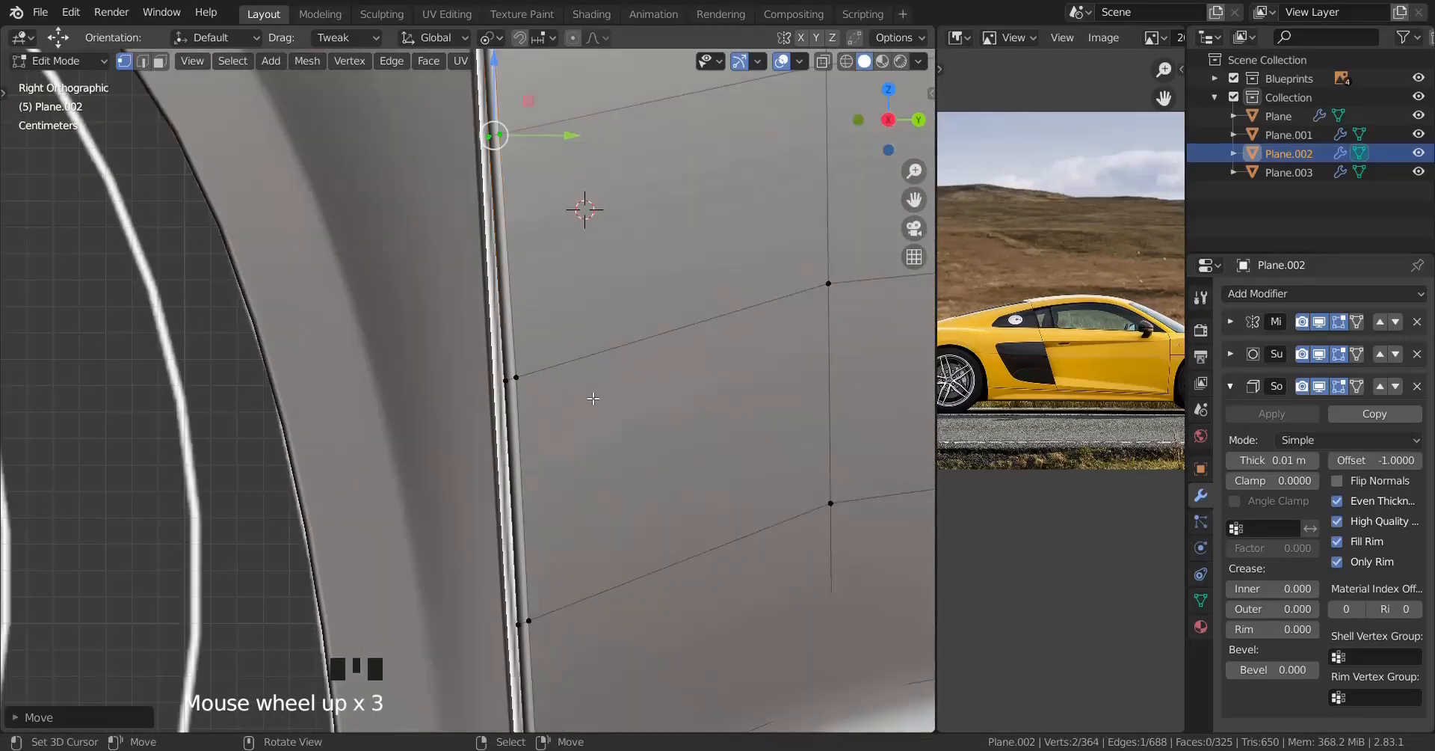
key("z")
left_click(378, 397)
key("a")
key("a")
key("a")
key("b")
left_click_drag(397, 319, 575, 473)
key("z")
left_click_drag(598, 381, 598, 381)
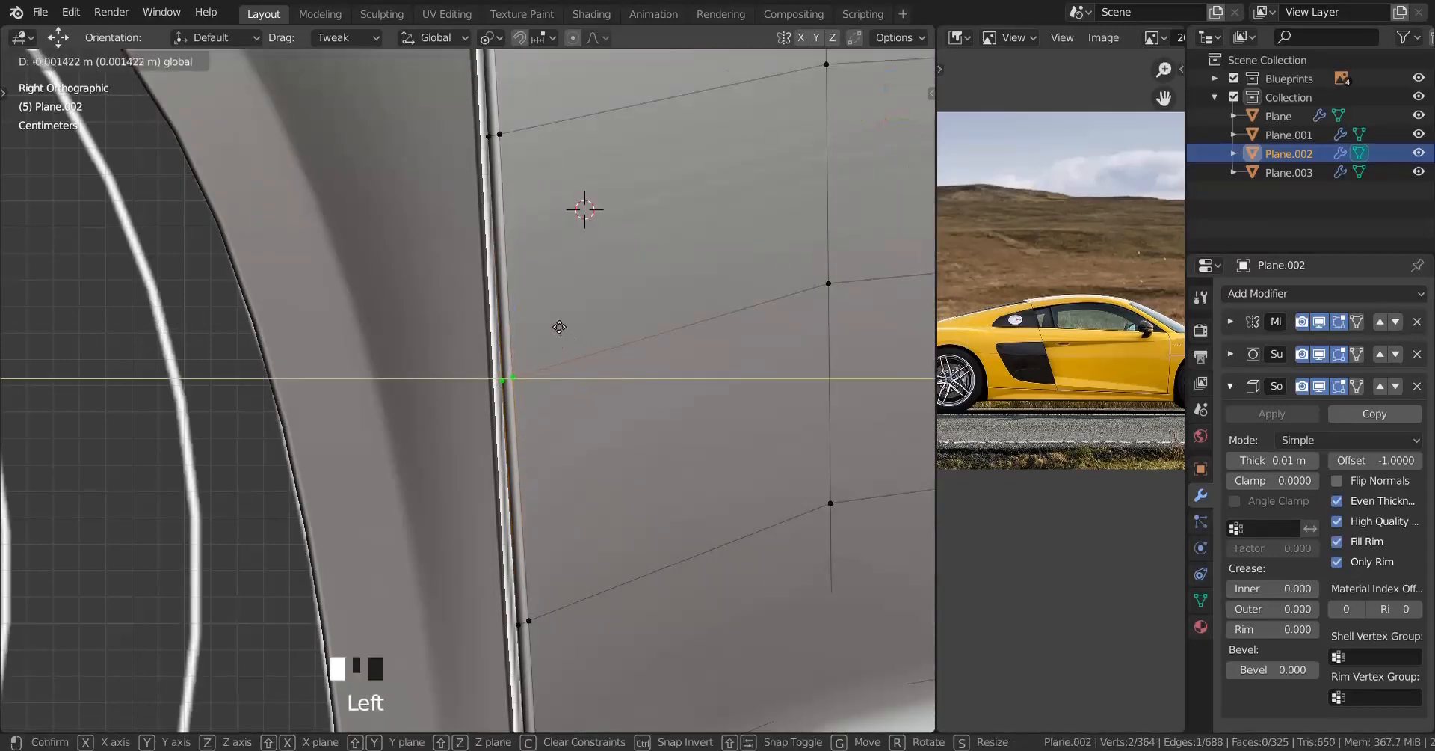
left_click_drag(556, 323, 556, 324)
Step: Select the fourth vertex pair, just above the door's lower corner, and shift it slightly toward the fender along Y
middle_click_drag(556, 508, 560, 262, "shift")
scroll(560, 262, "up", 2)
key("a")
key("a")
key("a")
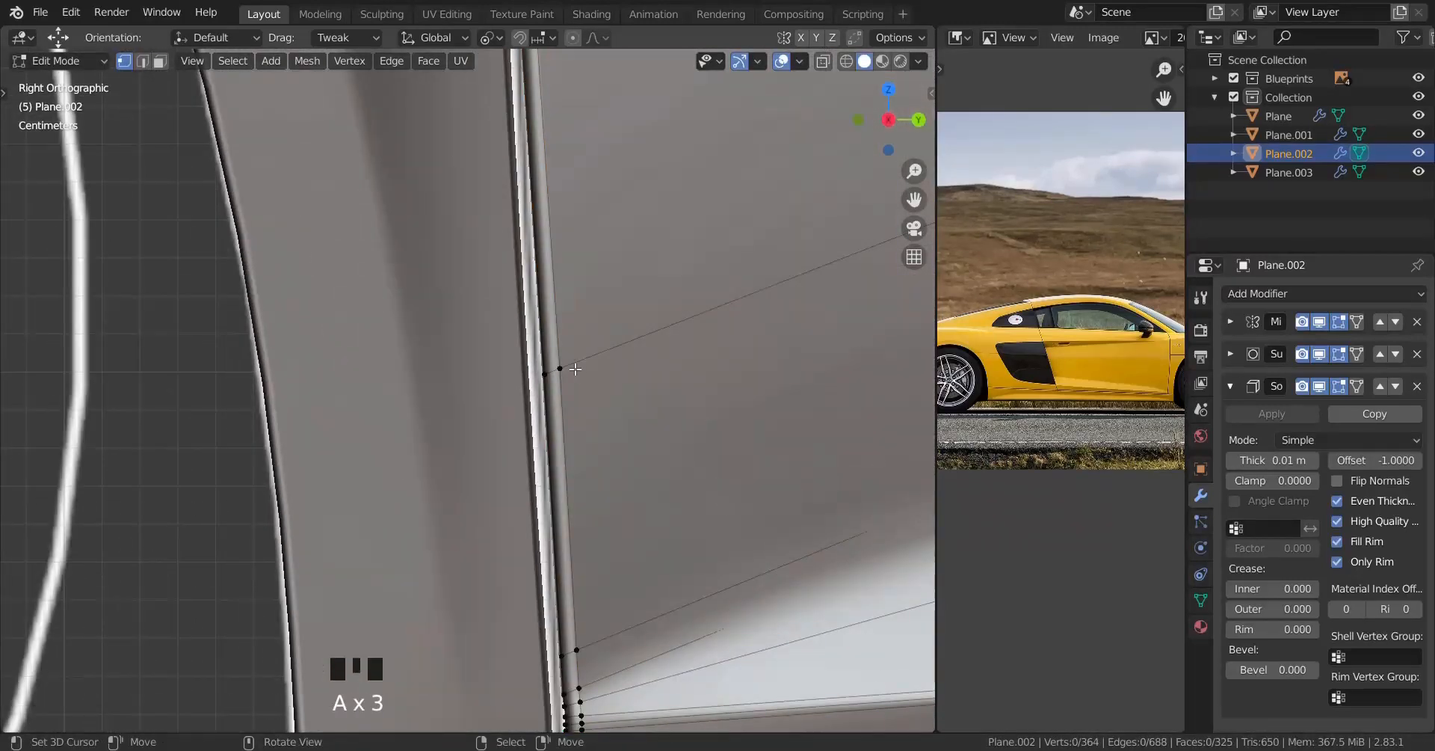
key("z")
left_click(469, 322)
key("b")
left_click_drag(462, 305, 586, 450)
key("z")
left_click(758, 402)
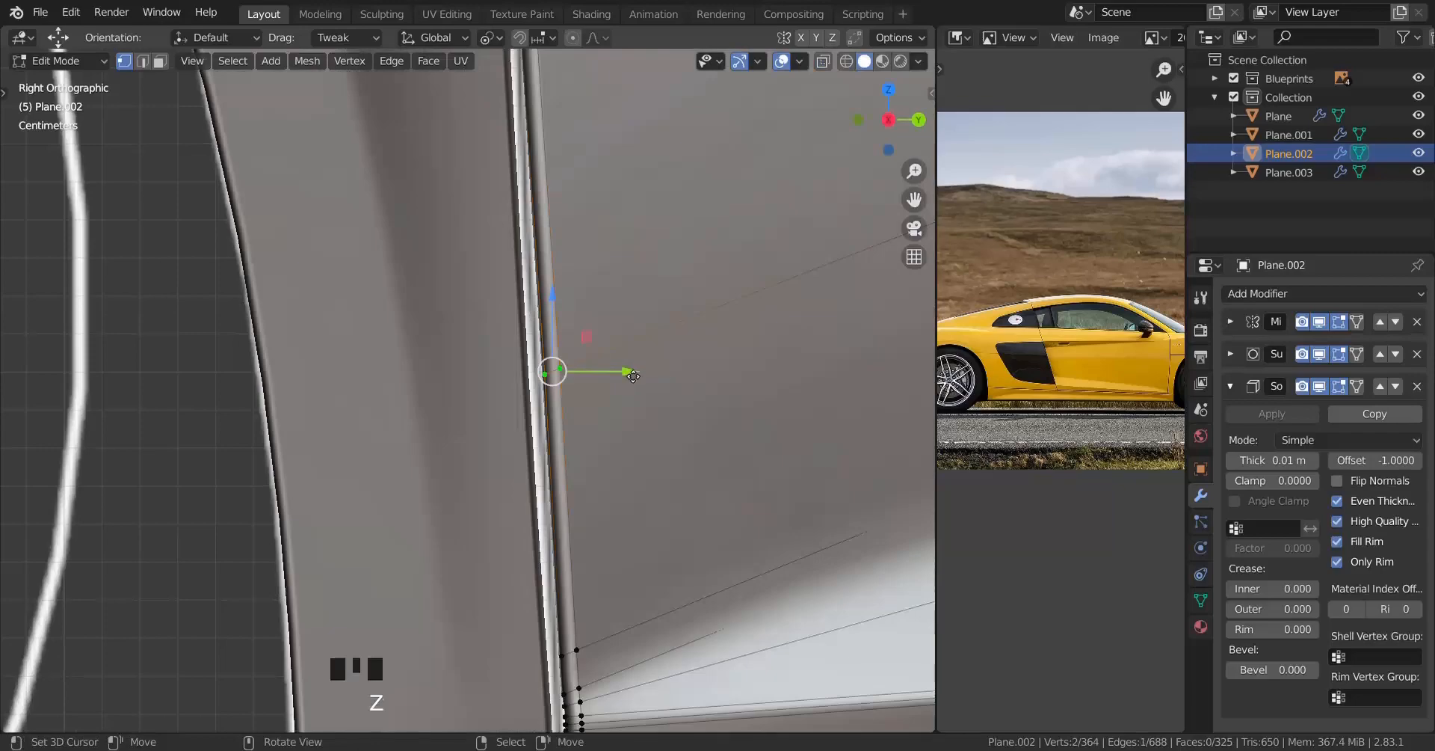
left_click_drag(610, 371, 608, 339)
Step: Leave Edit Mode, deselect everything and switch the viewport shading to the glossy red MatCap
scroll(607, 339, "down", 3)
mouse_move(607, 339)
middle_mouse_down("shift")
mouse_move(513, 410)
mouse_move(525, 570)
mouse_move(513, 544)
mouse_move(547, 523)
mouse_move(496, 549)
mouse_move(538, 502)
mouse_move(580, 498)
mouse_move(551, 529)
mouse_move(529, 479)
middle_mouse_up("shift")
key("Tab")
key("a")
left_click(917, 61)
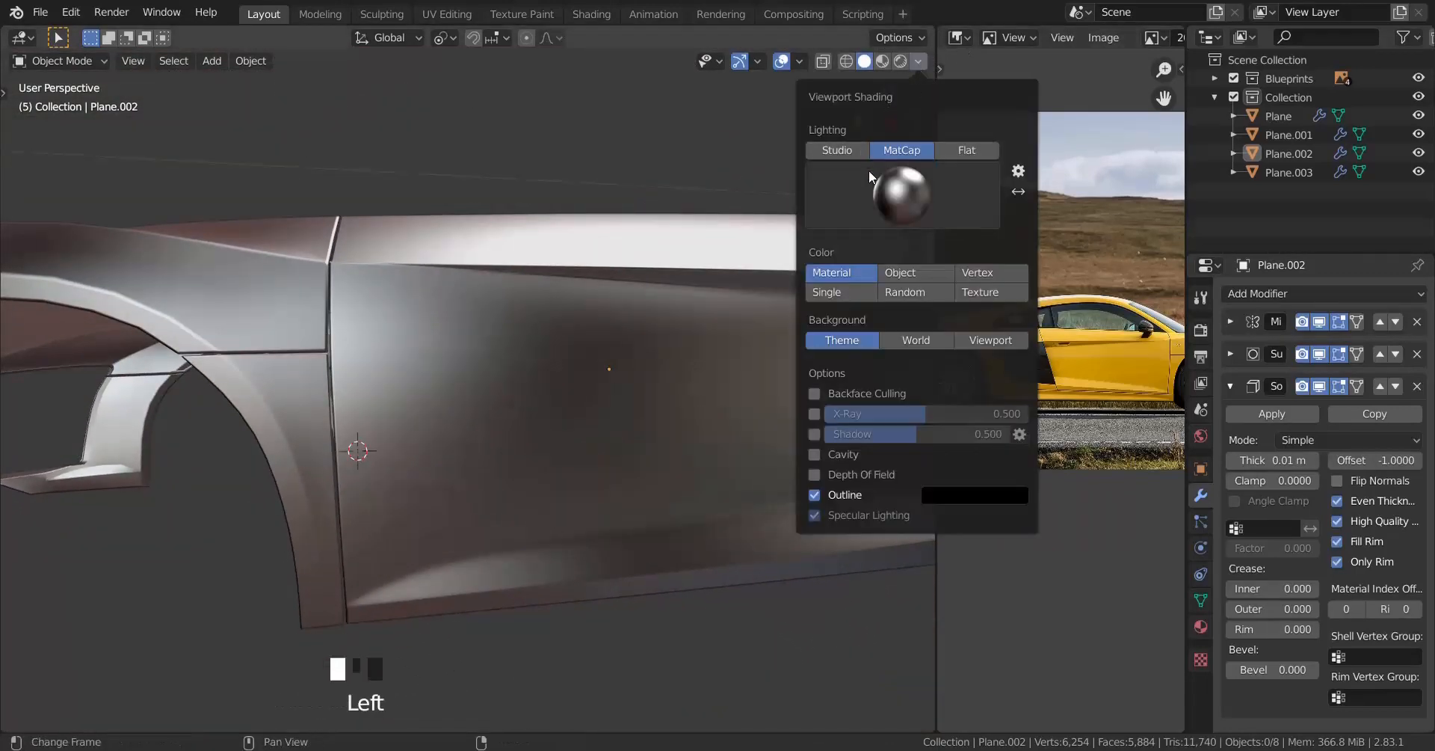
left_click(902, 195)
left_click(855, 429)
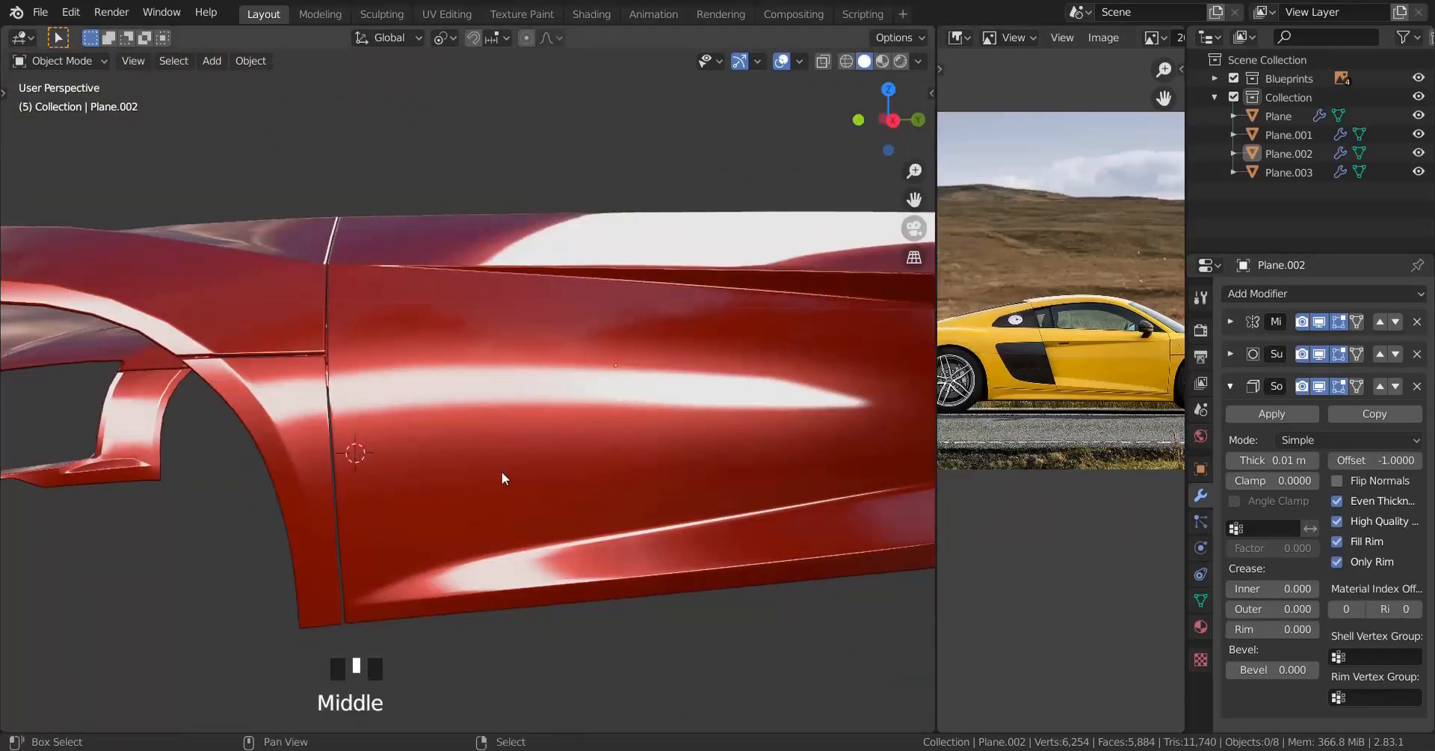
Step: Examine the reflections on the door and the gap along its seam with the fender from several angles
mouse_move(503, 473)
middle_mouse_down()
mouse_move(540, 471)
mouse_move(487, 471)
mouse_move(484, 451)
mouse_move(510, 513)
mouse_move(500, 501)
mouse_move(682, 478)
mouse_move(474, 523)
mouse_move(564, 468)
mouse_move(548, 439)
mouse_move(471, 471)
mouse_move(538, 487)
middle_mouse_up()
scroll(523, 479, "up", 2)
scroll(561, 446, "up", 2)
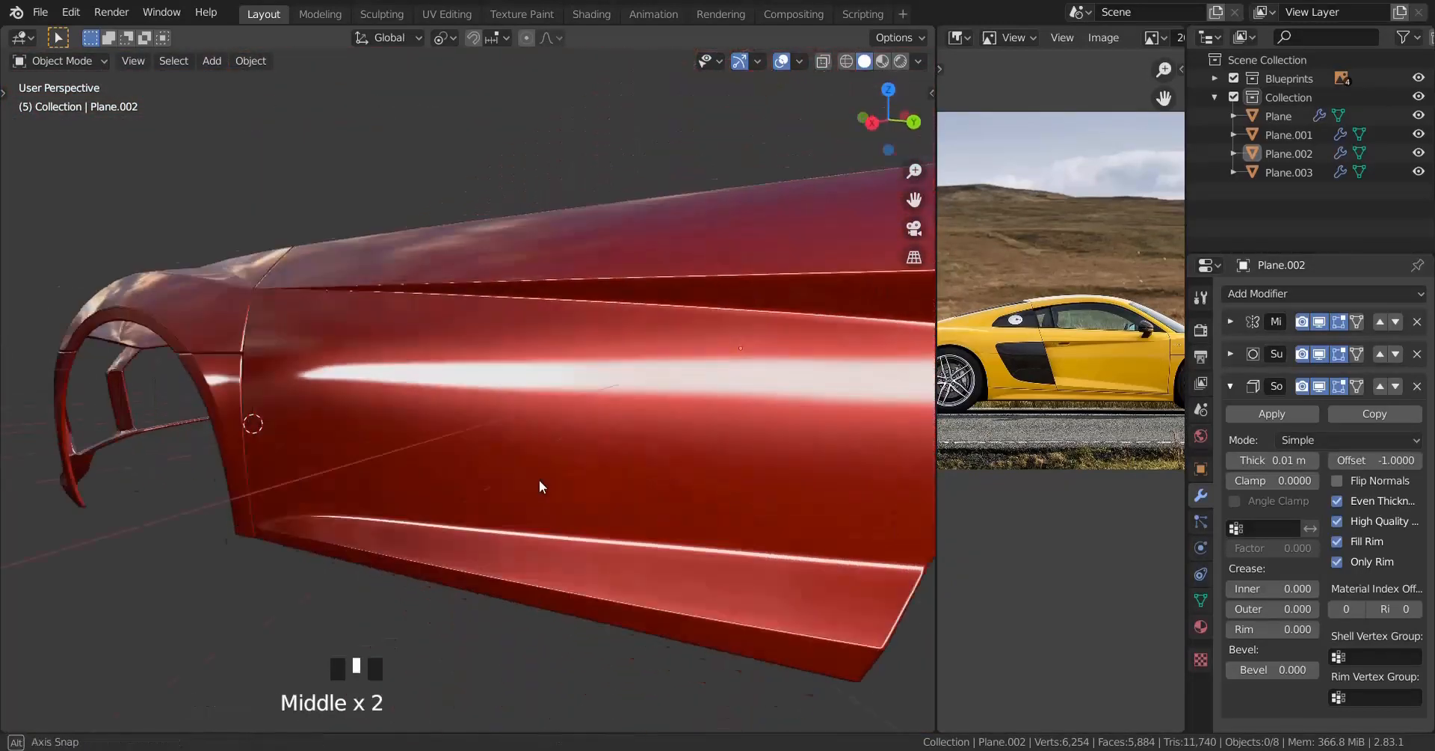
scroll(652, 481, "up", 2)
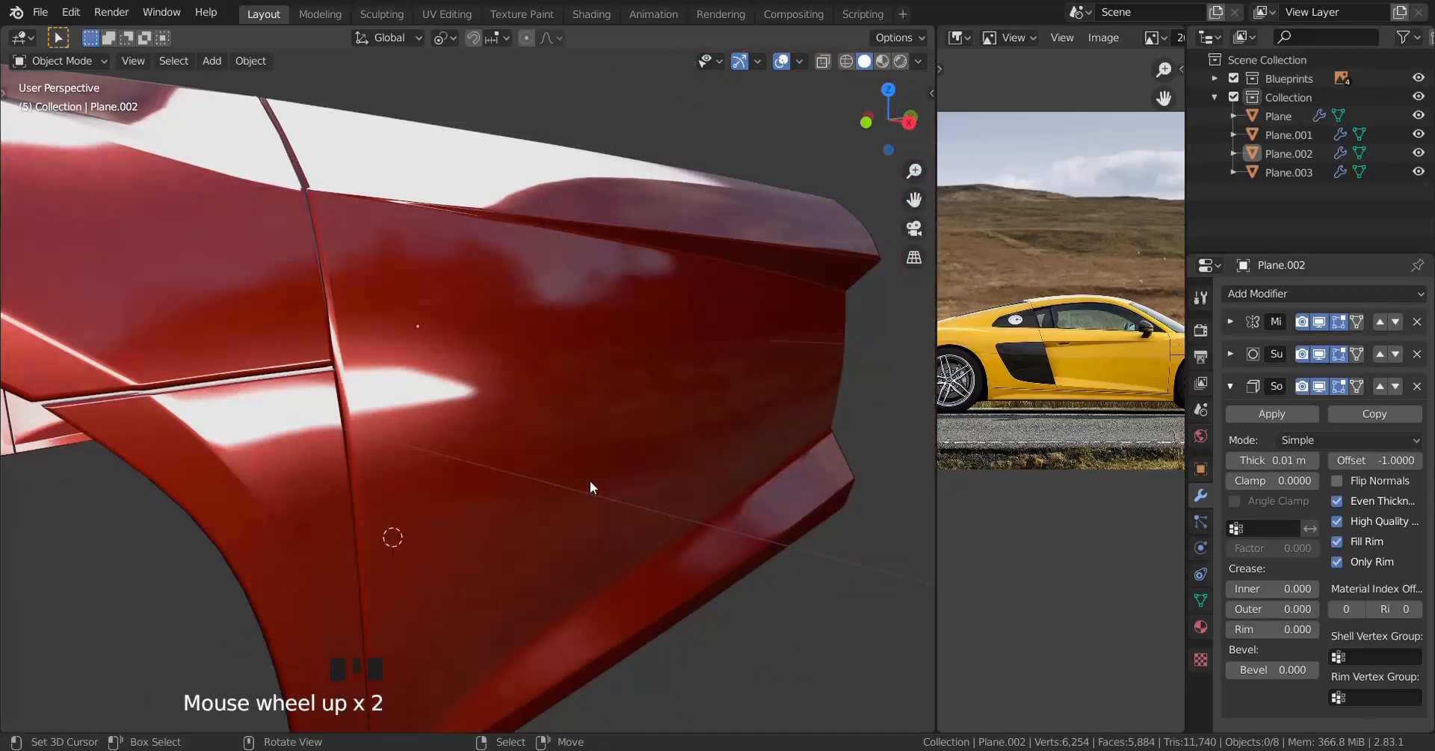
scroll(589, 486, "down", 2)
middle_click_drag(468, 493, 574, 320)
scroll(455, 501, "up", 2)
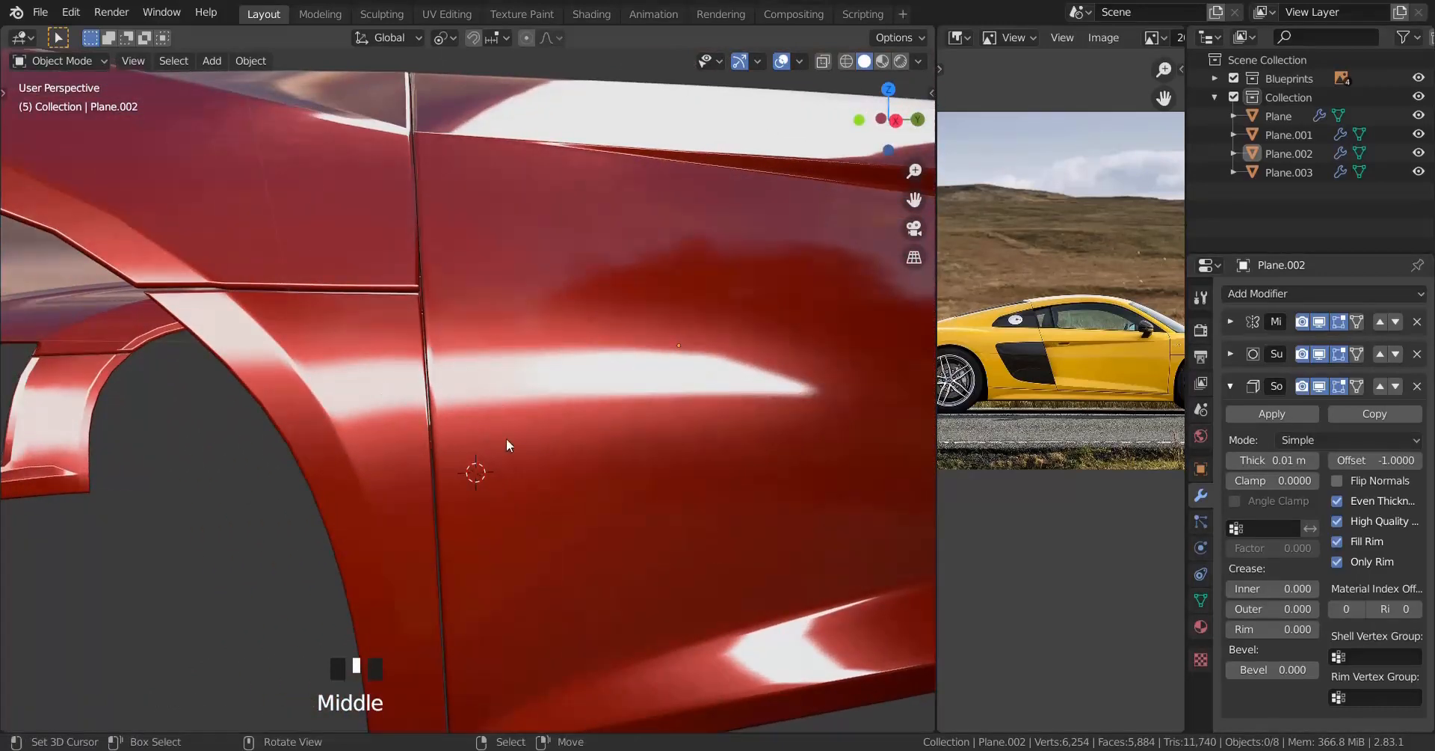
middle_click_drag(506, 446, 356, 406)
Step: Select the door and lower fender panels together and examine how they line up with the front wheel arch and bumper
right_click(356, 405, "shift")
right_click(434, 388, "shift")
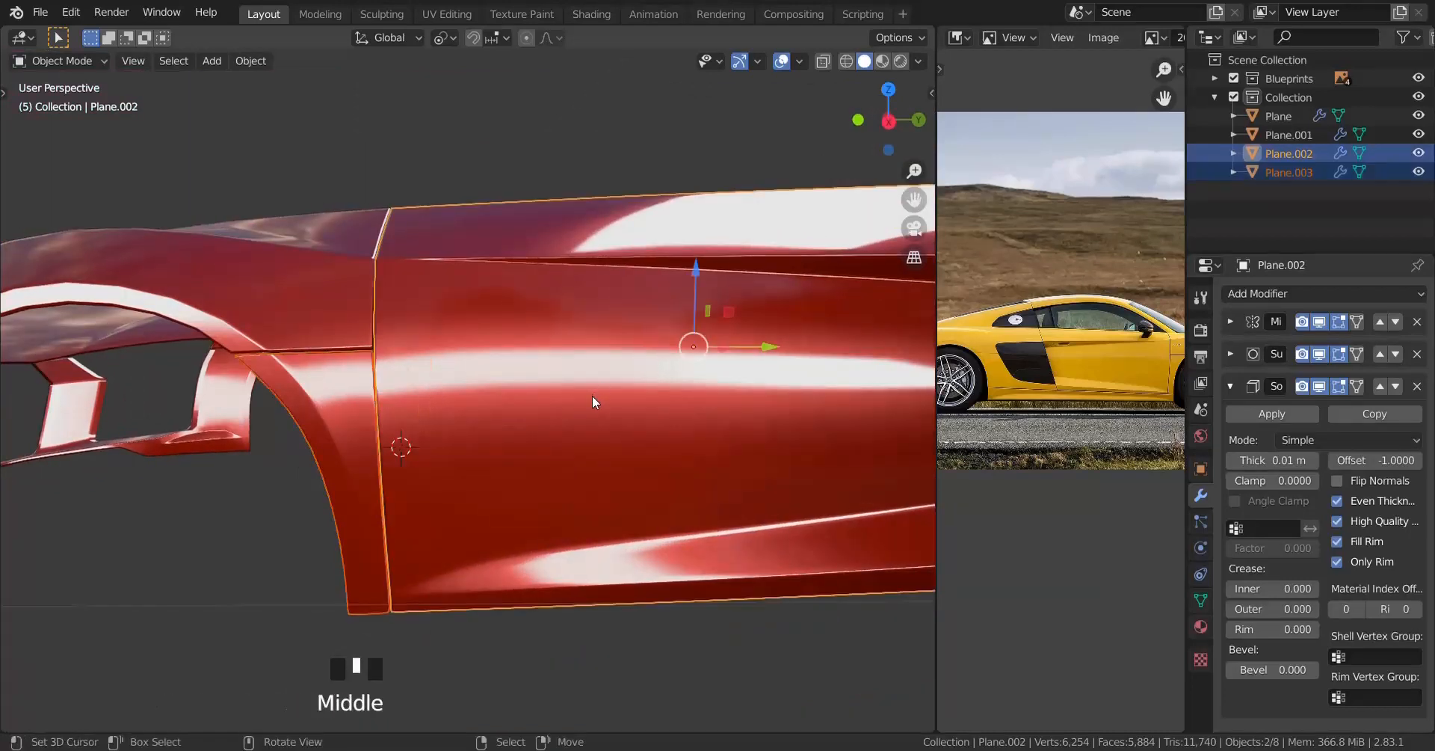
middle_click_drag(592, 396, 385, 431)
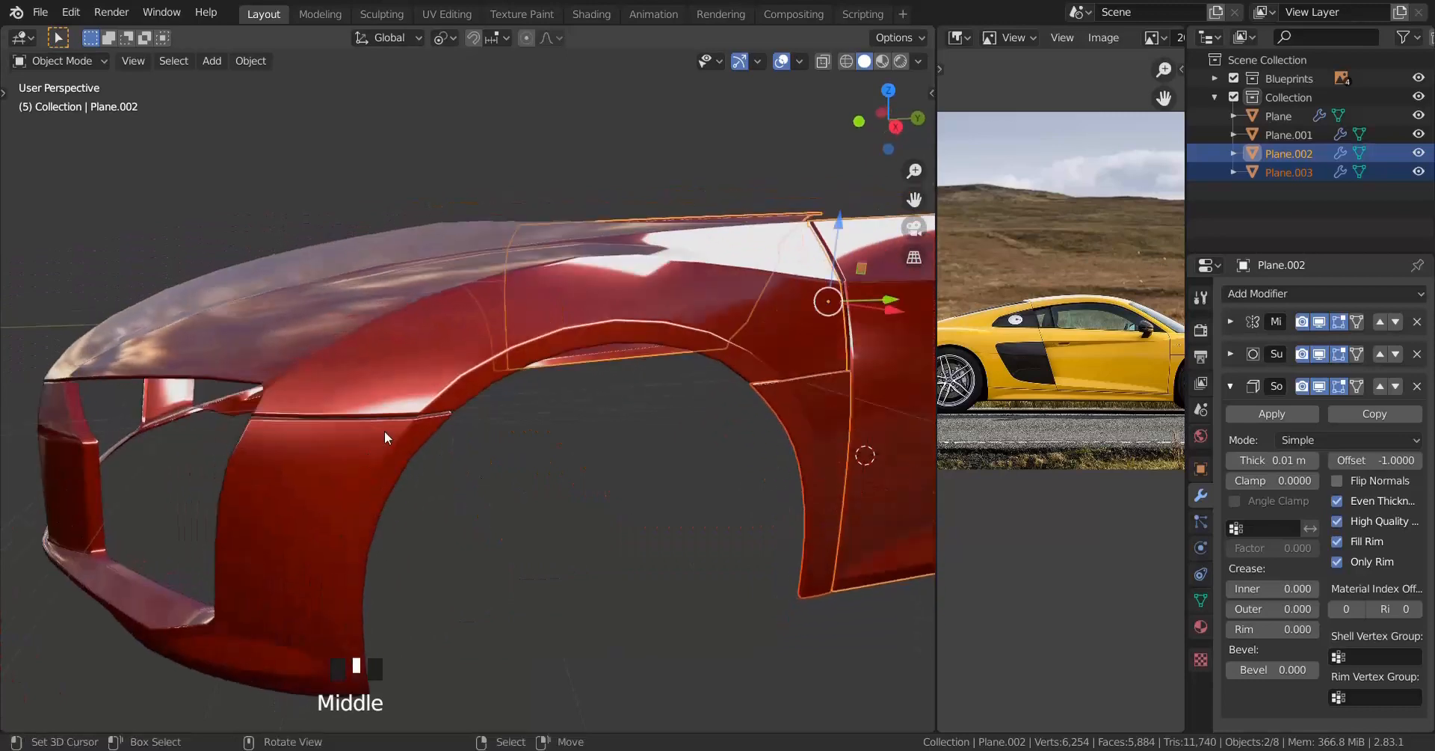
middle_click_drag(746, 447, 484, 454, "shift")
scroll(347, 465, "down", 2)
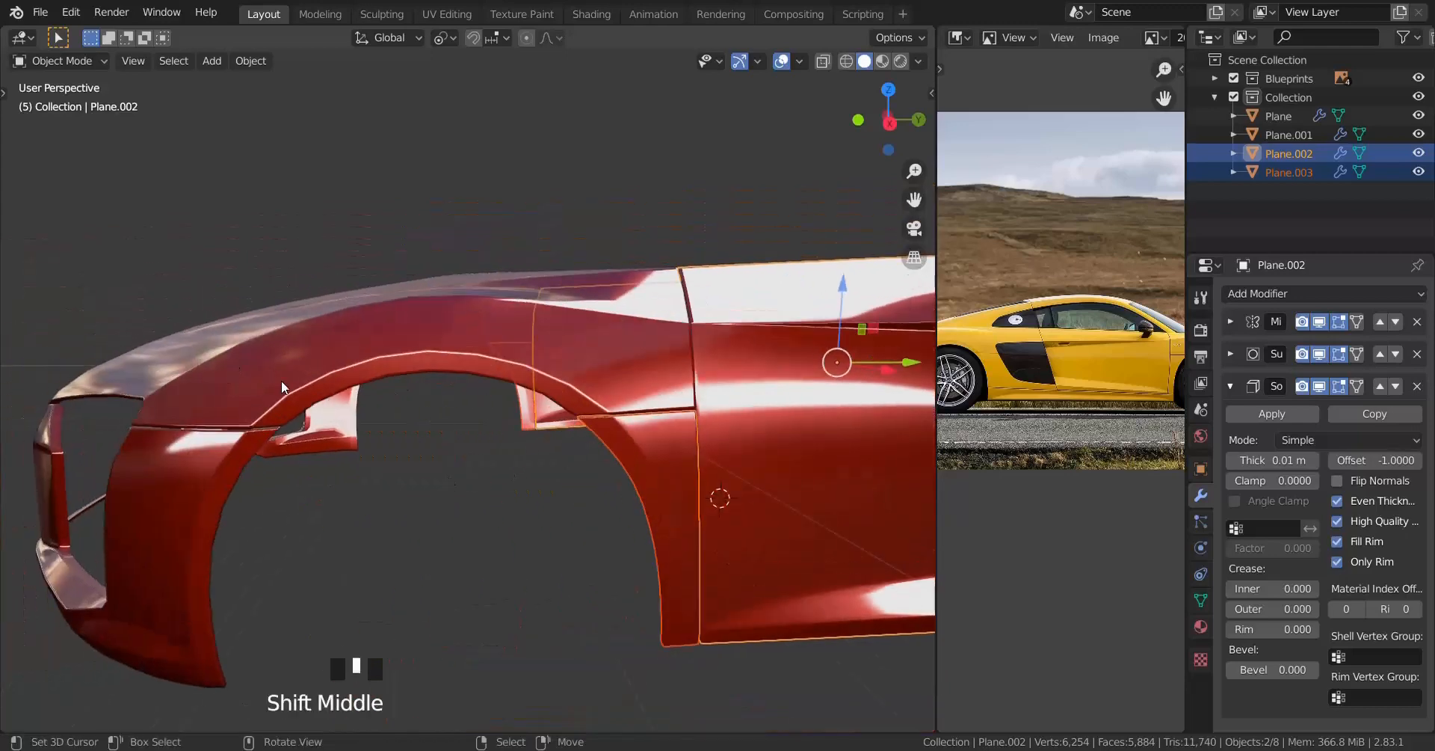
middle_click_drag(262, 441, 503, 455, "shift")
scroll(598, 441, "up", 1)
Step: Deselect all objects and save the Audi r8 v10 Plus.blend file
key("alt+a")
scroll(597, 447, "down", 1)
key("ctrl+s")
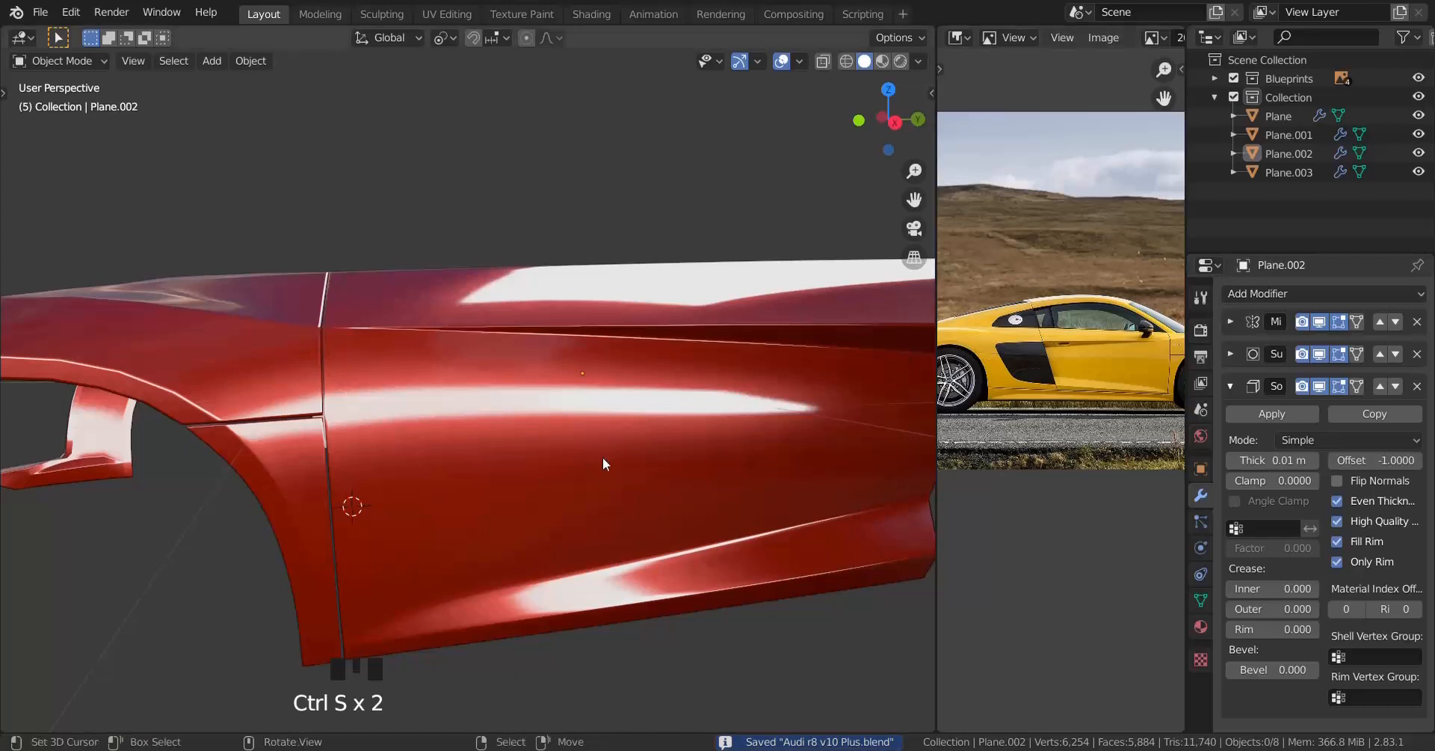
middle_click_drag(603, 456, 530, 472, "shift")
scroll(635, 456, "up", 2)
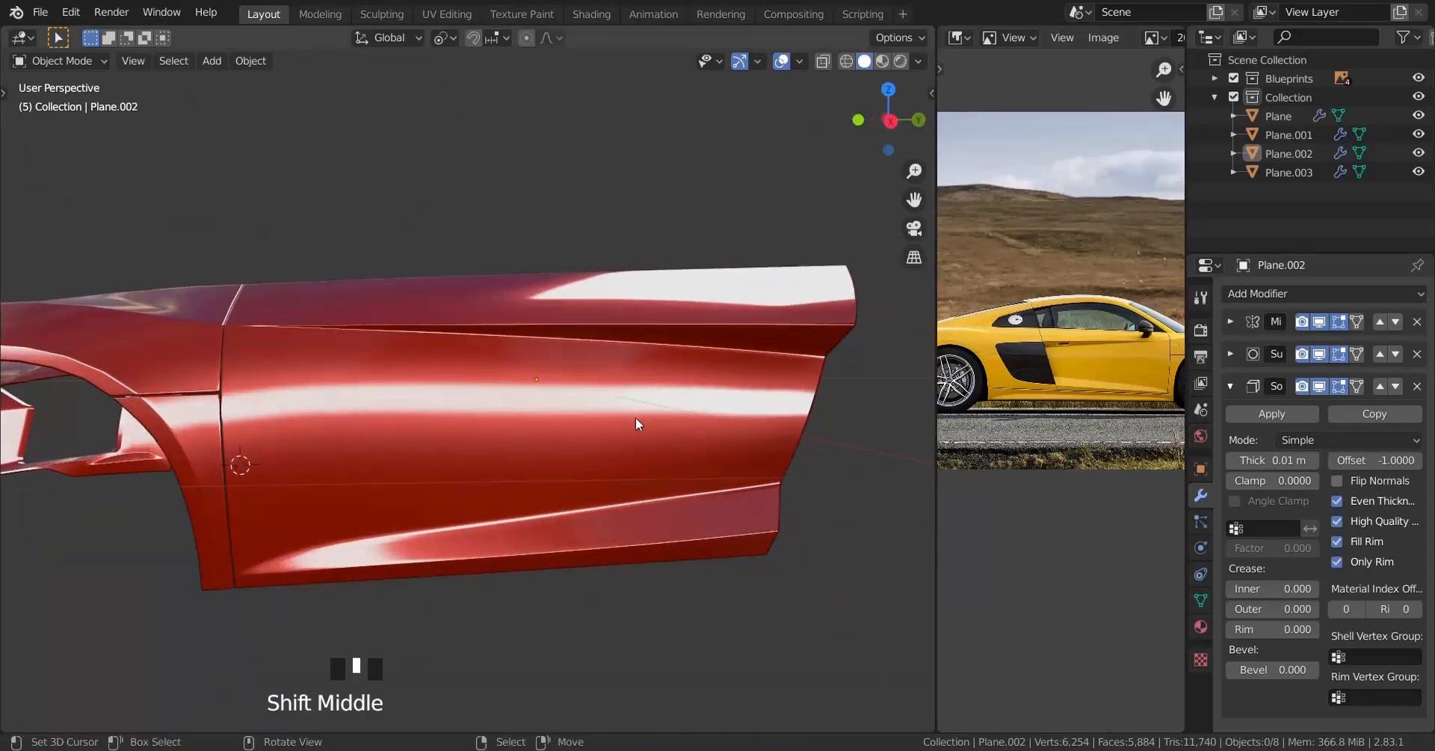